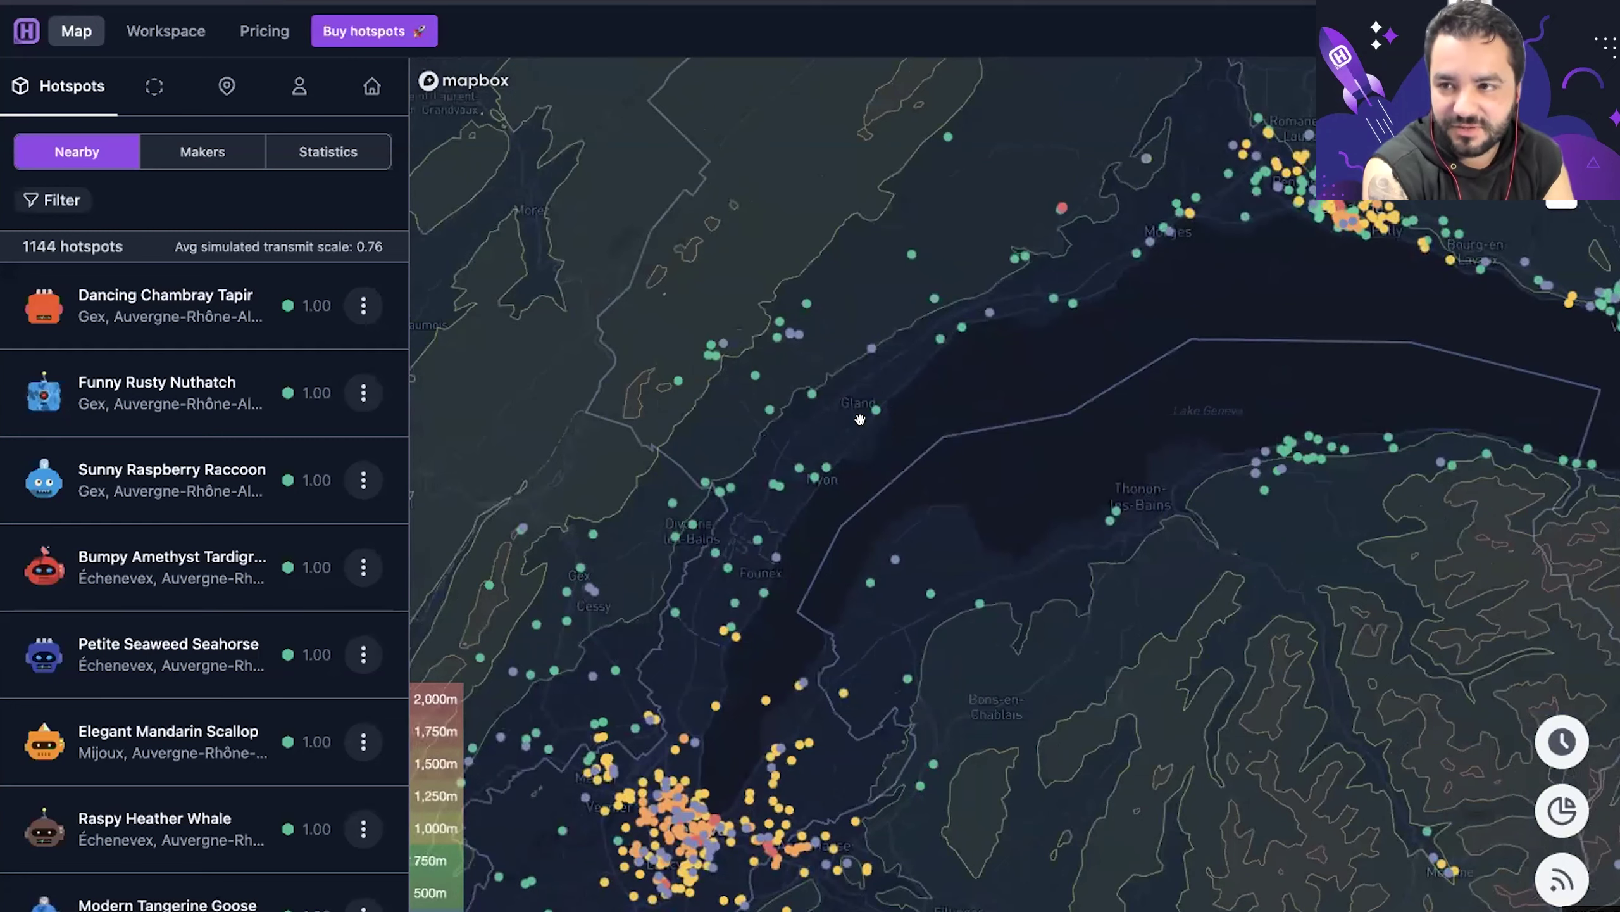
scroll(860, 420, down, 3)
scroll(906, 484, down, 1)
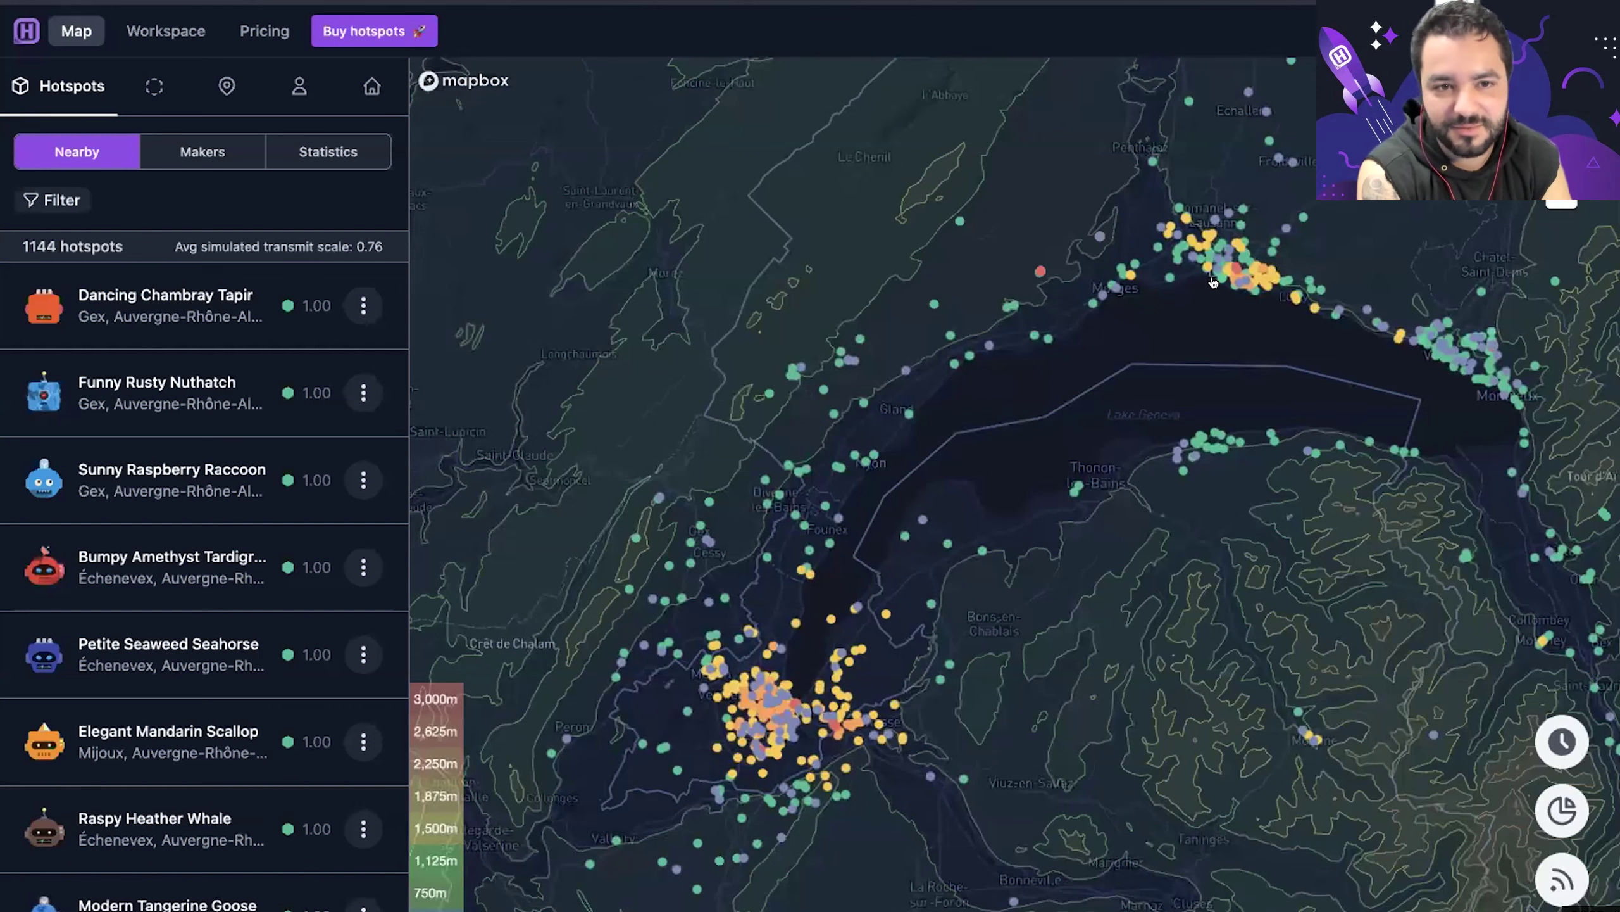
scroll(1080, 416, down, 3)
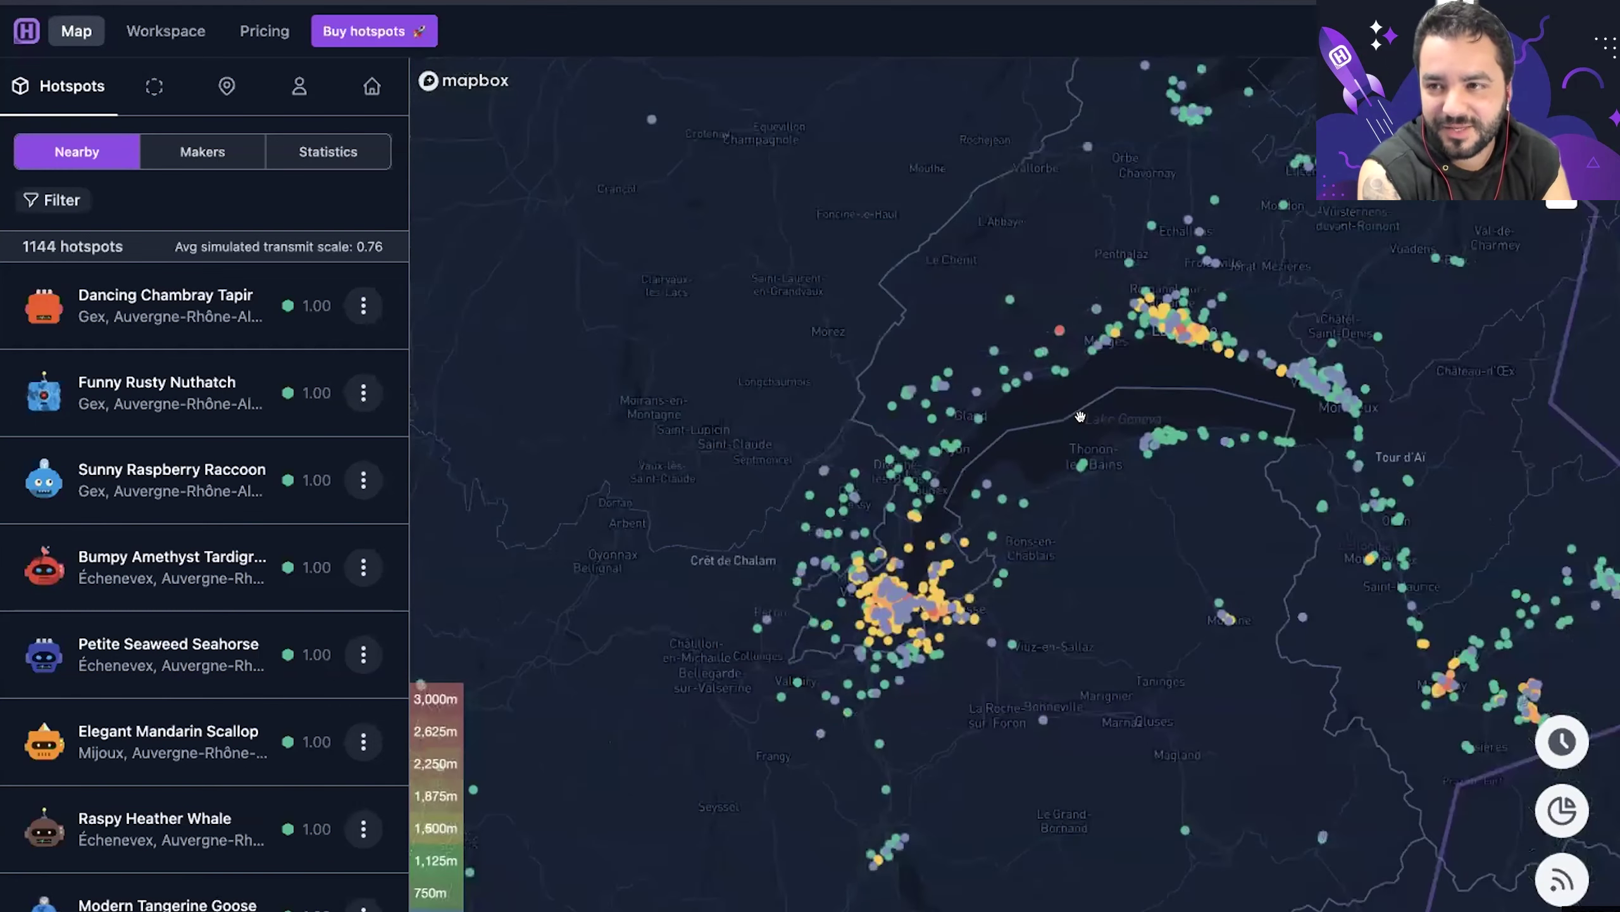
scroll(1080, 416, down, 2)
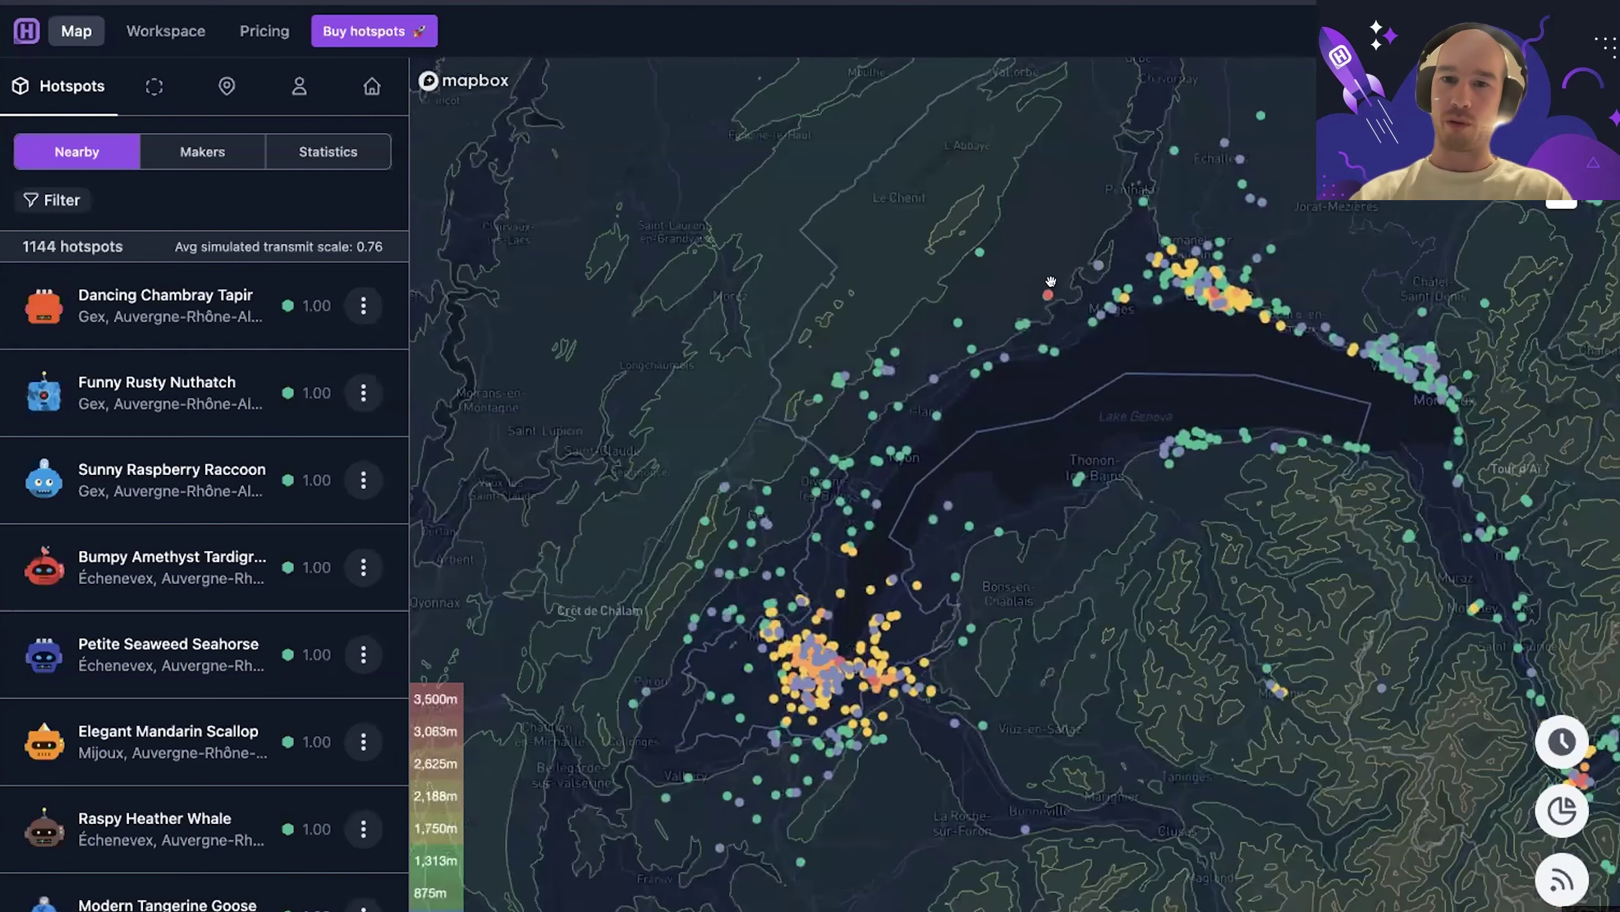
scroll(1020, 408, up, 3)
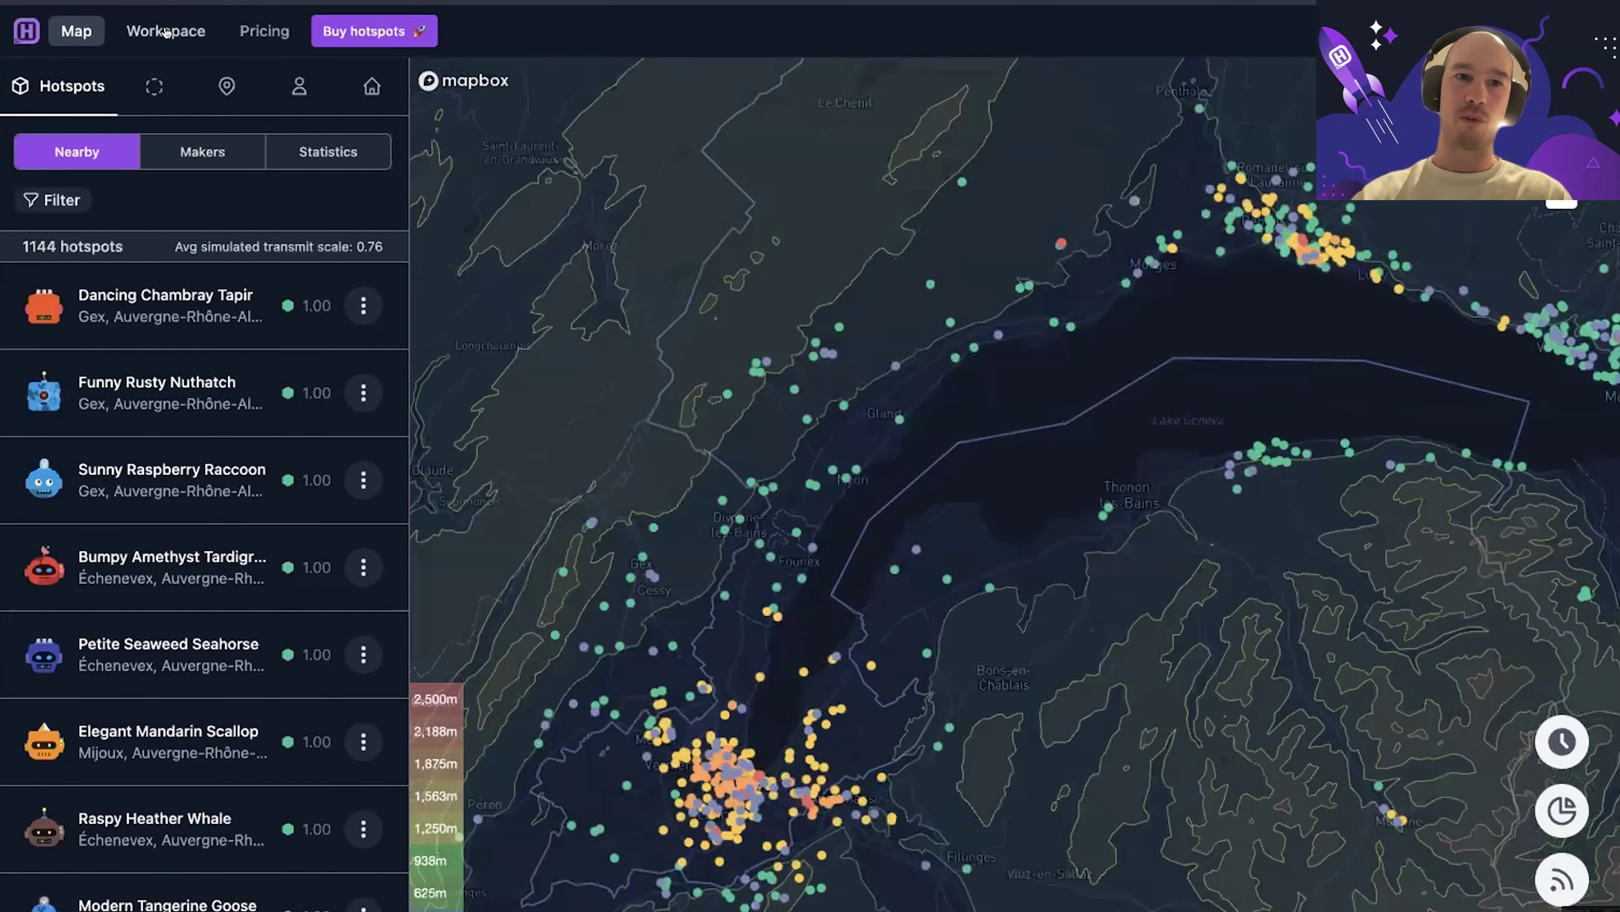
Browse the workspace Hotspots, Locations, Contacts and Installs pages, ending on the empty Commission reports page
click(166, 32)
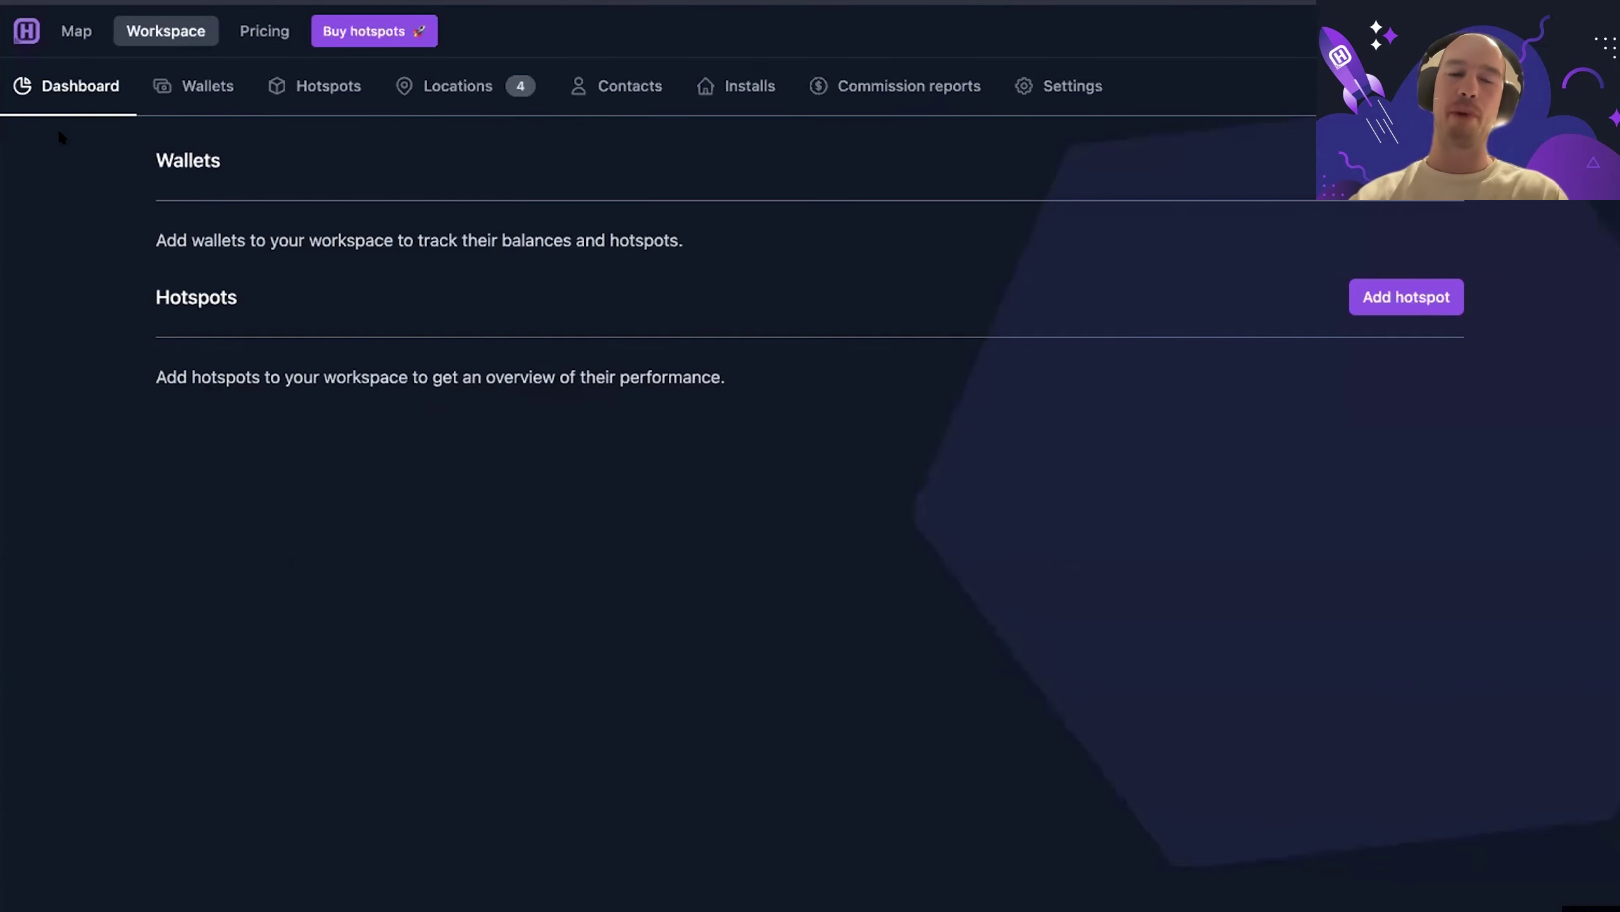
click(305, 86)
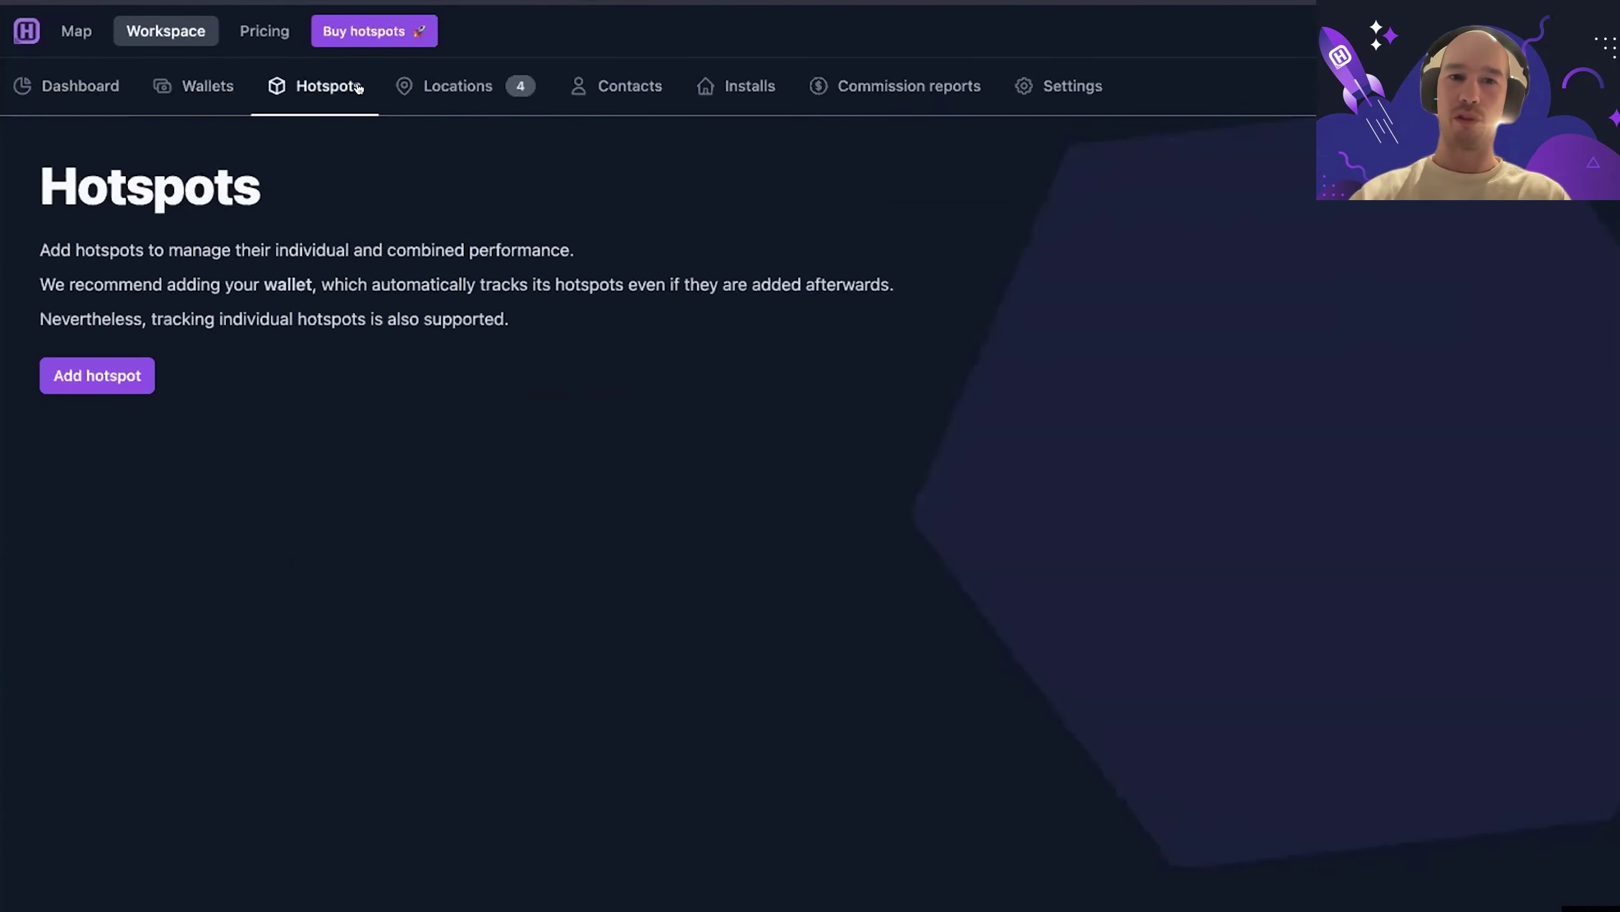
click(440, 86)
click(606, 88)
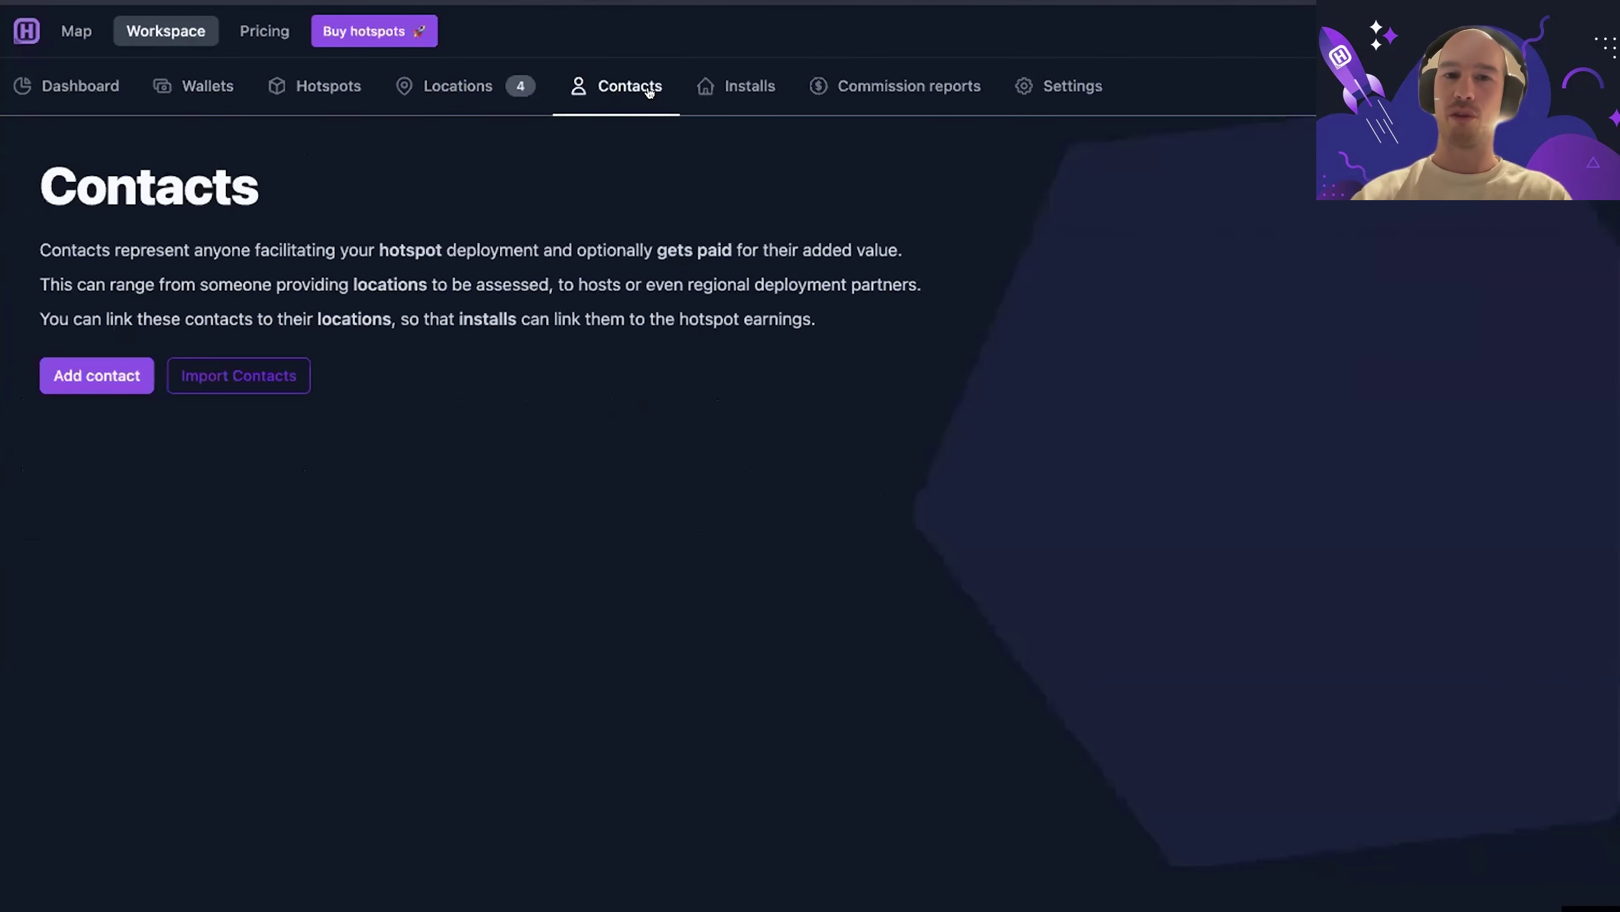
click(740, 89)
click(831, 89)
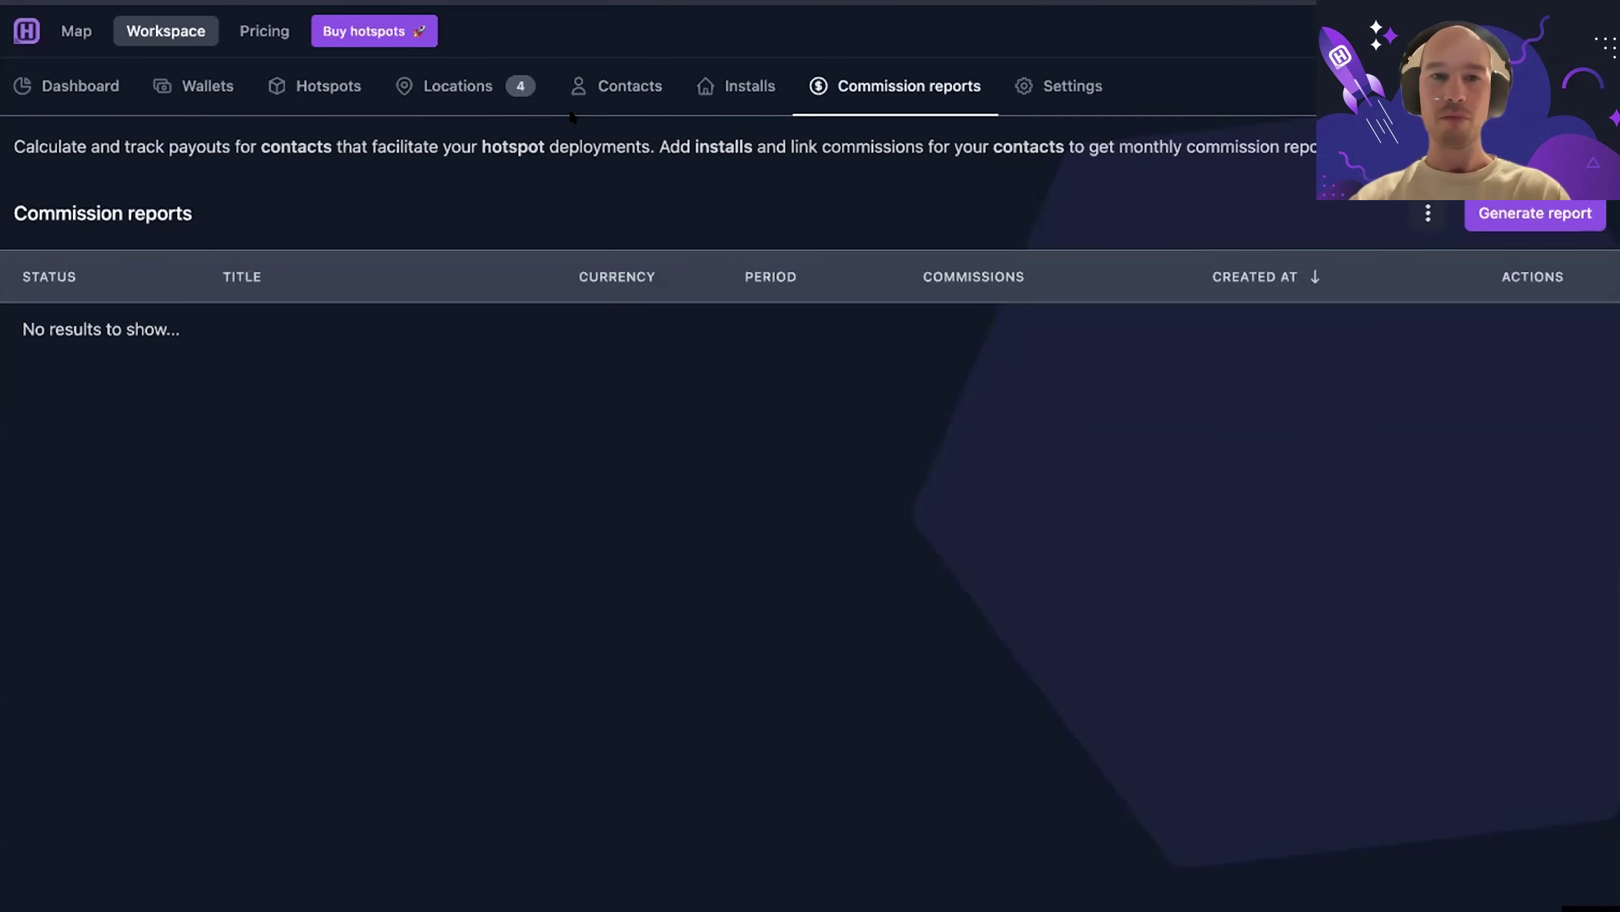
Add Loud Snowy Crow's wallet hotspots to the workspace from the map
click(75, 31)
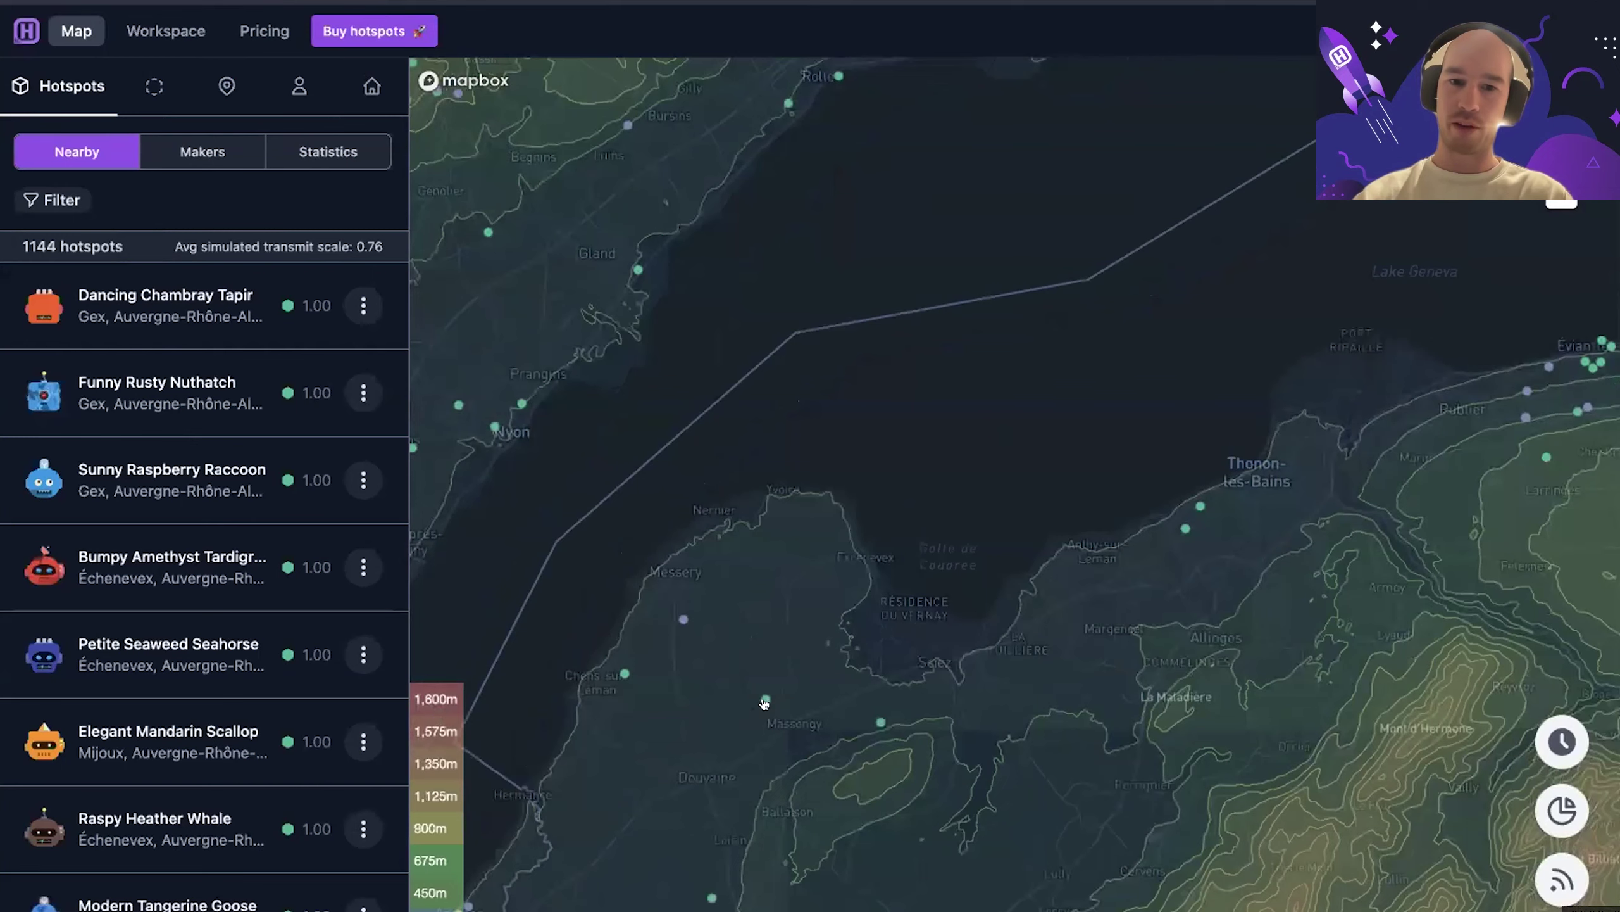
click(763, 699)
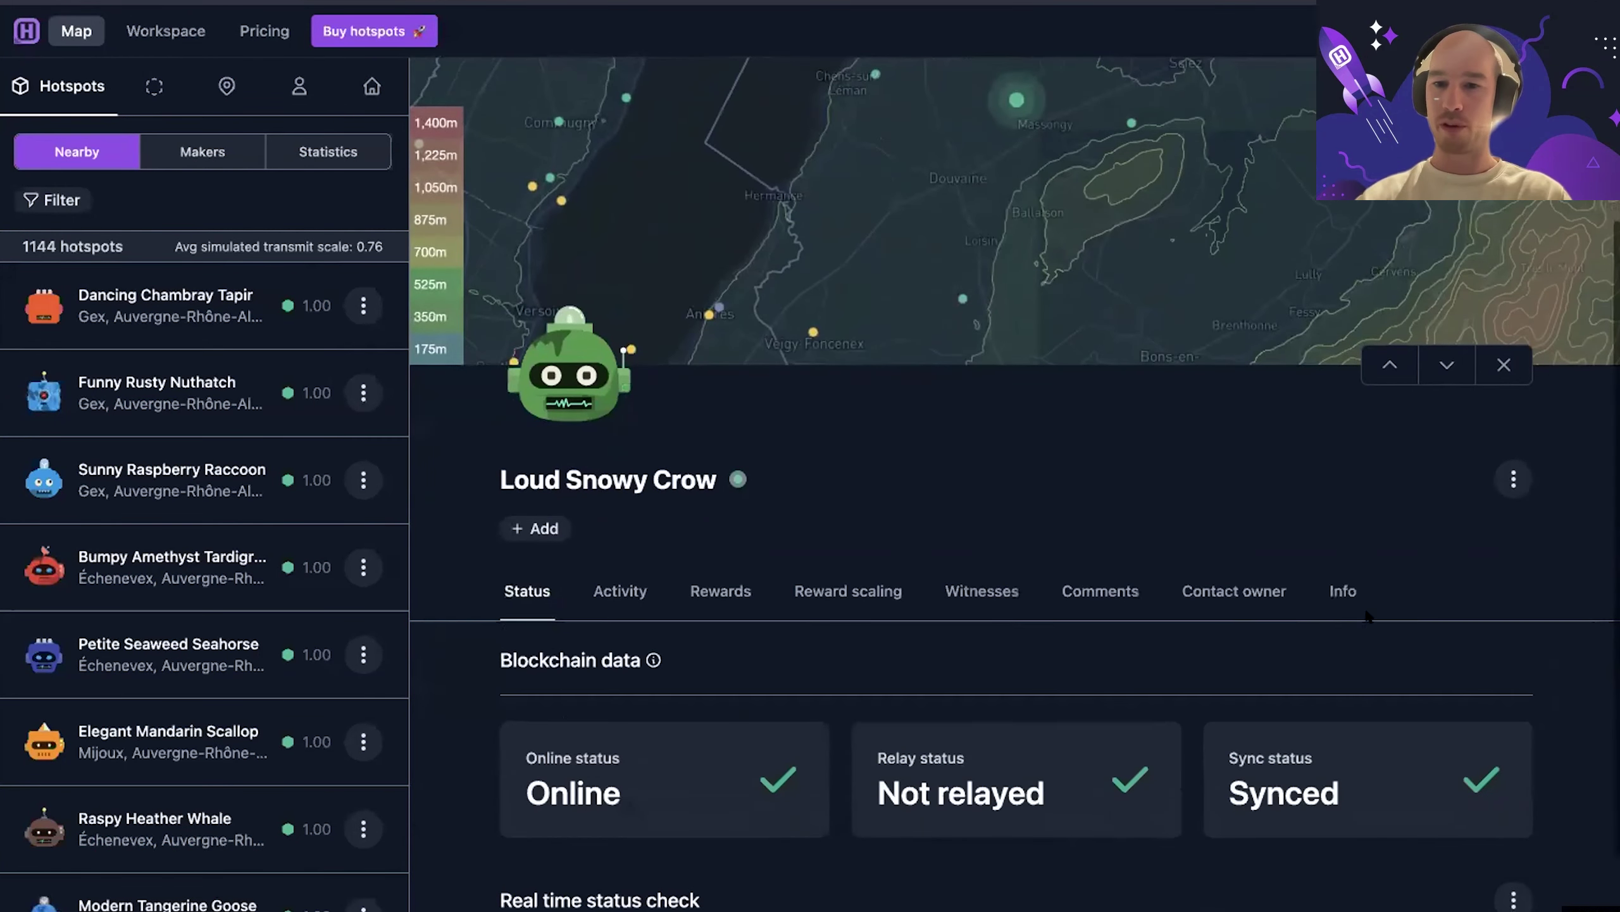
click(1340, 588)
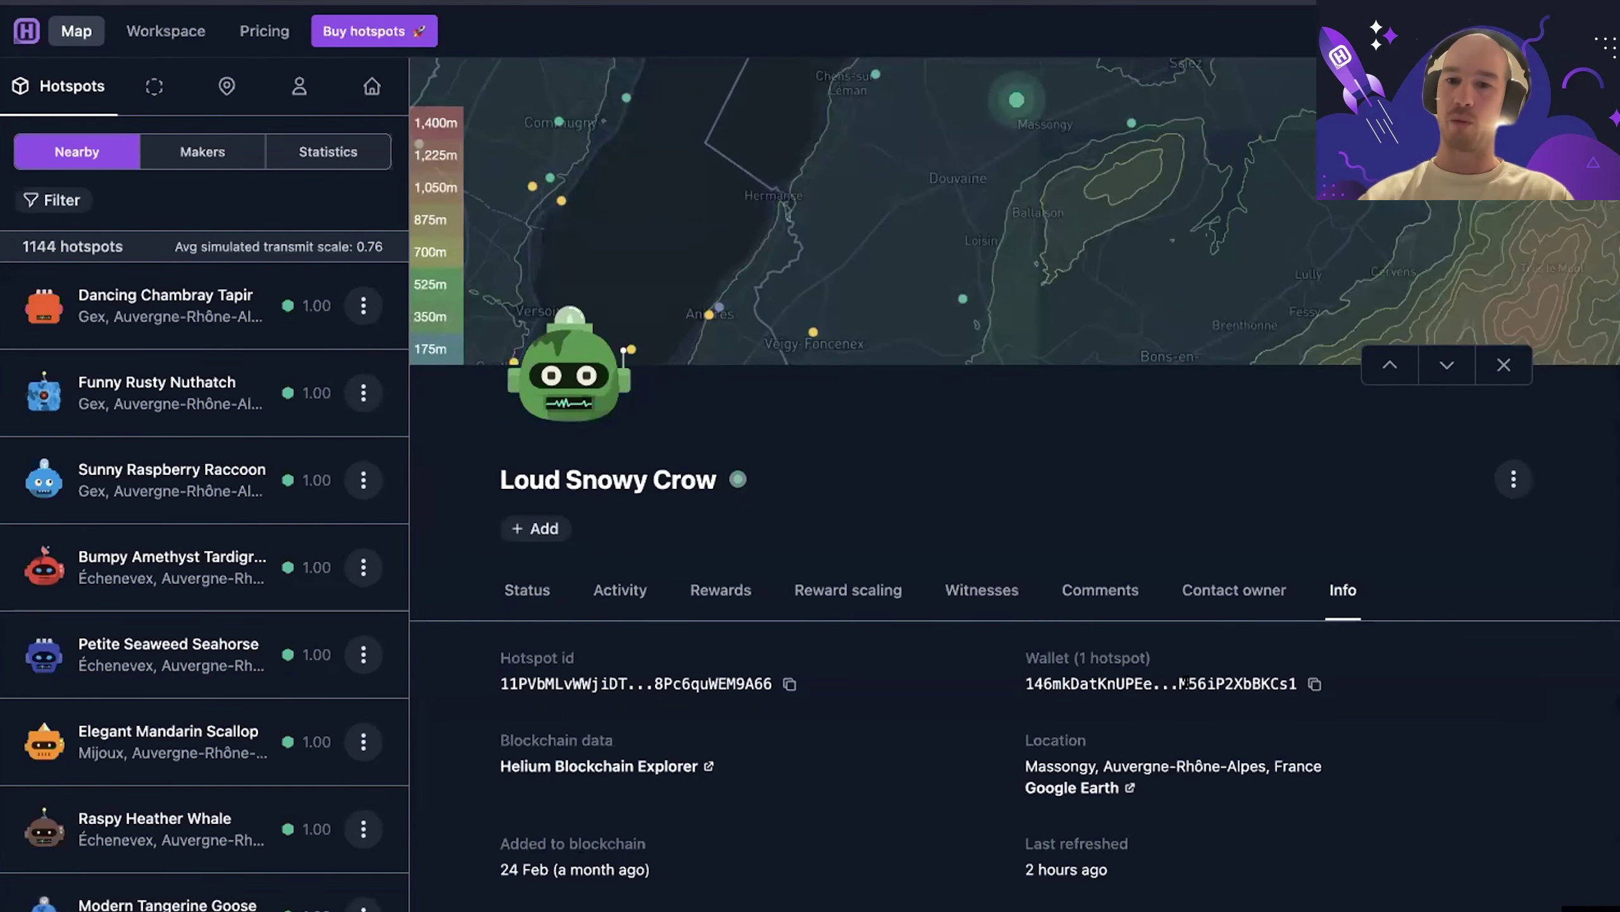
click(1513, 484)
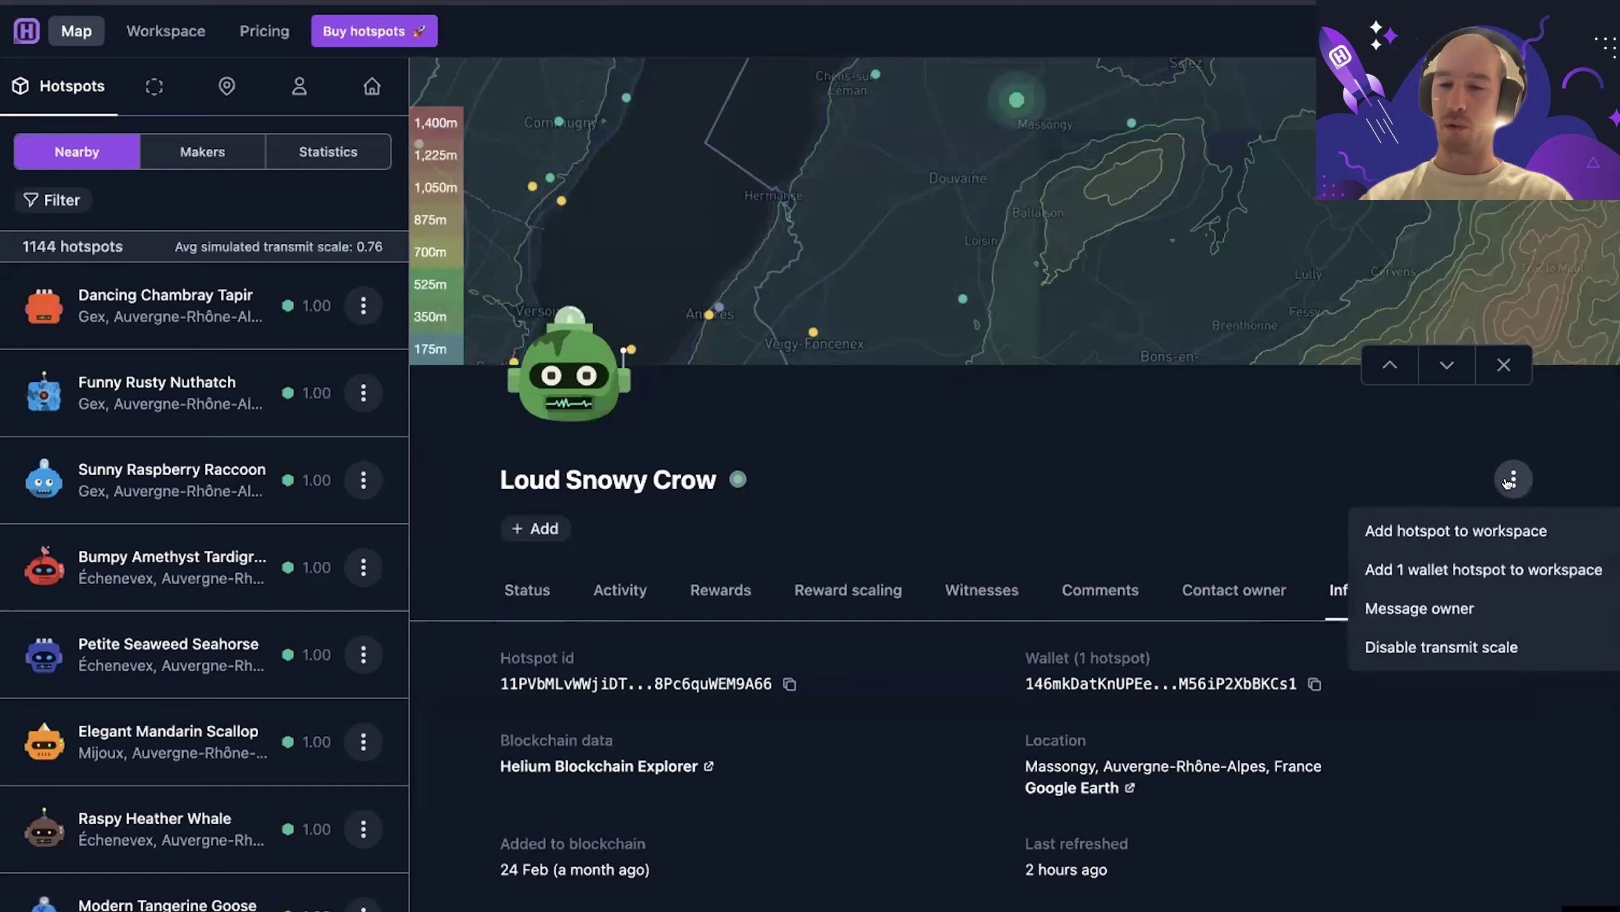
click(1427, 570)
click(1557, 901)
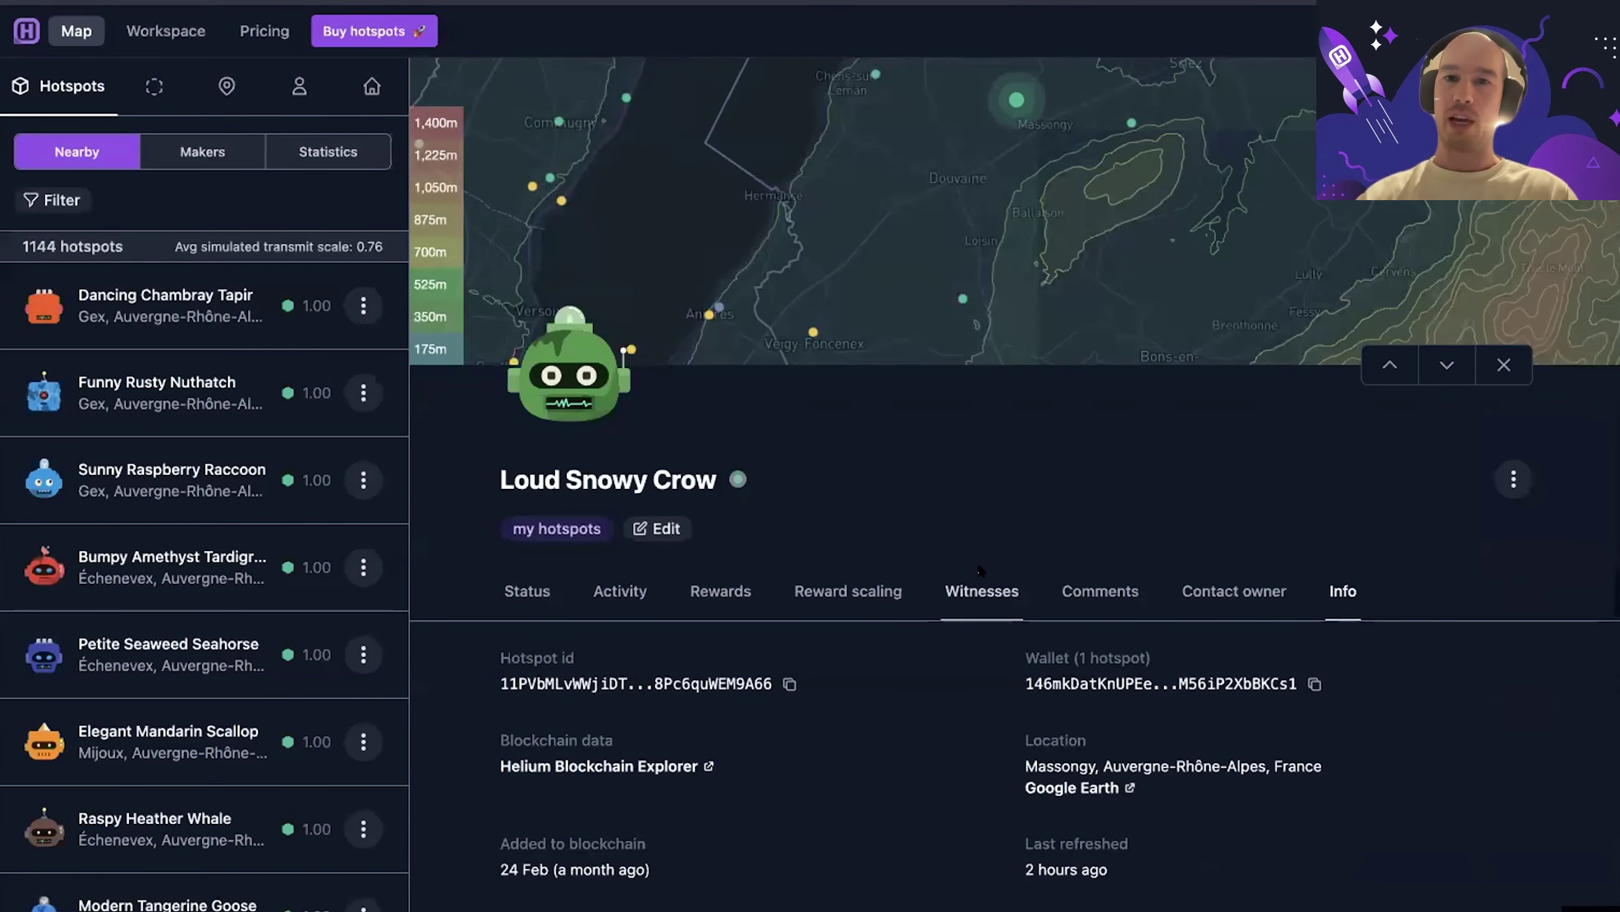
Add Wobbly Infrared Rhino's wallet and its 7 hotspots to the workspace
scroll(1209, 488, up, 3)
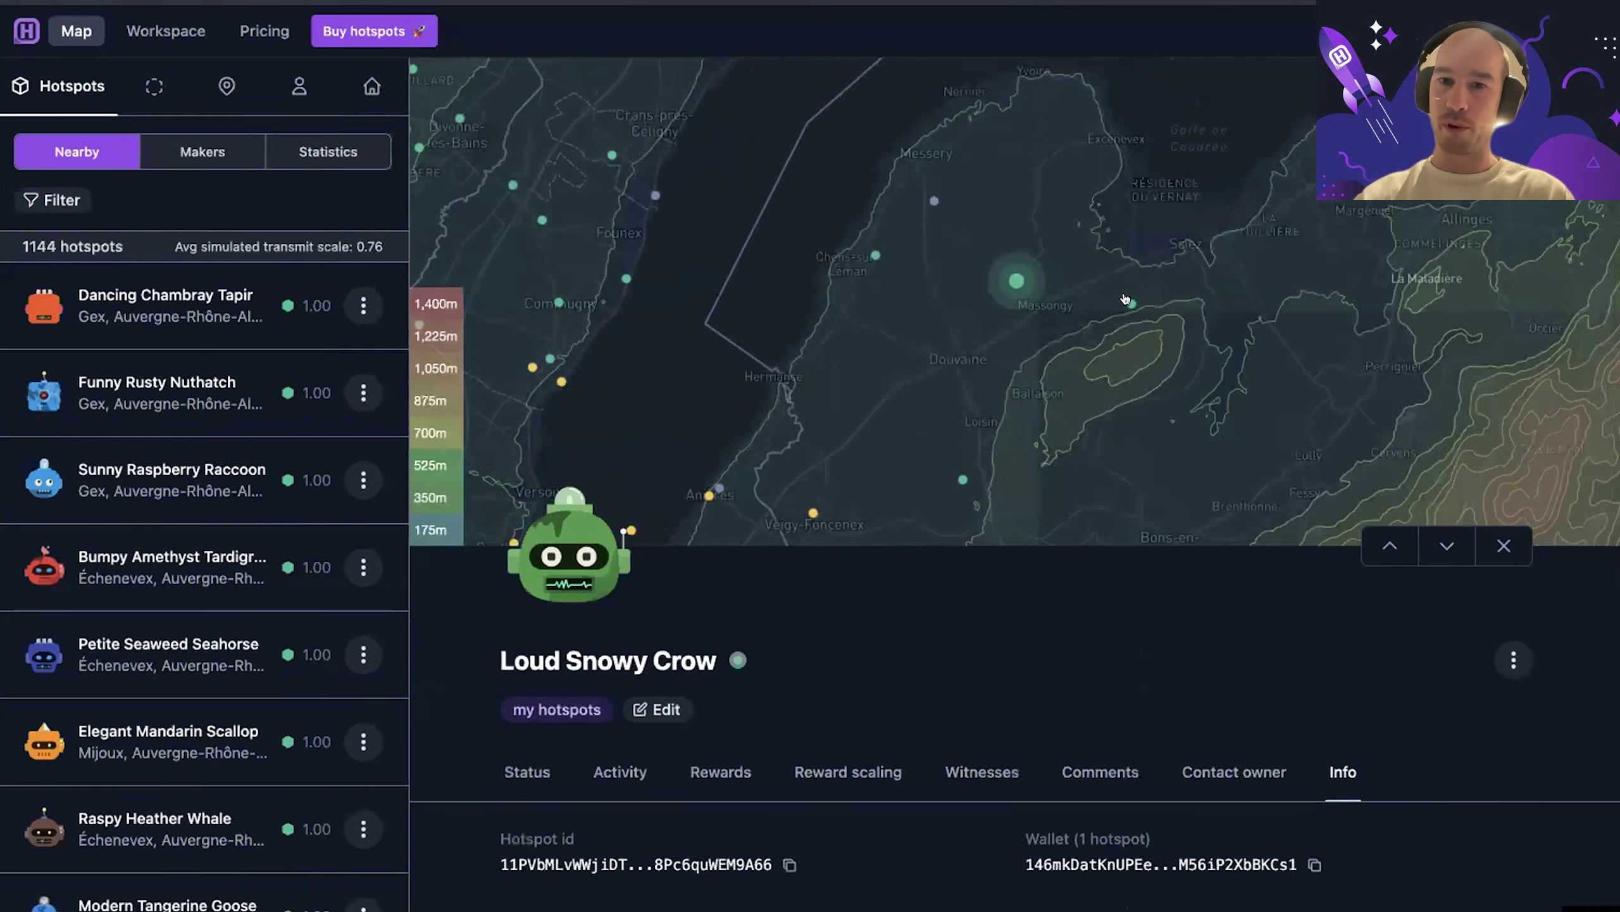
click(1128, 301)
scroll(1173, 735, down, 1)
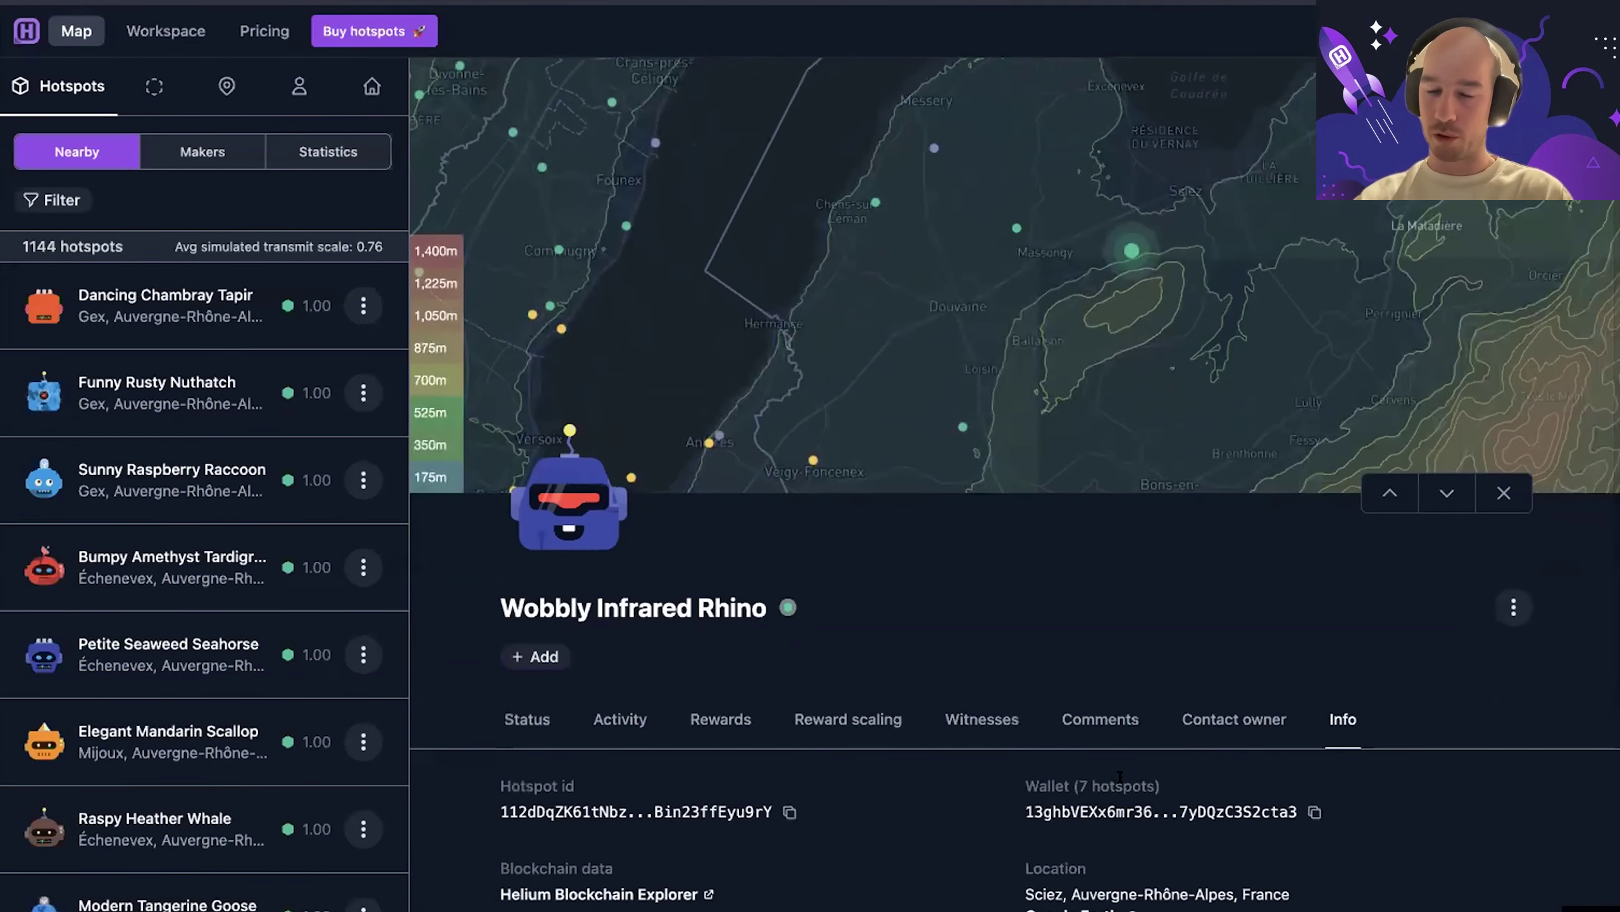
click(1513, 607)
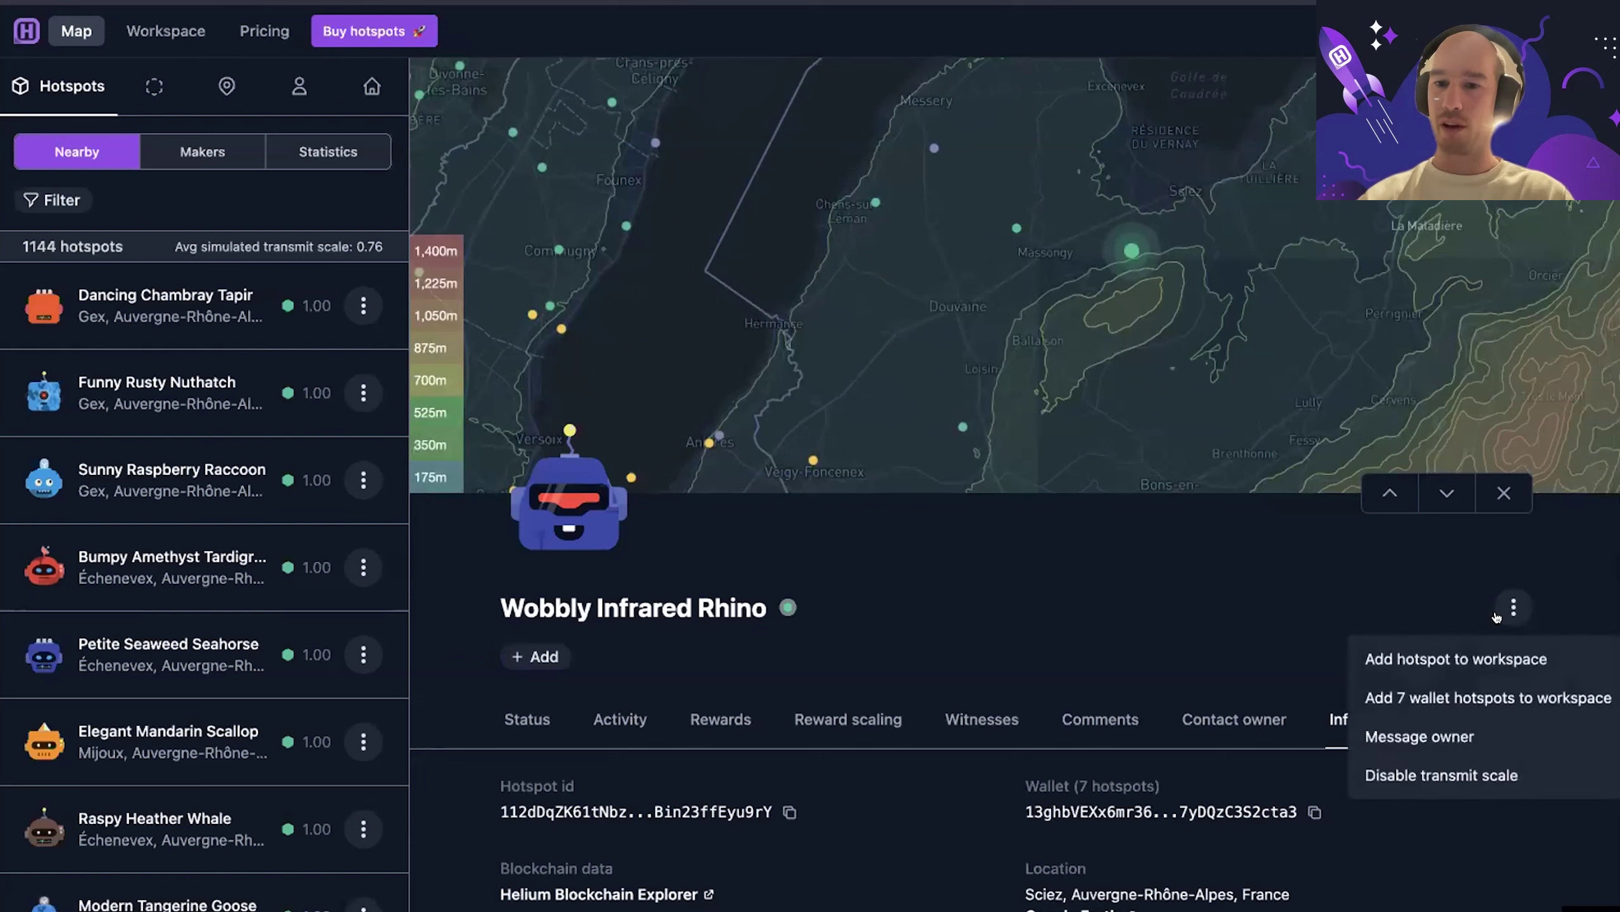
right_click(1433, 697)
click(1290, 594)
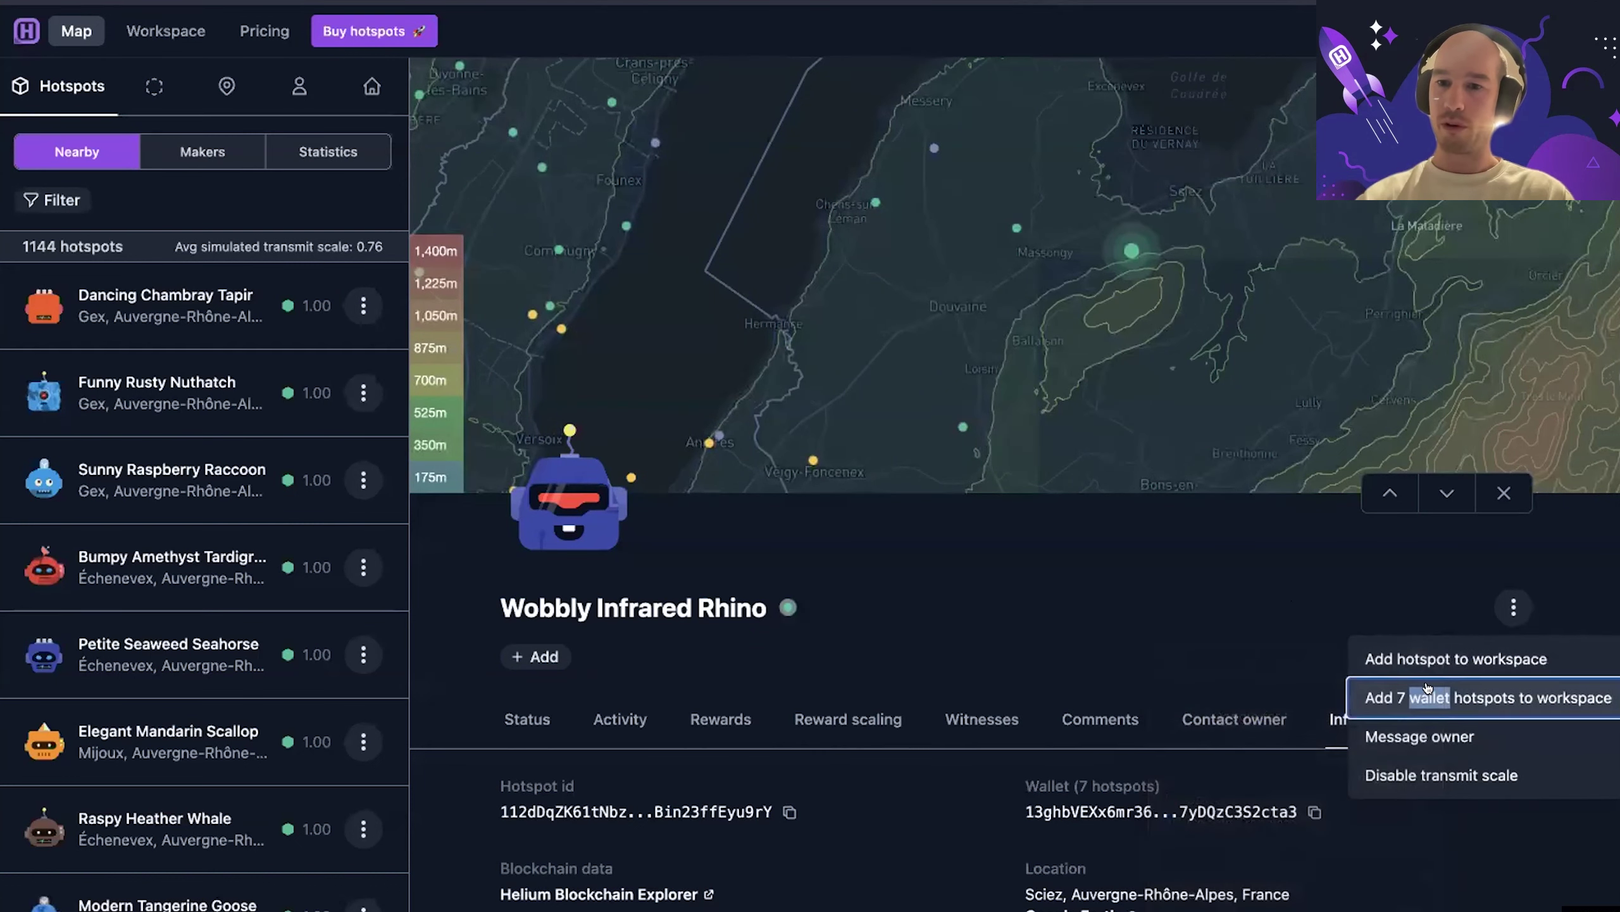
click(1531, 697)
click(1551, 902)
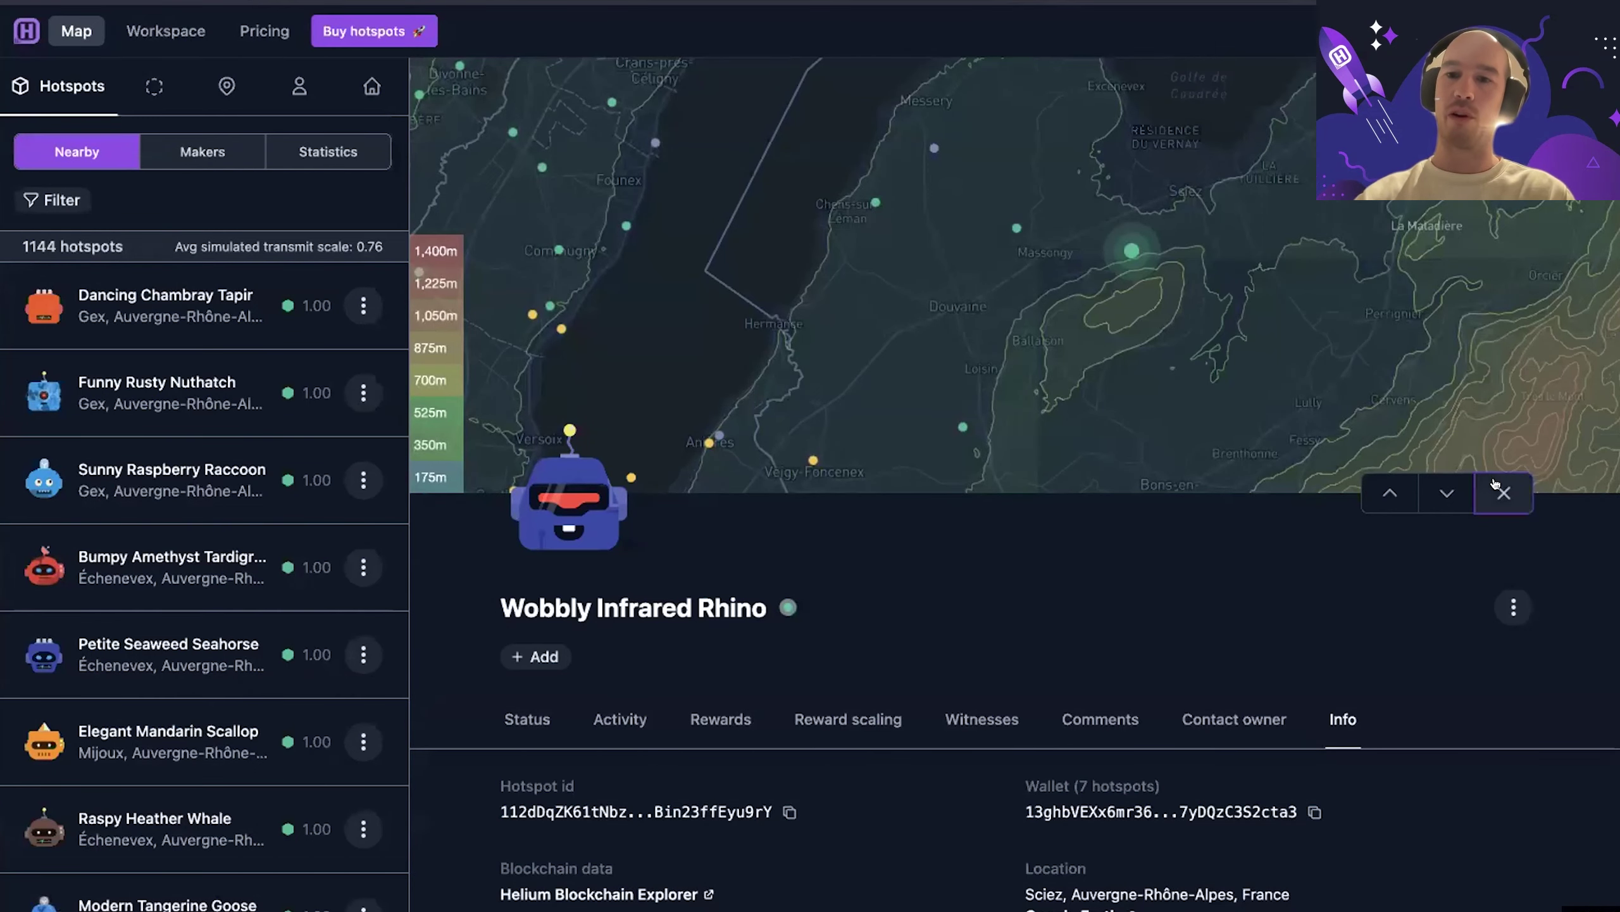
Close the hotspot panel and review the workspace dashboard summary
click(1503, 492)
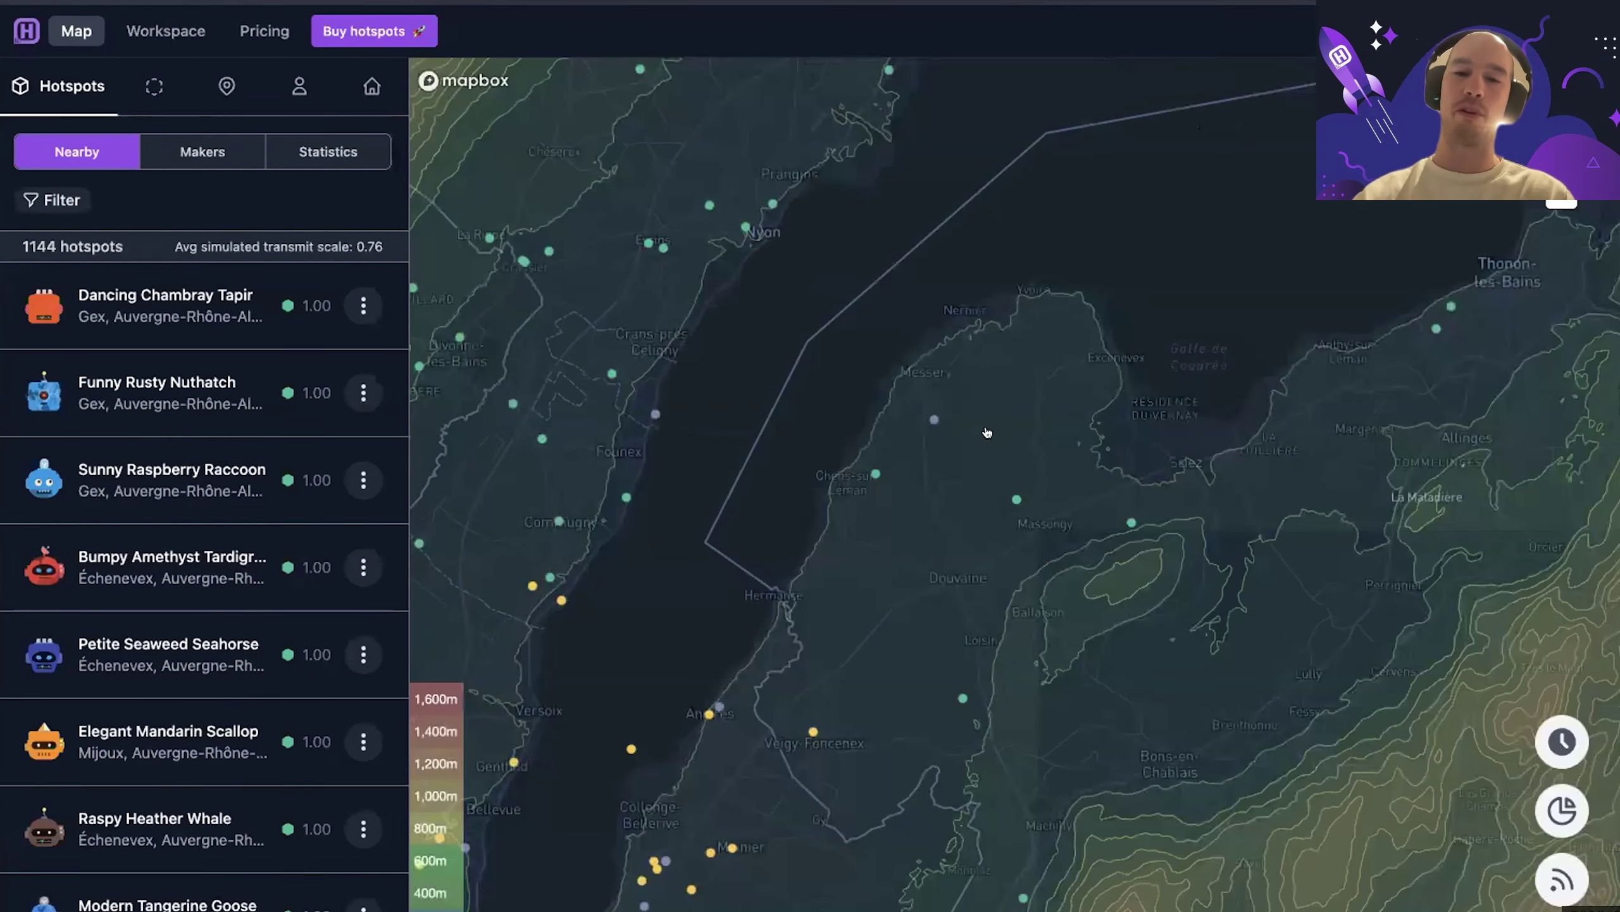
scroll(992, 499, down, 3)
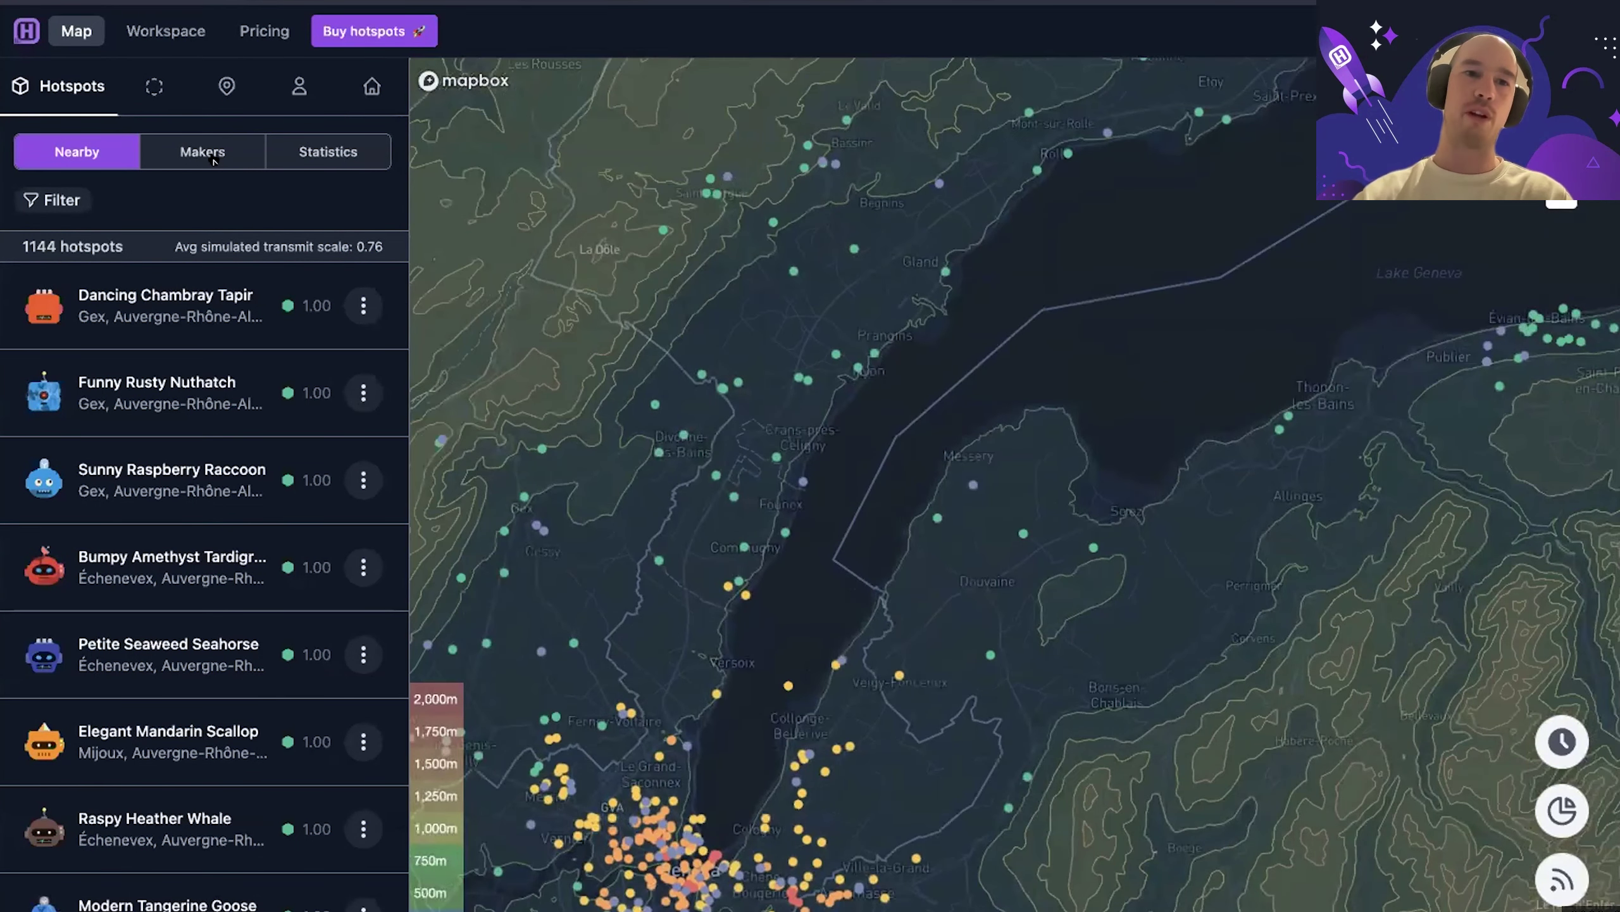
click(166, 29)
click(208, 85)
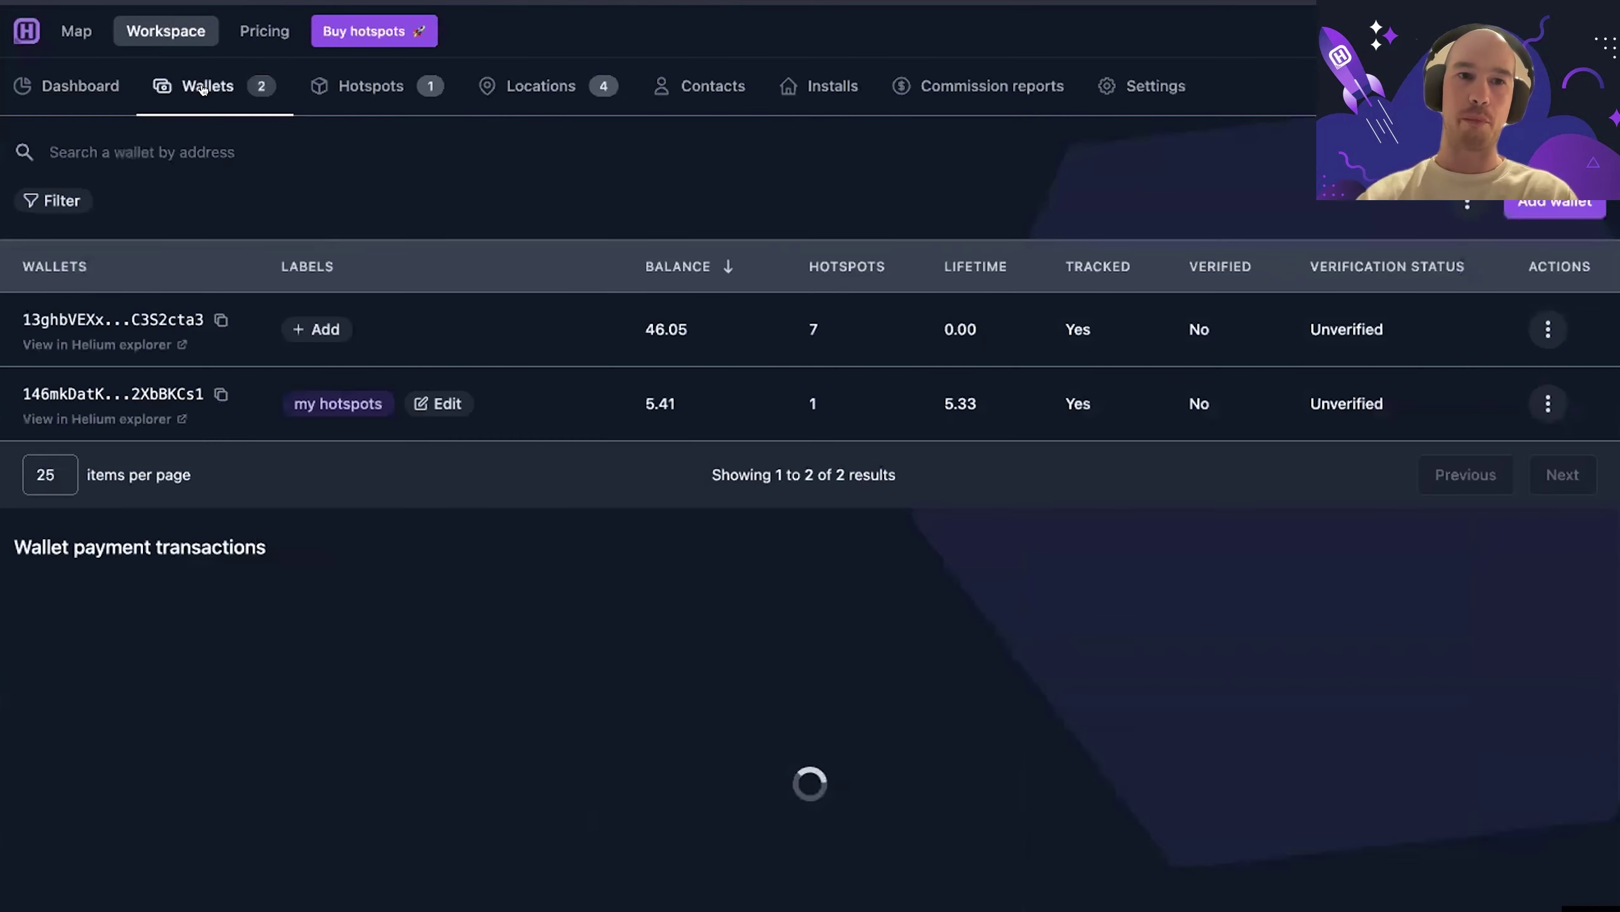
click(69, 77)
scroll(360, 451, down, 3)
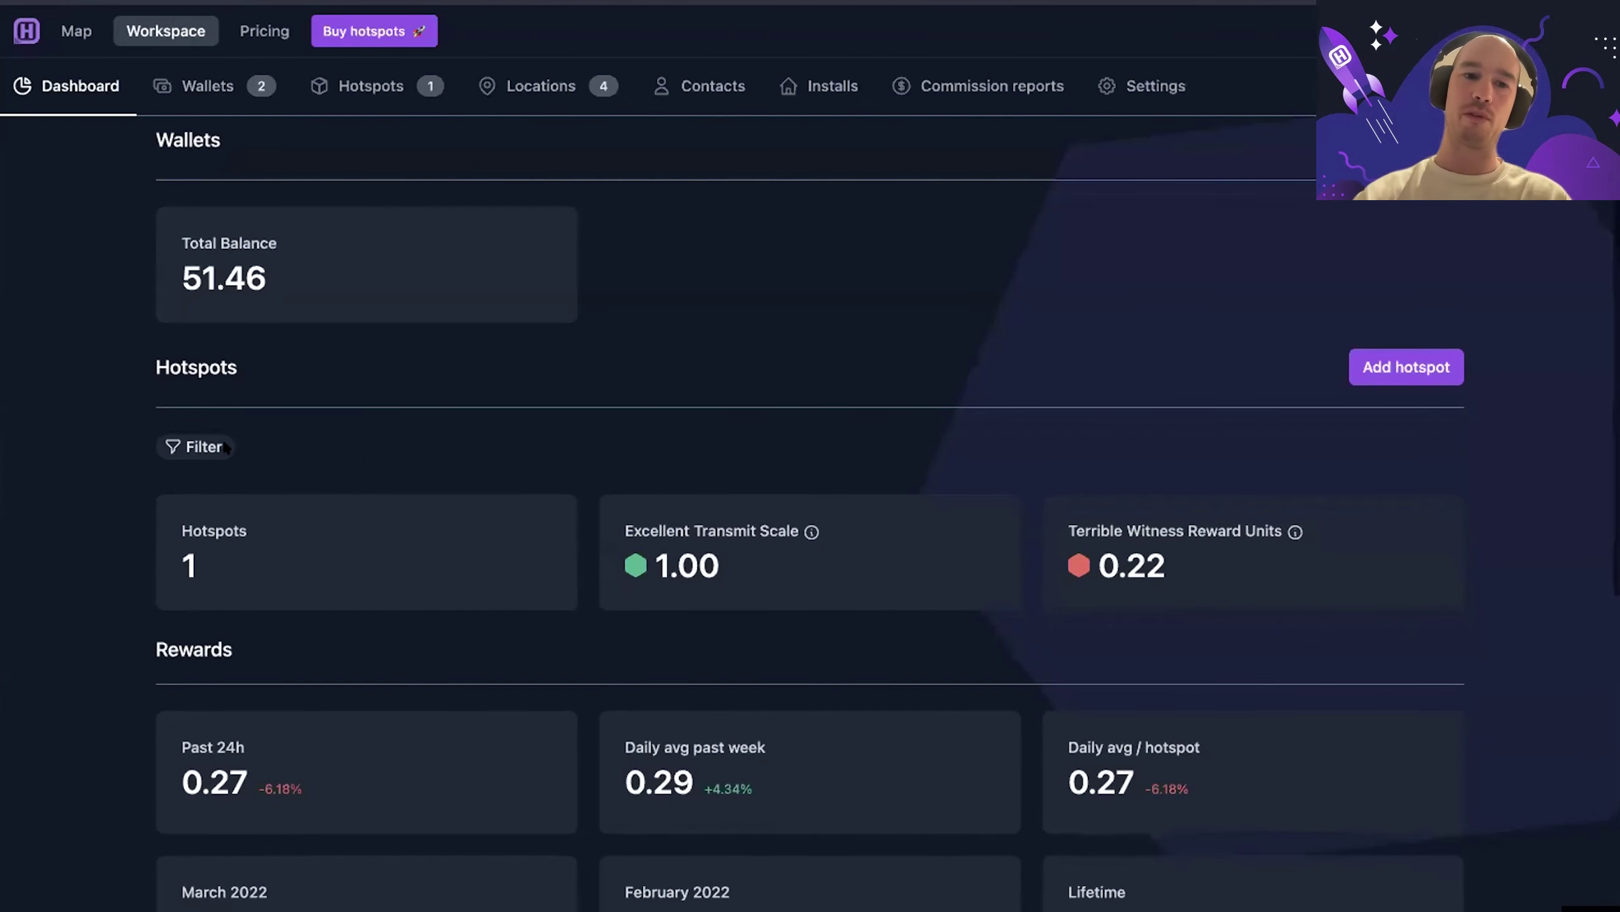
scroll(221, 438, down, 5)
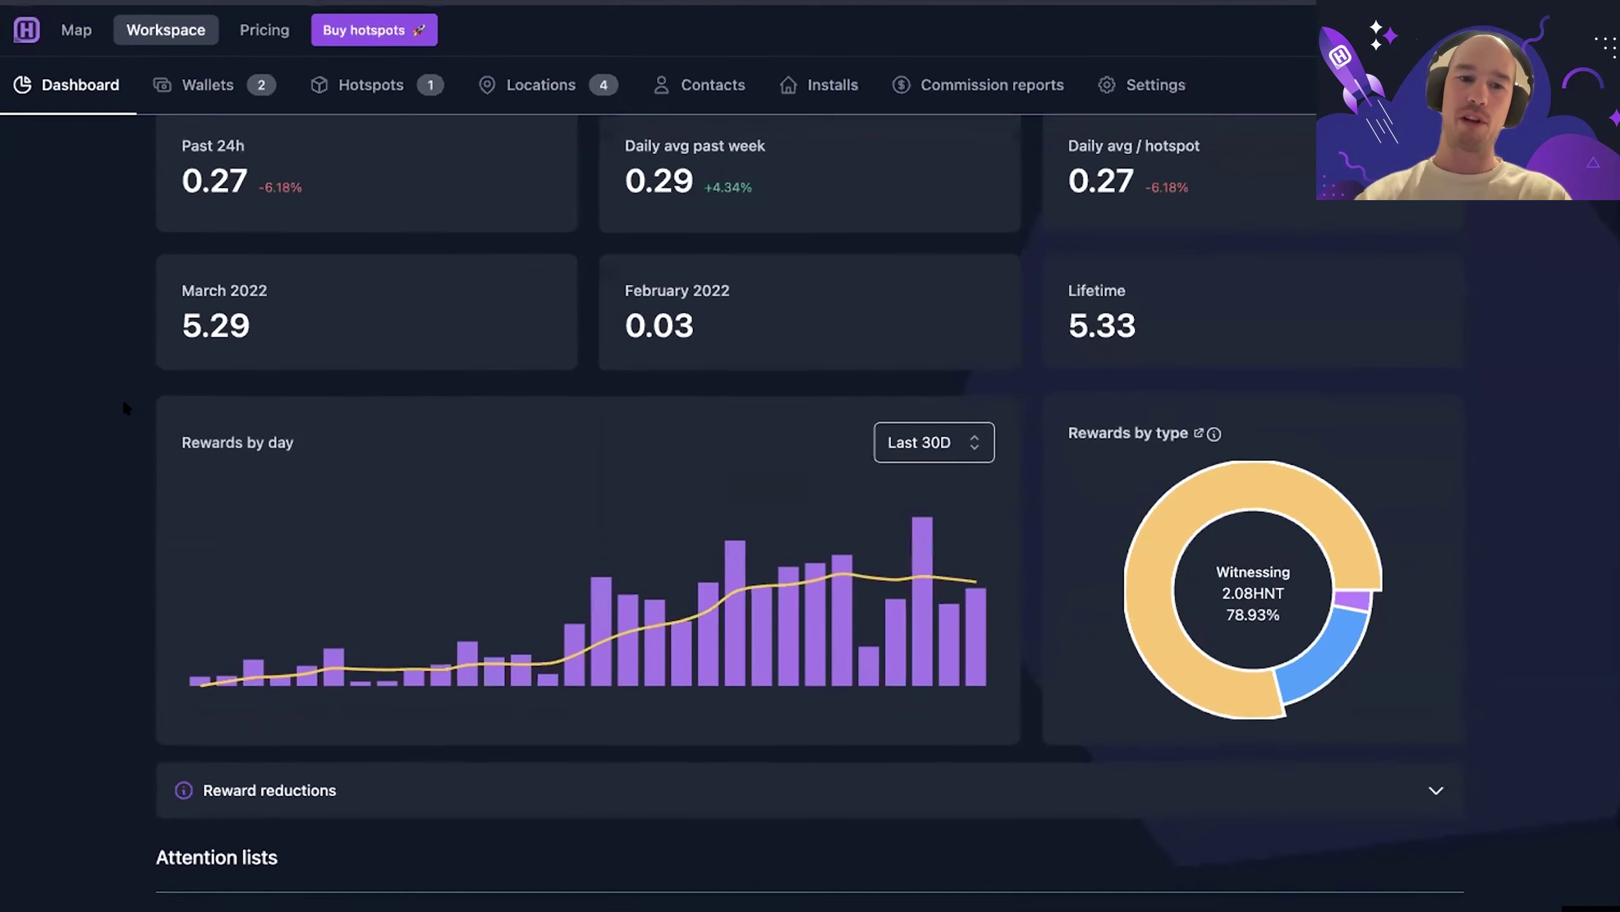
scroll(736, 820, up, 6)
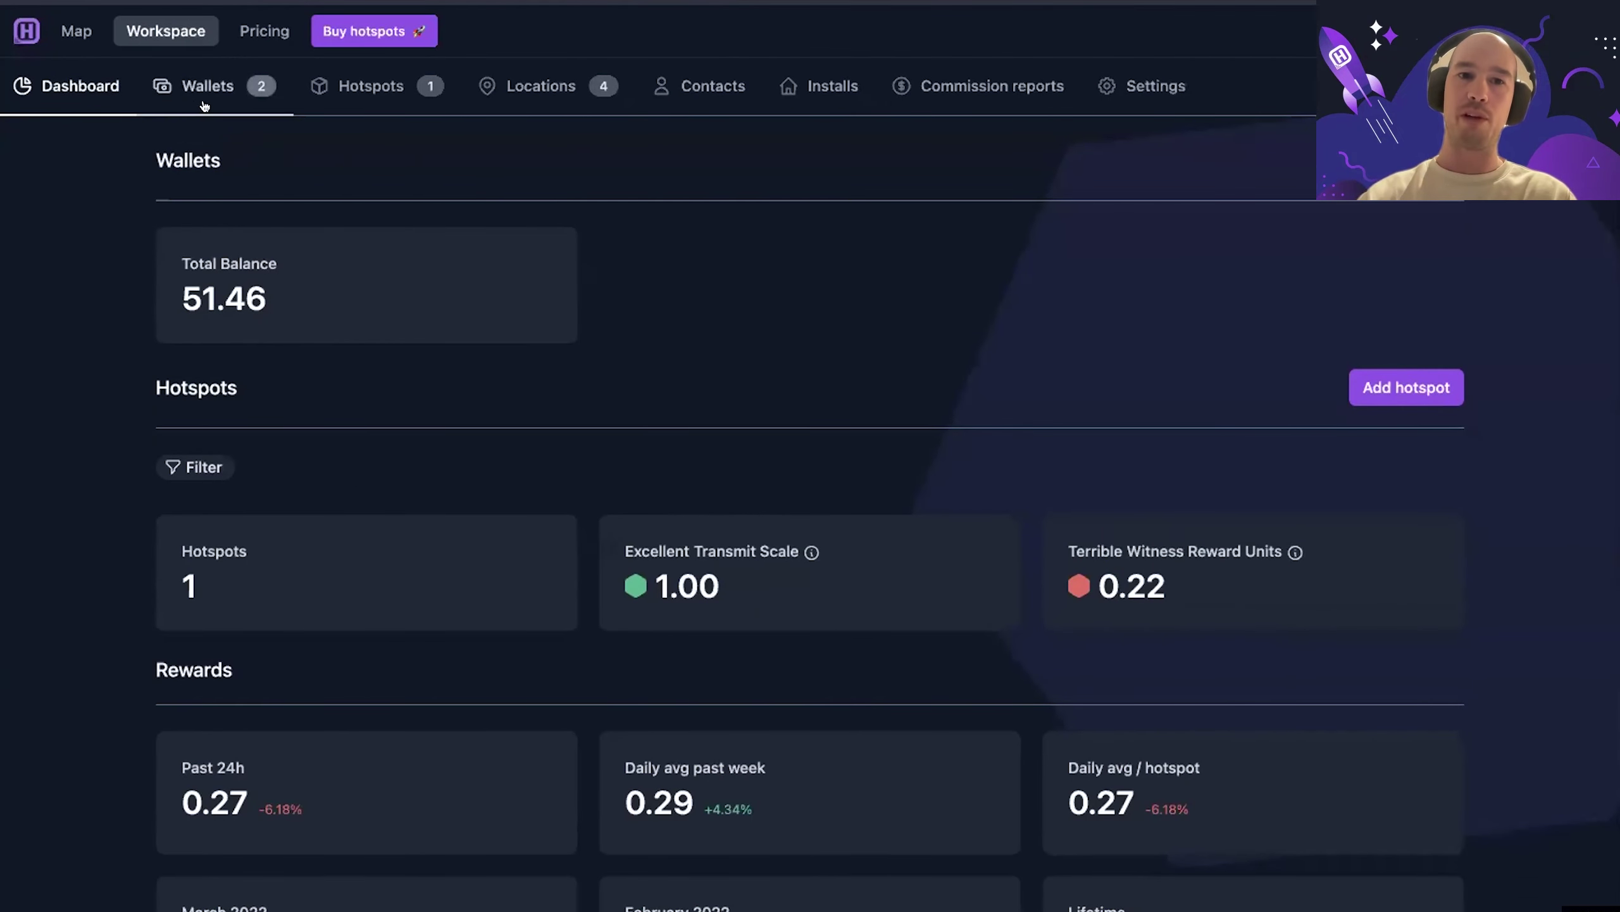
Review the two tracked wallets and their payment transactions, then show the 8-hotspot table
click(183, 88)
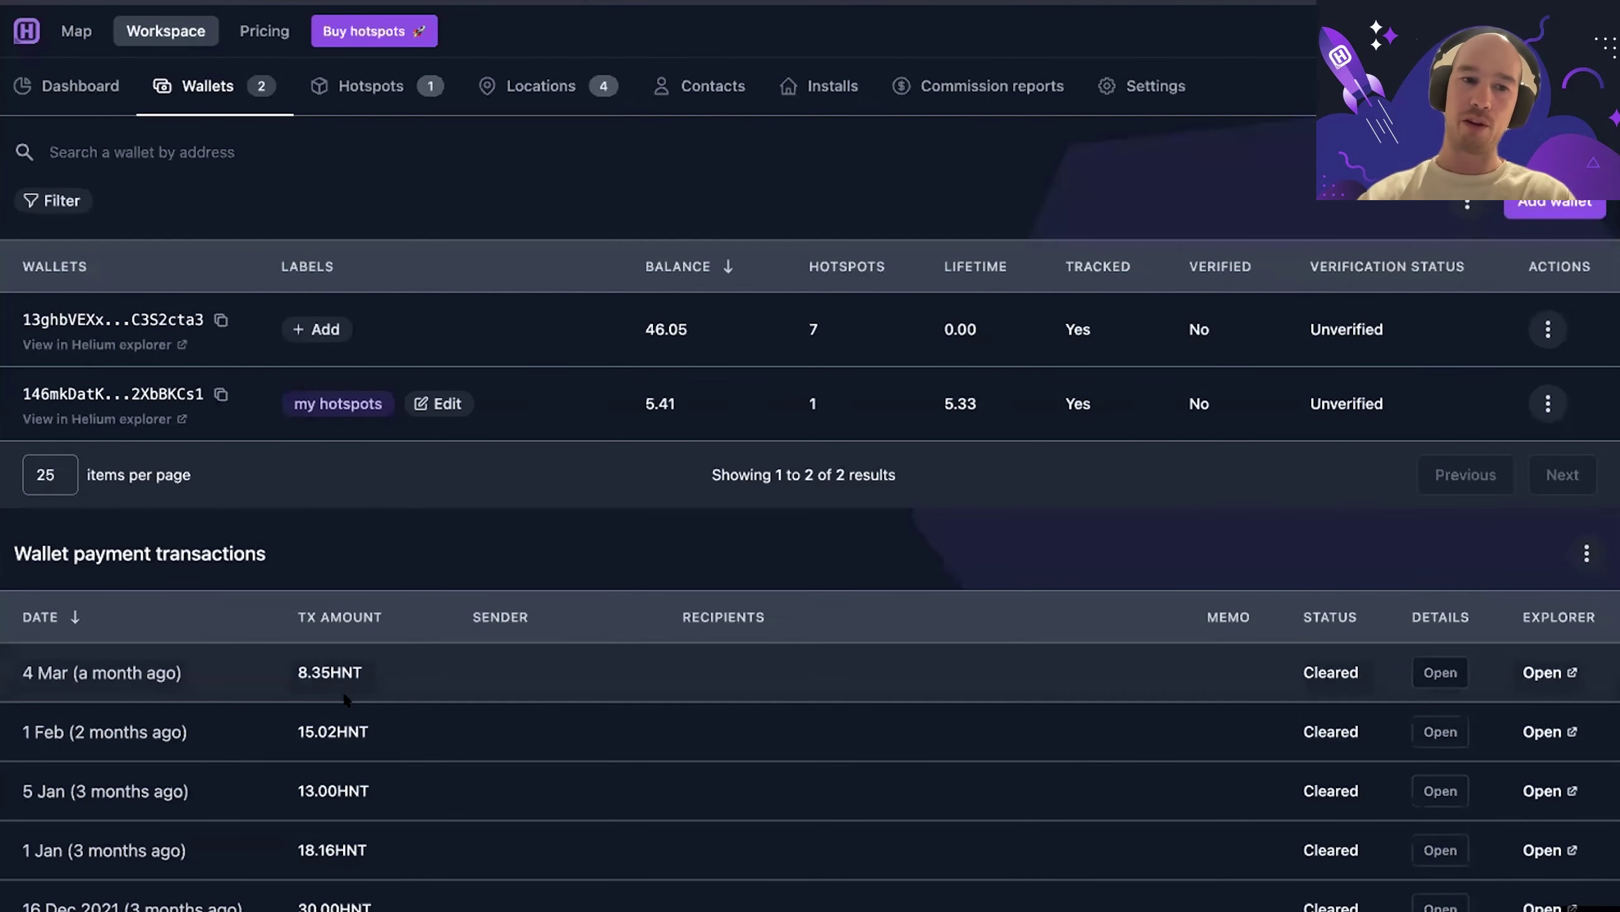
scroll(504, 646, down, 1)
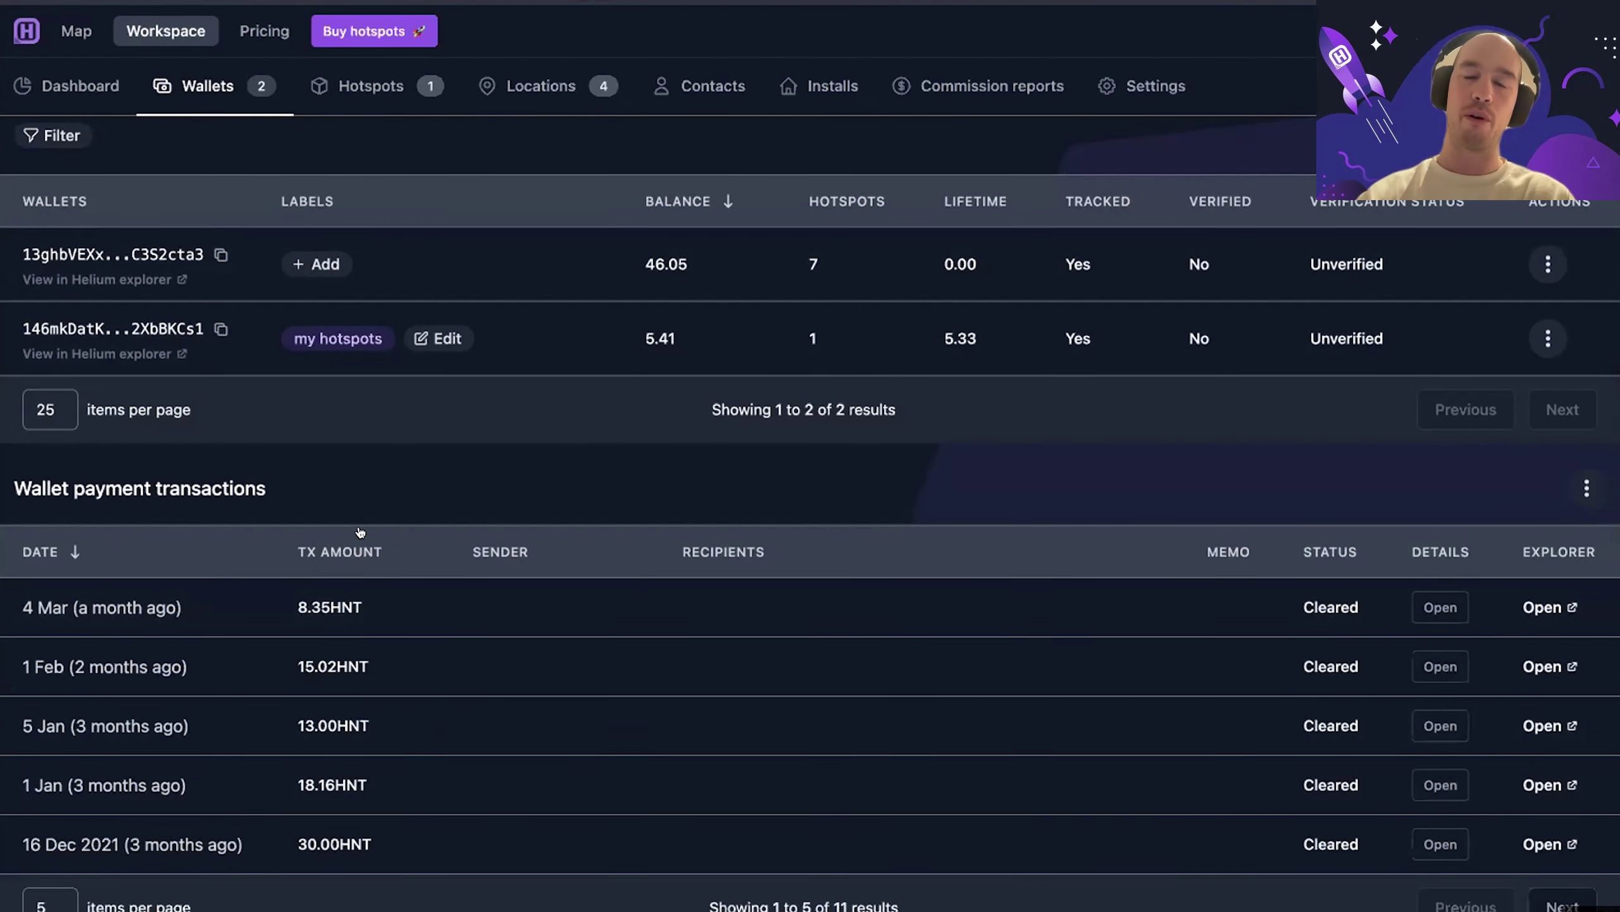
scroll(328, 186, up, 1)
click(370, 85)
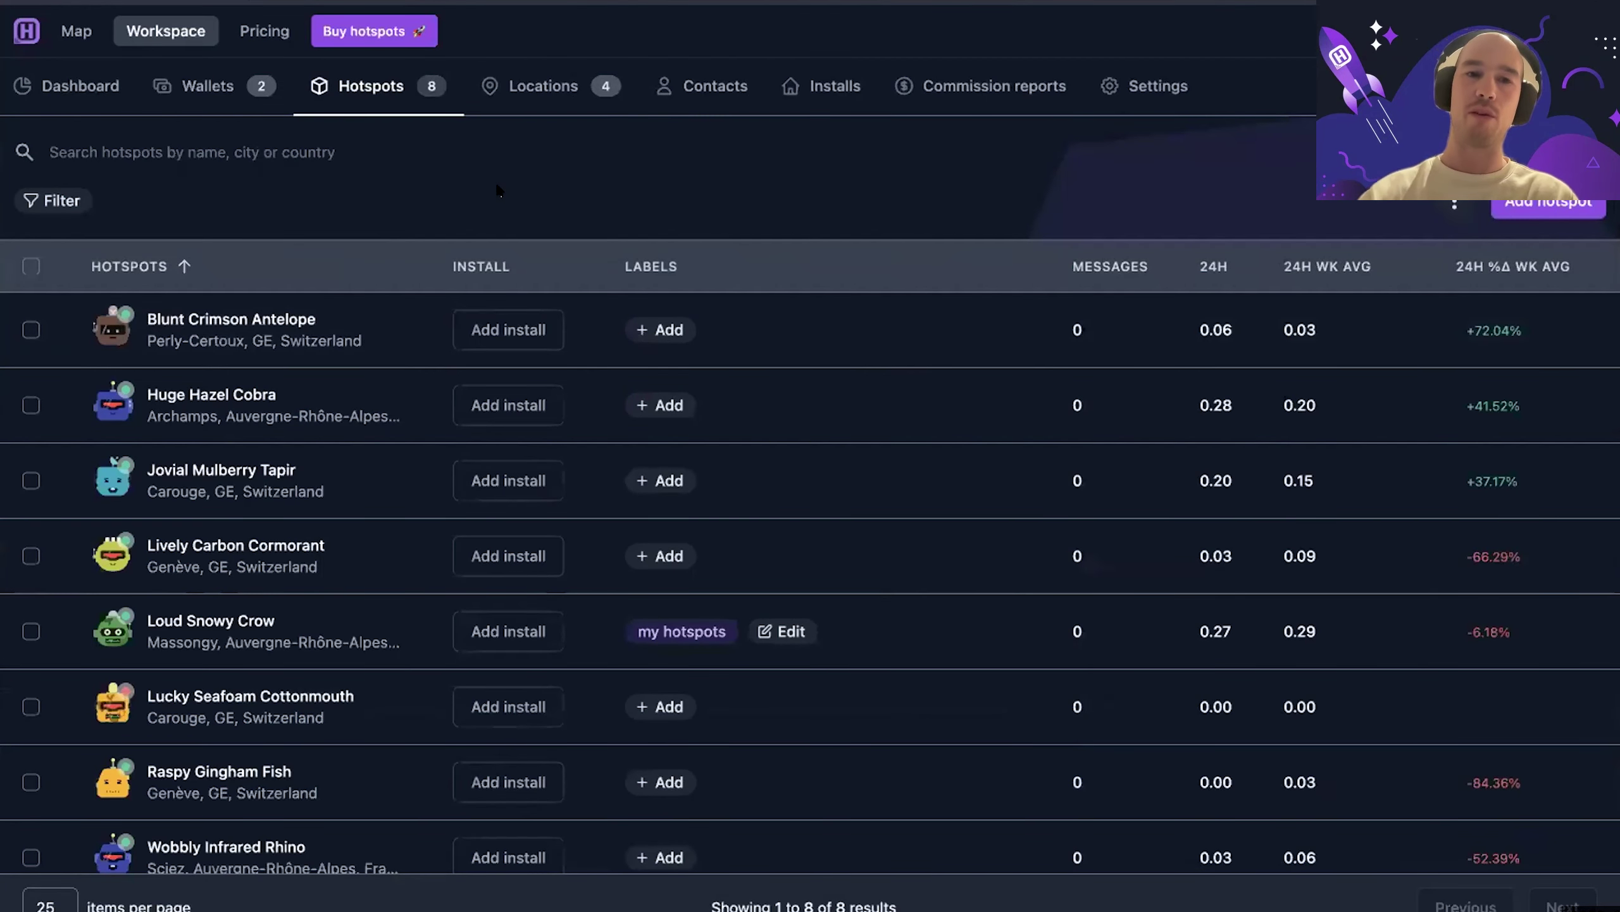
Turn on the 30d and Prev 30d reward columns through the hotspots table's Edit columns panel
scroll(913, 554, down, 1)
scroll(912, 554, up, 1)
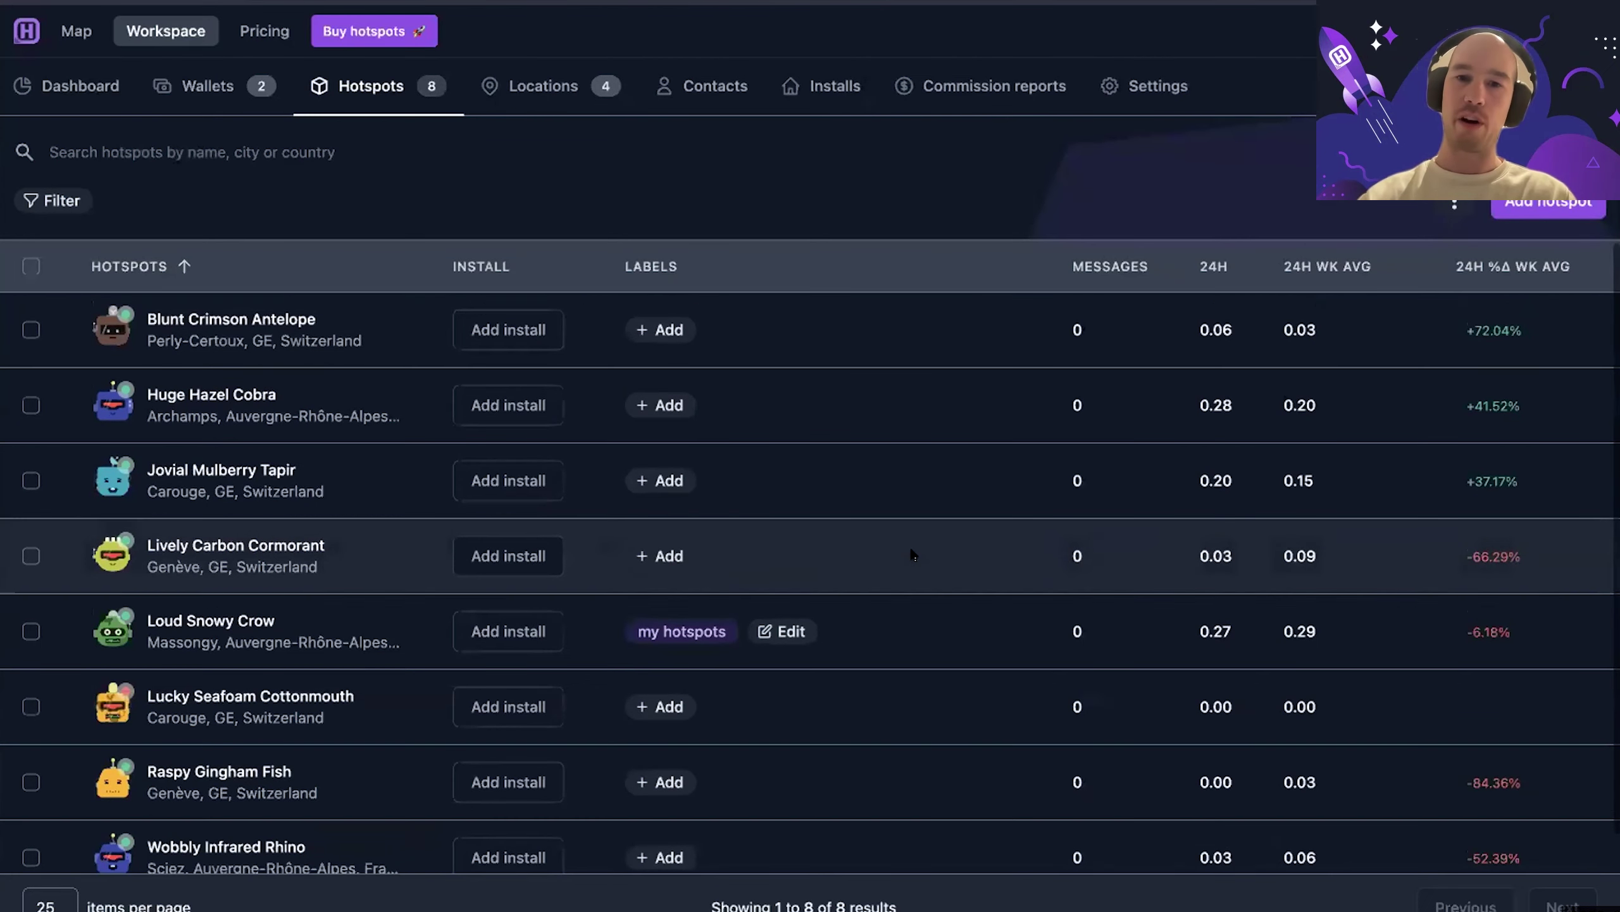
click(1455, 203)
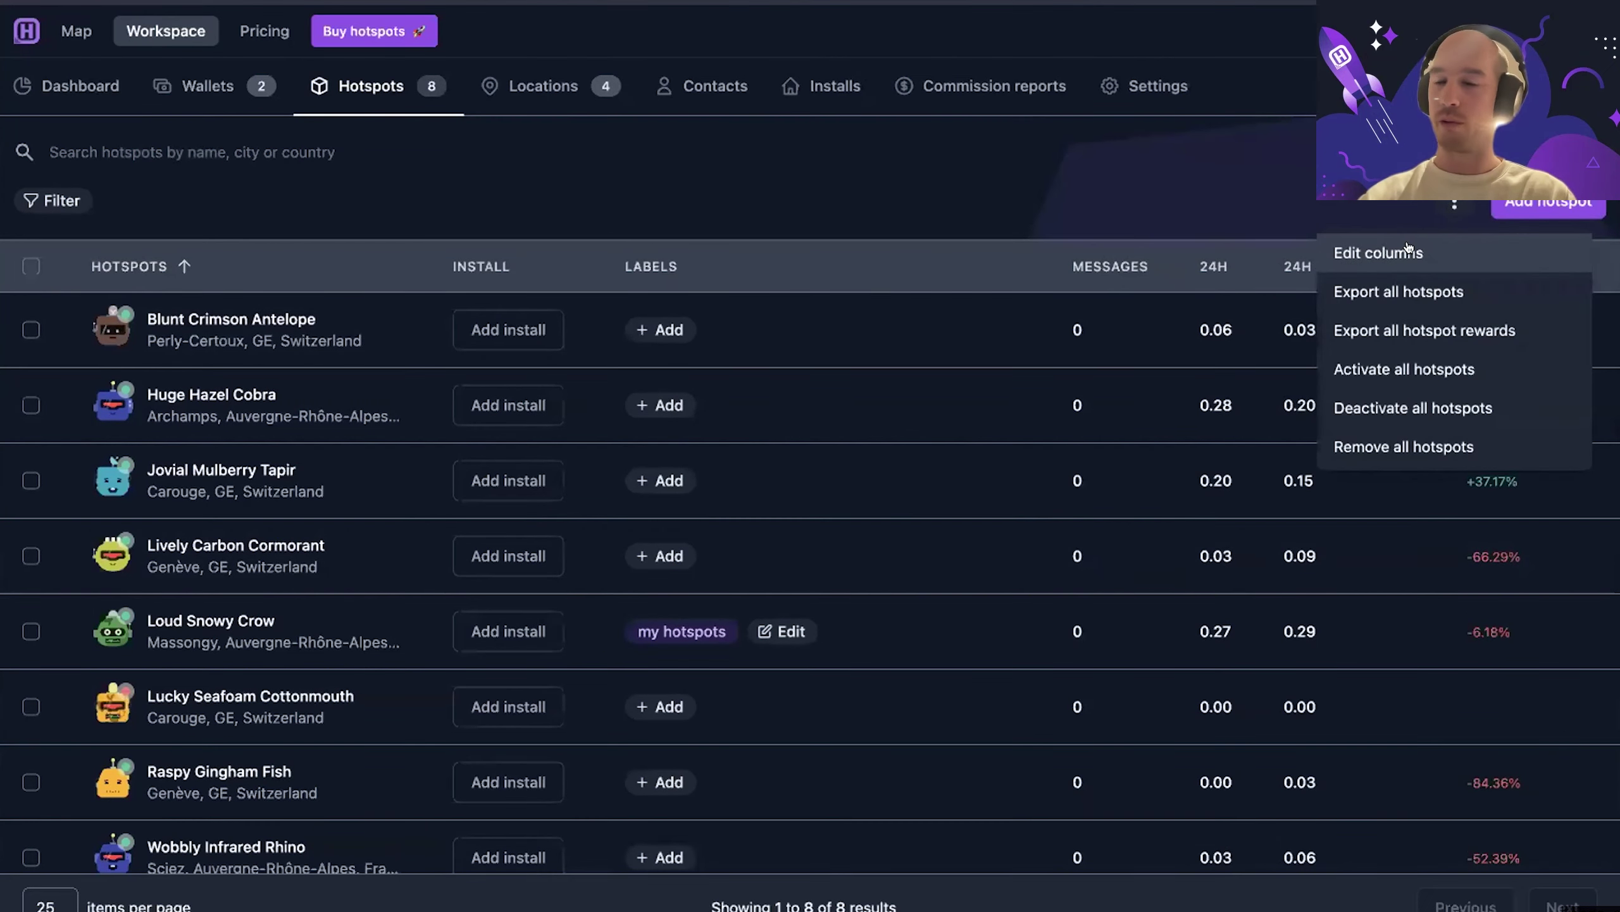
click(1462, 250)
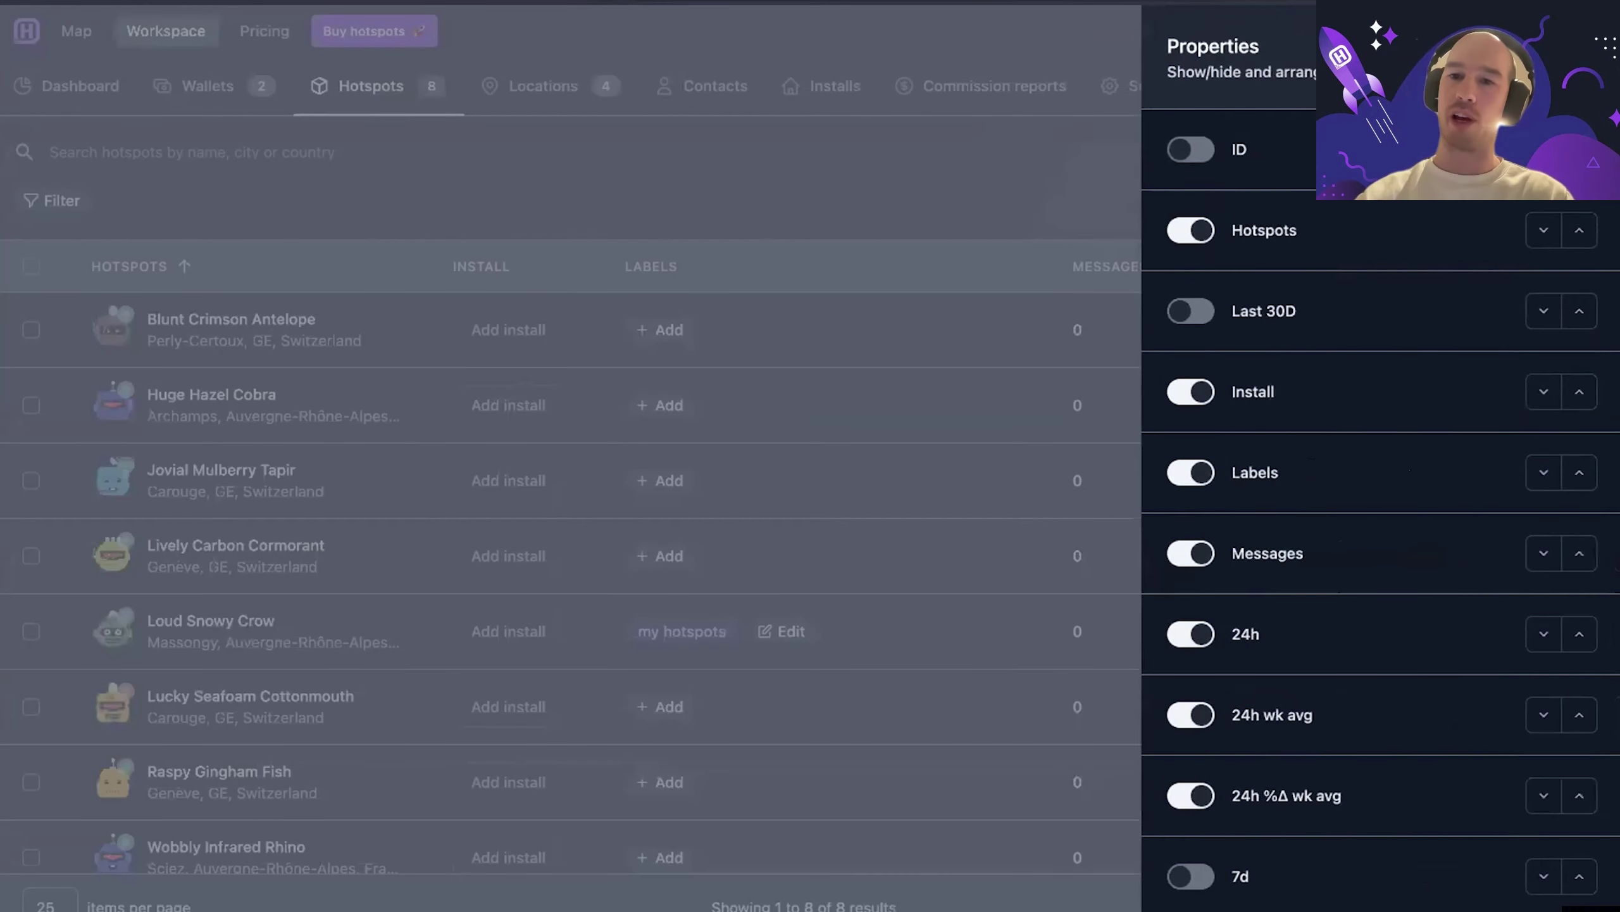
scroll(1403, 352, down, 10)
scroll(1405, 348, up, 8)
scroll(1403, 351, down, 7)
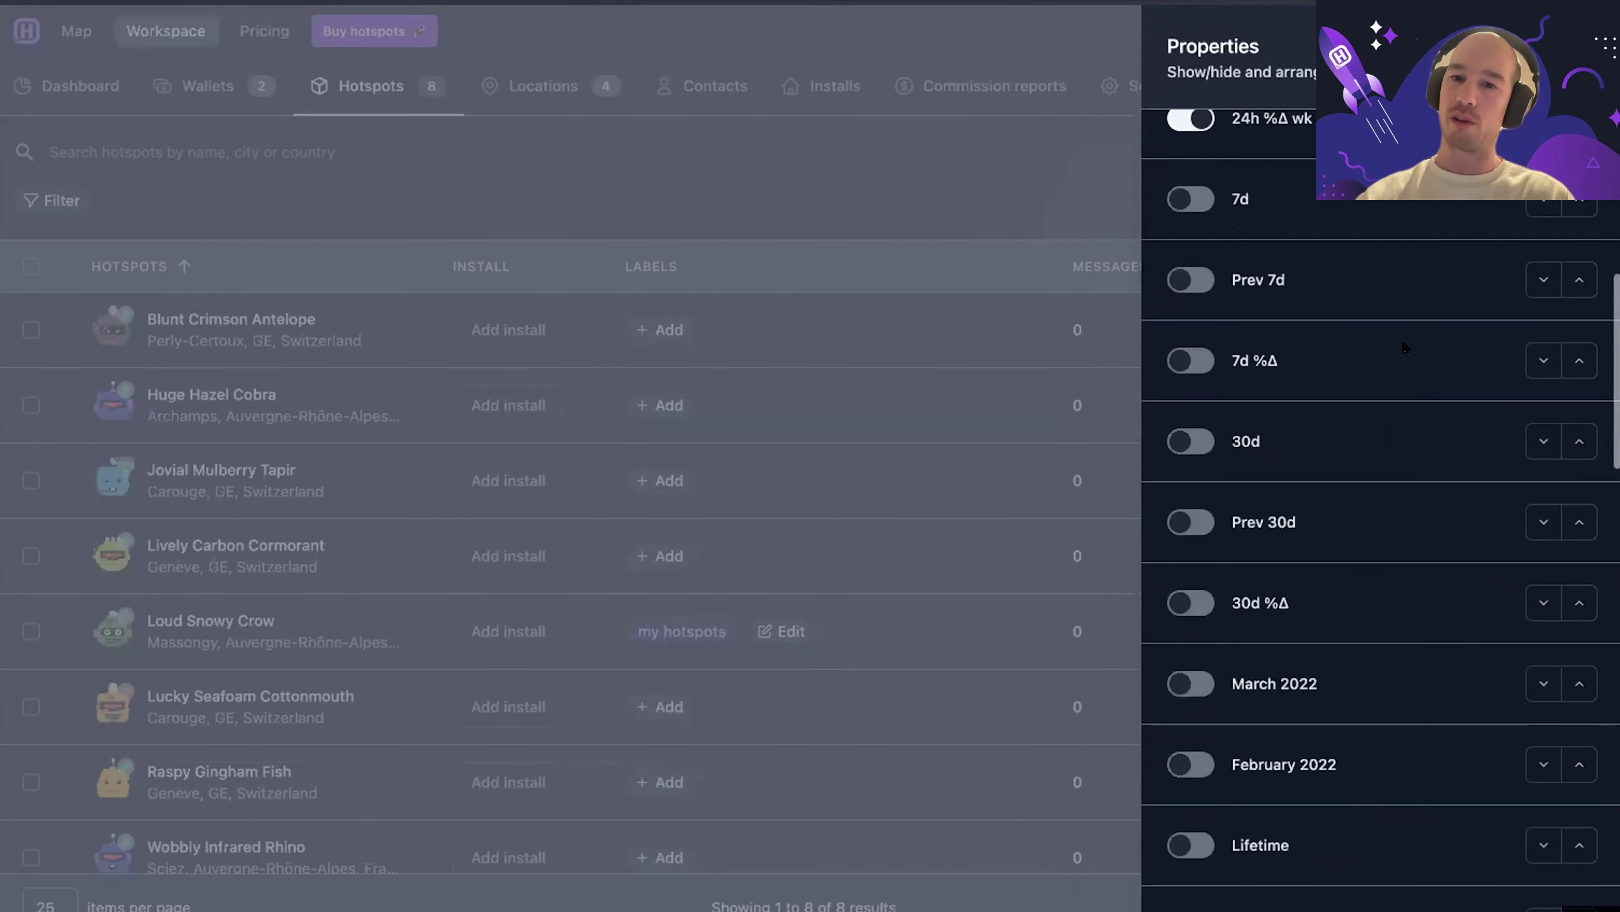
click(1193, 441)
click(1181, 522)
click(1016, 510)
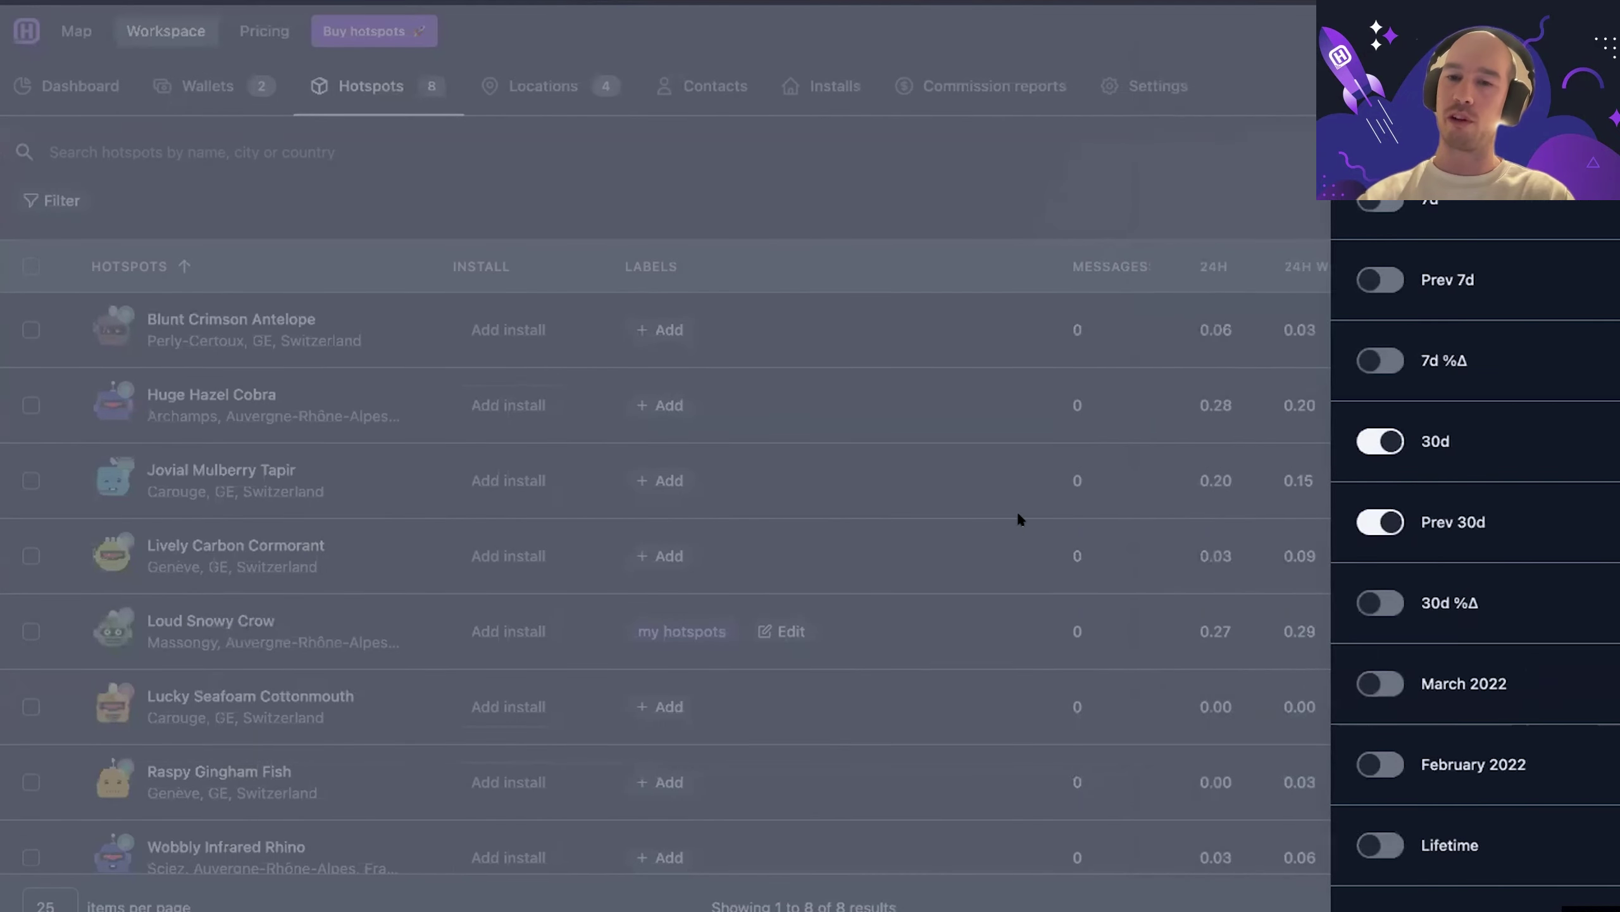
scroll(1118, 519, right, 10)
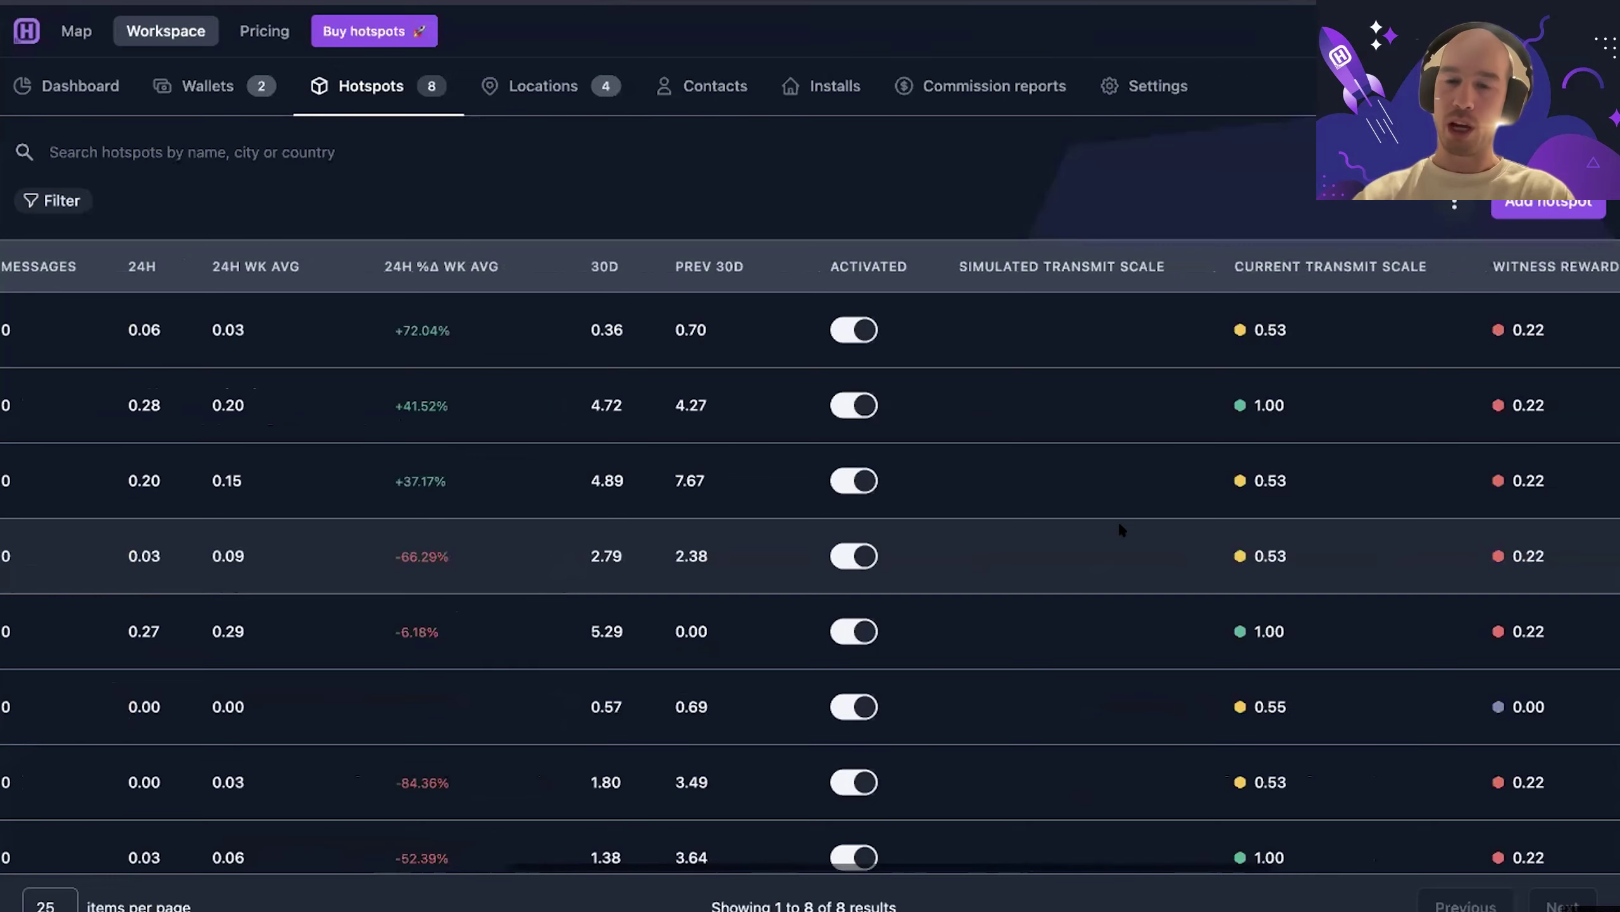
scroll(1120, 528, left, 10)
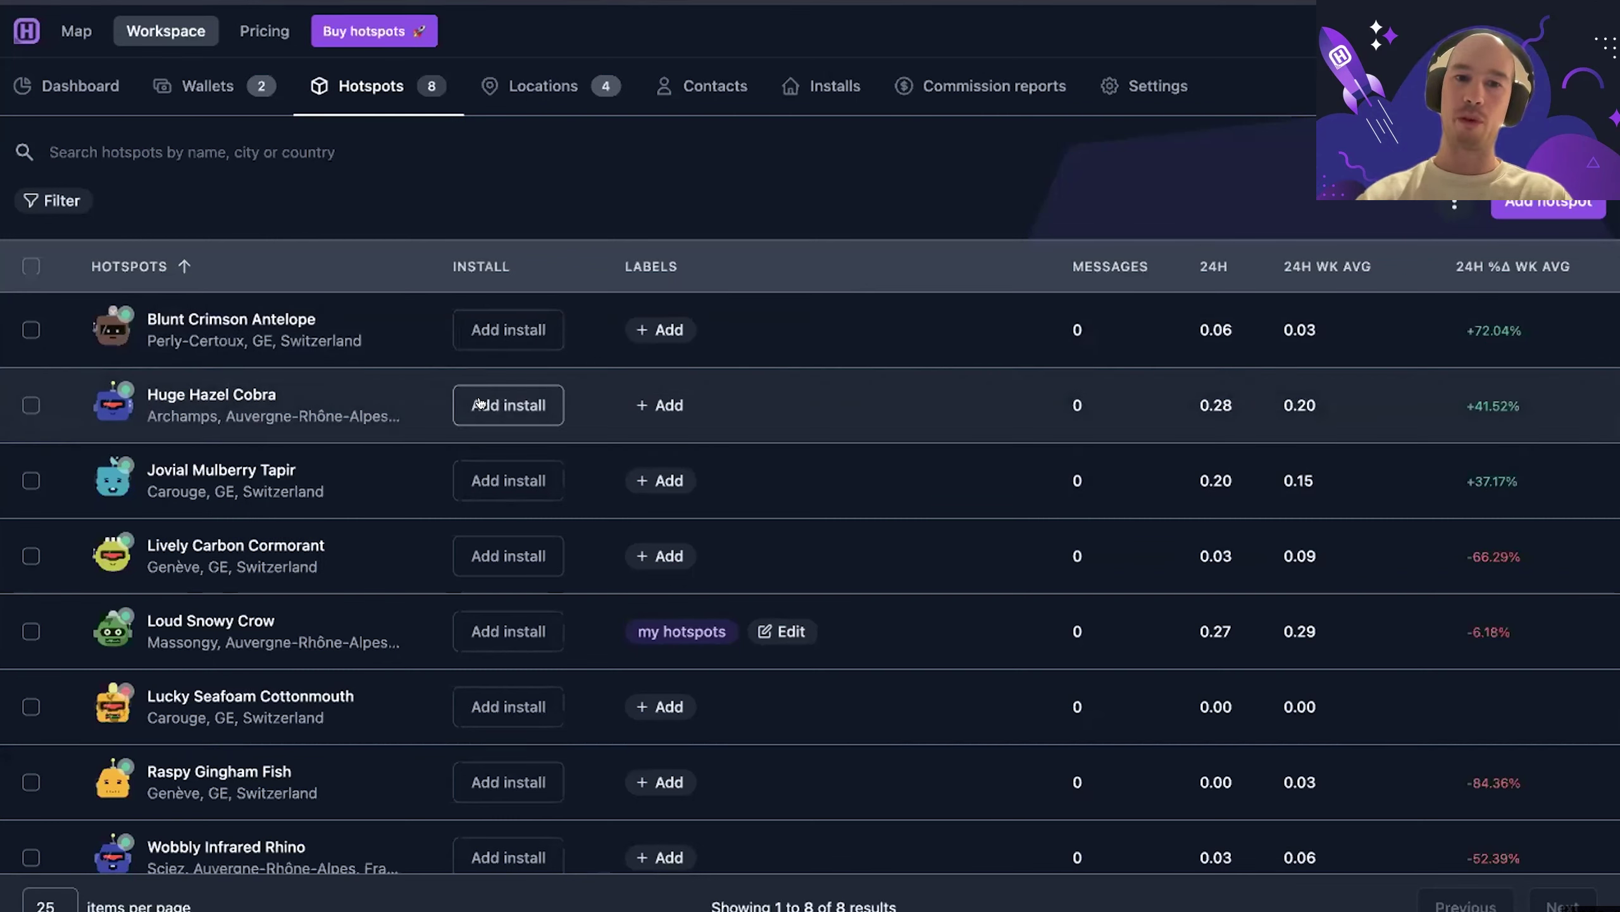
Add an install for Huge Hazel Cobra at a new saved location, installed 09/11/2021
click(486, 405)
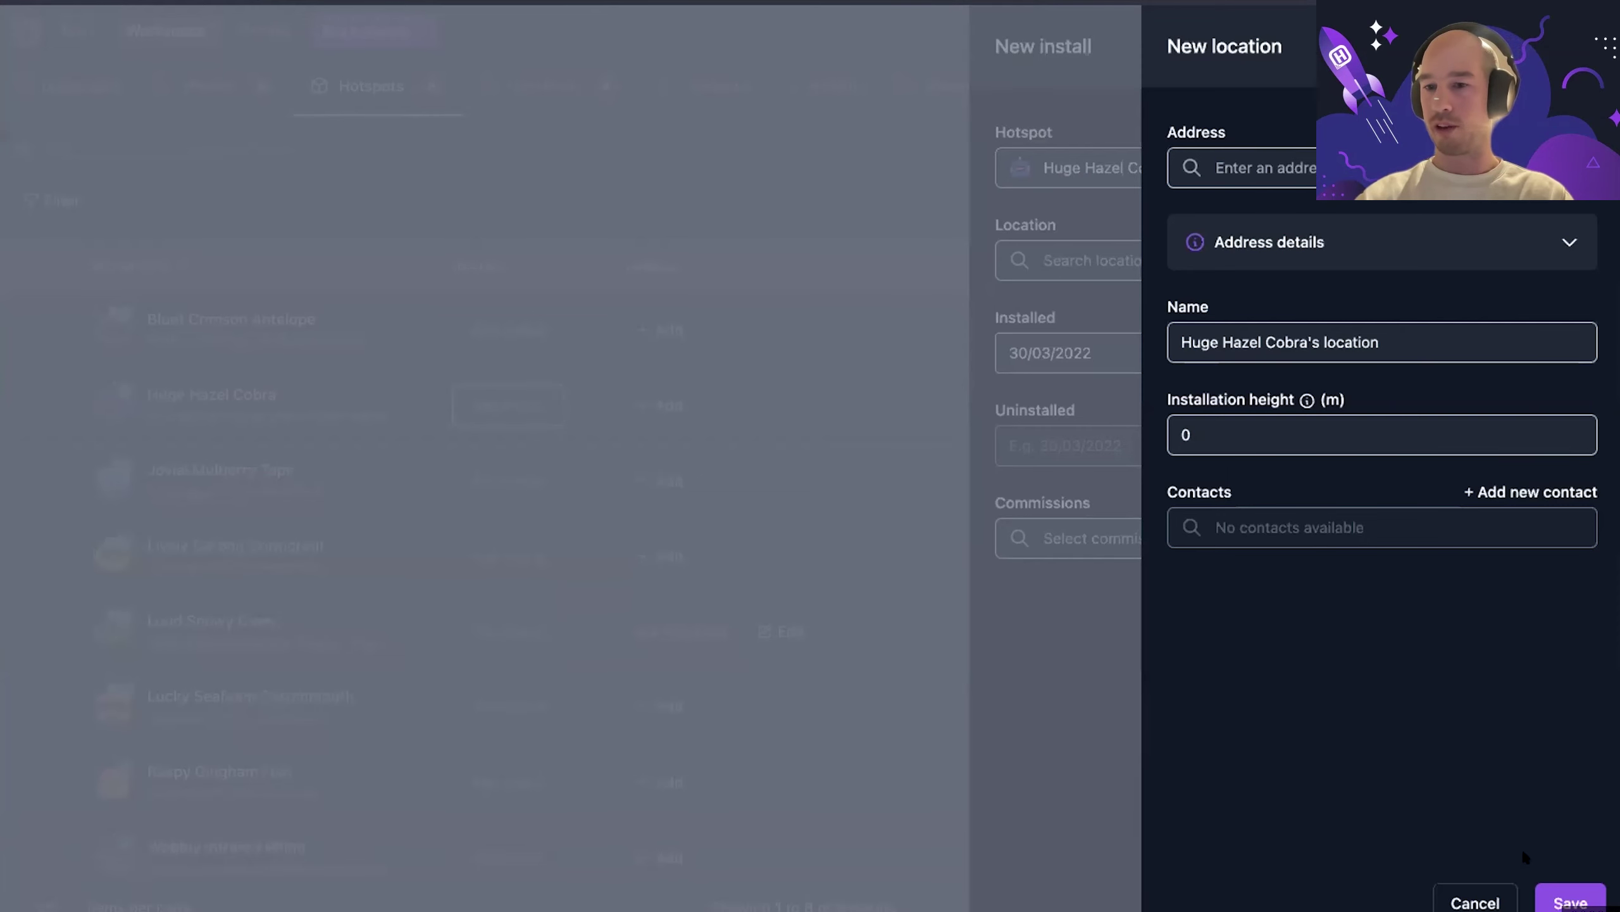
click(1558, 900)
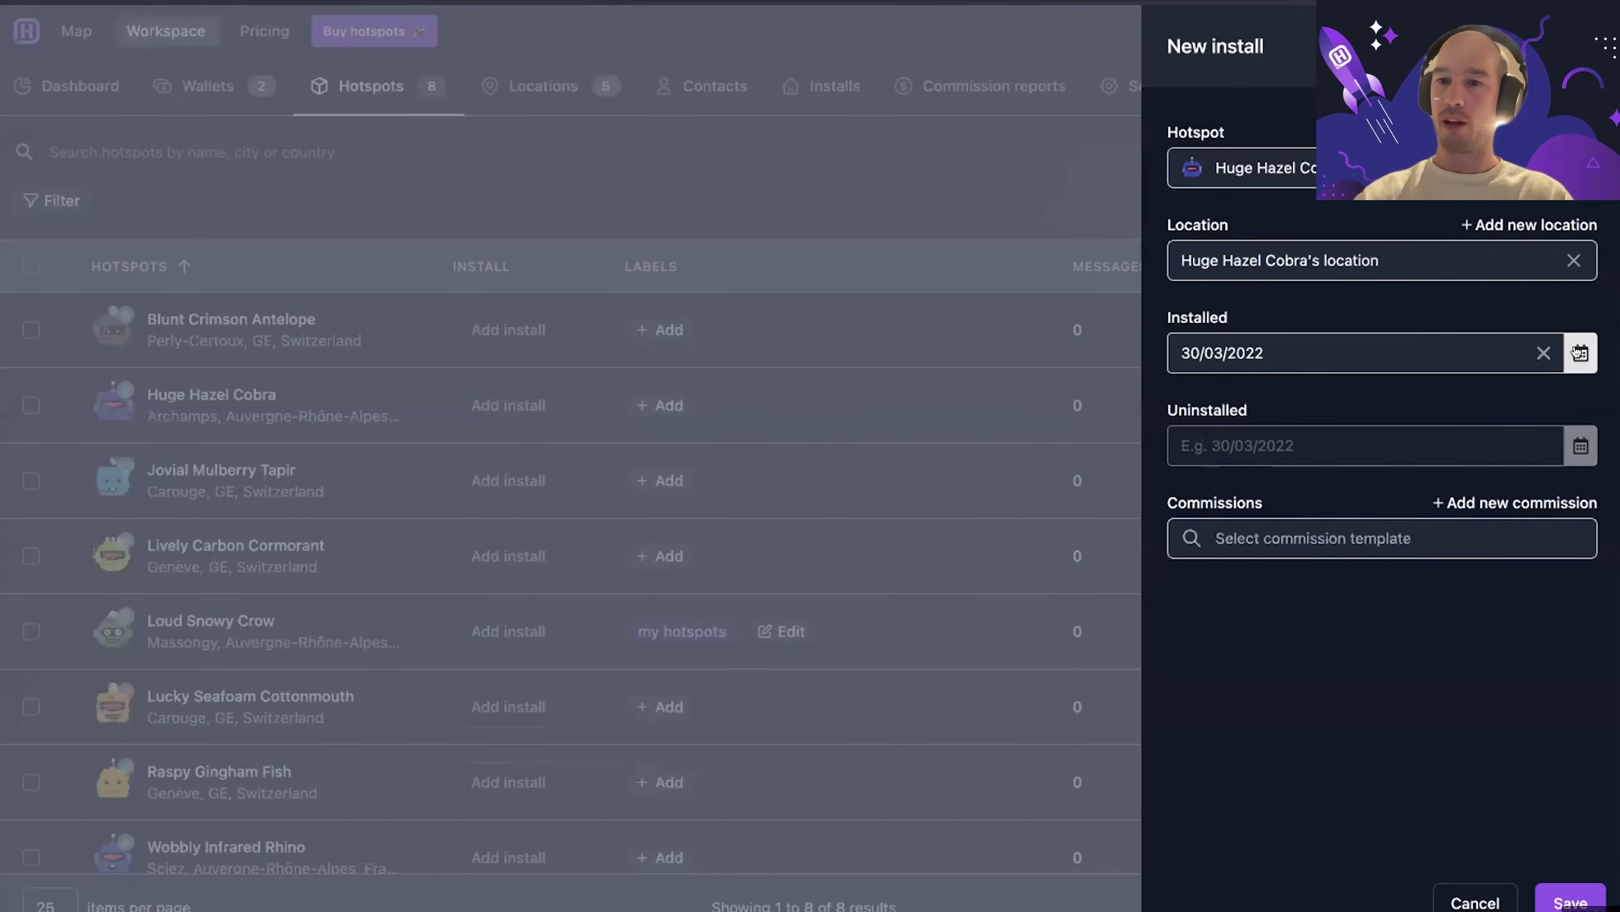
click(1334, 353)
click(1412, 402)
click(1413, 402)
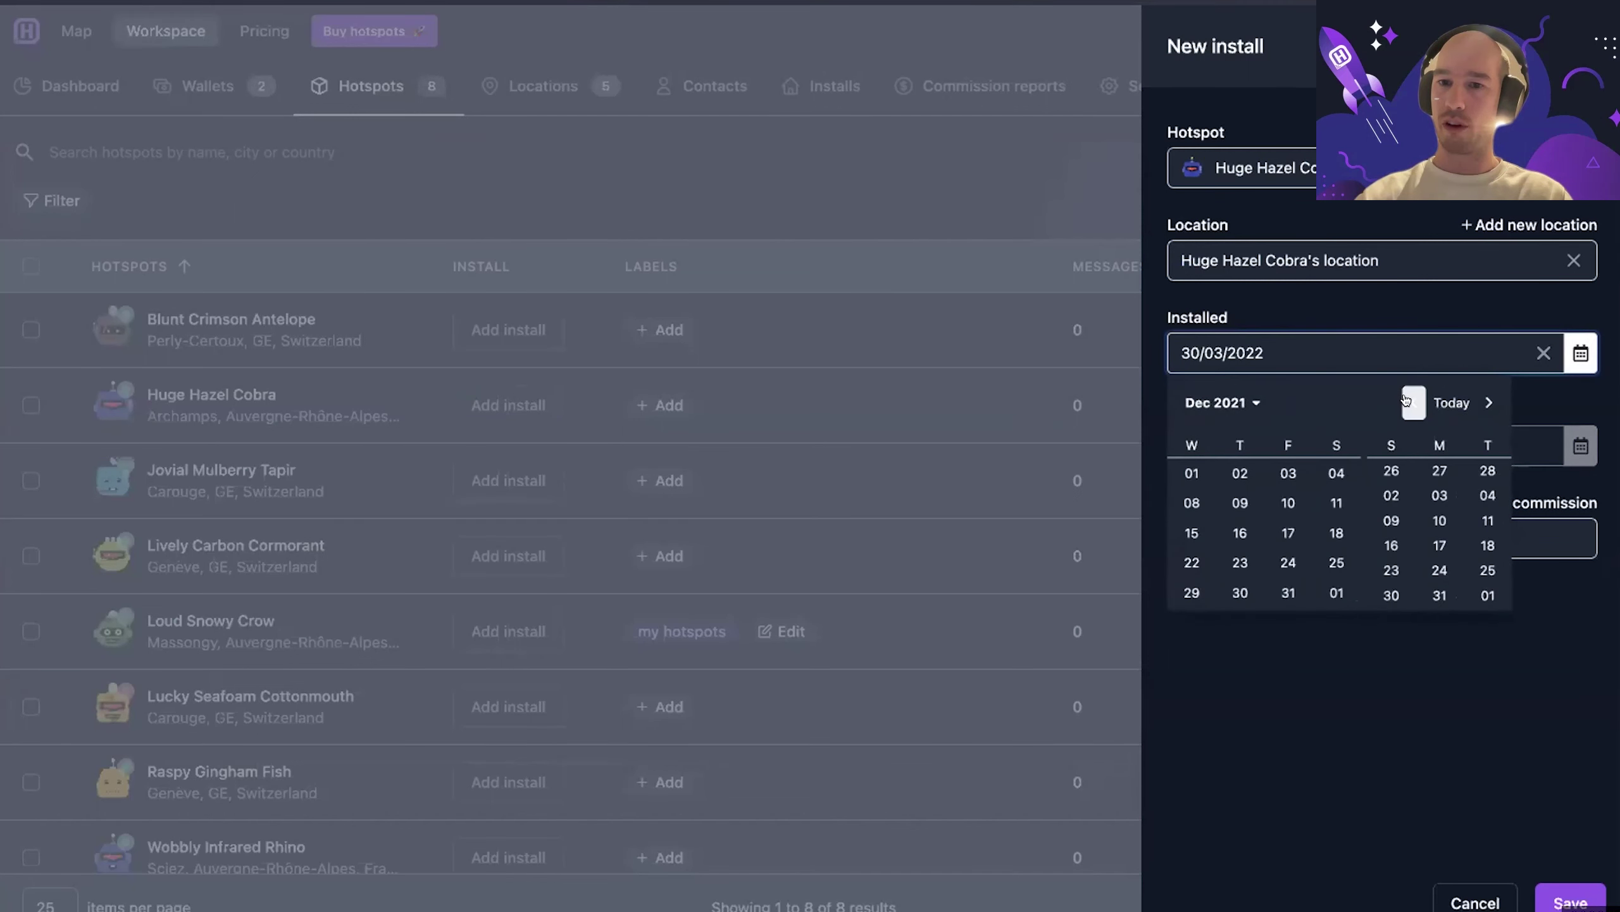
click(1412, 402)
click(1412, 402)
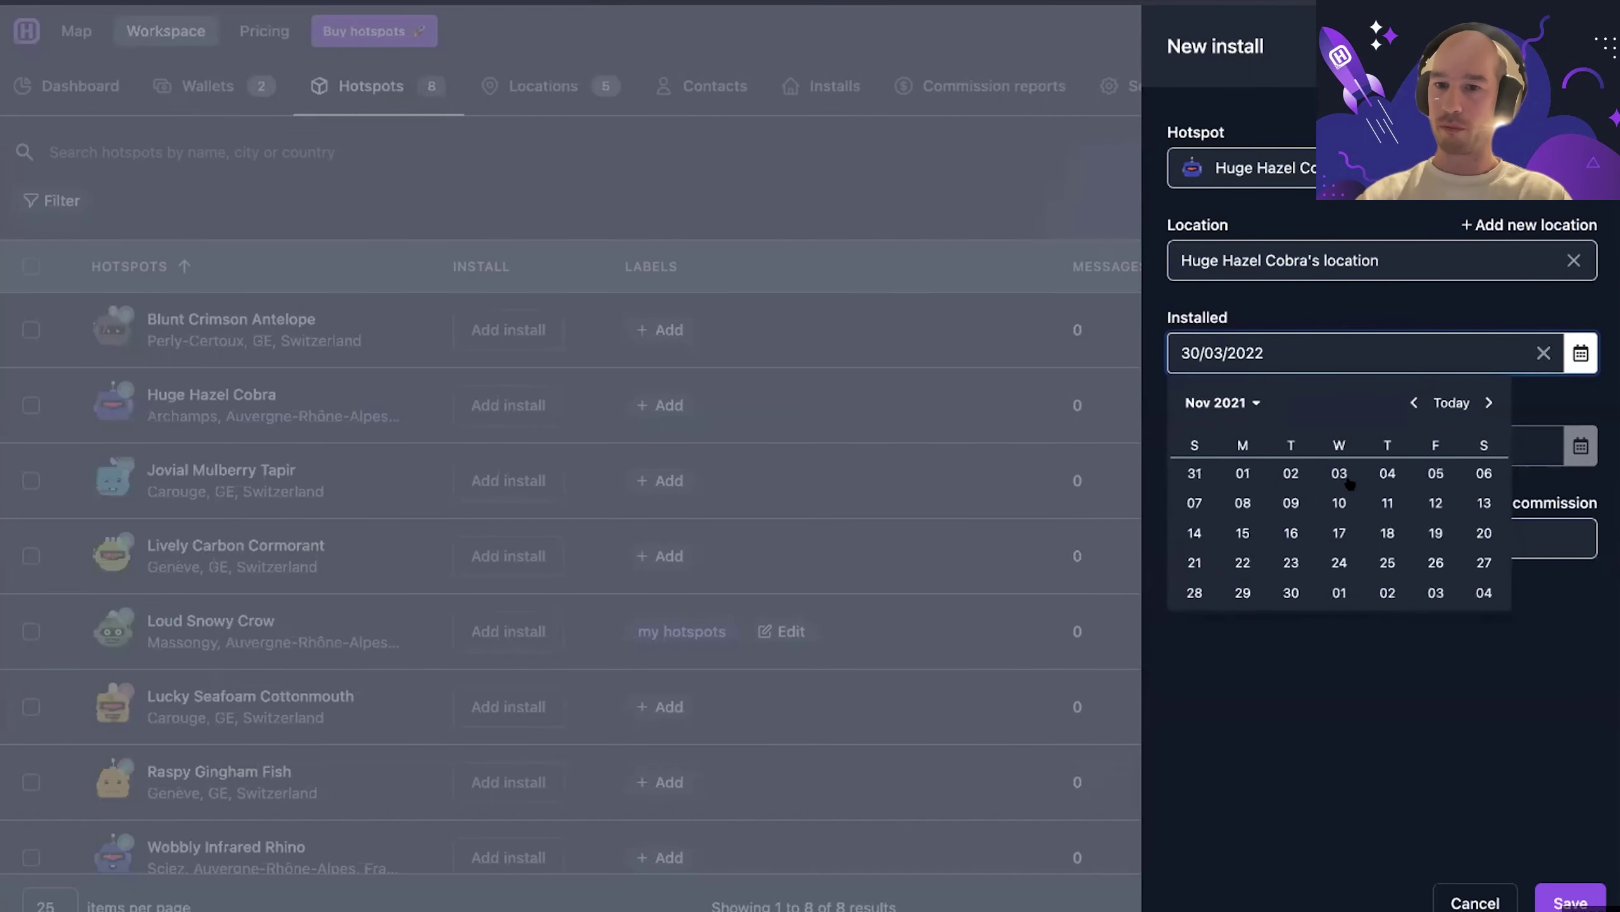
click(1287, 504)
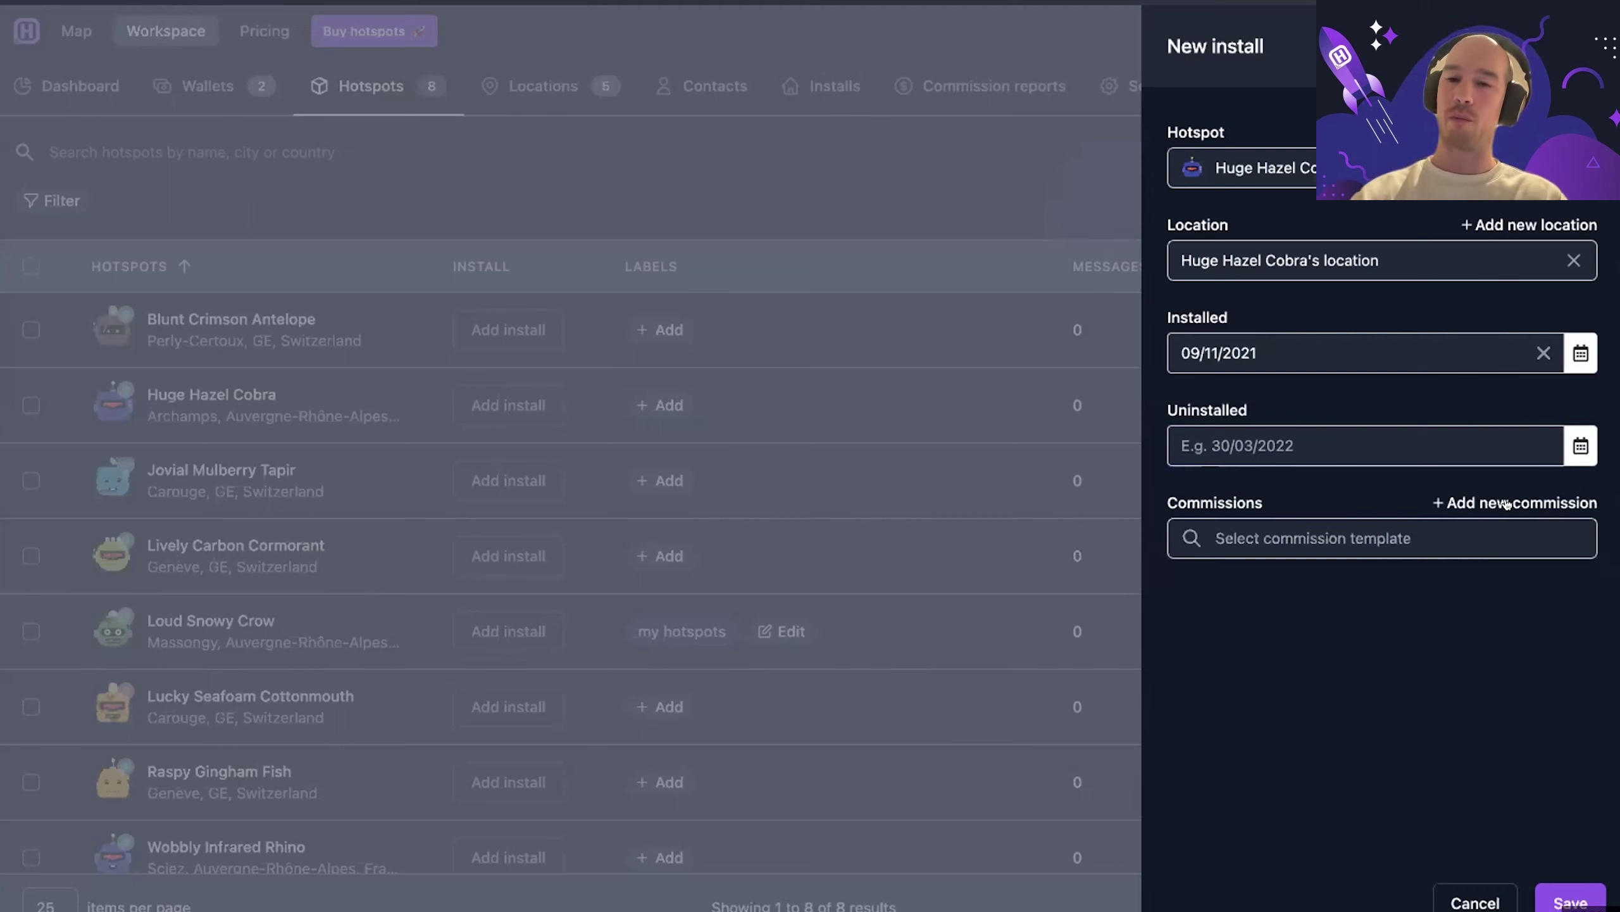
click(1324, 531)
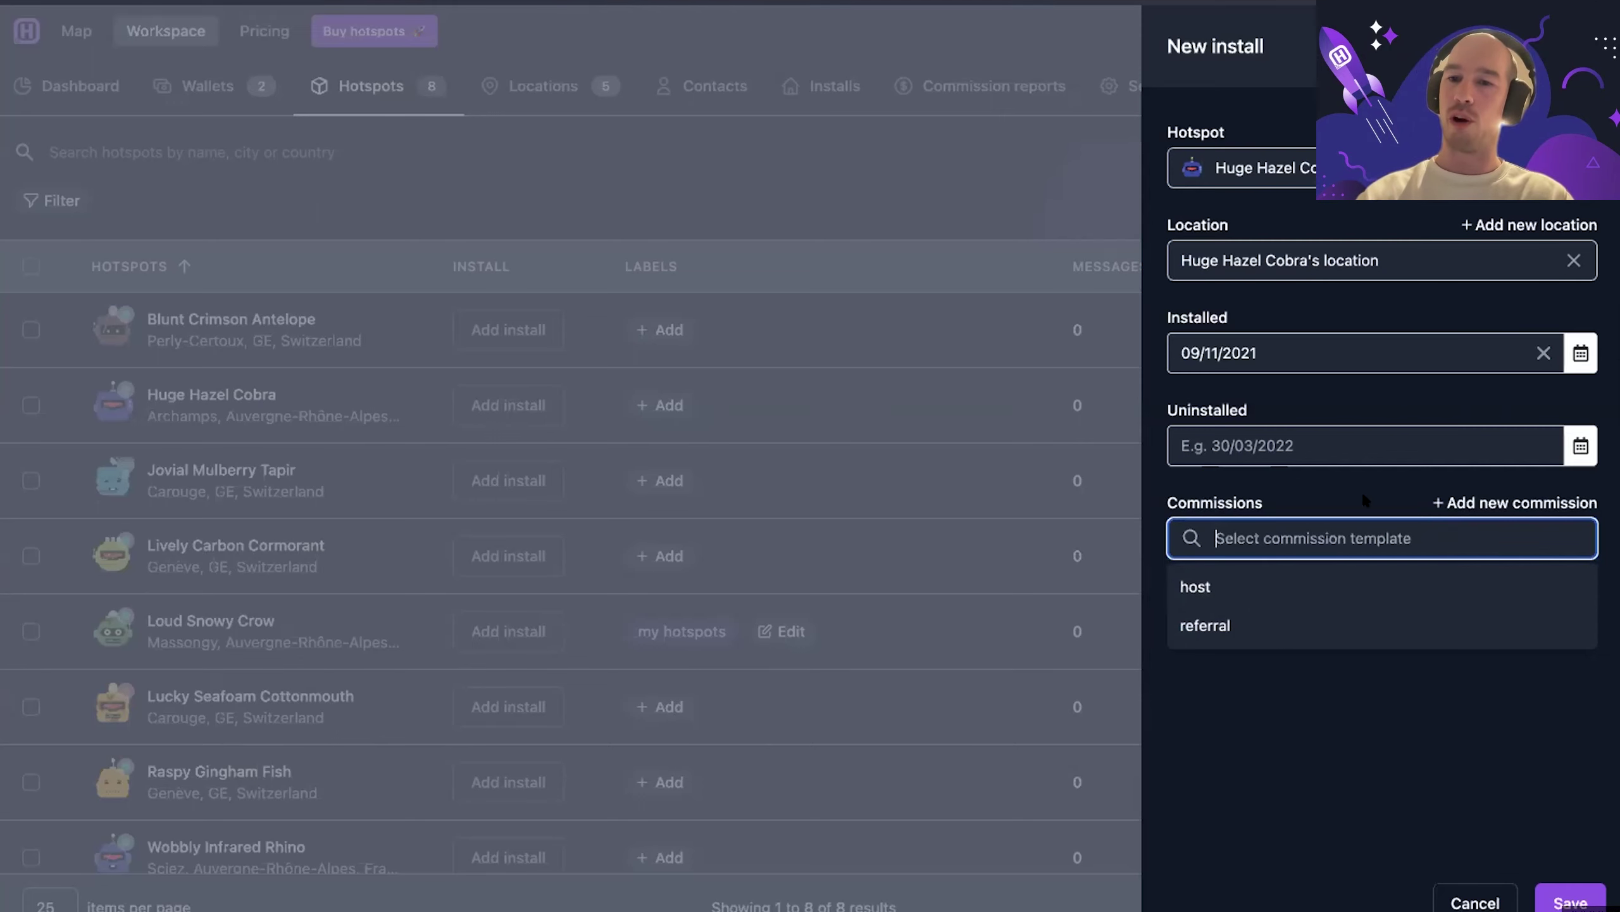
Start a new commission for the install, creating and saving a new contact by name as payee
click(1491, 505)
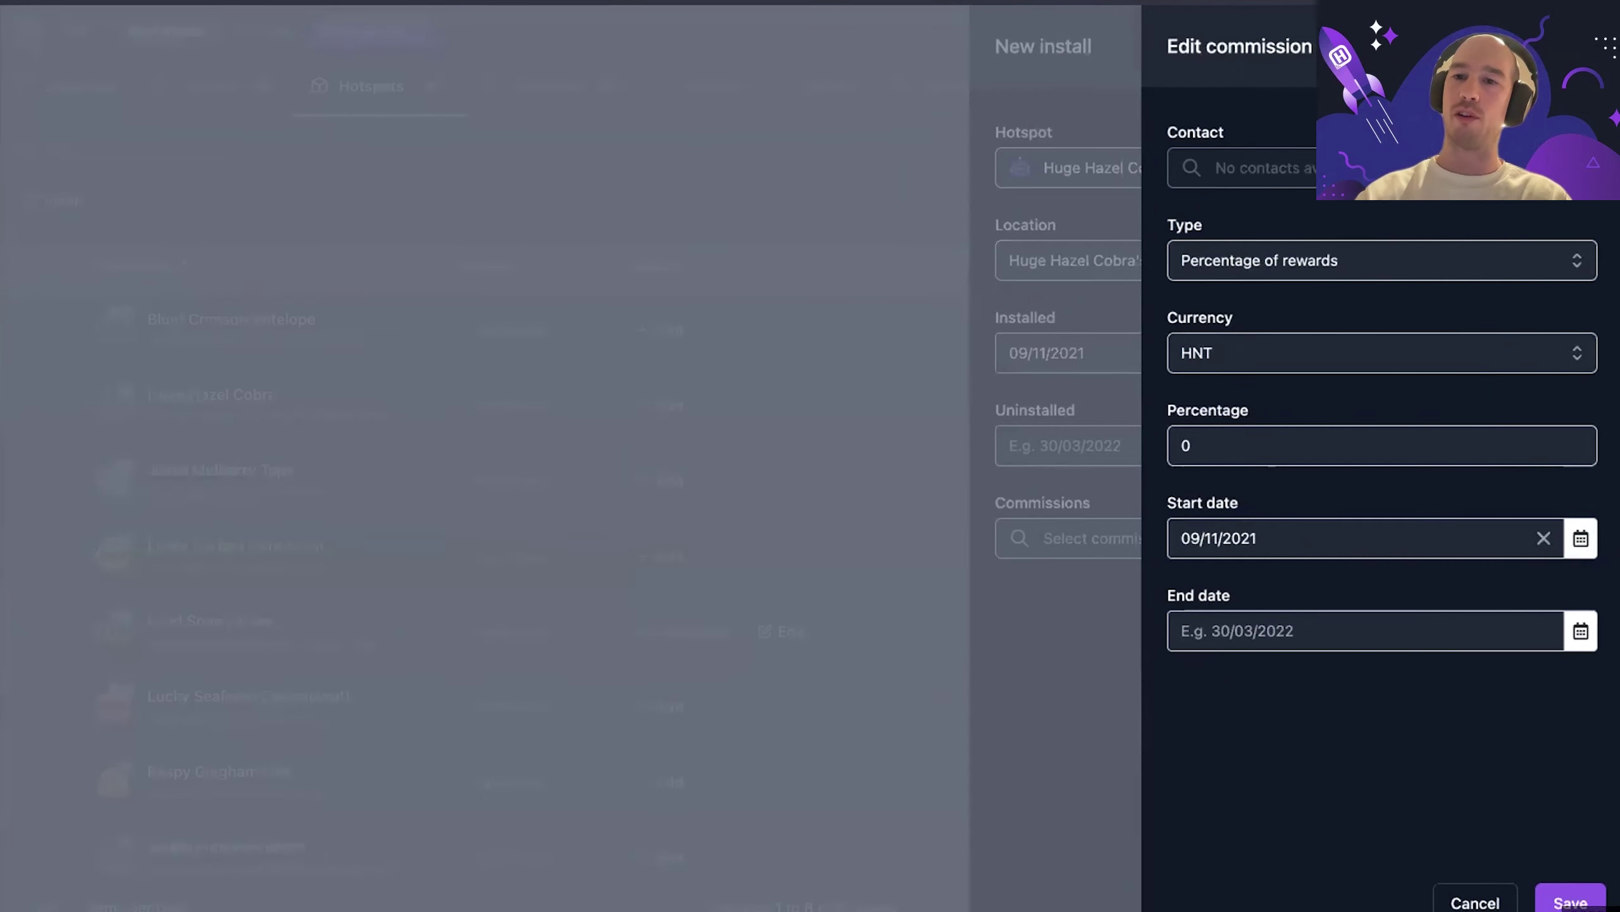
text(J)
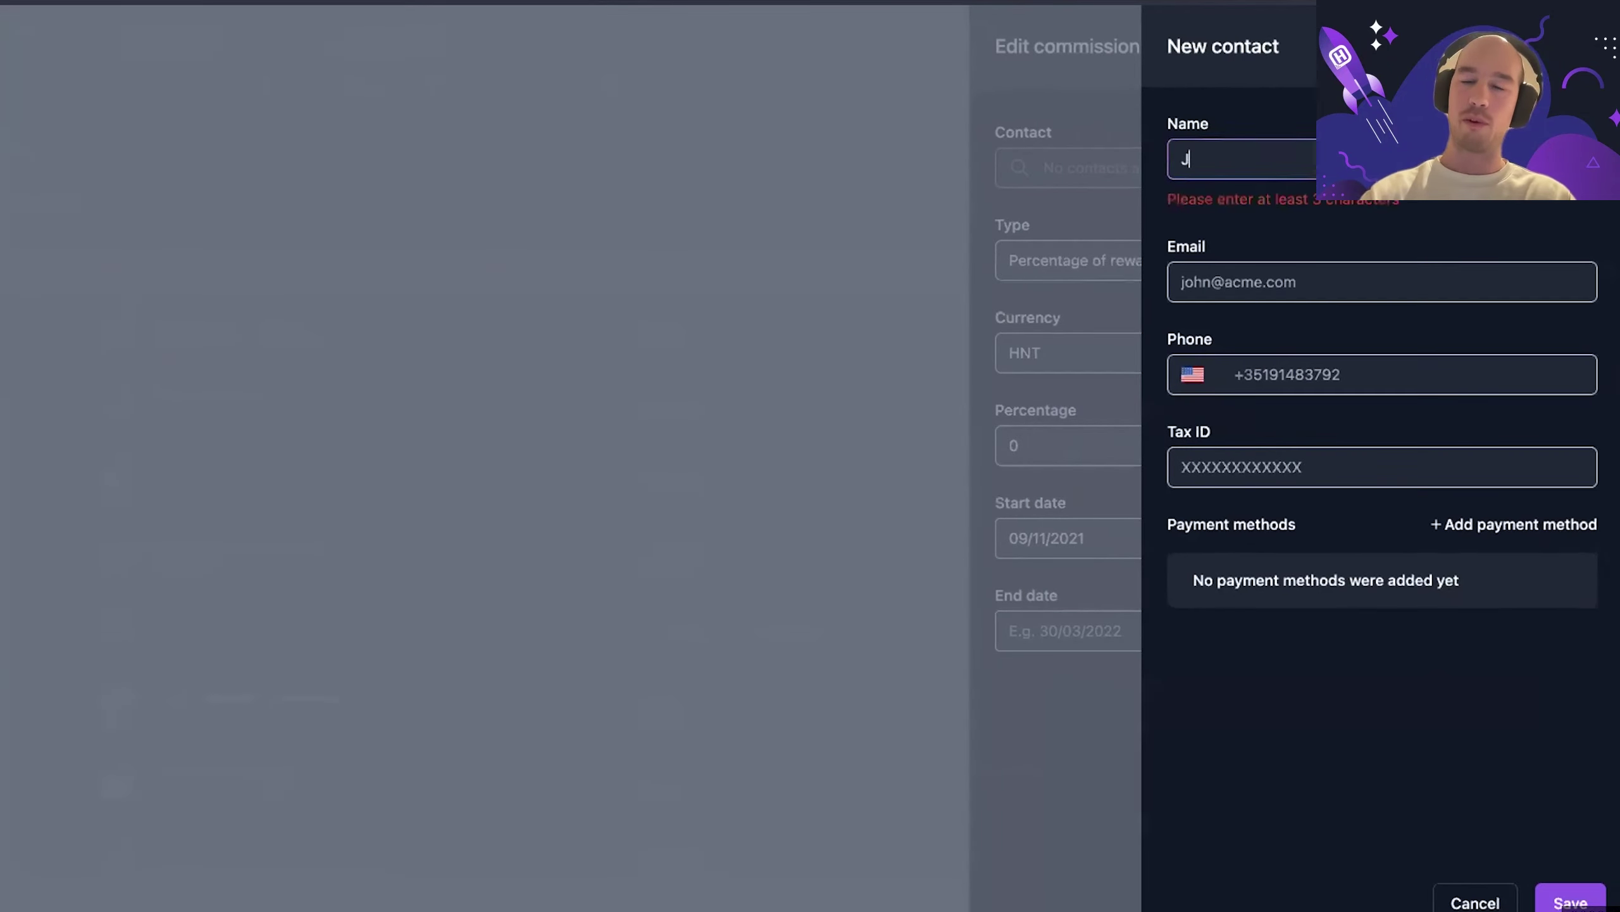
text(ohn)
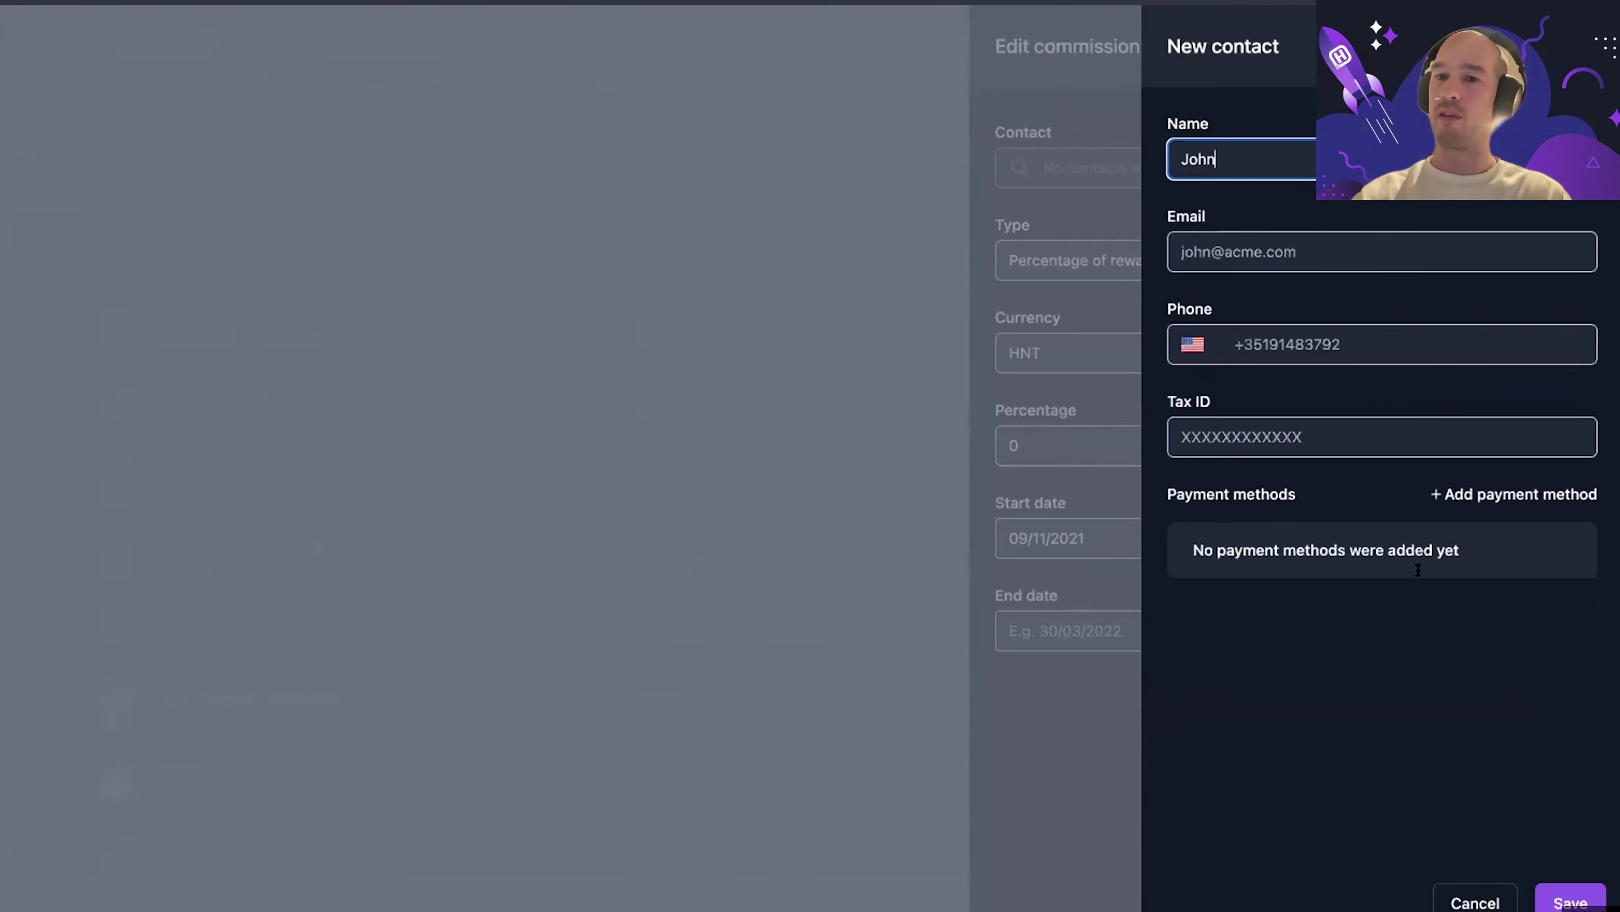
click(1569, 900)
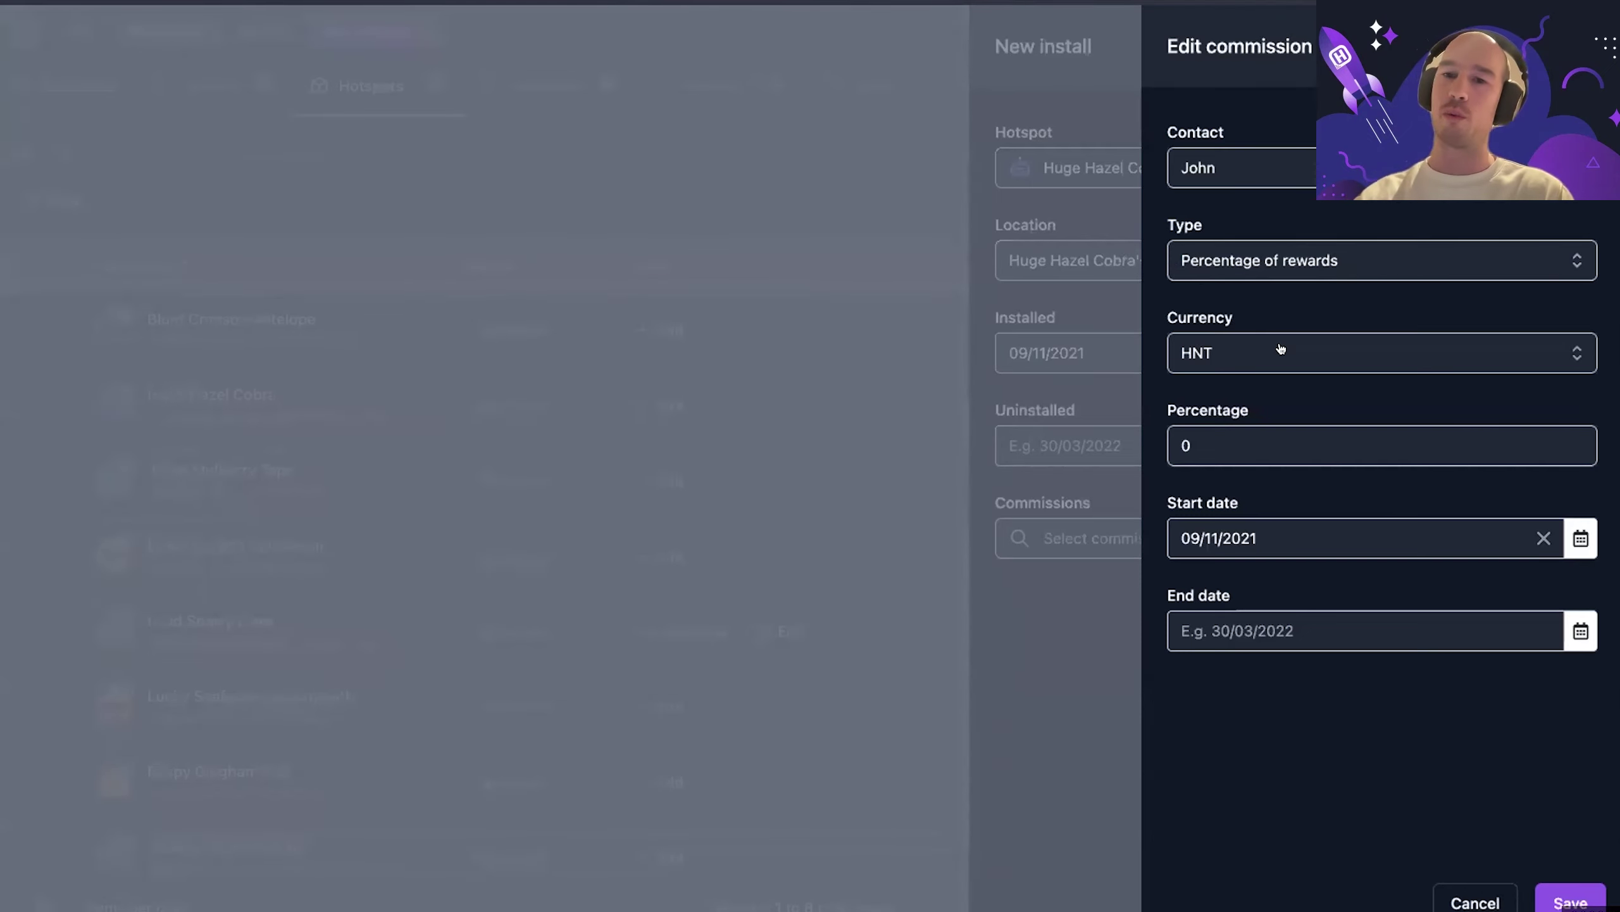
click(1254, 247)
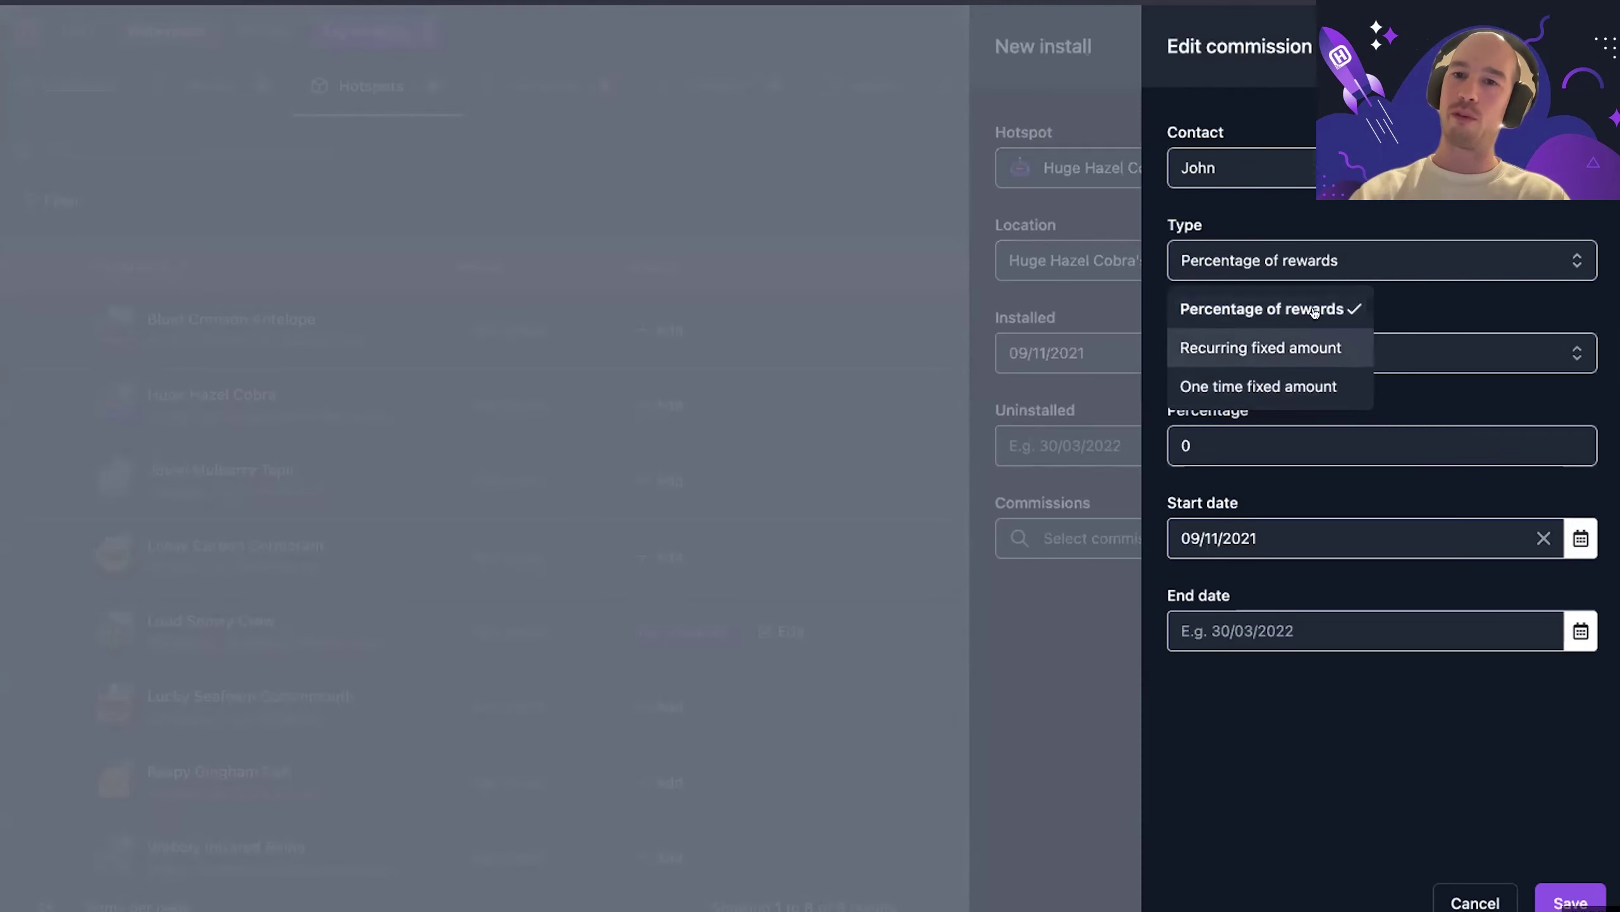
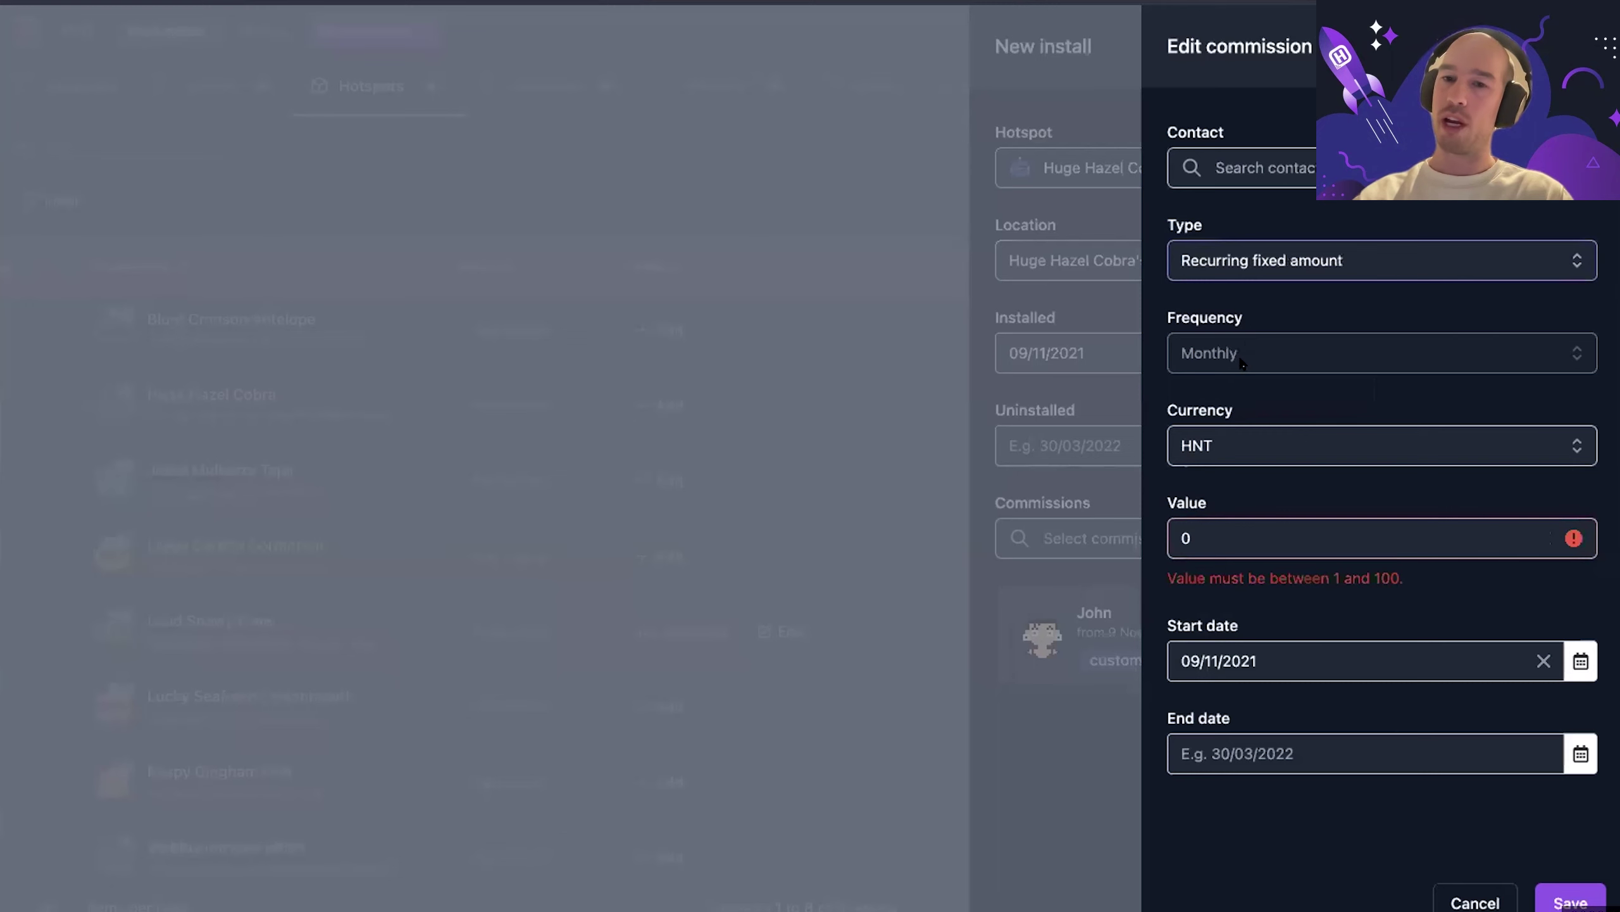
Set the commission currency to USD and value to 15, then attempt to save
click(1211, 436)
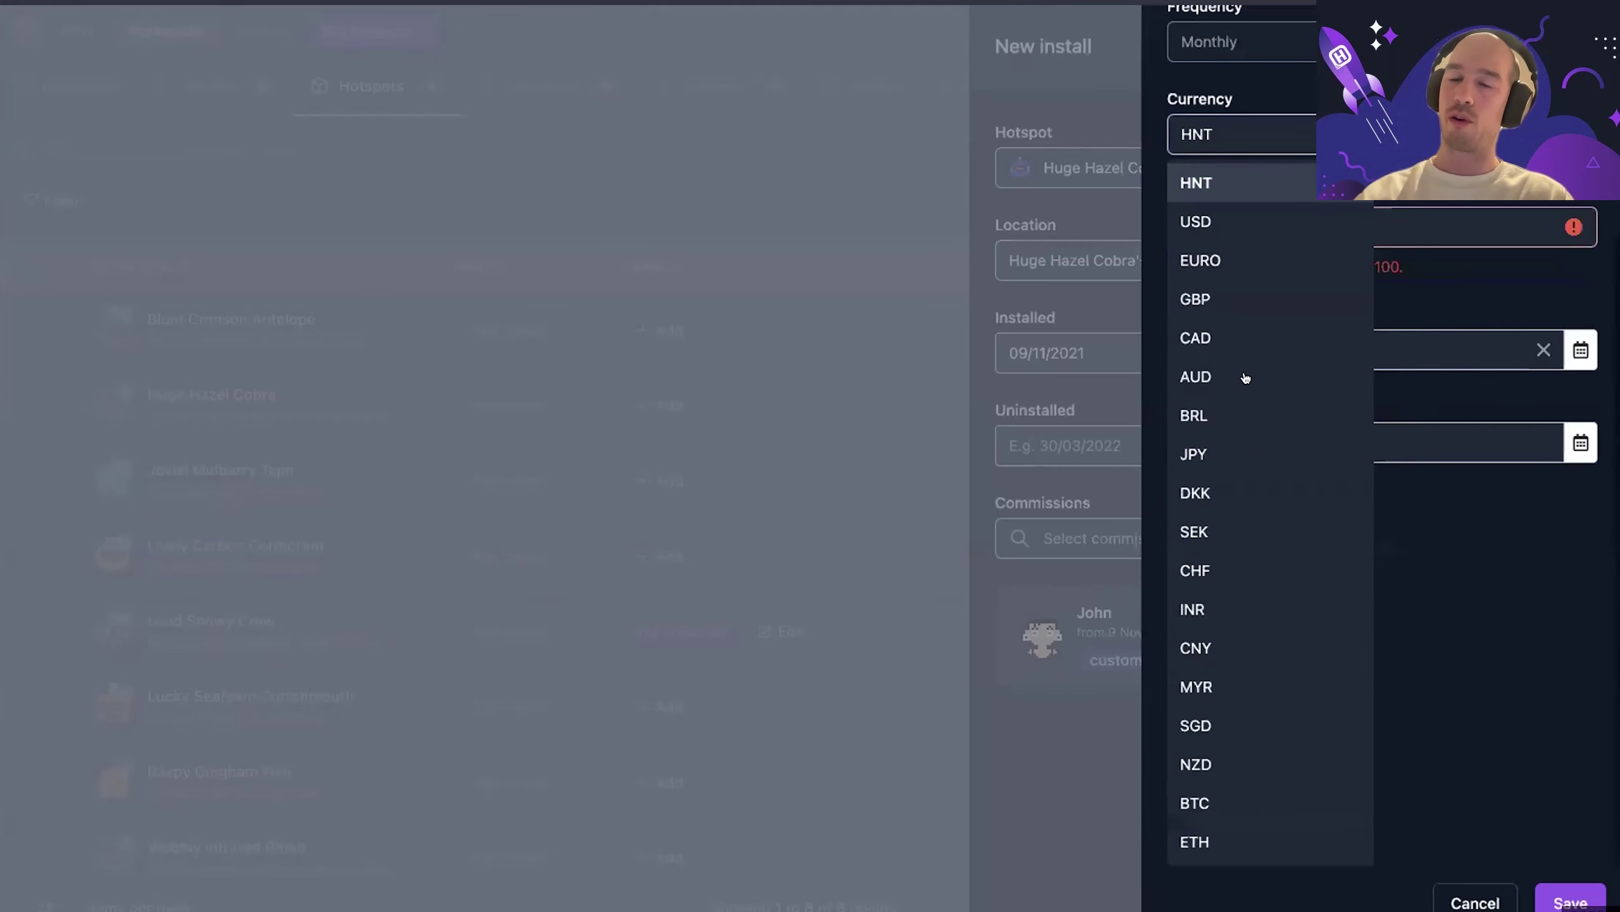
click(1271, 214)
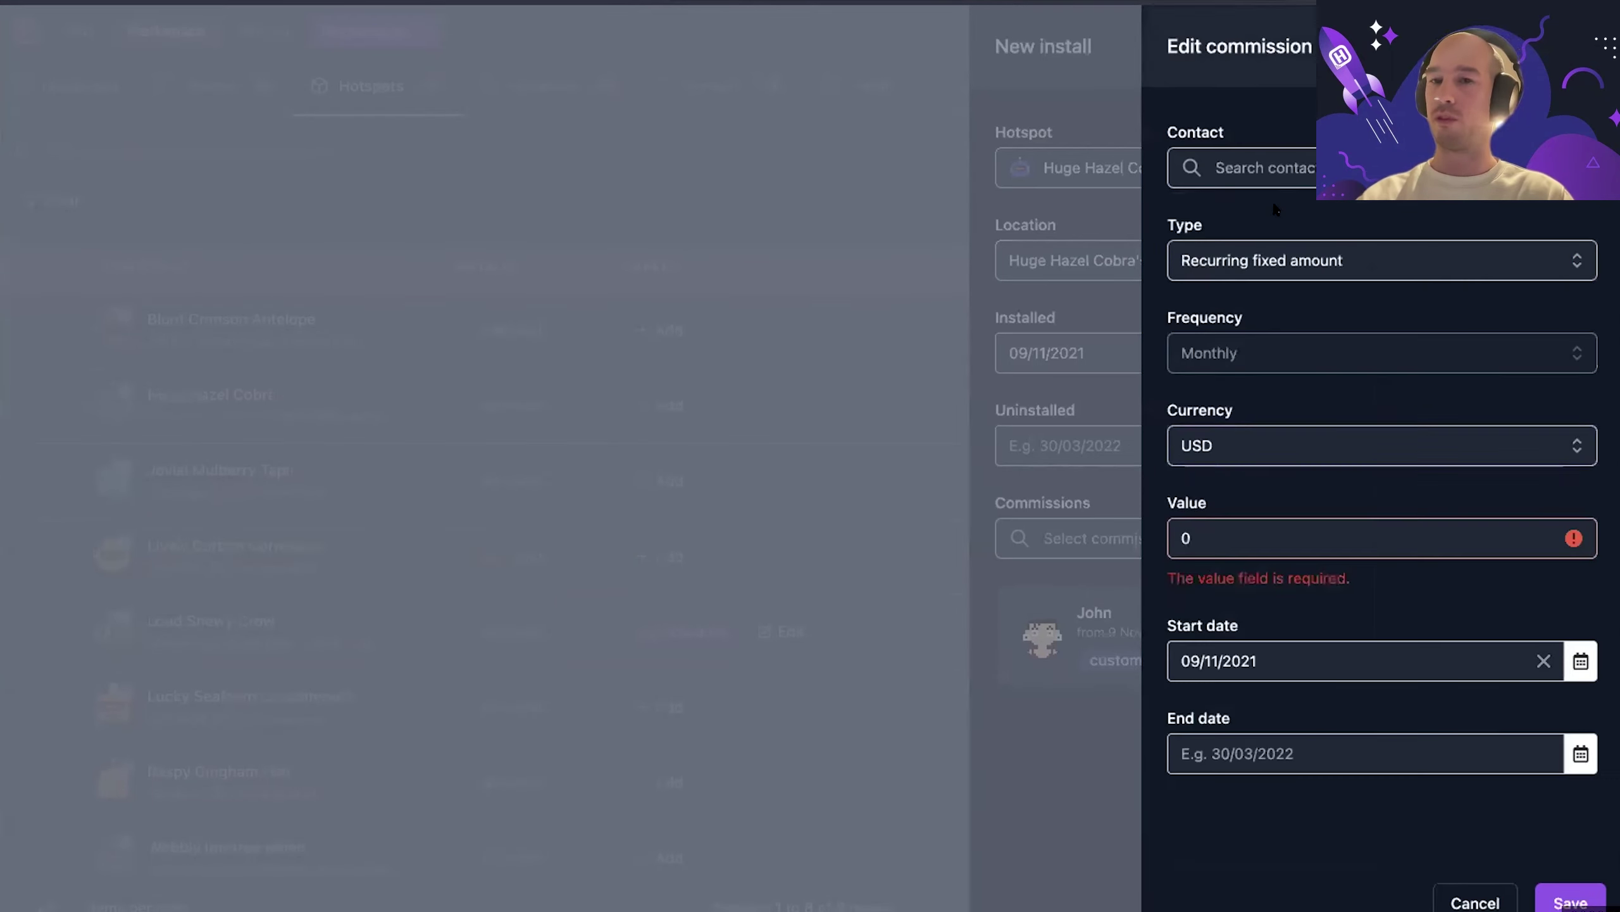
click(1221, 527)
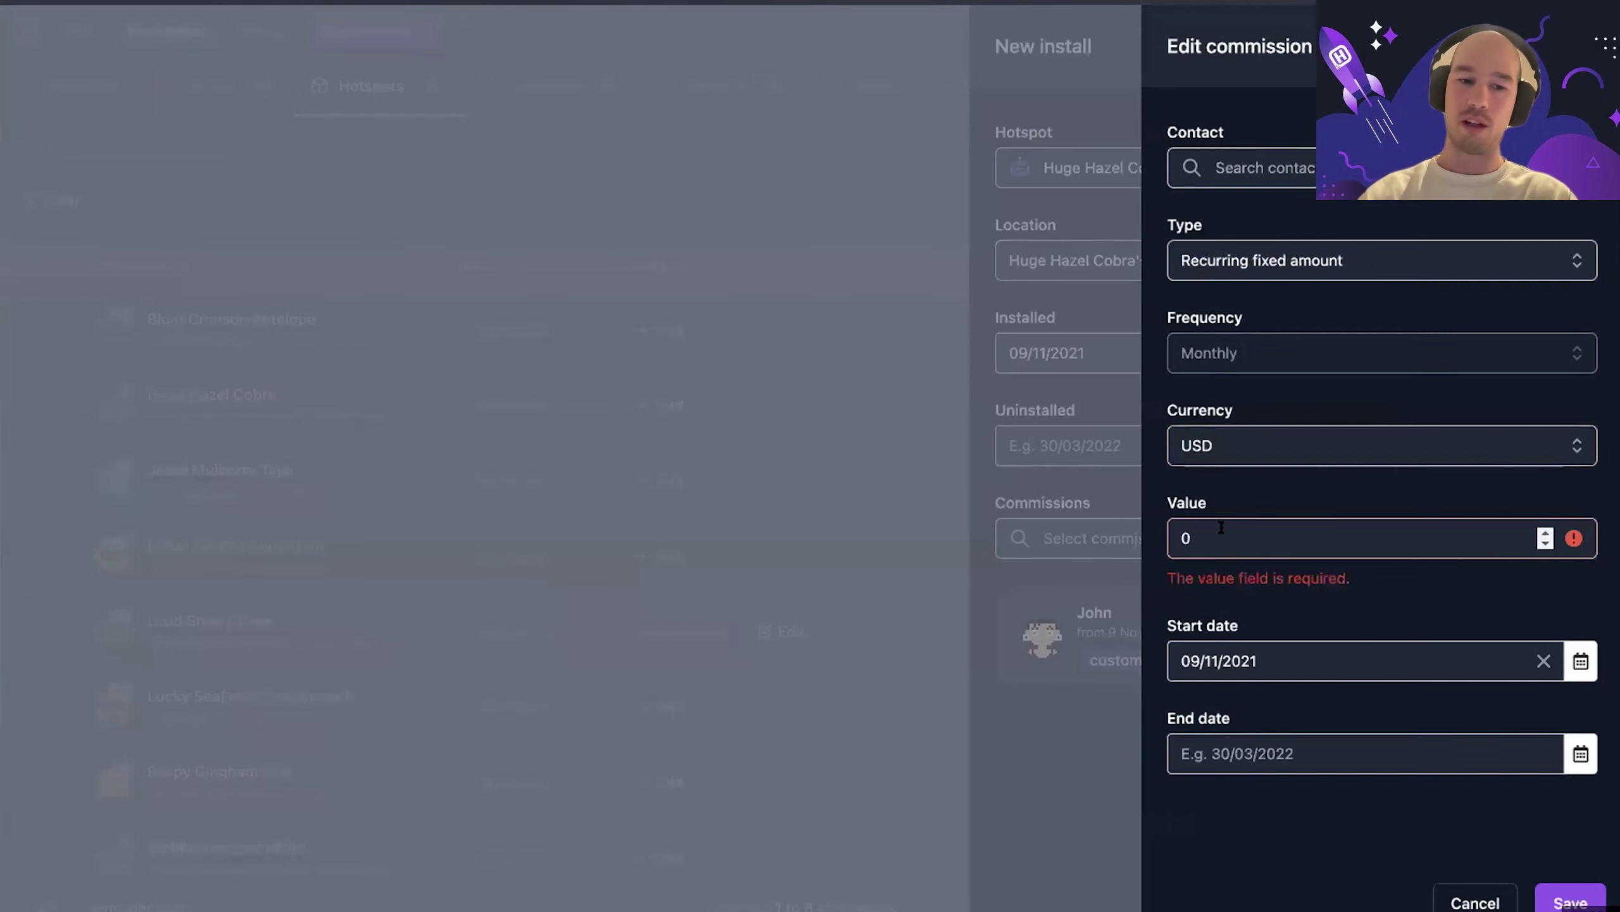
text(15)
key(Home)
key(Delete)
key(End)
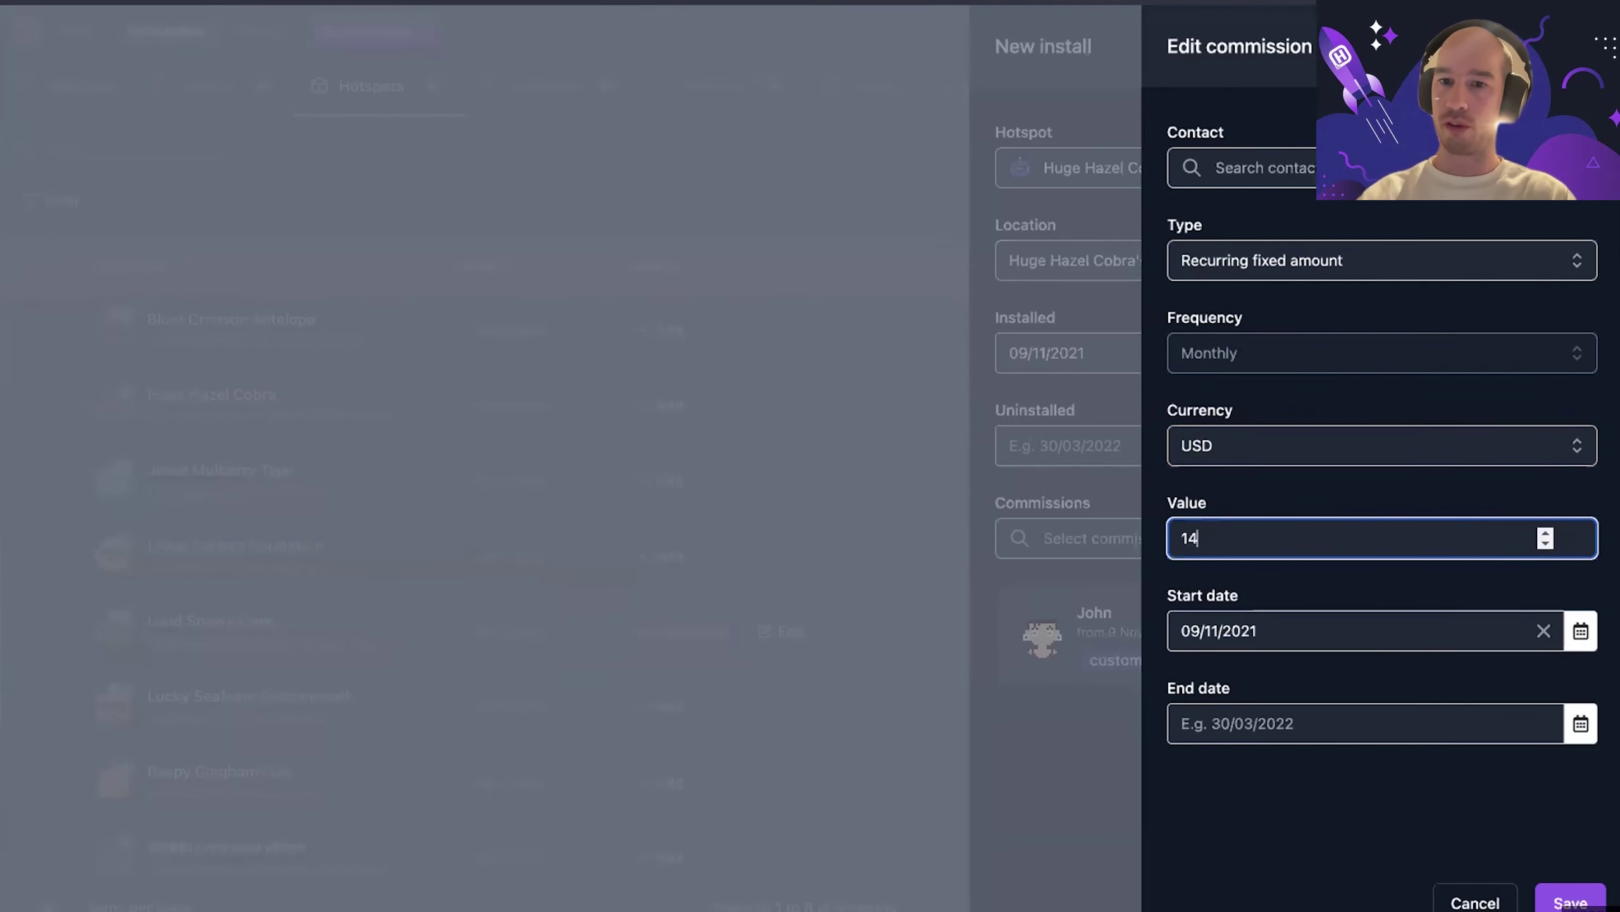
click(1346, 798)
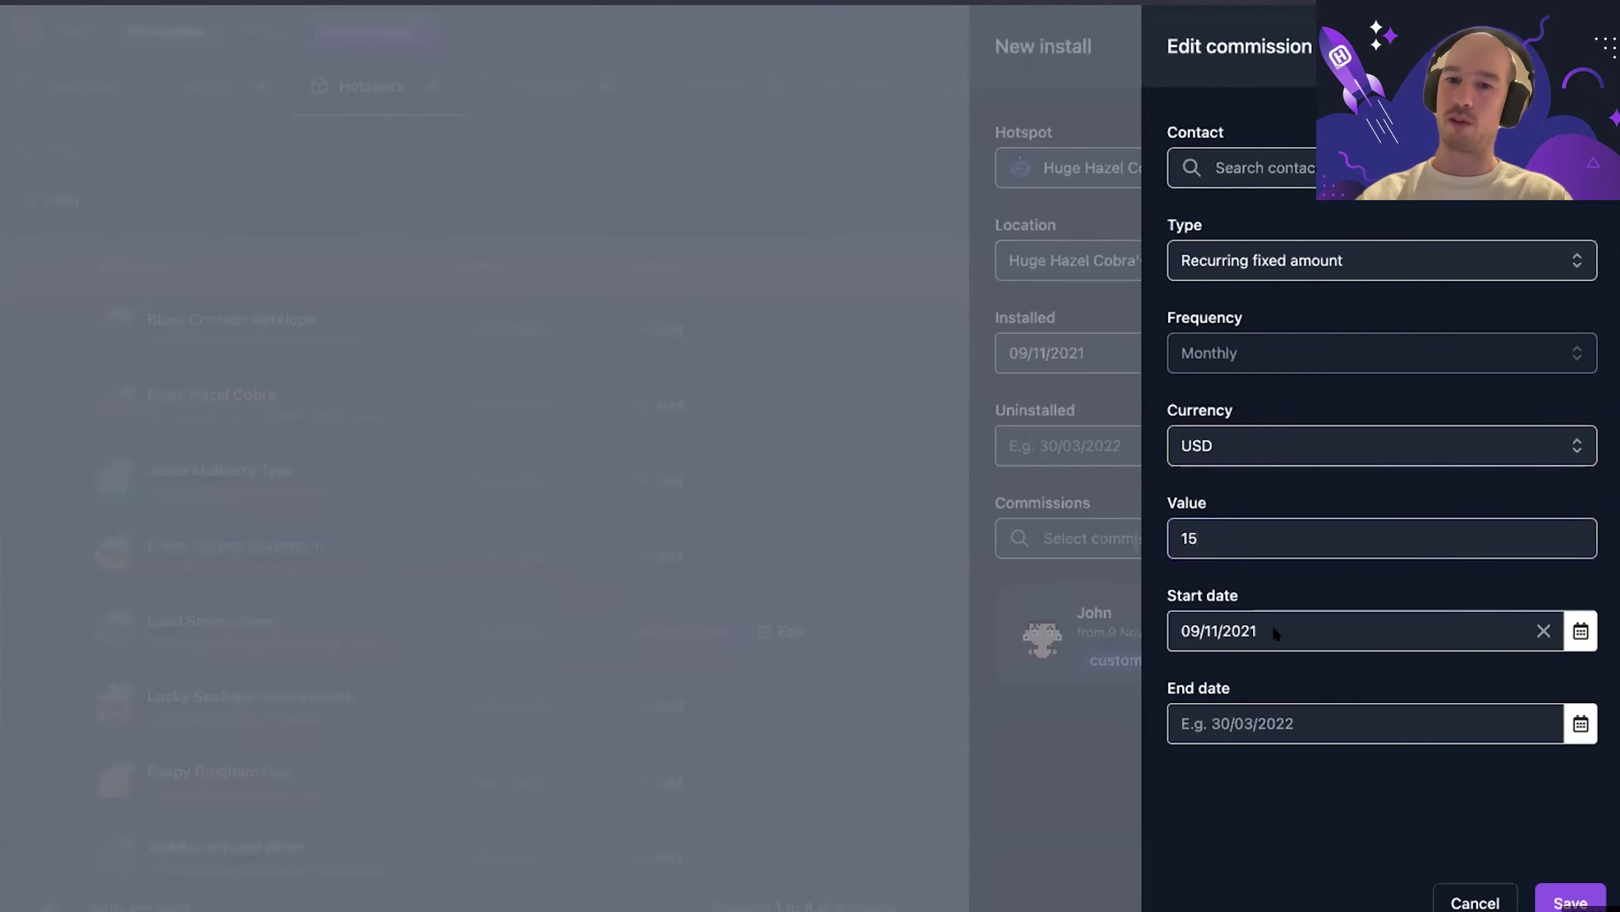
click(1550, 893)
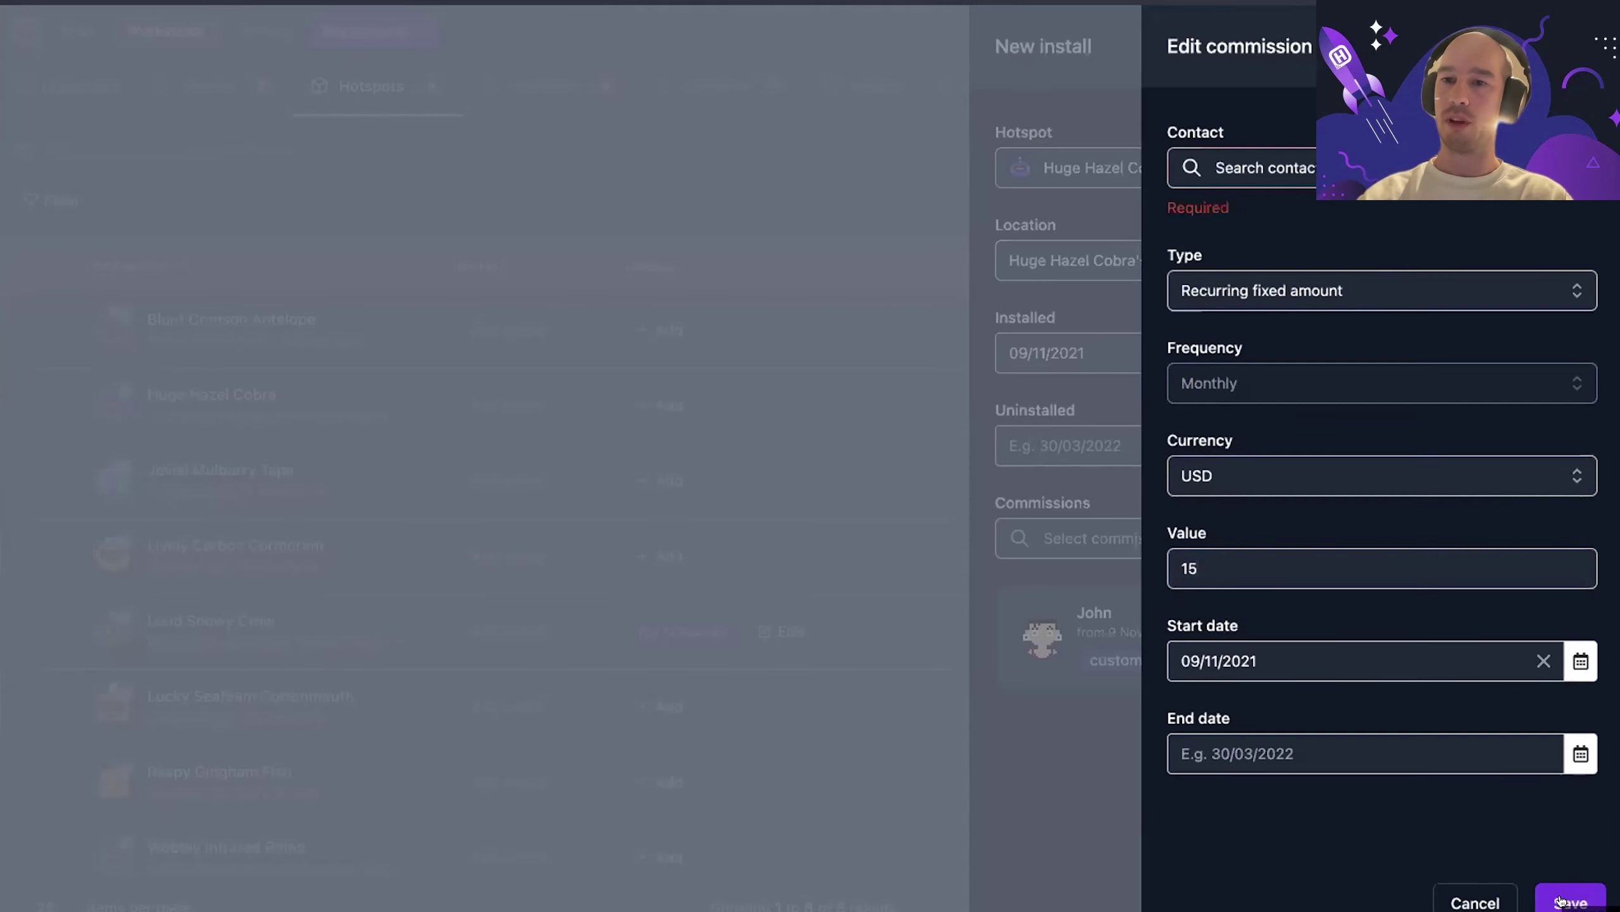
Create and save a new contact from the commission's contact search
click(1310, 157)
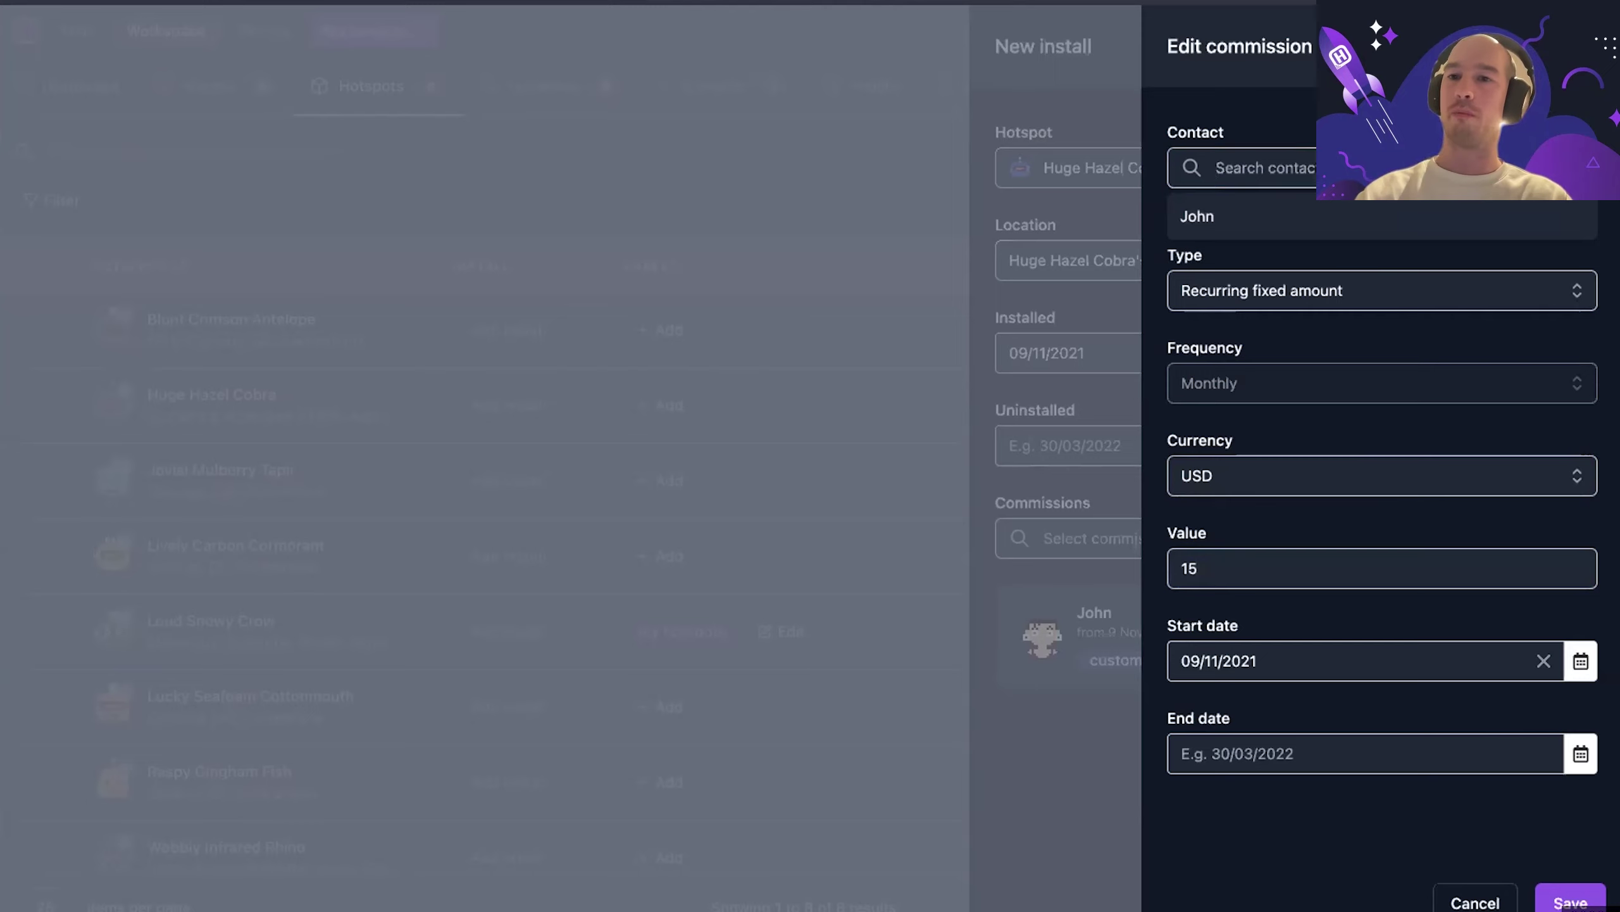
click(1576, 168)
text(Jane)
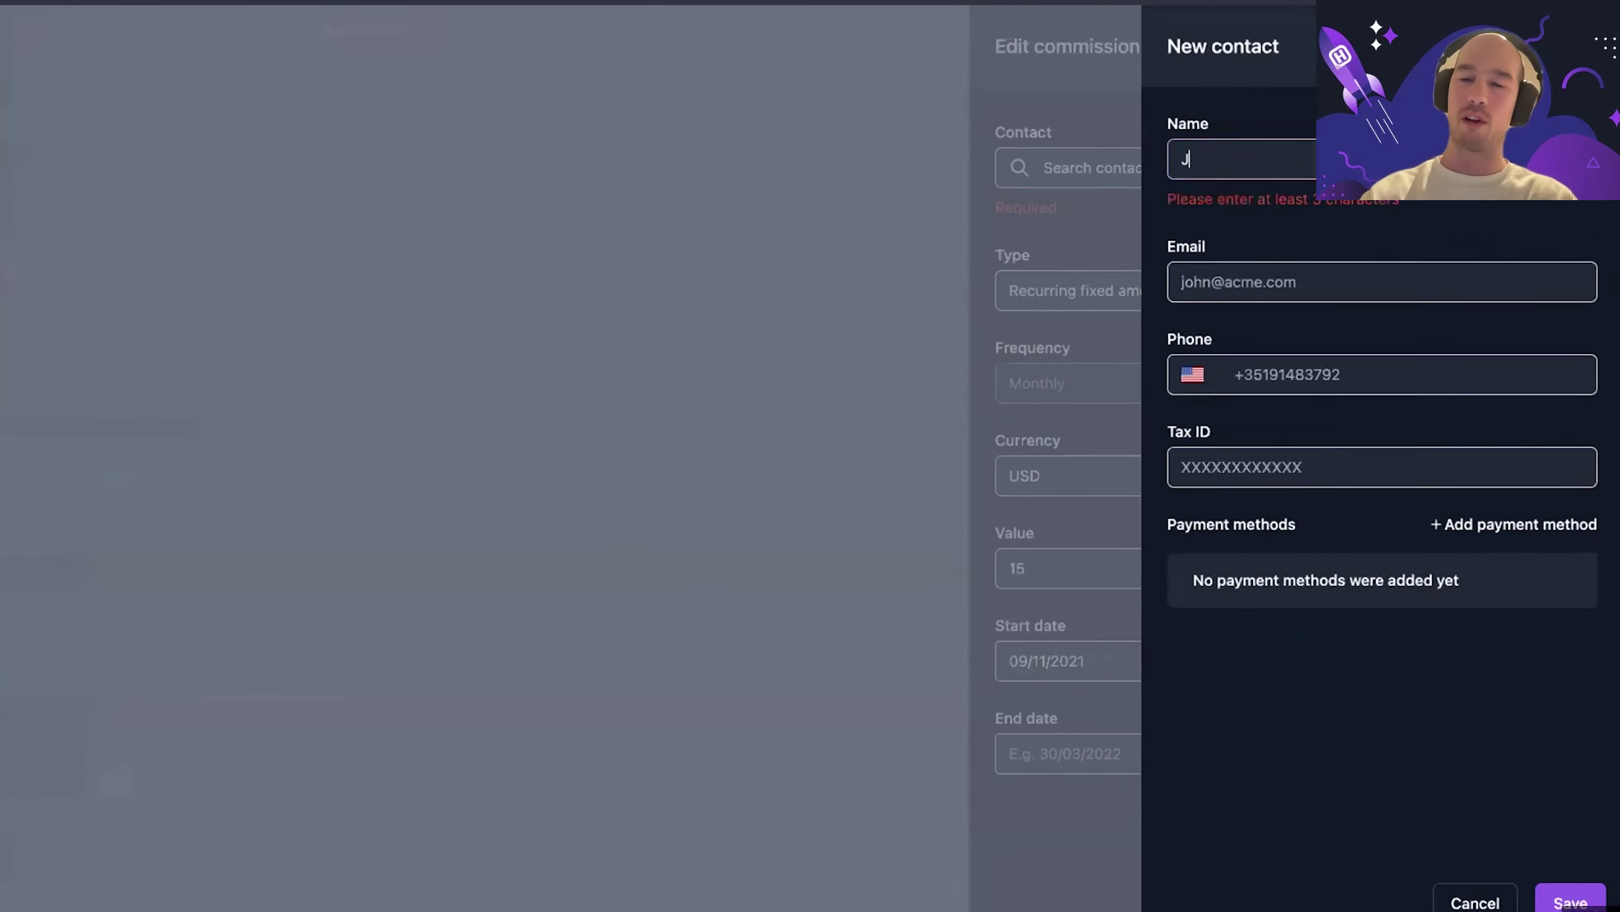
click(1551, 899)
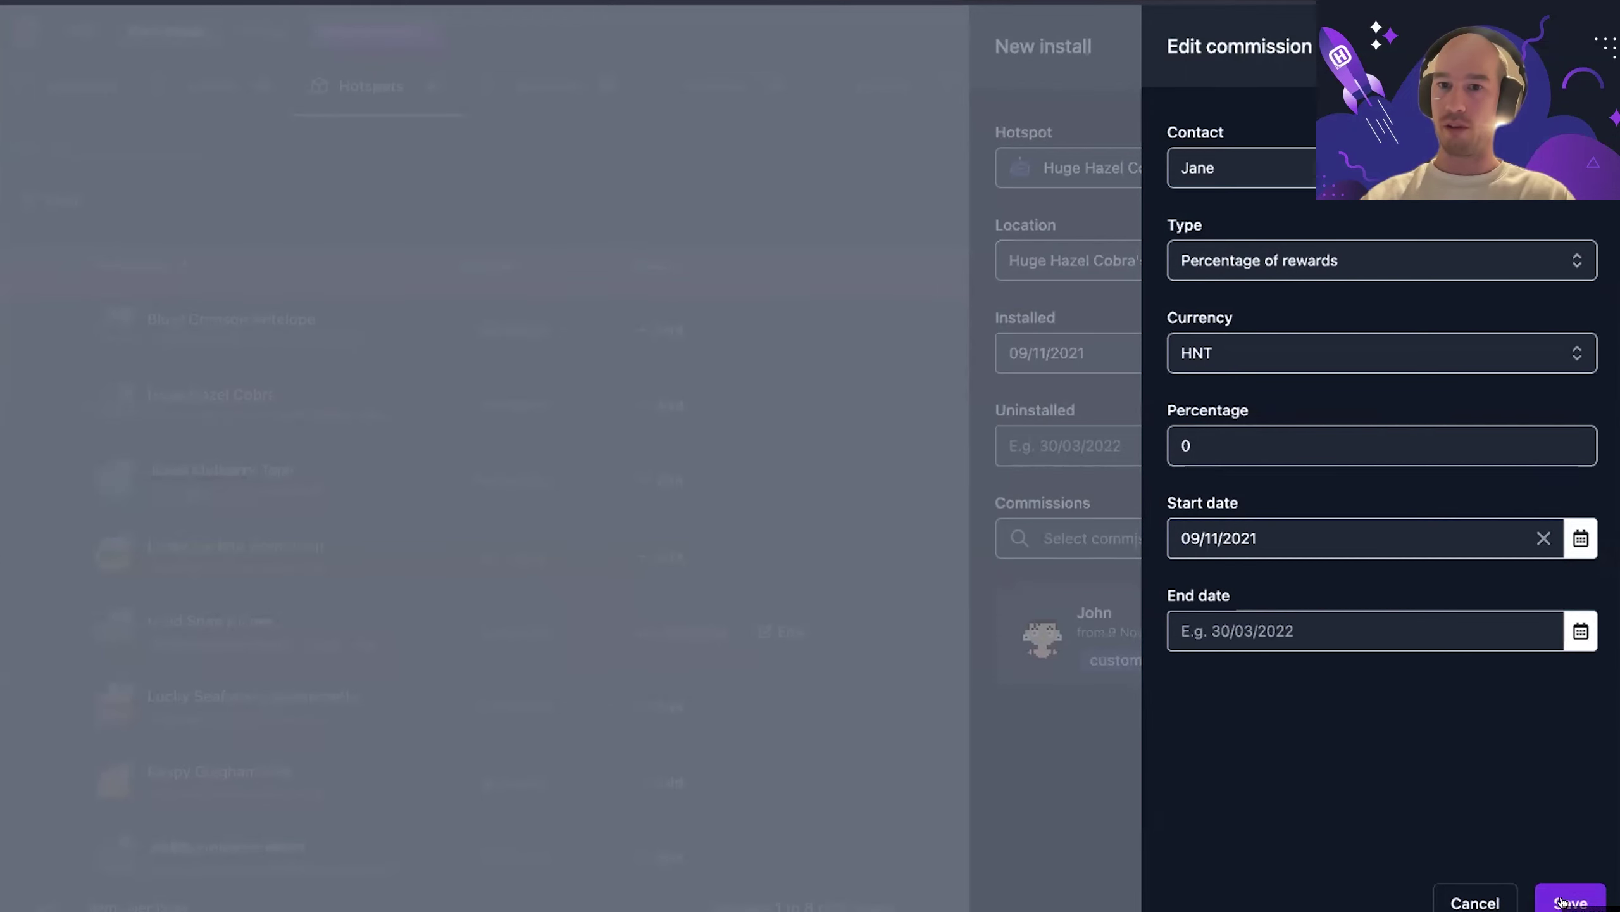
Look over the commission type and currency choices unchanged, then cancel the commission edit
click(1219, 259)
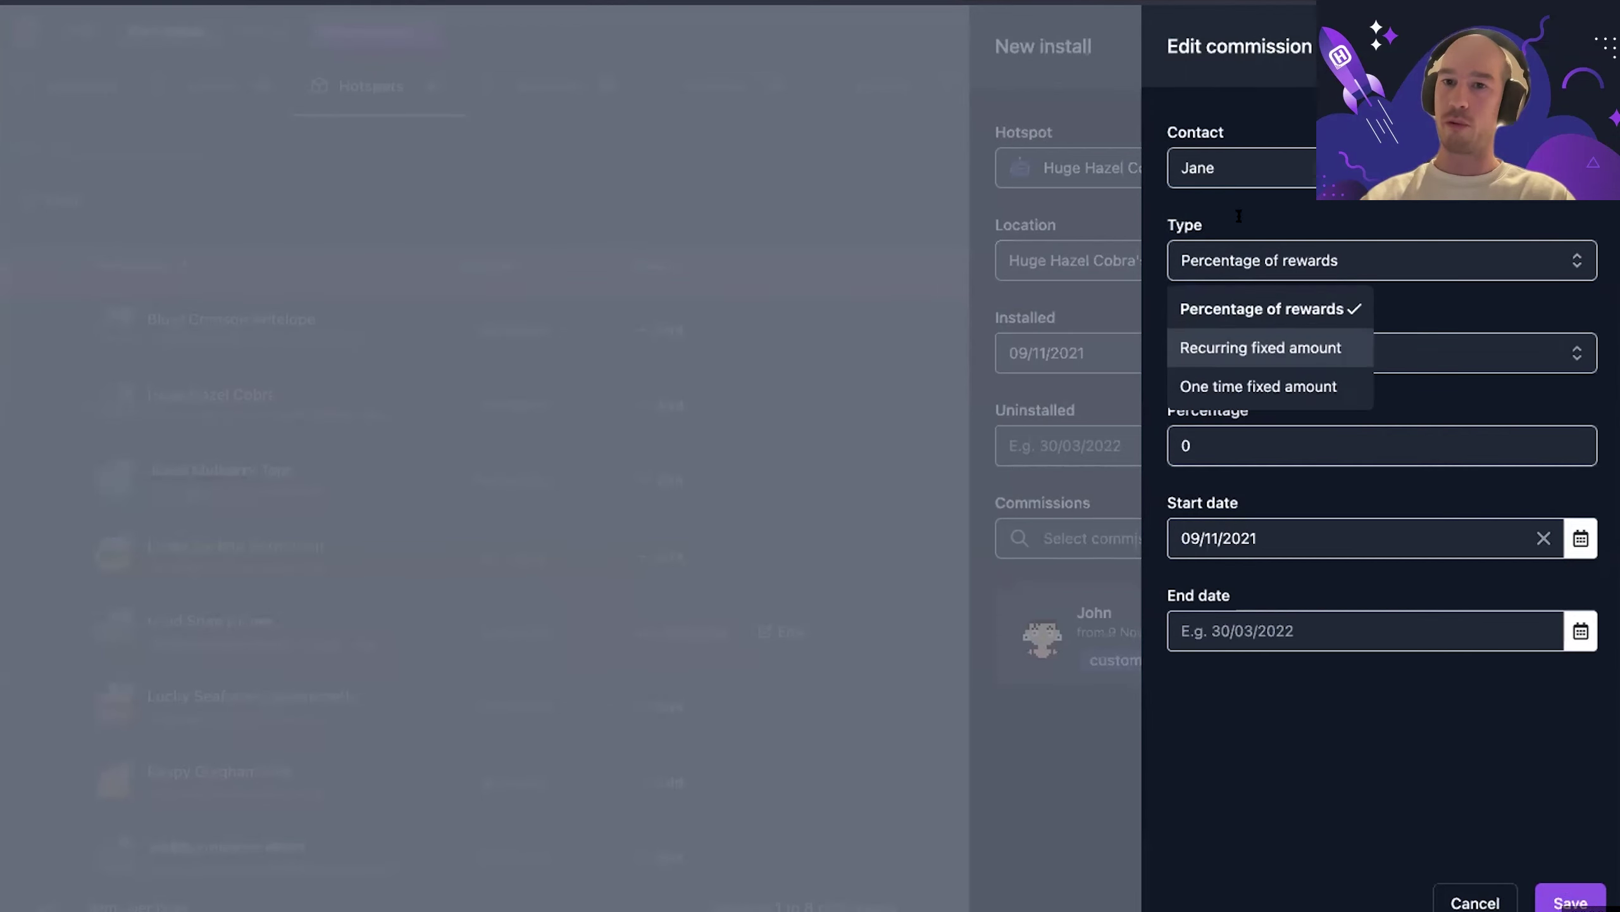
click(1244, 127)
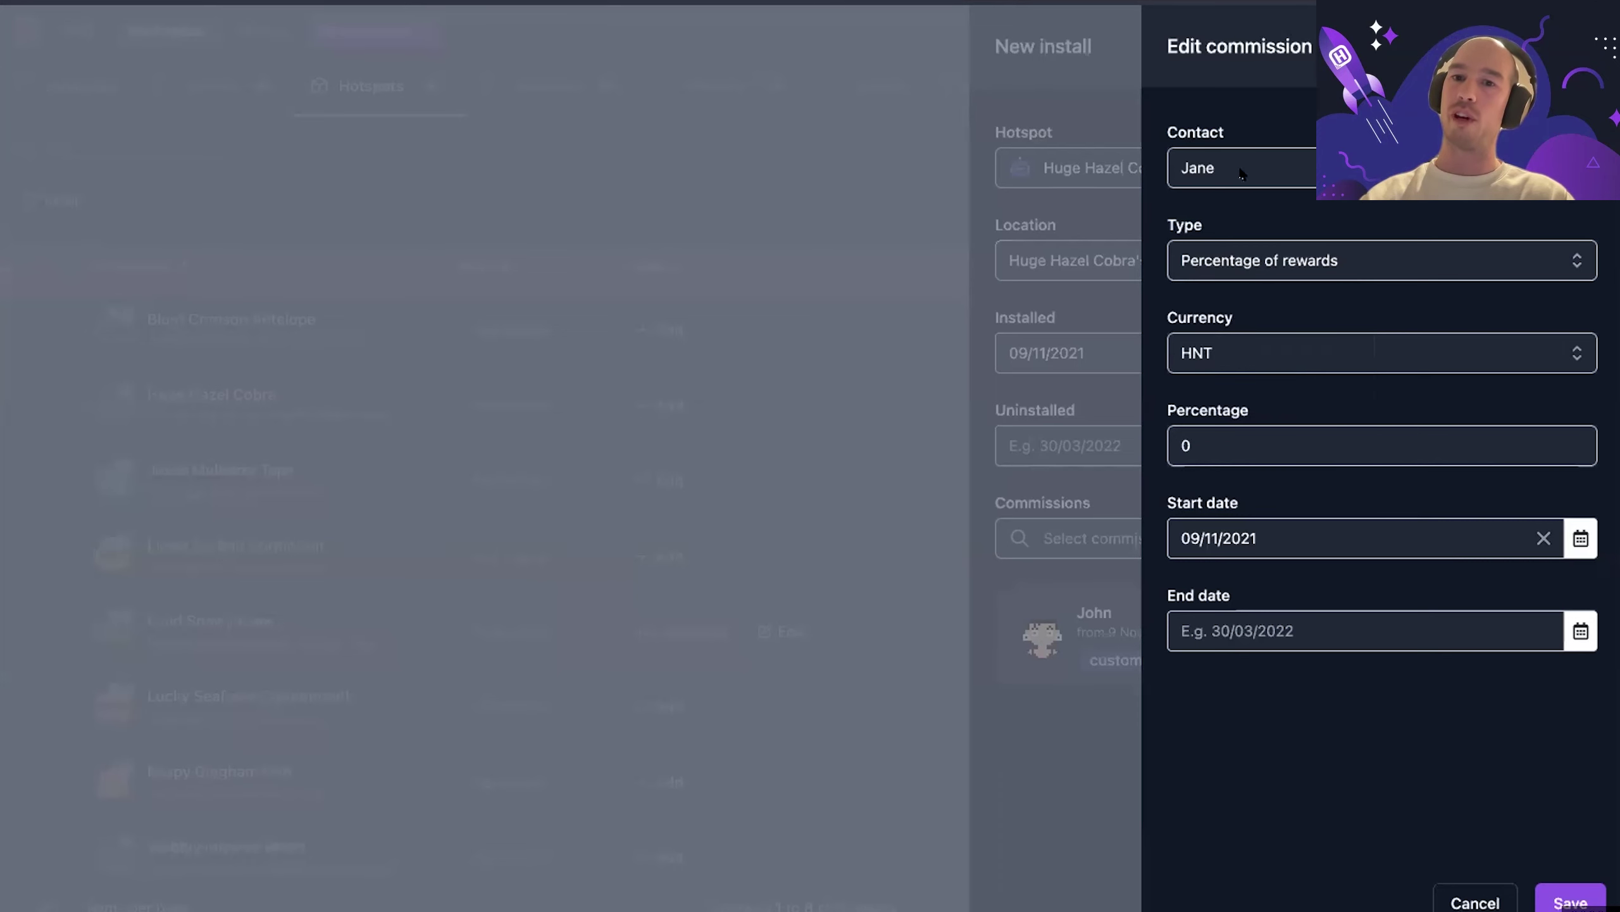
click(1252, 262)
key(Escape)
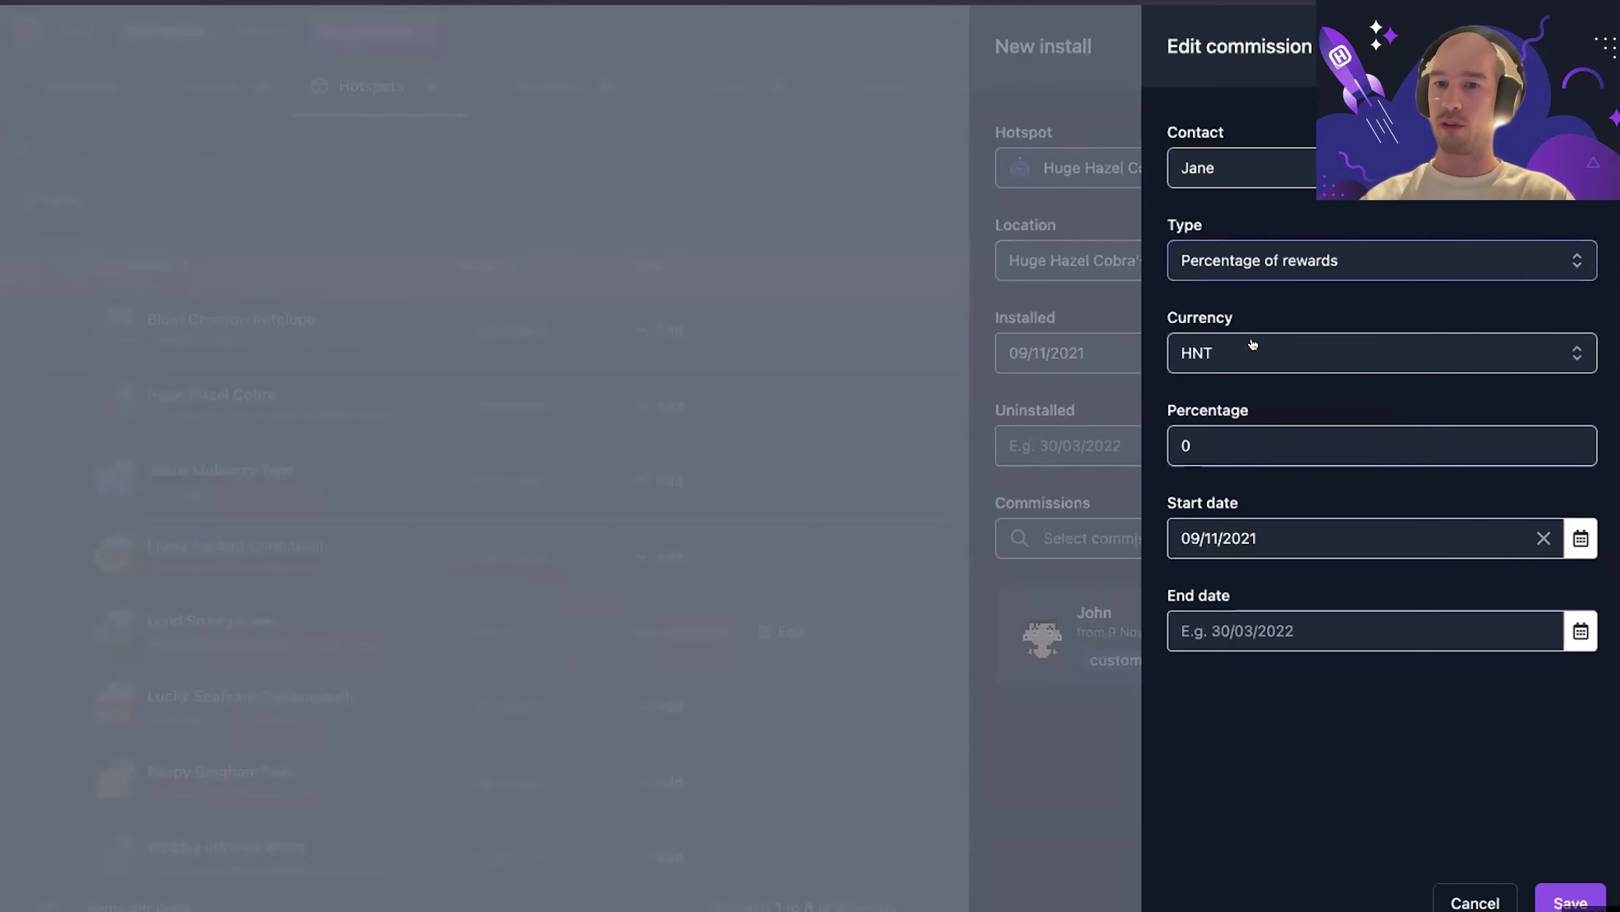
click(1287, 349)
click(1419, 255)
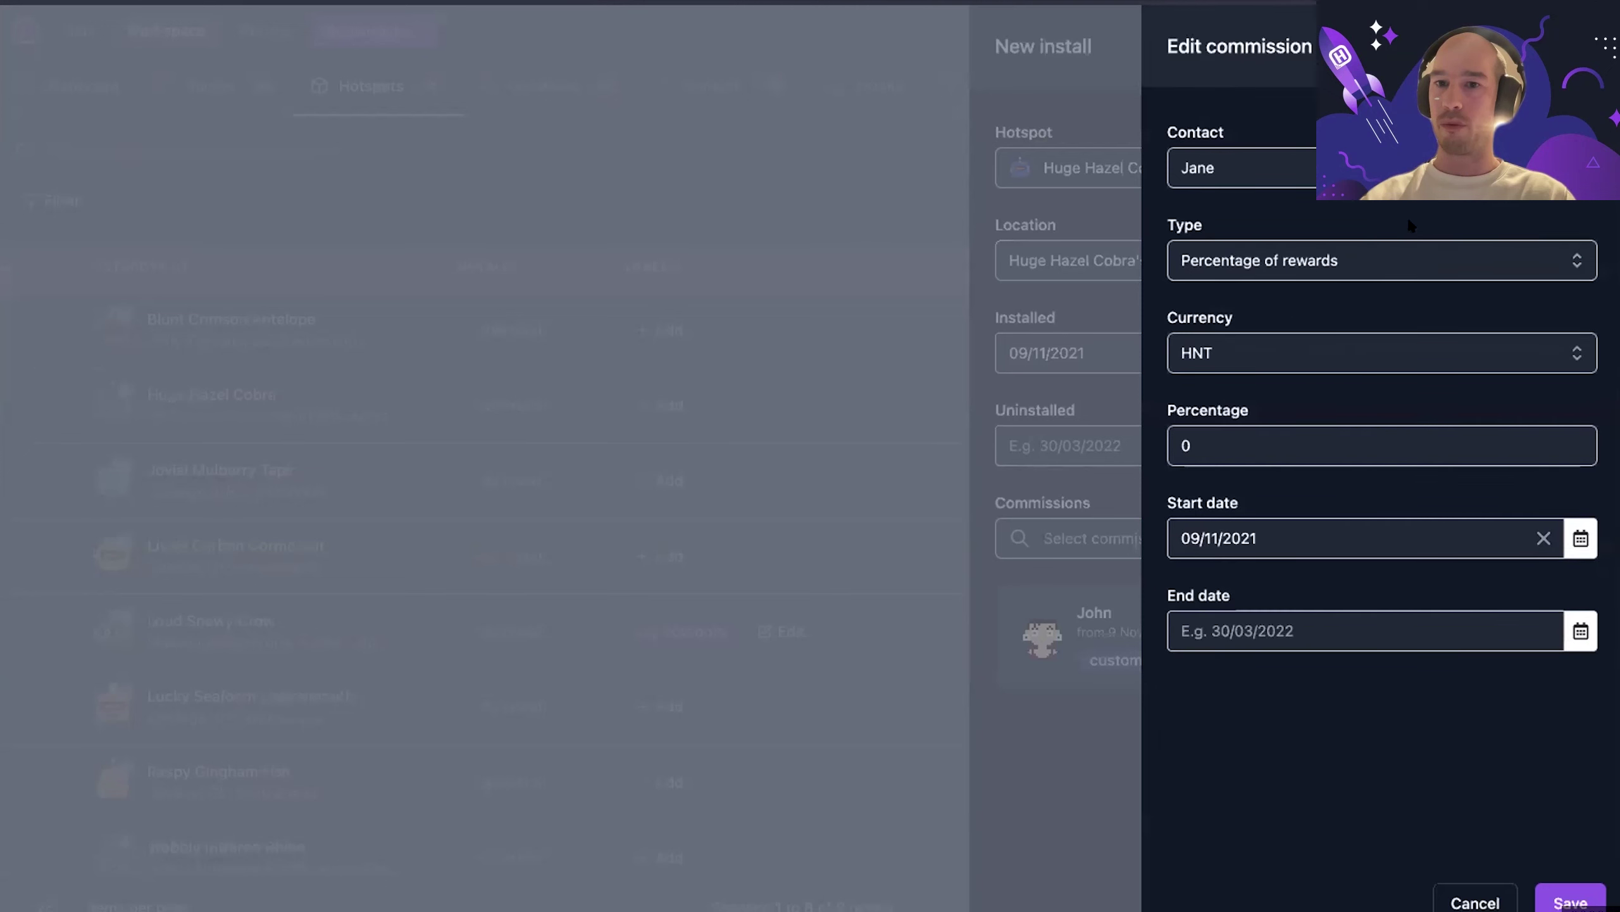
click(1382, 246)
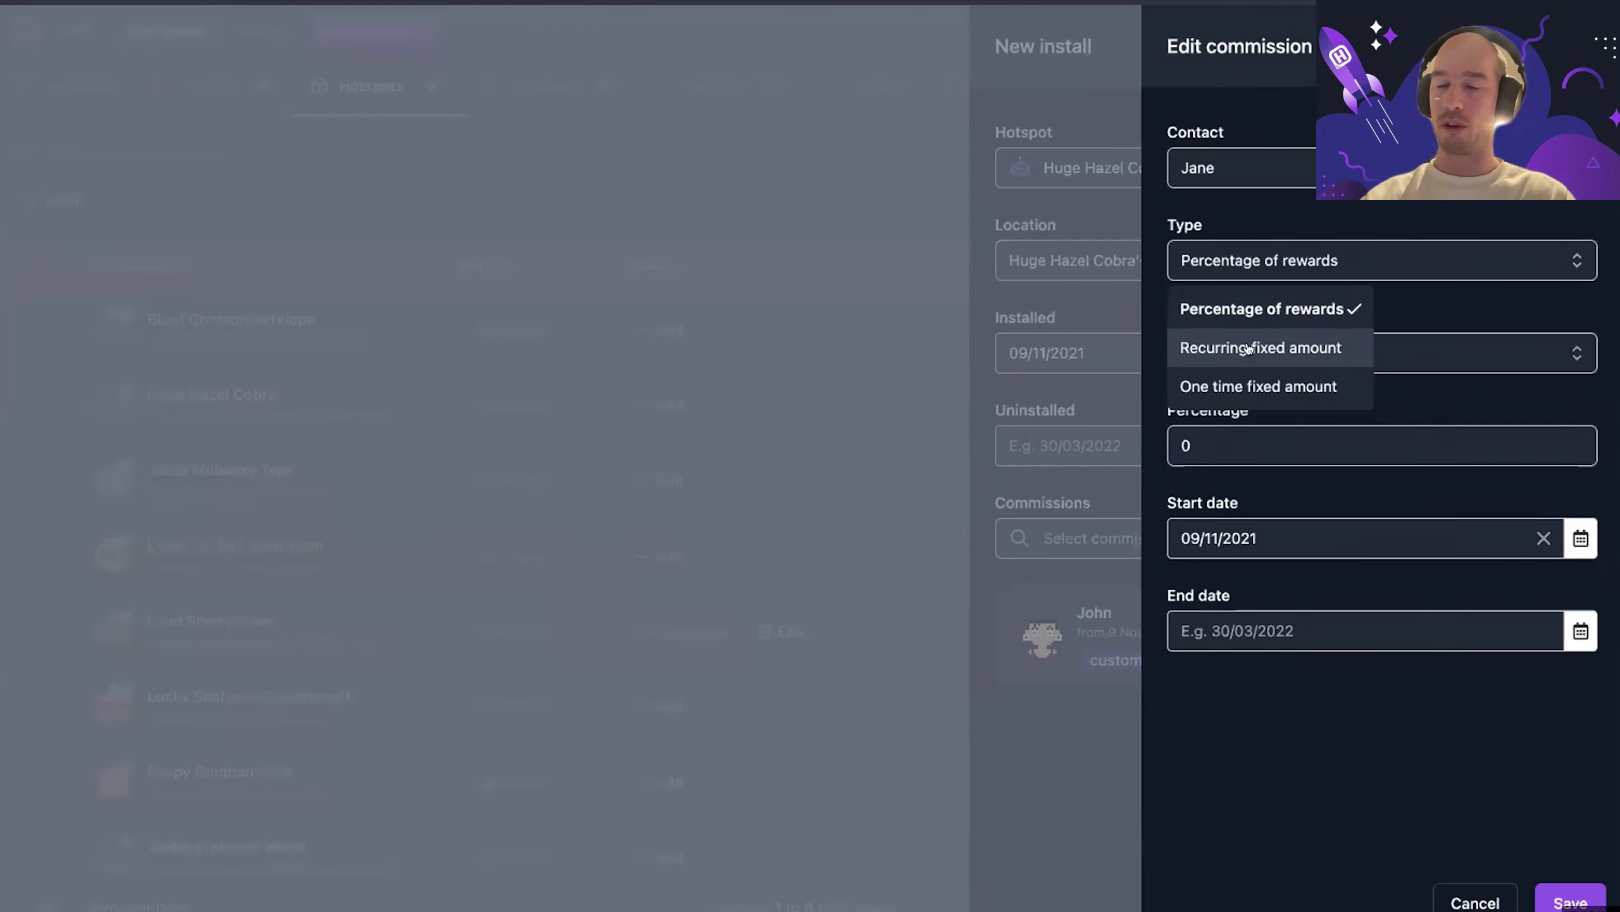
key(Escape)
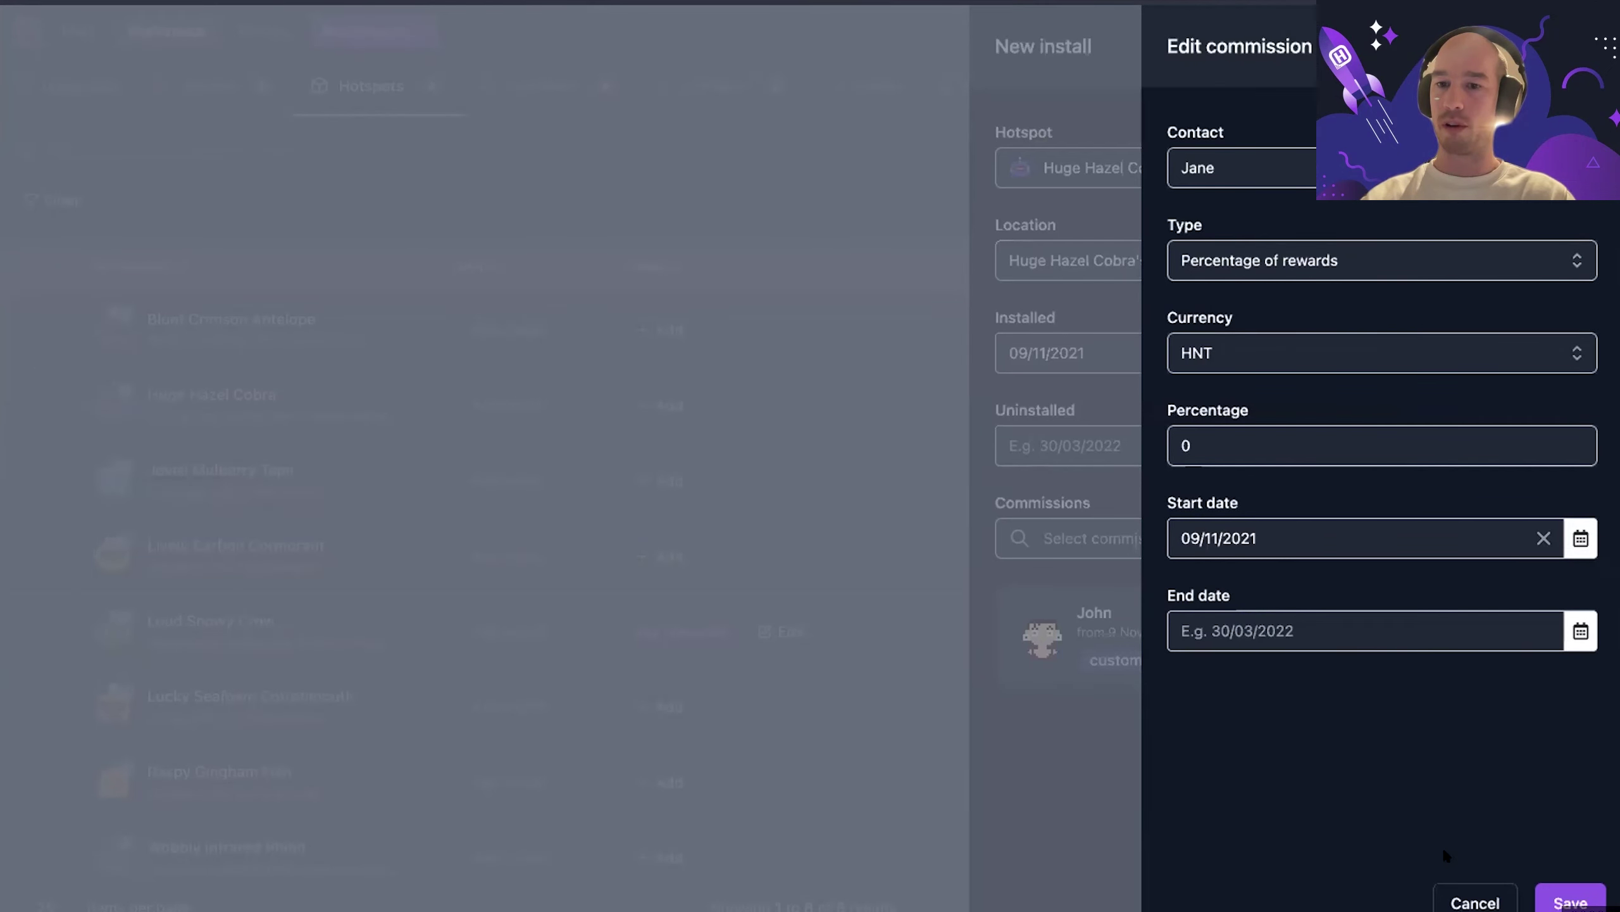
click(1464, 895)
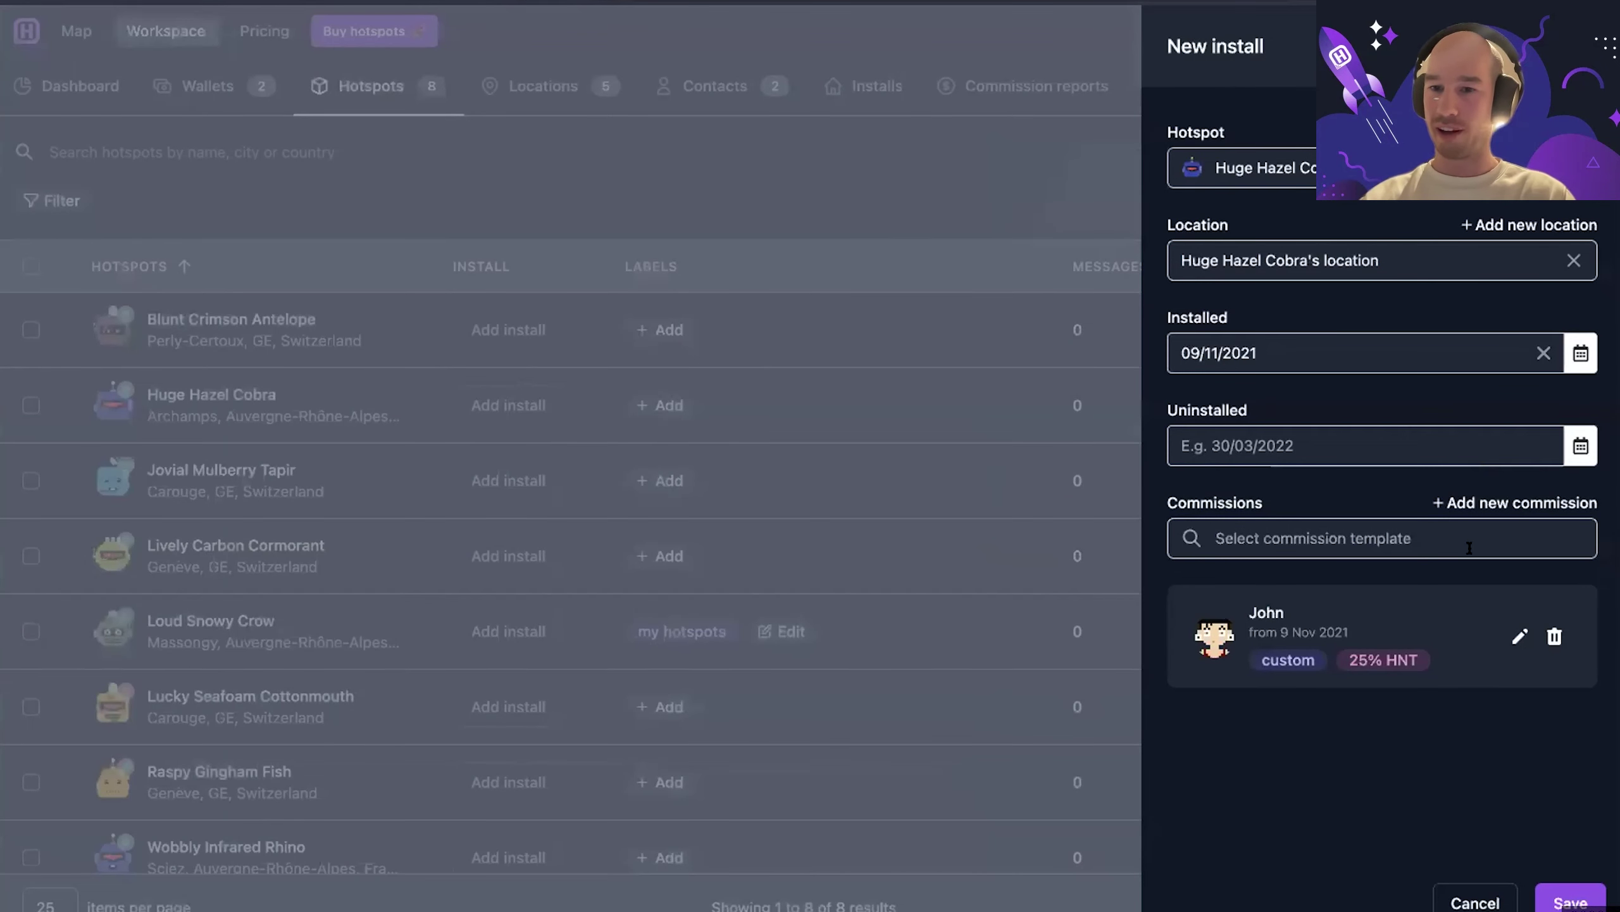
Add a recurring fixed-amount 15 USD commission for the new contact and save the Huge Hazel Cobra install
click(1520, 636)
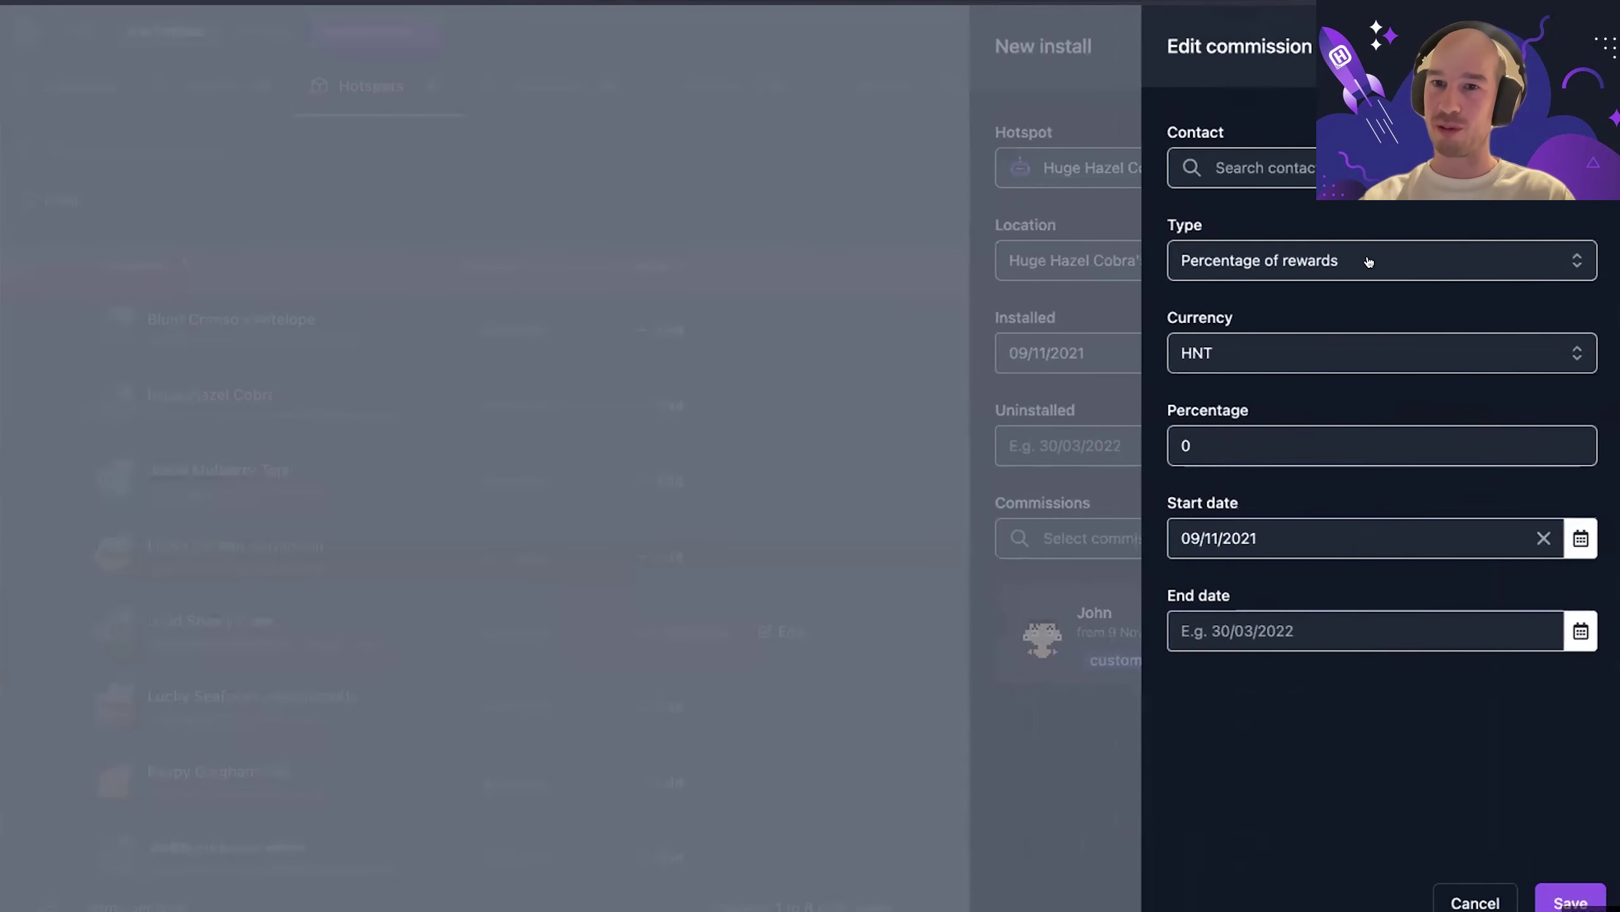
click(1276, 167)
click(1295, 249)
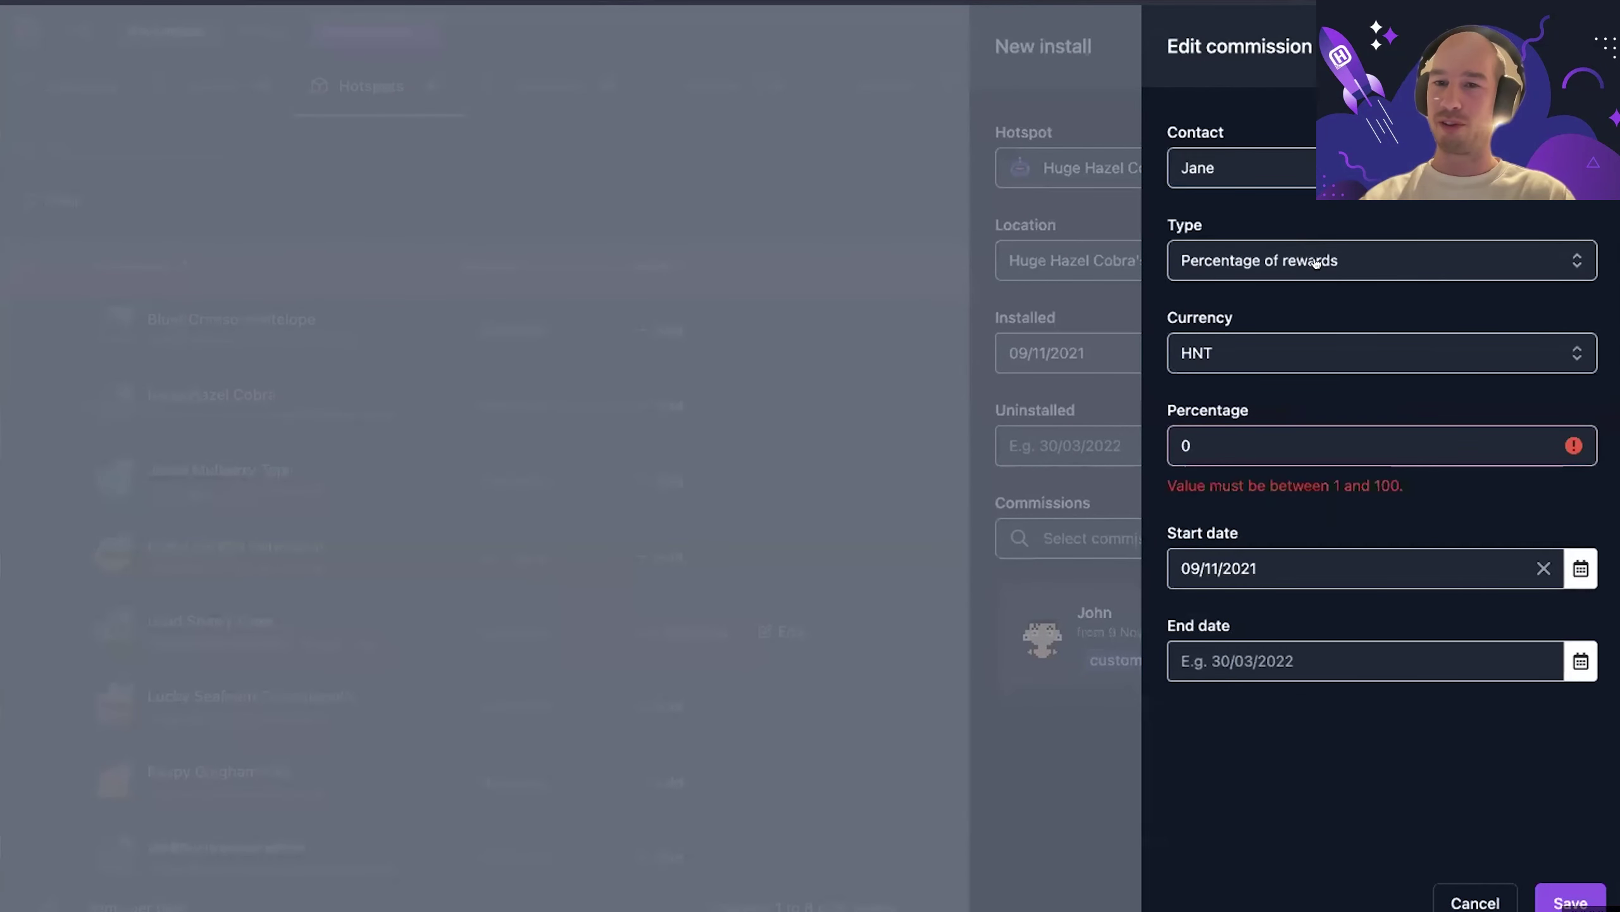
click(1338, 262)
click(1257, 336)
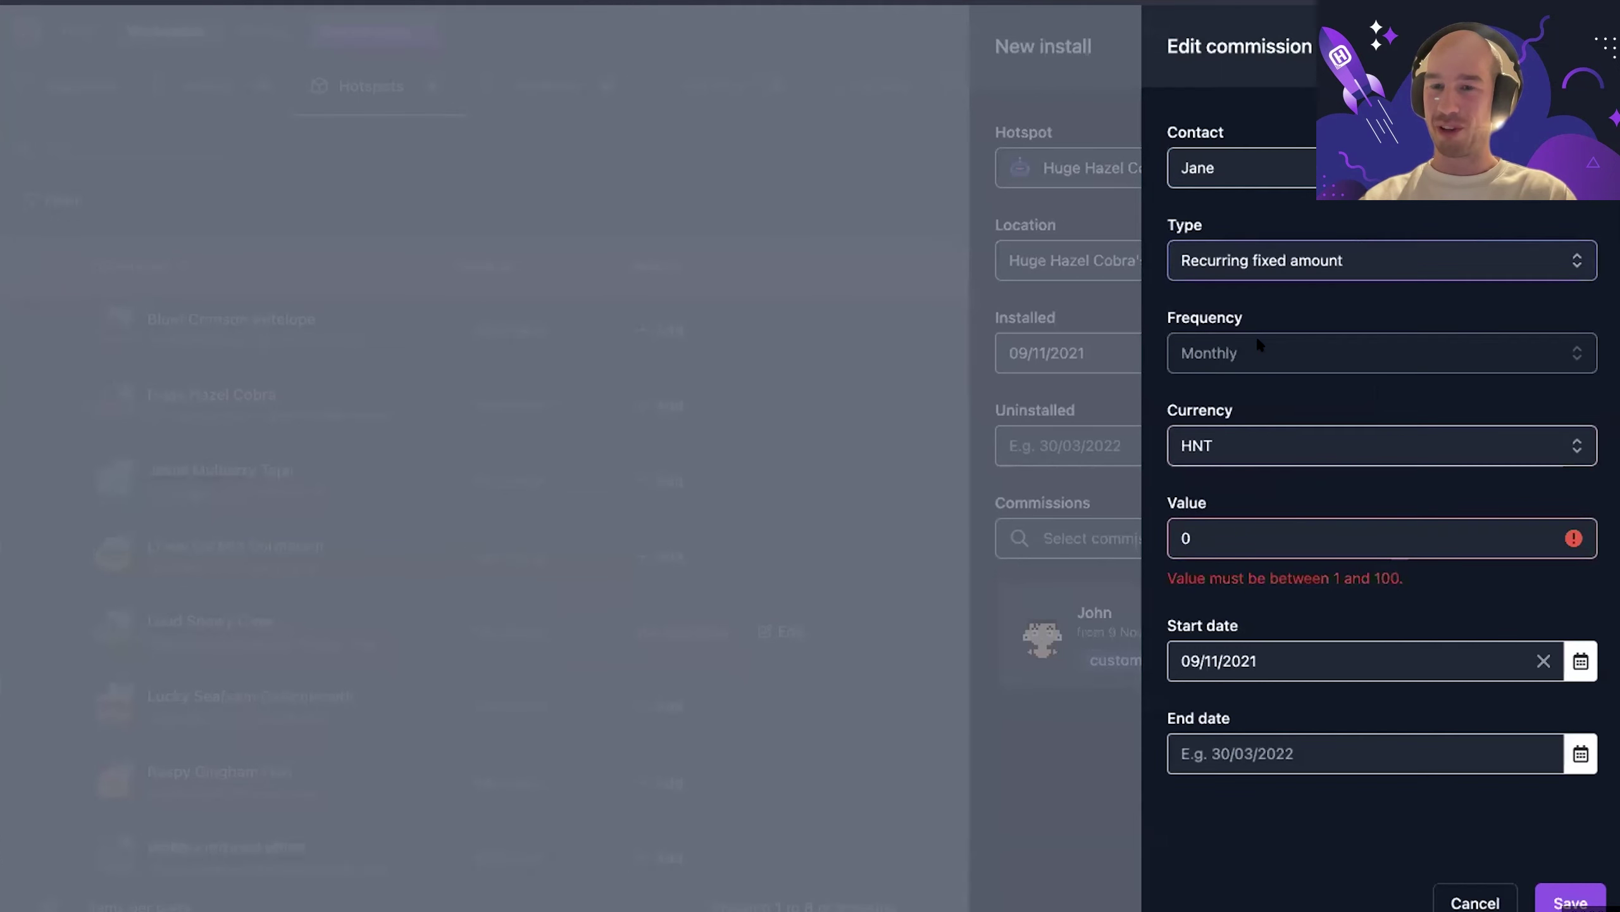
click(1267, 444)
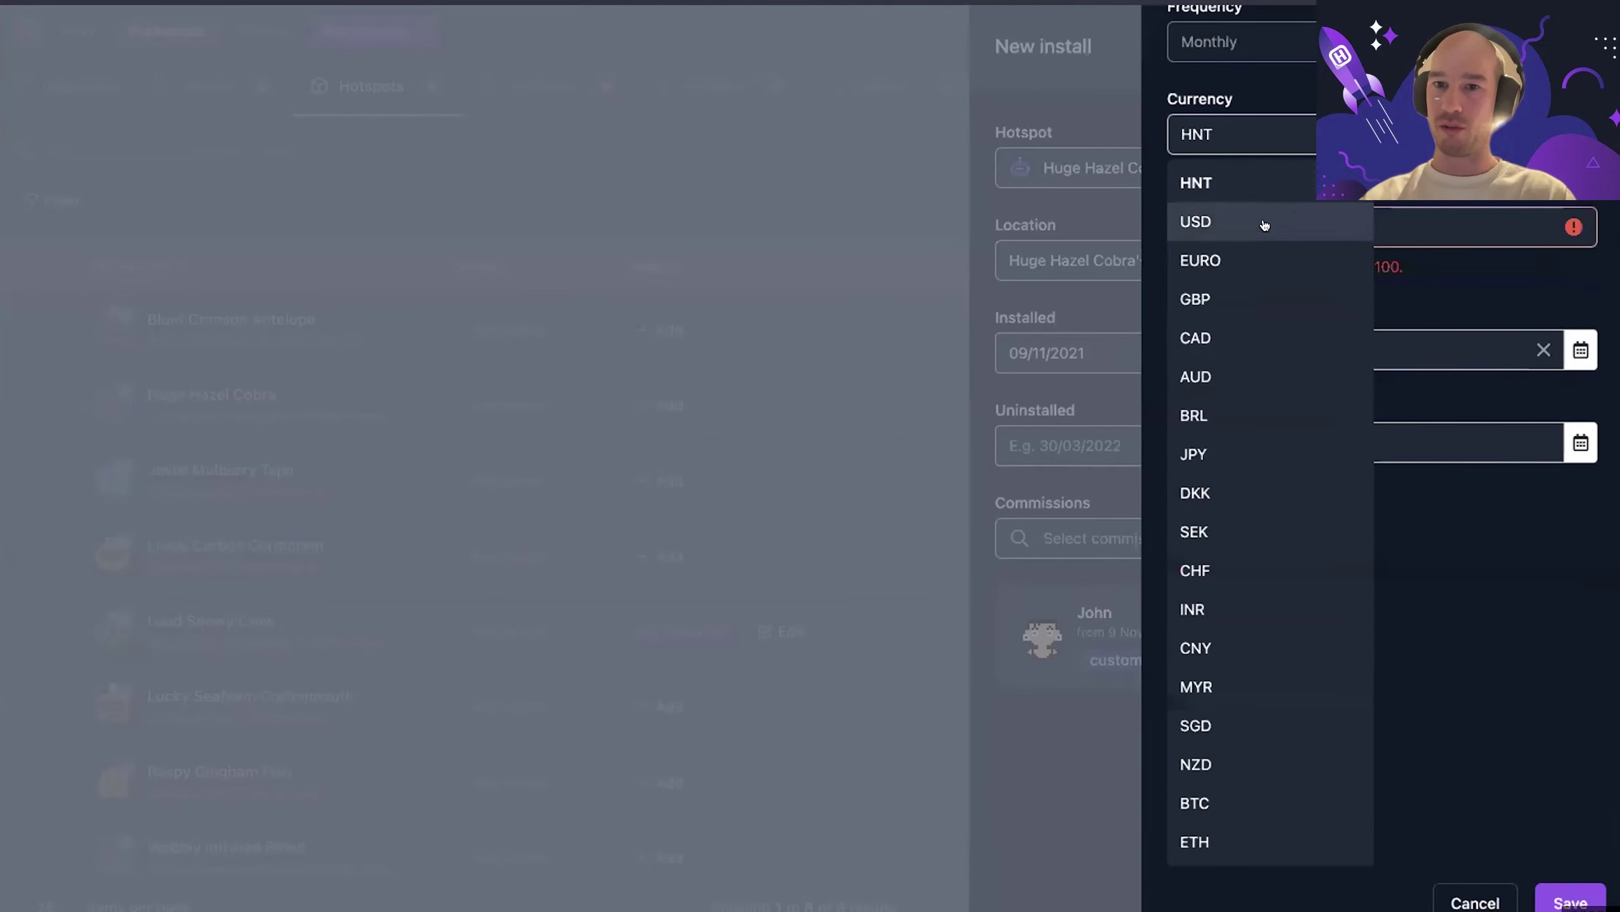
click(1242, 221)
click(1340, 538)
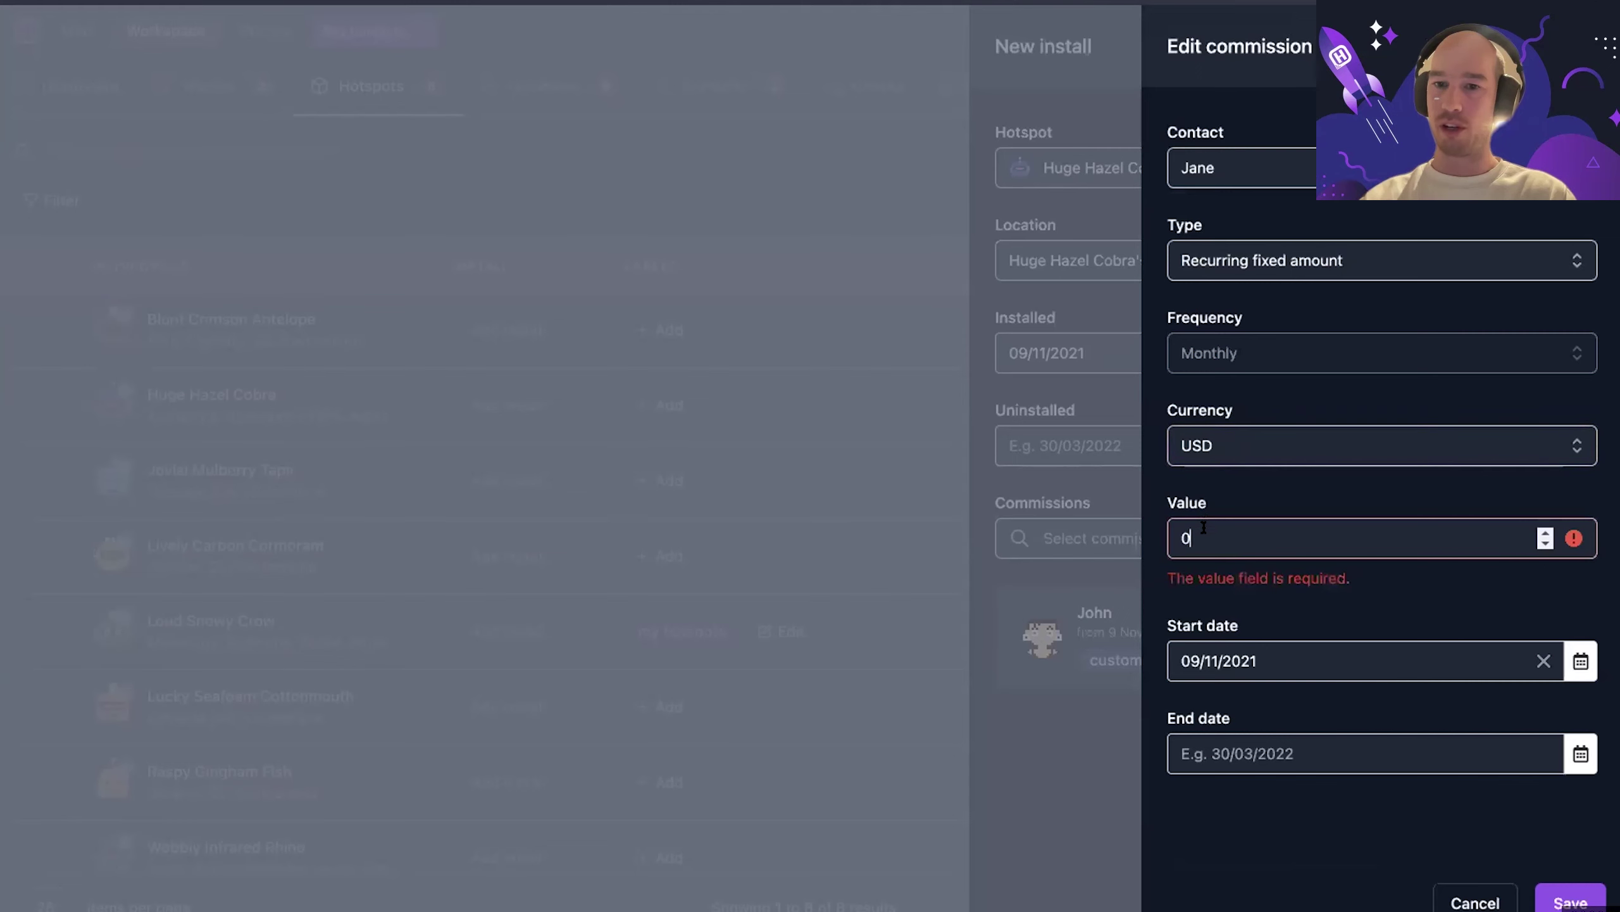
key(BackSpace)
text(15)
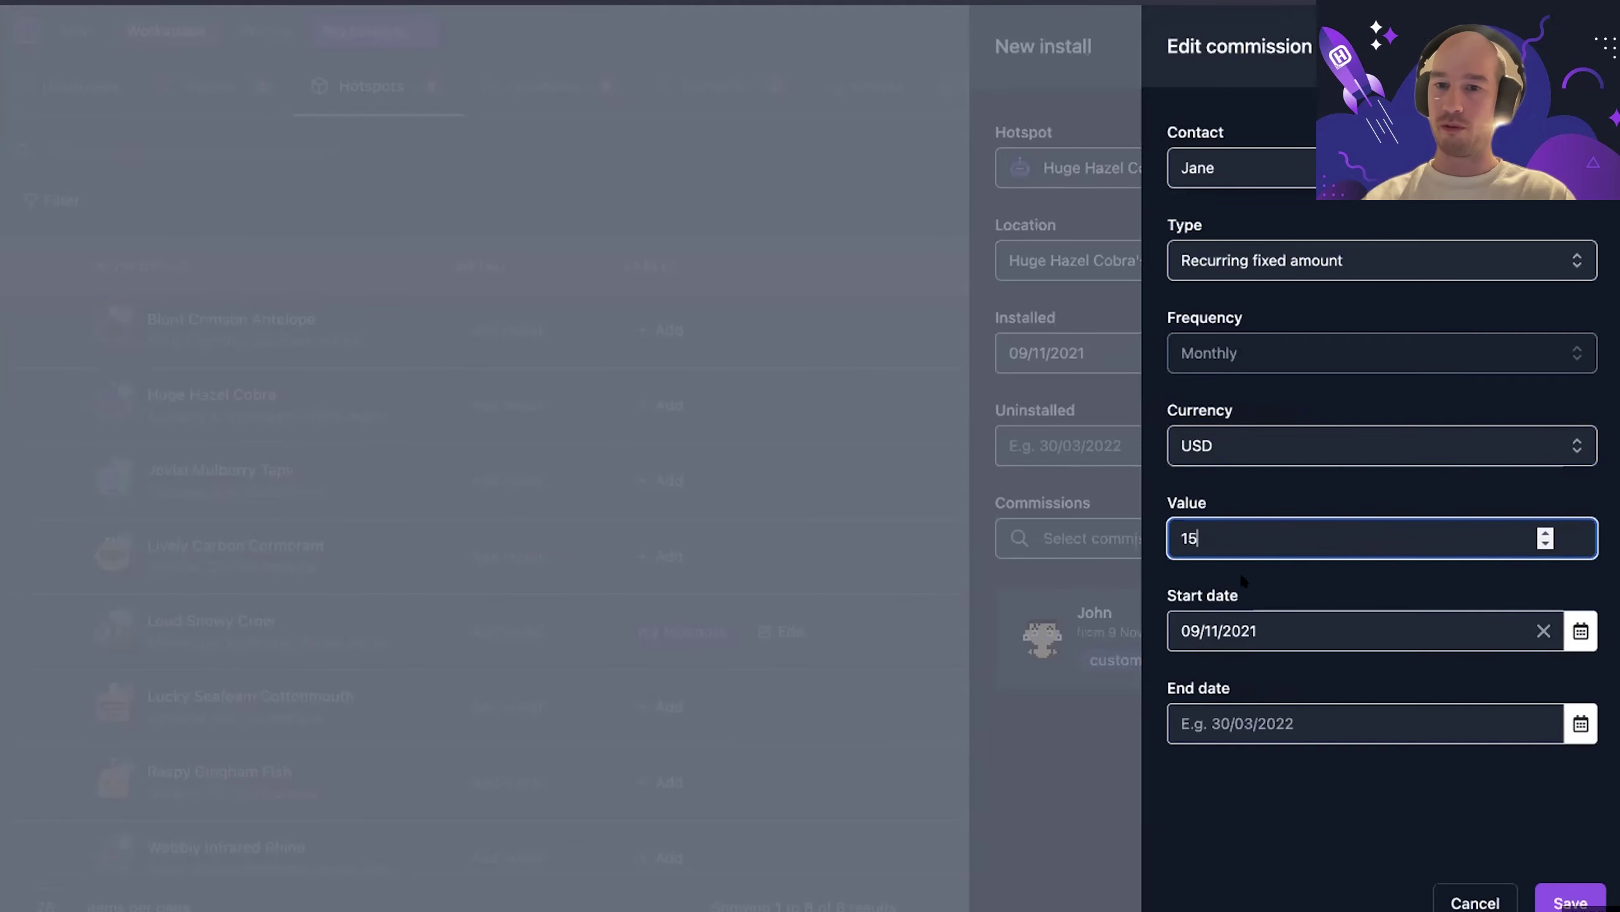
click(1556, 900)
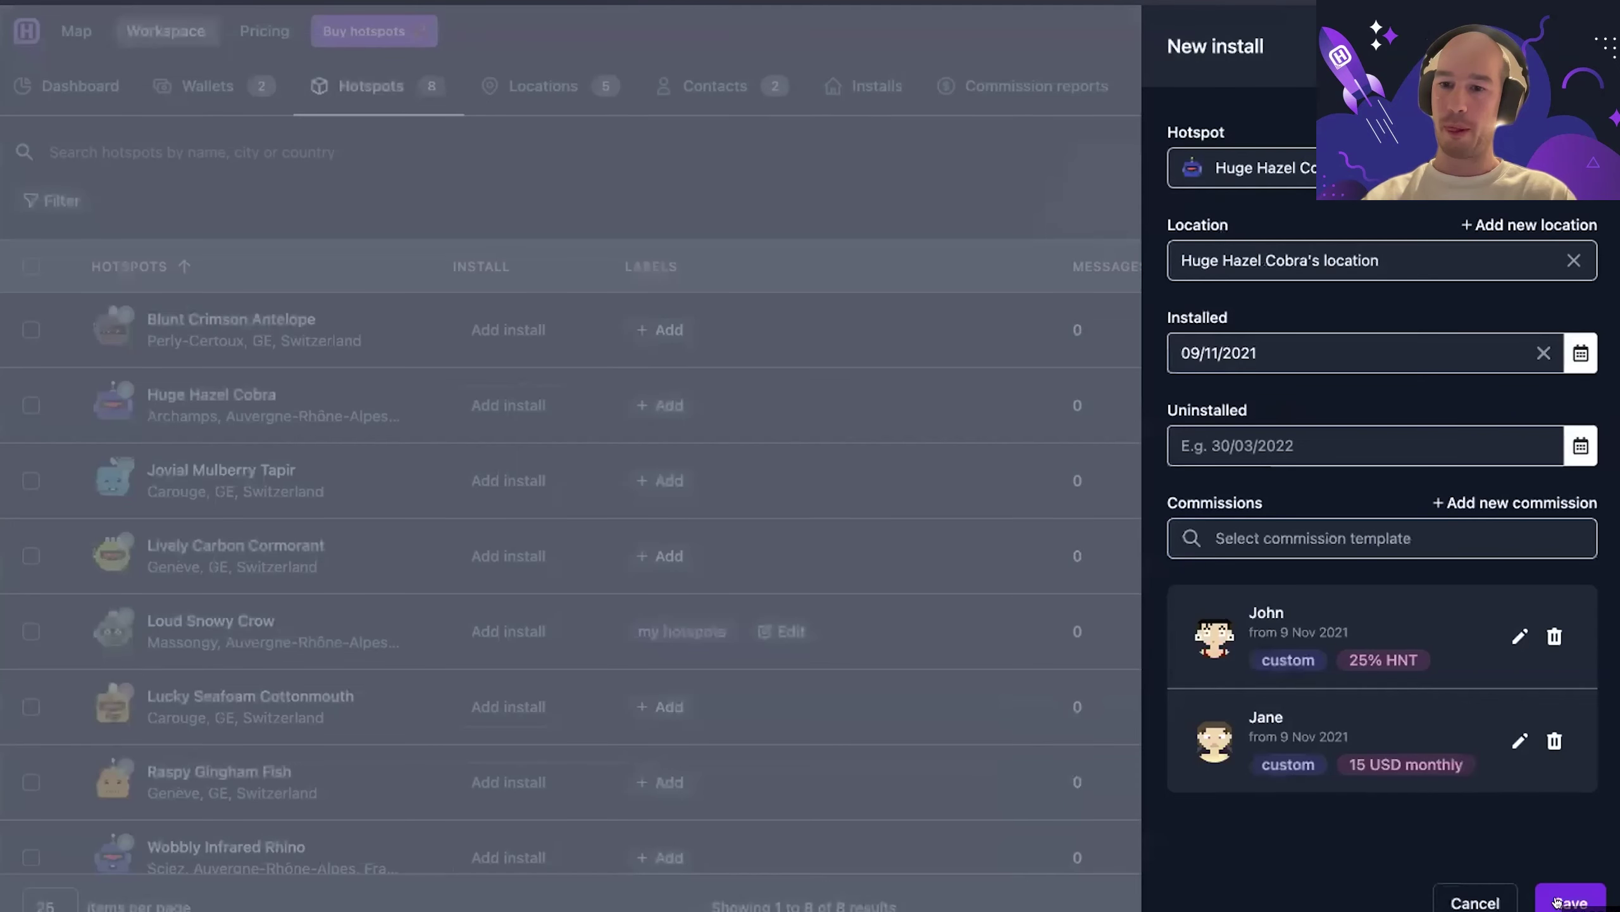
click(1556, 901)
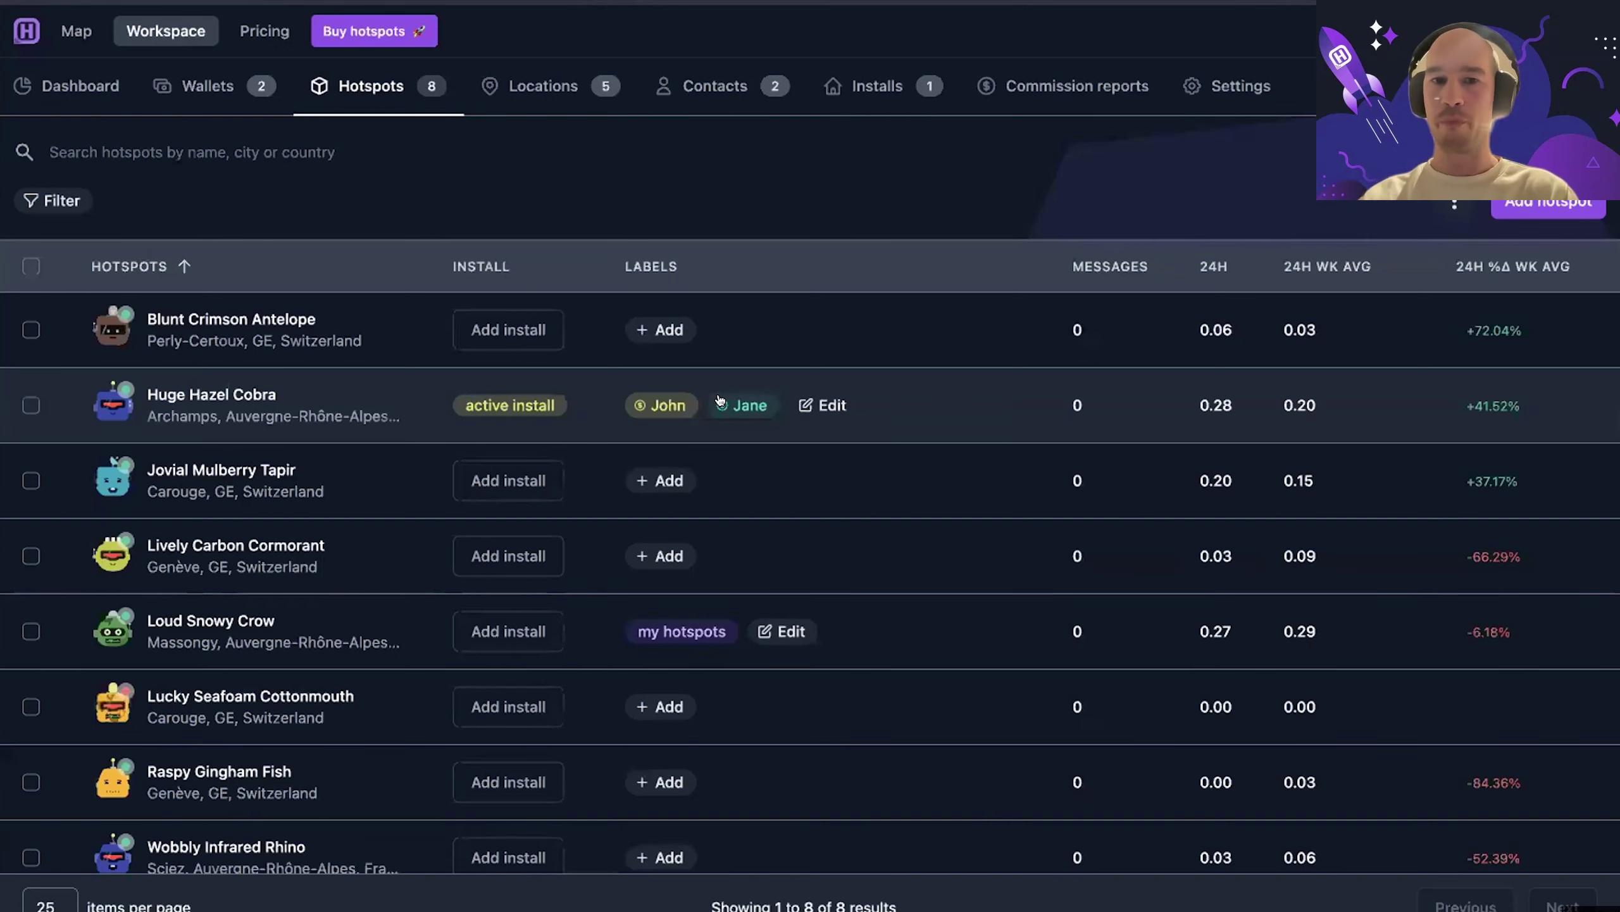
Start an install for Jovial Mulberry Tapir and save a newly created location for it
click(504, 480)
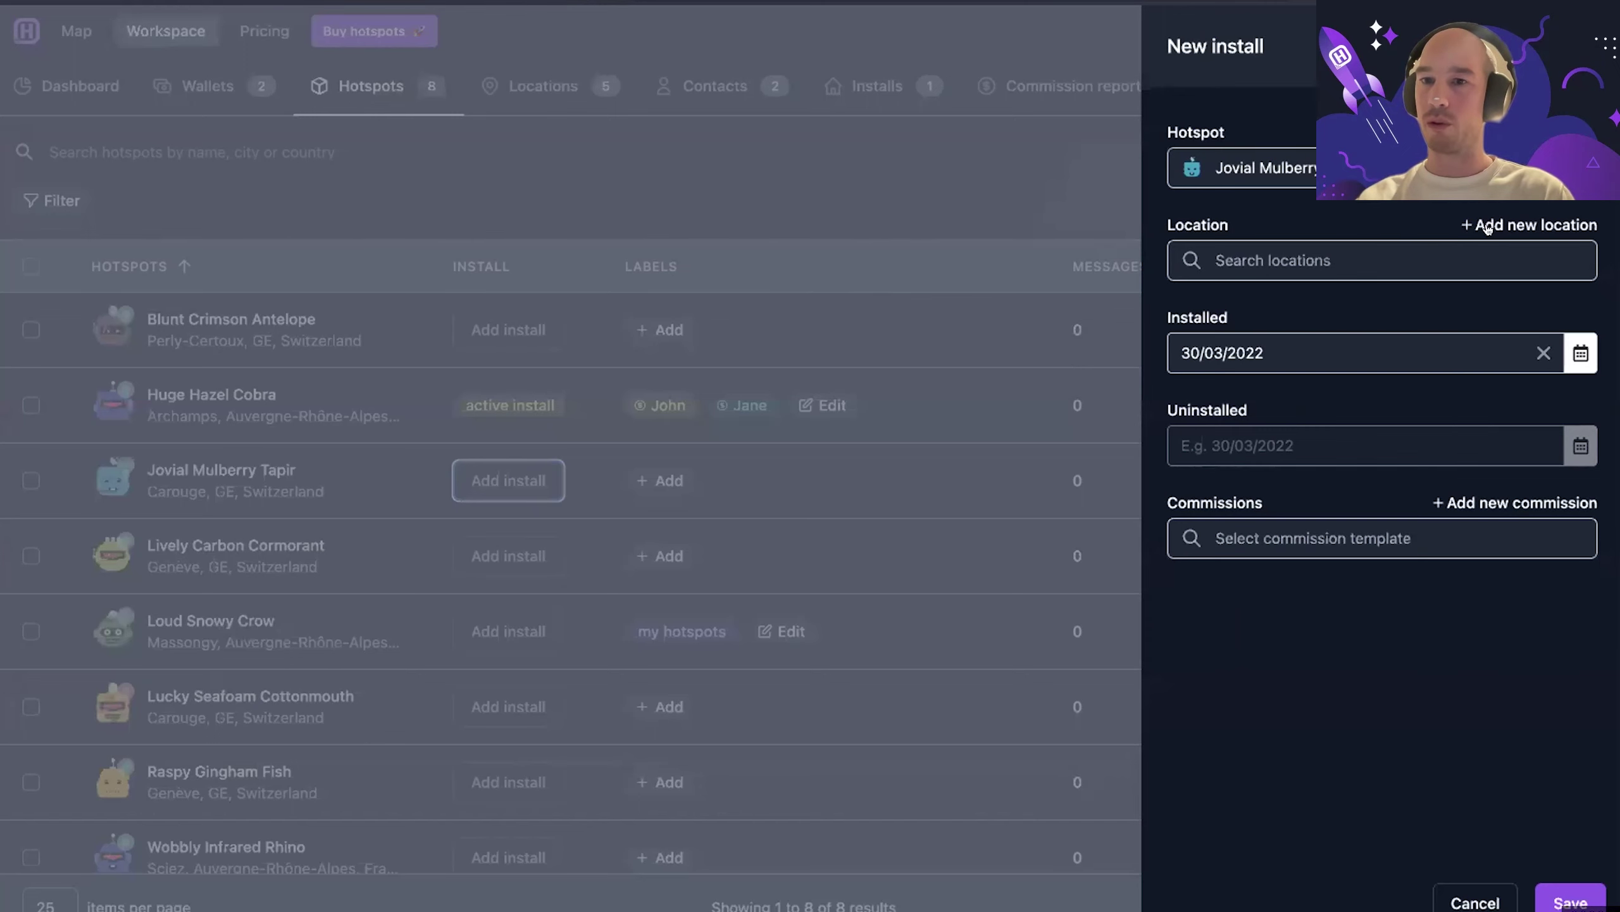
click(1529, 224)
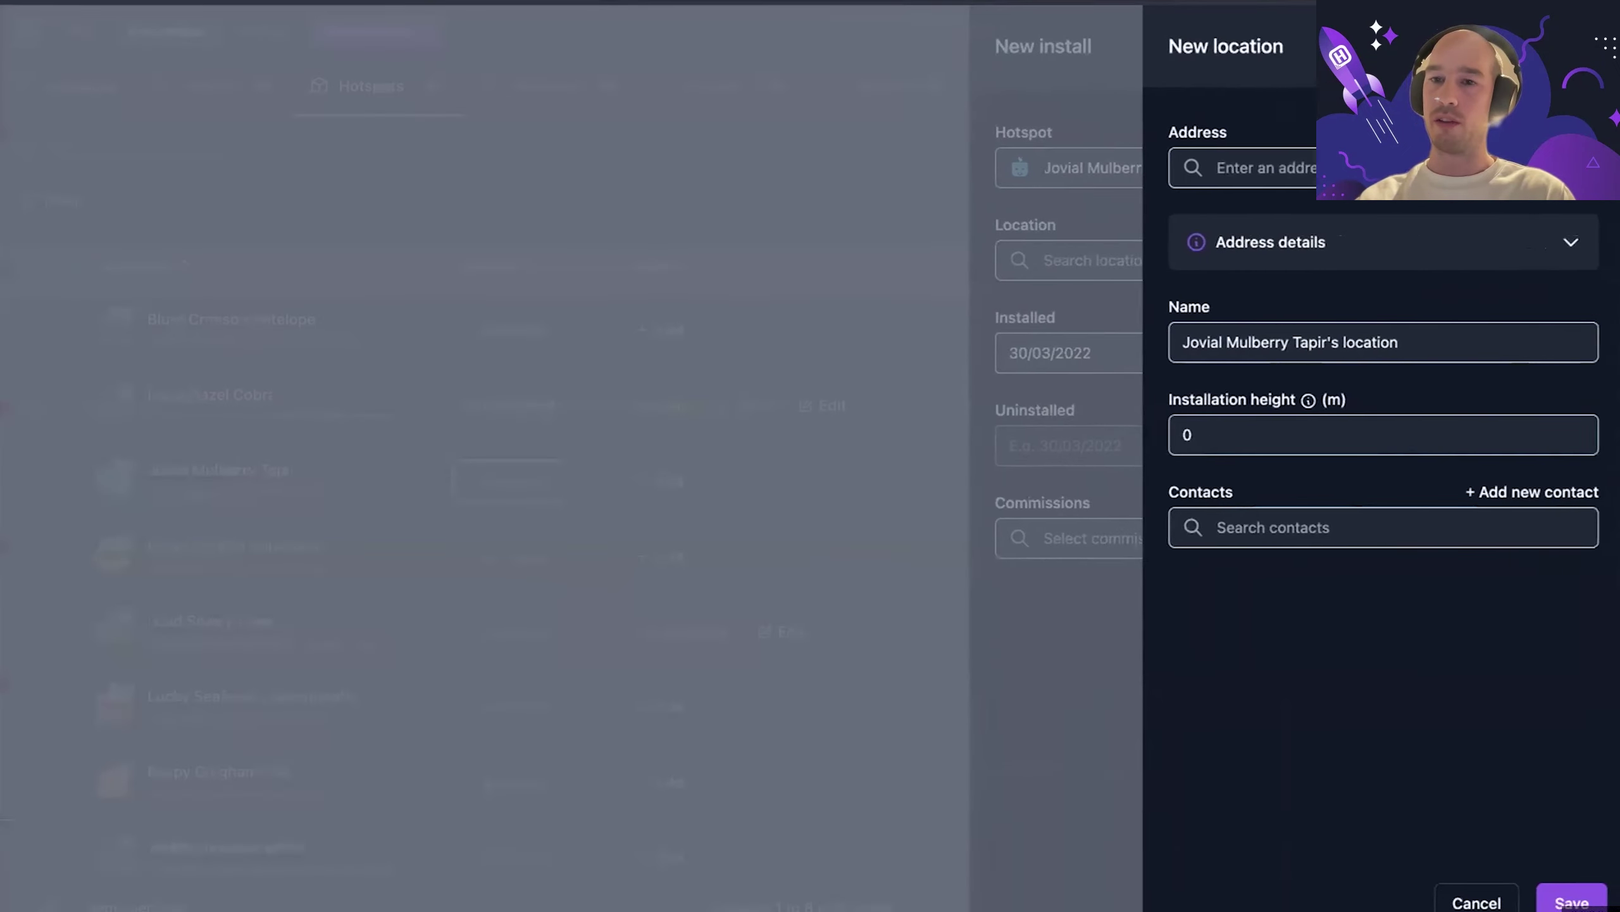
click(1570, 902)
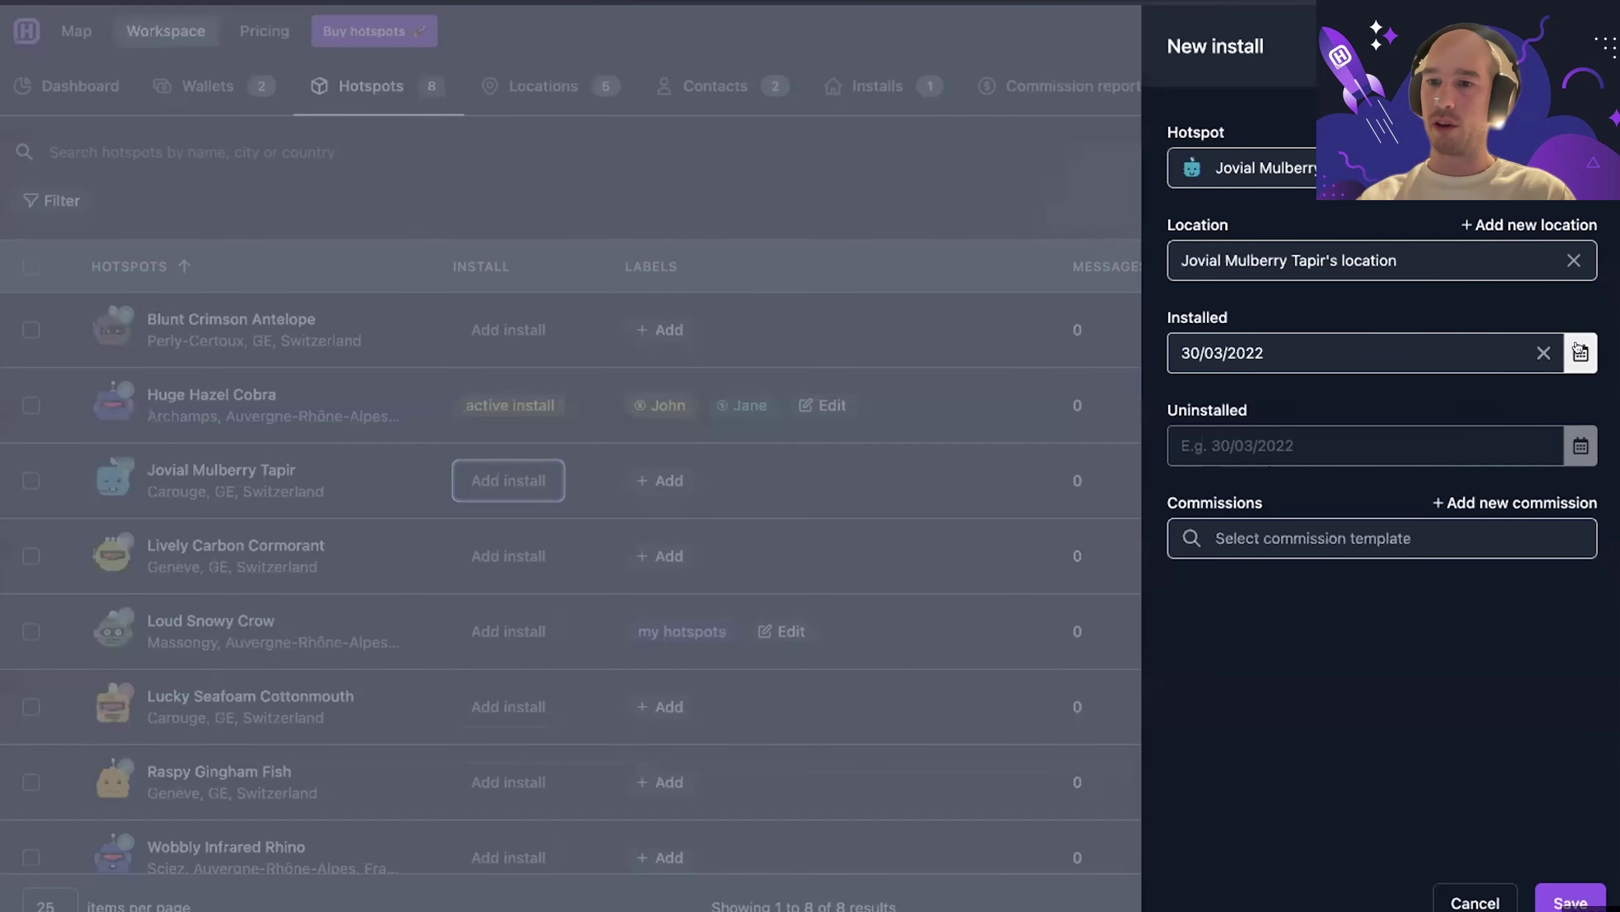
Set the installed date to 14 October 2021
click(1581, 353)
click(1413, 402)
click(1413, 402)
click(1412, 402)
click(1413, 402)
click(1412, 403)
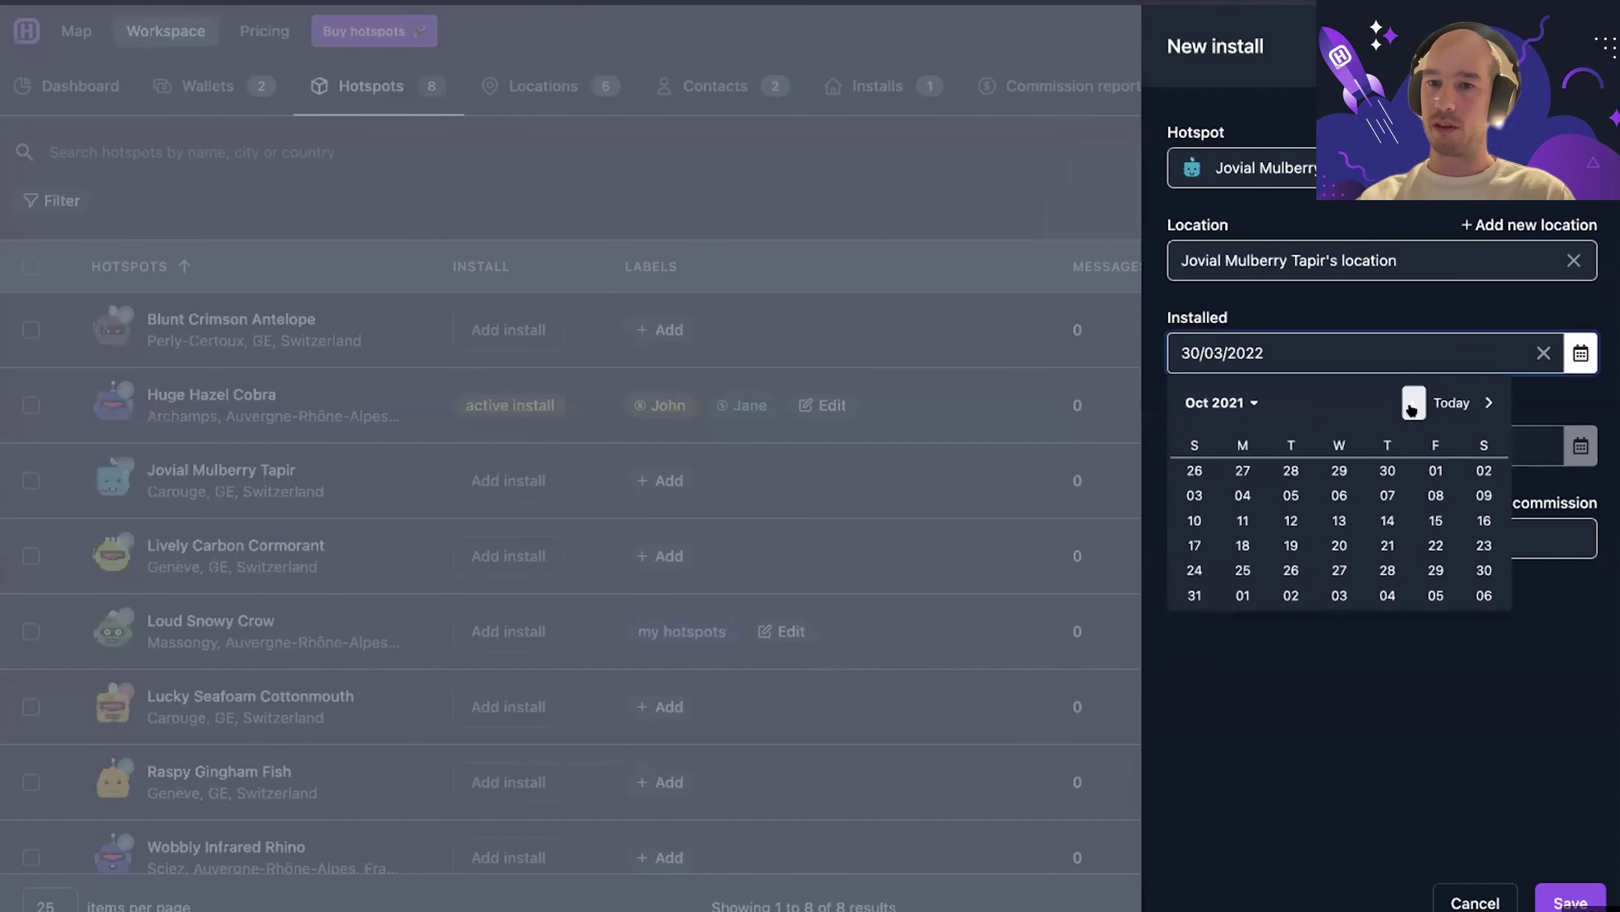
click(1386, 520)
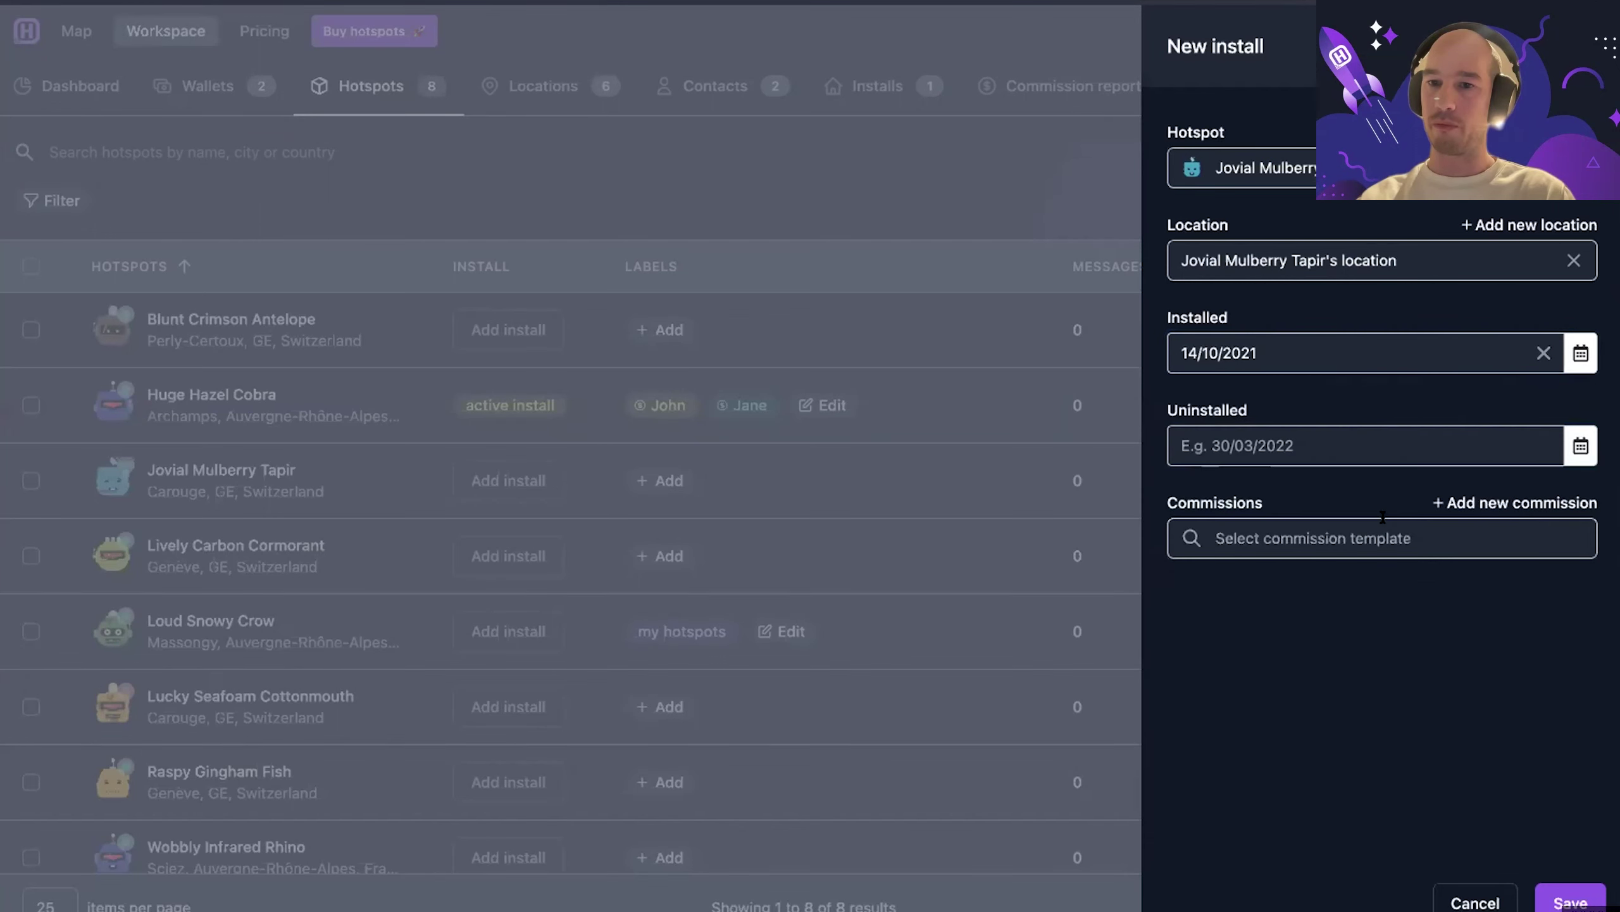
Make a custom commission a one-time fixed amount of 31 USD
click(1524, 503)
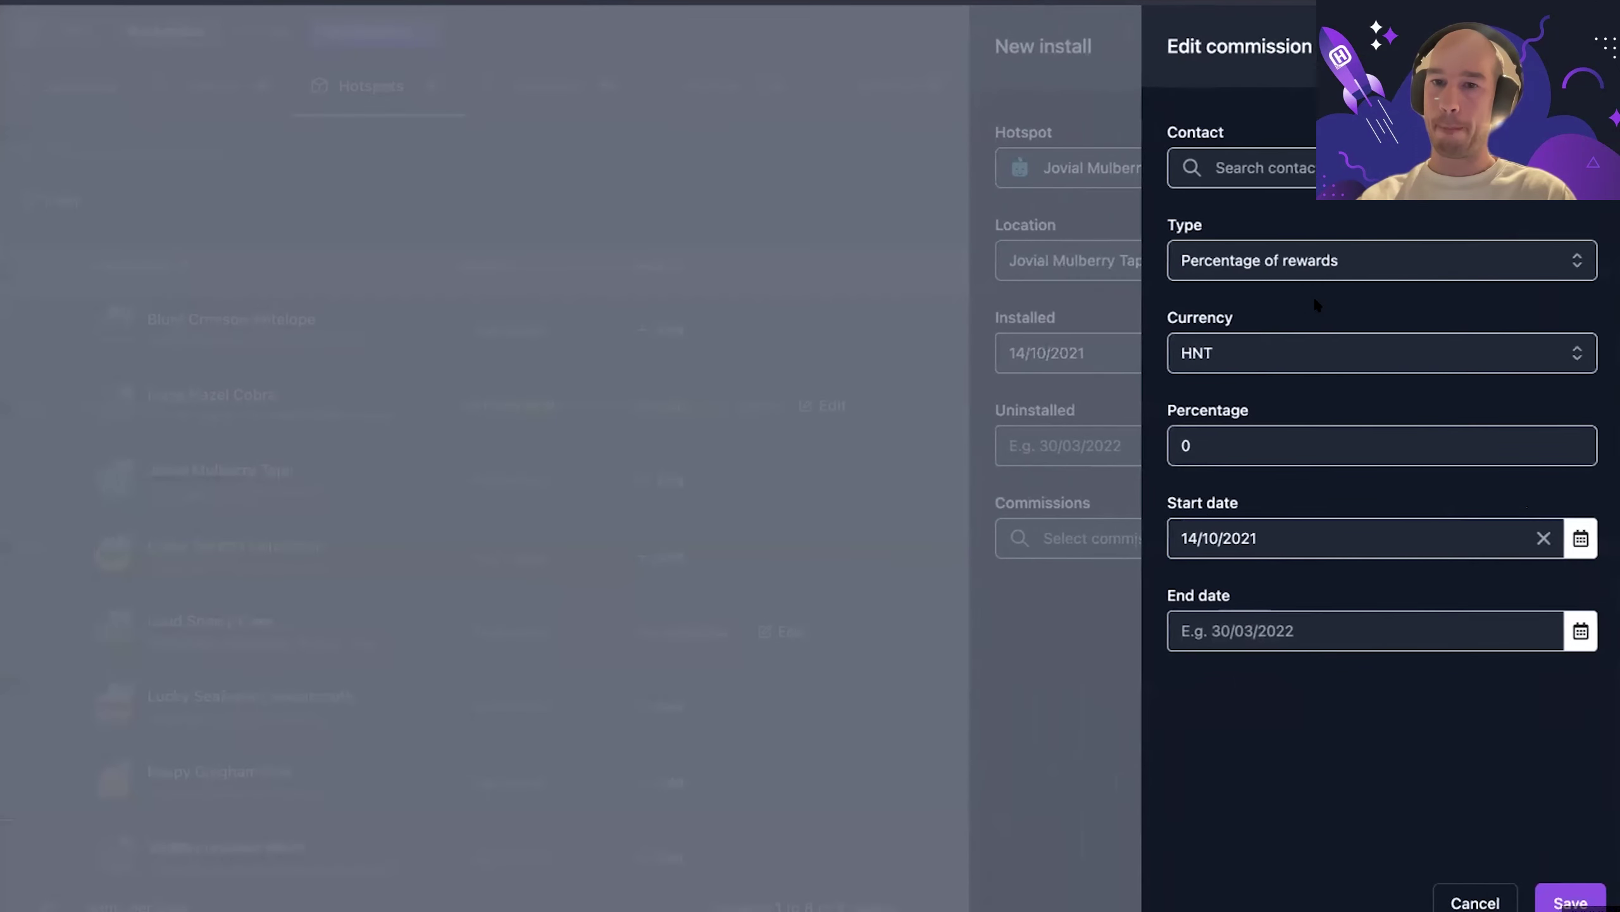
click(1353, 249)
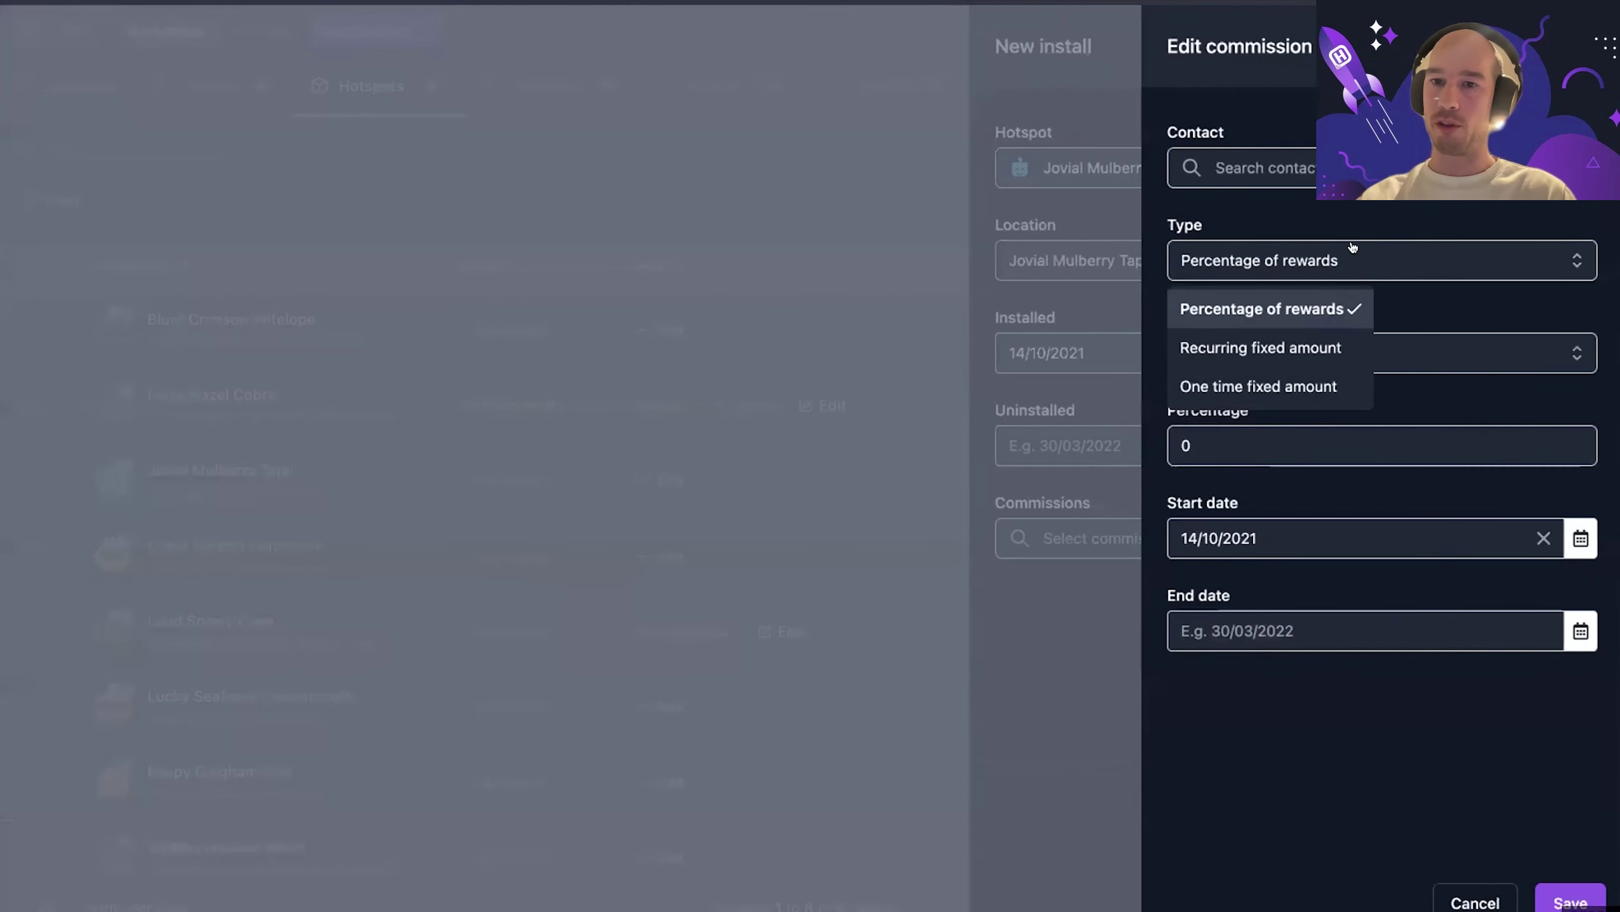
click(1251, 387)
click(1298, 349)
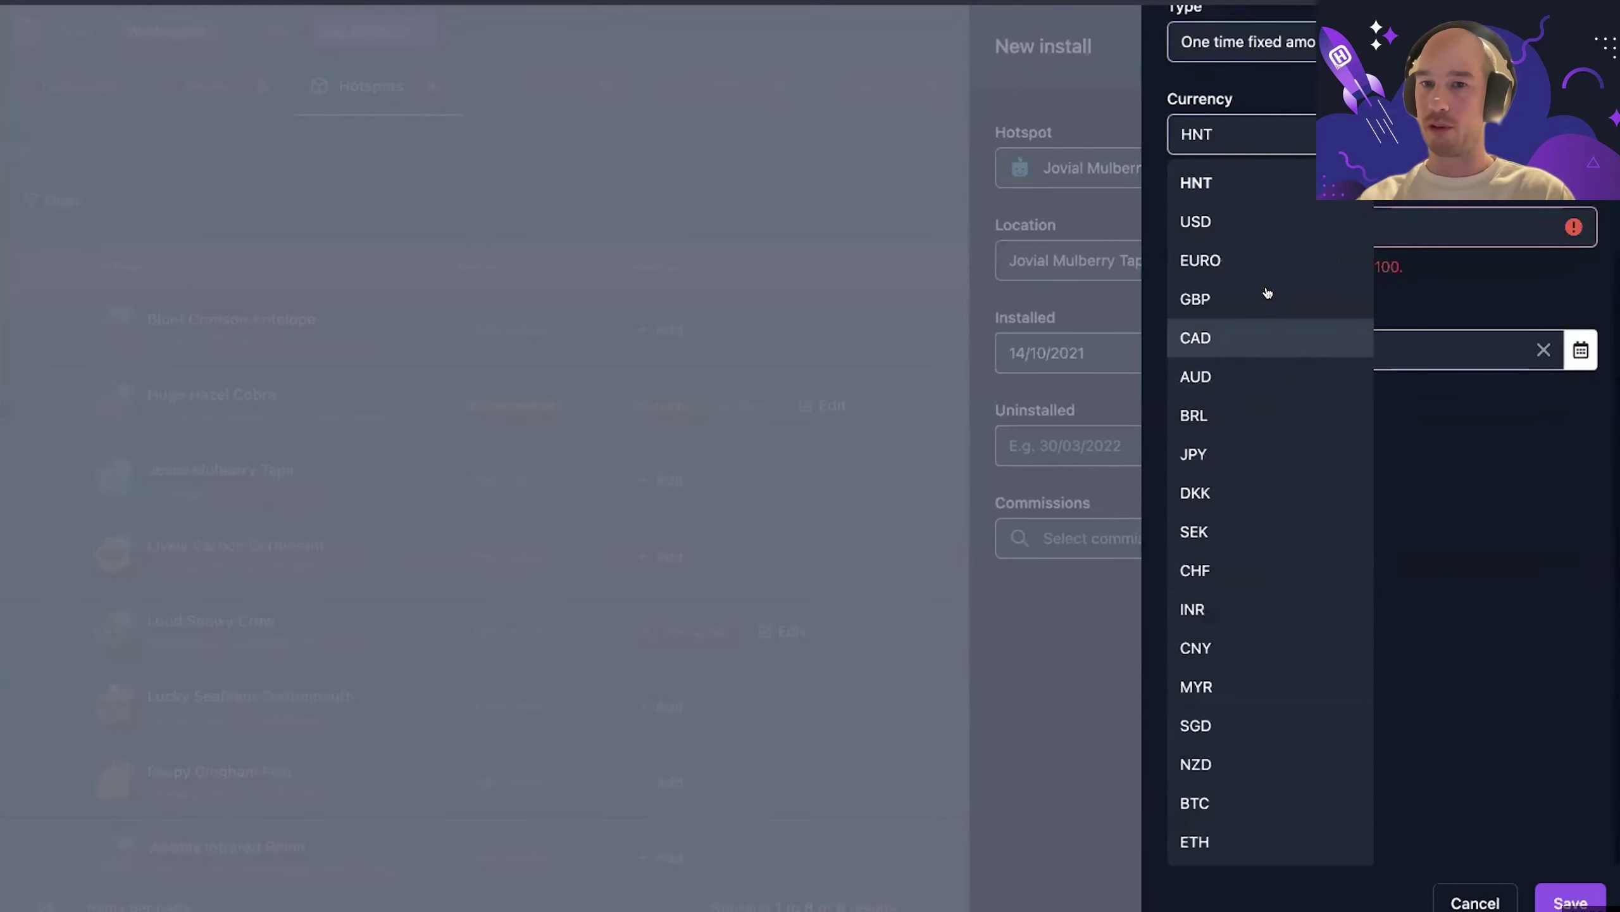
click(1241, 217)
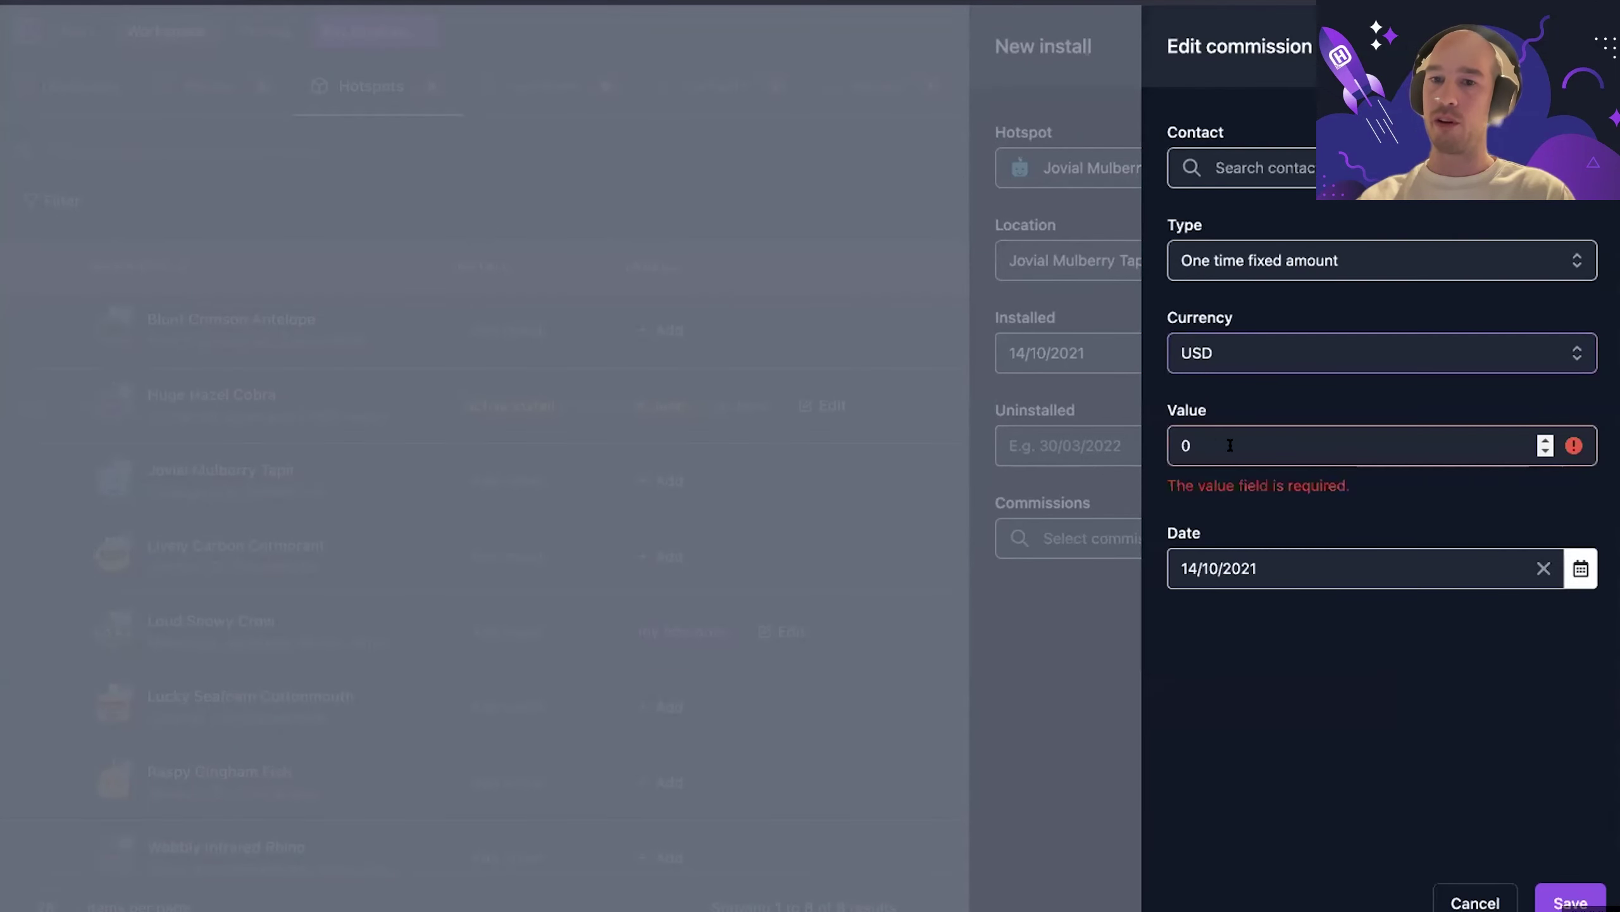
click(1230, 445)
text(14)
key(BackSpace)
key(BackSpace)
text(31)
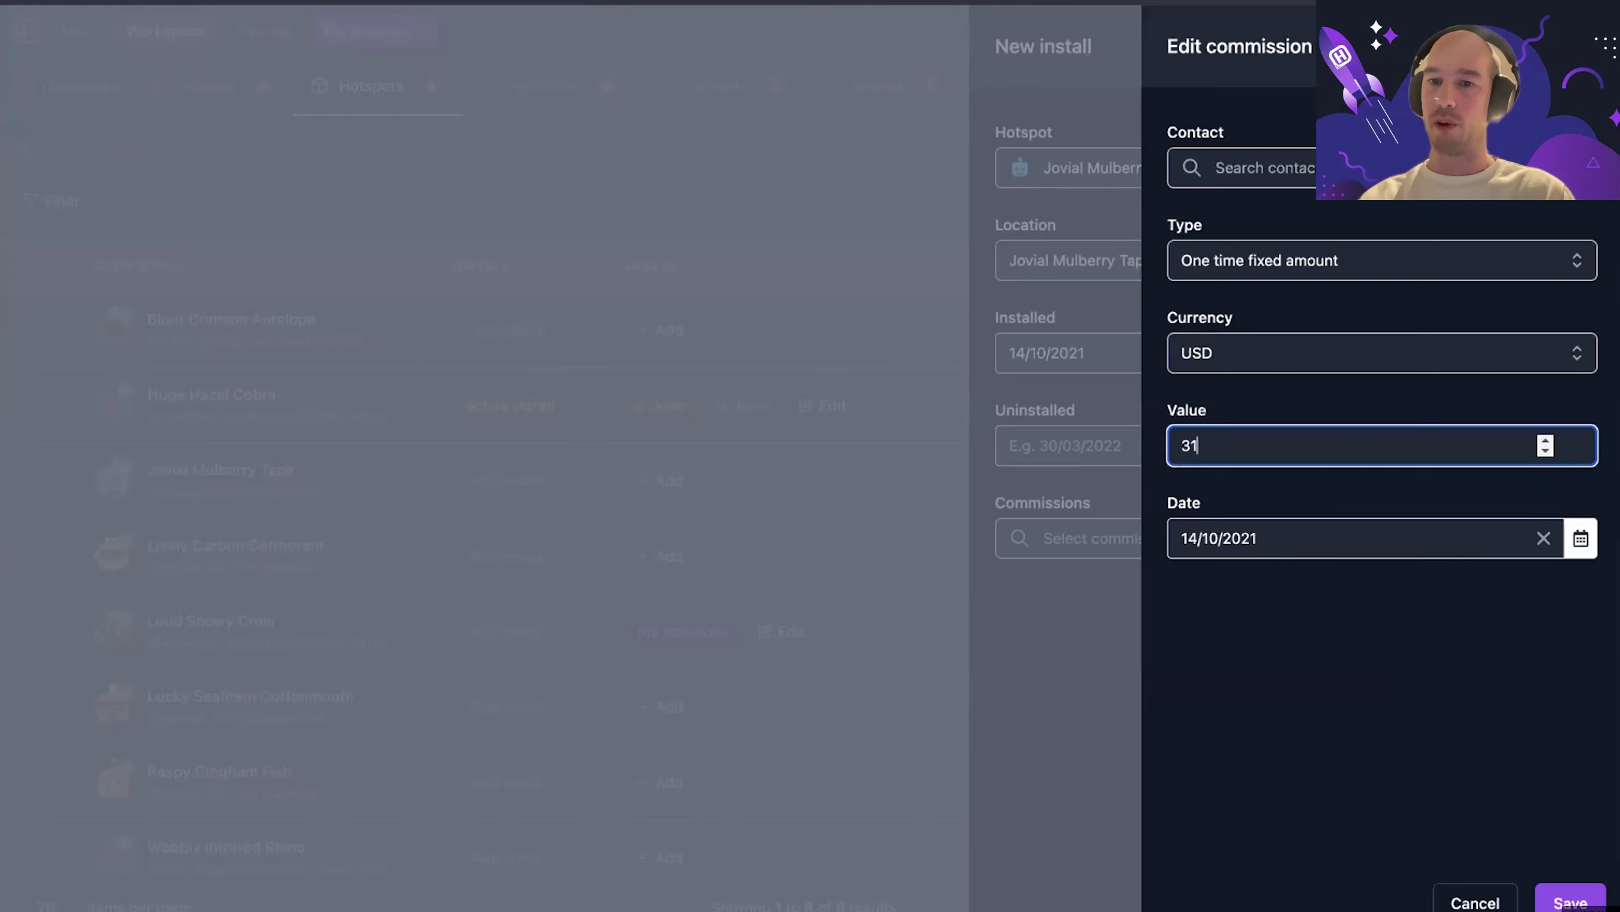
Set the commission date to 15 December 2021
click(1581, 538)
click(1412, 584)
click(1412, 584)
click(1407, 571)
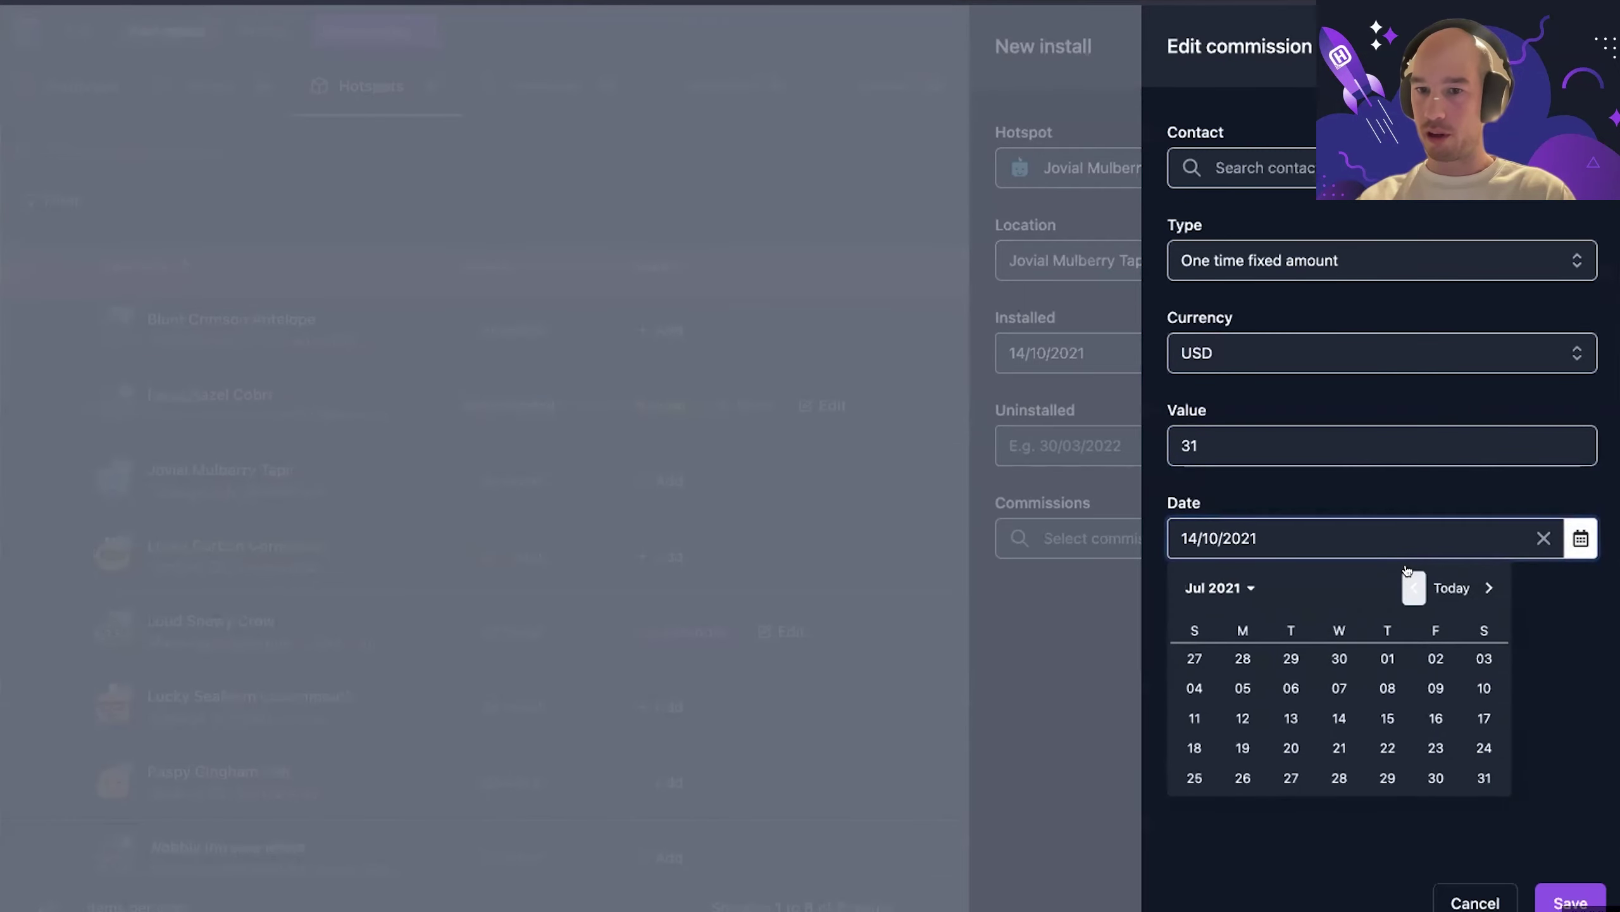
click(1407, 570)
click(1480, 583)
click(1480, 582)
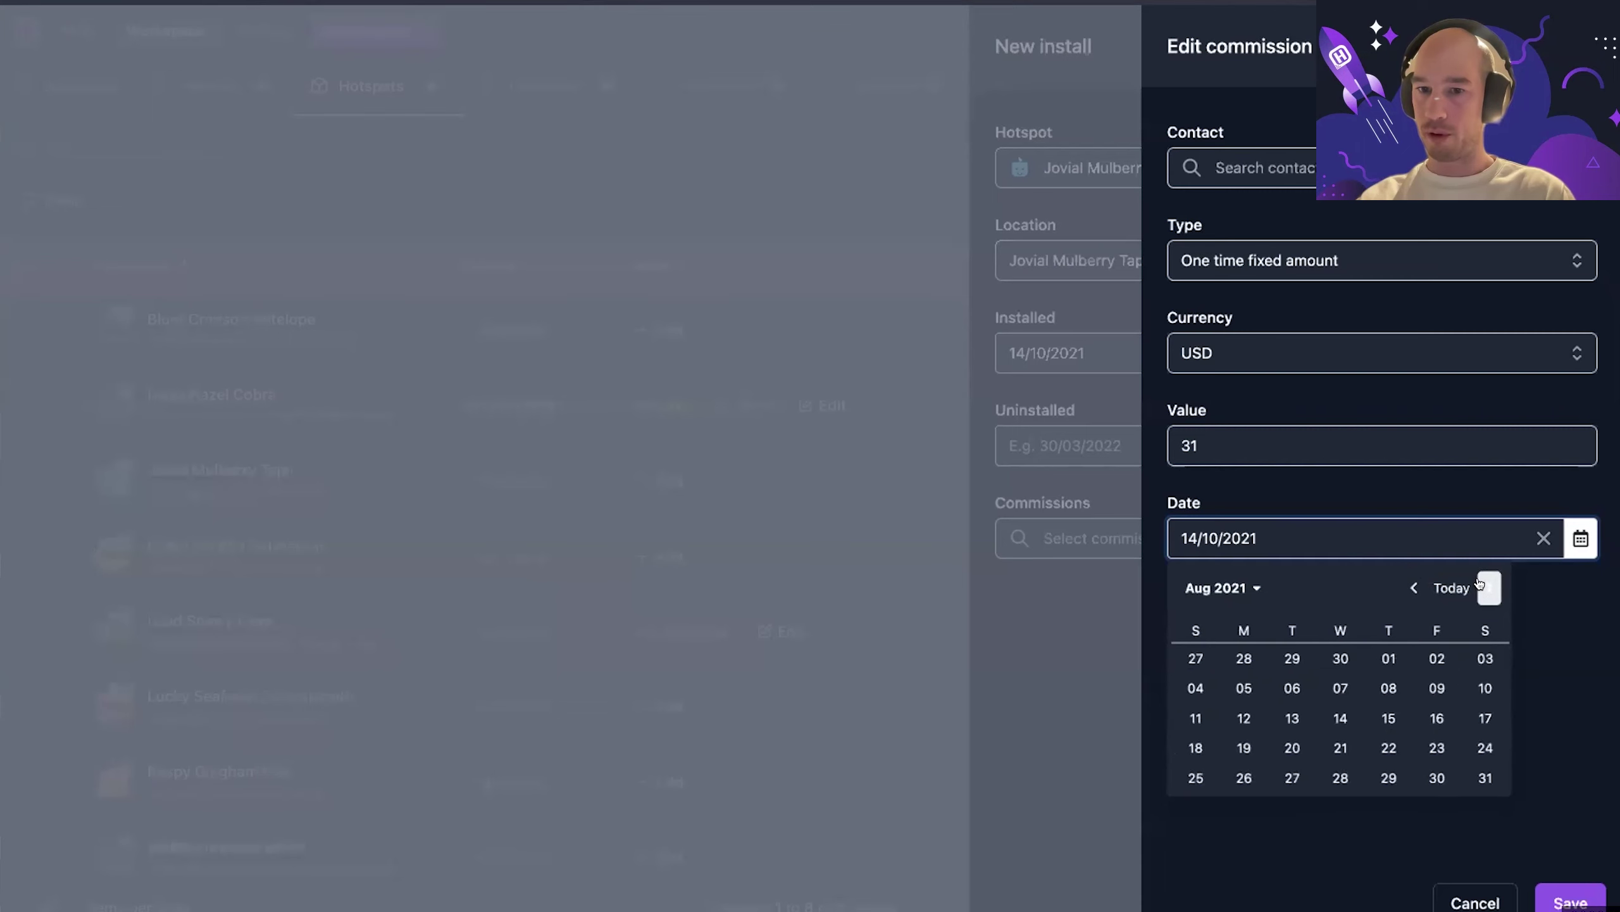
click(1480, 582)
click(1480, 582)
click(1480, 582)
click(1488, 587)
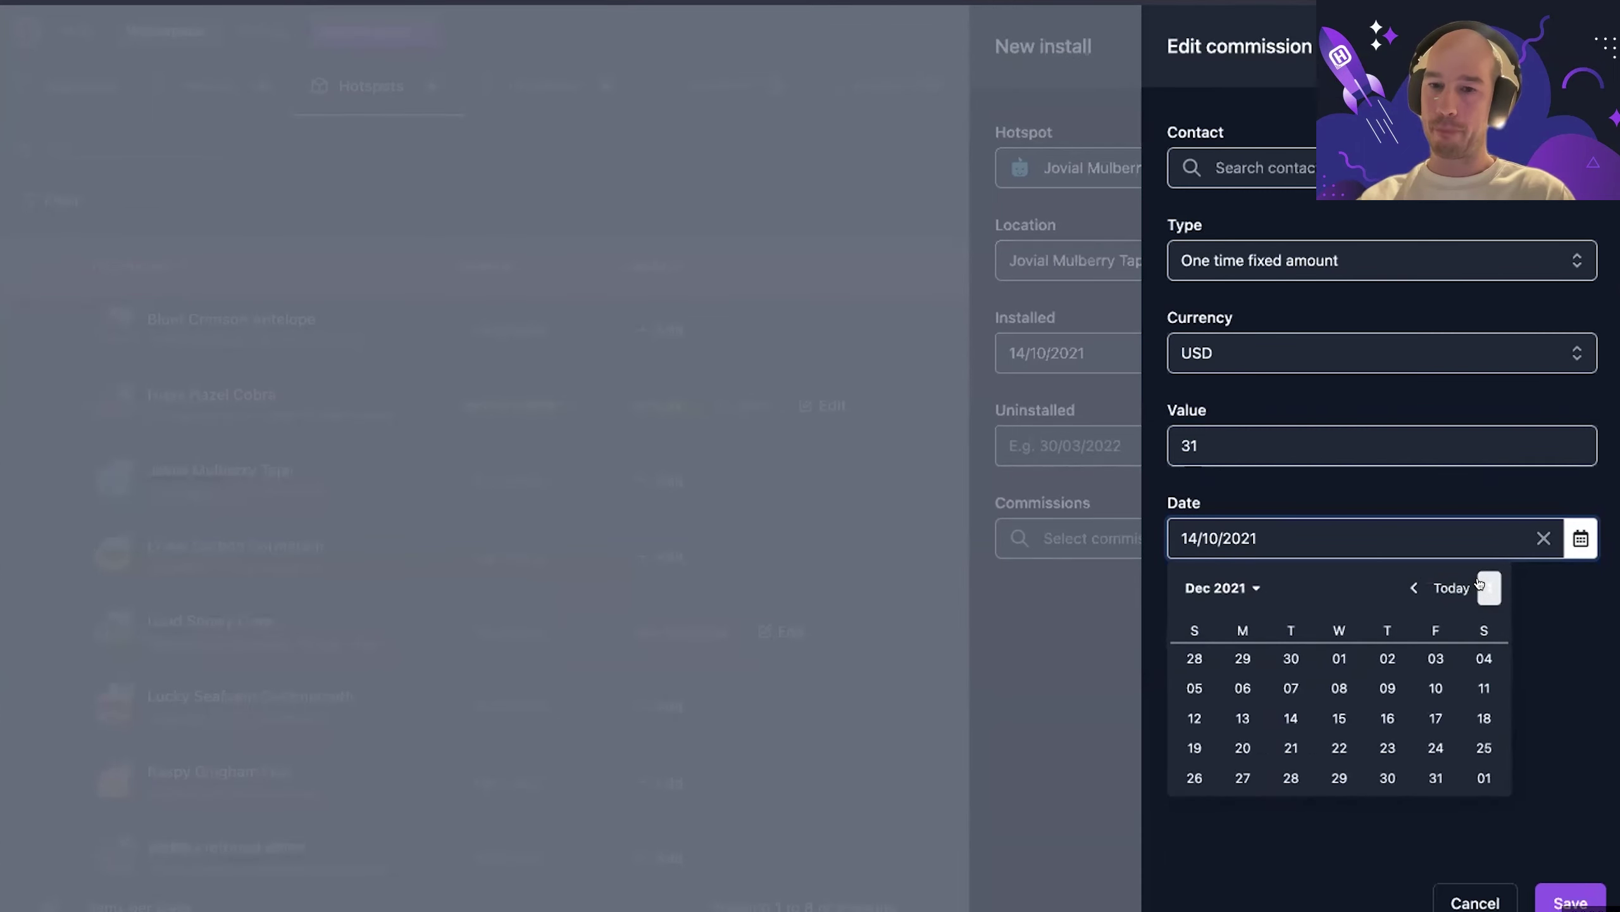
click(1340, 716)
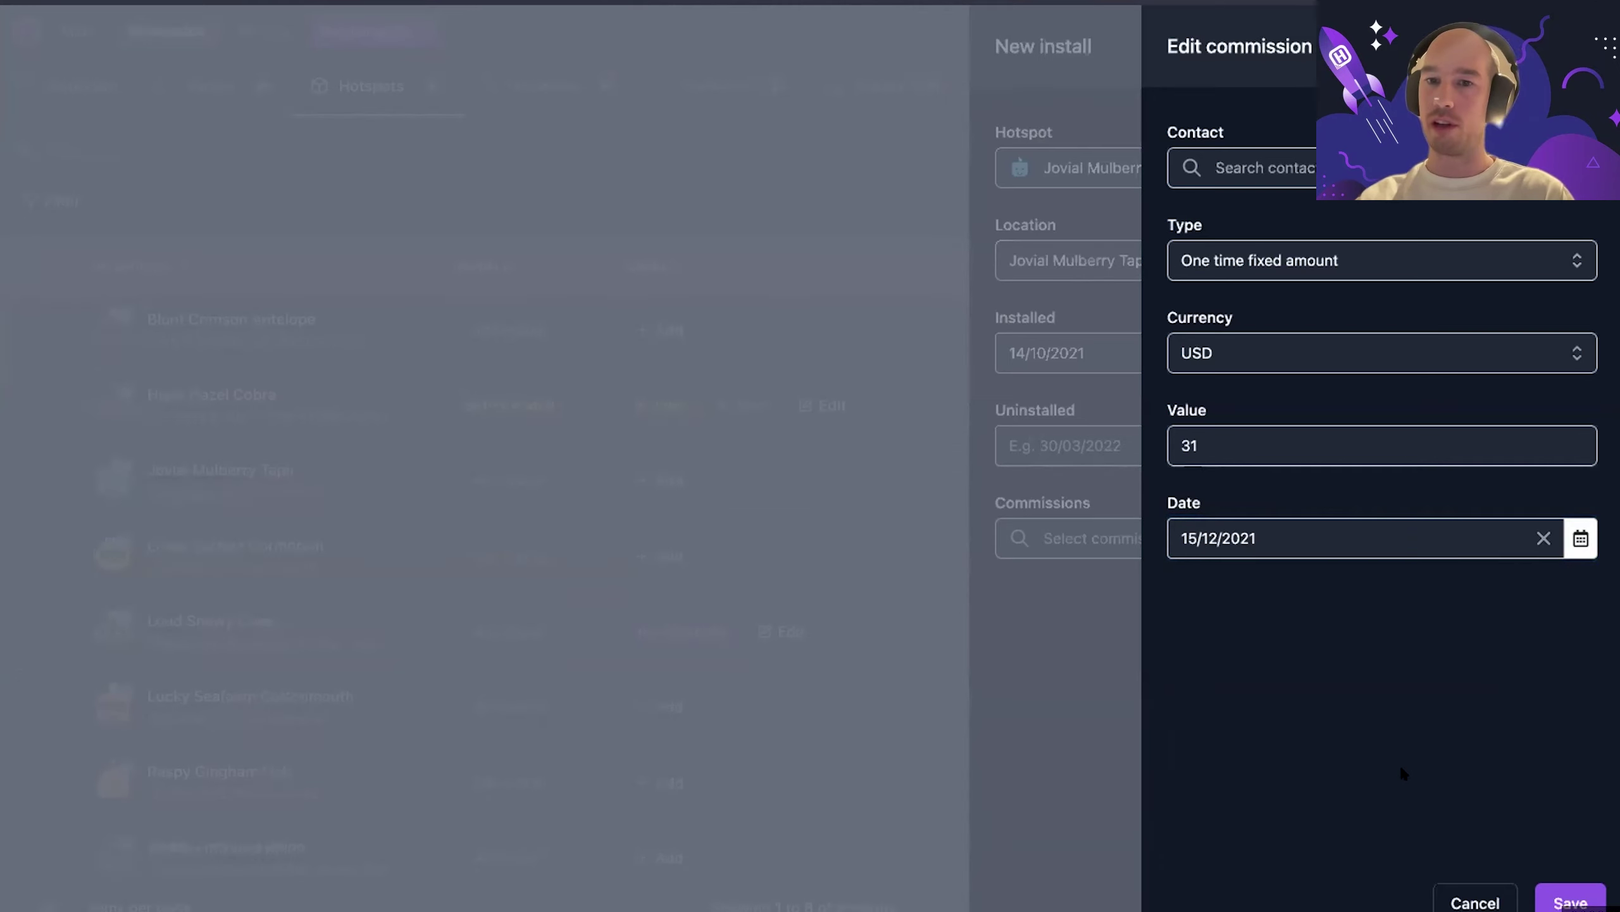
Assign the commission to the first listed contact and save it onto the install
click(1557, 905)
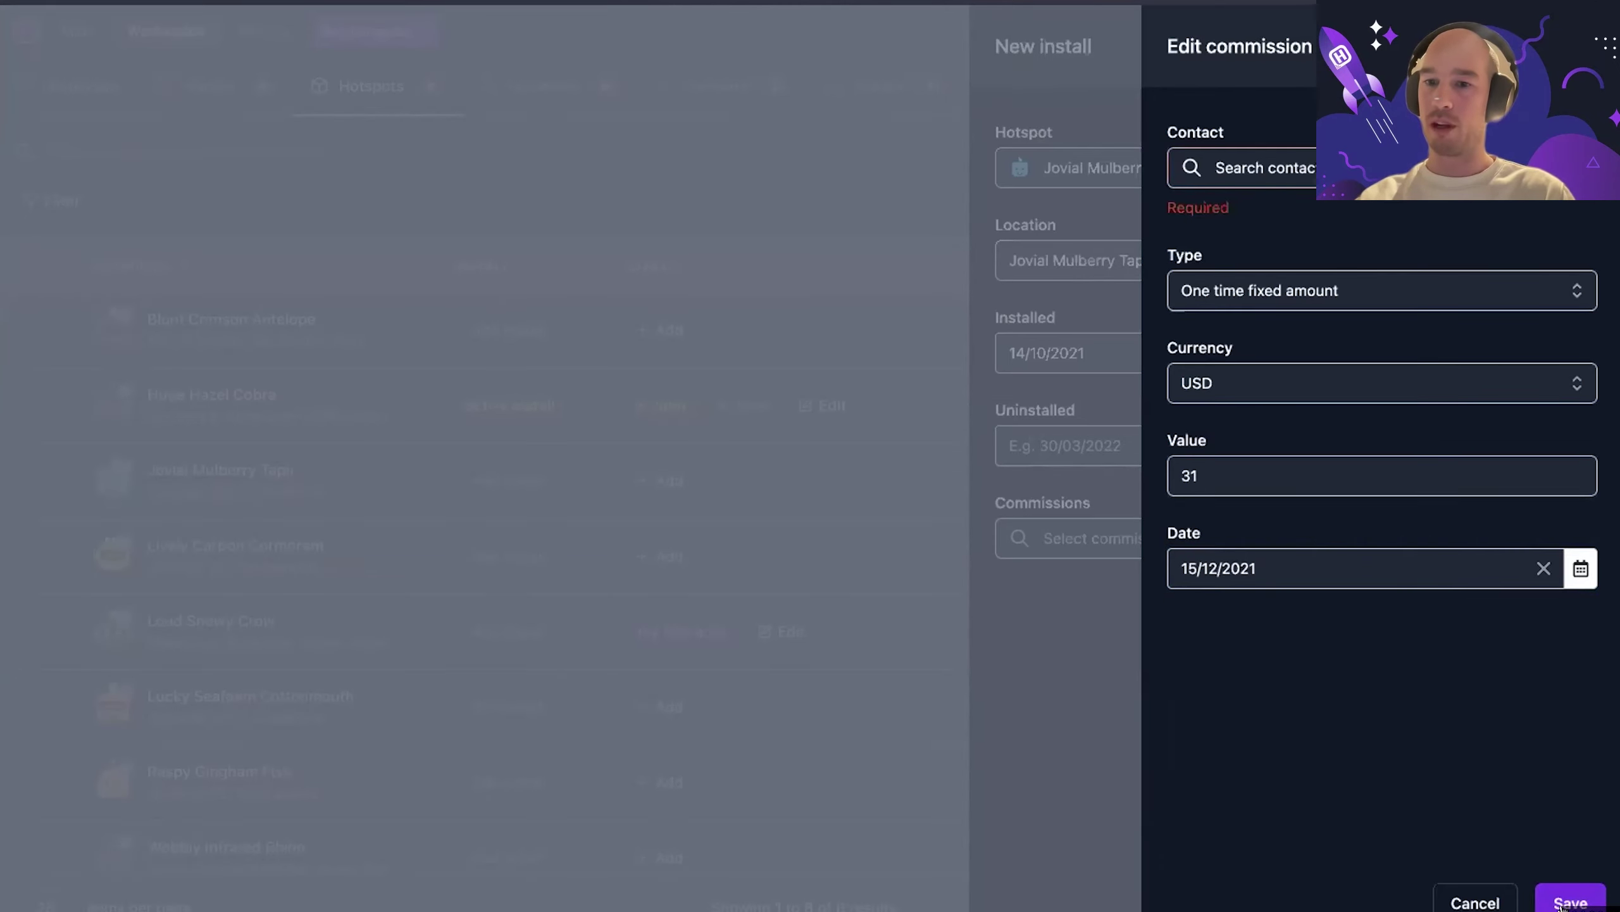
click(1295, 169)
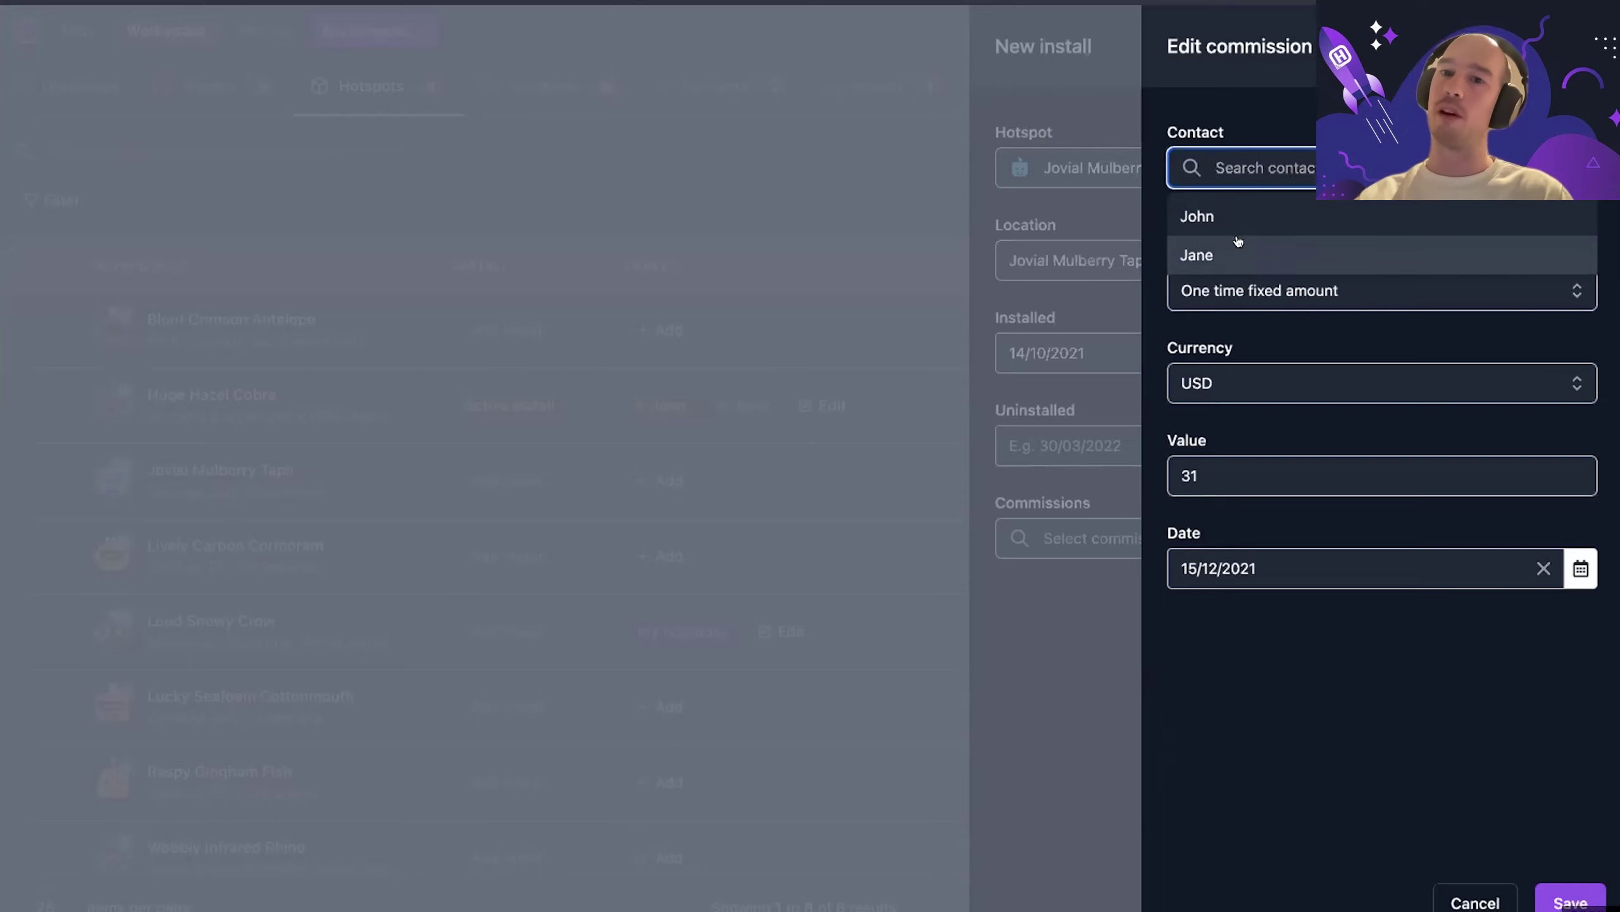
click(1261, 212)
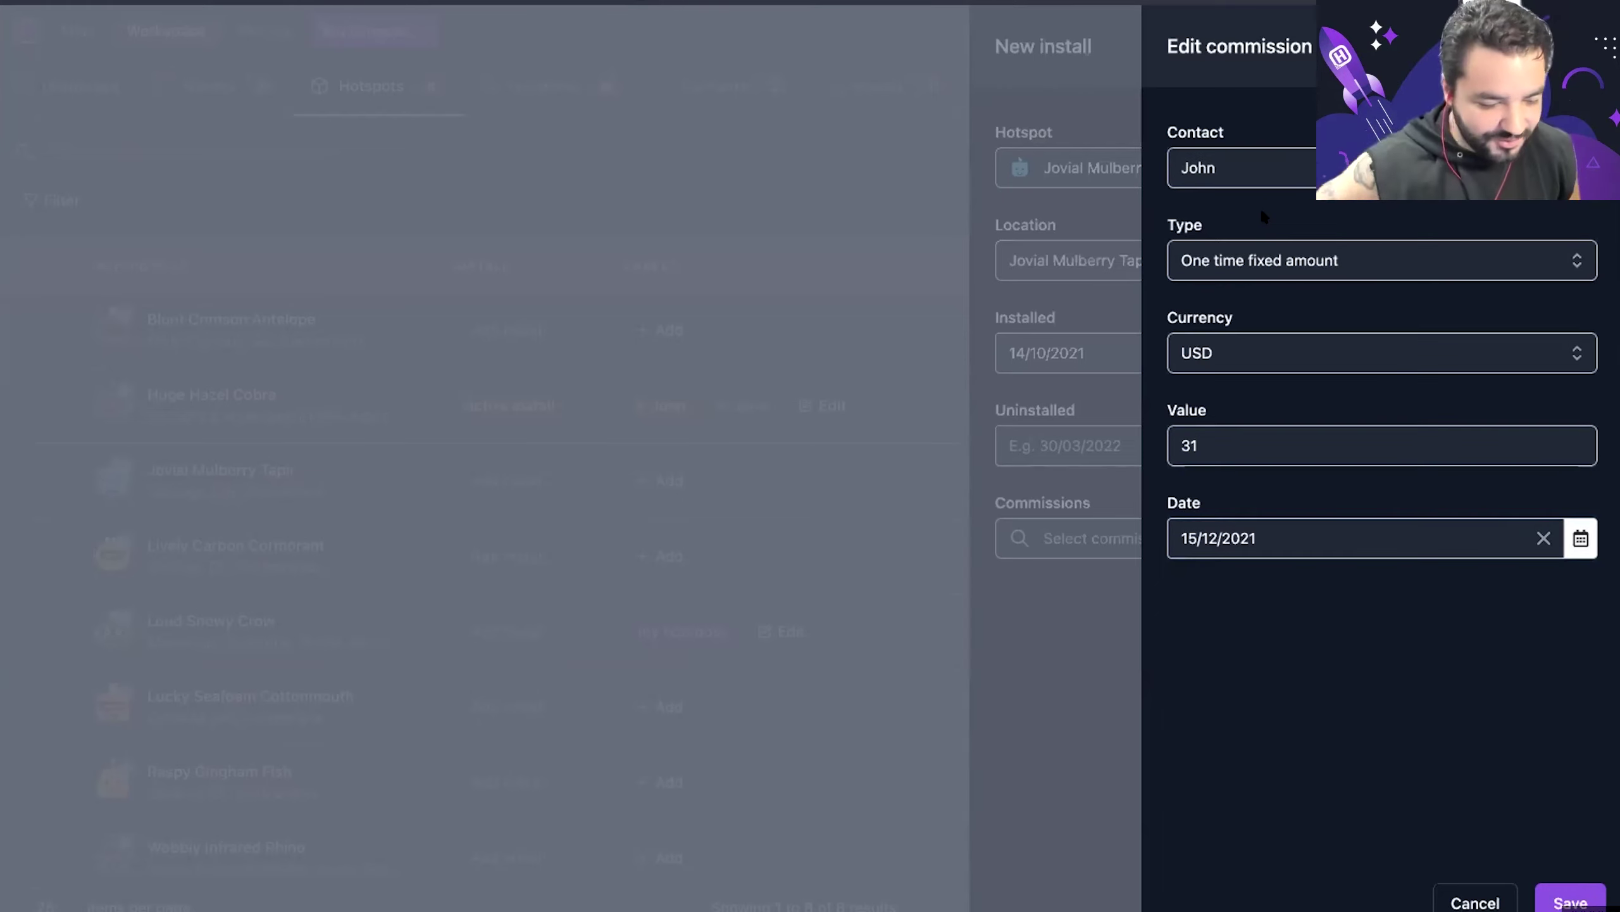
click(1571, 901)
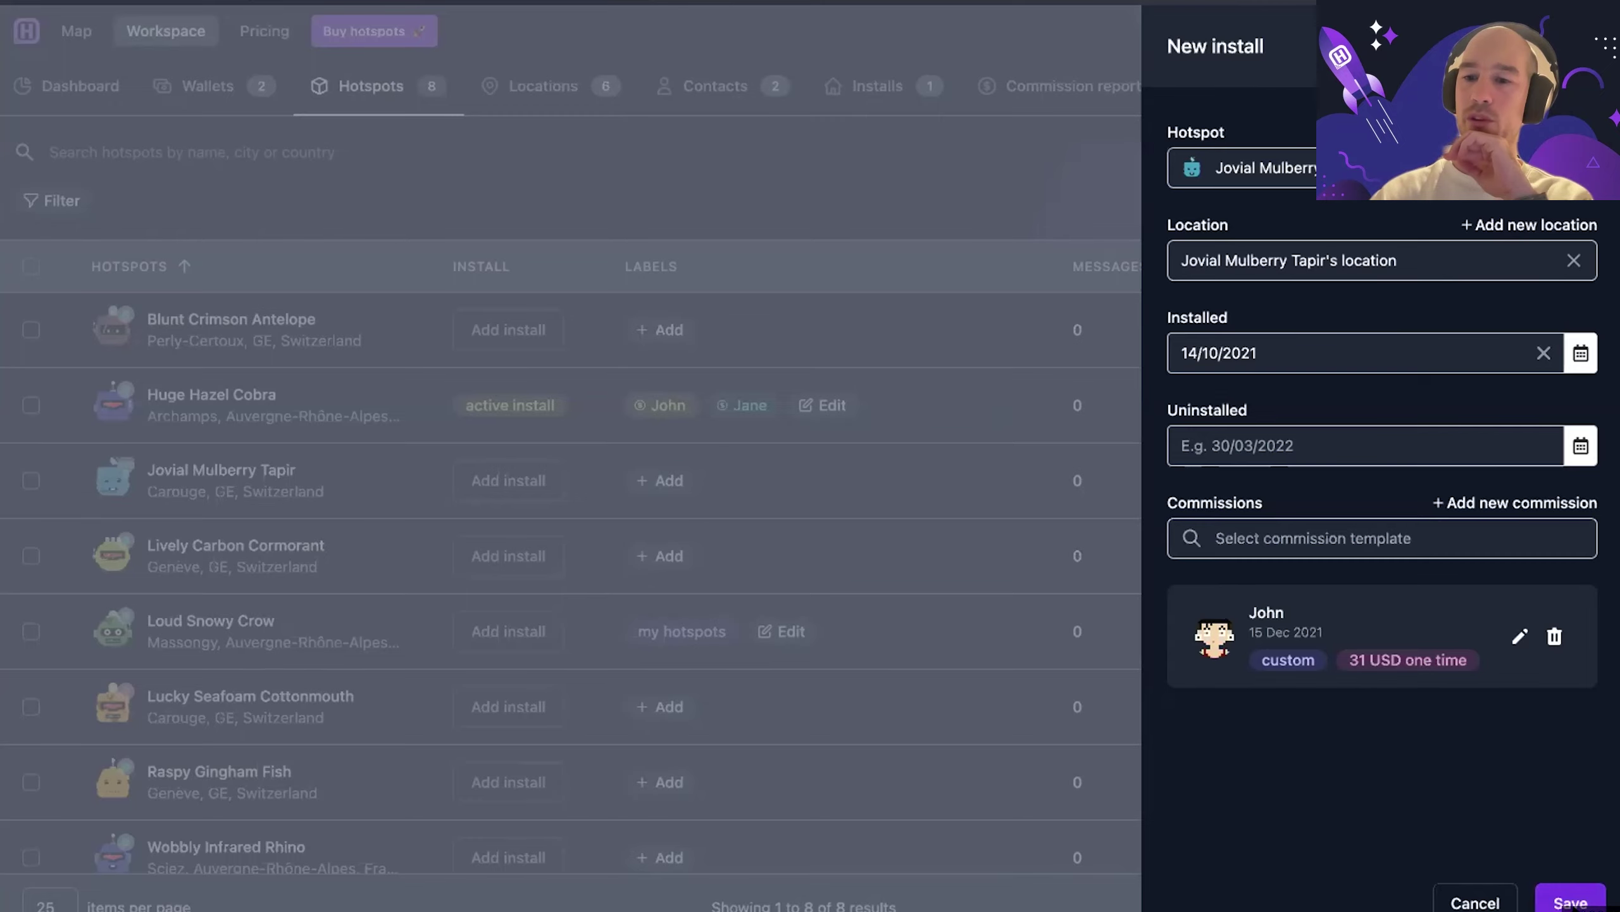
Save the Jovial Mulberry Tapir install, accepting the commission's differing start date
click(1570, 902)
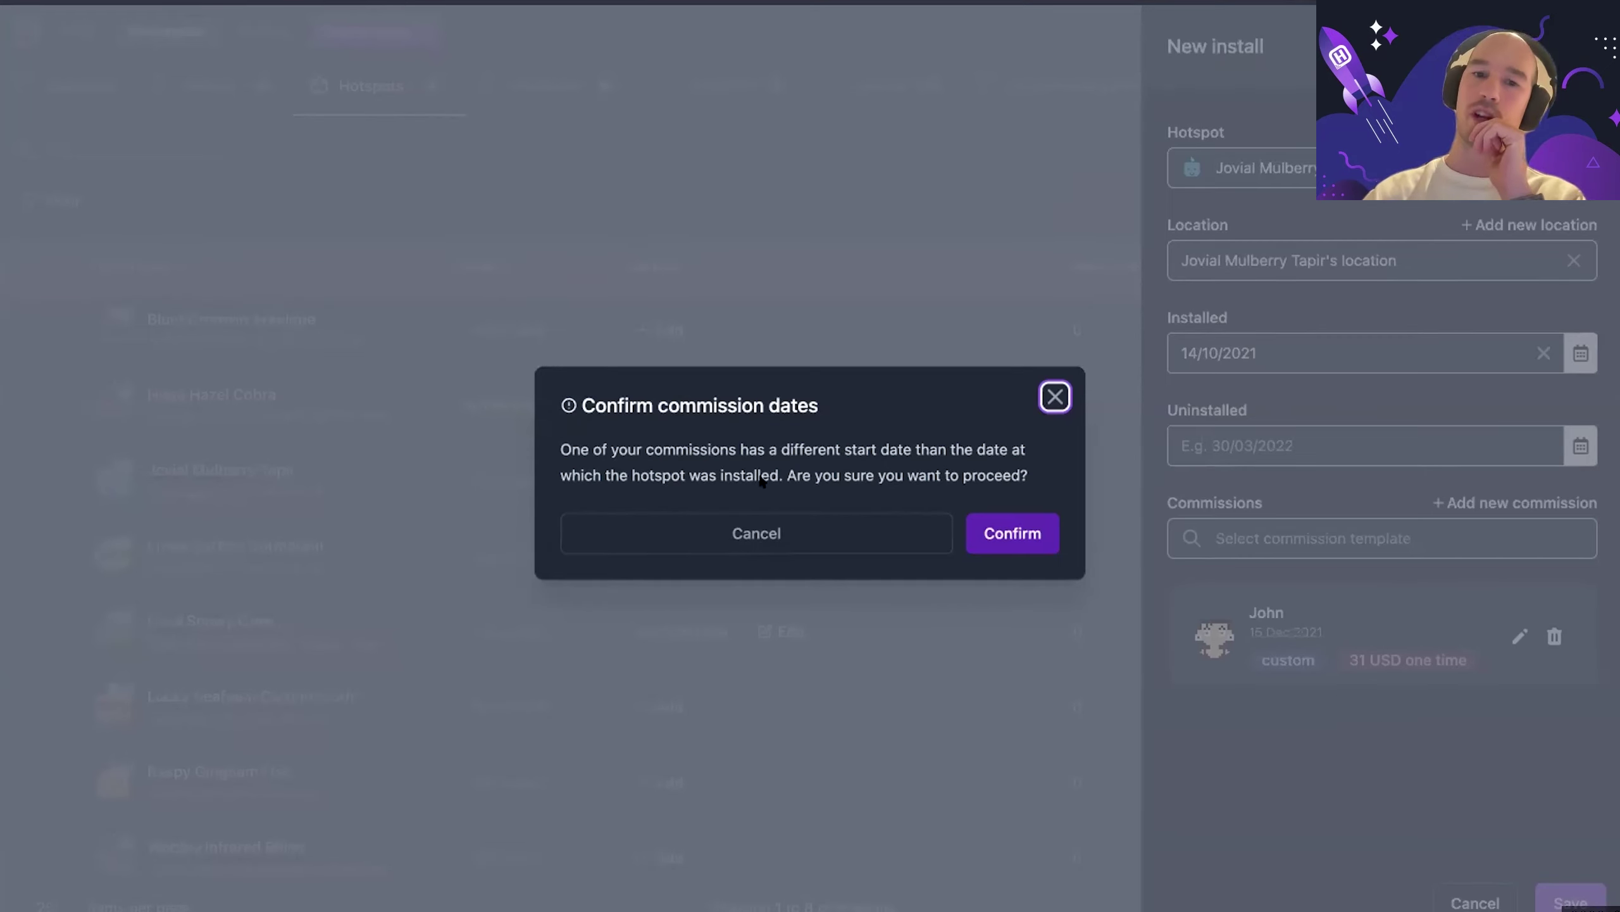
click(1018, 533)
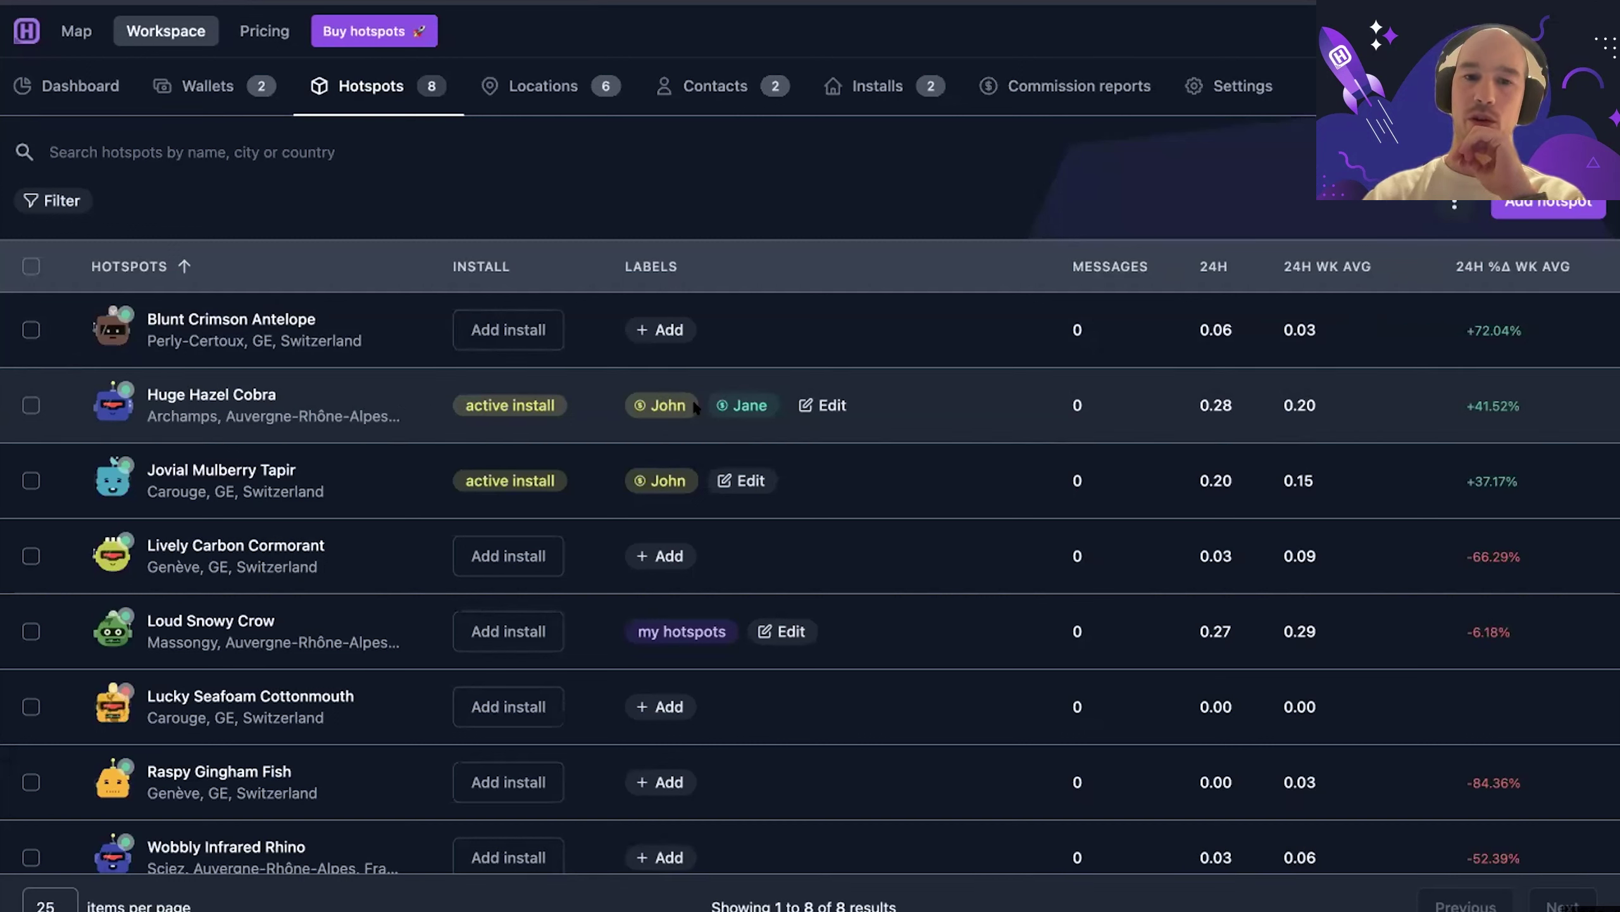
click(663, 403)
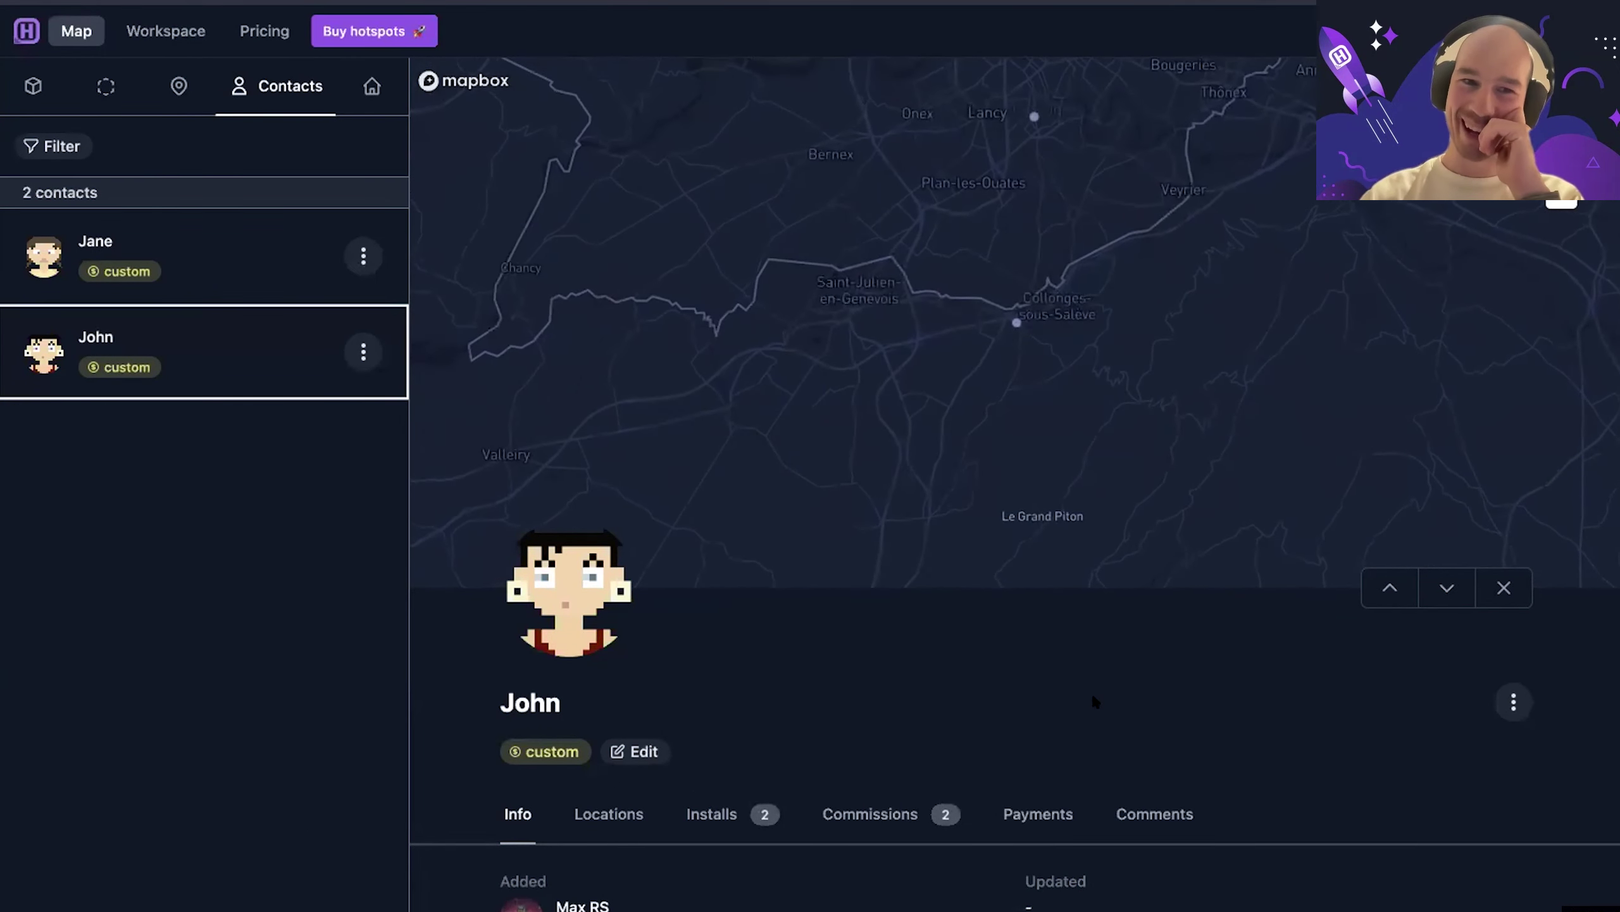
Browse the contact profile's Installs, Commissions and Payments tabs
scroll(1152, 679, down, 3)
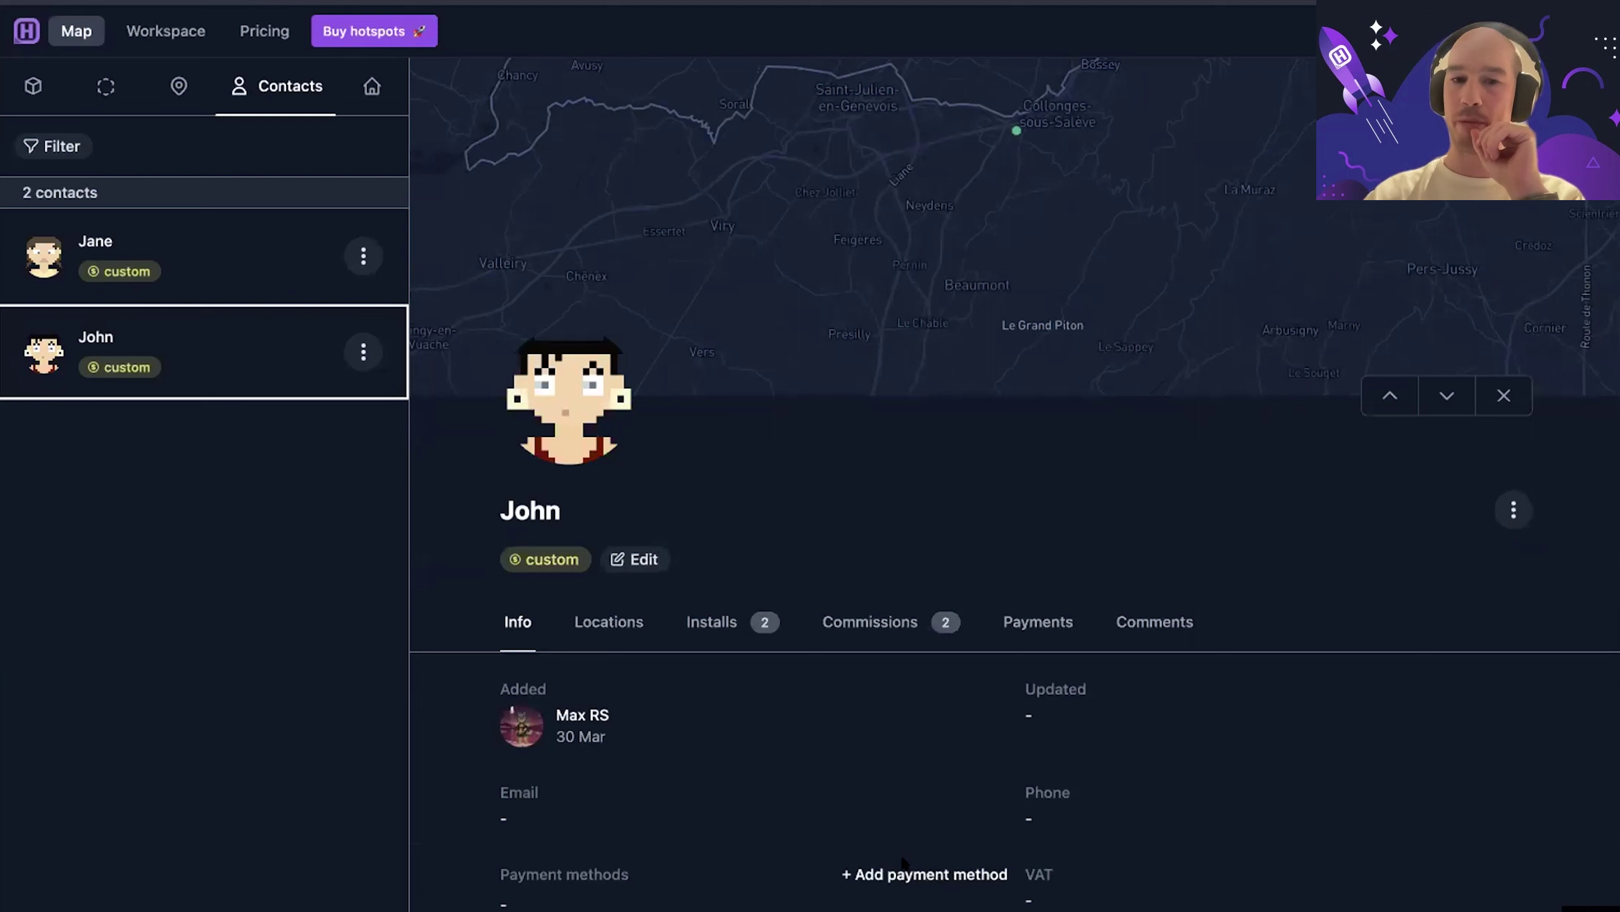
click(712, 622)
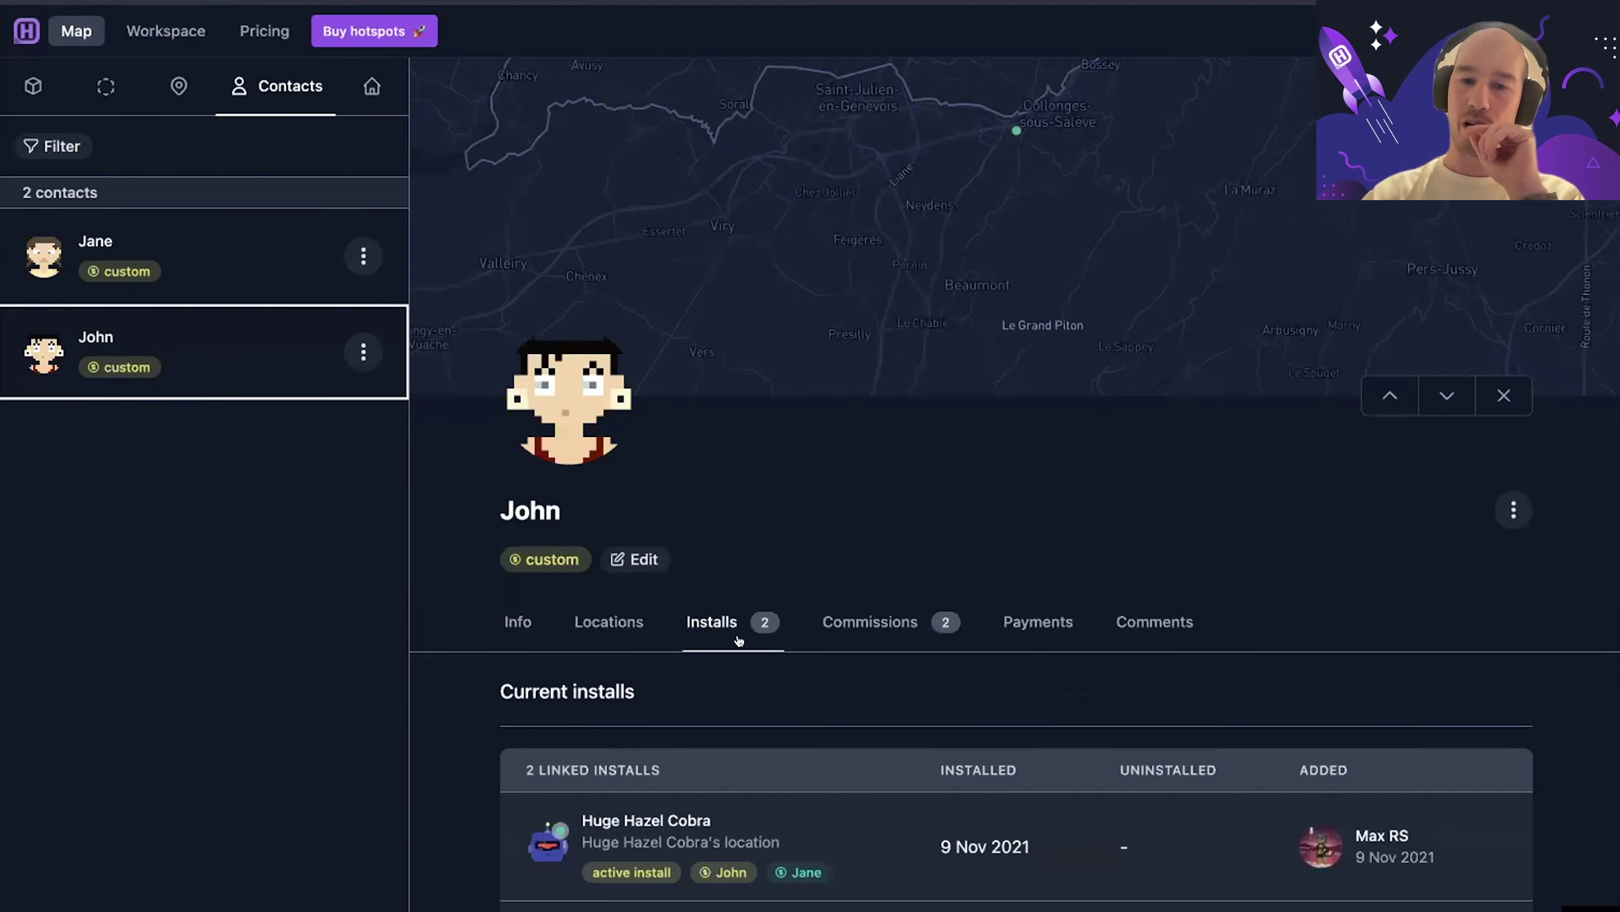
scroll(638, 510, down, 5)
drag(514, 336, 678, 345)
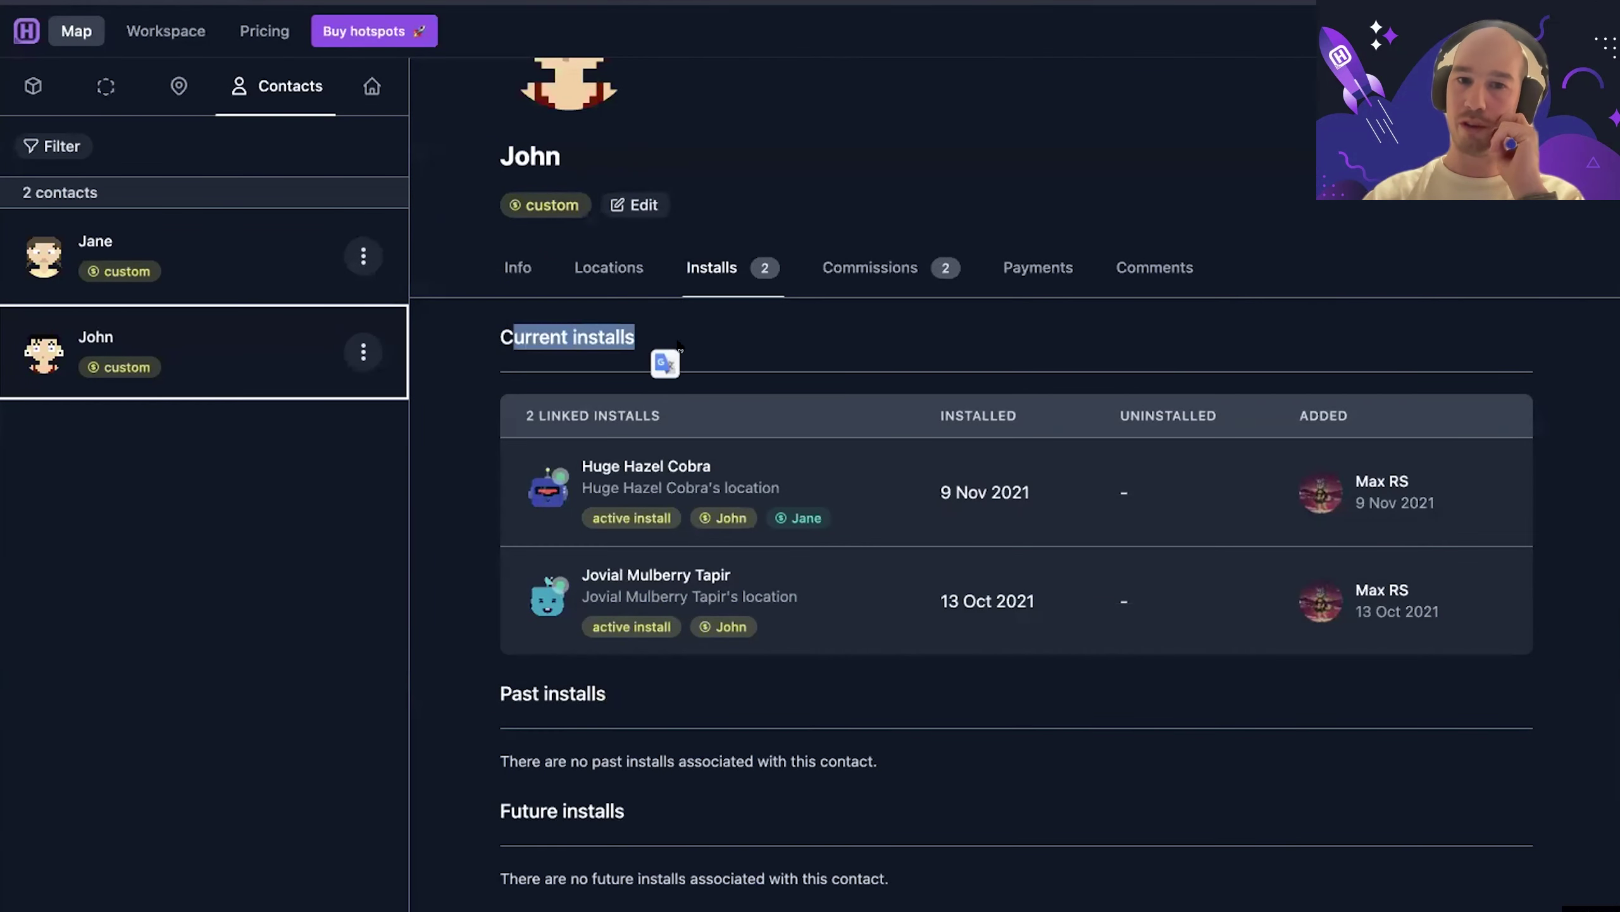
click(757, 346)
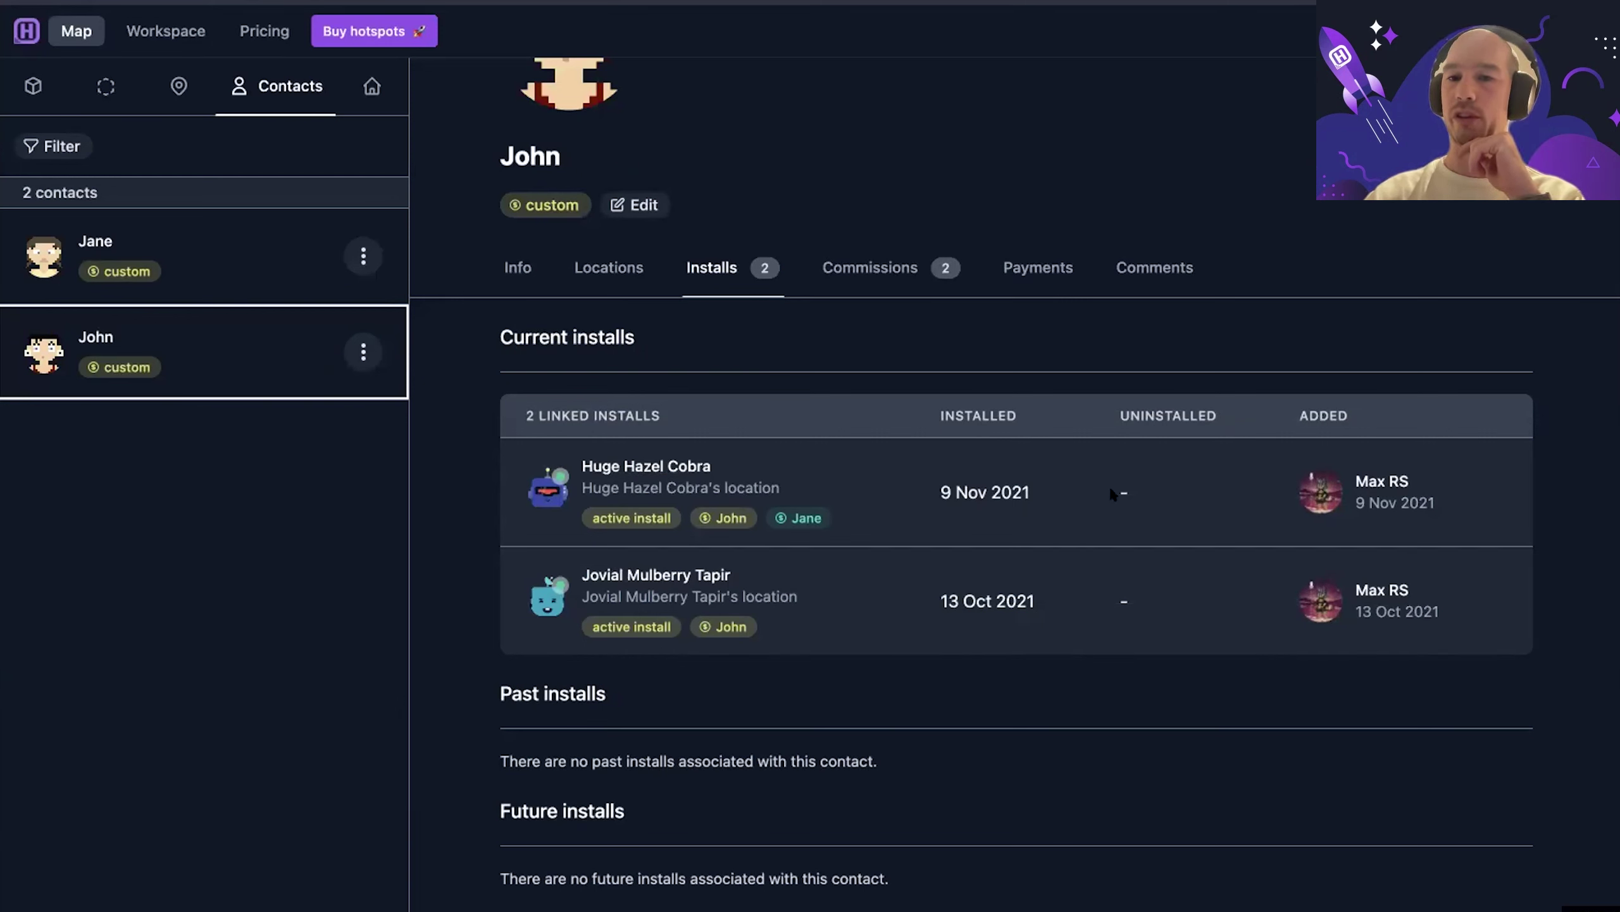
click(872, 267)
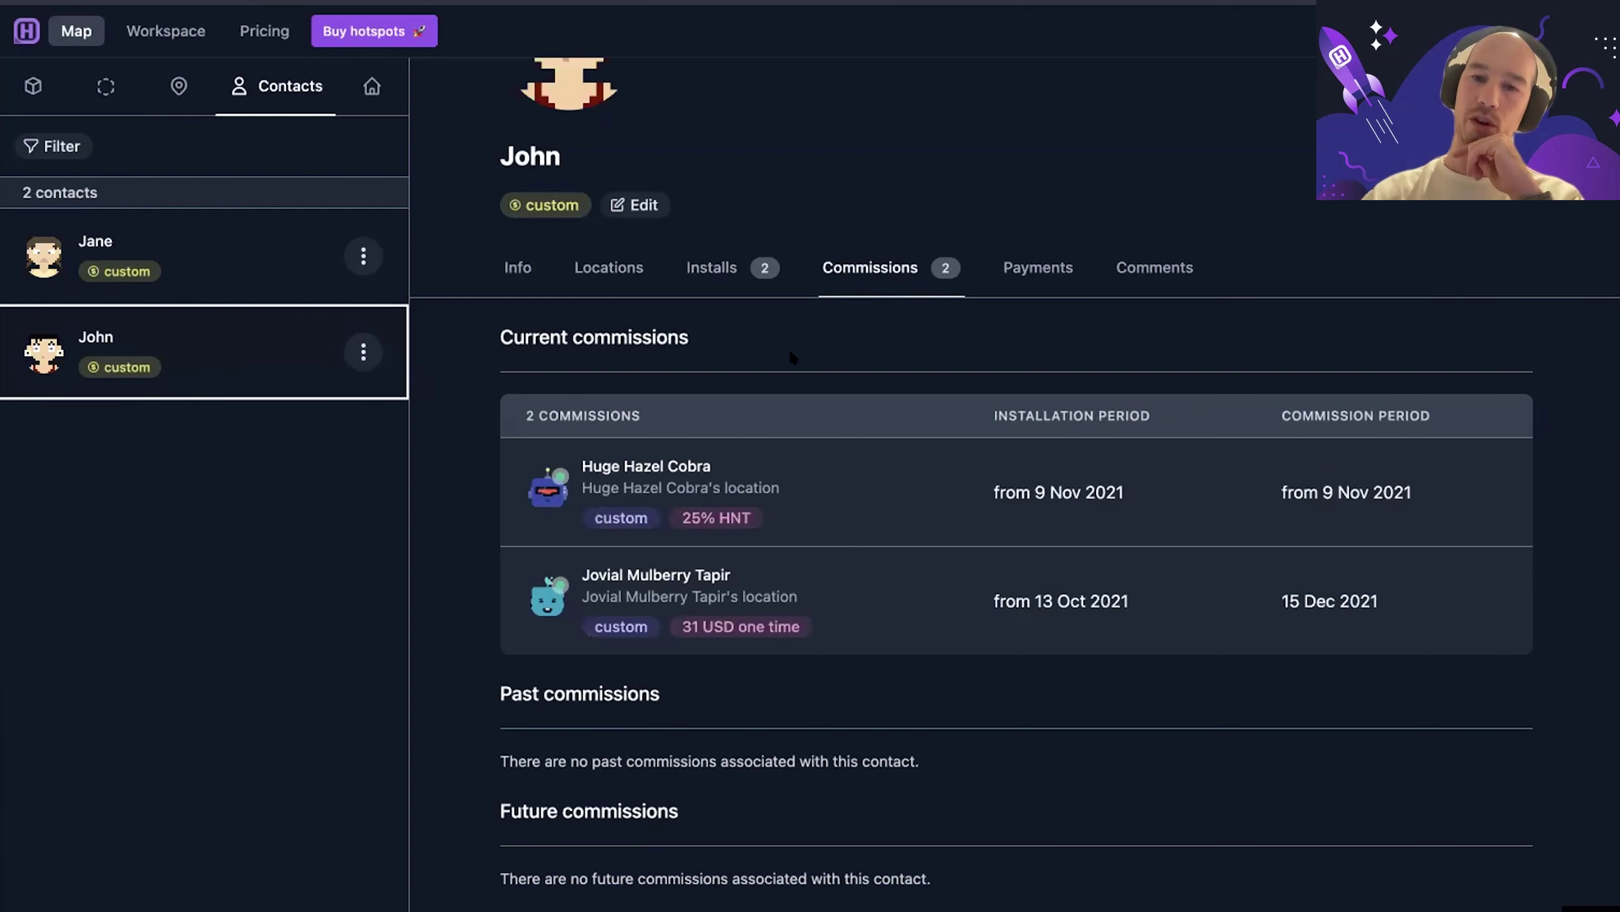
click(1024, 281)
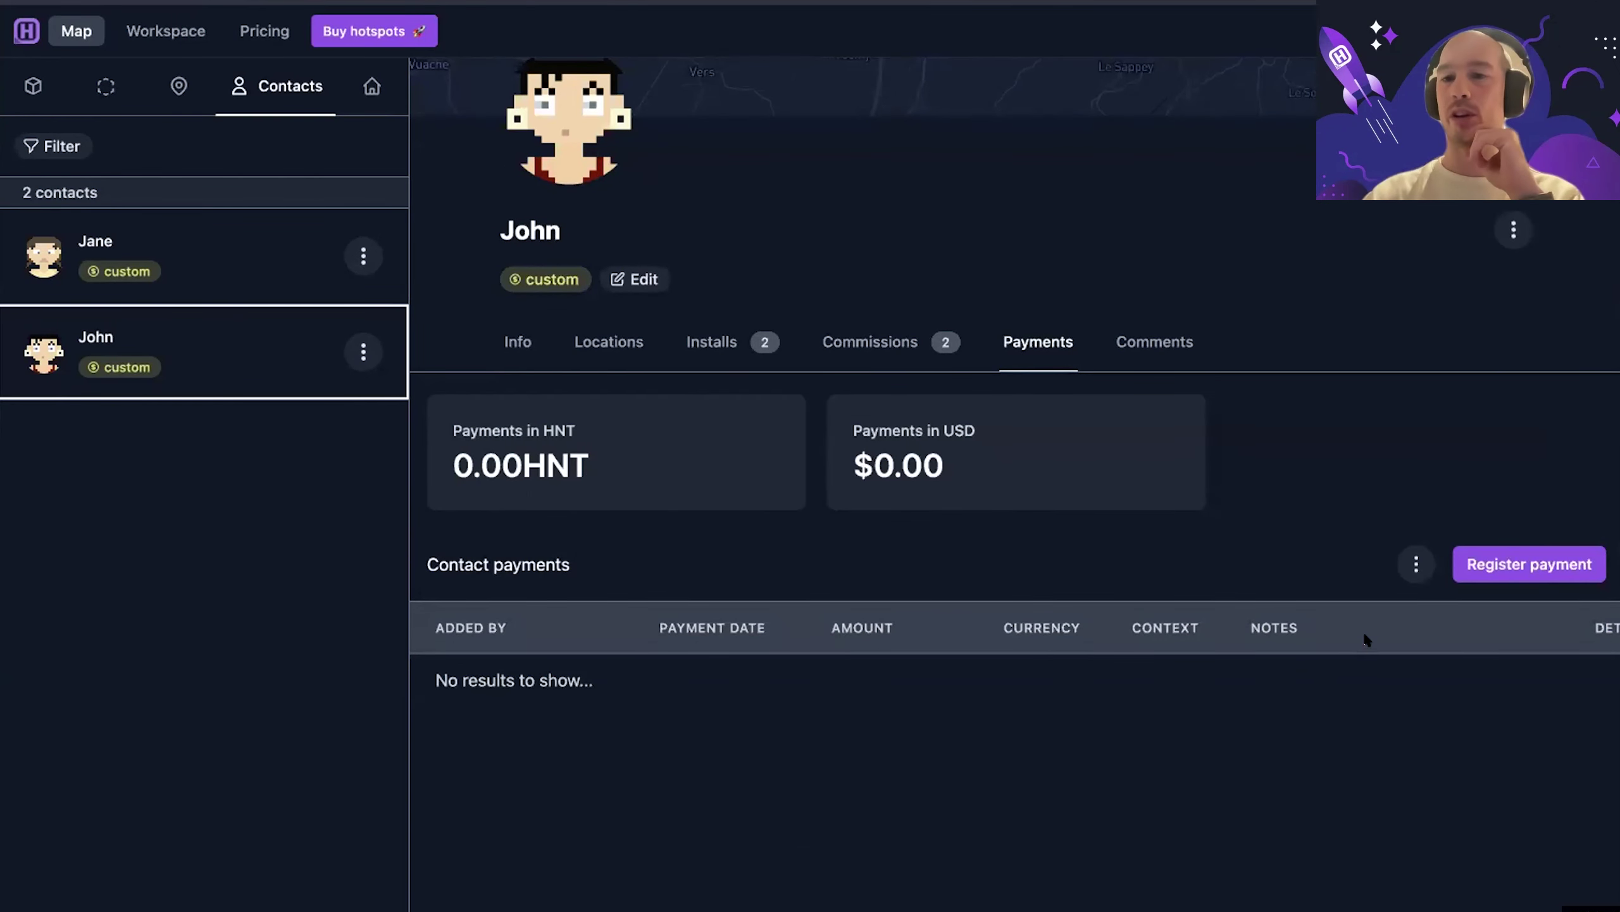
Open and dismiss the payment registration form, then view the contact's internal comments
click(1501, 564)
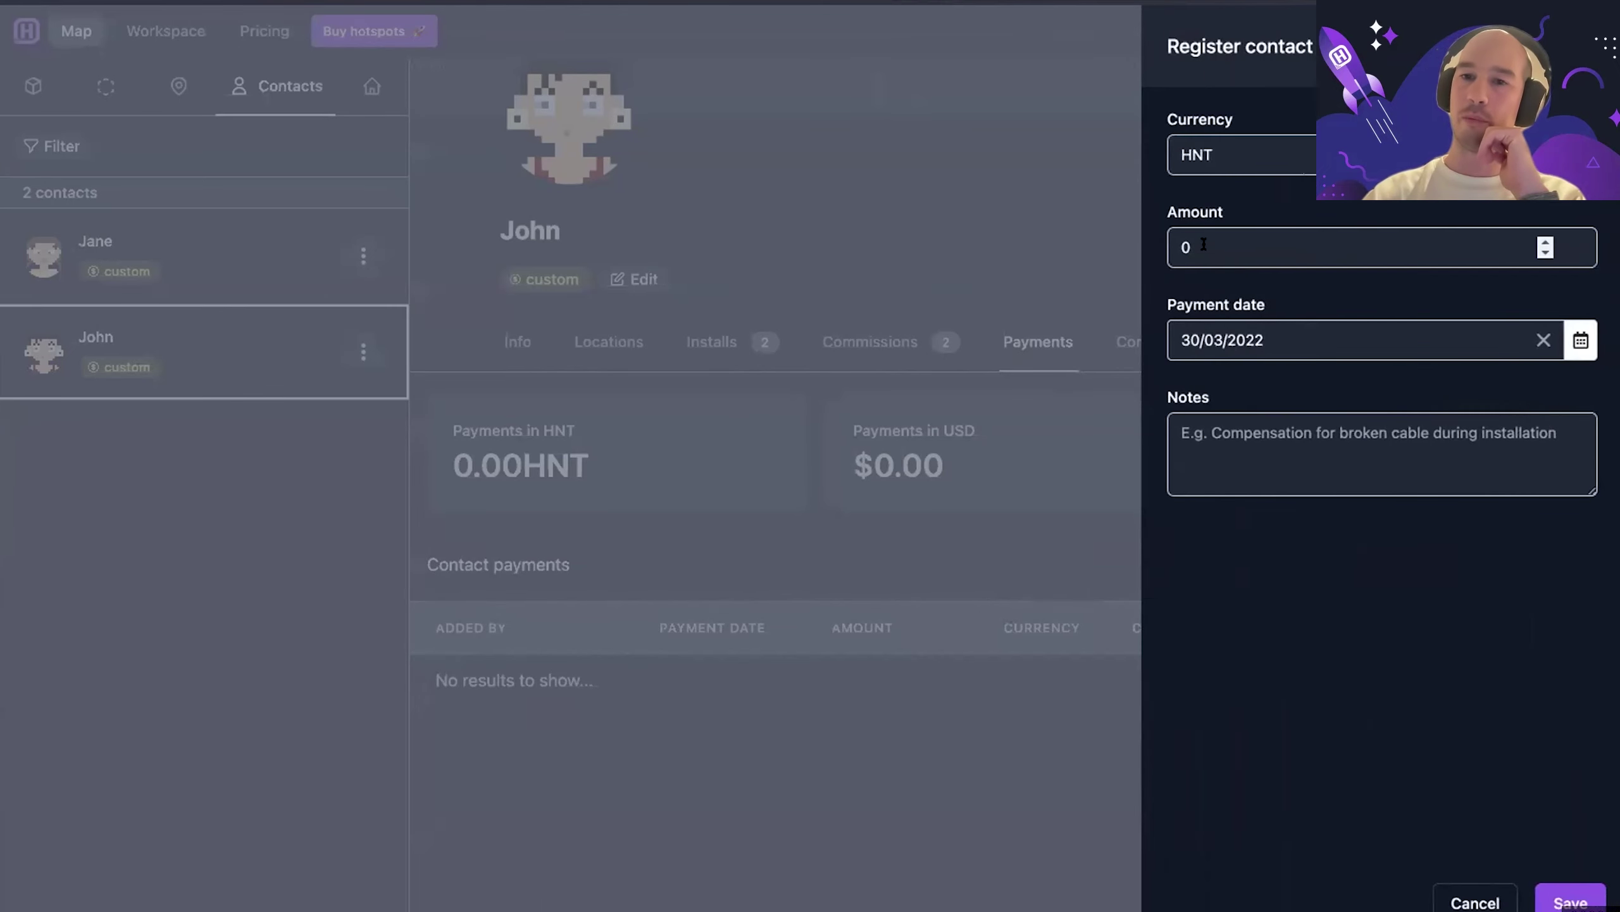
click(947, 441)
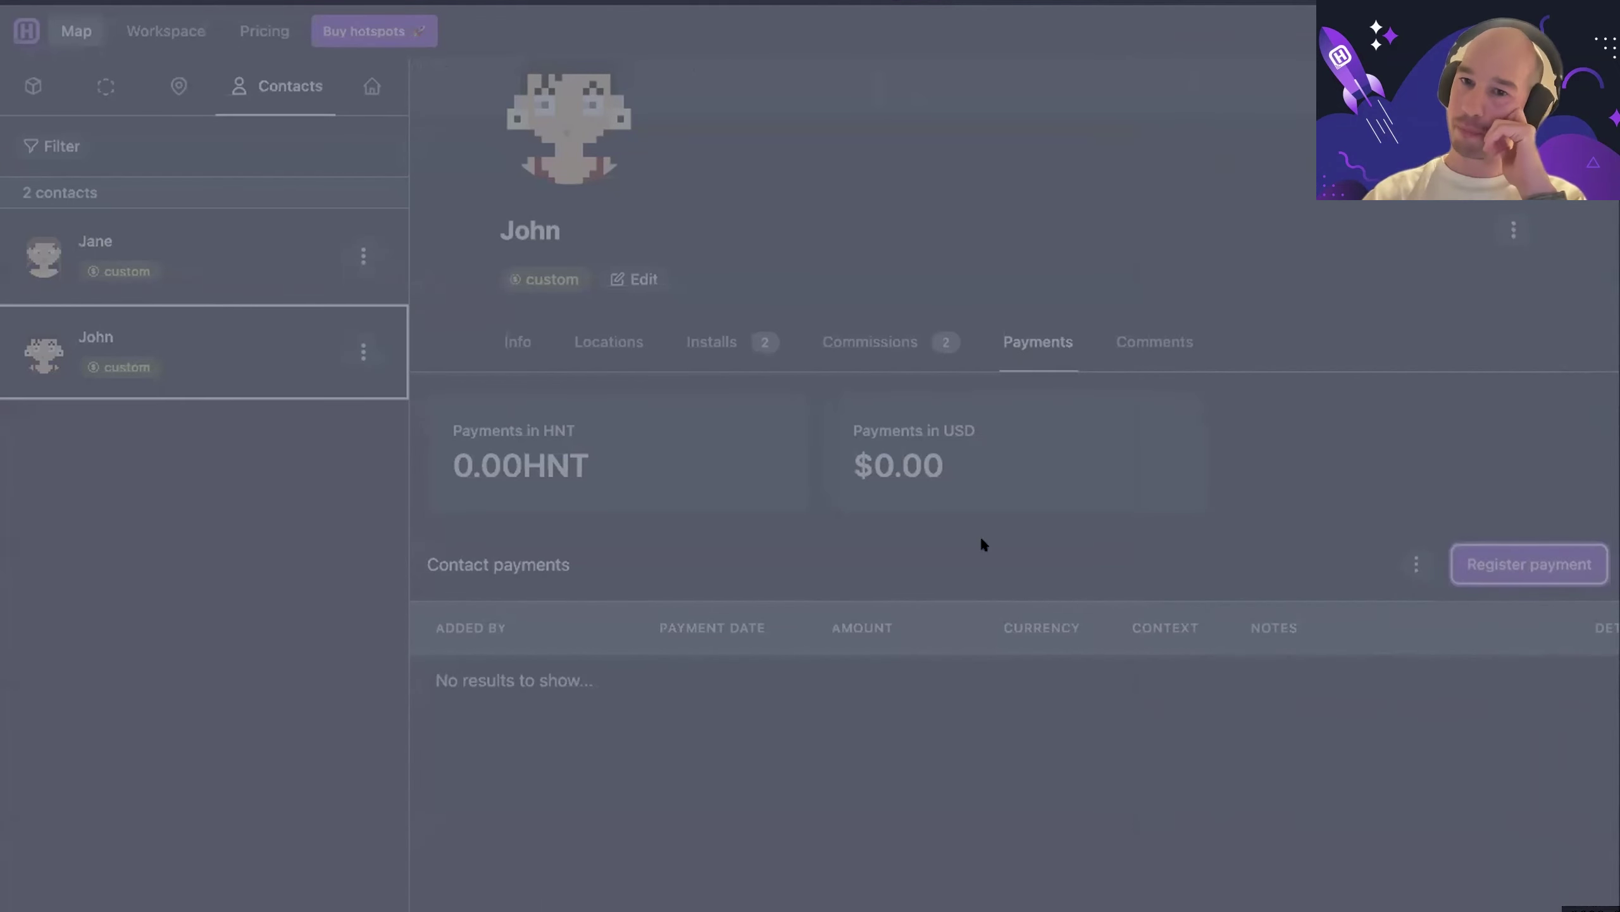
click(1142, 339)
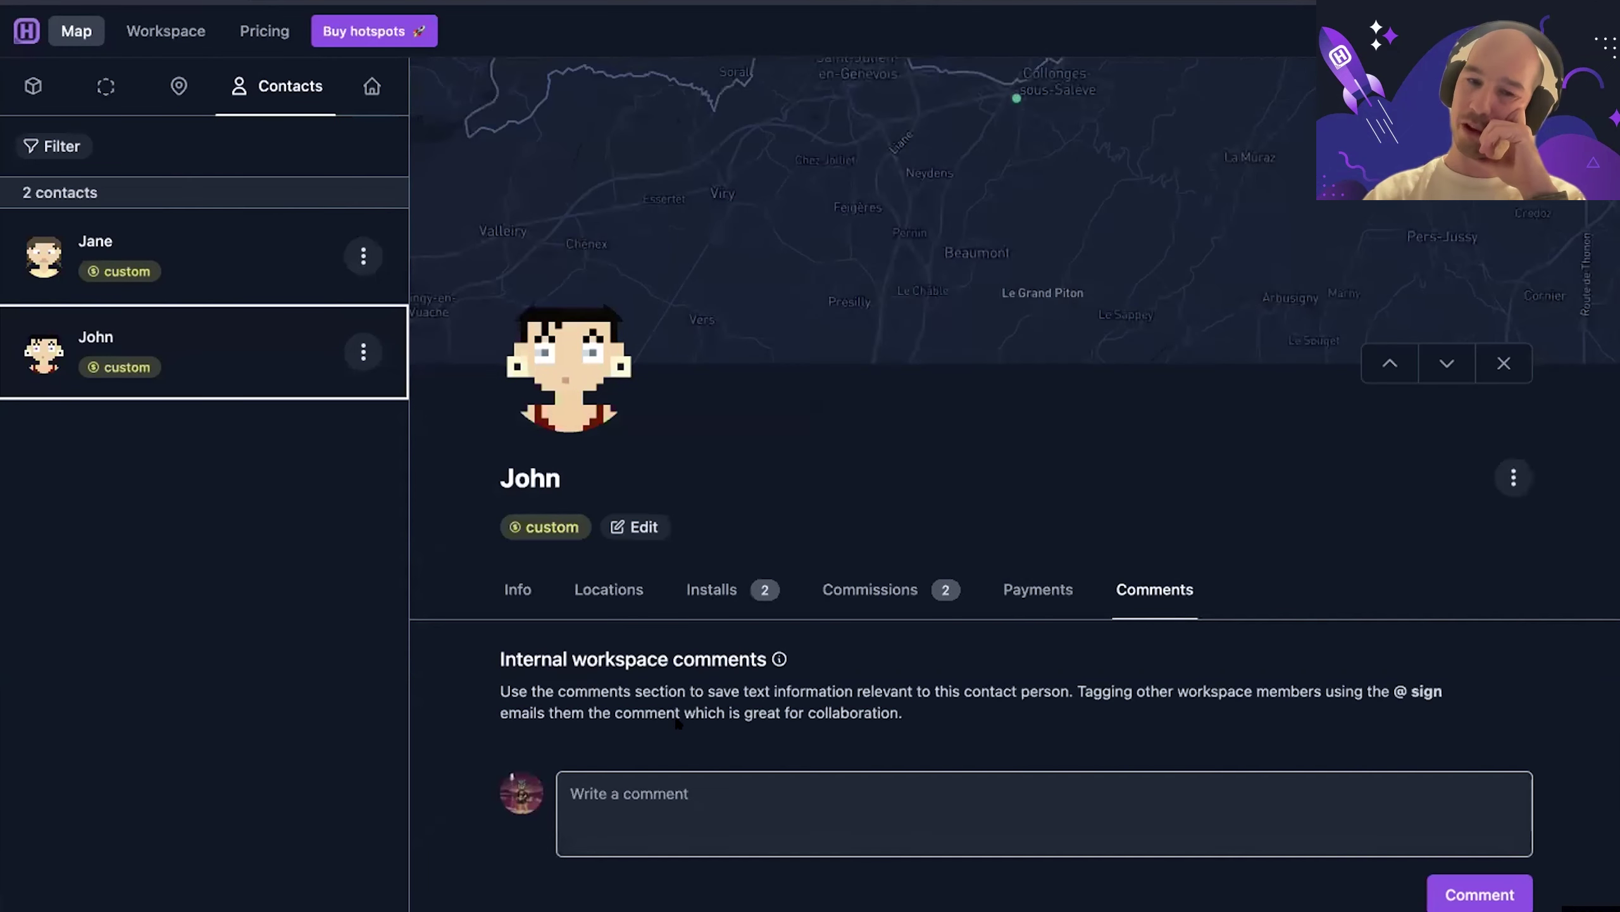
click(725, 827)
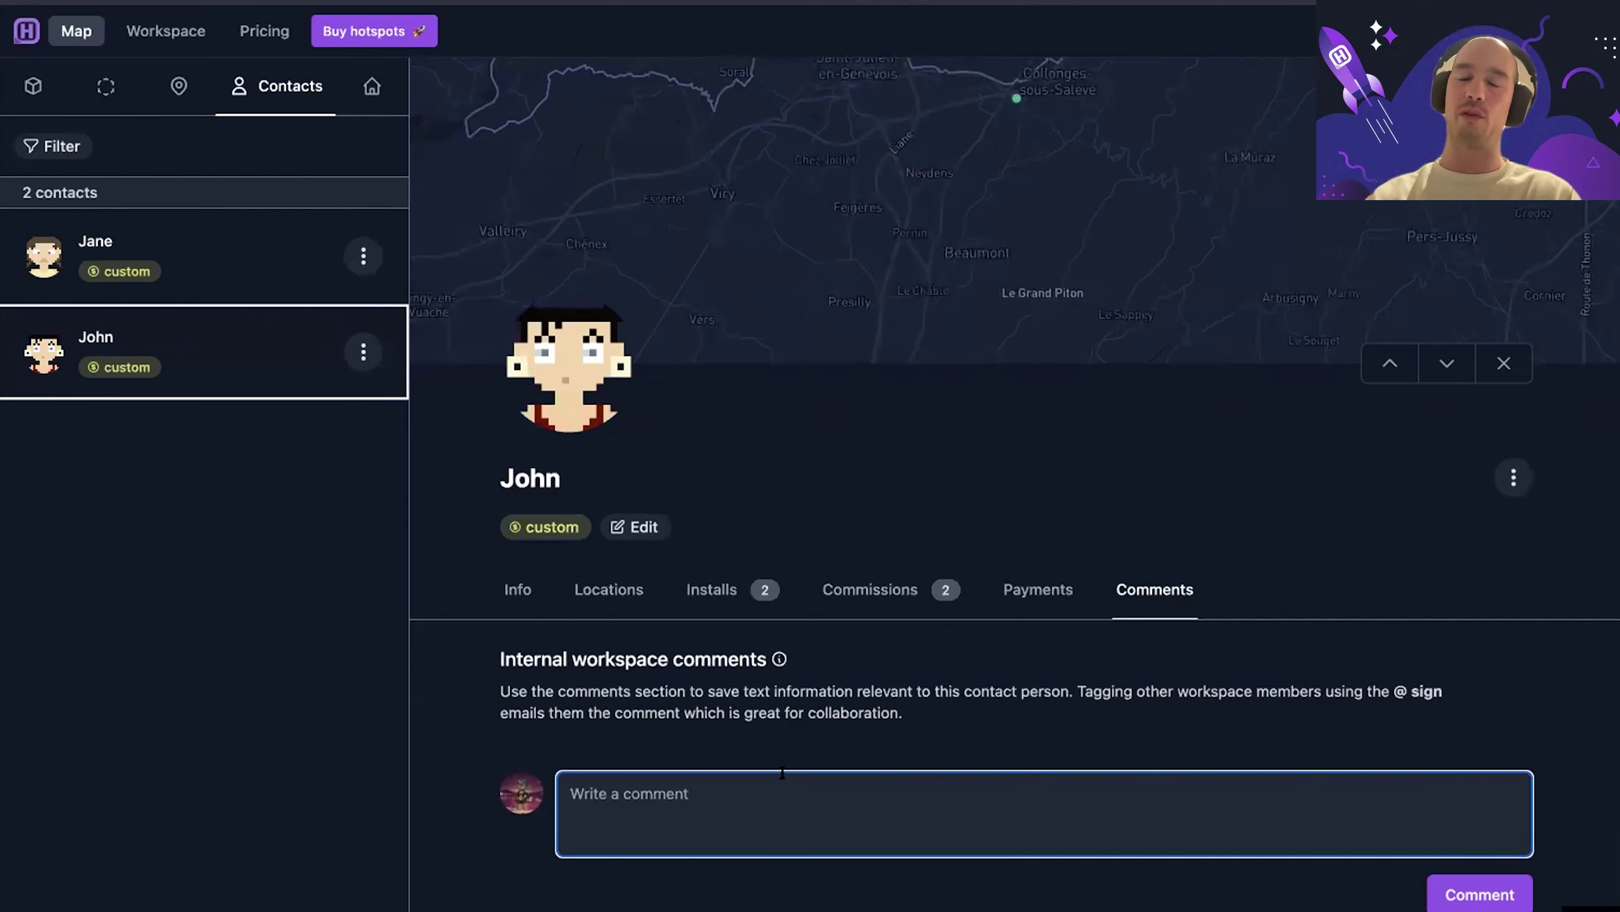
Recheck the contact's payment totals, then switch to the contact's general info
click(1024, 591)
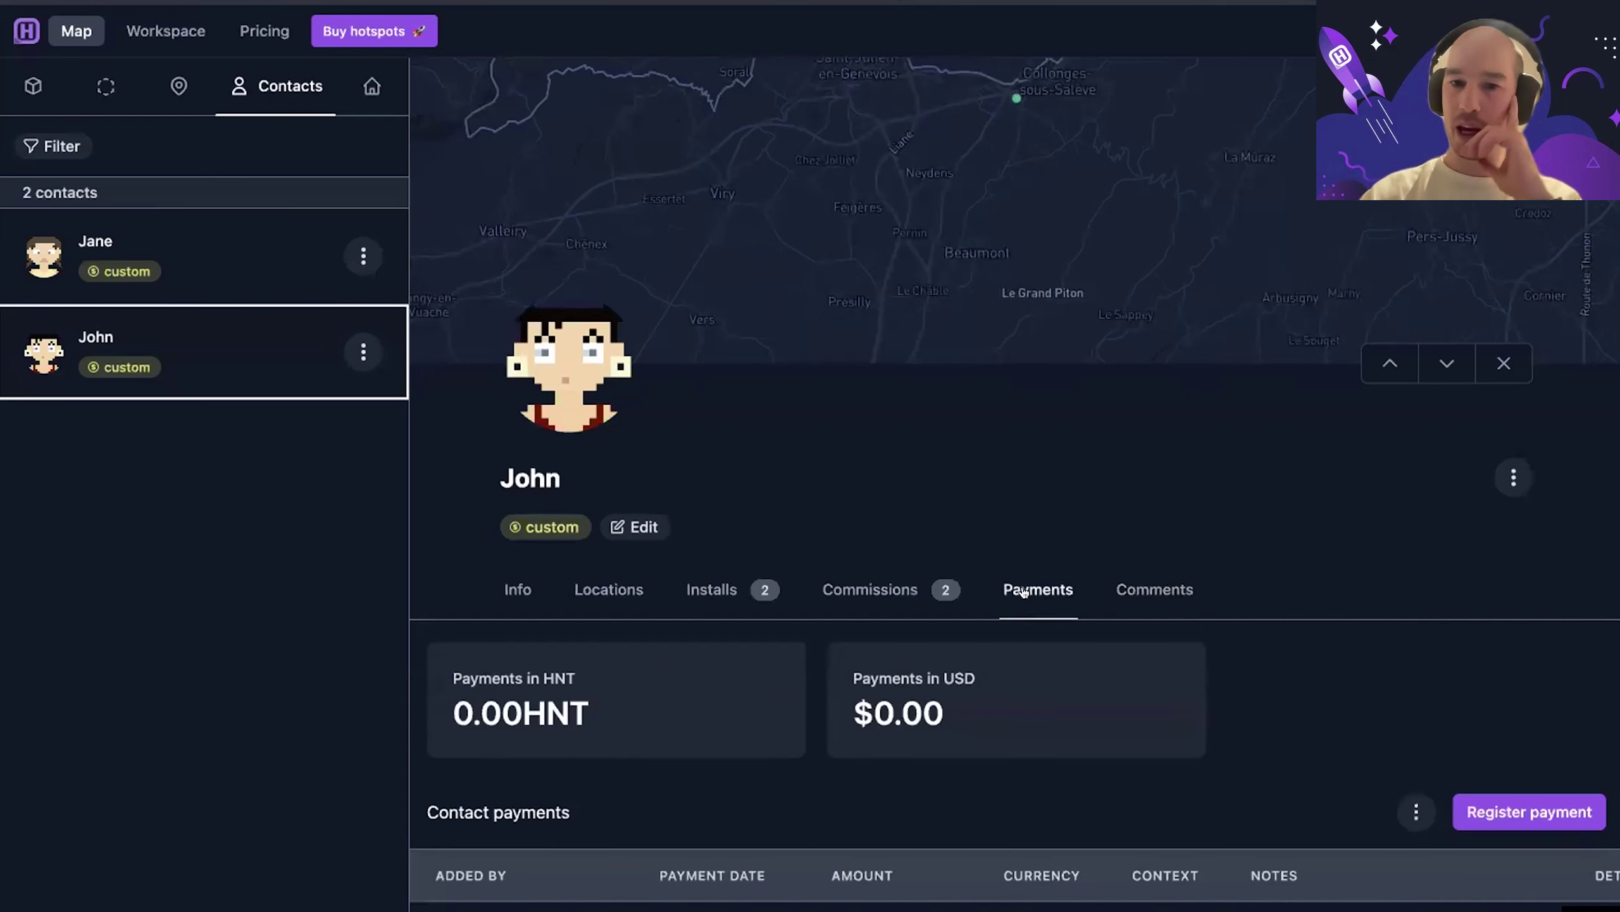
click(1184, 589)
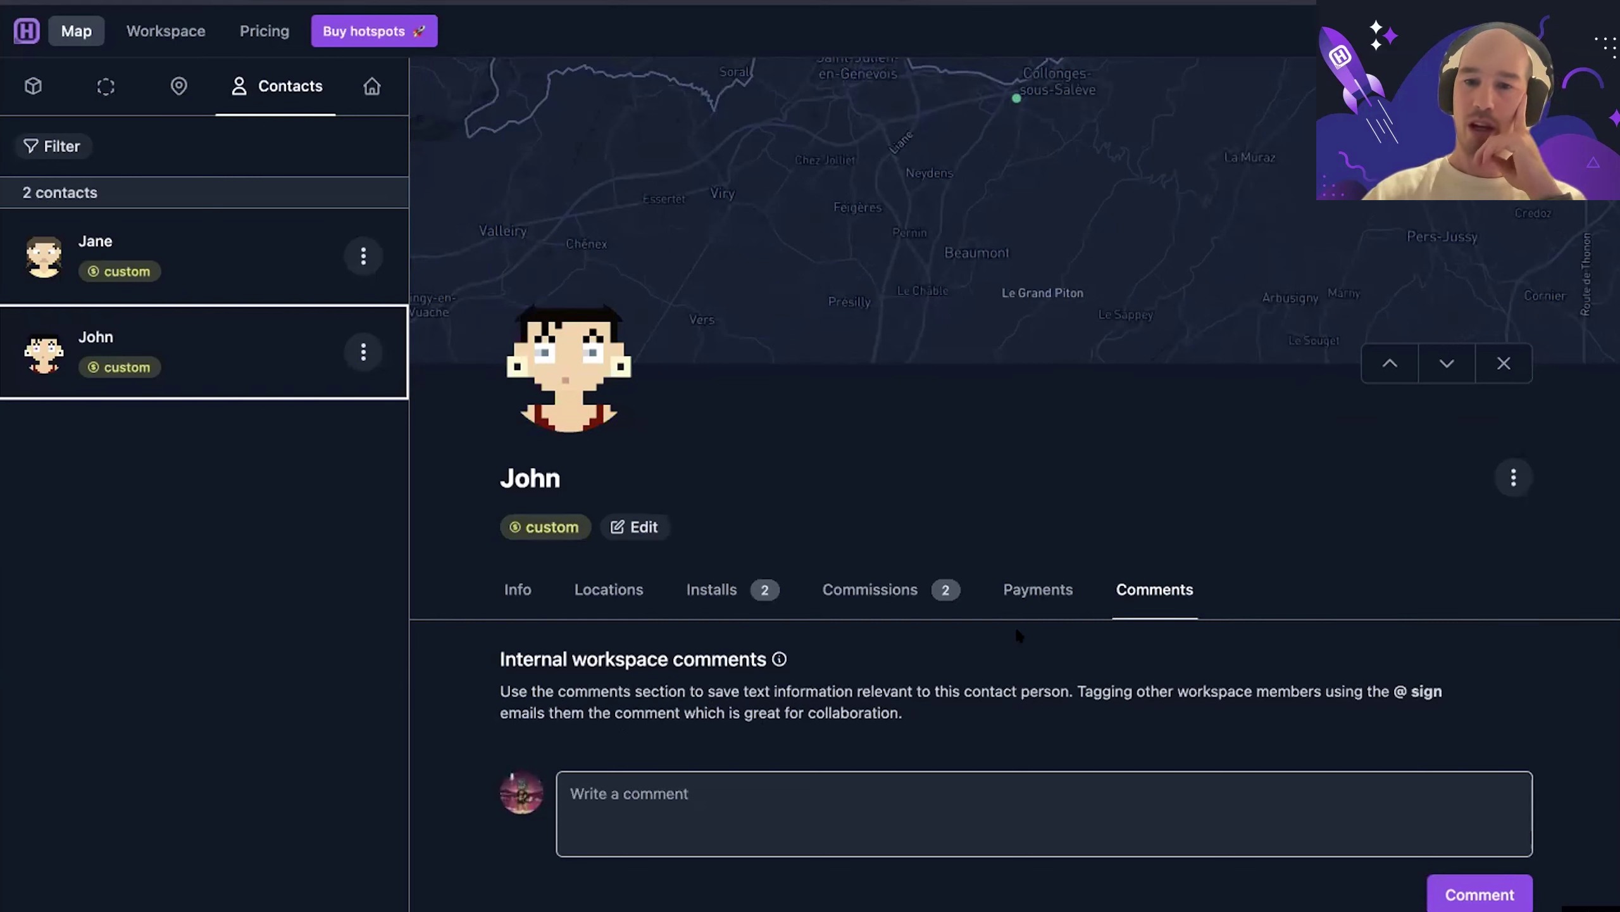
click(1046, 585)
scroll(1166, 537, down, 4)
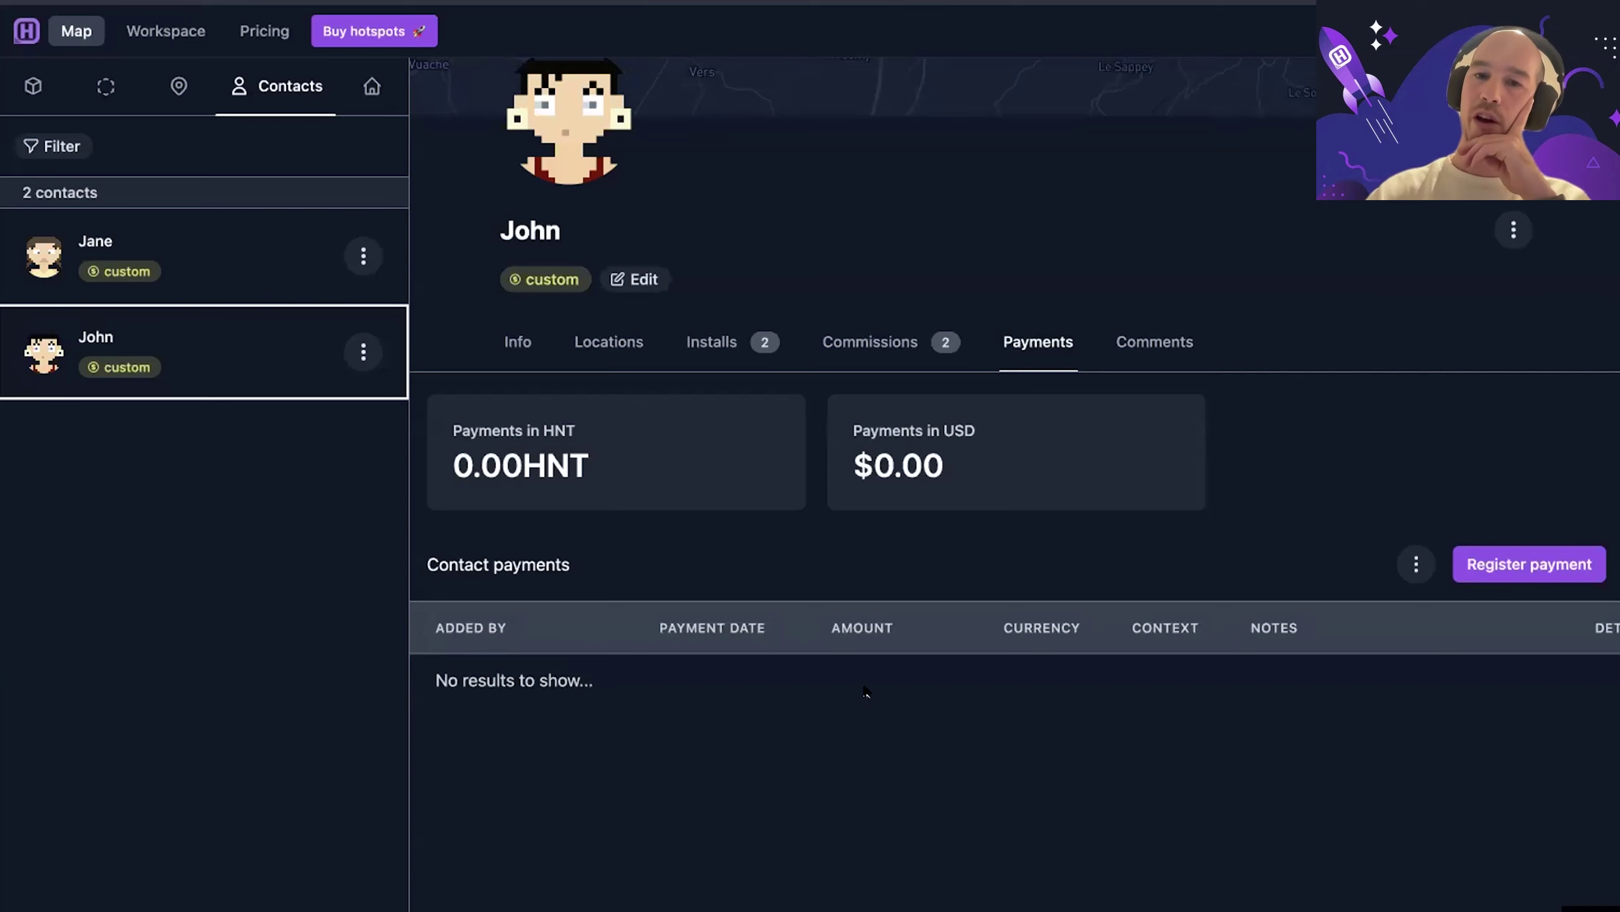
drag(492, 225, 568, 224)
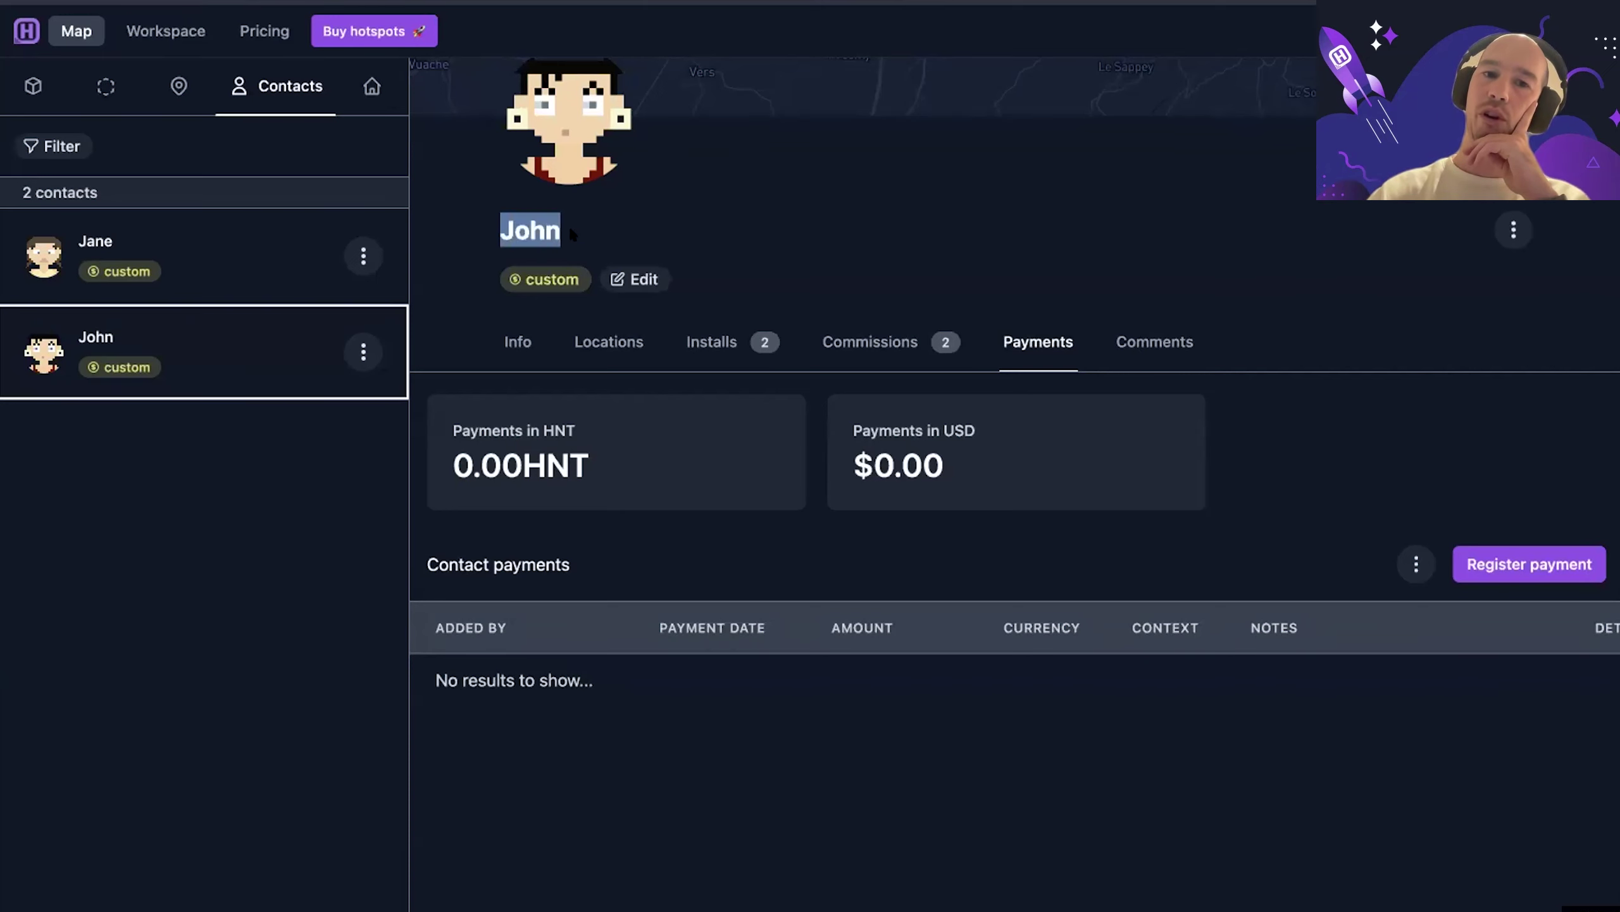
click(489, 228)
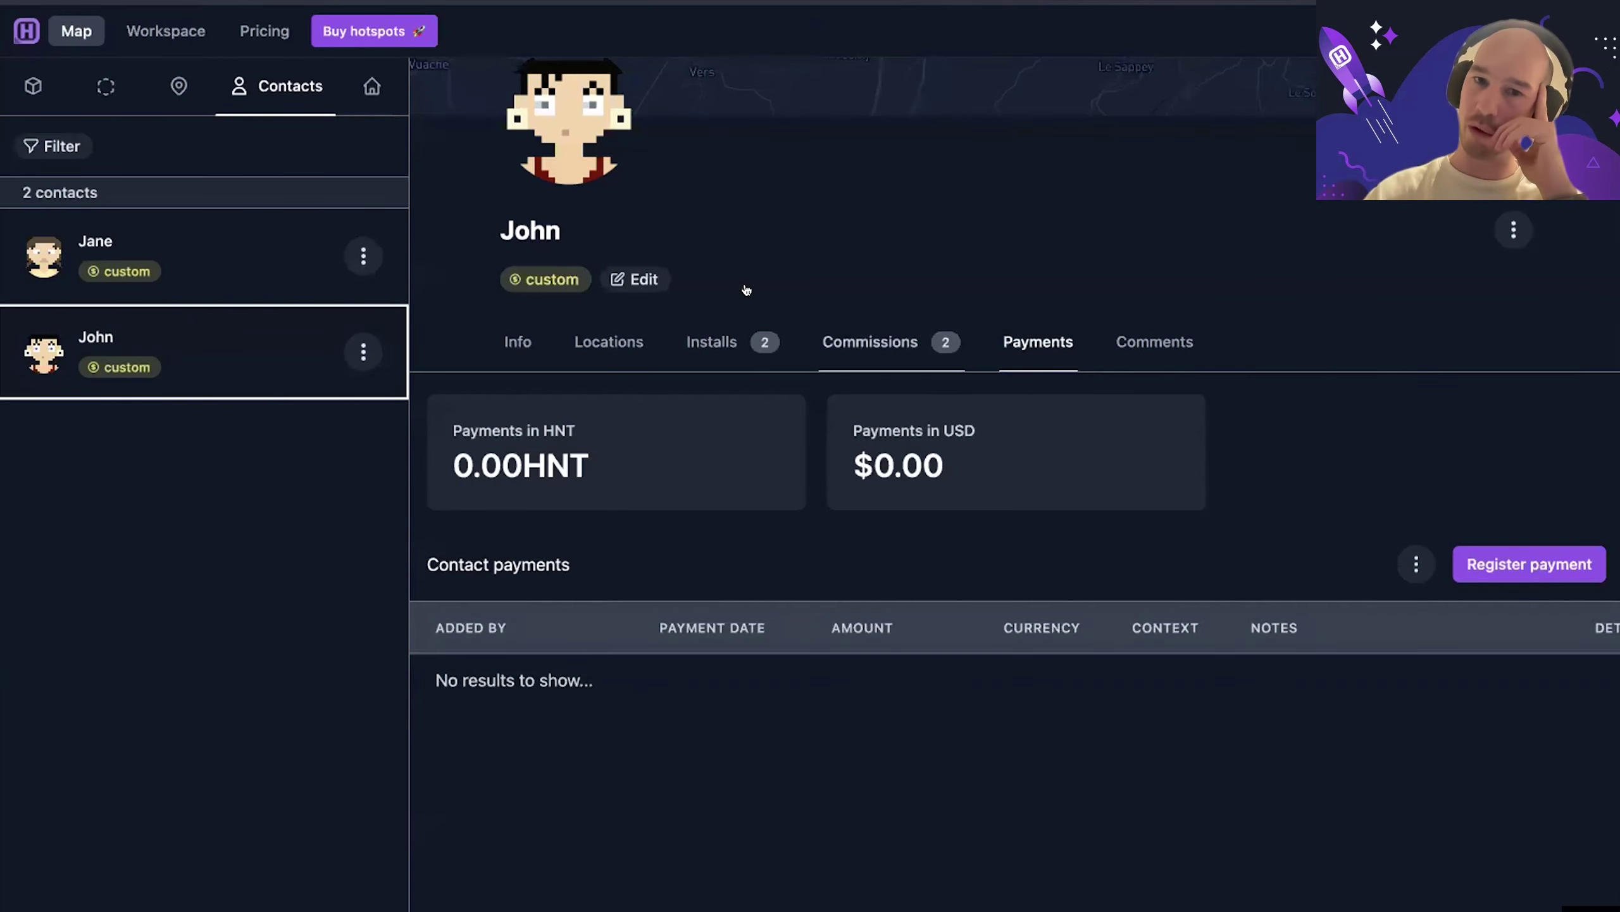
scroll(895, 502, up, 3)
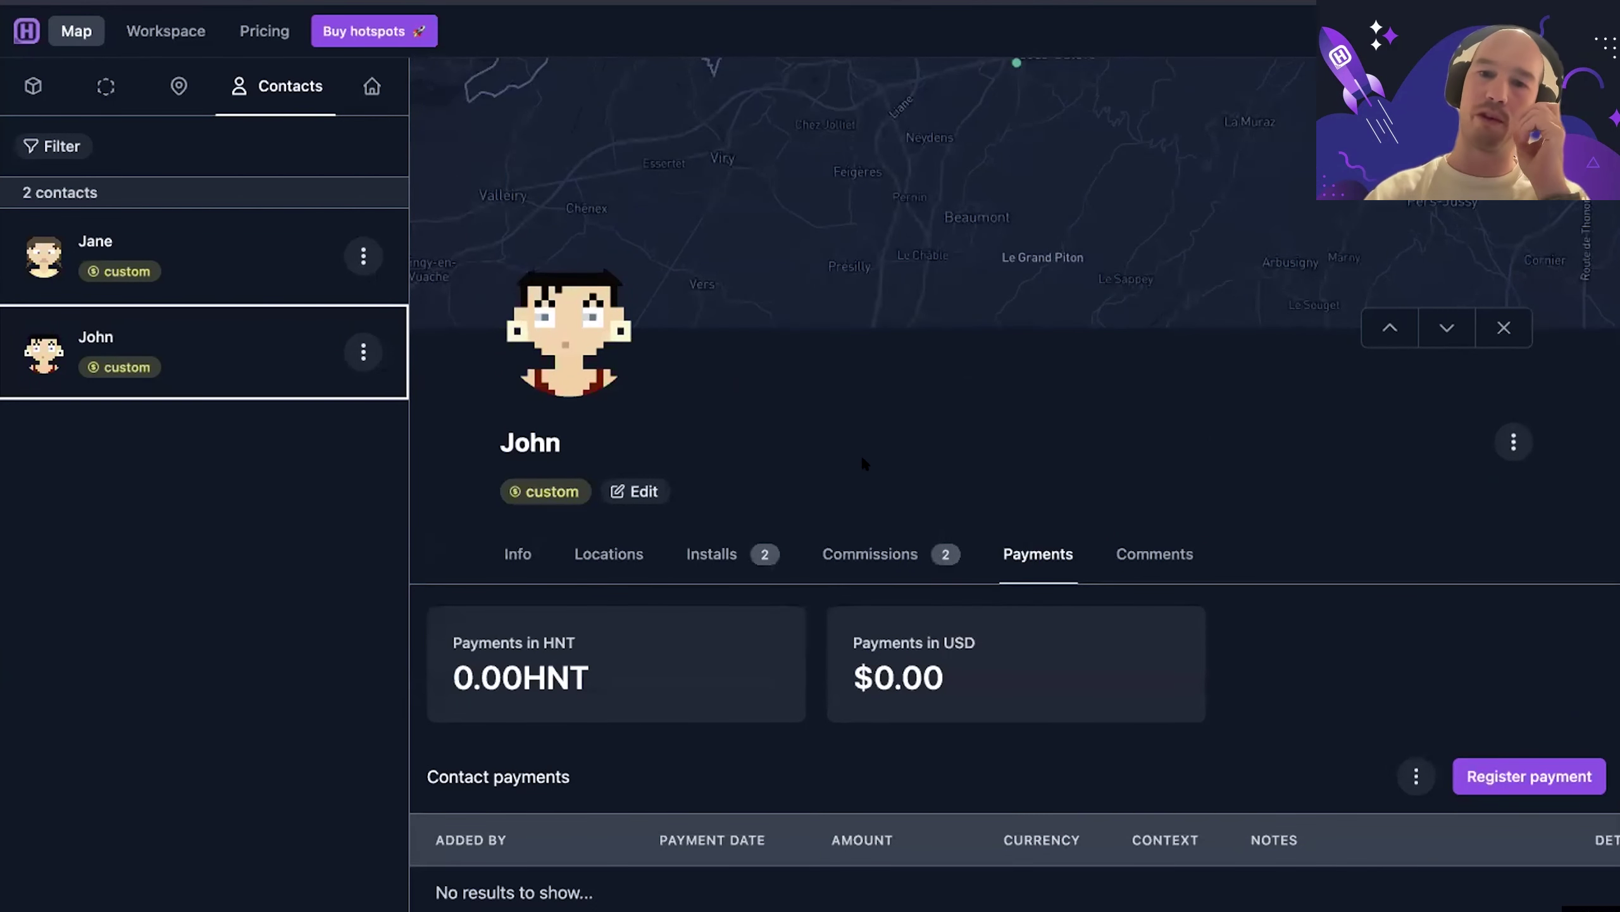
click(521, 582)
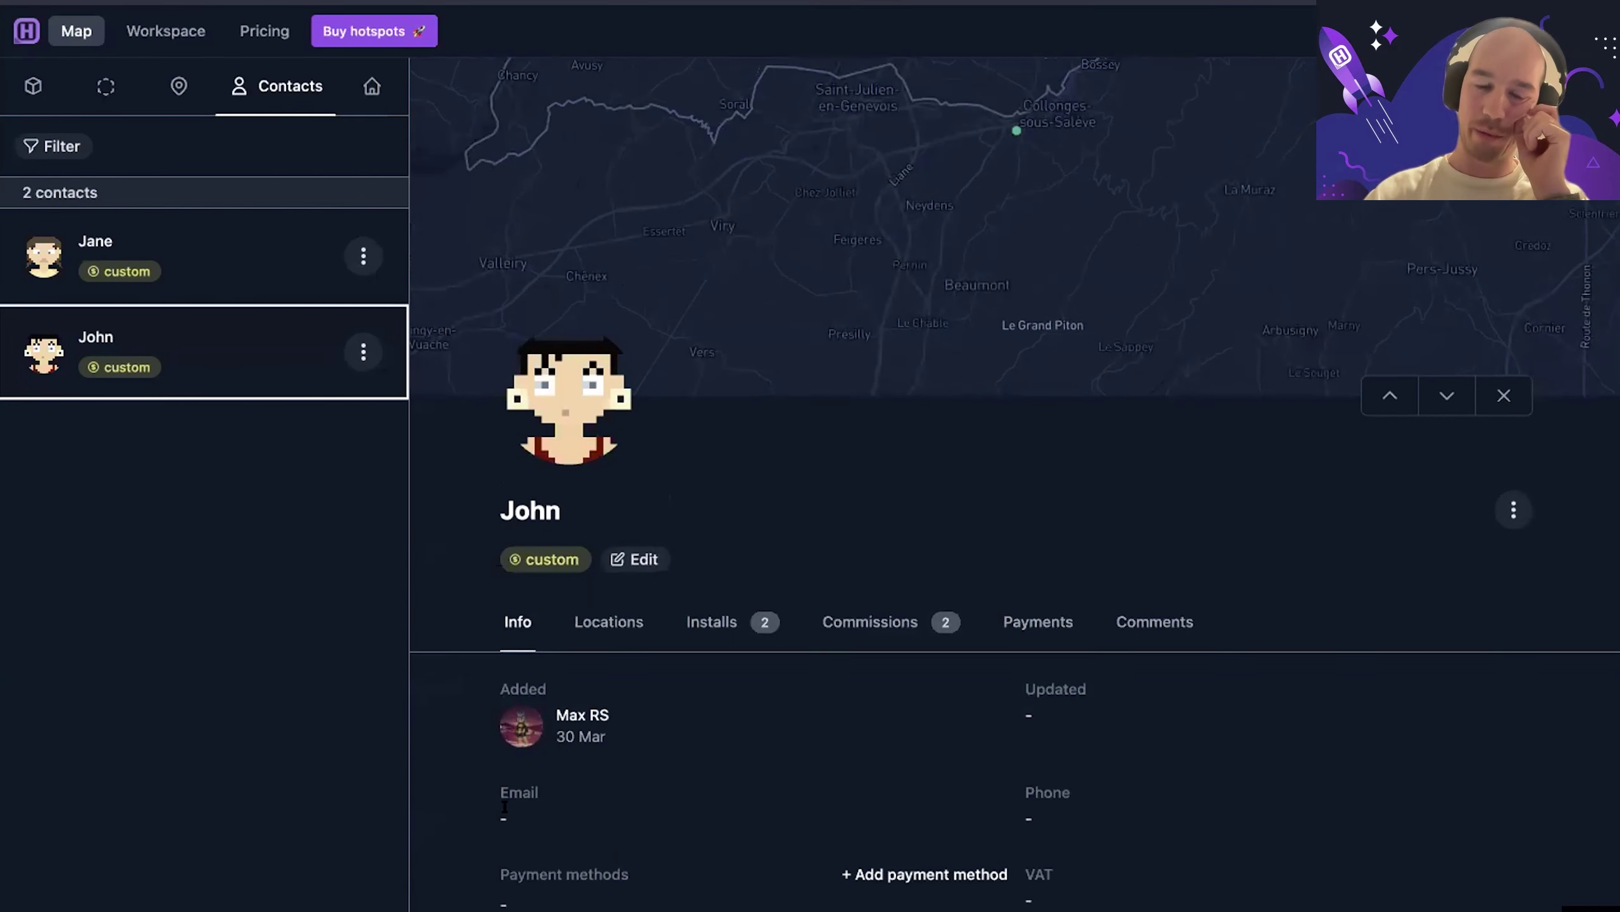
Edit the contact to save an email address, then cancel the new payment method form
click(1513, 509)
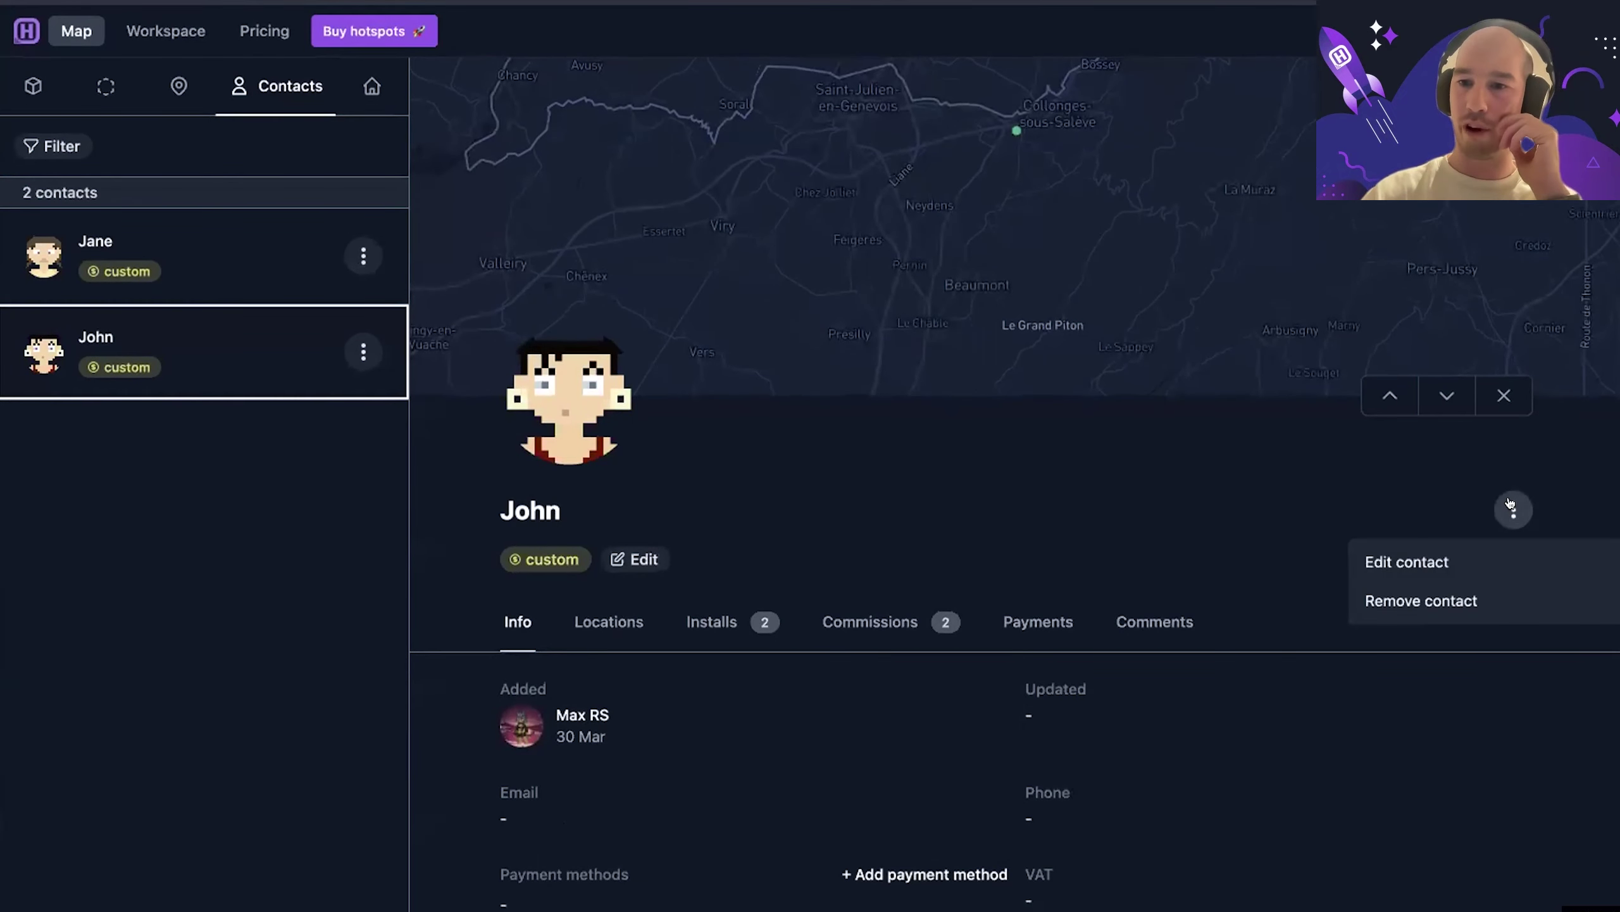
click(1440, 560)
click(1276, 252)
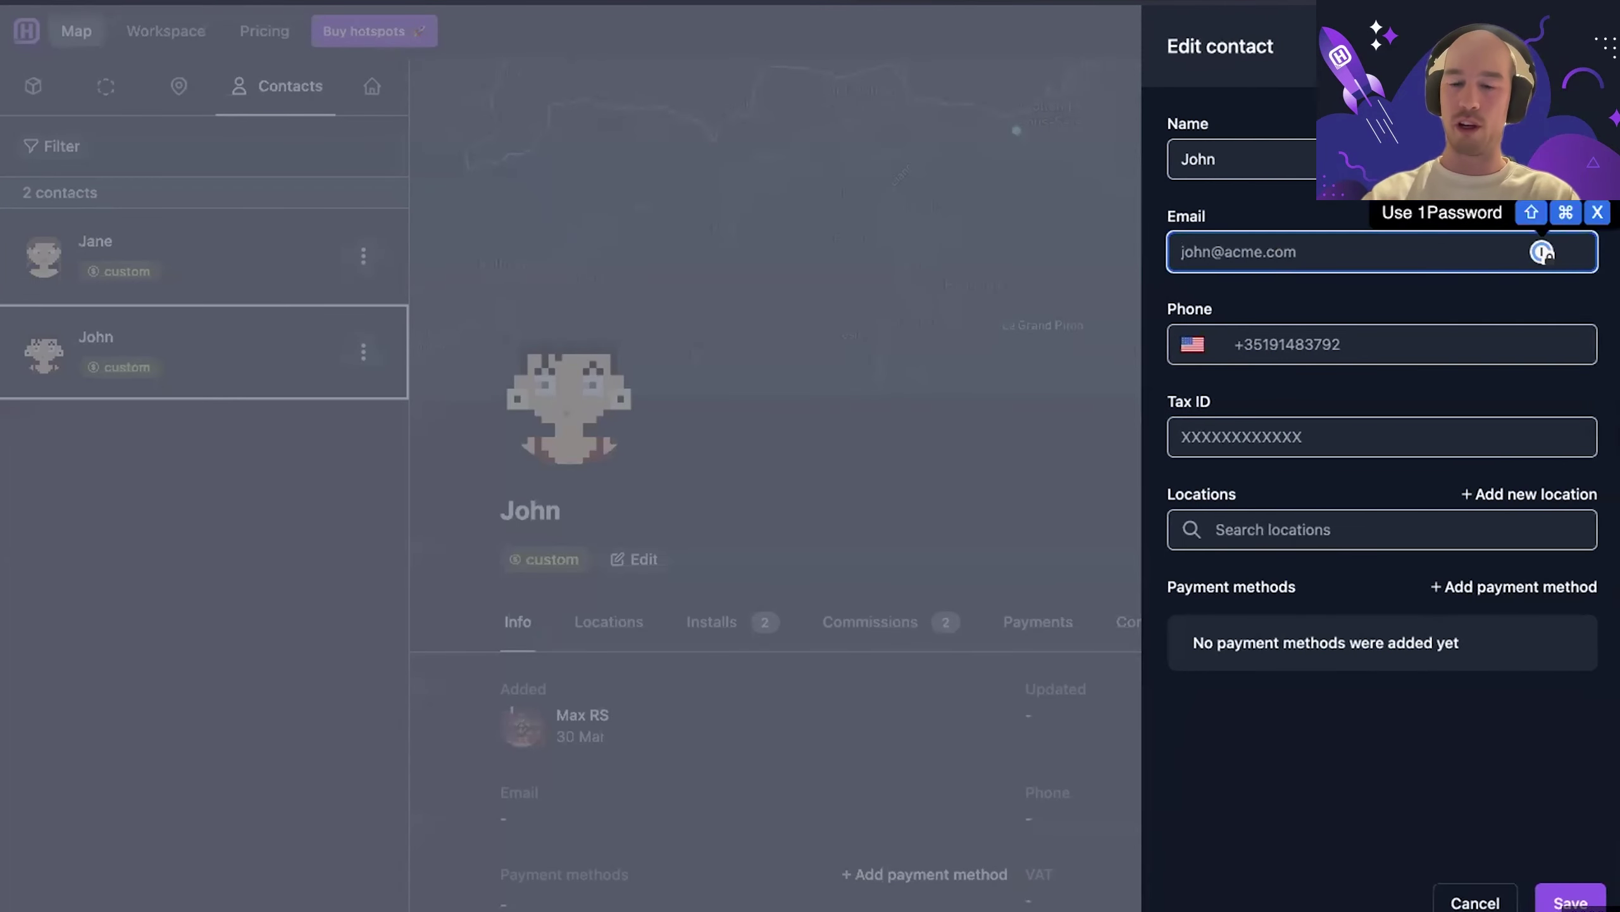
text(john@doe.com)
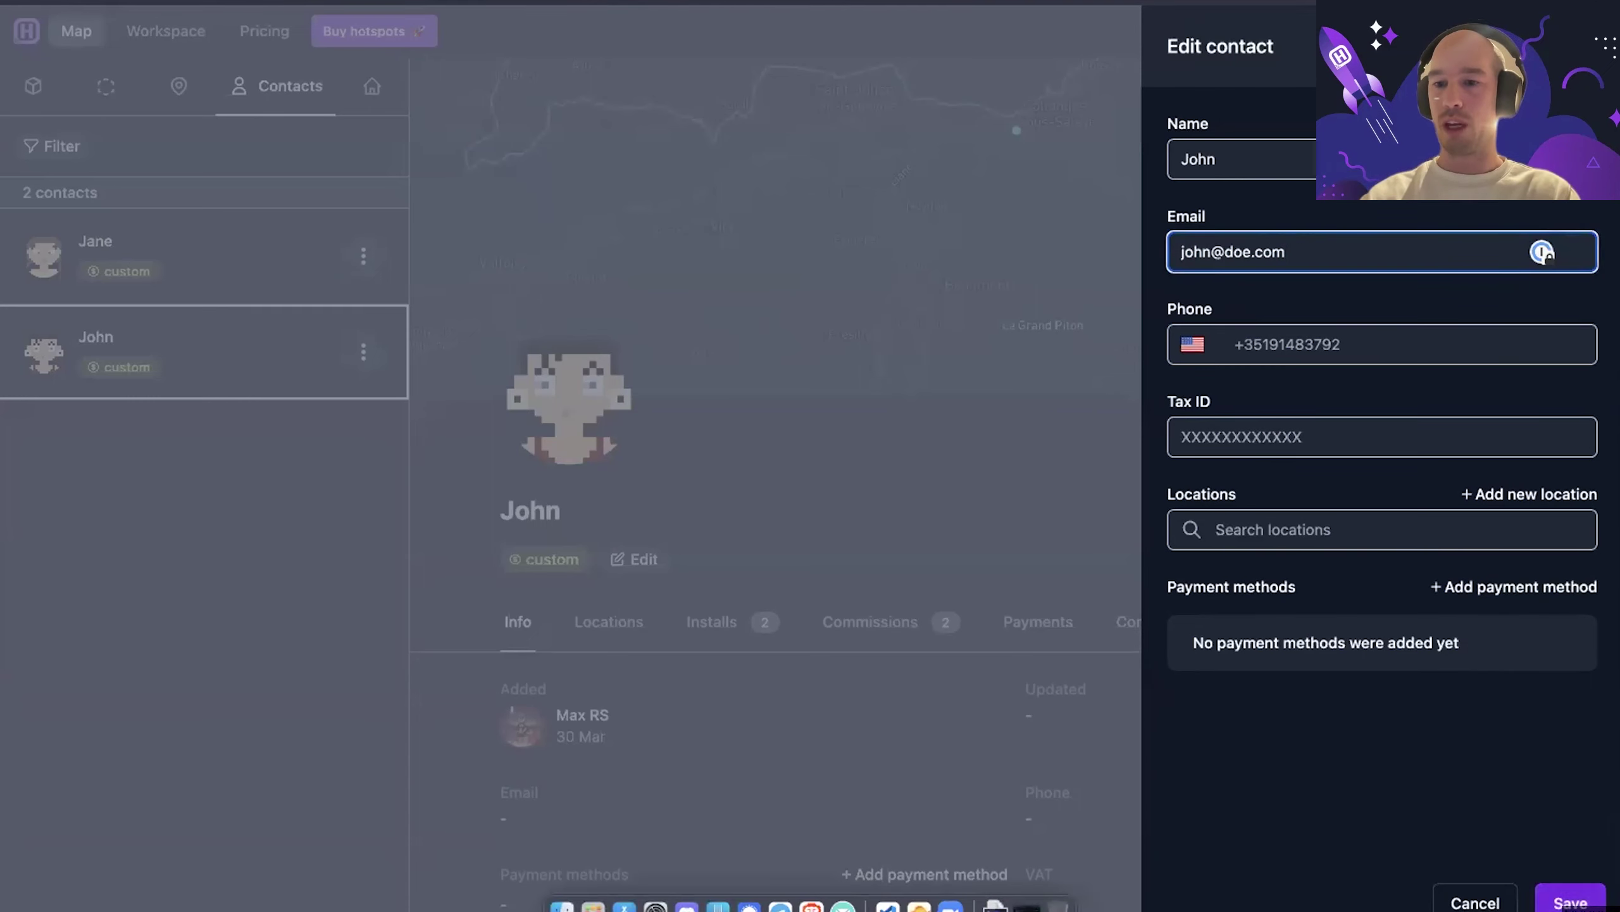
key(Return)
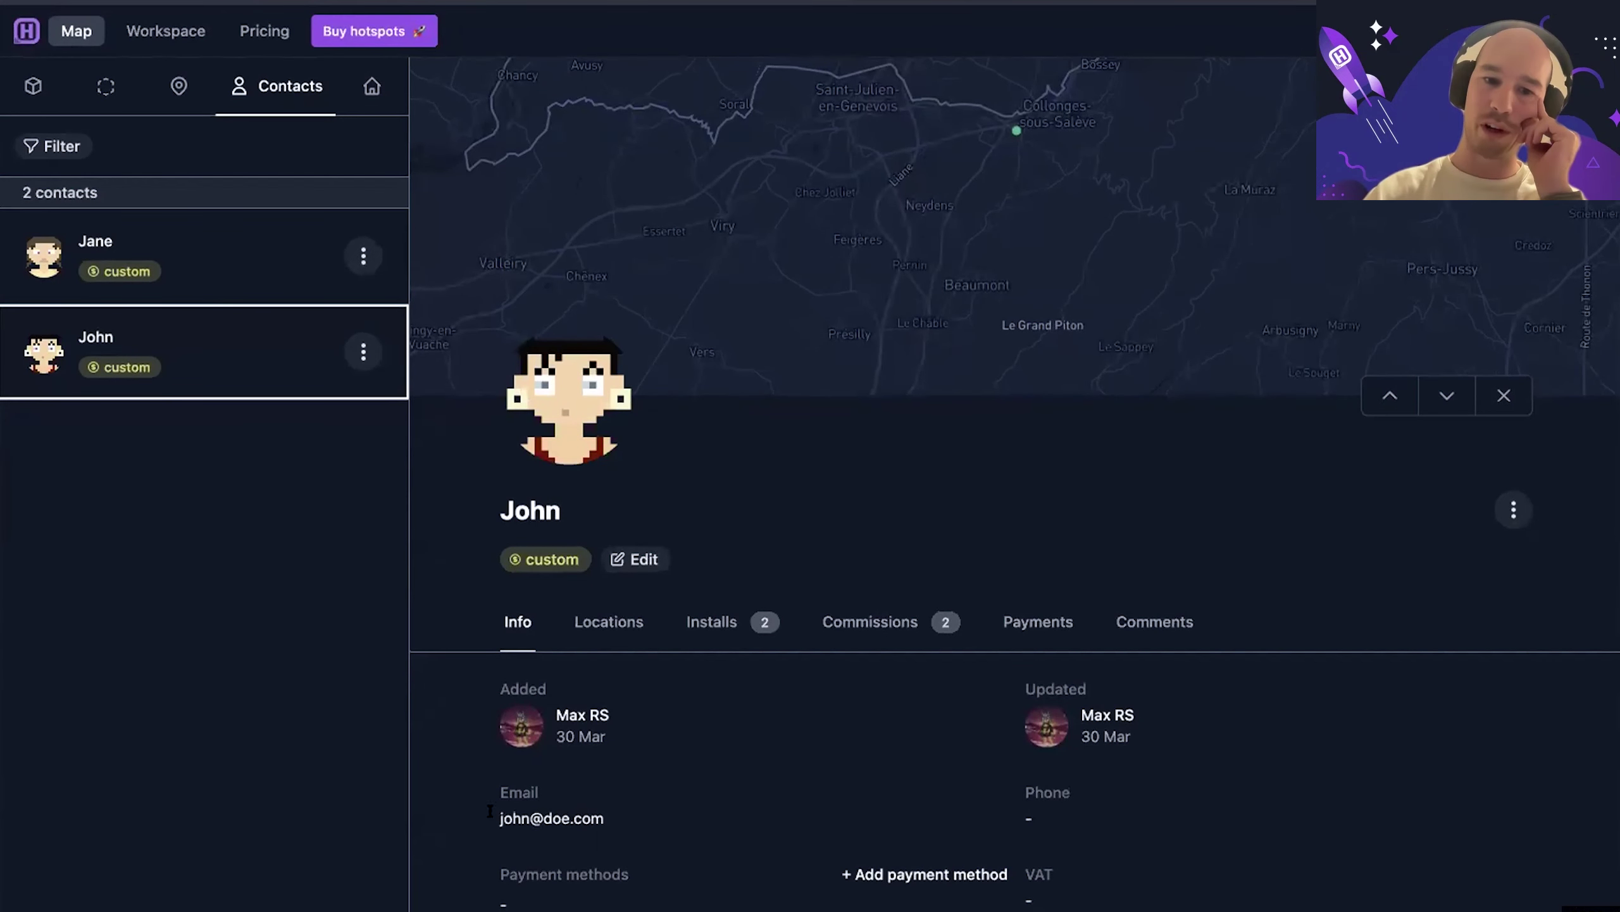
drag(490, 811, 617, 810)
click(618, 811)
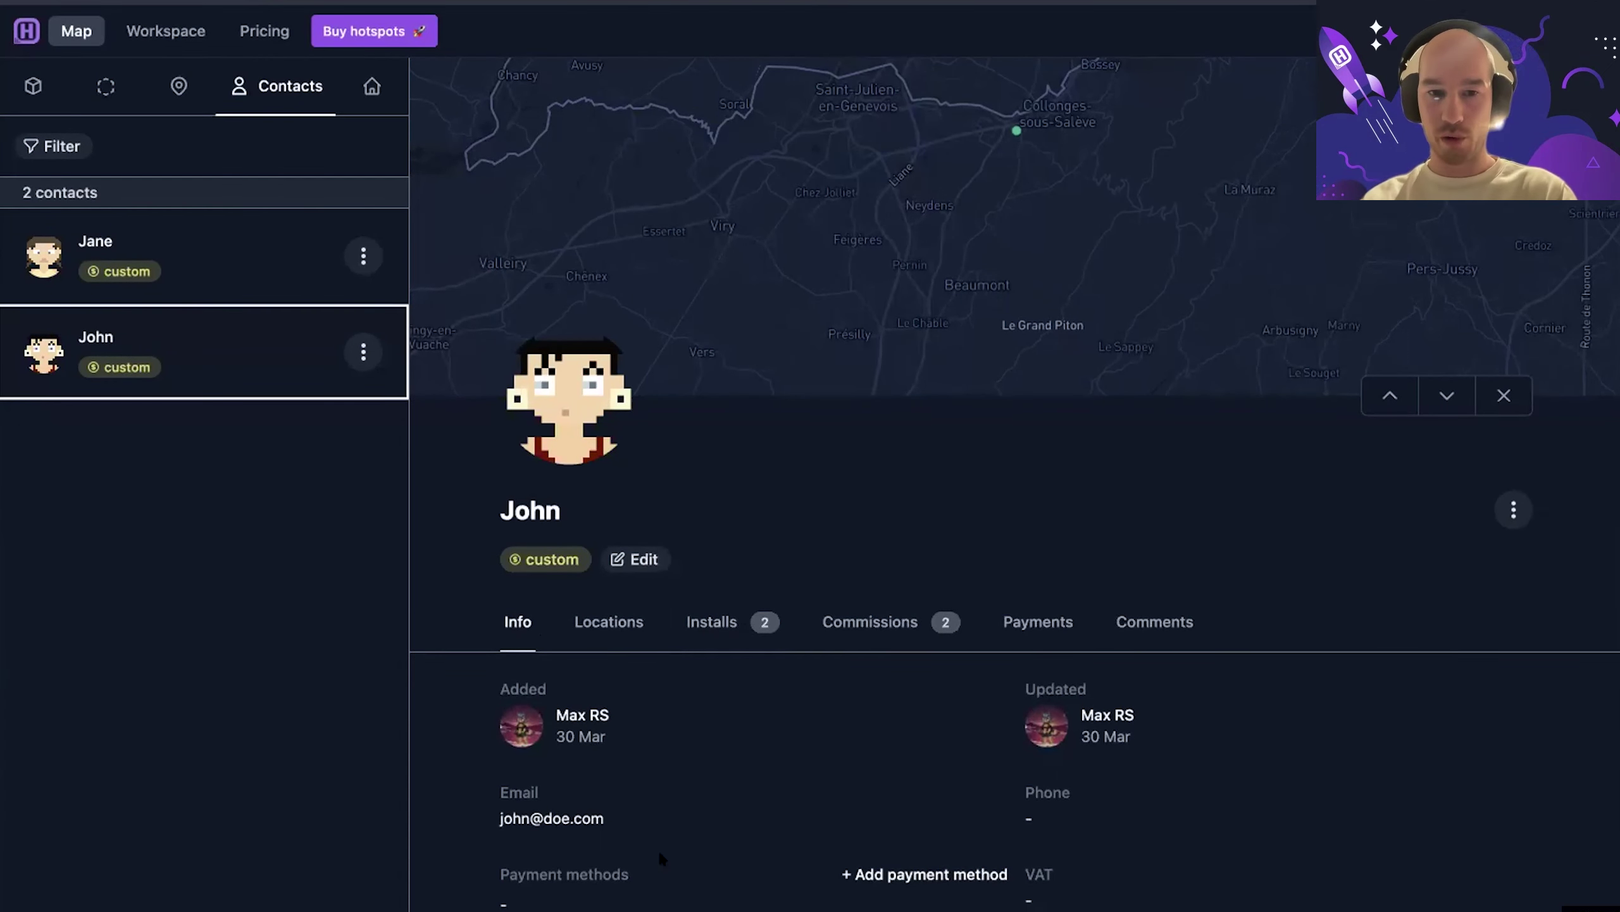
click(945, 872)
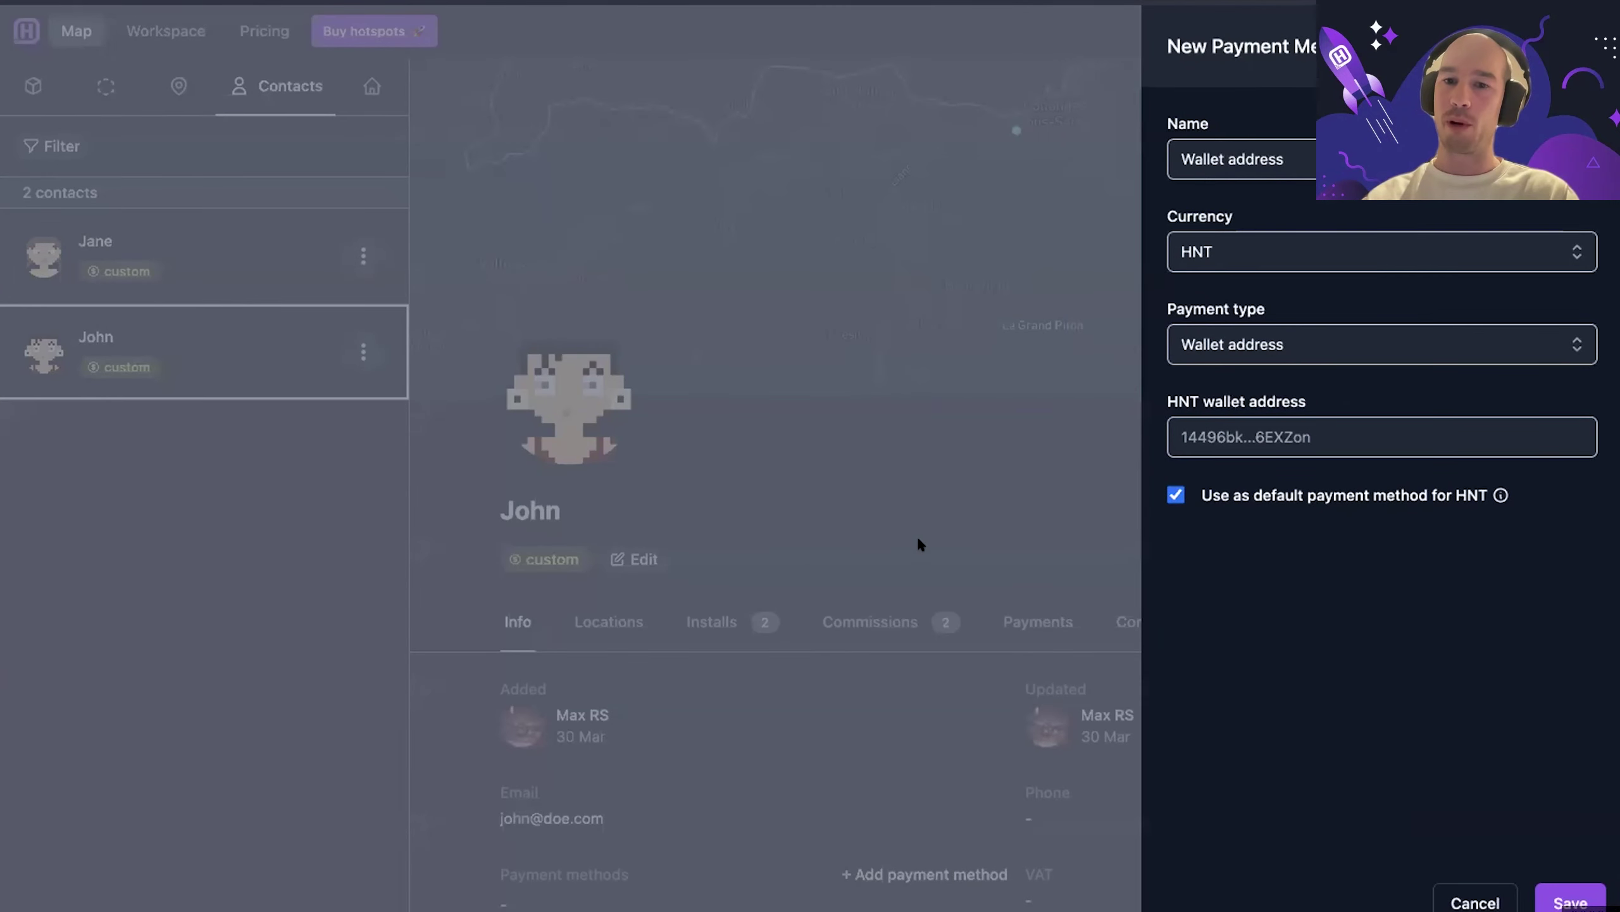
click(916, 537)
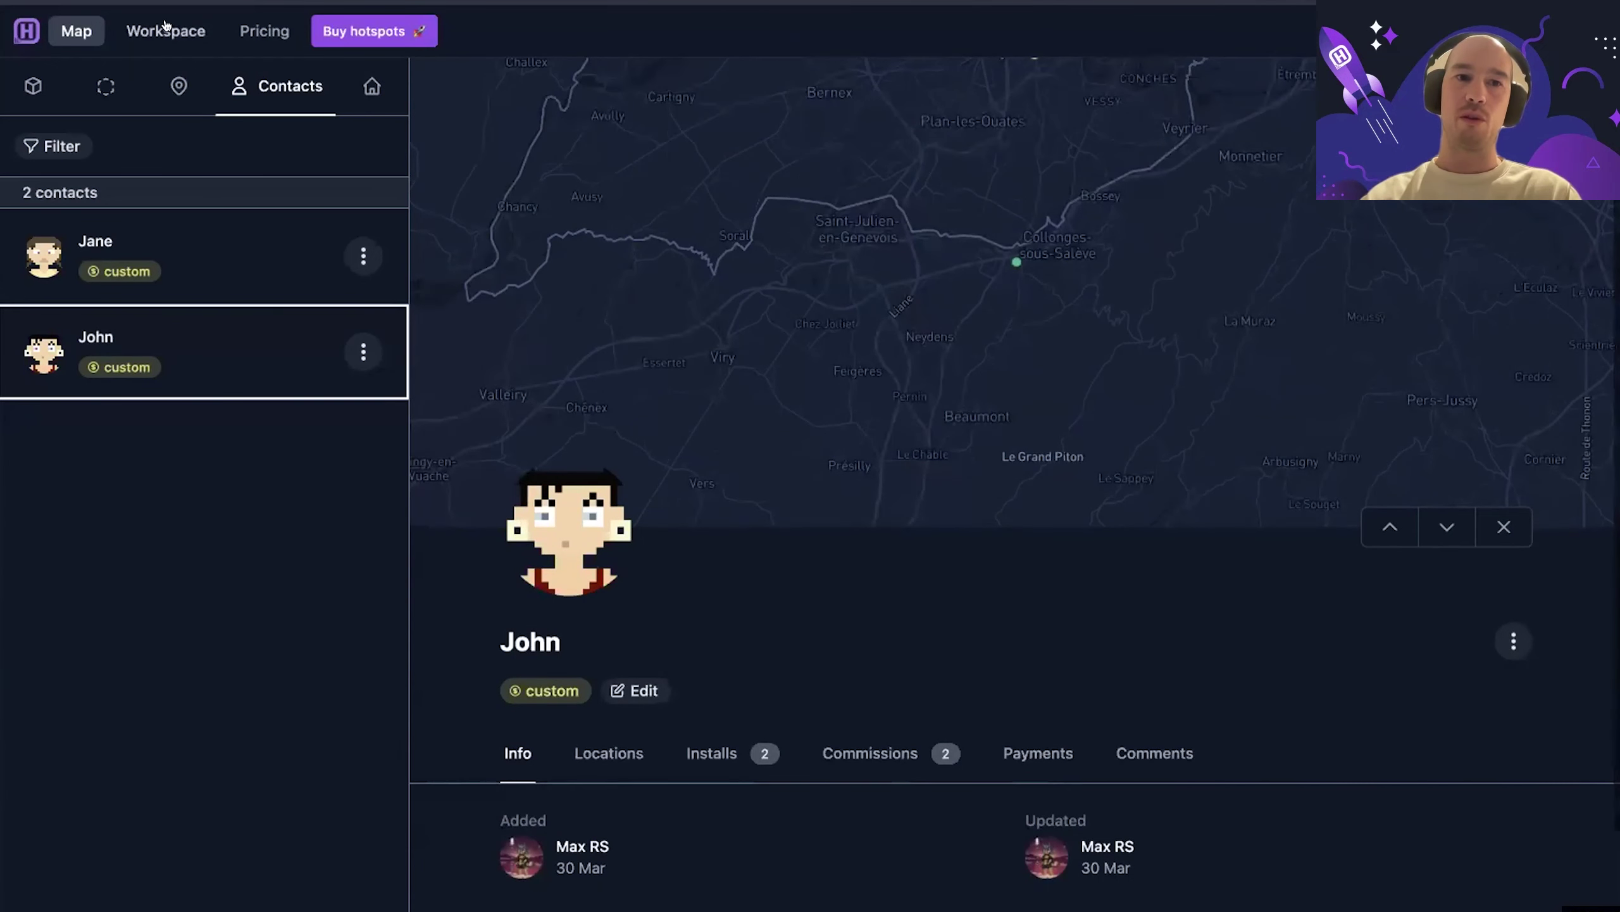
Browse the workspace Contacts, Locations and Installs lists, ending on Commission reports
click(165, 30)
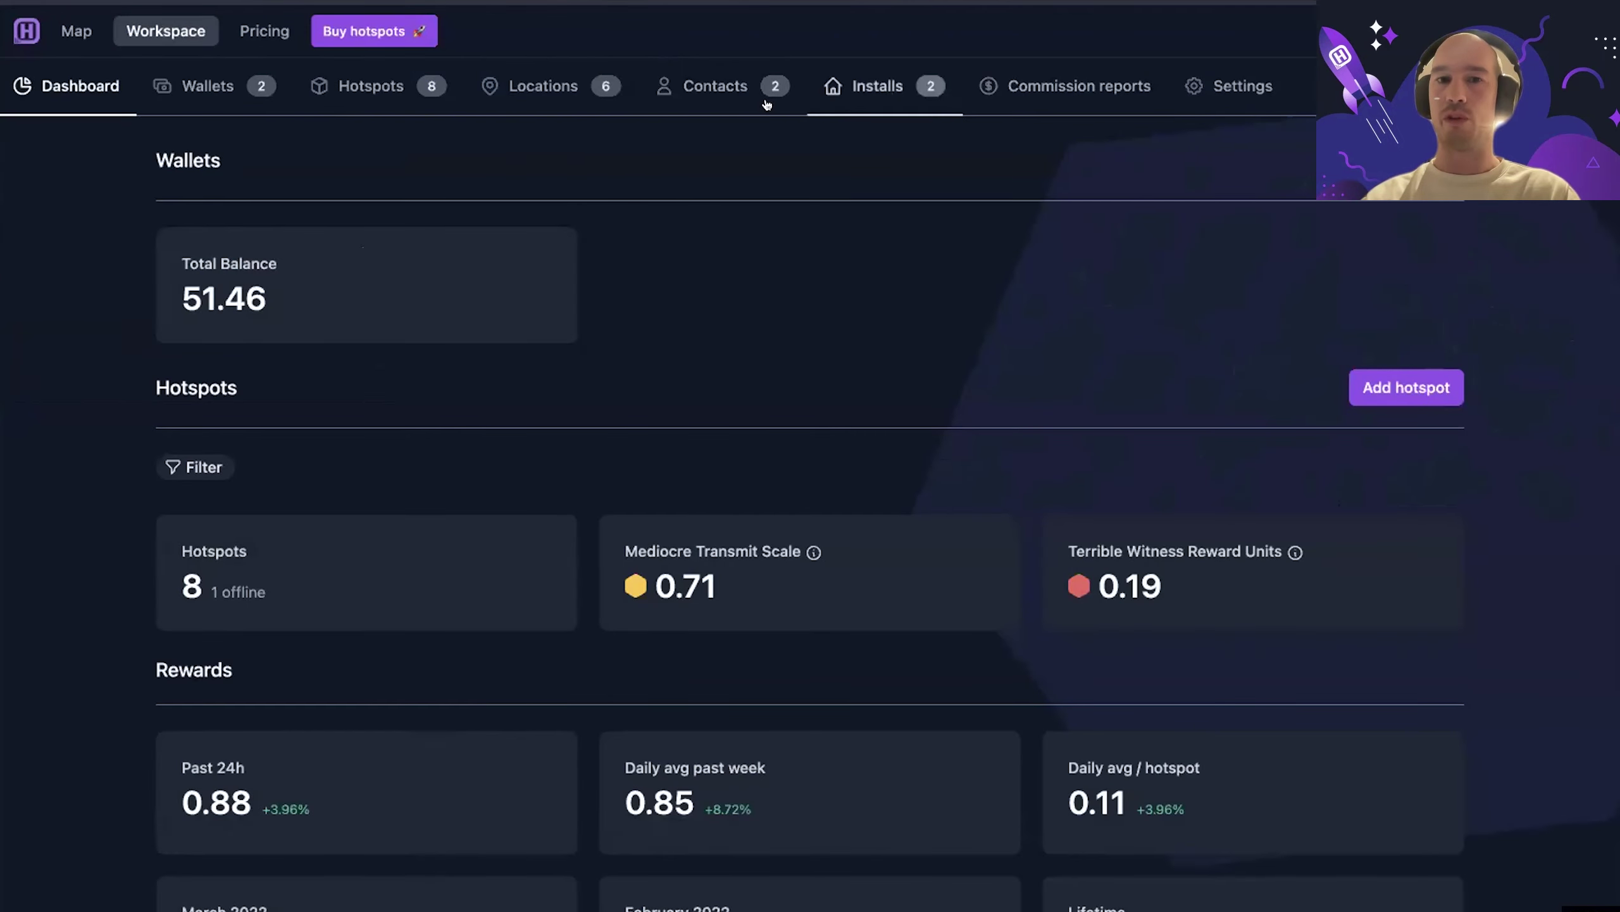
click(704, 86)
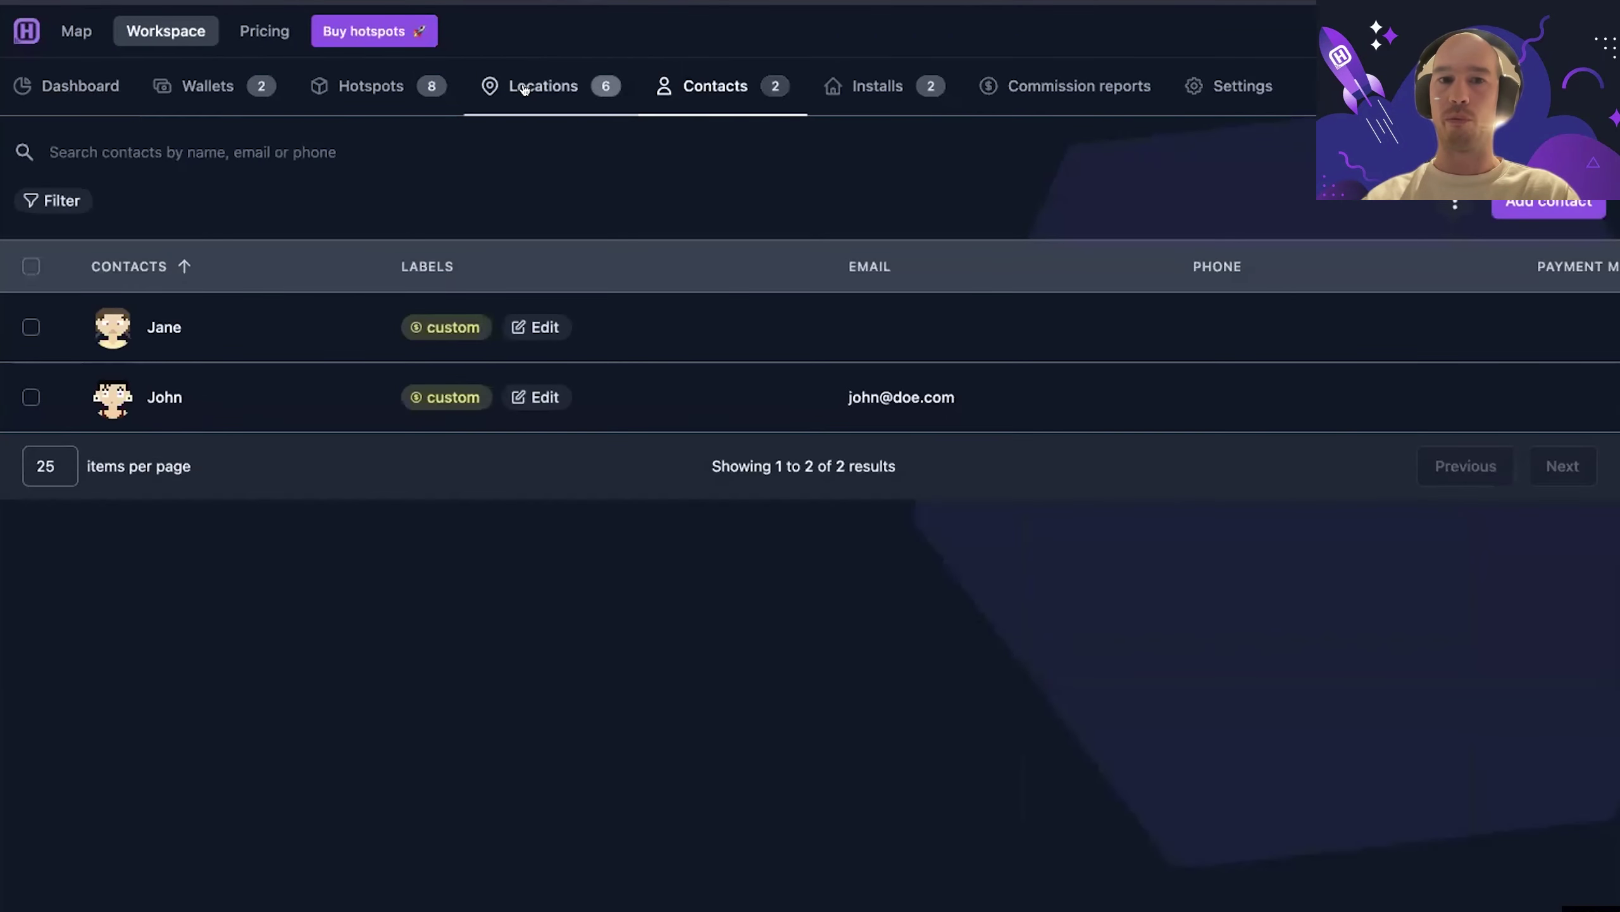
click(544, 86)
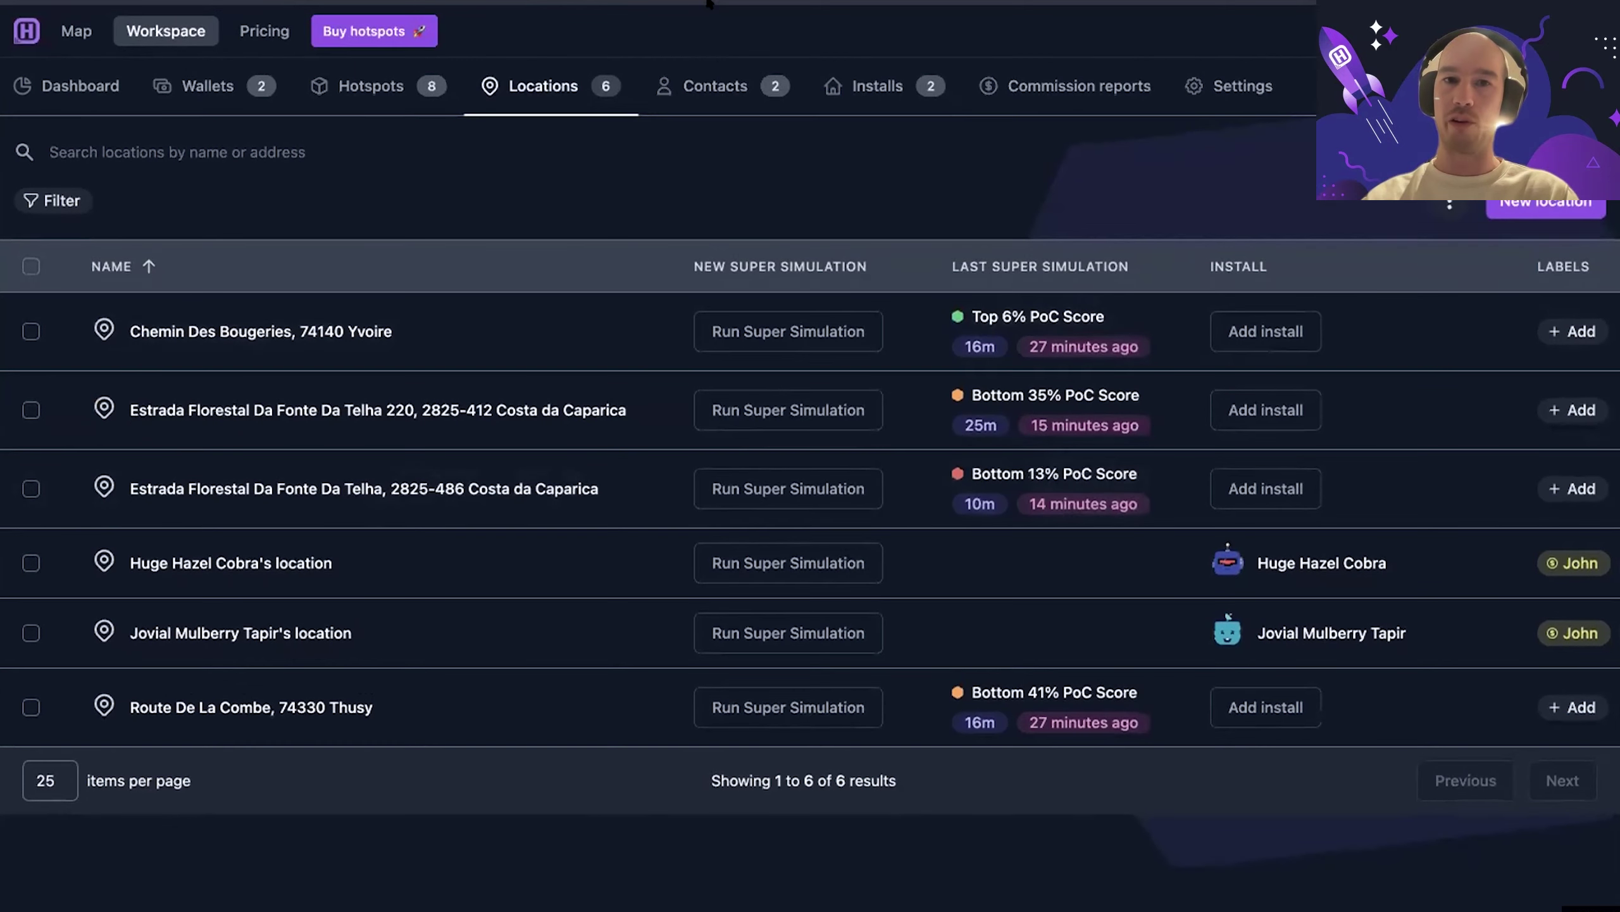
click(713, 83)
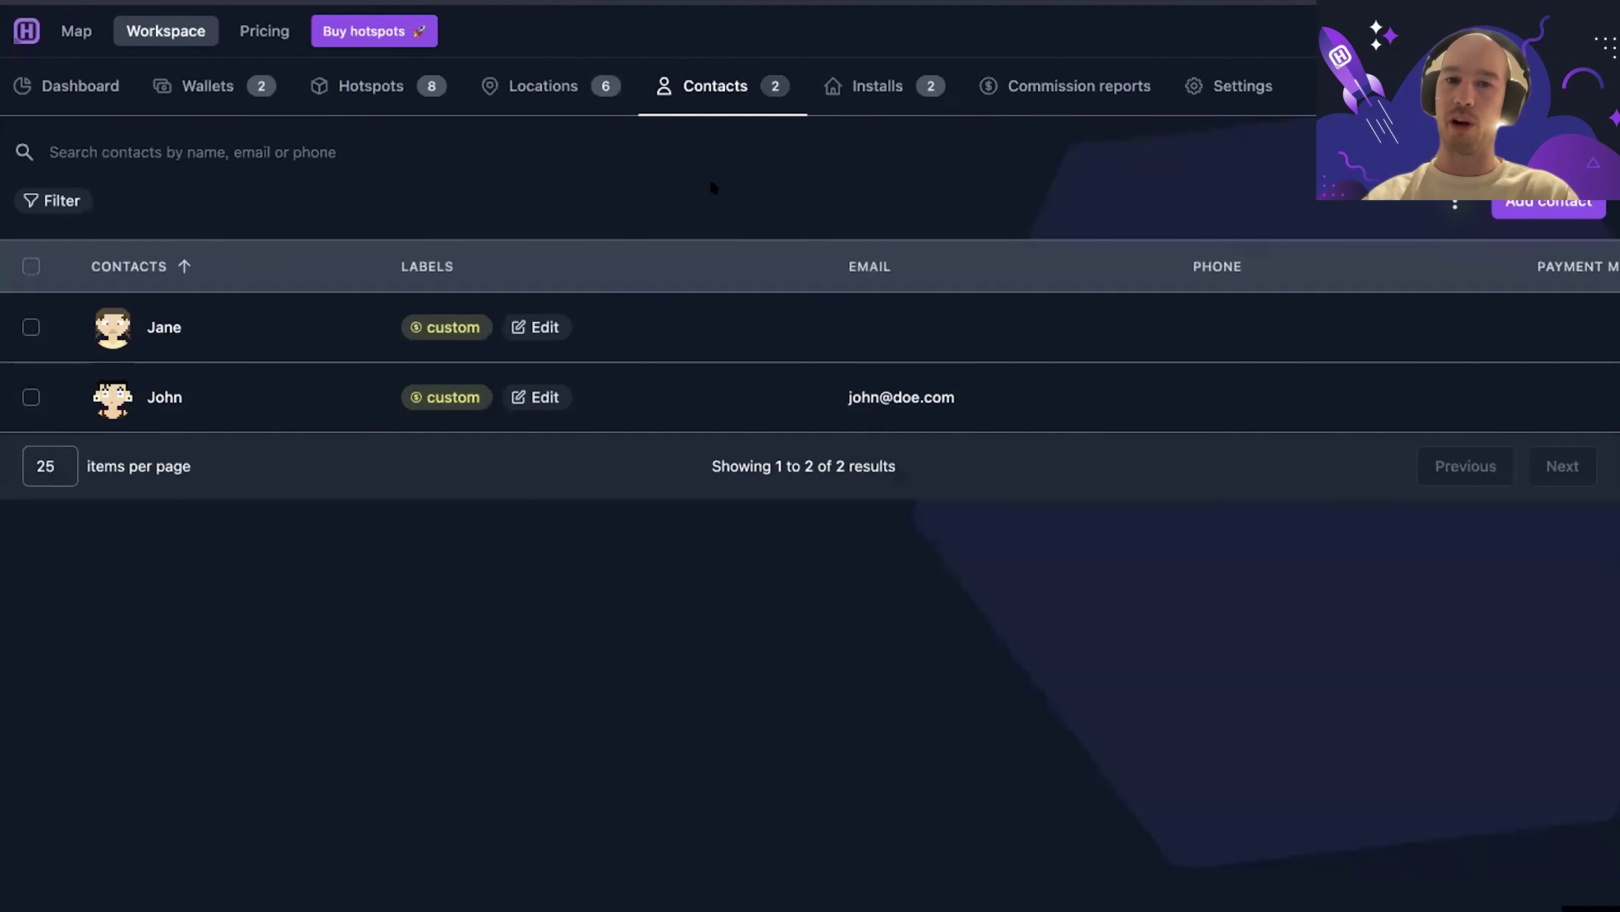
click(851, 96)
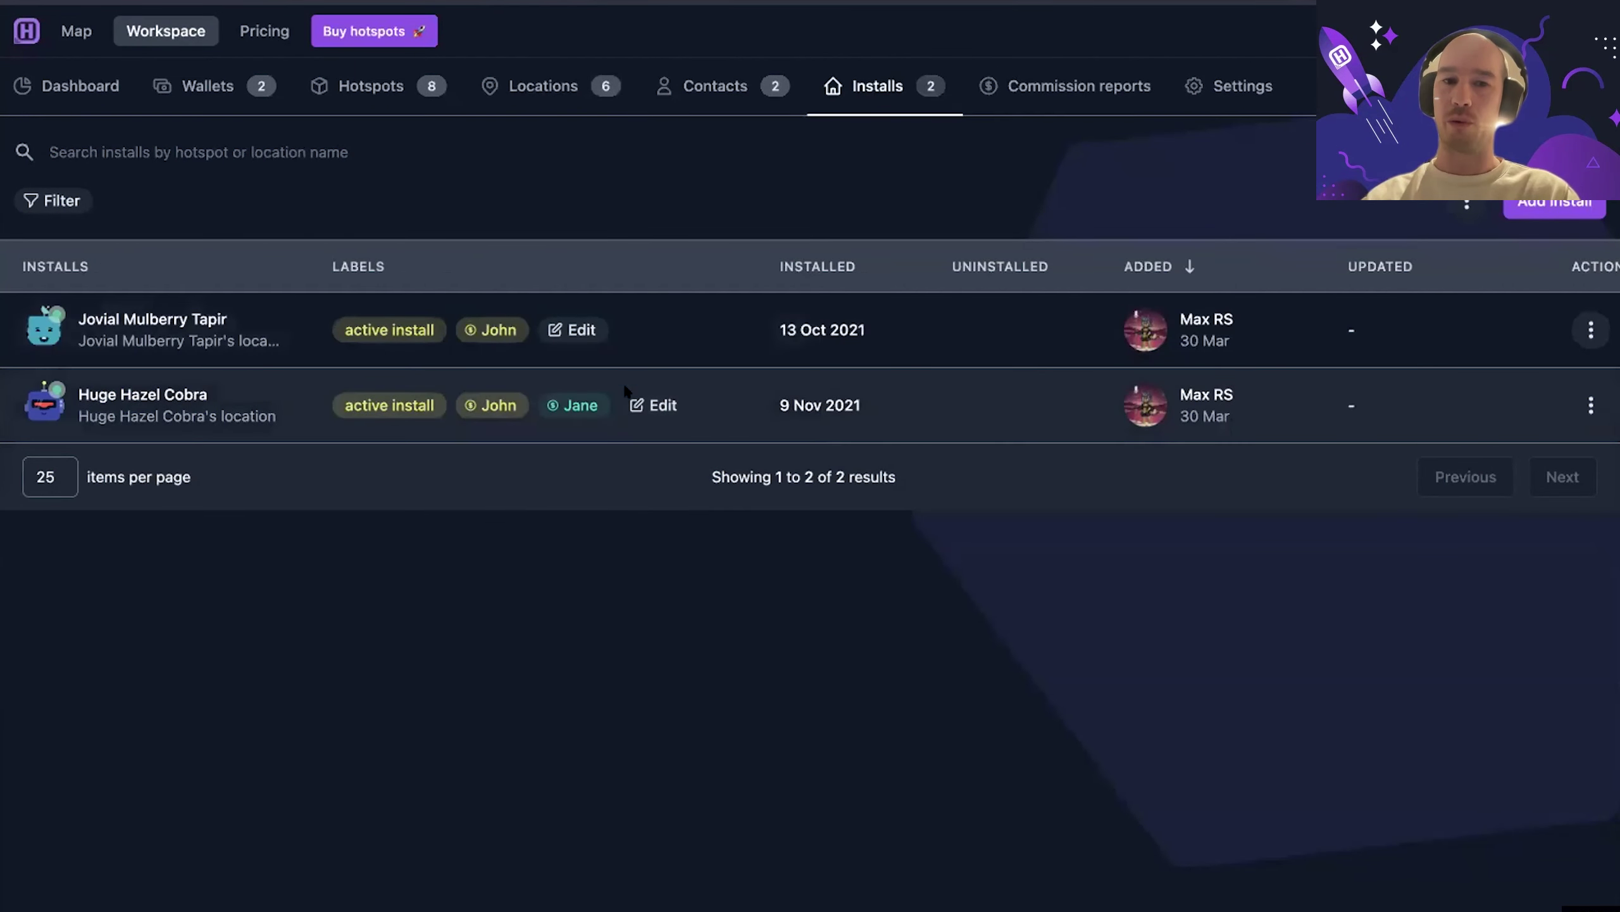
click(1063, 87)
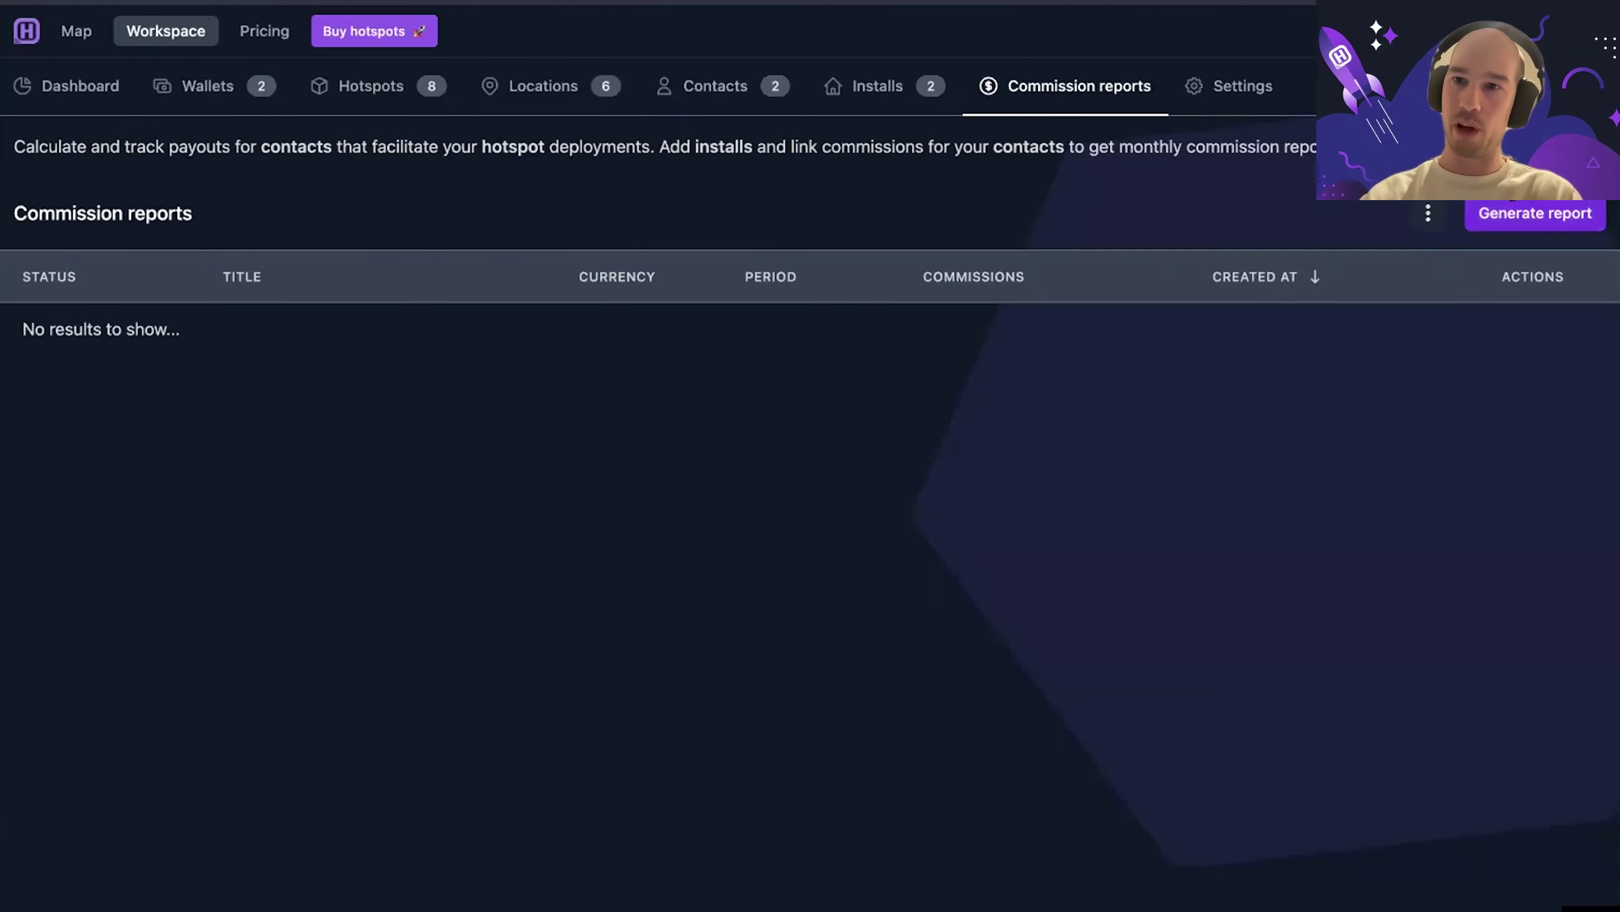
click(1518, 217)
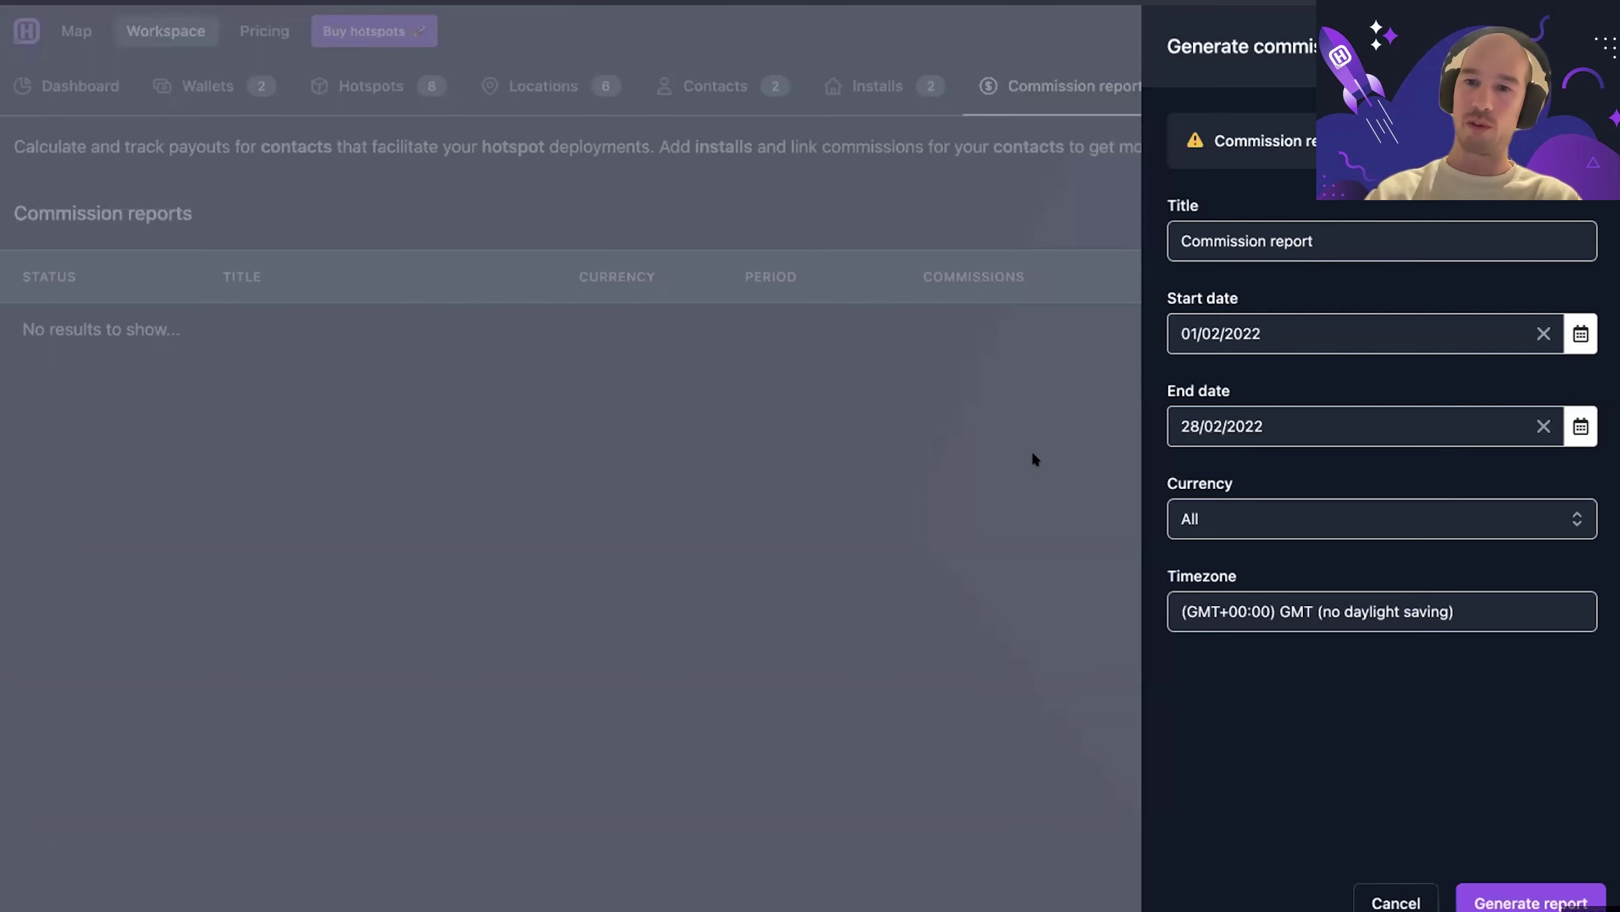
click(745, 450)
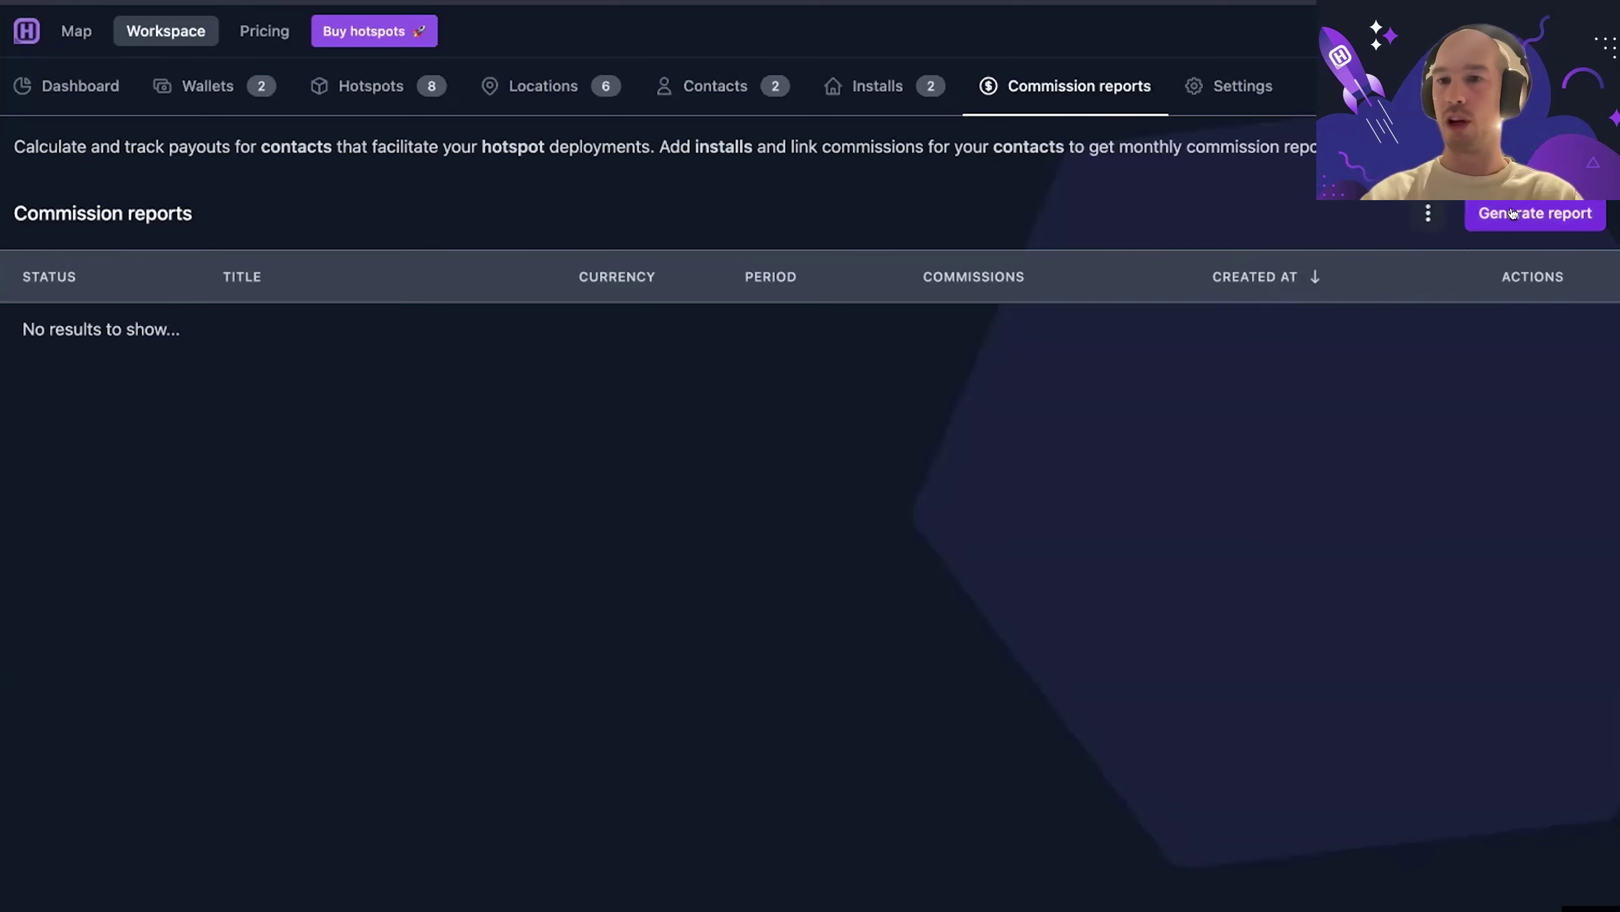
Generate a commission report for 01/02/2022–28/02/2022 with currency left as All
click(1535, 214)
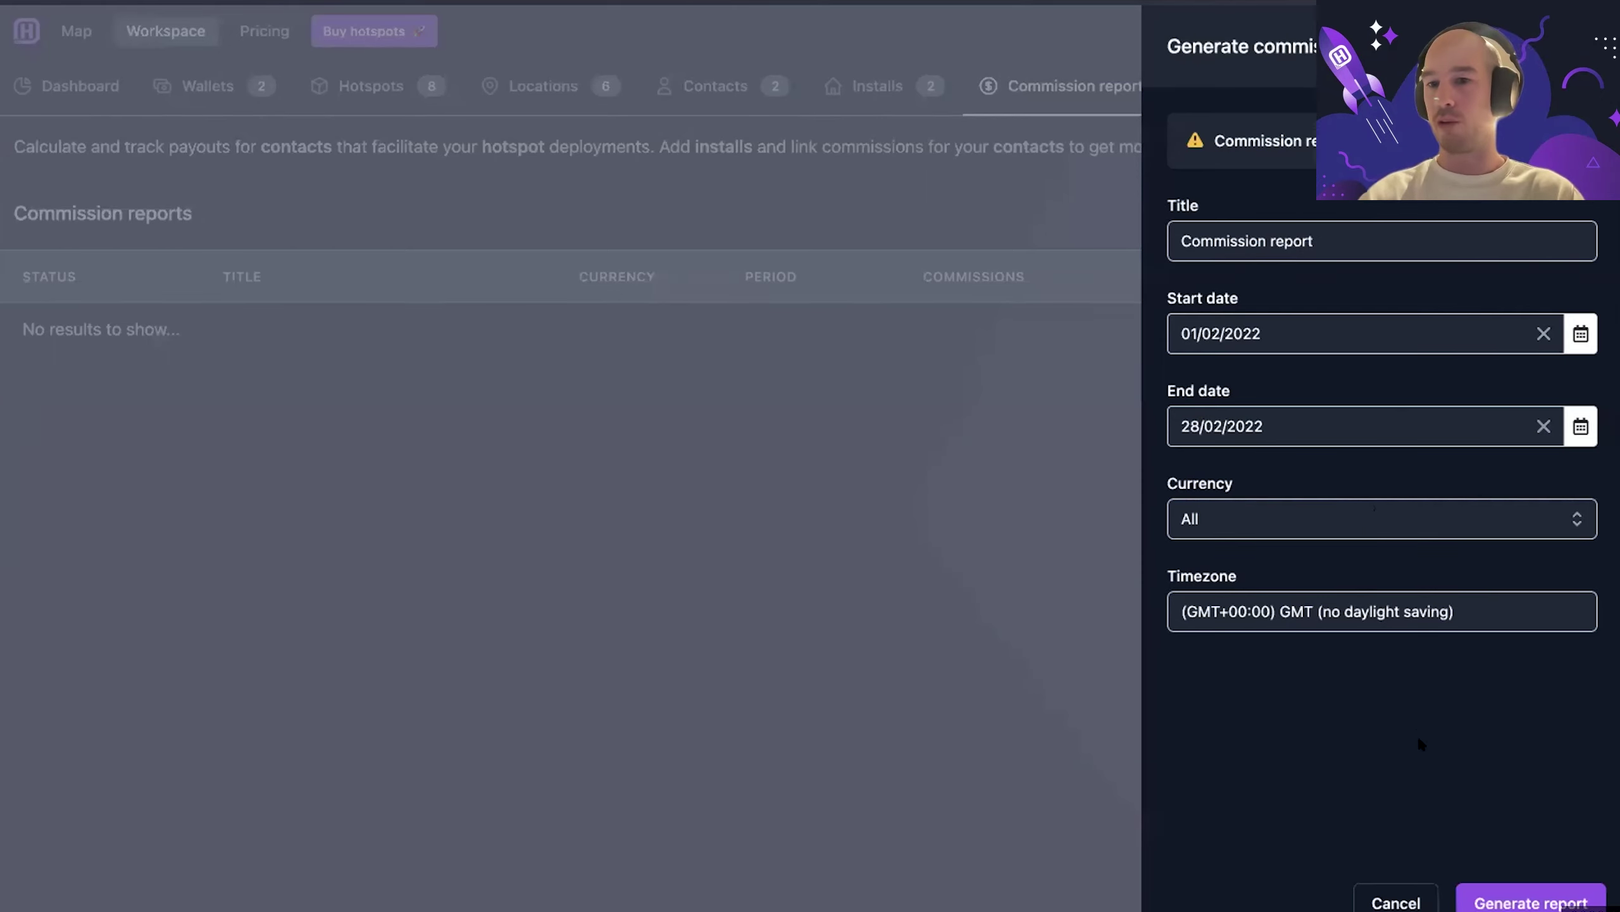
click(1284, 518)
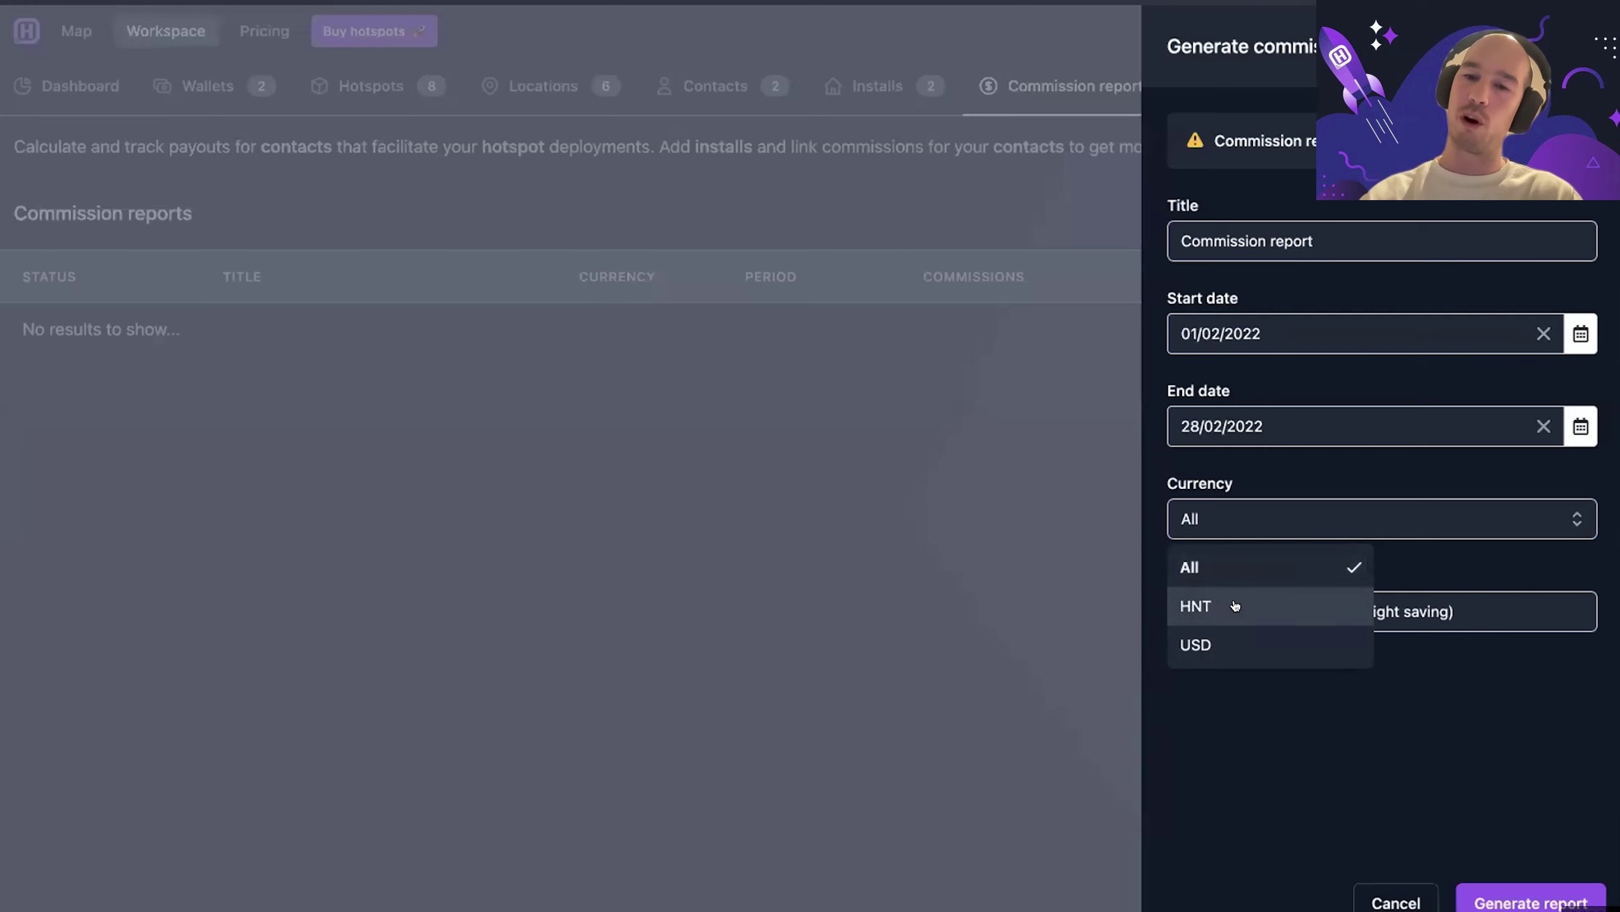
click(1302, 519)
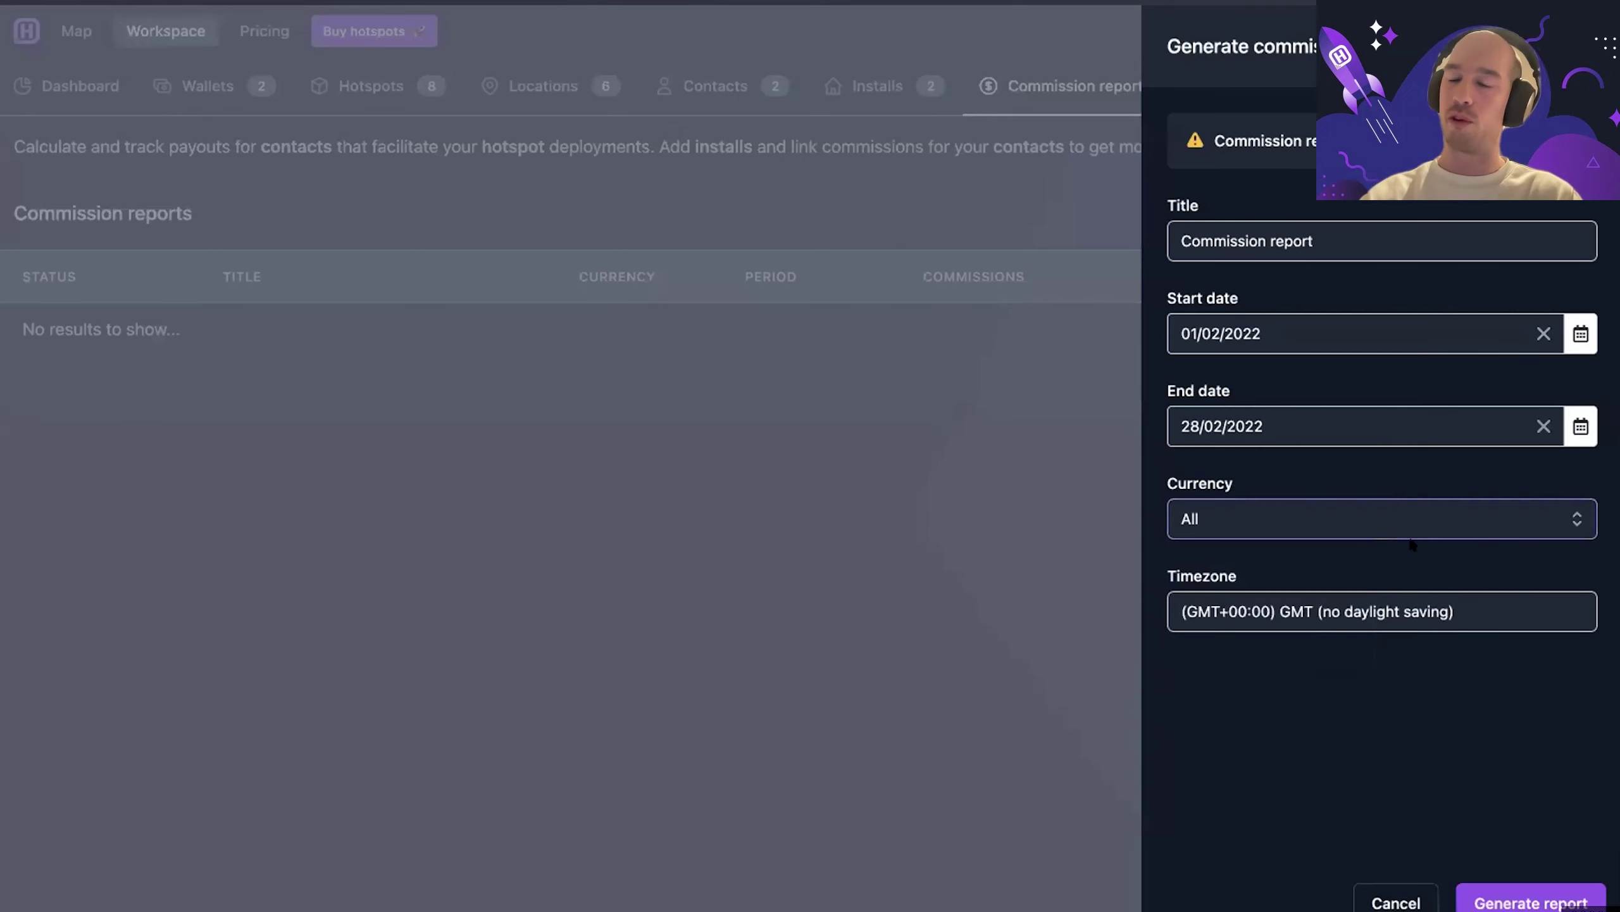
click(1531, 901)
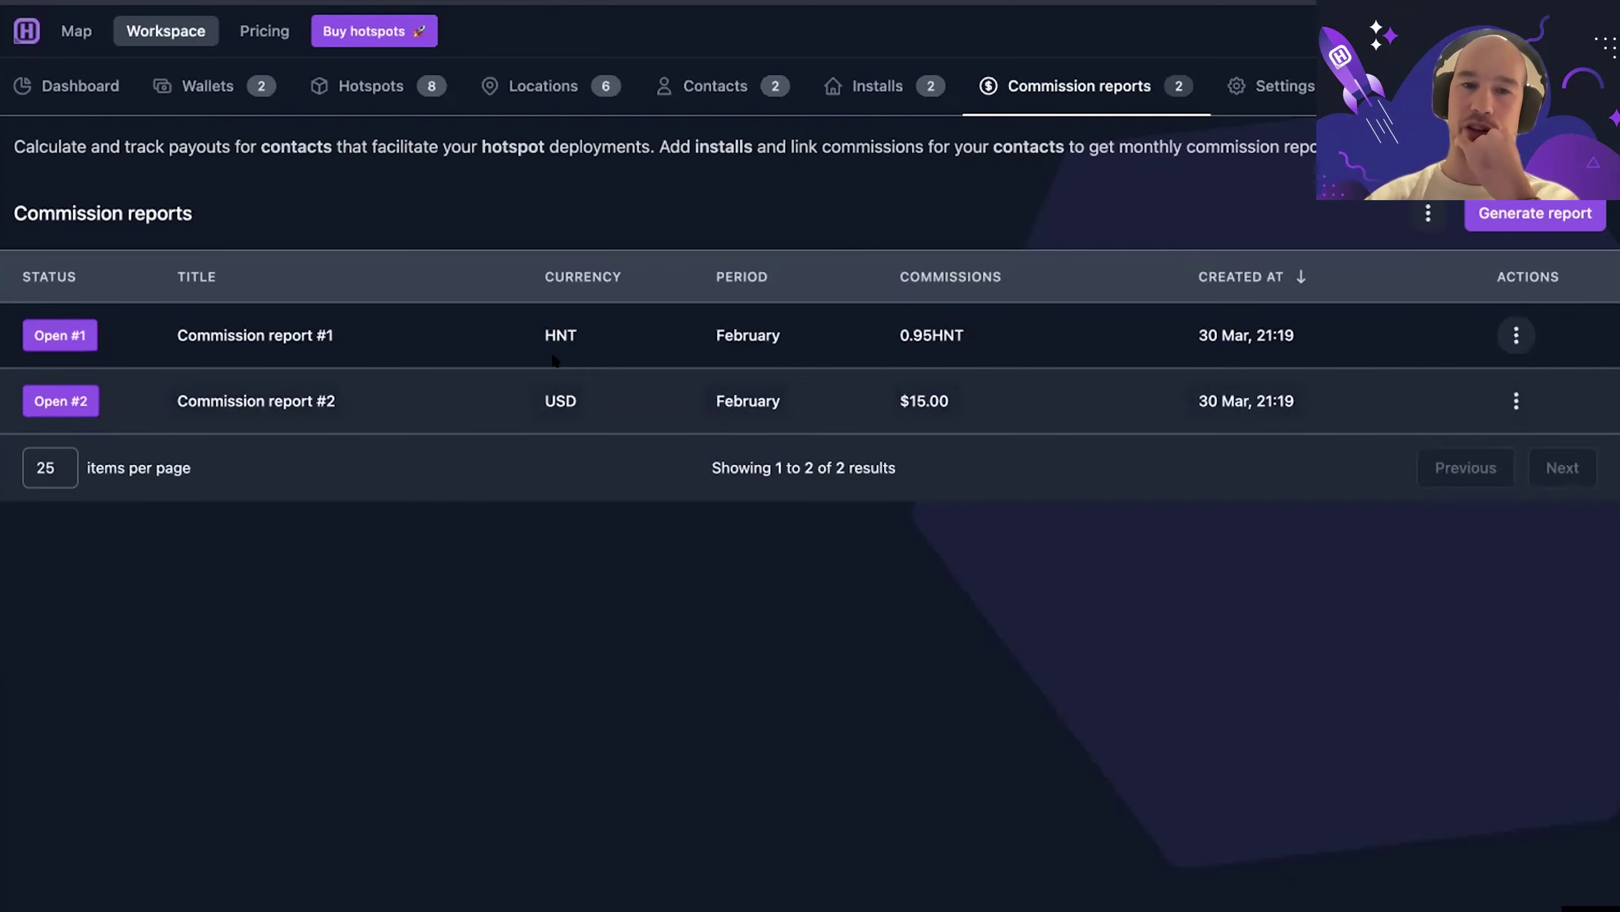
Open Commission report #1 and scroll through its details
click(53, 330)
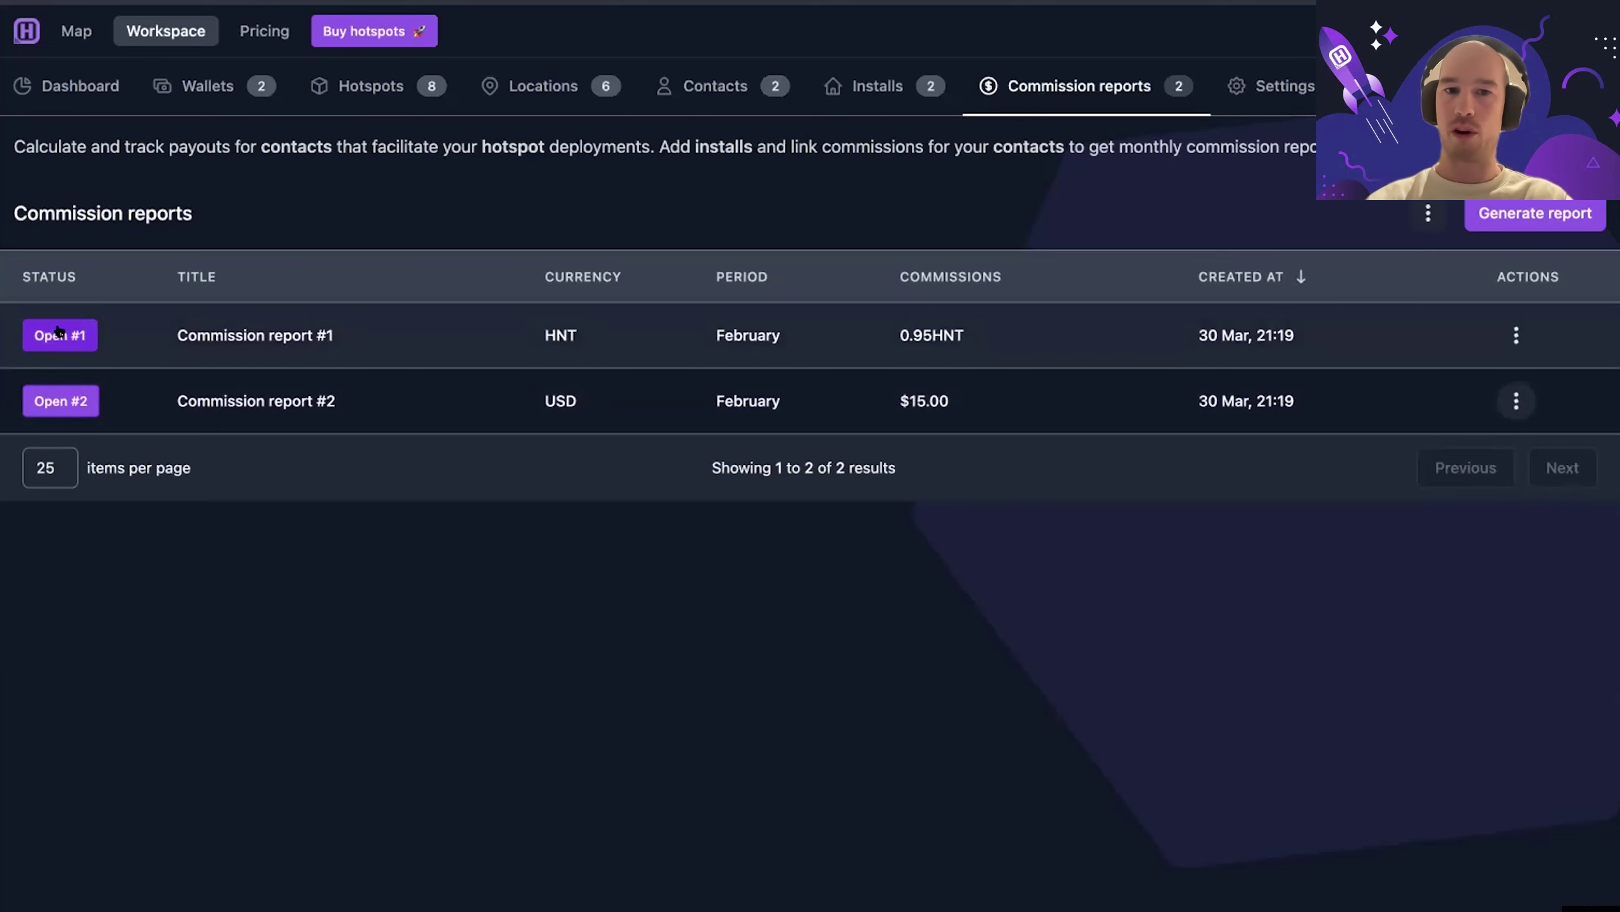
scroll(582, 383, down, 2)
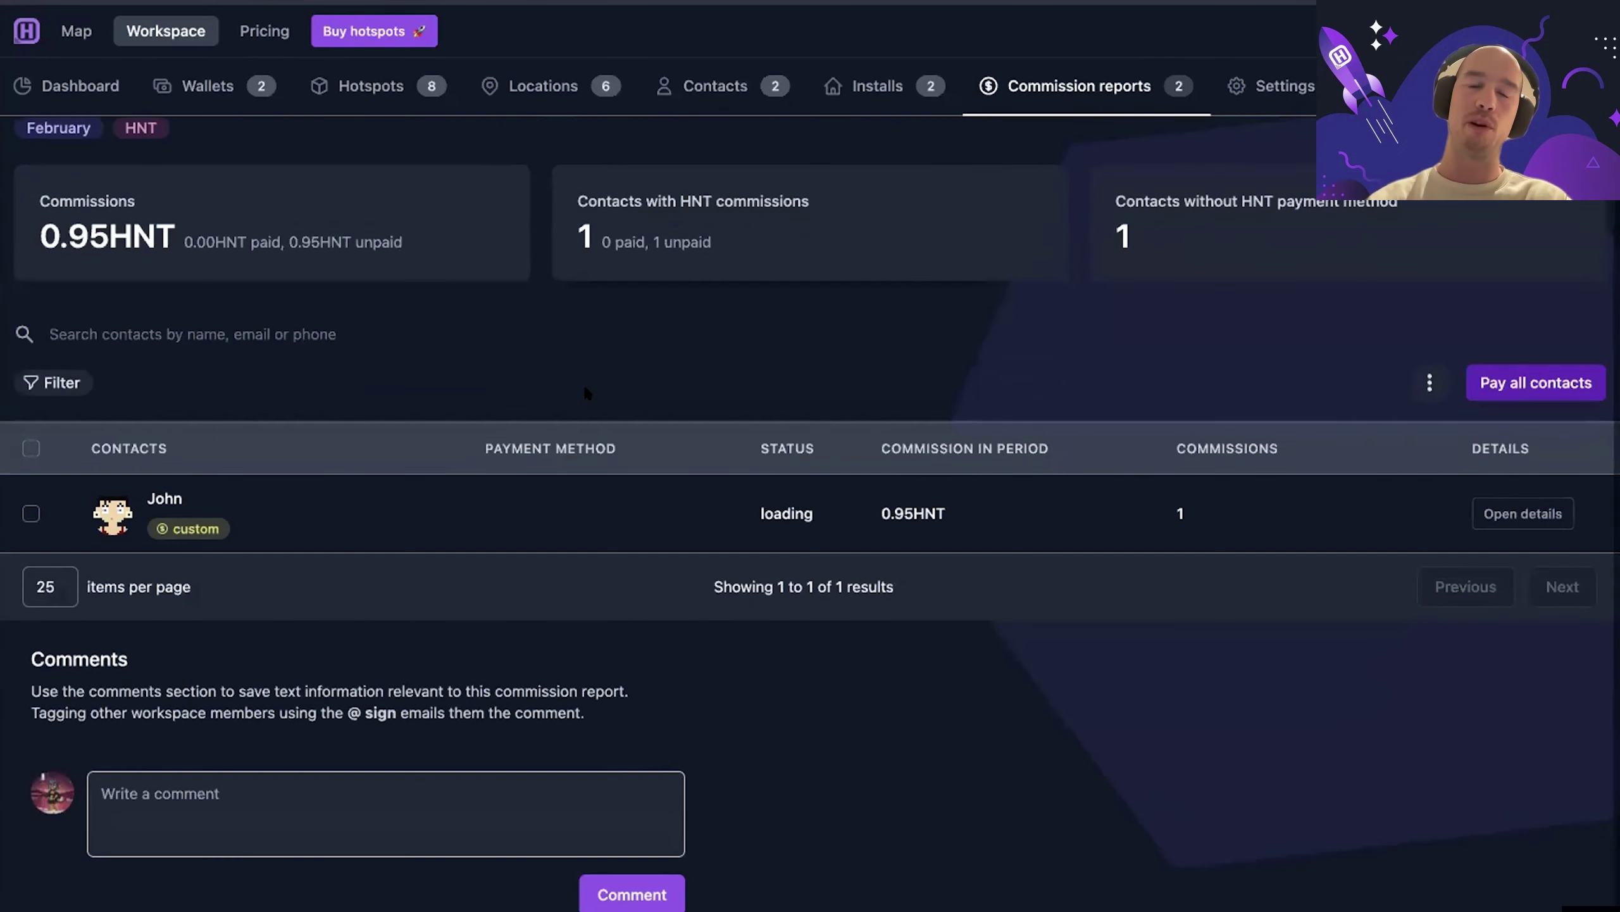
scroll(582, 383, up, 2)
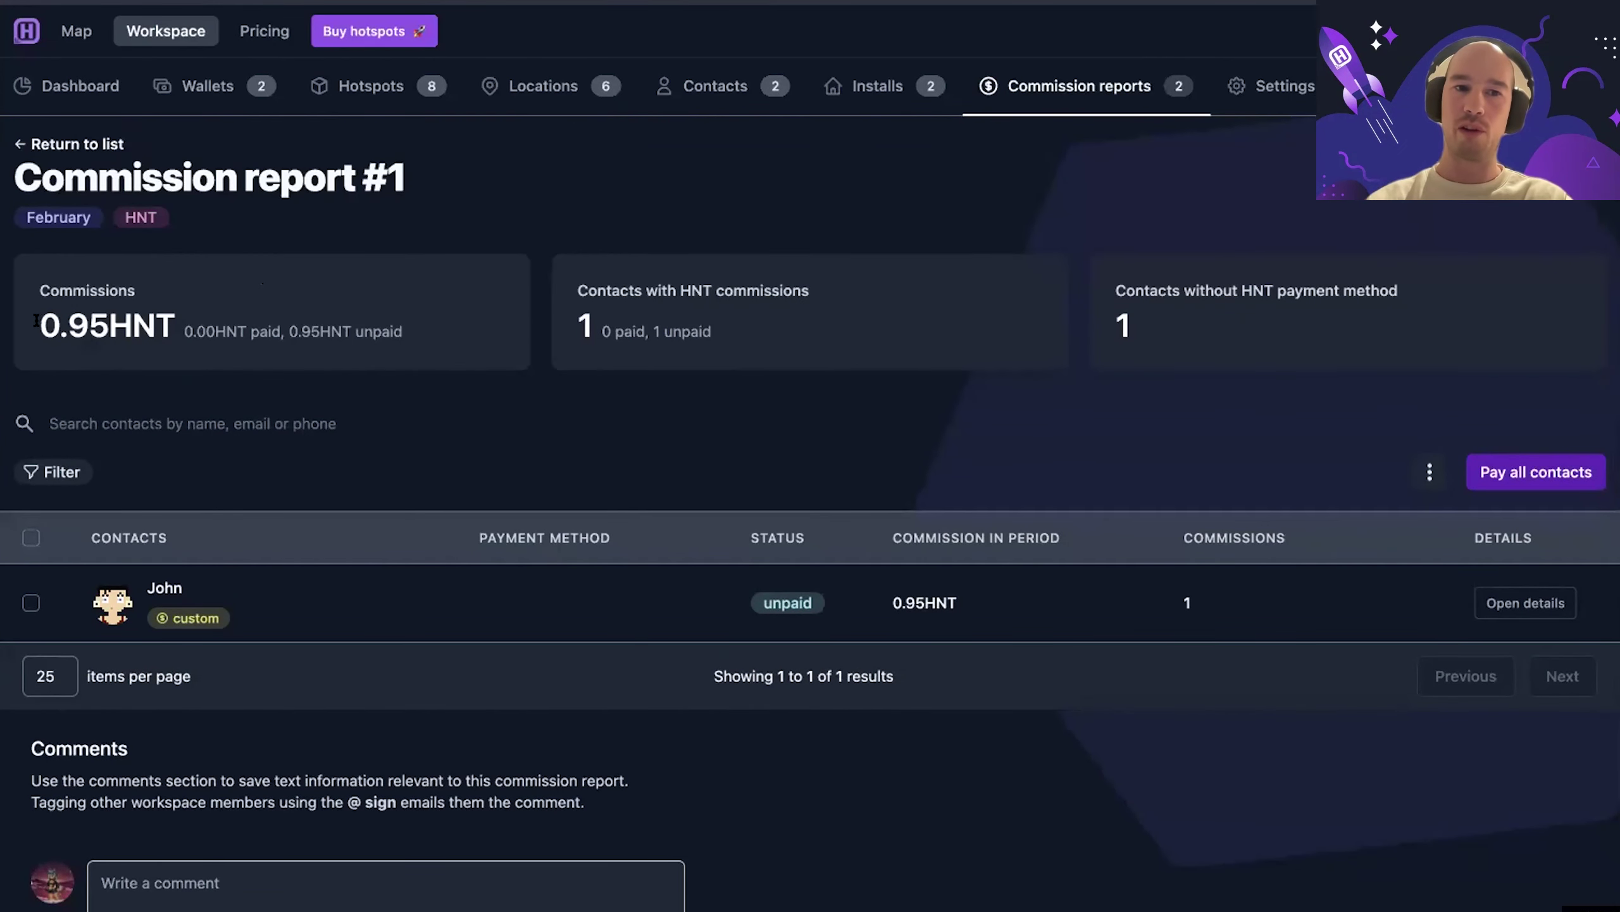
drag(36, 319, 226, 333)
click(306, 306)
scroll(536, 265, down, 2)
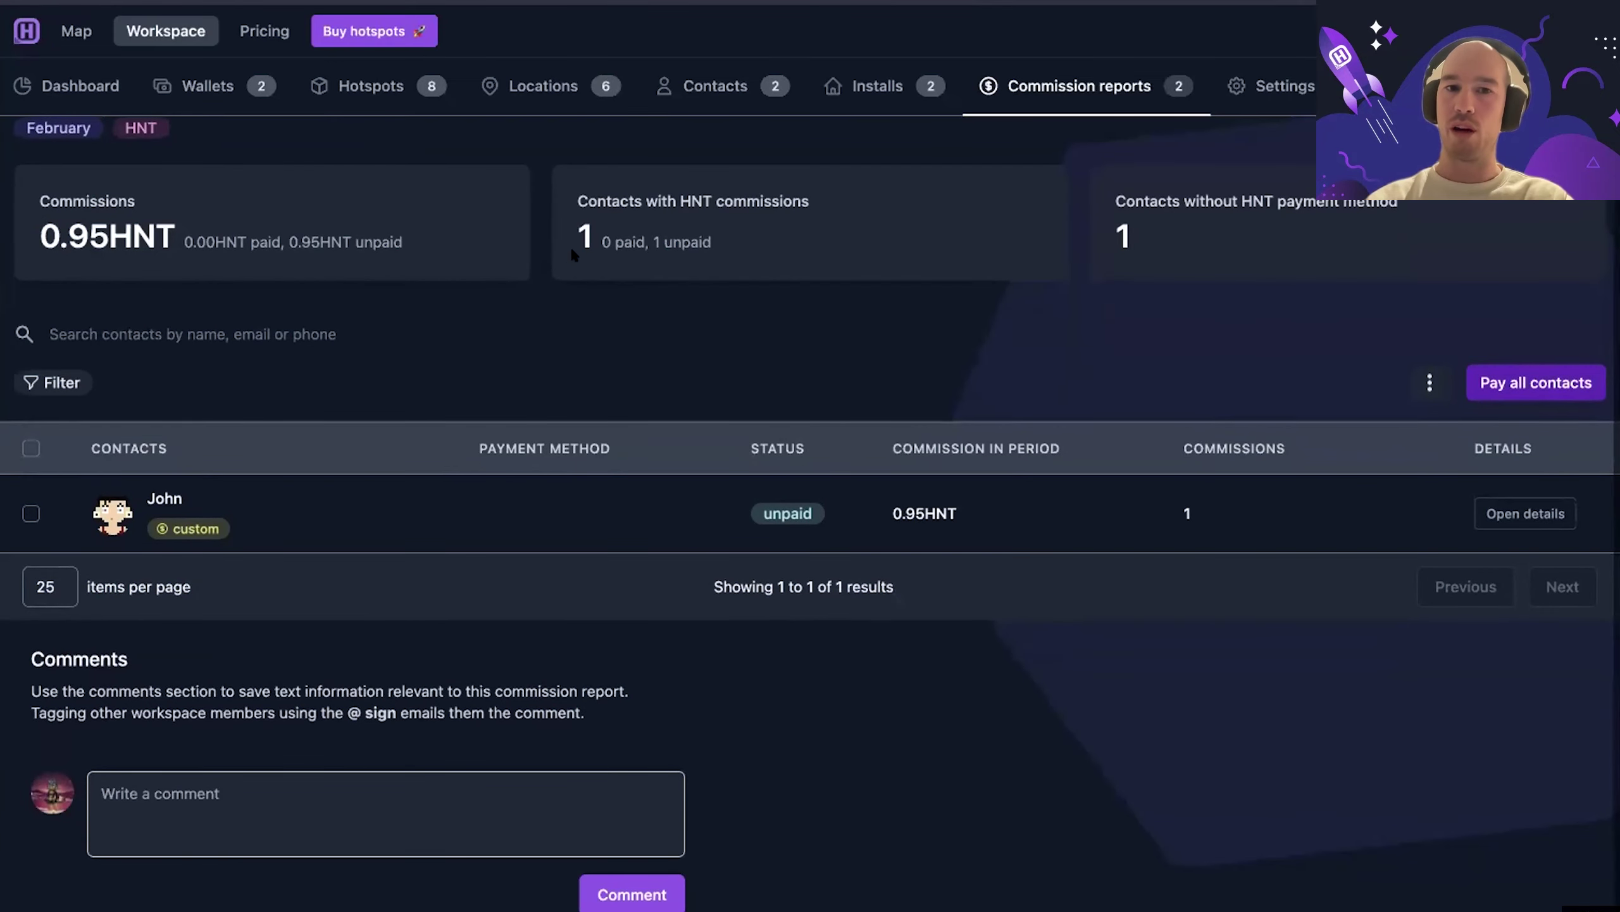
Highlight the counts of contacts with HNT commissions and without an HNT payment method
double_click(584, 236)
click(613, 218)
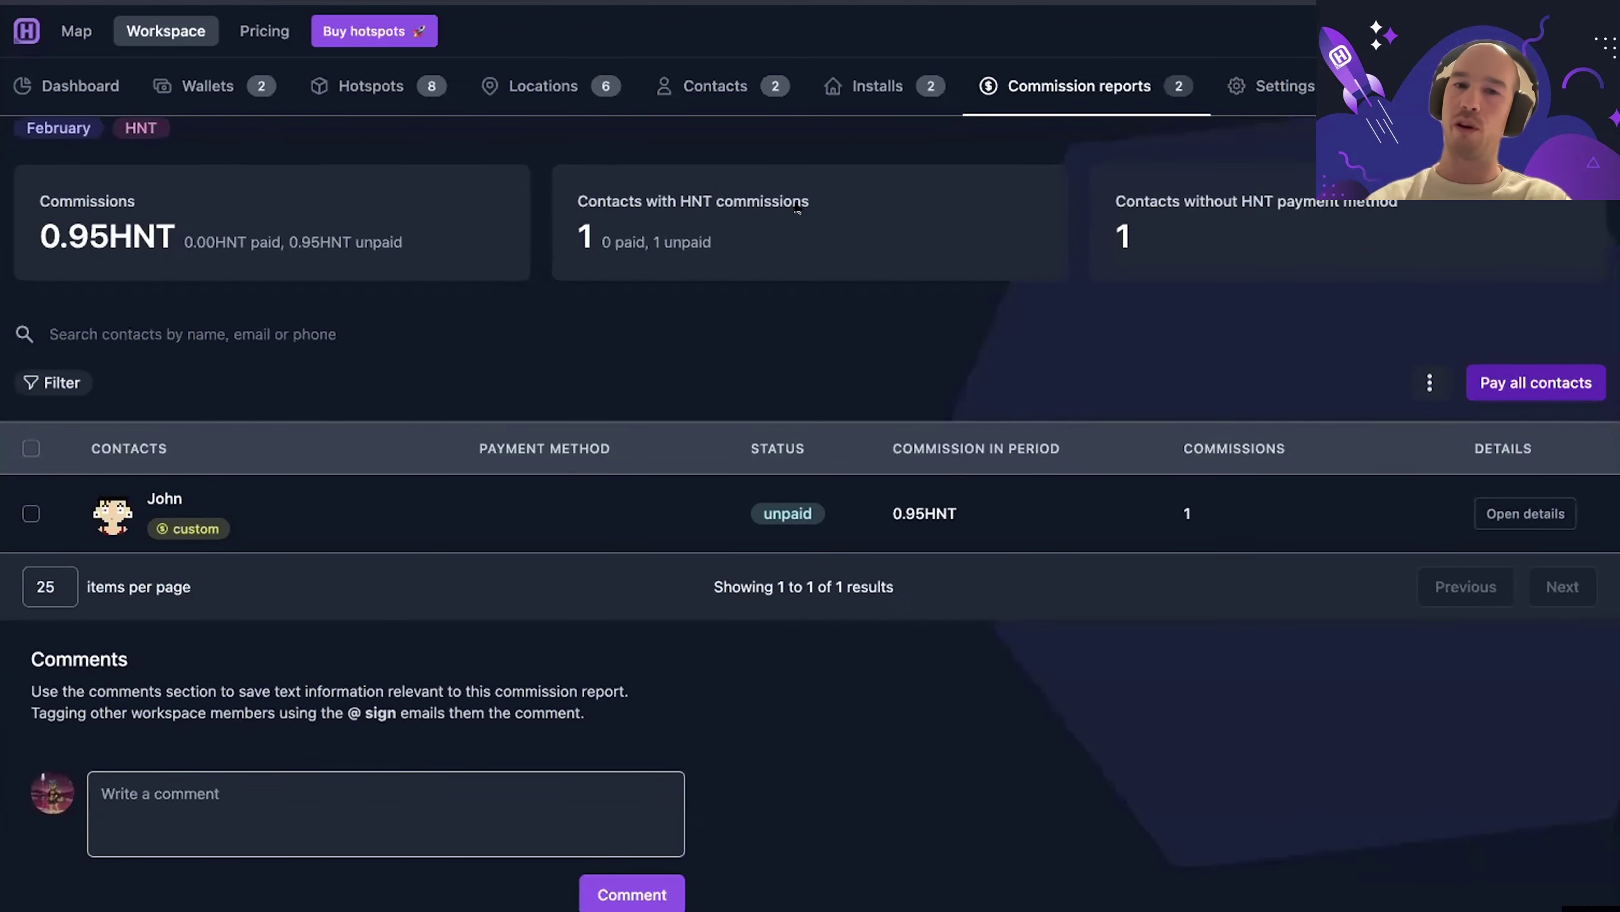
scroll(798, 210, up, 2)
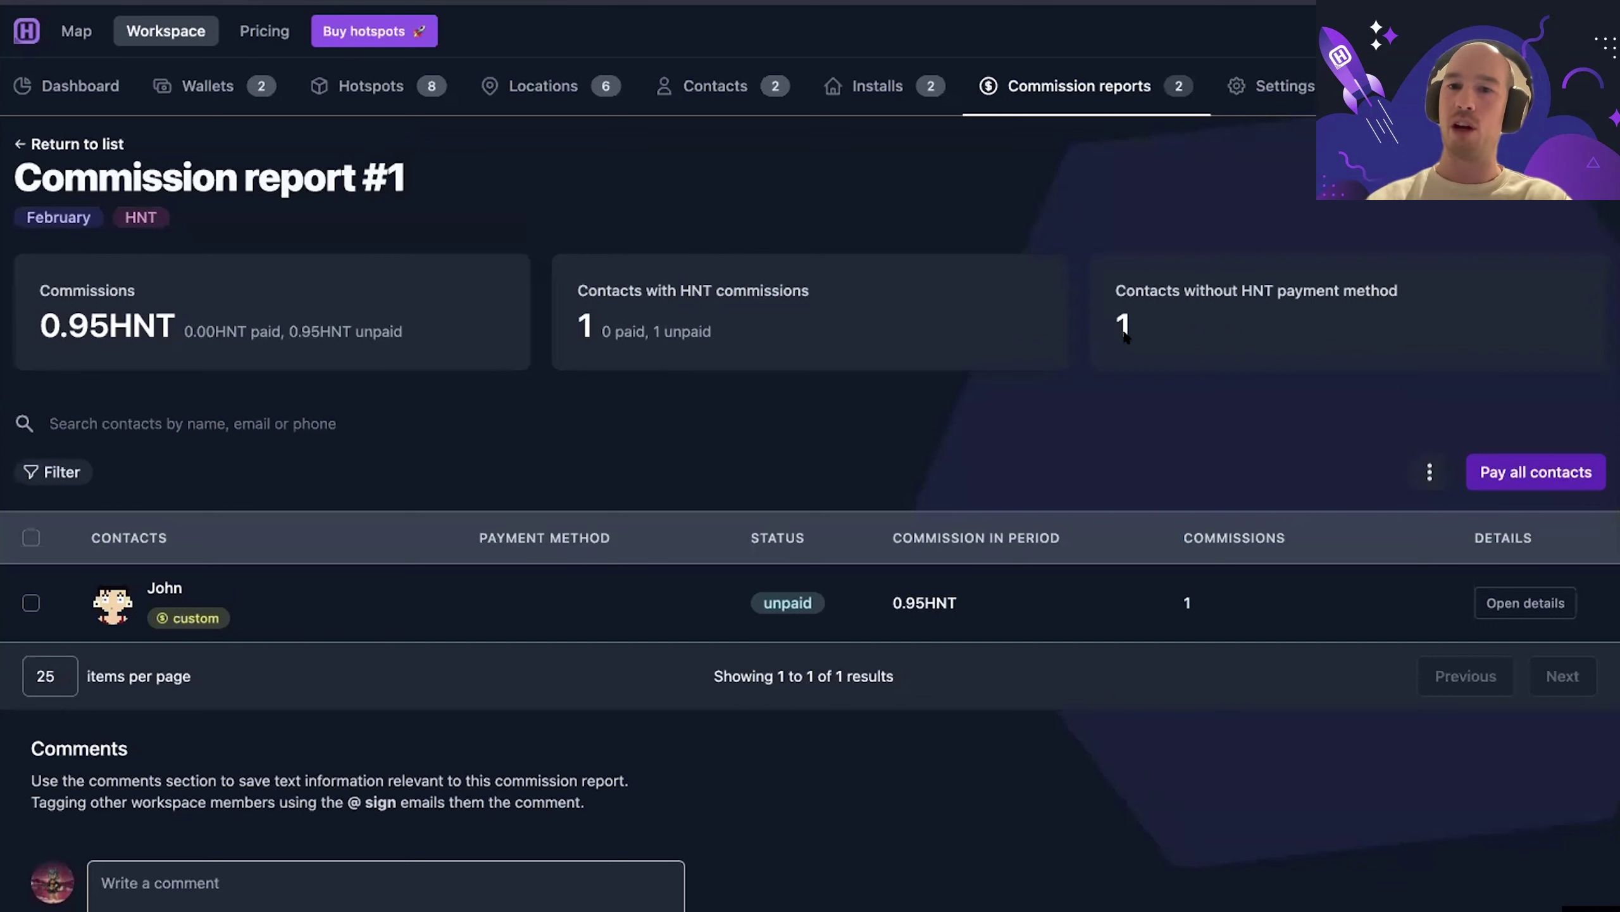
drag(1110, 290, 1143, 322)
click(1144, 324)
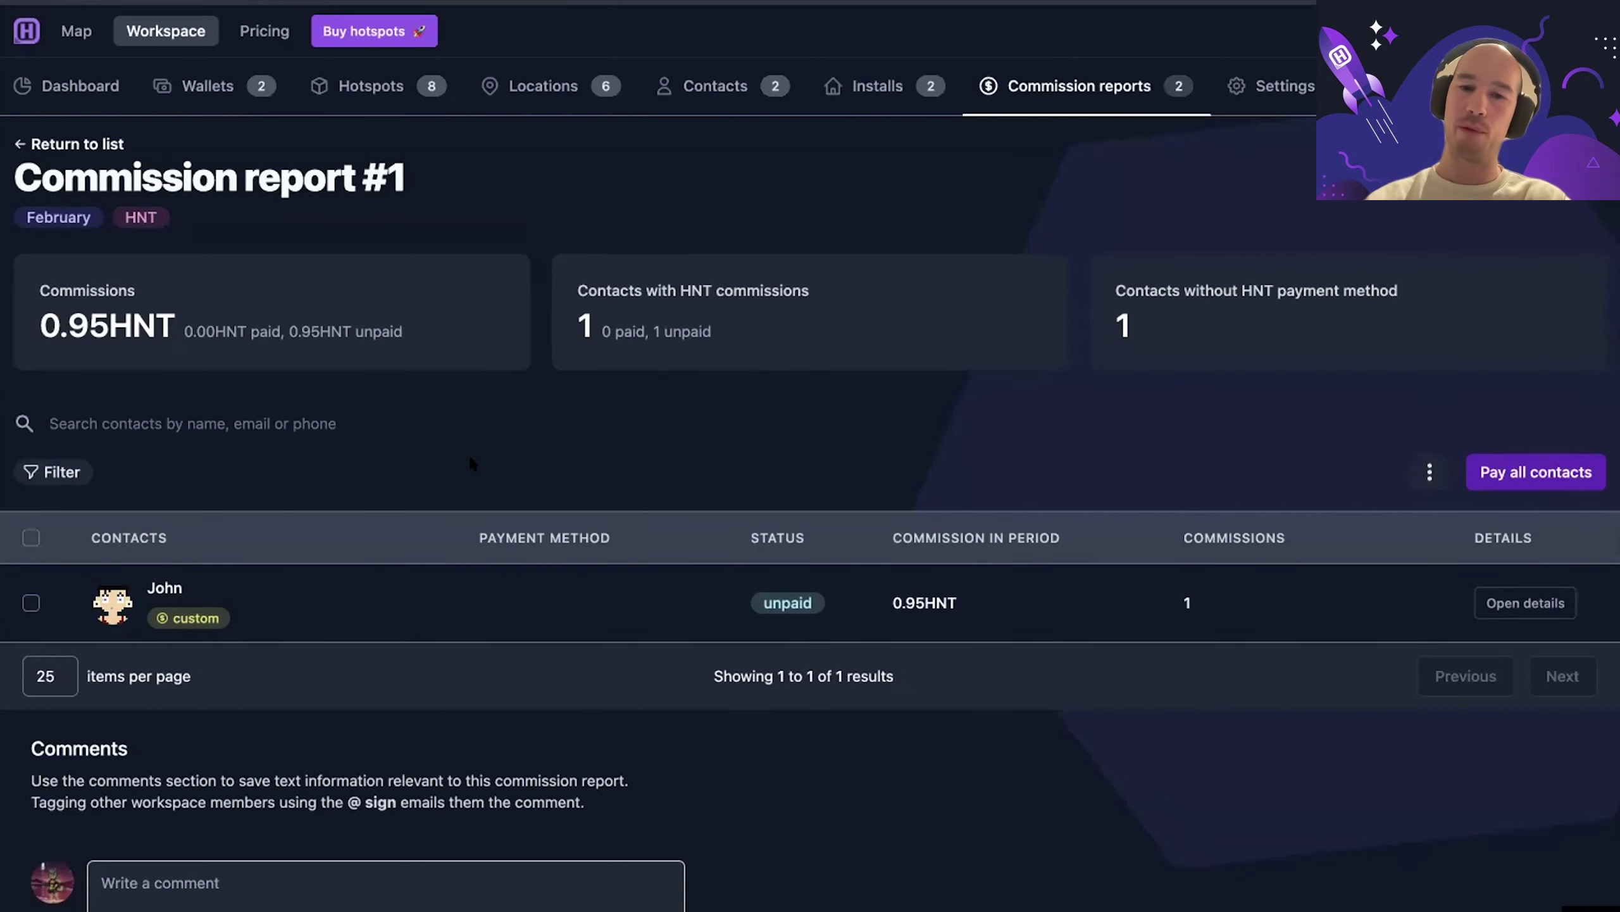
scroll(468, 453, down, 2)
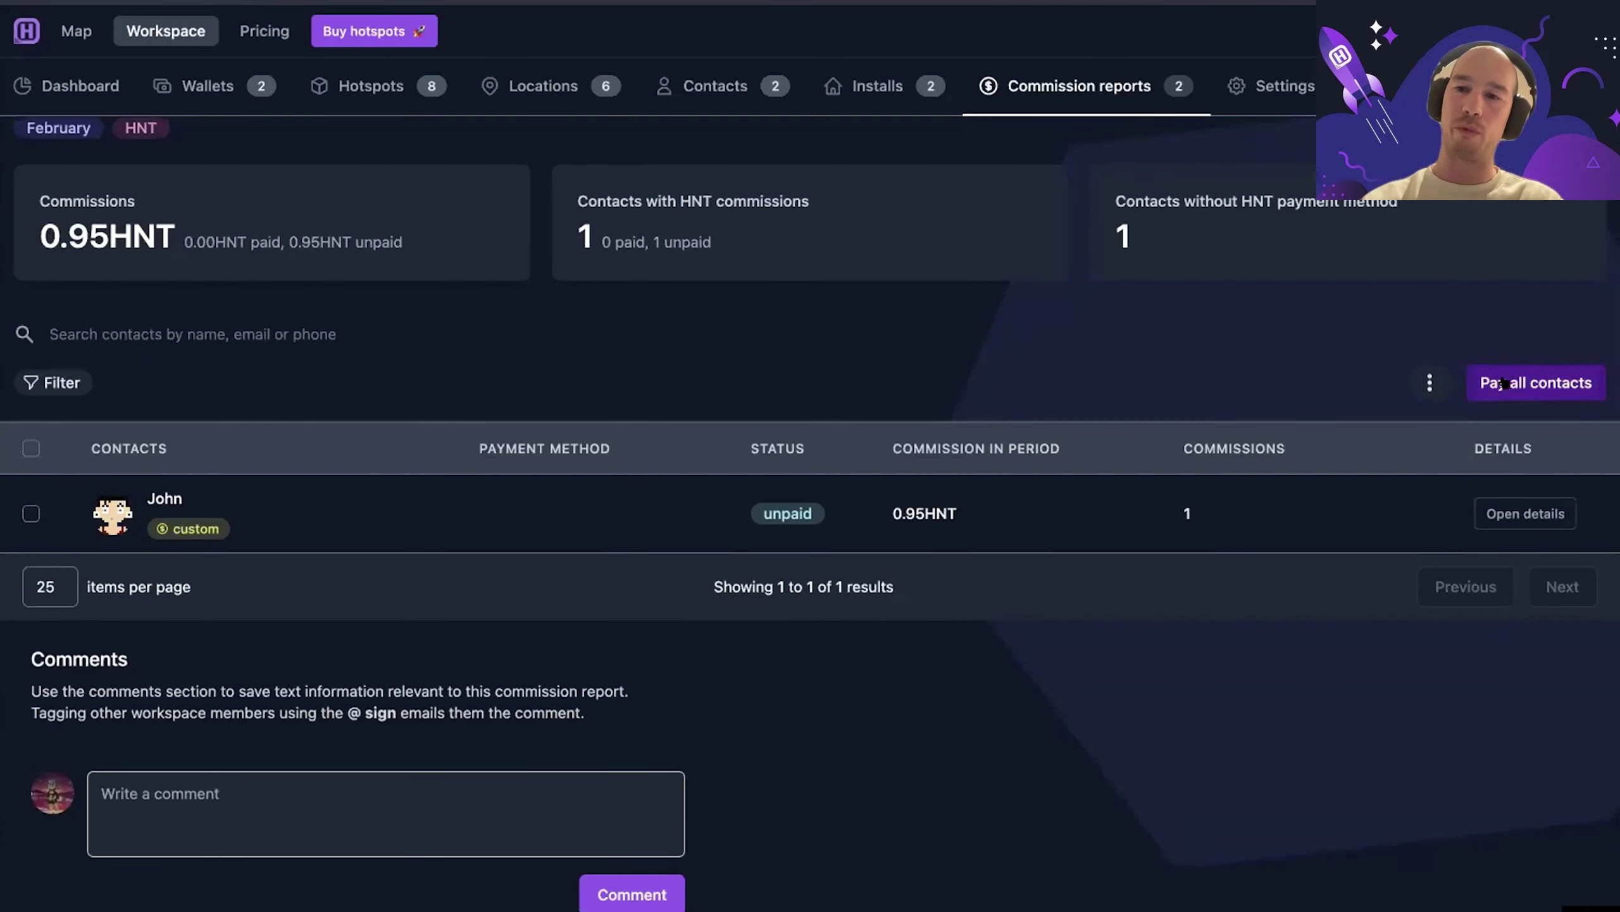
click(1363, 320)
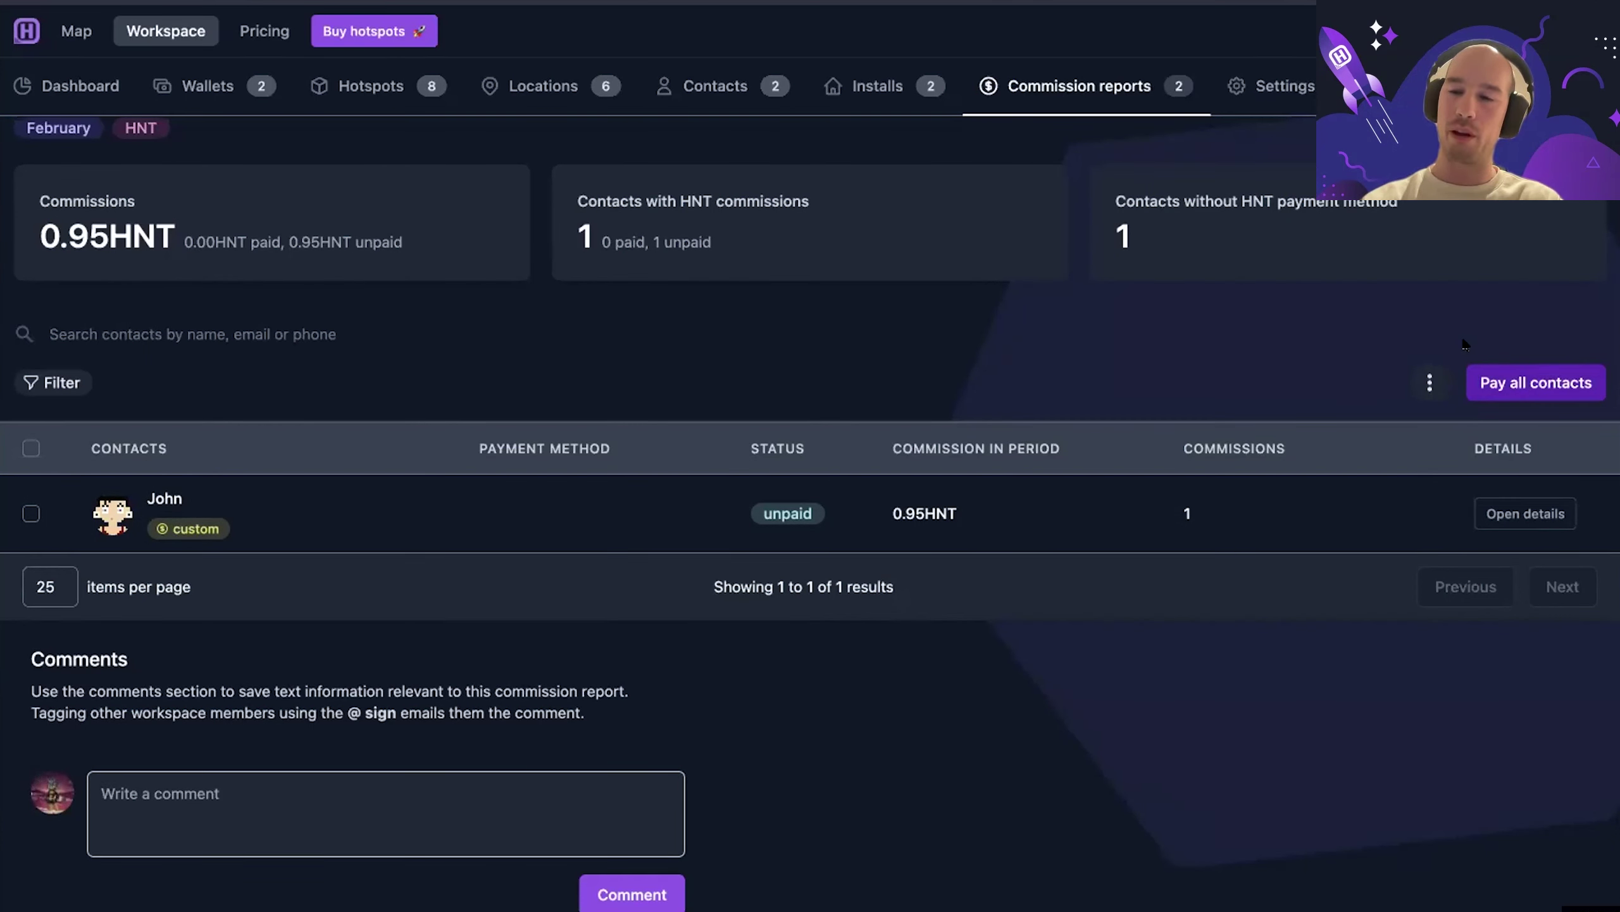
click(1537, 380)
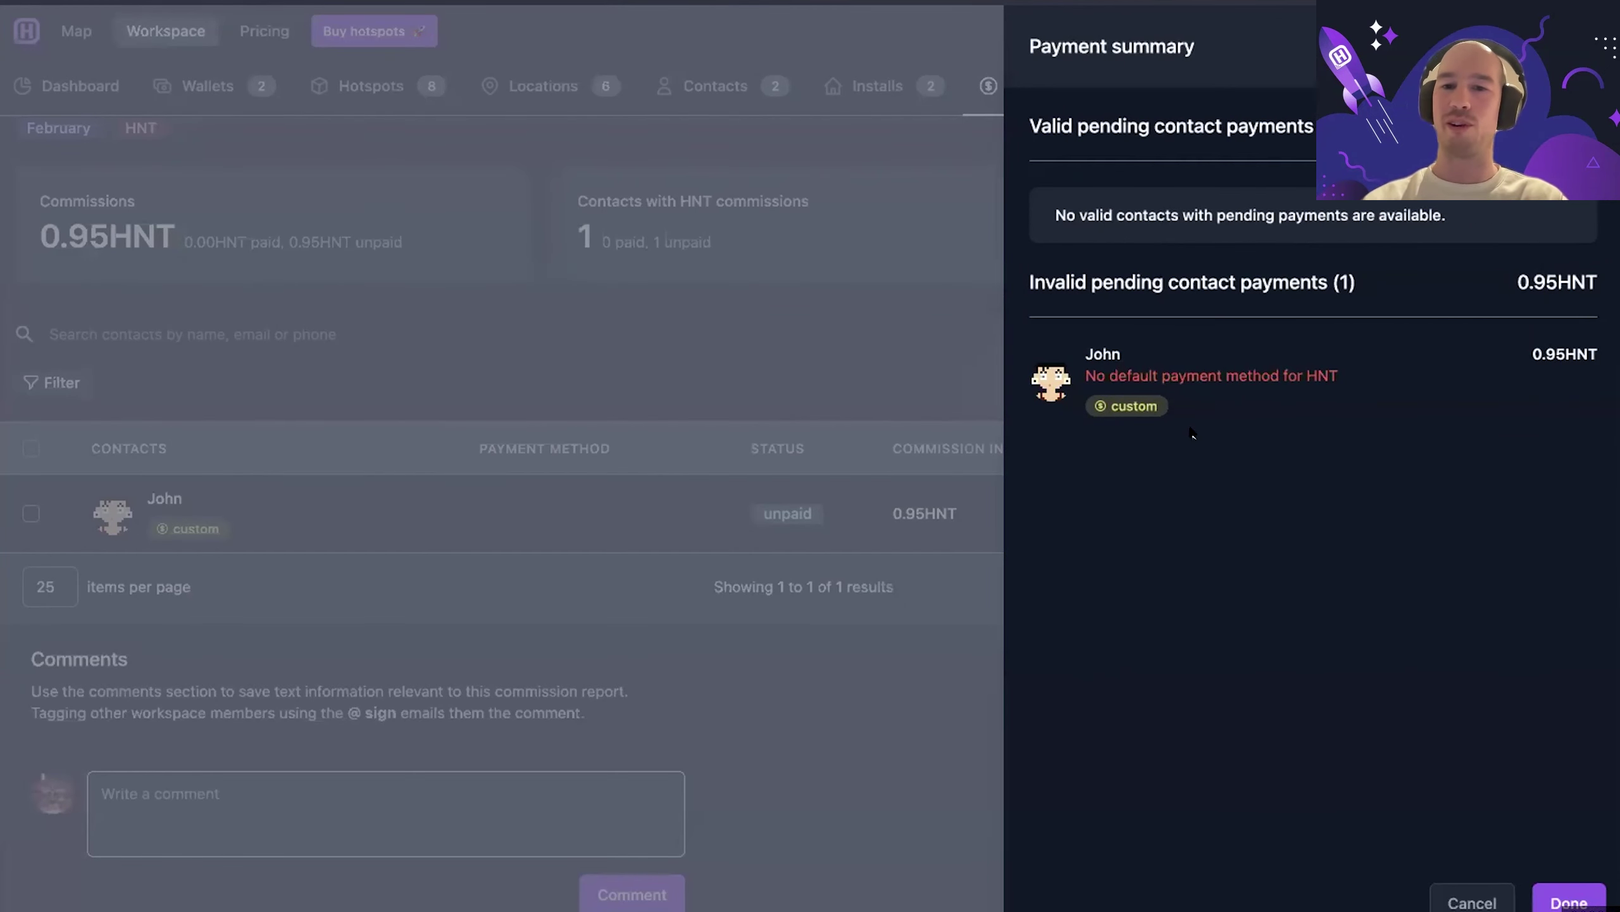
click(1182, 367)
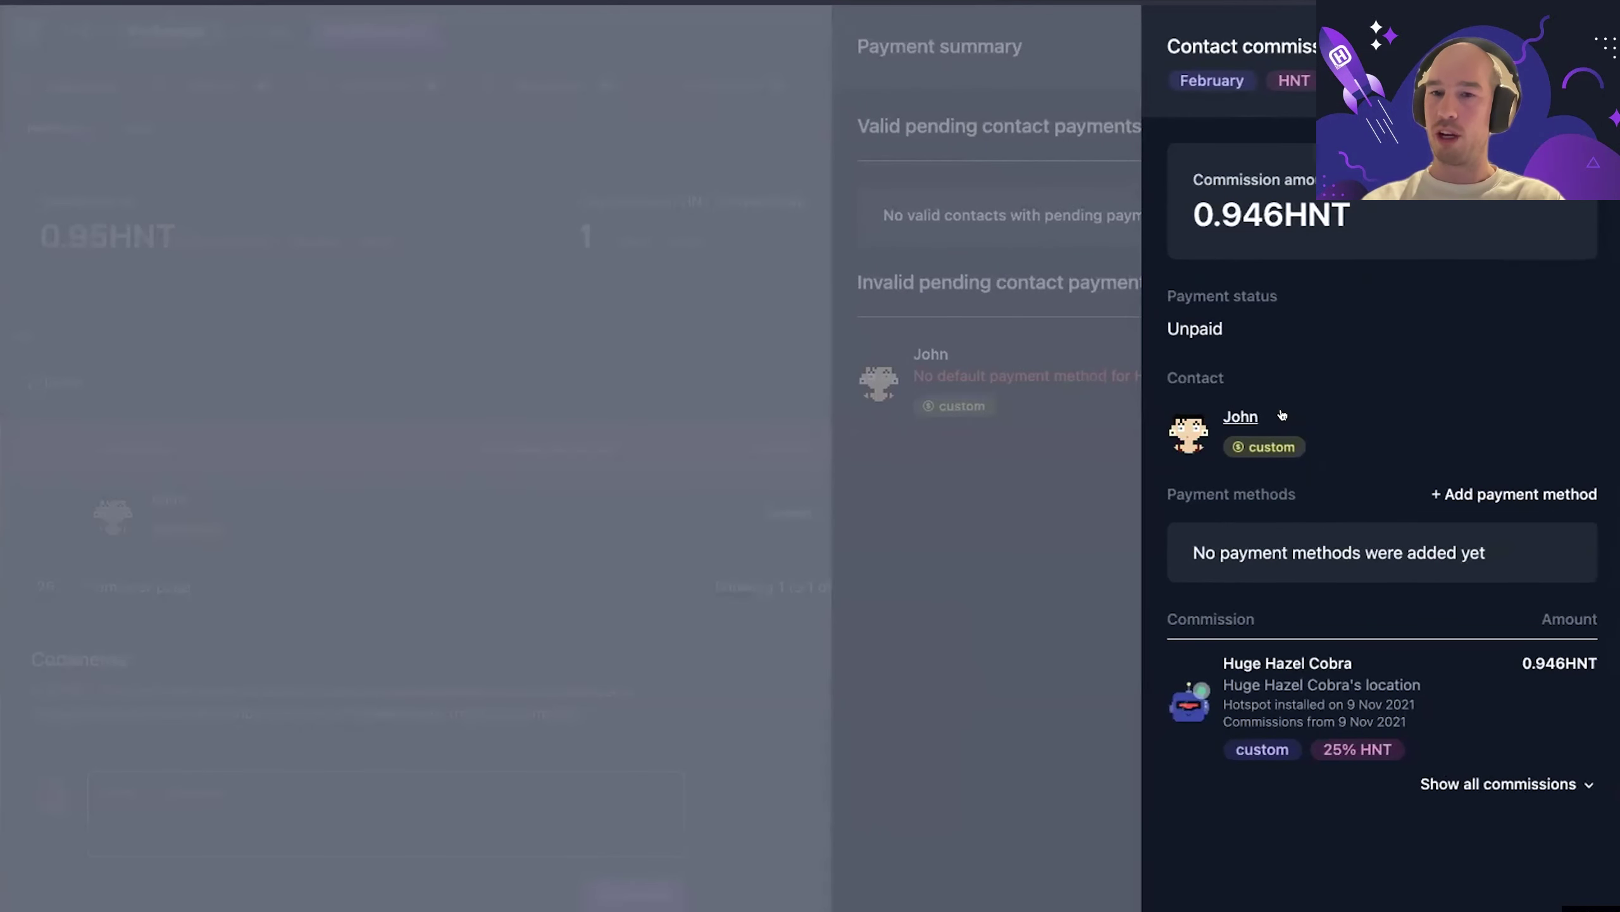
click(1034, 474)
click(827, 457)
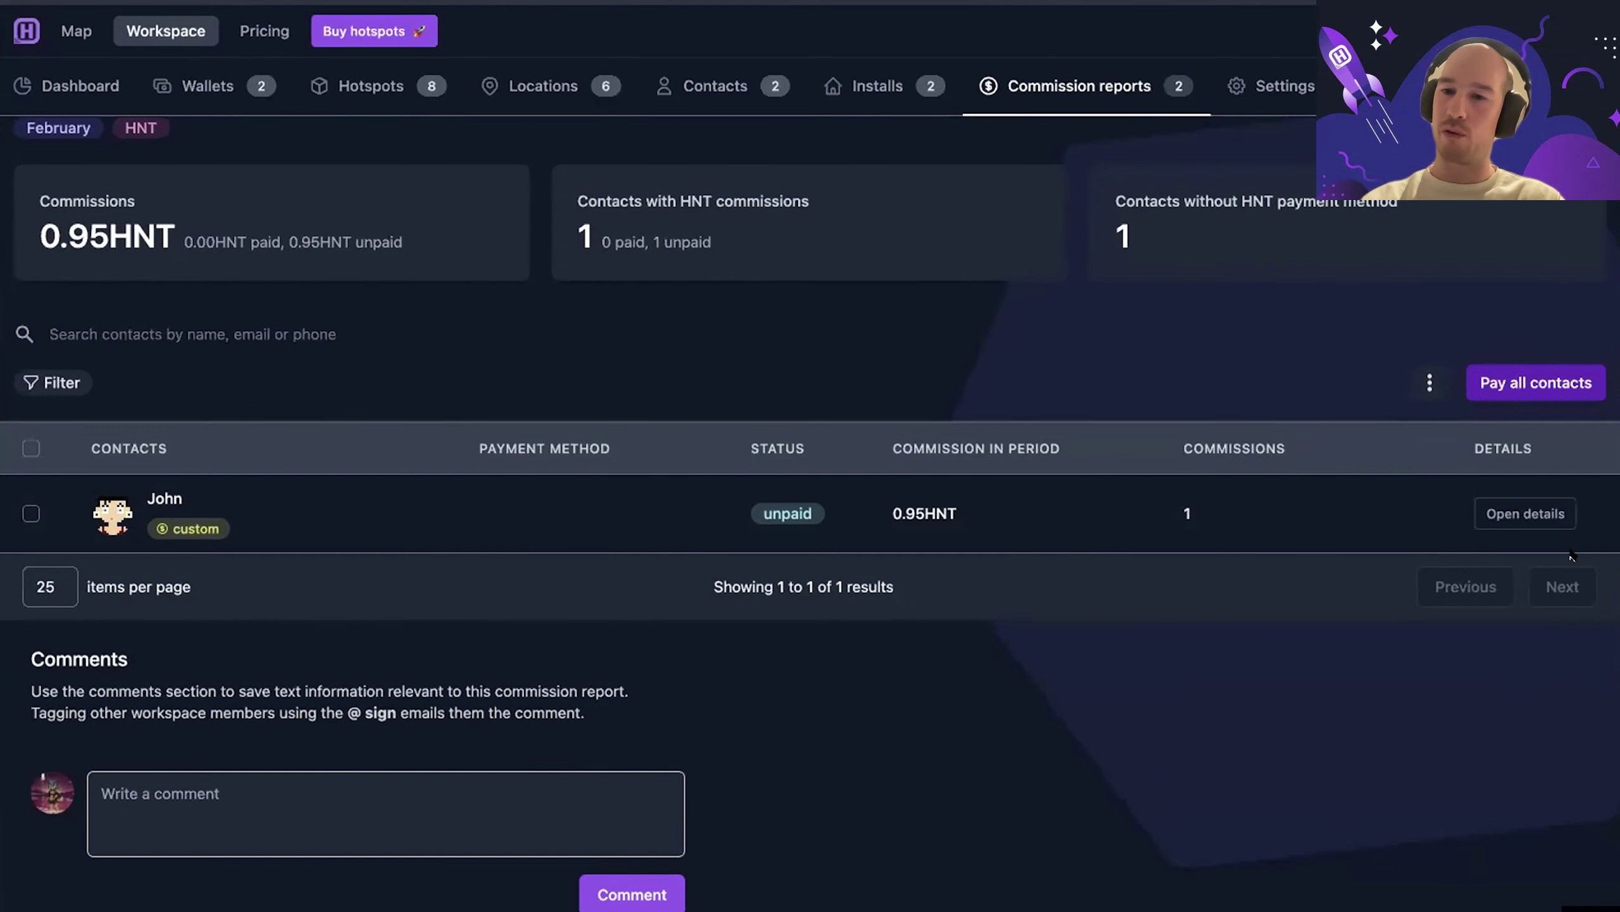
click(1522, 516)
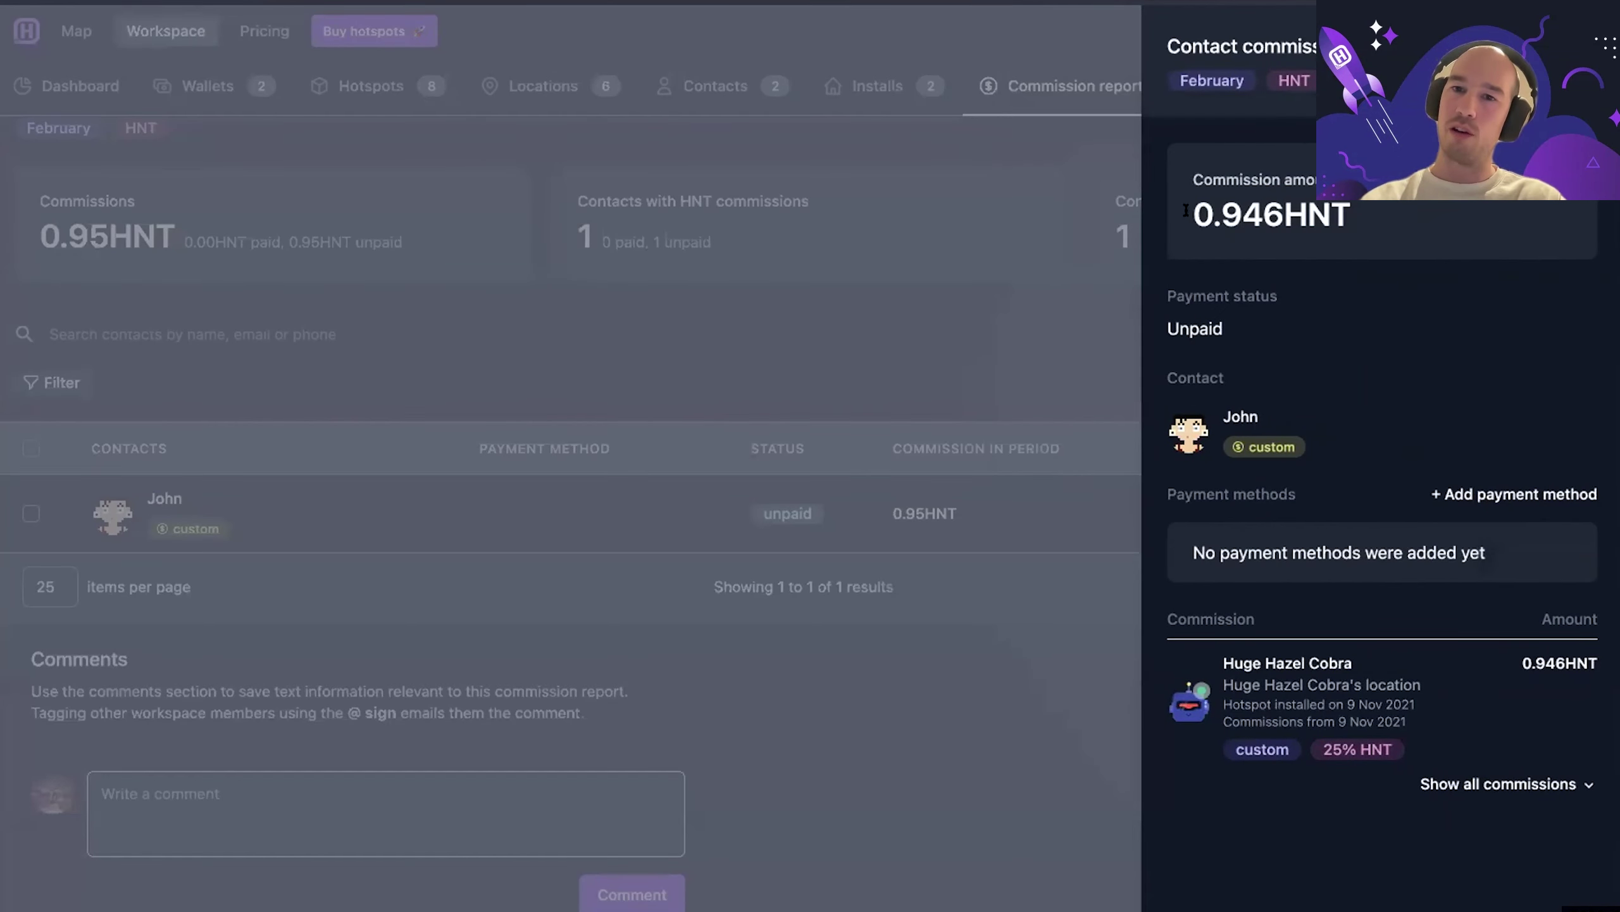
drag(1187, 211, 1346, 245)
click(1344, 220)
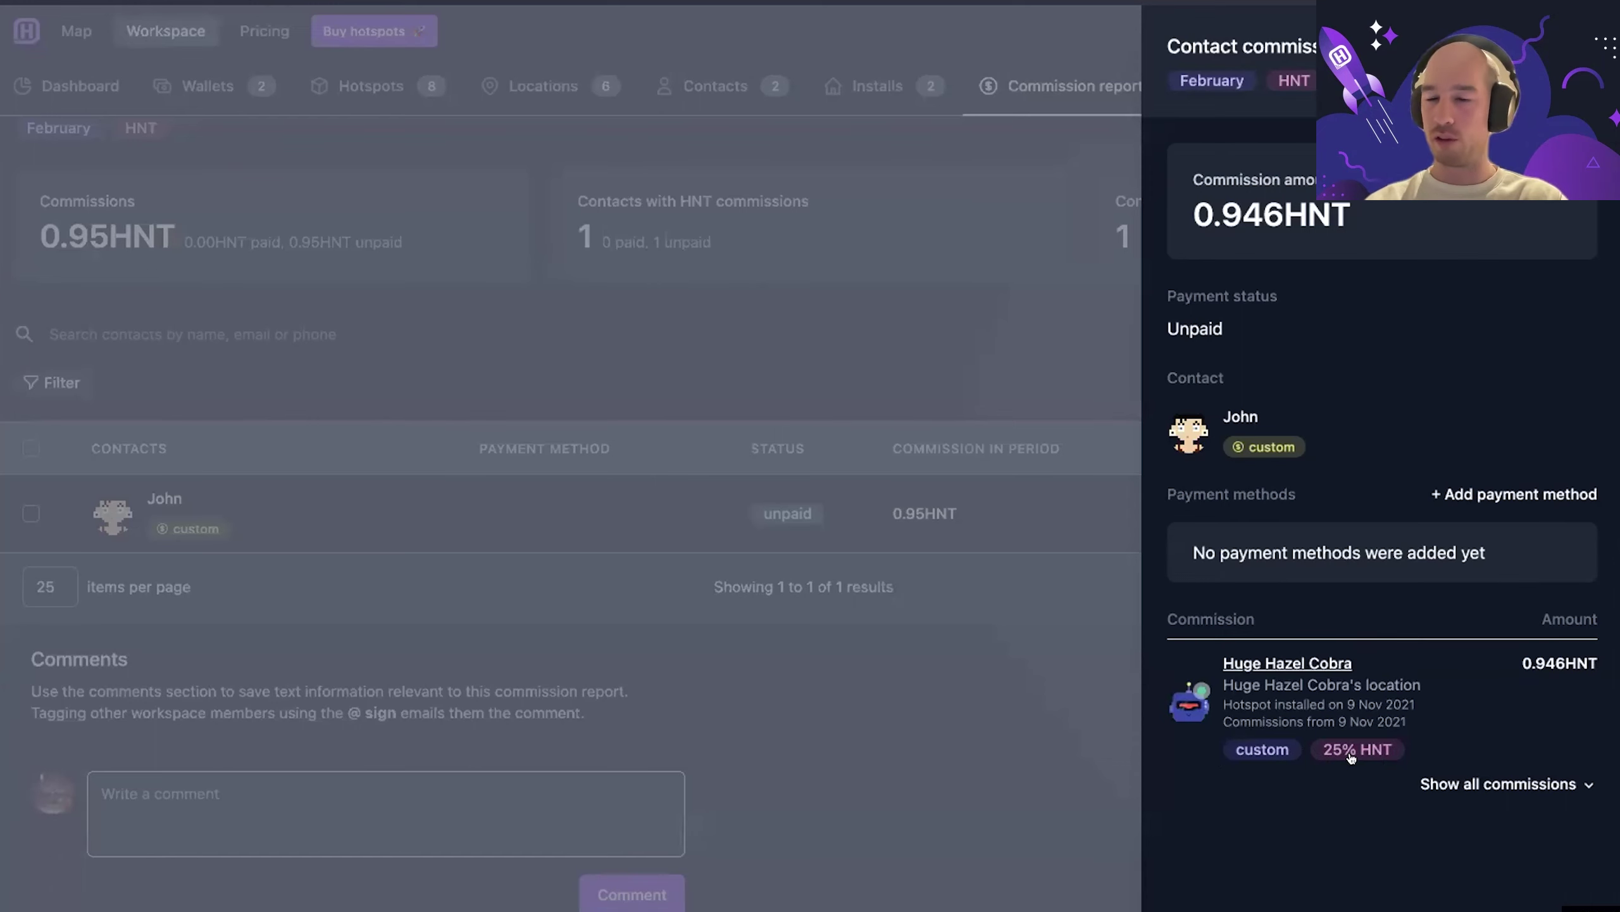
click(1492, 780)
scroll(1461, 706, down, 3)
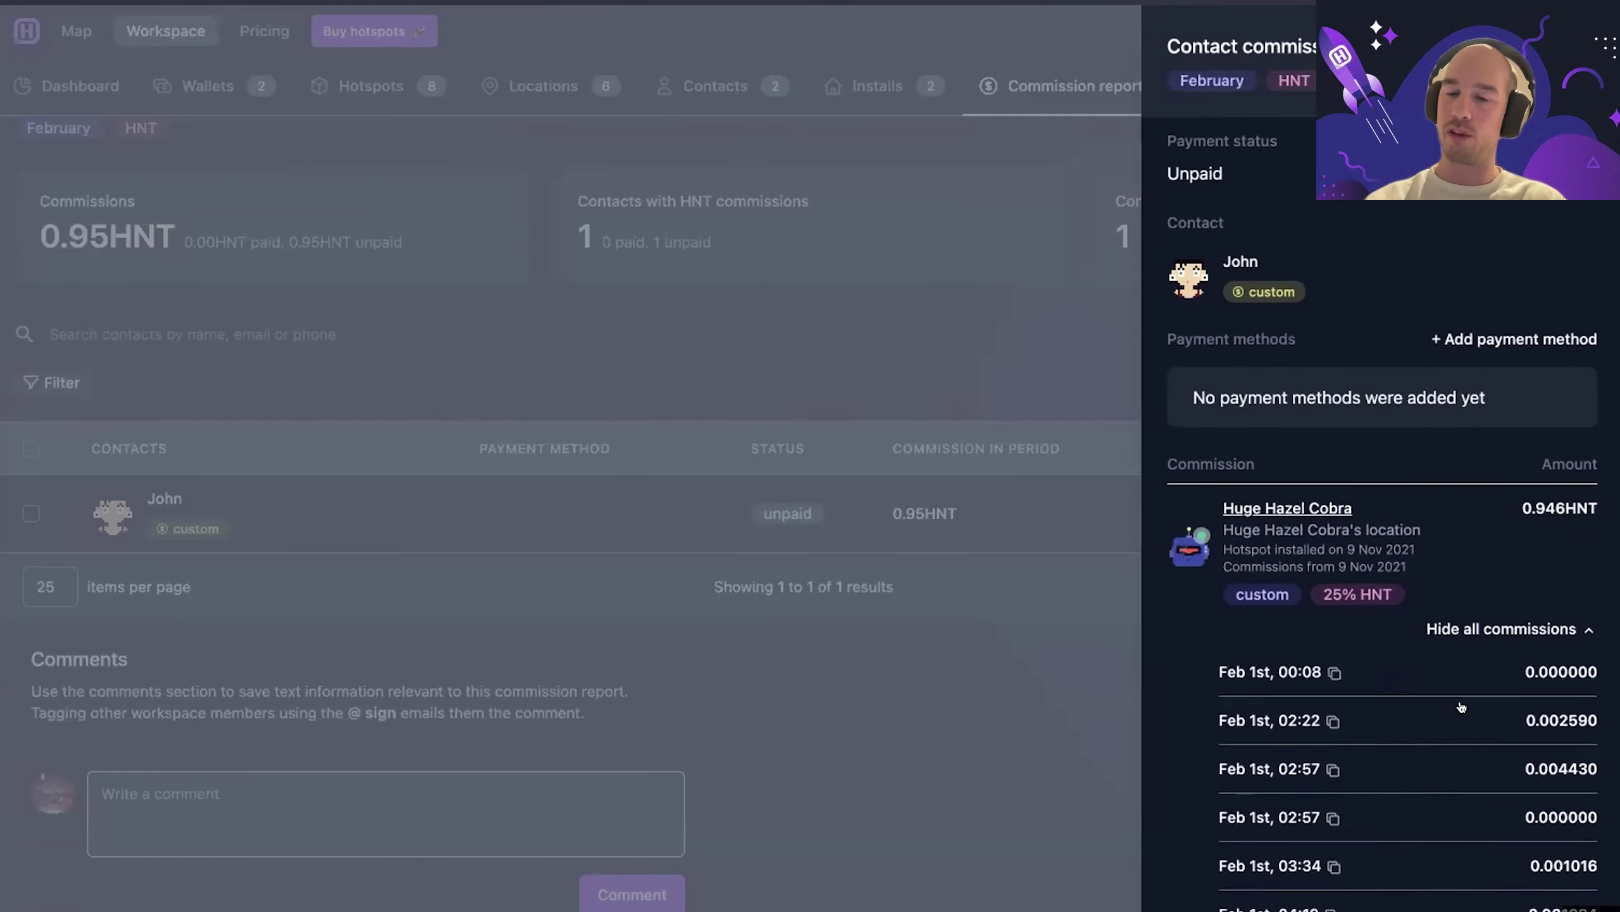
scroll(1366, 390, down, 3)
scroll(1365, 390, down, 15)
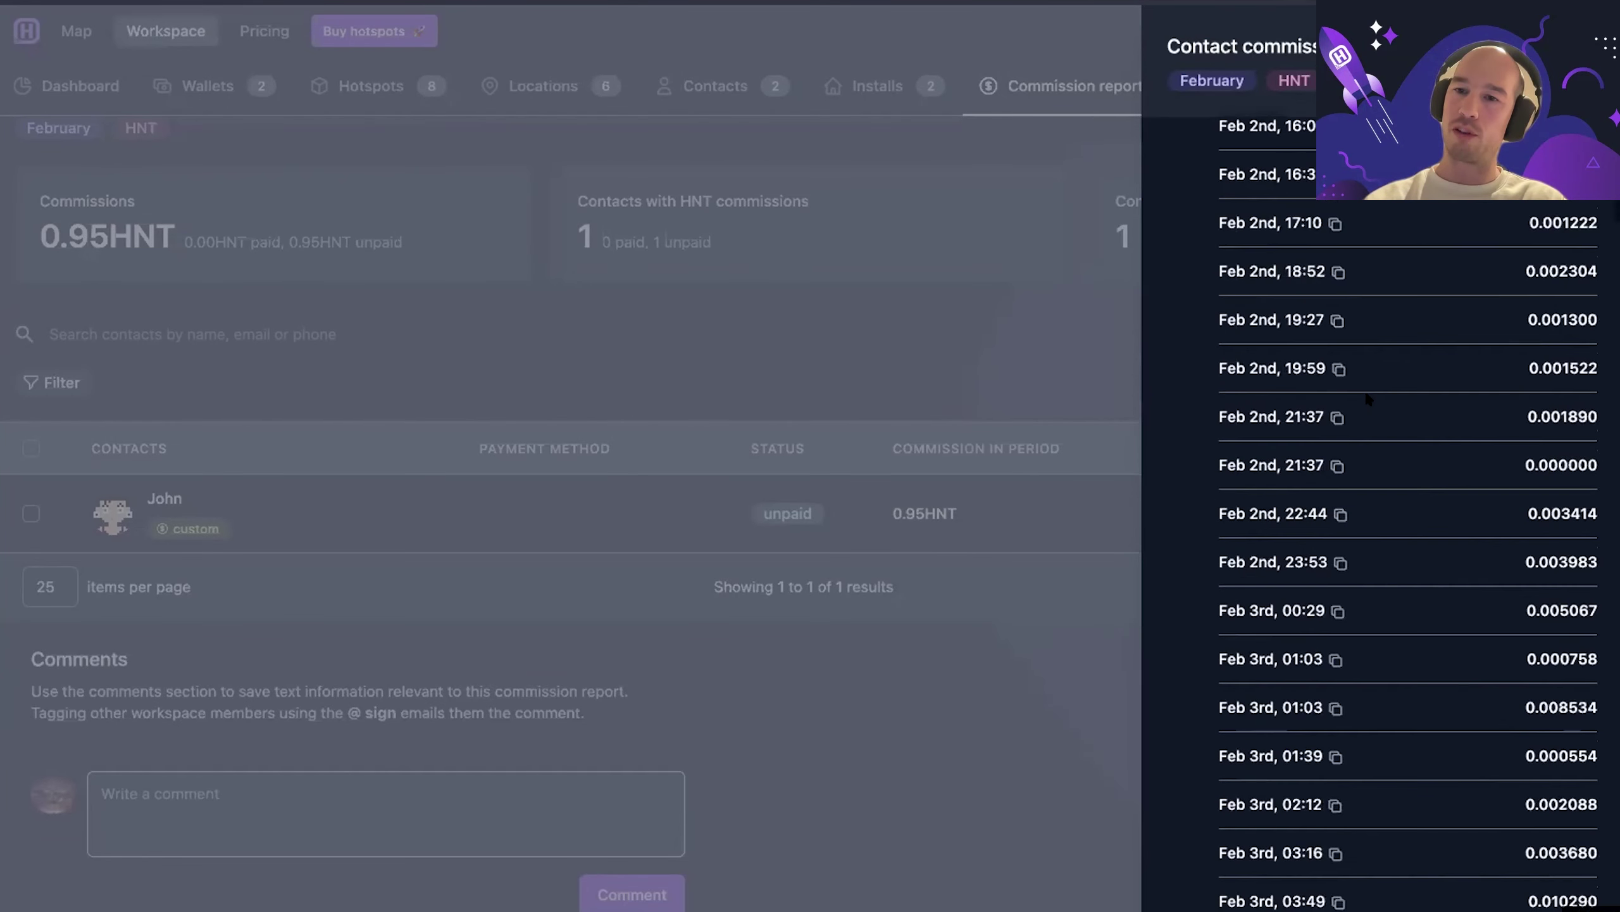
scroll(1366, 392, up, 18)
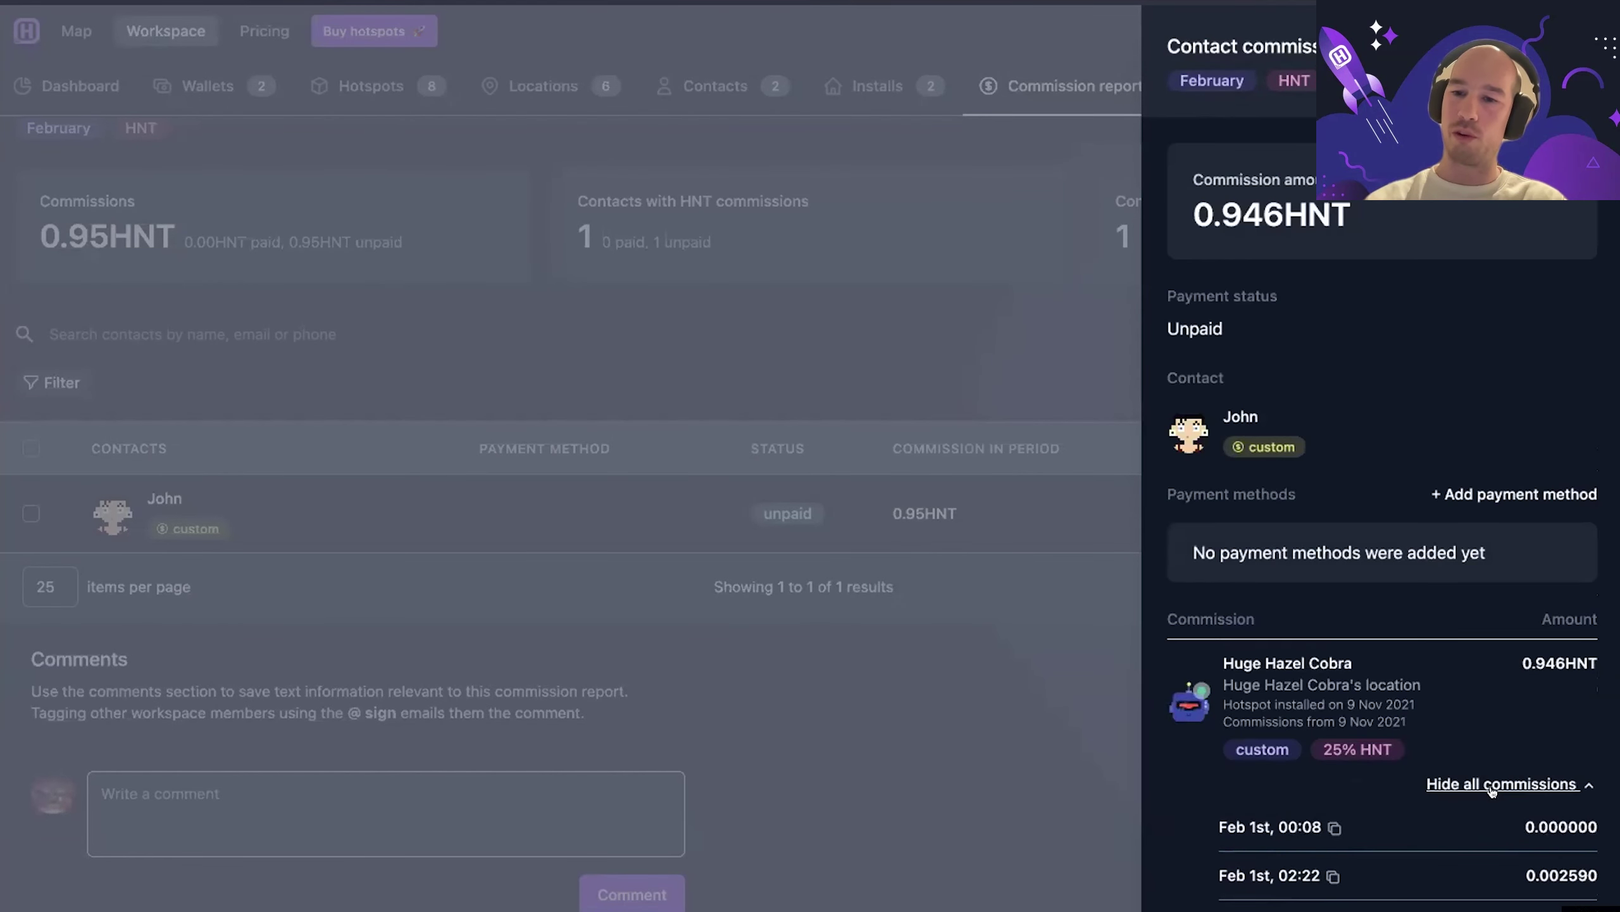
click(1492, 788)
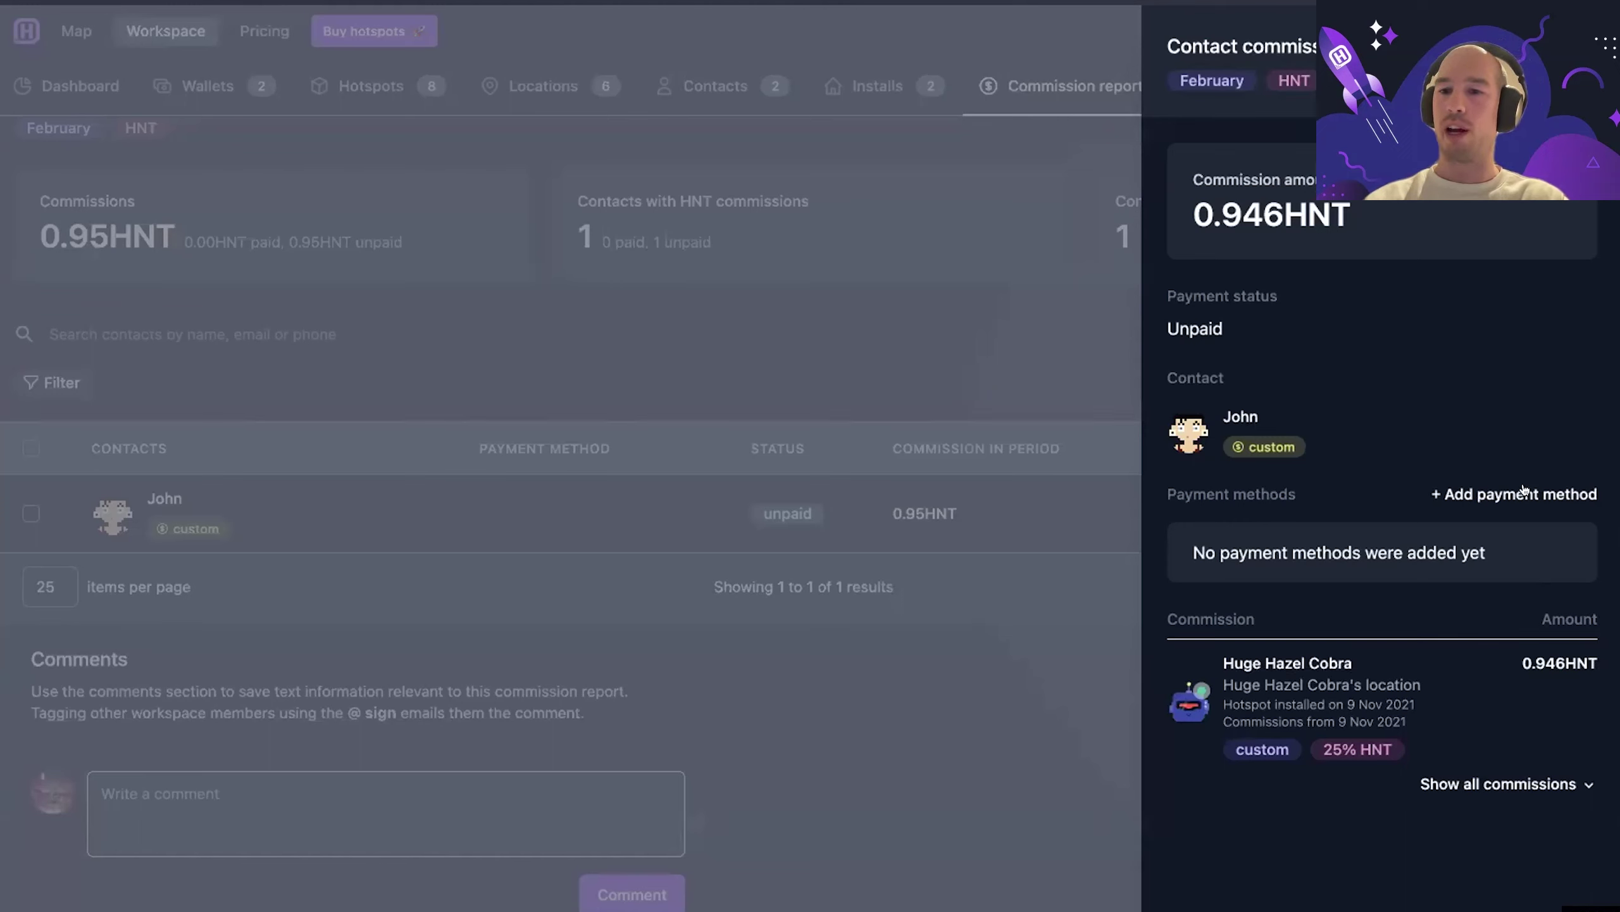
click(935, 519)
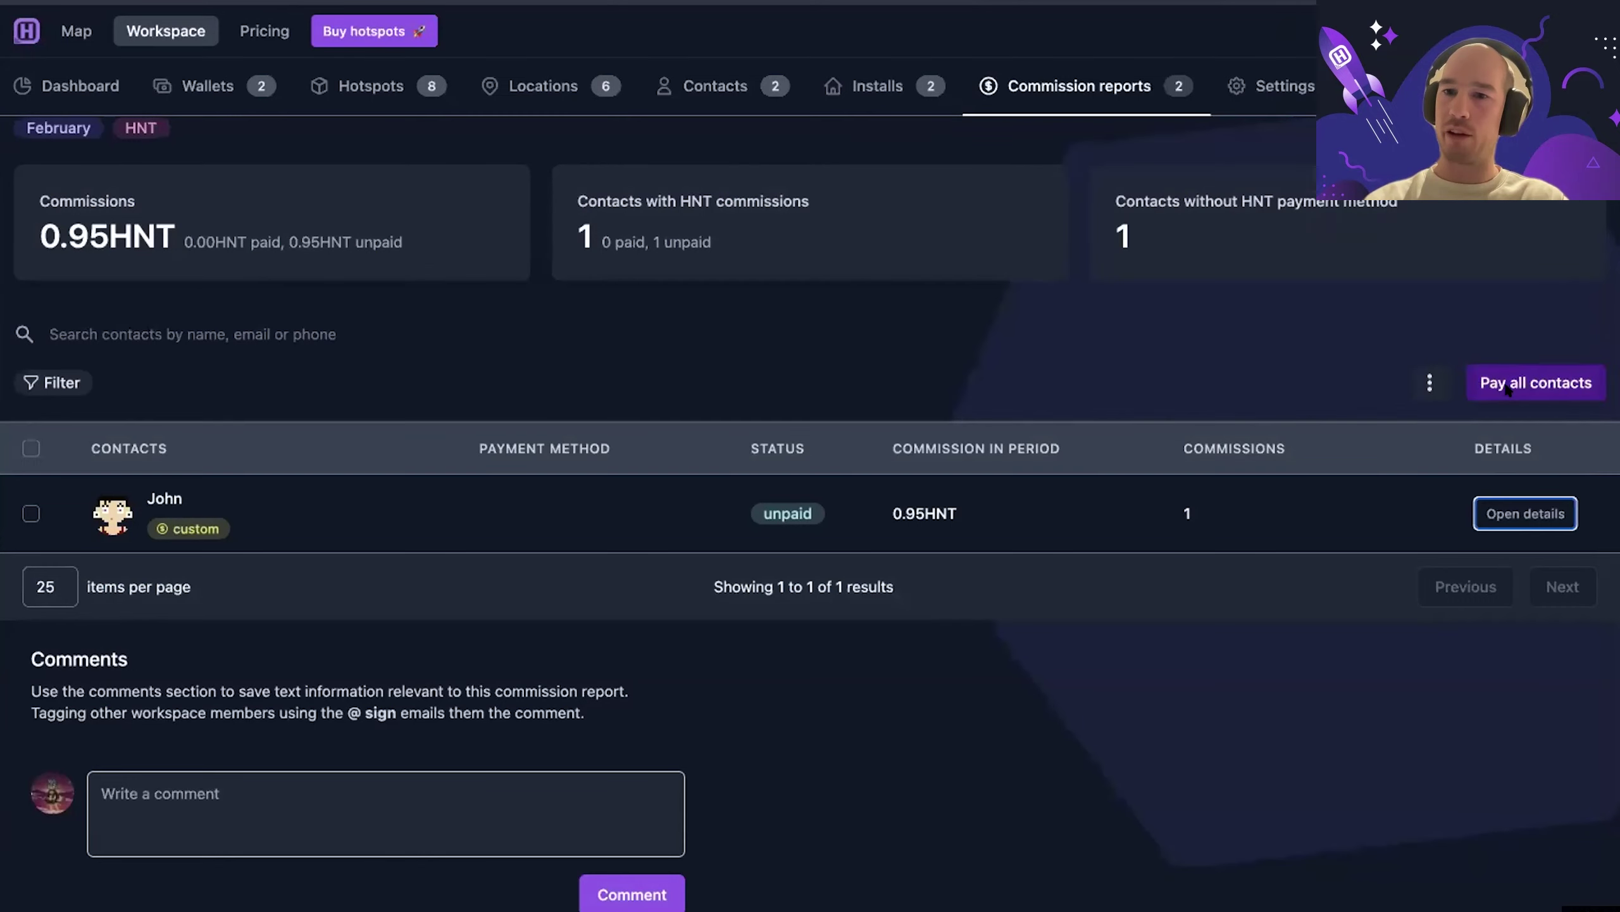
Glance at the all-contacts payment summary and the contact's commission details, then switch to the hotspot map
click(1535, 383)
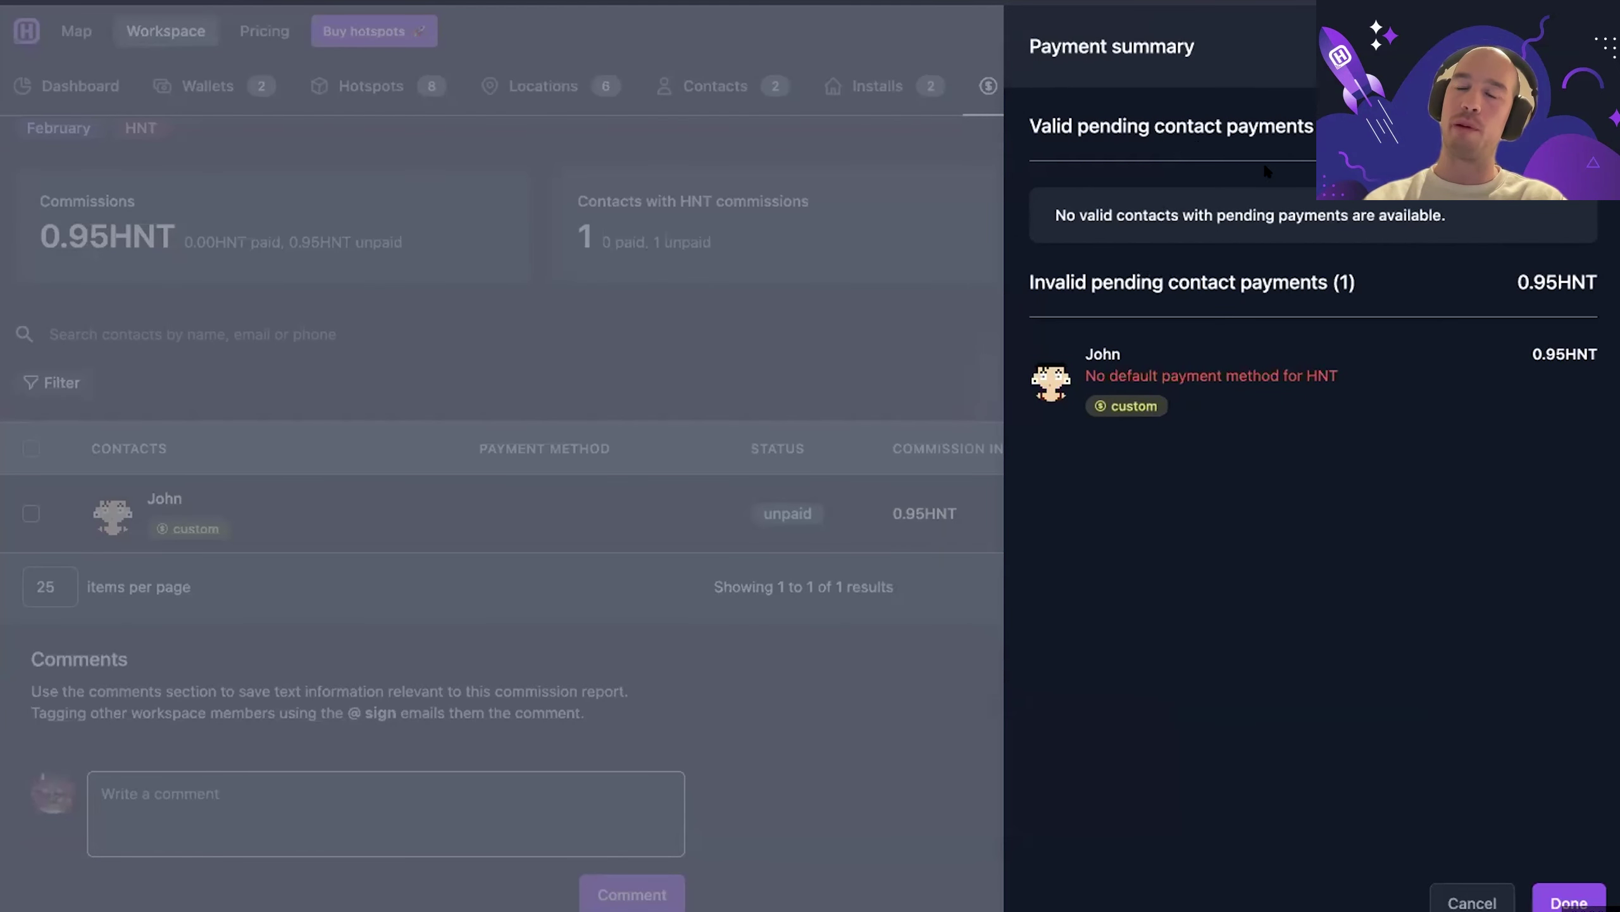
click(885, 394)
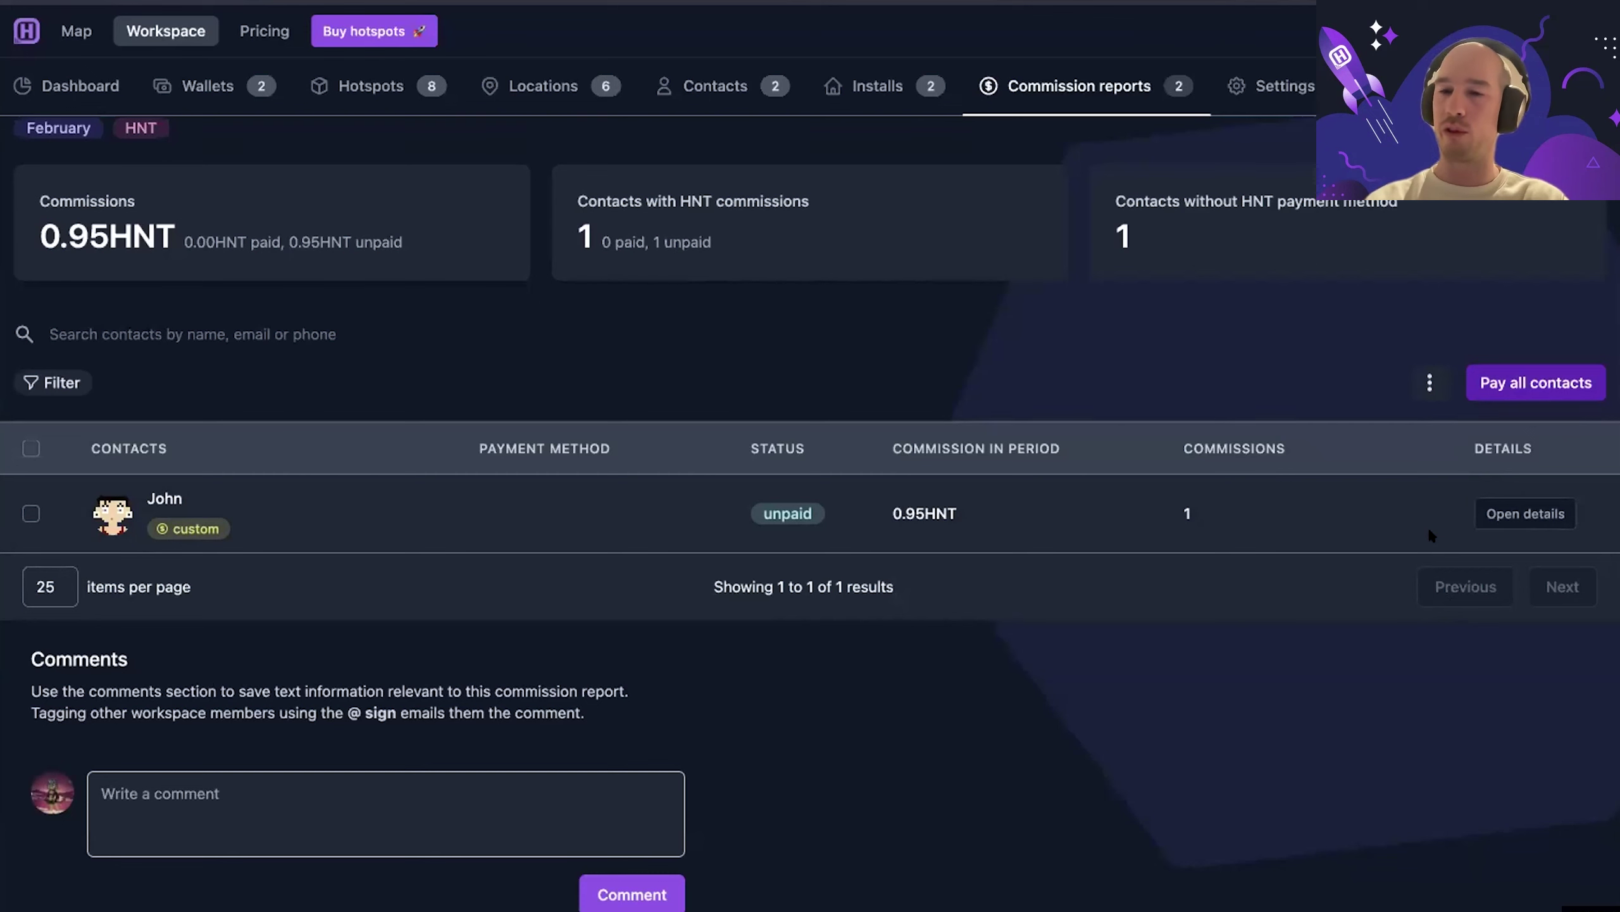
click(1506, 515)
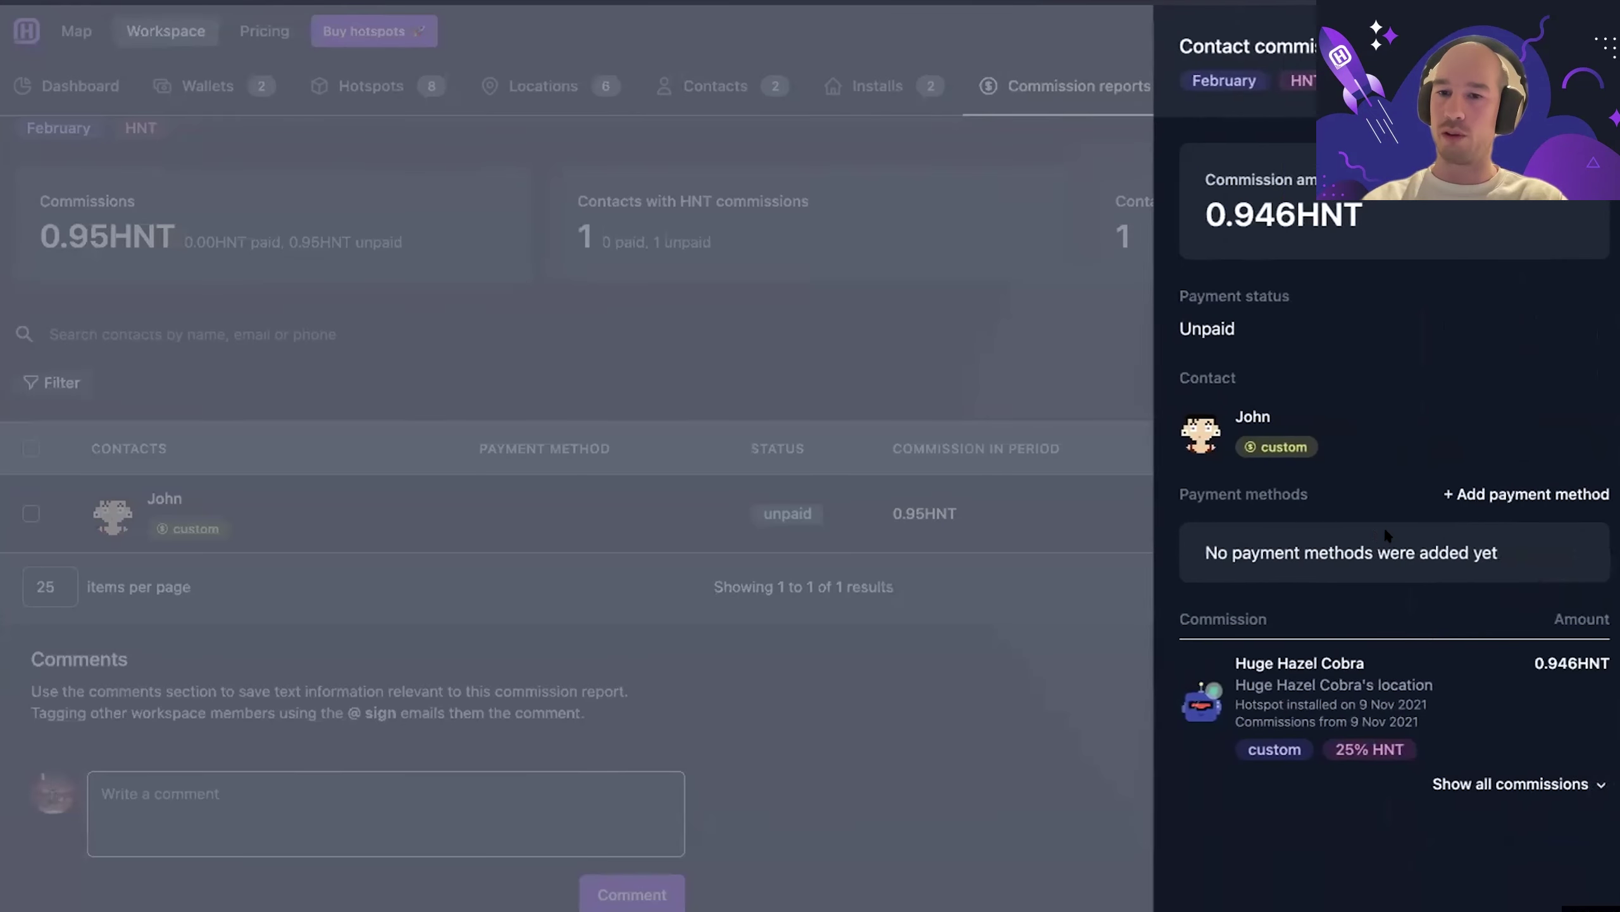
click(1037, 451)
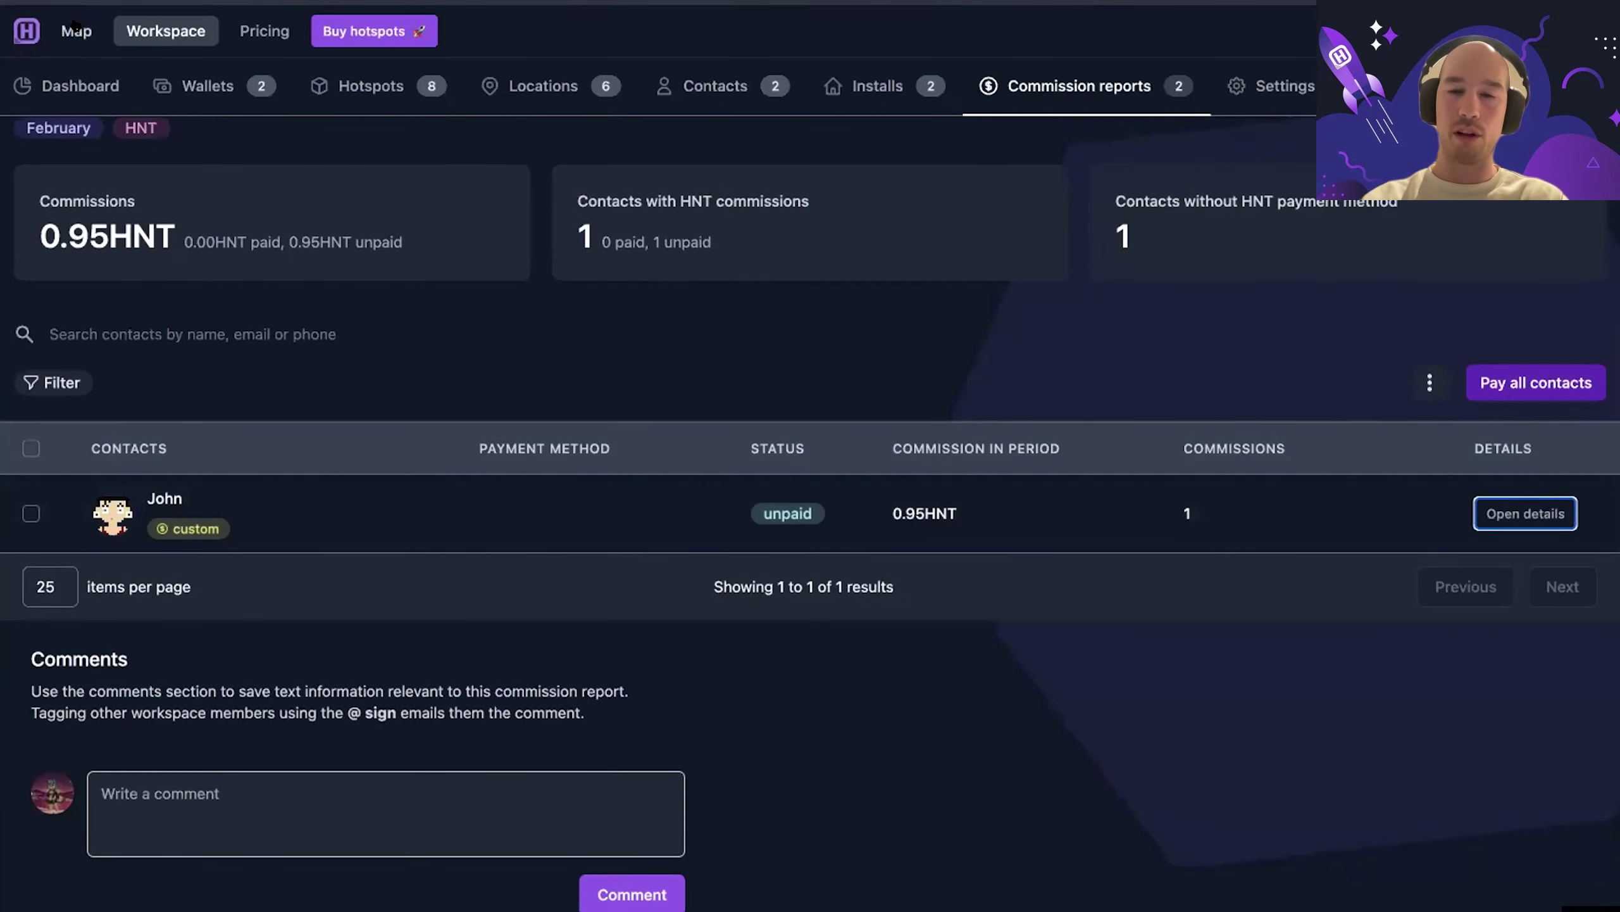
click(75, 26)
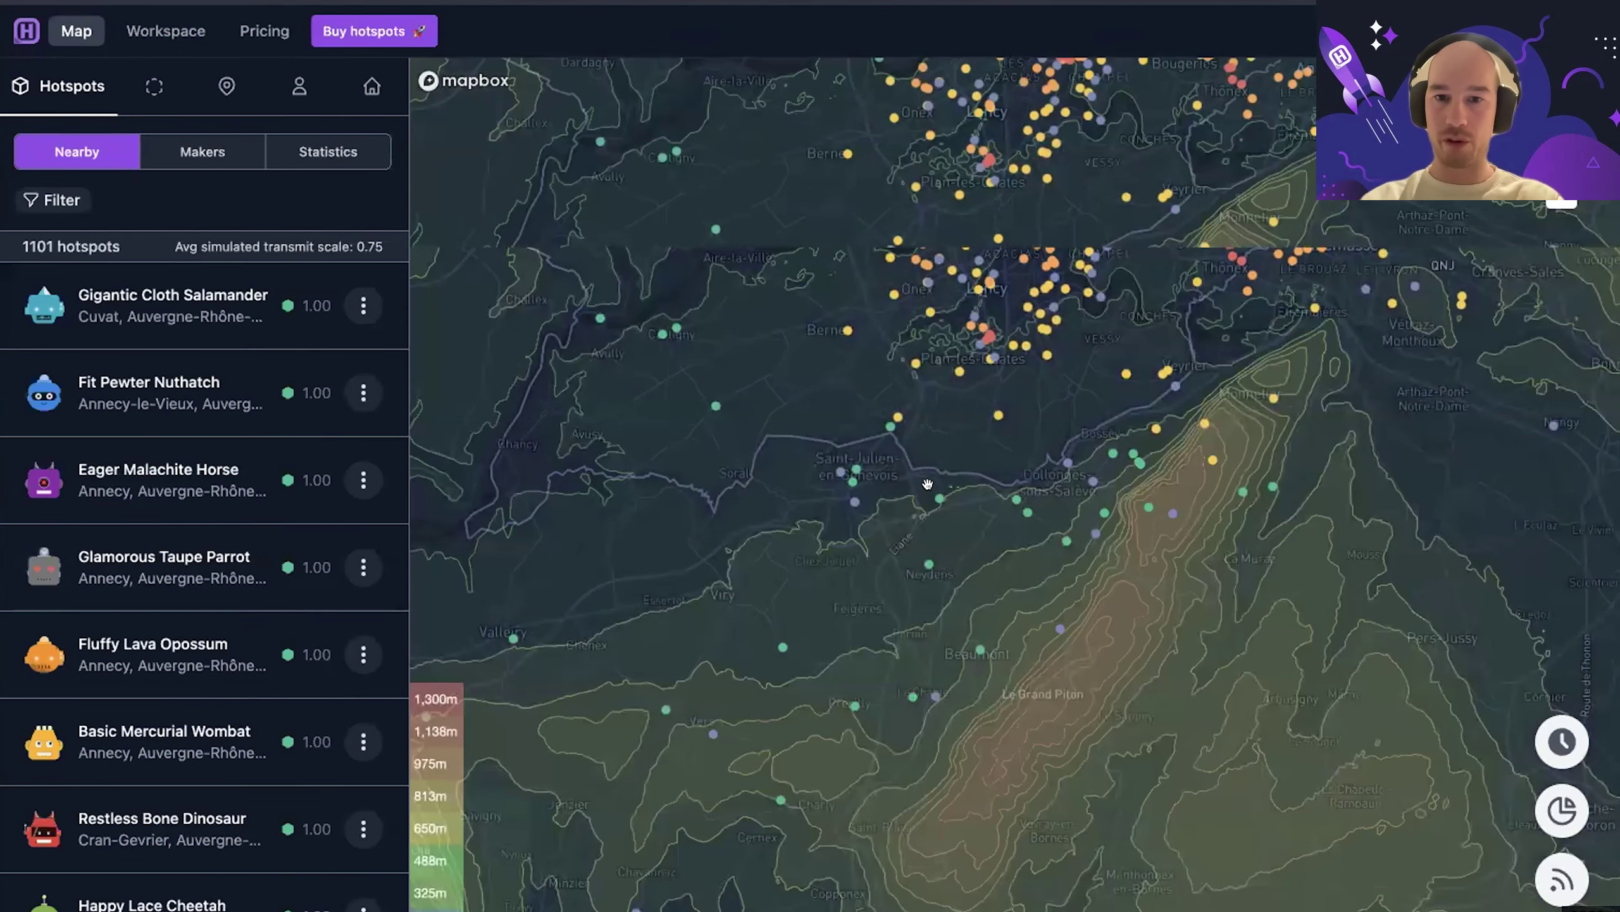
Check the Macho Taupe Scorpion hotspot's Info, then reopen Commission report #1's contact commission details
click(937, 496)
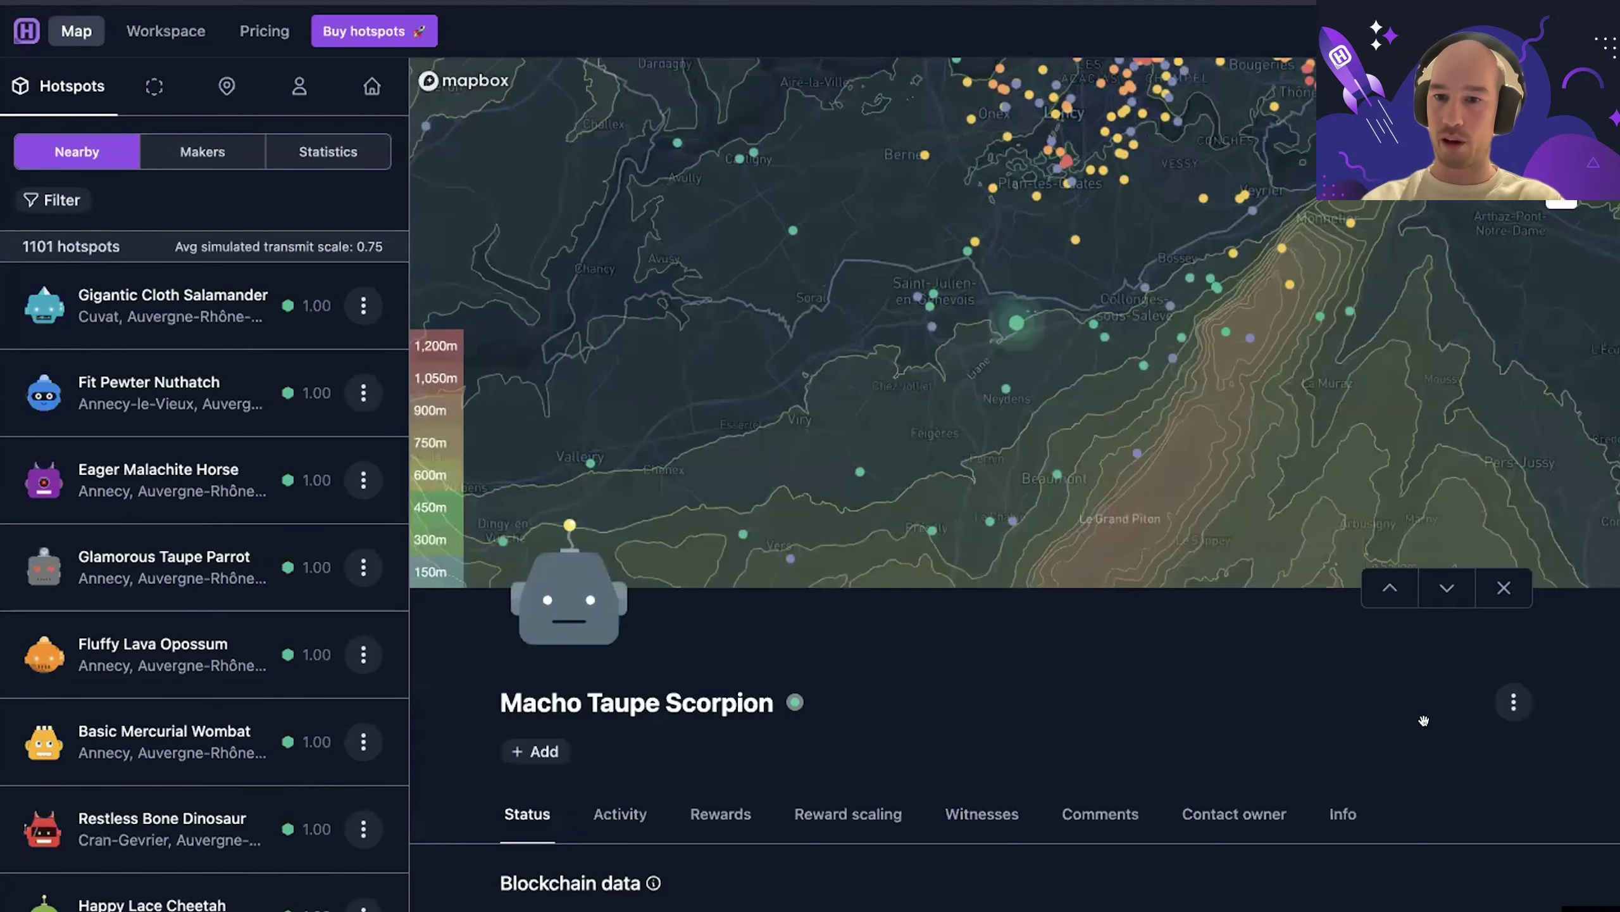
click(1342, 813)
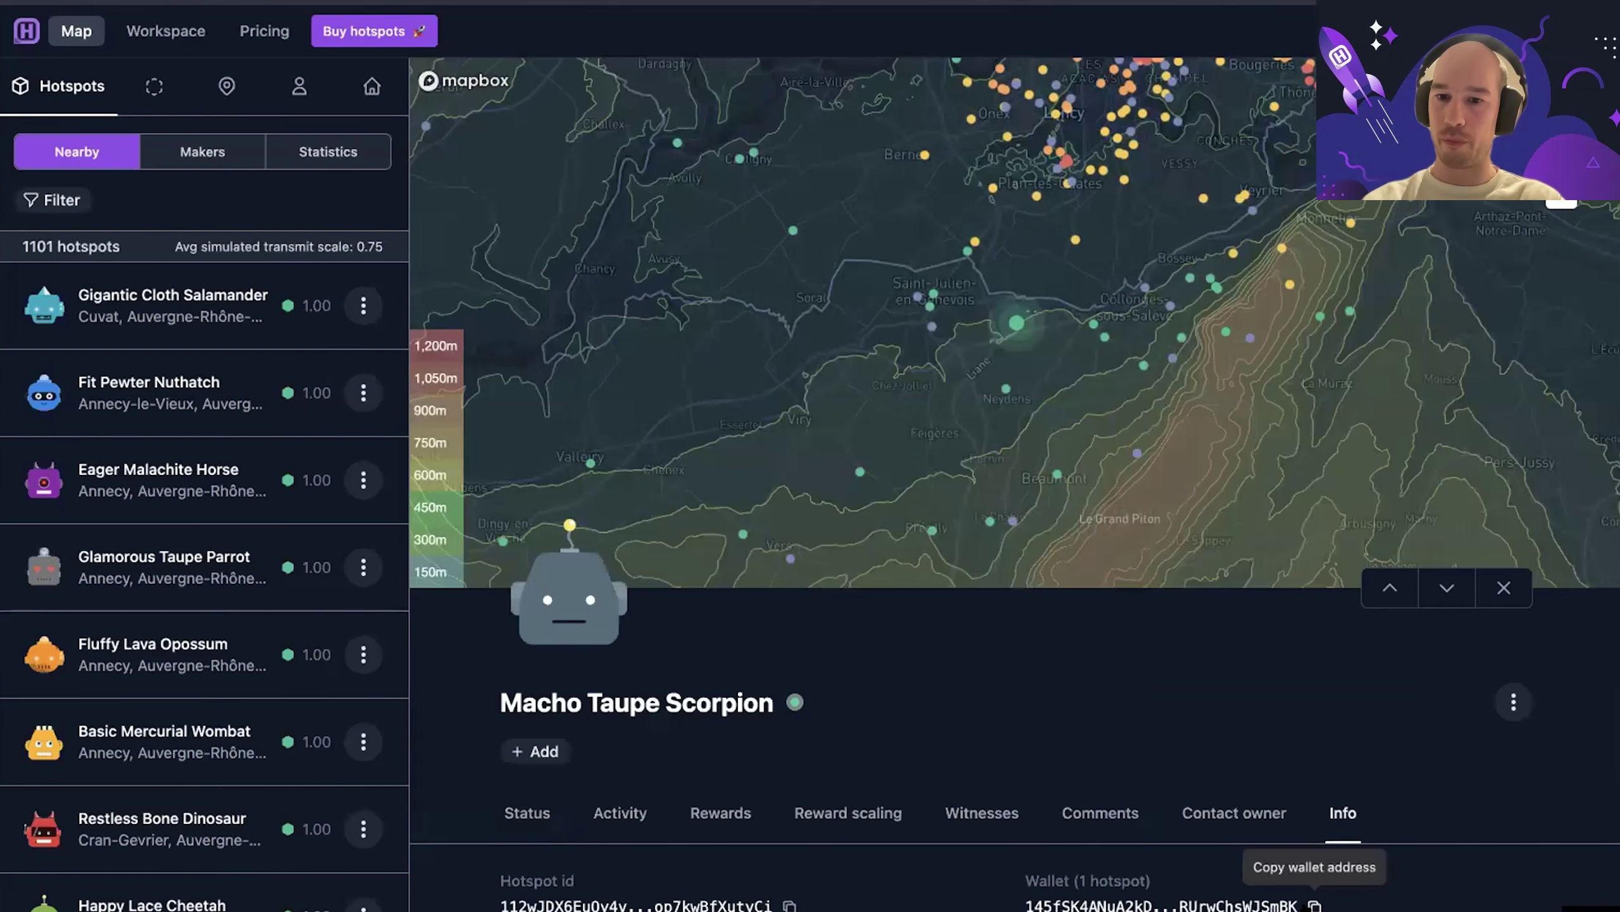
click(171, 33)
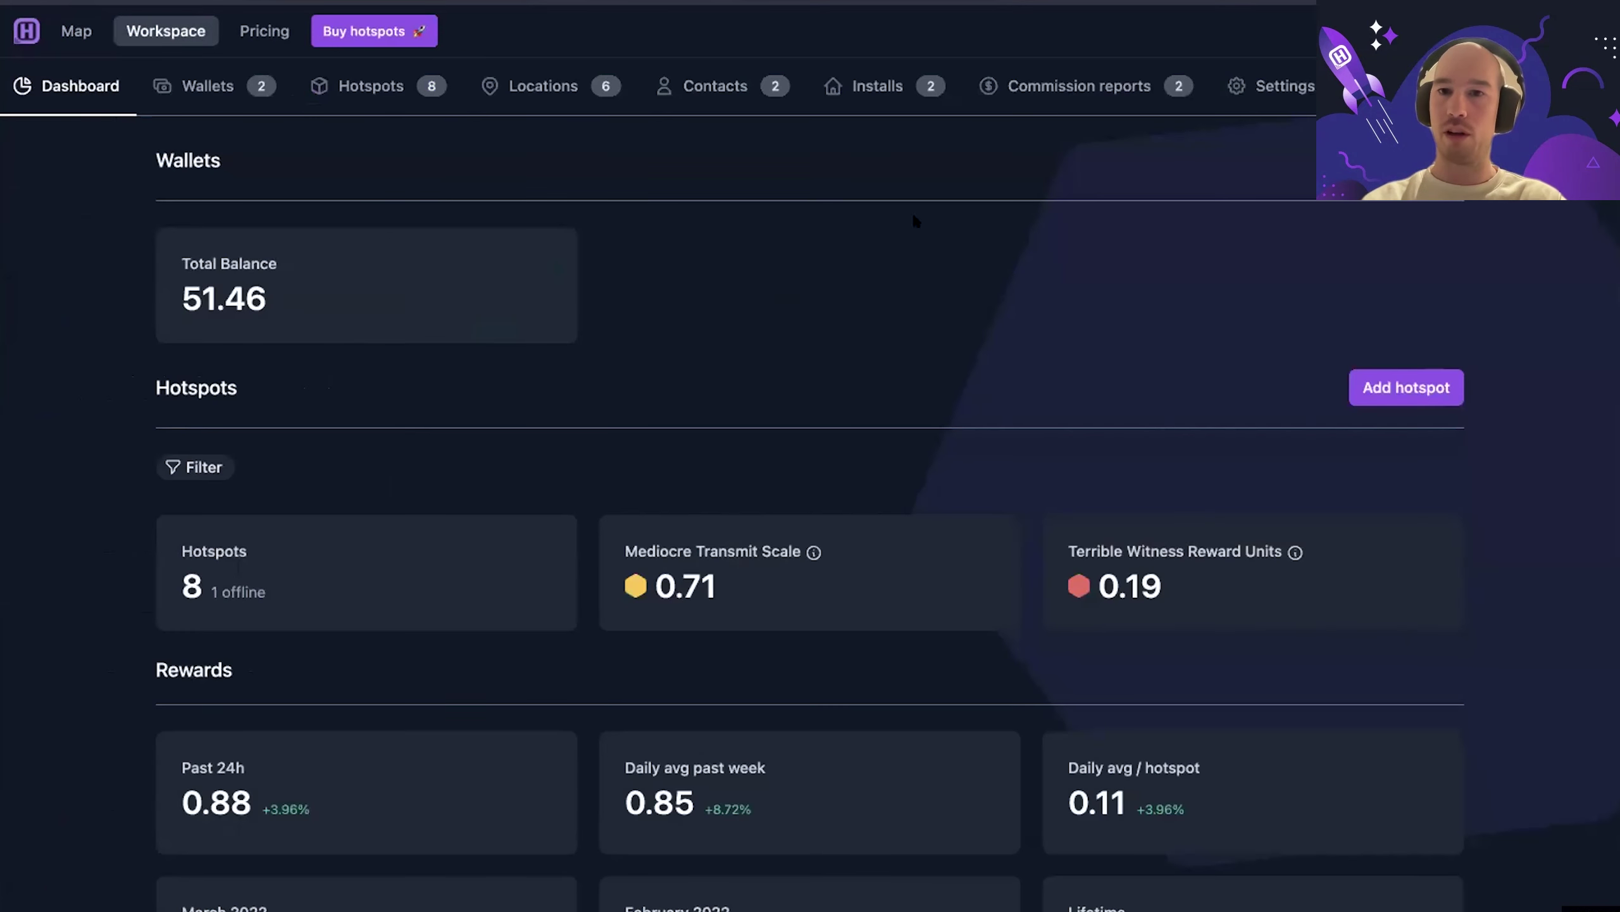
click(1092, 86)
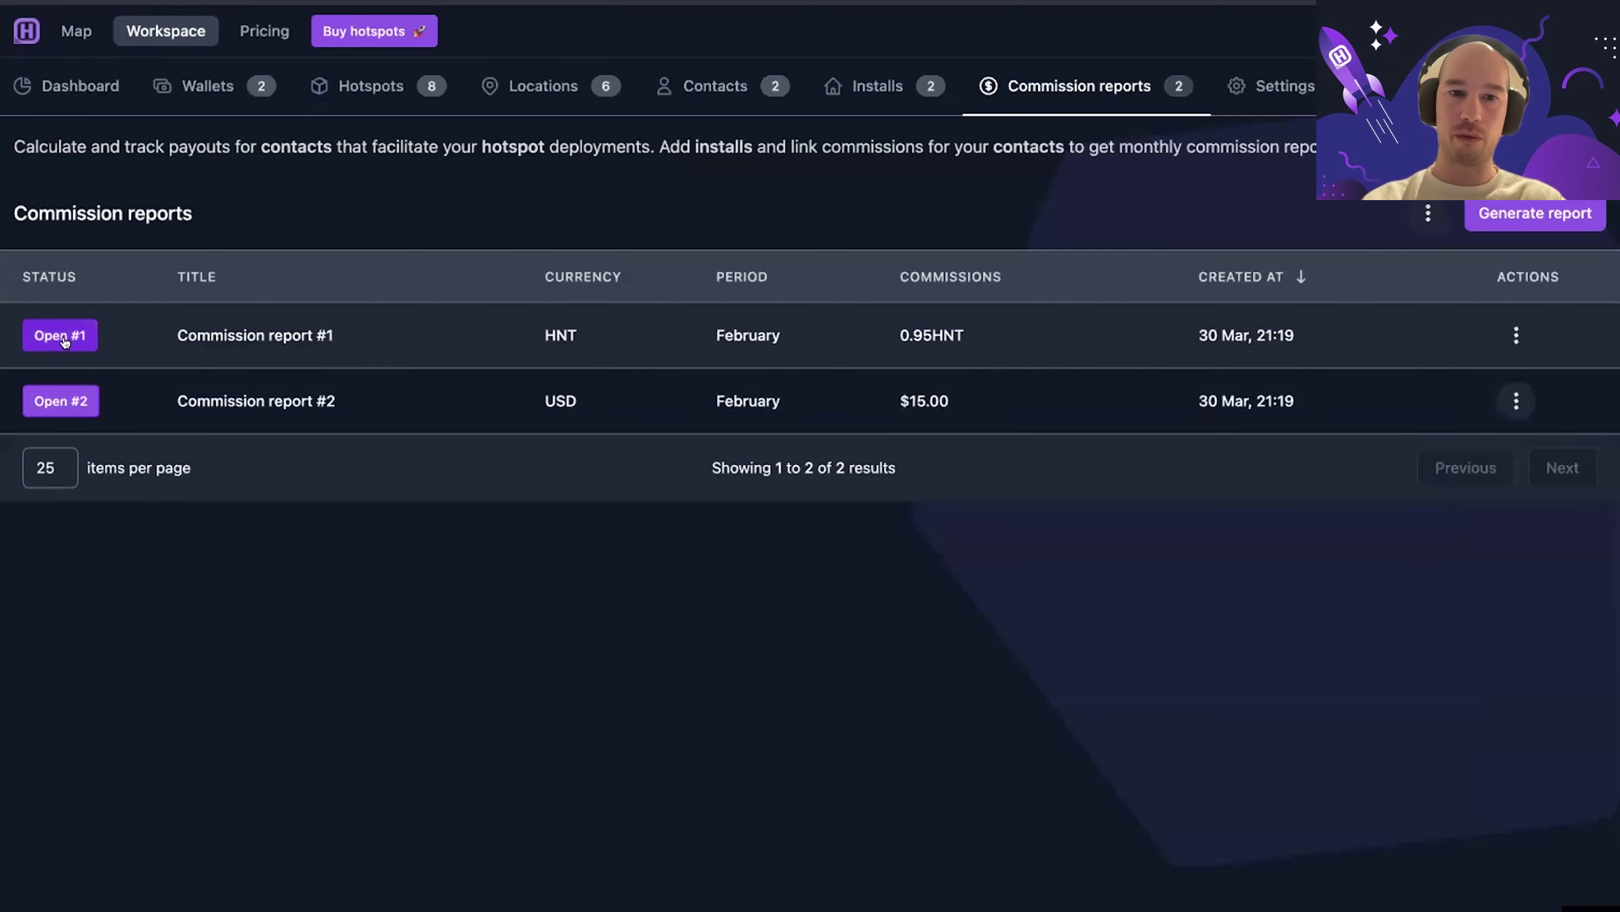
click(65, 338)
click(1507, 604)
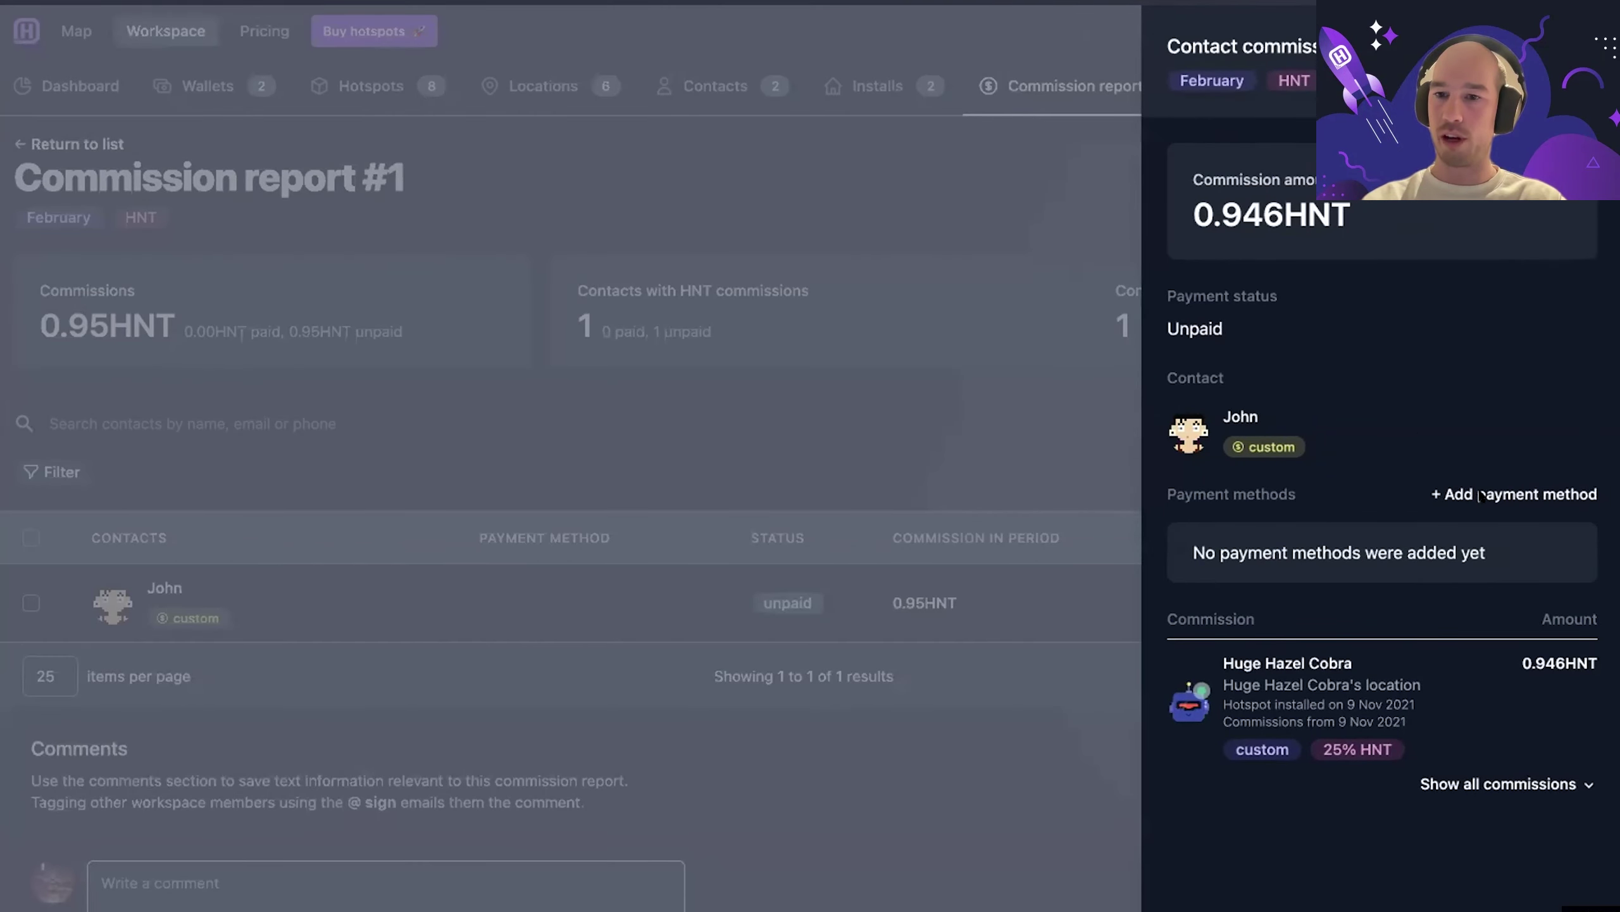
Start a new payment method for the contact with HNT currency and wallet address type
click(1481, 495)
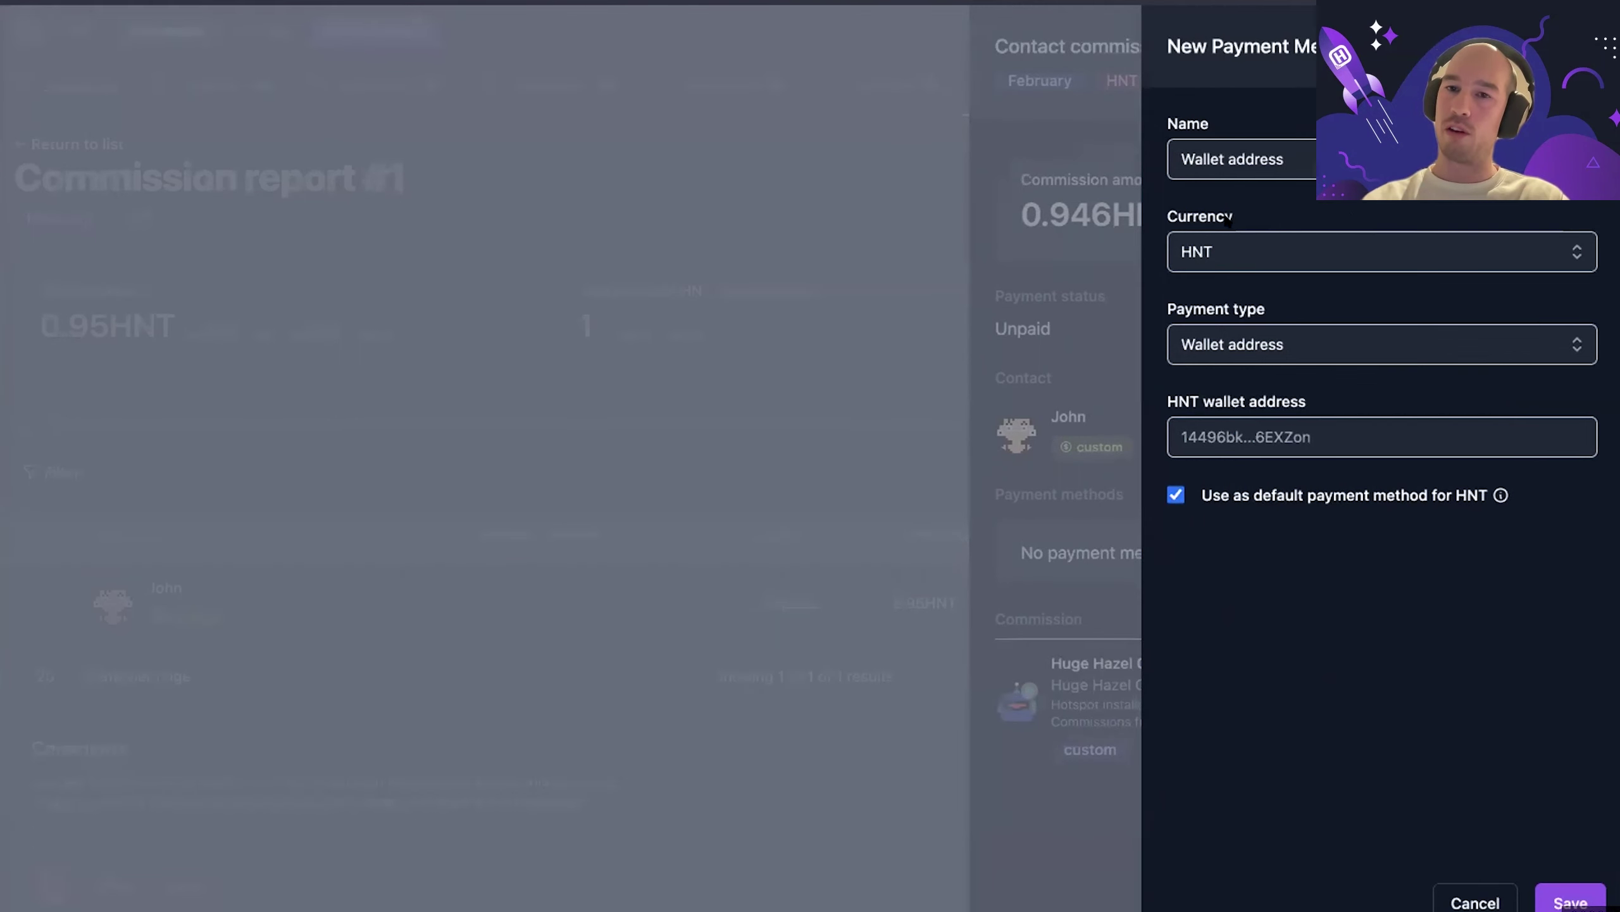
click(1214, 244)
click(1463, 493)
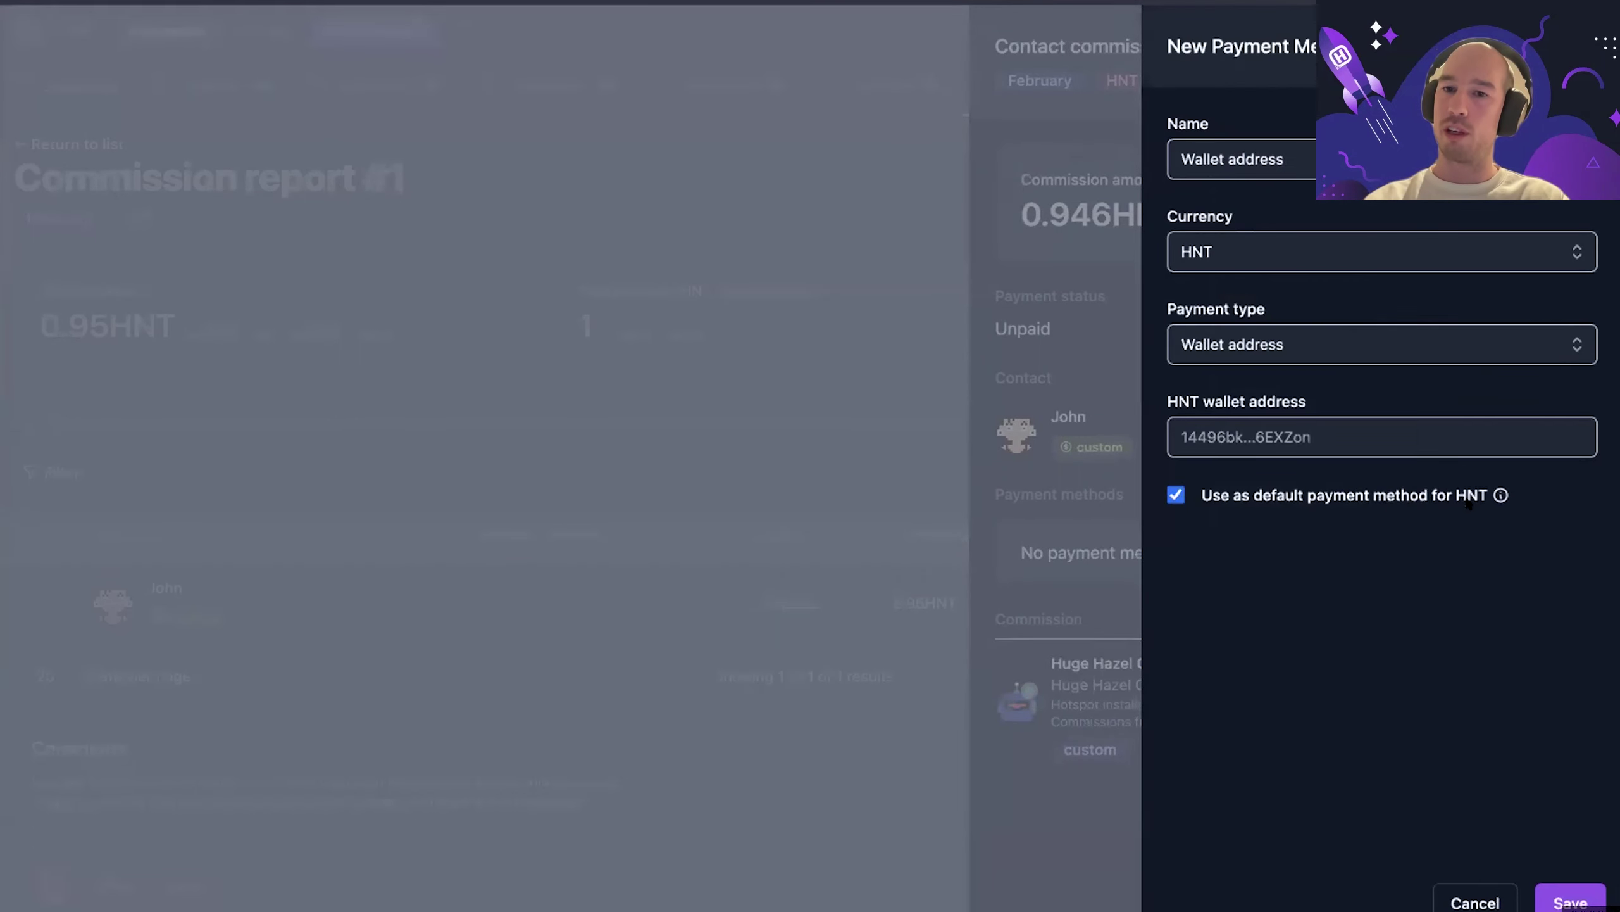
click(1288, 345)
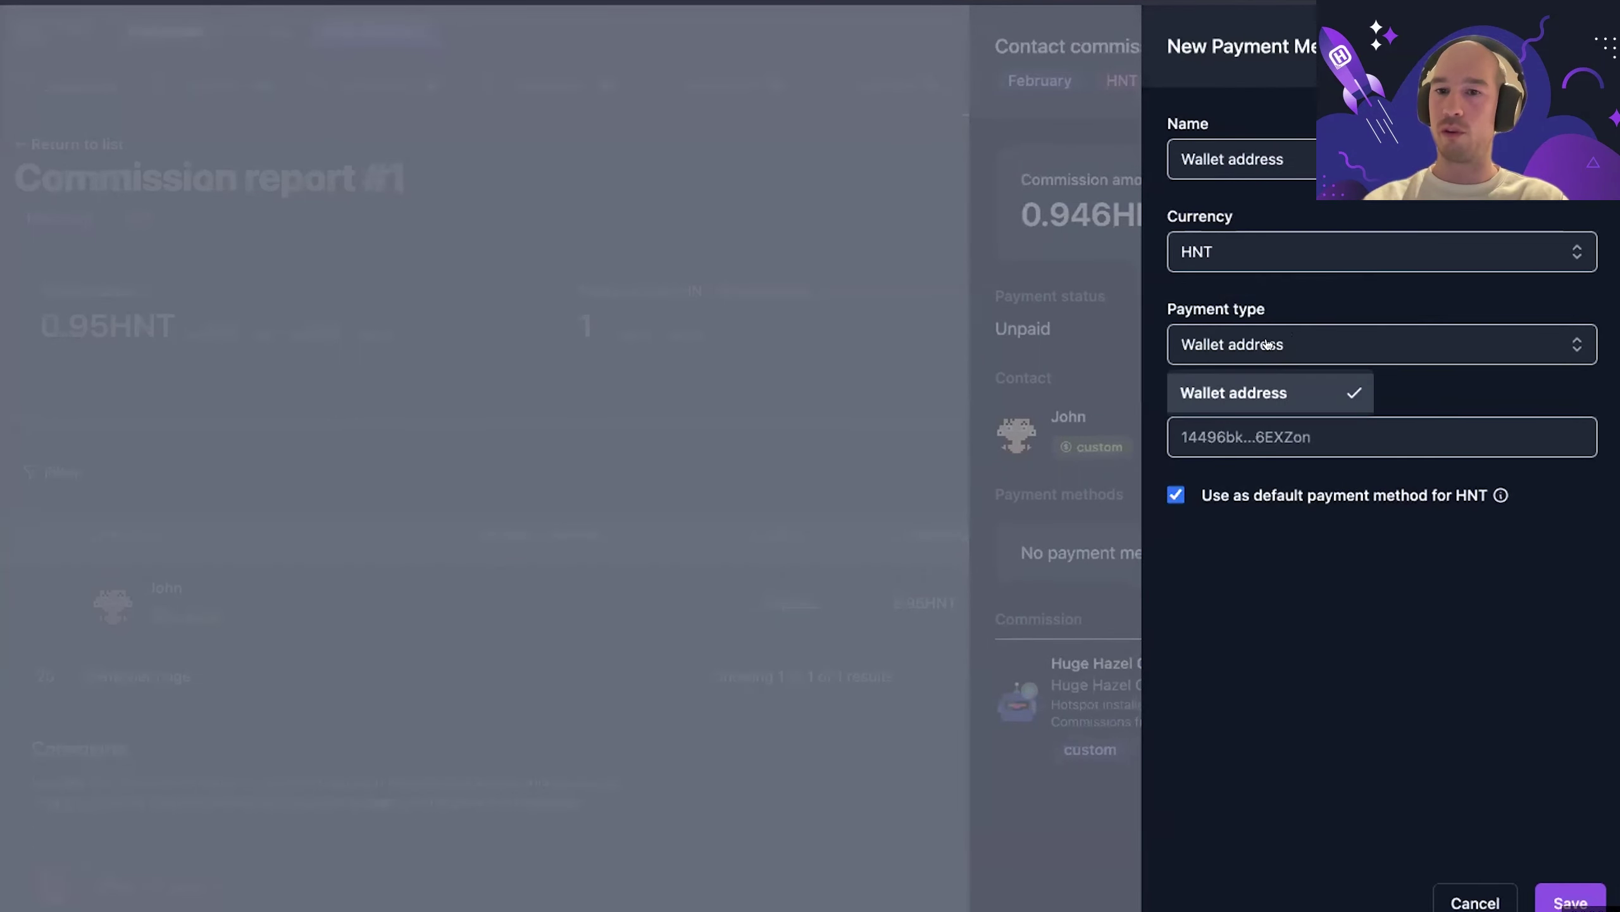
click(1302, 390)
click(1279, 423)
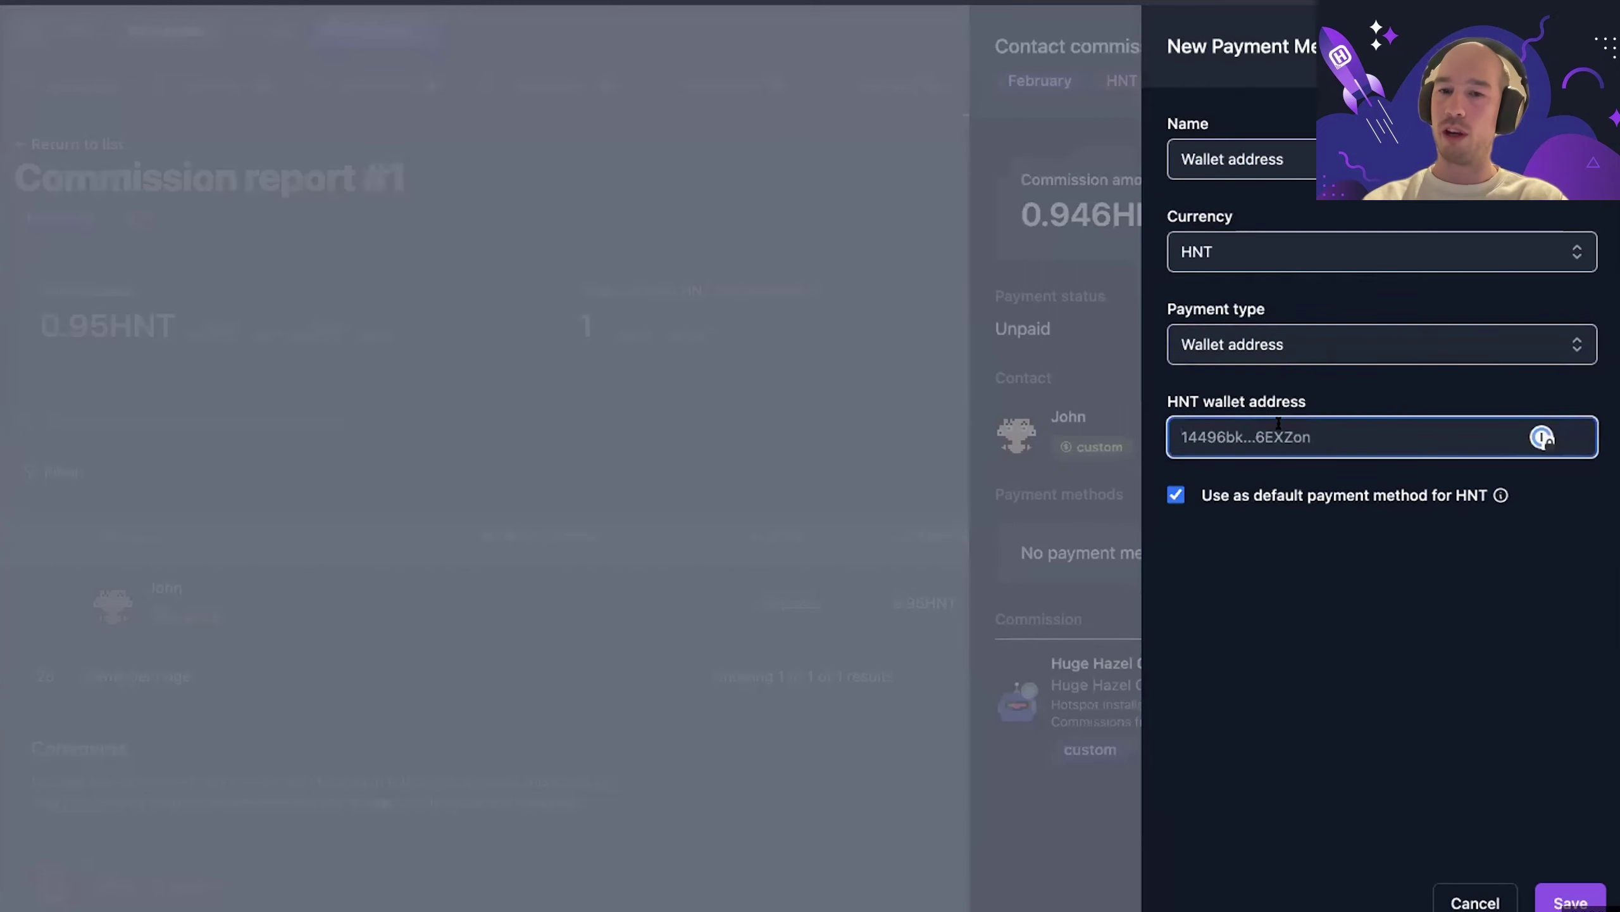
Paste the HNT wallet address and save it as the default payment method
key(super+v)
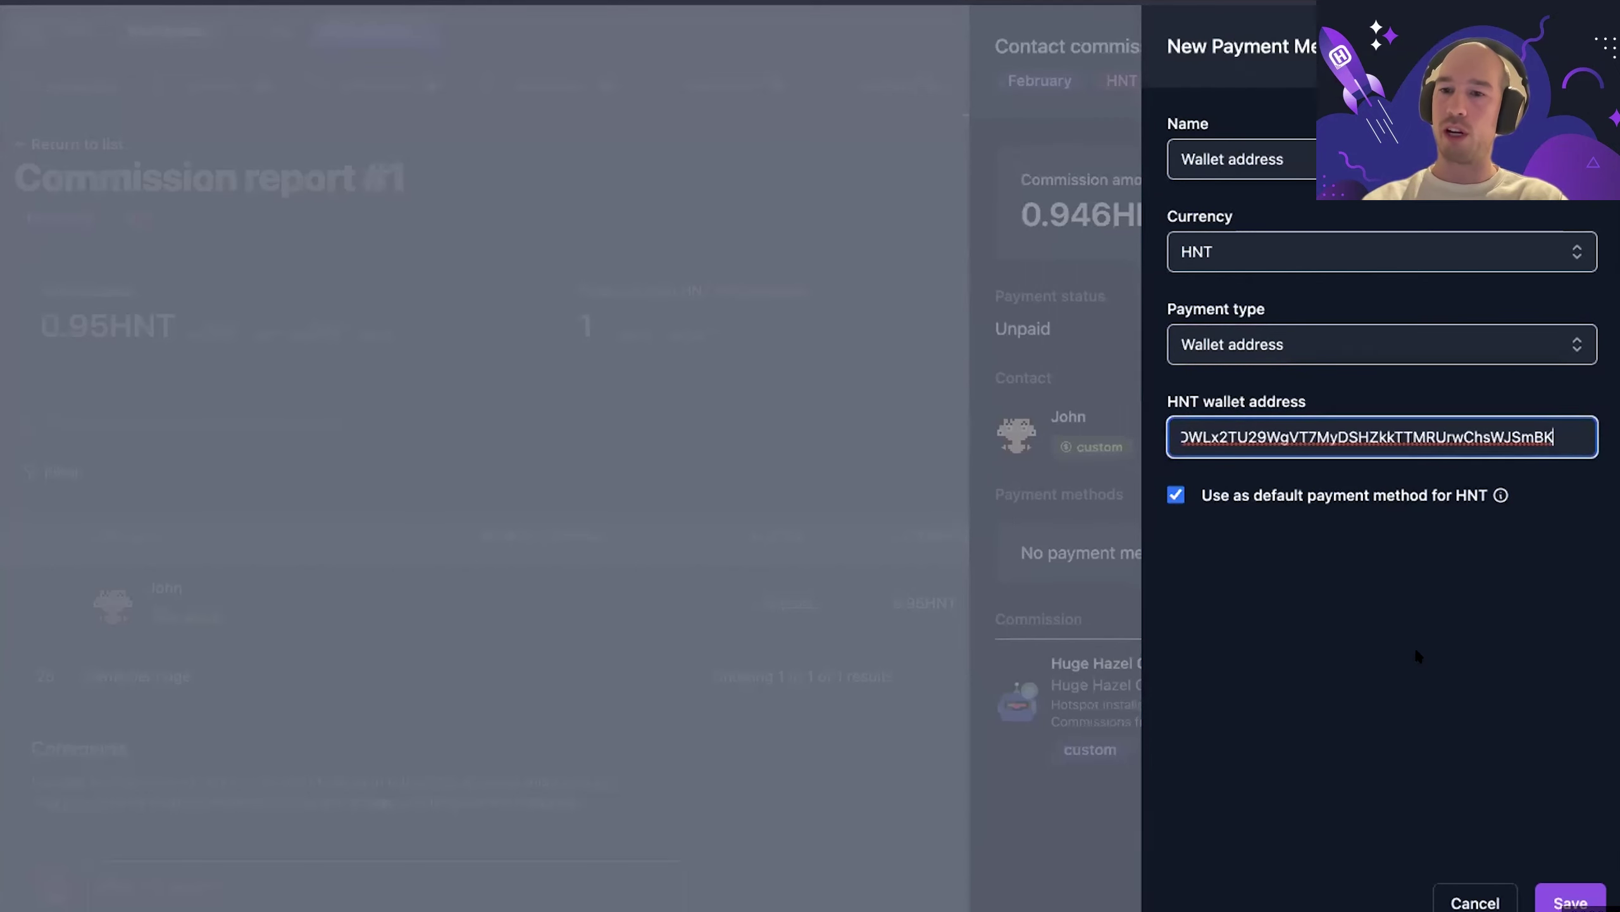
click(1414, 646)
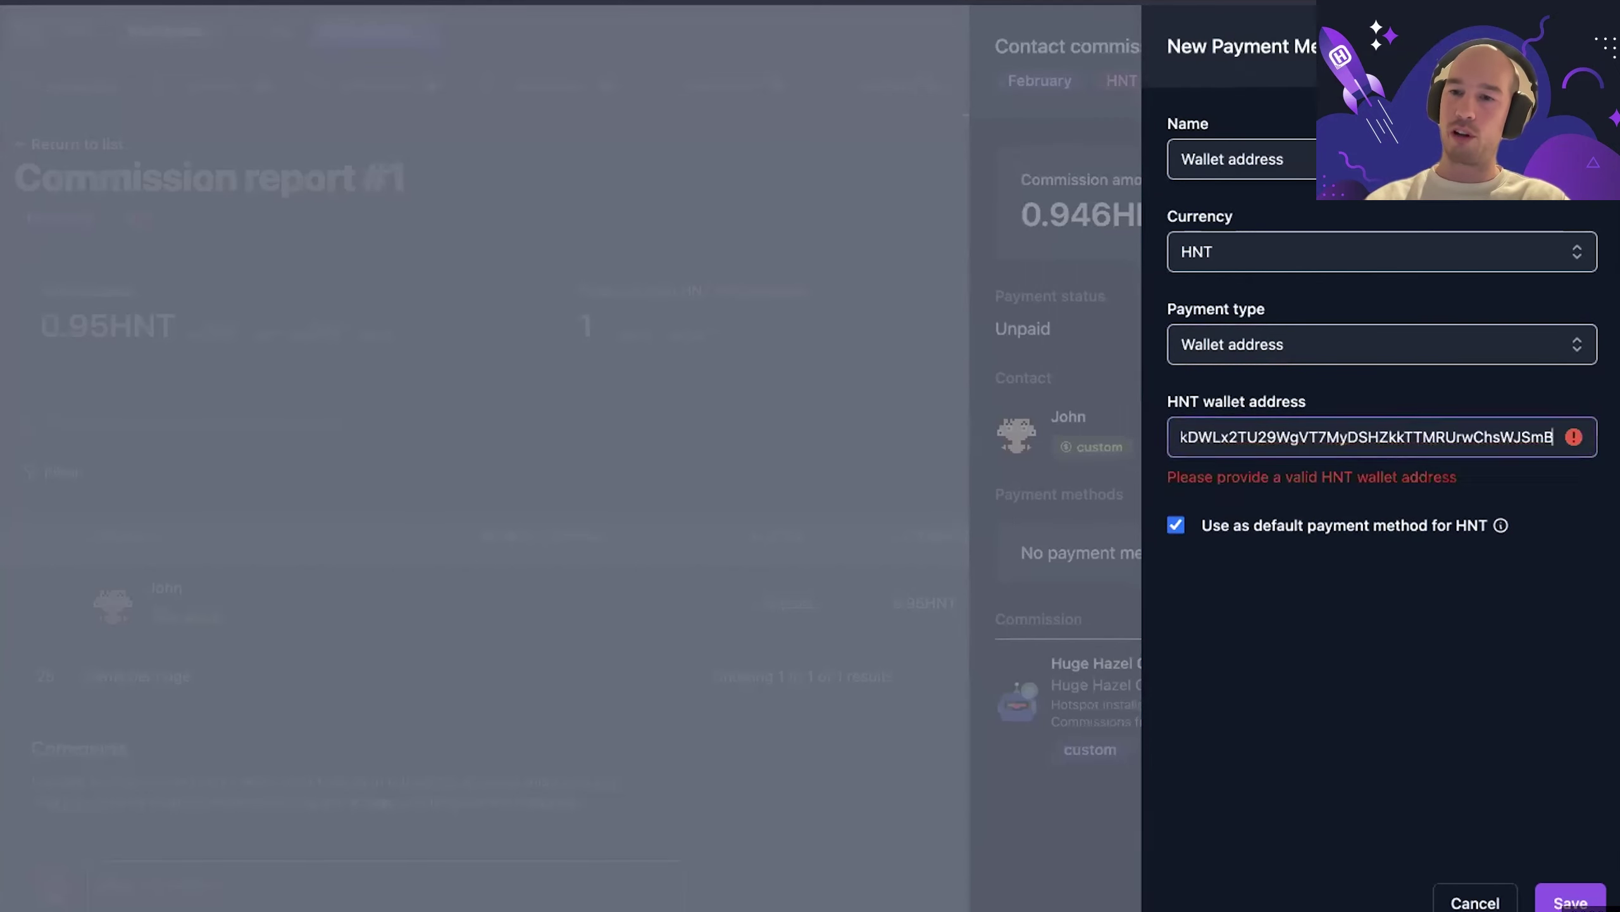
click(1396, 437)
key(BackSpace)
key(BackSpace)
key(BackSpace)
key(BackSpace)
key(BackSpace)
key(BackSpace)
key(BackSpace)
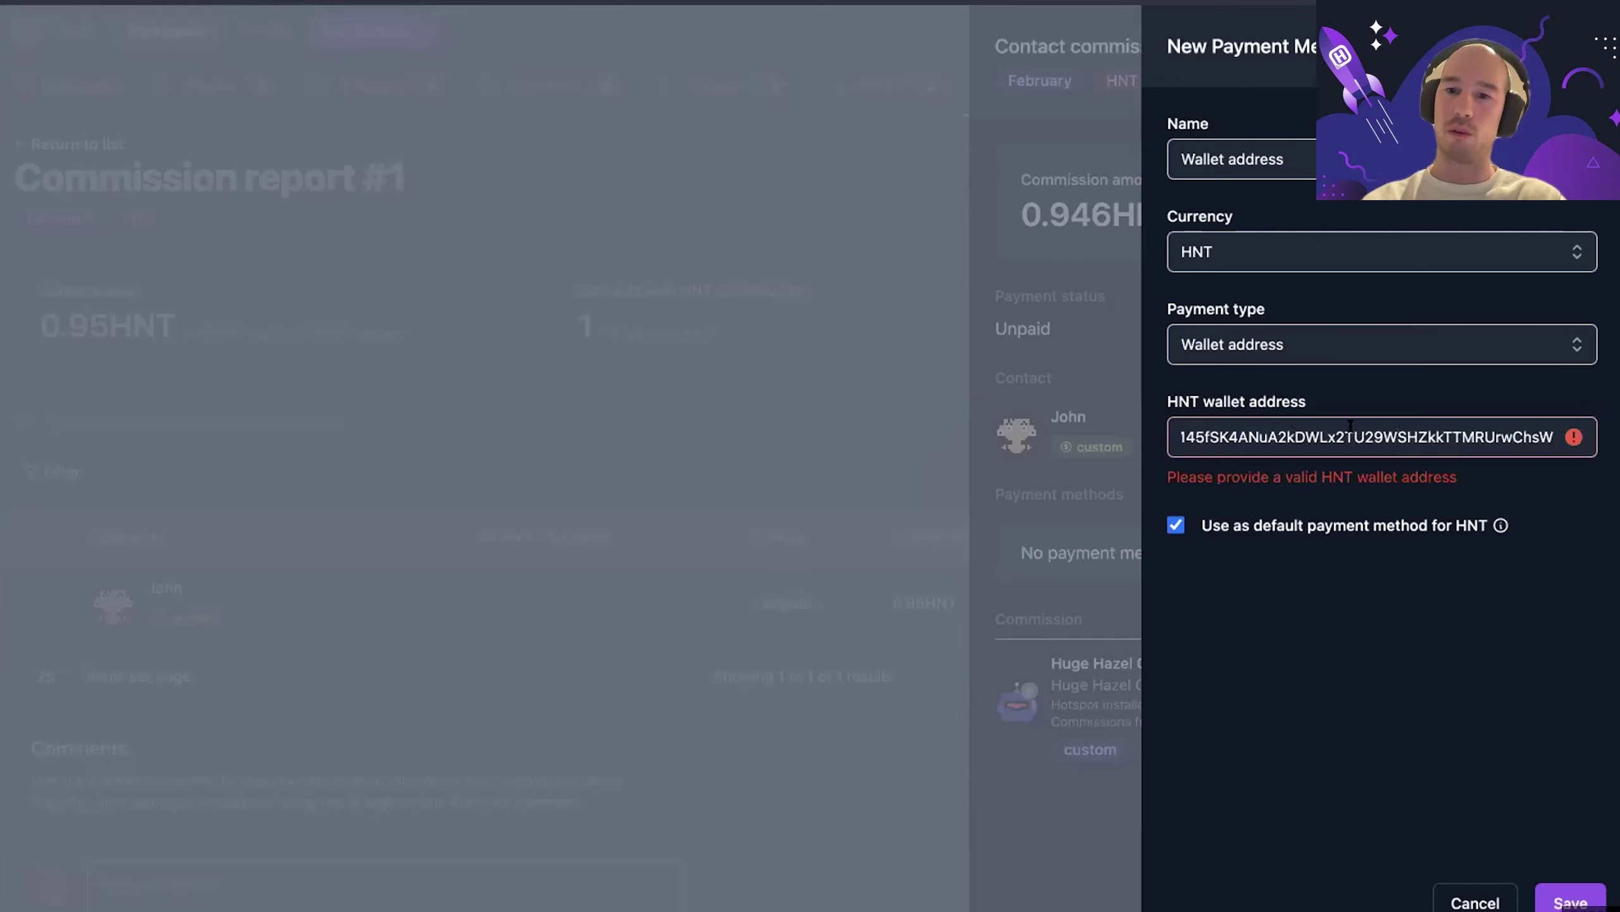
key(super+a)
key(BackSpace)
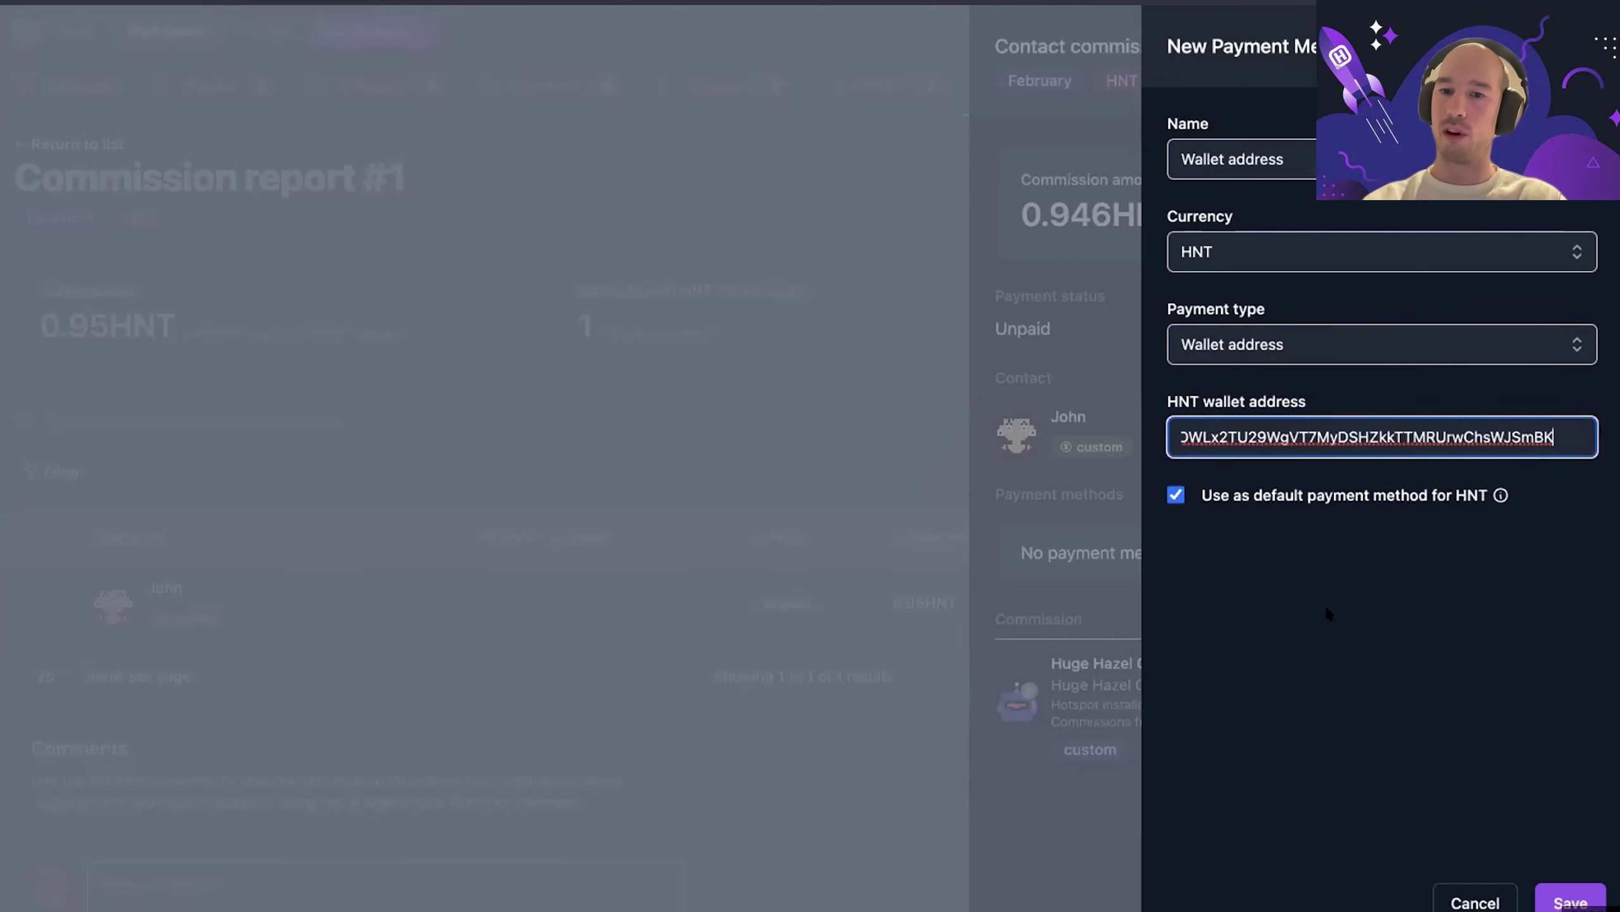
click(1298, 638)
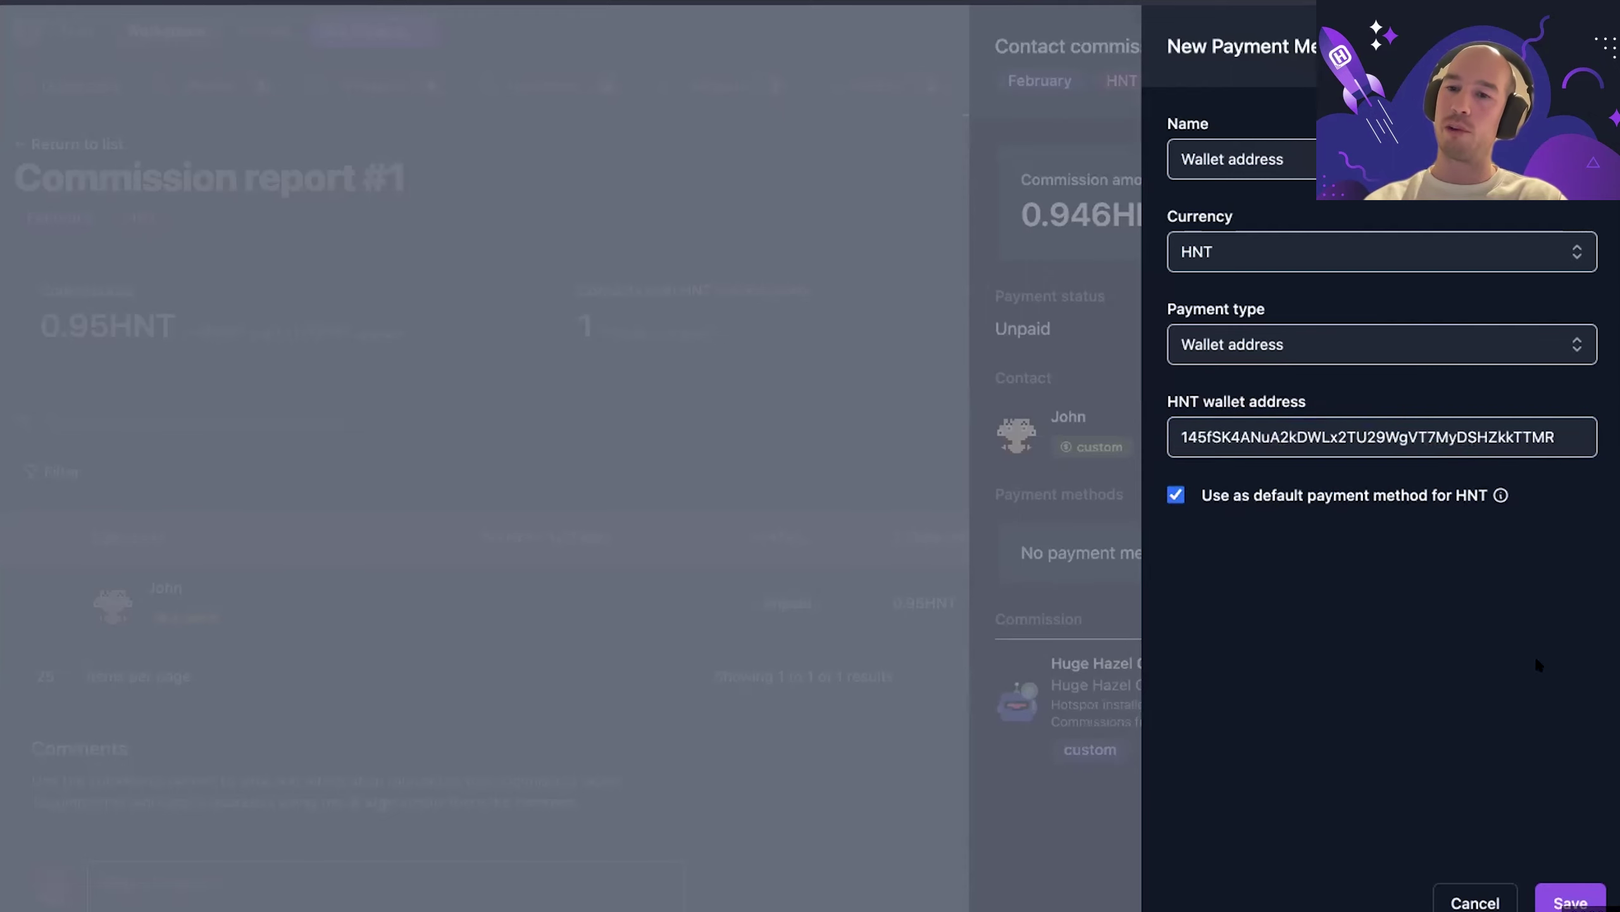
click(1570, 900)
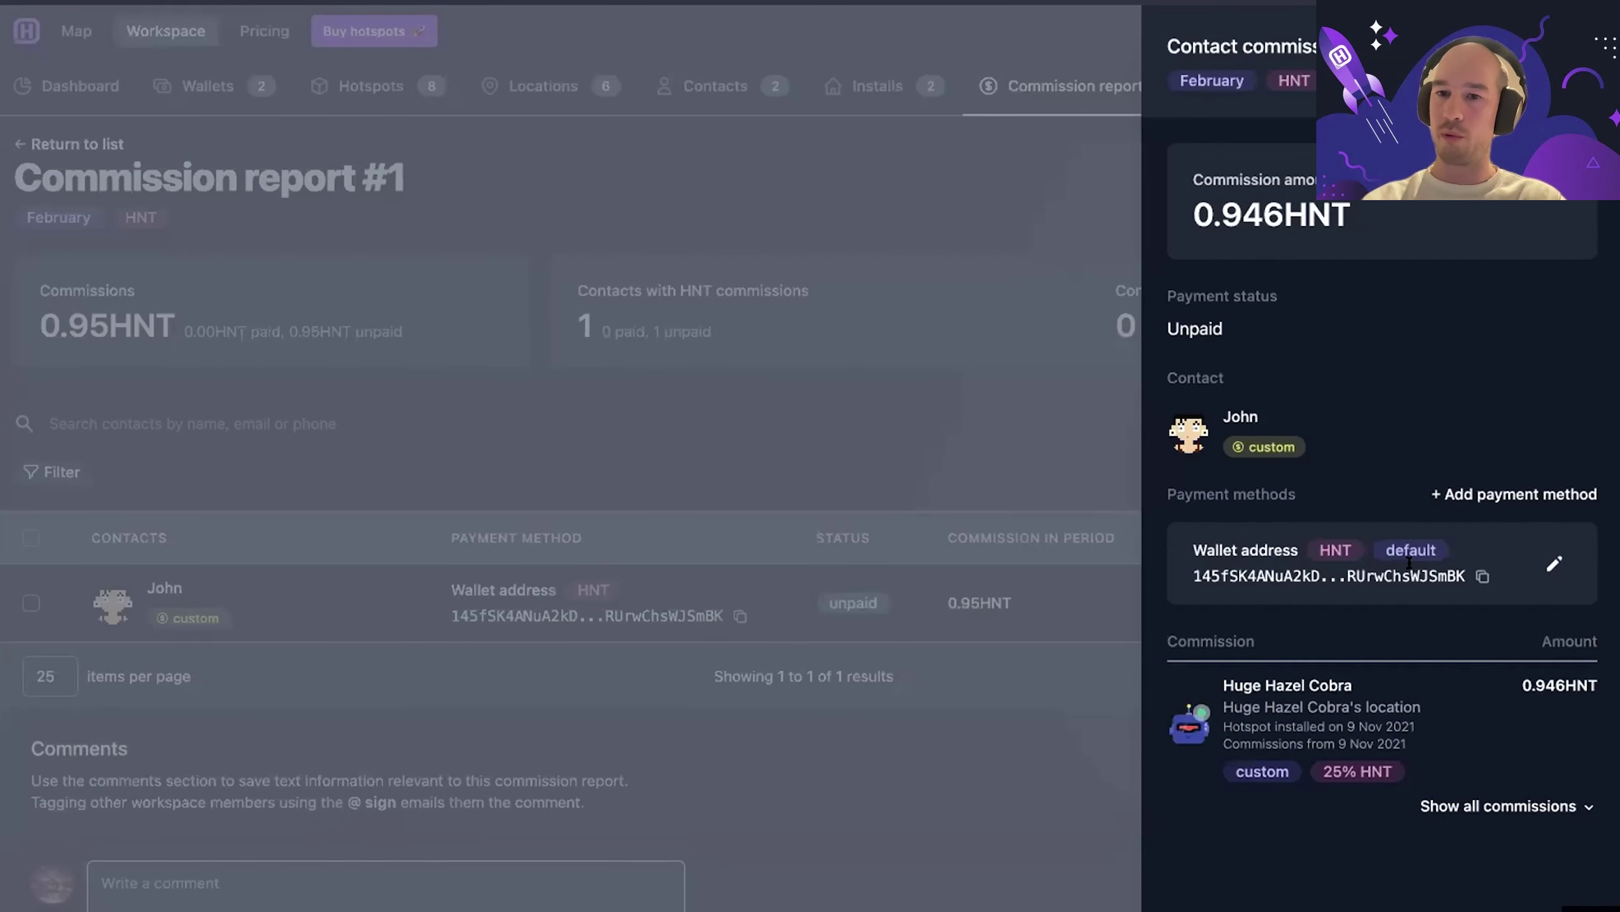
Add a default USD PayPal payment method using the contact's e-mail address
click(1507, 496)
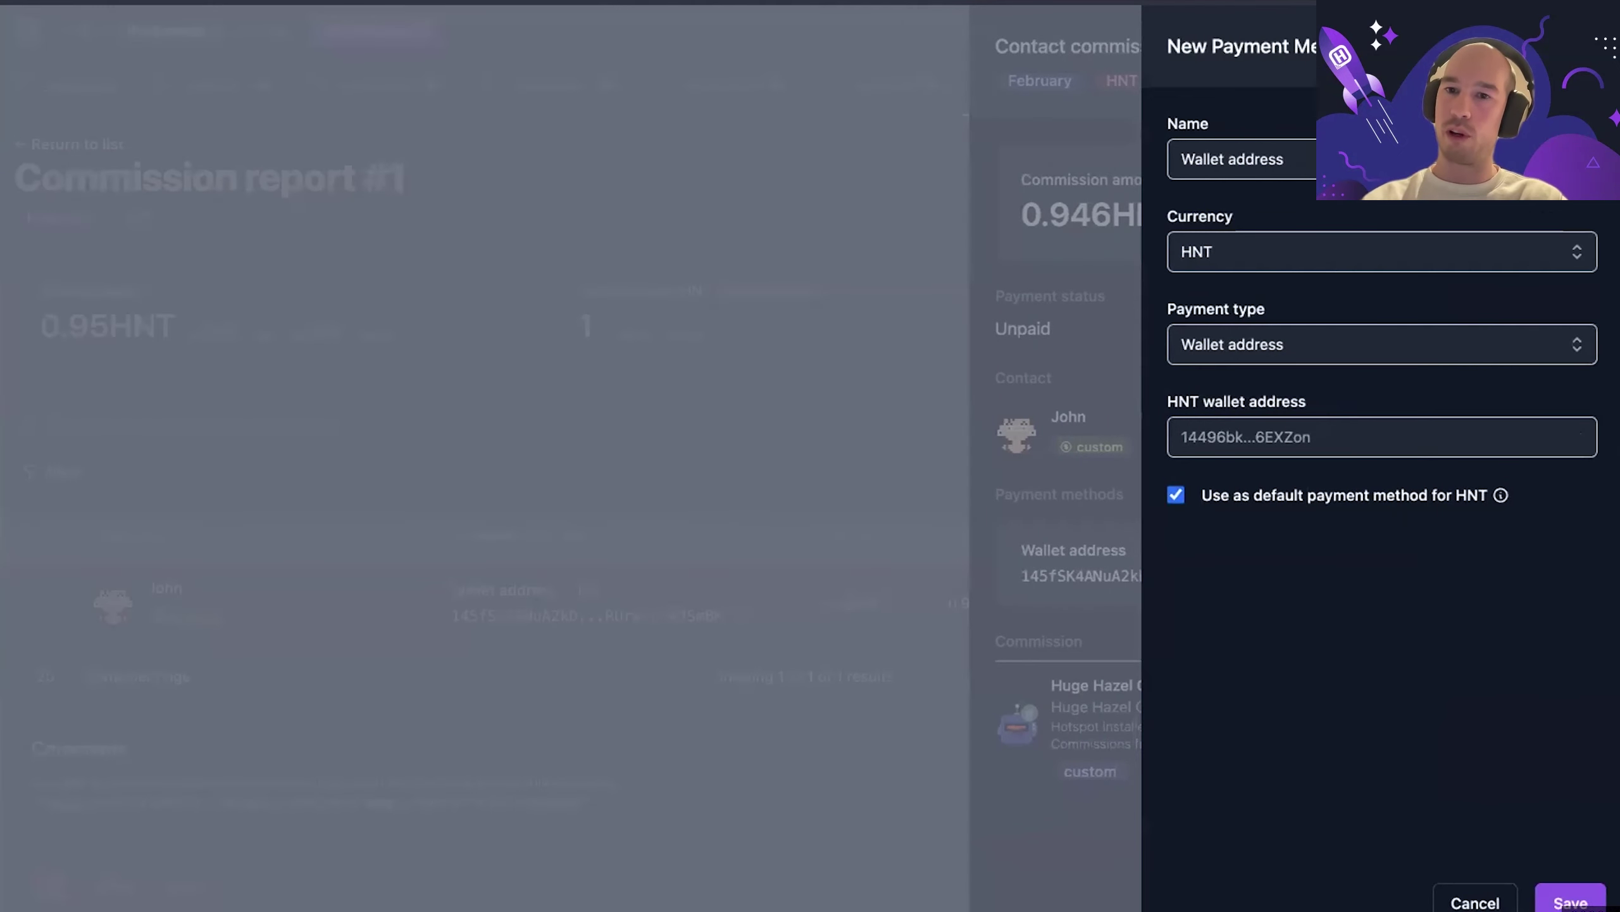
click(1299, 270)
click(1240, 217)
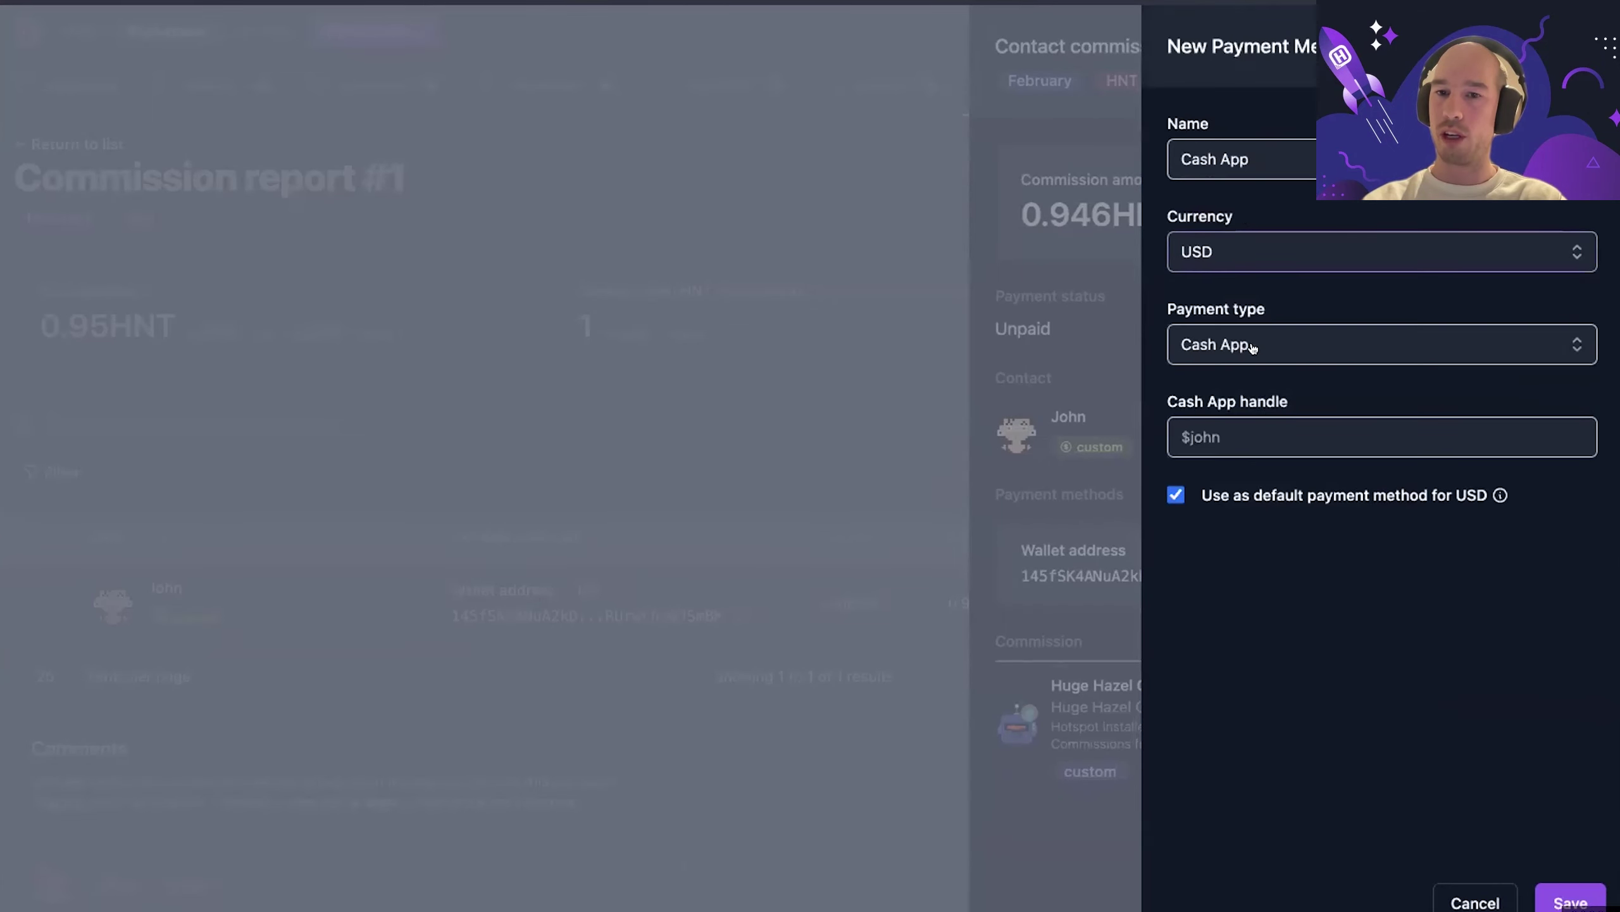
click(1252, 347)
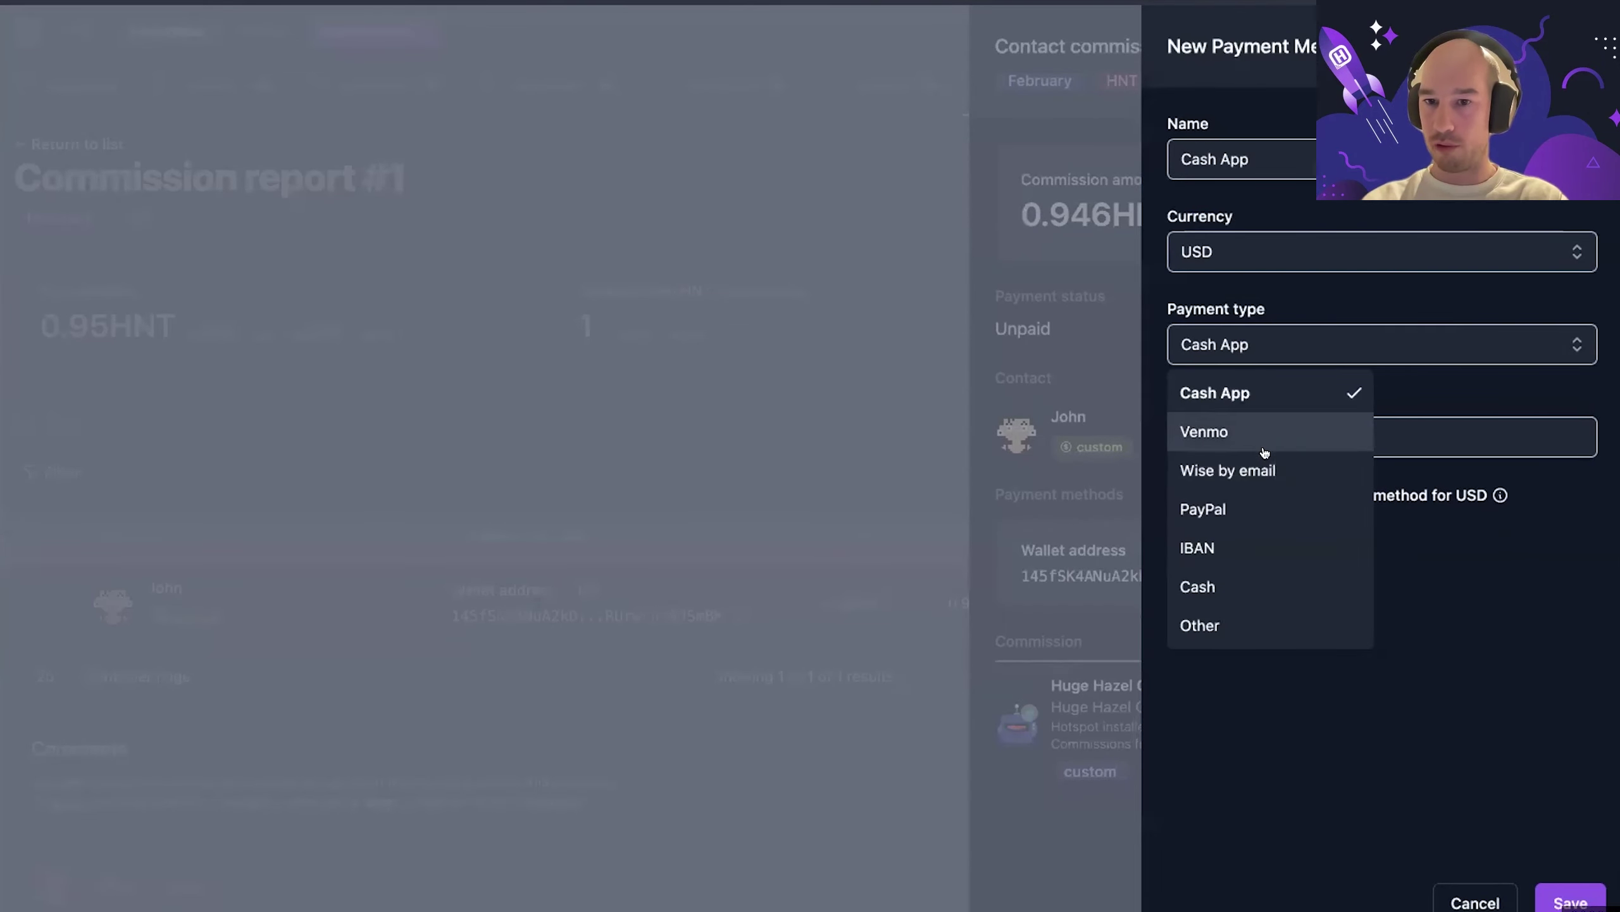
click(1270, 508)
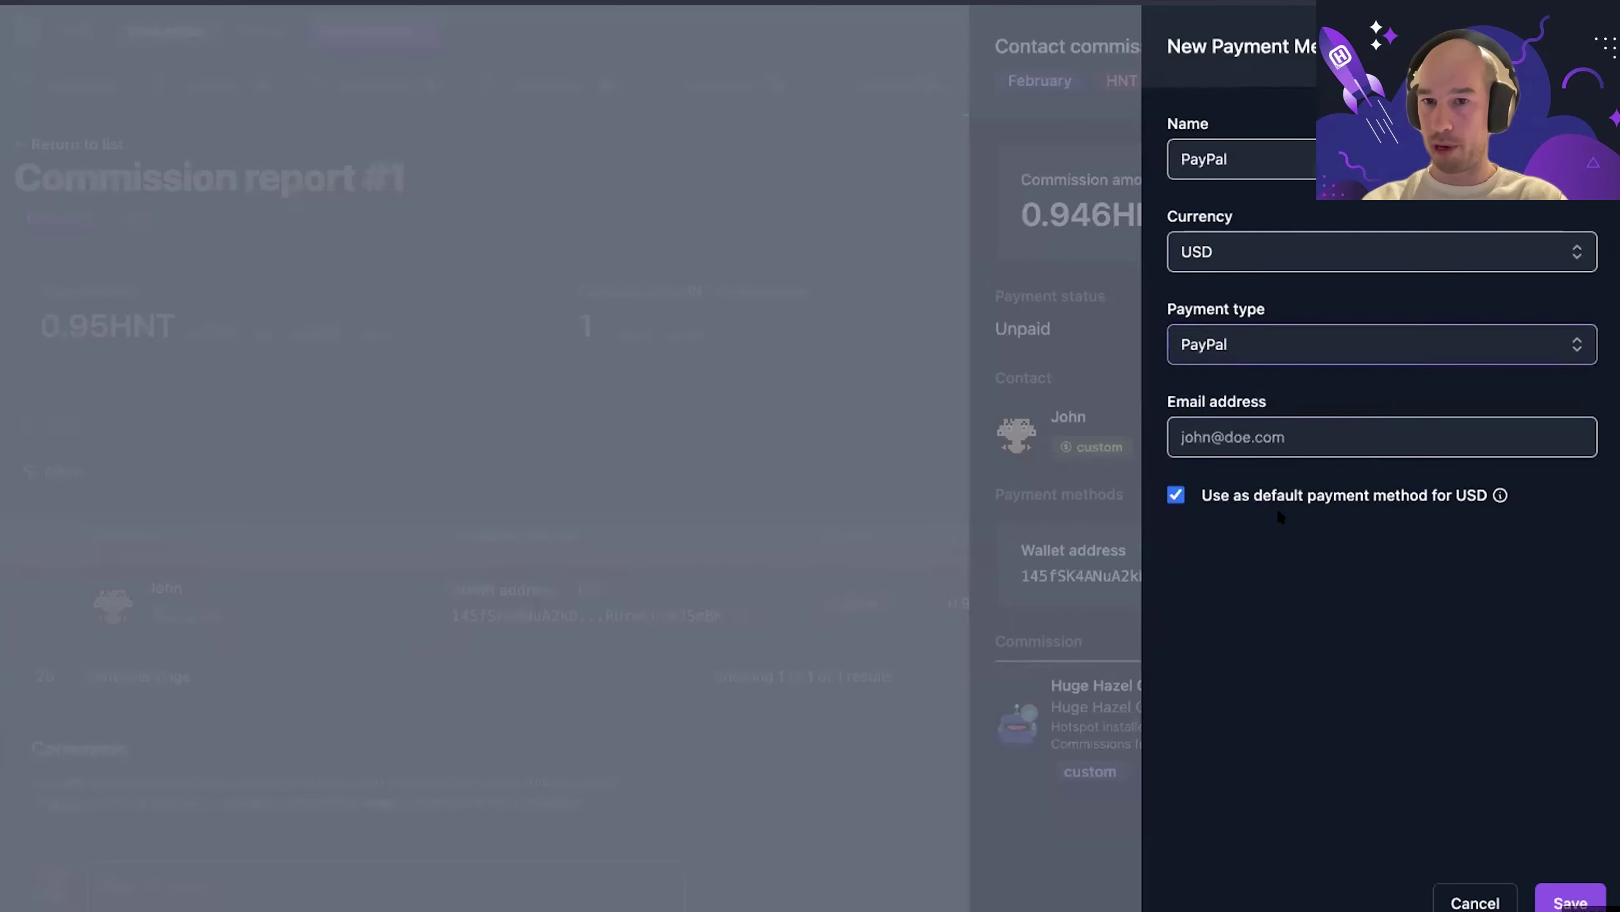
click(1266, 425)
text(j)
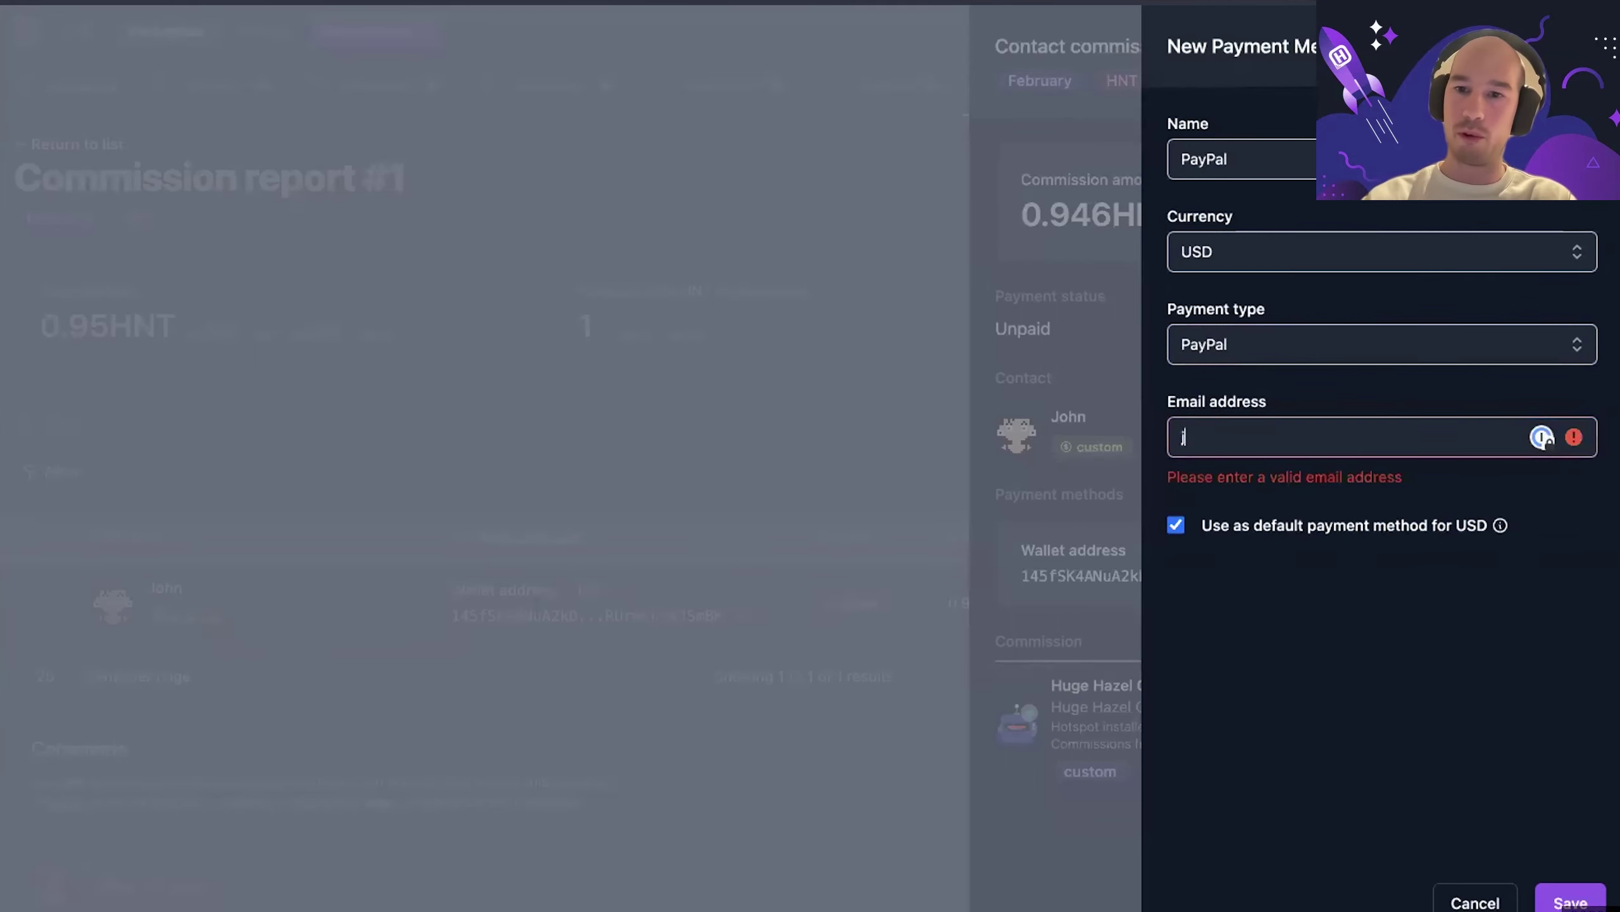
text(ohn@doe.com)
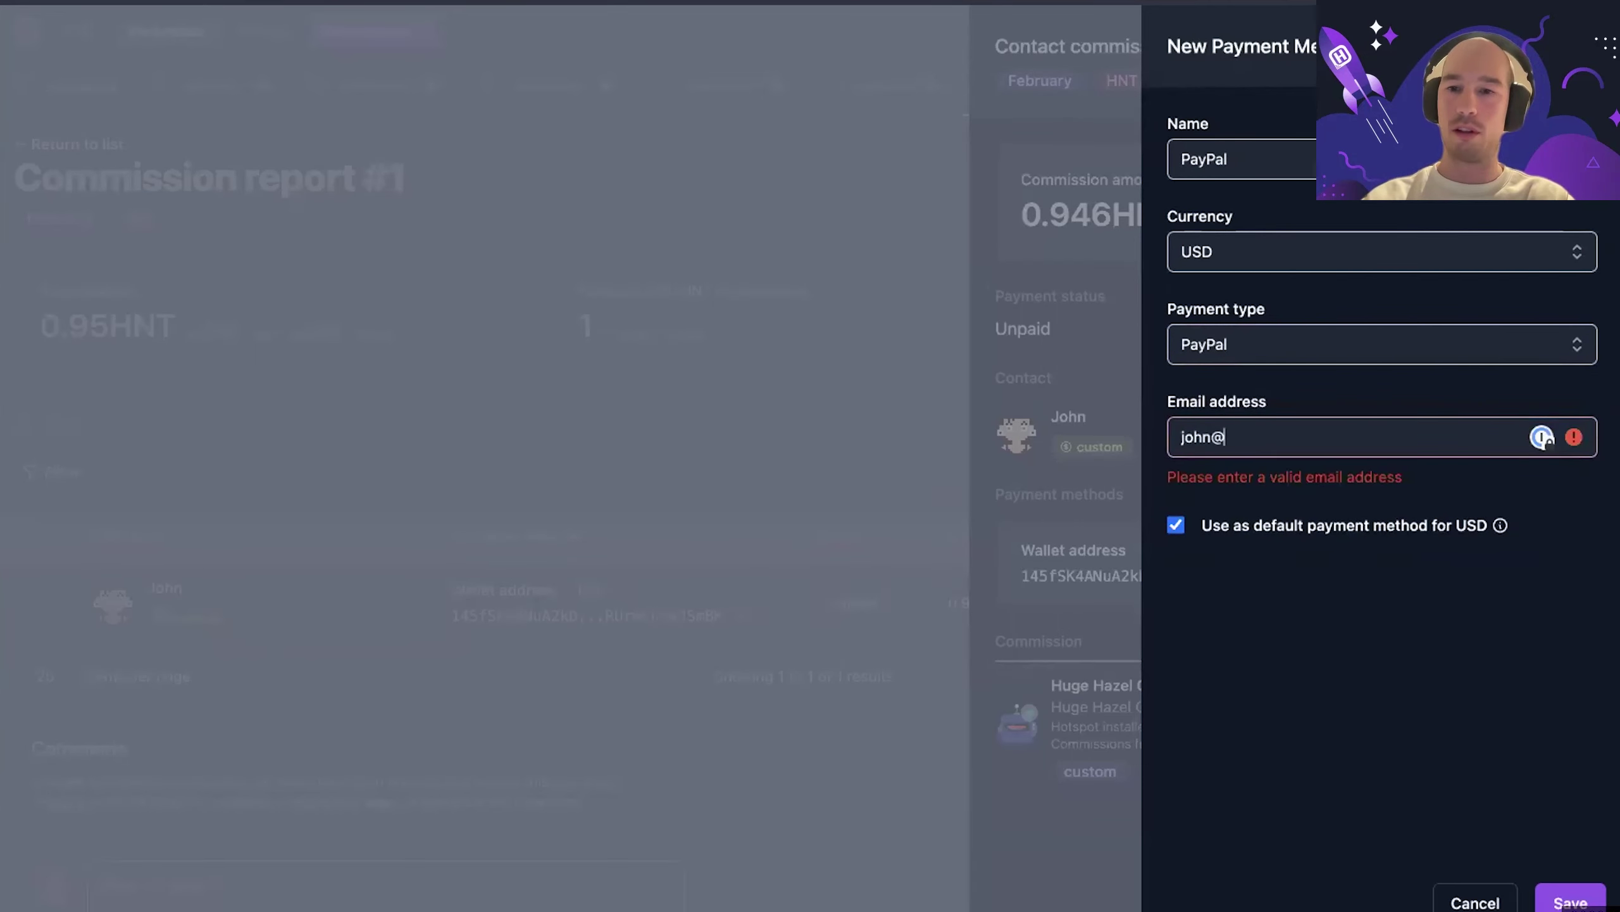
click(1508, 892)
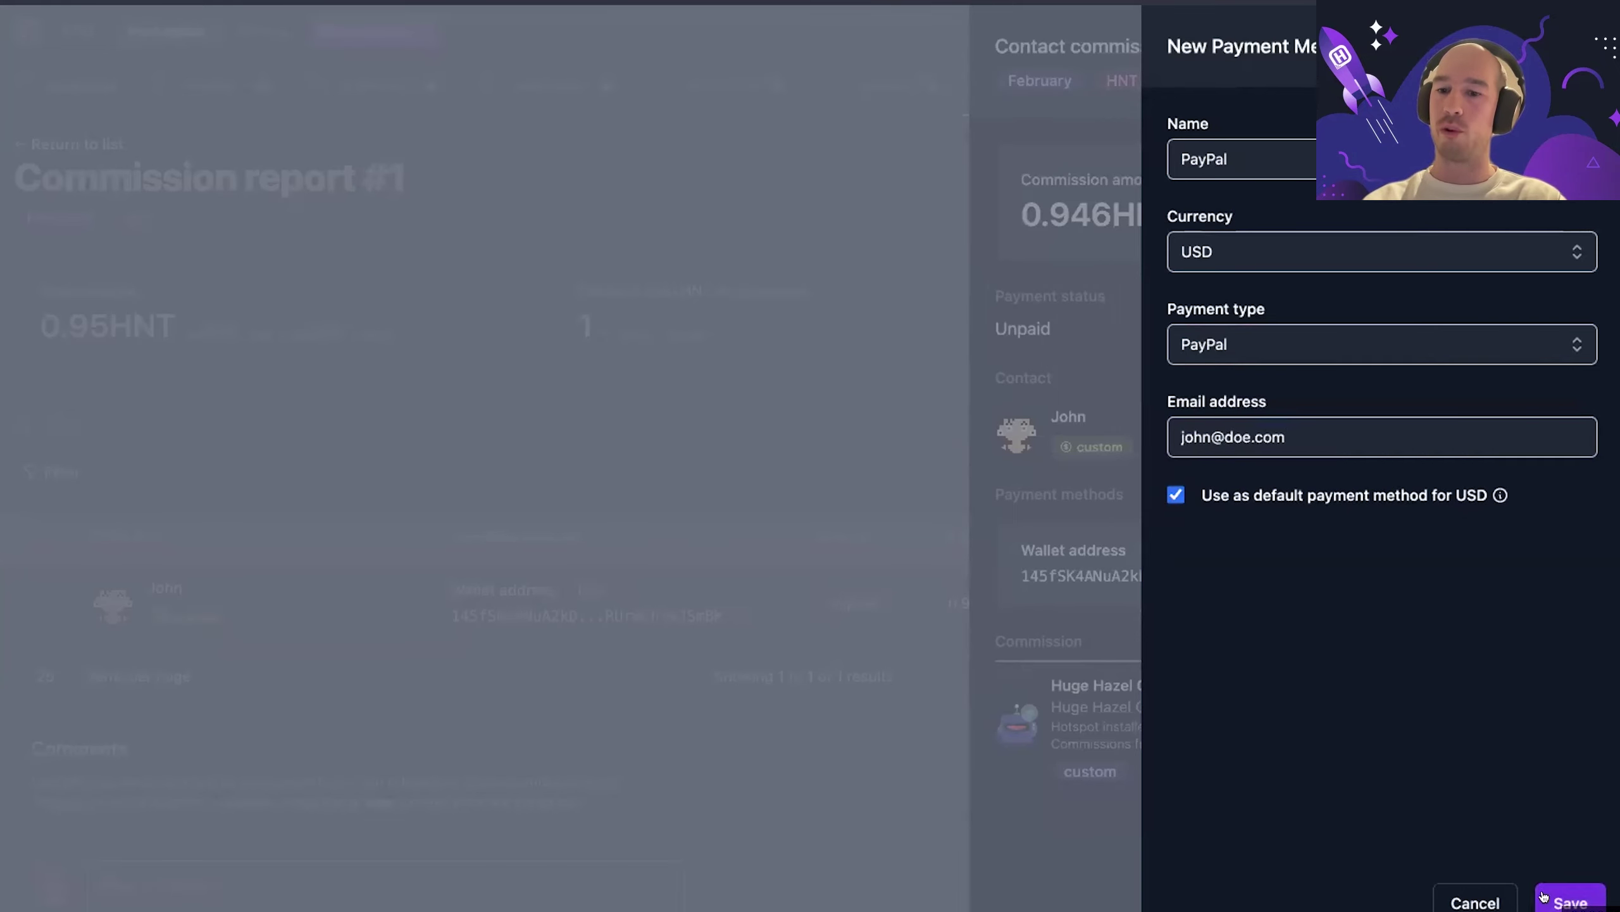
click(1571, 900)
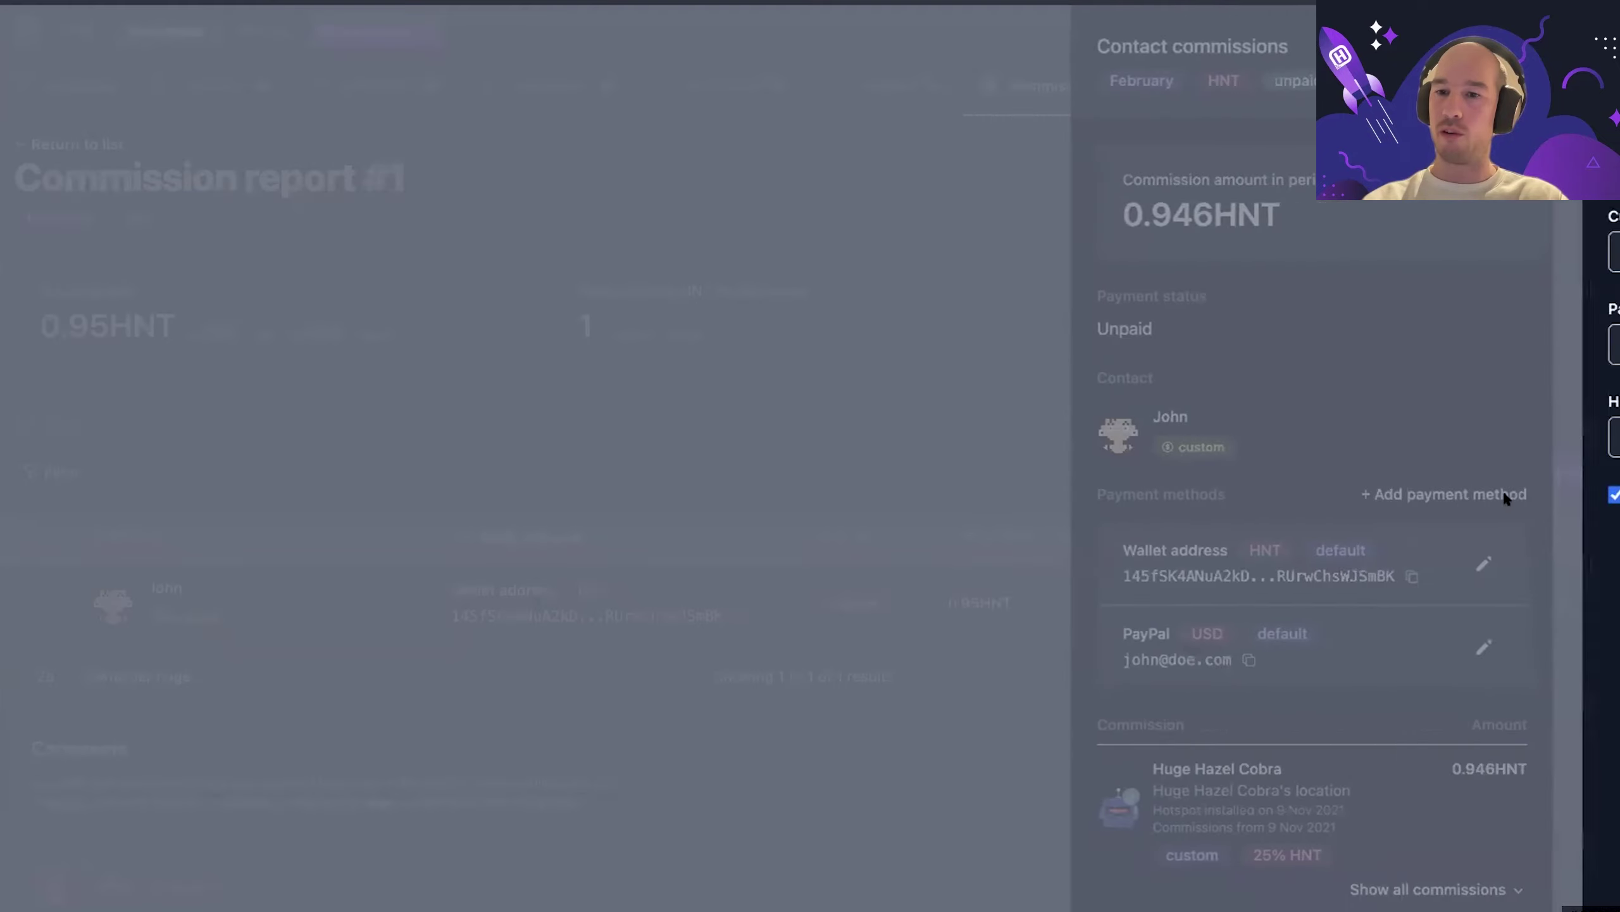
click(1509, 496)
Save a non-default USD Cash App method with the contact's handle, then close the details panel
click(1247, 258)
click(1218, 222)
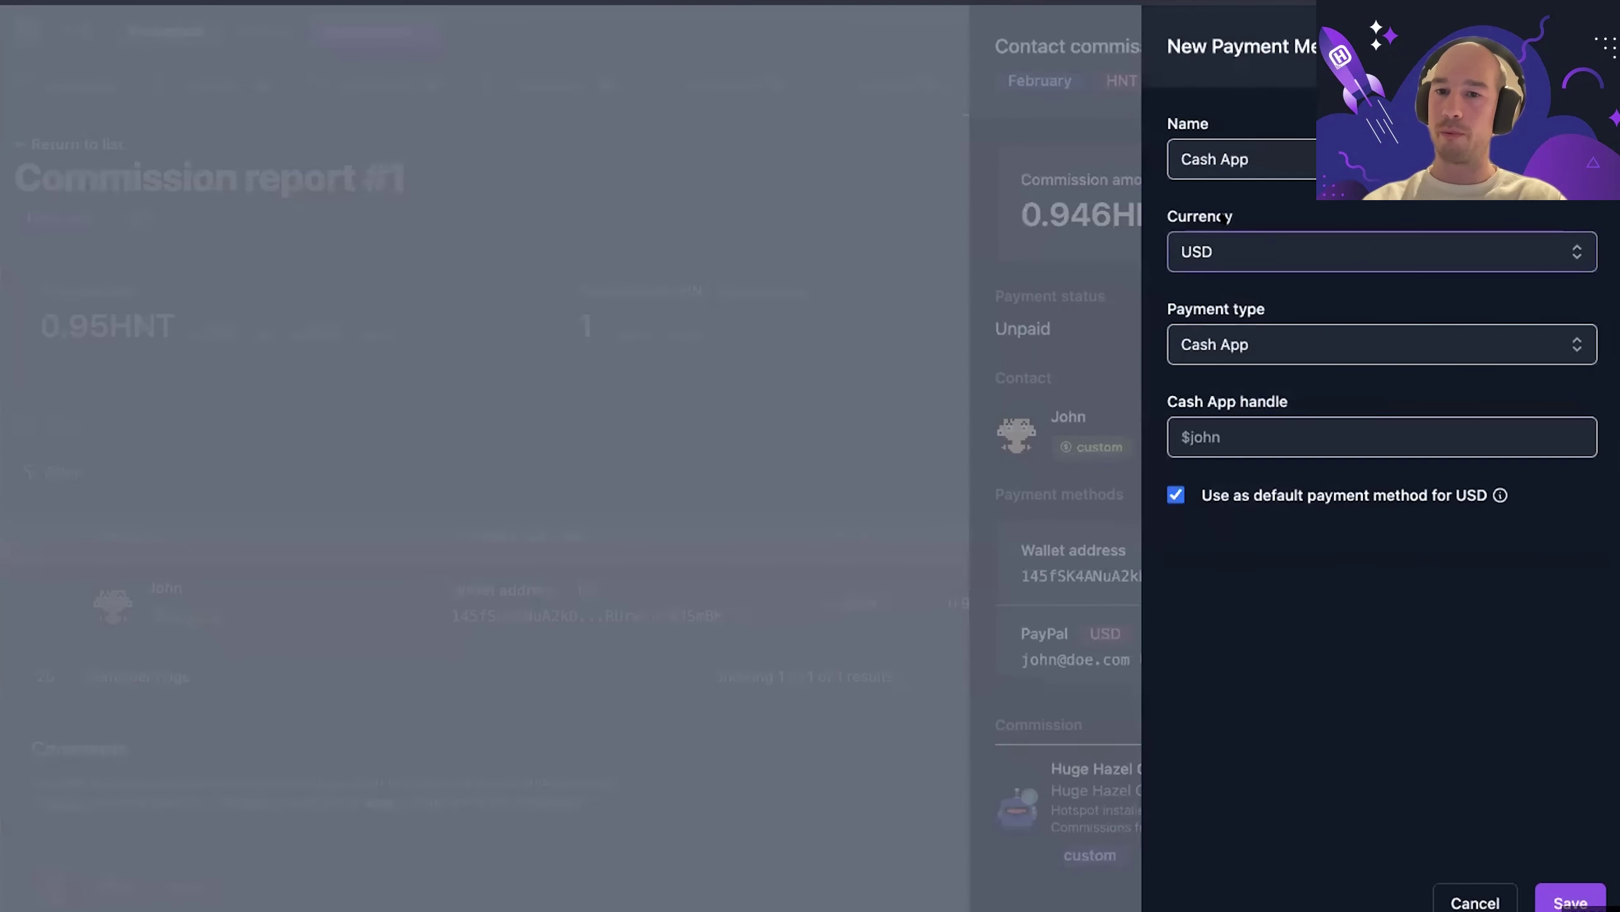
click(1276, 345)
click(1401, 392)
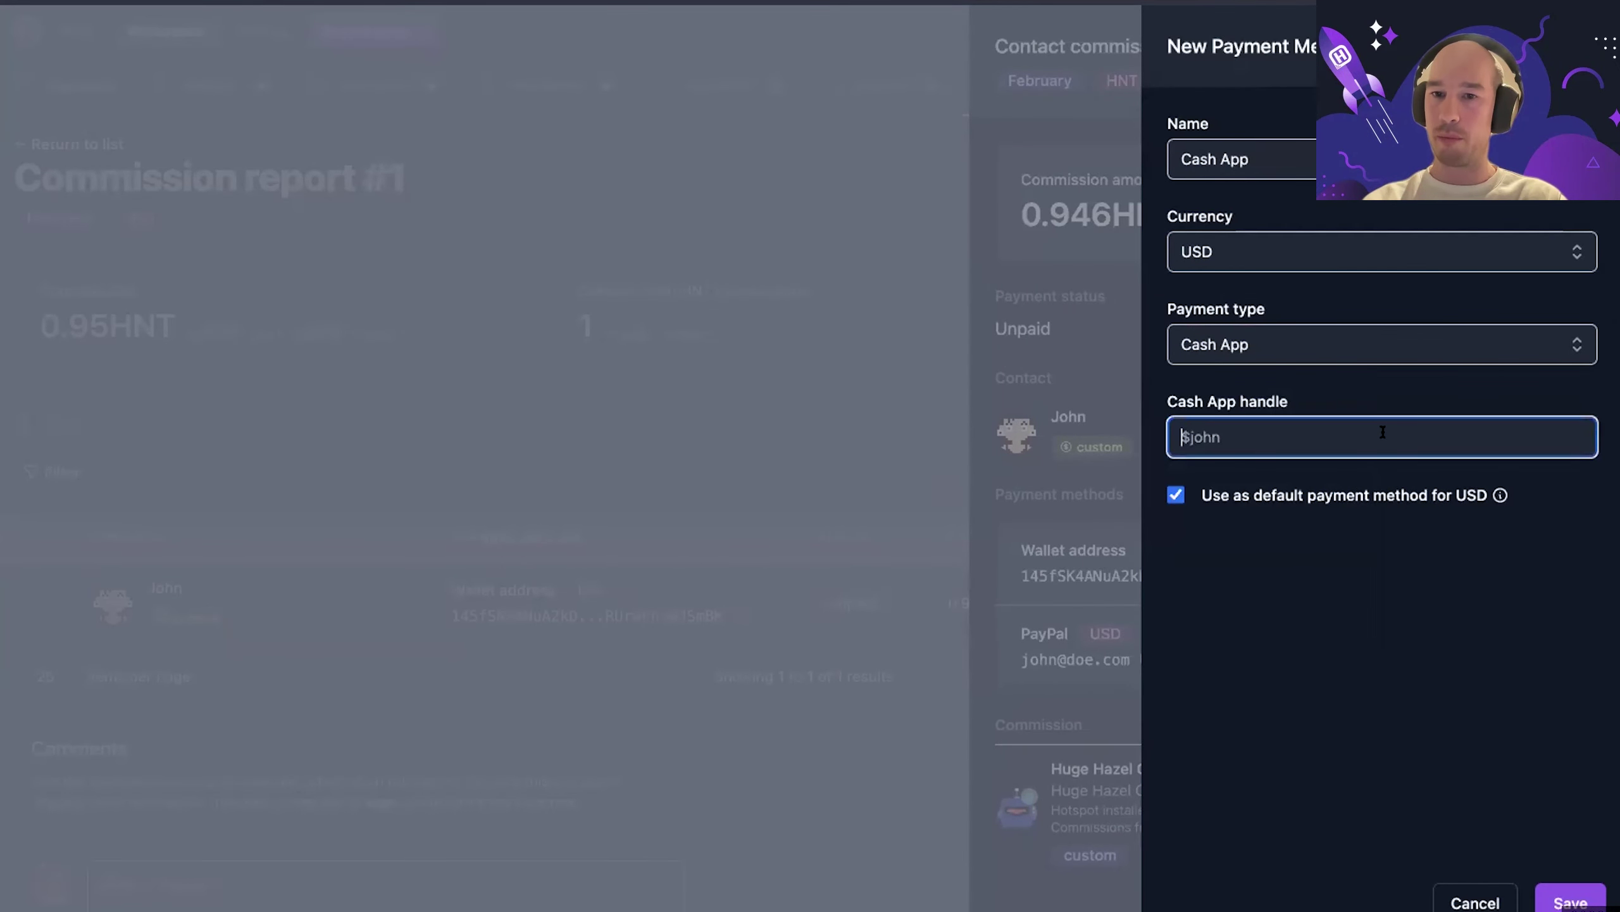
text($d)
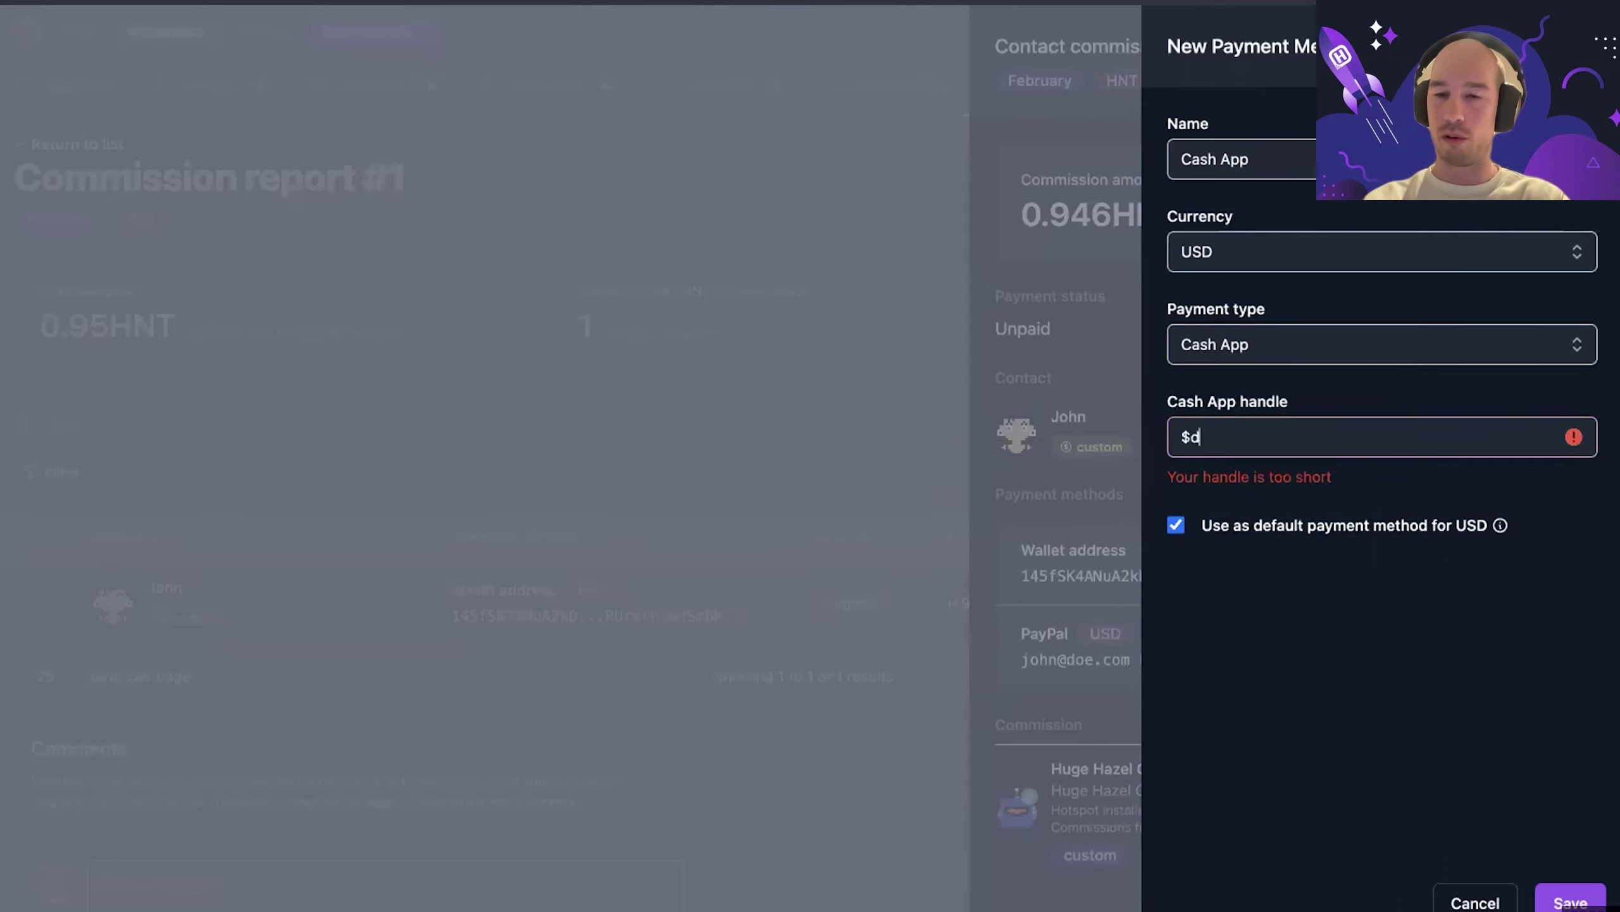
key(BackSpace)
text(john)
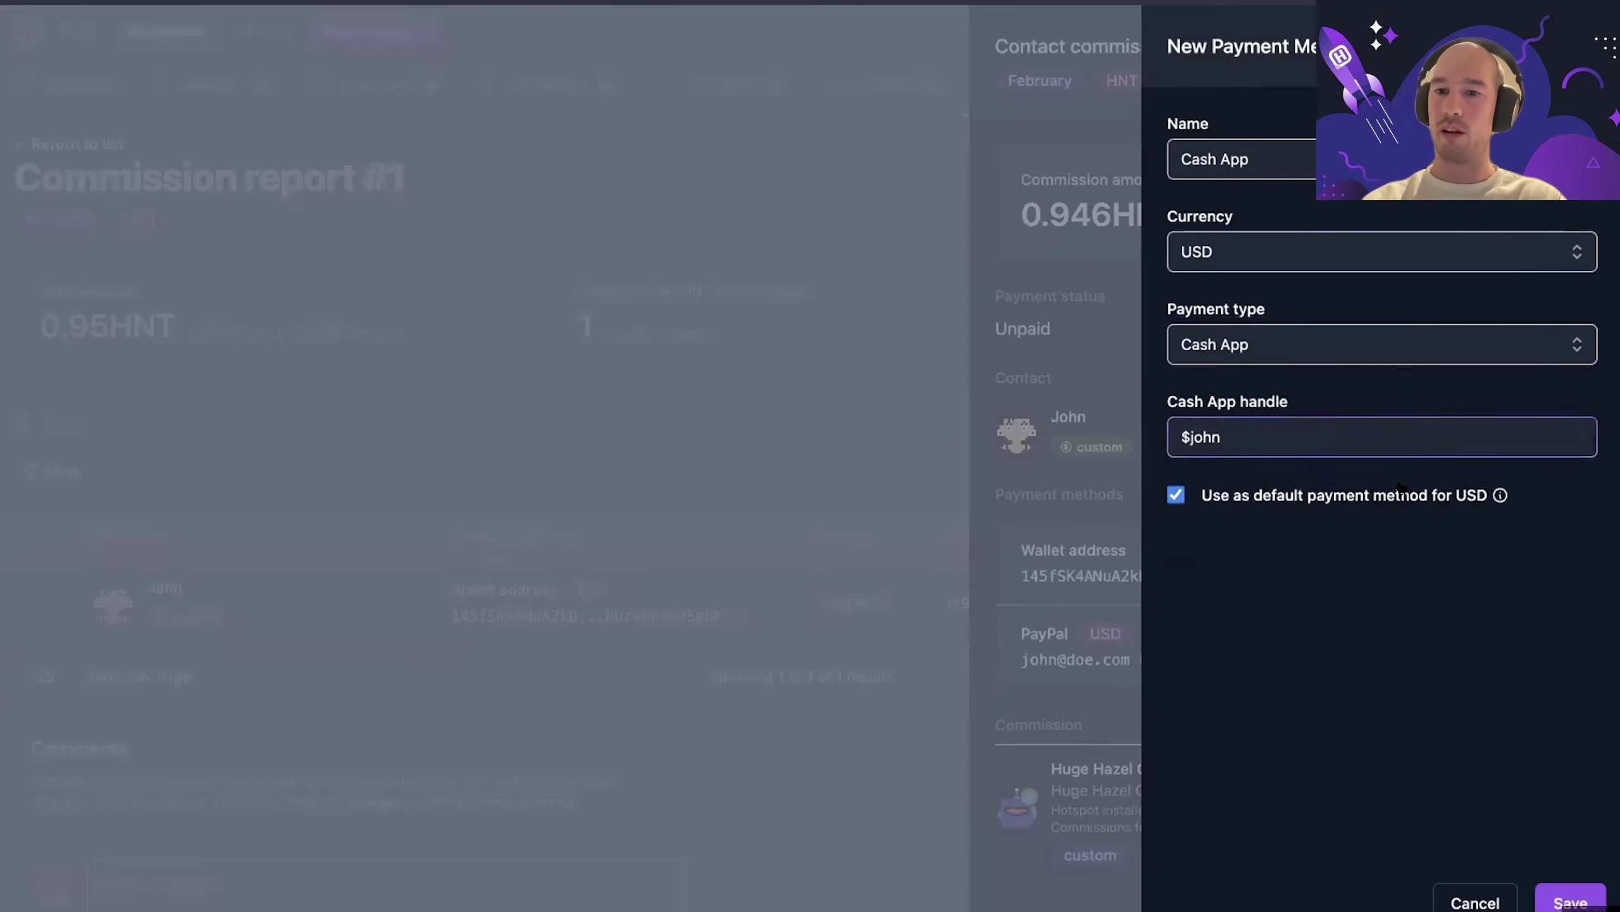
click(1271, 492)
click(1566, 900)
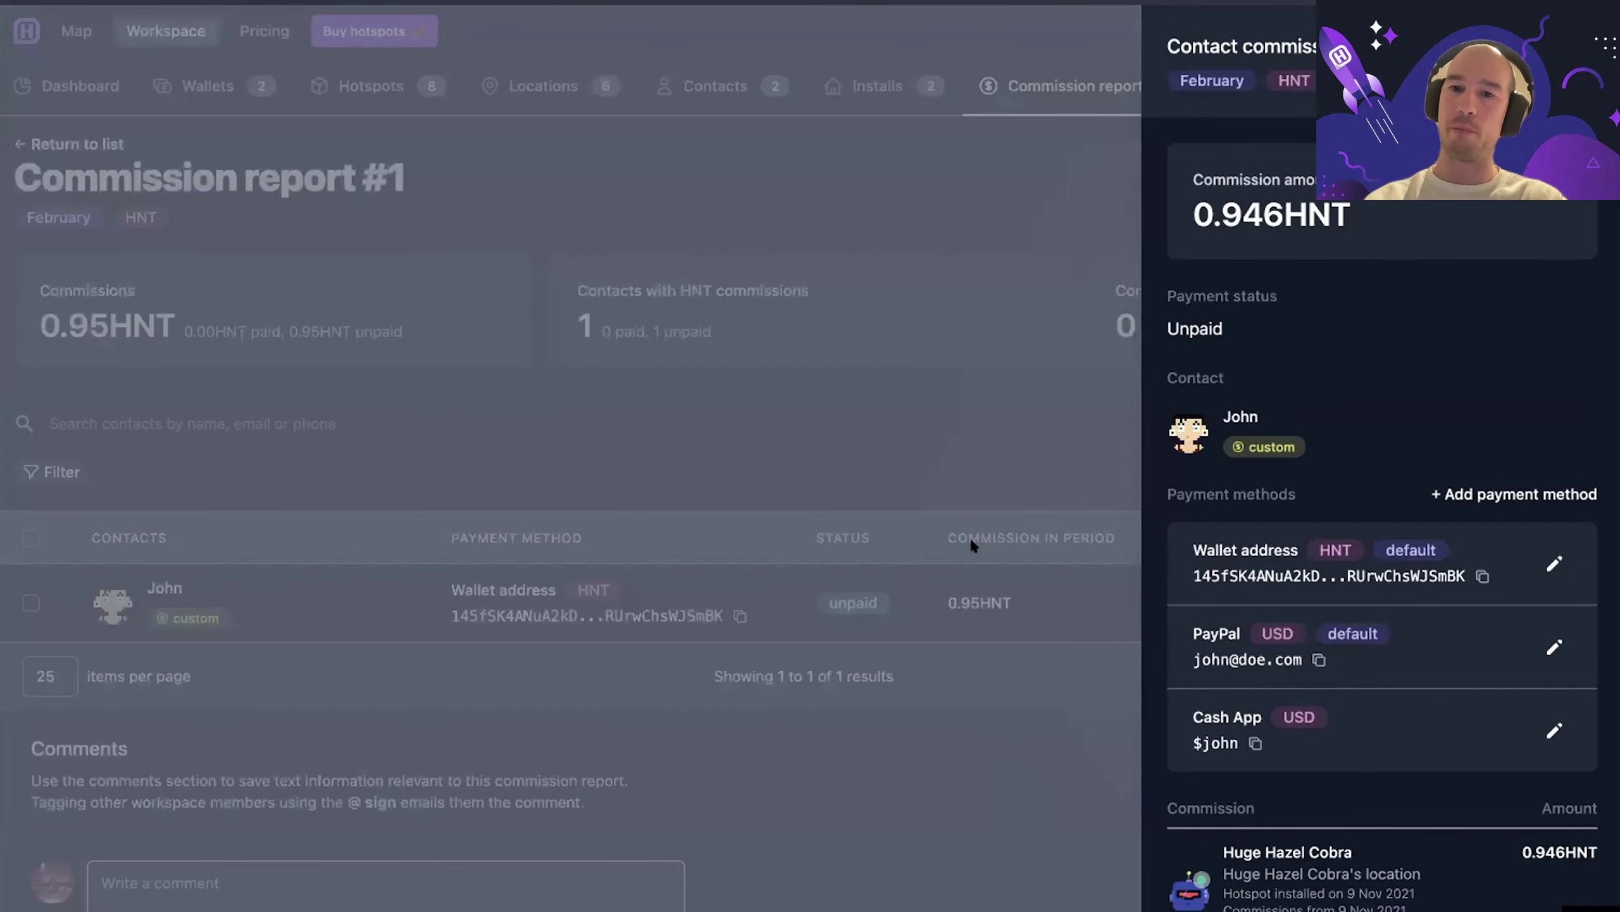
click(951, 530)
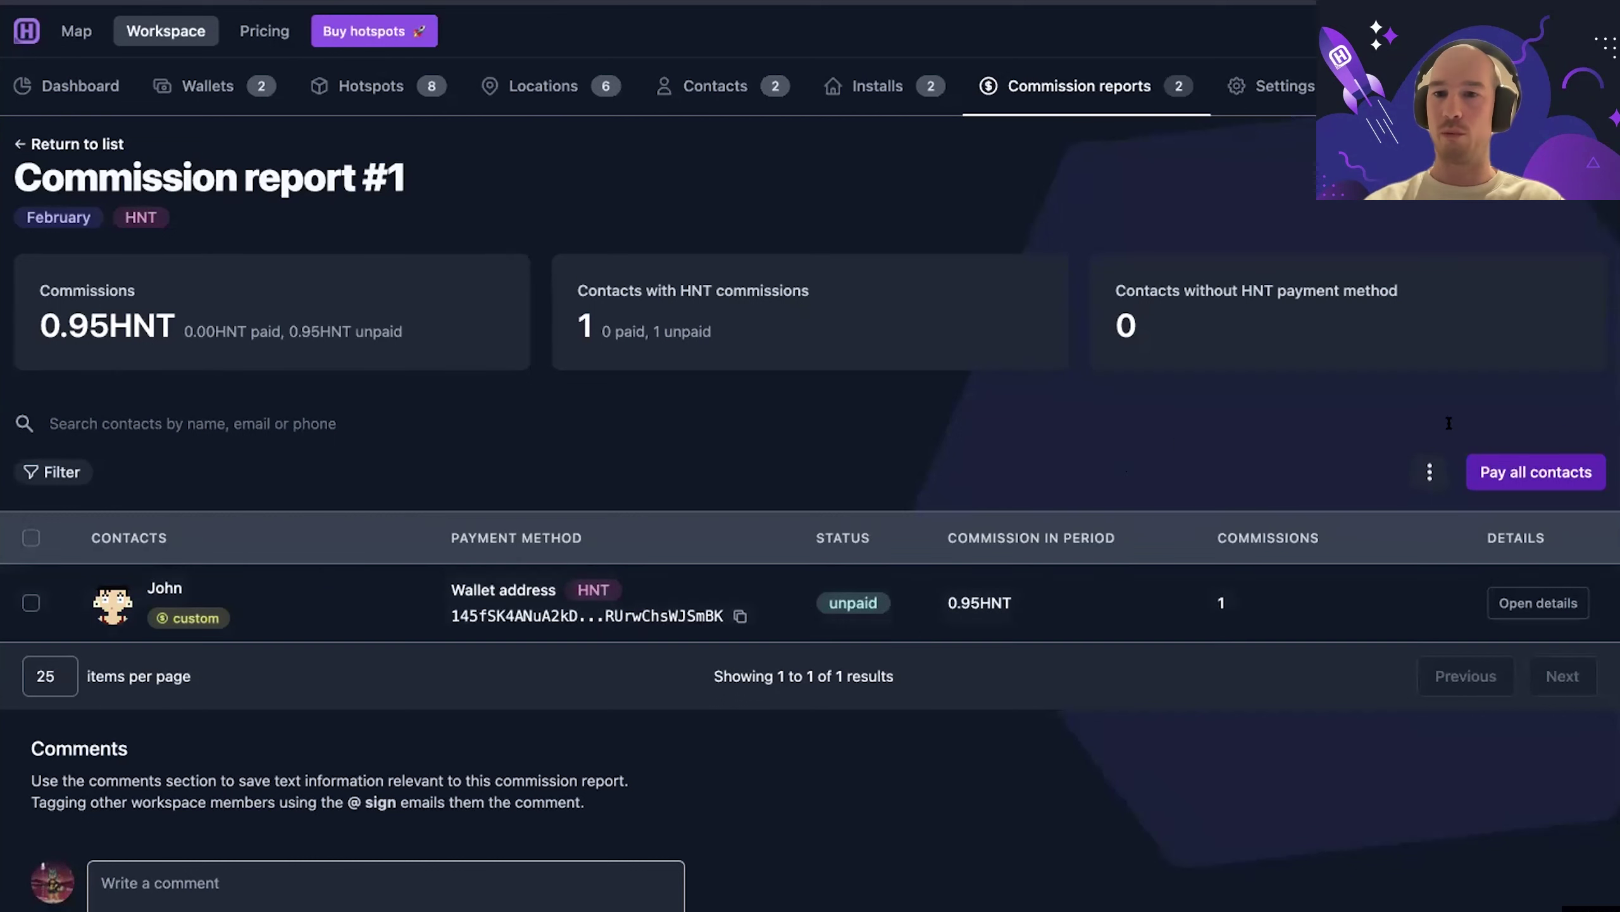
Preview the 0.95HNT QR code payment, then mark the contact's QR payment as paid
click(1514, 470)
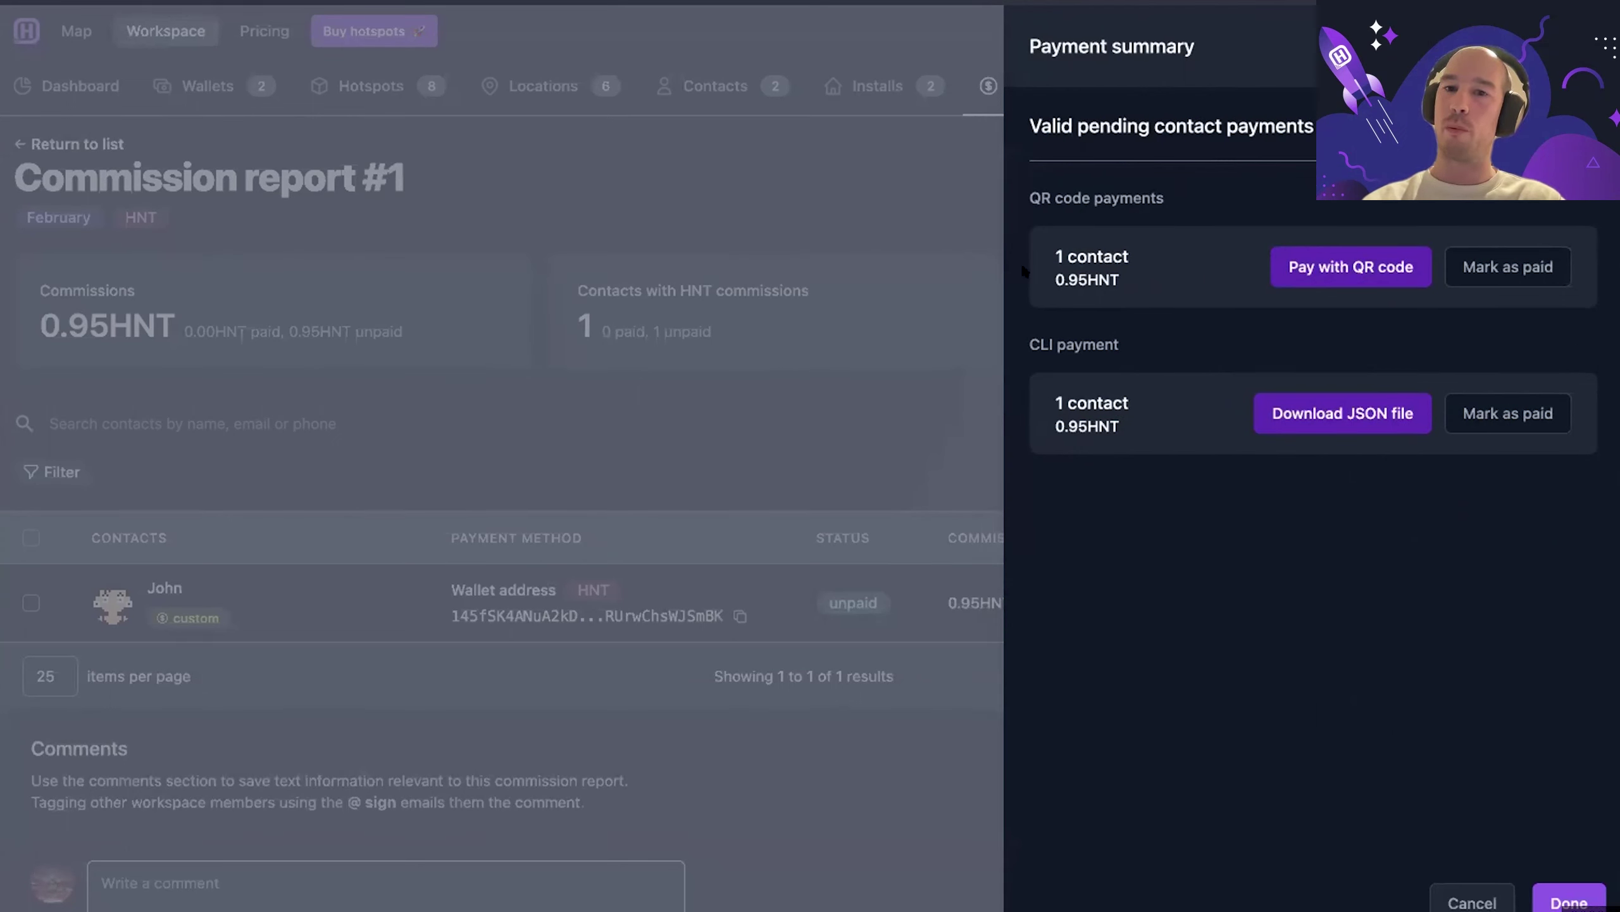
drag(1016, 192, 1201, 193)
click(1205, 193)
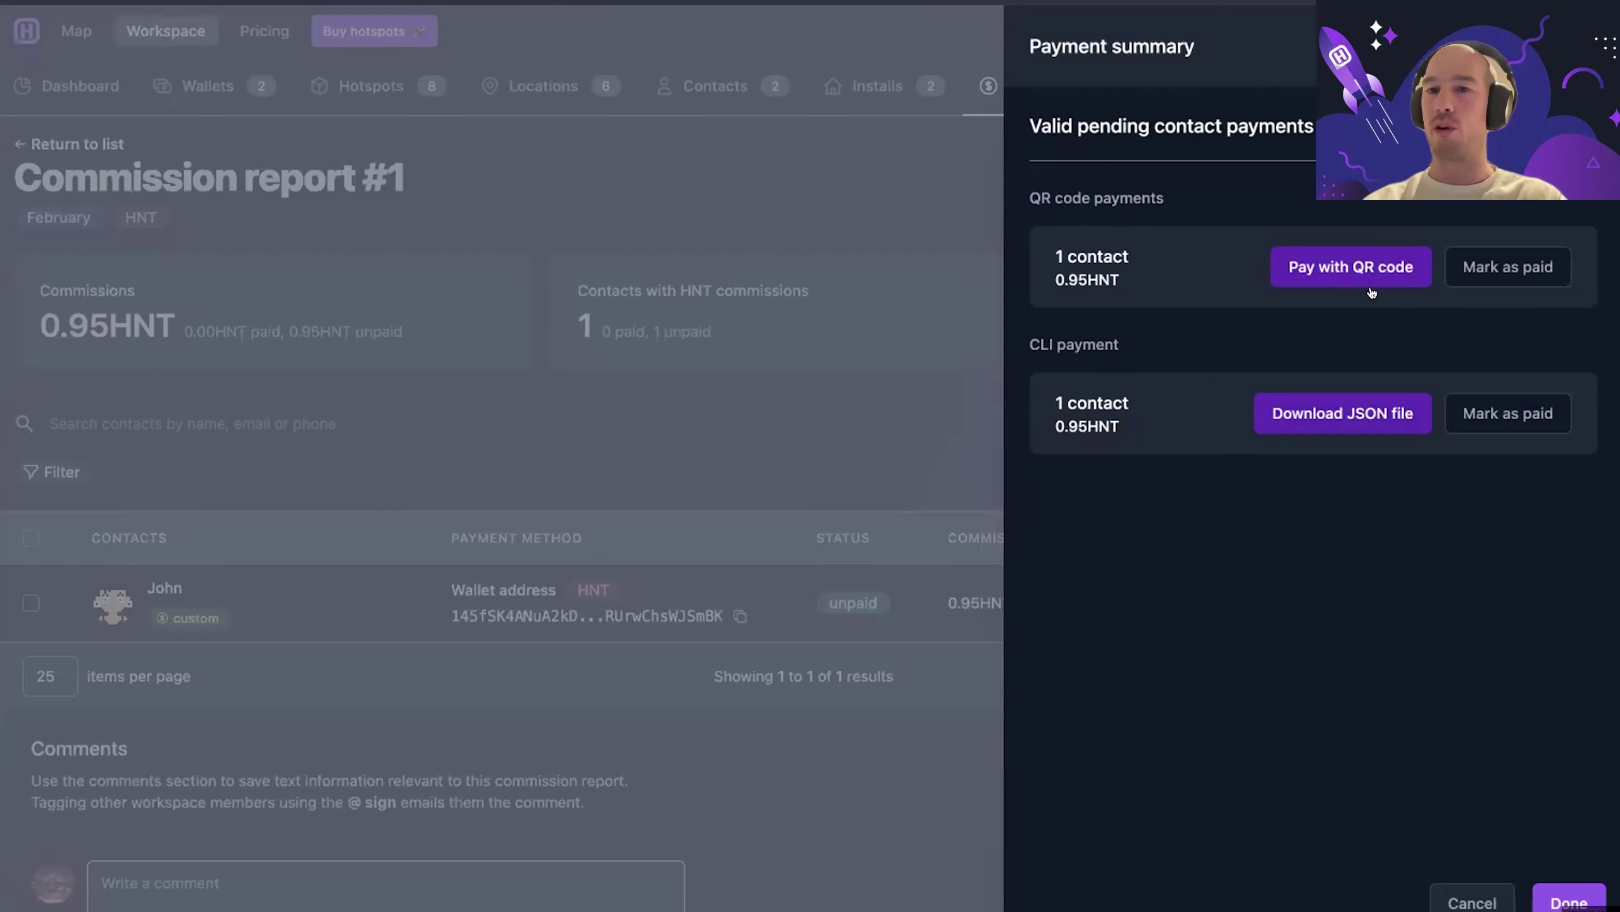
click(1321, 268)
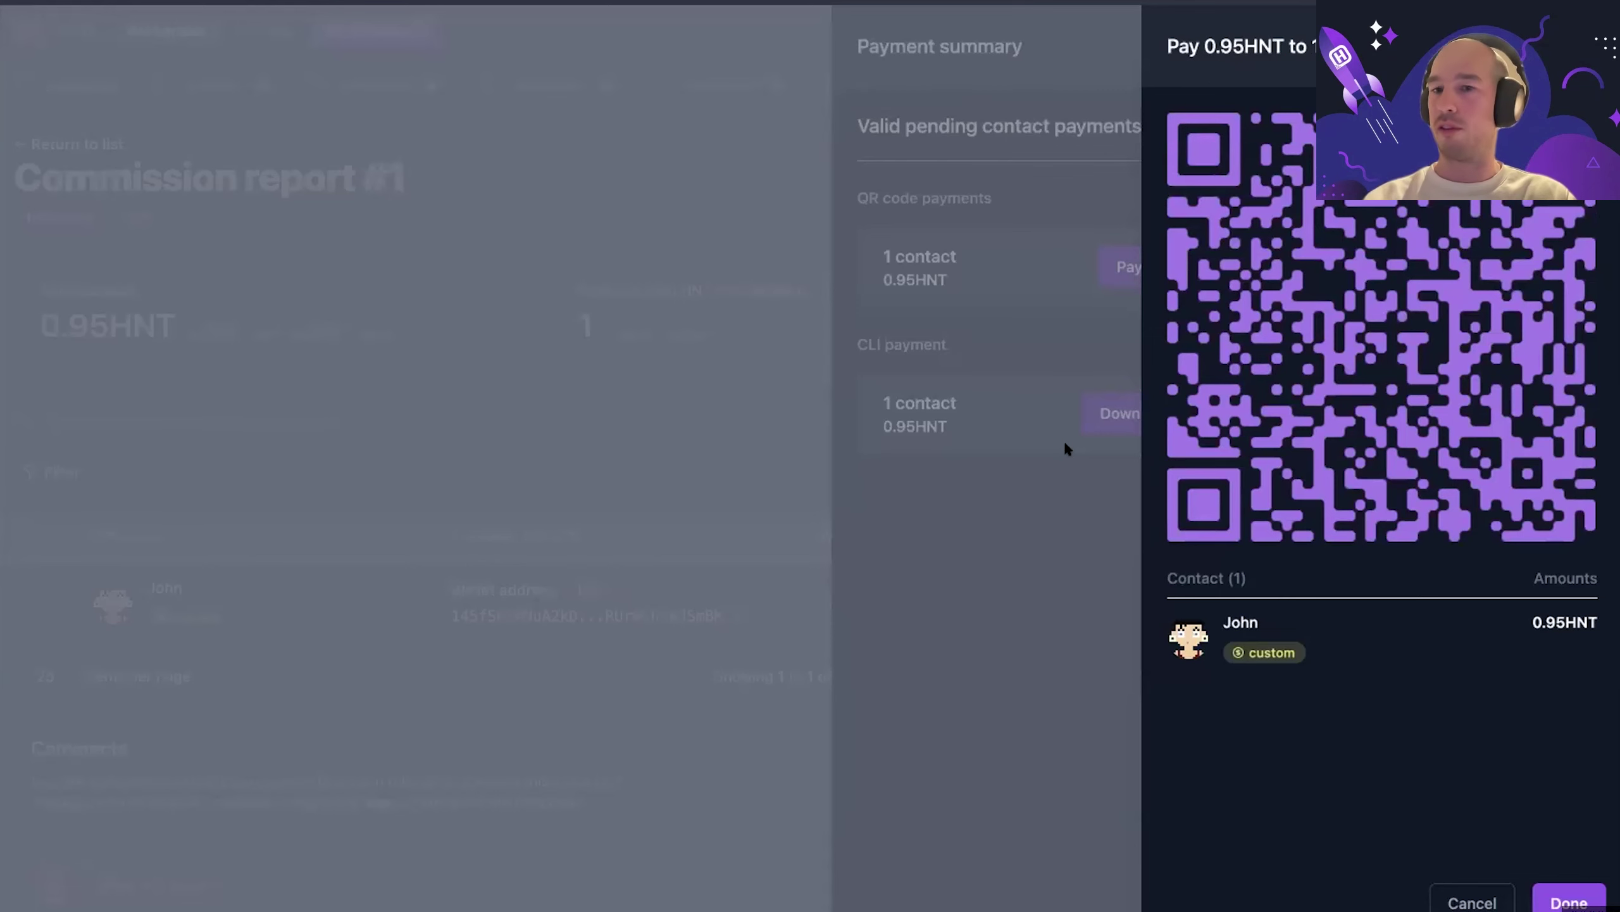
click(1470, 901)
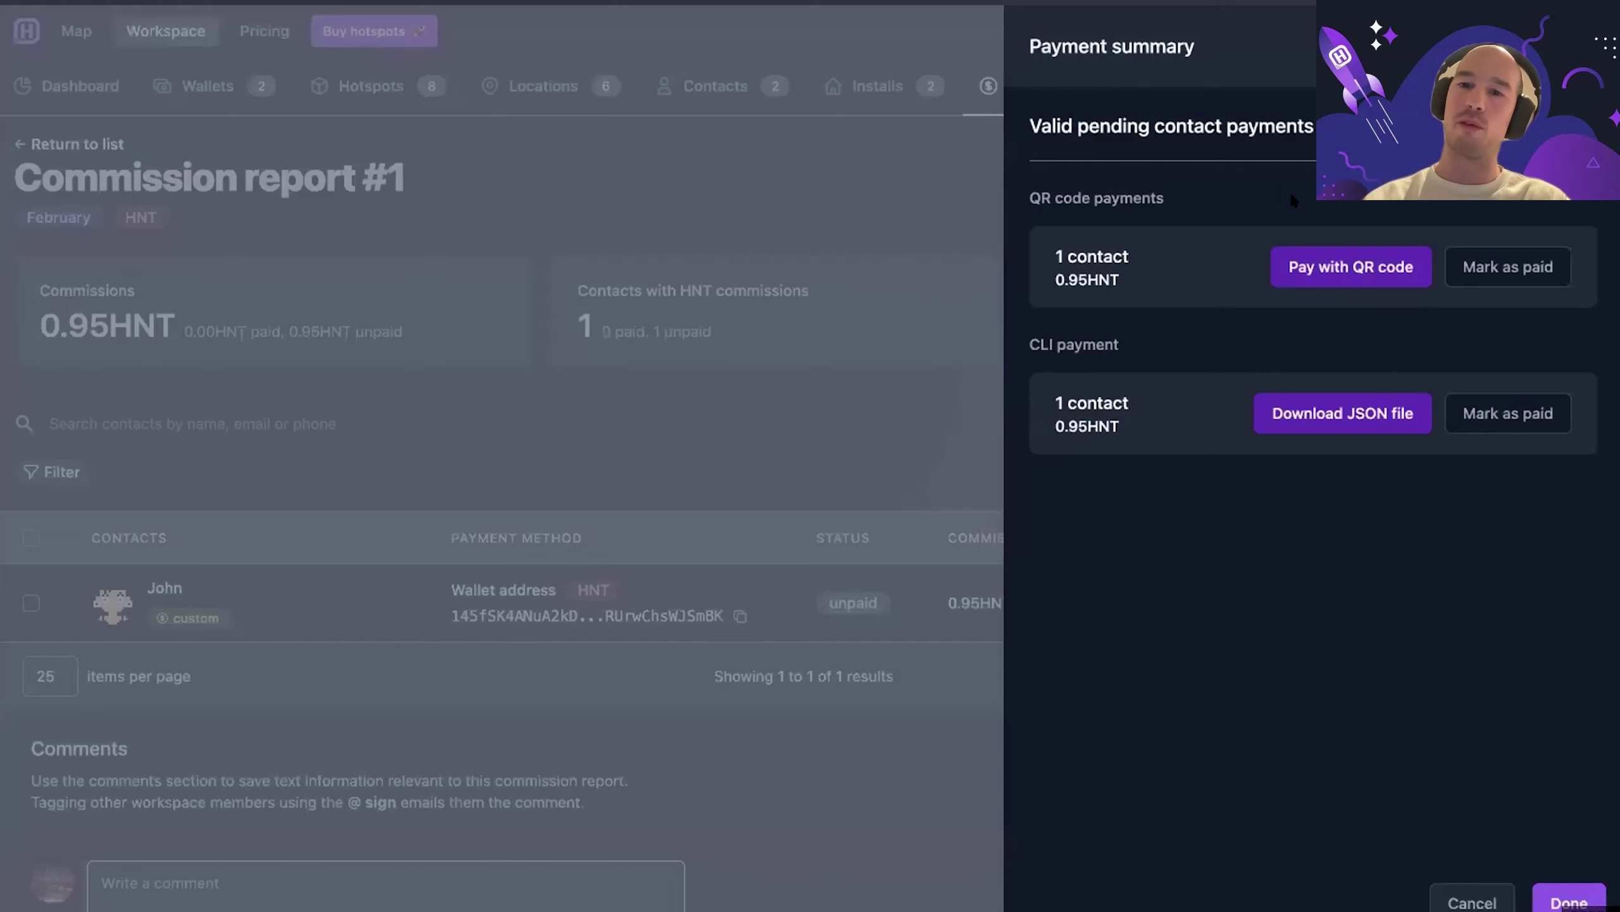
click(777, 317)
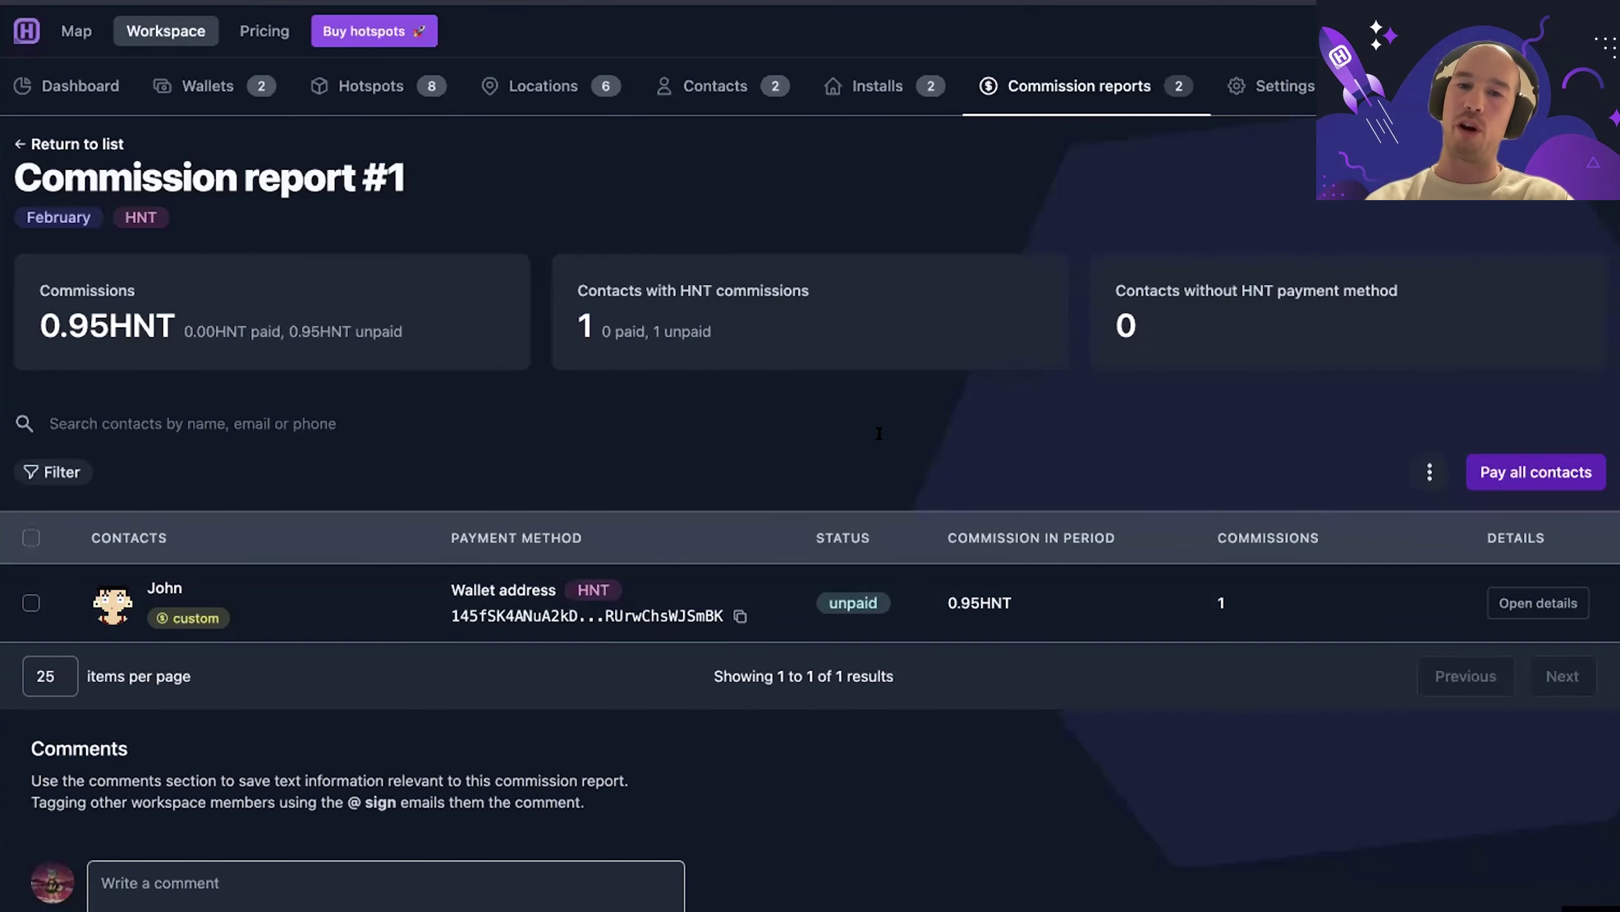
click(1513, 480)
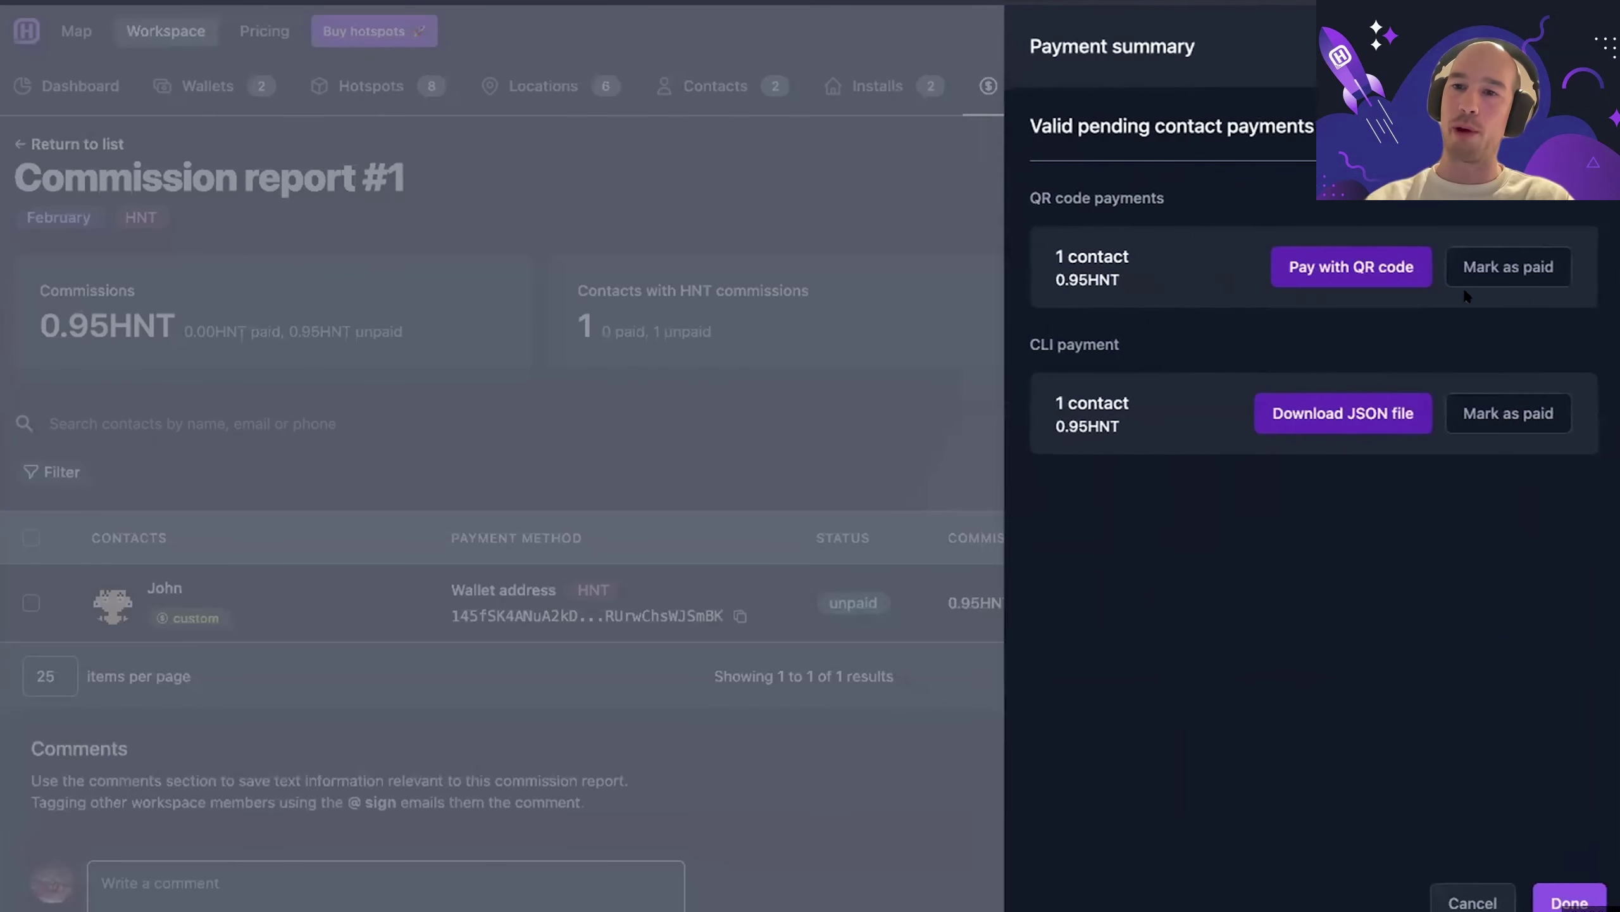
click(1509, 268)
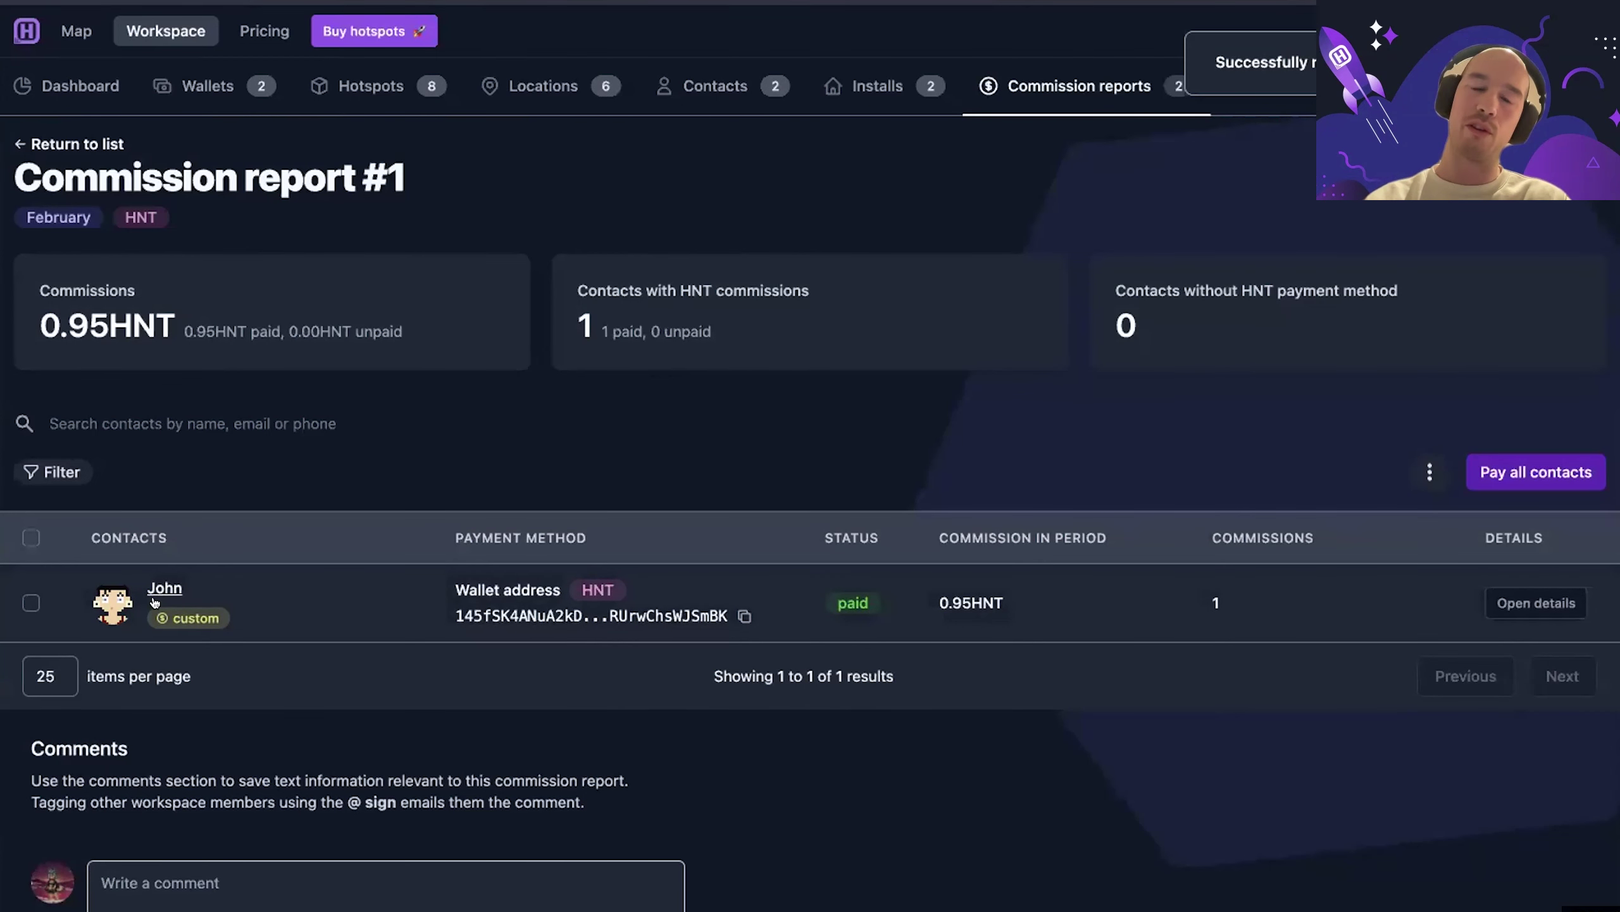
click(153, 589)
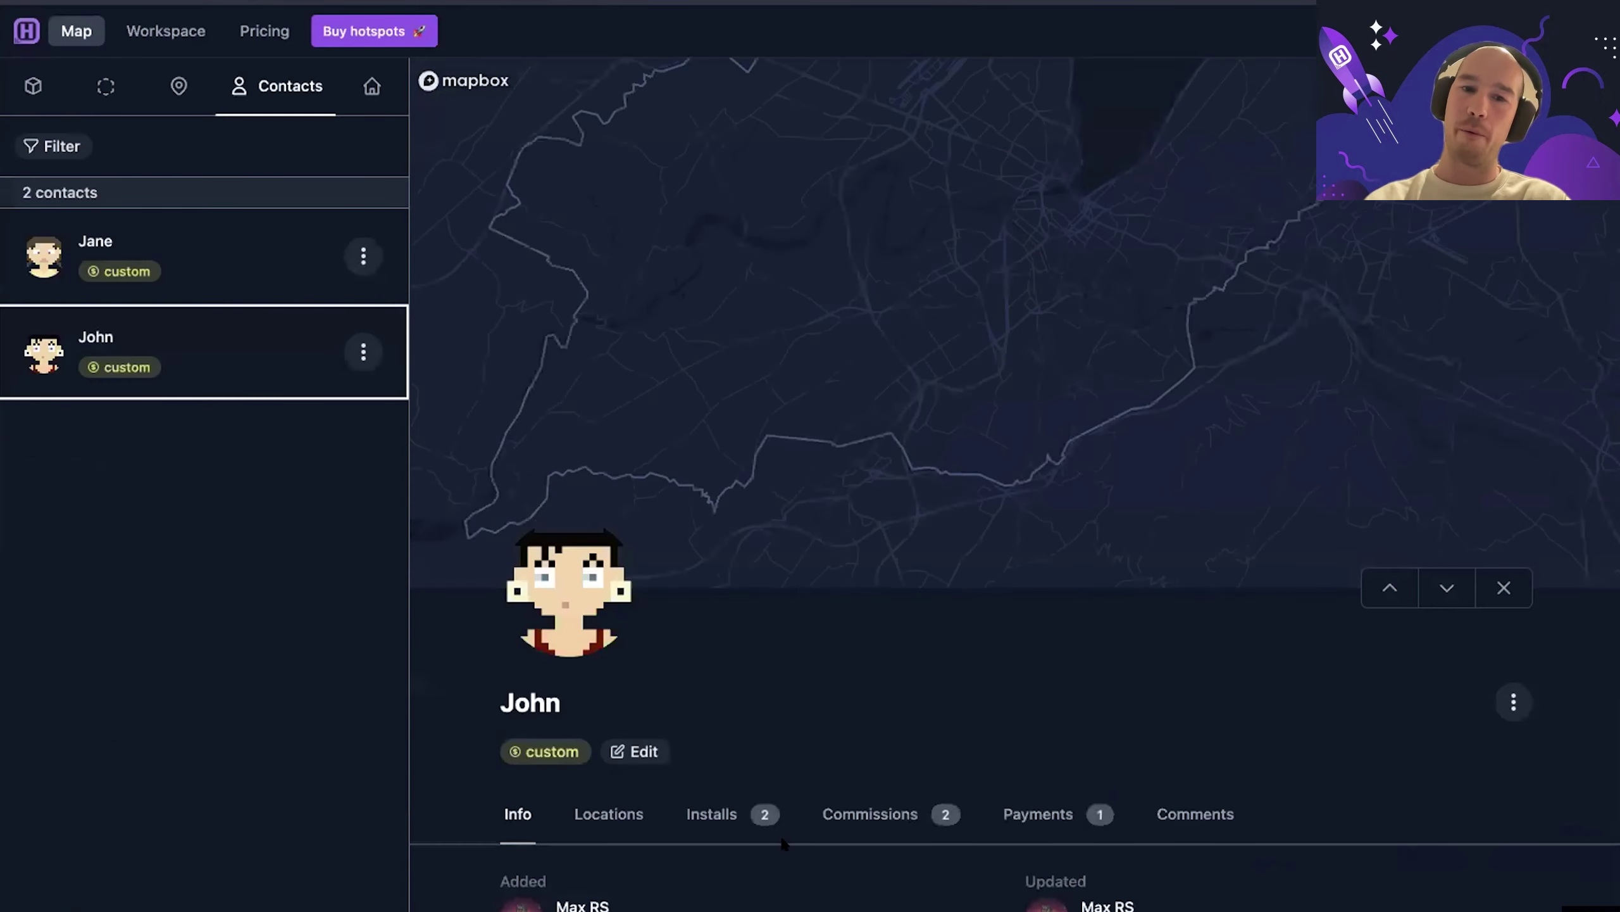
scroll(1089, 763, down, 6)
click(1056, 394)
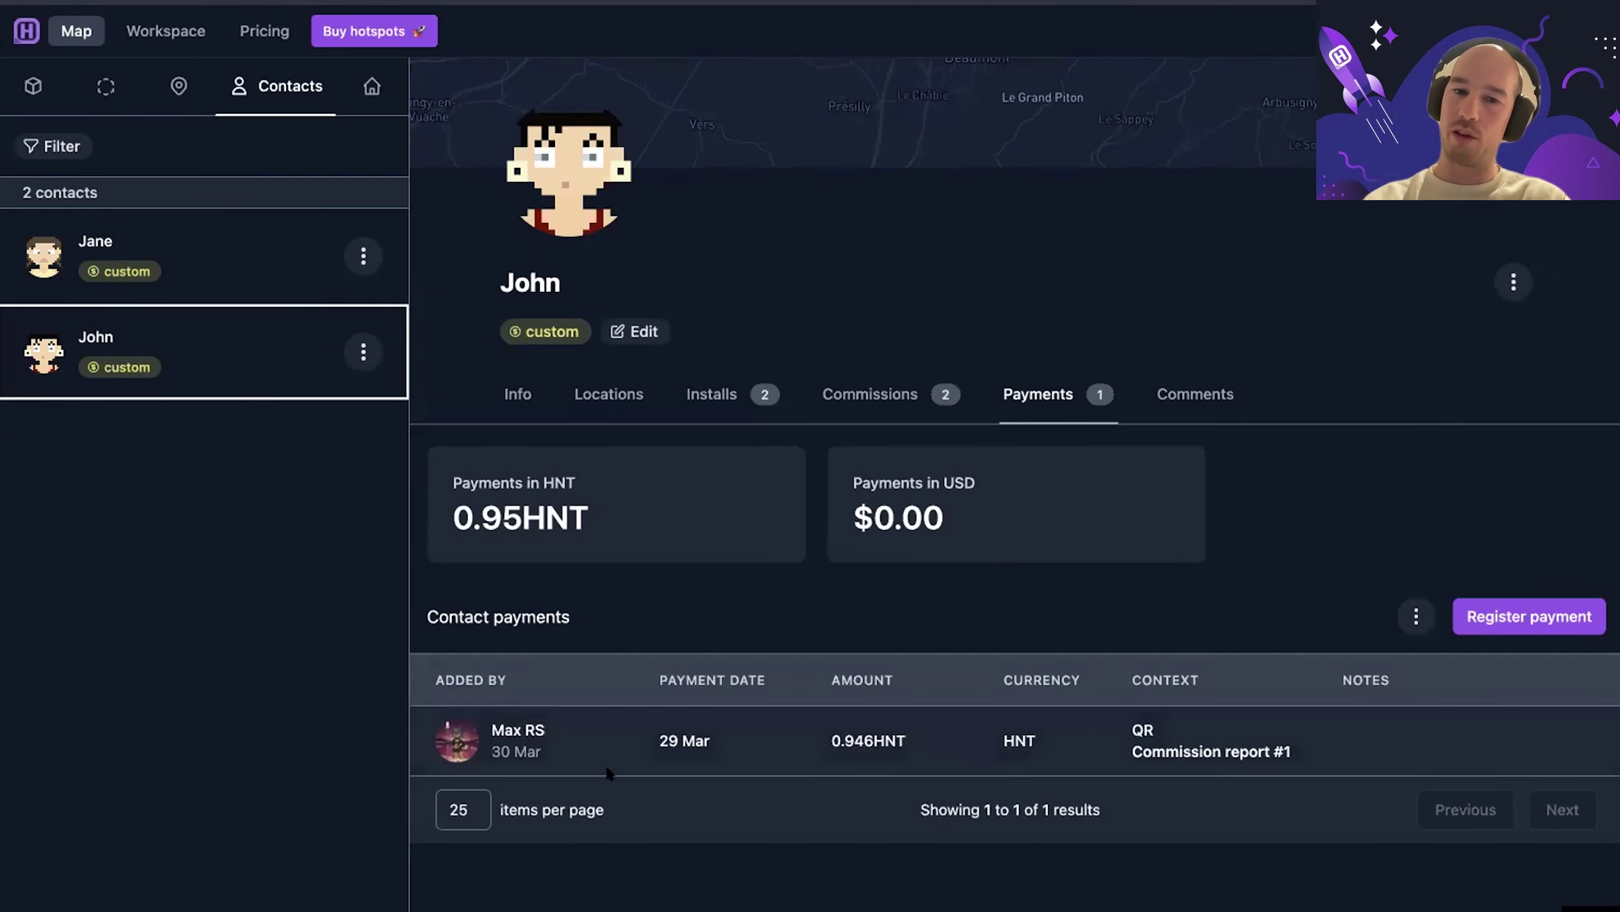
scroll(624, 726, right, 4)
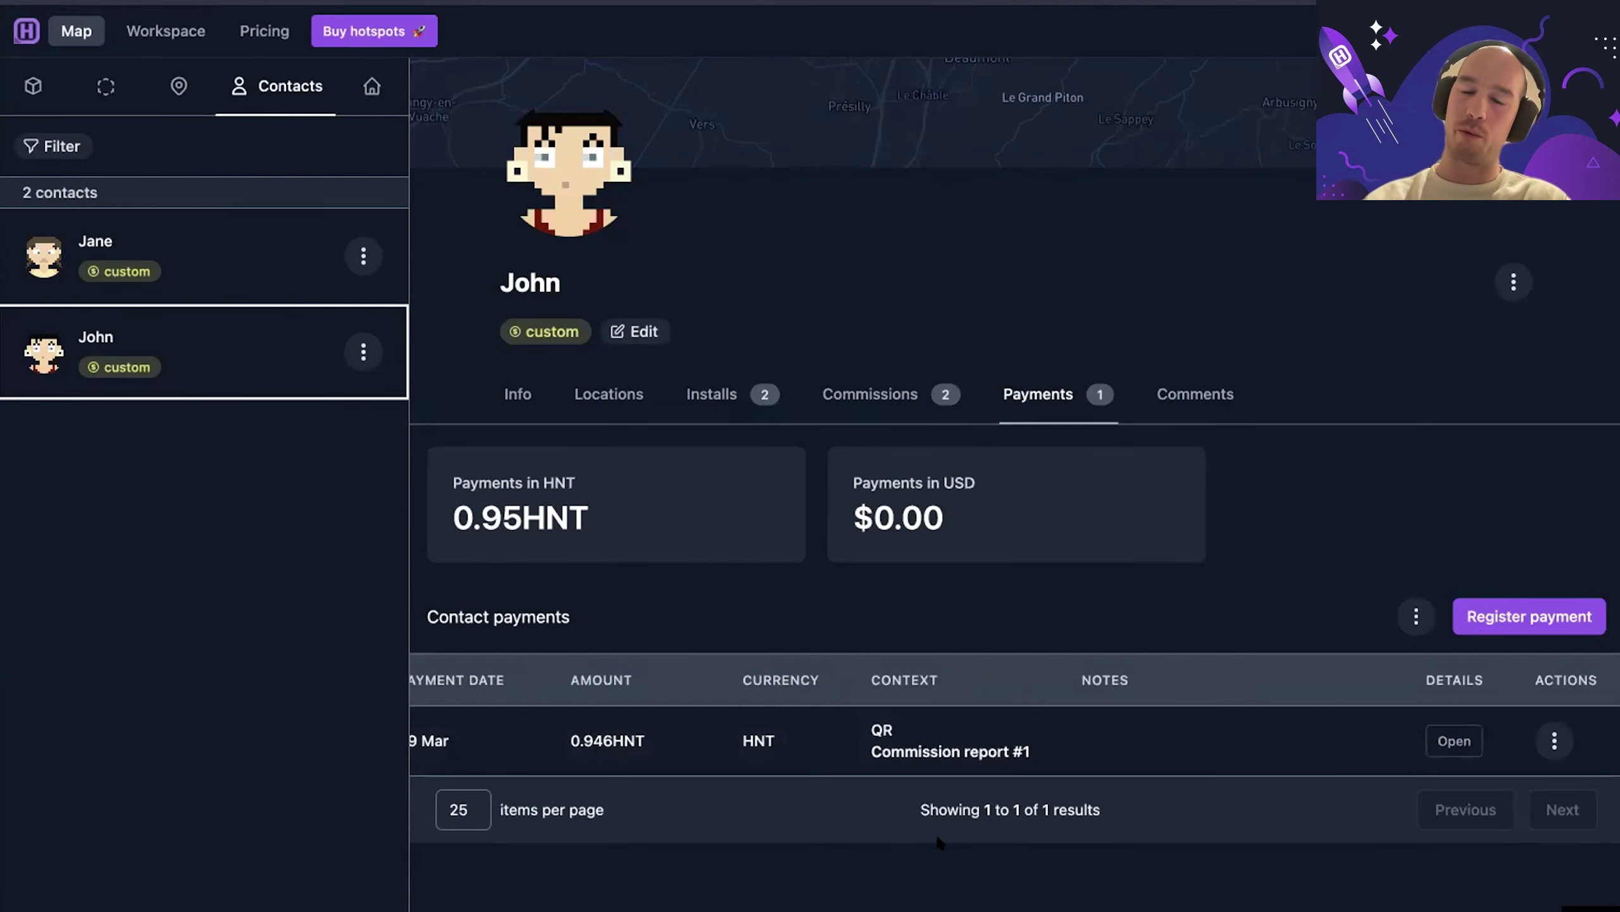
double_click(883, 720)
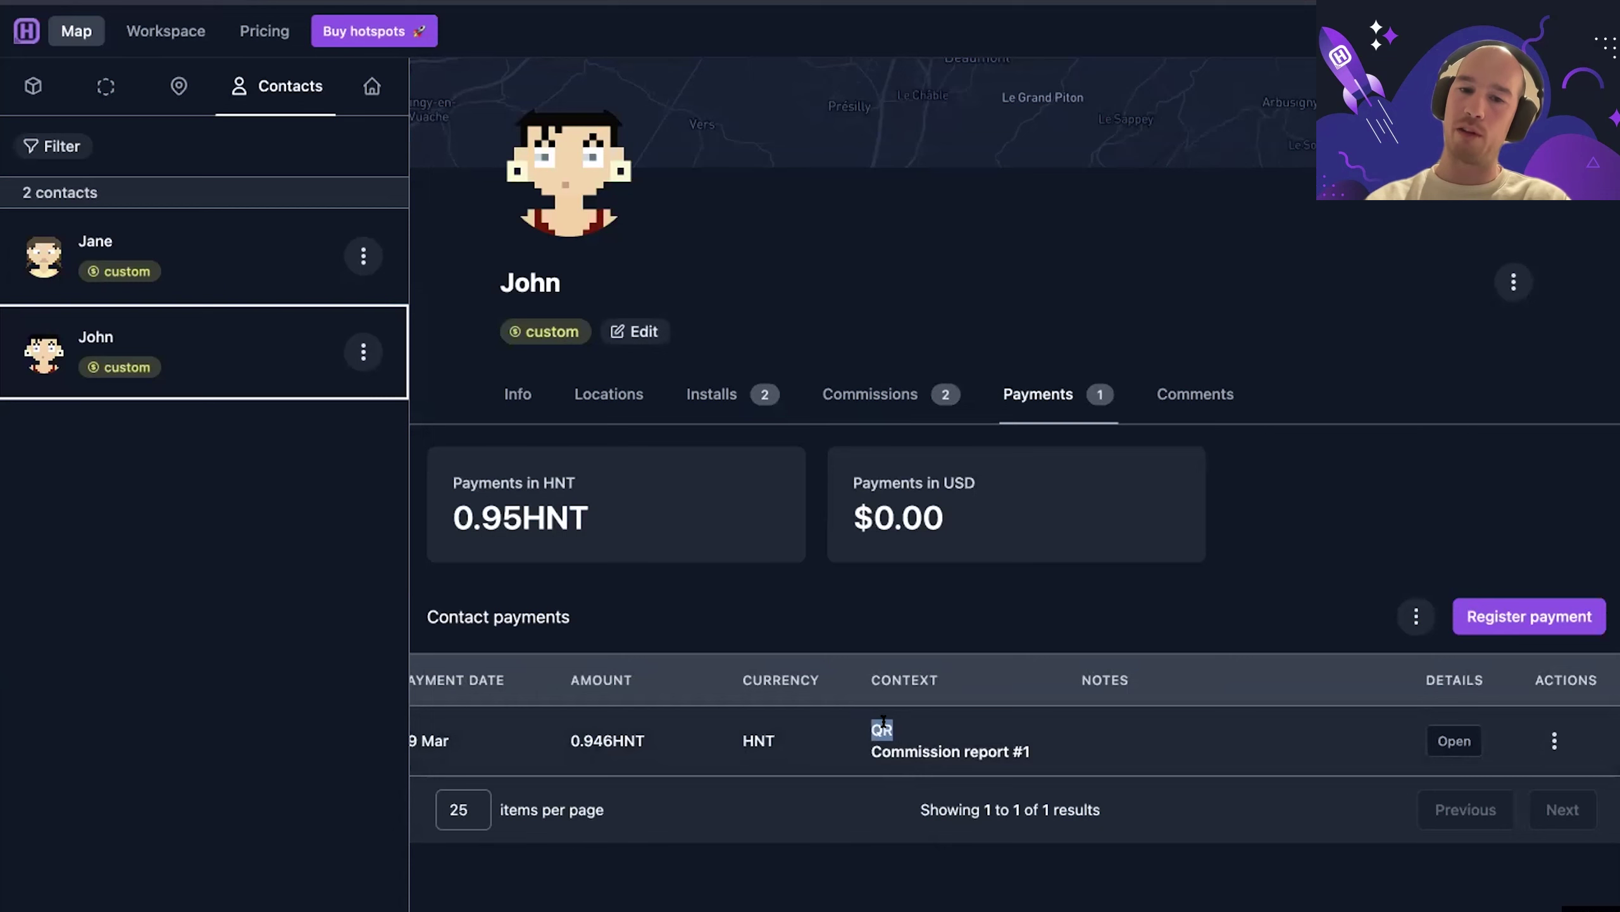
click(896, 725)
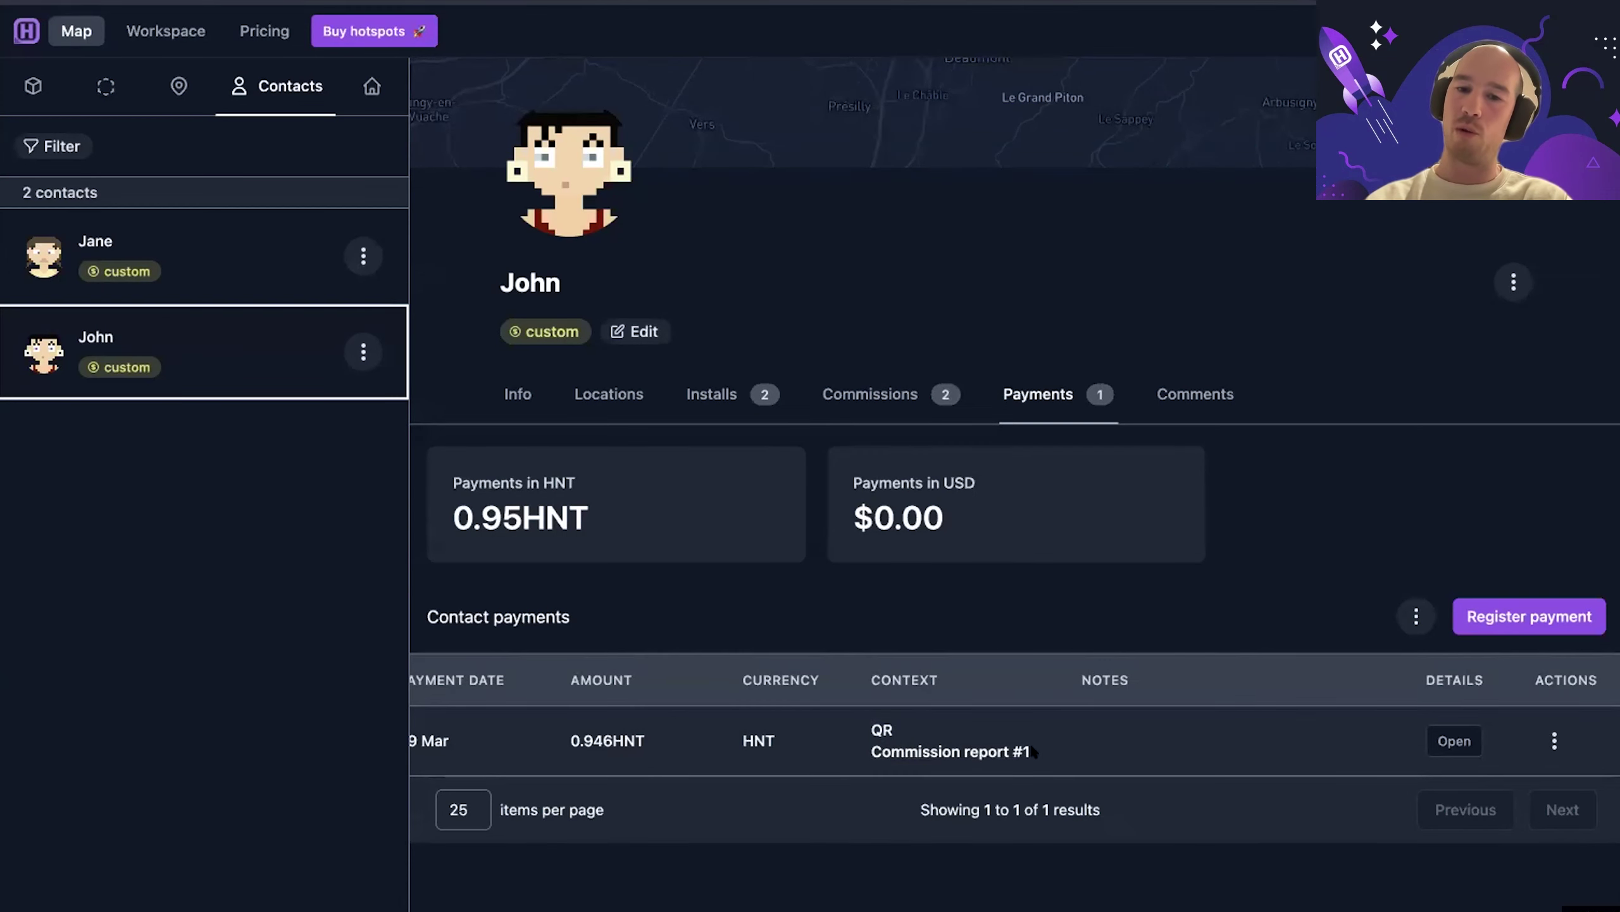
click(1456, 741)
scroll(1361, 440, down, 2)
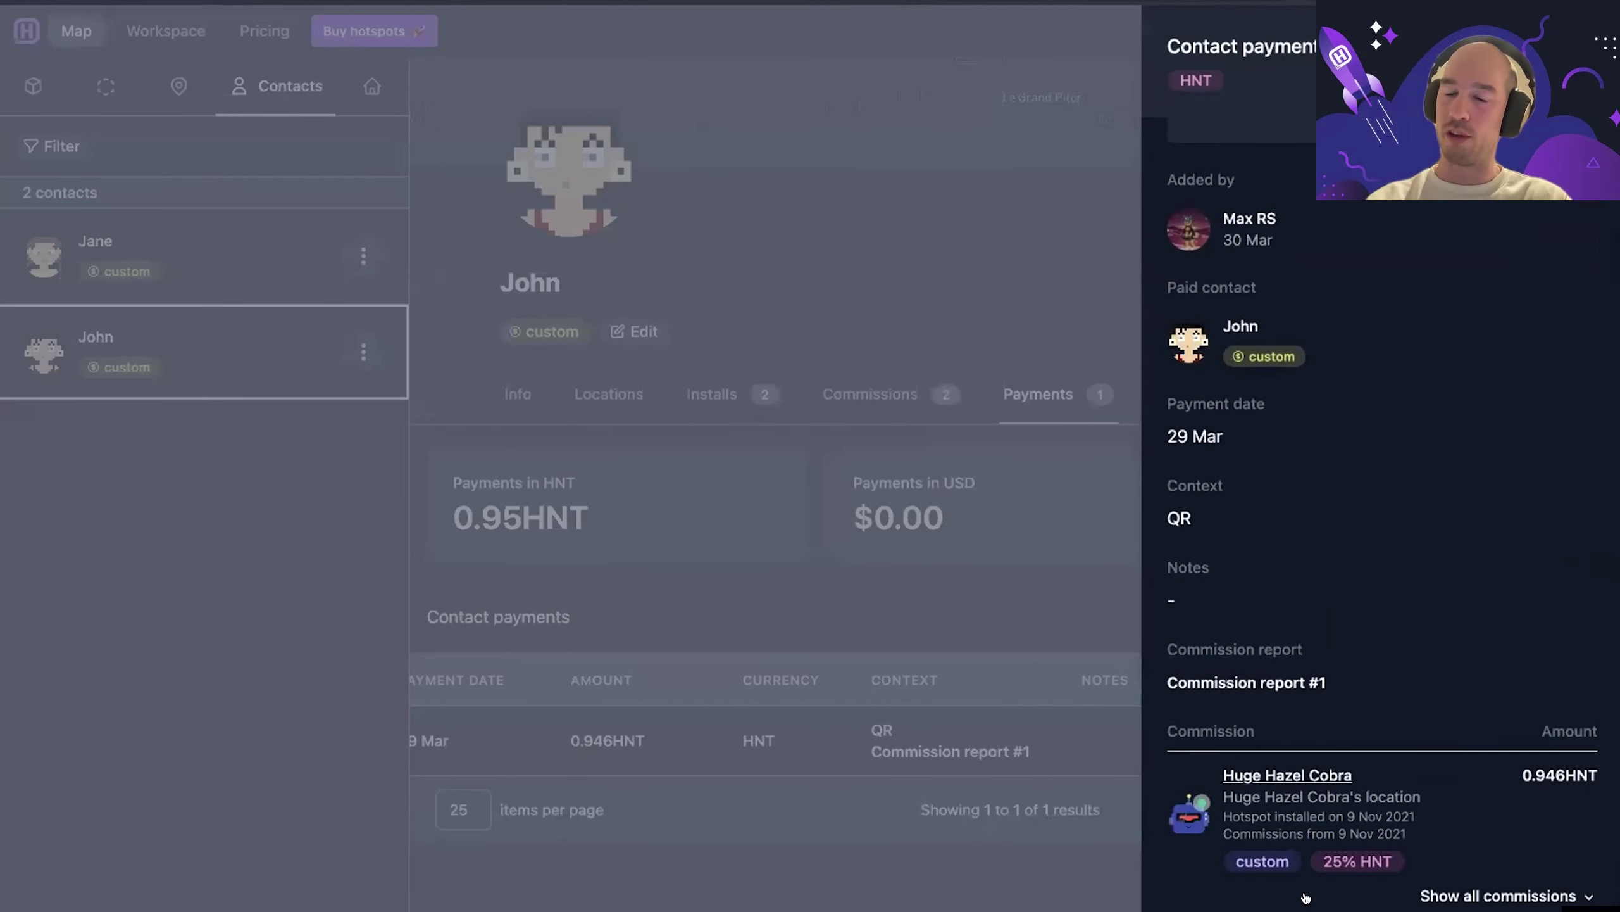
click(977, 674)
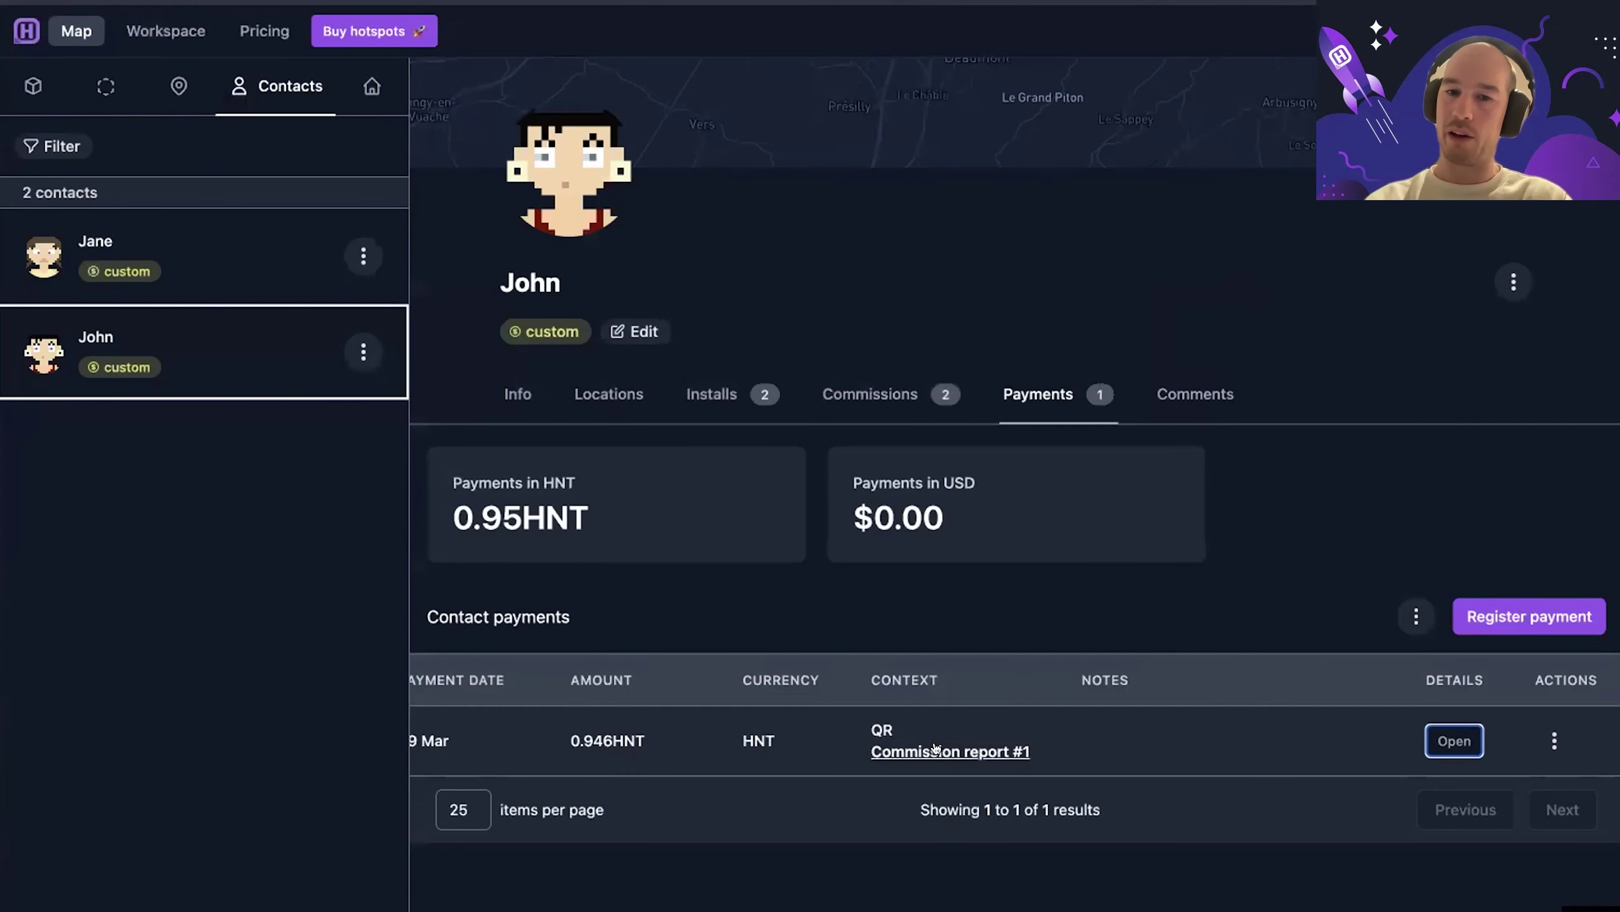
click(935, 750)
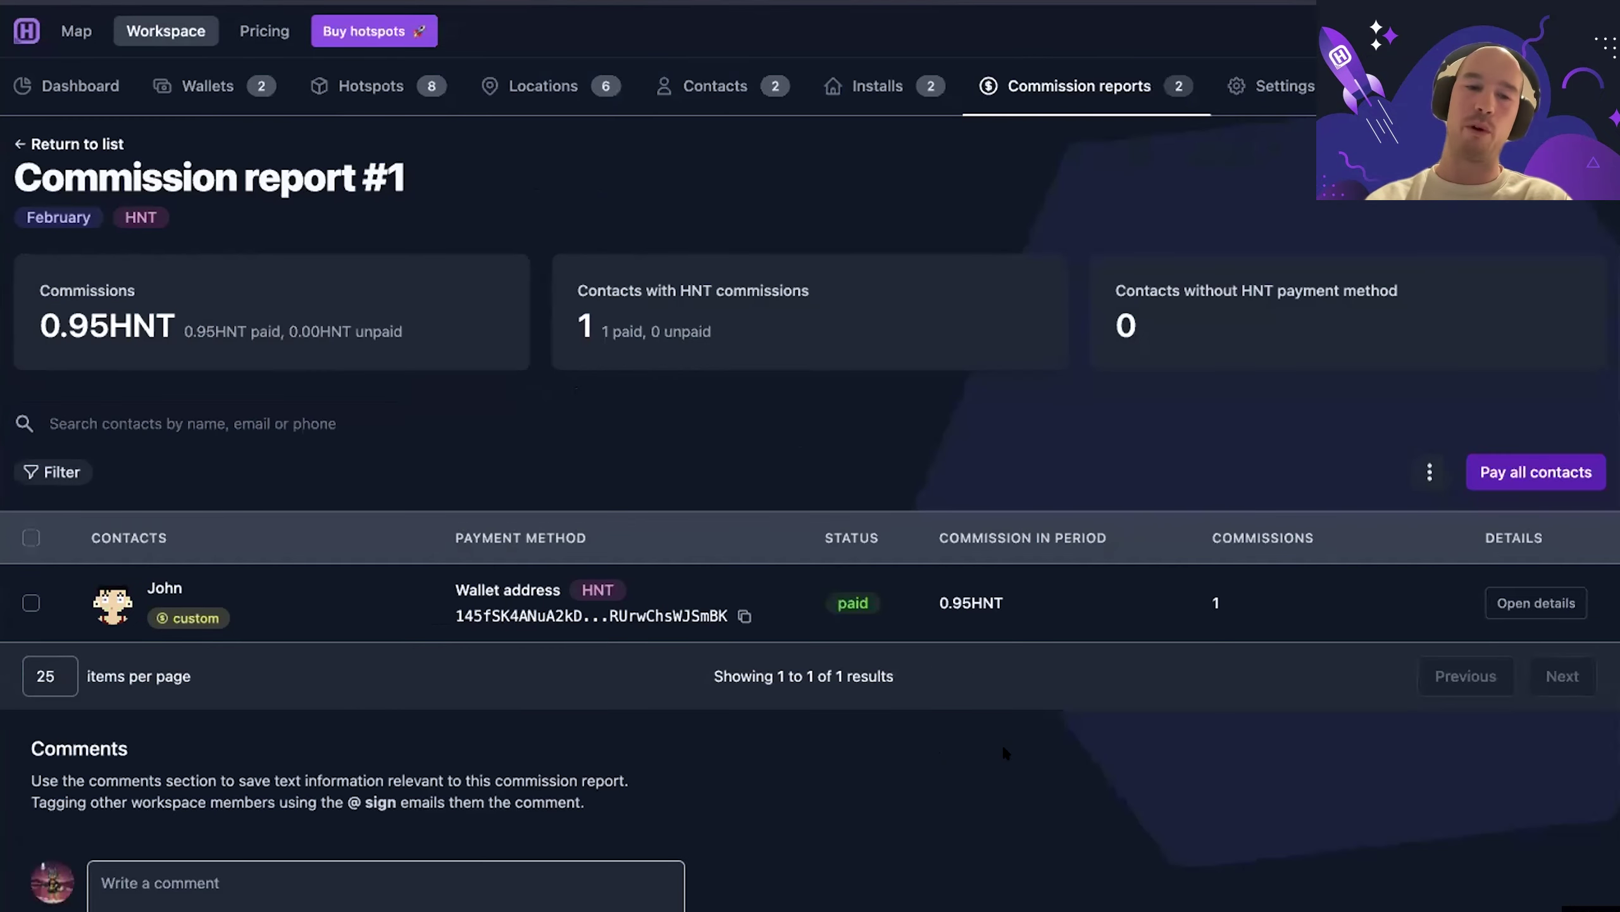
scroll(1002, 743, down, 2)
scroll(1002, 743, up, 2)
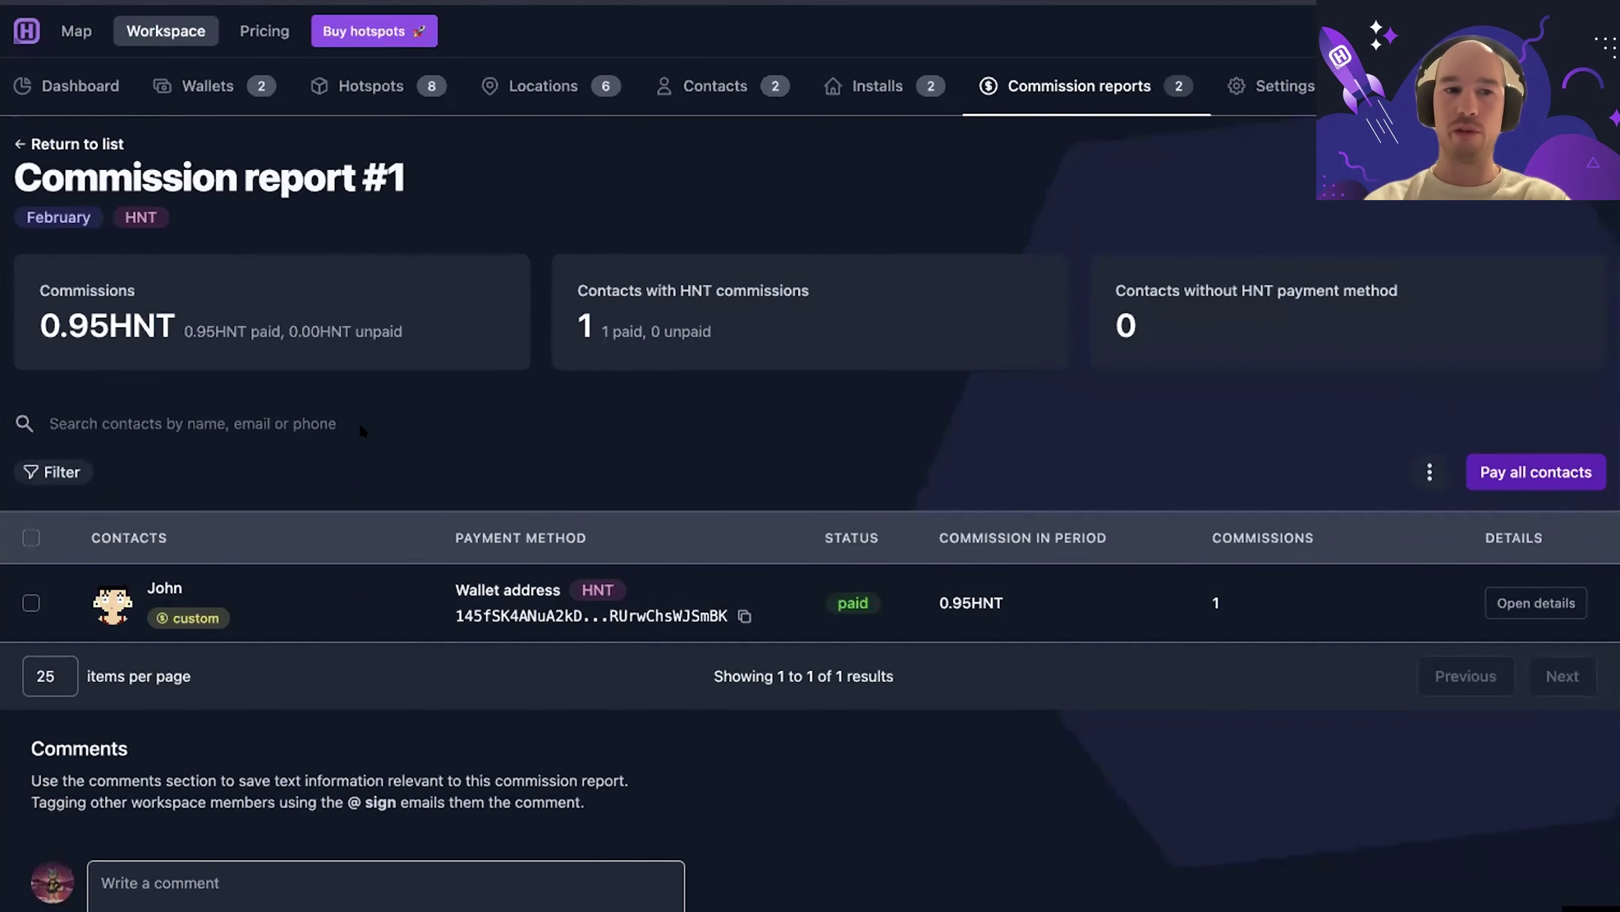
click(58, 470)
click(95, 468)
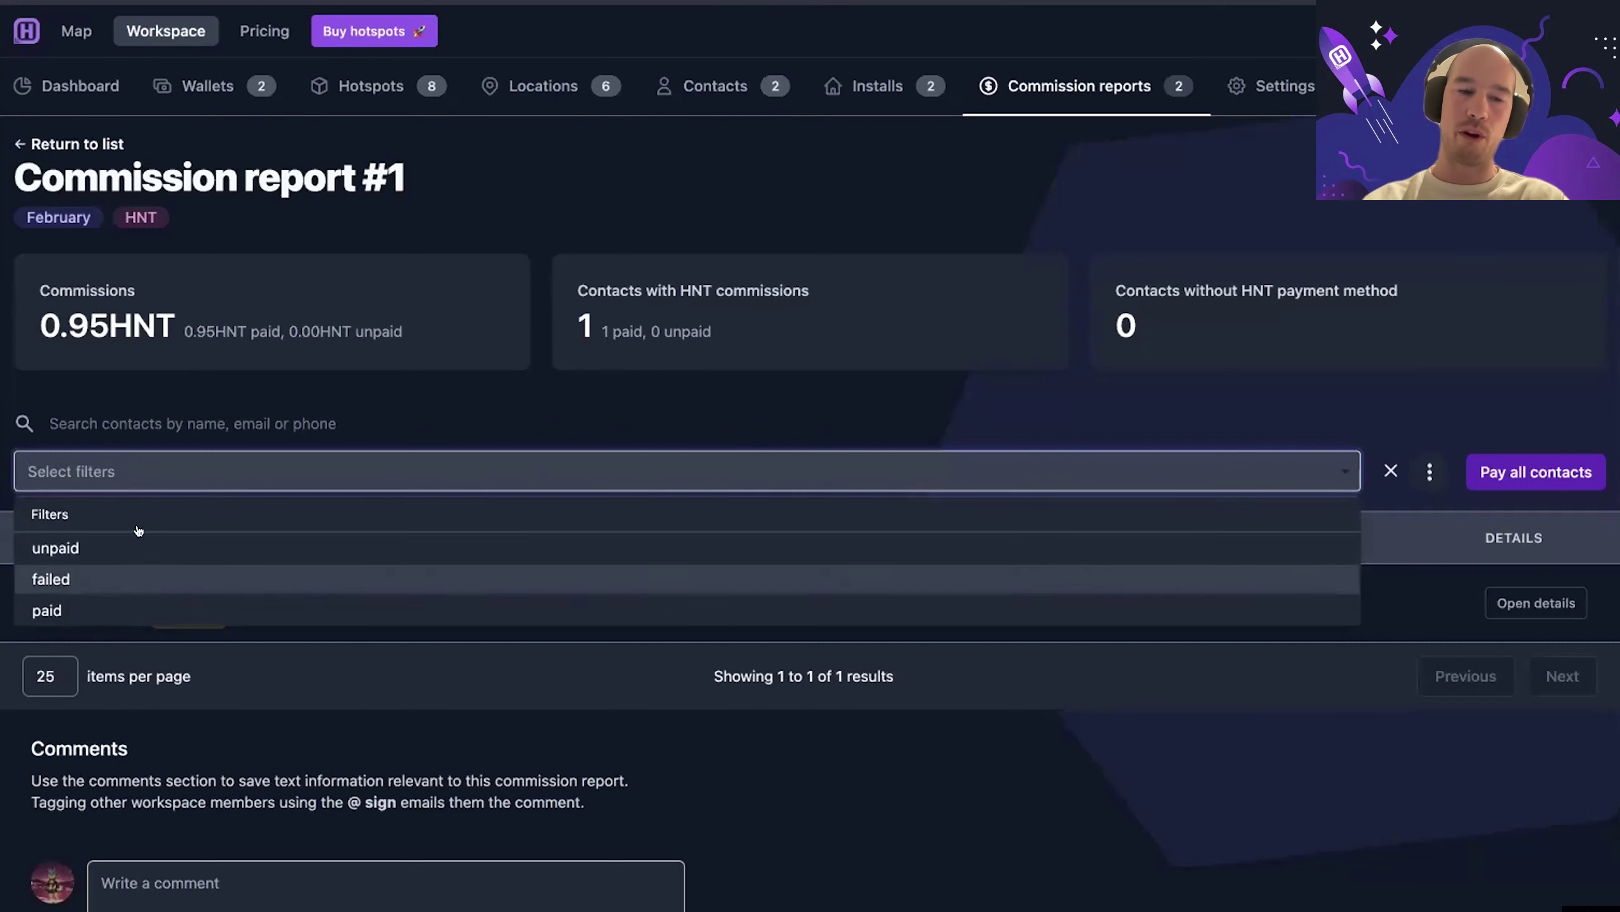
click(1390, 470)
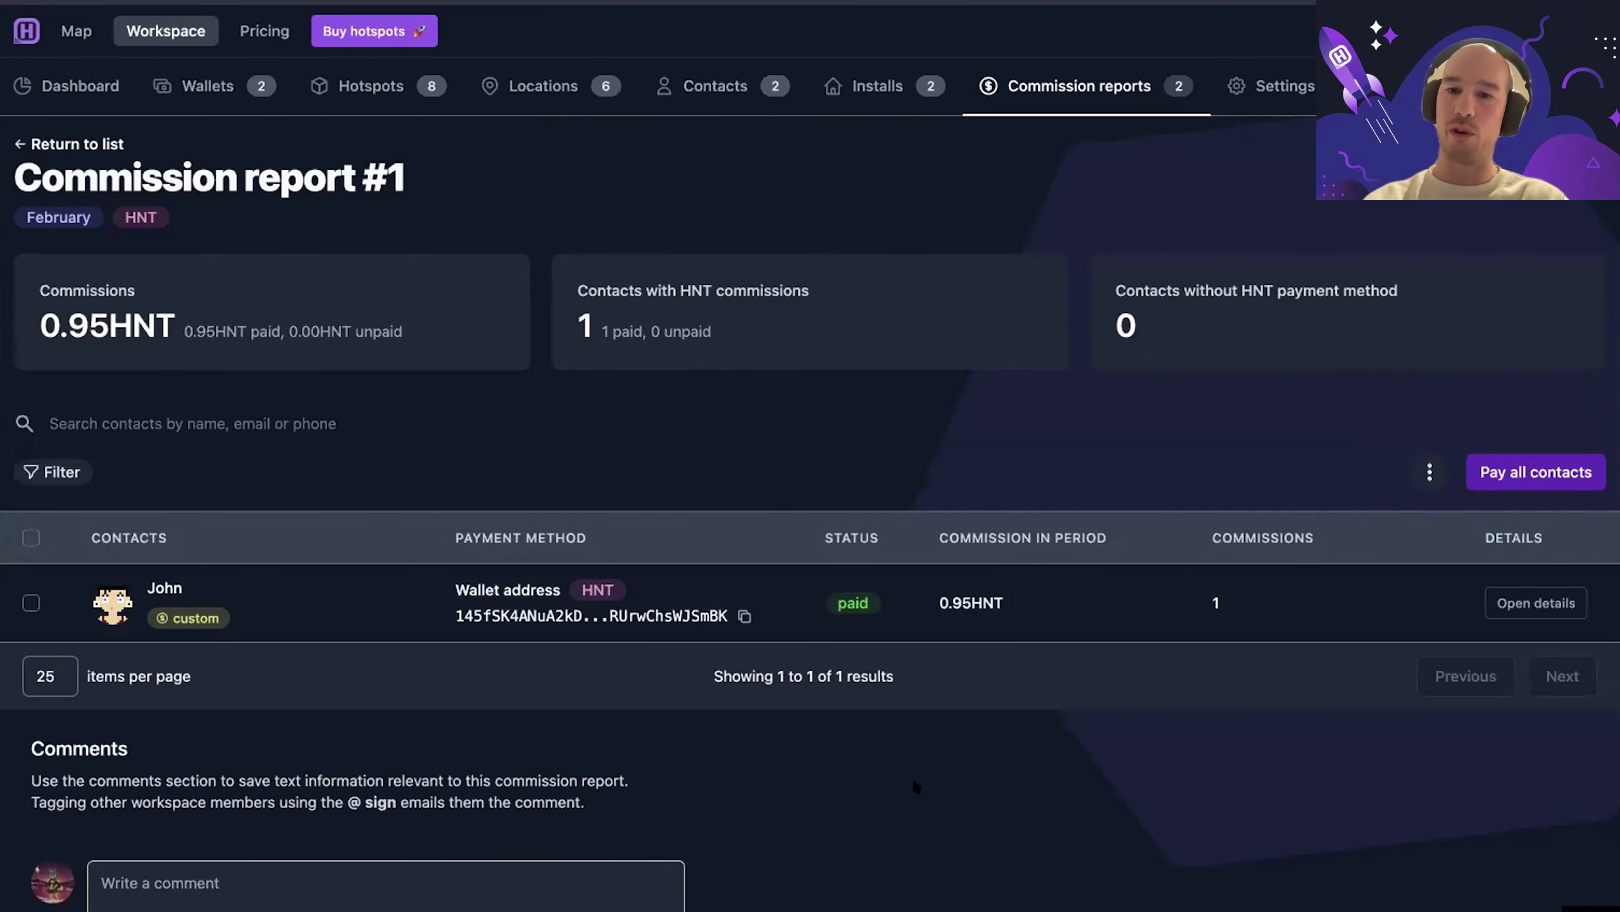
click(57, 681)
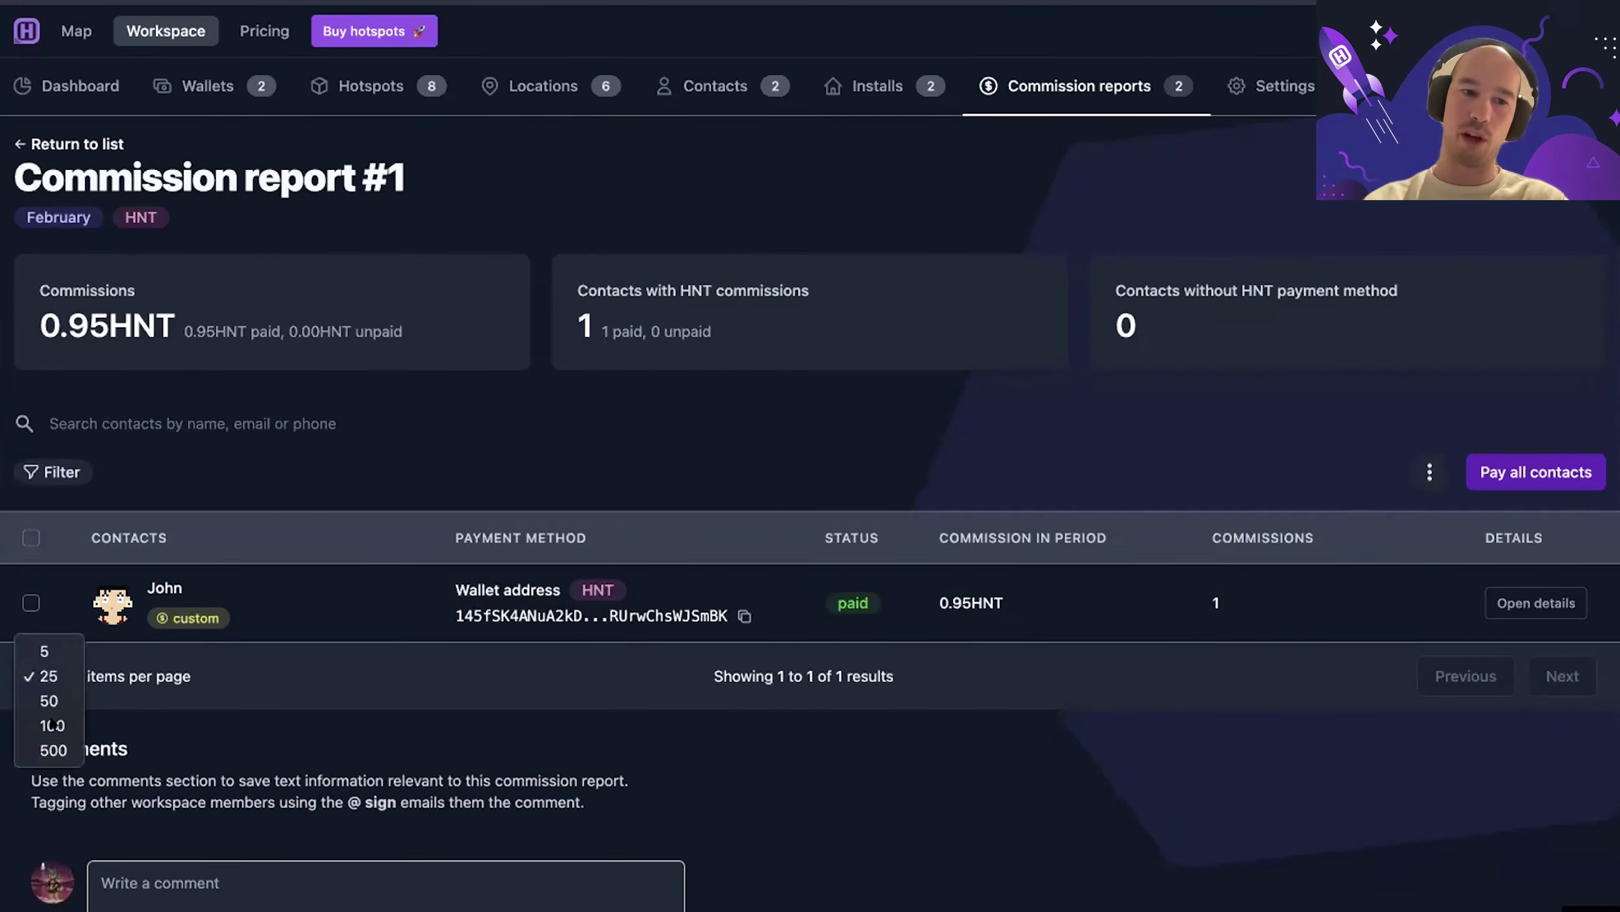
click(216, 689)
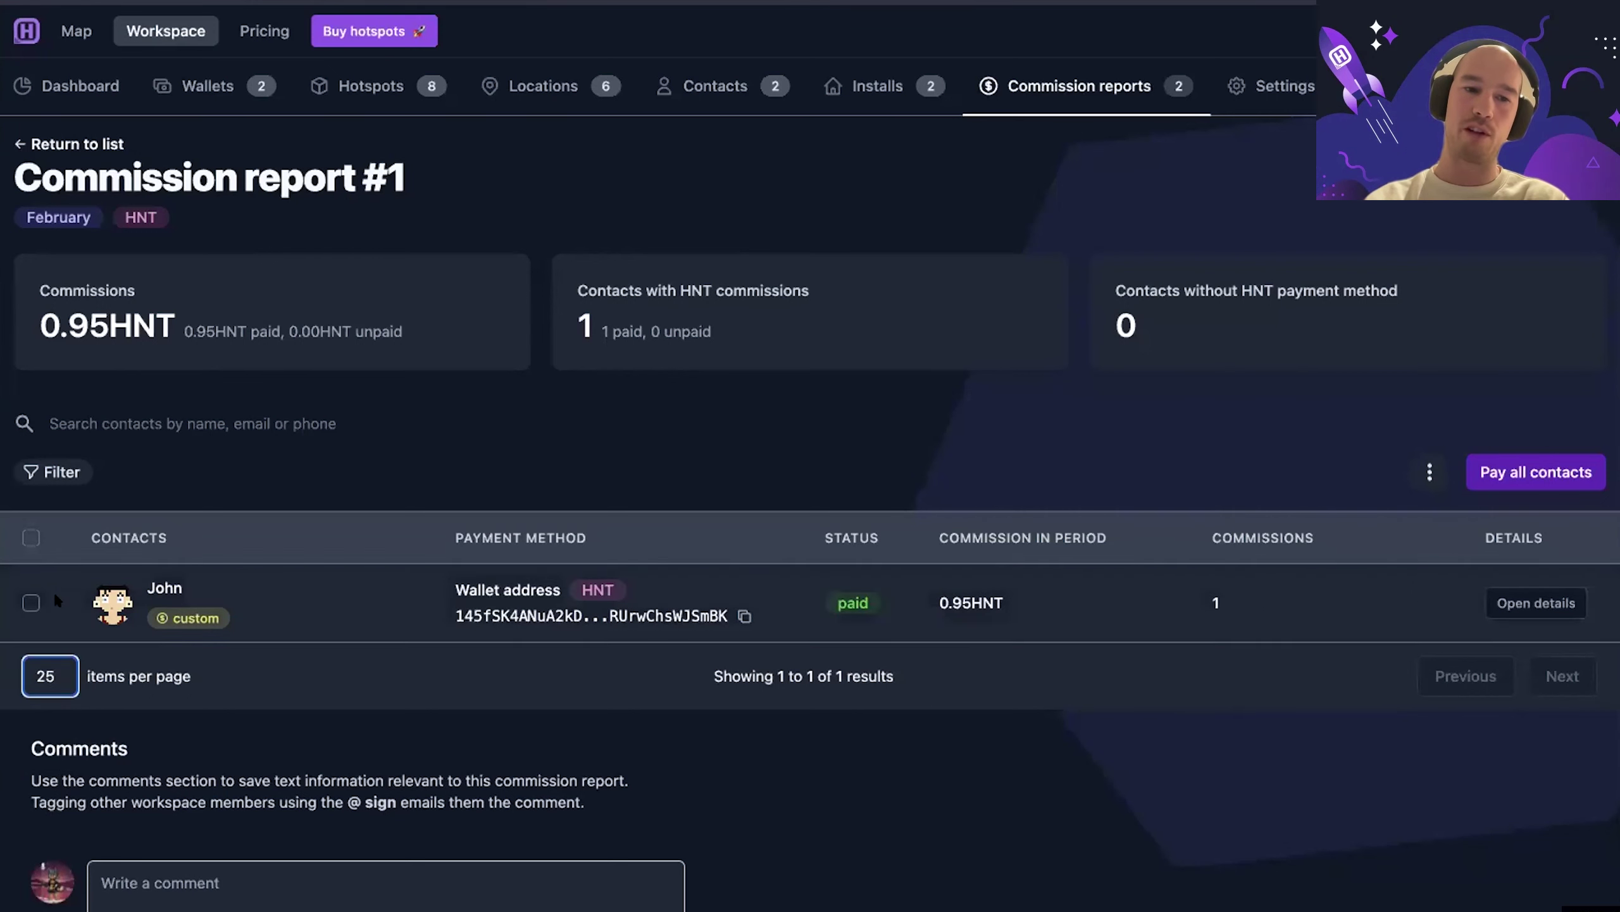
click(53, 469)
click(125, 469)
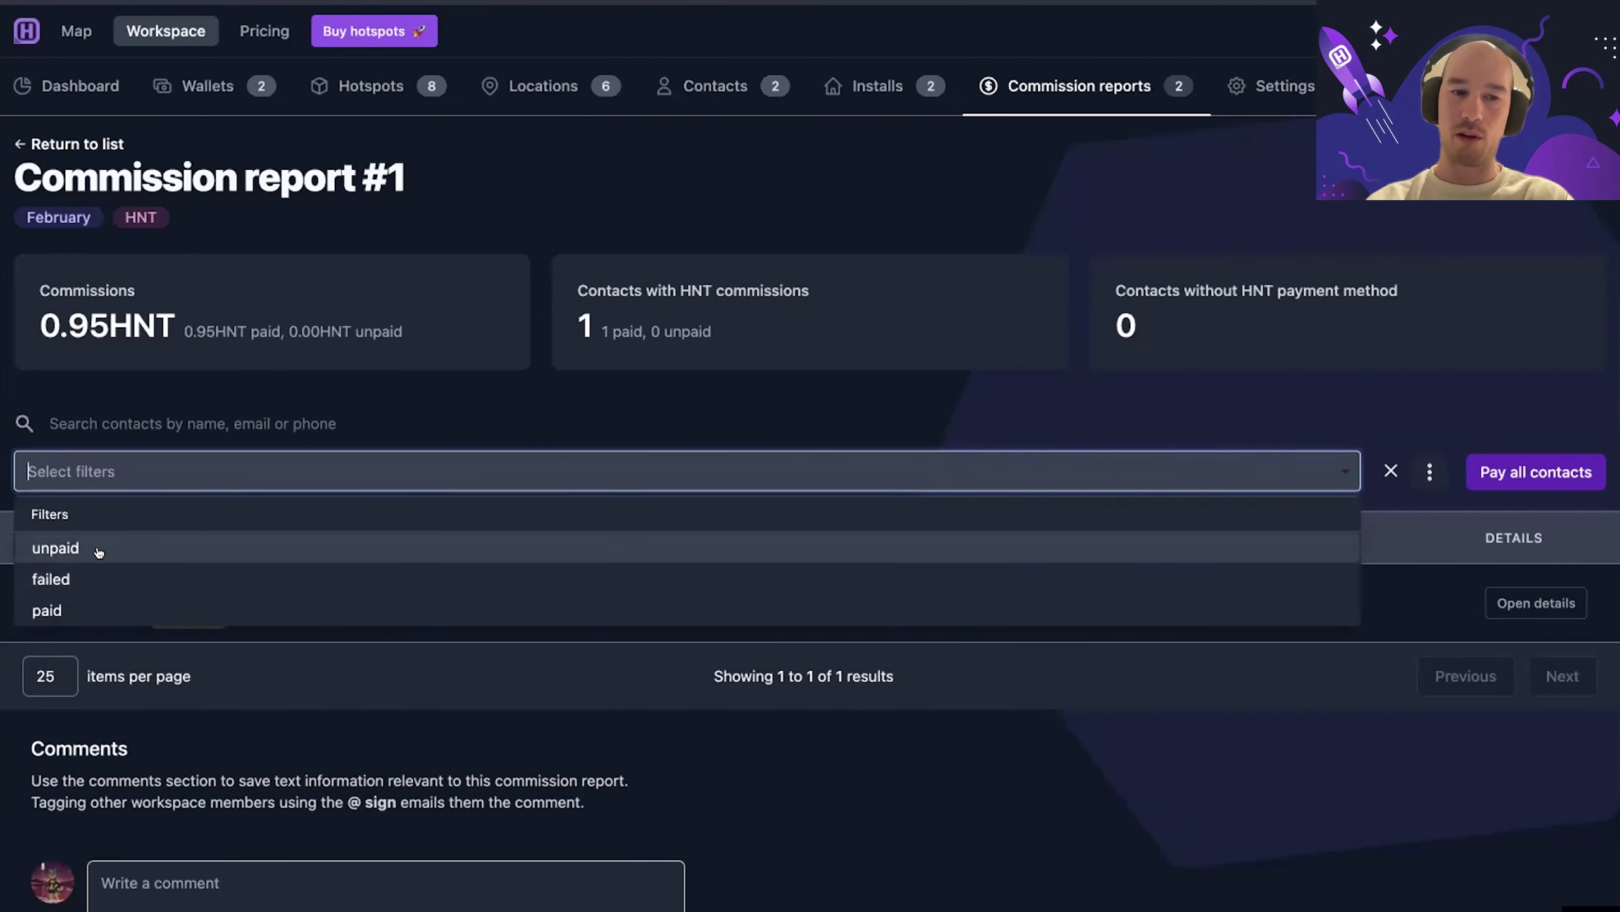
click(1383, 469)
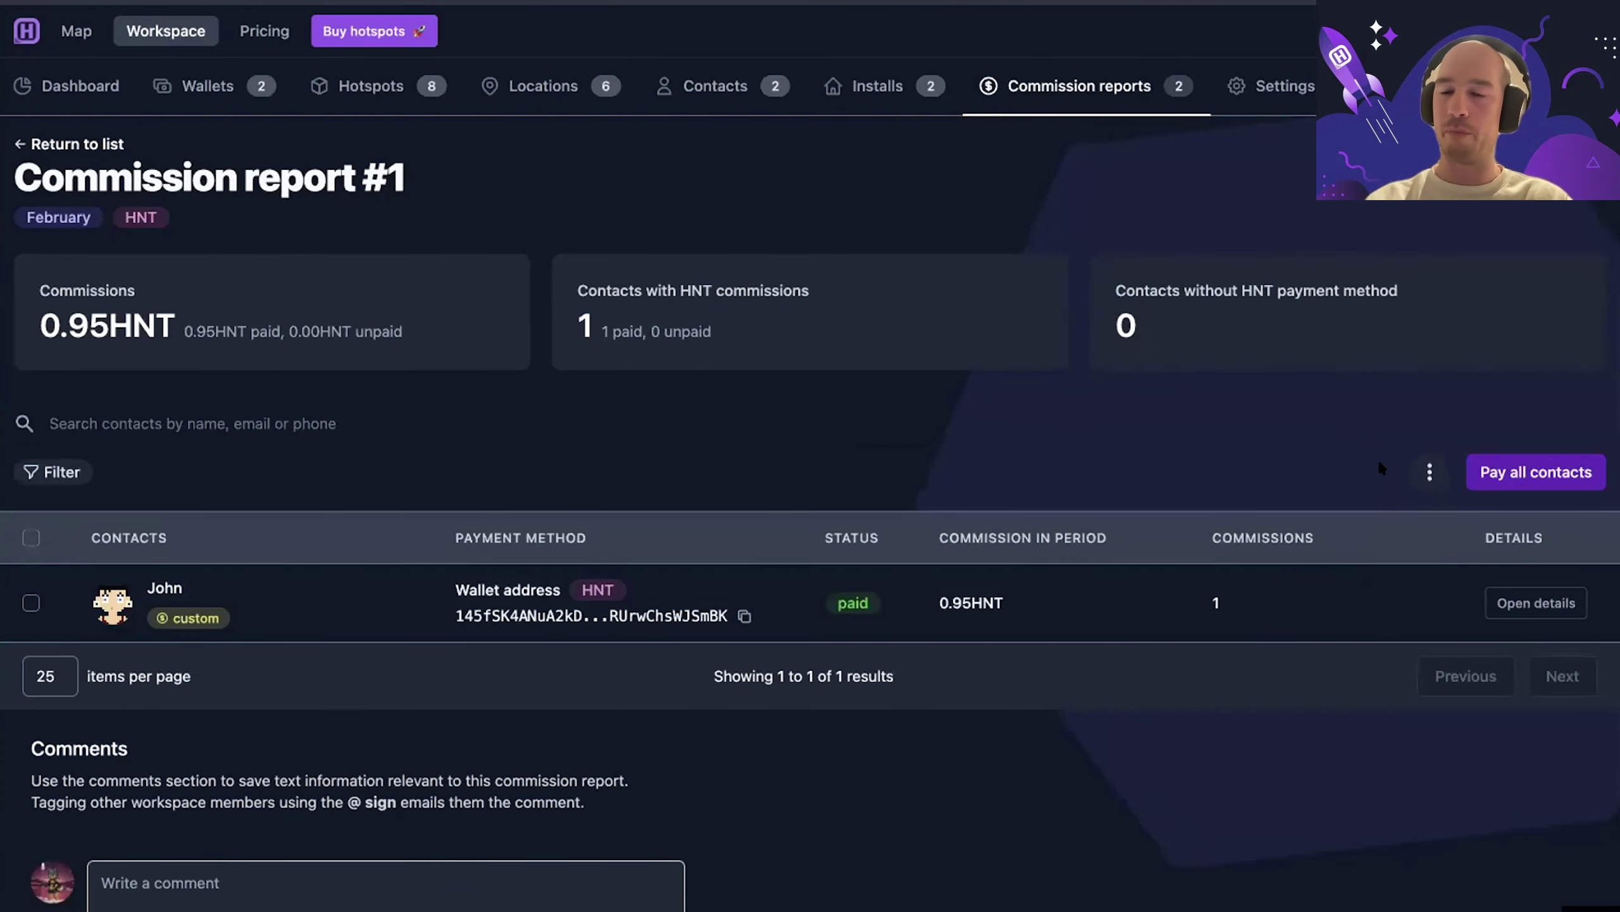
click(1531, 472)
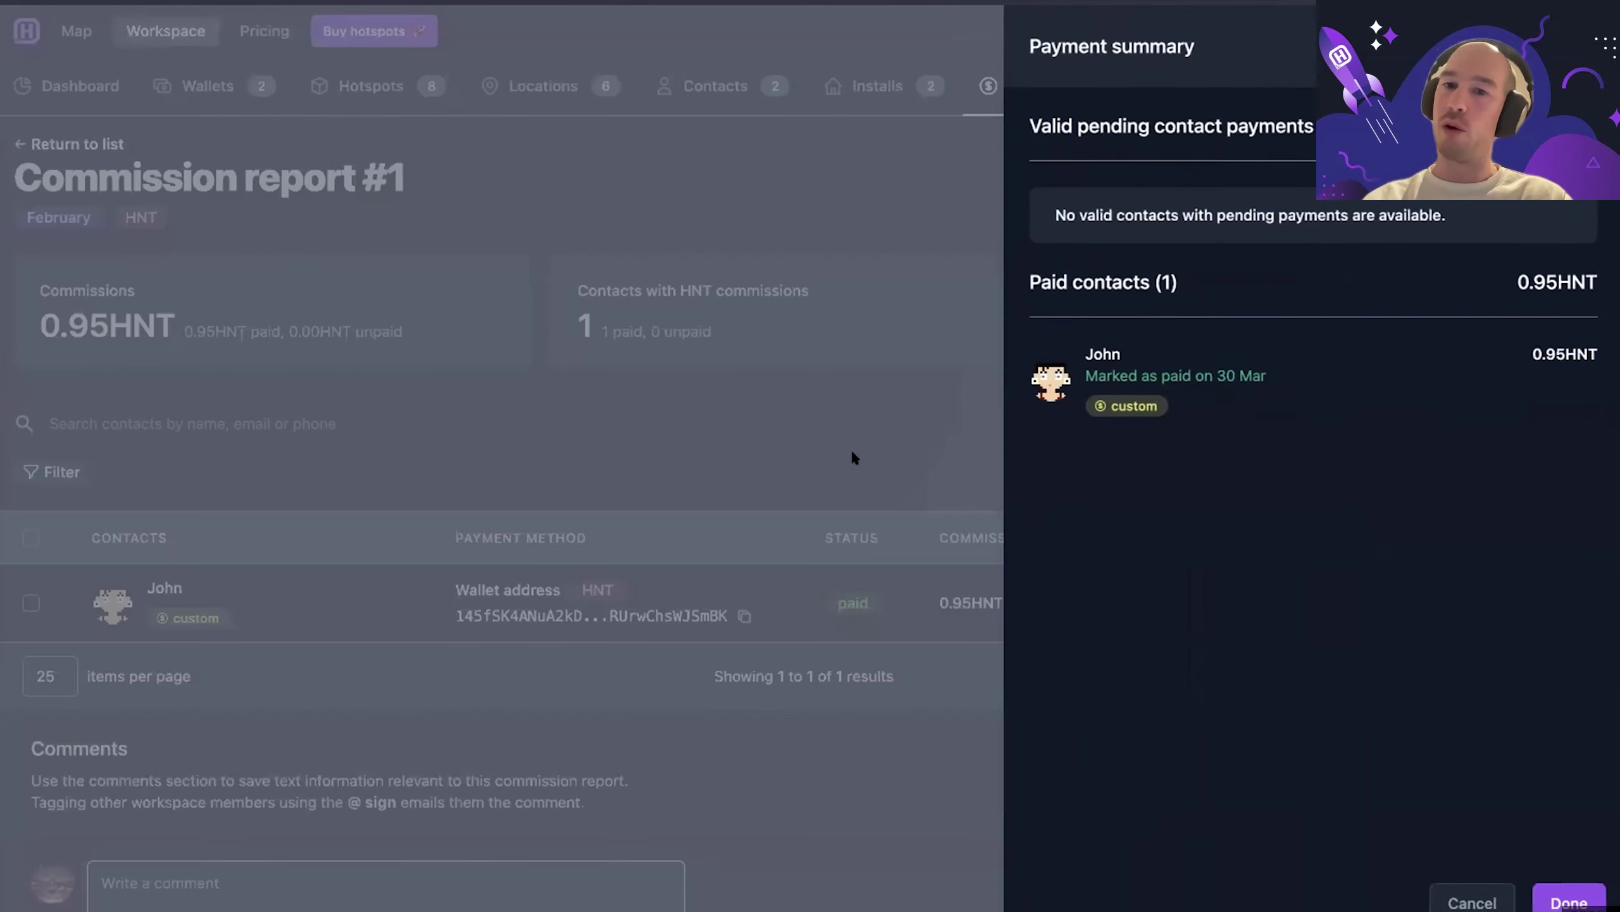
click(625, 599)
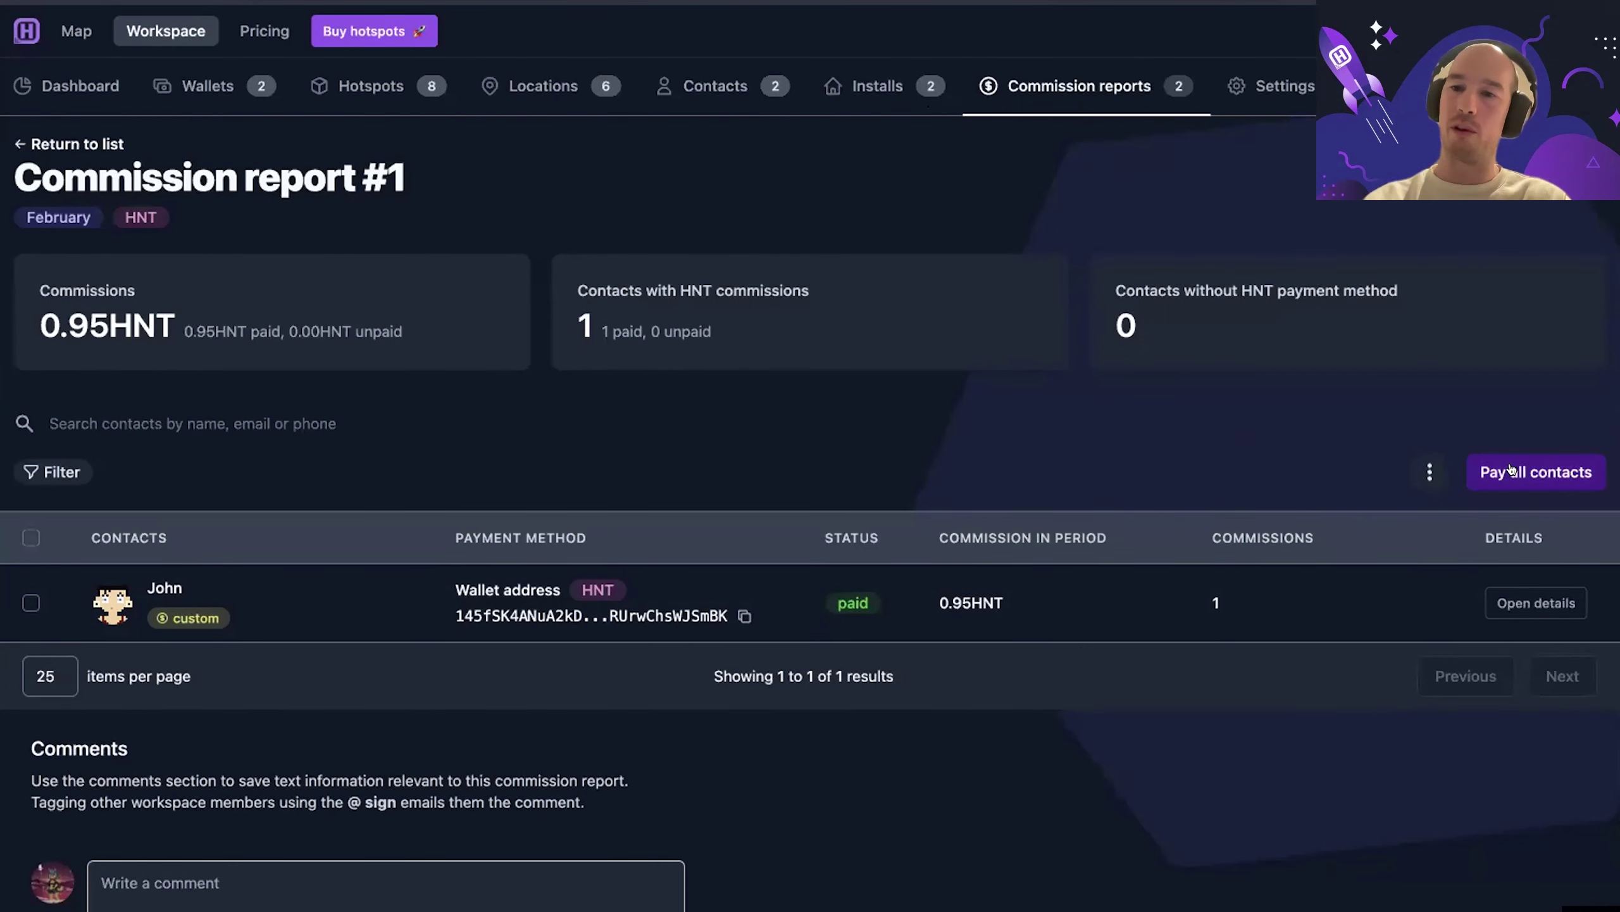
Review the payment summary's Paid contacts section, then open the paid contact's profile
click(1515, 461)
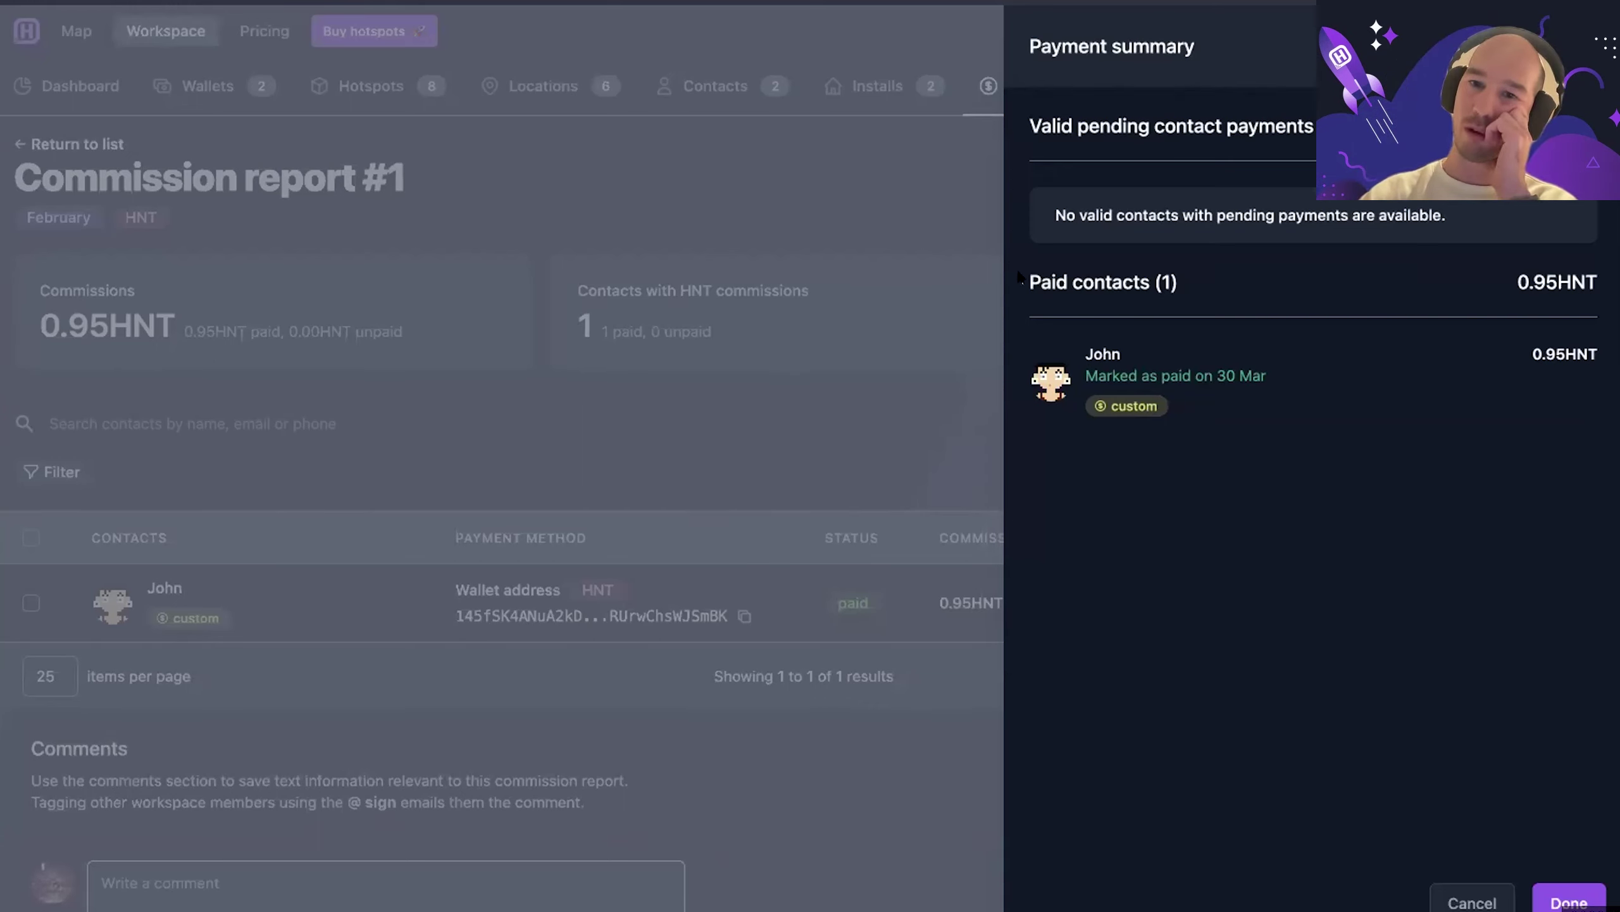
drag(1019, 276, 1143, 312)
click(1193, 279)
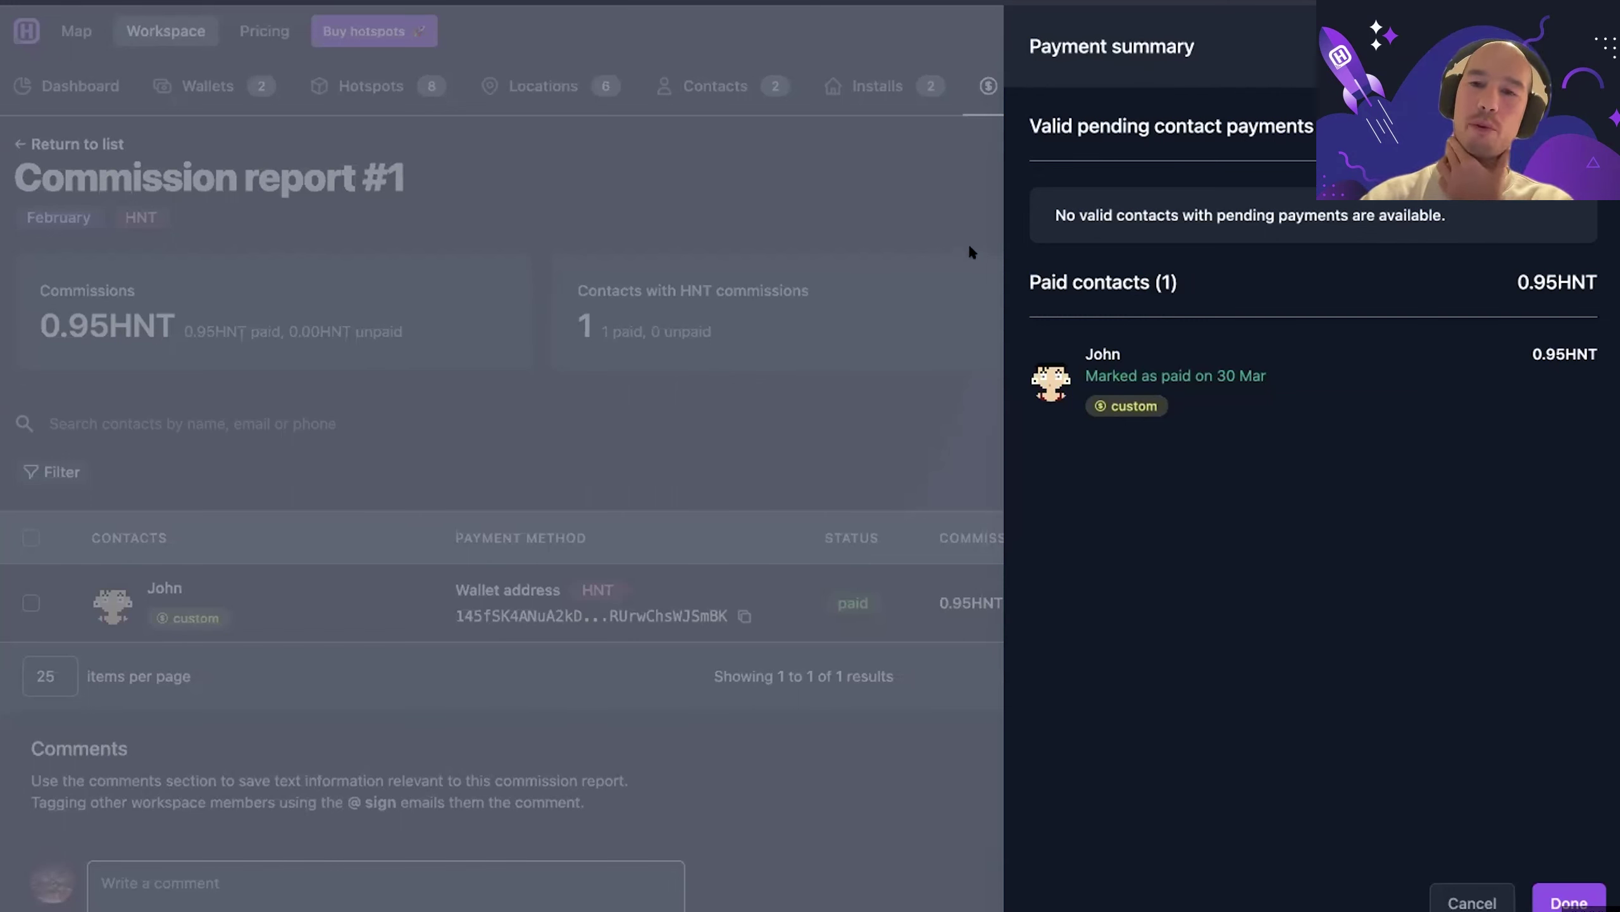
click(384, 451)
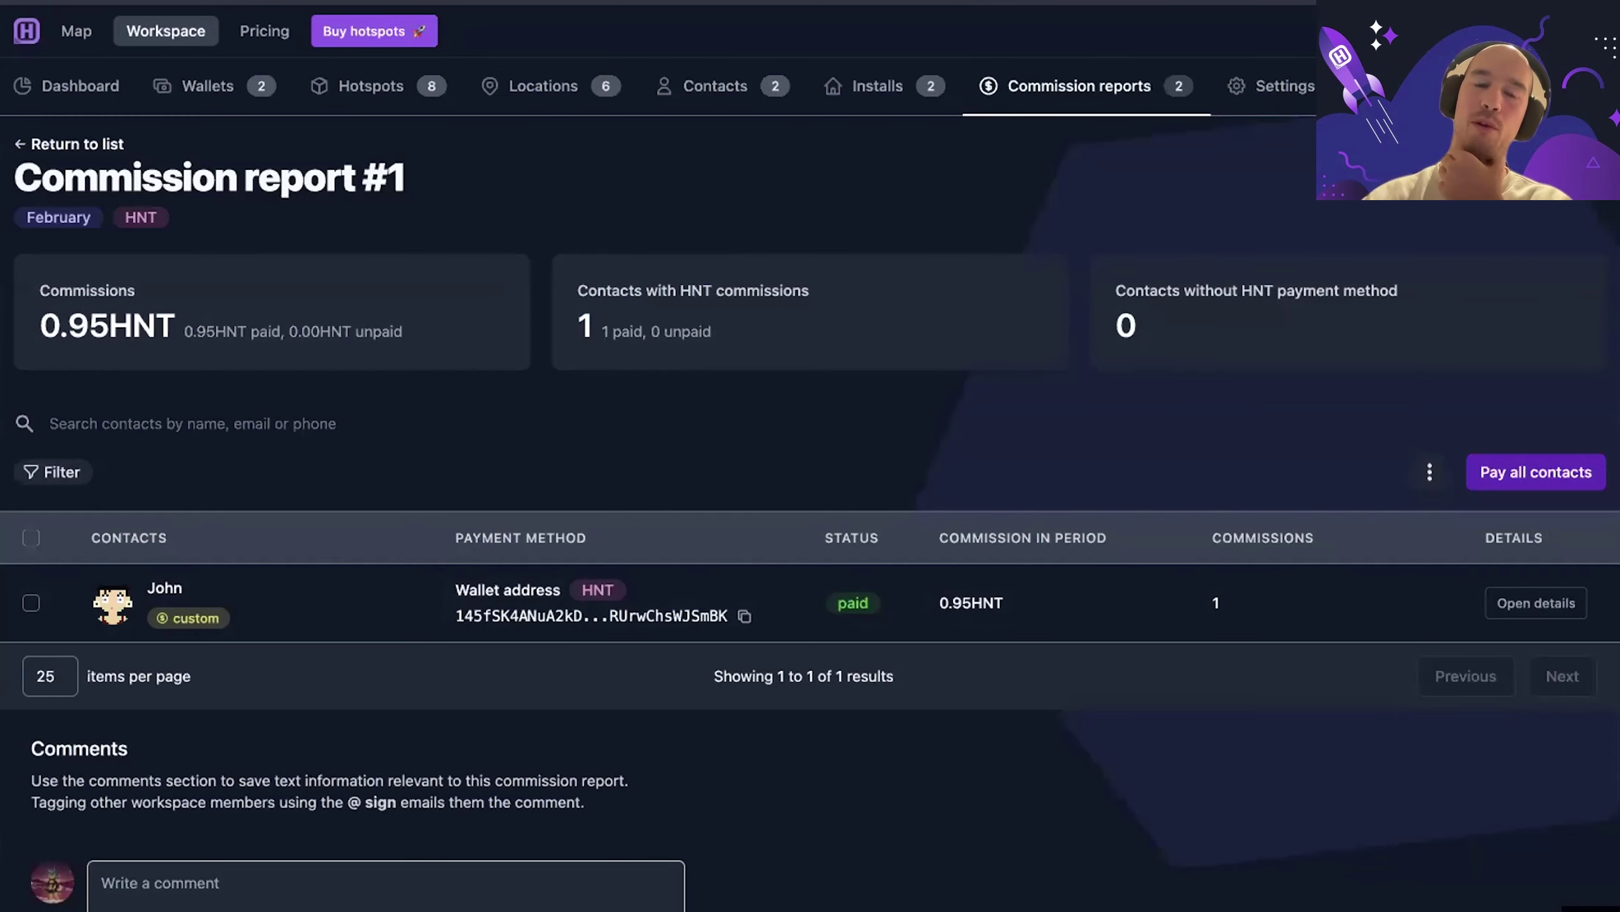
click(1493, 472)
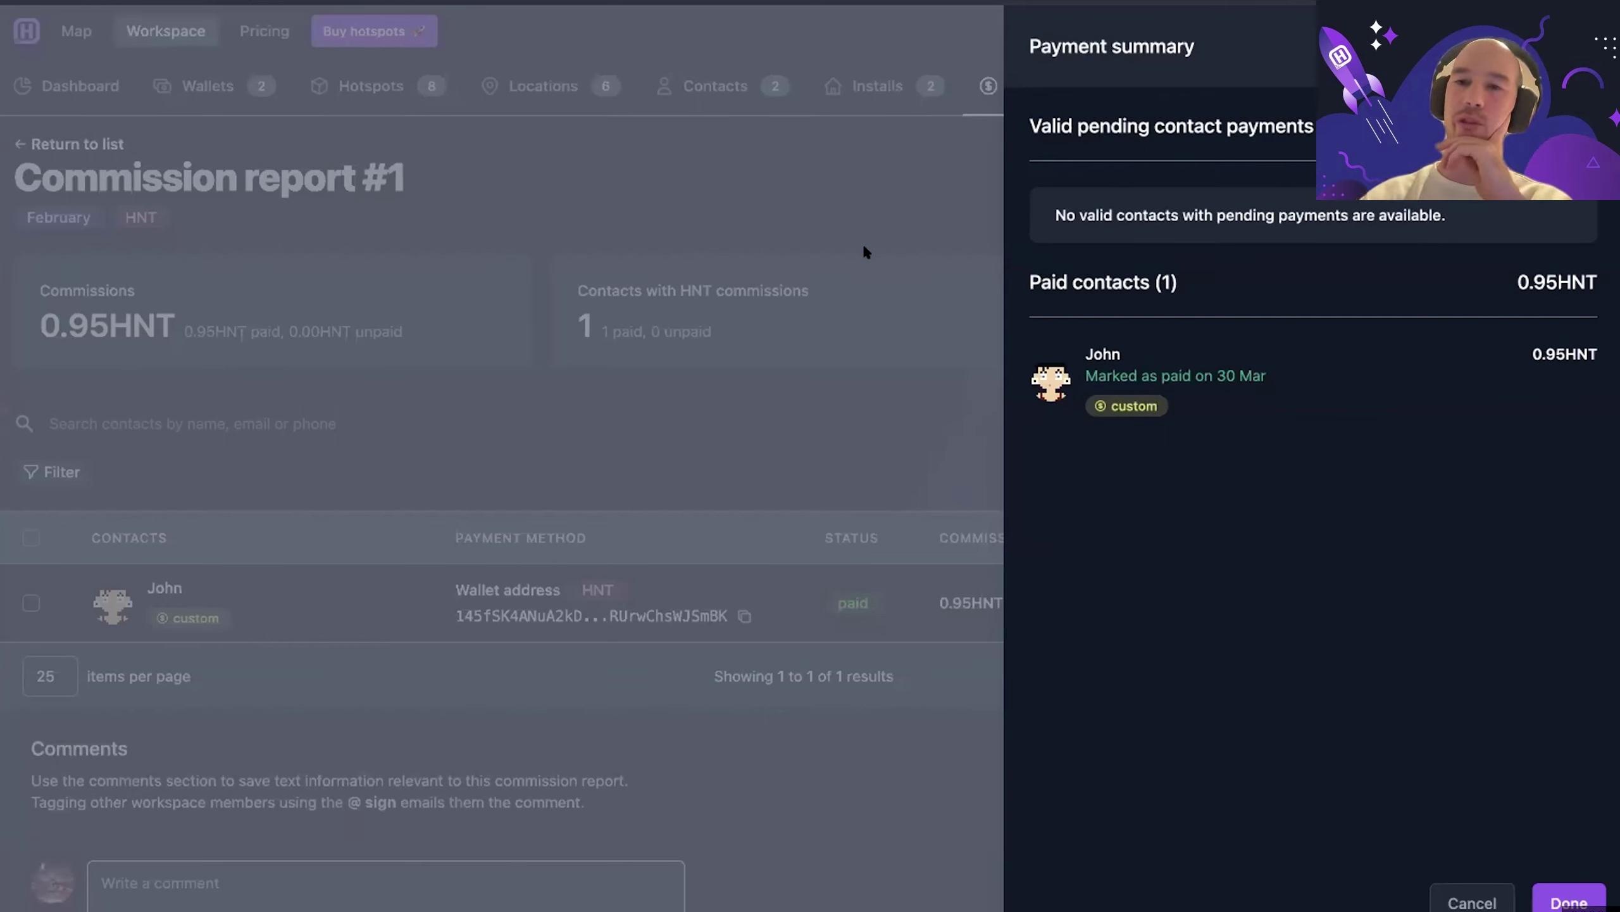
click(793, 242)
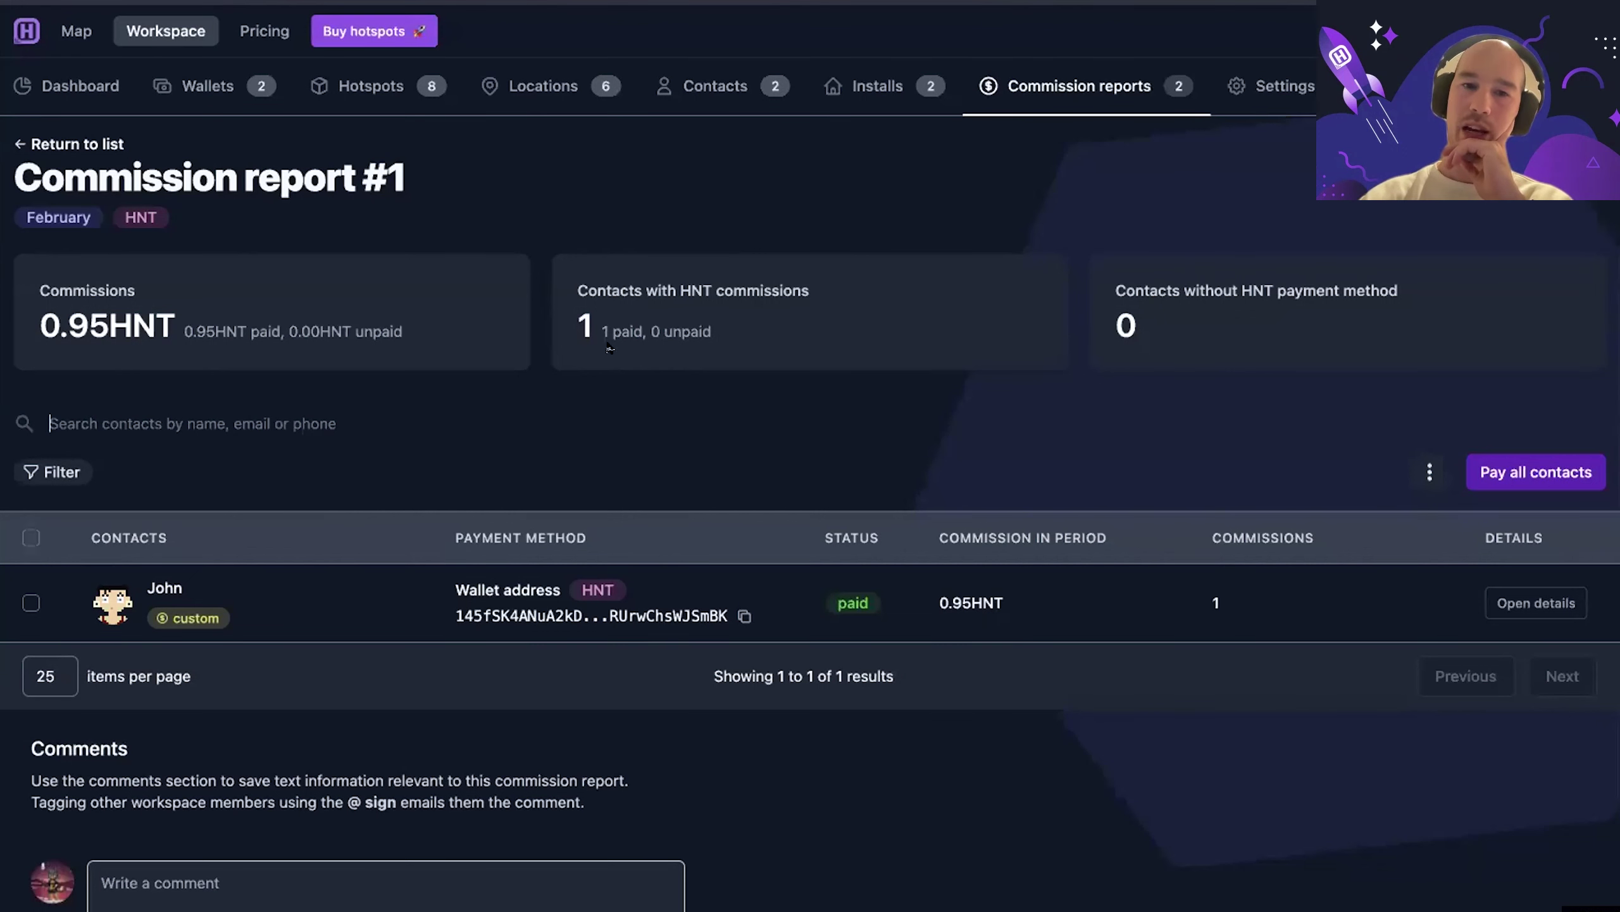
drag(608, 347, 654, 326)
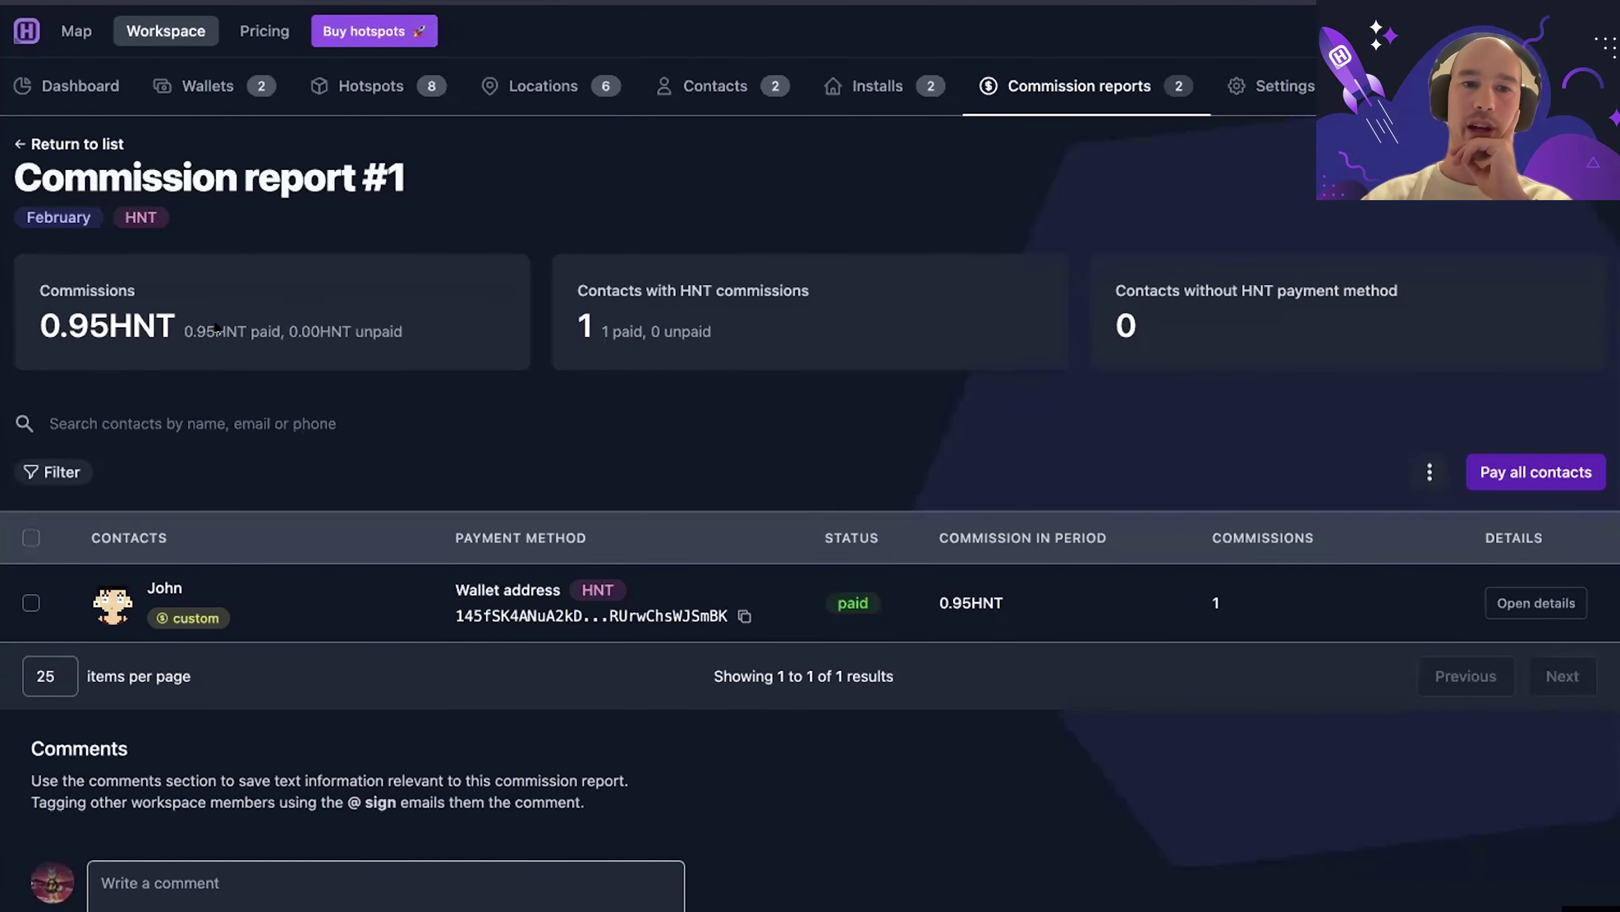
click(165, 588)
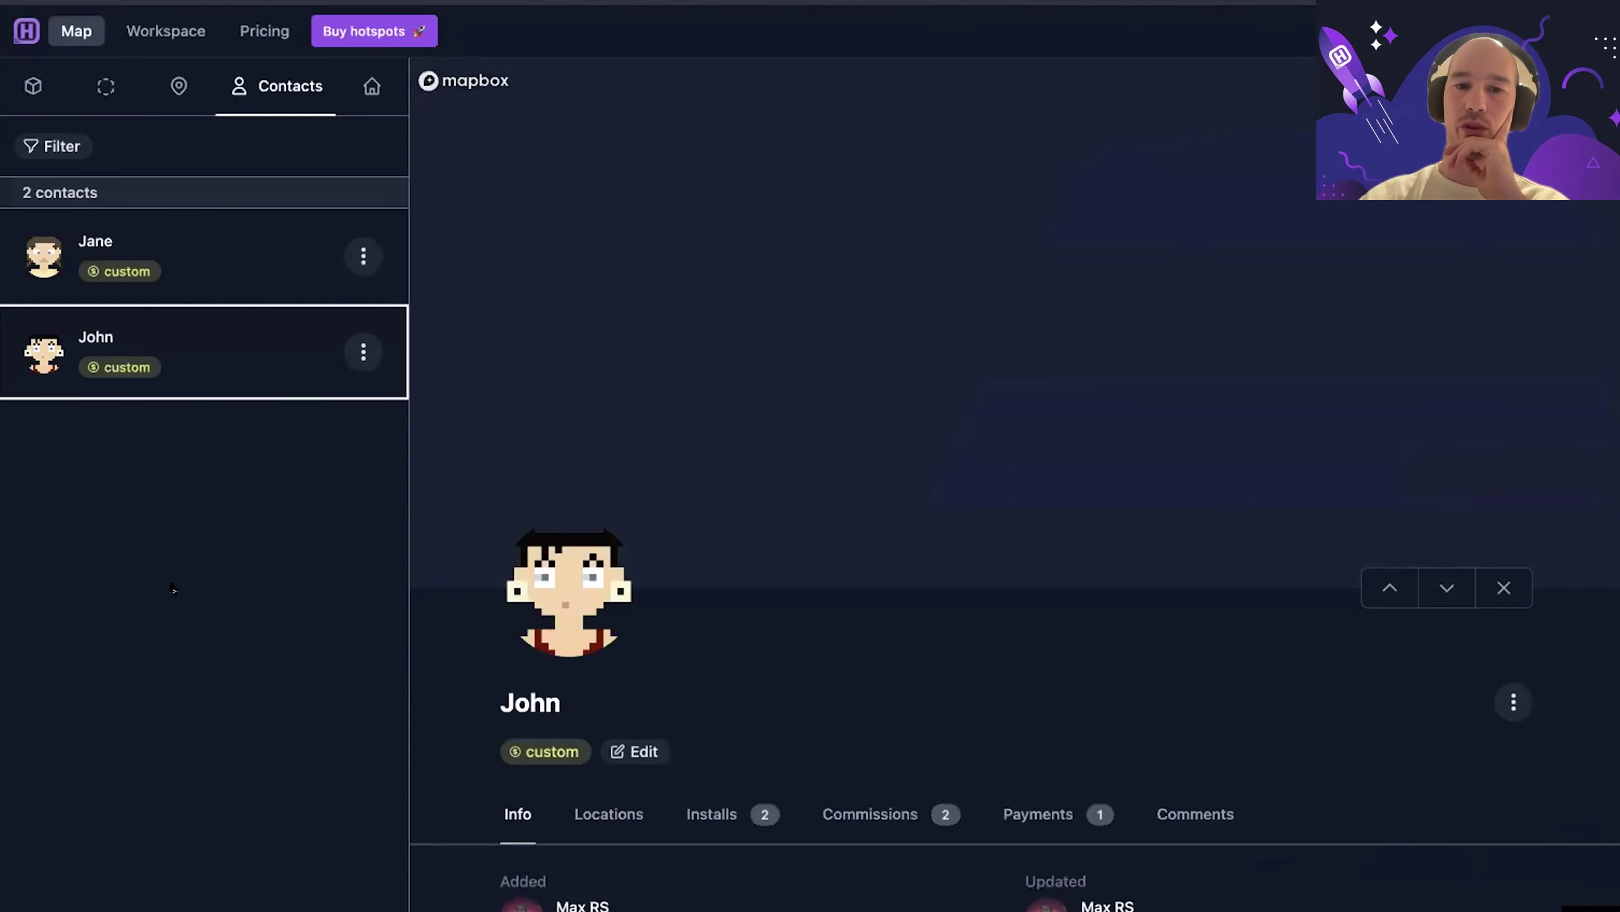
Review the contact's recorded payments, totalling 0.95HNT
scroll(831, 688, down, 5)
click(1027, 472)
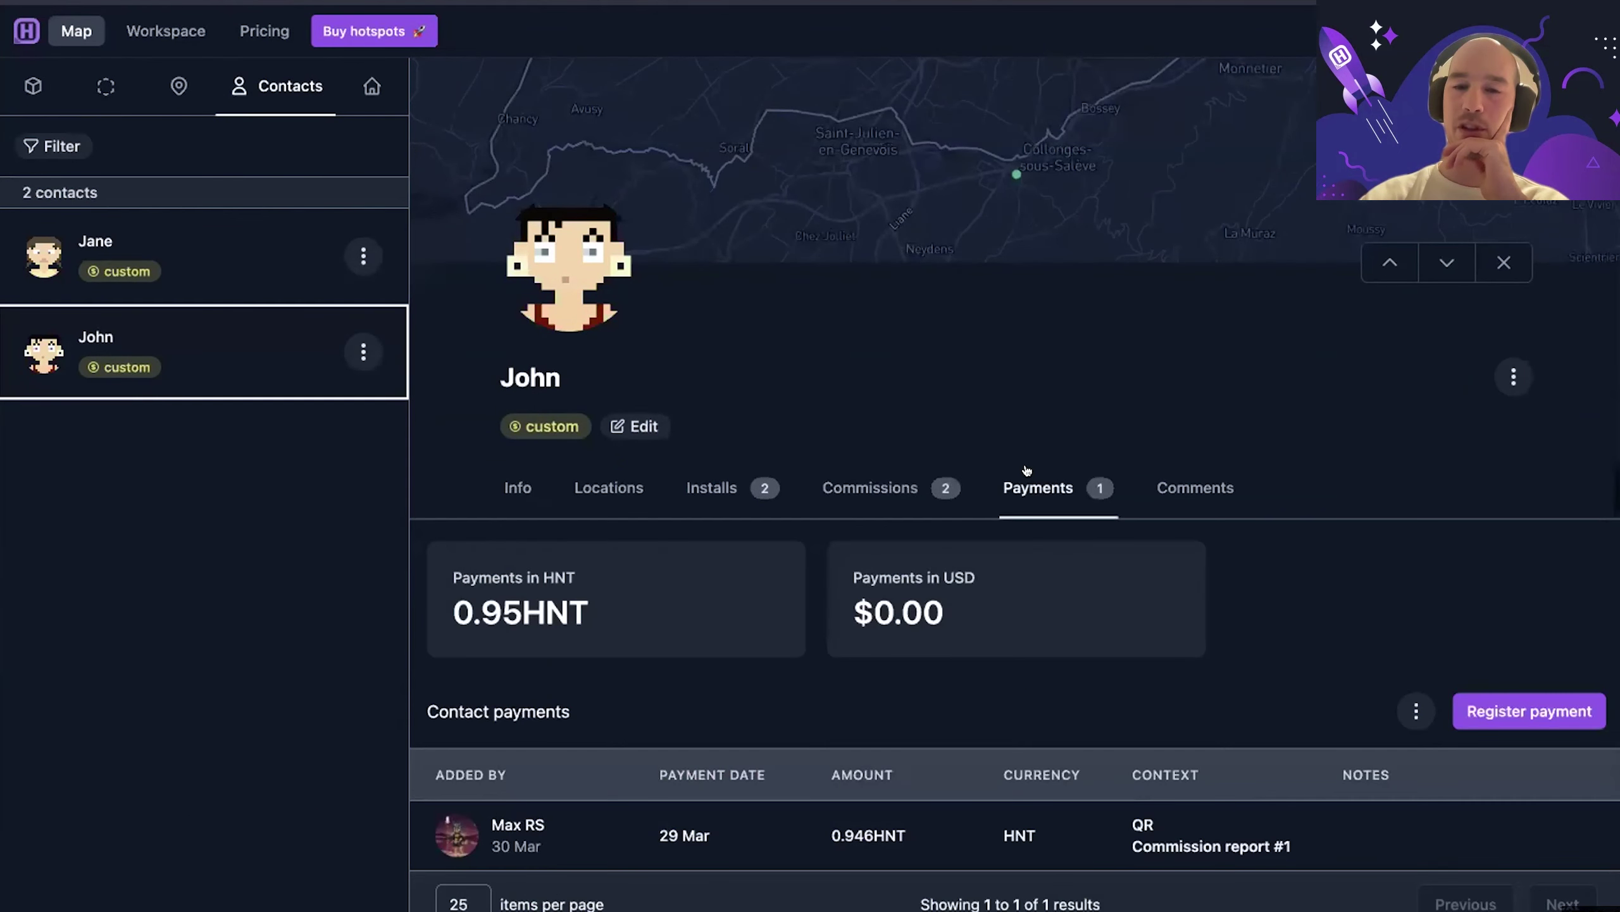
mouse_move(450, 566)
mouse_down()
mouse_move(578, 584)
mouse_move(593, 642)
mouse_move(448, 583)
mouse_up()
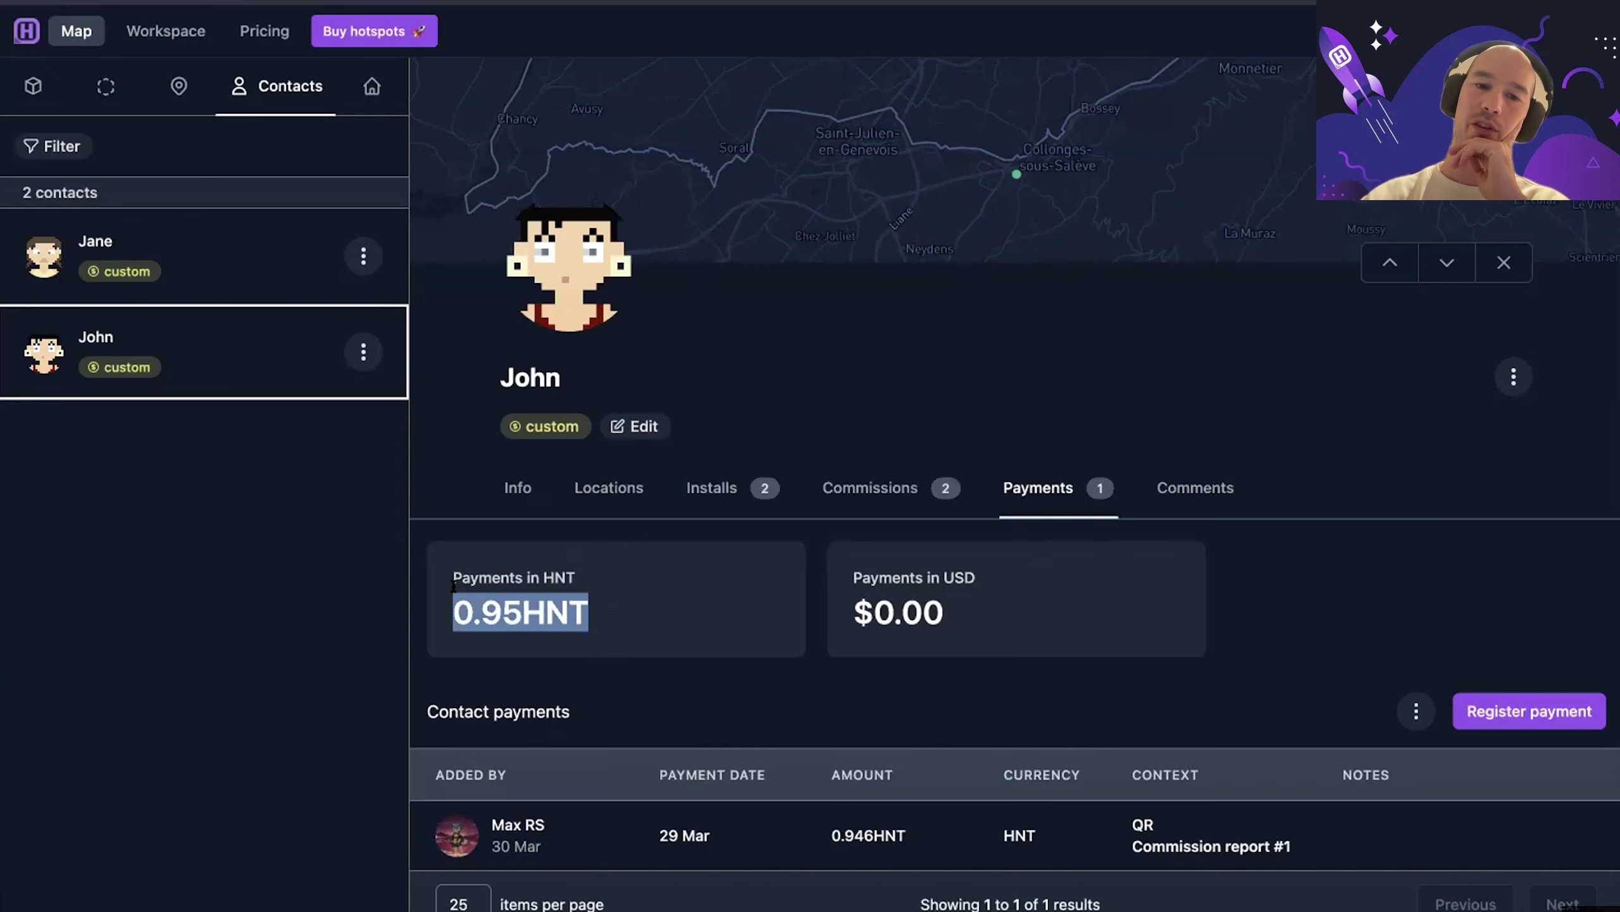
click(452, 600)
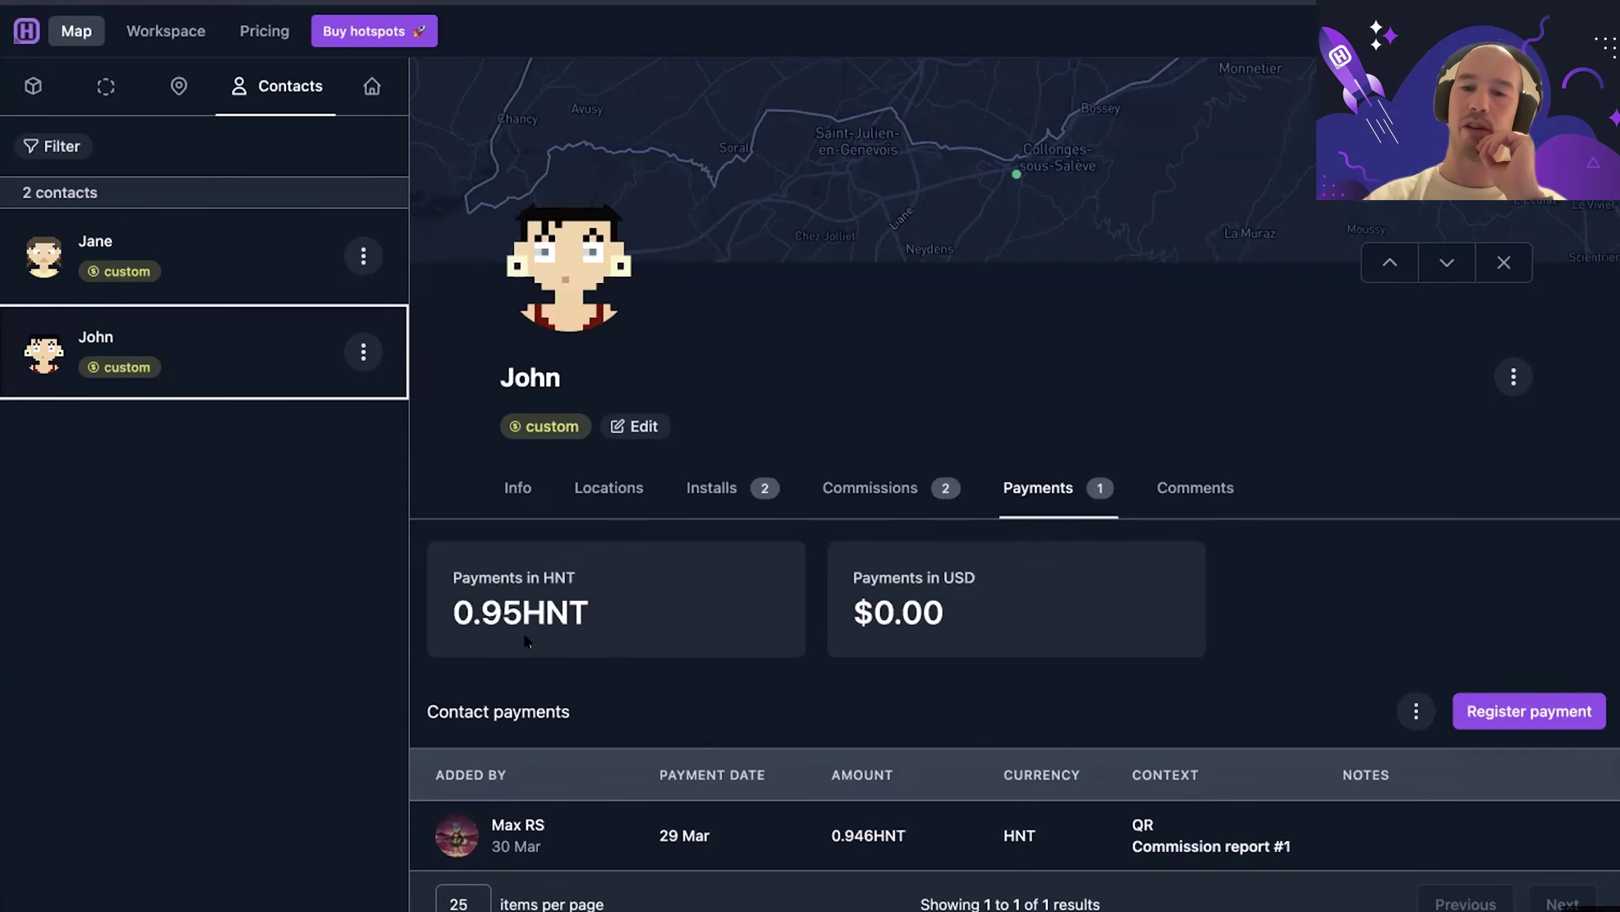
scroll(527, 640, up, 4)
scroll(852, 696, down, 6)
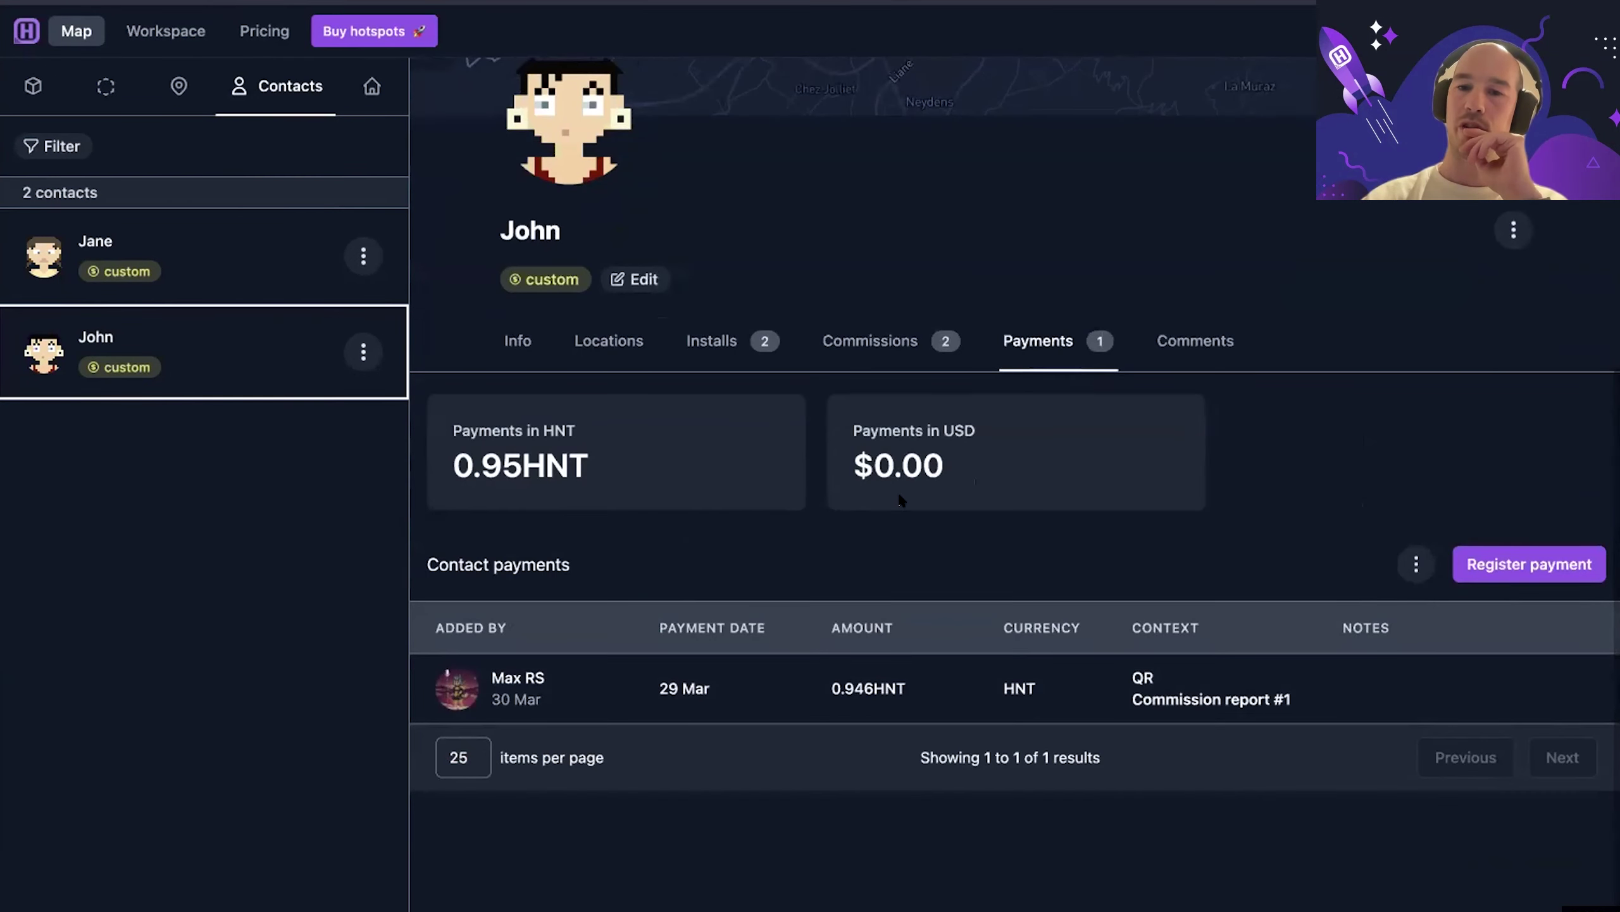
scroll(899, 500, up, 5)
Go to the workspace's commission reports and open Commission report #2
click(165, 30)
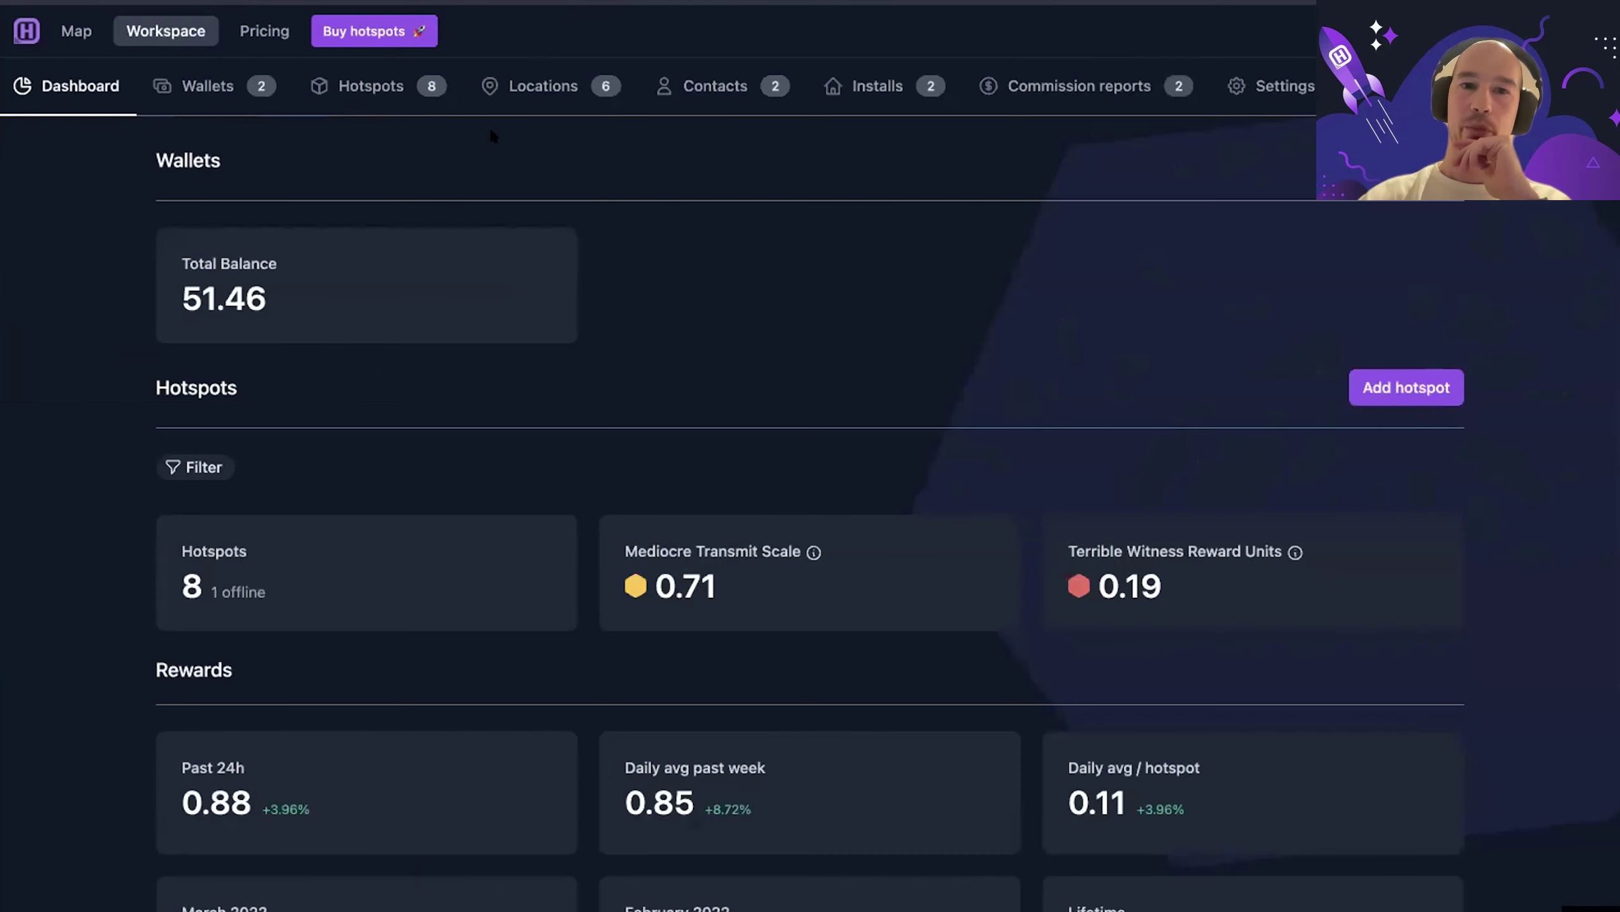
click(1100, 93)
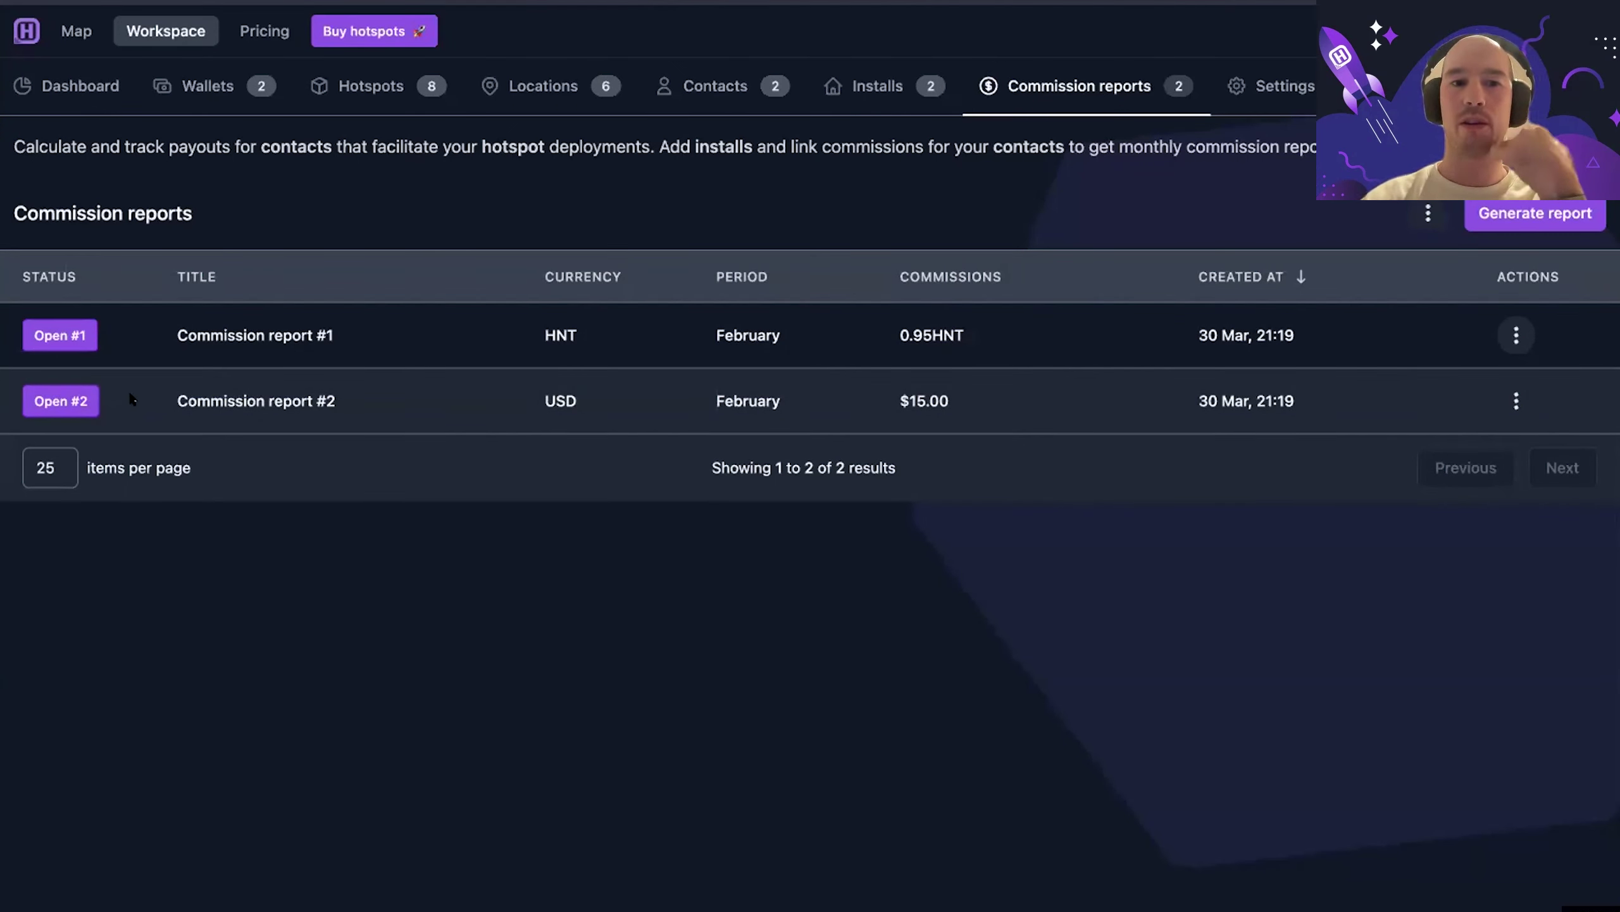
click(53, 401)
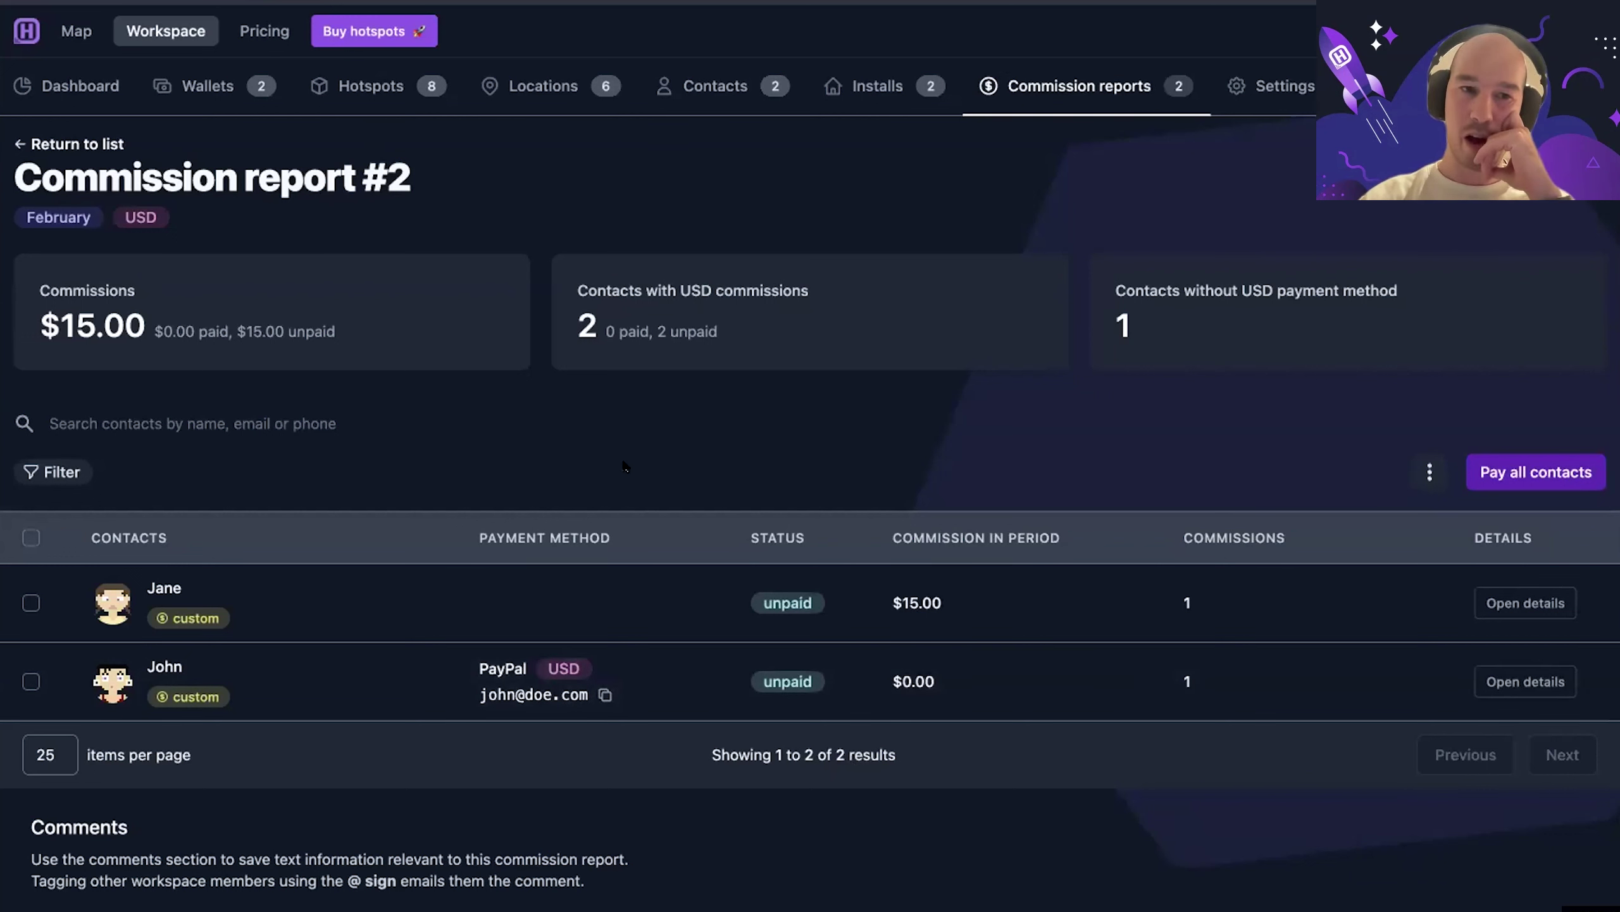
Check report #2's $15.00 total and February period, then reopen its Pay all contacts summary
double_click(84, 307)
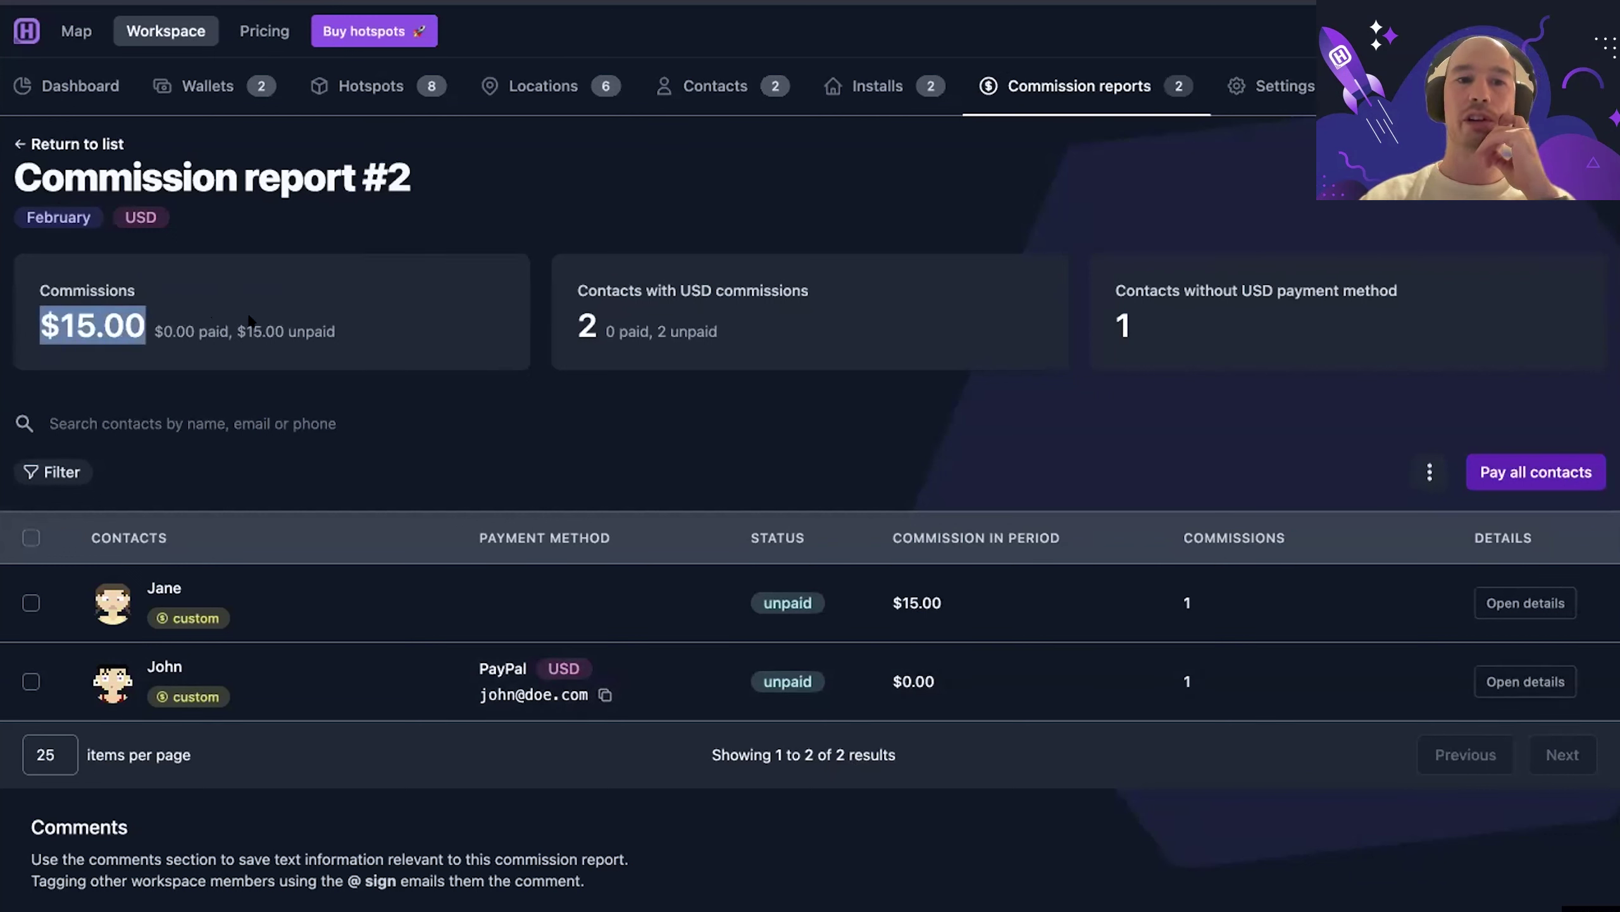
click(367, 327)
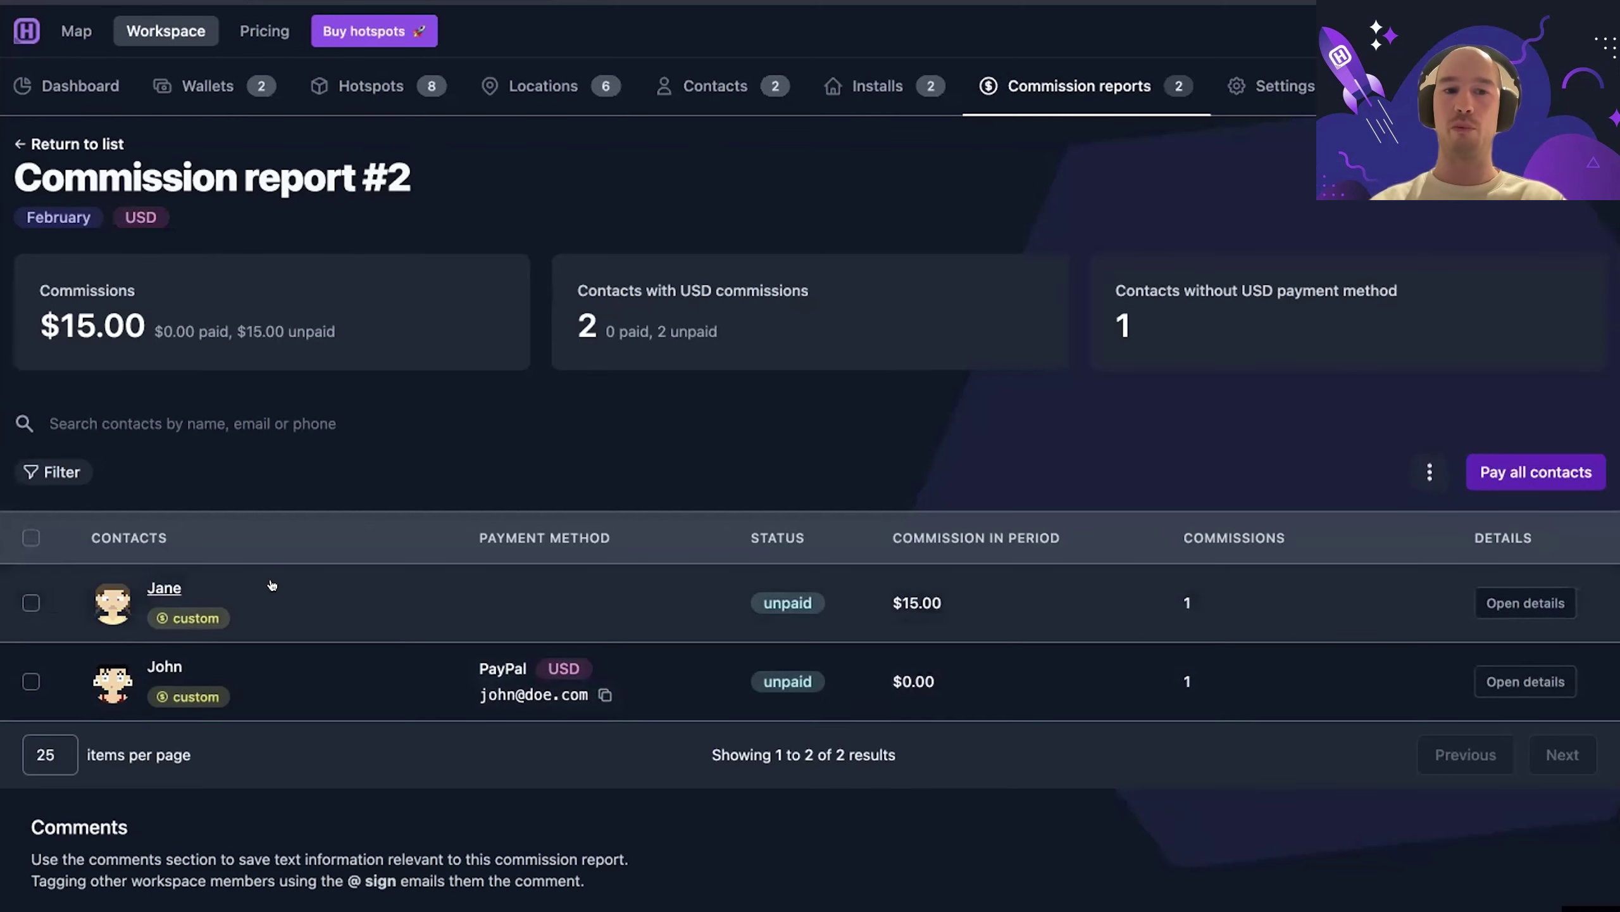
click(1544, 471)
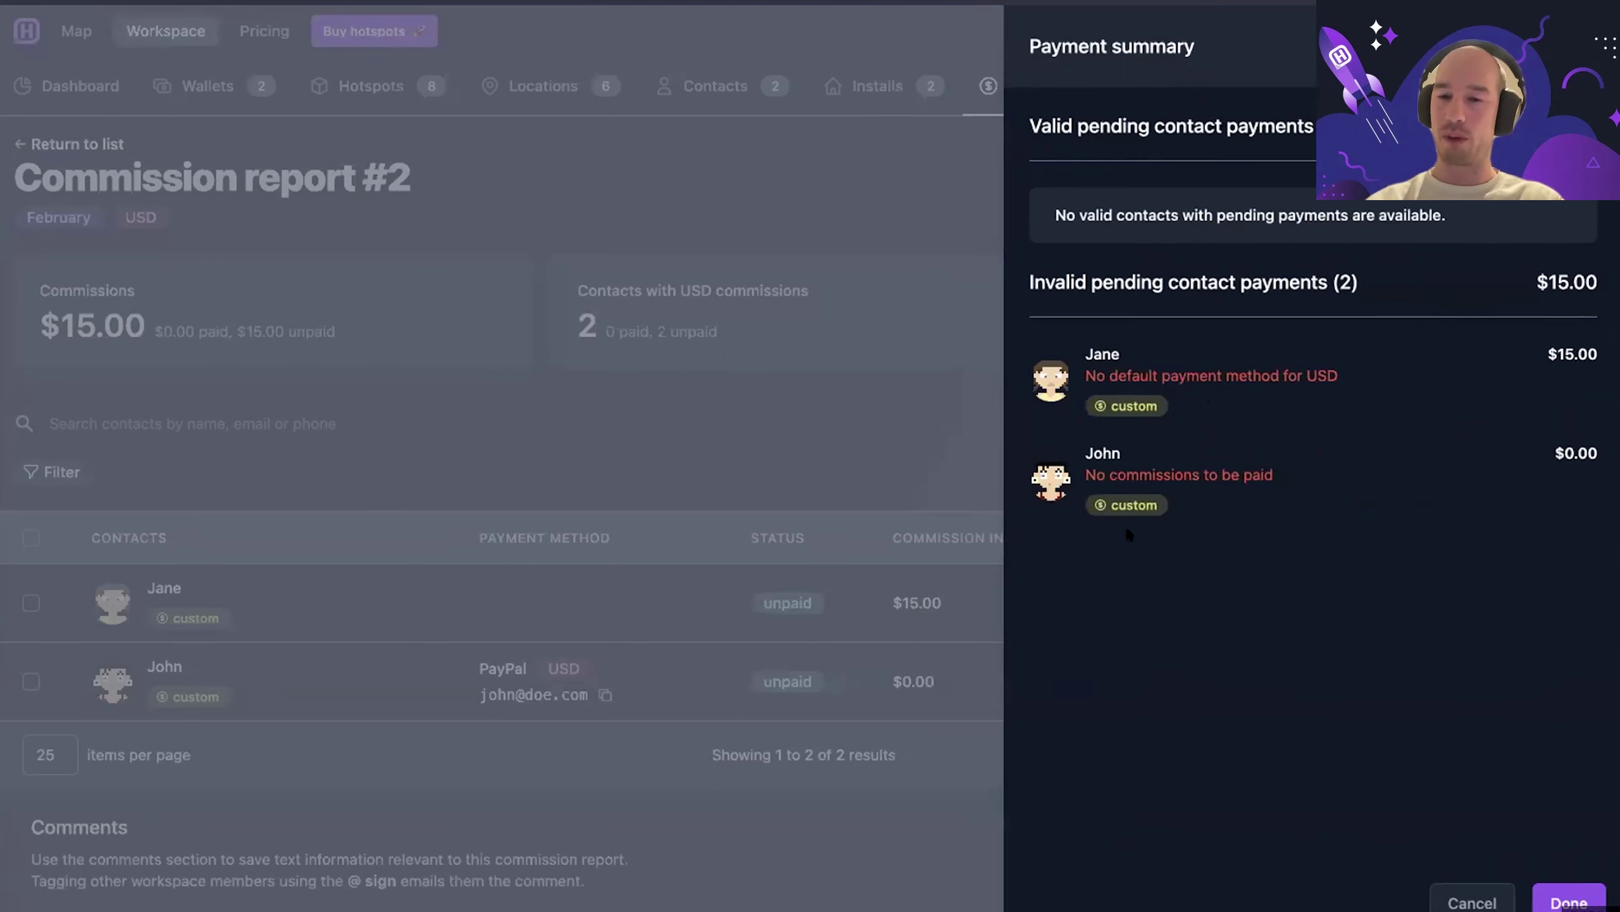
click(873, 552)
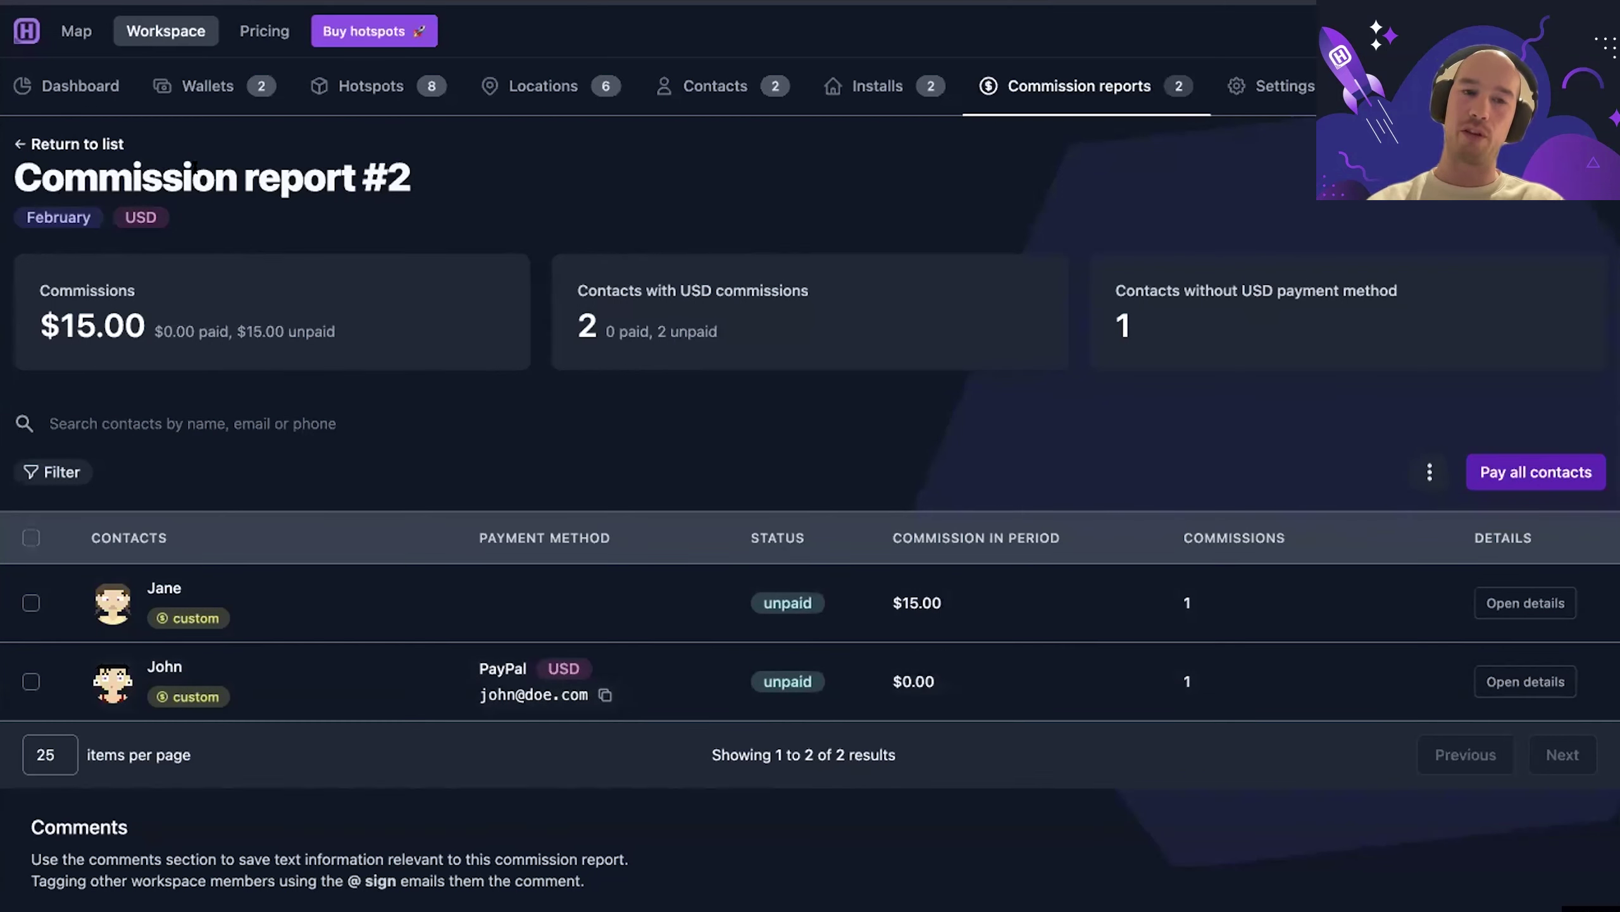
drag(18, 217, 96, 220)
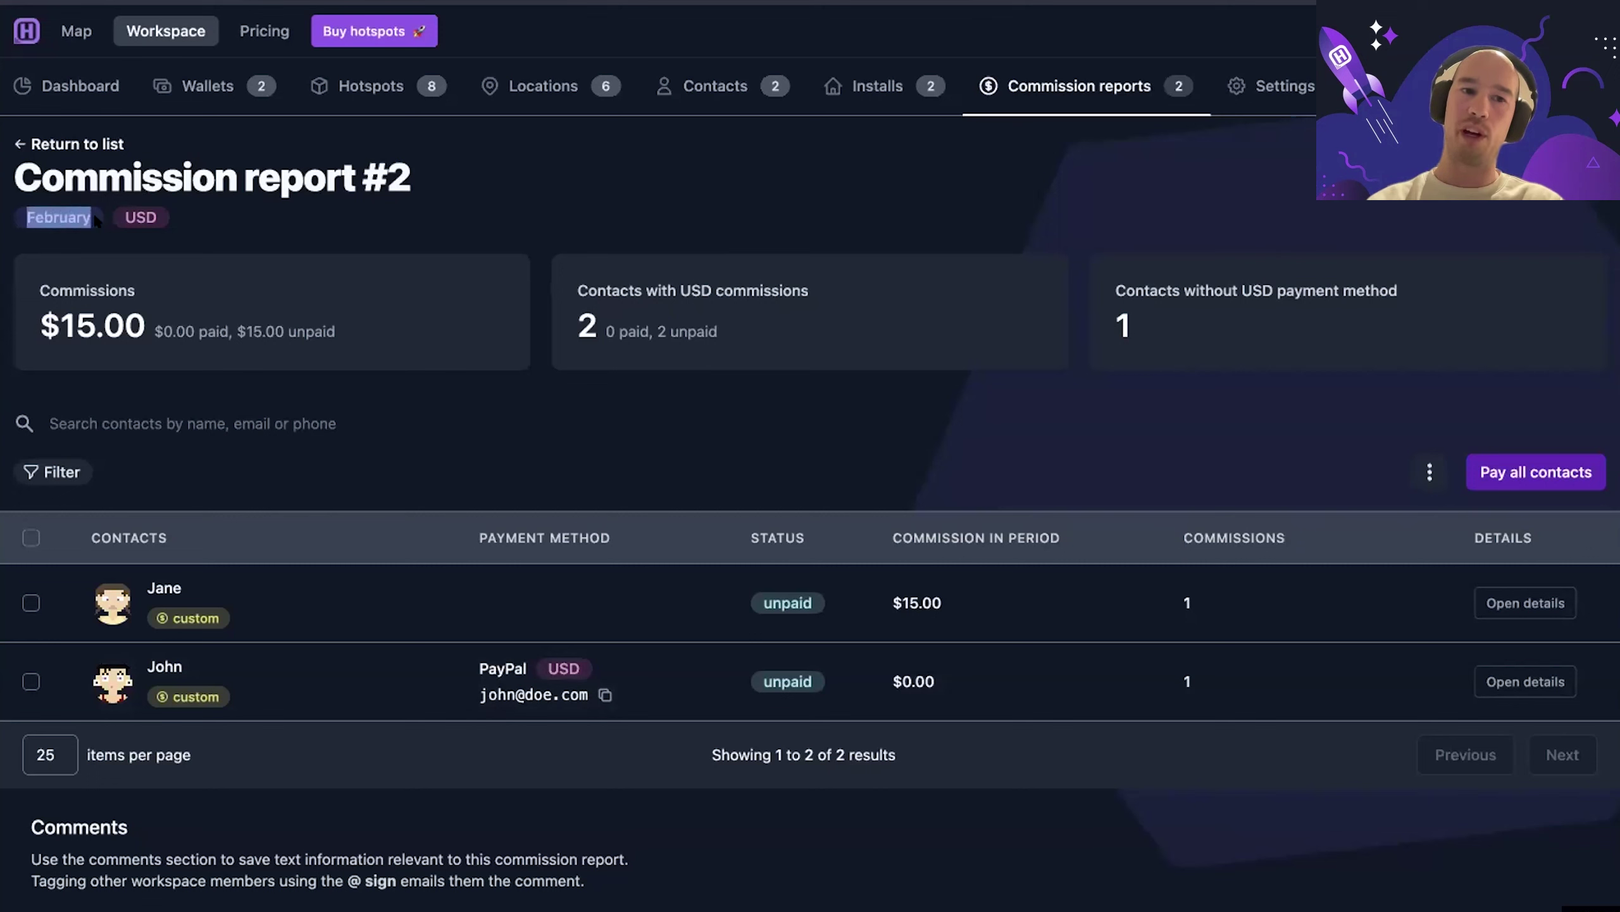
click(92, 219)
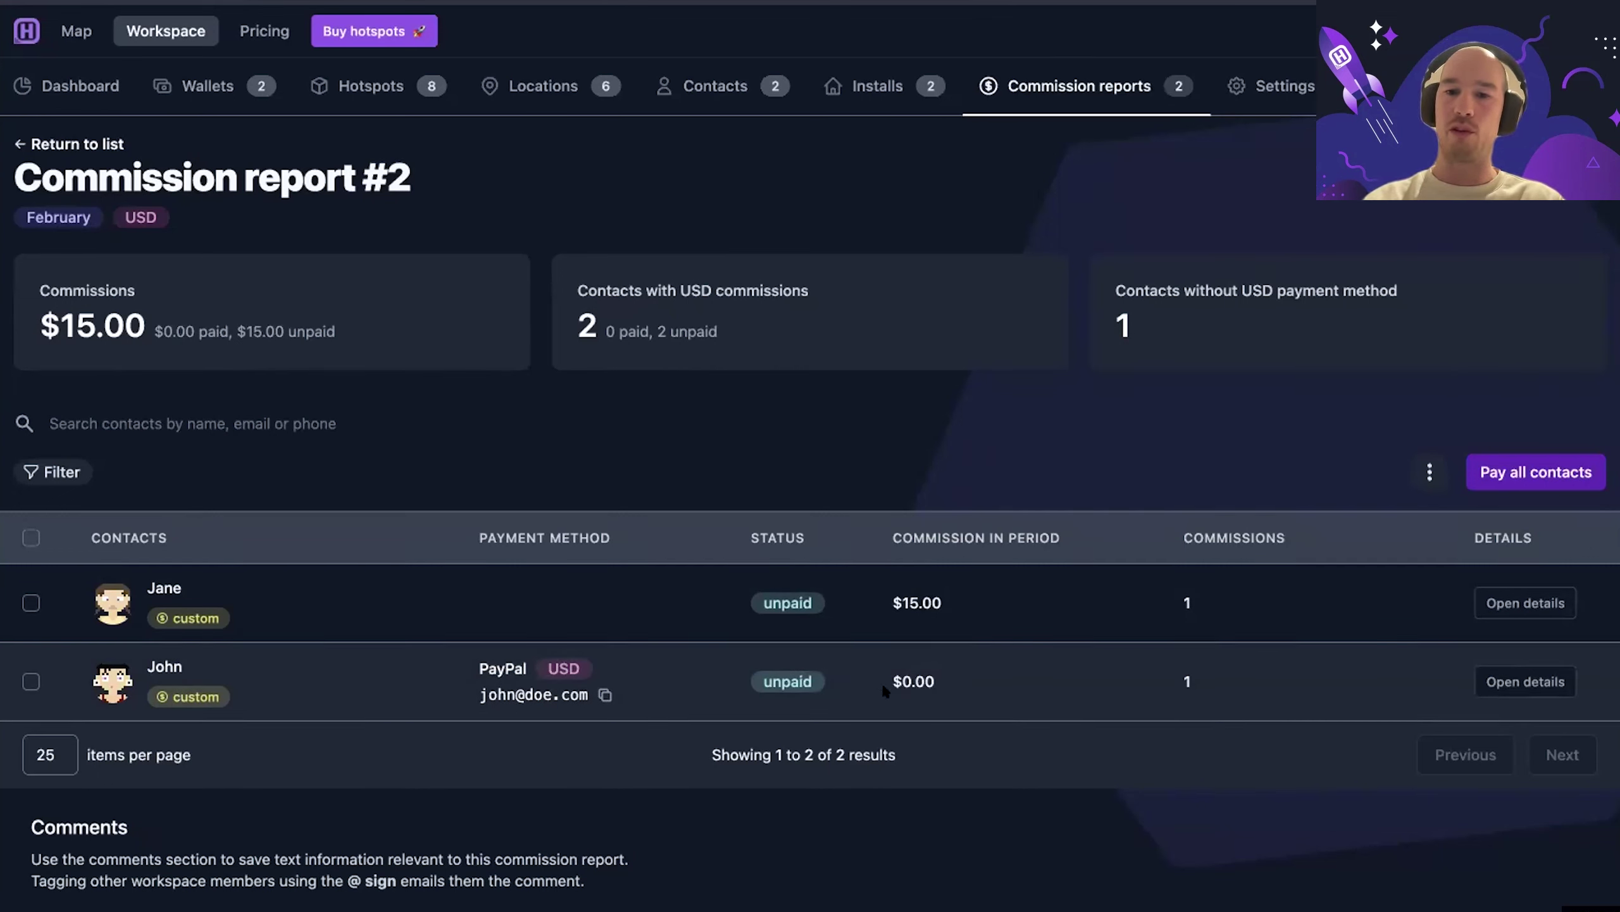
click(1526, 471)
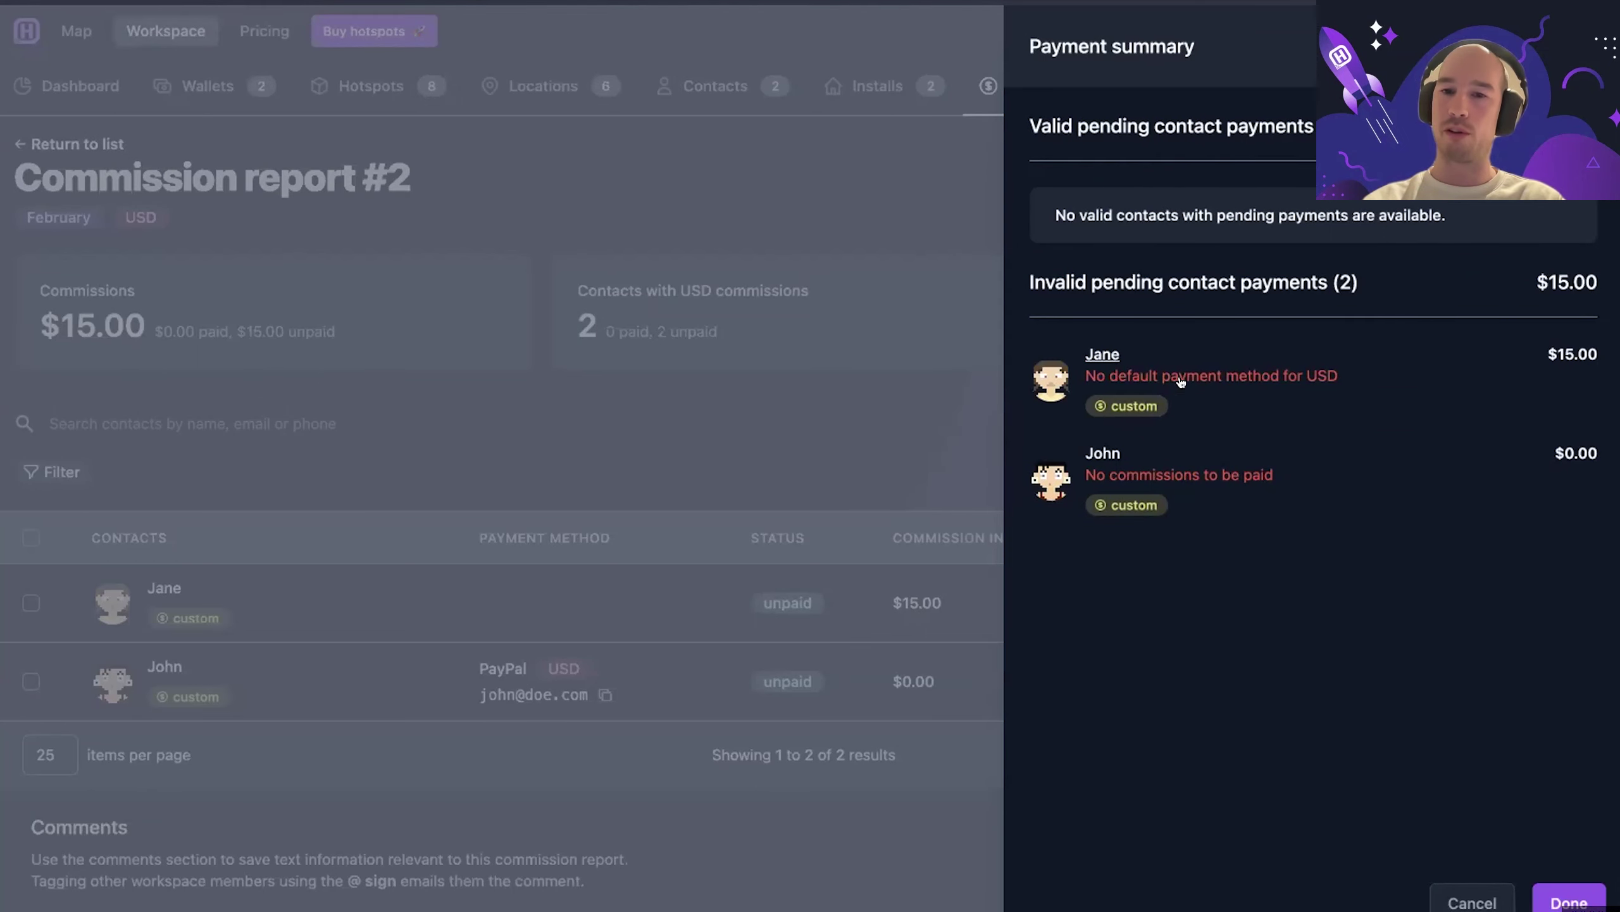
Add a default USD PayPal method with the unpaid contact's e-mail, making their $15.00 payout valid
click(1135, 376)
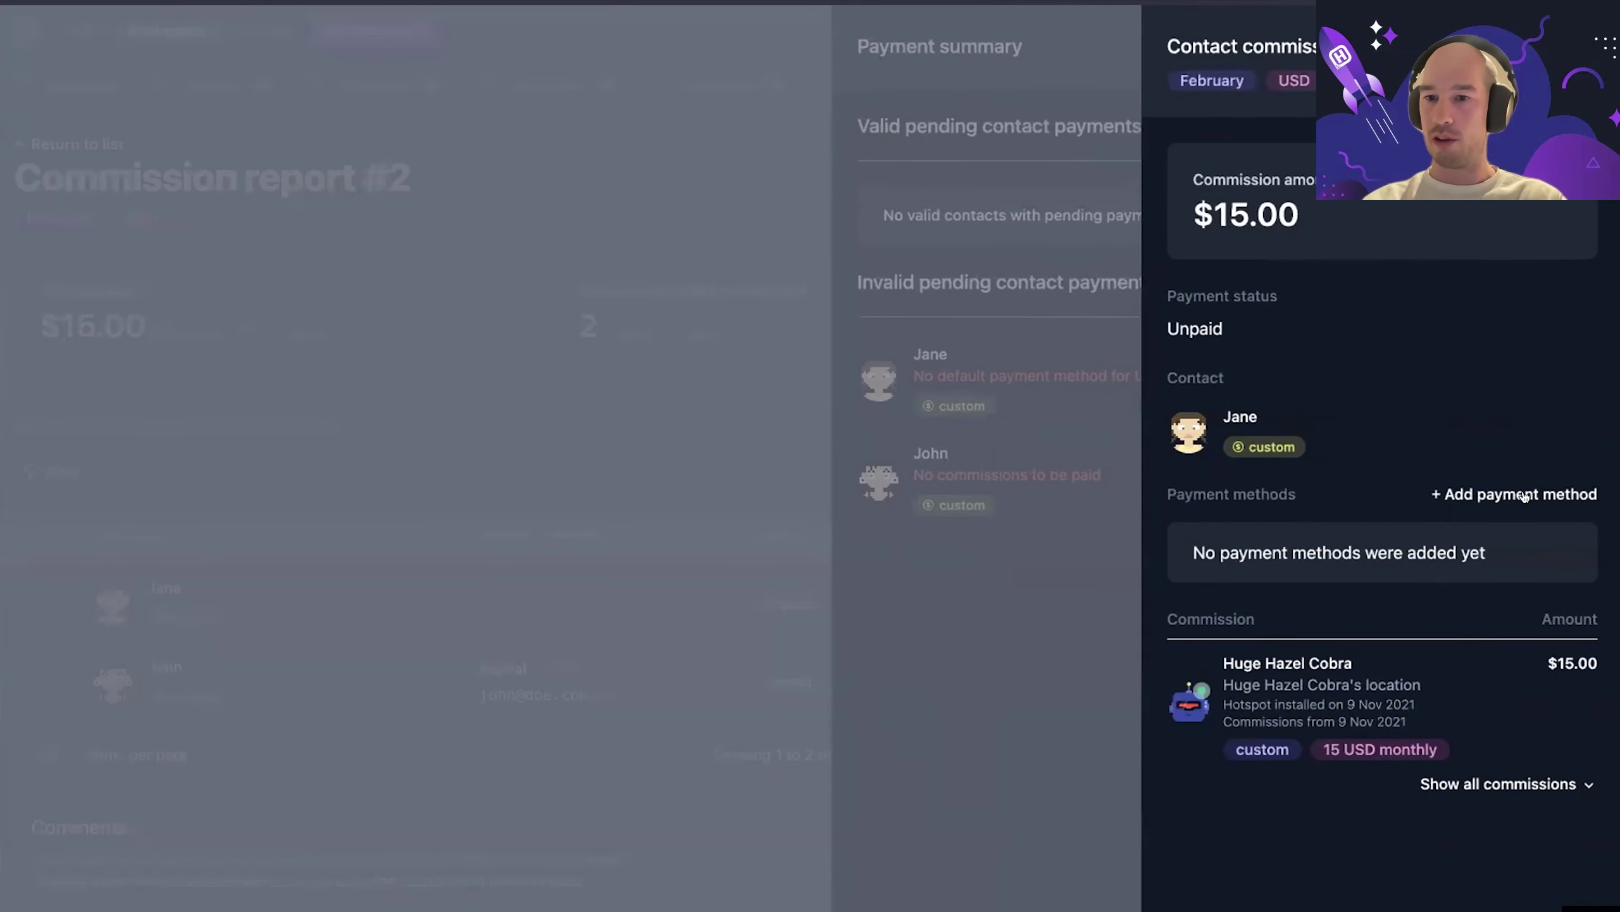
click(1521, 495)
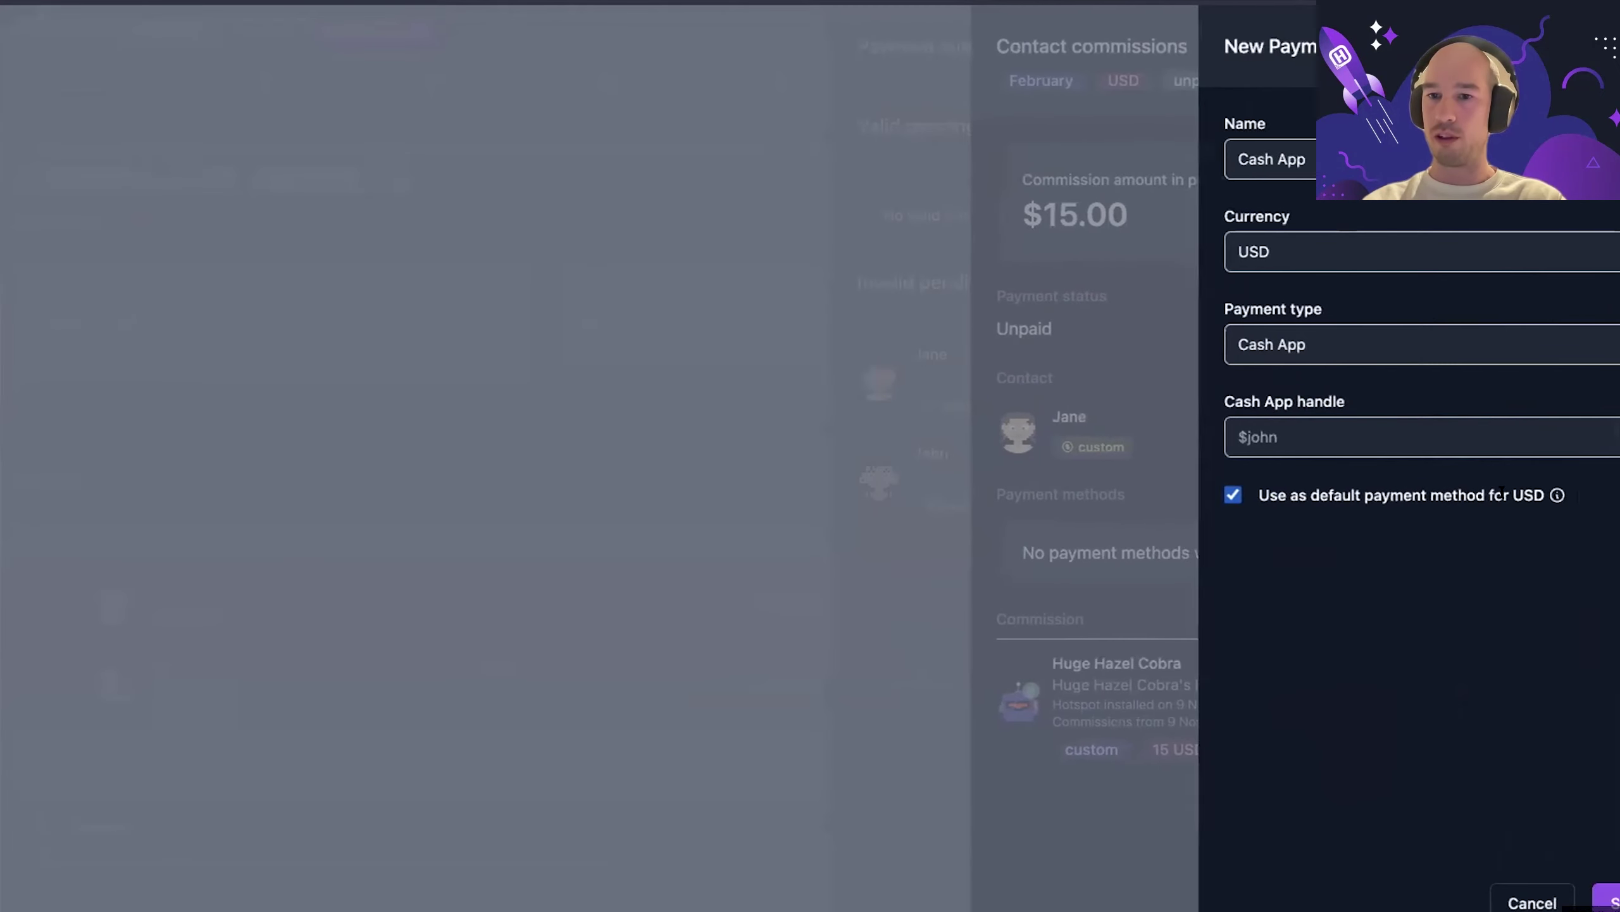
click(1275, 345)
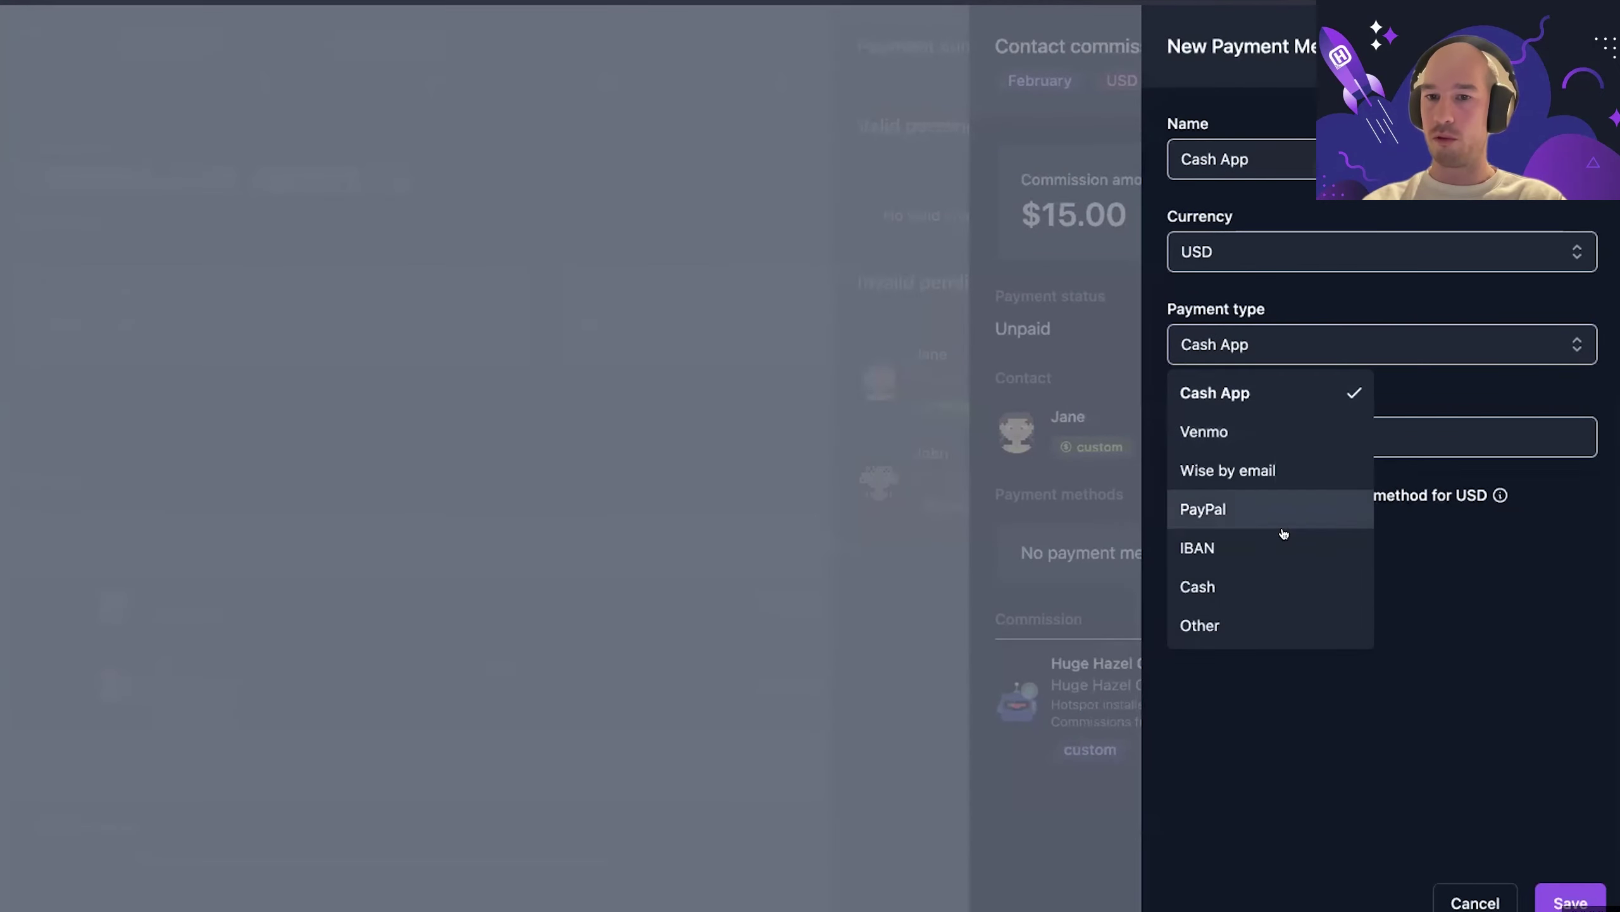
click(1285, 507)
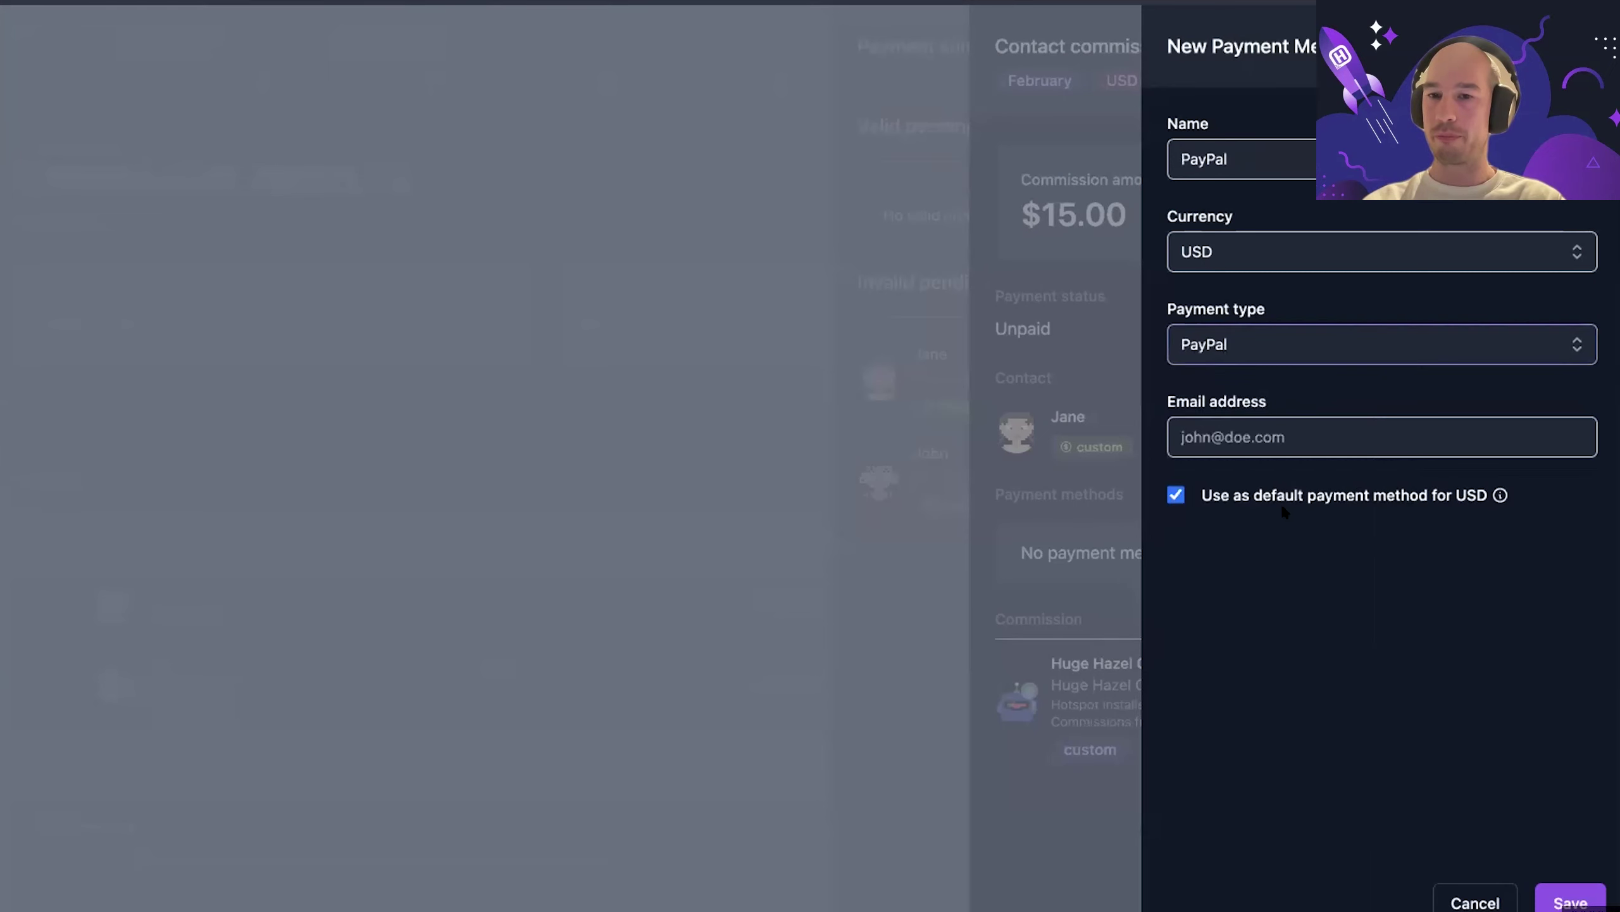
click(1332, 425)
text(jane@doe.com)
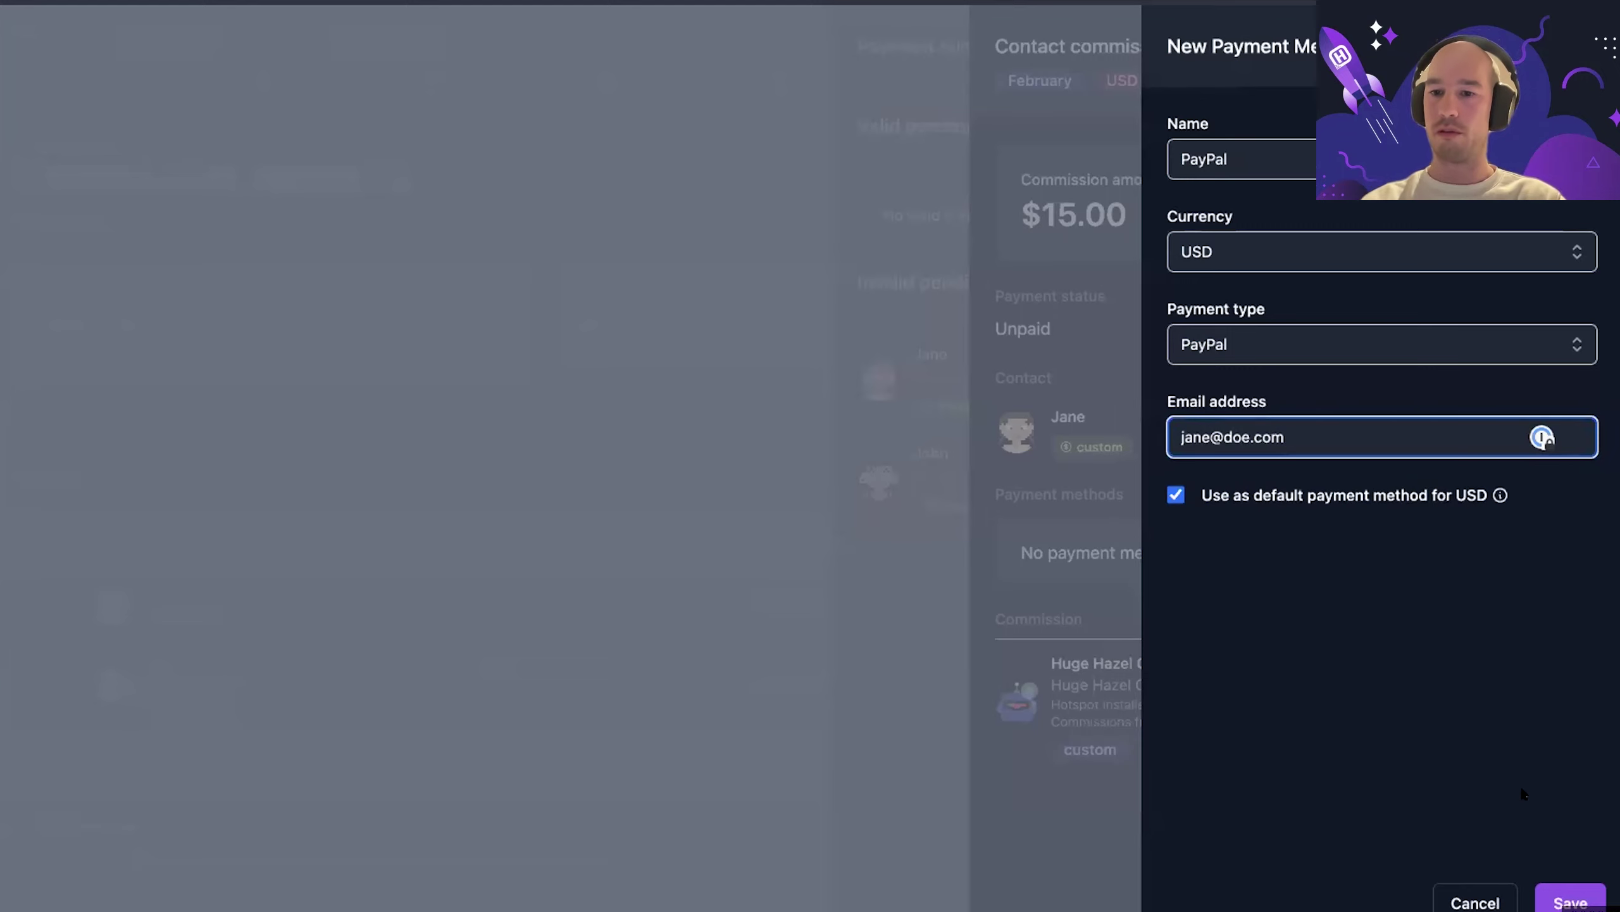
right_click(1566, 894)
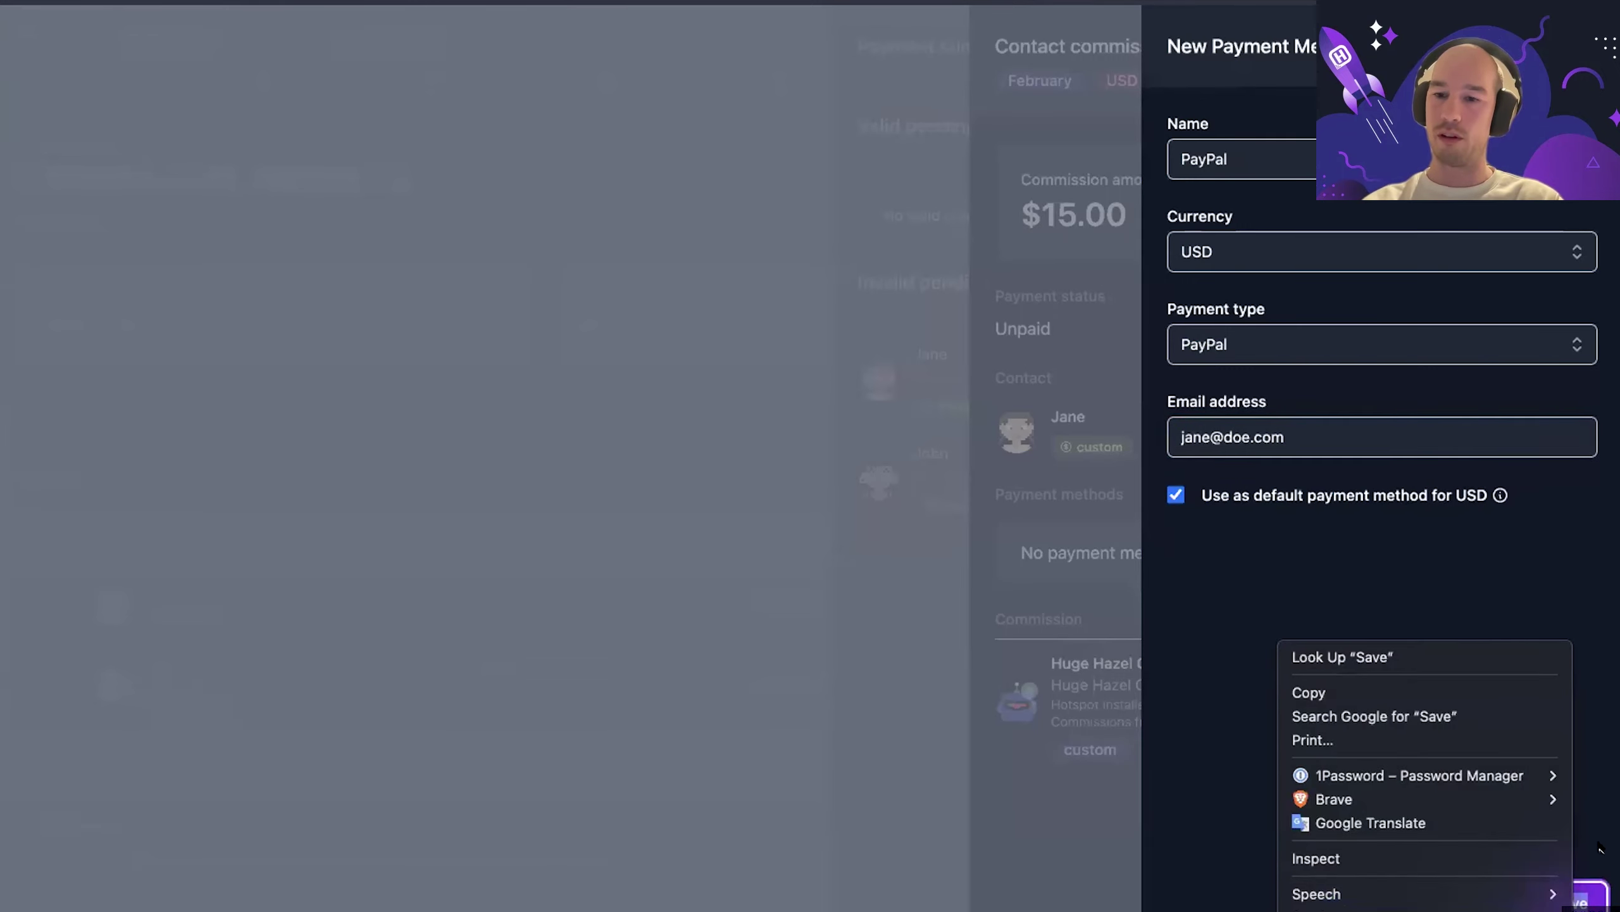
click(1589, 900)
click(1587, 902)
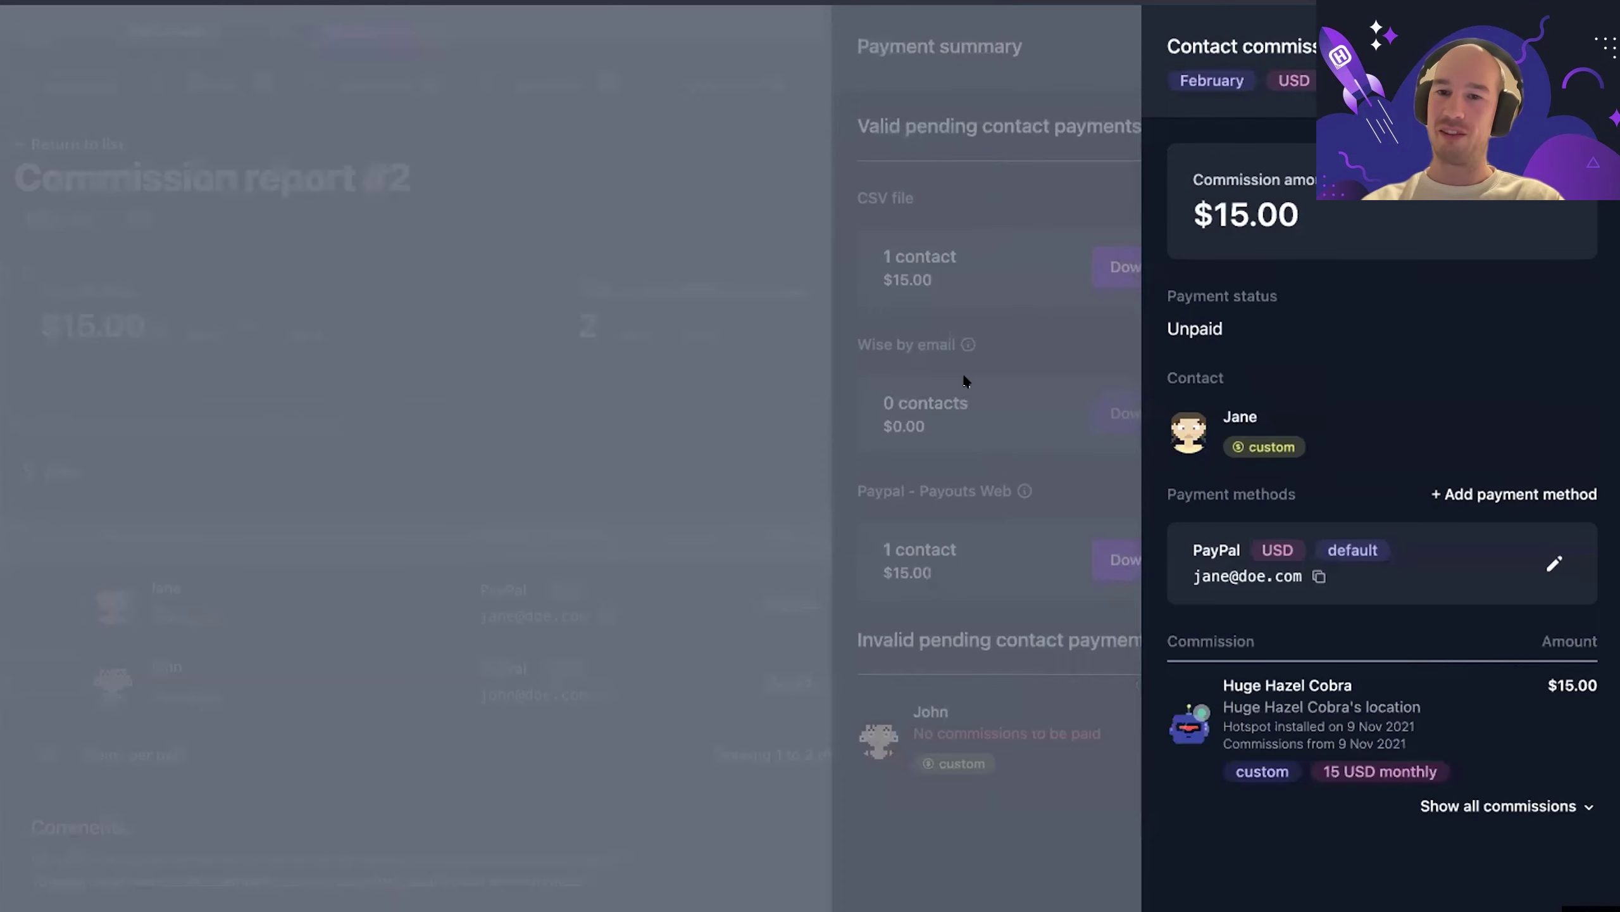
click(965, 381)
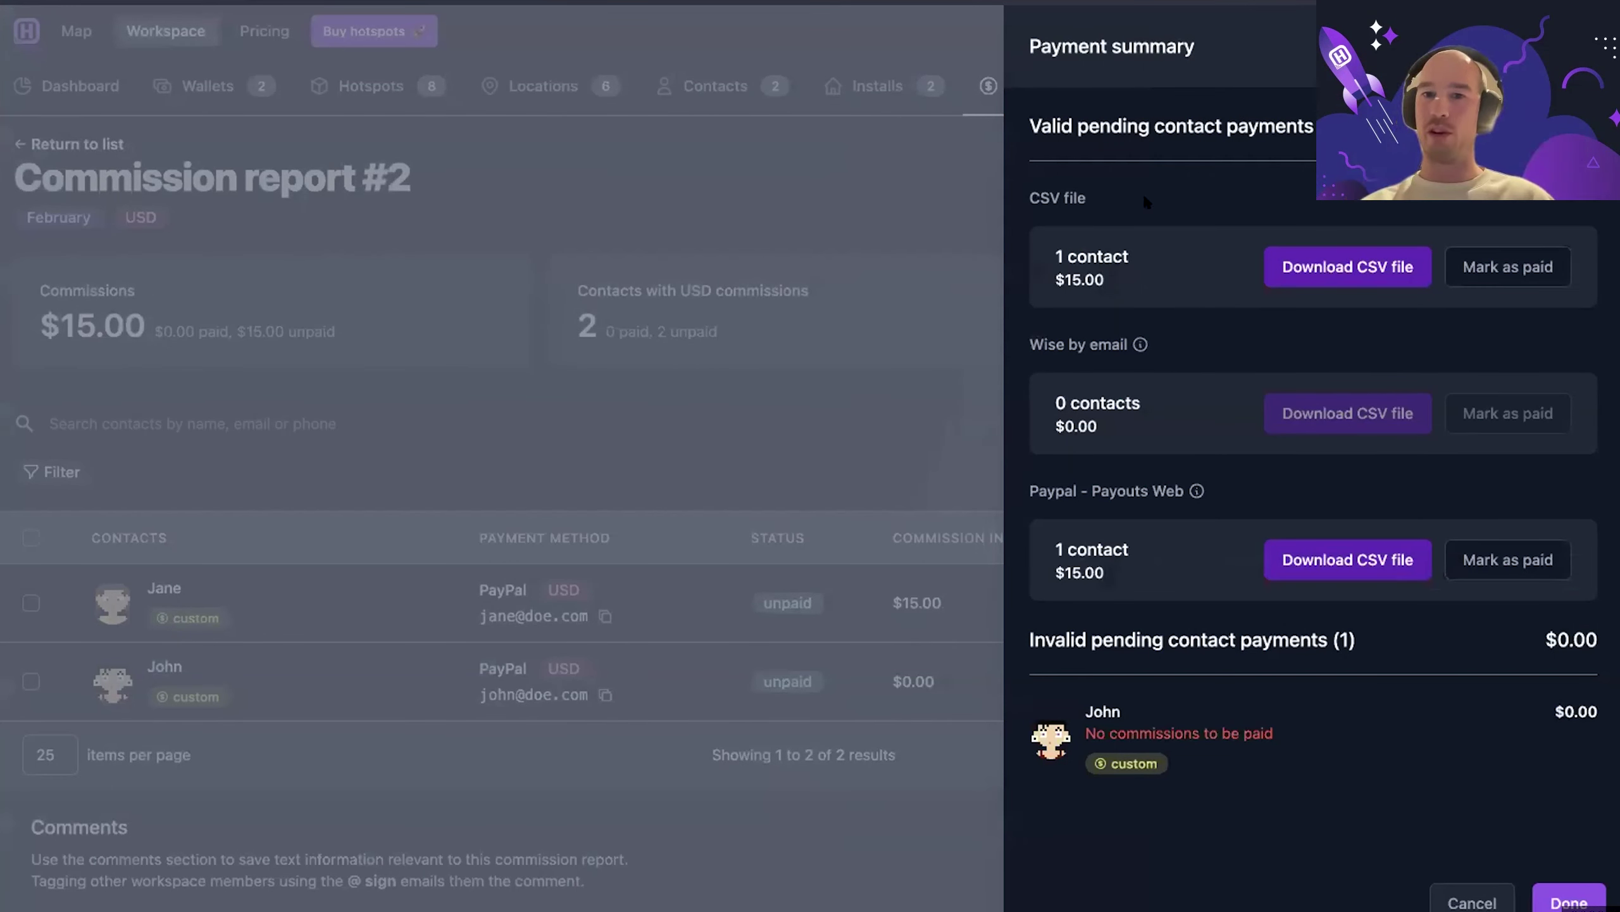
click(1343, 276)
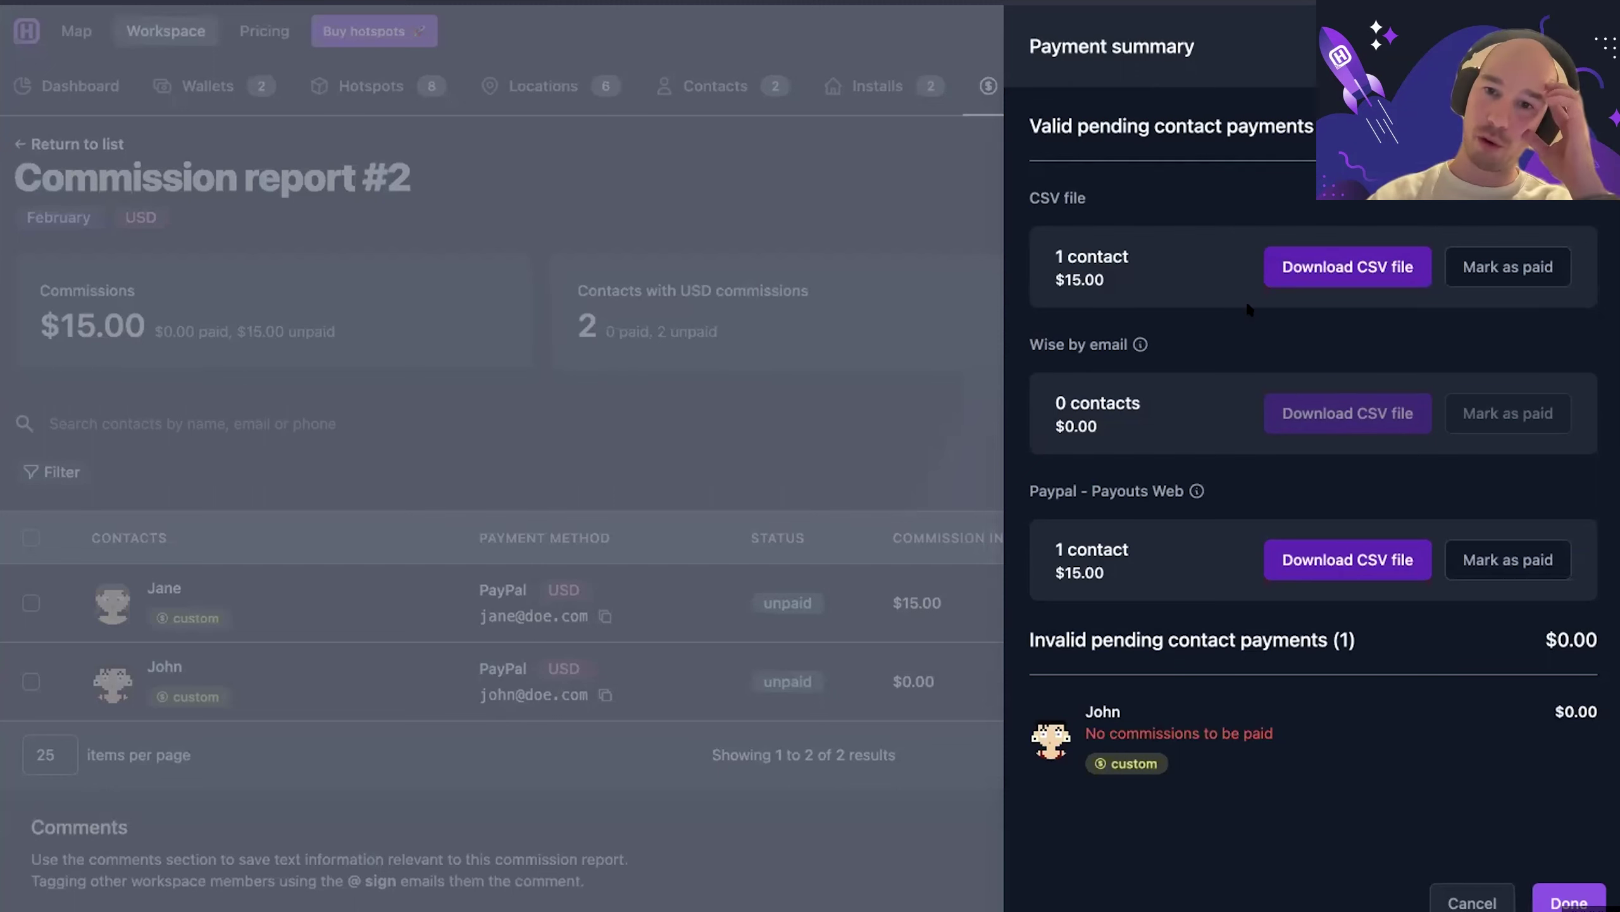
click(1272, 276)
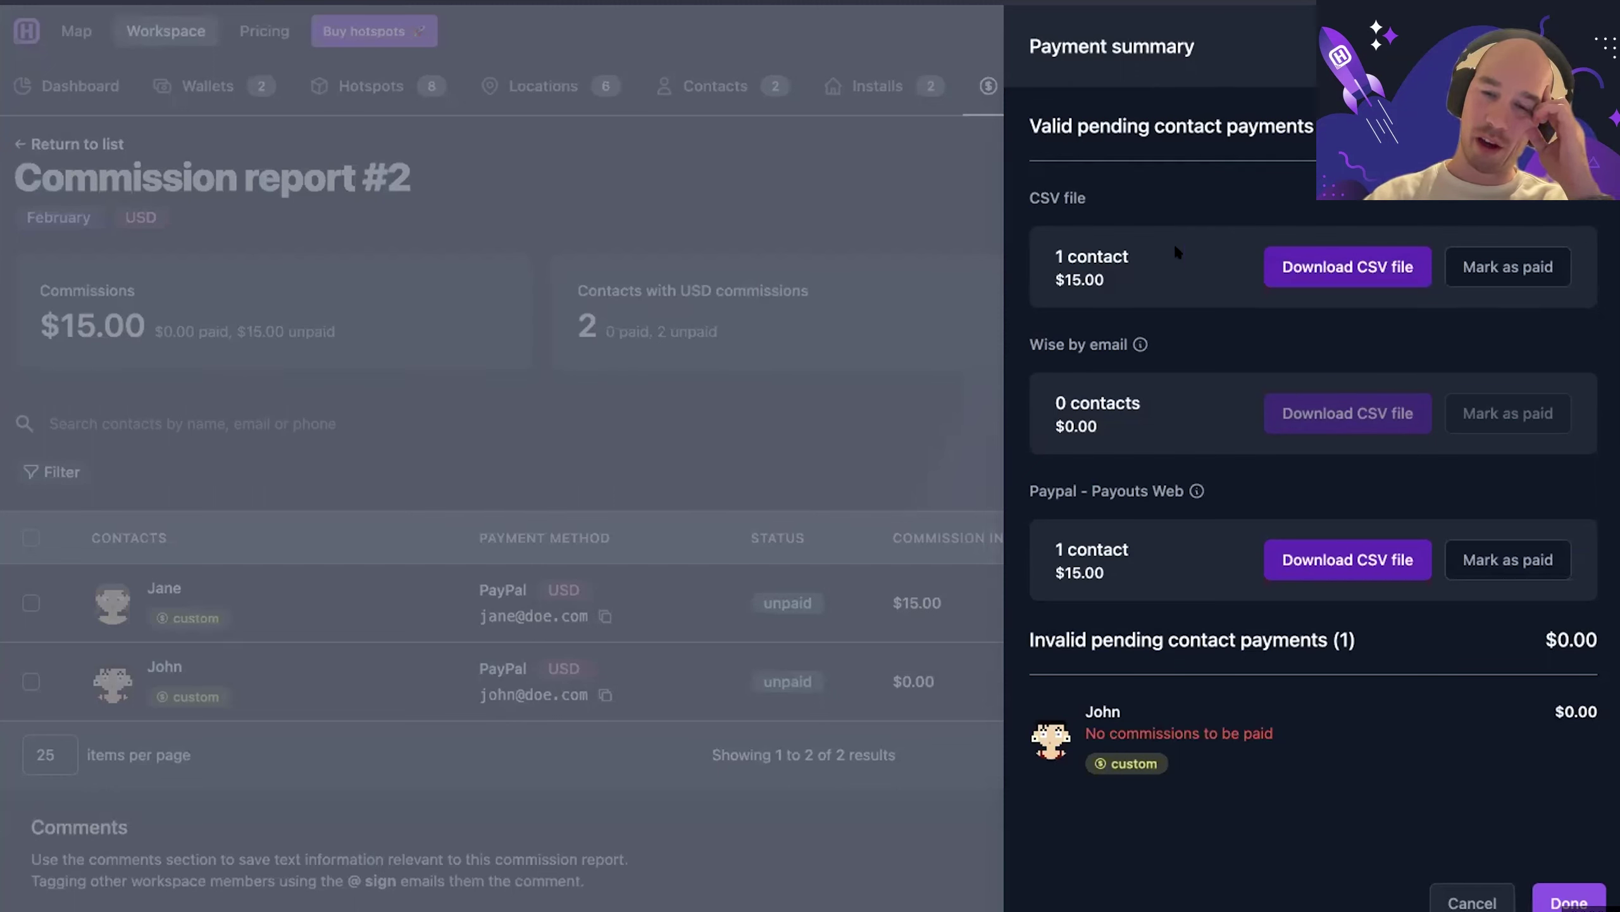
click(1338, 266)
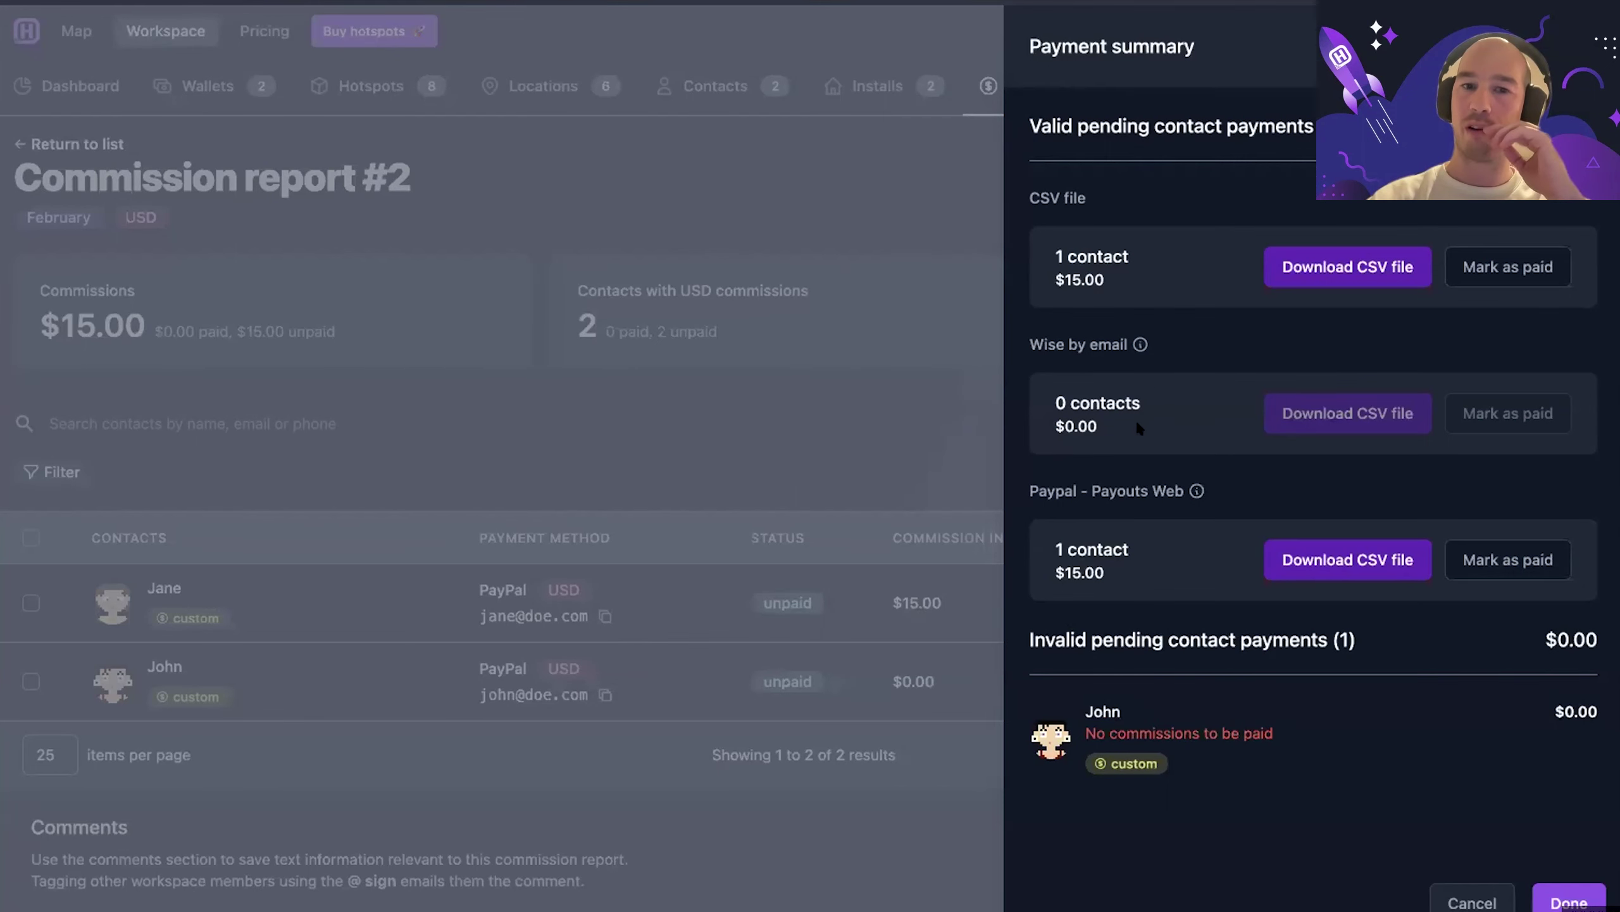
Start a new EURO IBAN payment method for the $15.00 contact in Commission report #2
click(813, 537)
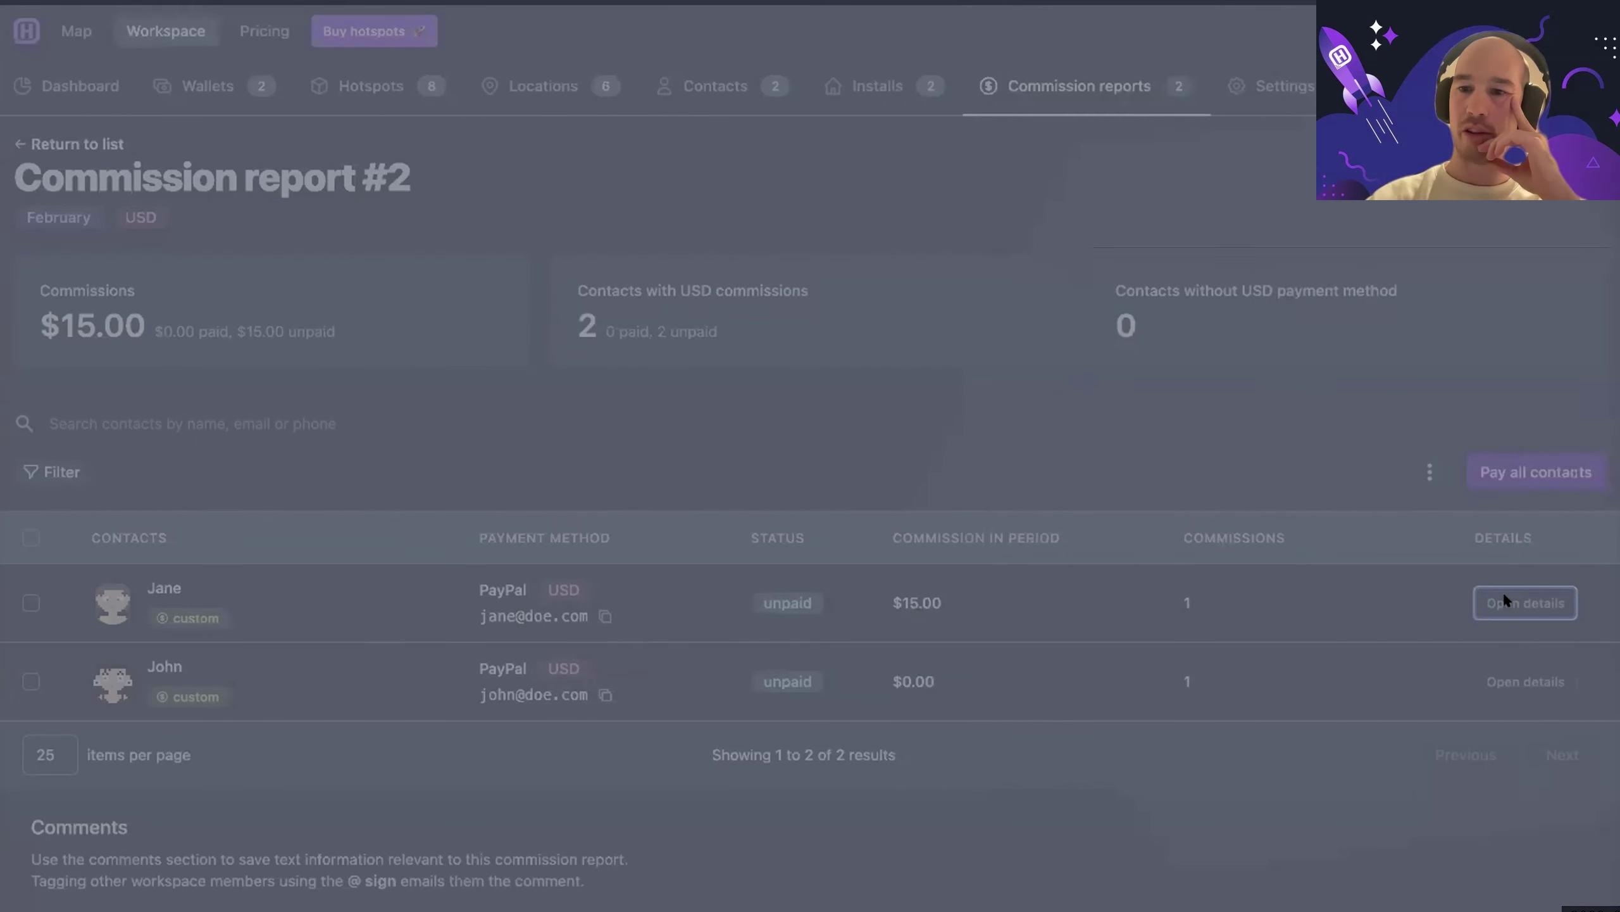
click(1504, 600)
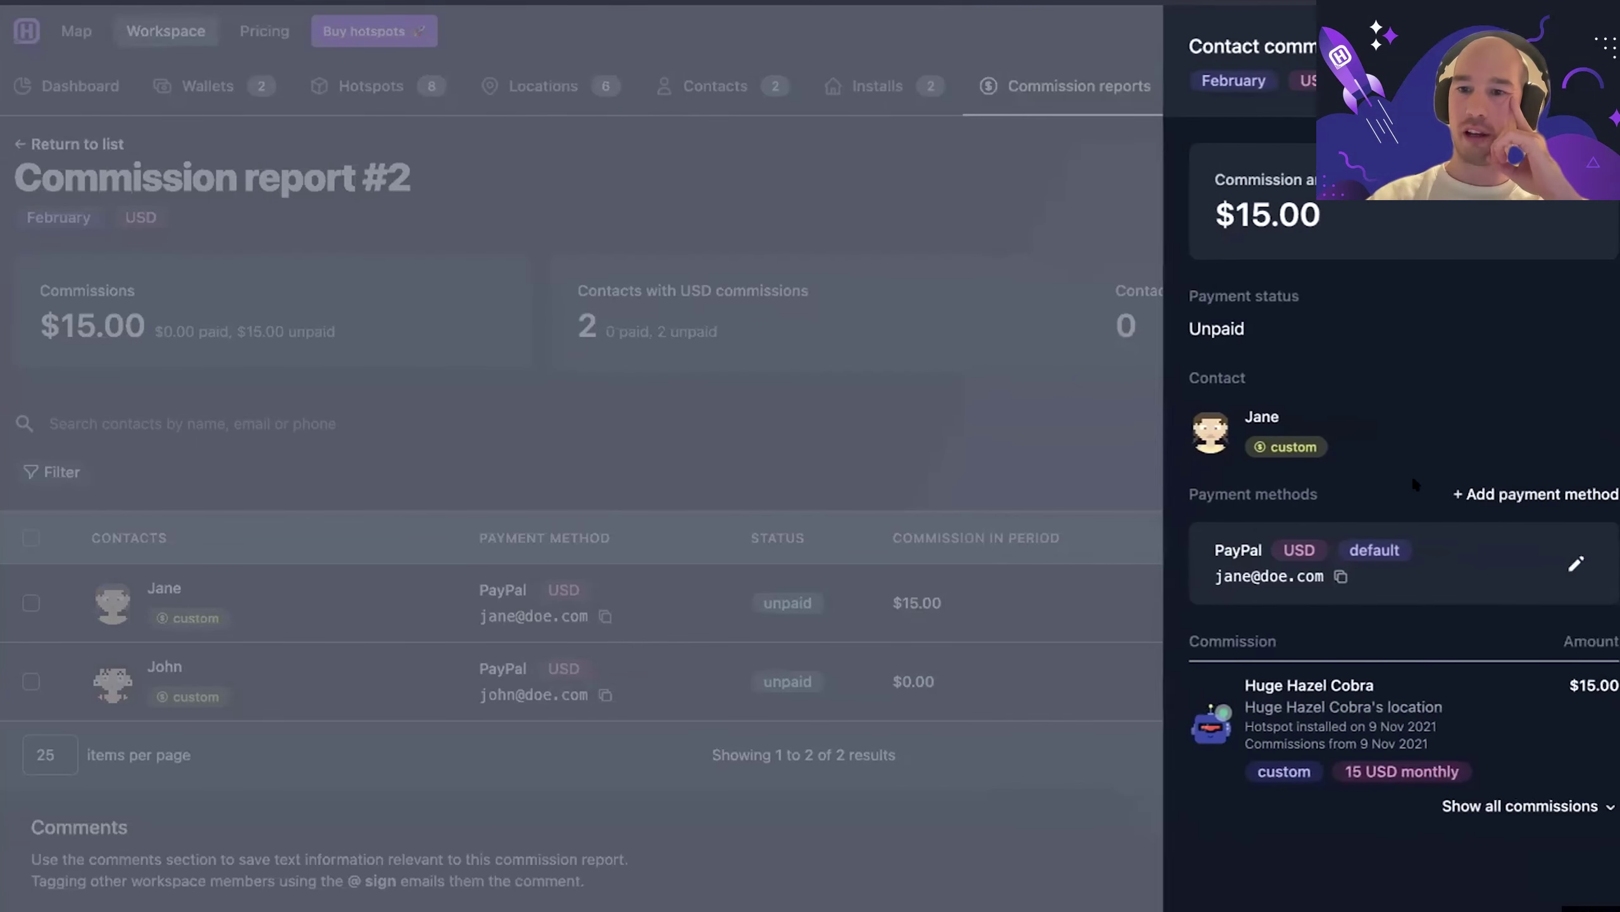
click(1492, 493)
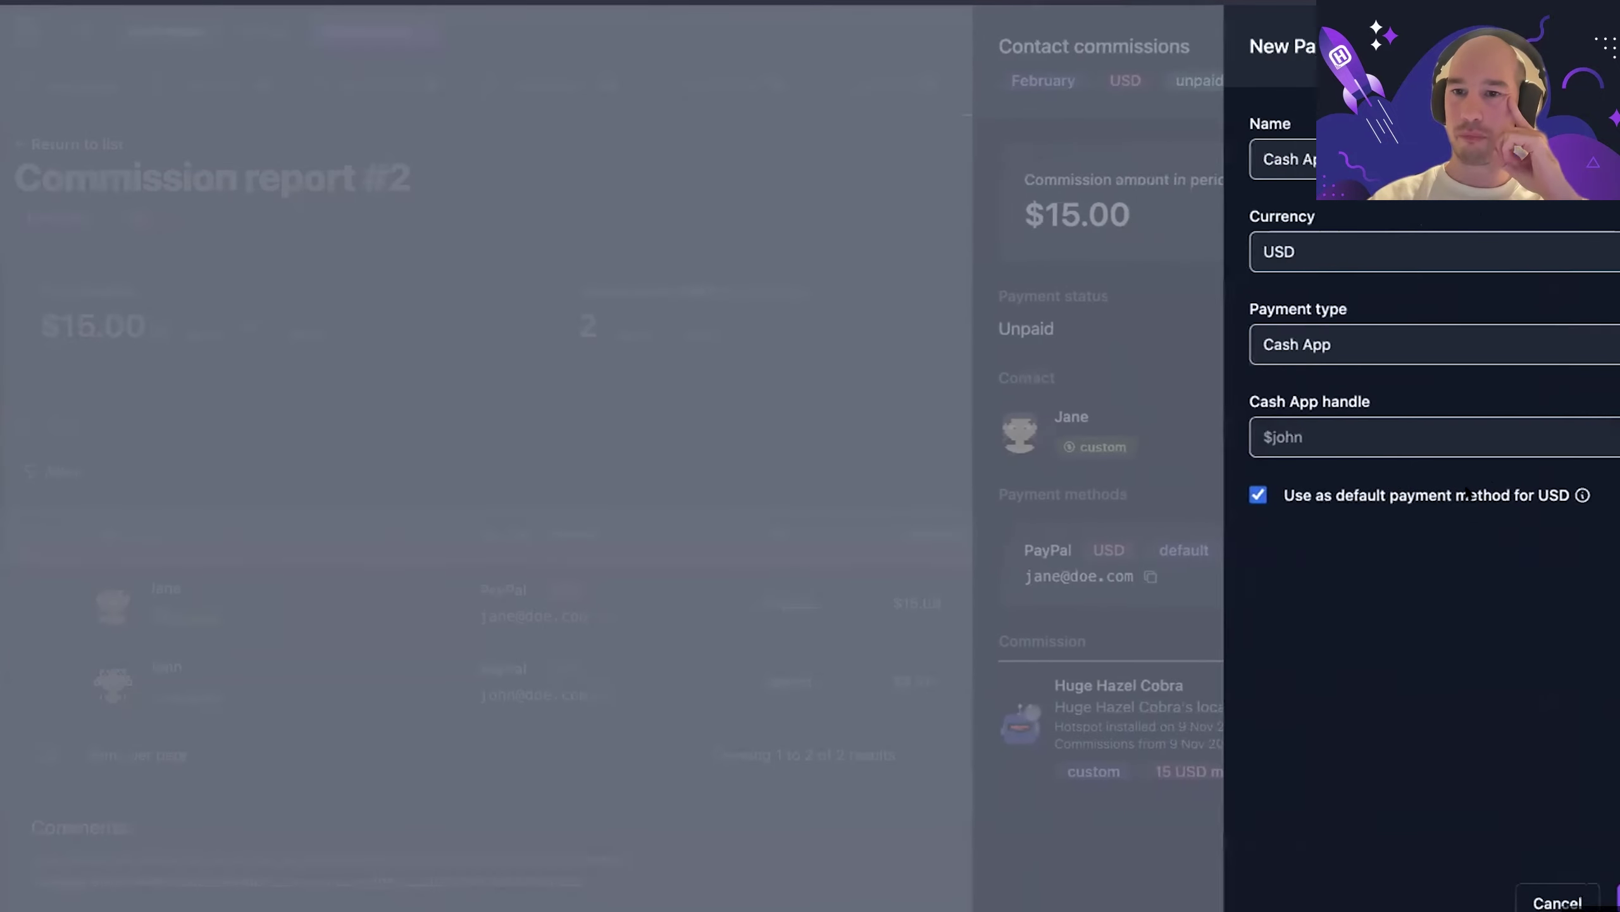
click(1252, 246)
click(1215, 257)
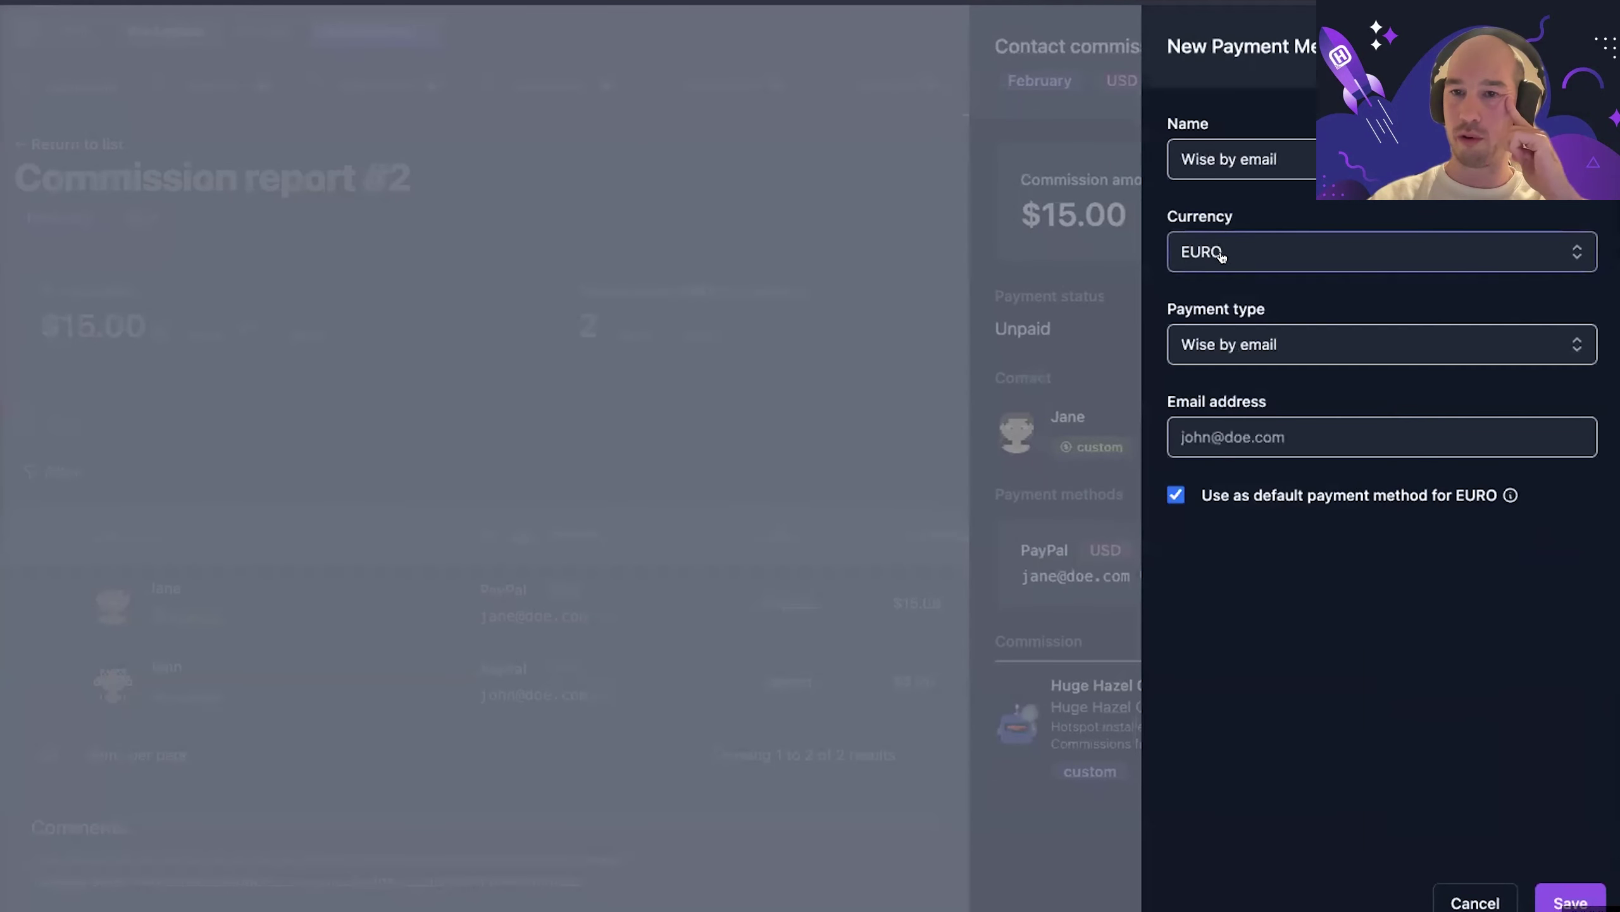
click(1320, 351)
click(1264, 463)
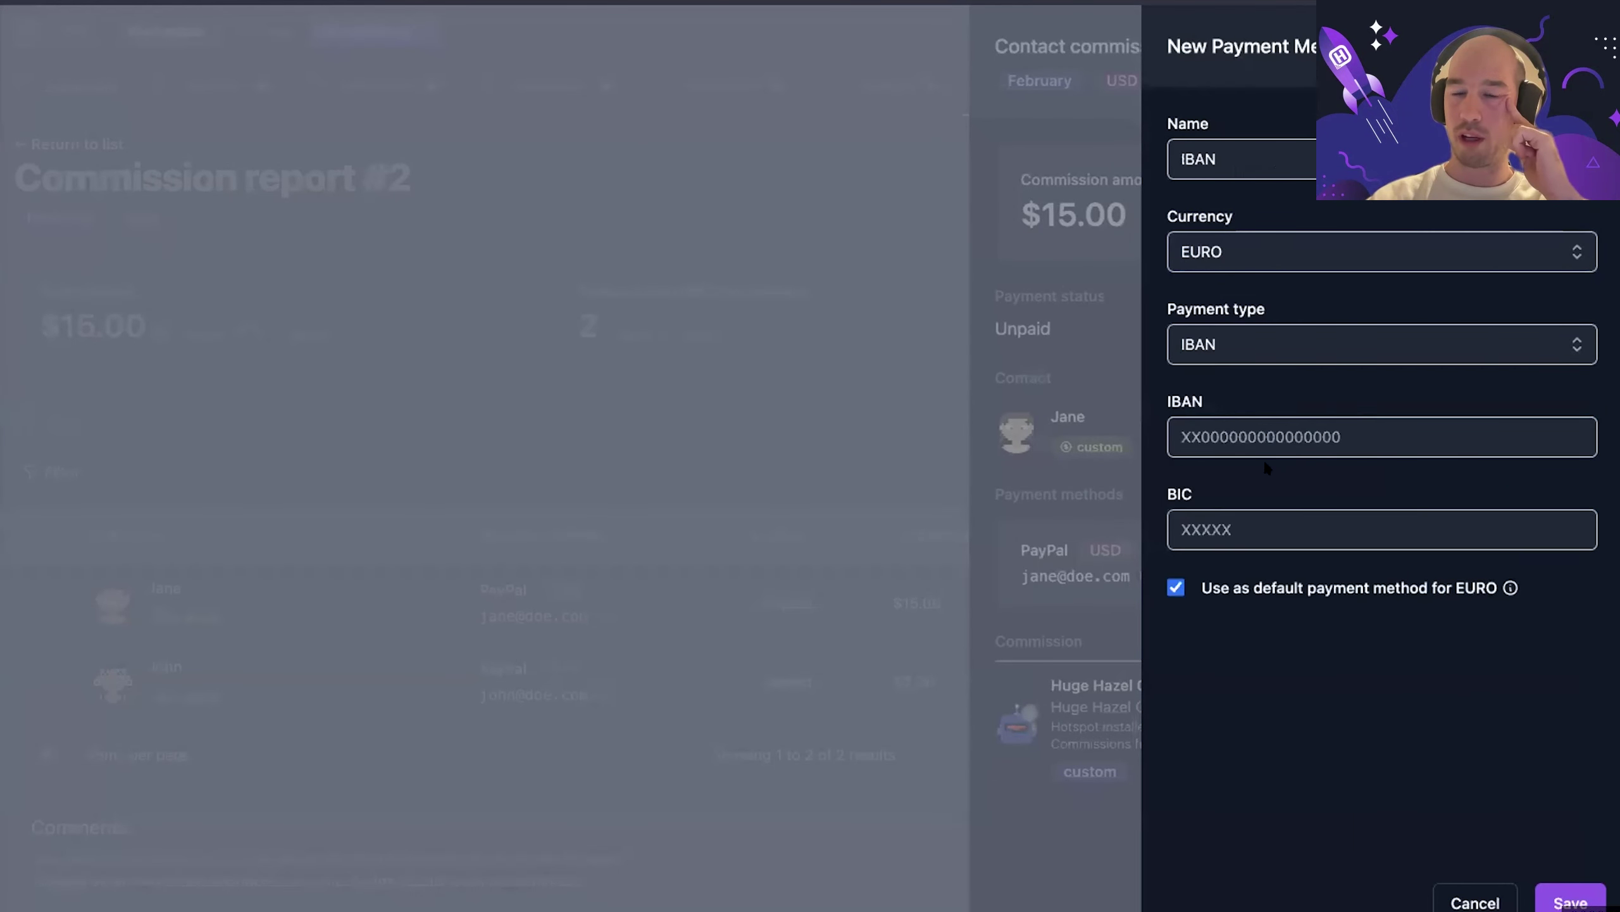
Step through the IBAN and BIC fields, cancel the method, and close the contact's details
click(1195, 442)
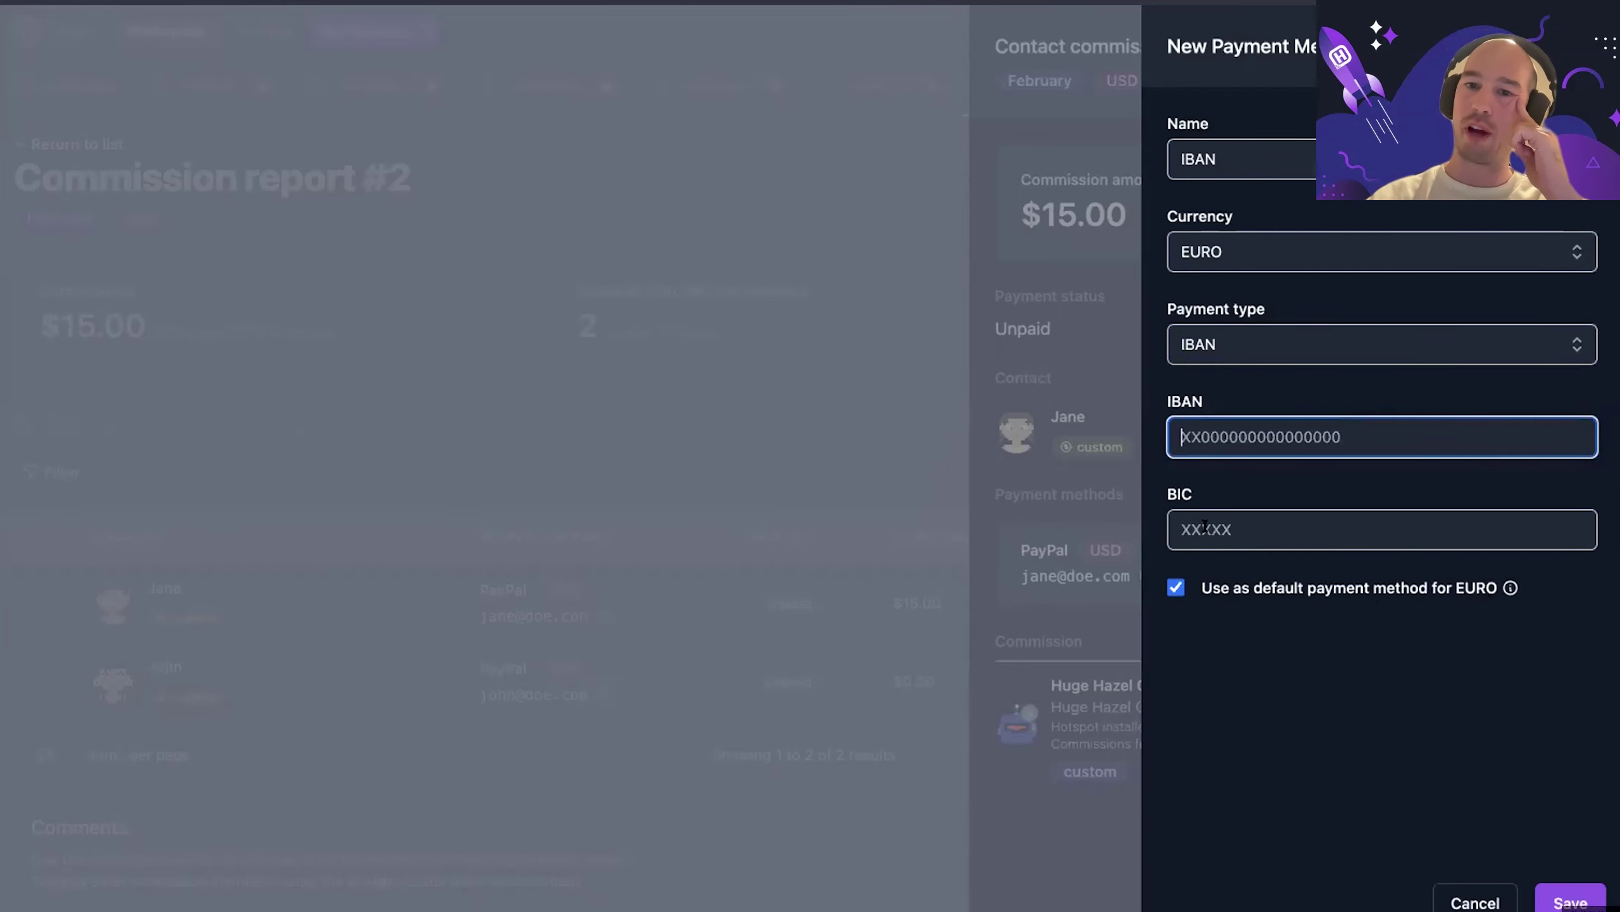
click(1170, 520)
click(1182, 437)
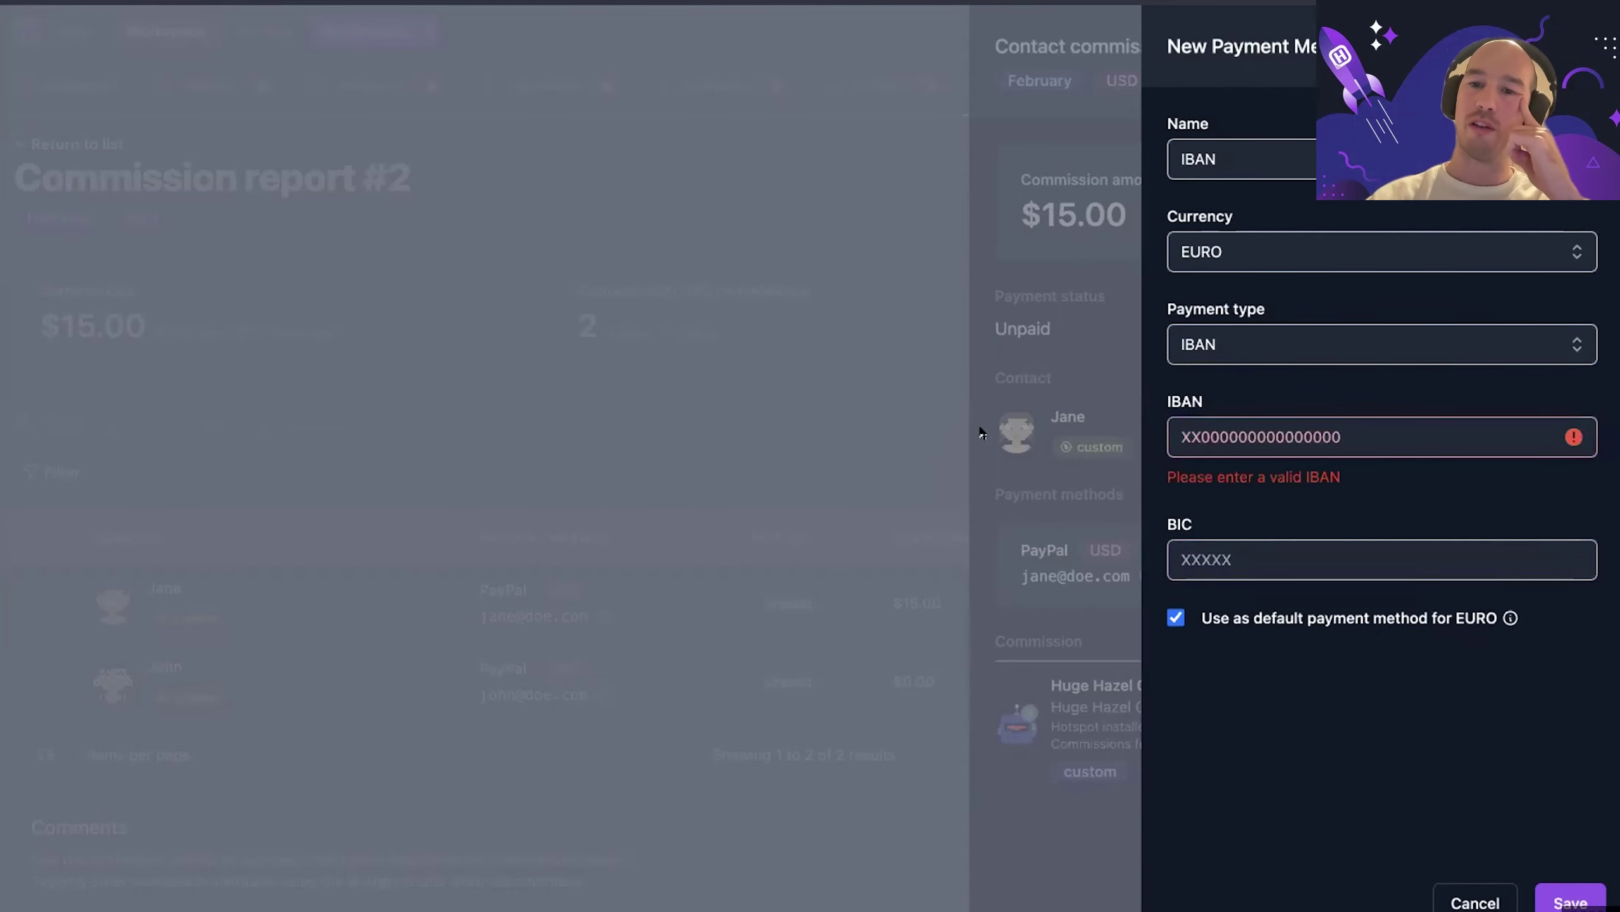
click(957, 437)
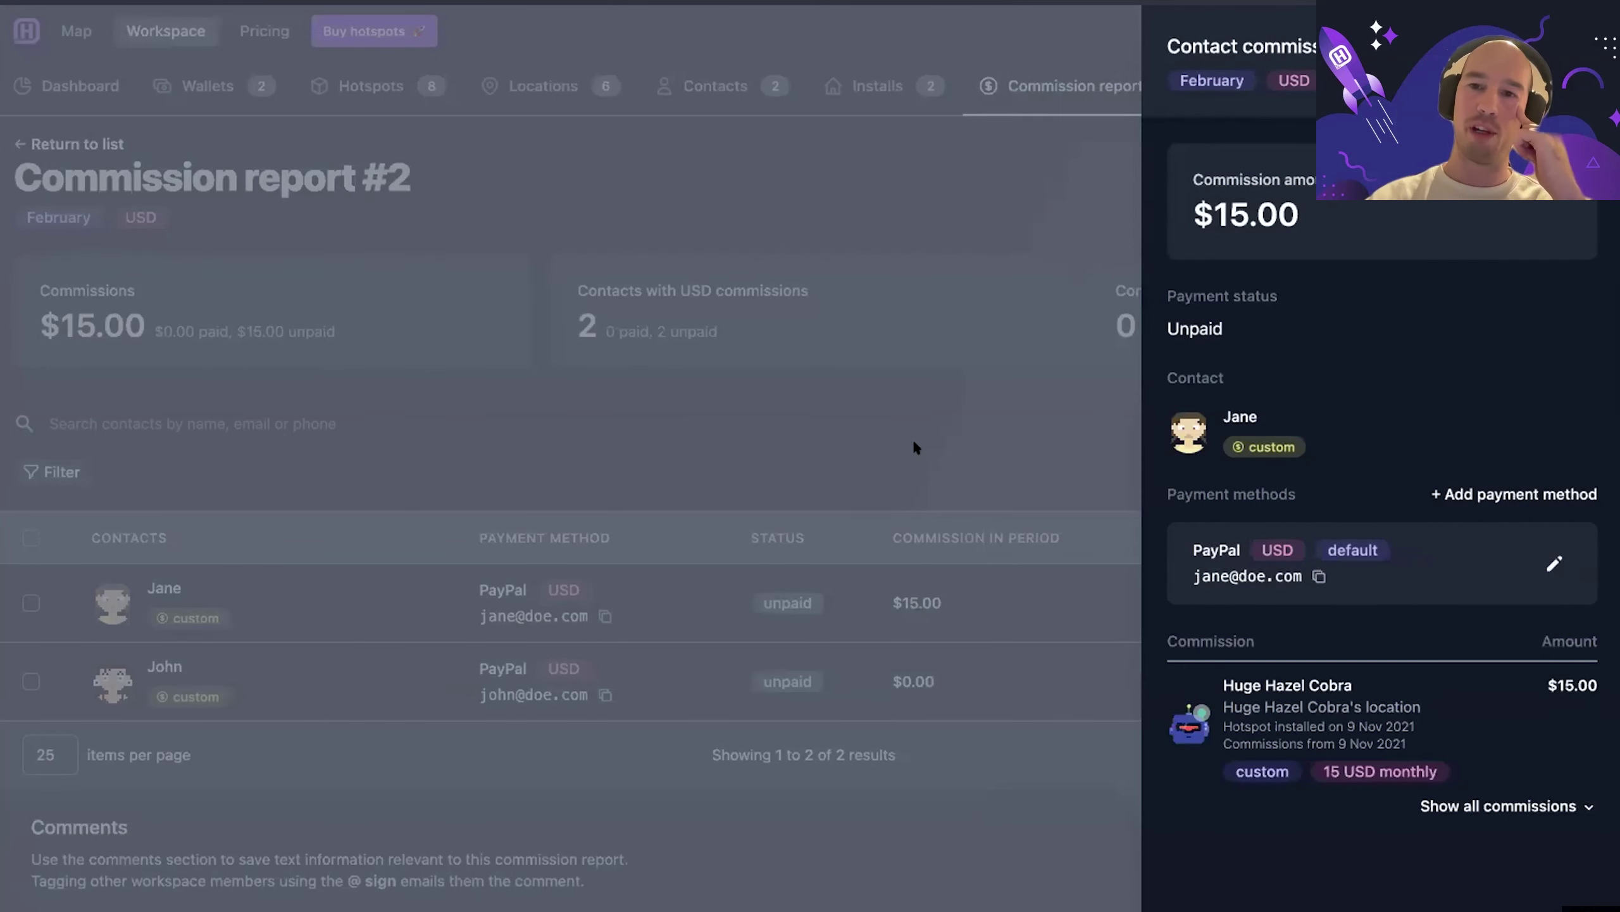
click(915, 447)
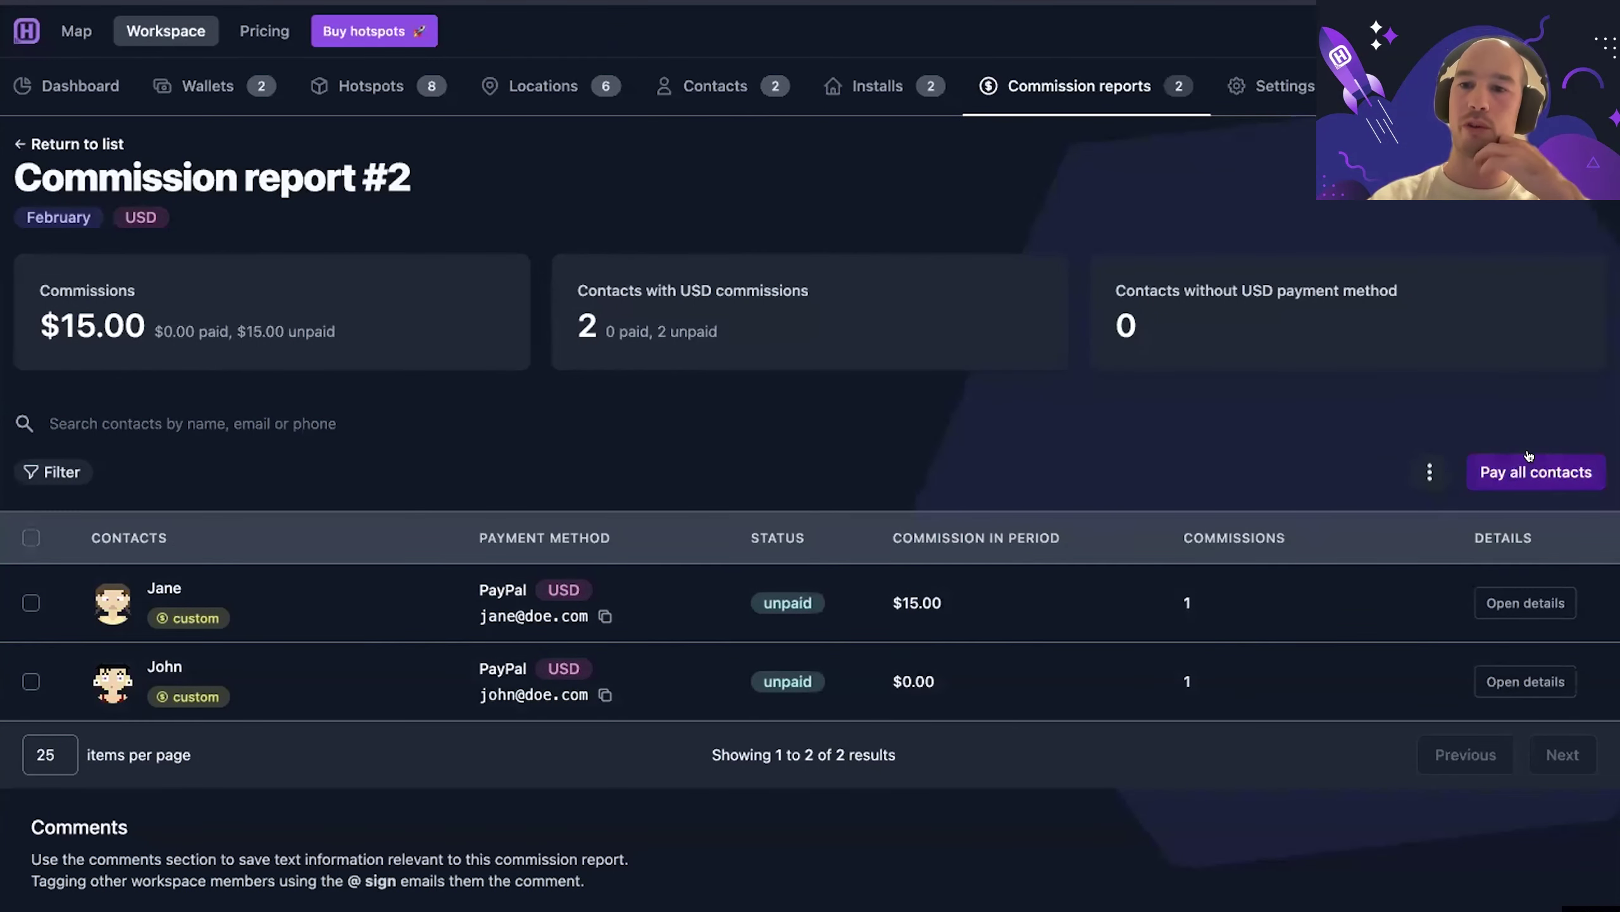
Open the Pay all contacts summary and highlight 'Paypal' in the $15.00 payout label
click(1532, 473)
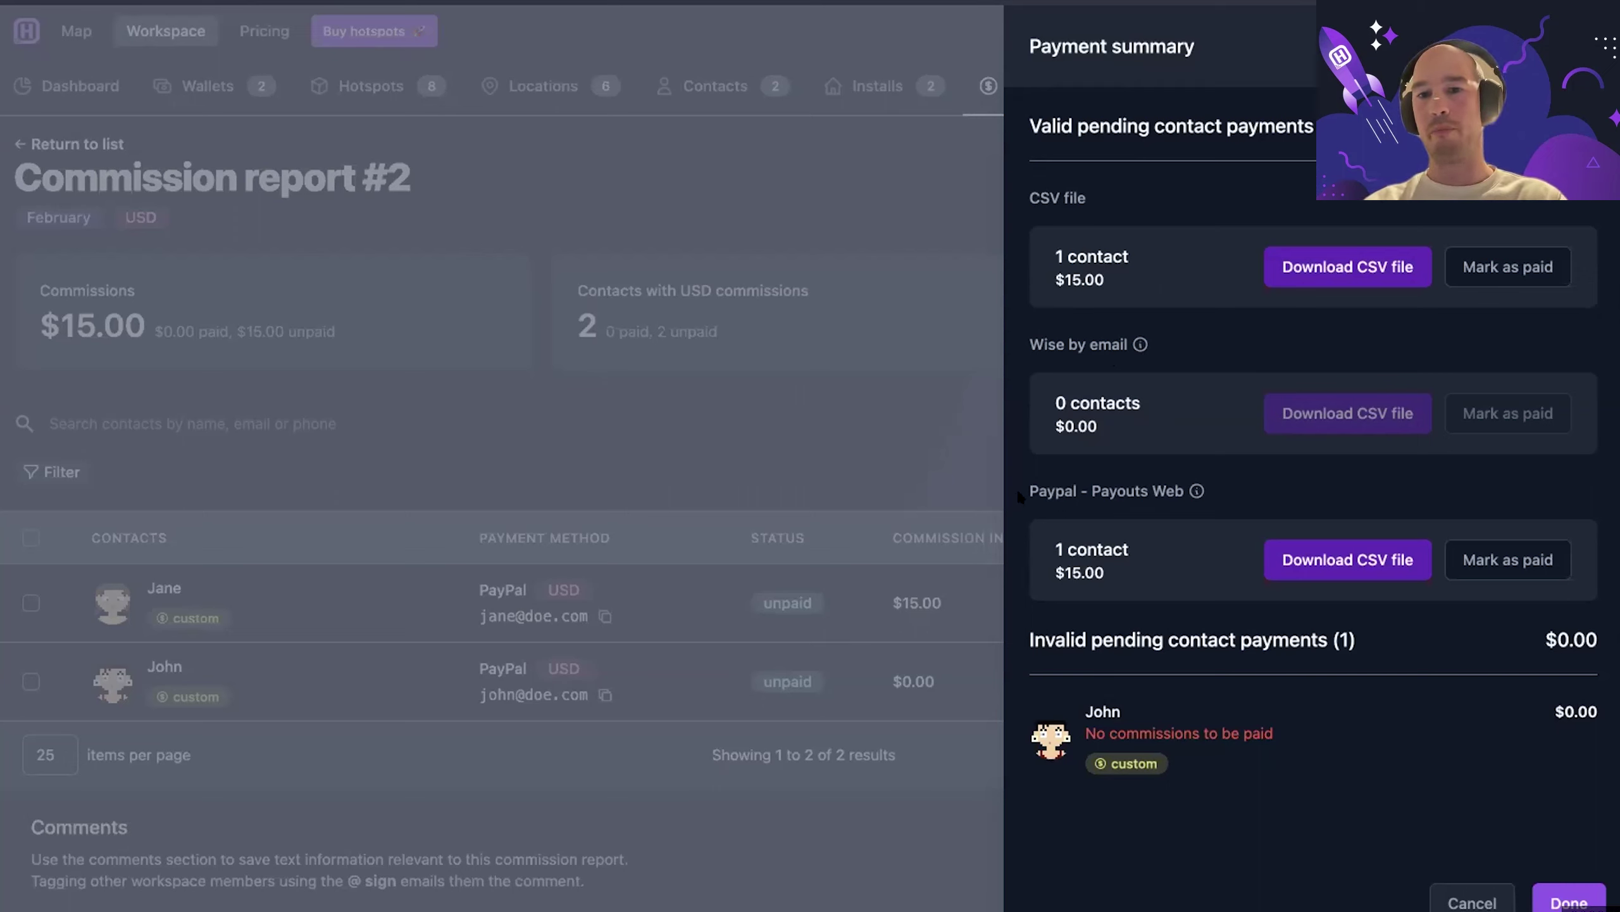
drag(1018, 494, 1176, 489)
click(1176, 490)
click(1402, 557)
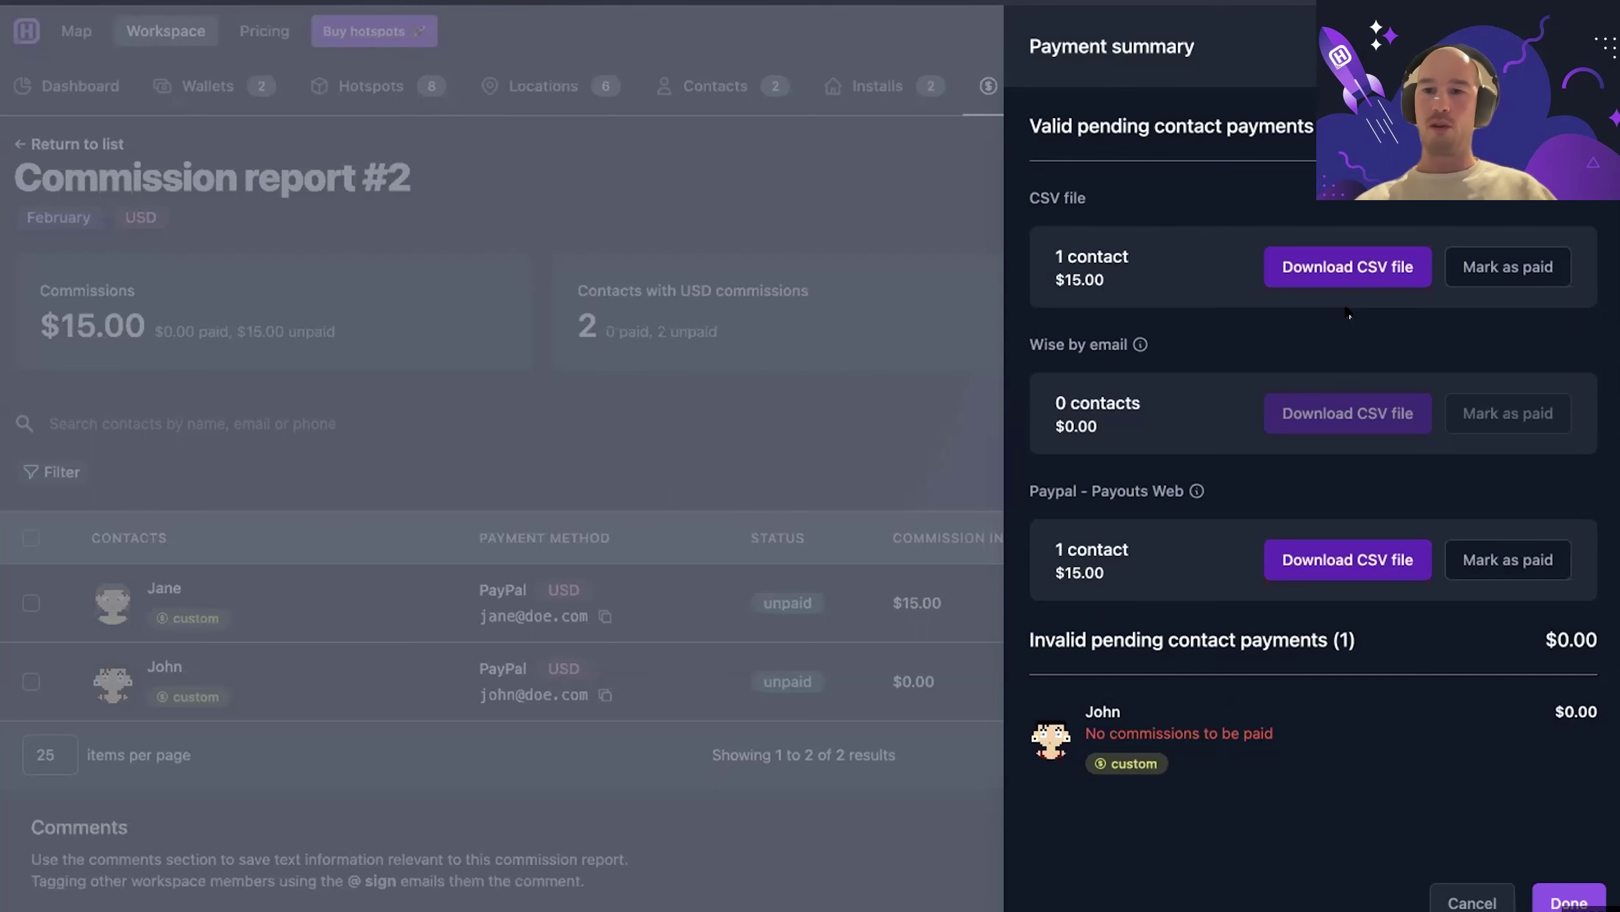
Download the pending USD payments CSV and save it to Downloads
click(1360, 282)
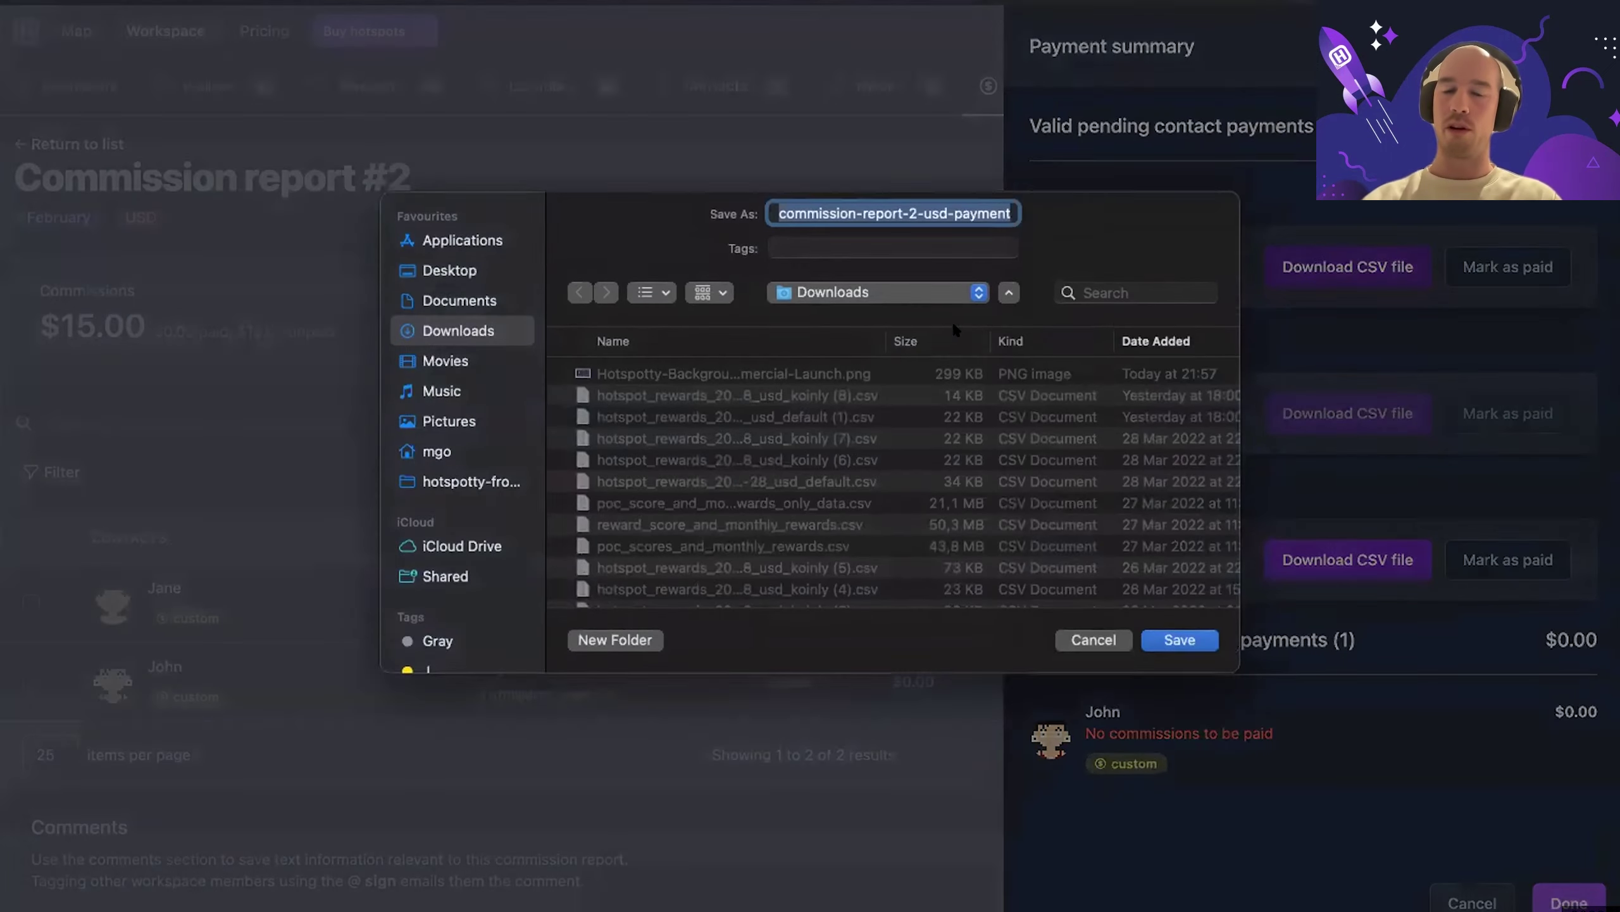
click(1171, 640)
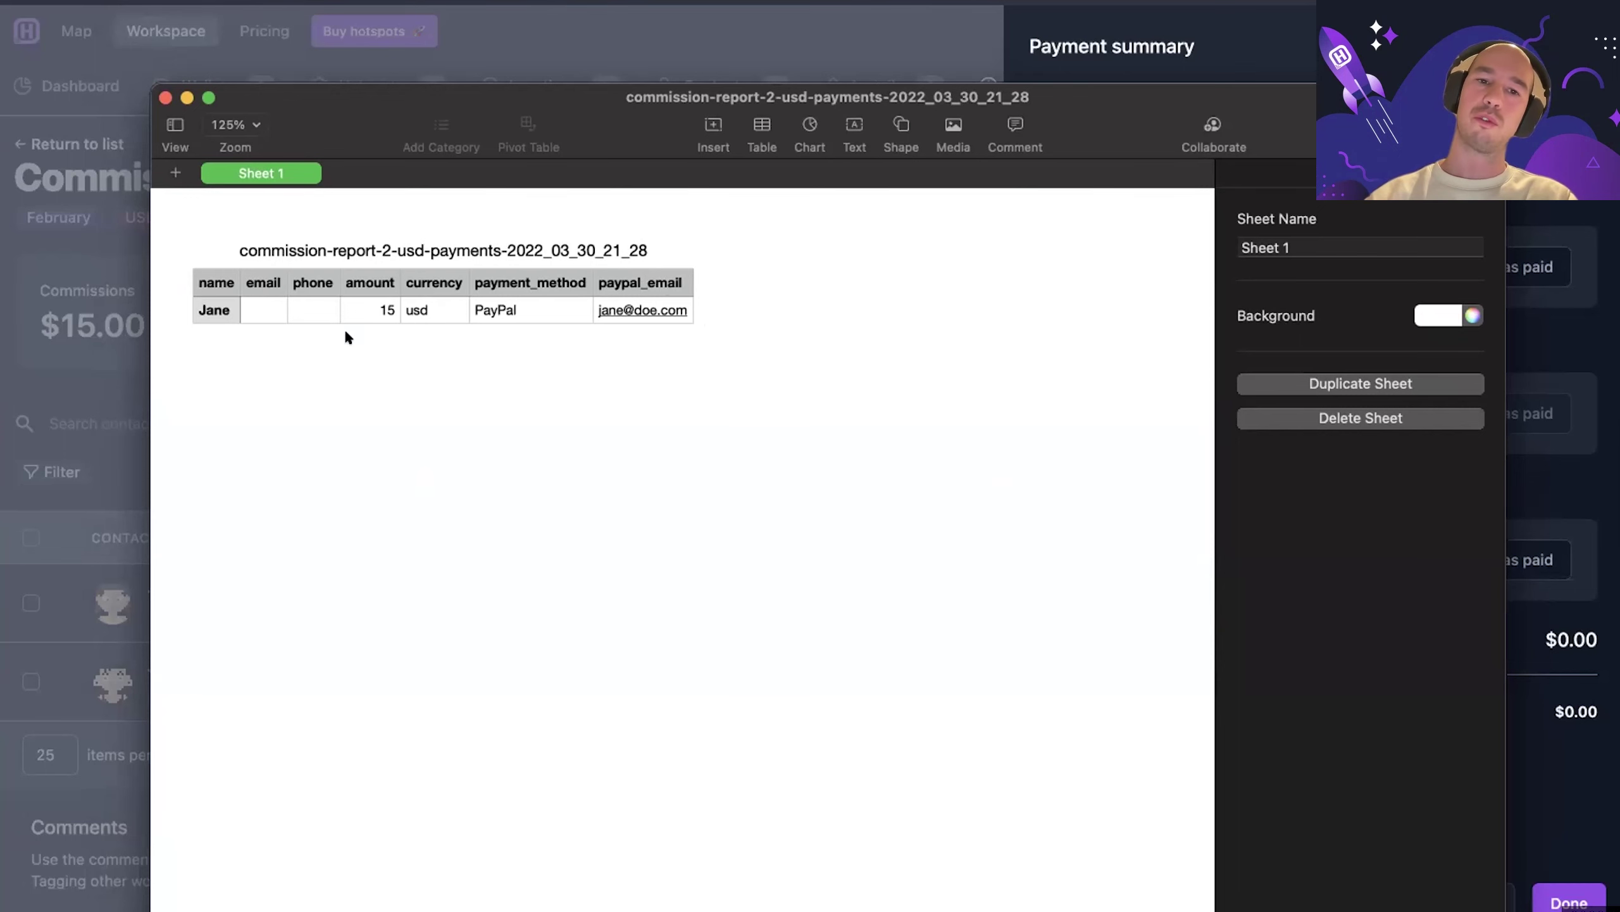
Move the Numbers payments spreadsheet aside and close it
drag(328, 91, 418, 153)
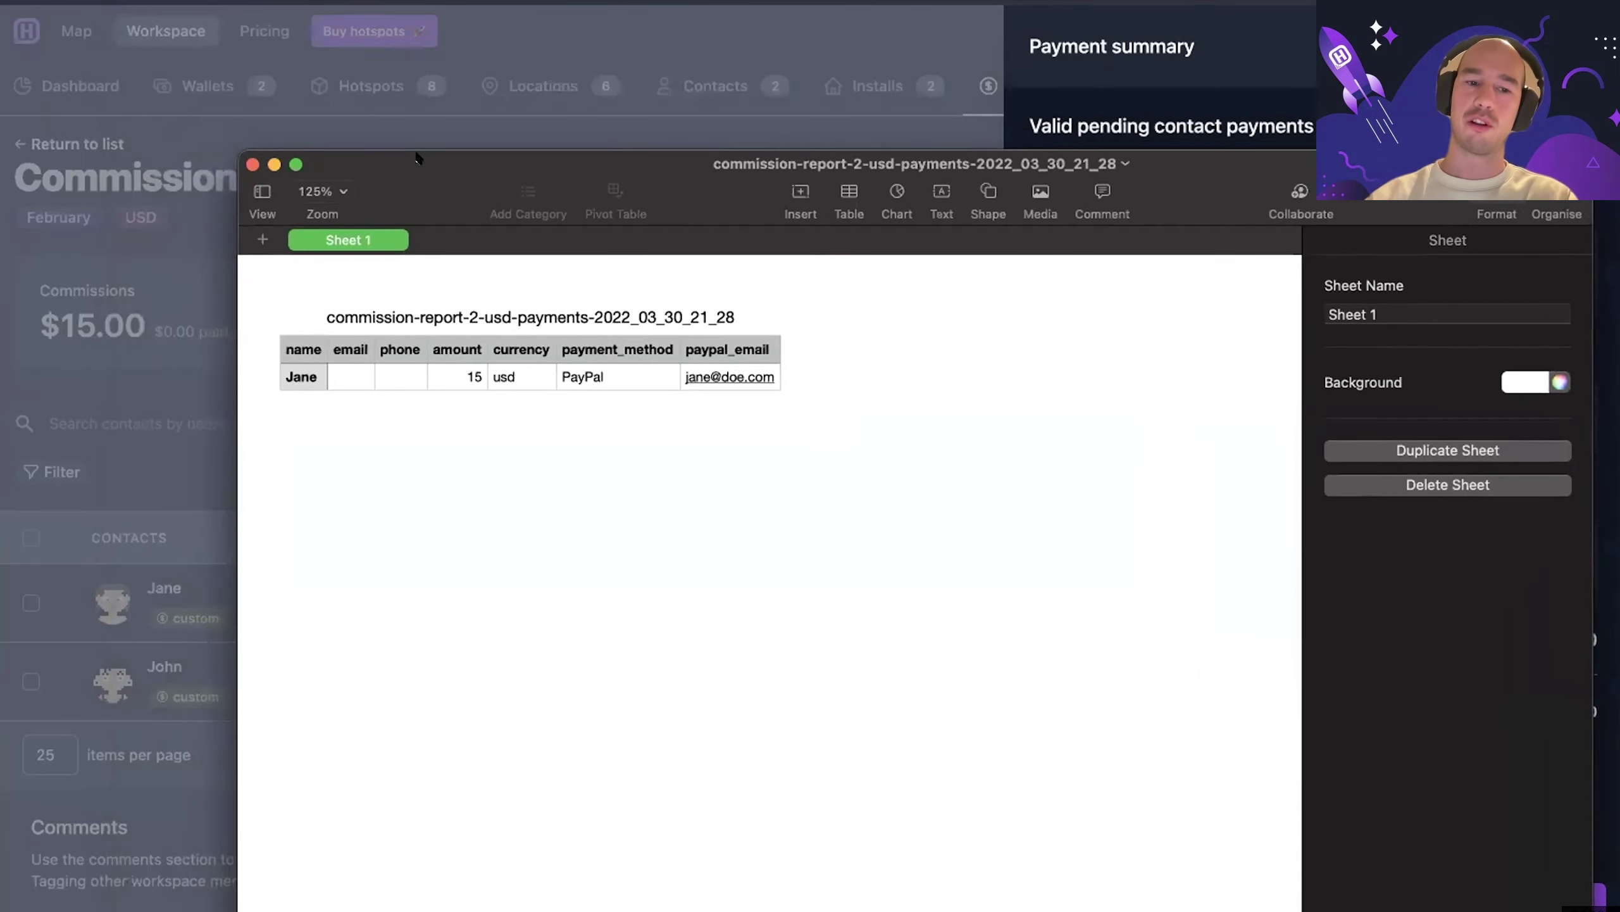
key(super+Tab)
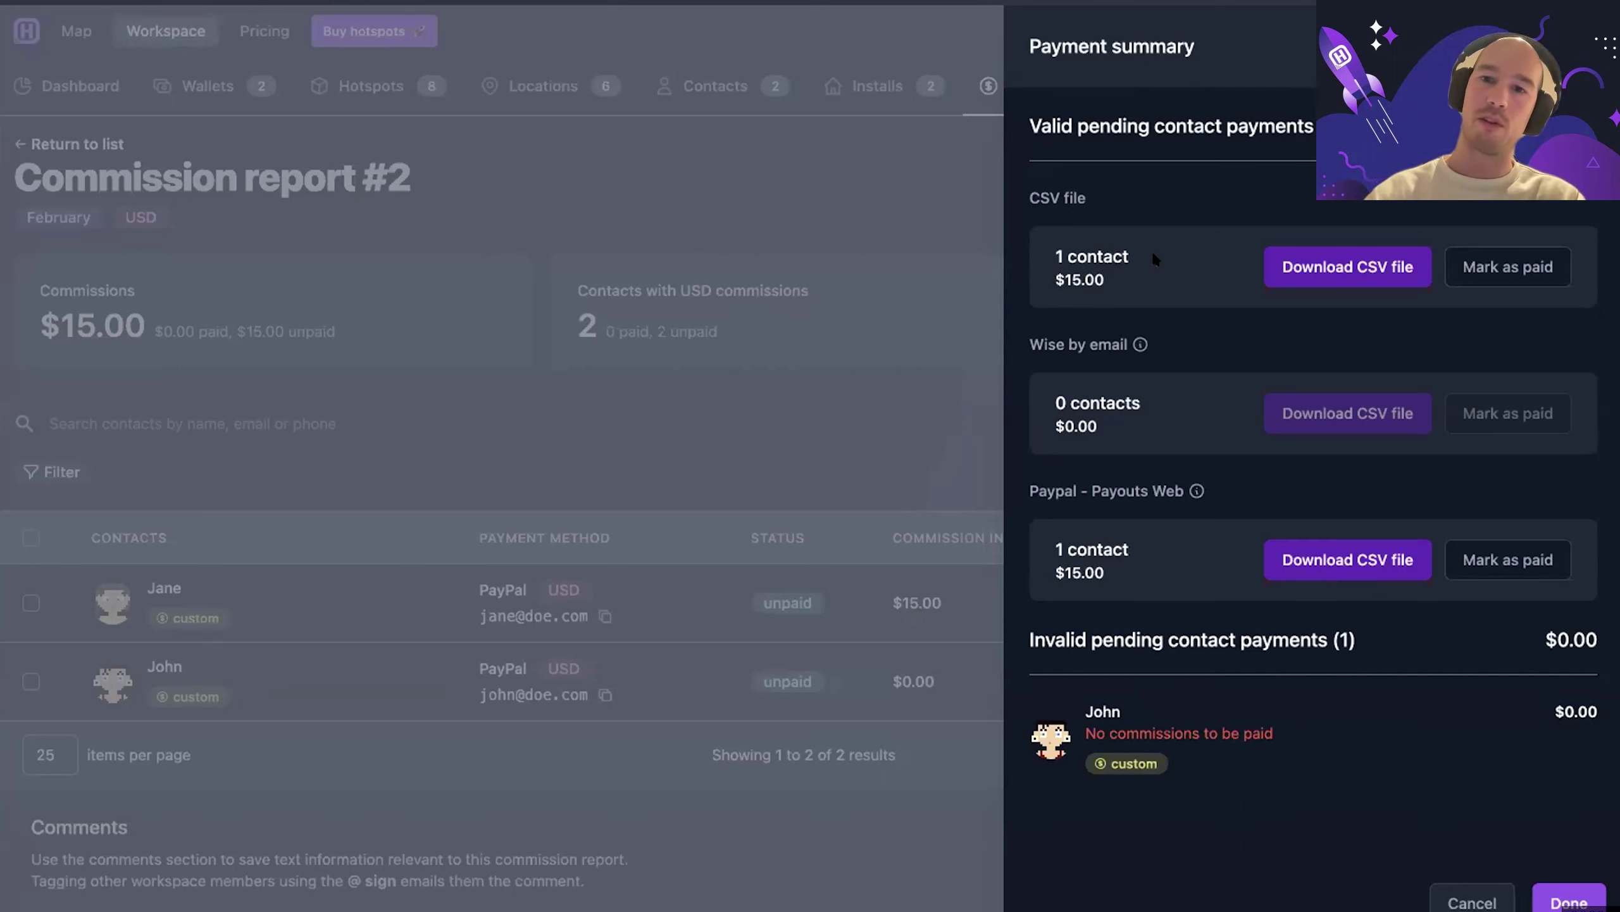
Close the payment summary and check Blunt Crimson Antelope, Huge Hazel Cobra and Jovial Mulberry Tapir hotspots
right_click(850, 200)
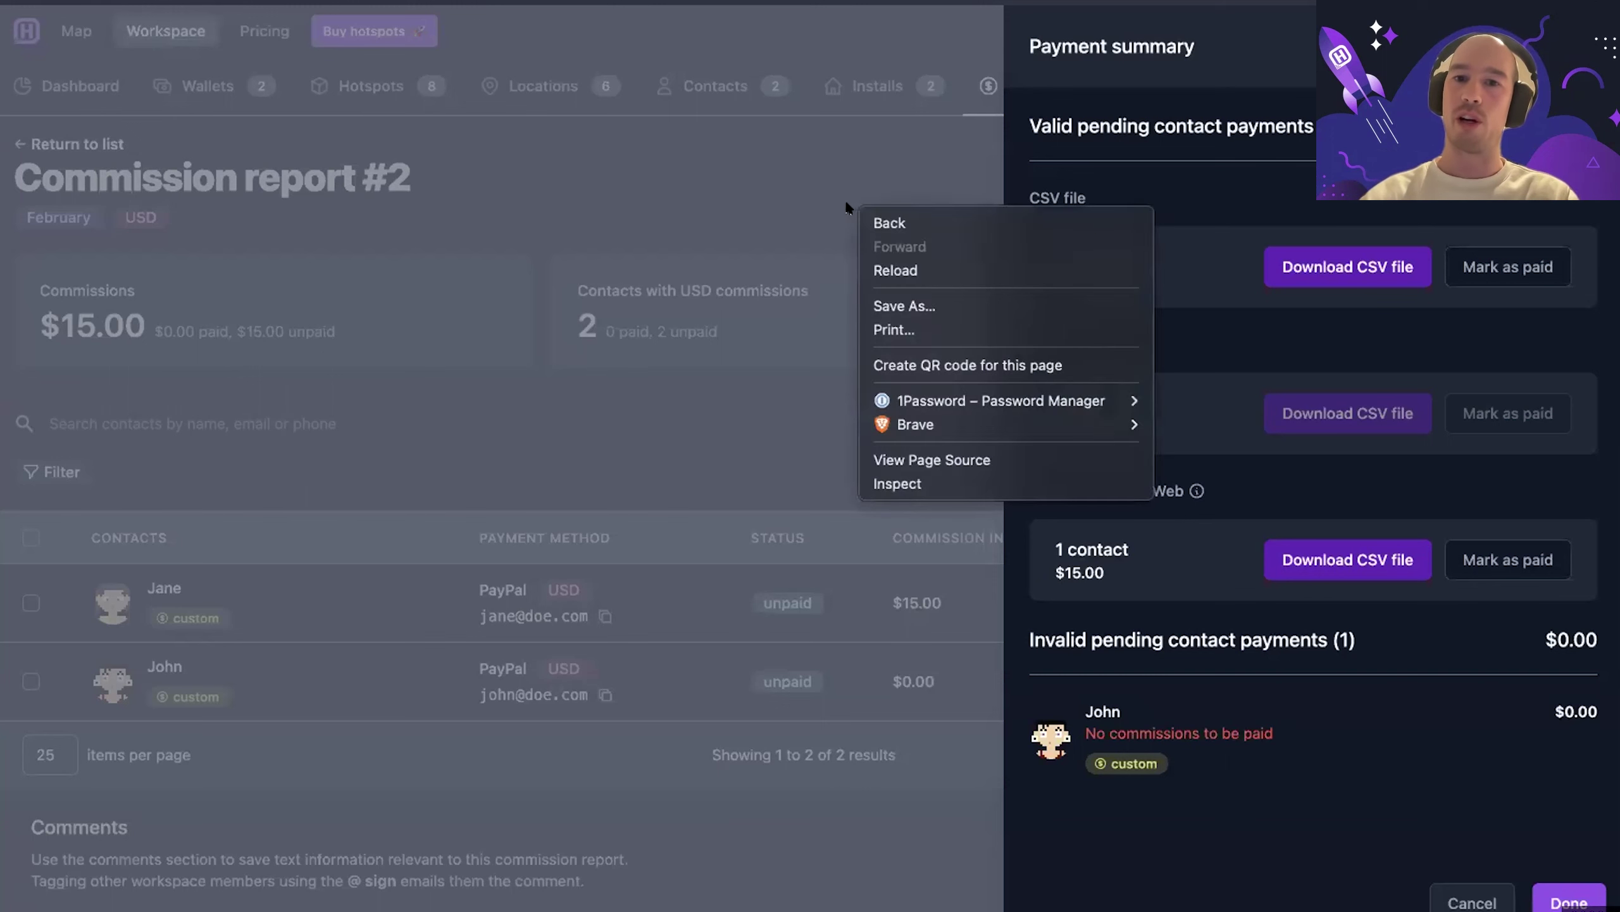
click(710, 208)
click(710, 207)
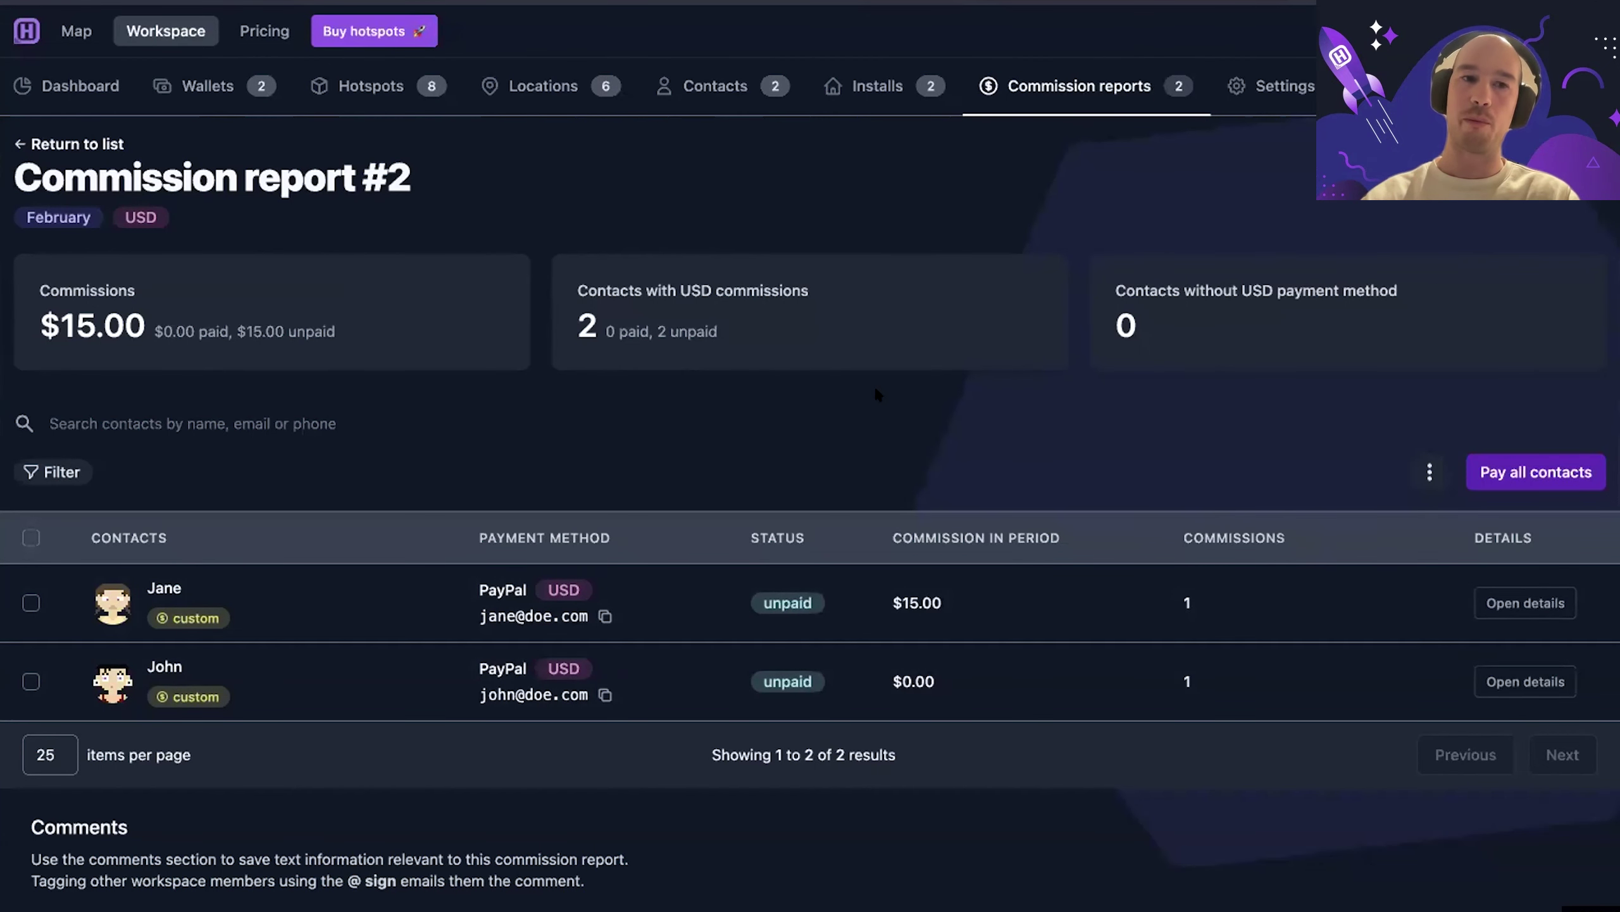
click(372, 85)
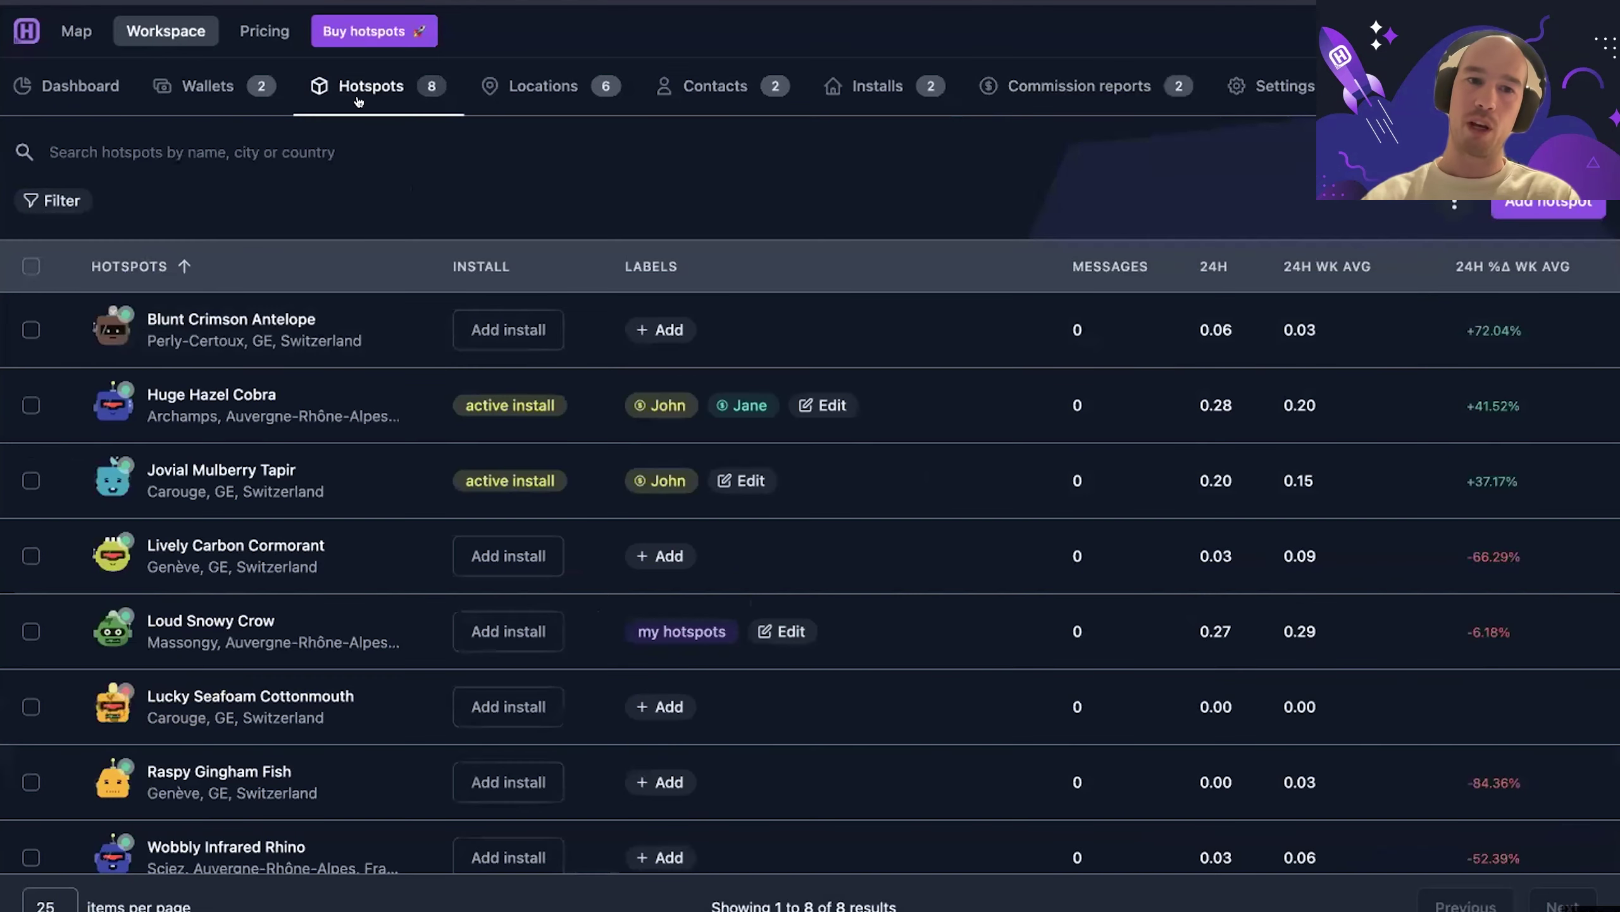
click(30, 328)
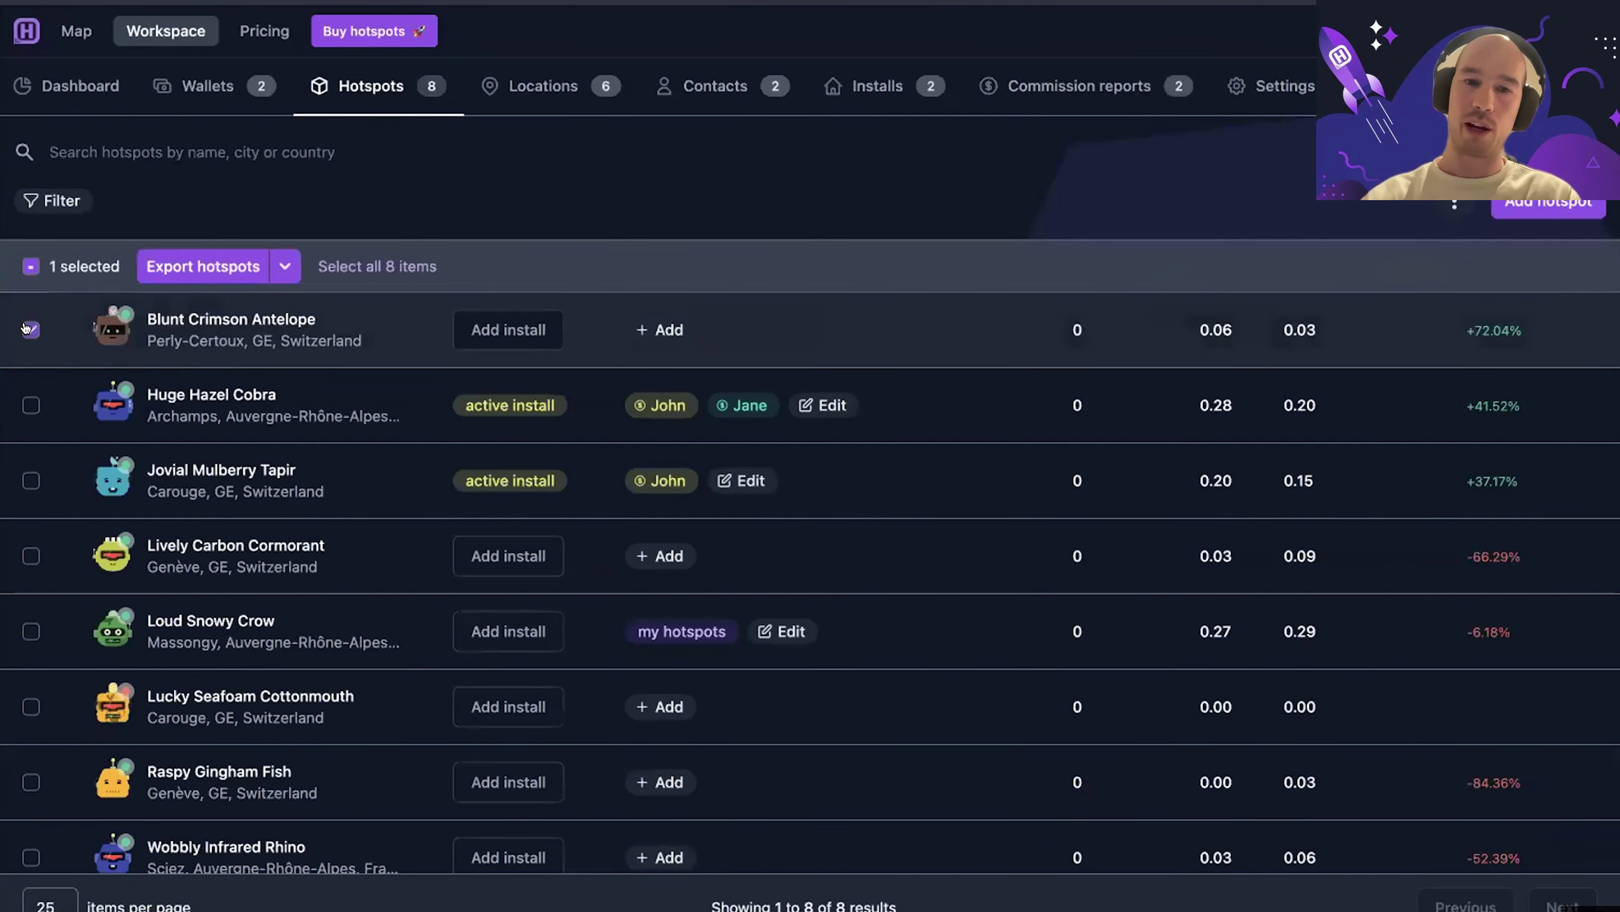
click(30, 405)
click(30, 480)
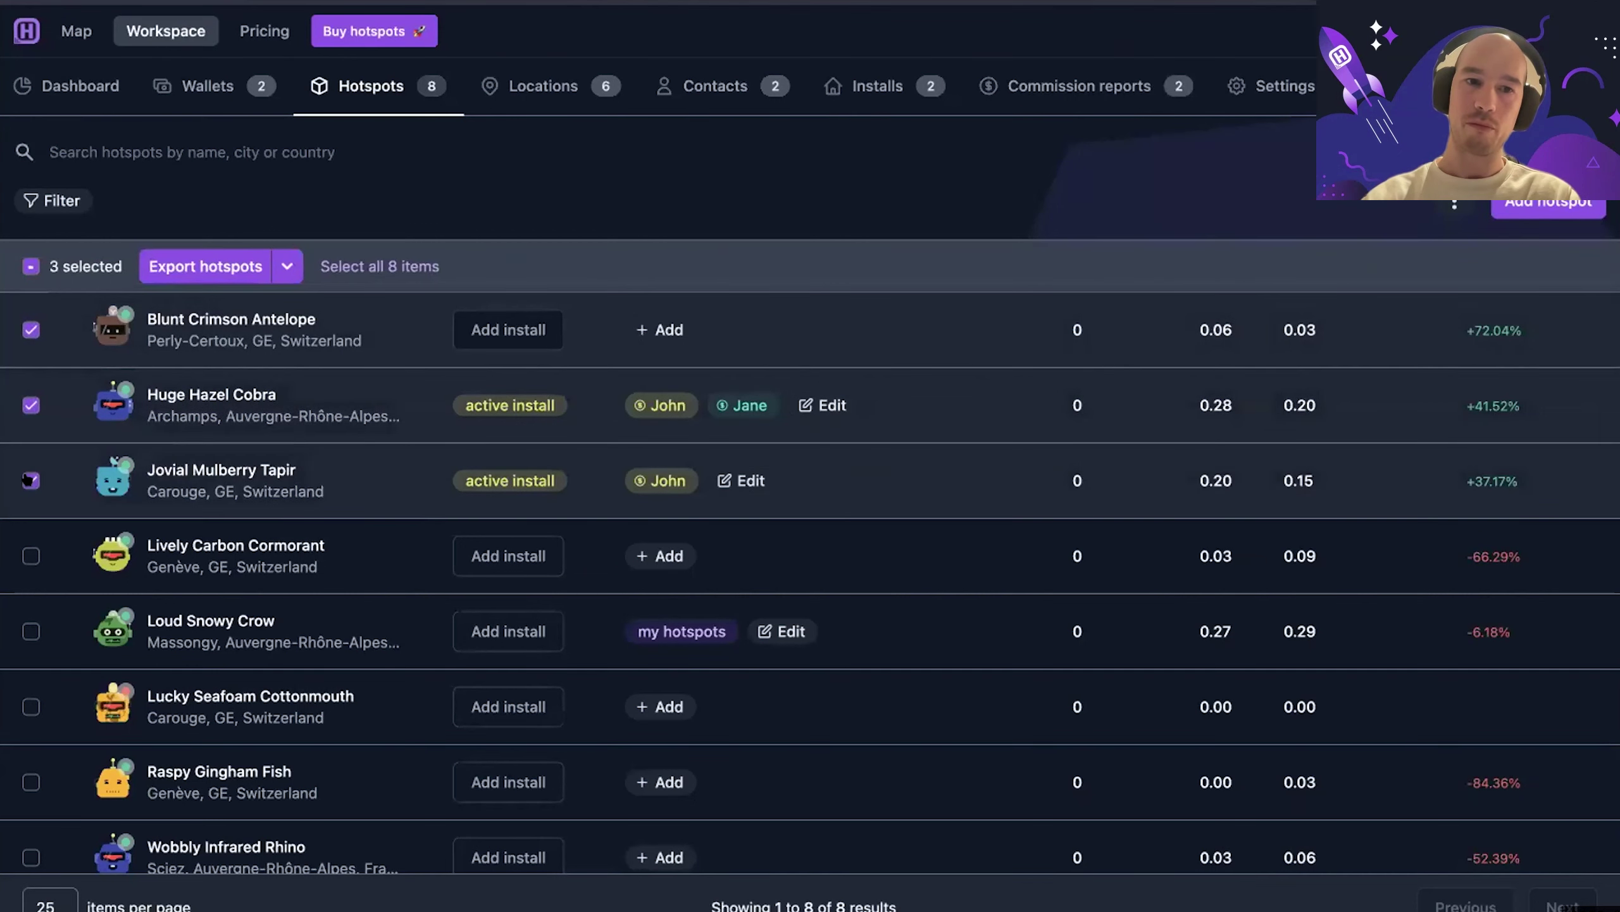
Export the checked hotspots' 01/02–28/02/2022 rewards as a Koinly-compatible report to Downloads
click(286, 259)
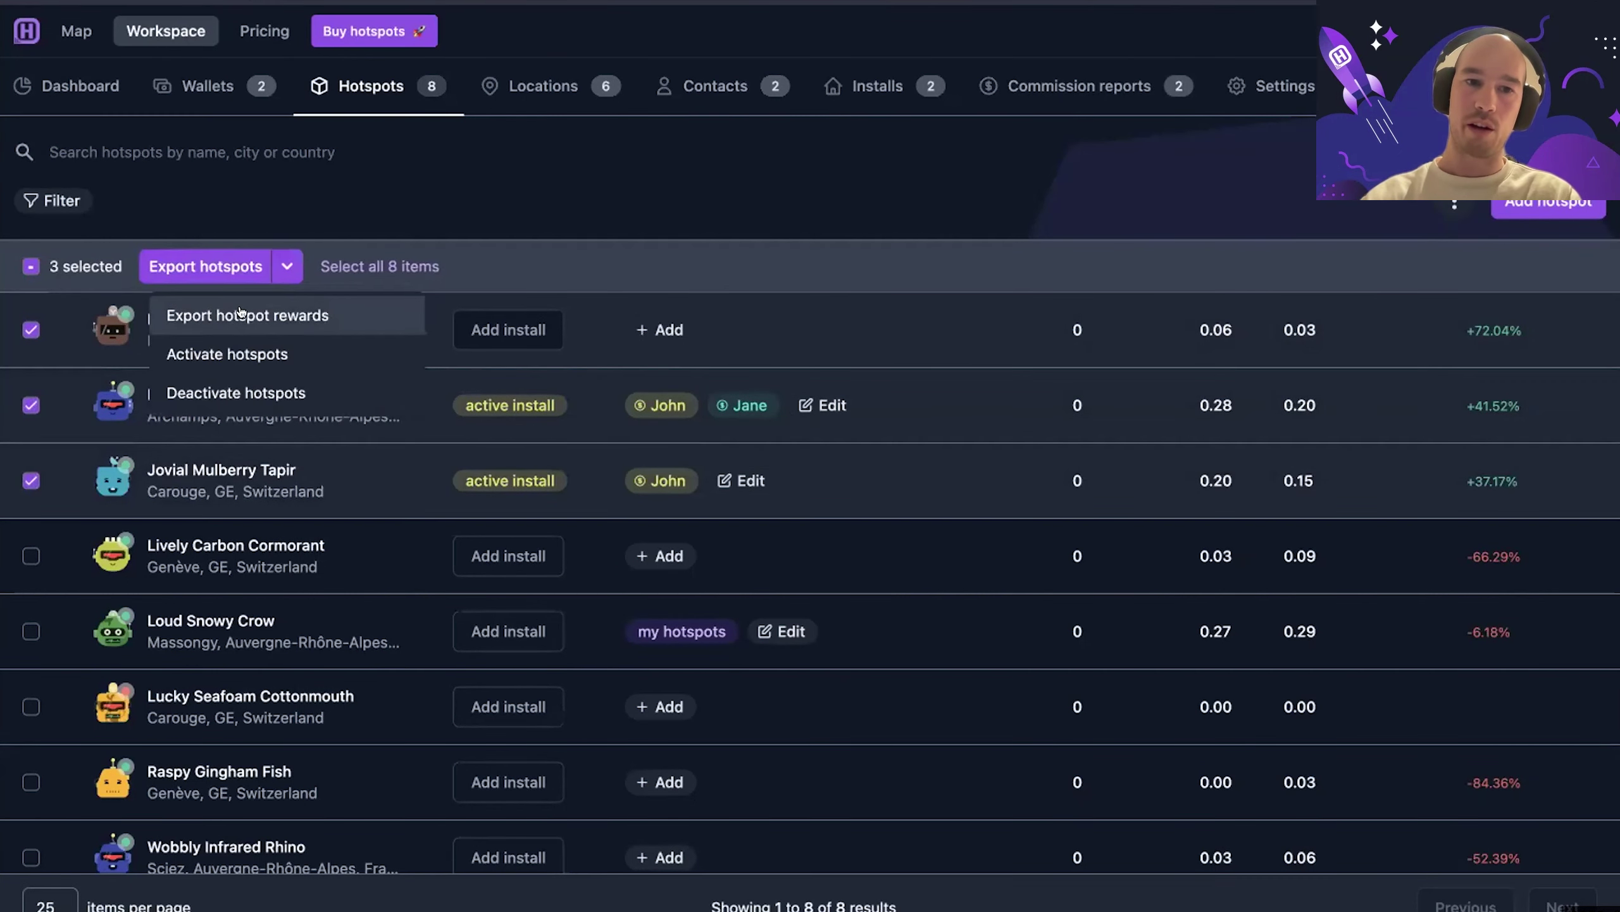
click(306, 315)
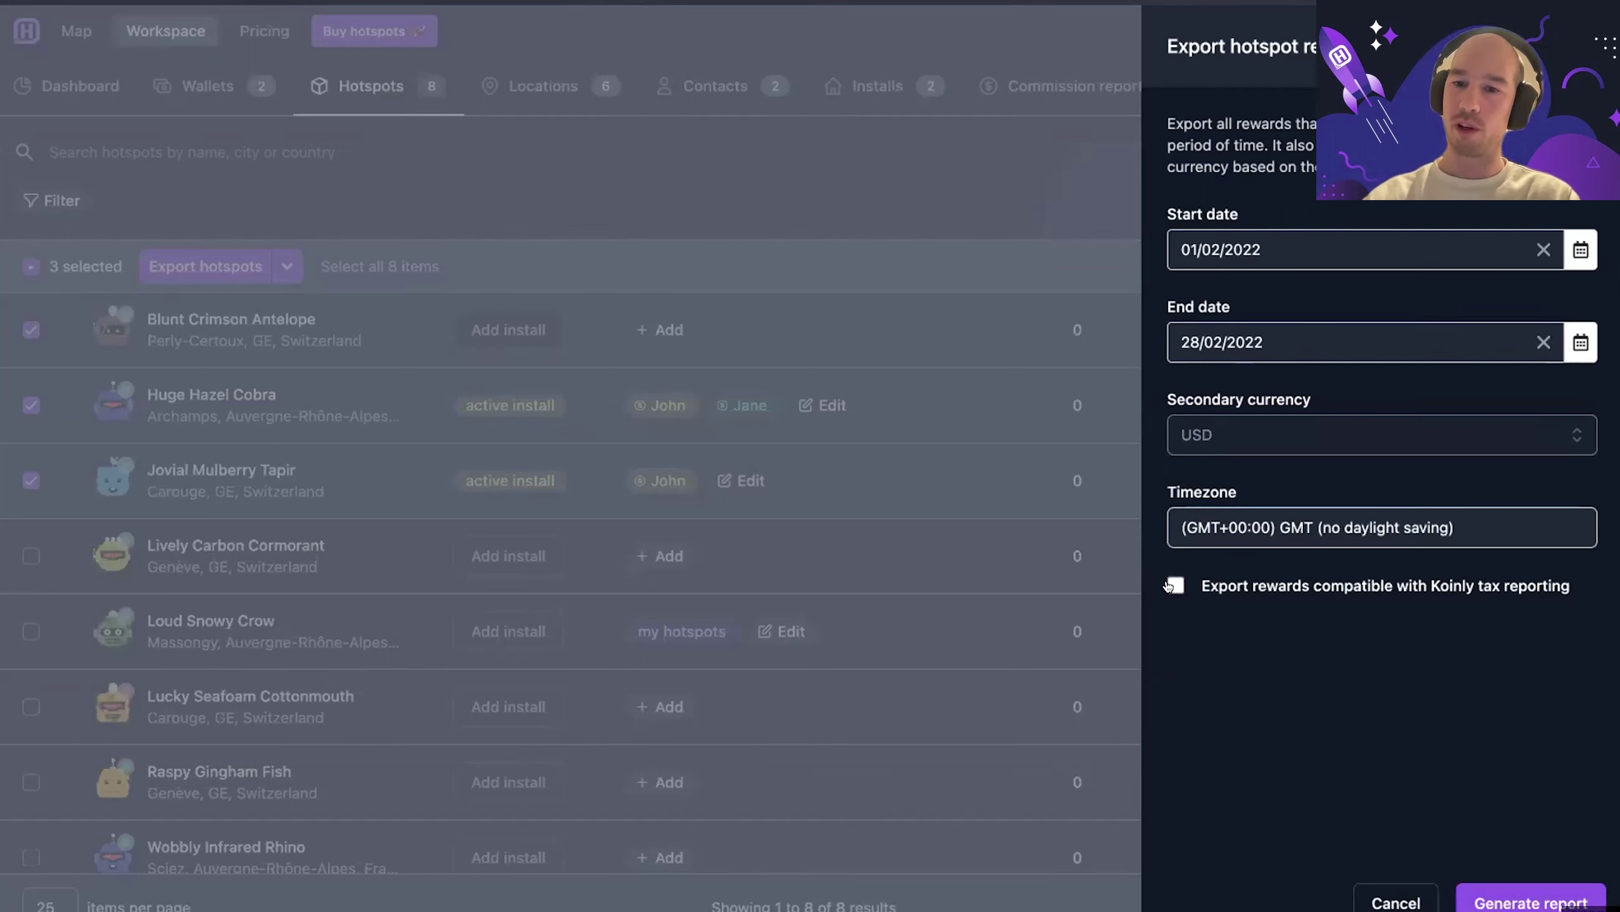
click(1361, 593)
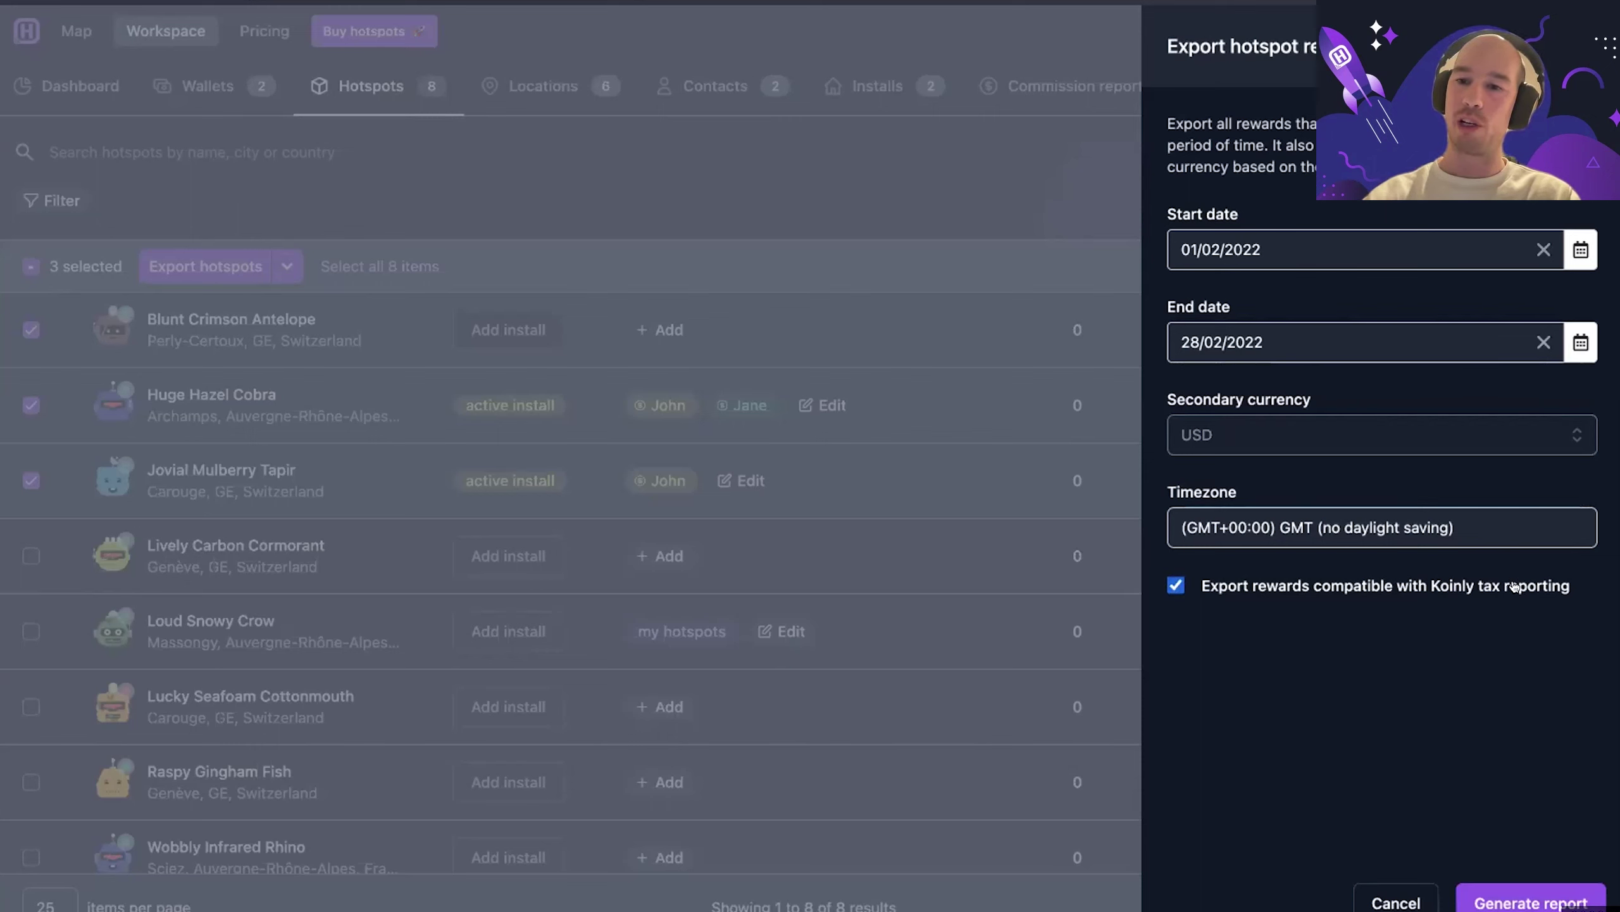
click(1513, 897)
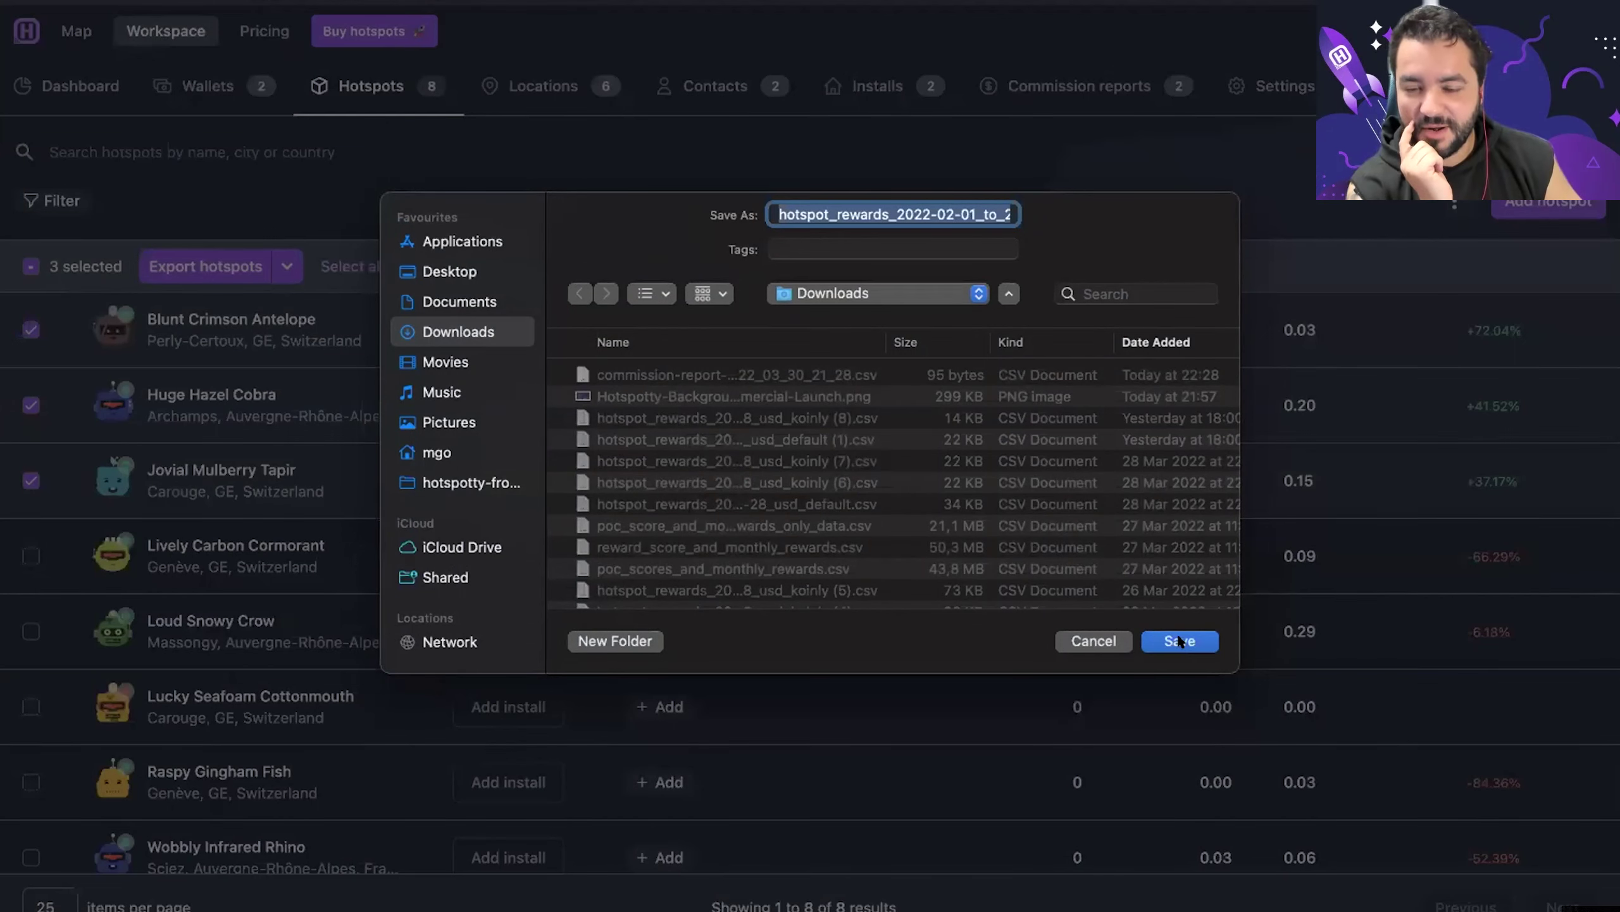
click(1179, 640)
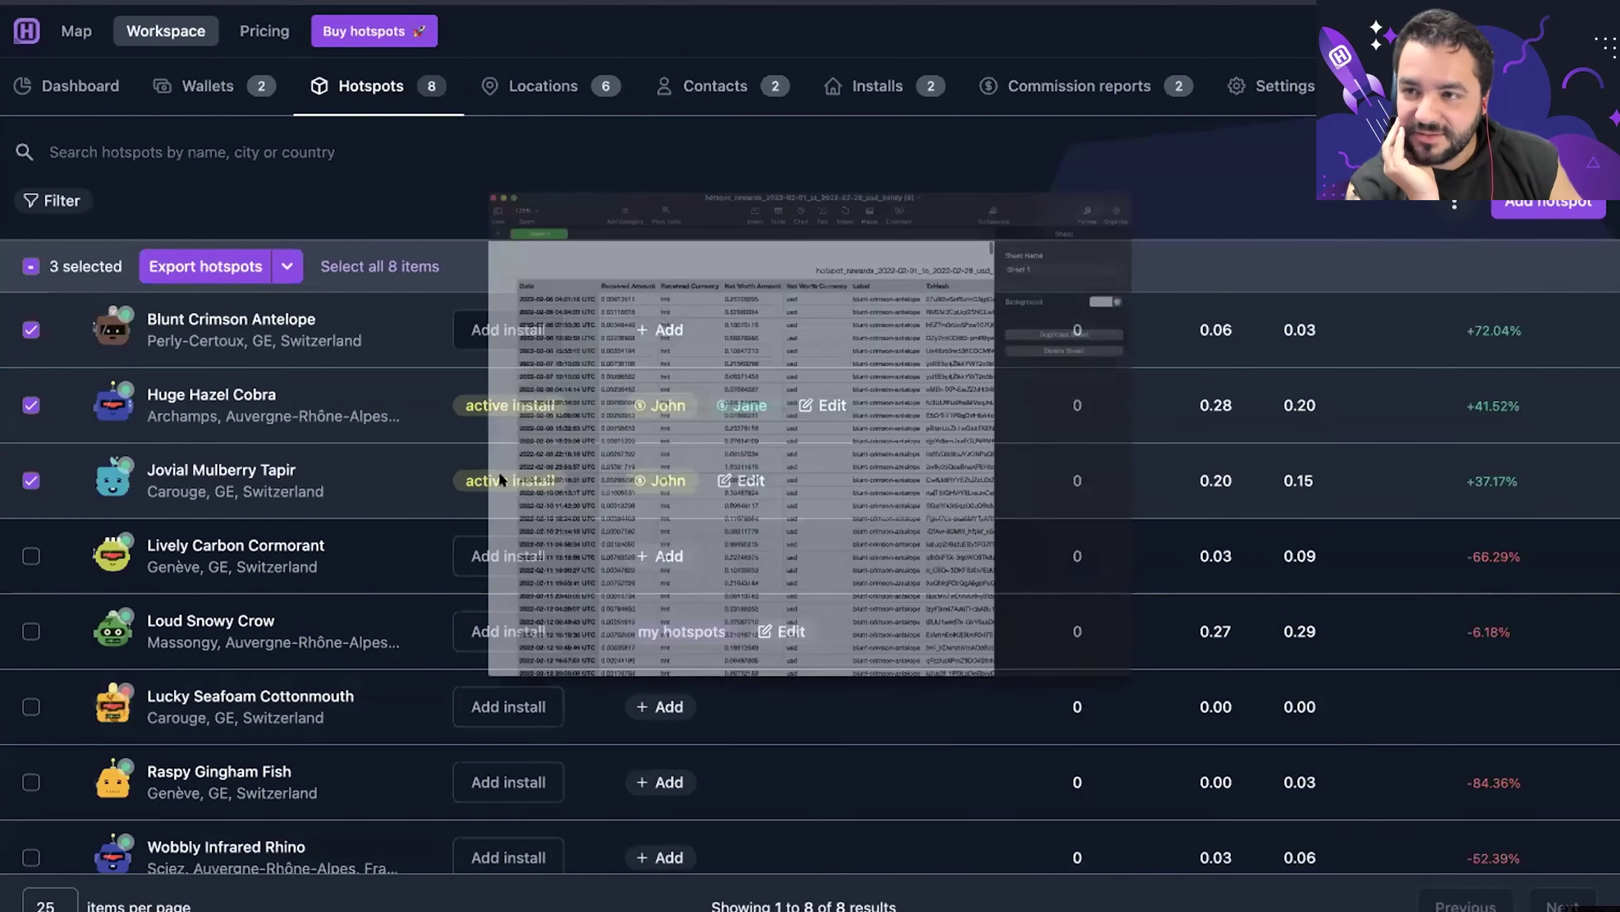
Scroll the rewards table, show its row and column headers, and inspect the first Net Worth Amount
scroll(570, 337, left, 2)
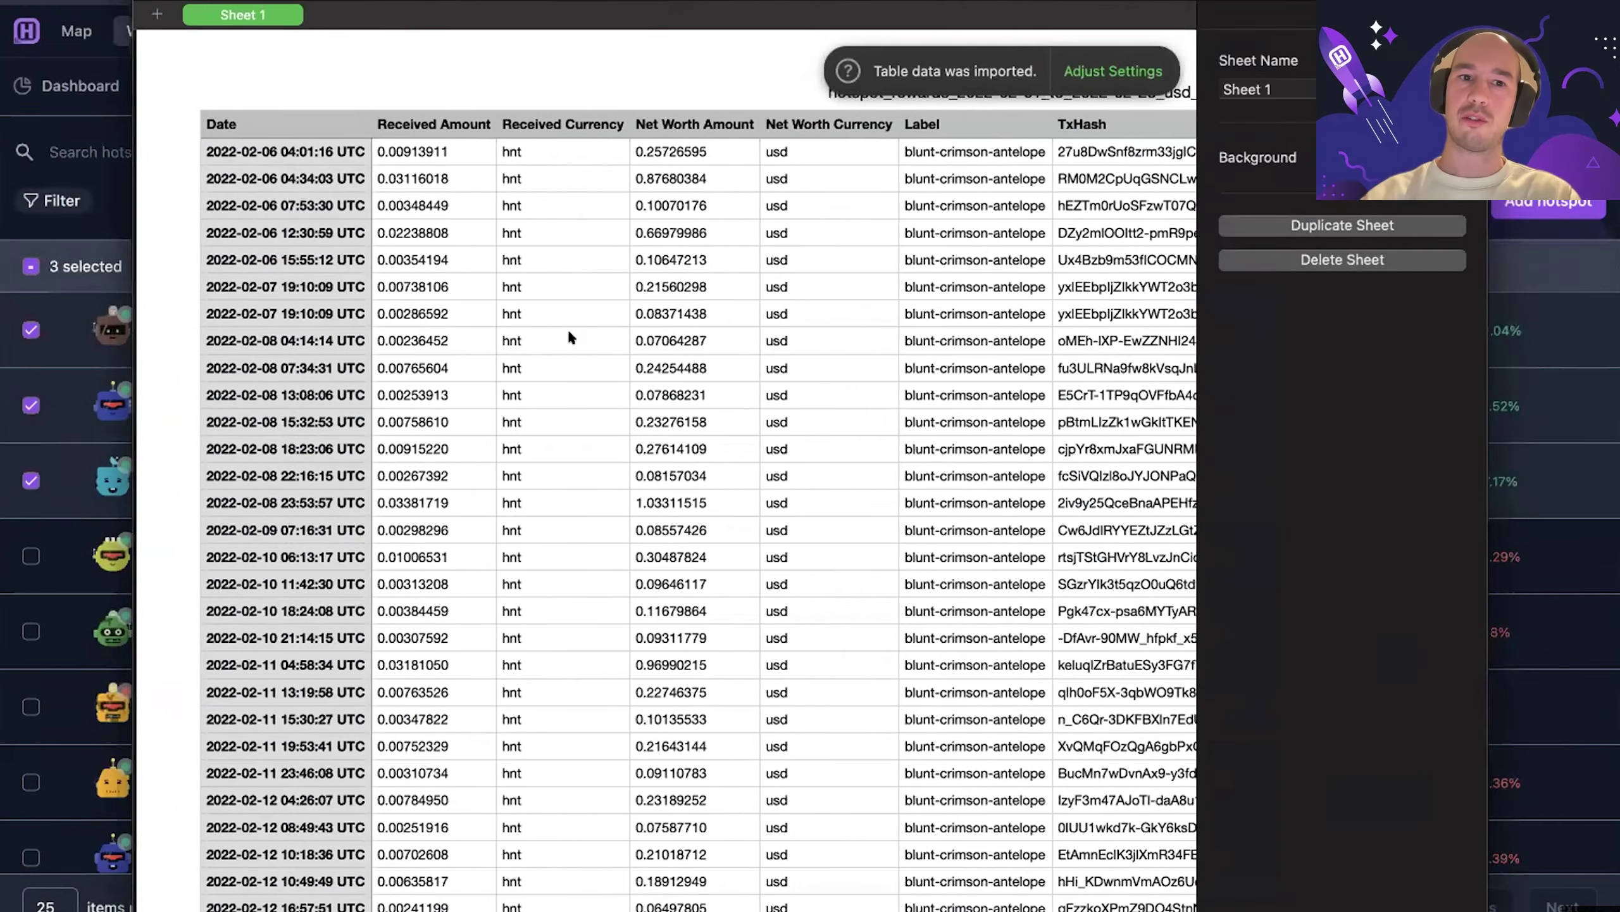
scroll(567, 328, right, 1)
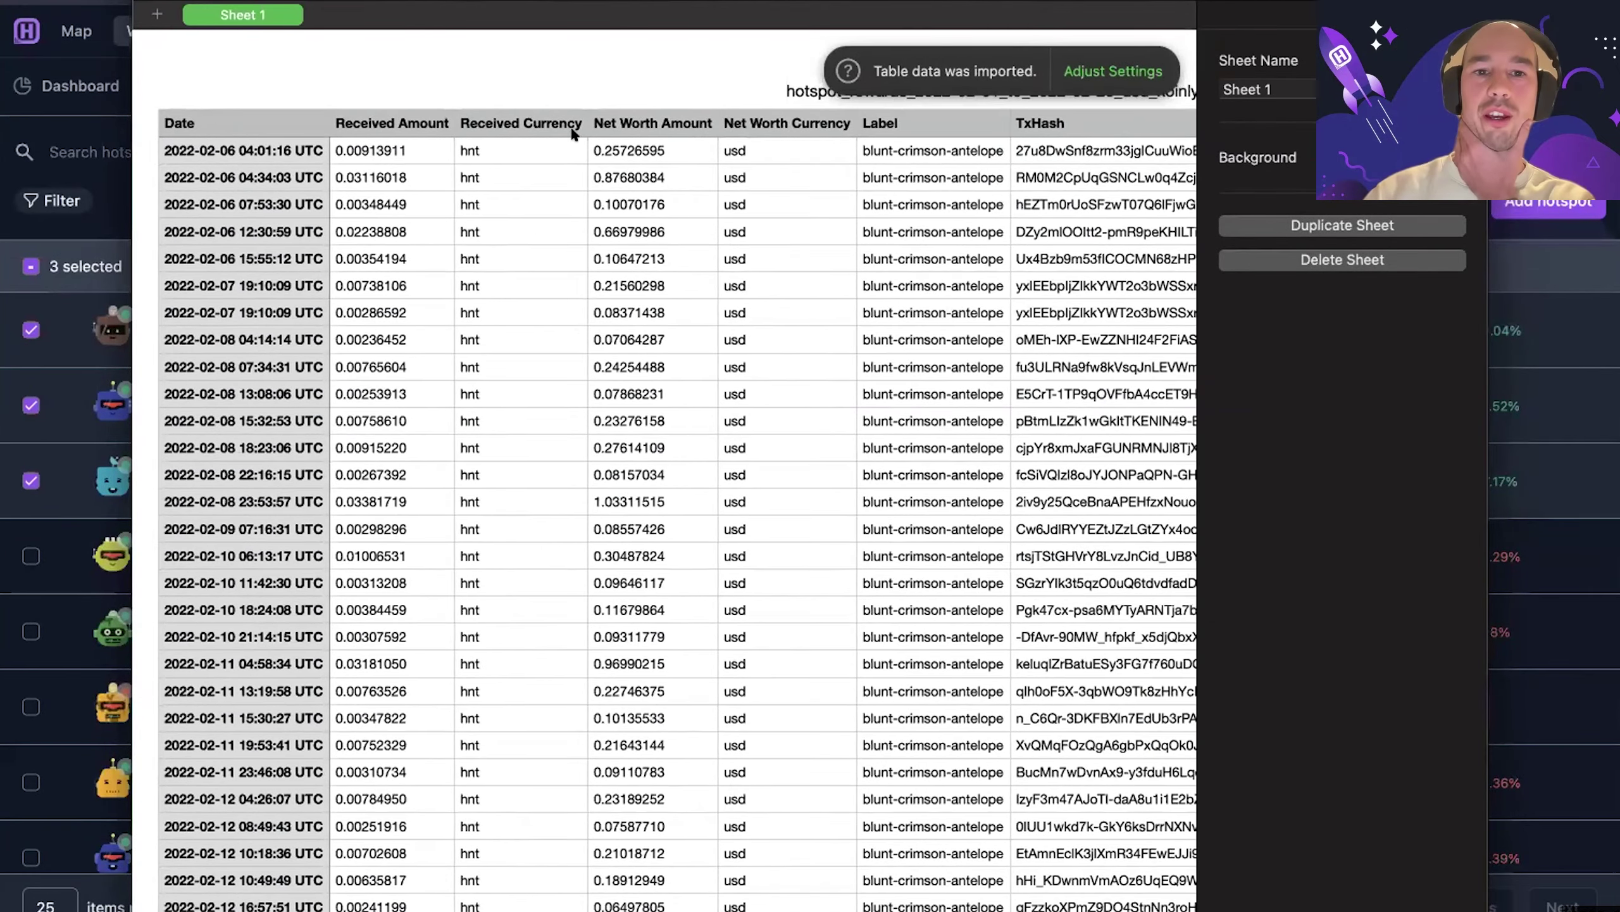
scroll(559, 165, right, 3)
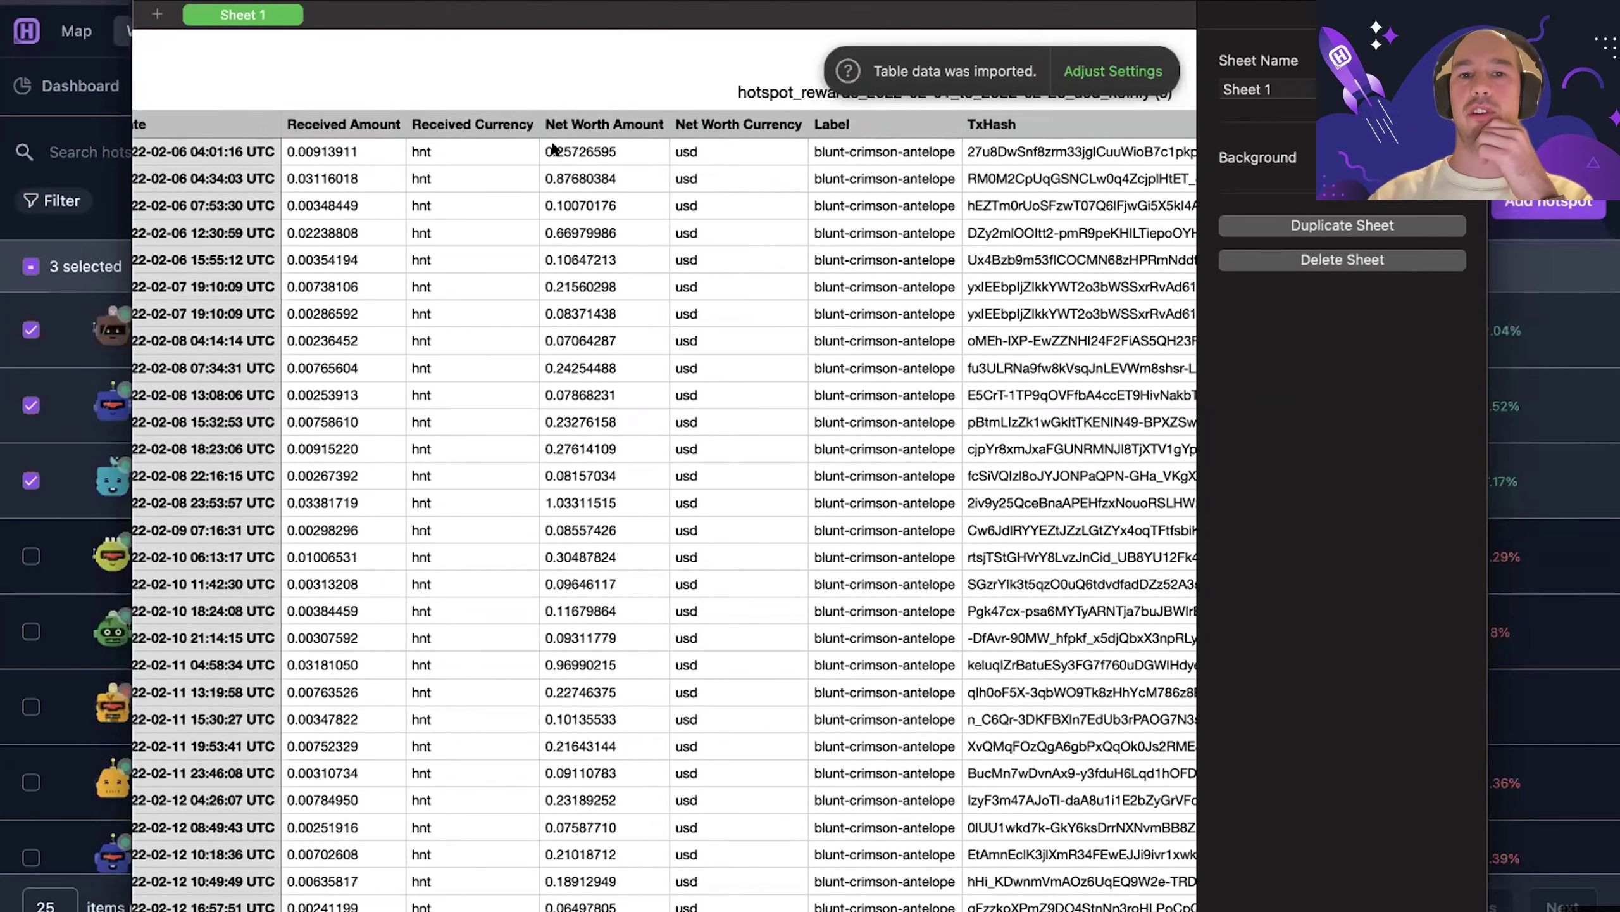
scroll(553, 148, left, 3)
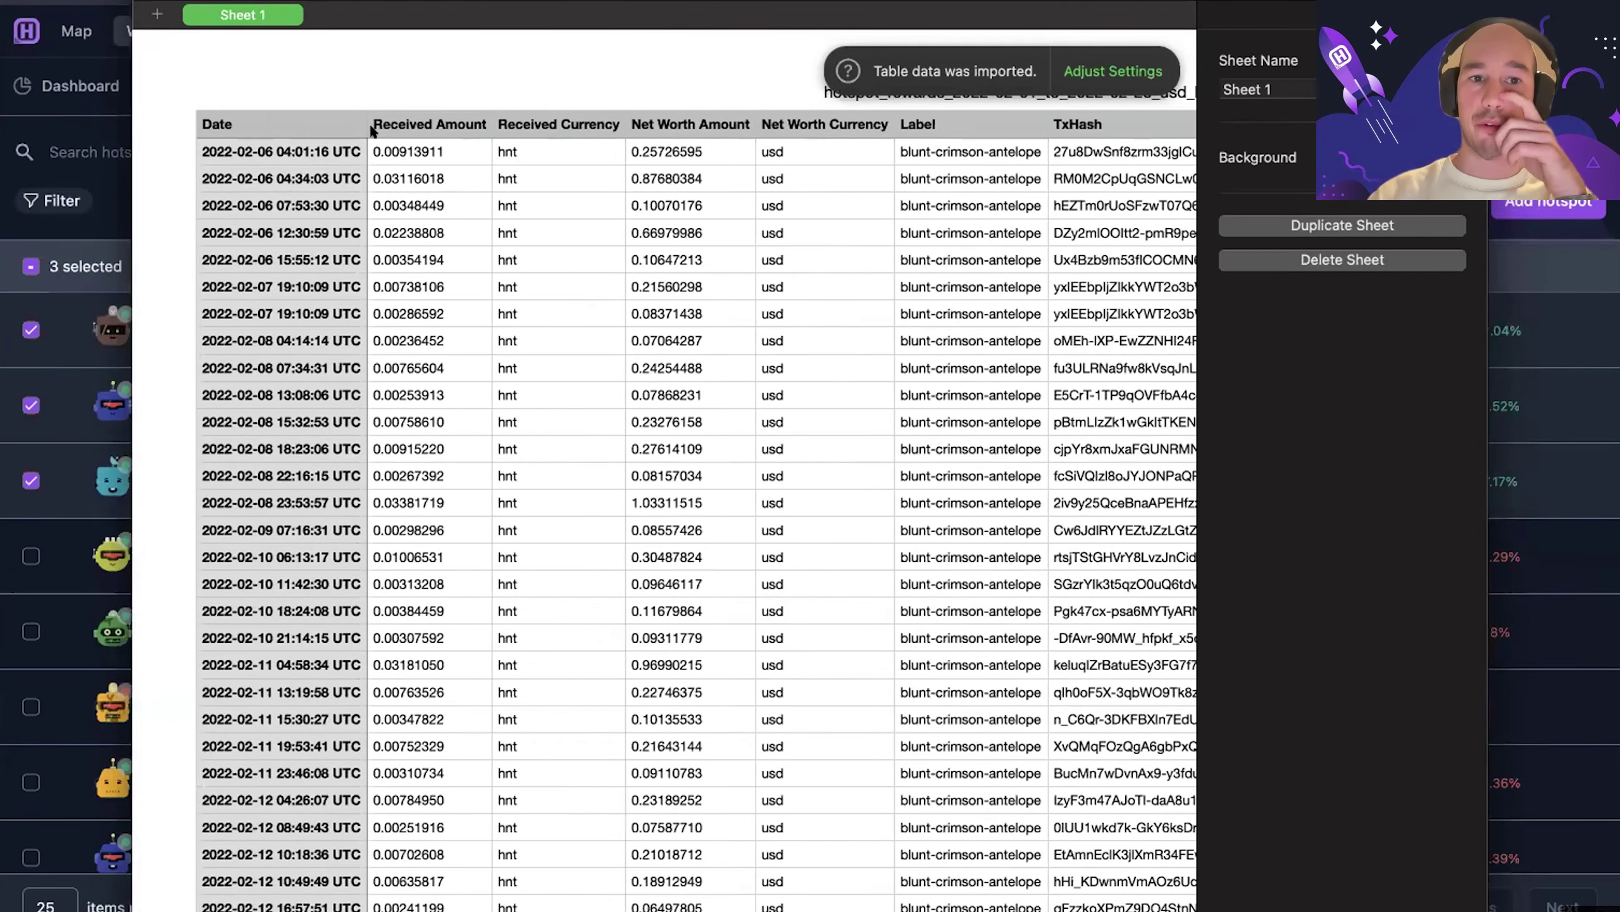
click(384, 129)
click(504, 148)
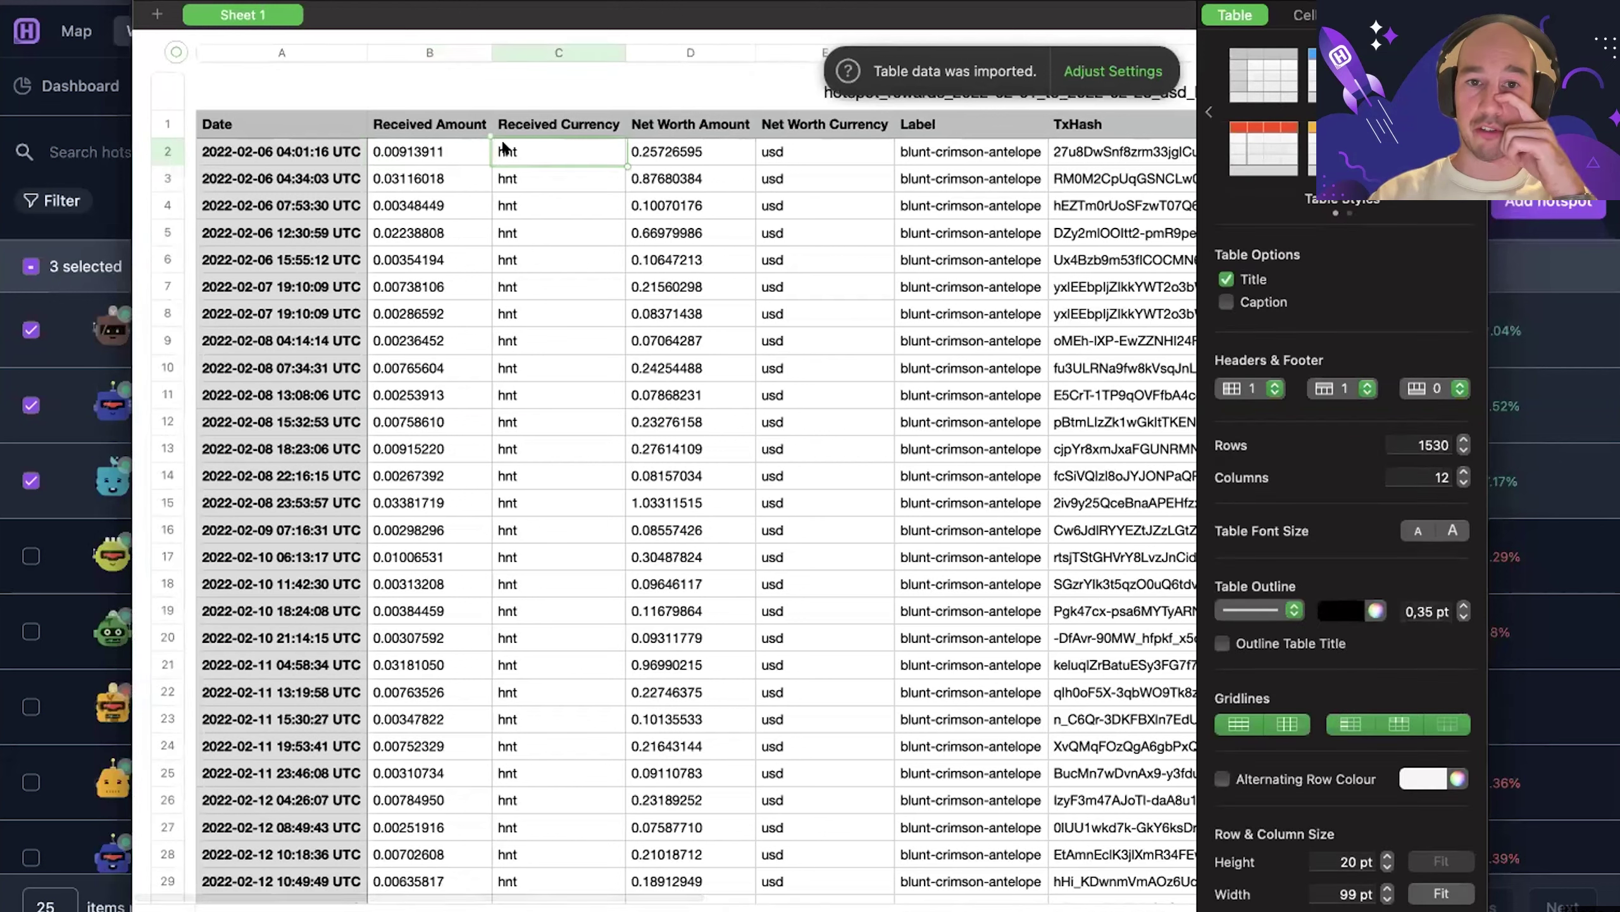
click(710, 152)
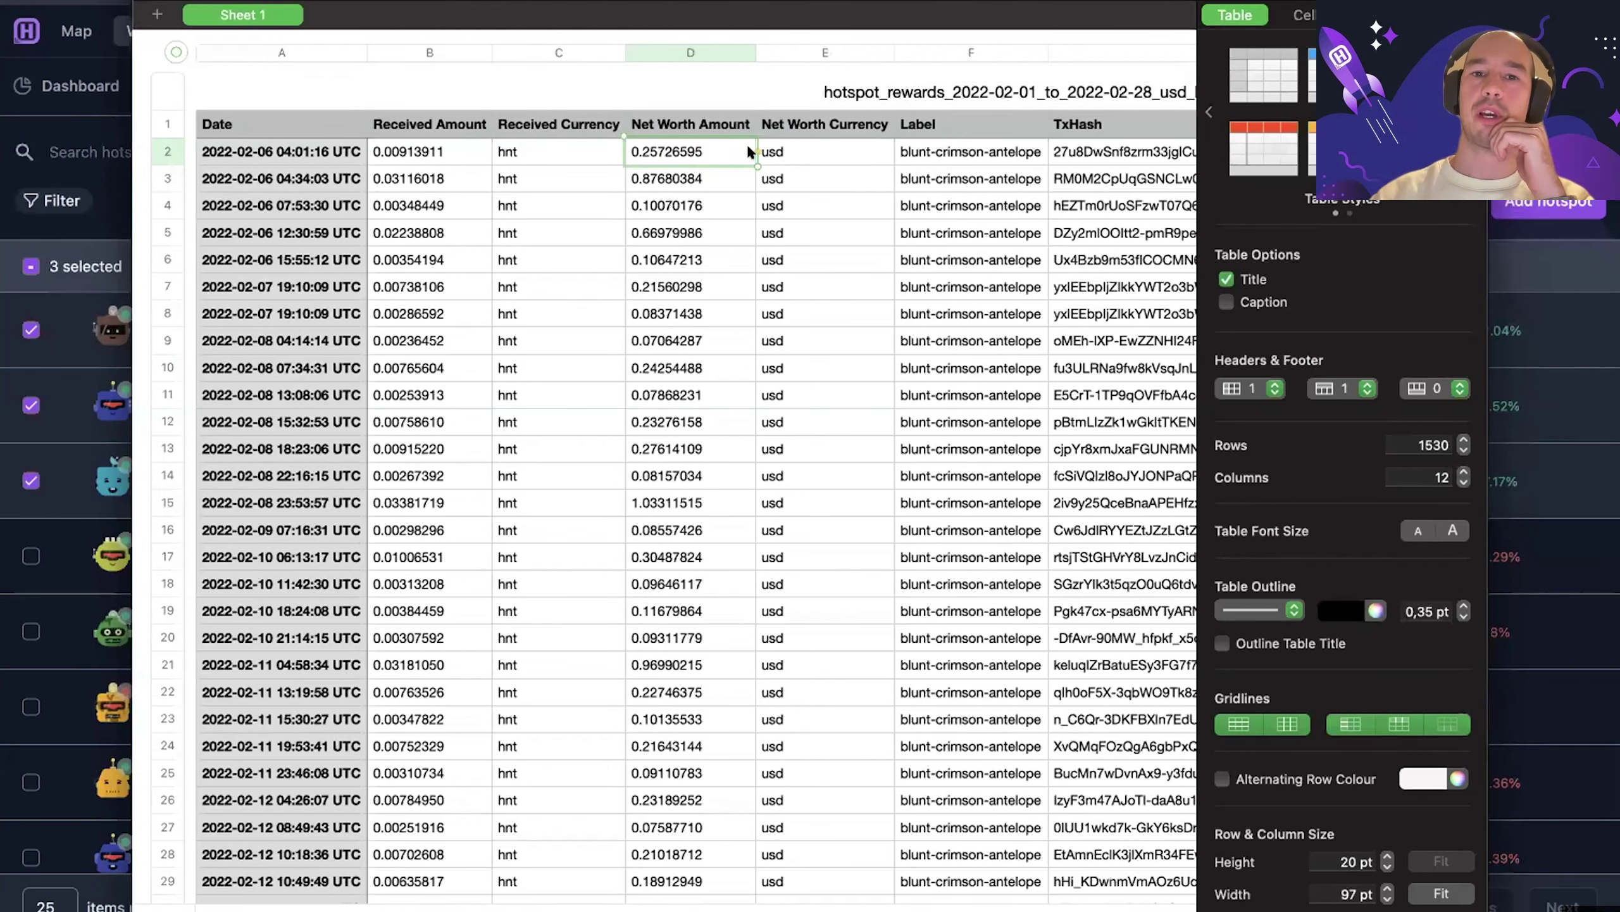
scroll(741, 182, down, 1)
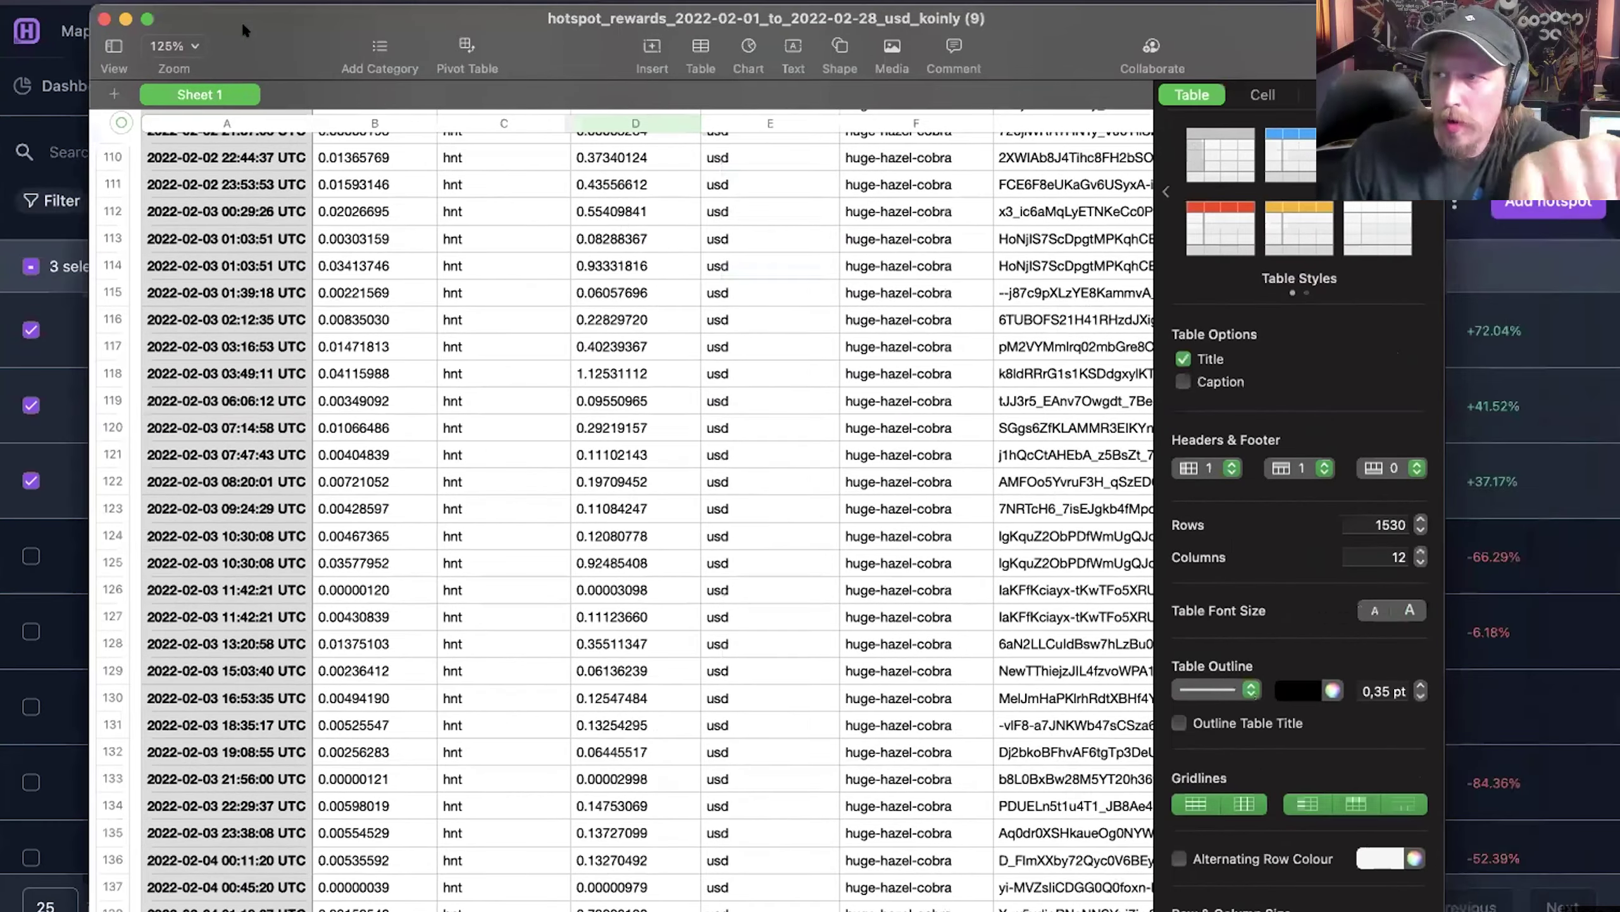
Scroll back to the table header, move the Numbers window aside, and close it
drag(240, 20, 188, 0)
scroll(574, 447, up, 20)
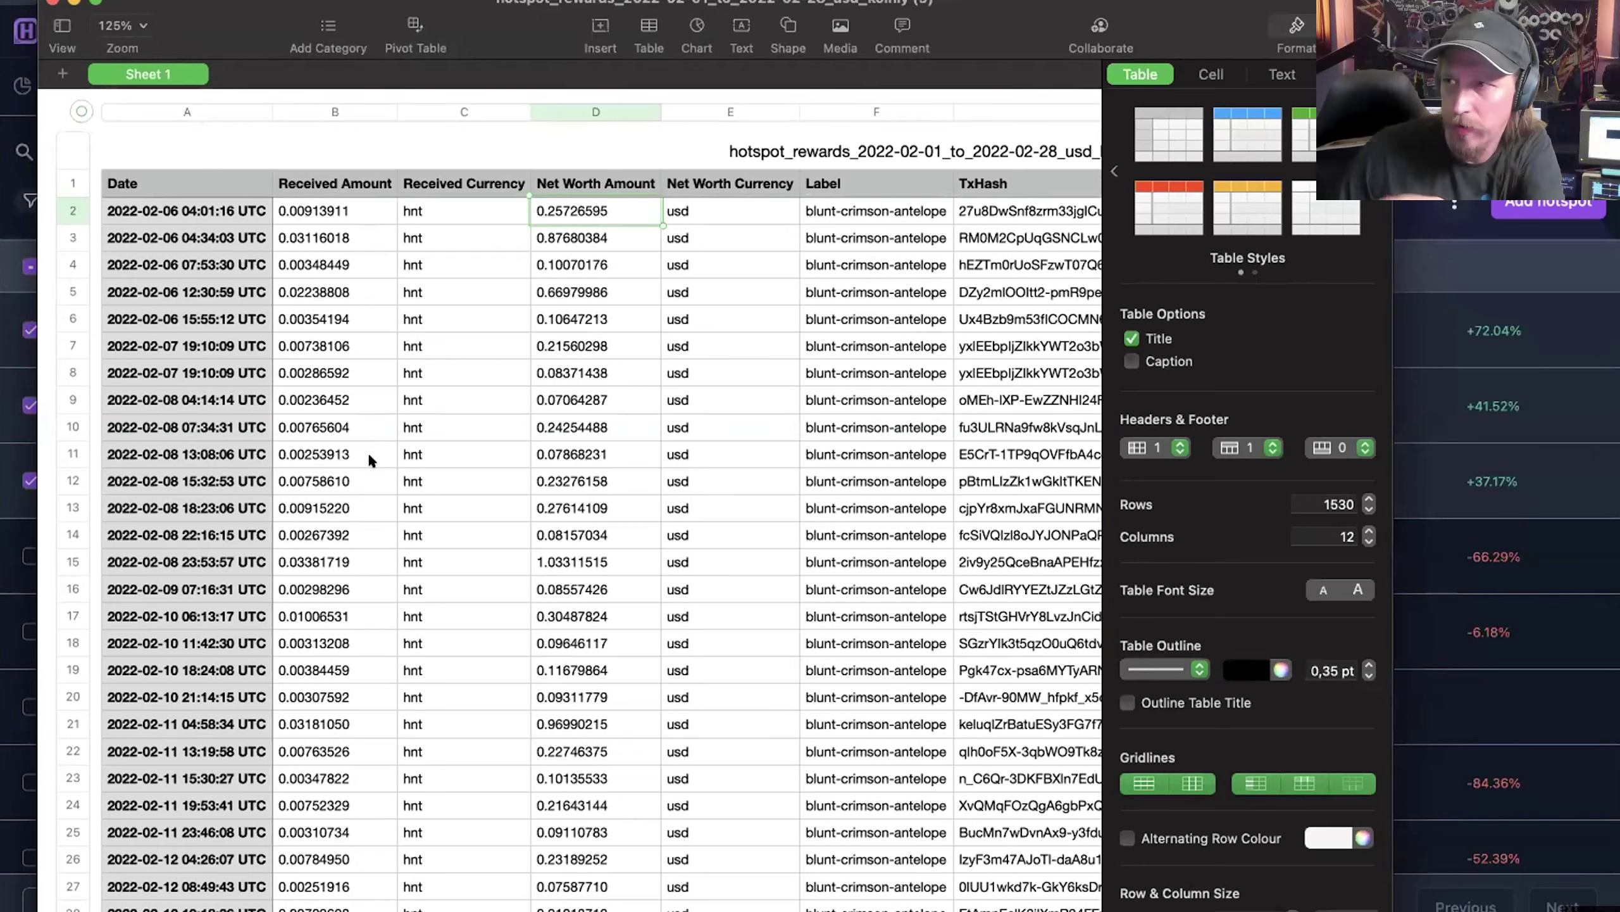
scroll(362, 269, right, 10)
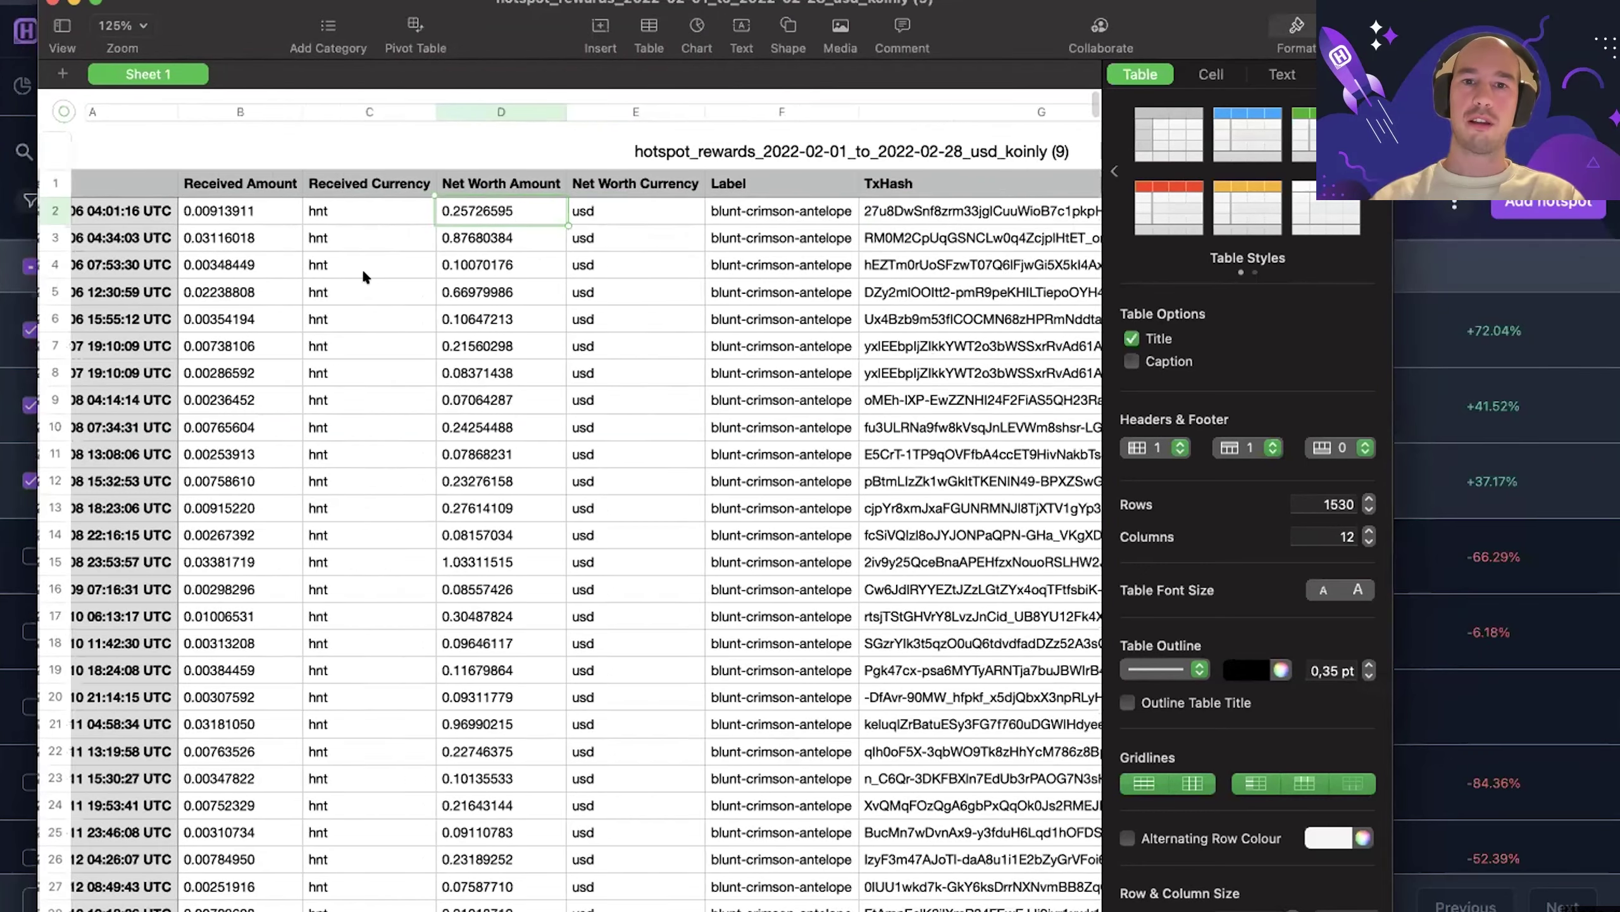
scroll(362, 269, left, 8)
scroll(695, 260, right, 8)
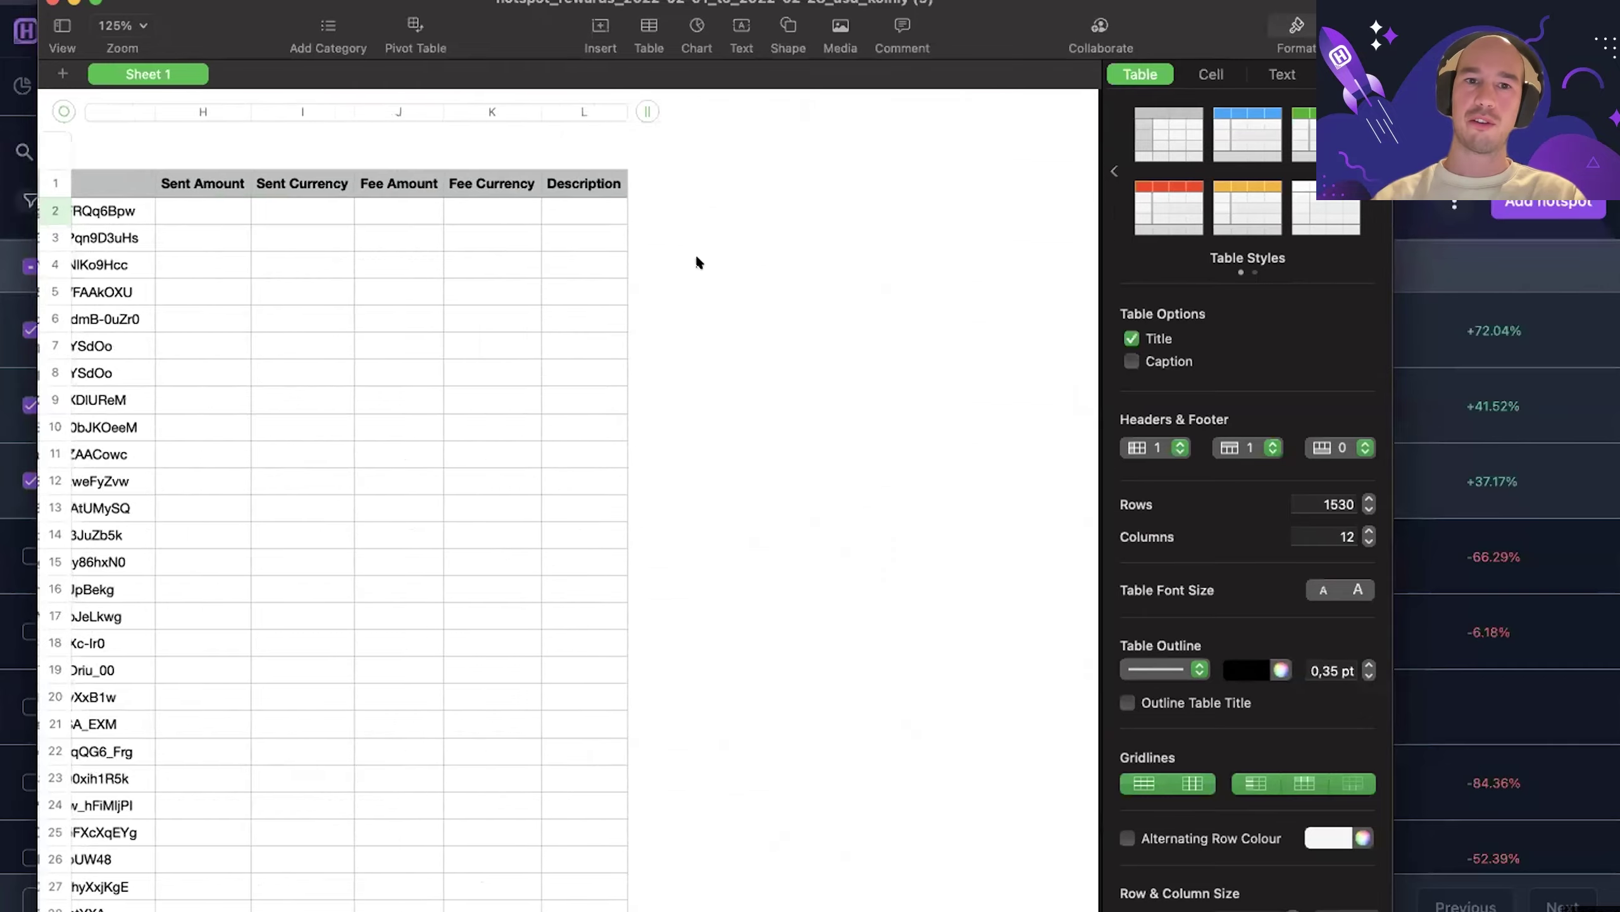
scroll(697, 260, left, 10)
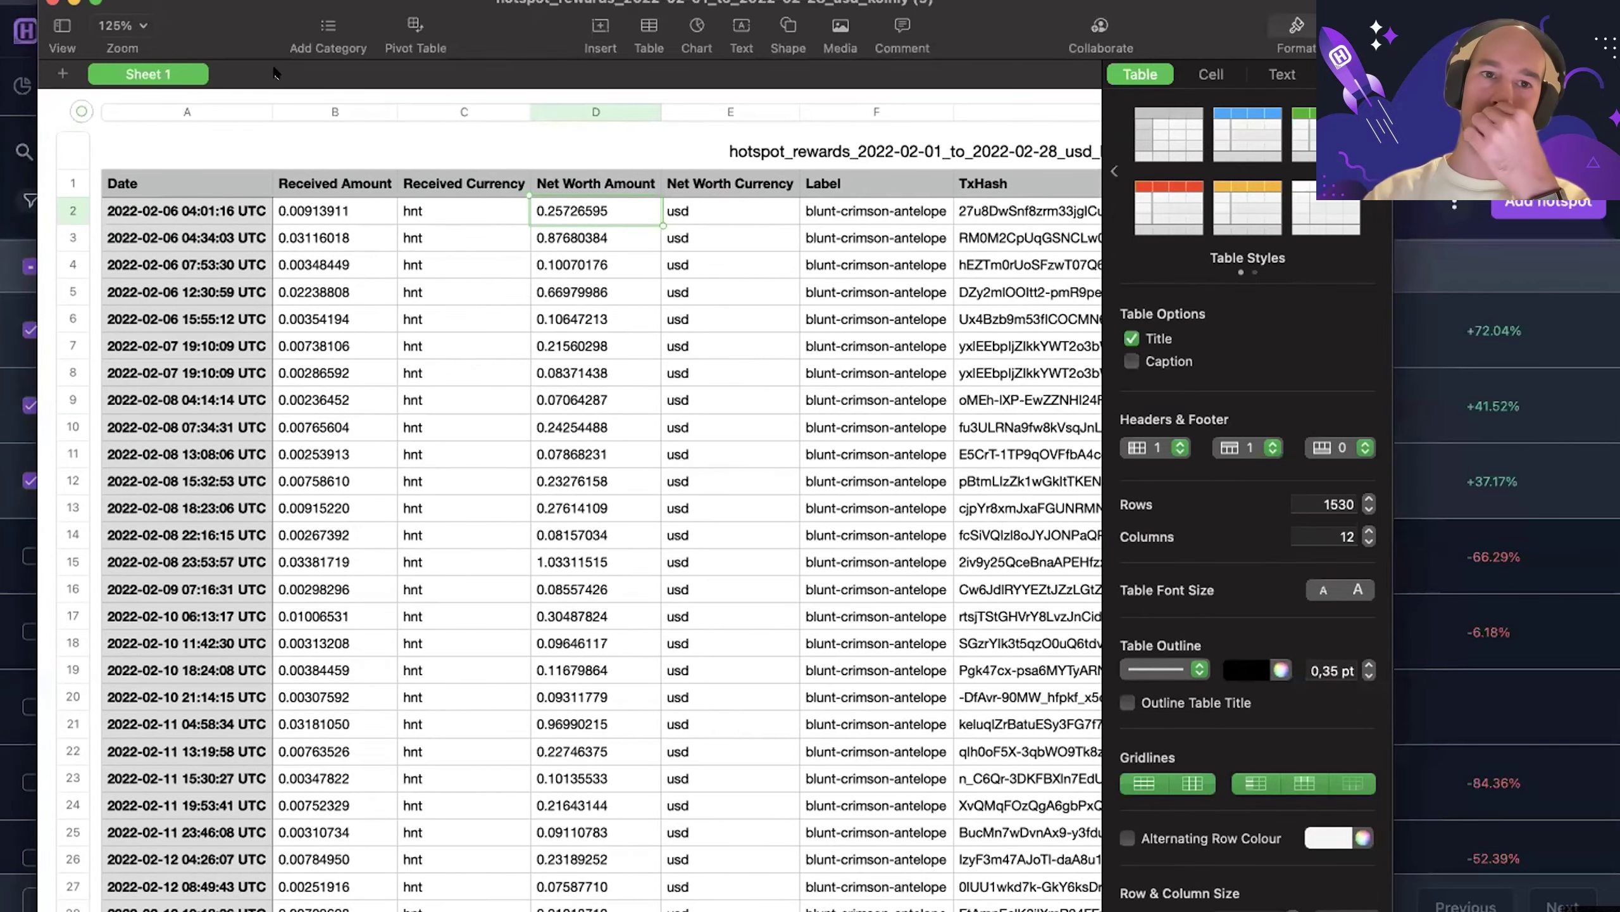
drag(204, 21, 275, 50)
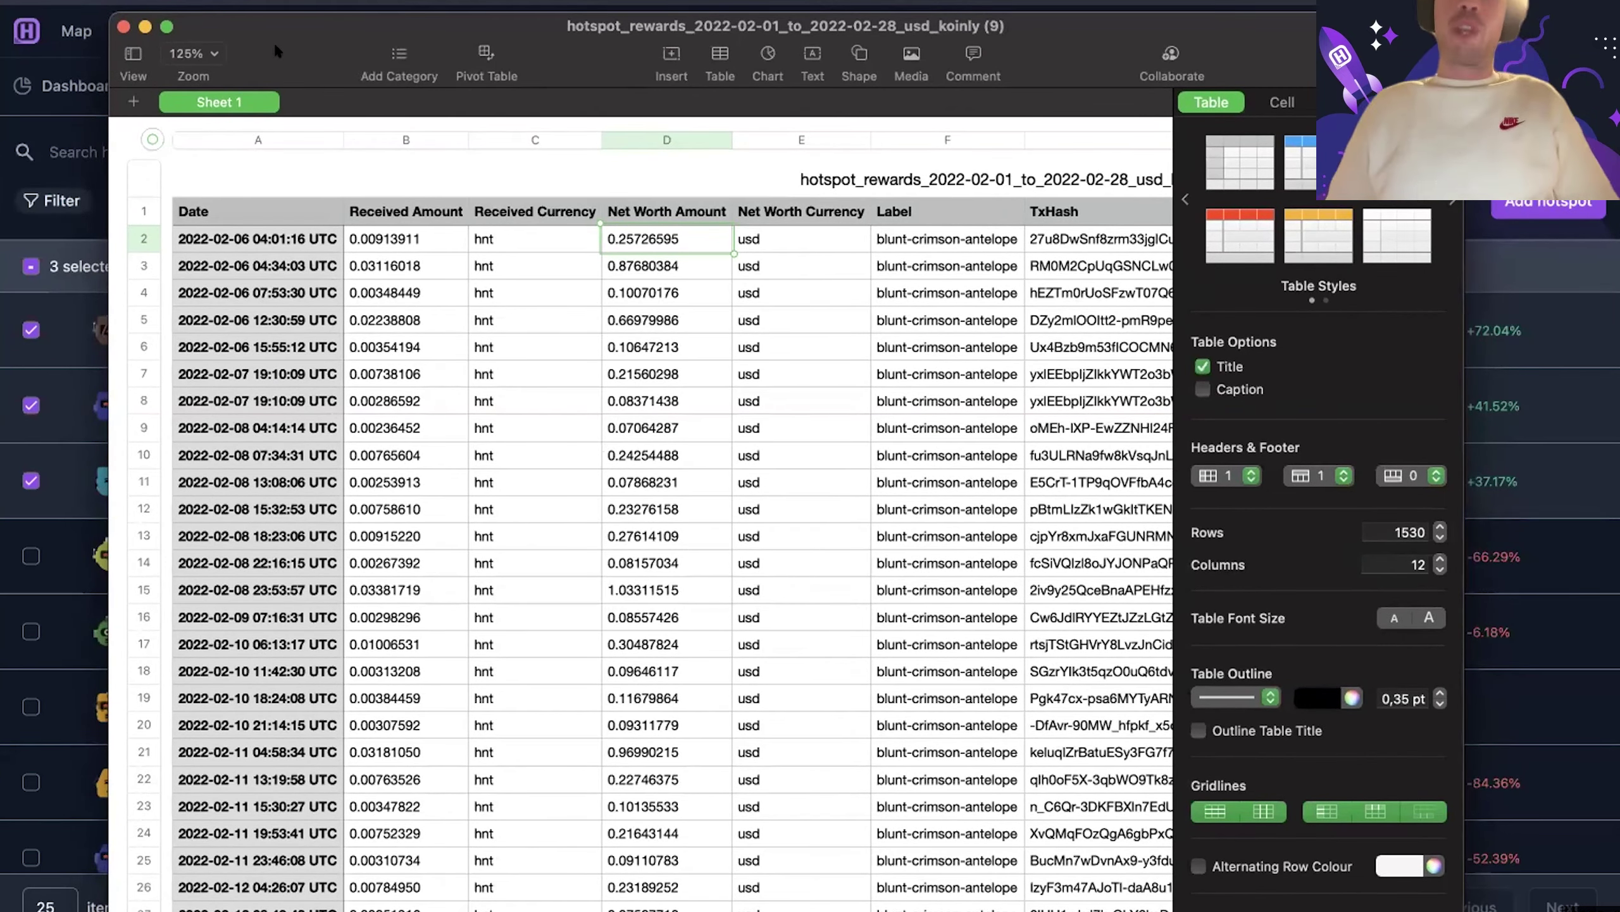
drag(273, 41, 252, 86)
key(super+h)
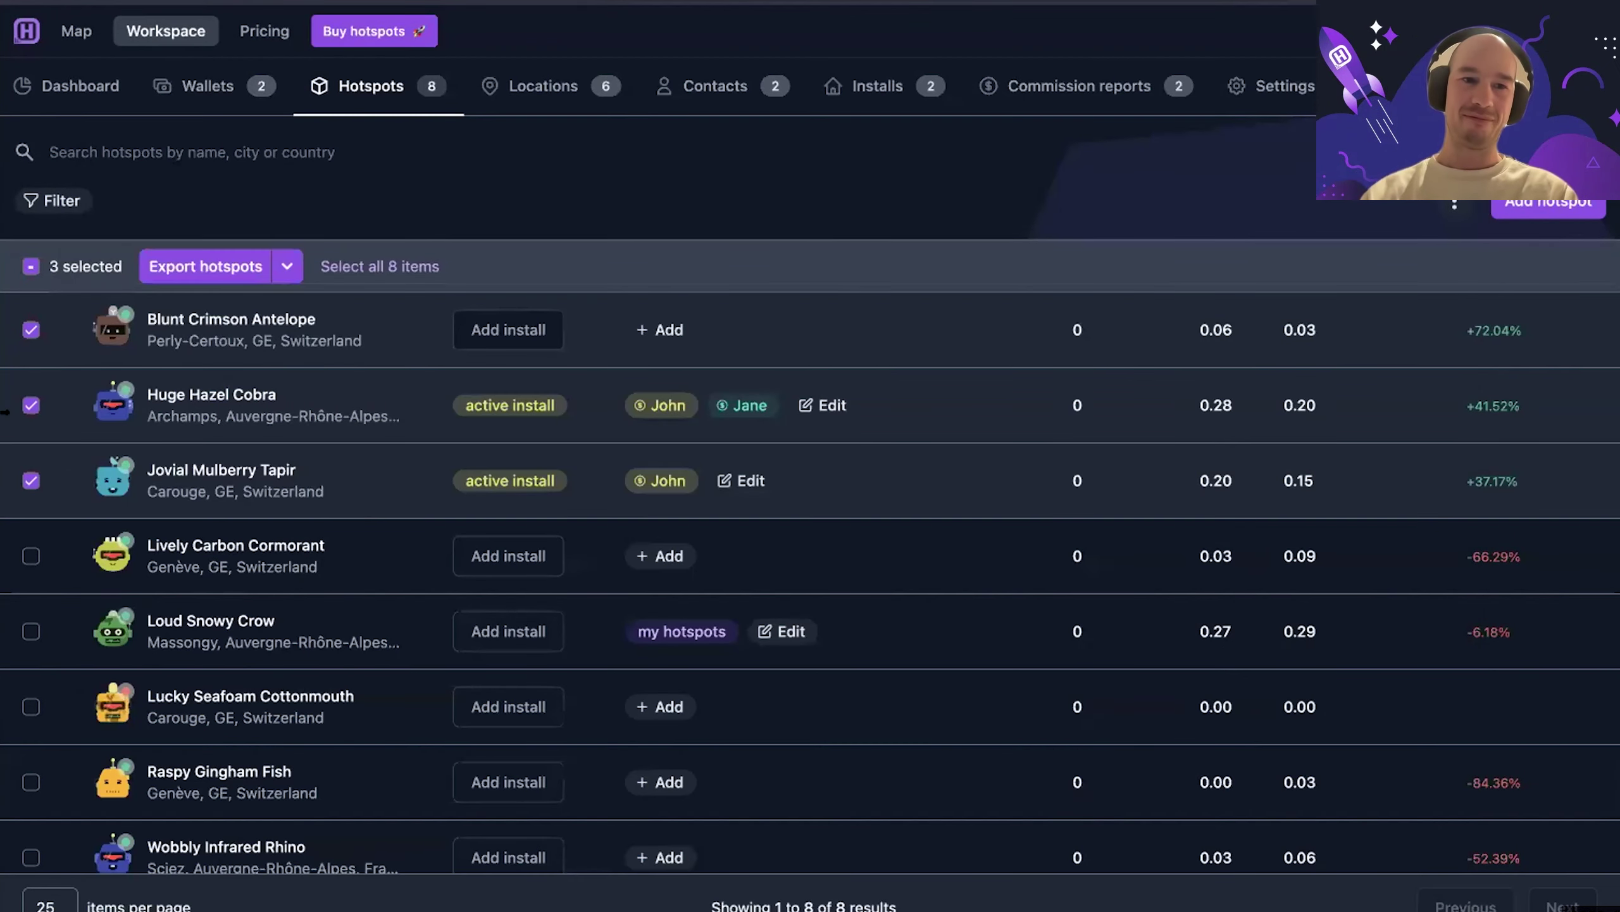
Uncheck the three selected hotspots and open the workspace Commissions settings
click(30, 480)
click(30, 404)
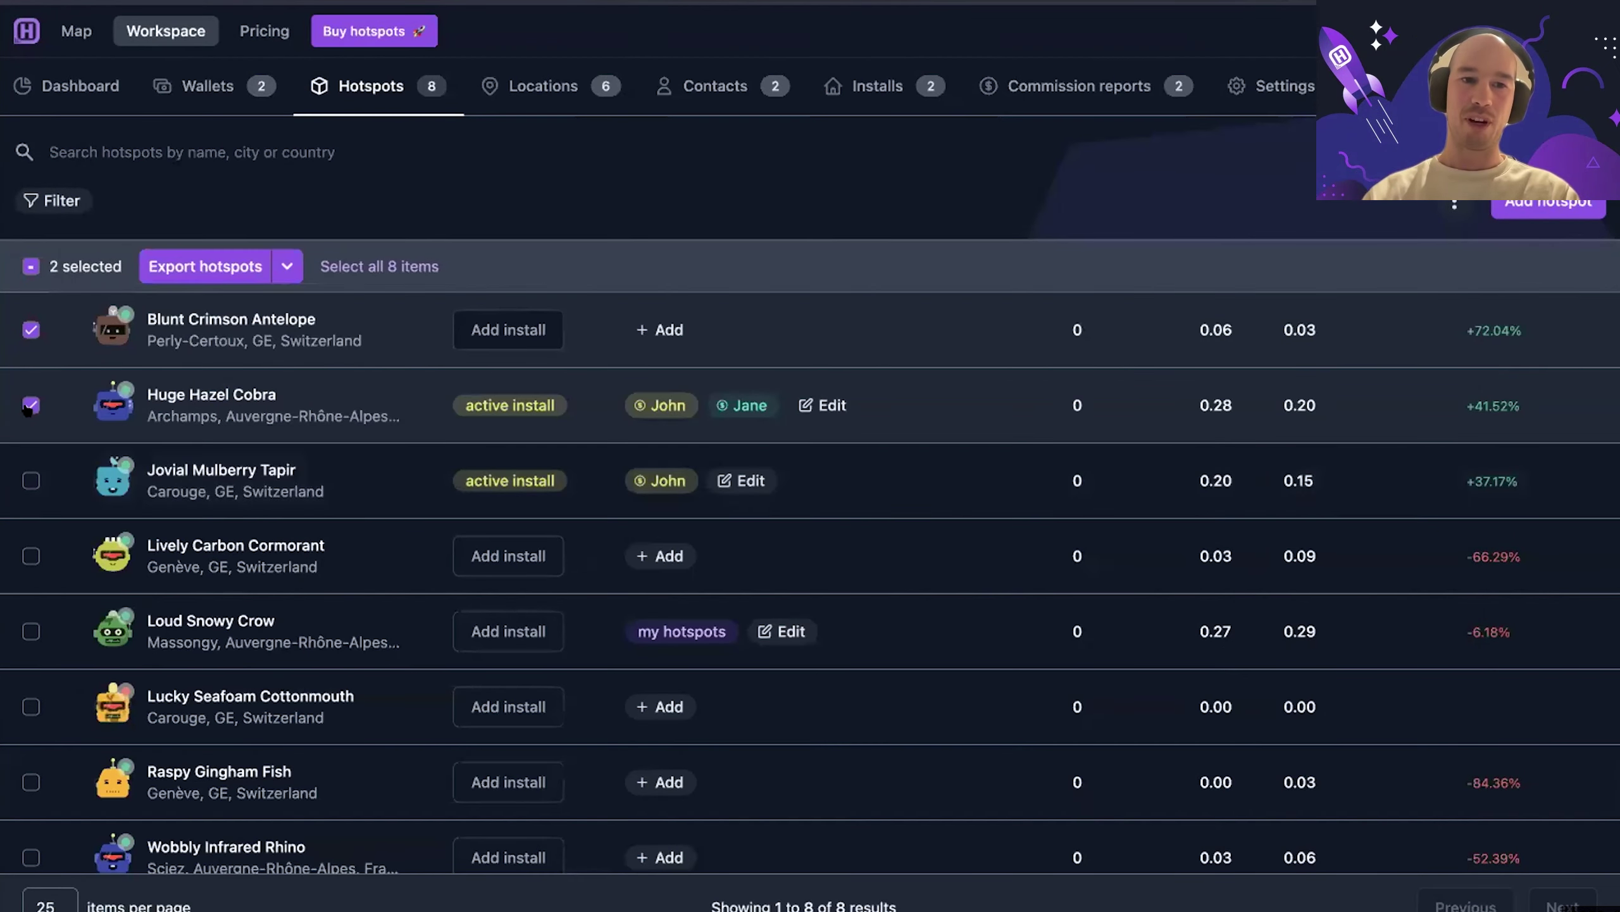
click(30, 330)
click(1282, 83)
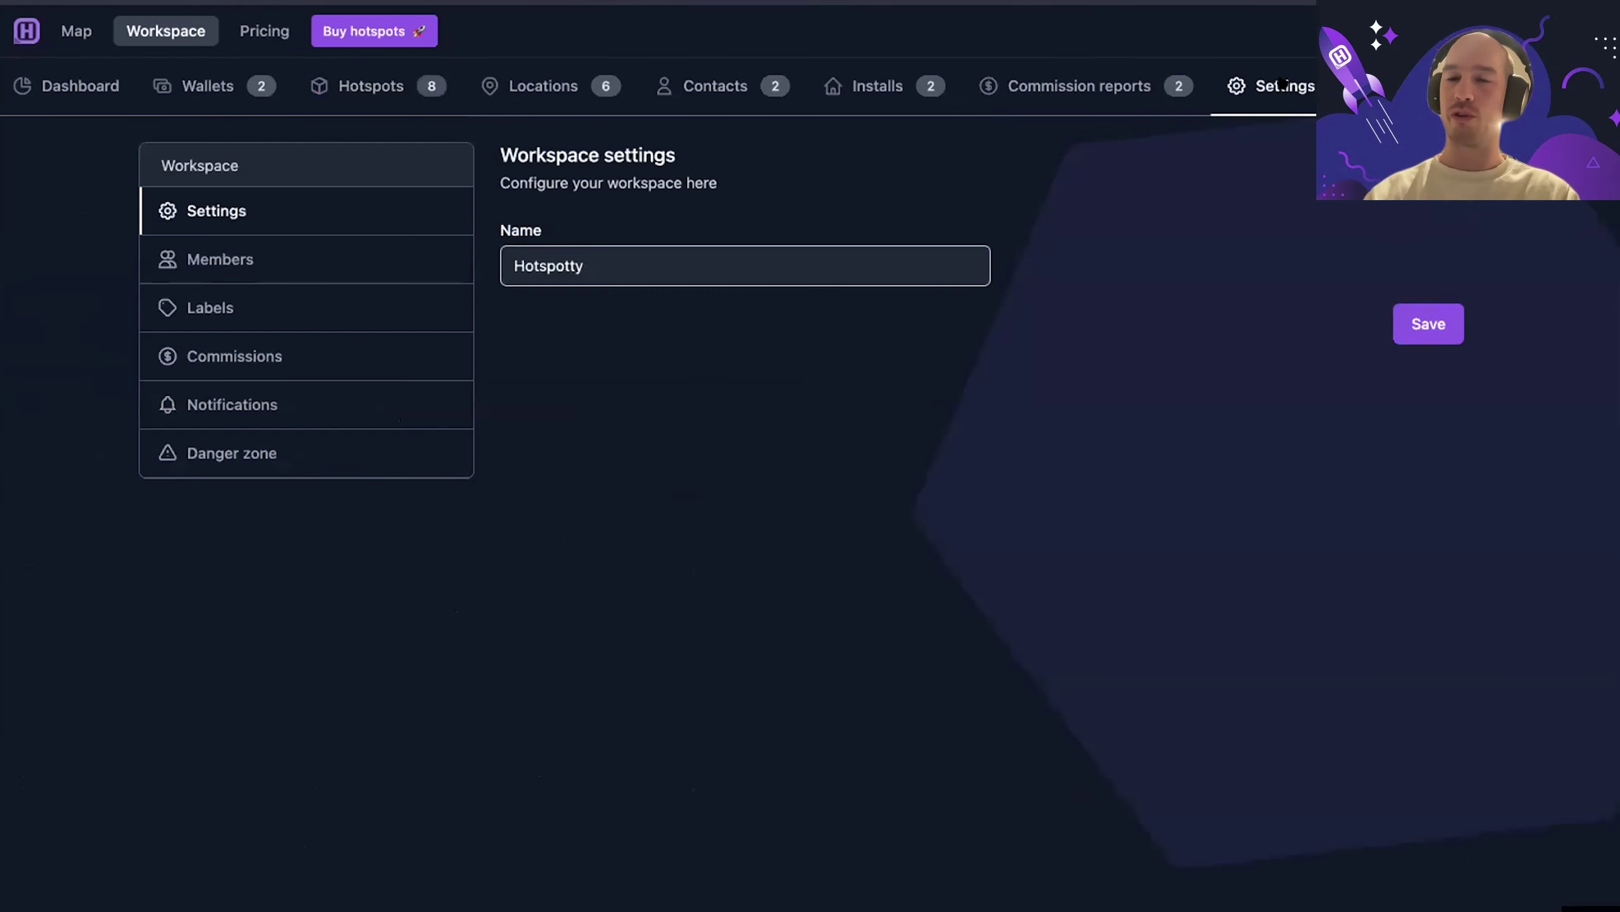
click(283, 352)
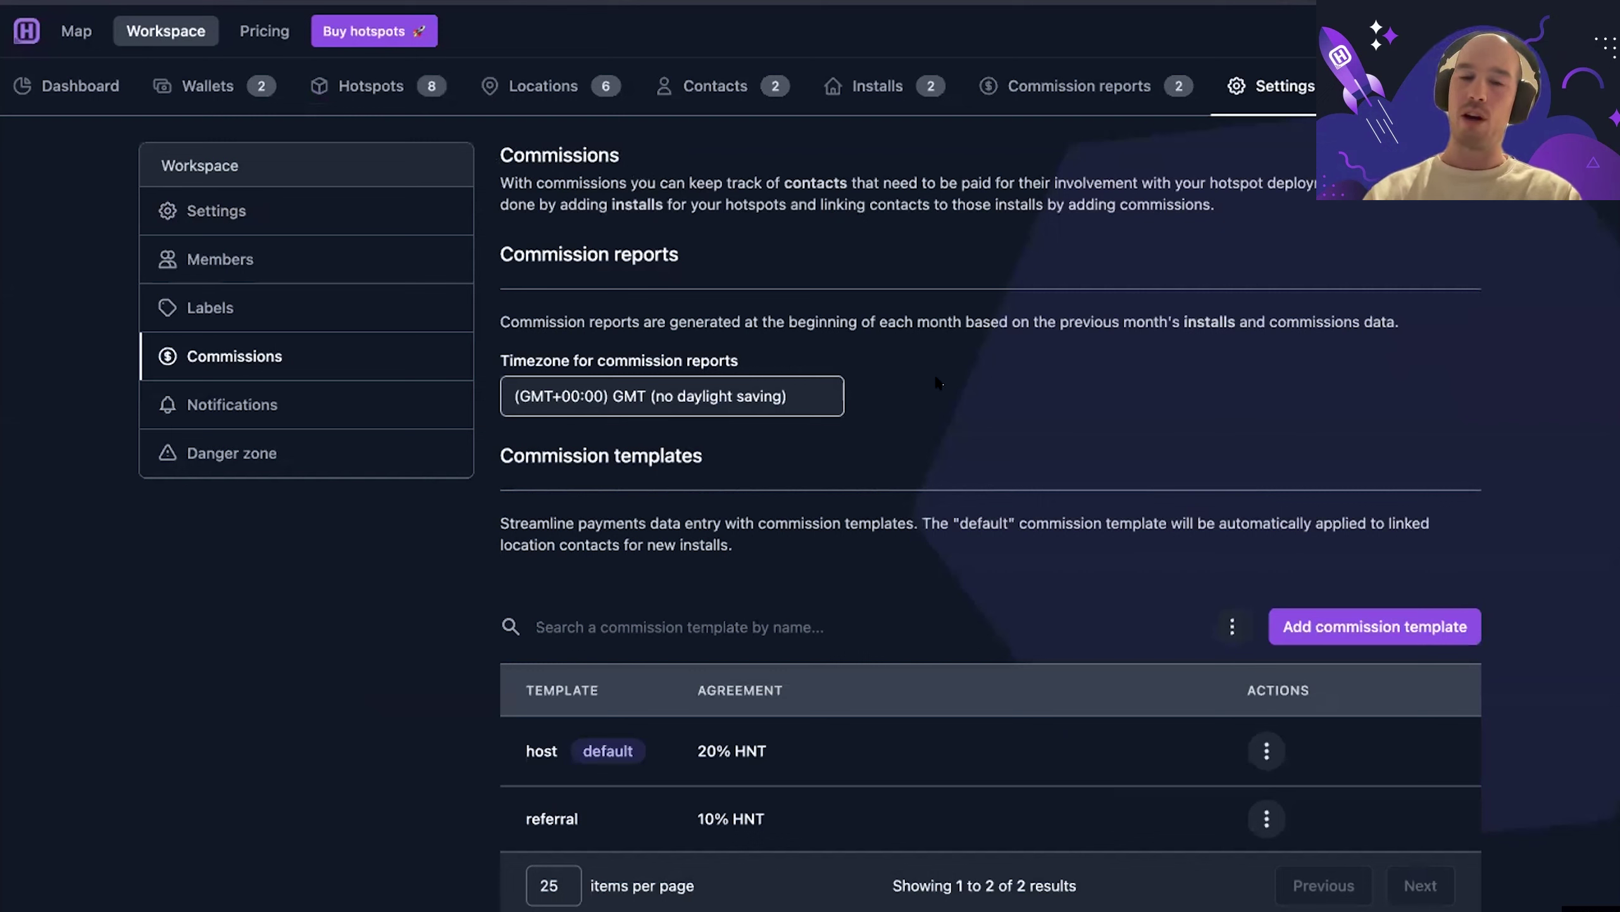
Create an 'Installer fee' template: one time fixed amount of 20 EURO, then review the templates
click(1359, 616)
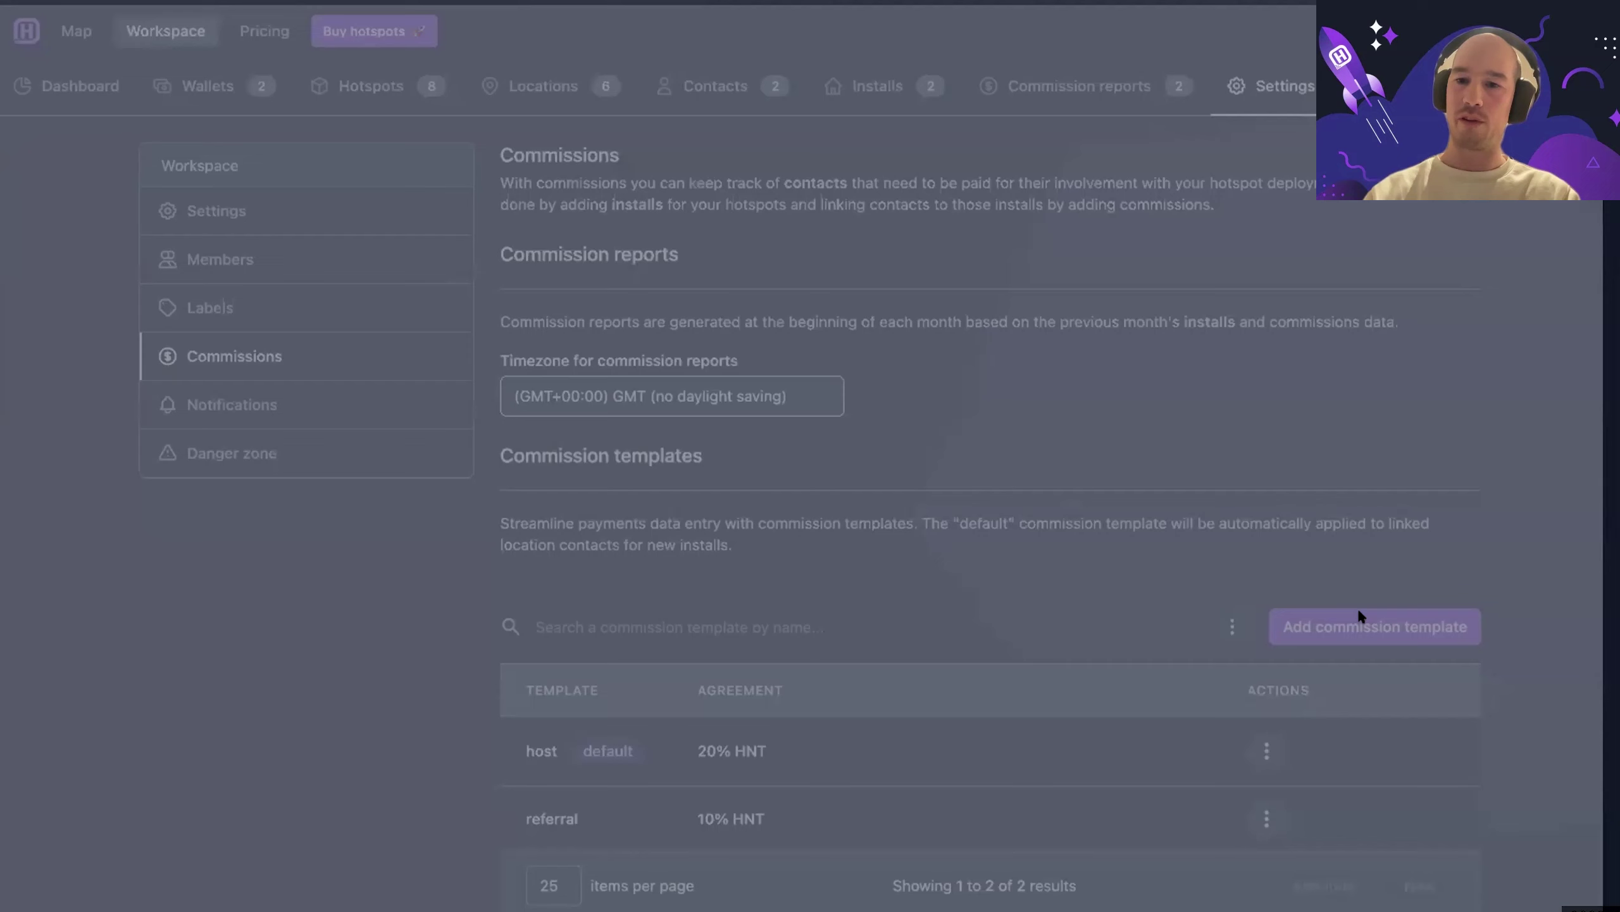
click(1296, 148)
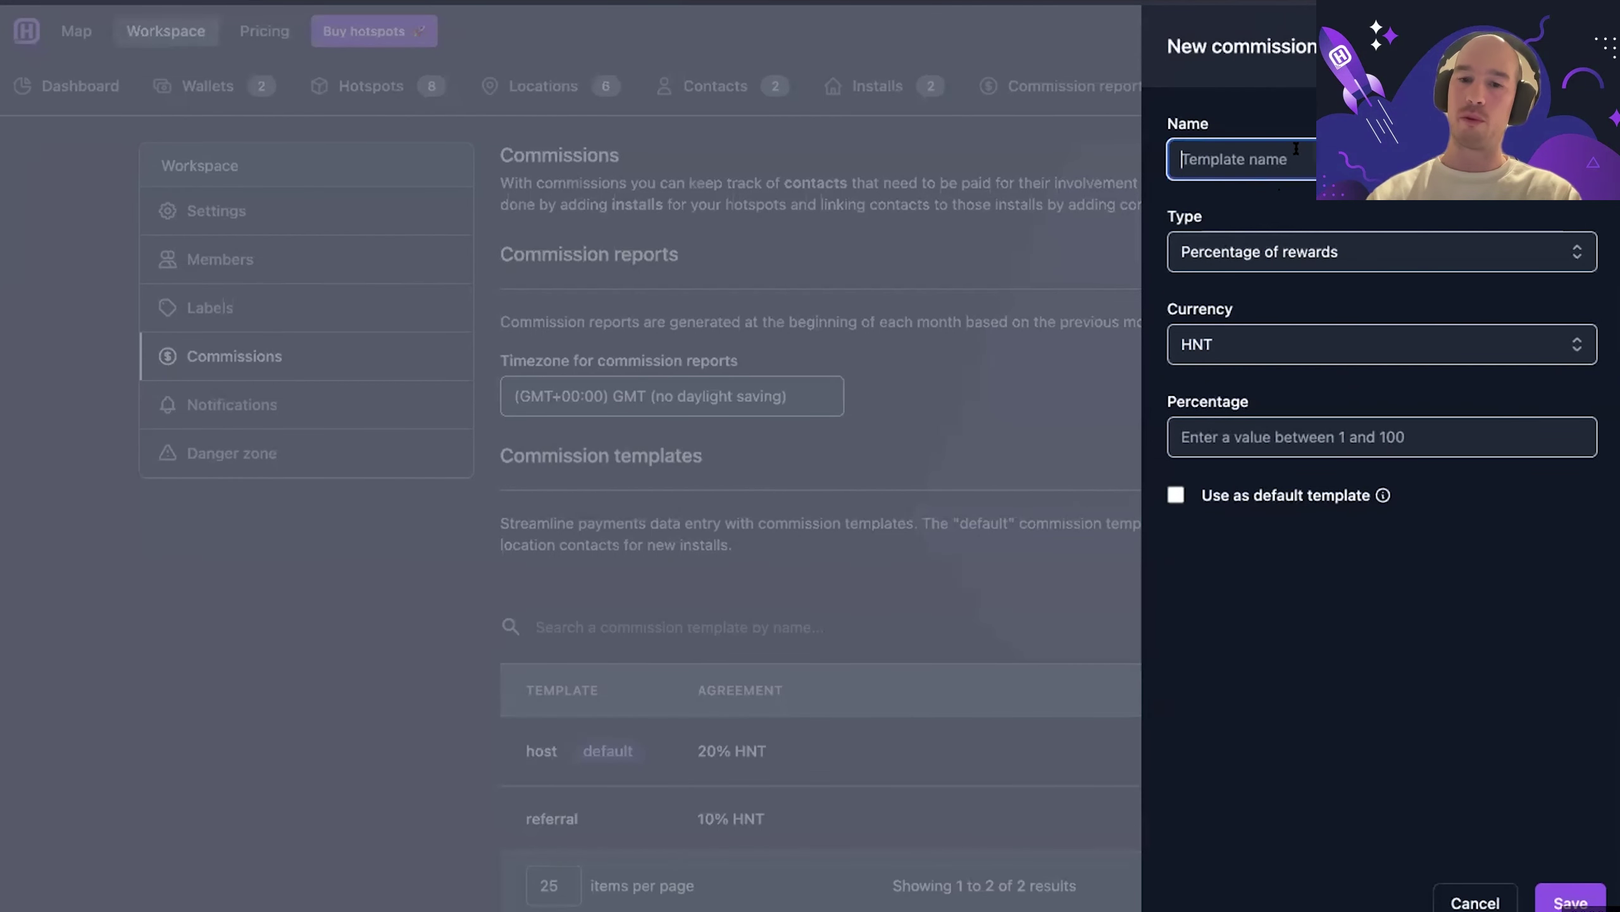
text(Installer fee)
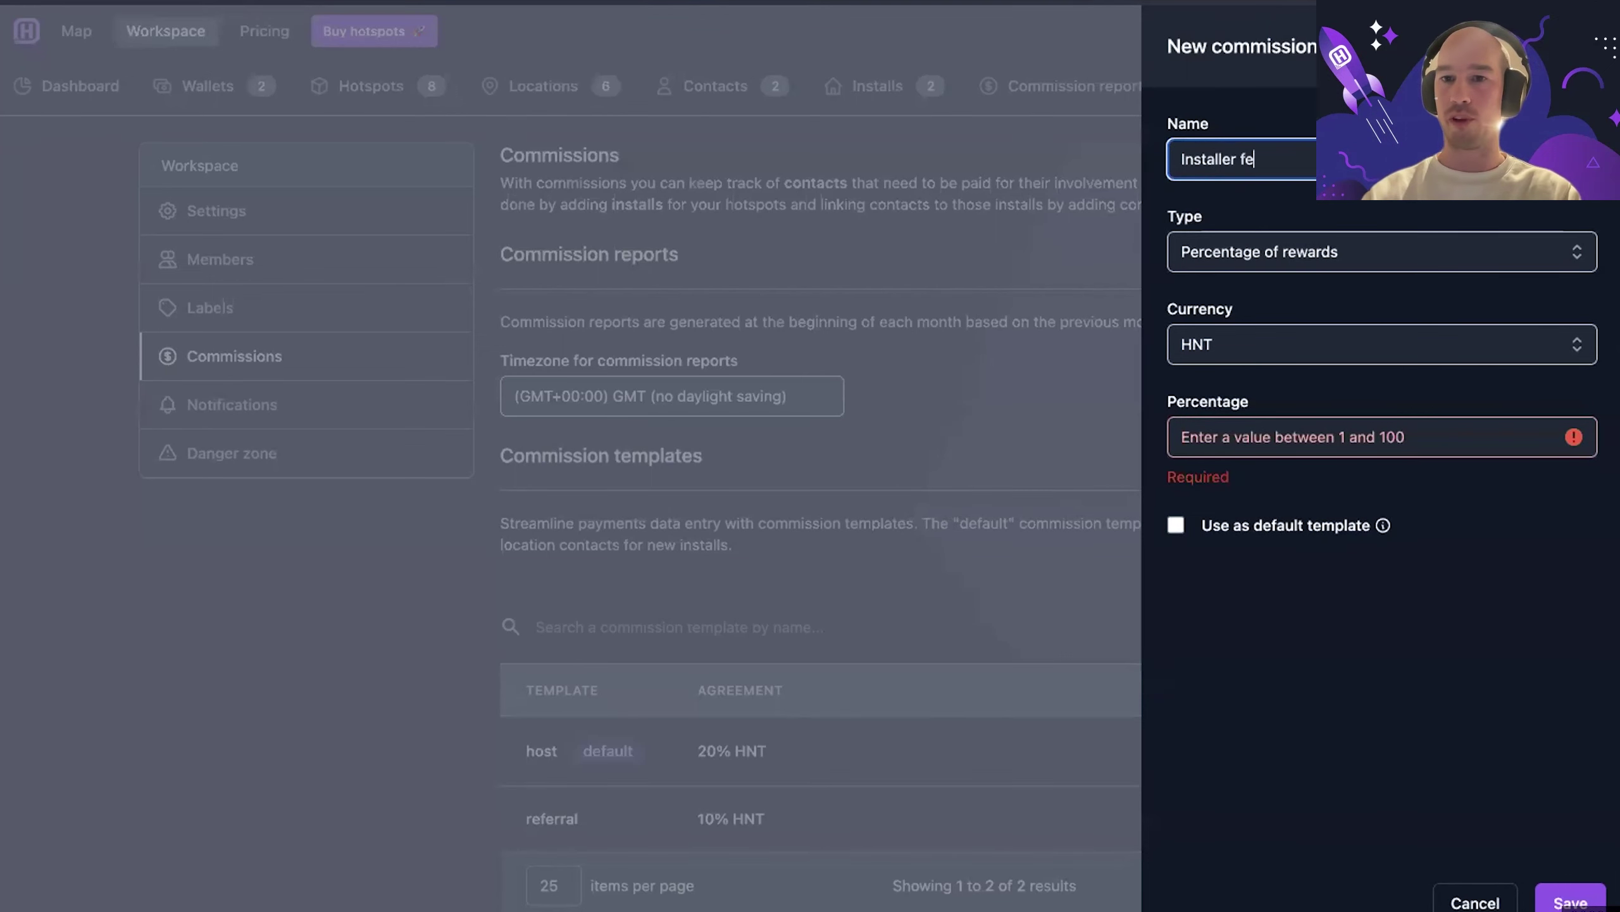
click(1356, 255)
click(1222, 372)
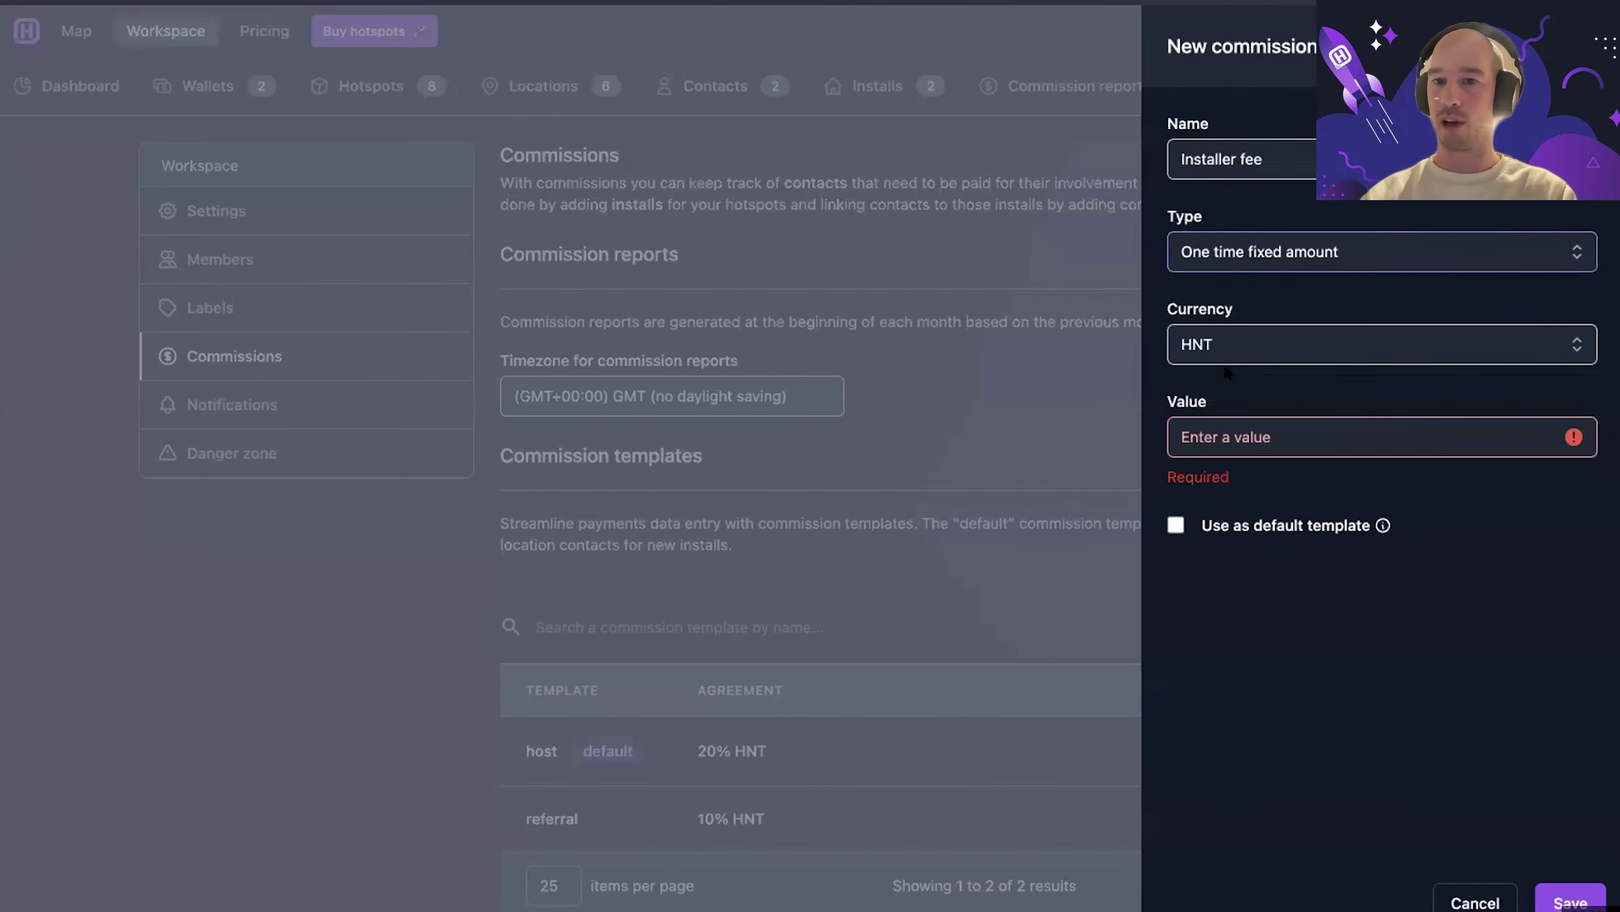
click(1278, 426)
text(20)
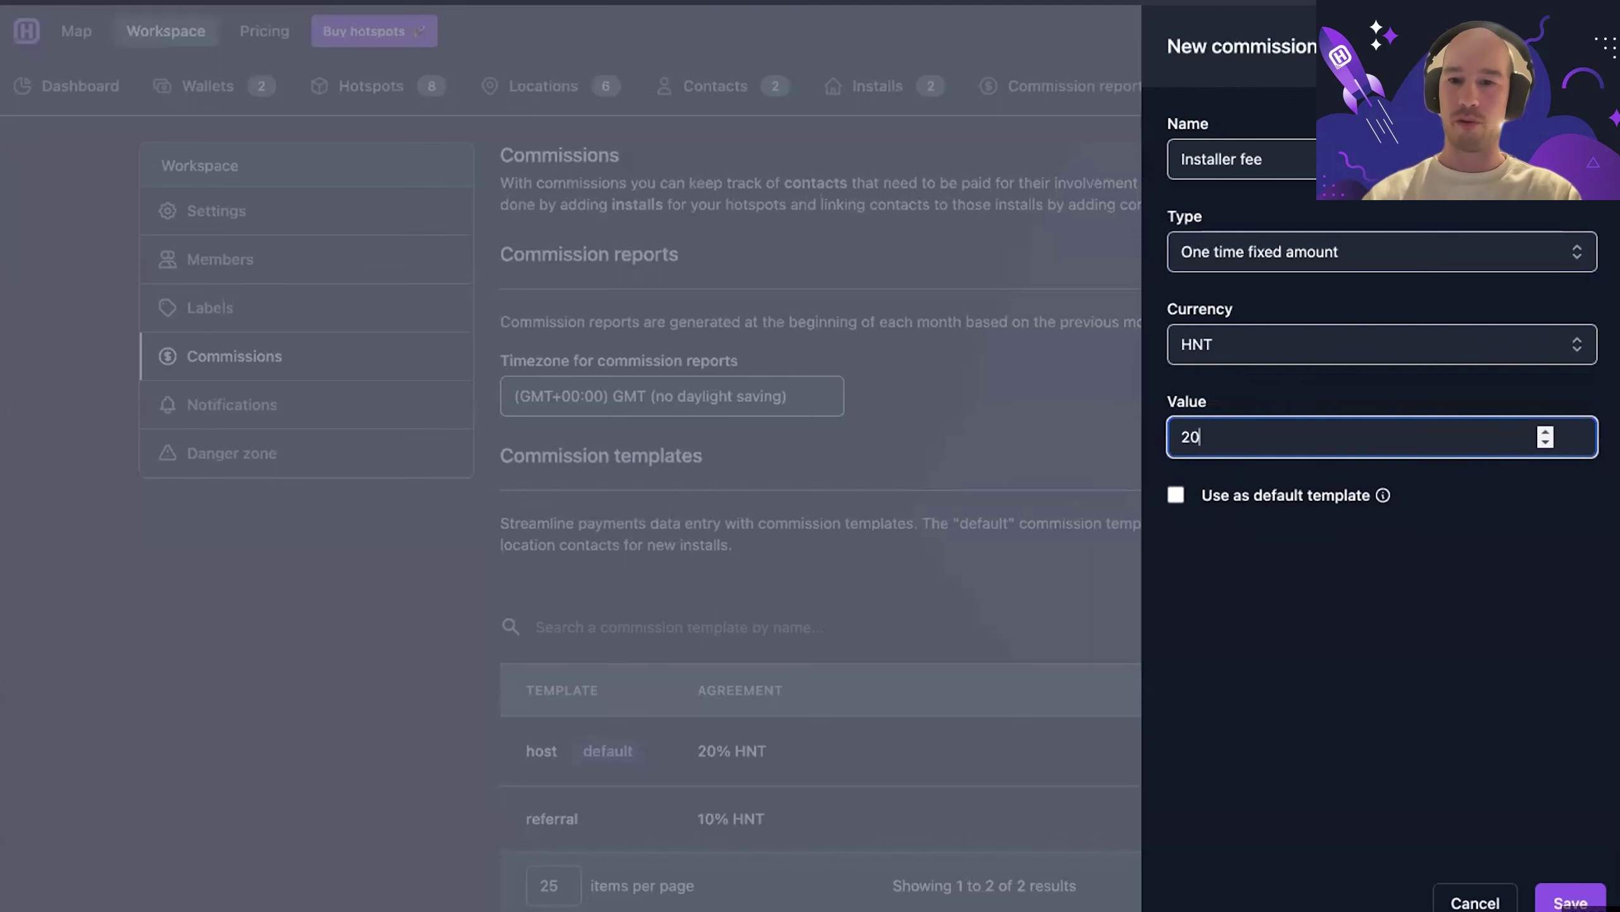
click(1318, 340)
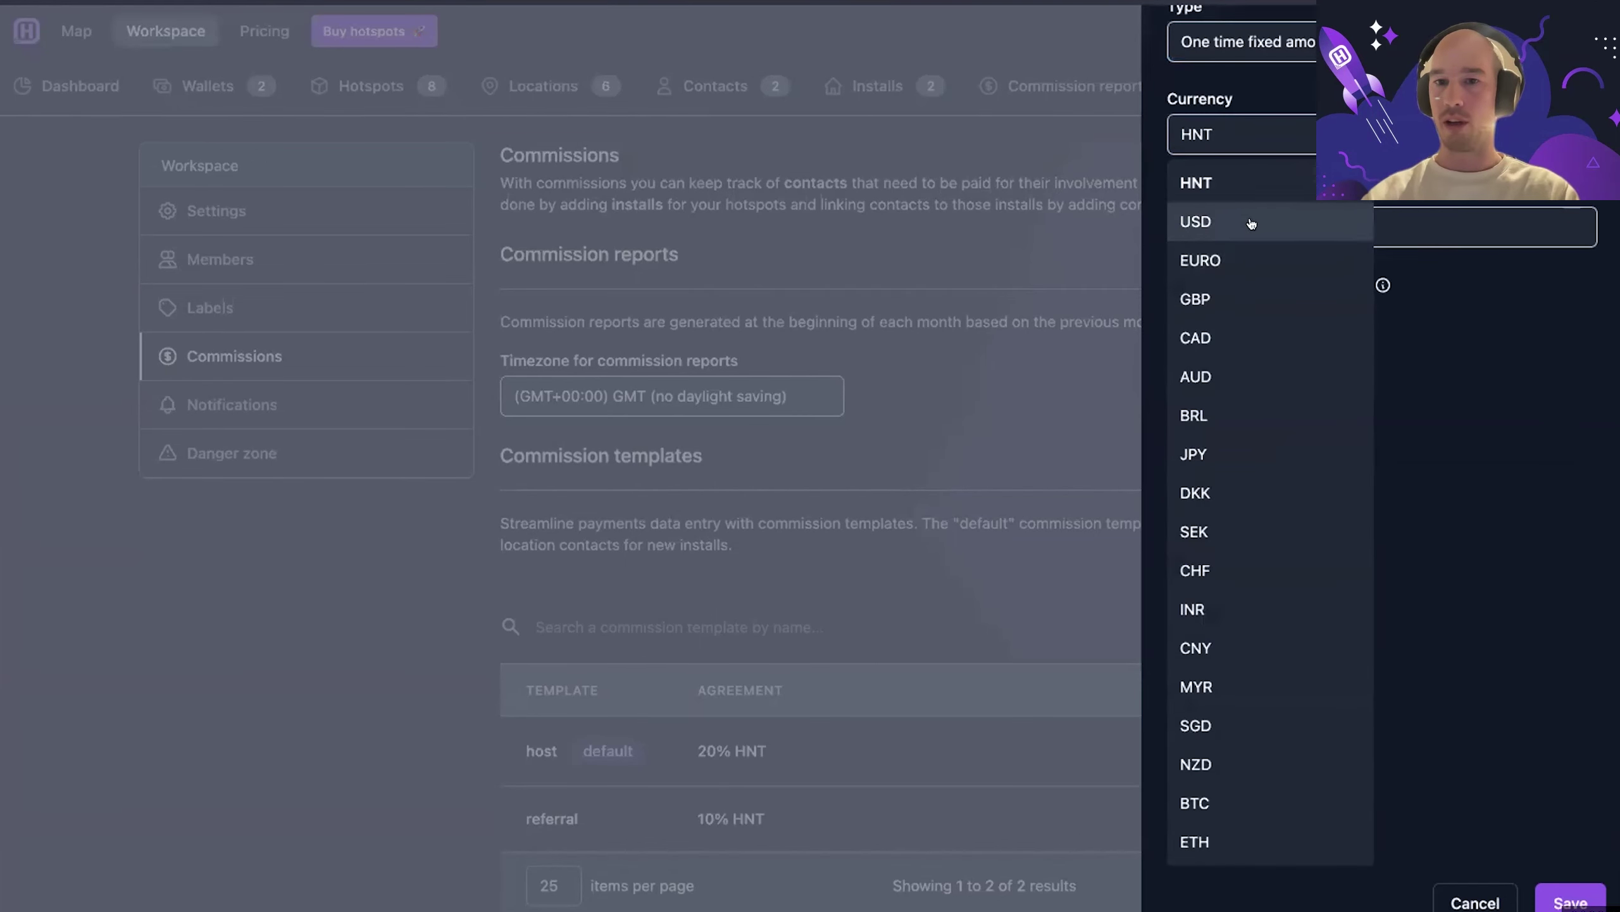
click(1249, 258)
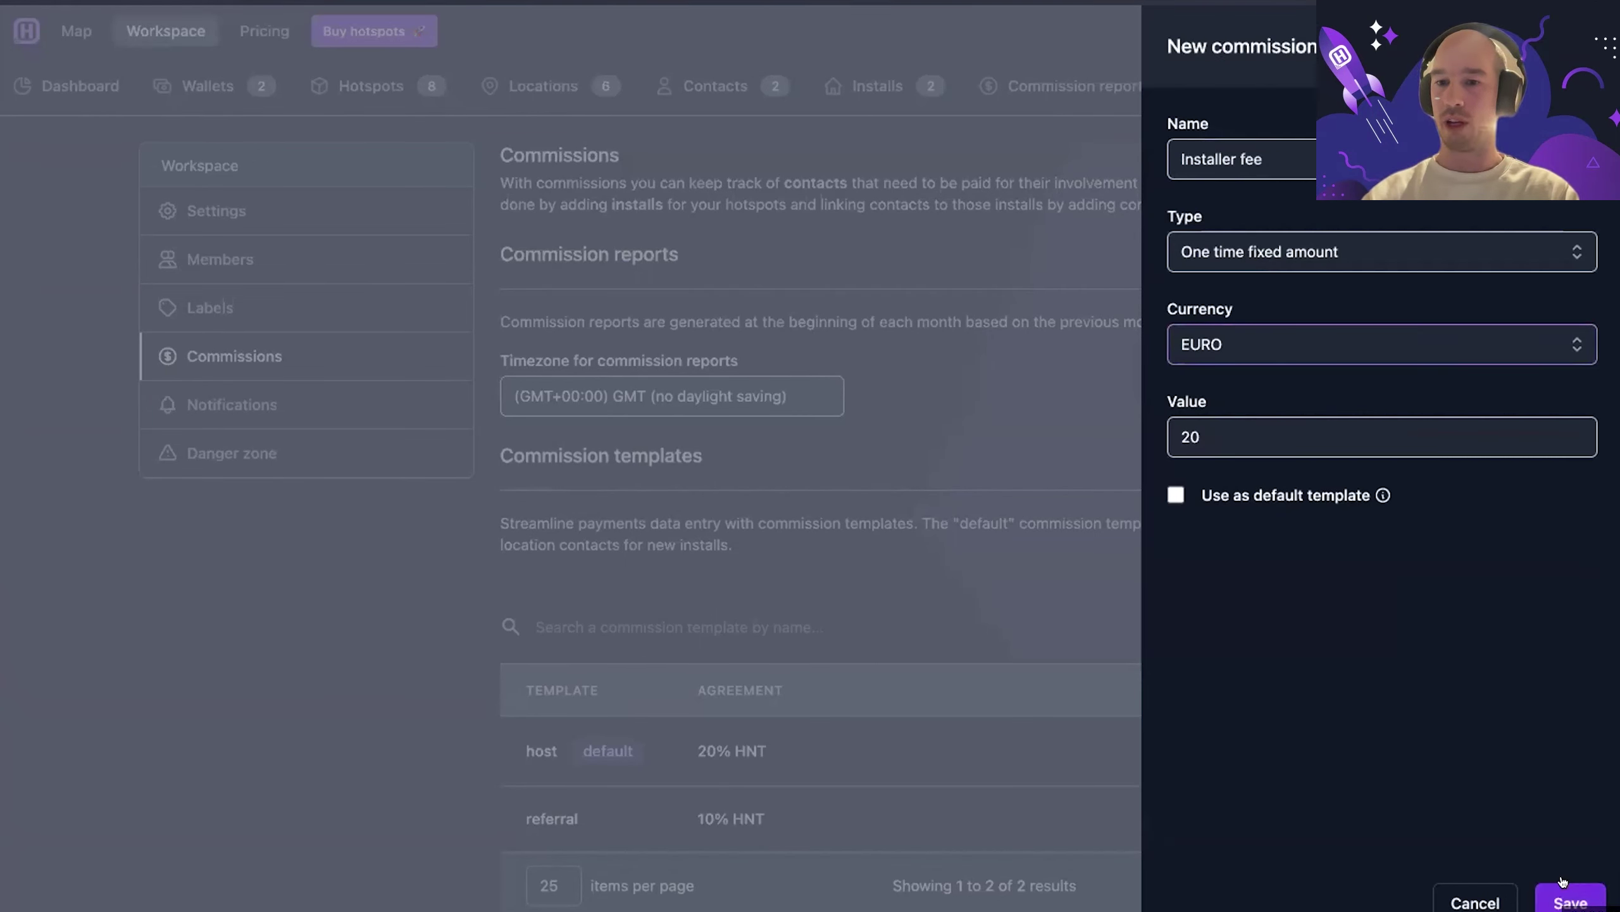
click(1569, 900)
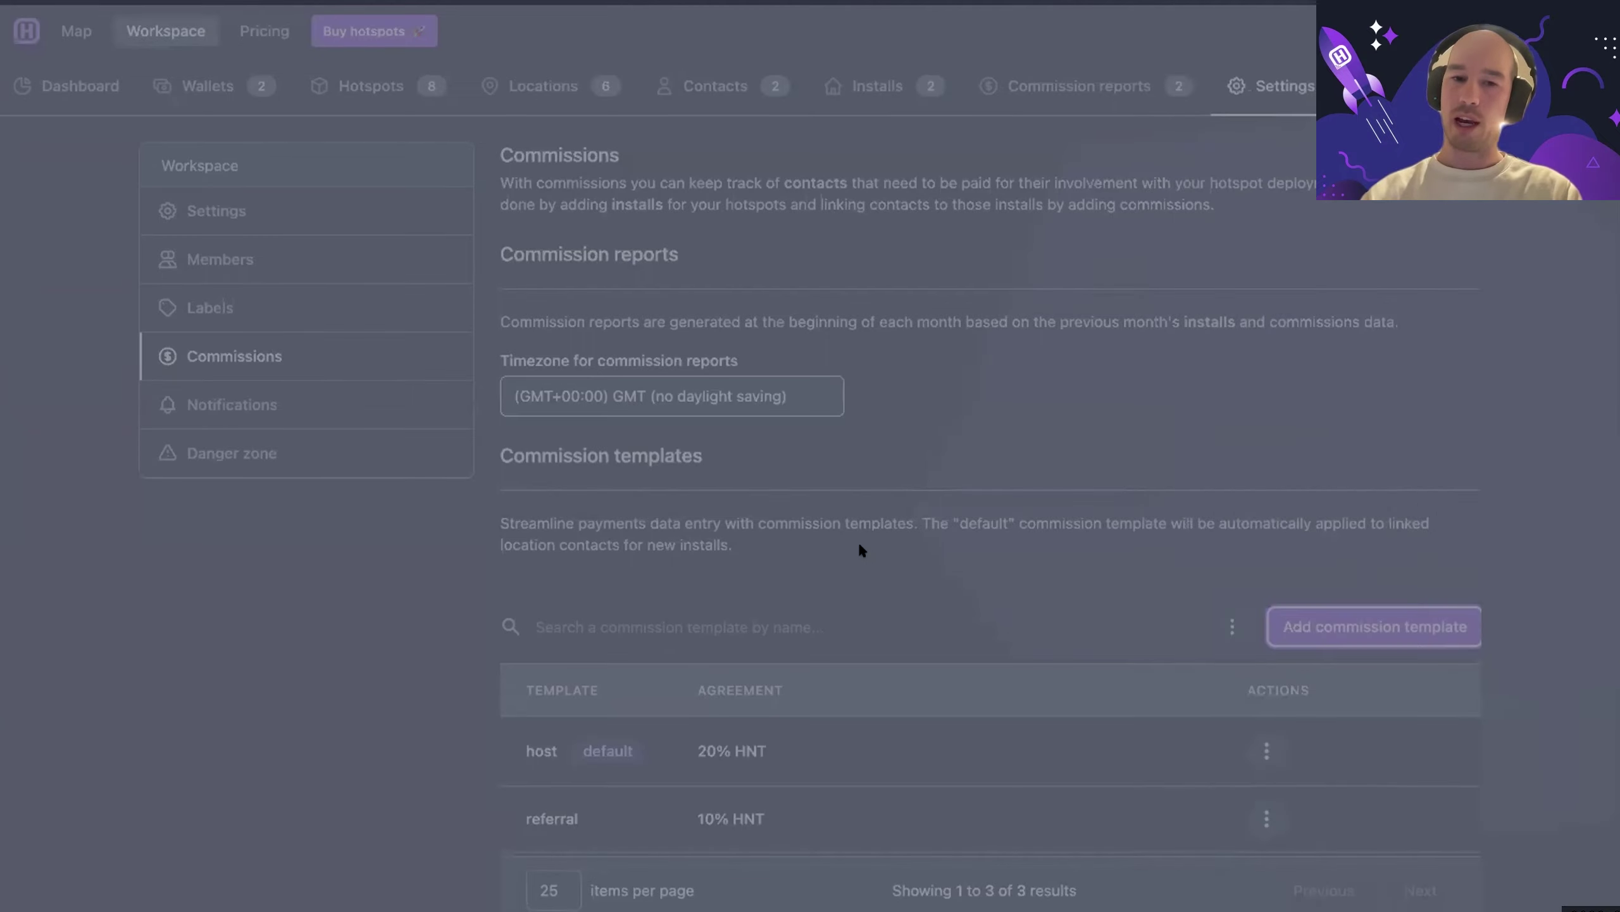
scroll(689, 772, down, 2)
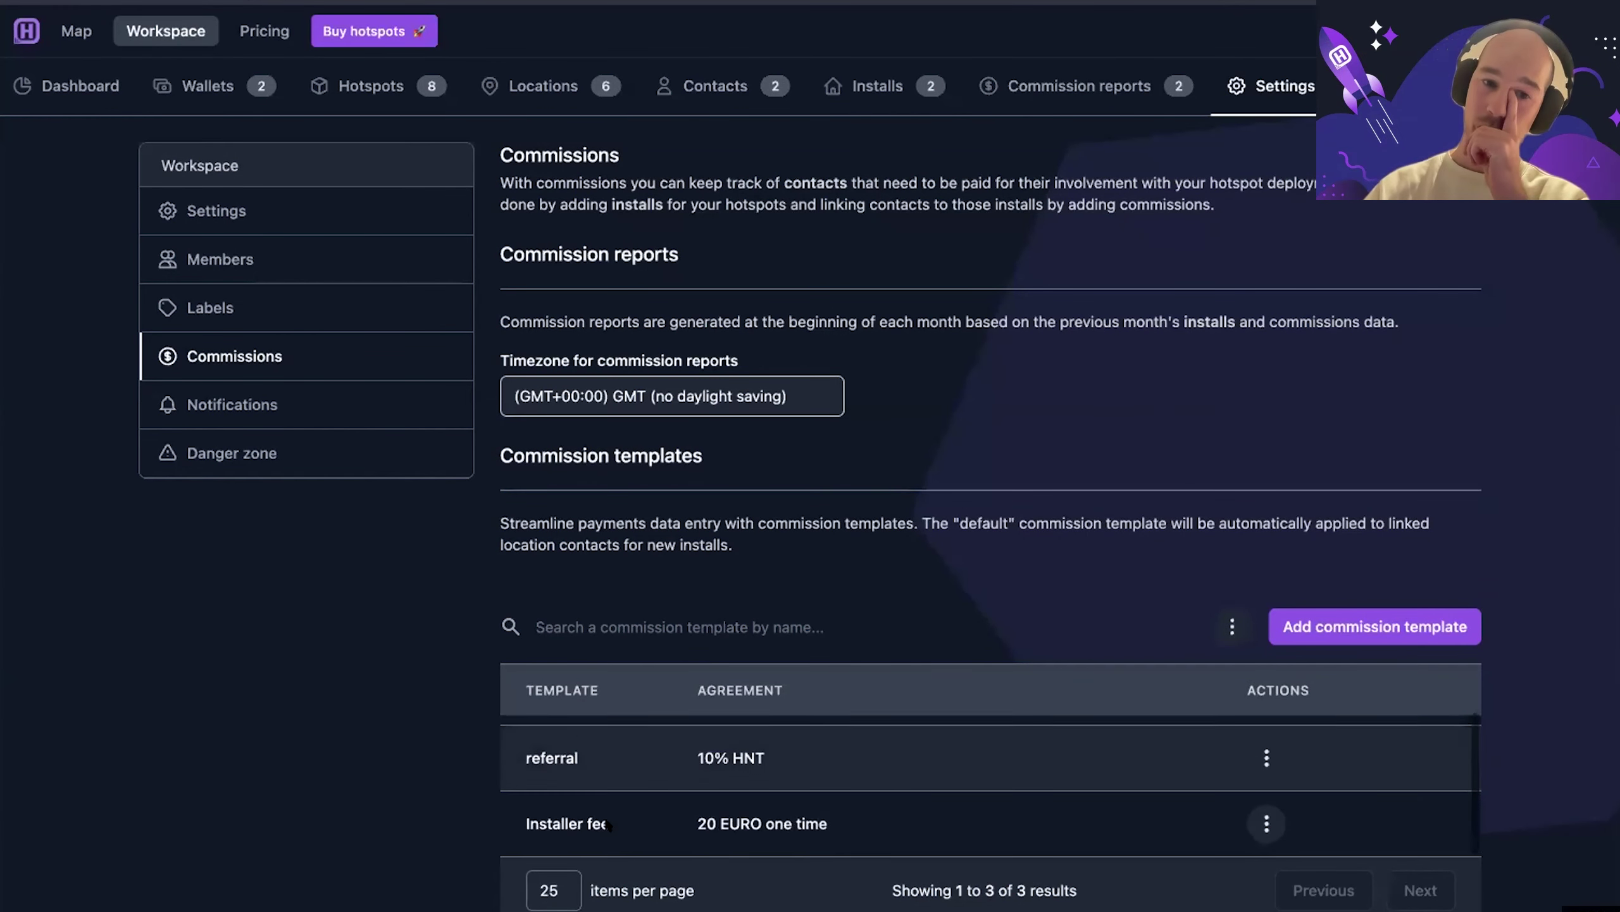
scroll(638, 753, up, 2)
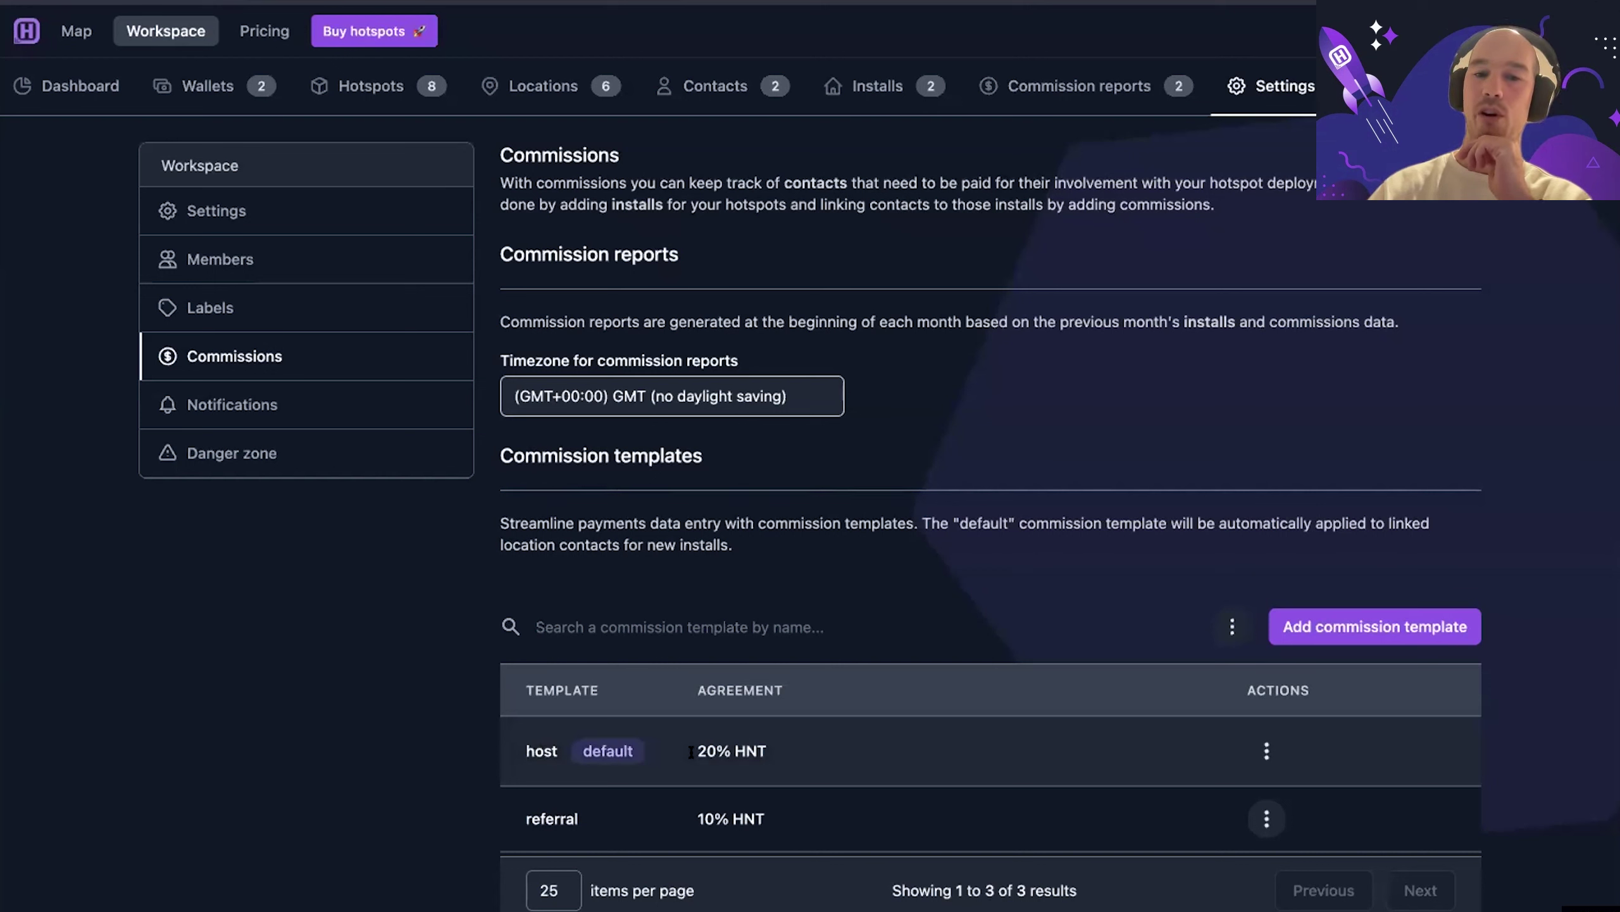
scroll(759, 735, down, 2)
scroll(765, 735, up, 2)
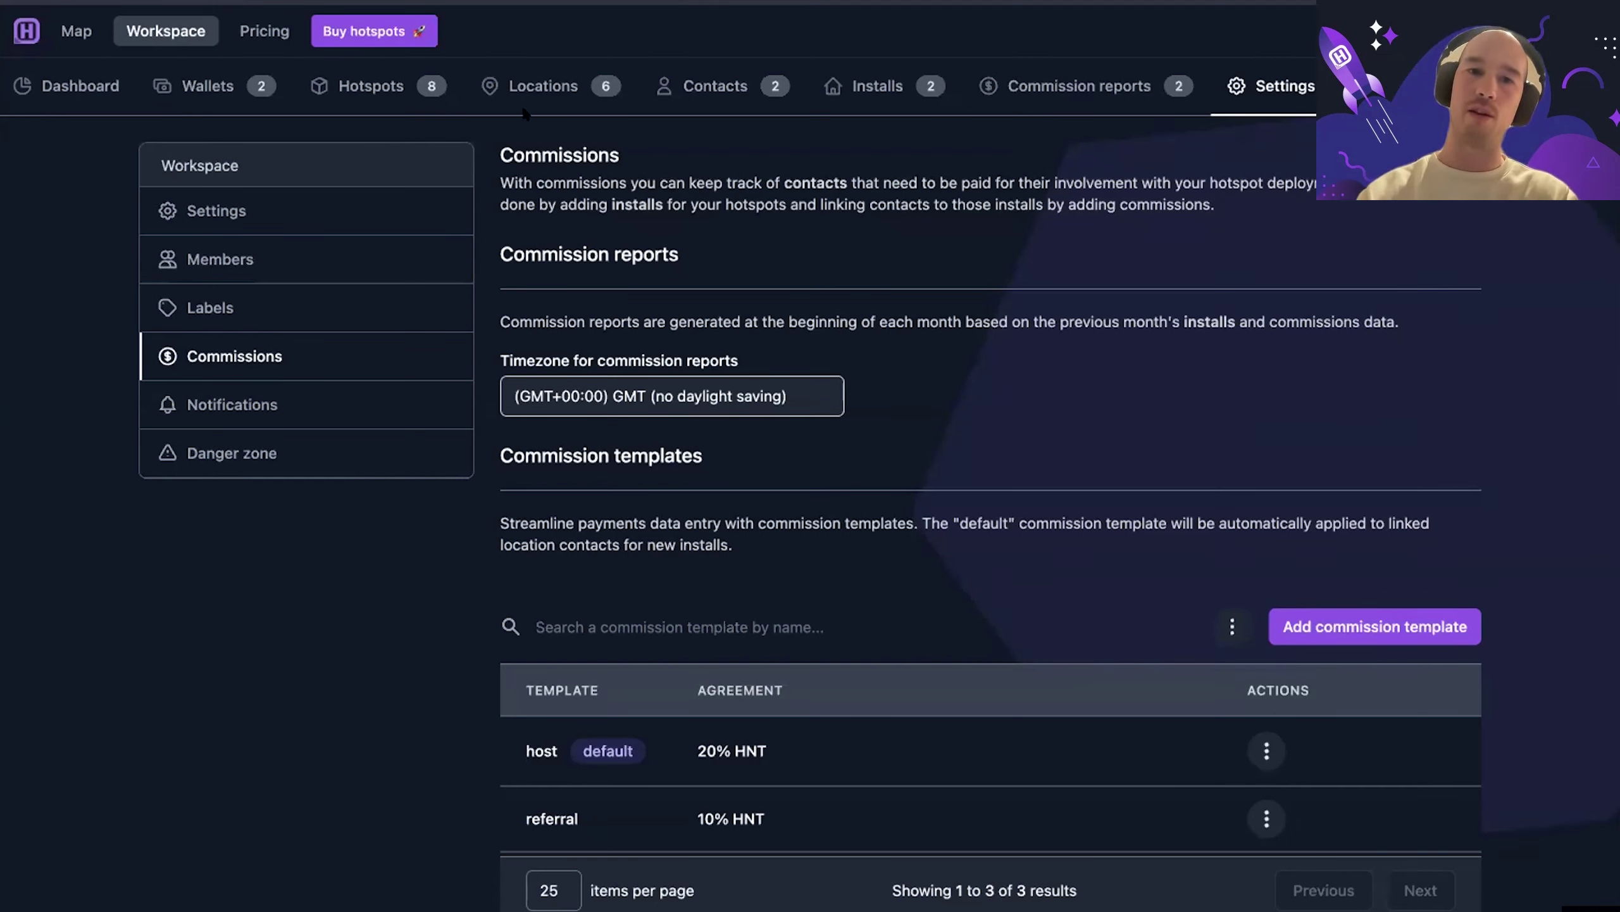
click(579, 104)
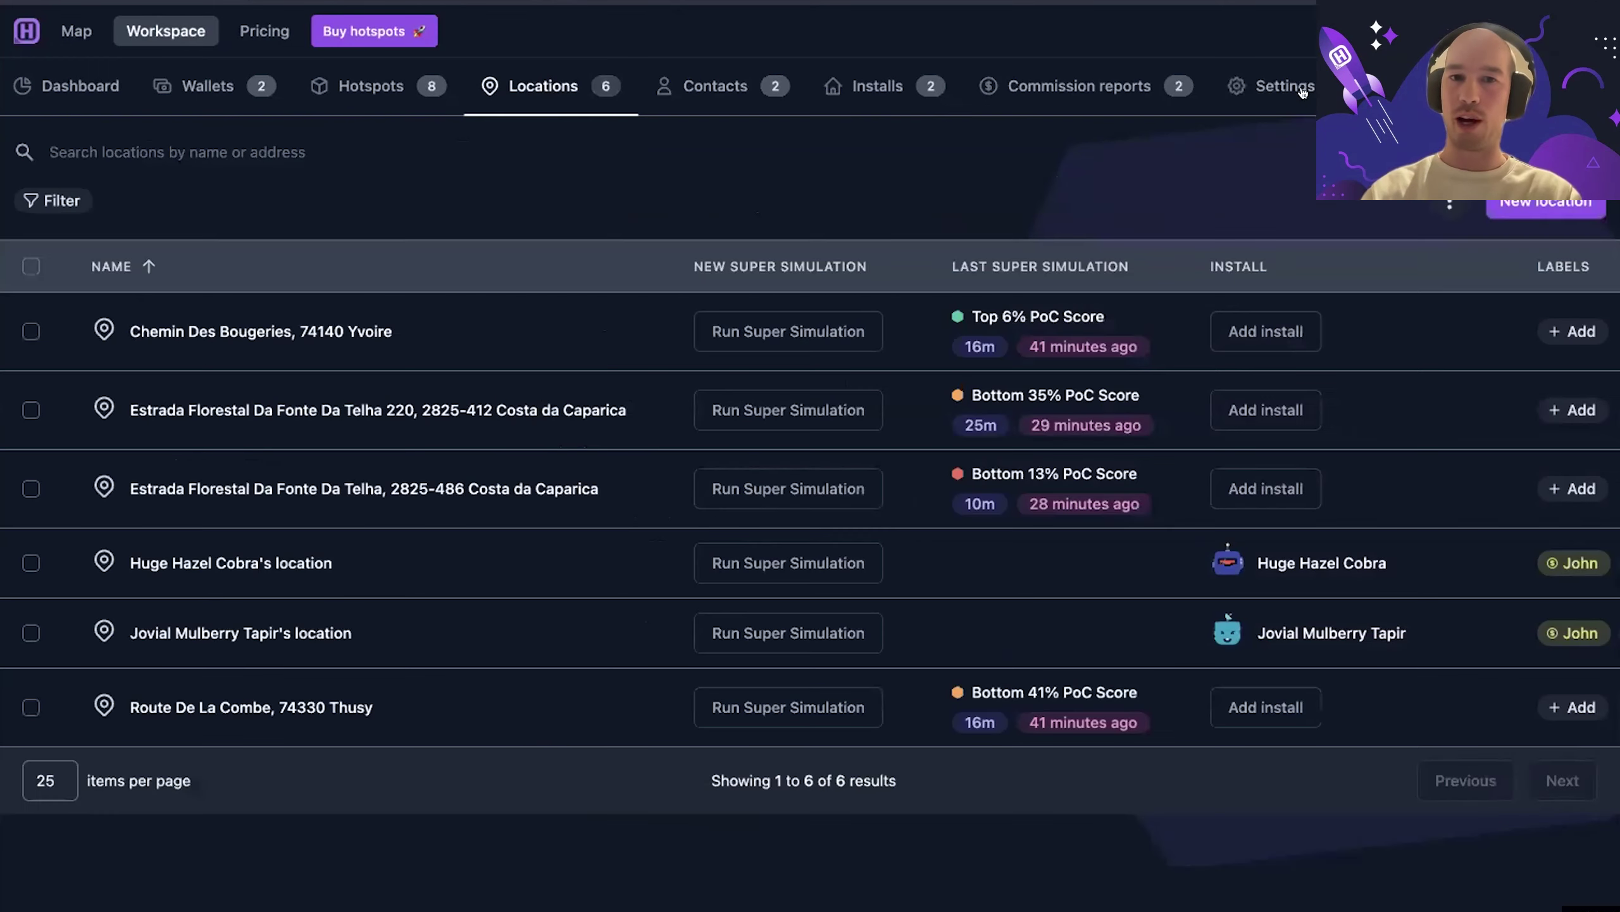
click(1545, 205)
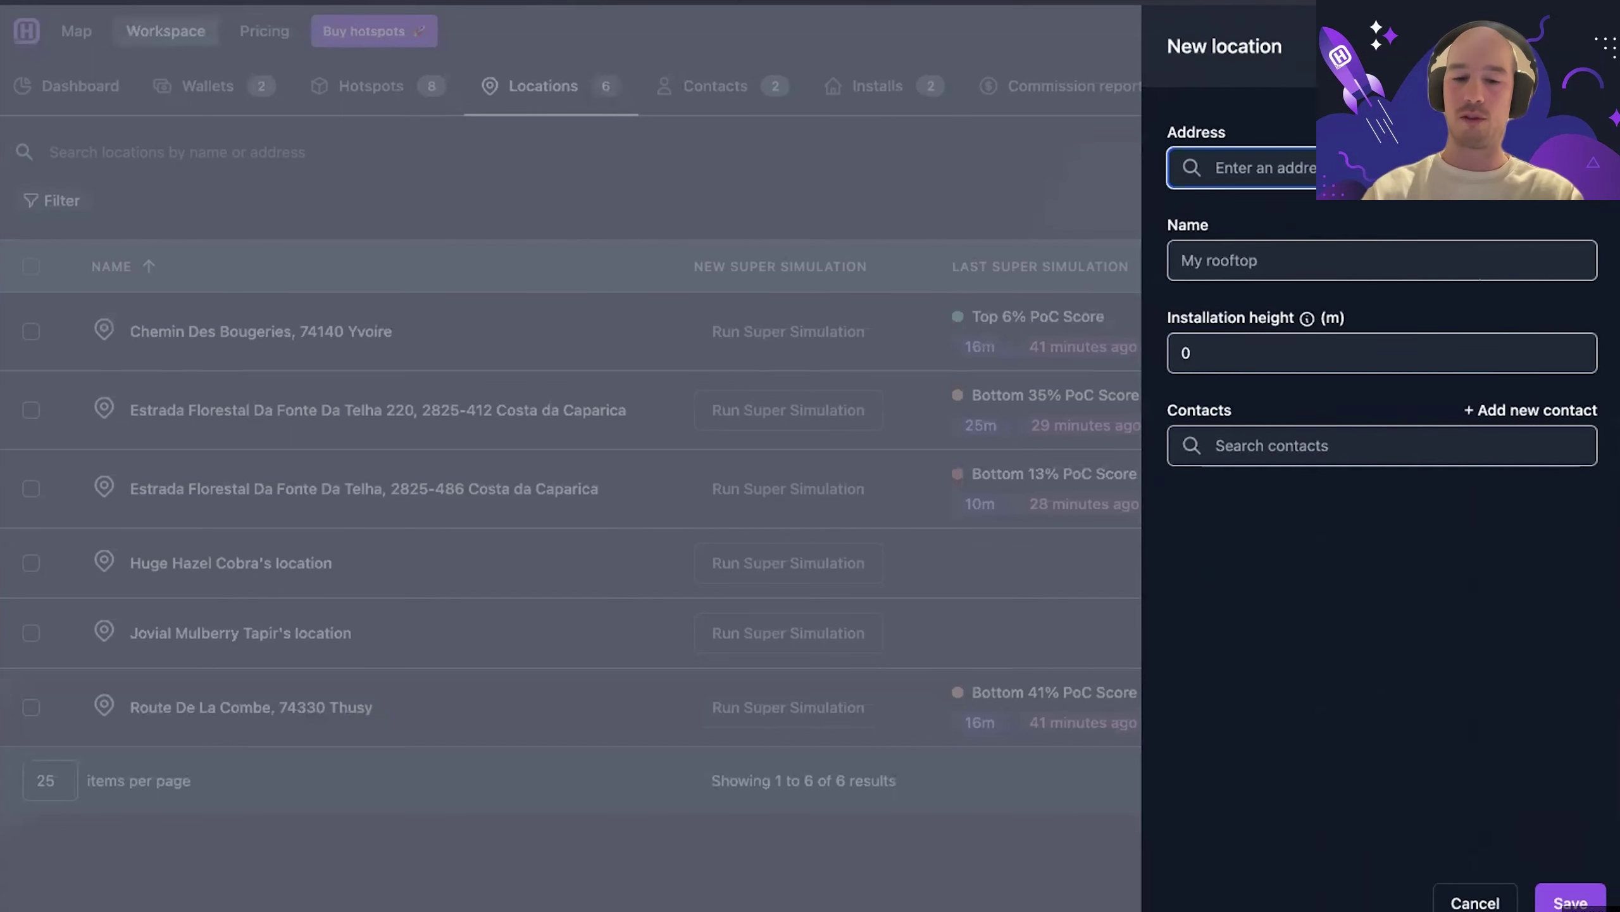
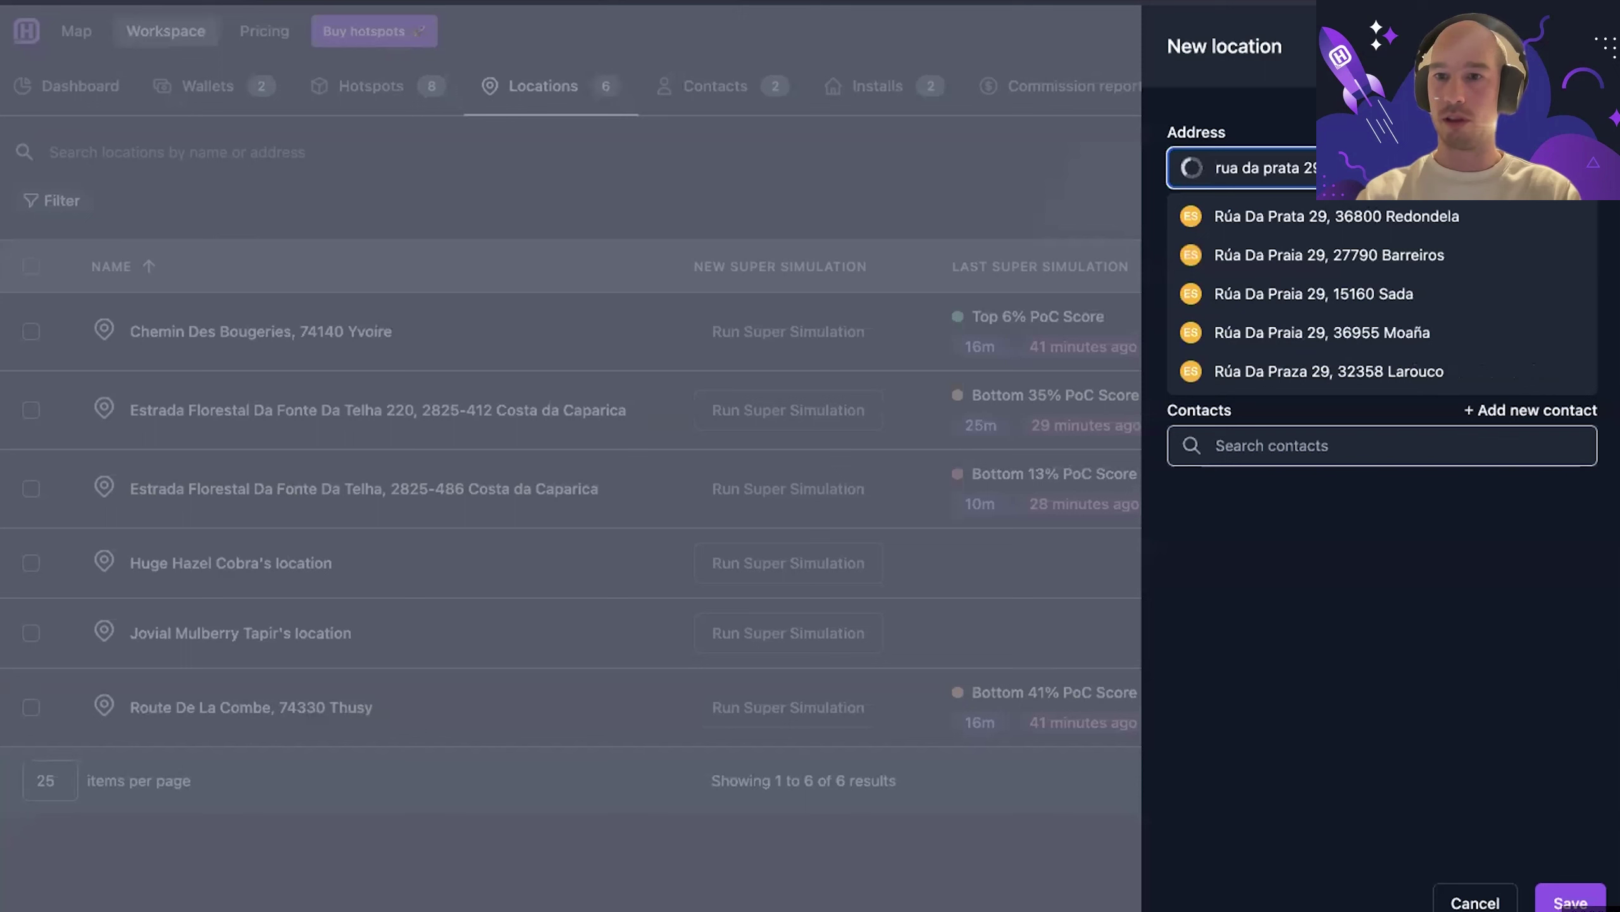
click(1427, 215)
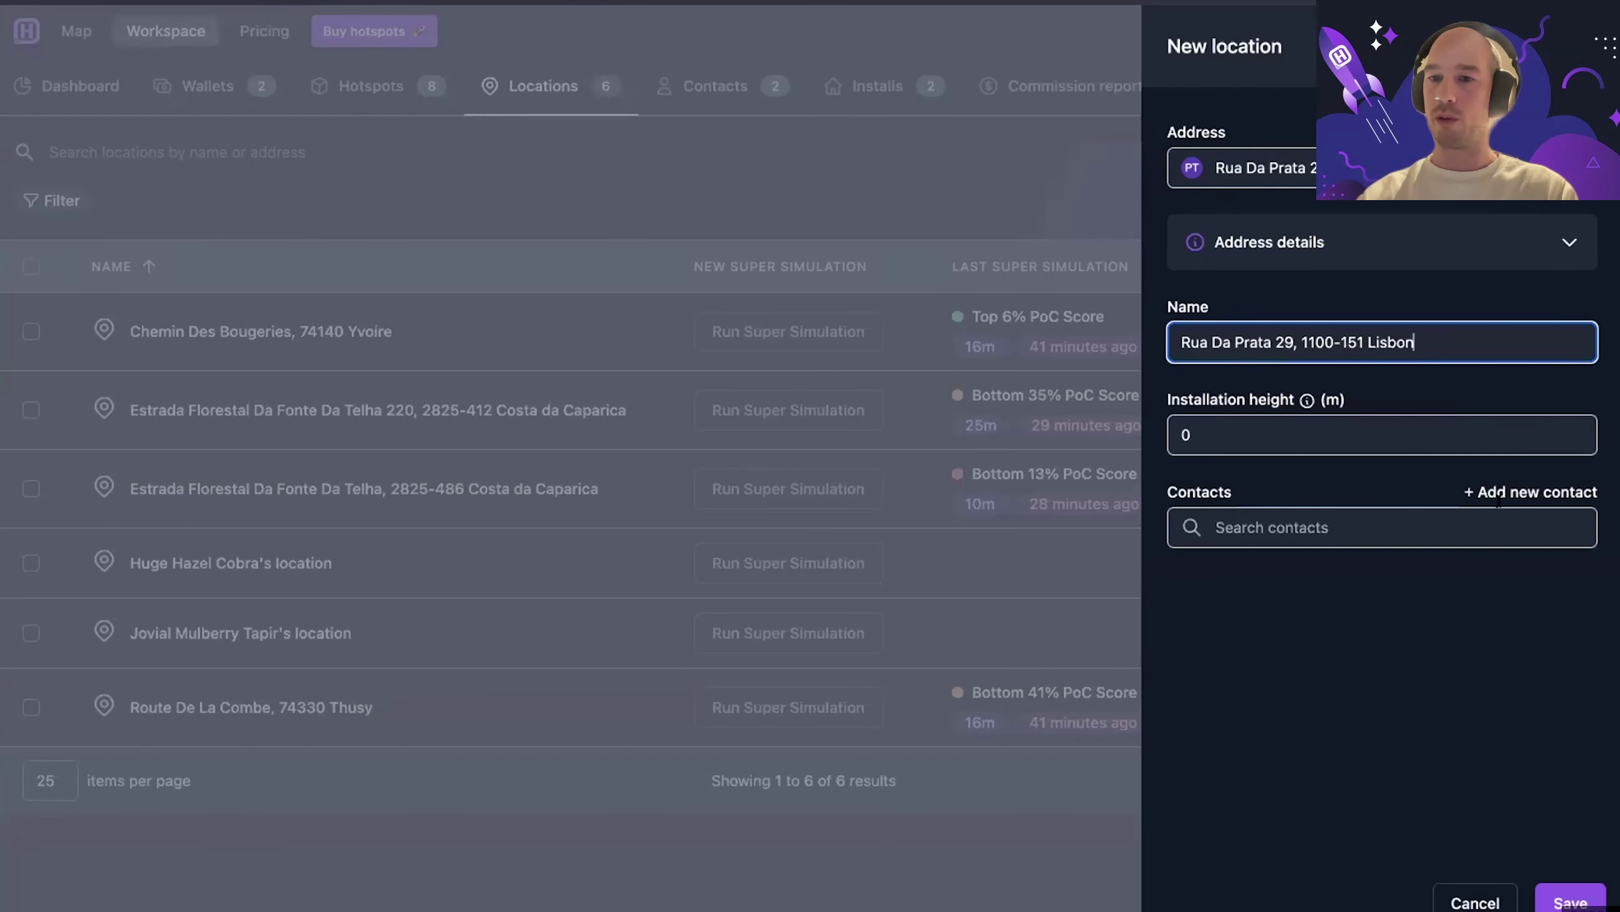
click(1464, 521)
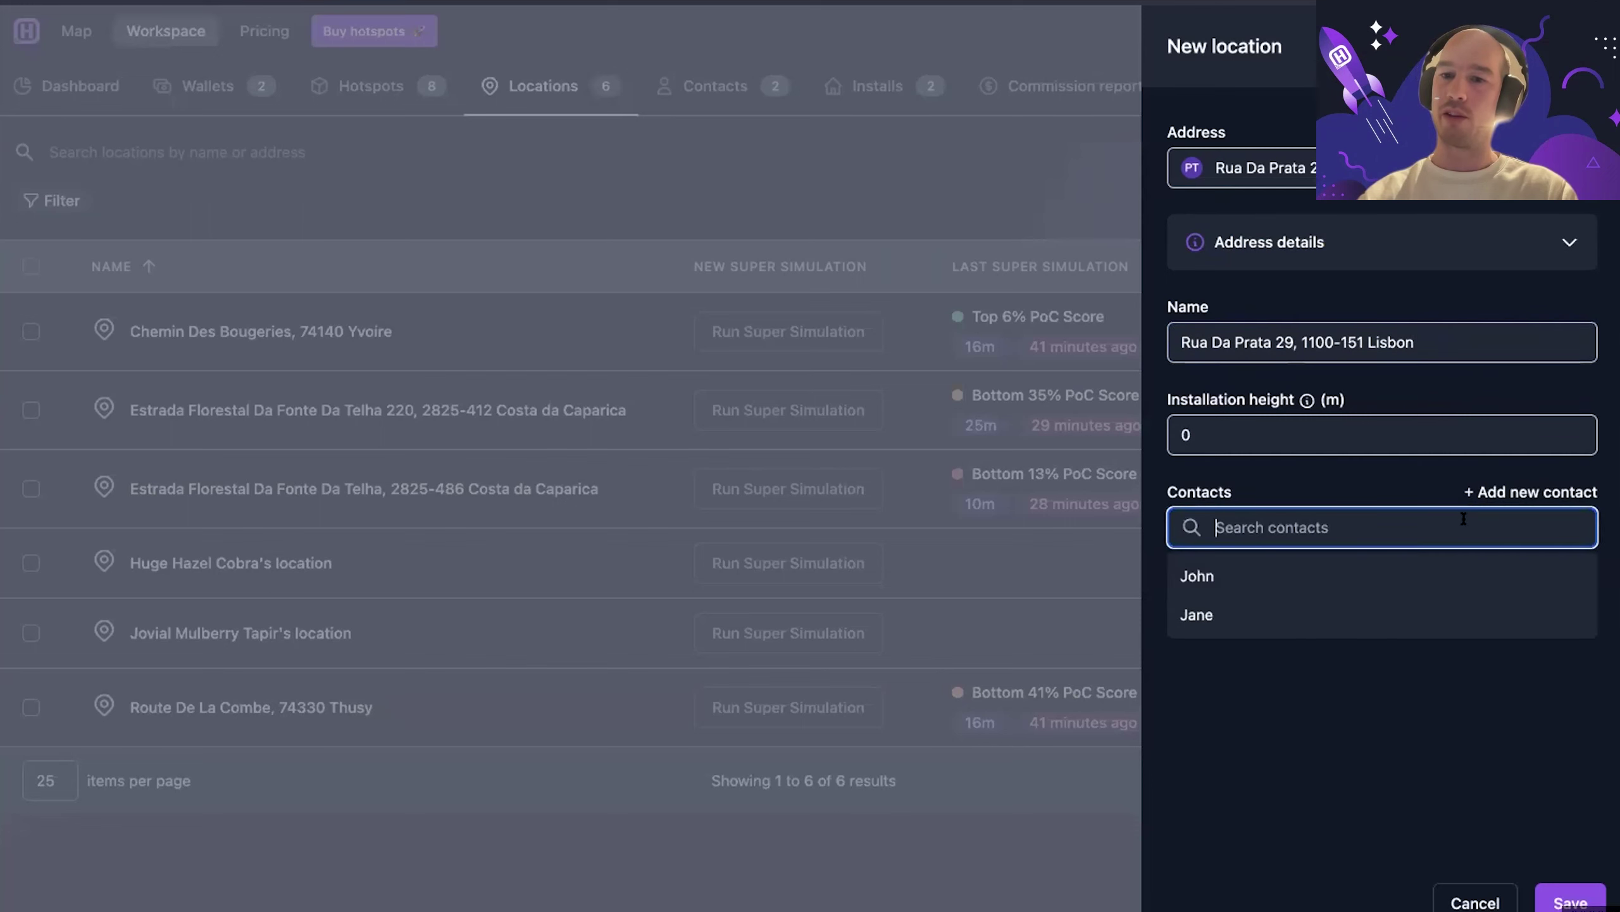
click(1253, 573)
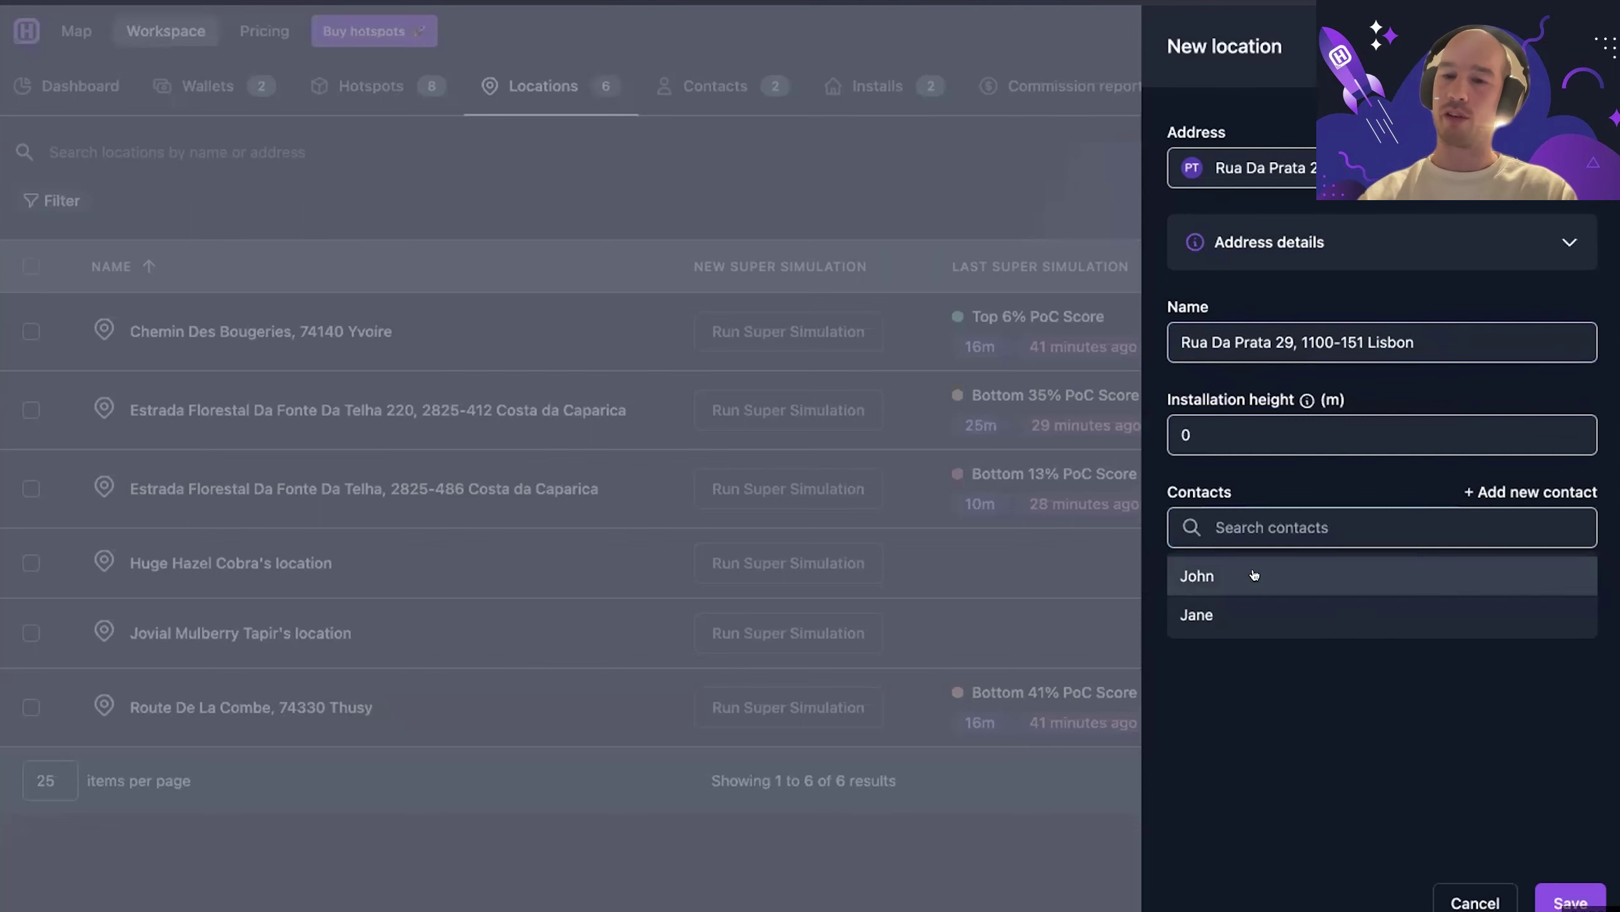
click(1566, 901)
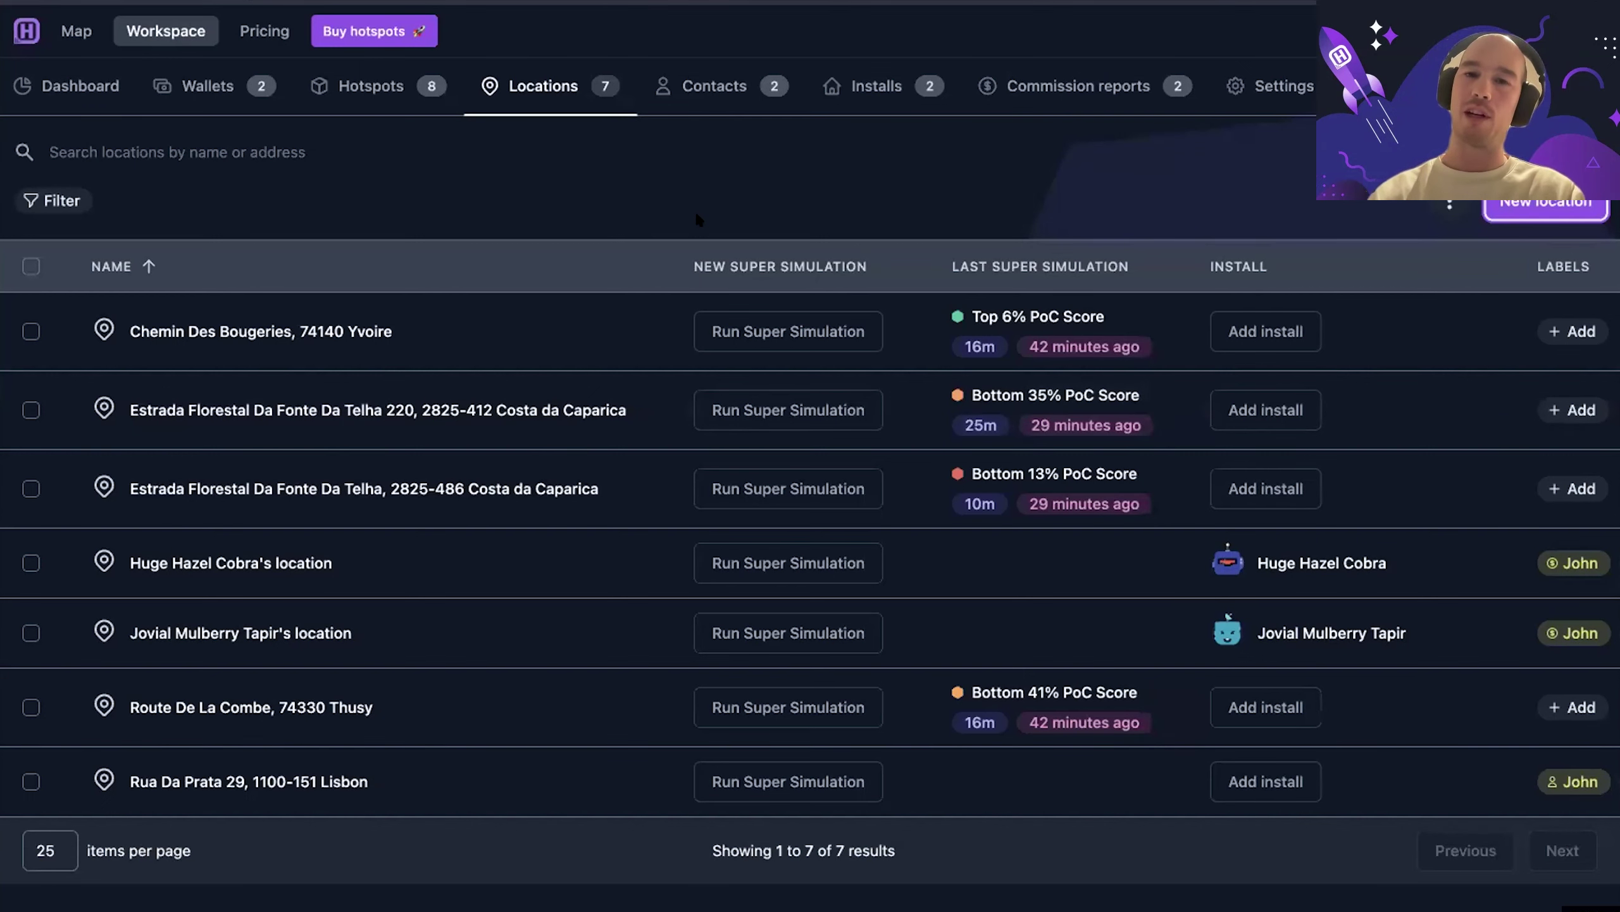
click(1273, 86)
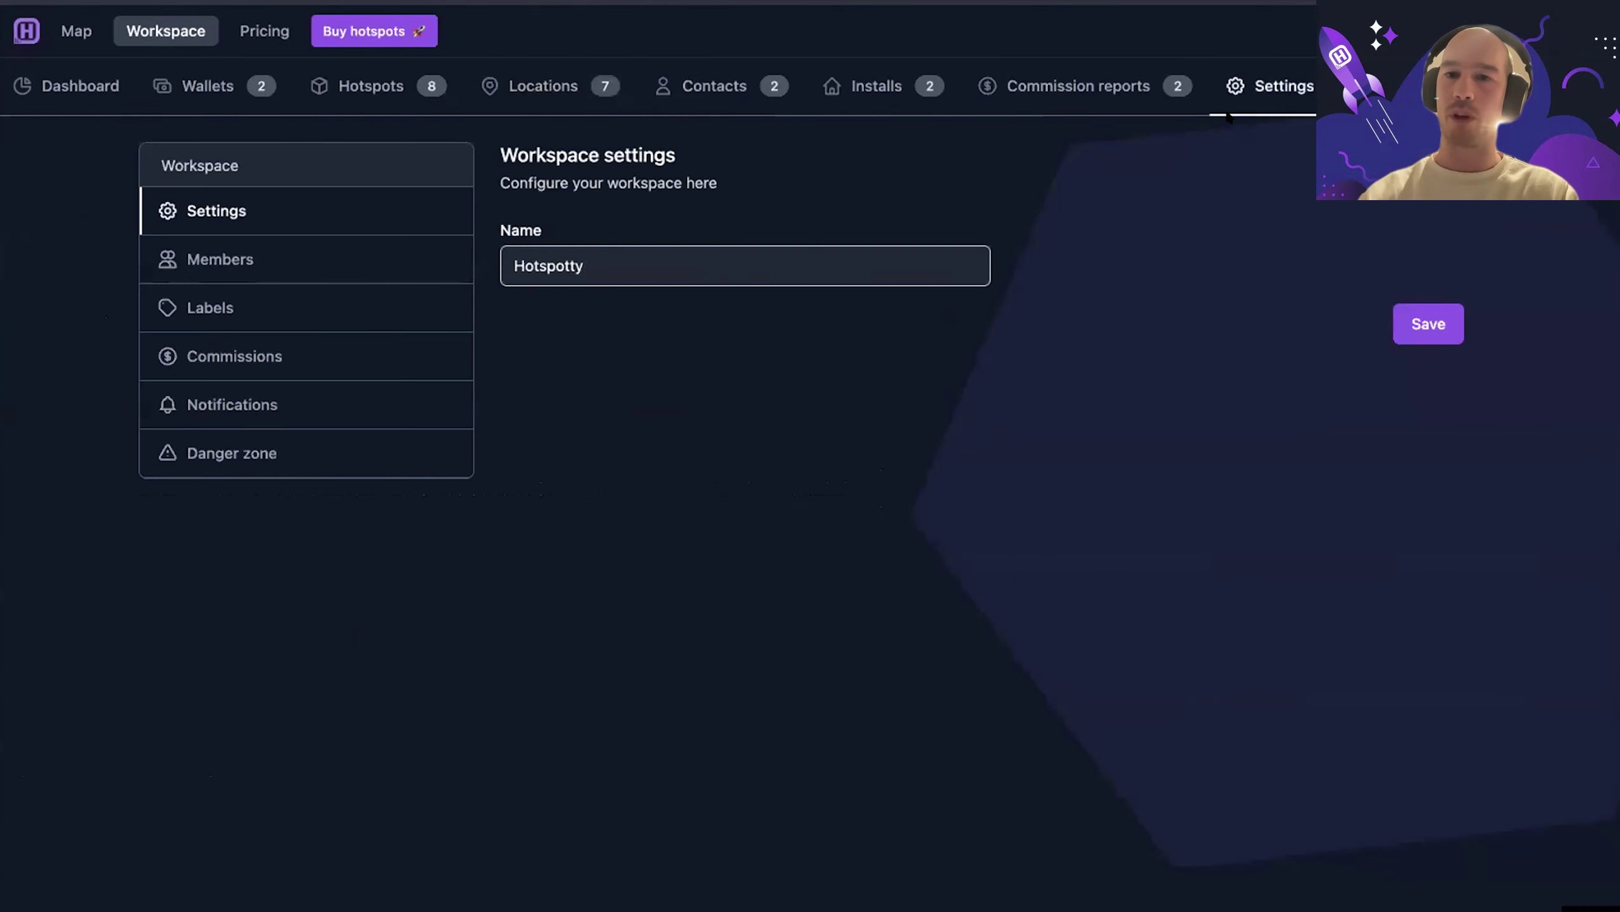
Open Commissions settings and highlight the 'default' label on the host template
click(257, 365)
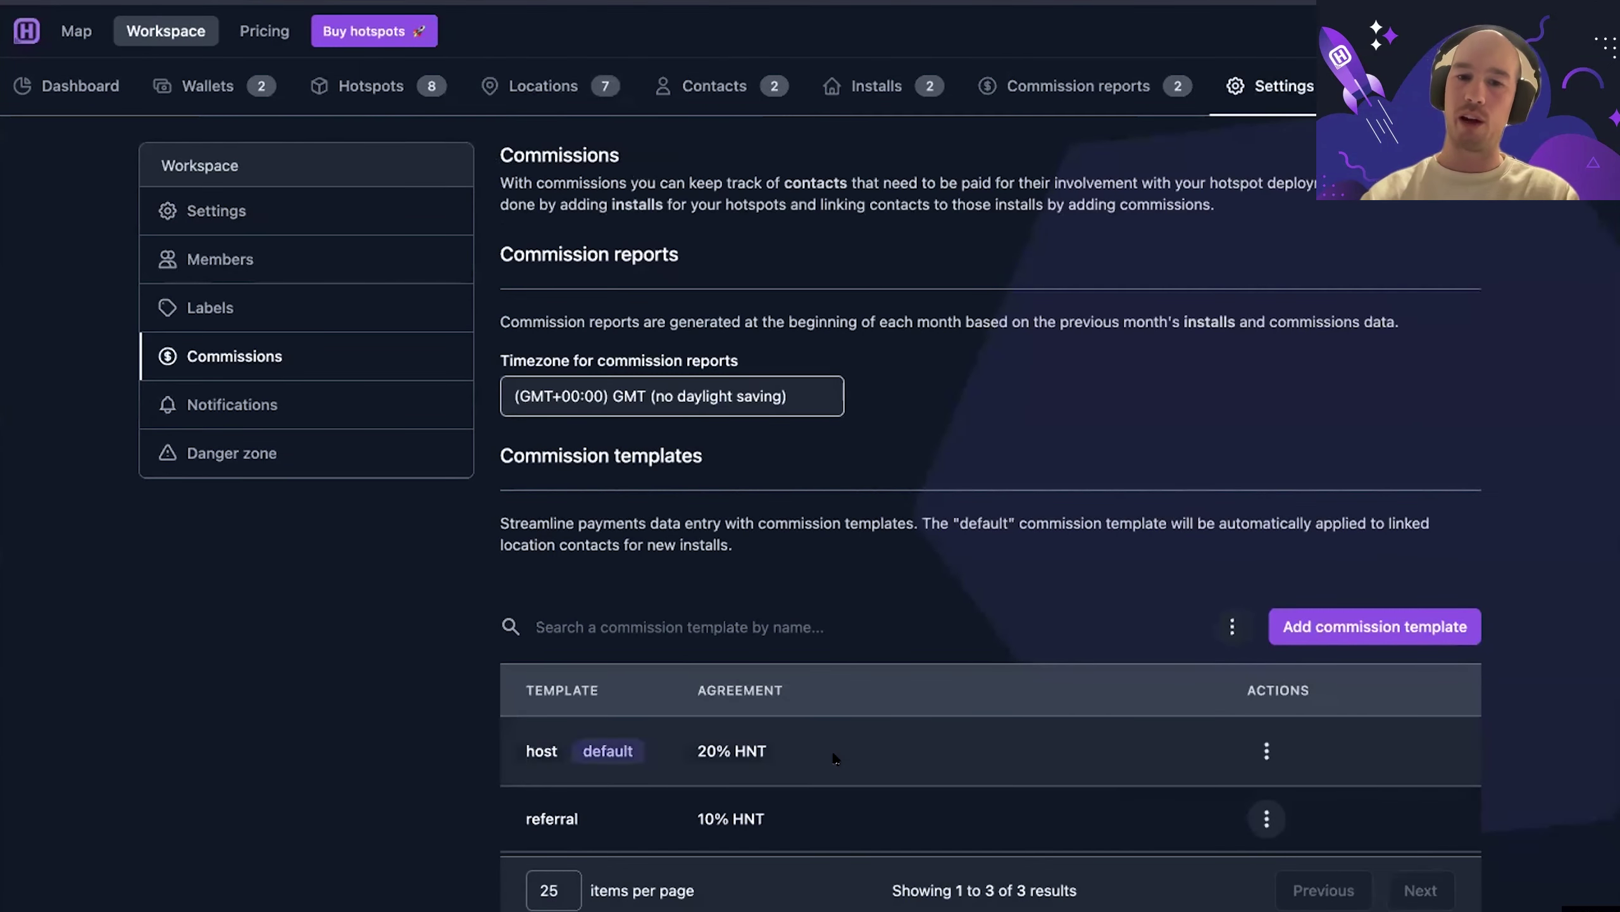
scroll(835, 758, down, 2)
scroll(702, 753, up, 2)
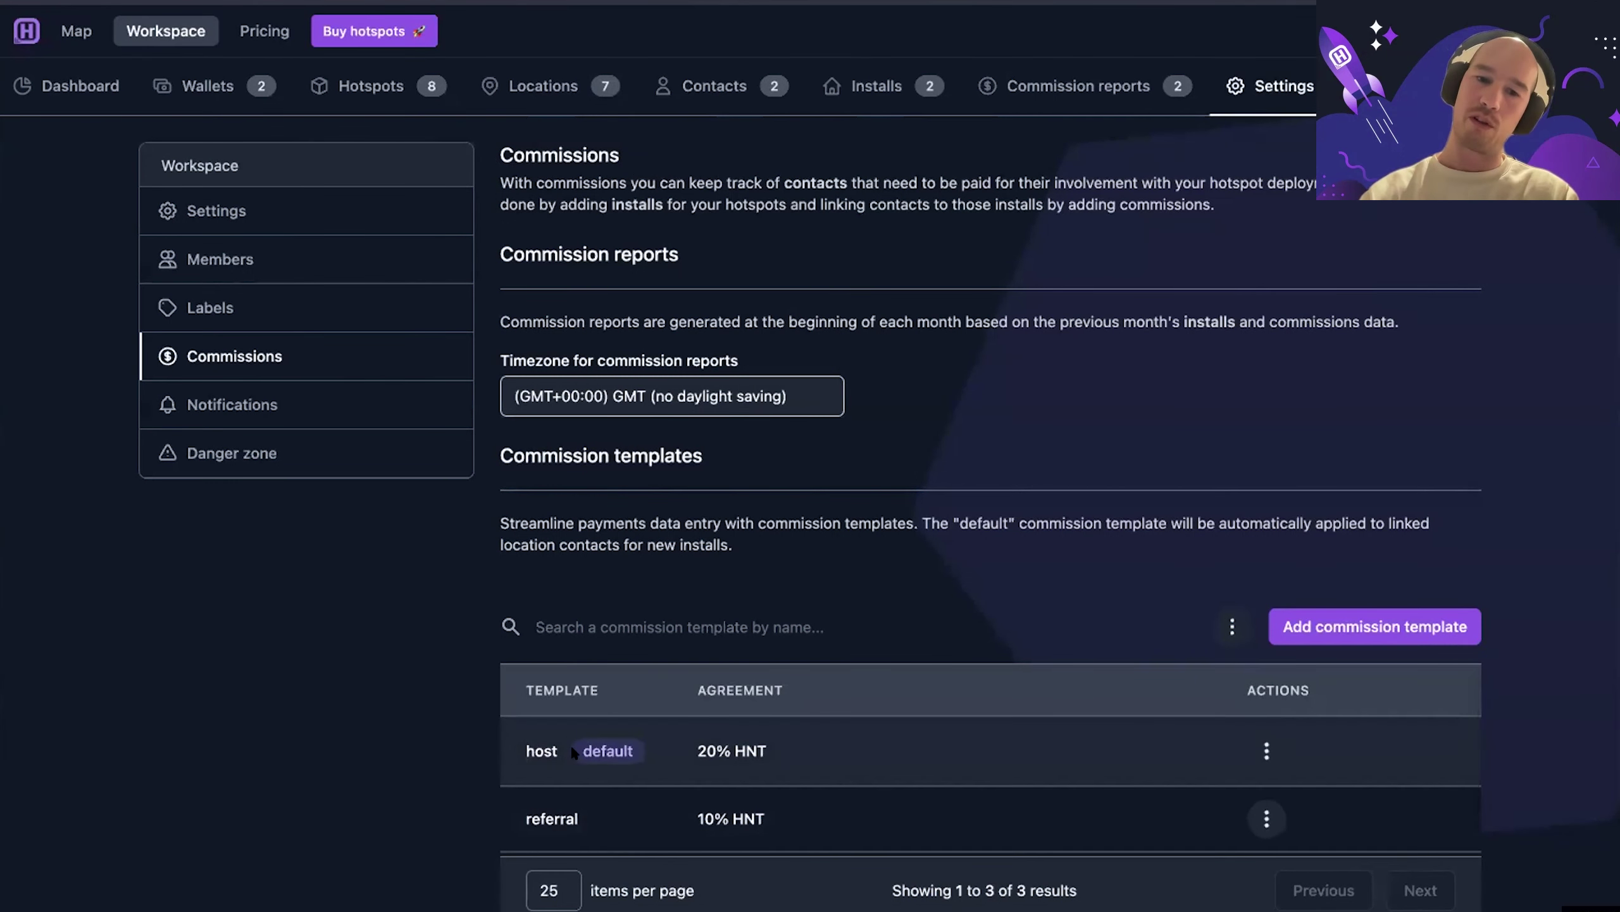
drag(574, 754, 638, 754)
click(629, 753)
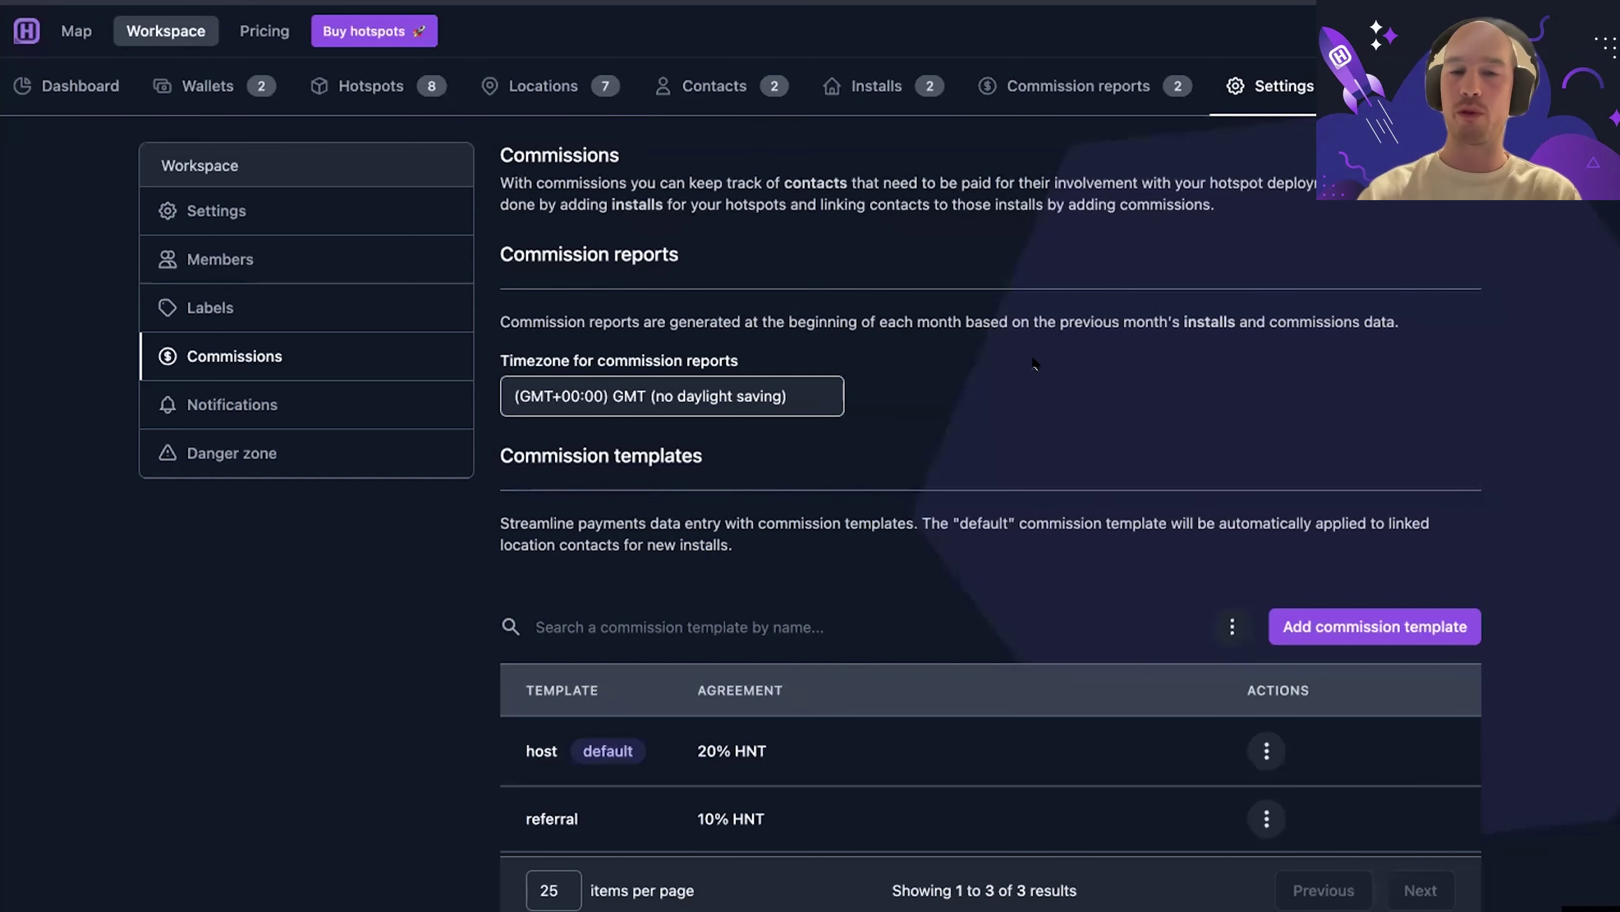
Go to docs.hotspotty.net in a new tab and scroll through Features > Payment Management
key(ctrl+t)
text(do)
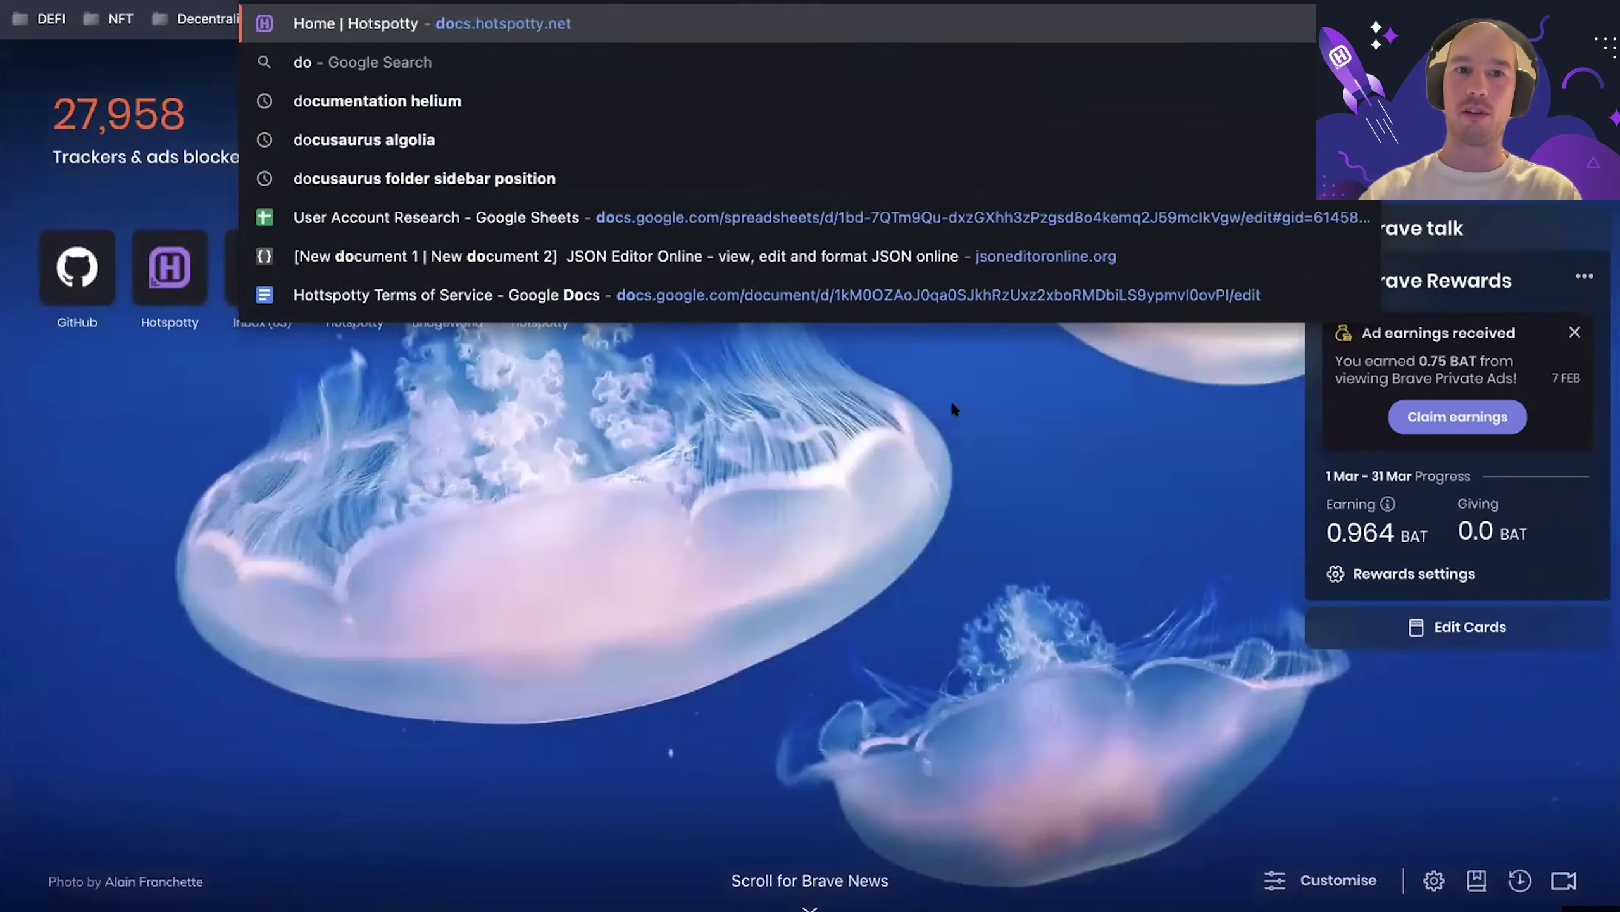
key(Return)
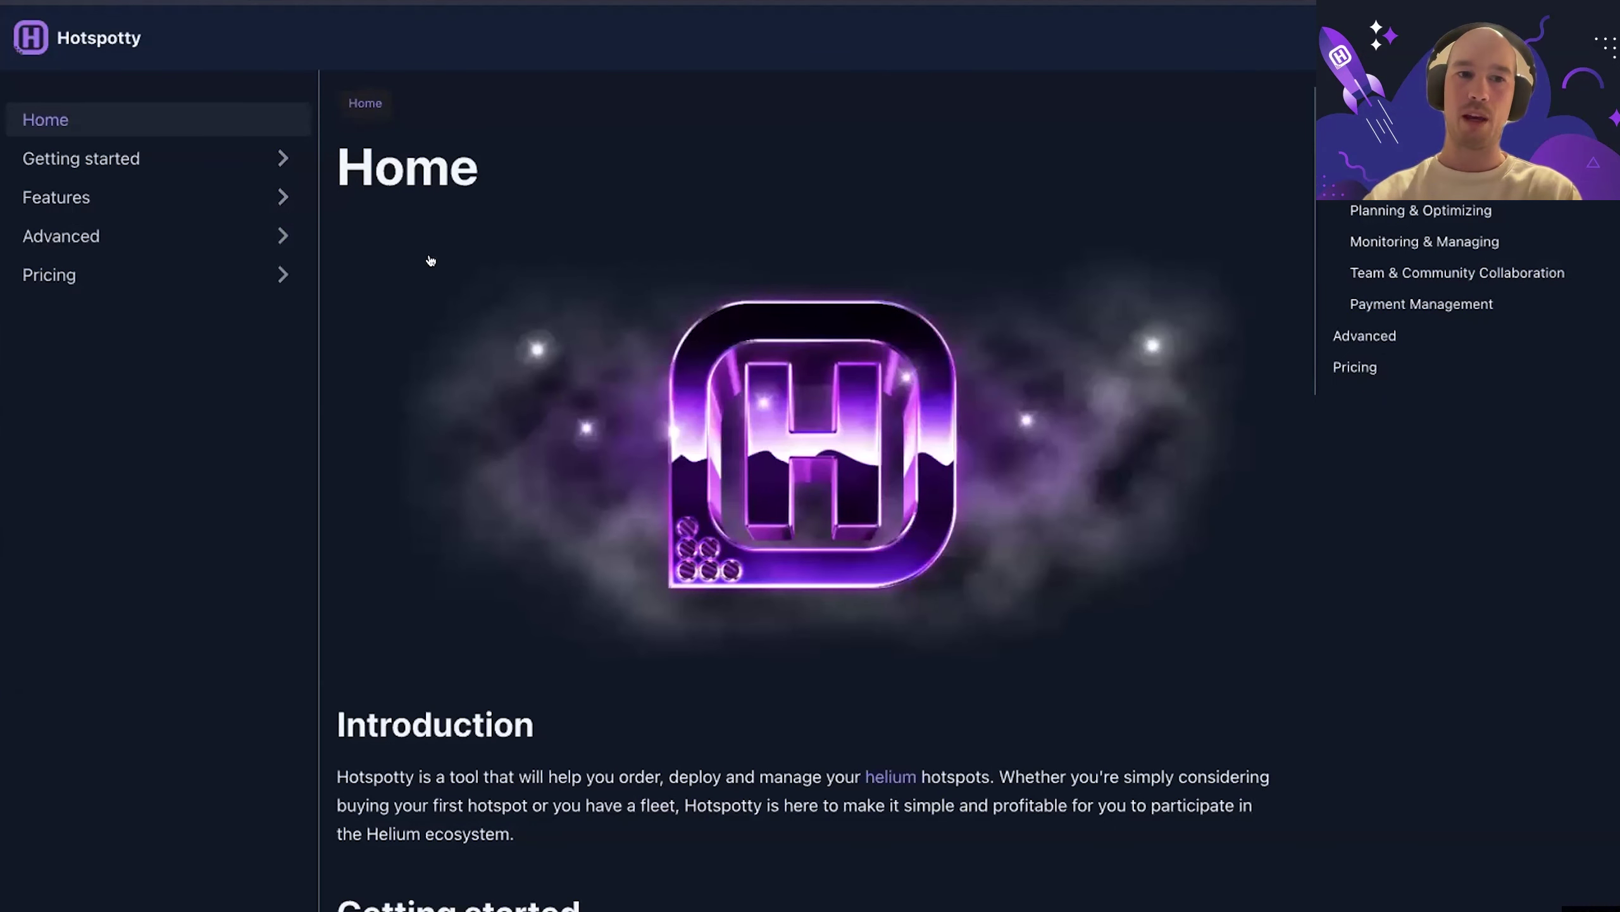
click(117, 195)
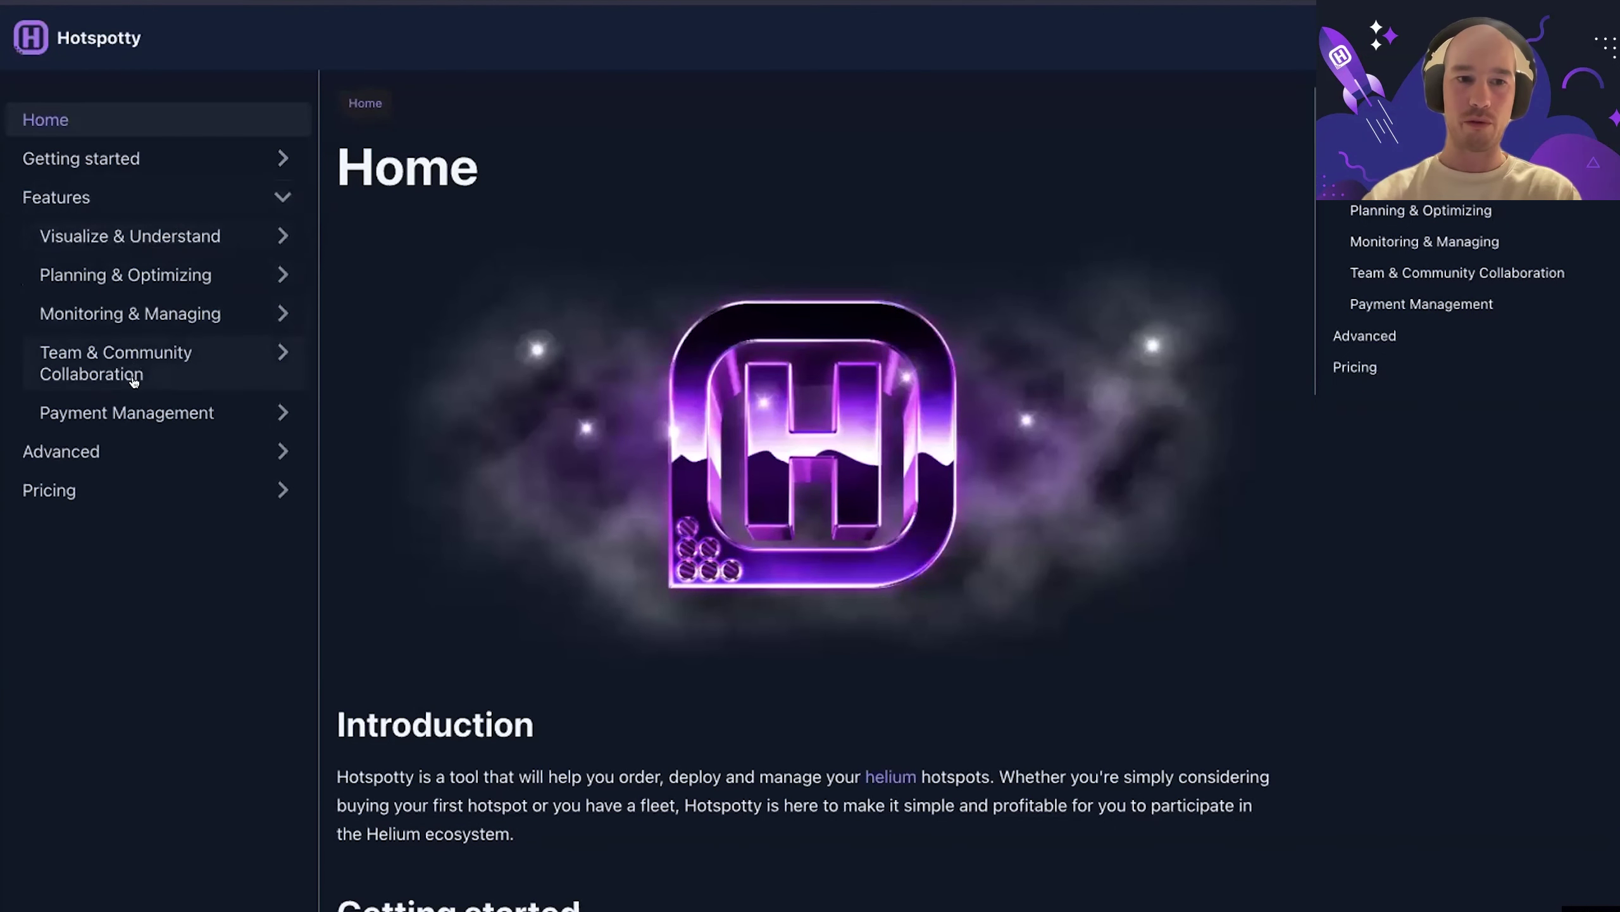
click(150, 414)
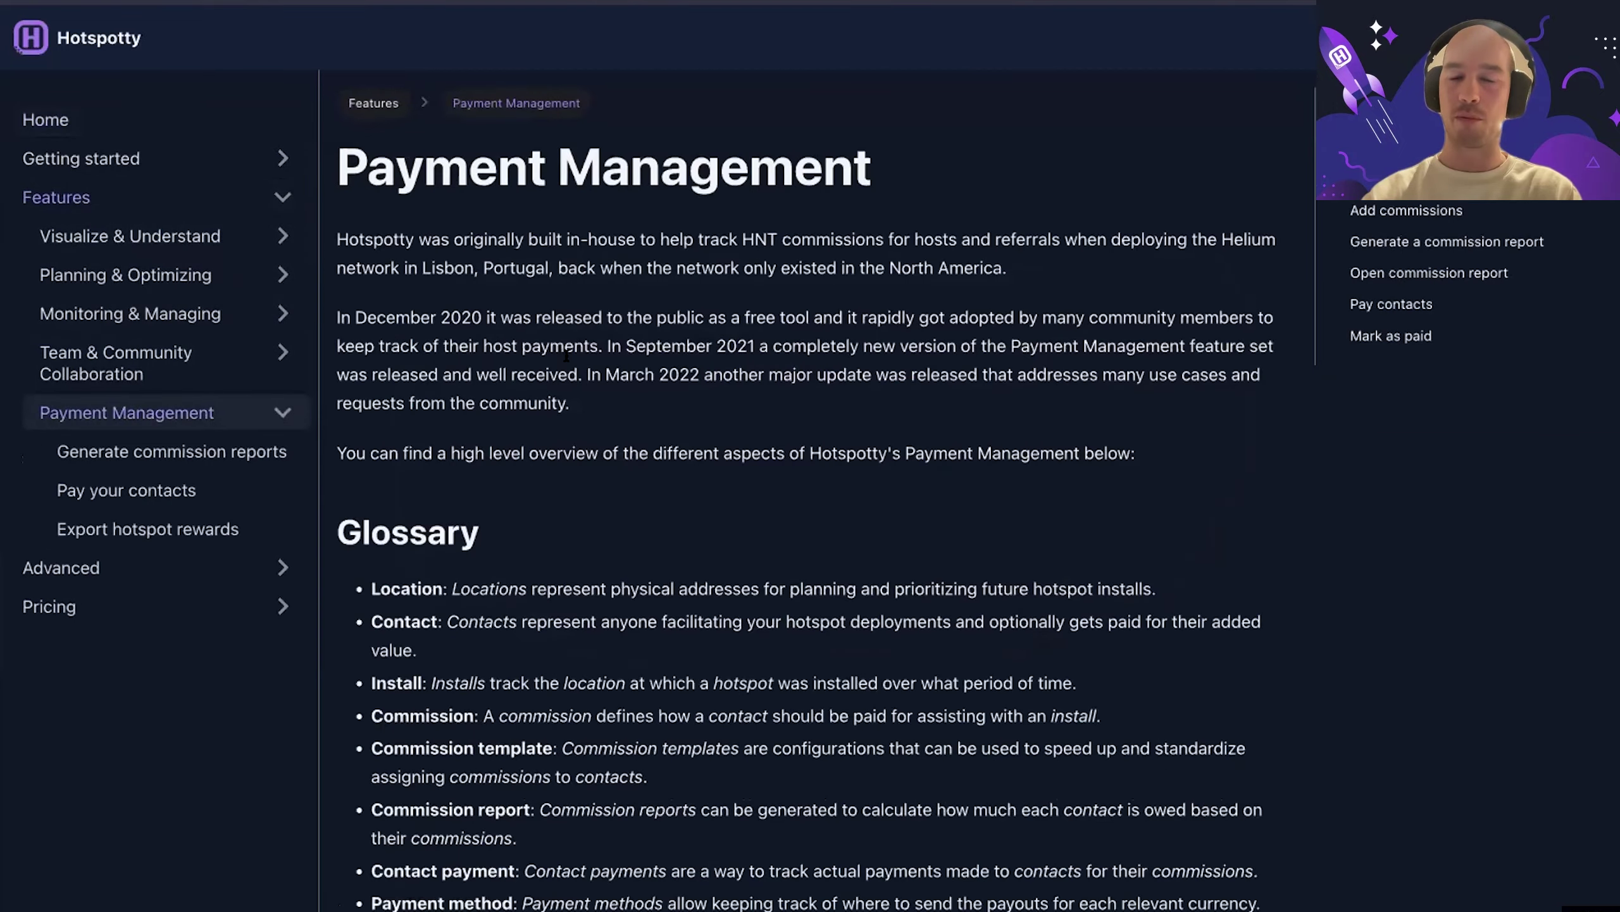
scroll(689, 345, down, 15)
scroll(690, 345, down, 20)
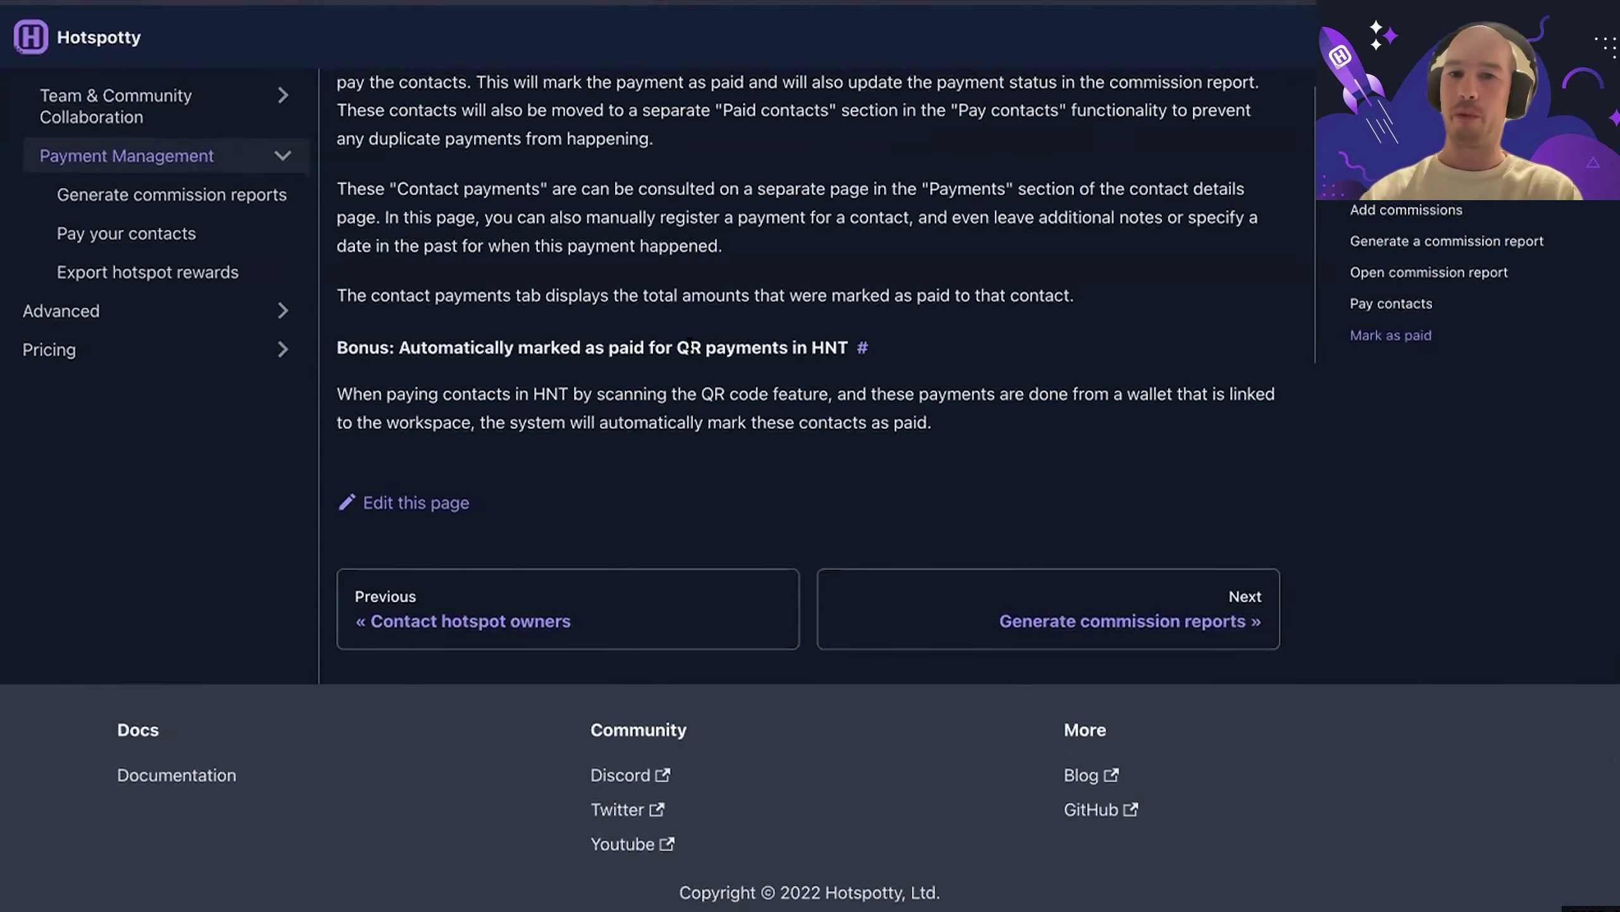
scroll(1042, 304, up, 20)
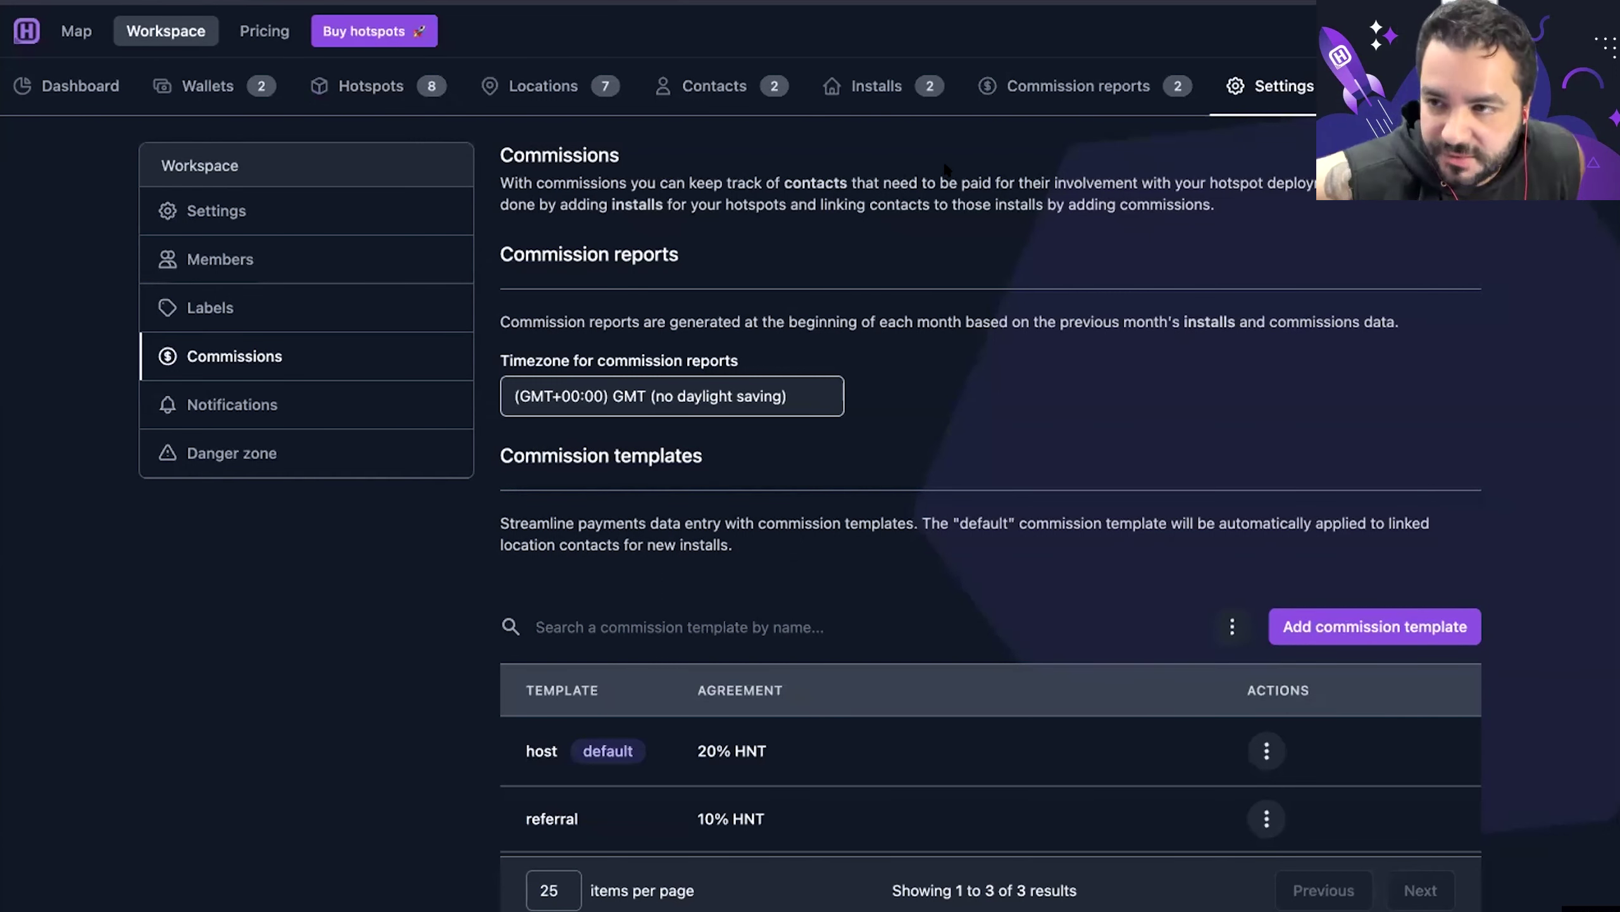
Check the commission reports list, then browse the Contacts list with its two custom-labelled contacts
click(1078, 86)
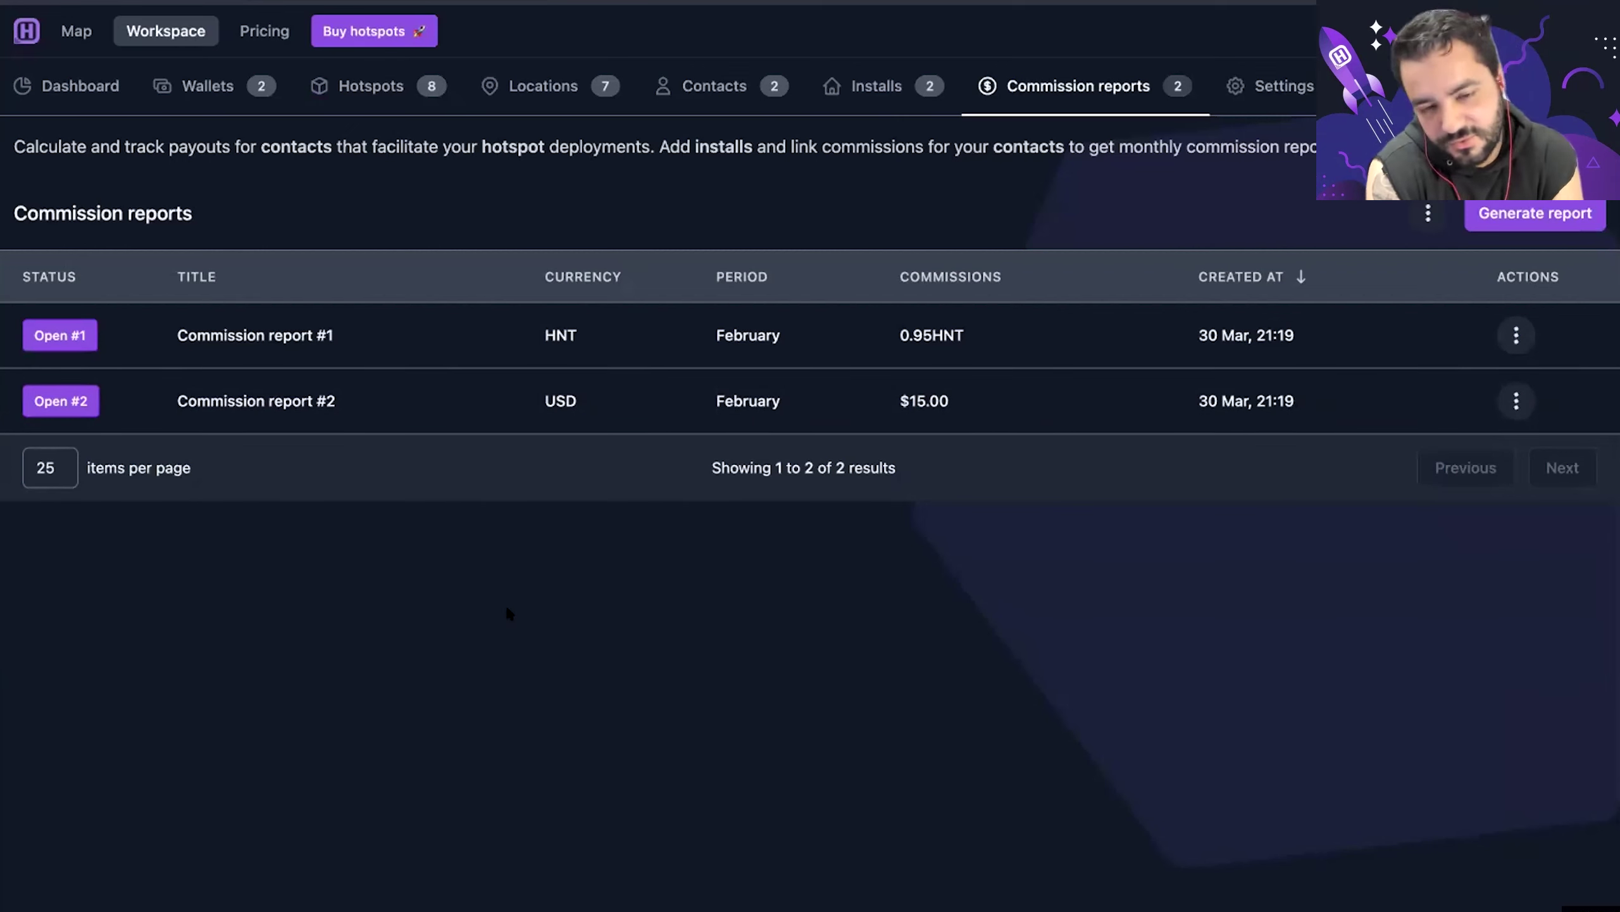
click(715, 86)
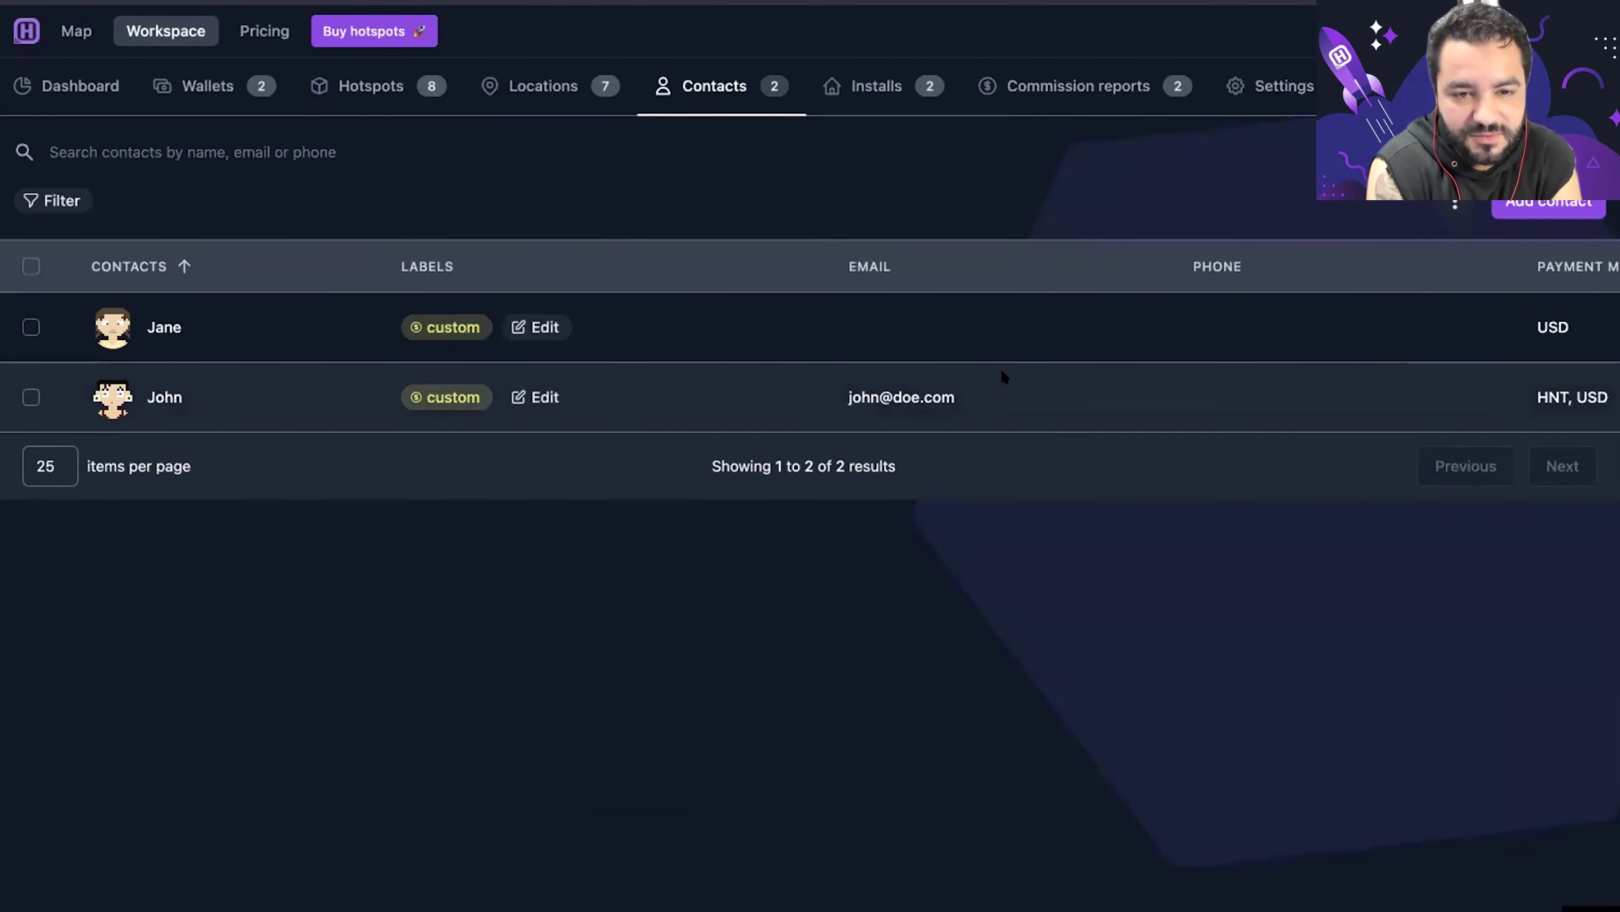
scroll(1003, 373, right, 10)
scroll(1003, 374, left, 10)
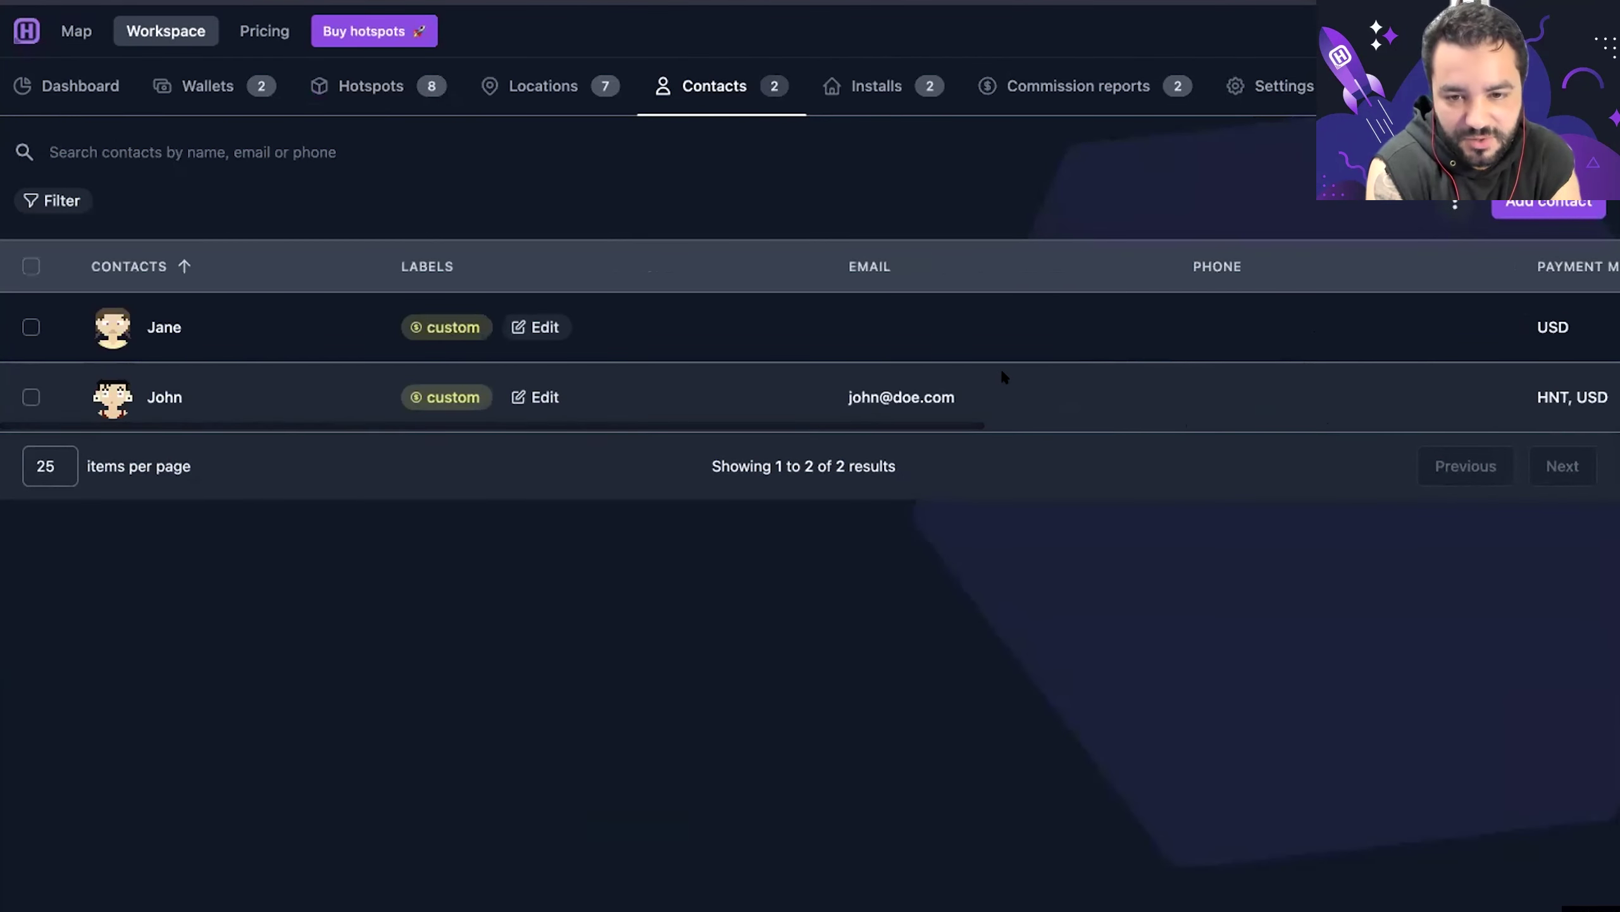
scroll(1003, 372, right, 10)
scroll(1003, 372, left, 10)
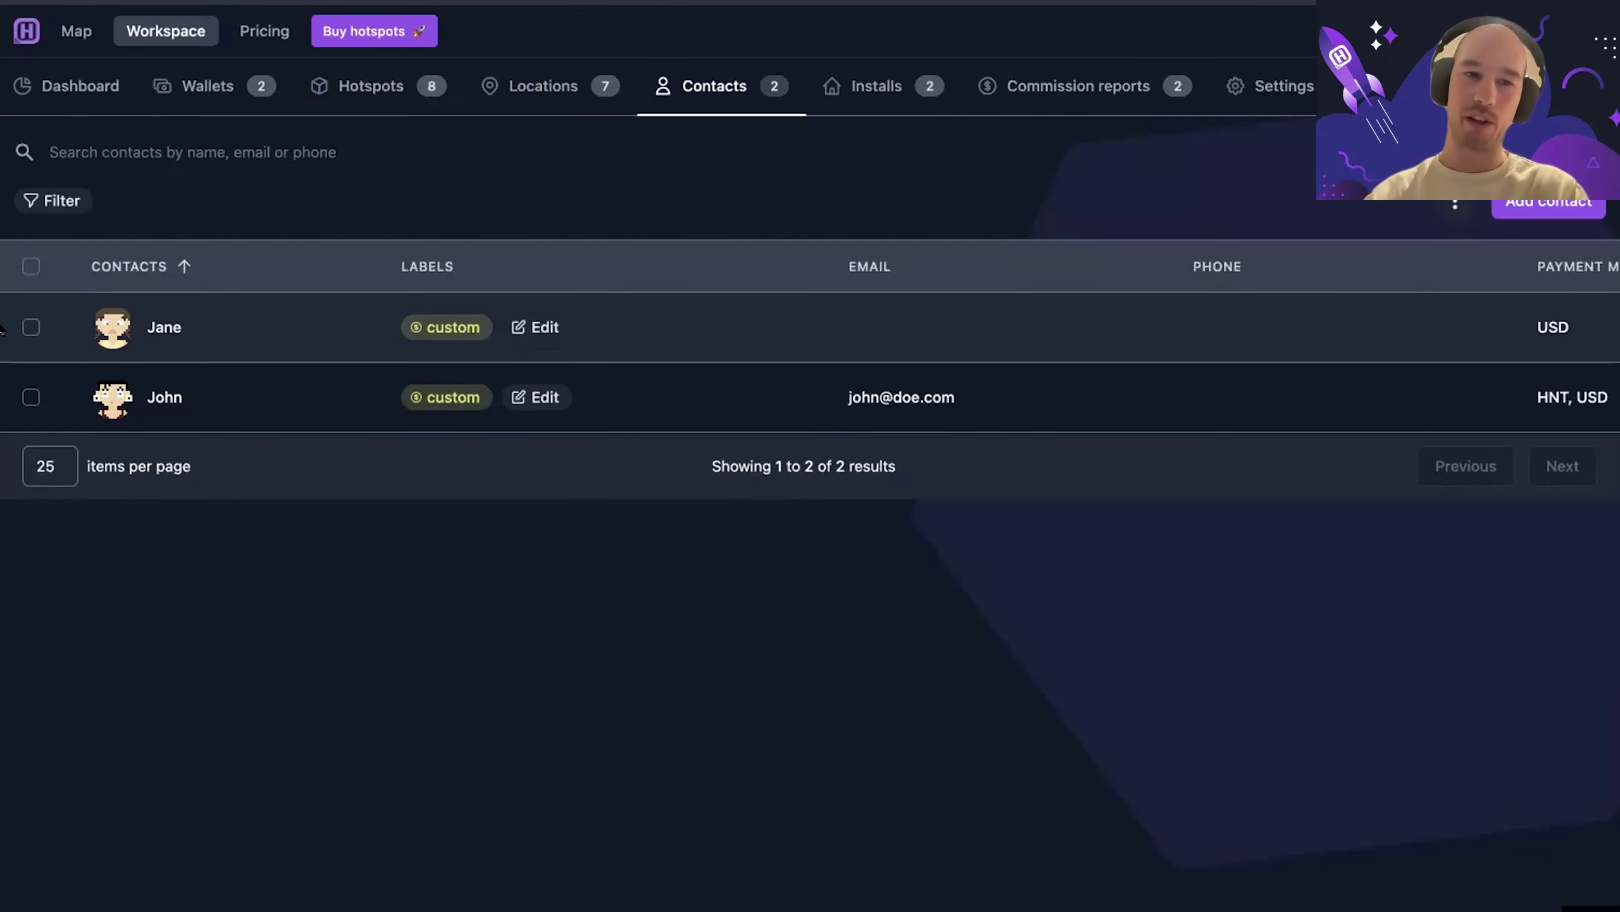
Tick and untick the first contact, then go back to the list showing reports #1 and #2
click(30, 327)
click(31, 327)
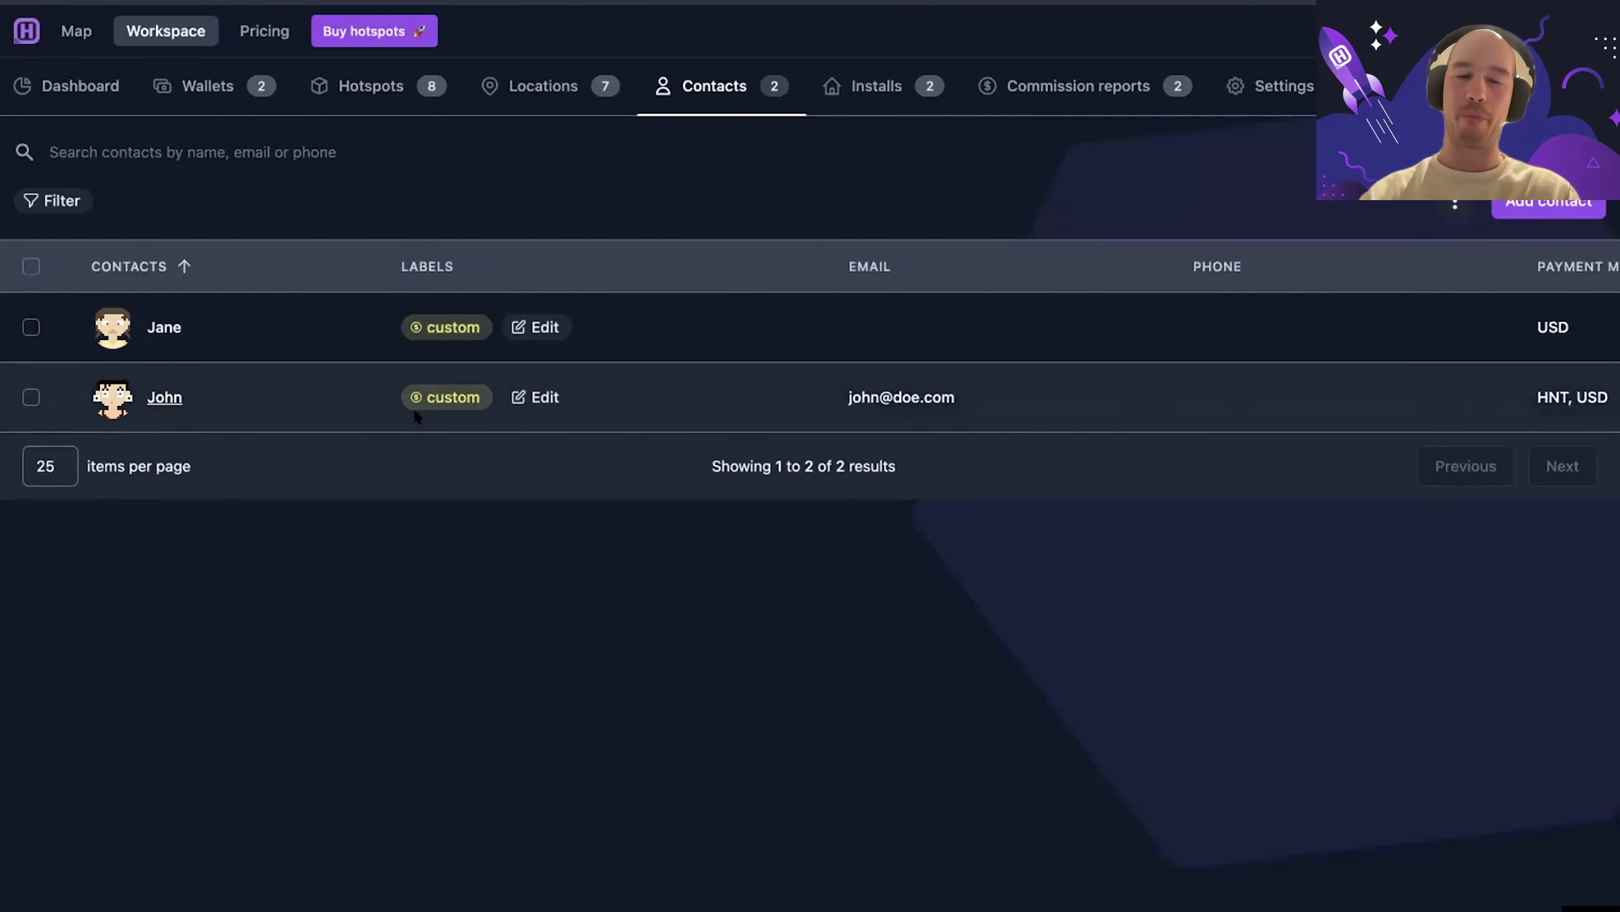
click(1049, 67)
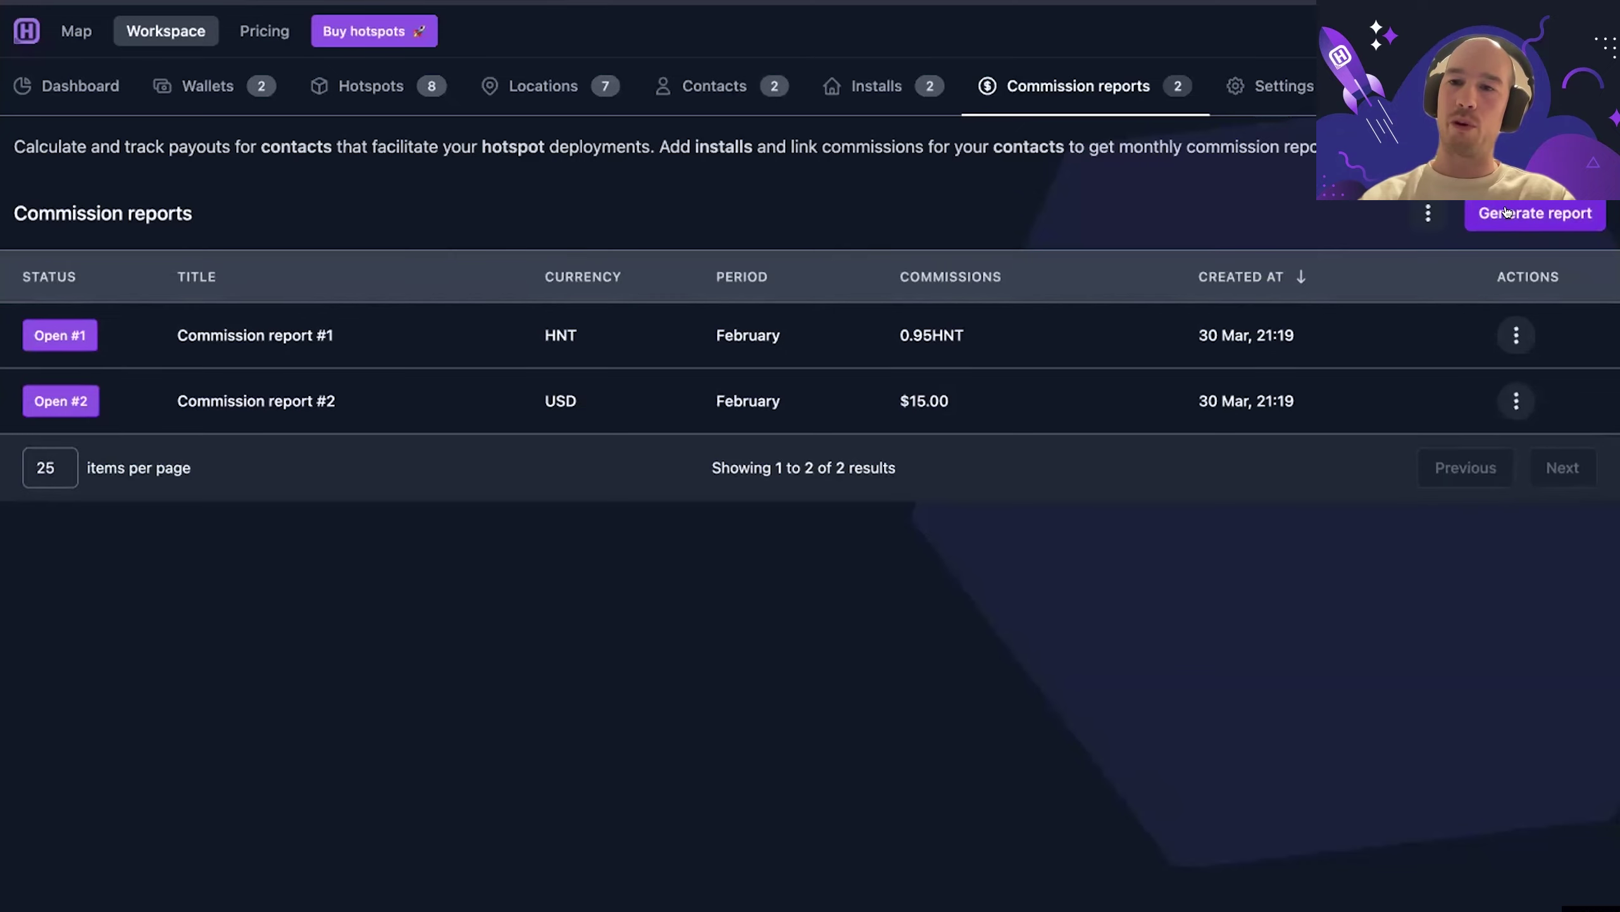
Generate February commission reports for the selected contact, adding #3 (0.00HNT) and #4 ($15.00)
click(1476, 213)
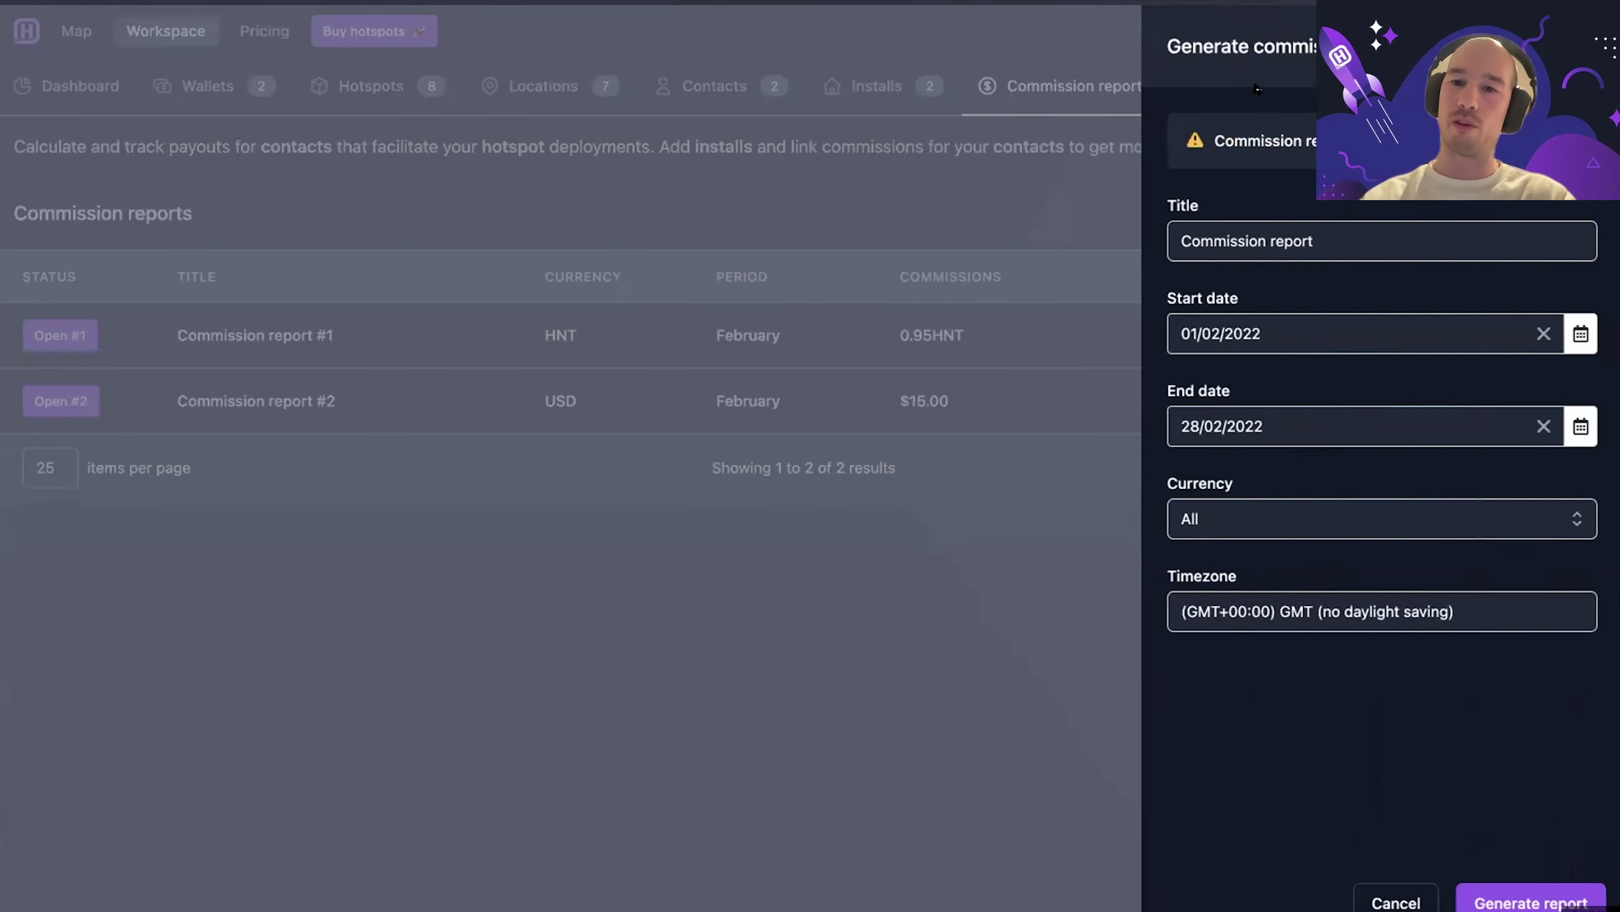
click(912, 348)
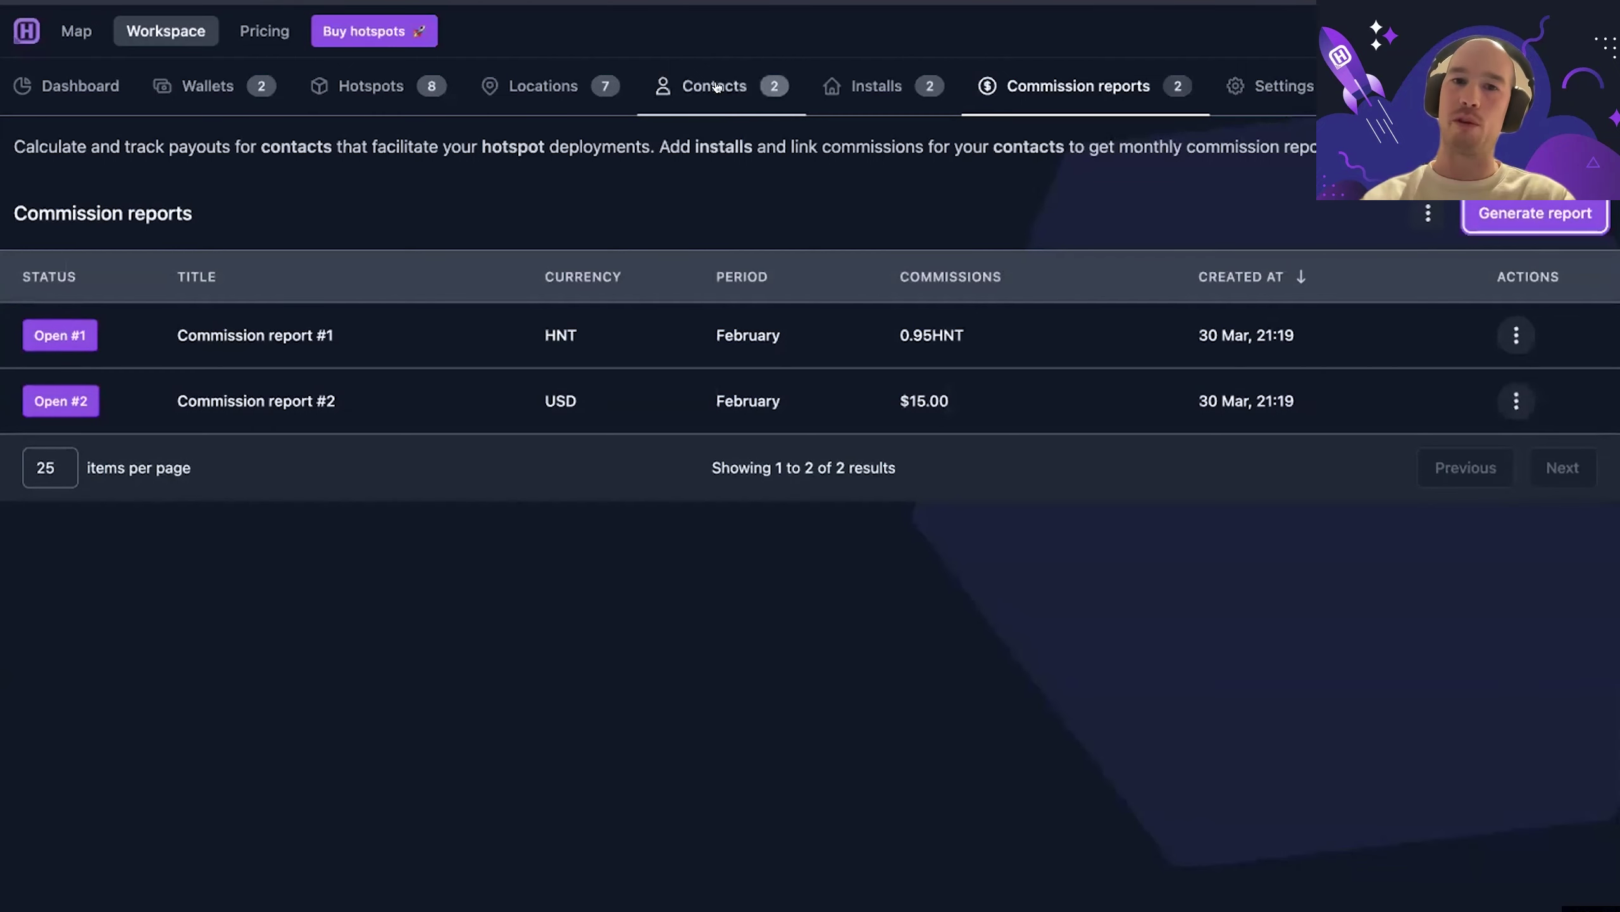
click(713, 84)
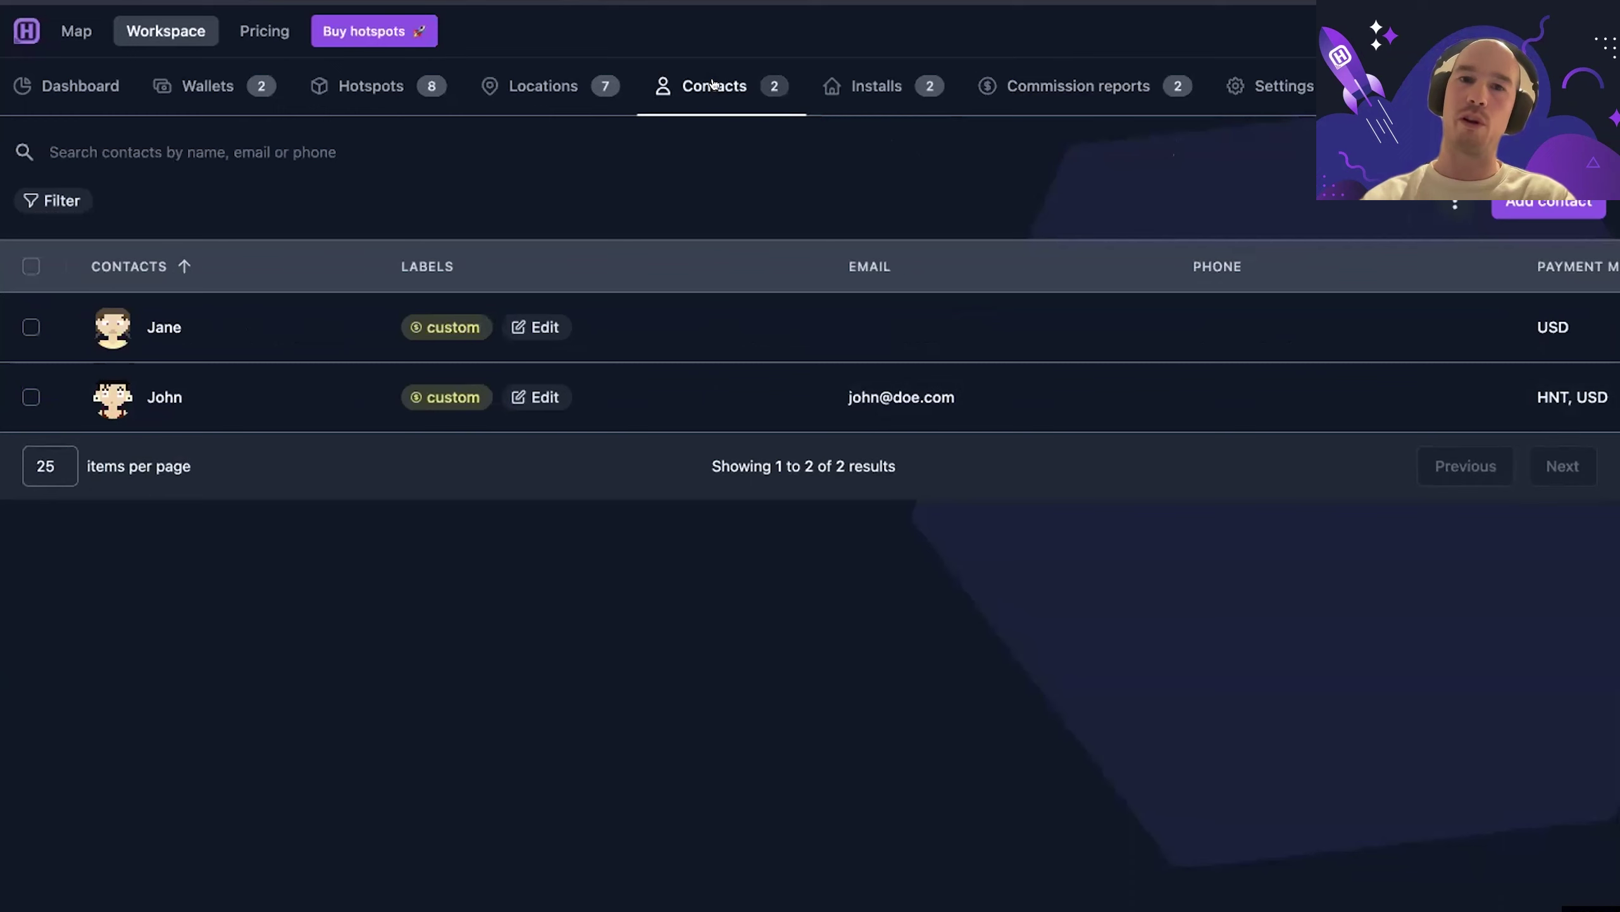
click(30, 326)
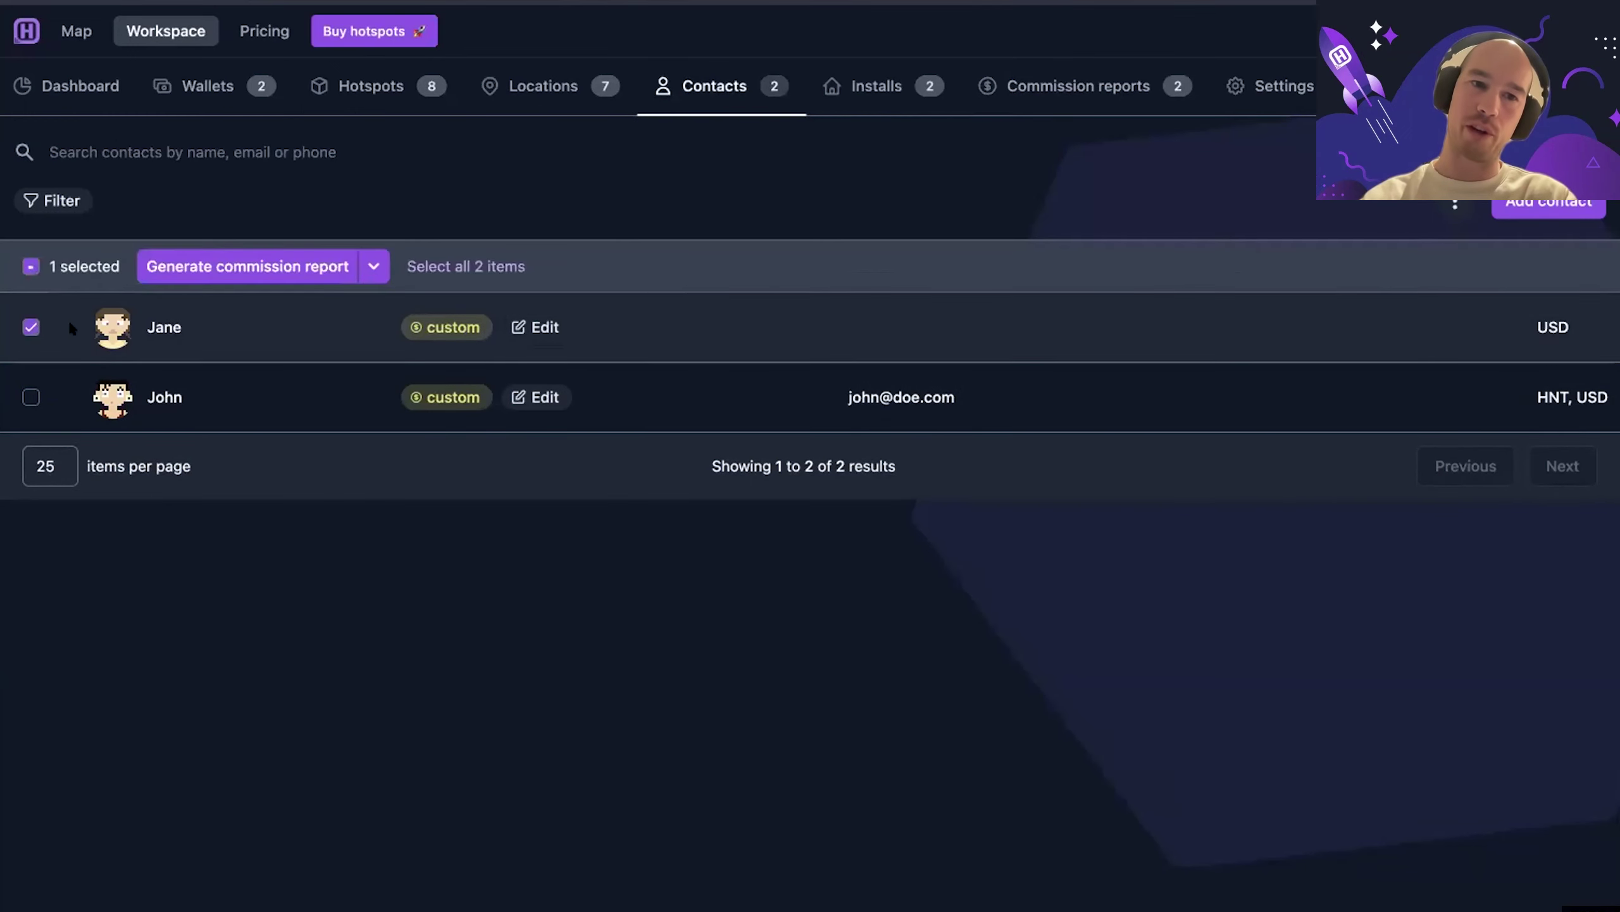
click(267, 263)
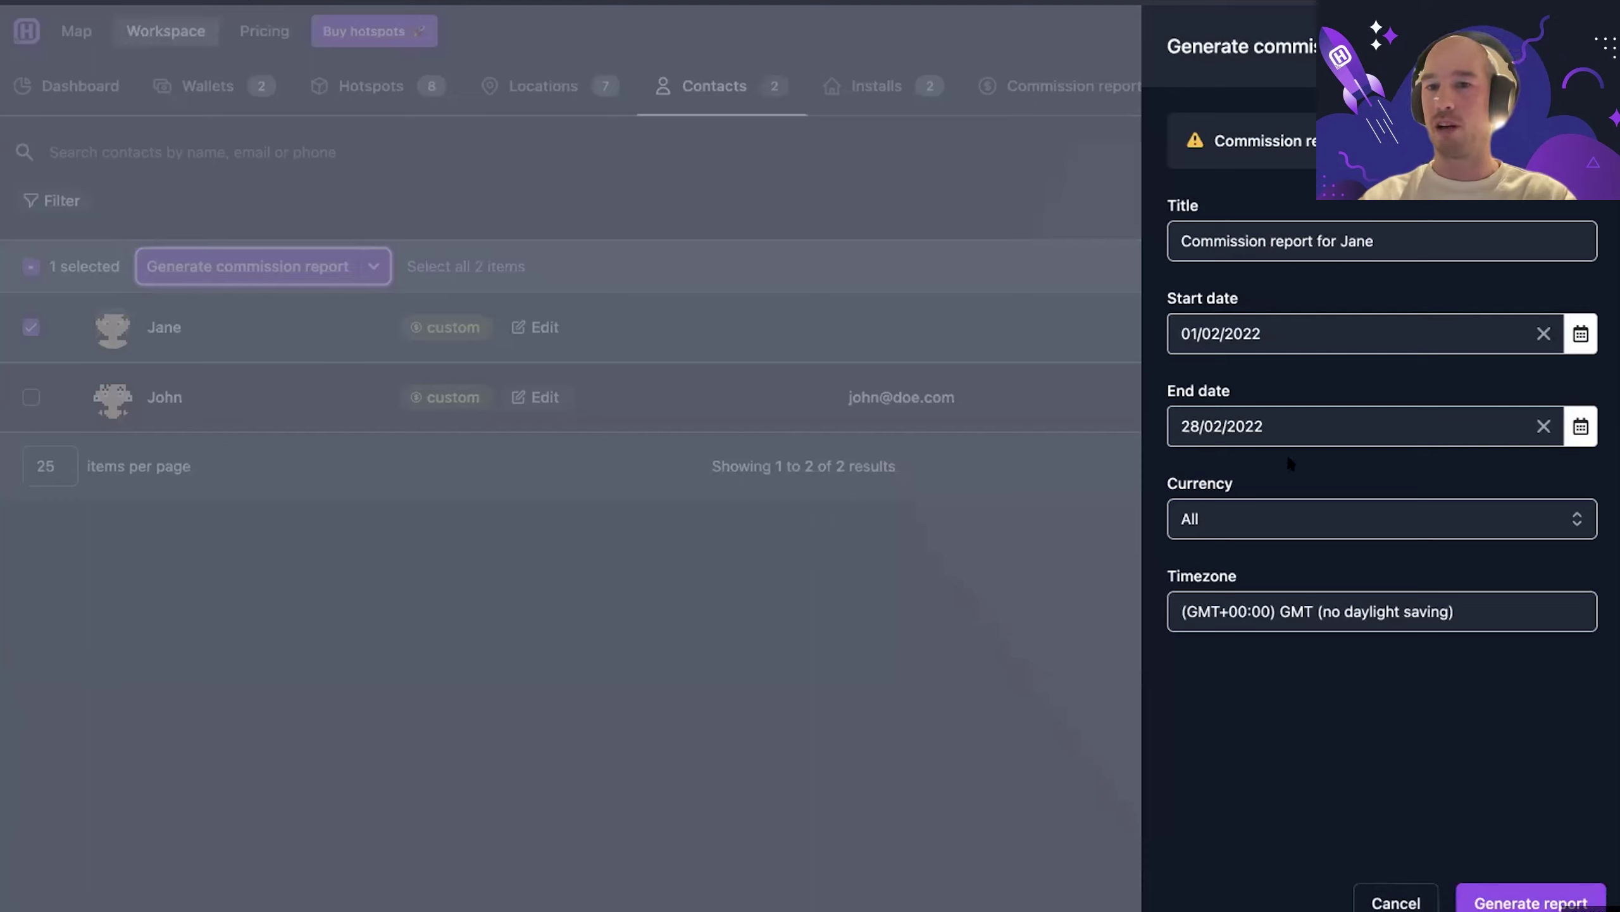
click(1551, 895)
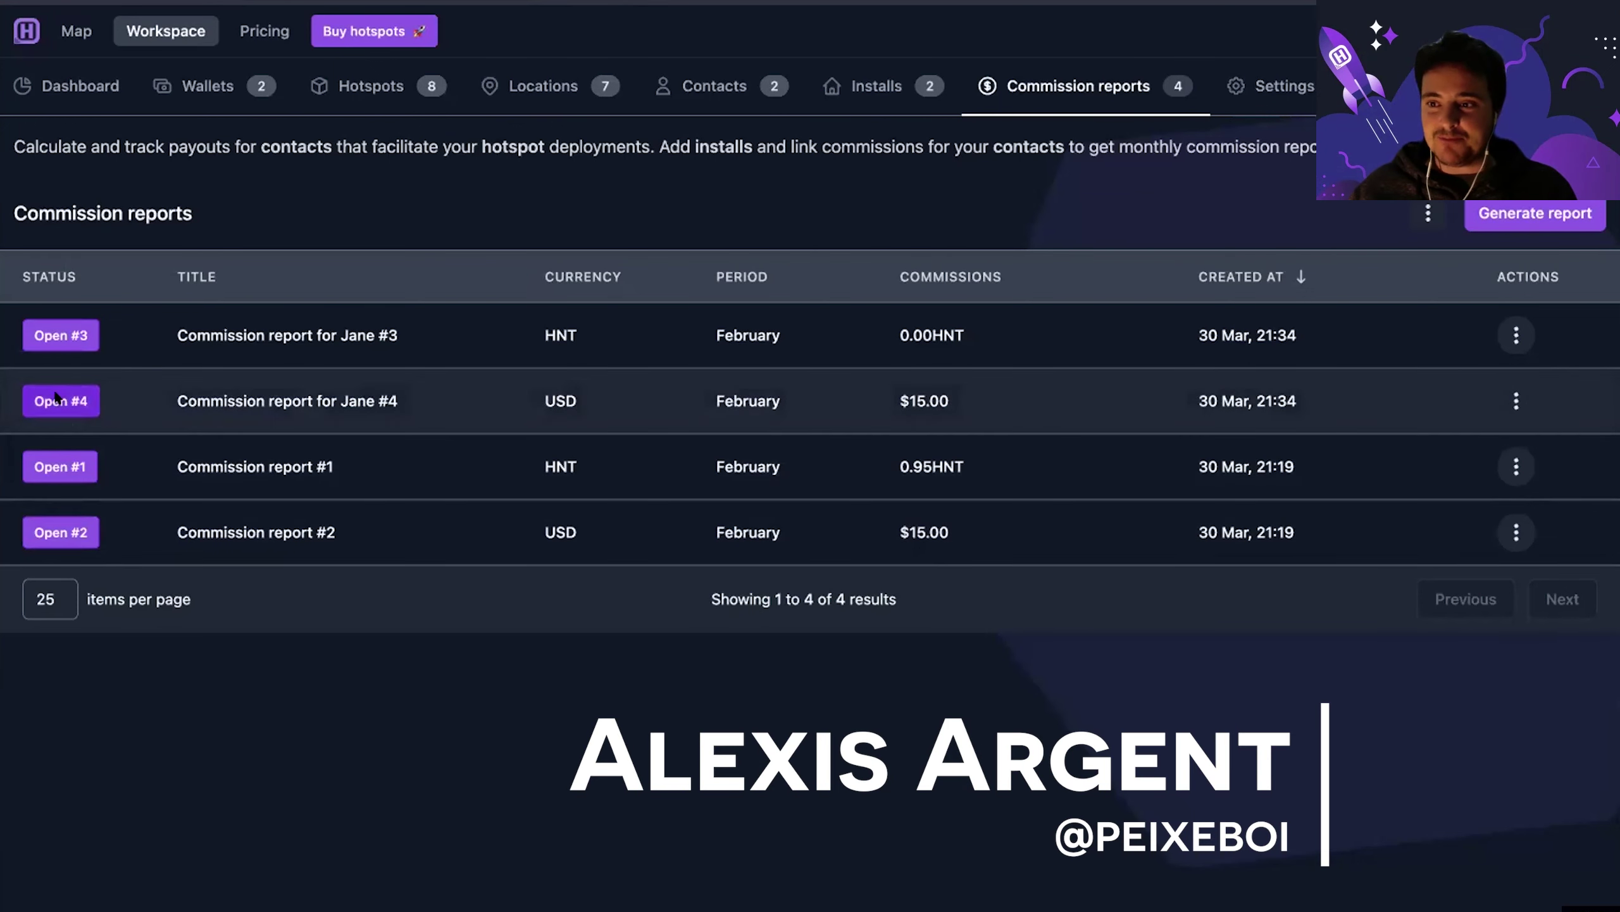
Open Commission report #4 and look over its contacts
click(59, 400)
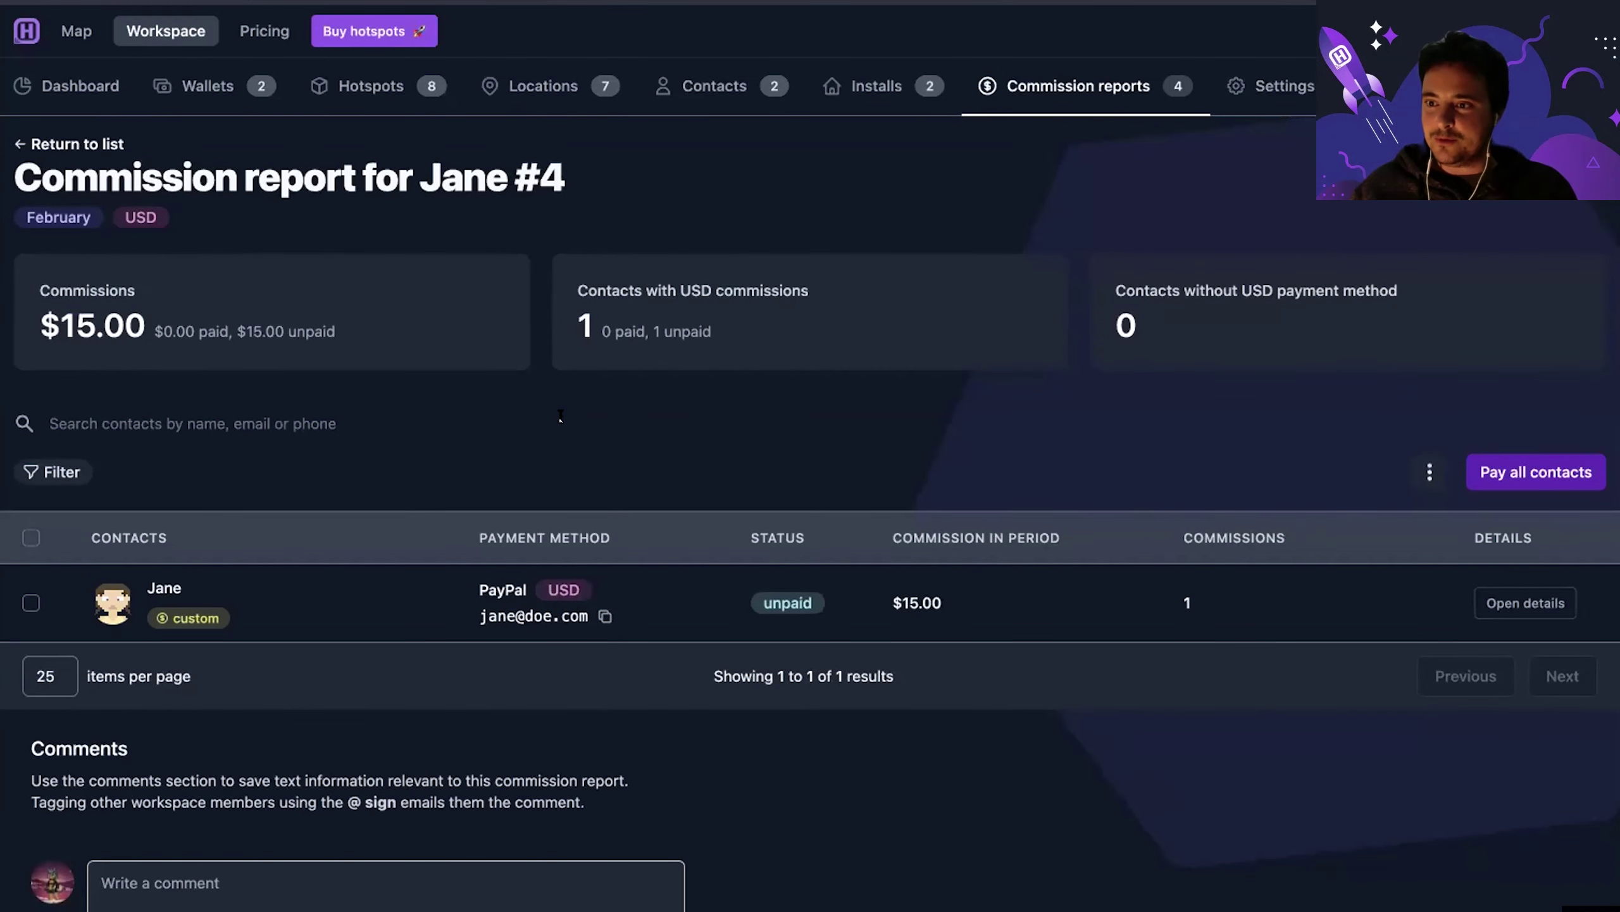
click(652, 423)
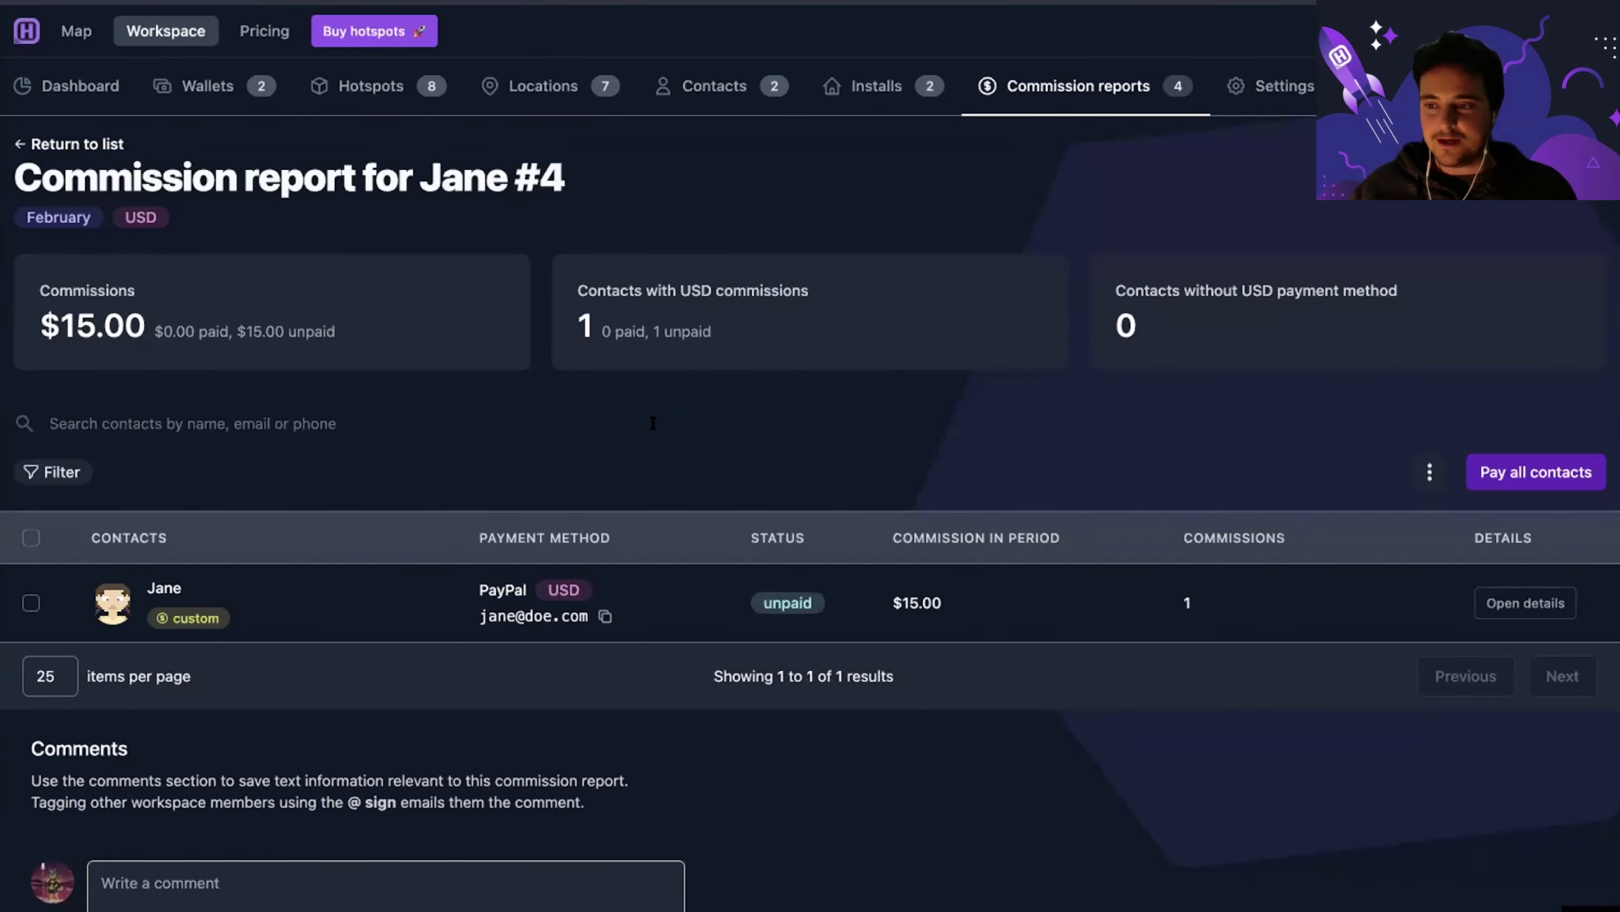
scroll(653, 423, down, 1)
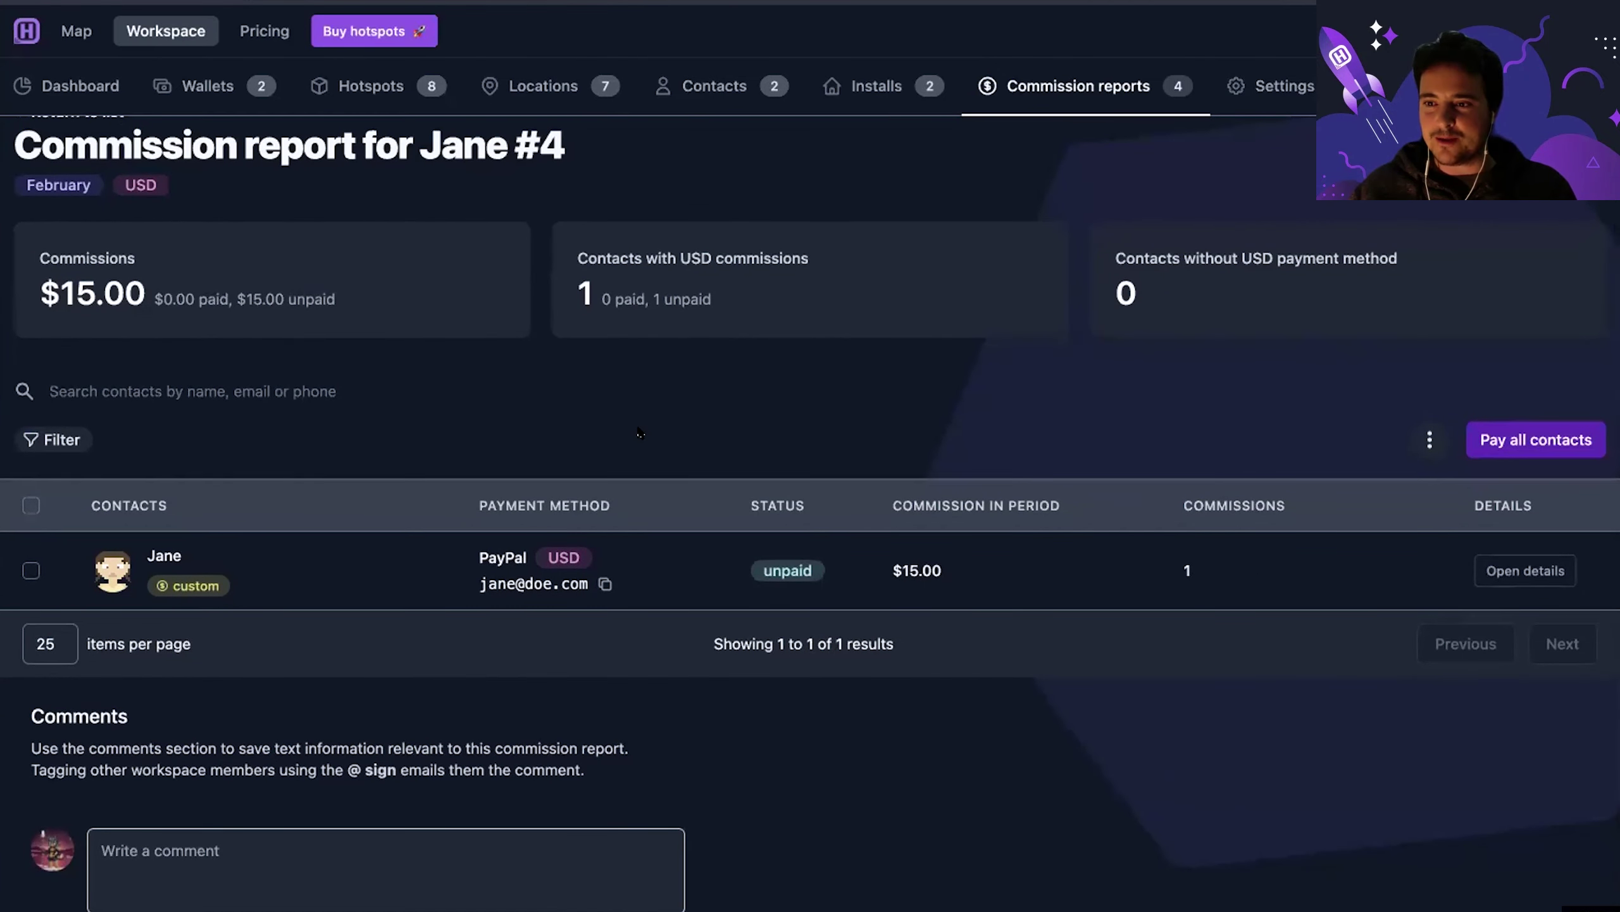
scroll(640, 432, up, 1)
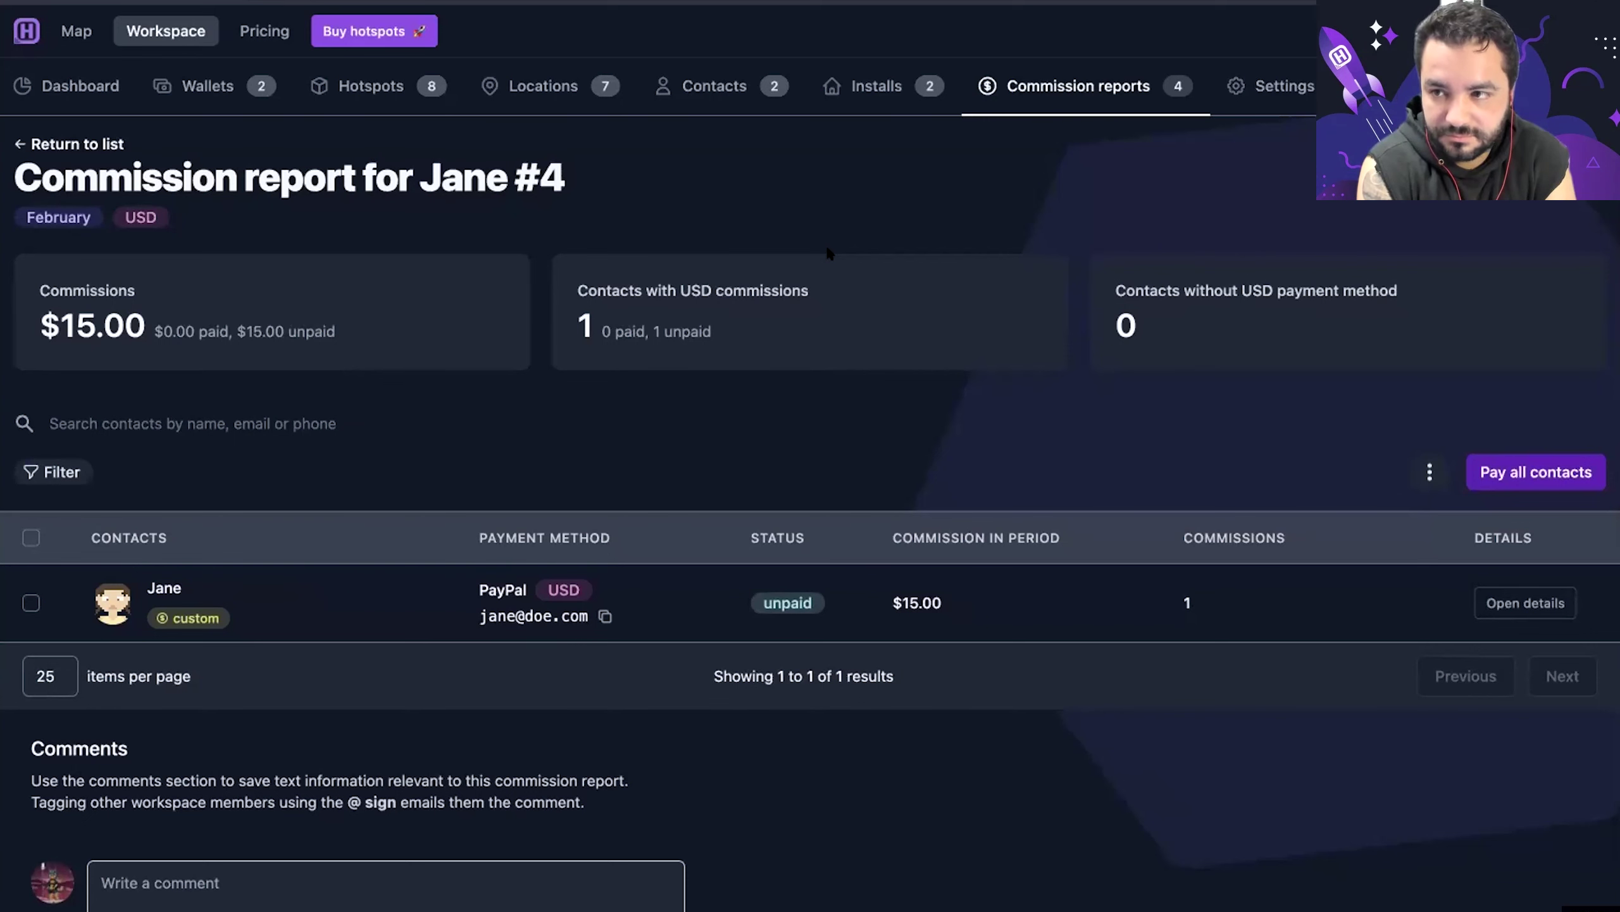
Open report #1, then Commission report #2 with its unpaid USD contacts ($15.00 and $0.00)
click(1078, 110)
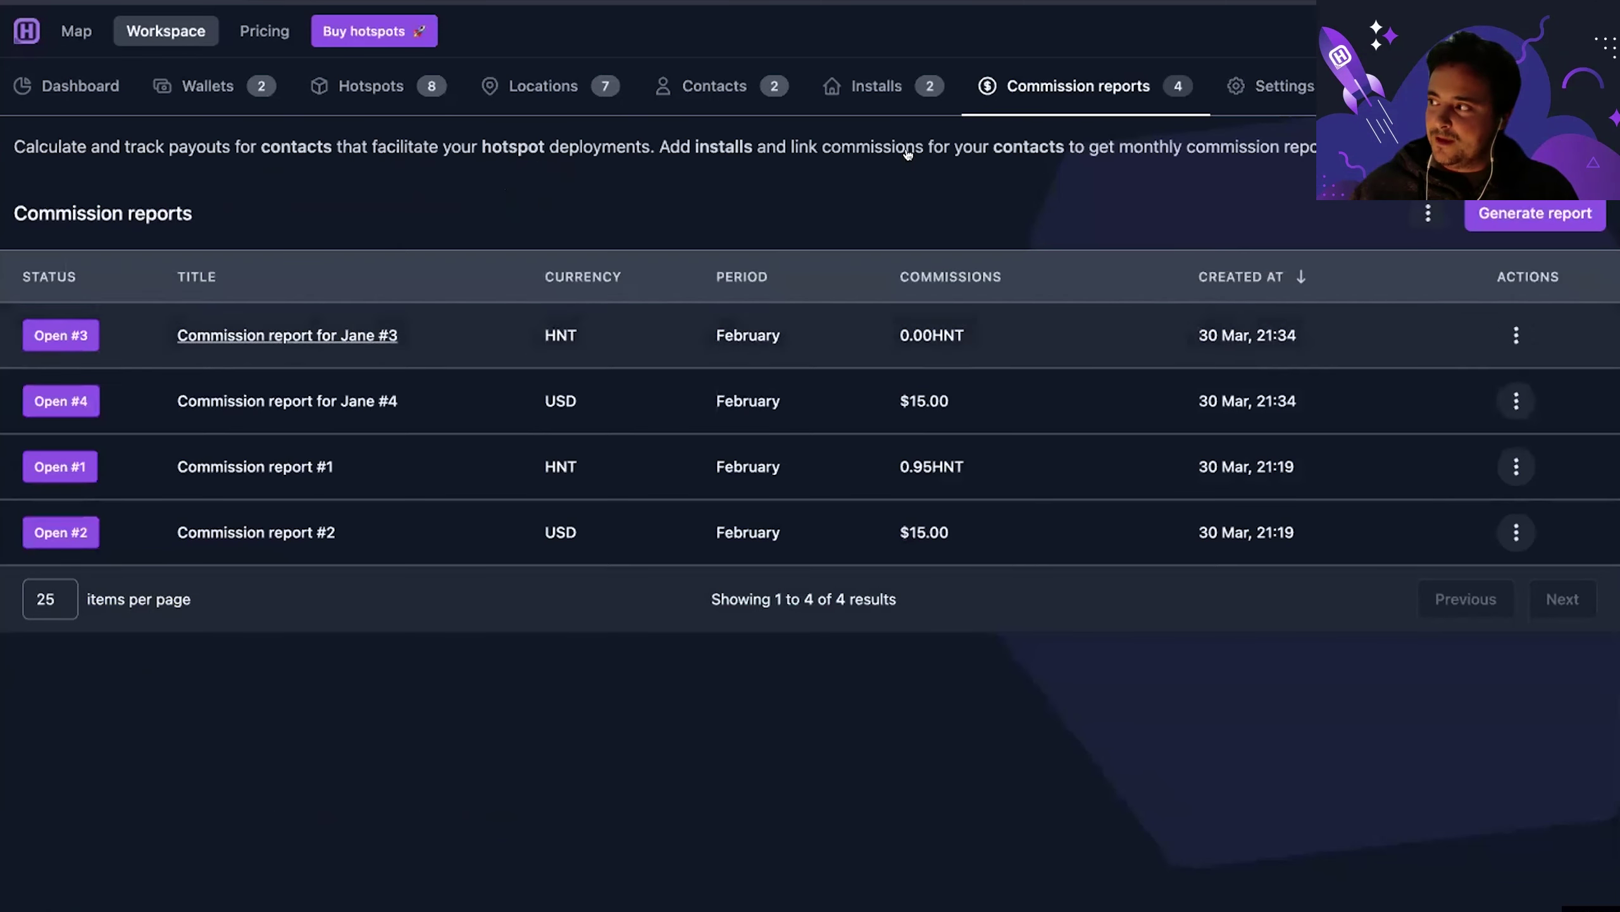
click(46, 464)
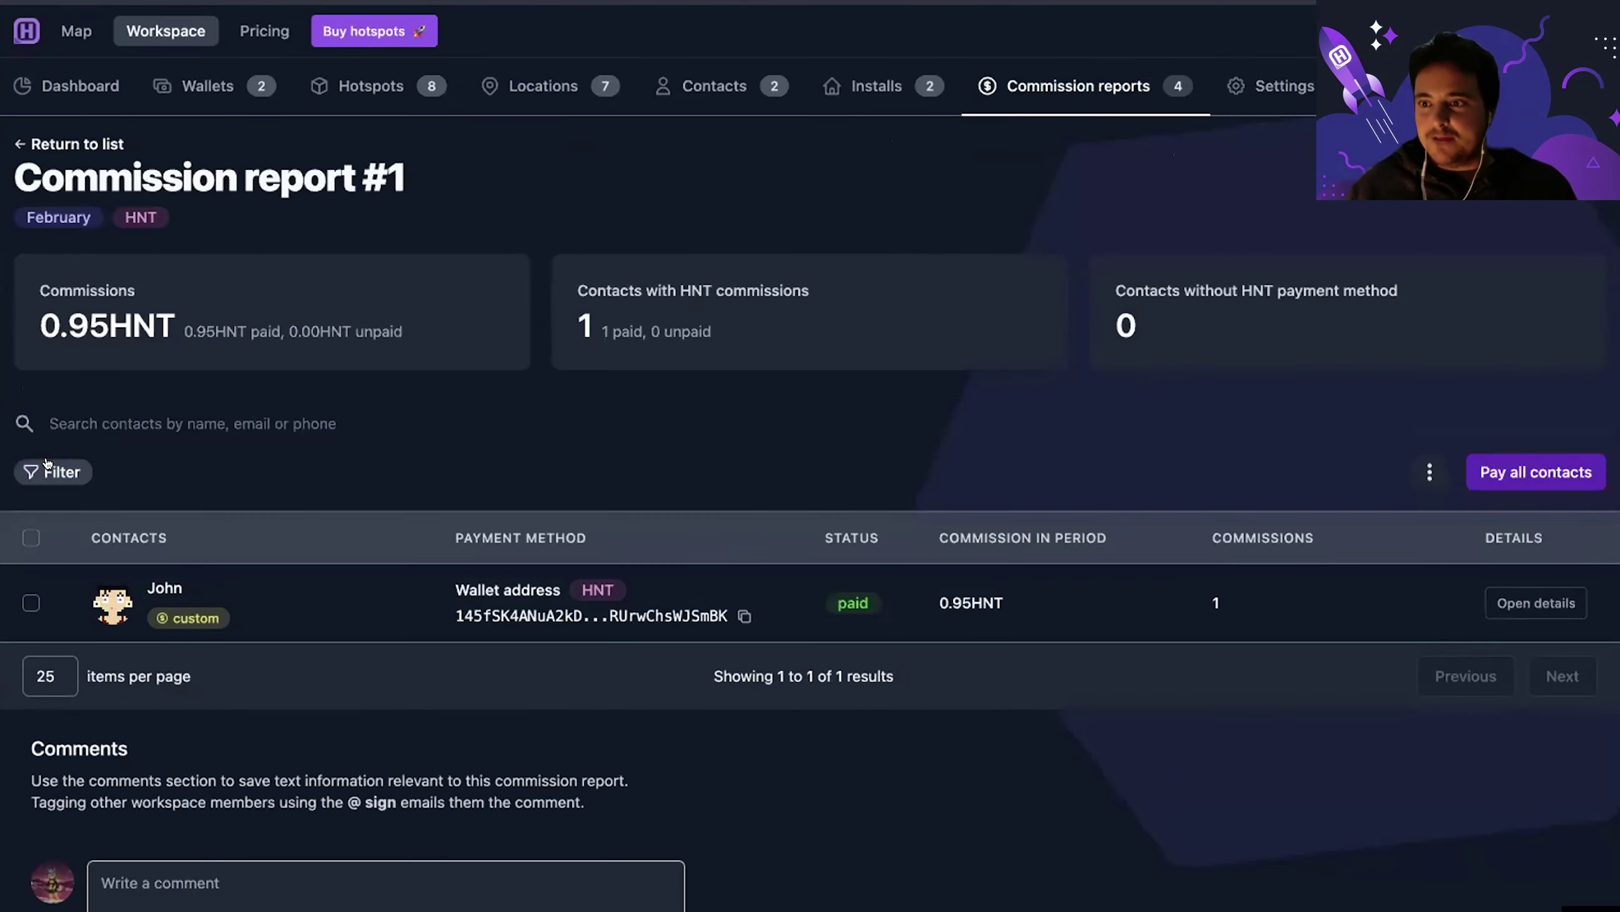
click(70, 143)
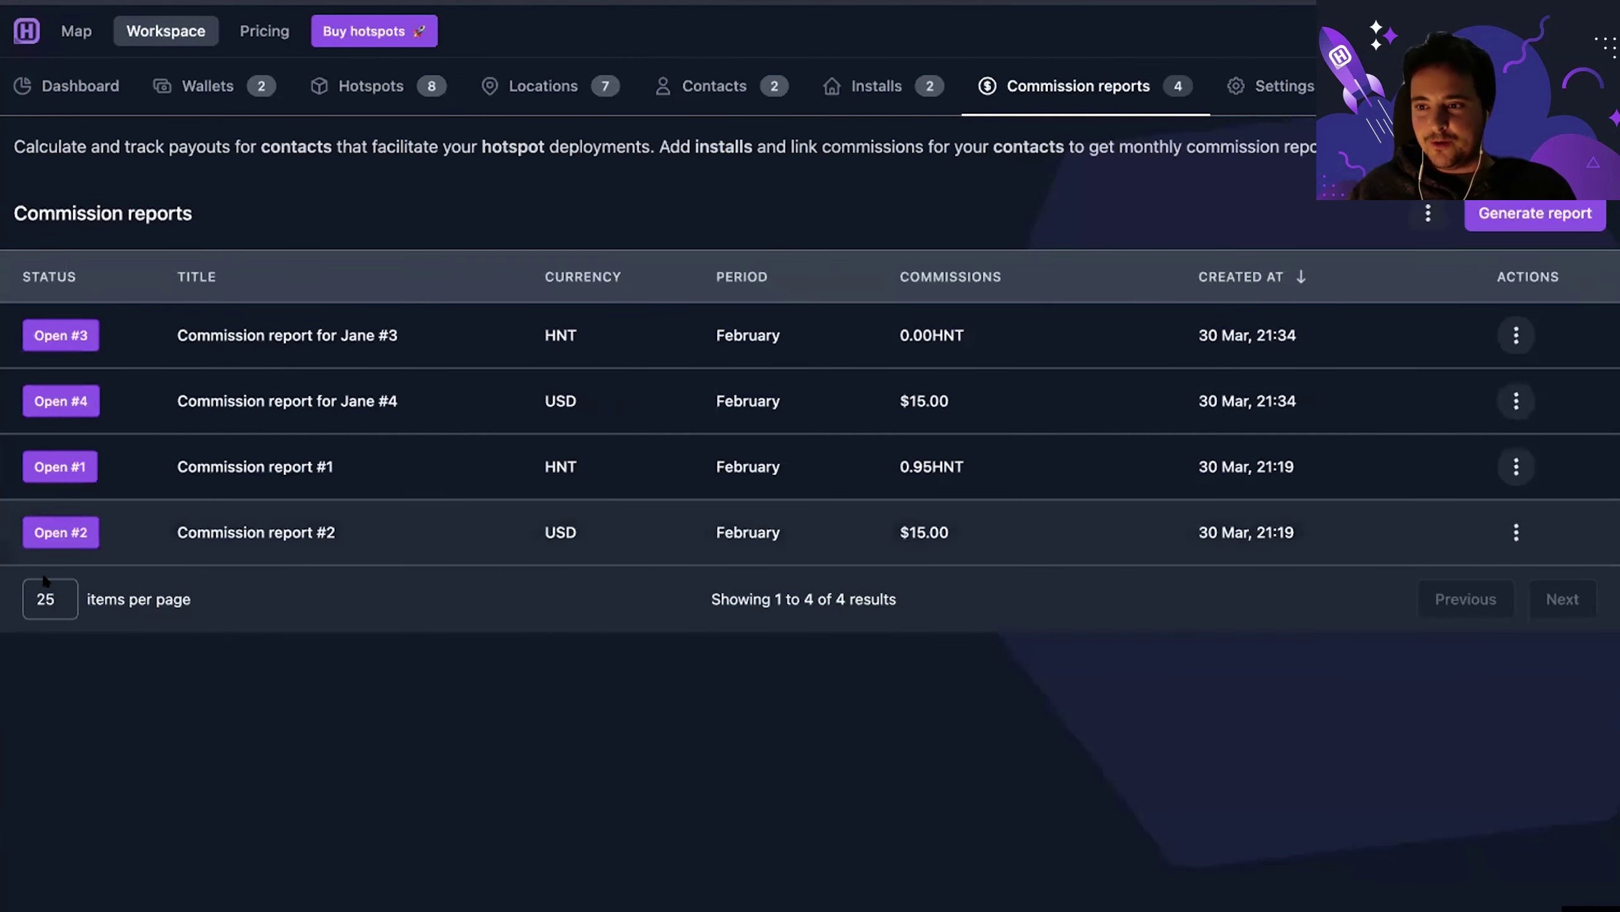
click(56, 534)
scroll(1084, 511, down, 3)
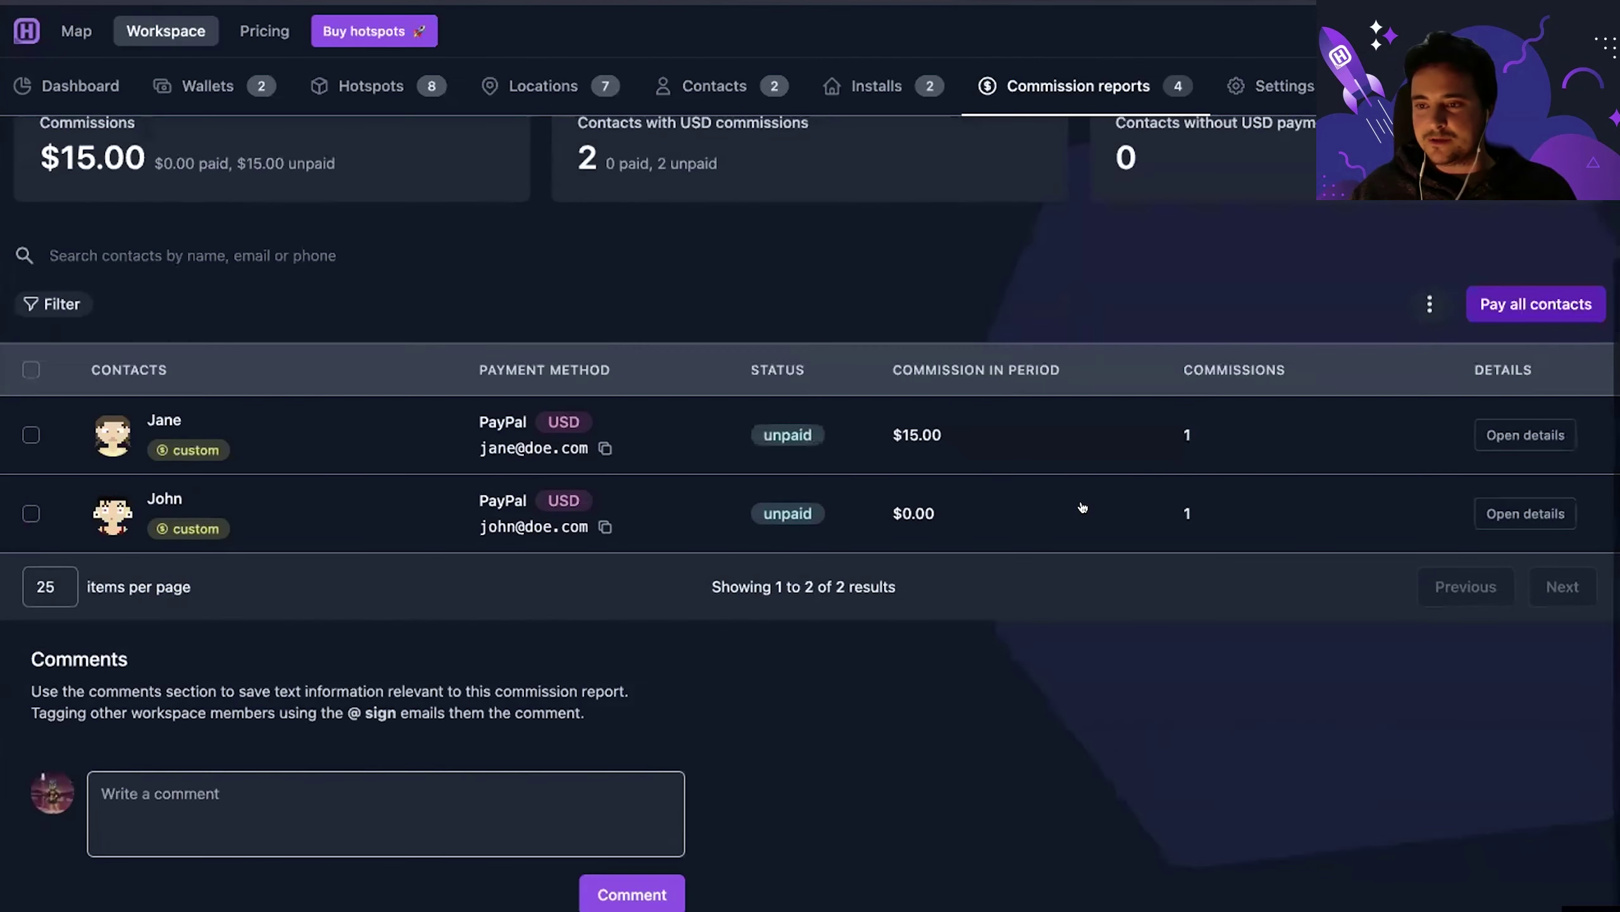
scroll(1123, 517, up, 3)
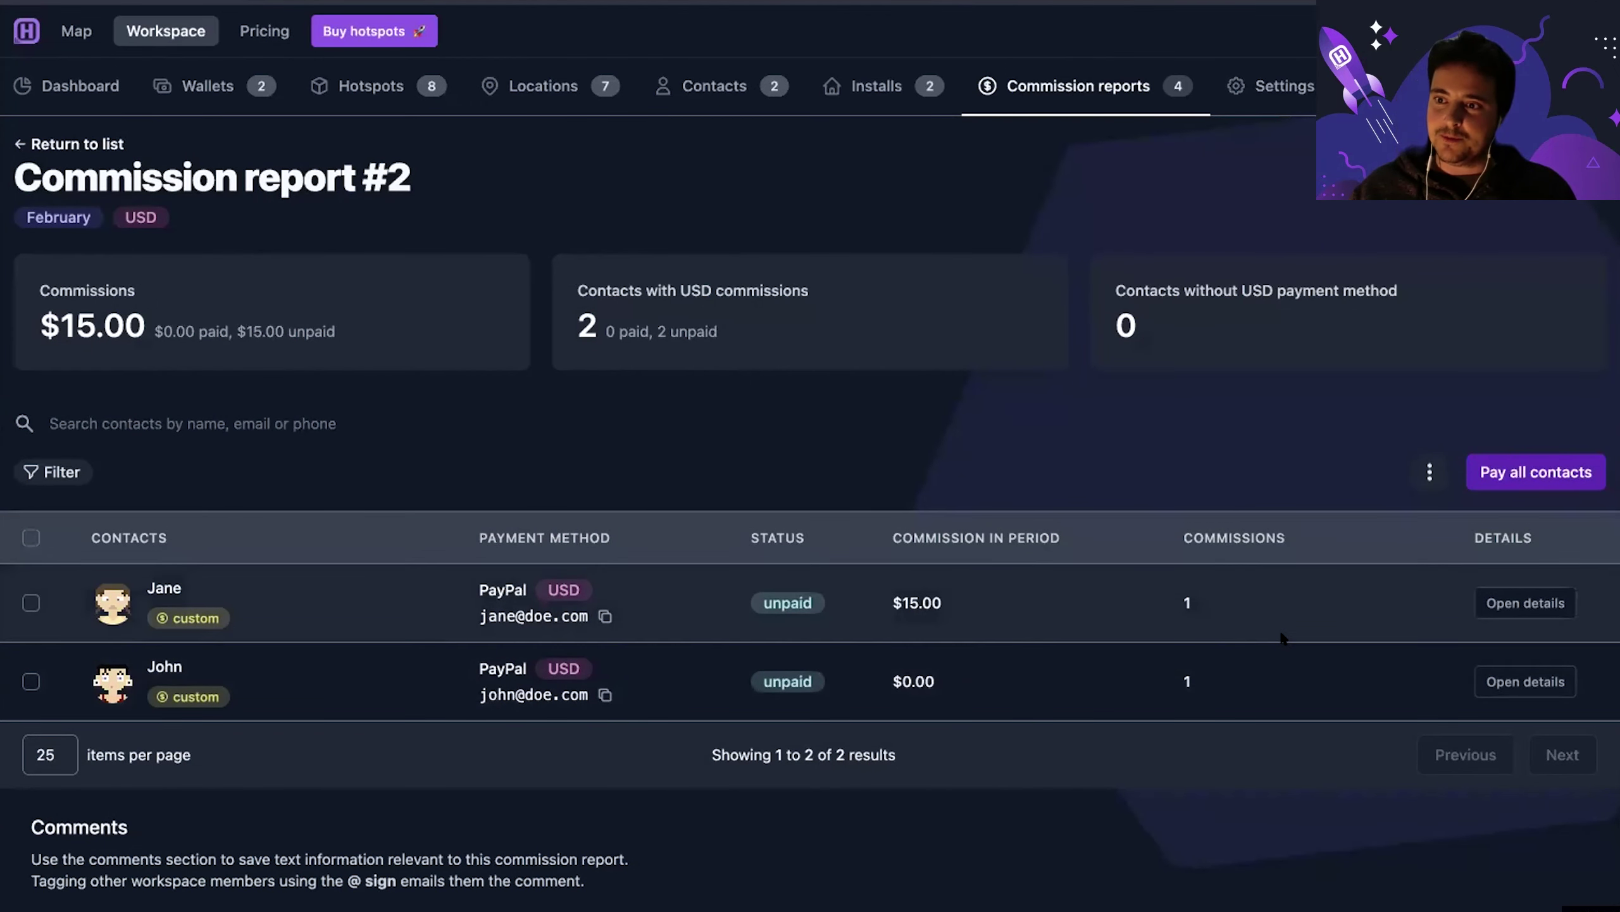
Download report #2's raw JSON data from the ⋮ menu and save it to Downloads
click(1430, 472)
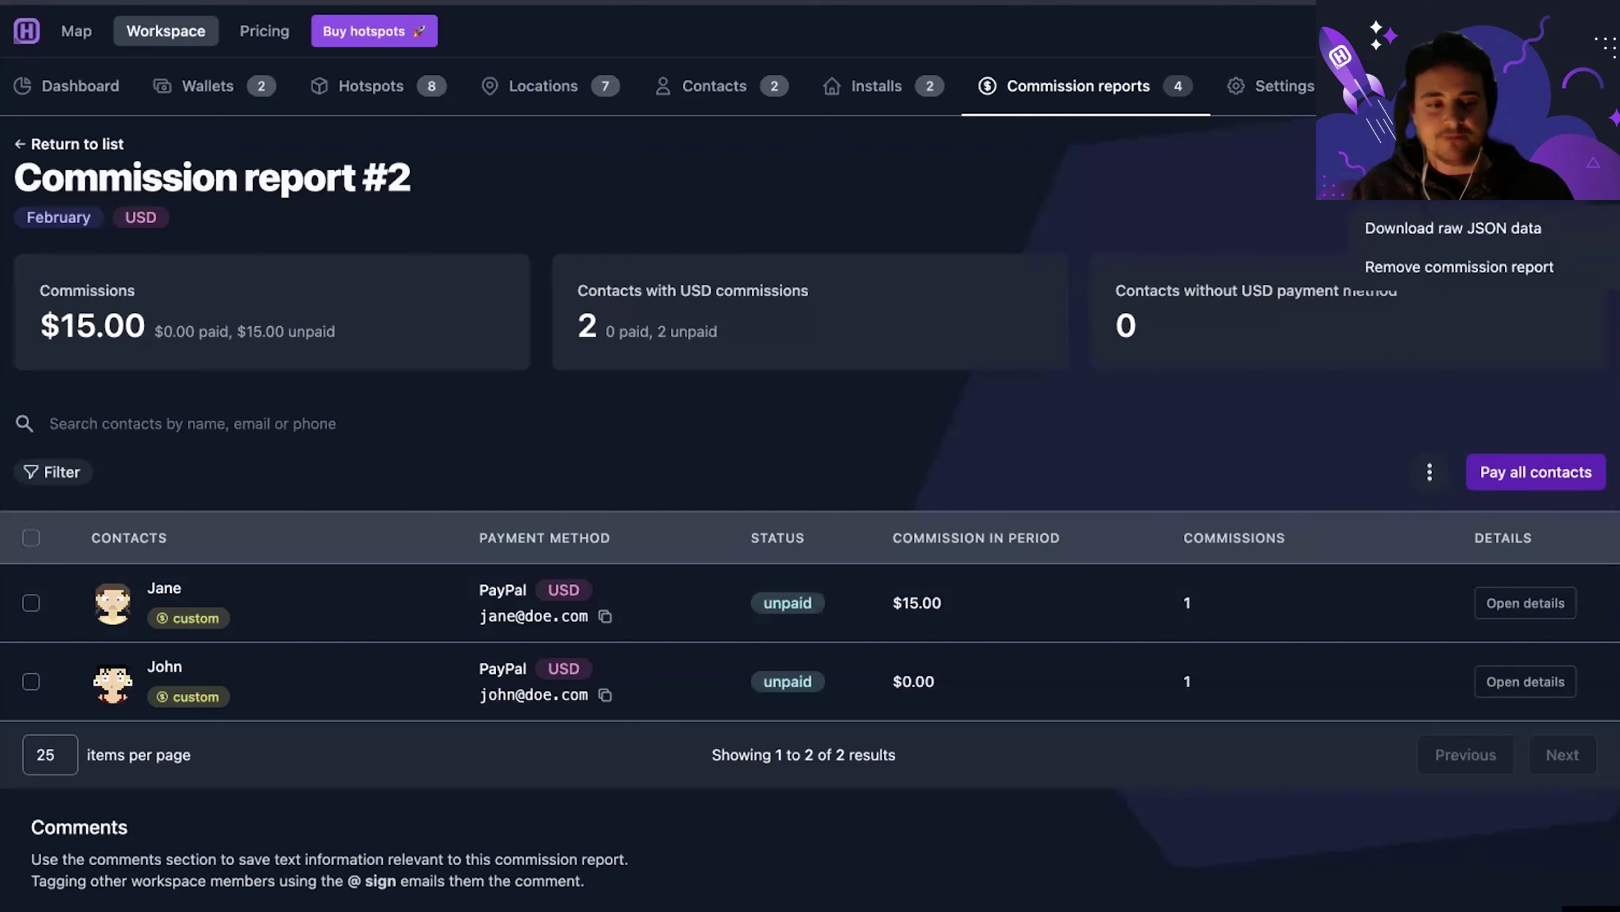
click(1466, 329)
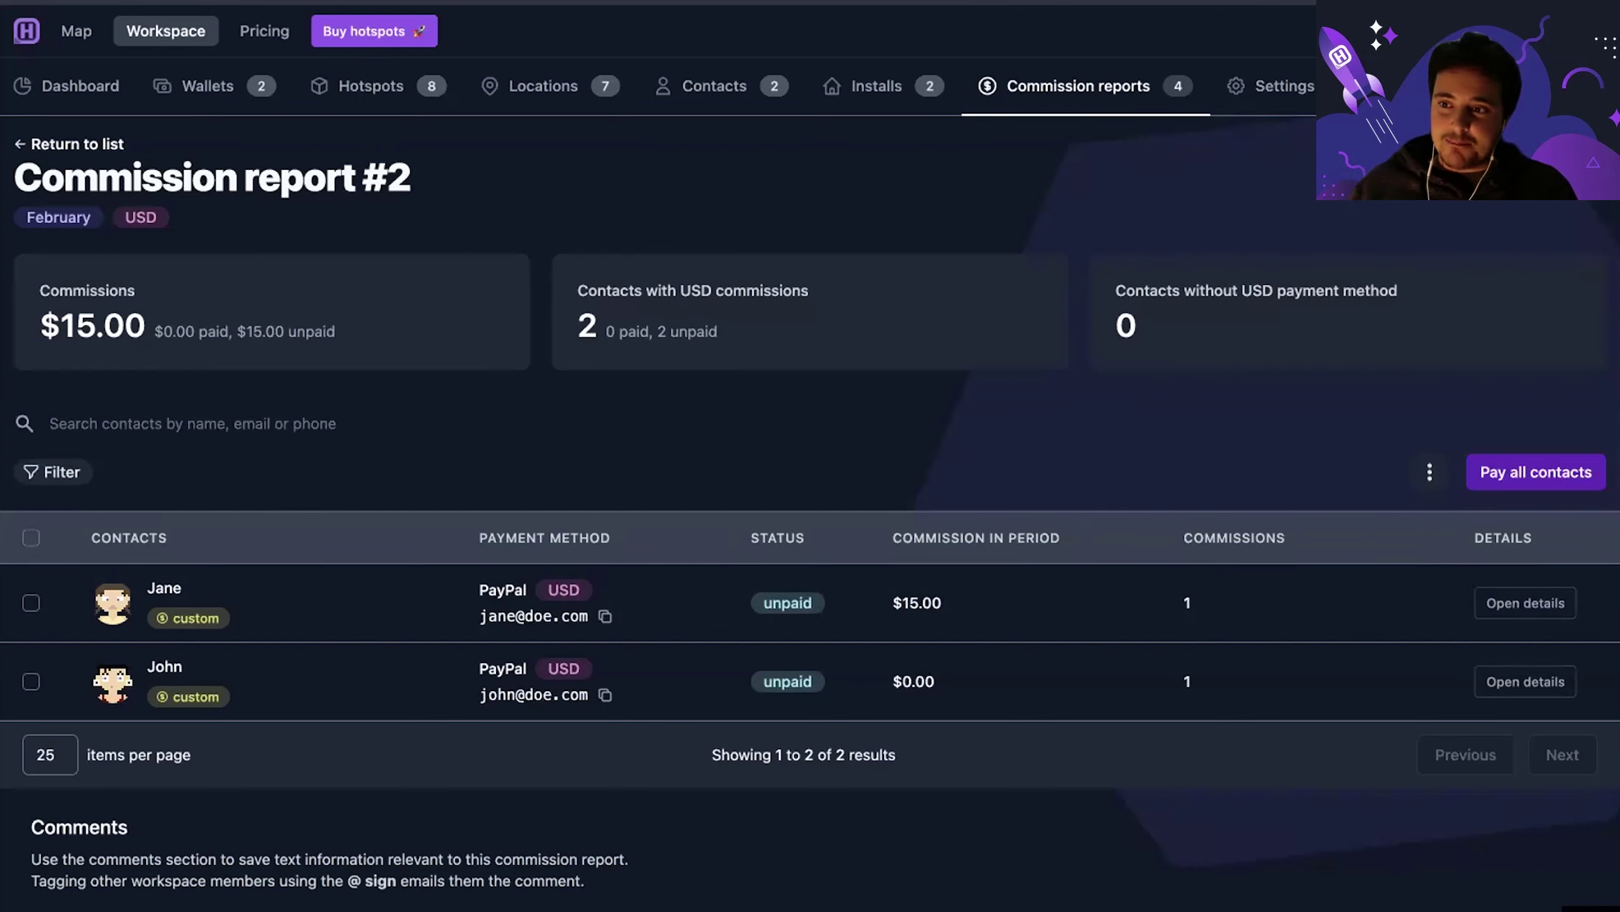
click(1430, 471)
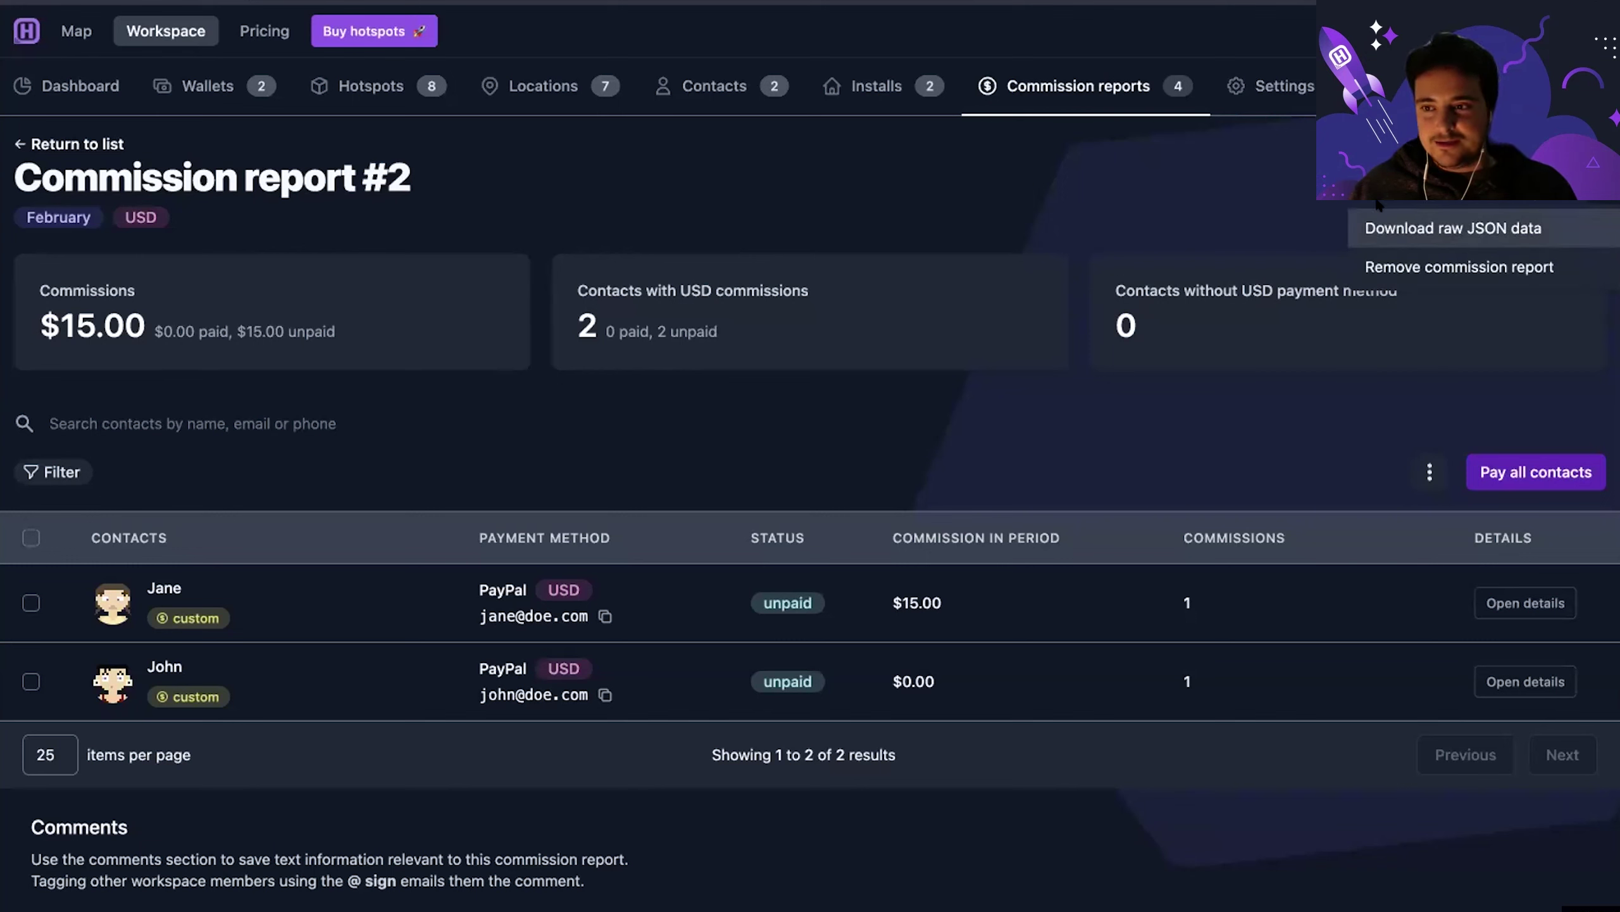
click(1454, 227)
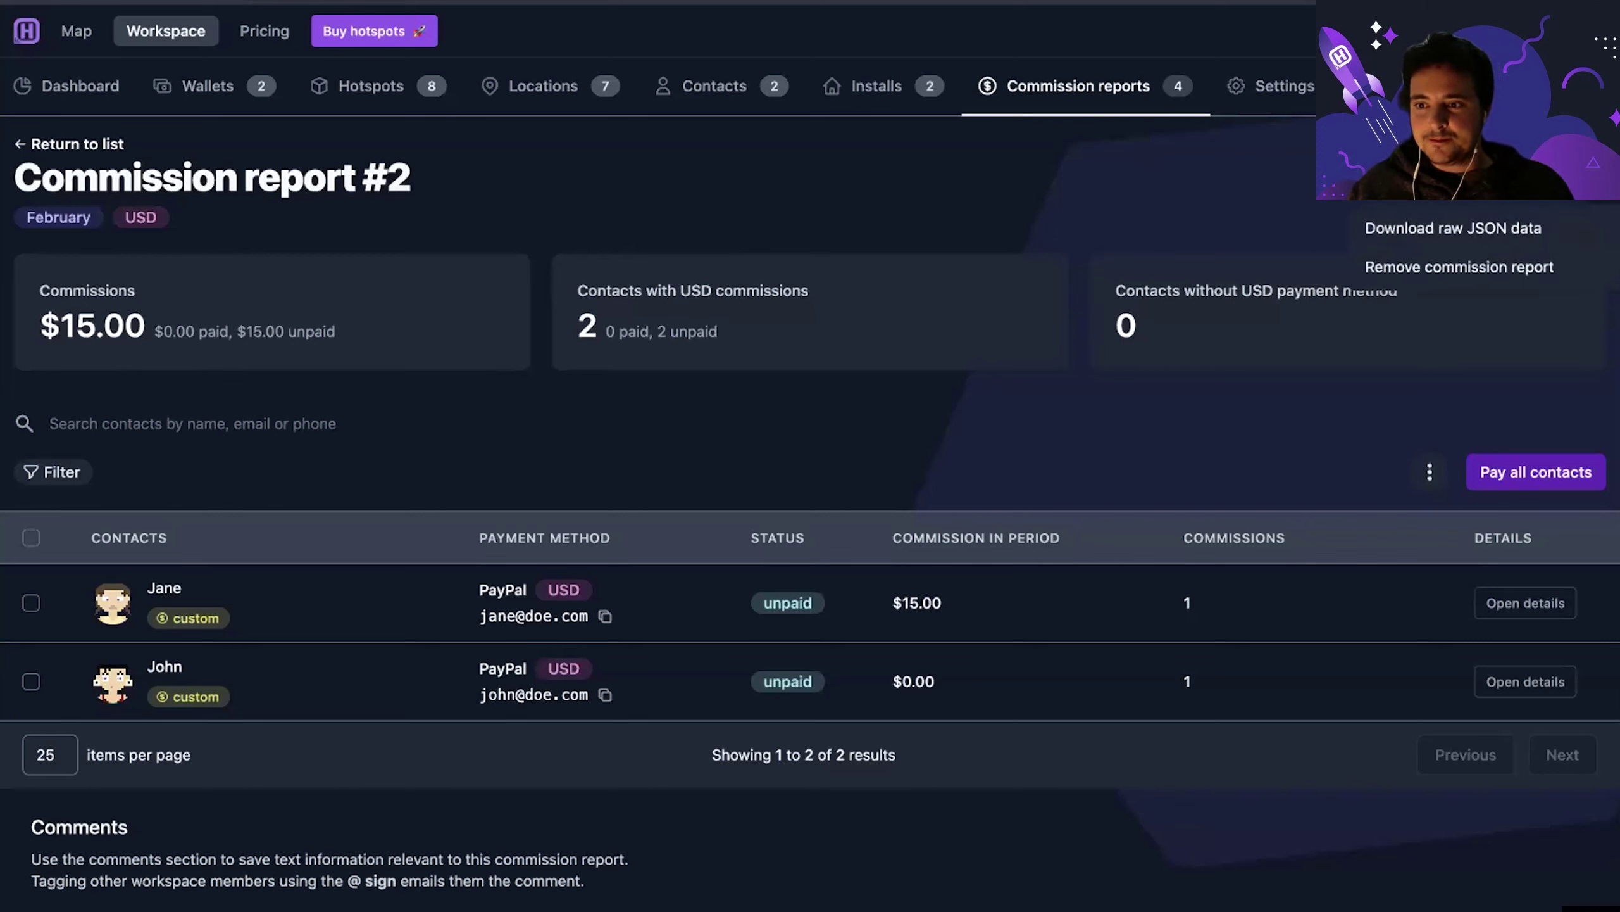
click(1436, 227)
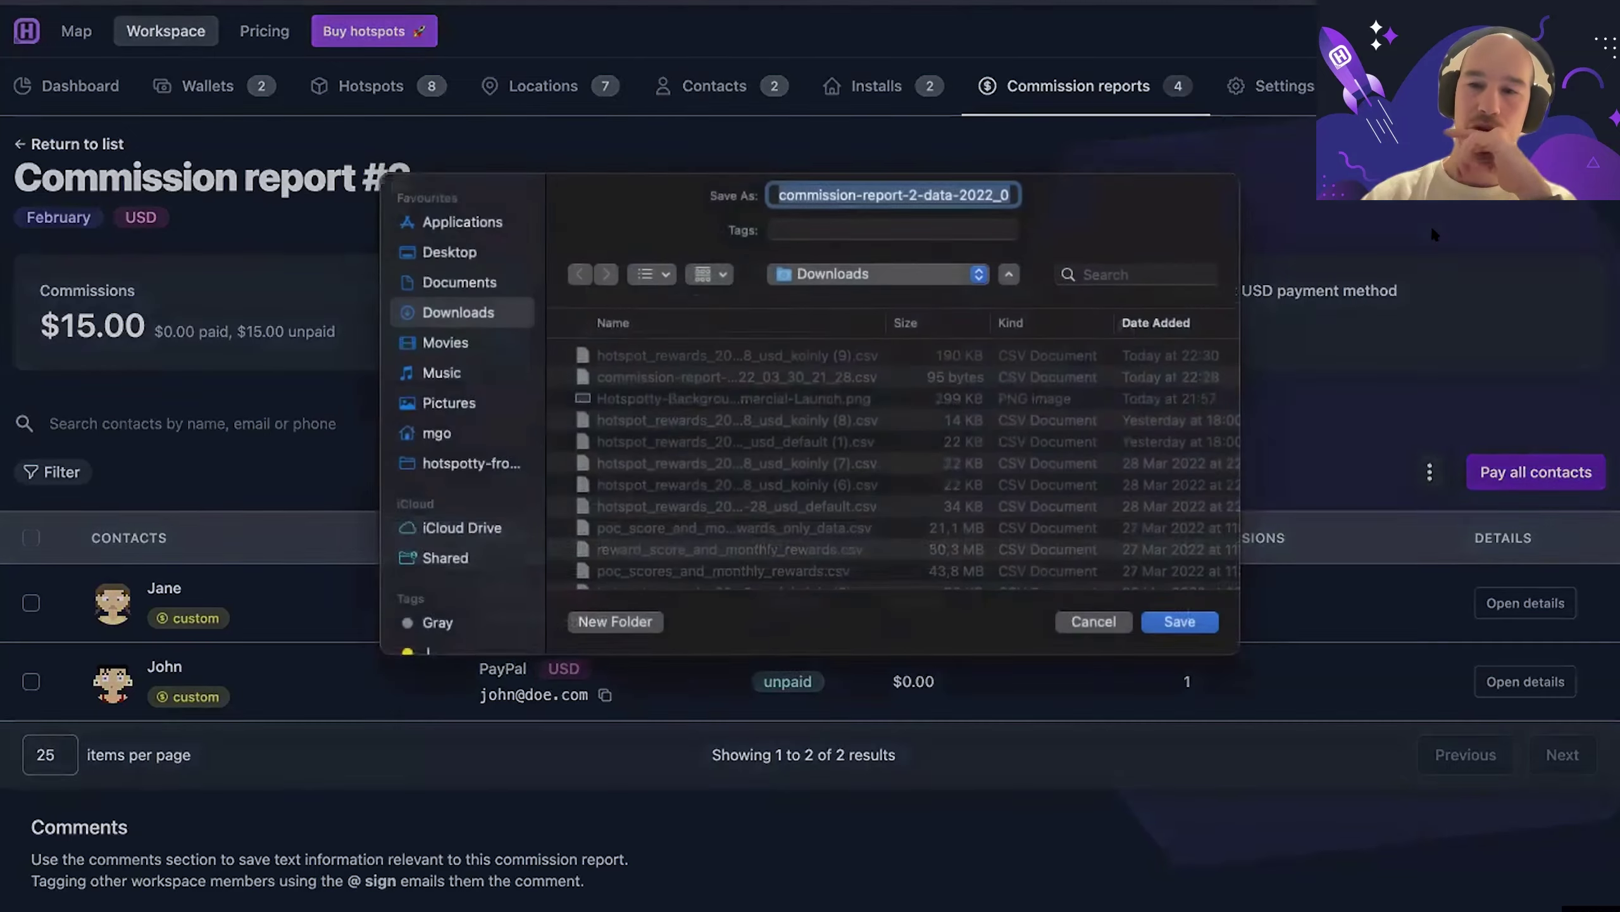
click(1180, 640)
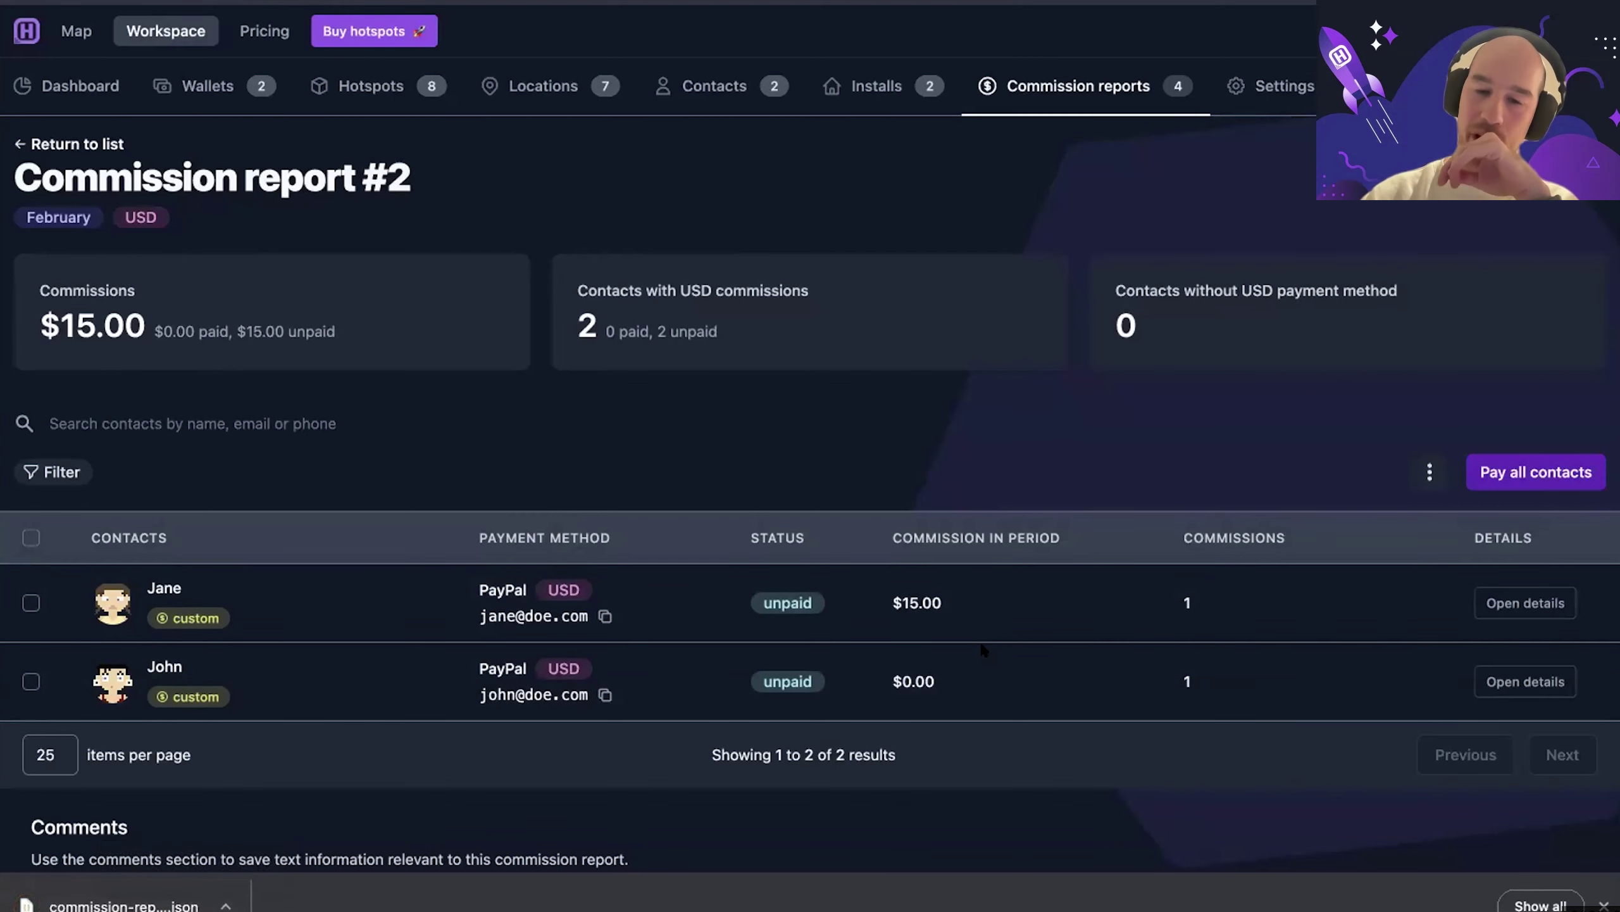
scroll(856, 208, down, 4)
scroll(856, 207, up, 4)
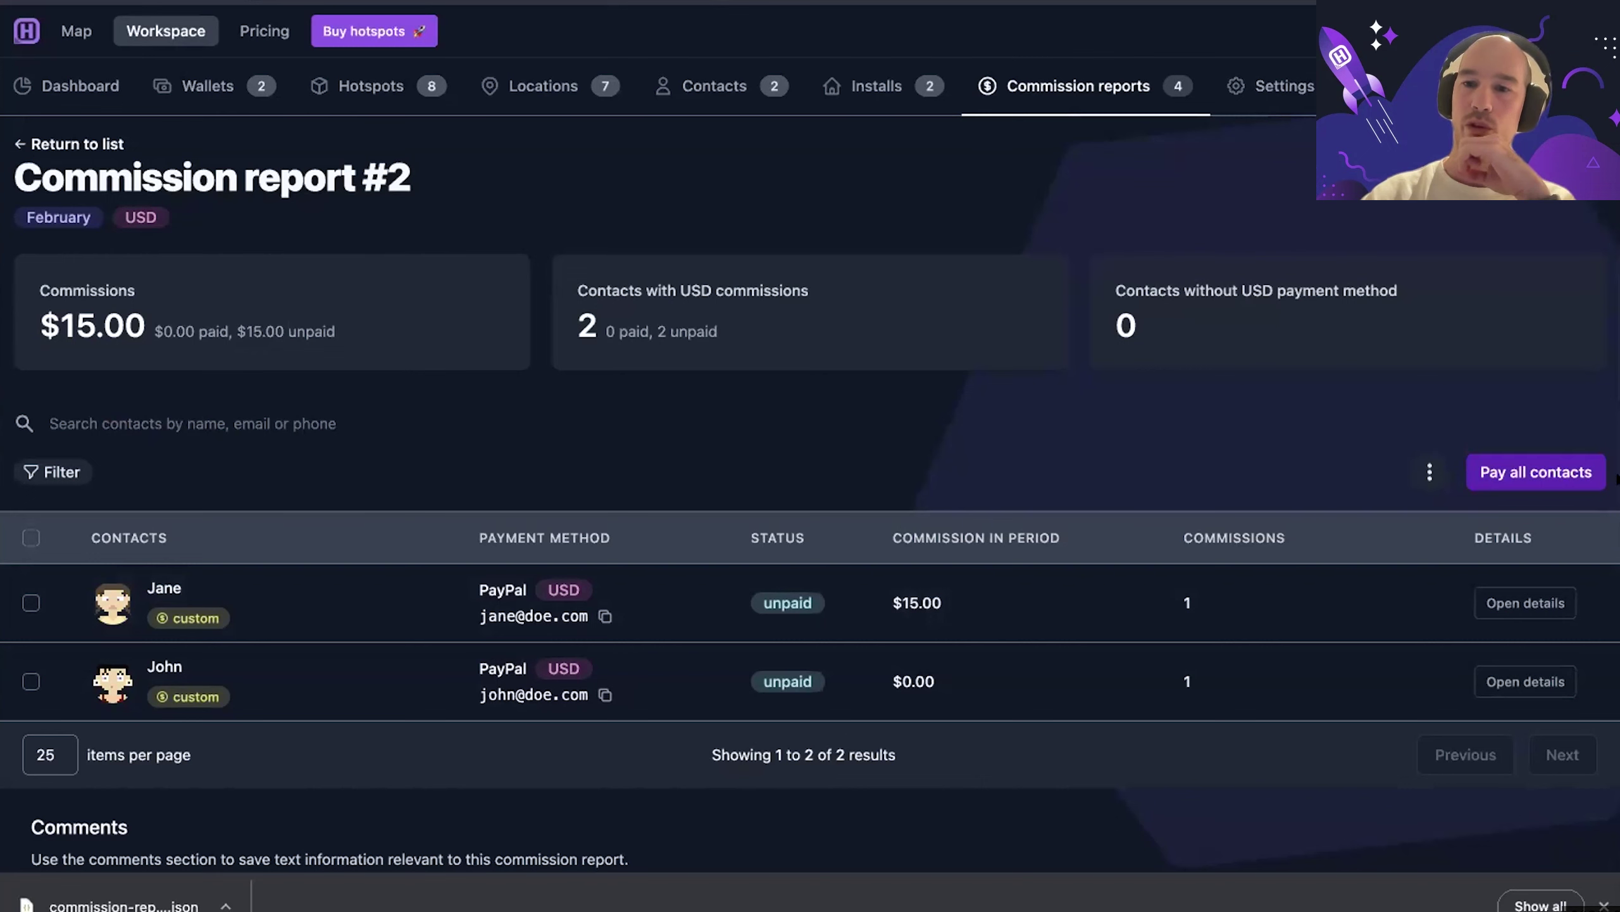
click(1504, 593)
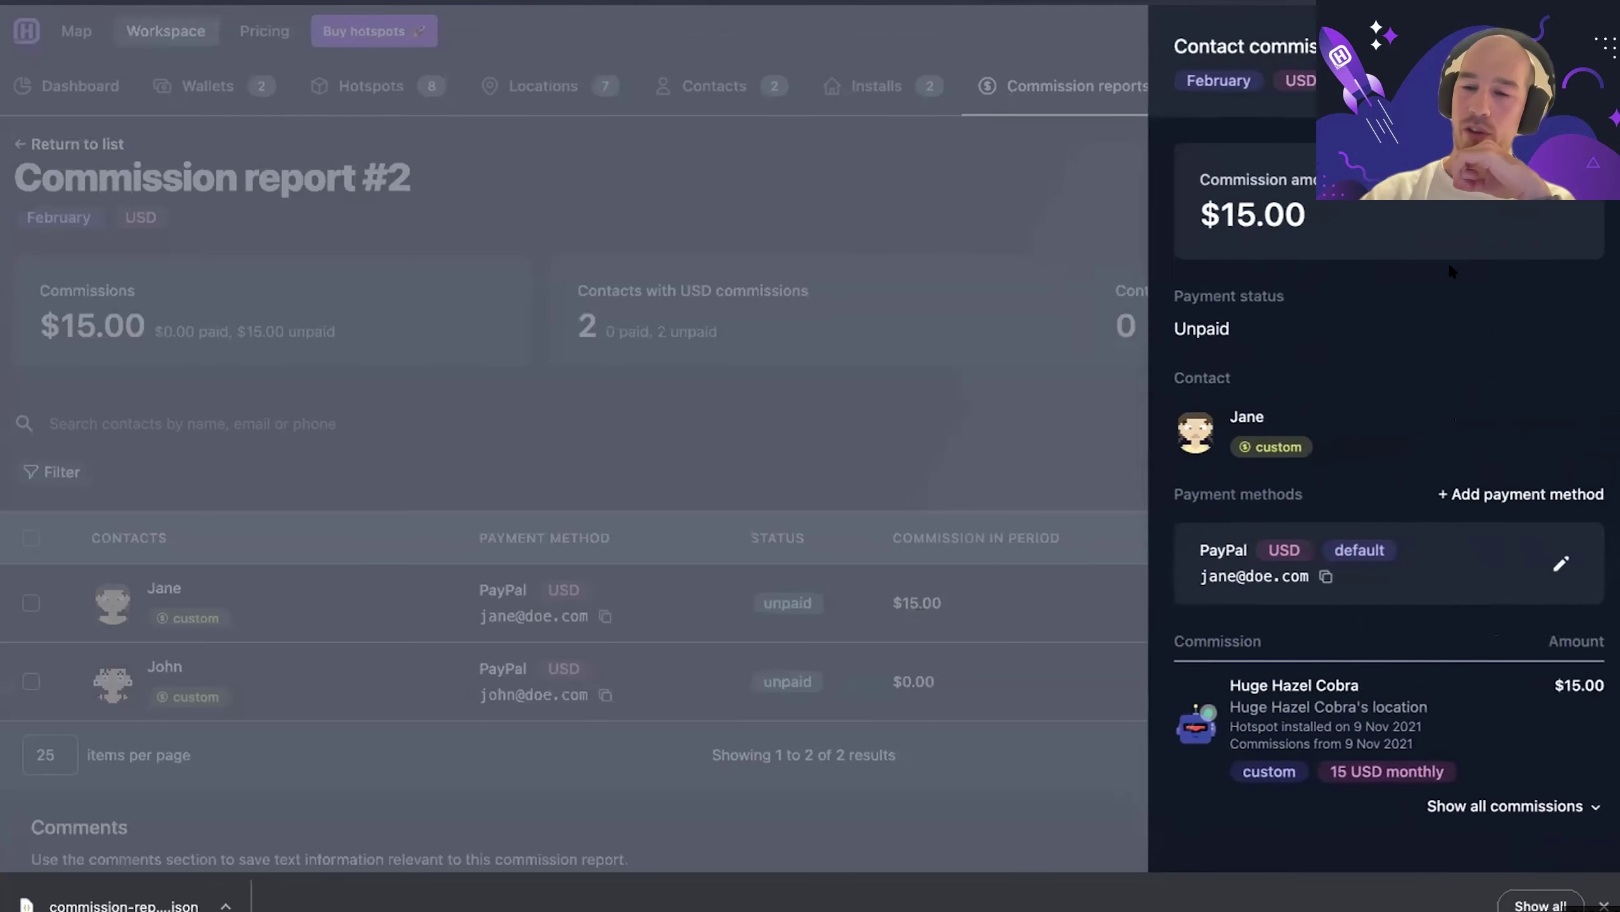
click(861, 330)
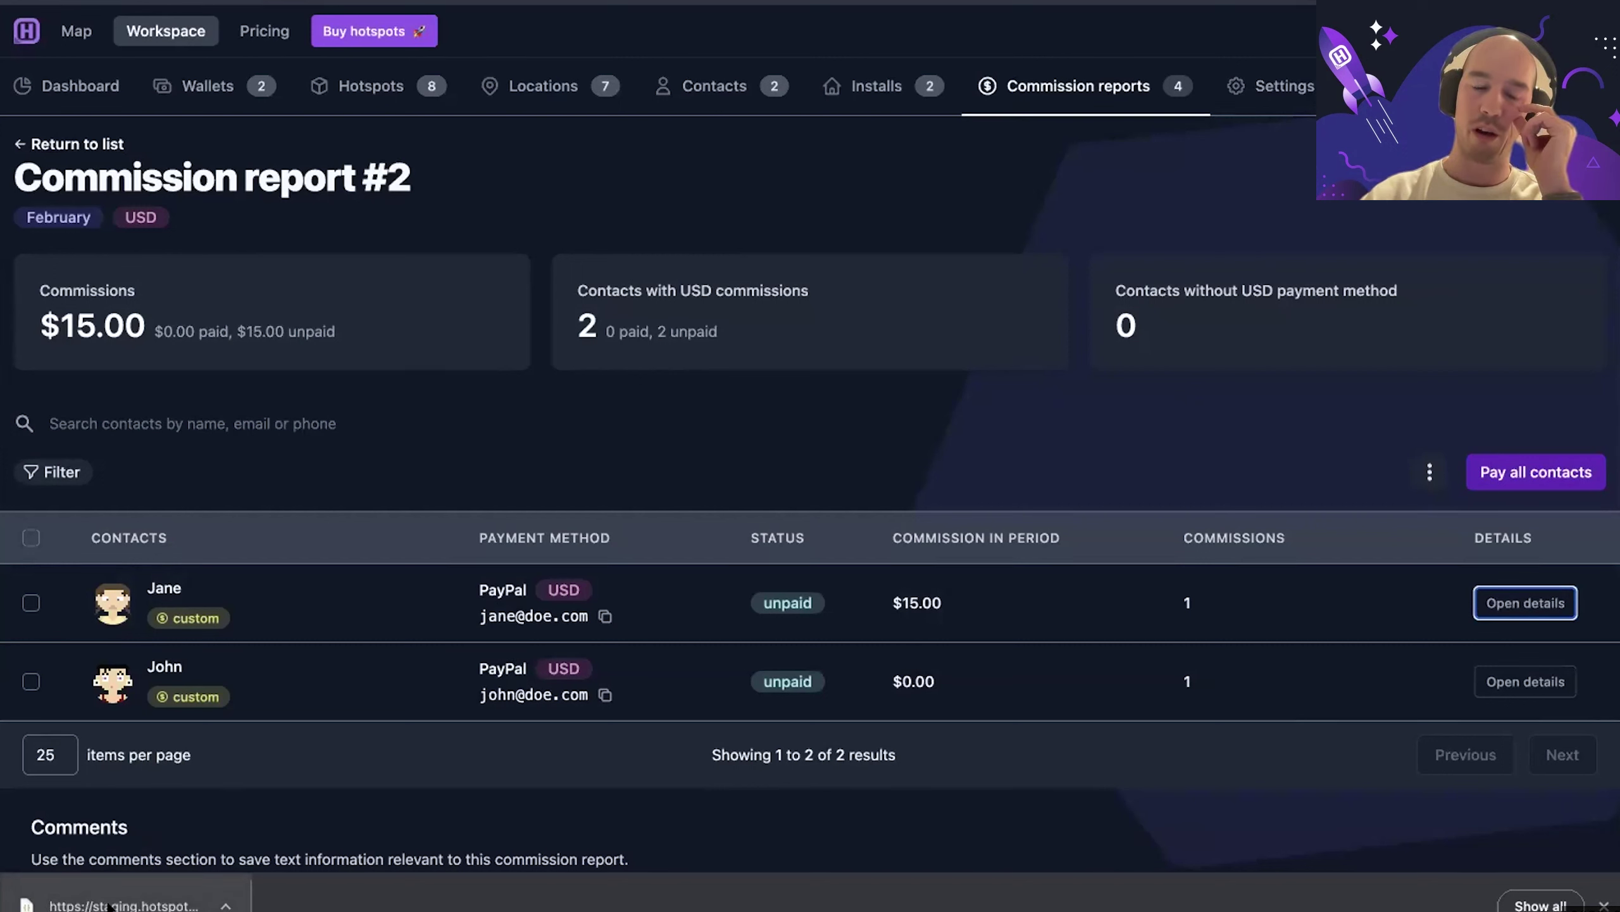
click(711, 465)
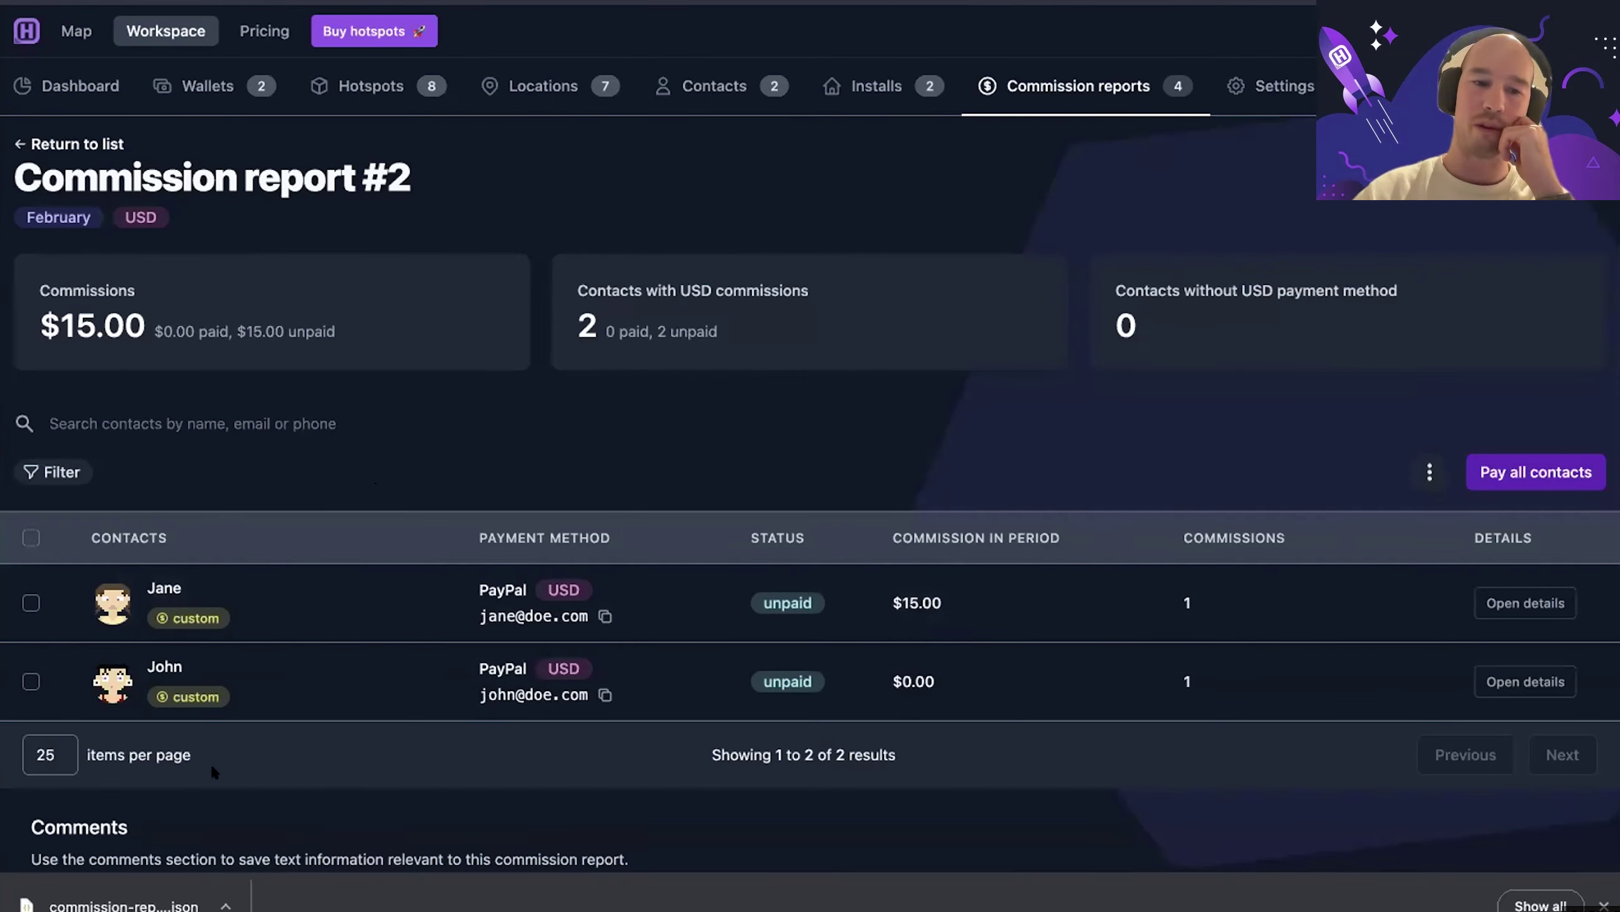
Open the downloaded report #2 JSON in VS Code and scroll through it with the terminal hidden
click(123, 904)
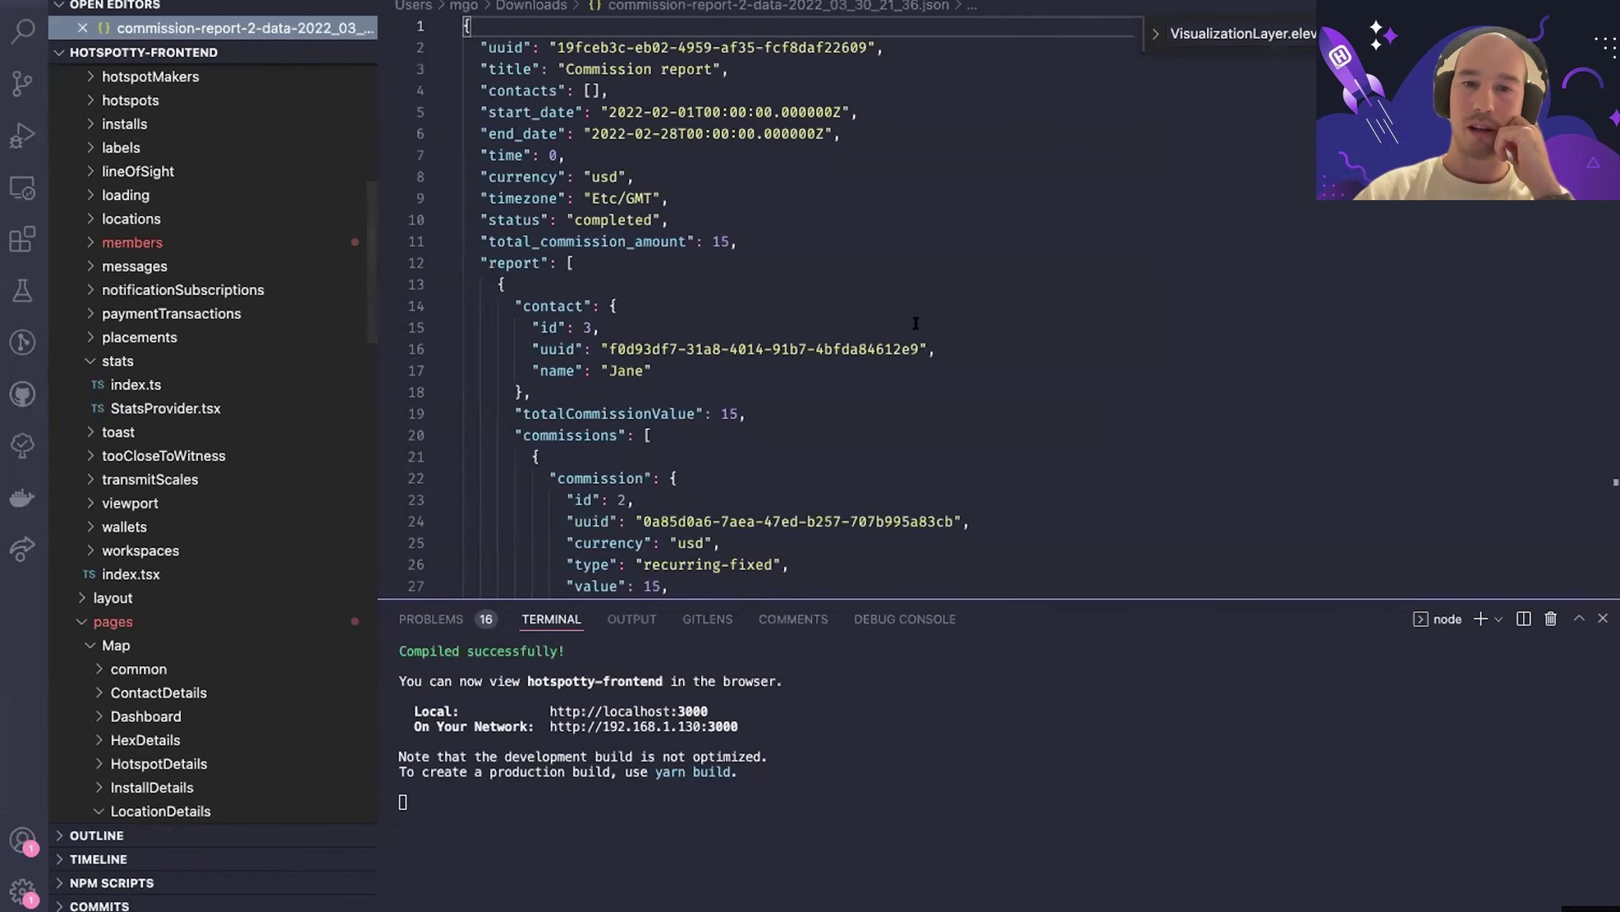
scroll(916, 319, down, 10)
scroll(915, 323, up, 10)
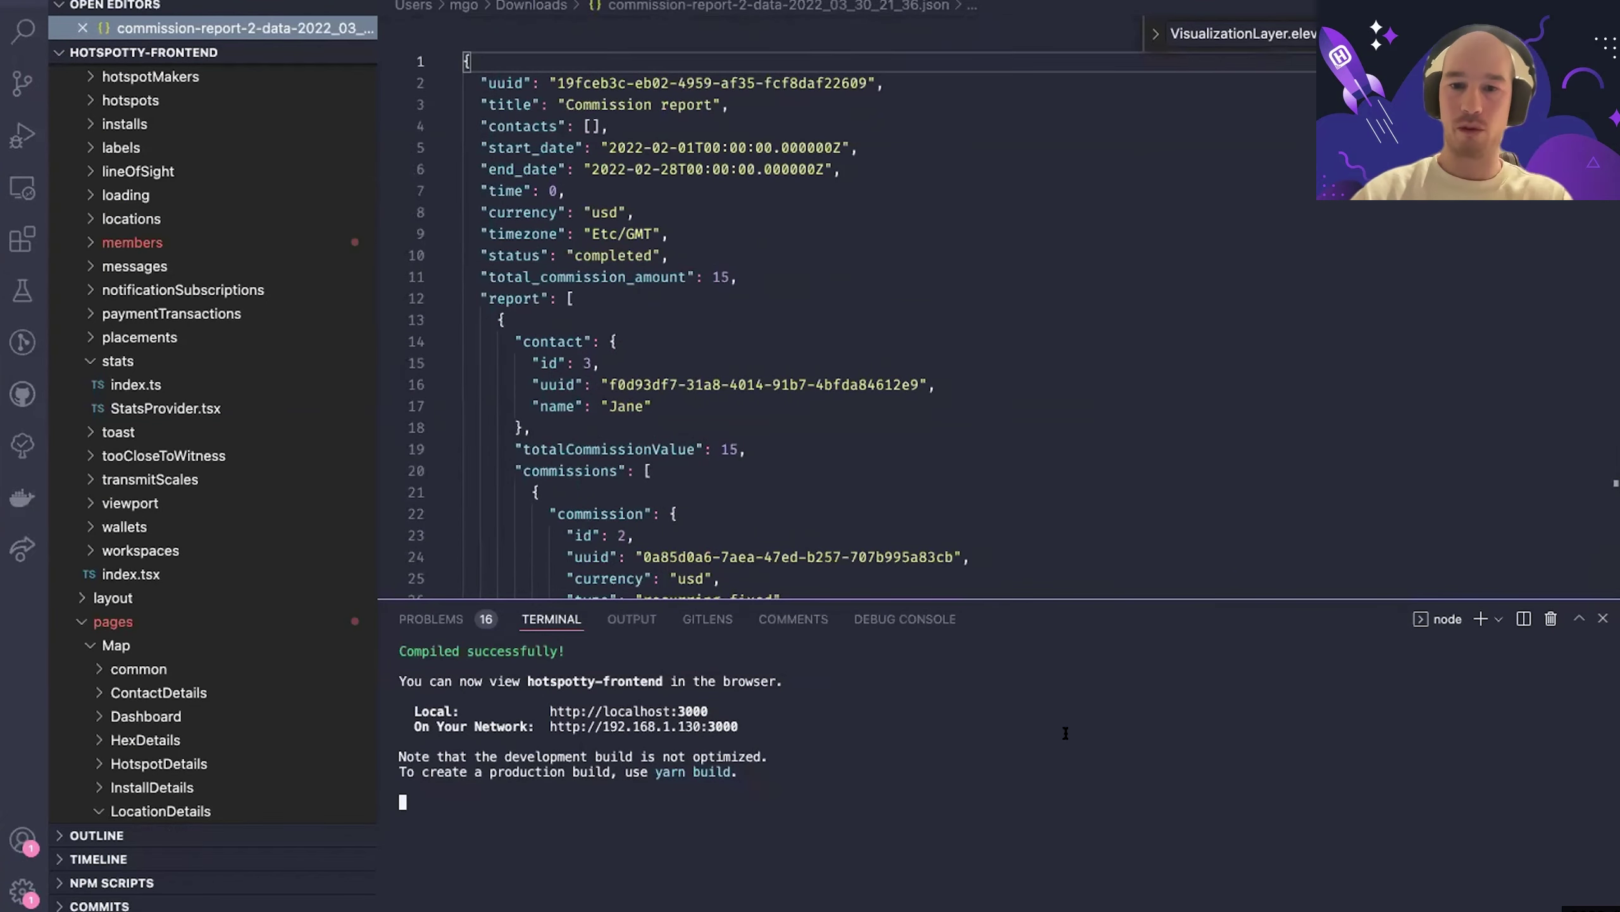
key(super+j)
scroll(763, 225, down, 20)
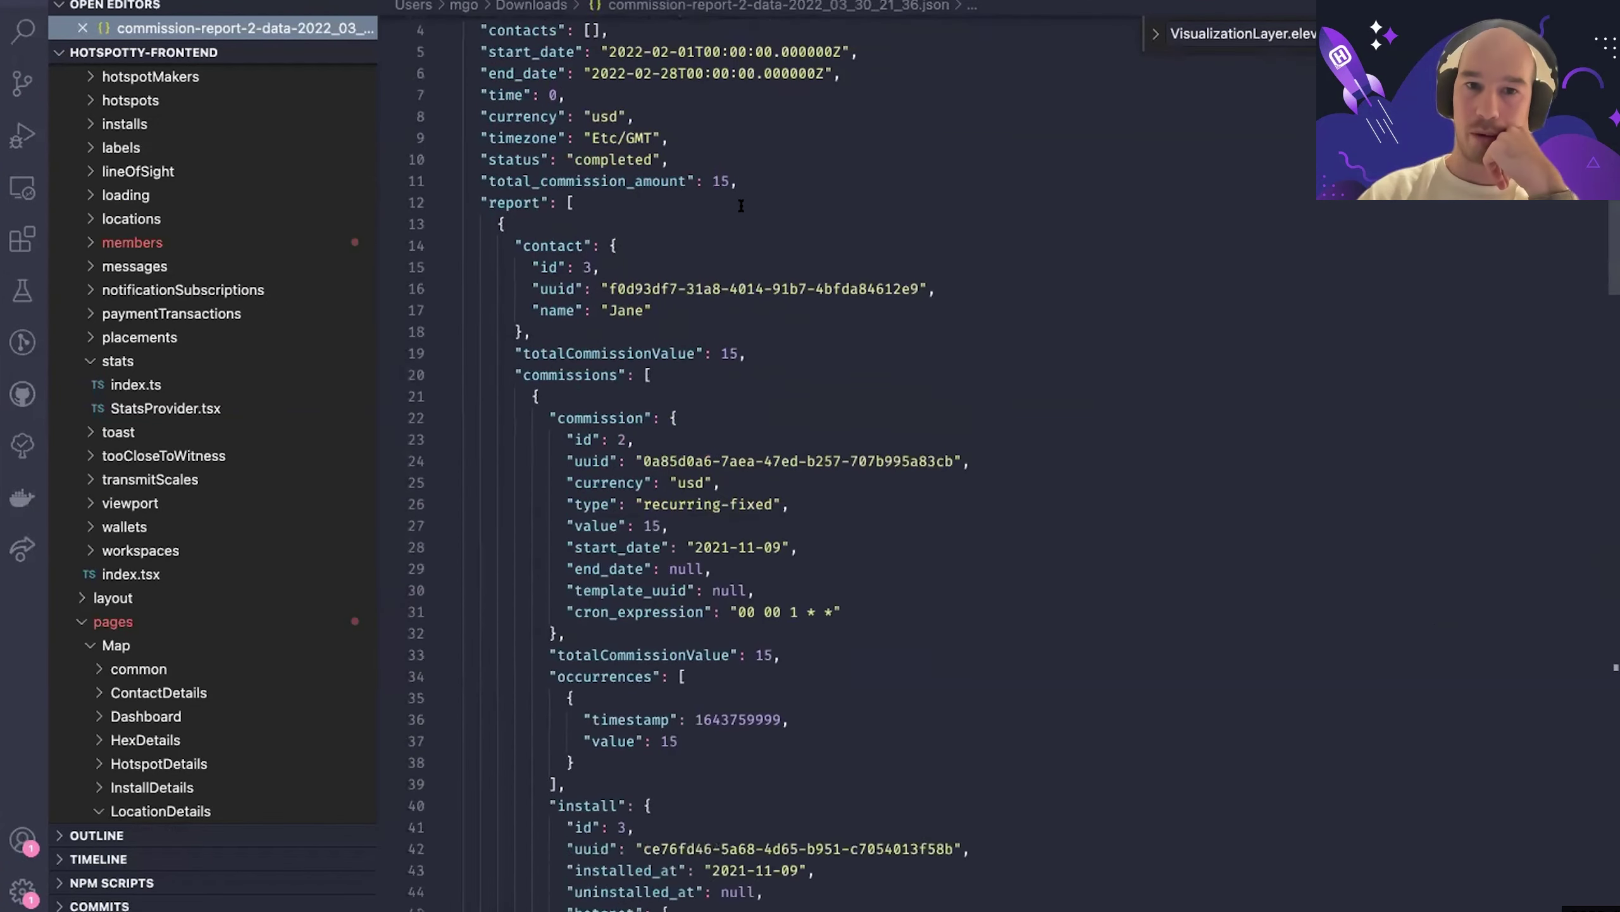
scroll(741, 205, up, 10)
scroll(741, 205, up, 20)
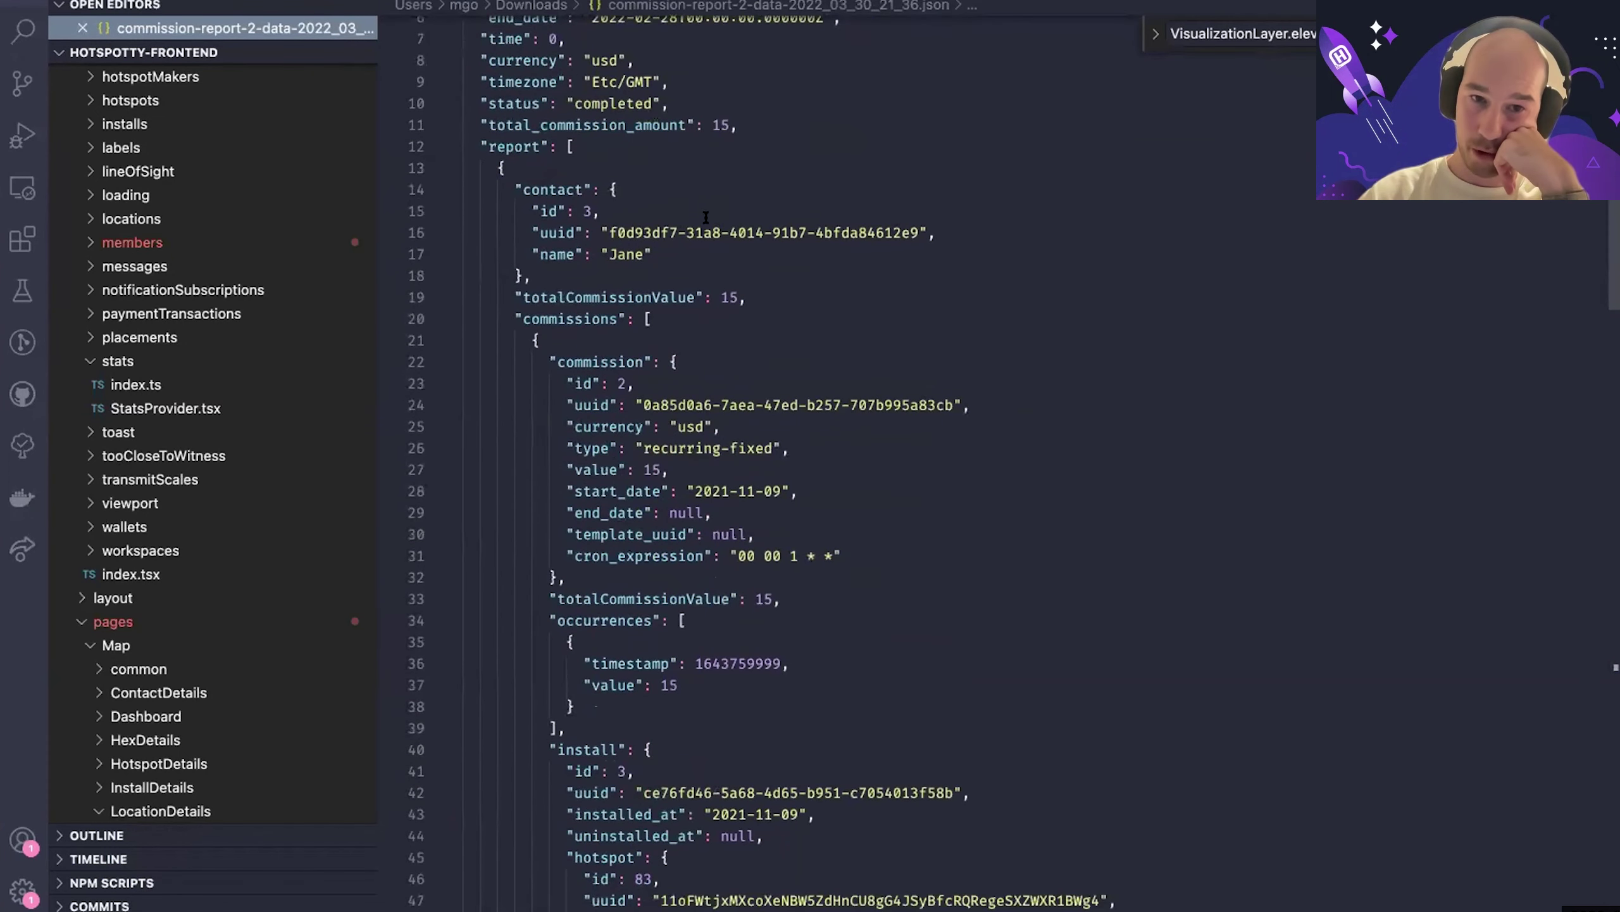
scroll(667, 198, down, 5)
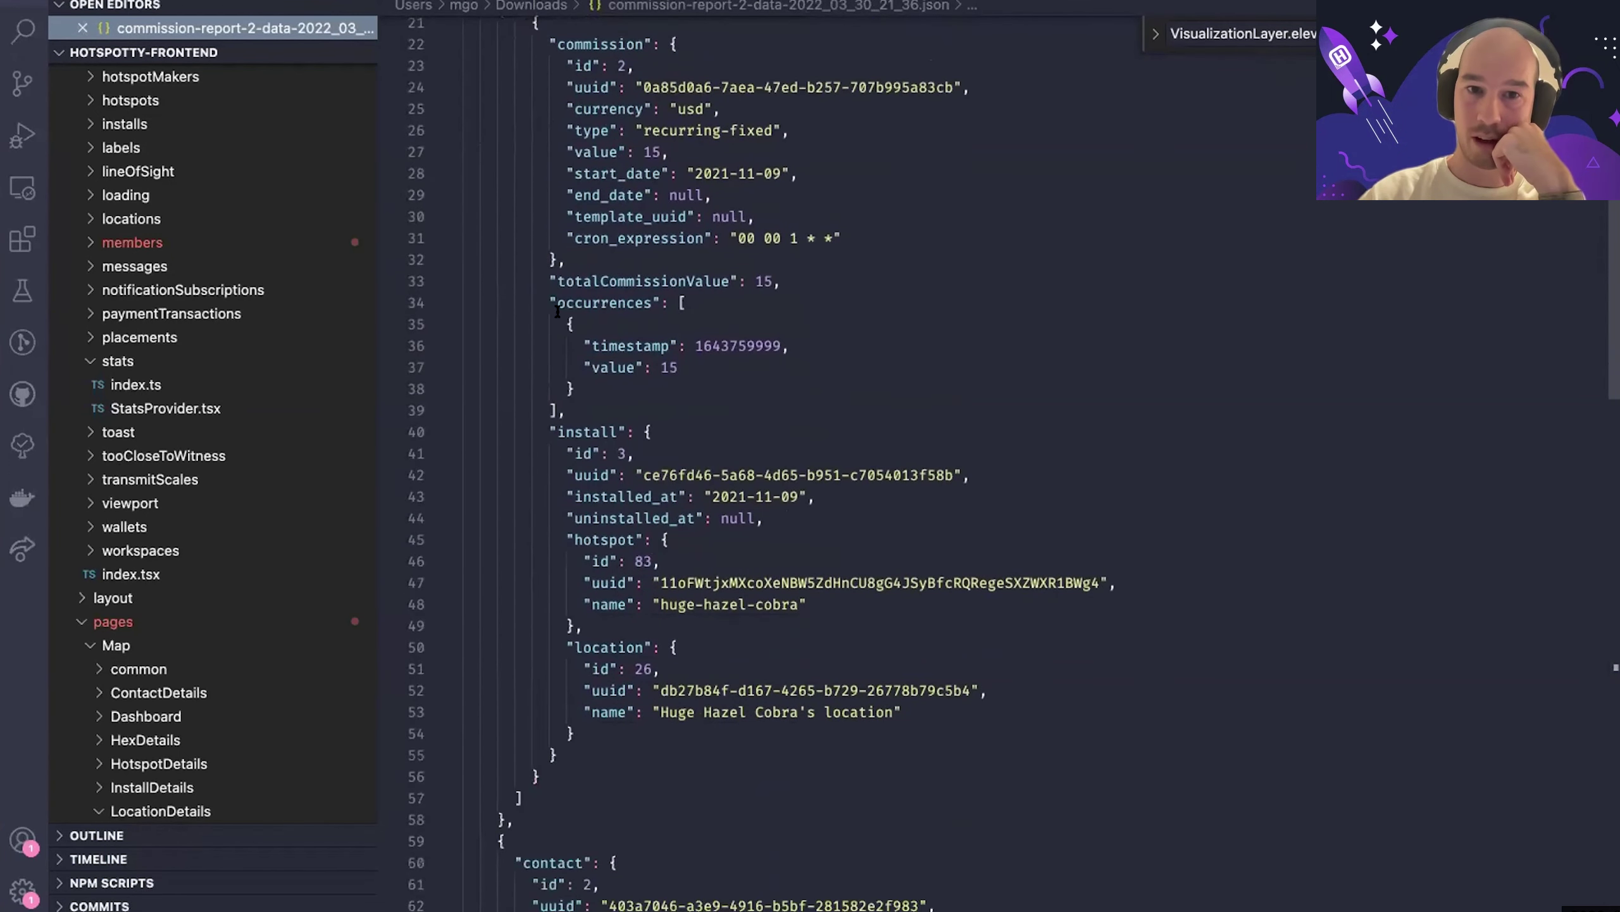
scroll(611, 416, down, 4)
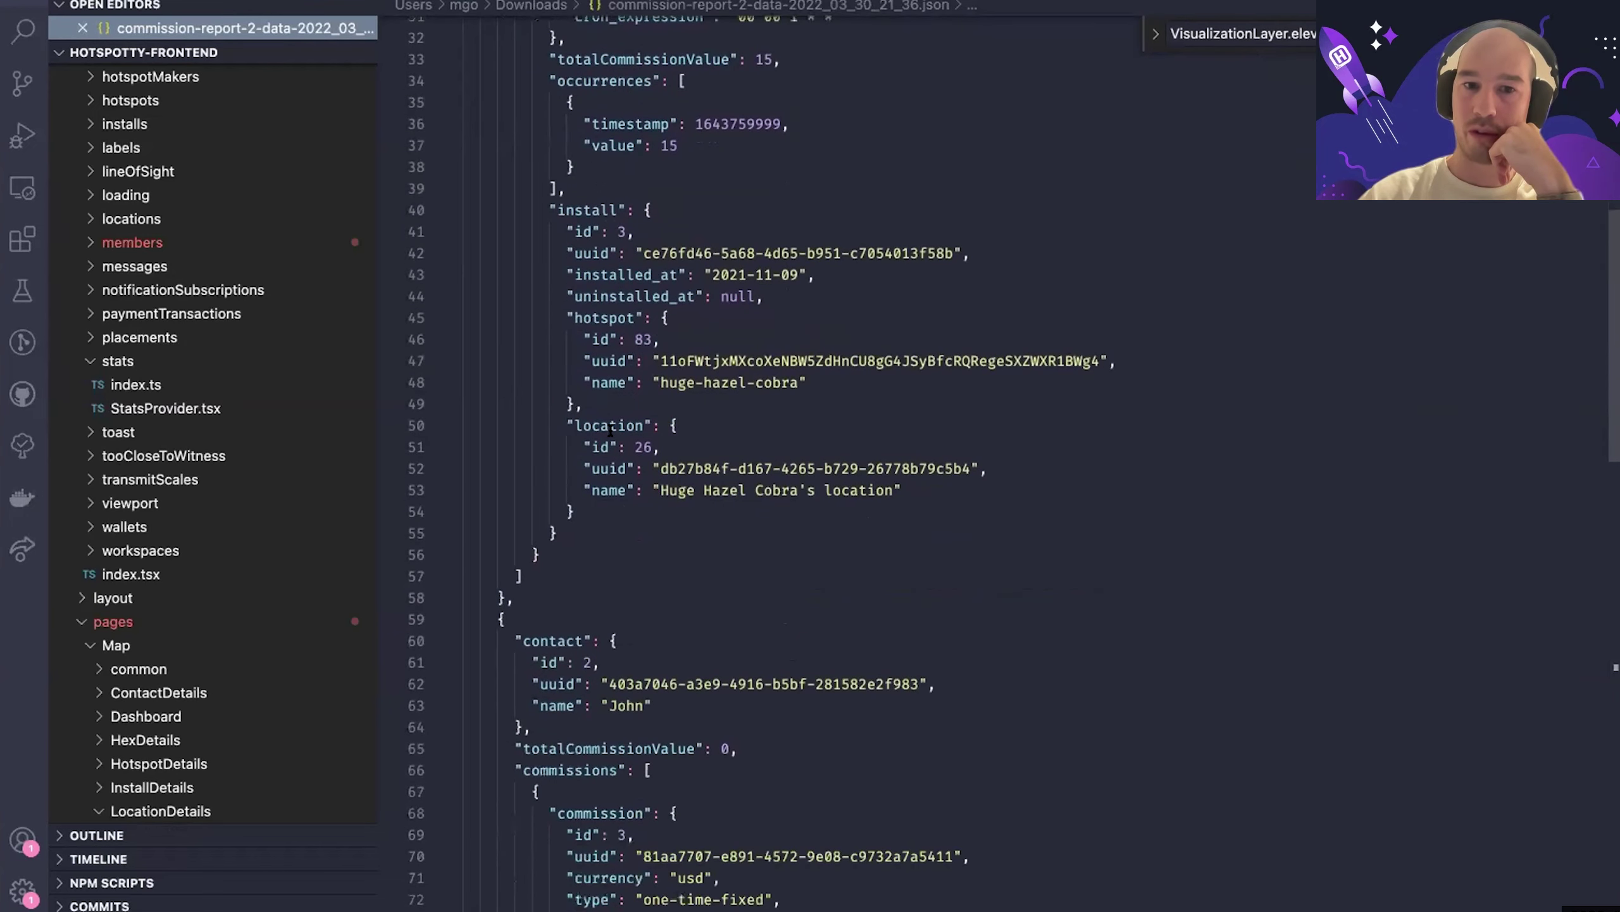
Jump to the file's top, then return to Hotspotty's list of four February commission reports
key(super+Up)
key(super+Tab)
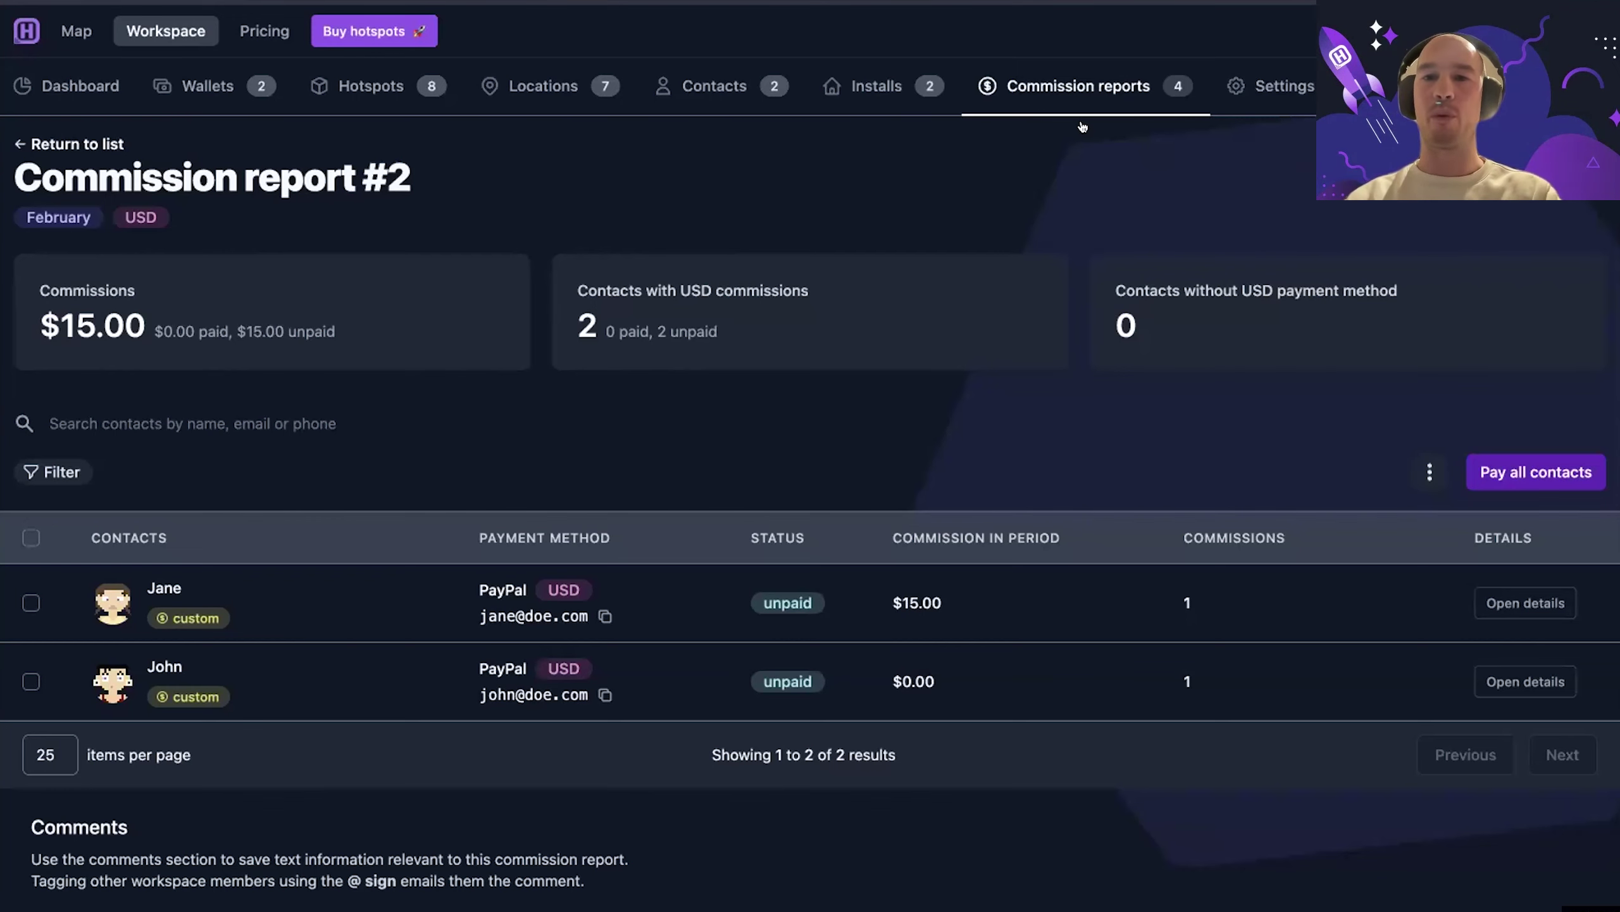
click(1078, 85)
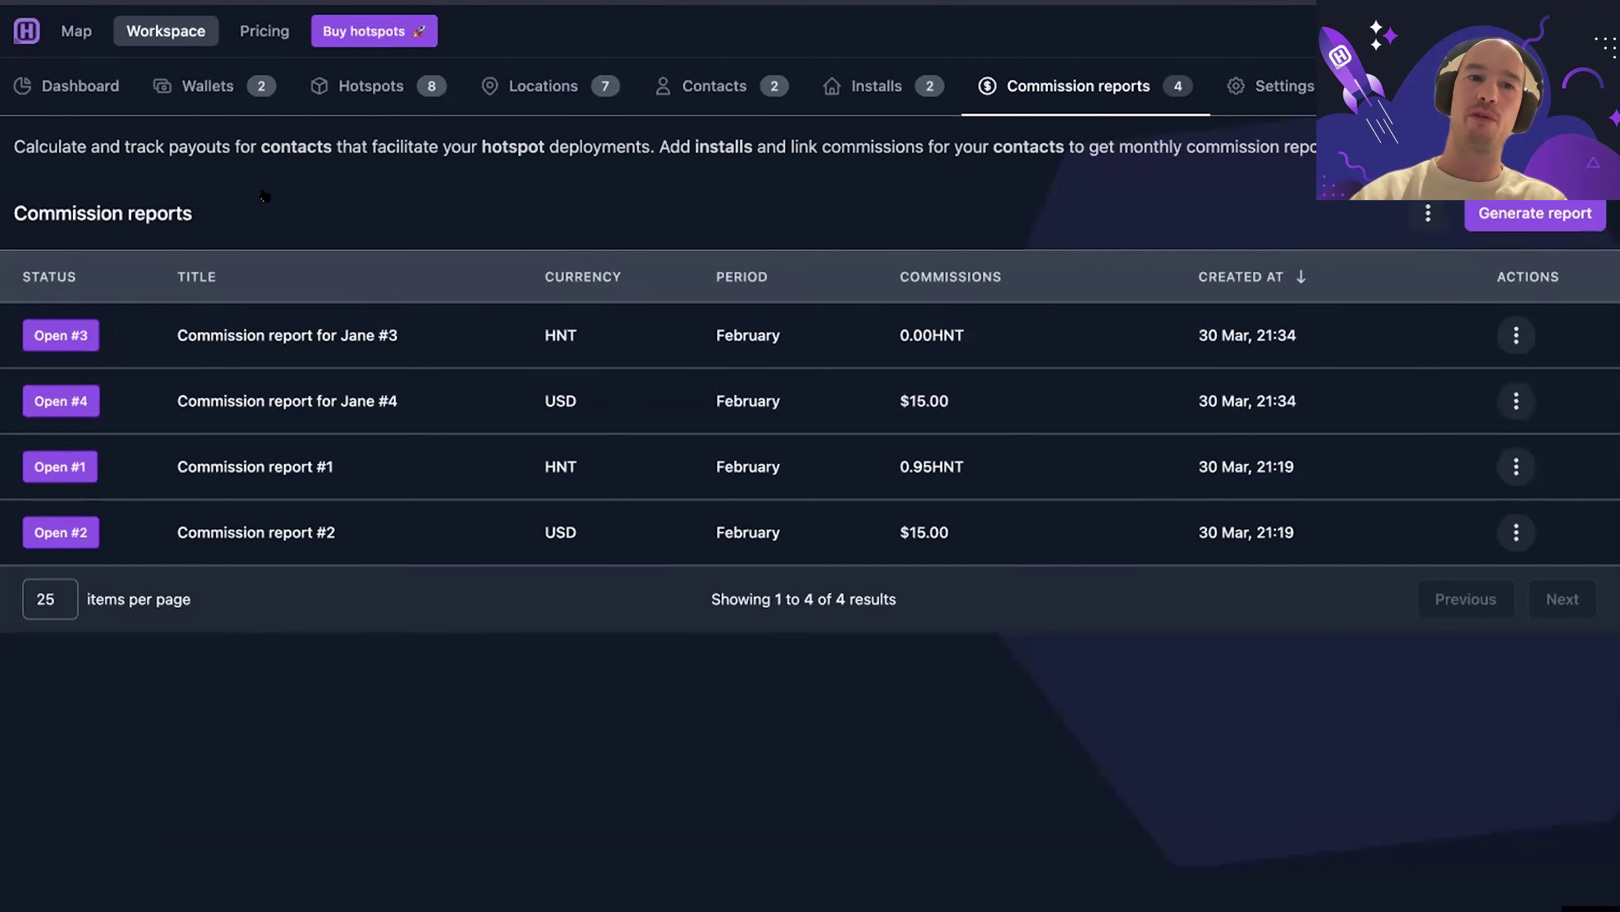
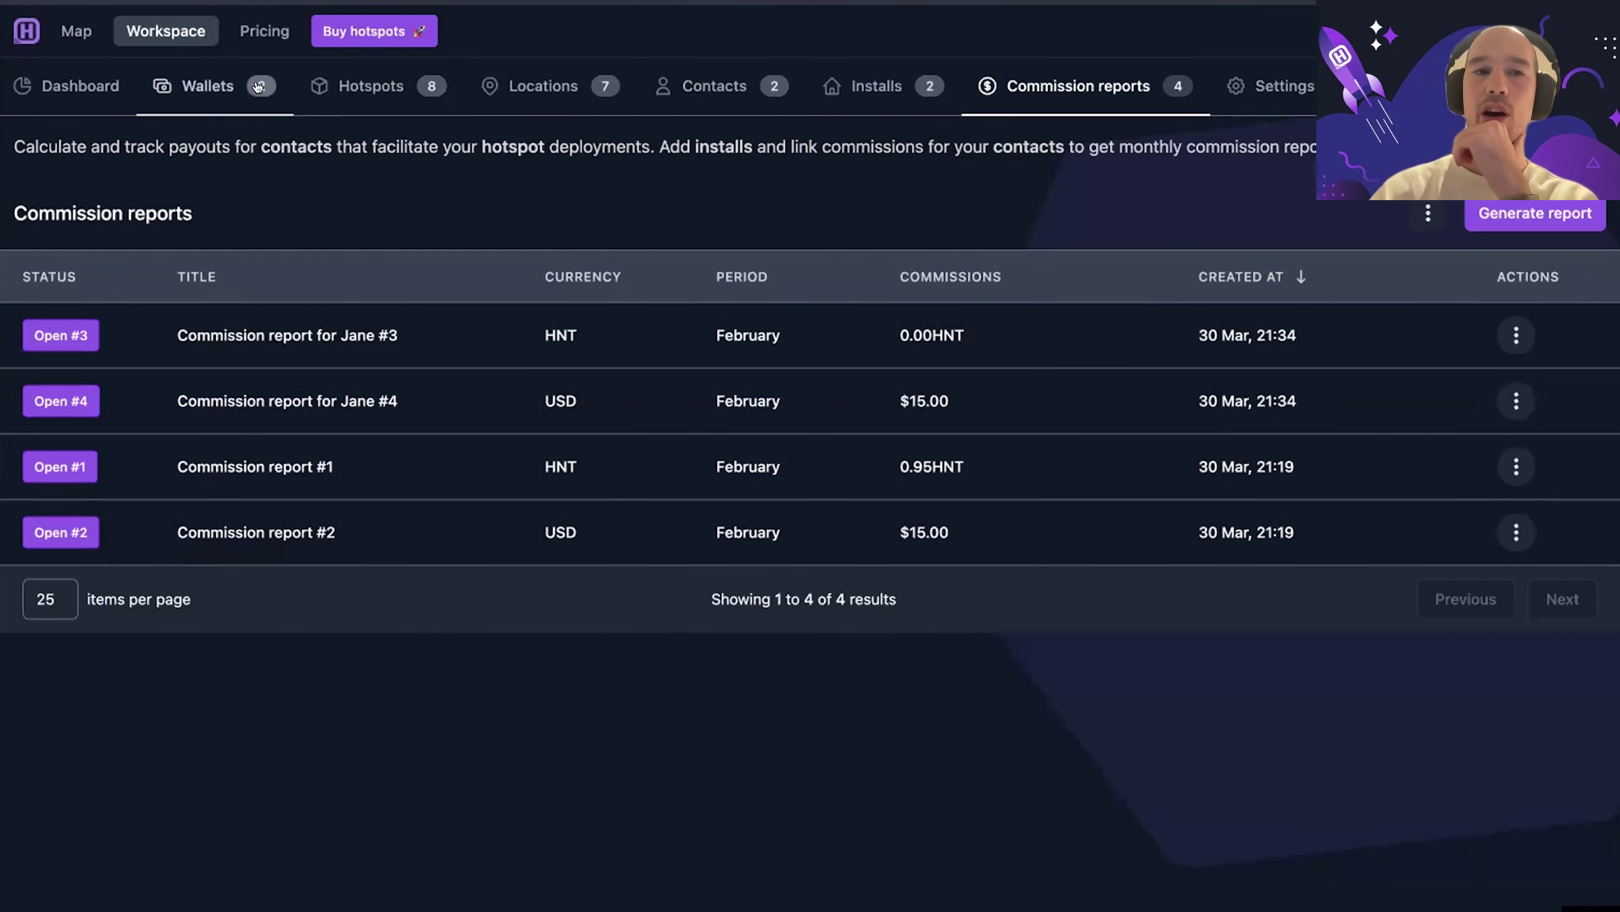
Switch from the commission reports to the hotspot map and zoom into Lisbon
click(71, 30)
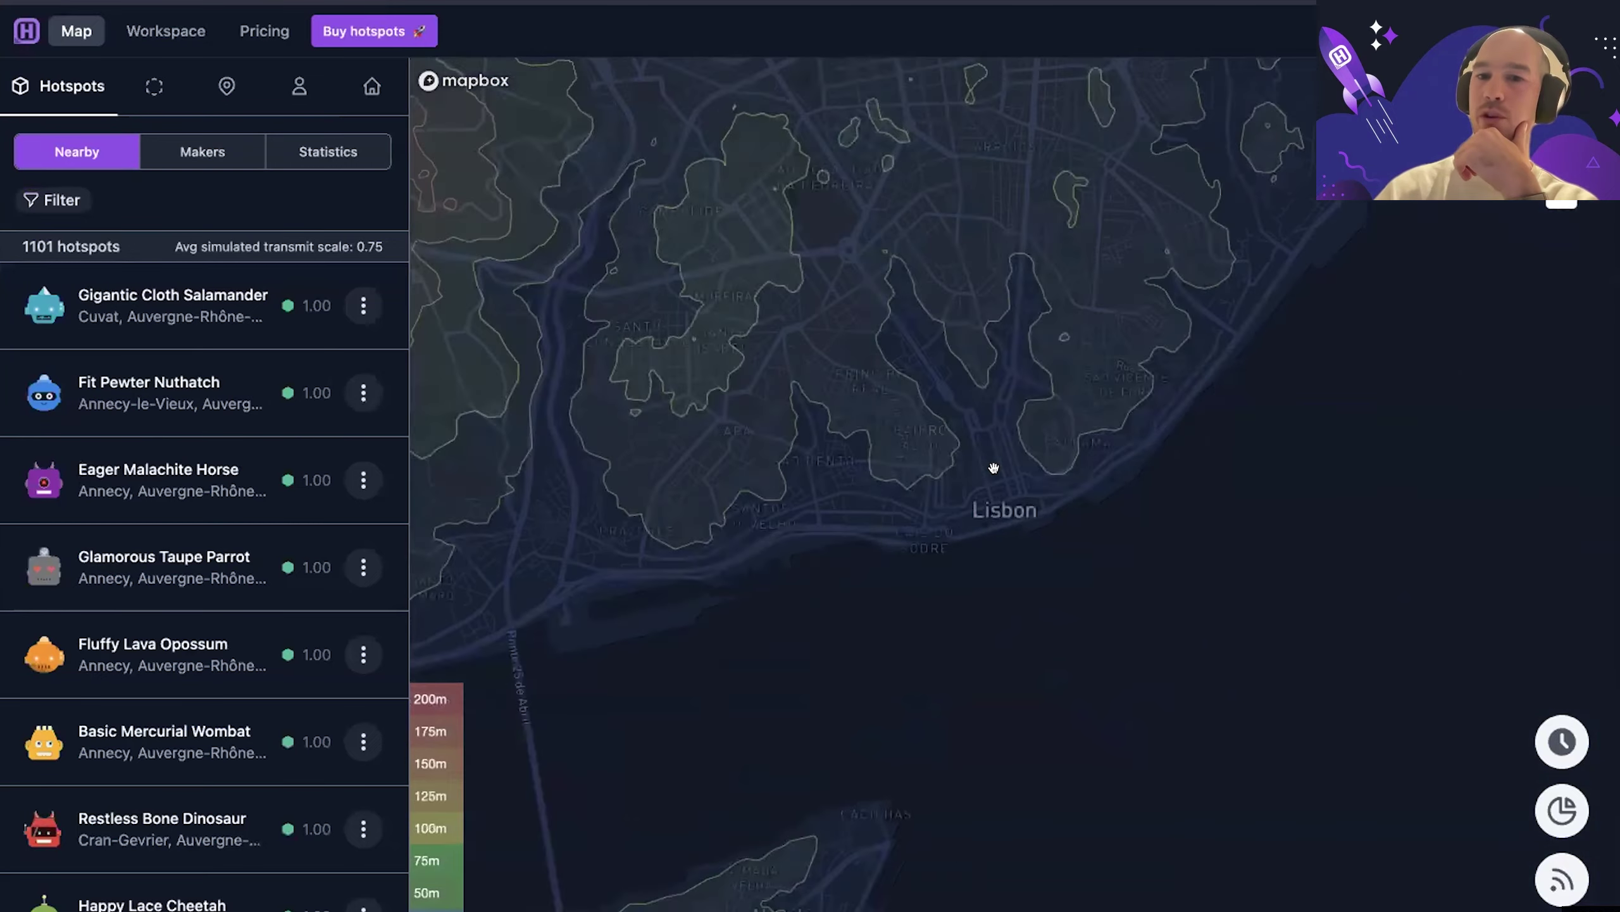
scroll(876, 518, up, 3)
scroll(876, 518, up, 3)
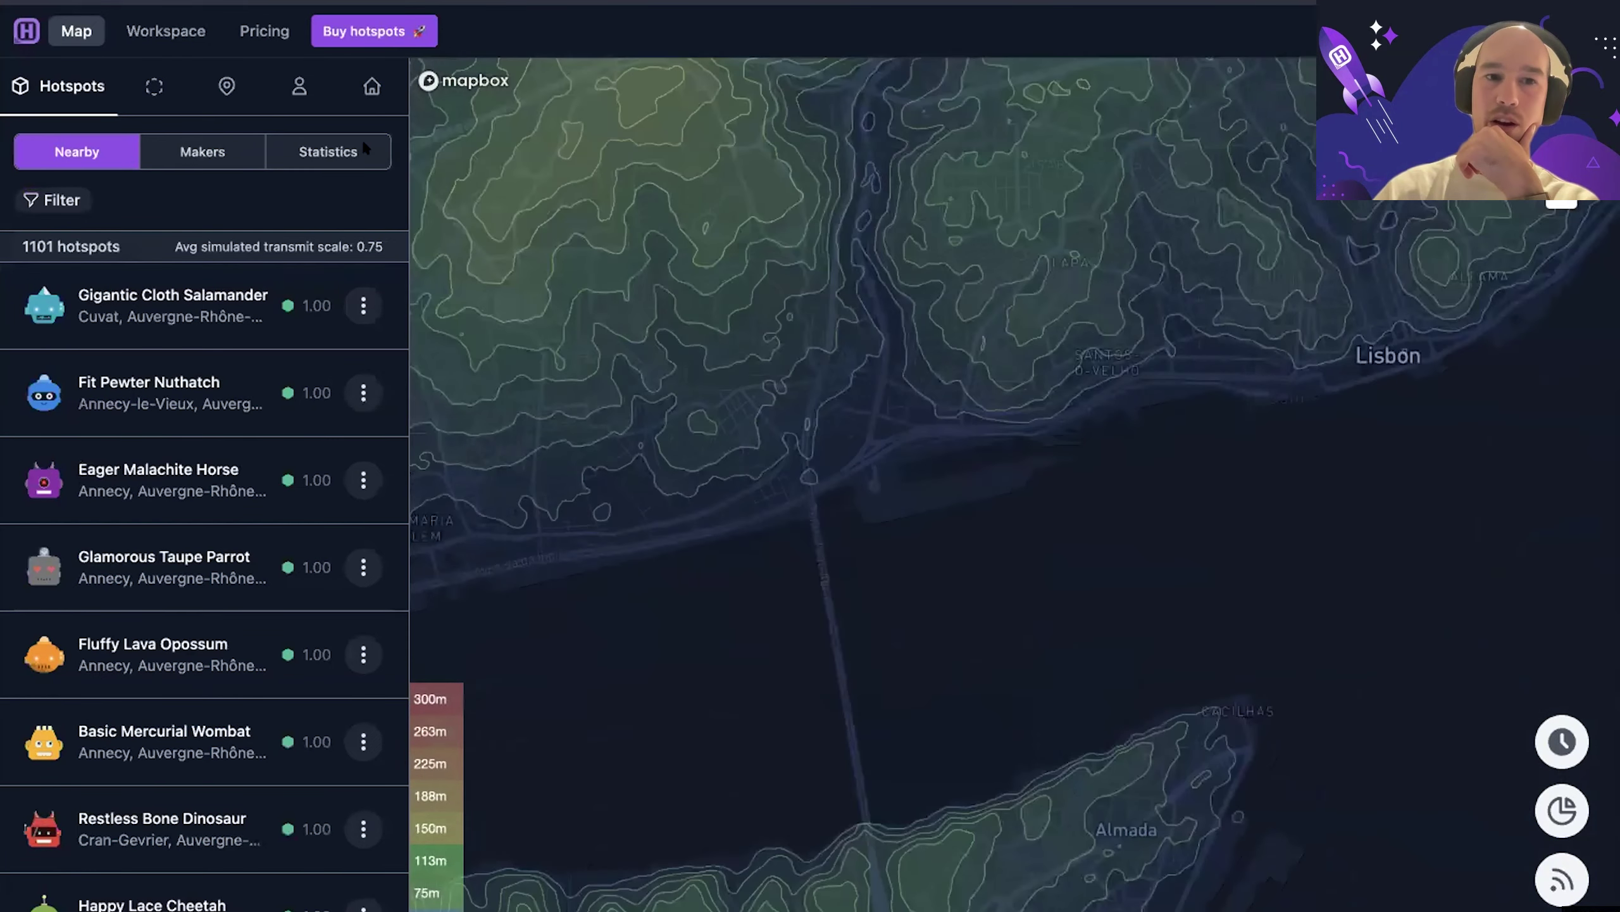
scroll(1006, 488, up, 3)
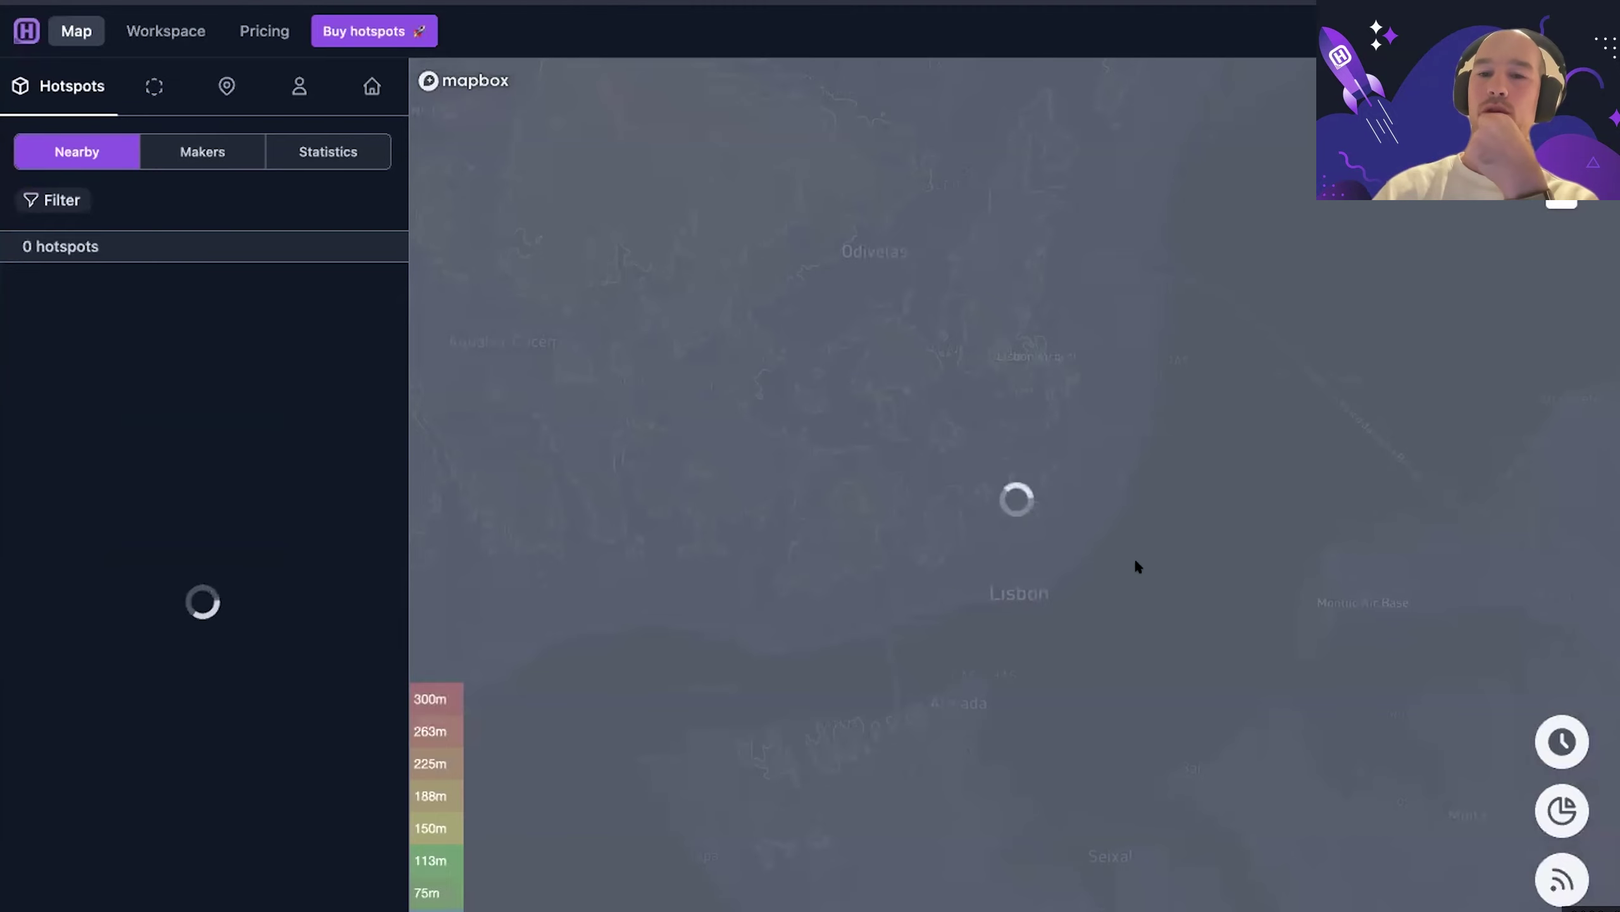
scroll(1011, 605, up, 3)
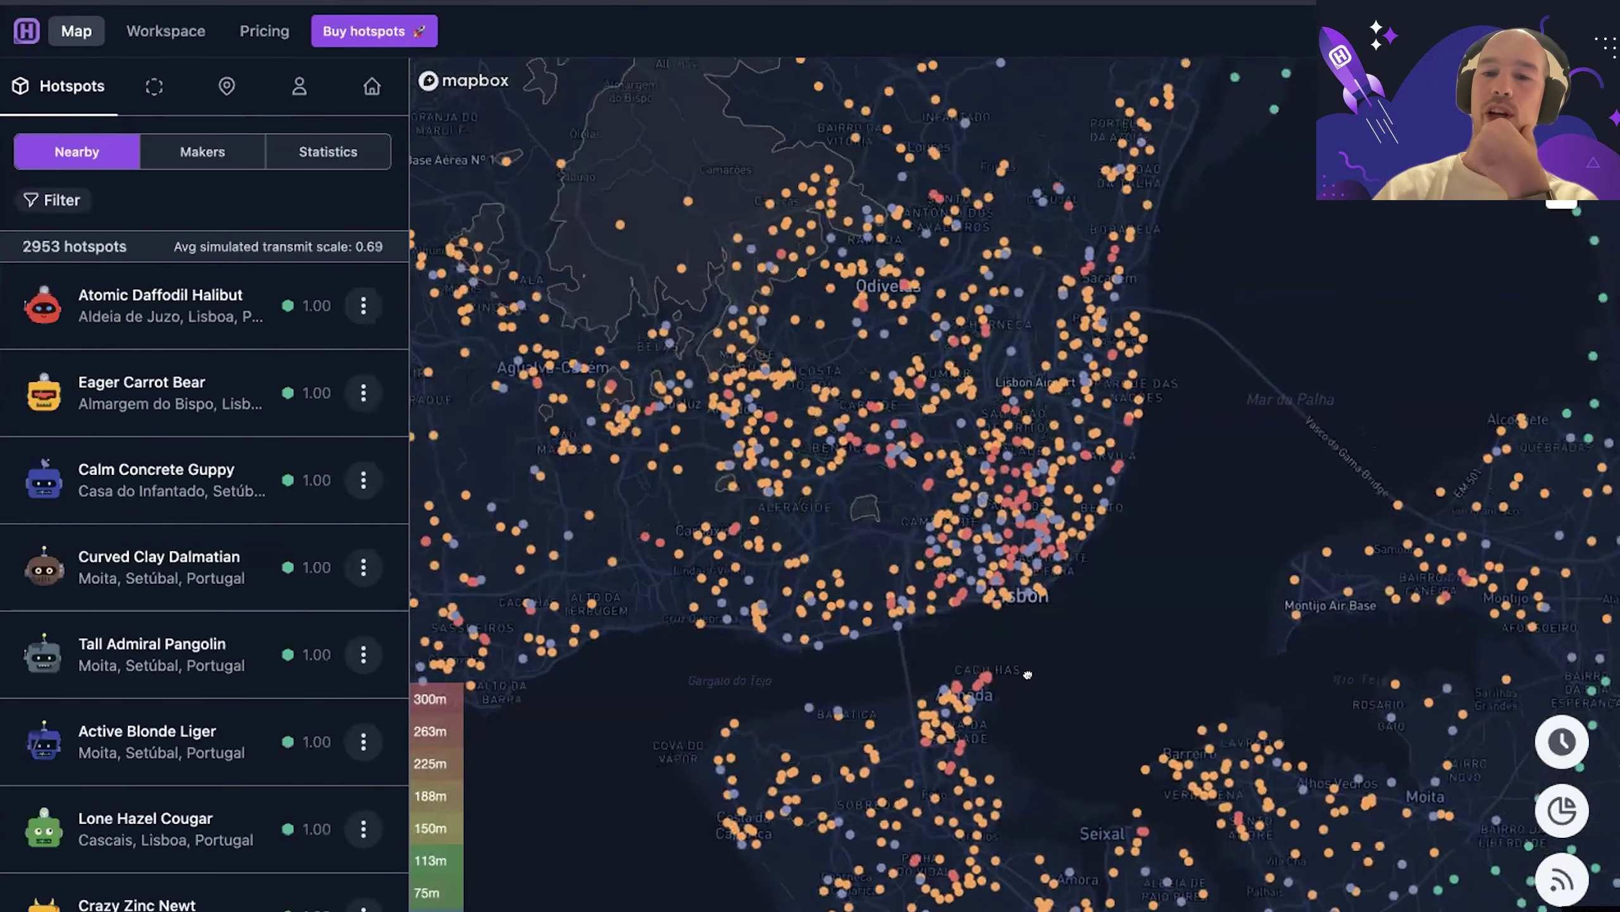
Pan across to the south bank and centre the map on Costa da Caparica
drag(1010, 605, 1170, 506)
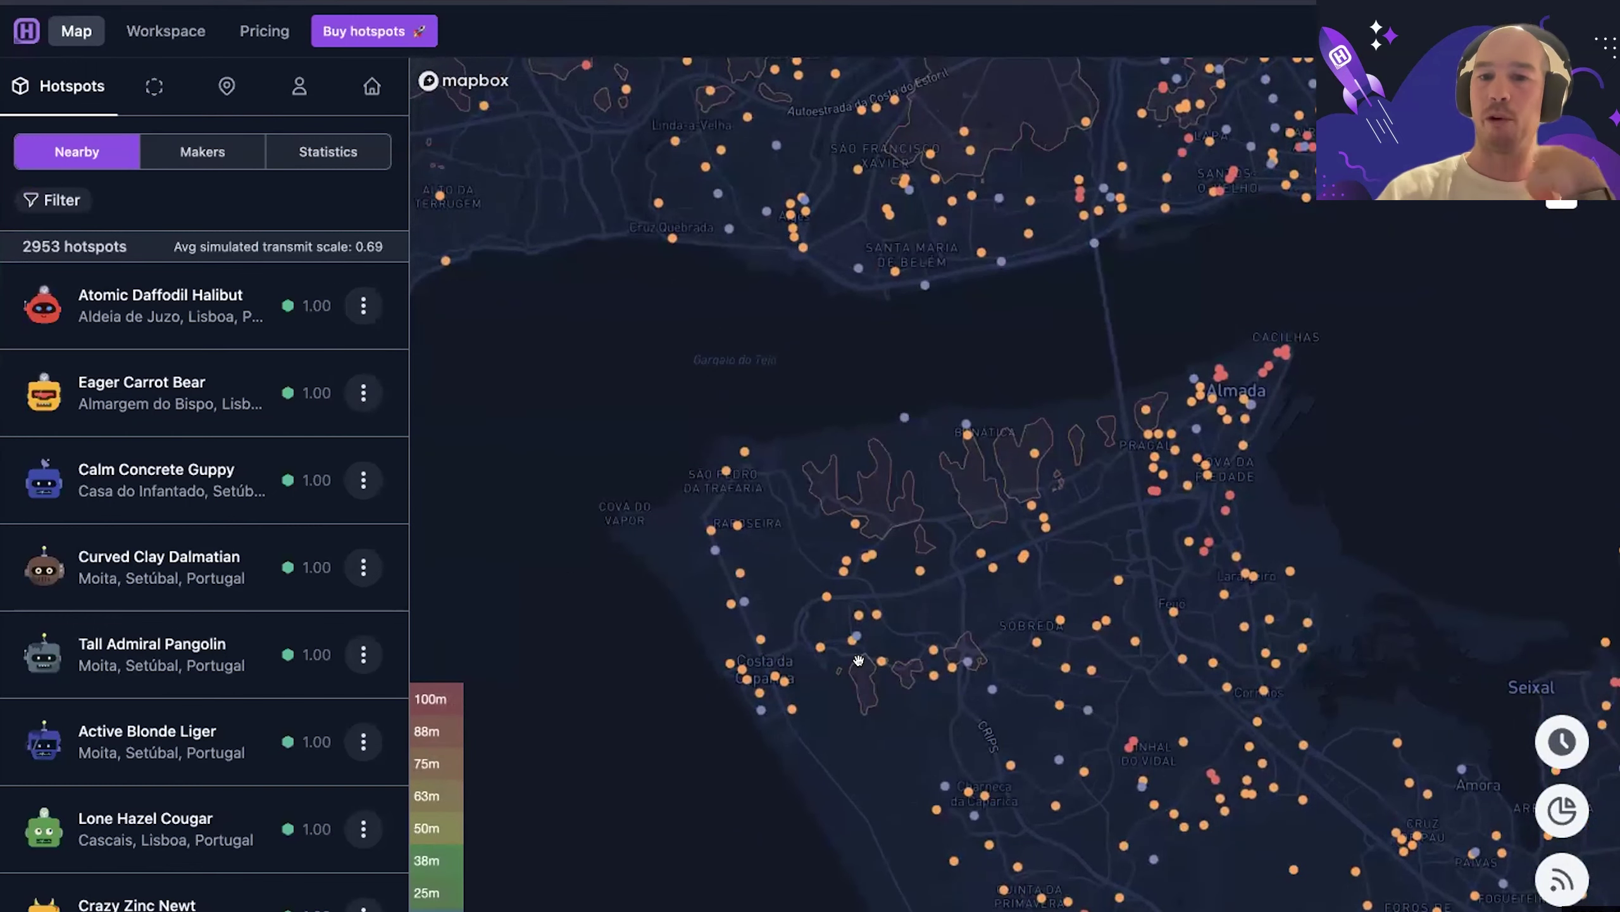
scroll(826, 710, up, 3)
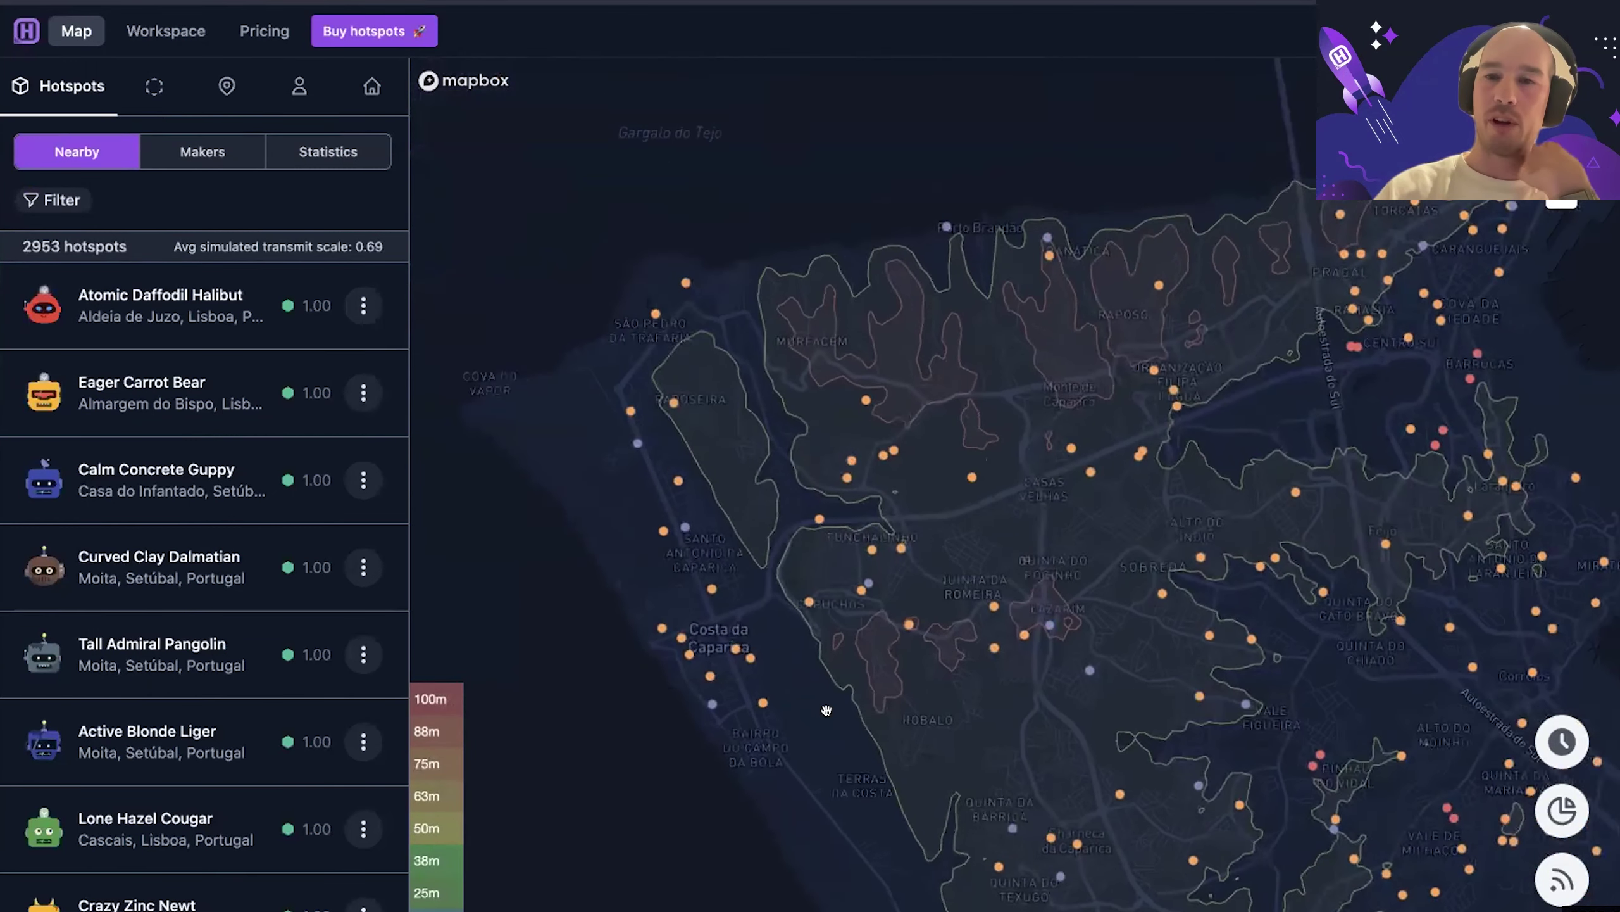
scroll(826, 709, down, 1)
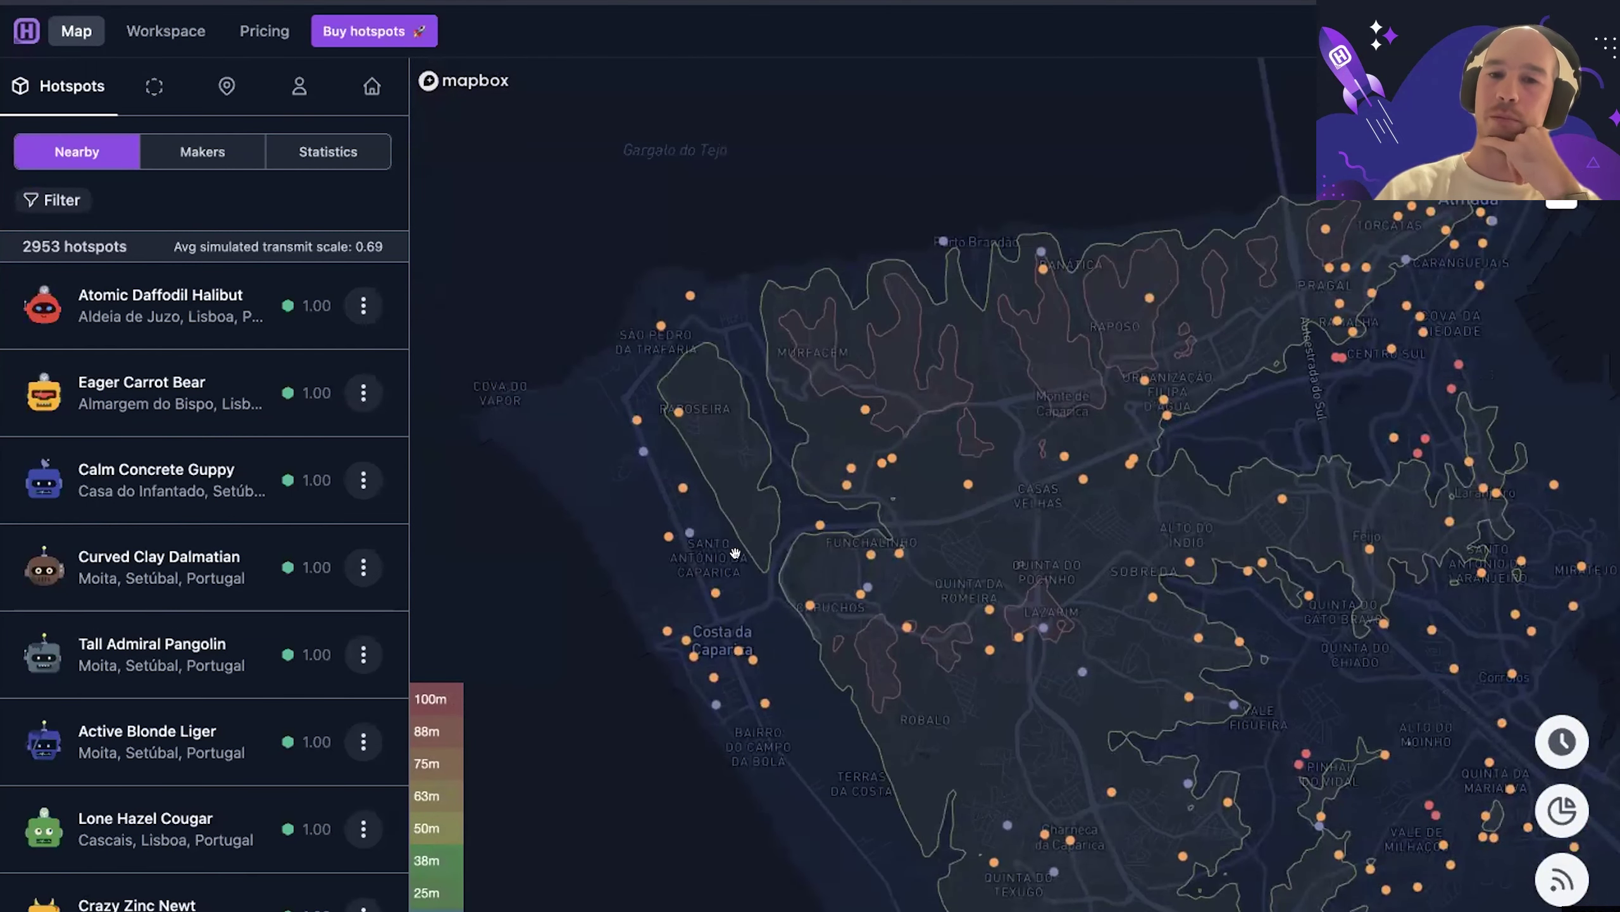
drag(737, 551, 858, 504)
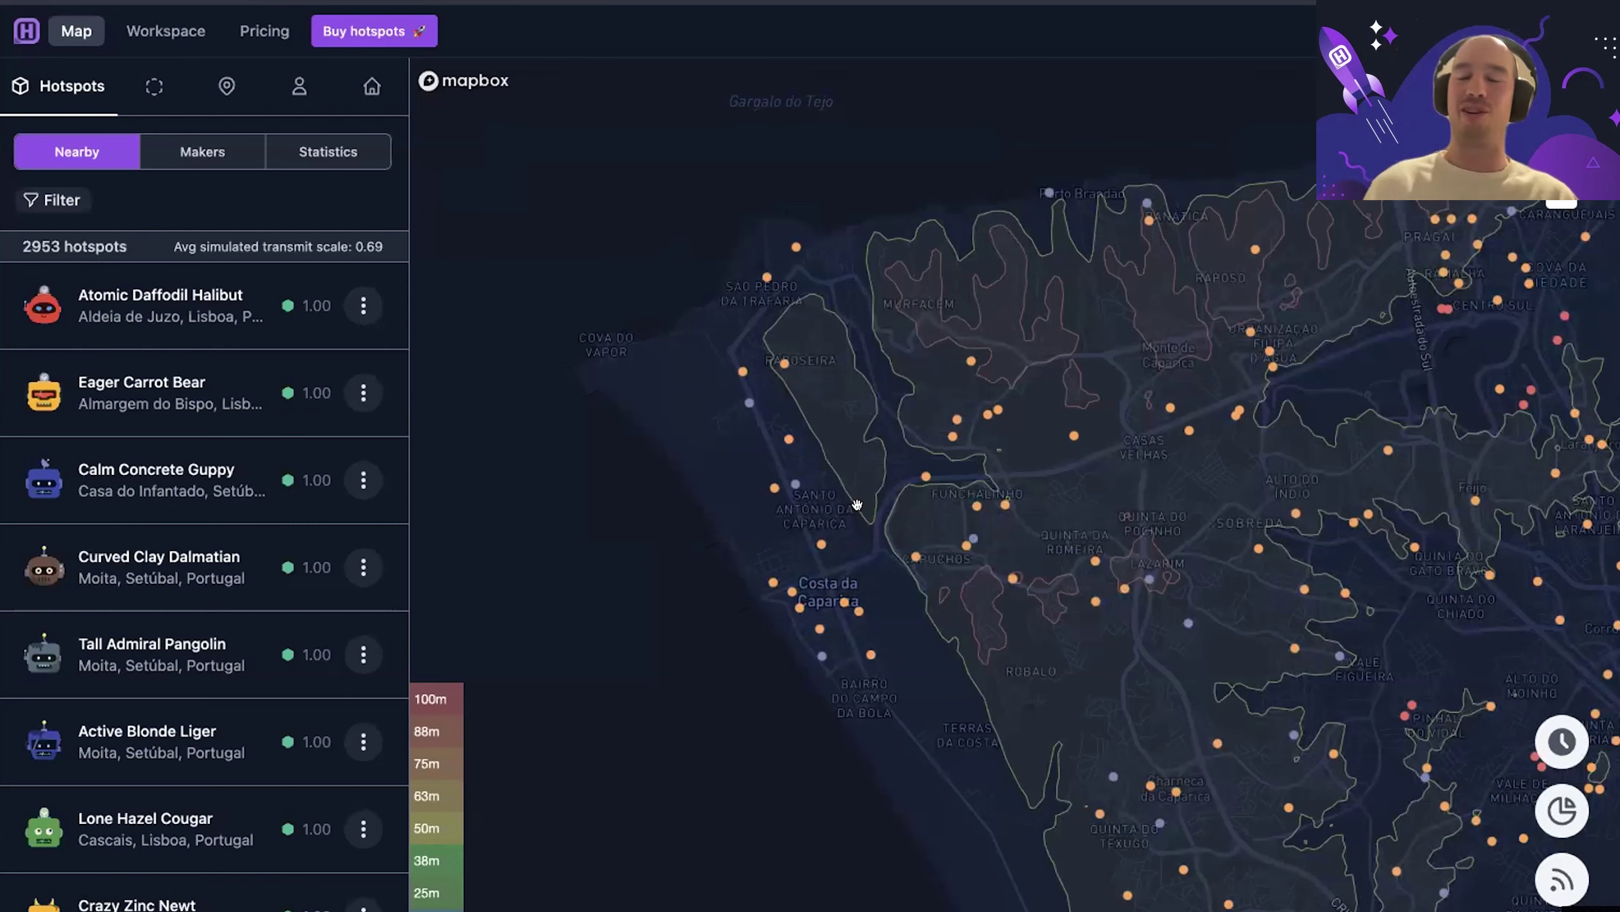
Zoom around Costa da Caparica and open Appearance settings, showing witness lines and elevation contours layers
scroll(857, 504, down, 5)
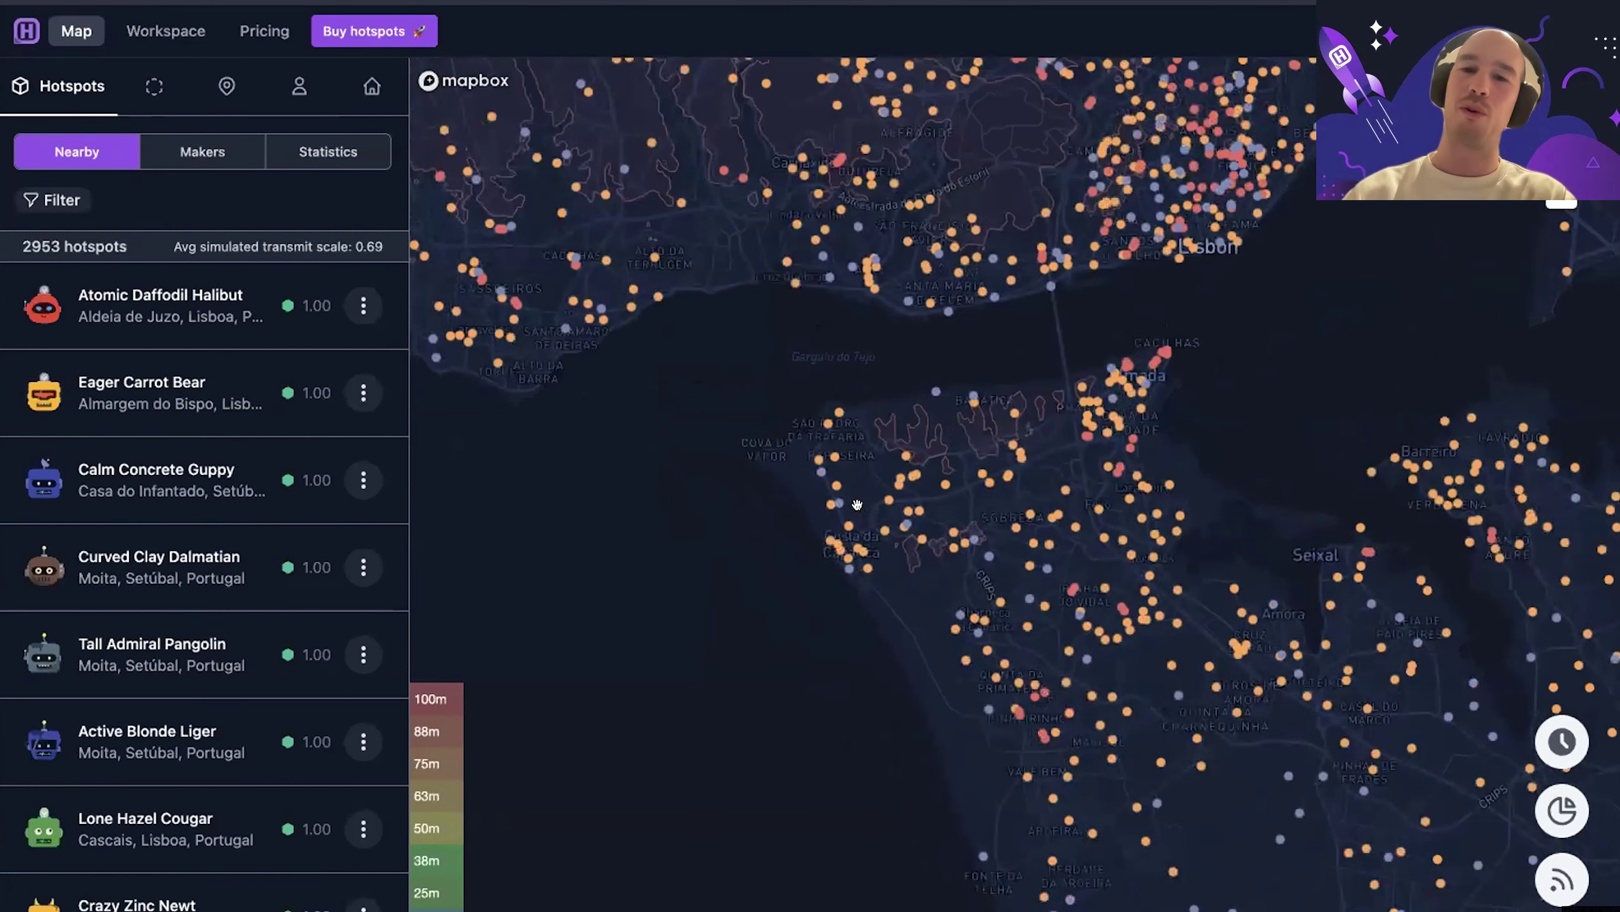
scroll(842, 521, up, 5)
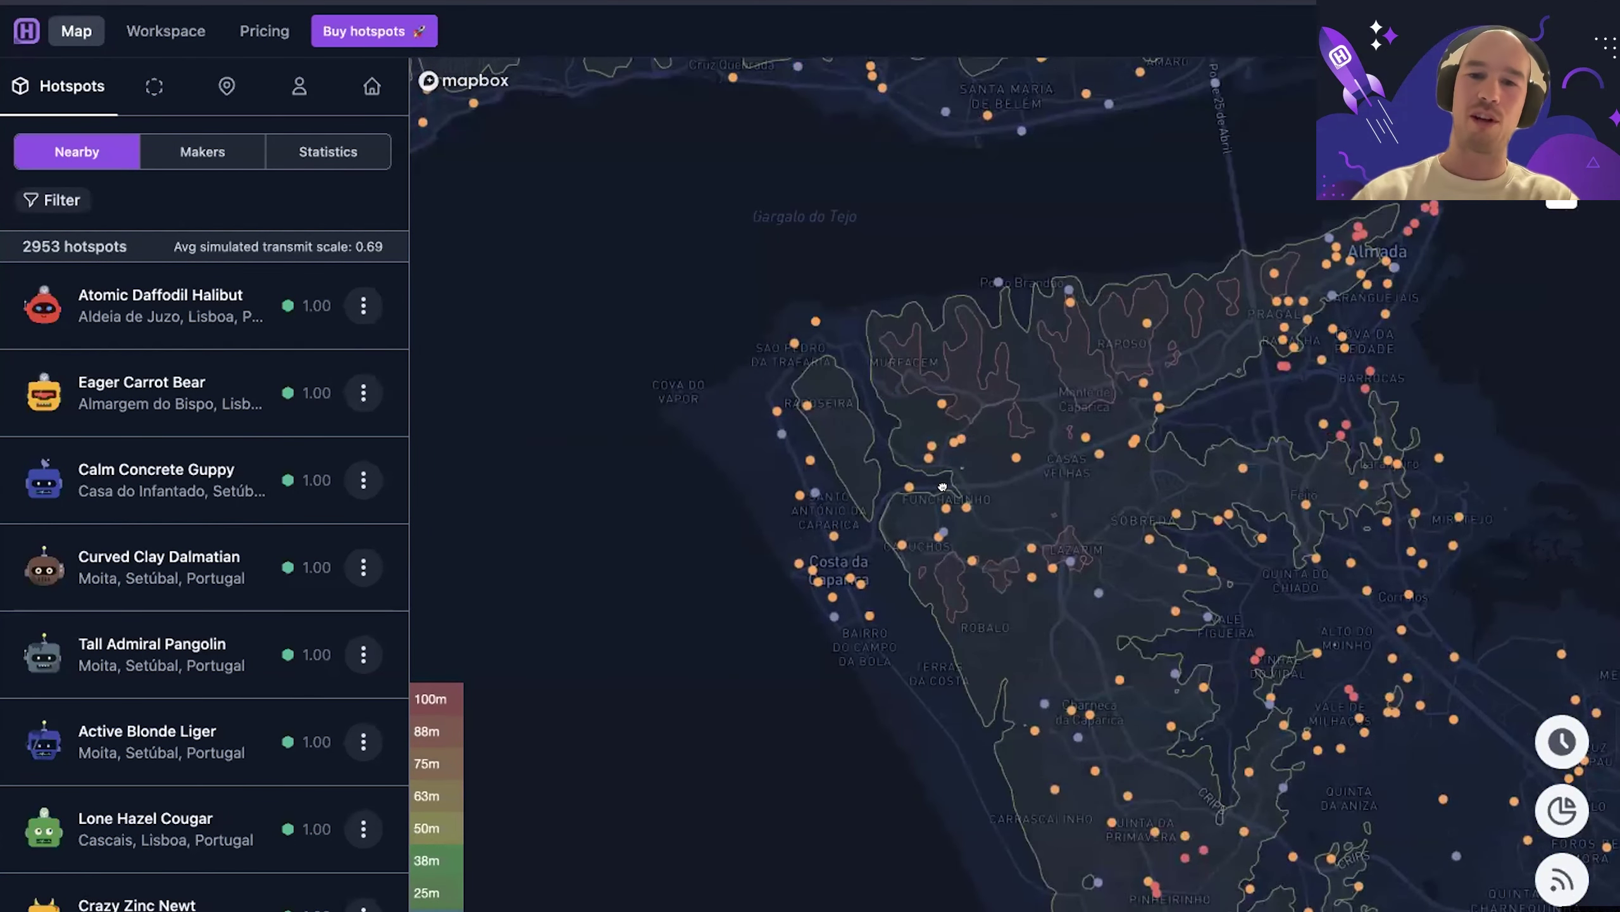
scroll(943, 488, up, 2)
scroll(1045, 455, up, 2)
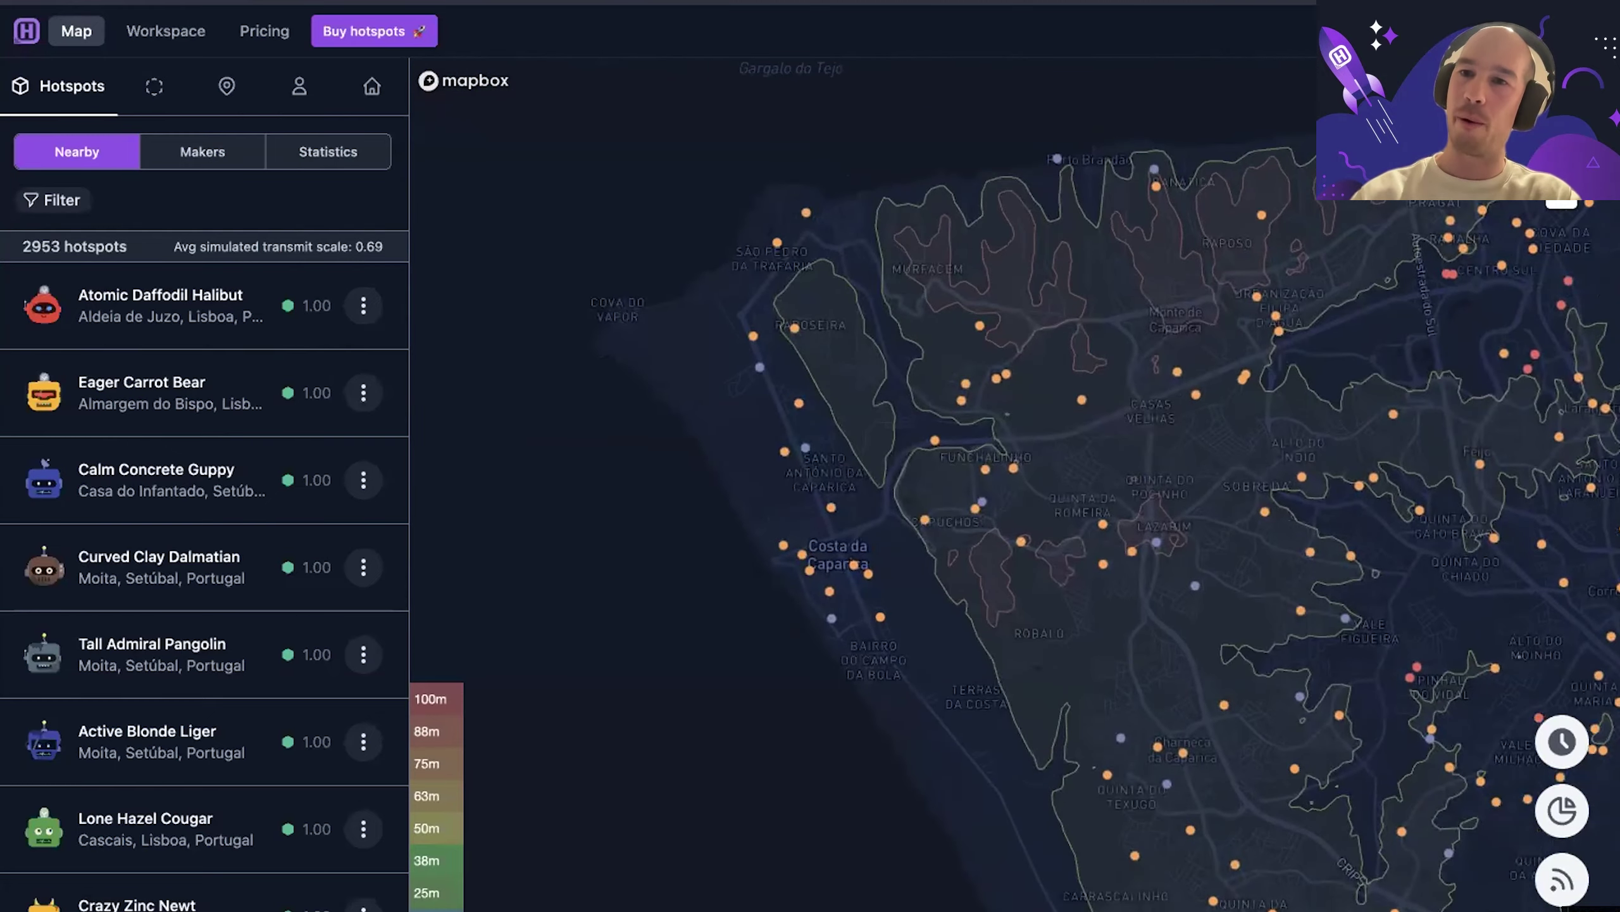
click(1562, 203)
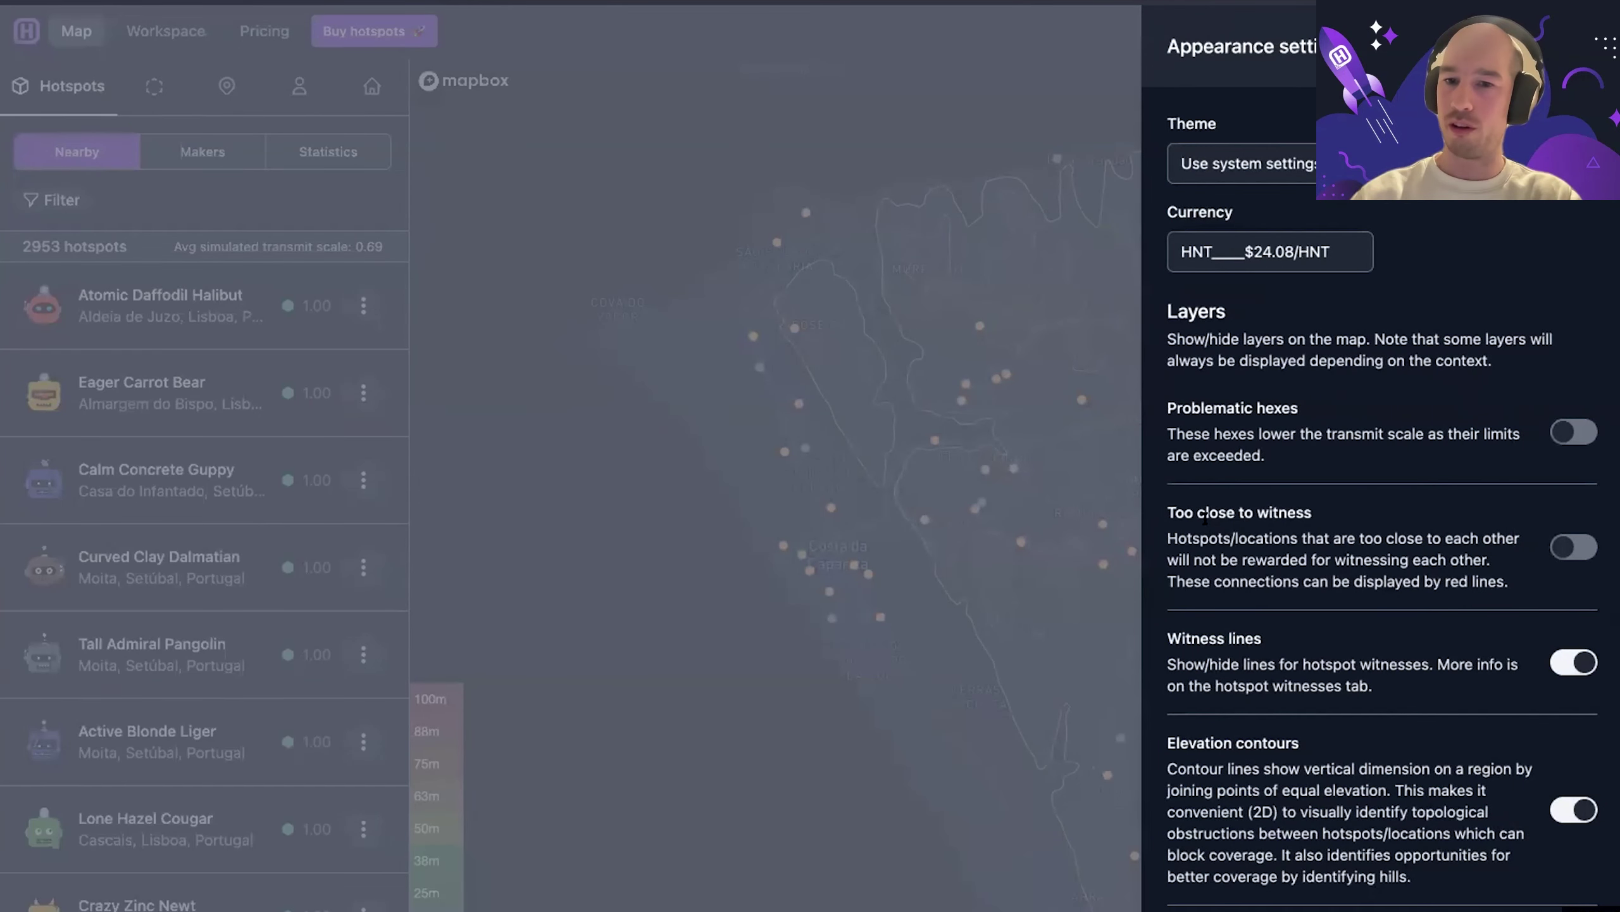
Confirm the Elevation contours layer is switched on, then close Appearance settings
scroll(1206, 516, down, 5)
drag(1168, 427, 1293, 426)
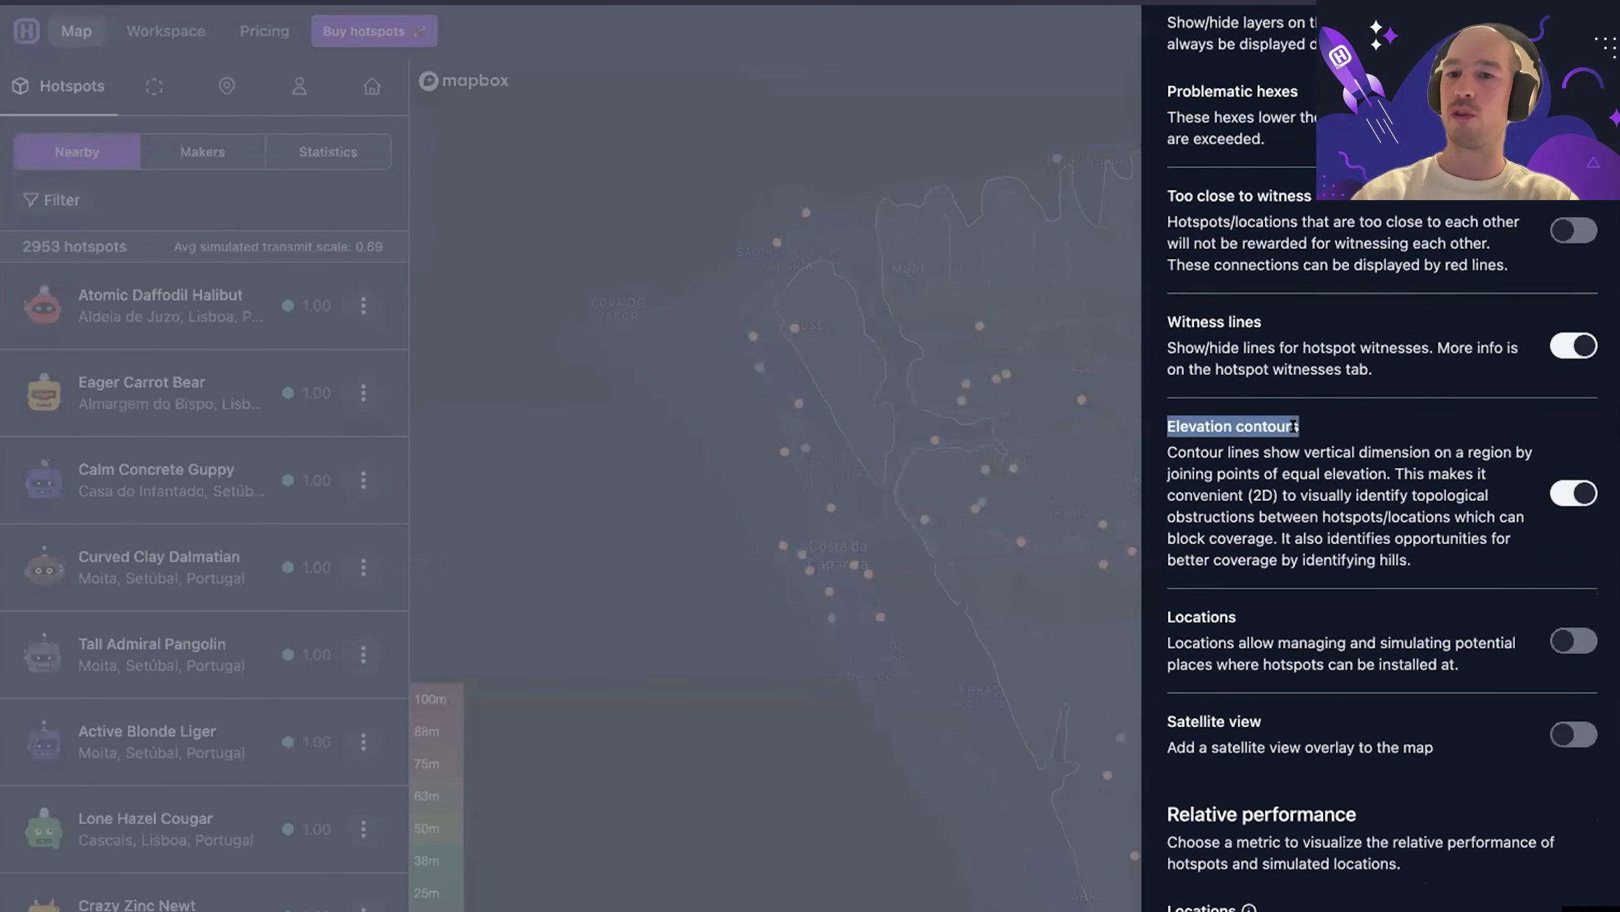
click(1325, 429)
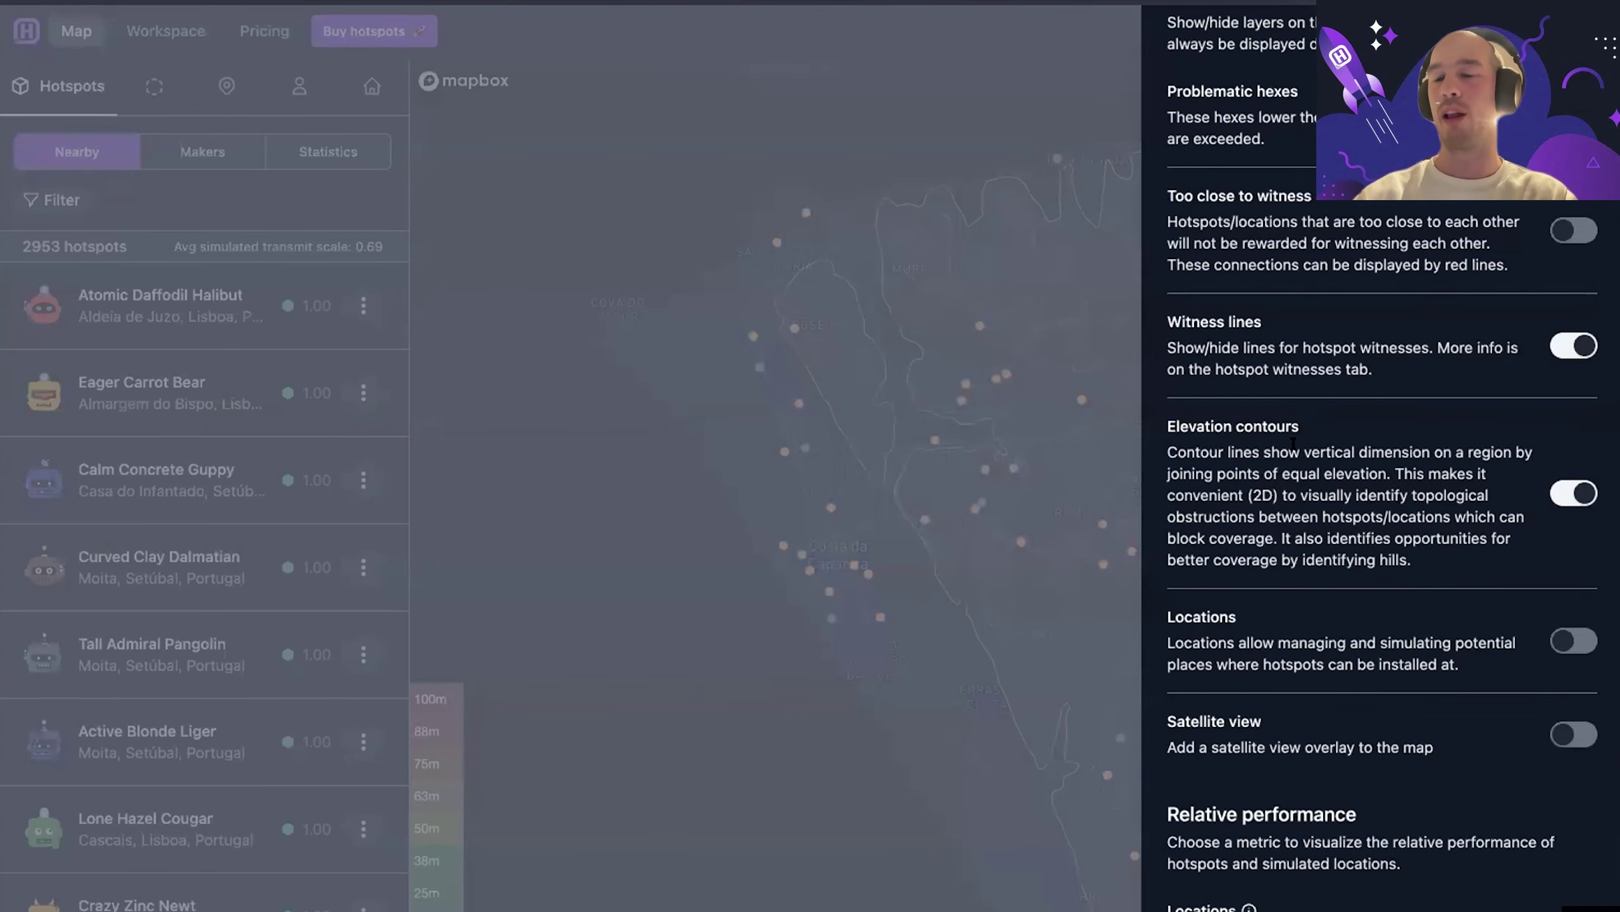
click(1037, 444)
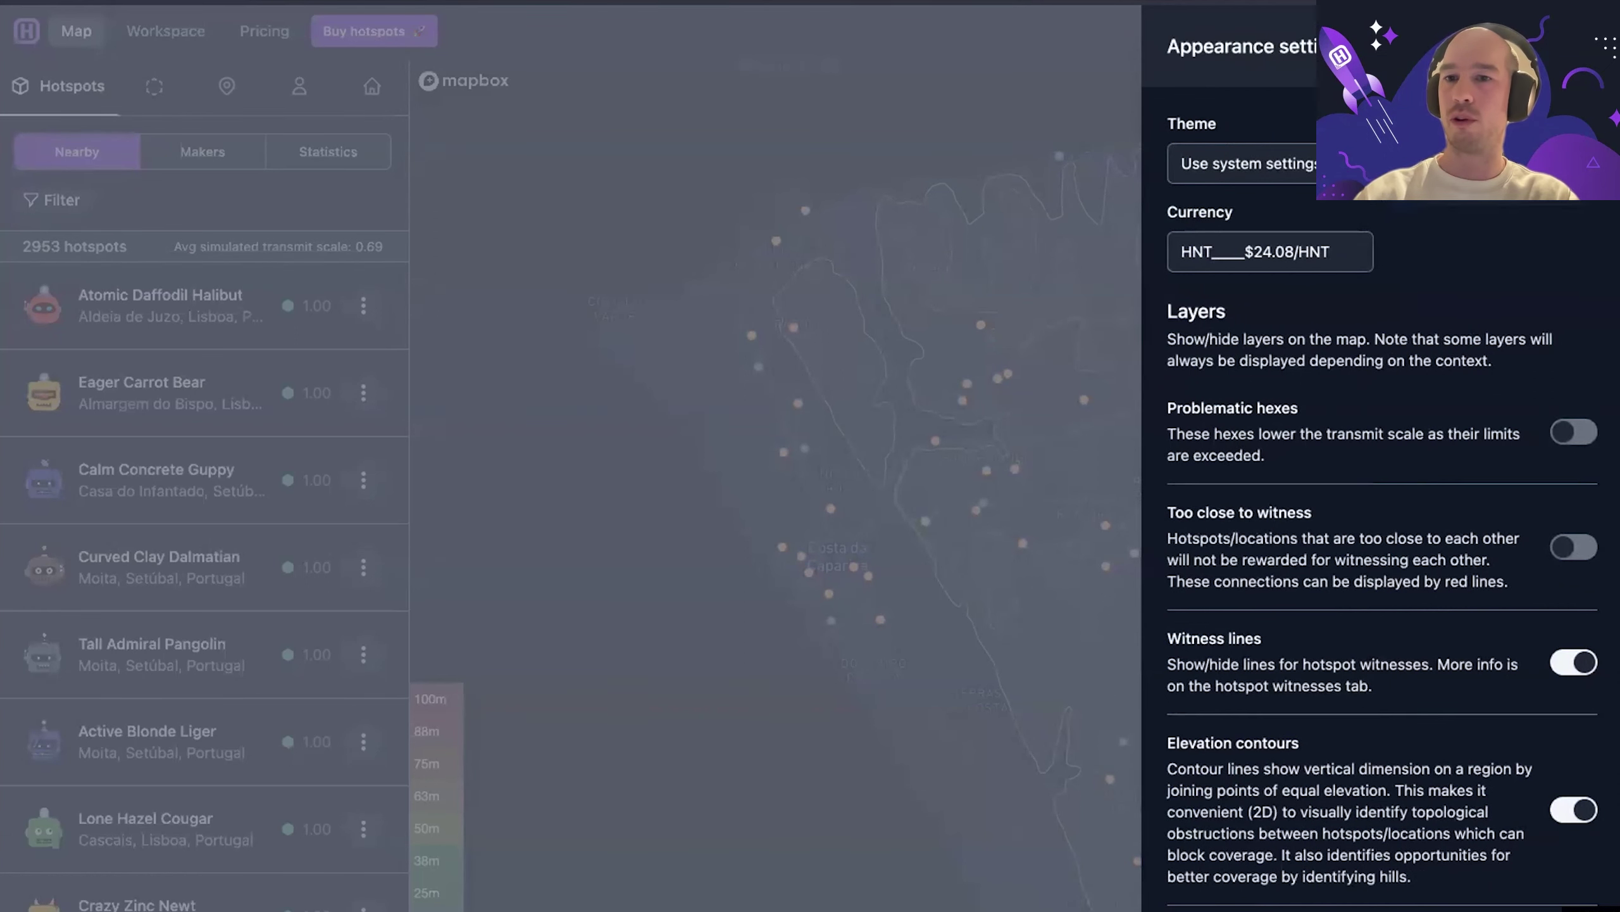
click(1021, 285)
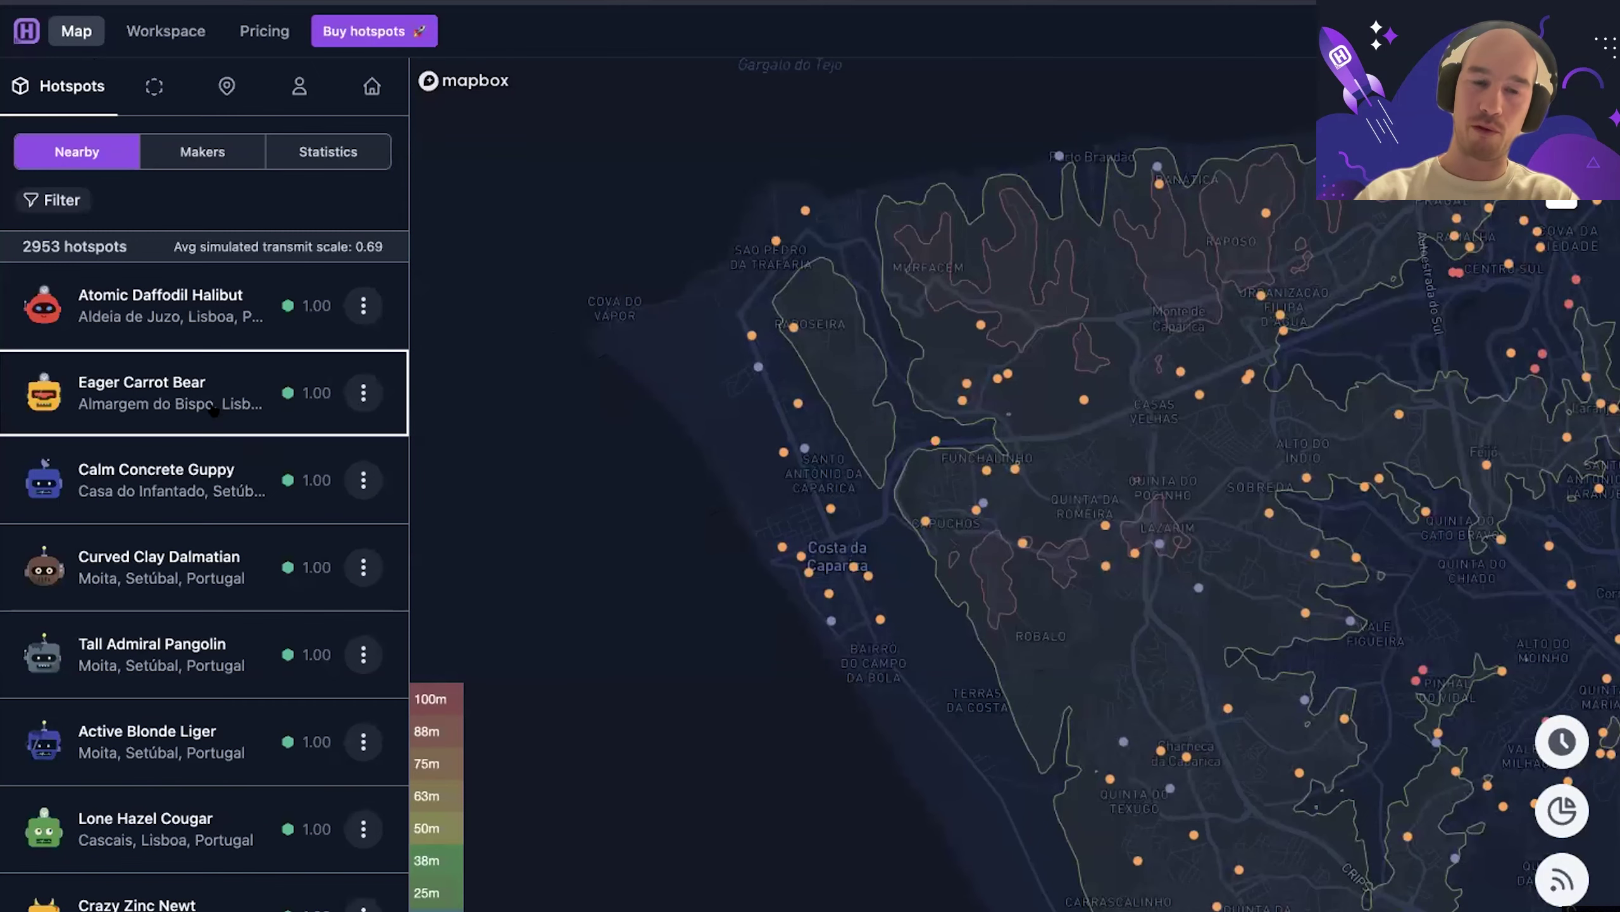
View the Eager Carrot Bear hotspot's details, then briefly reopen and close Appearance settings
click(211, 408)
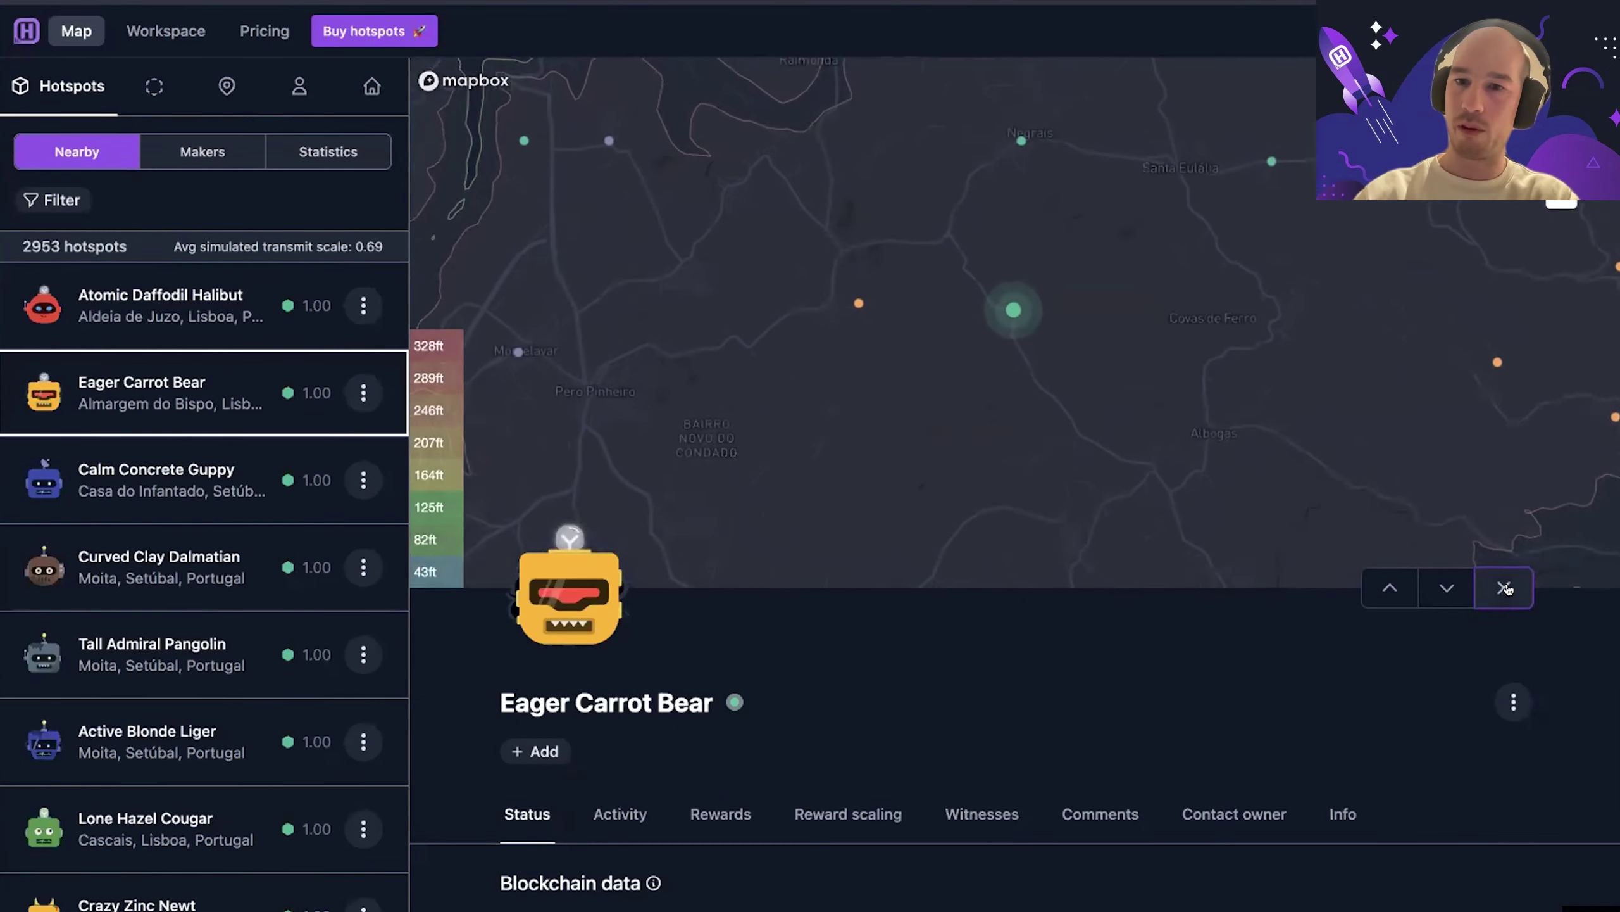
click(1504, 588)
scroll(825, 507, down, 10)
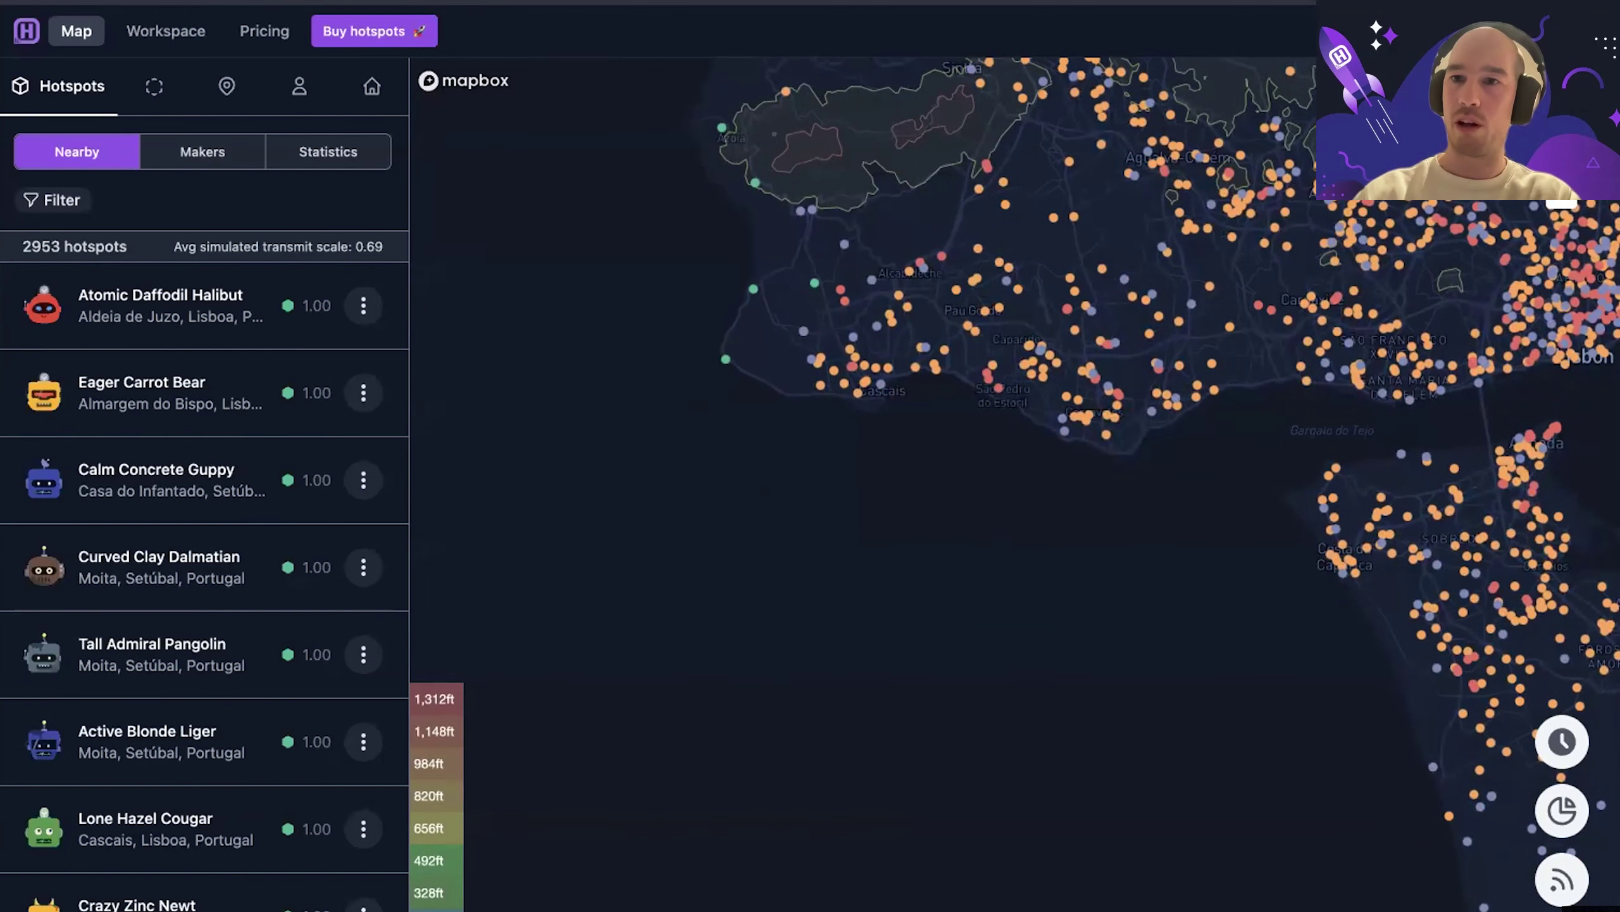
click(1589, 30)
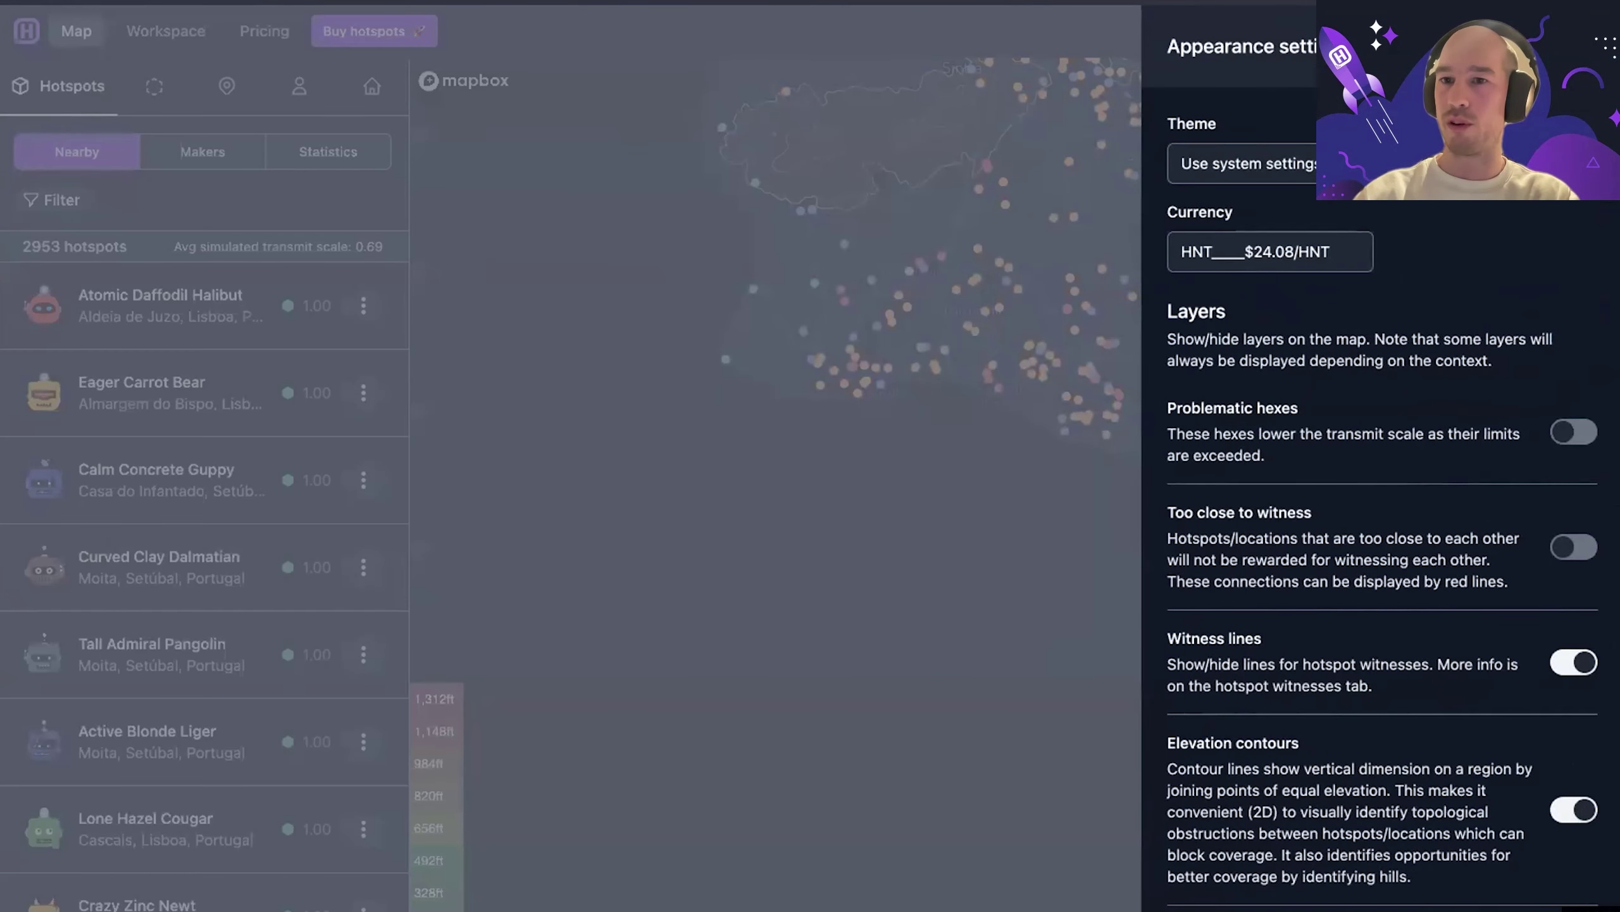
click(928, 219)
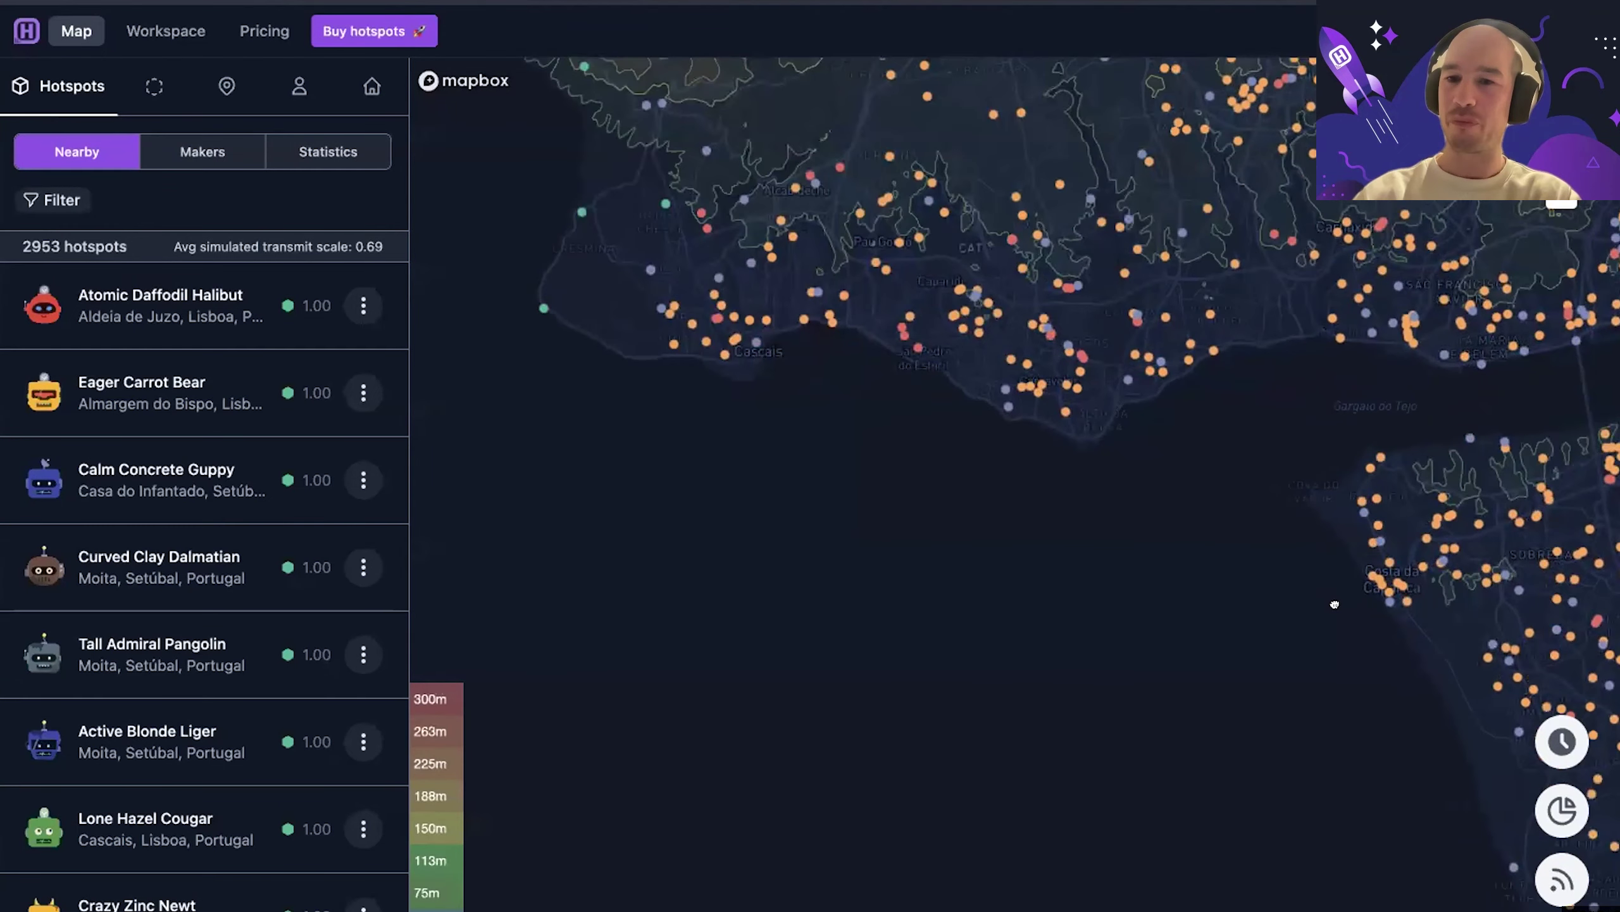
Return to a close view of the Costa da Caparica coast with its 30m–120m contours
drag(1335, 604, 1008, 575)
scroll(962, 645, up, 5)
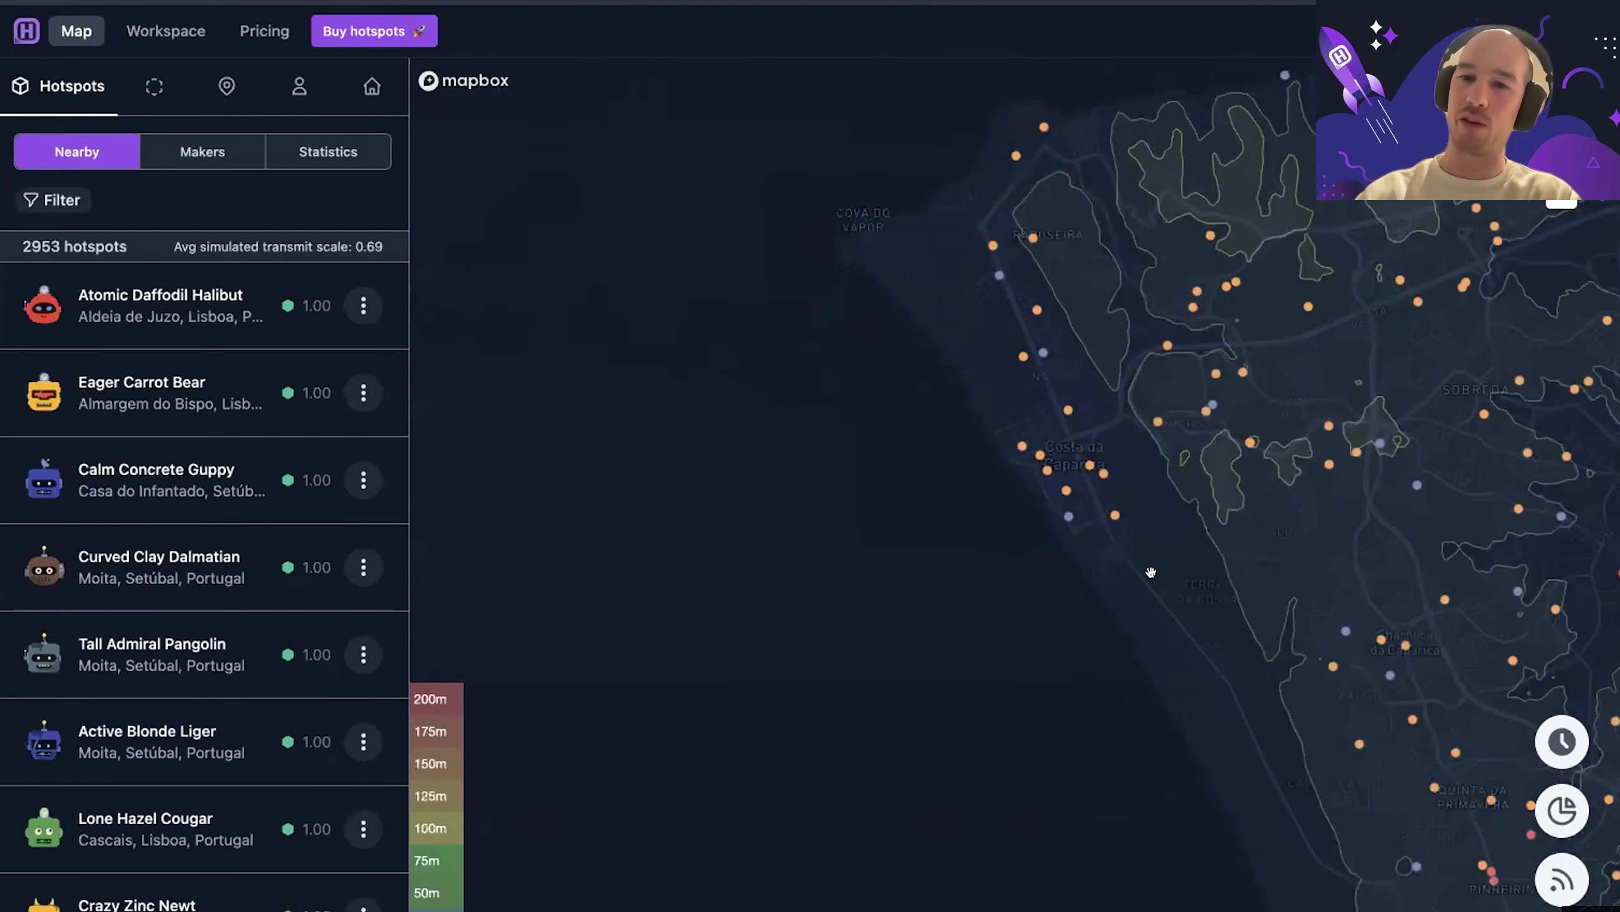
scroll(961, 645, up, 3)
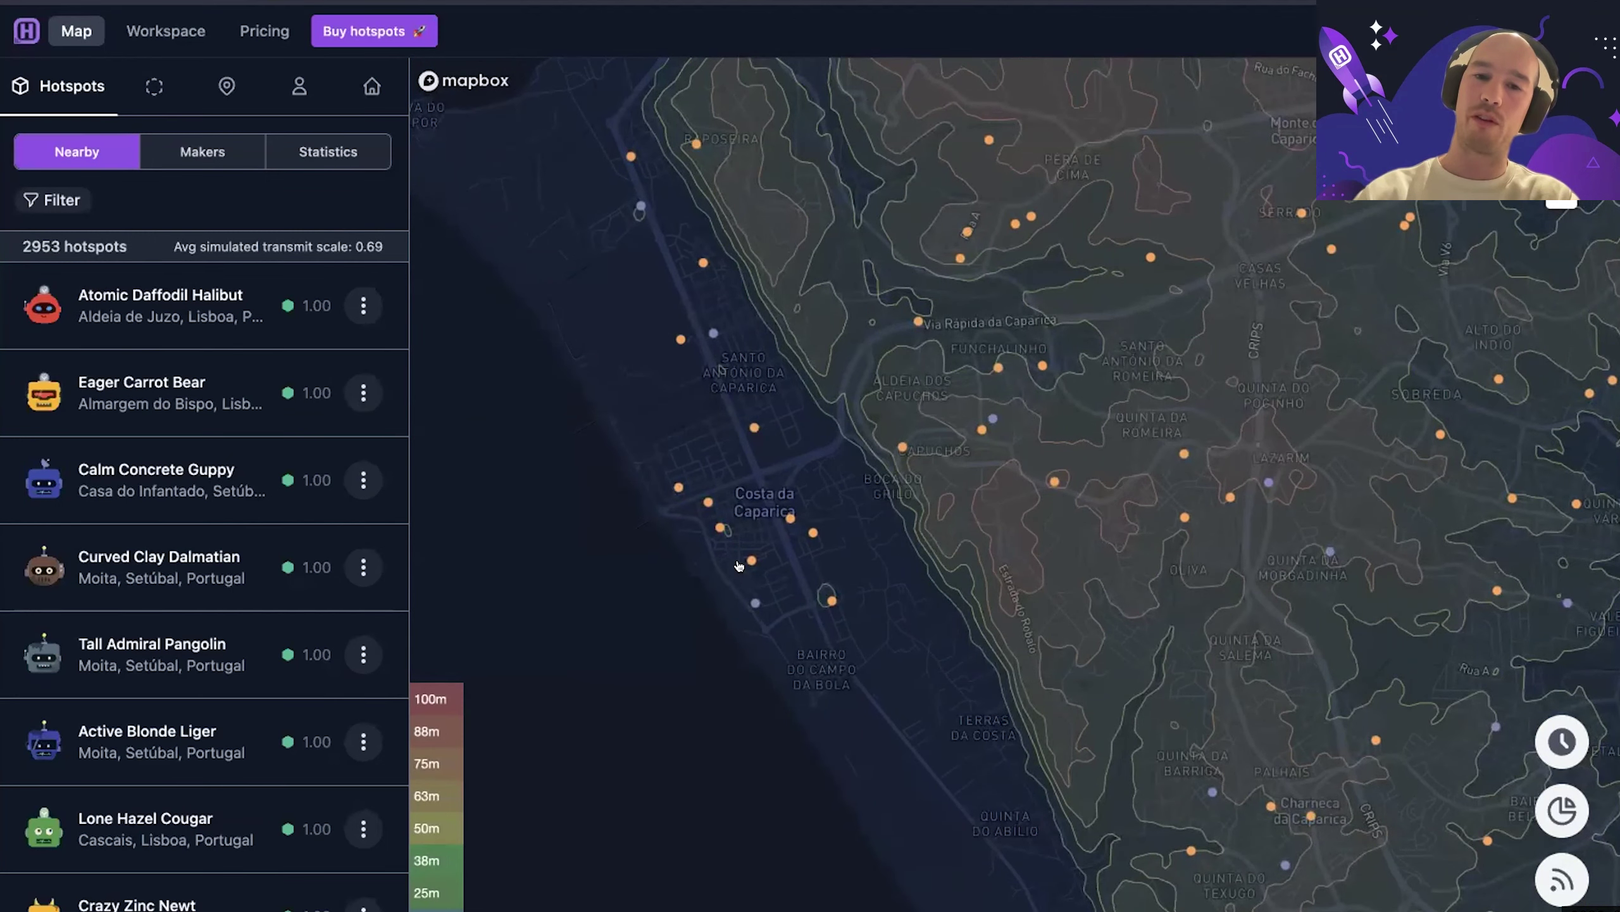
scroll(740, 564, down, 5)
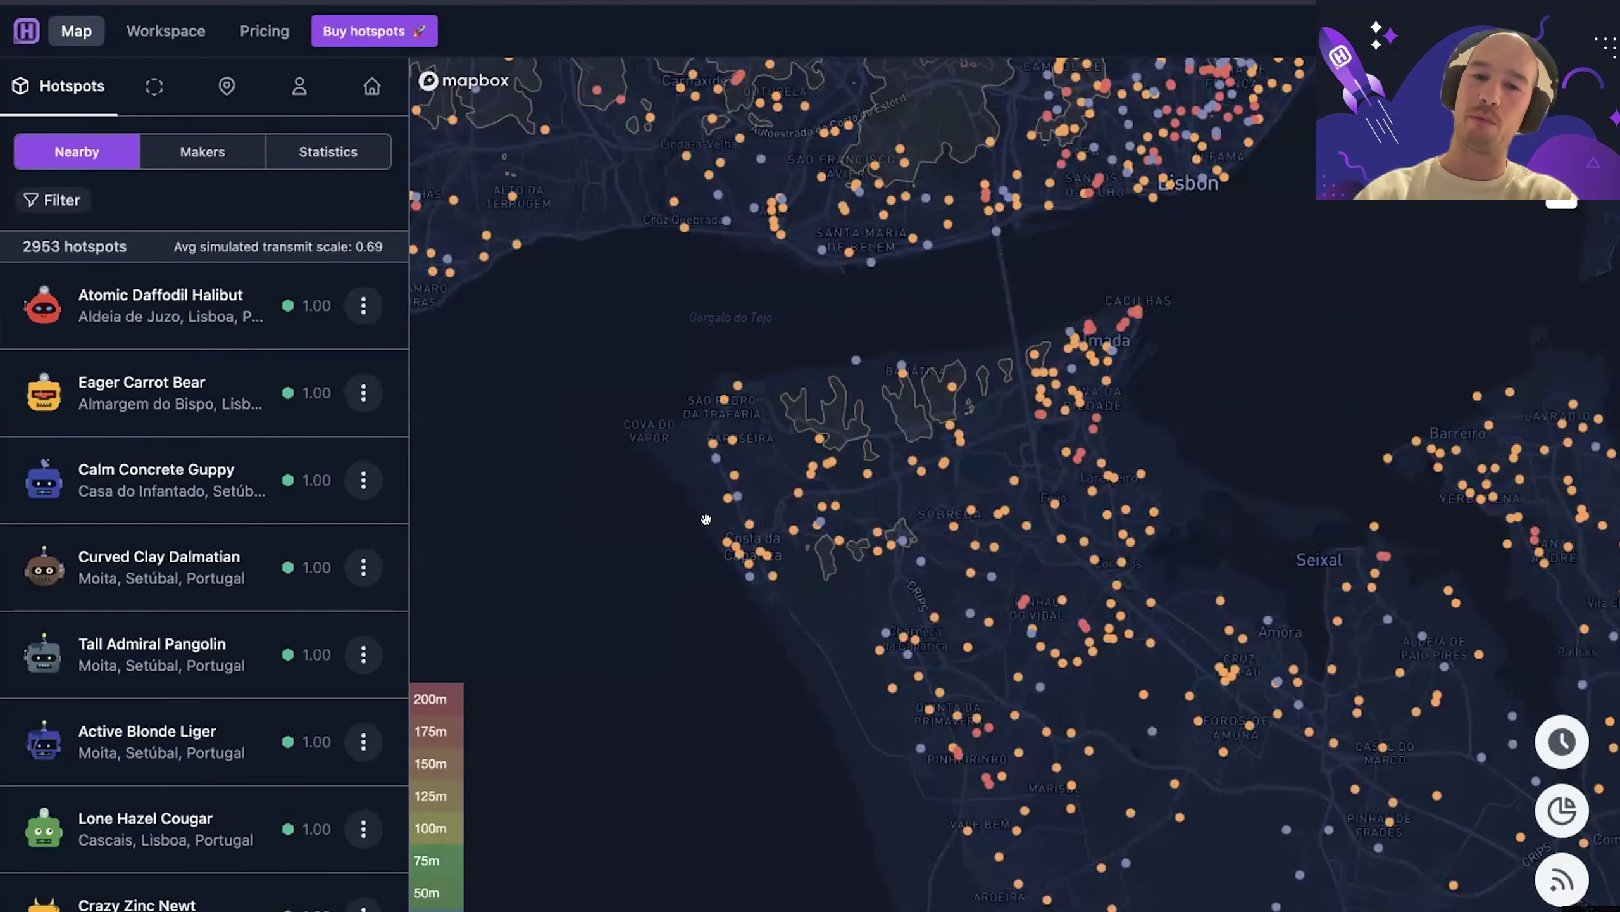
scroll(671, 635, up, 5)
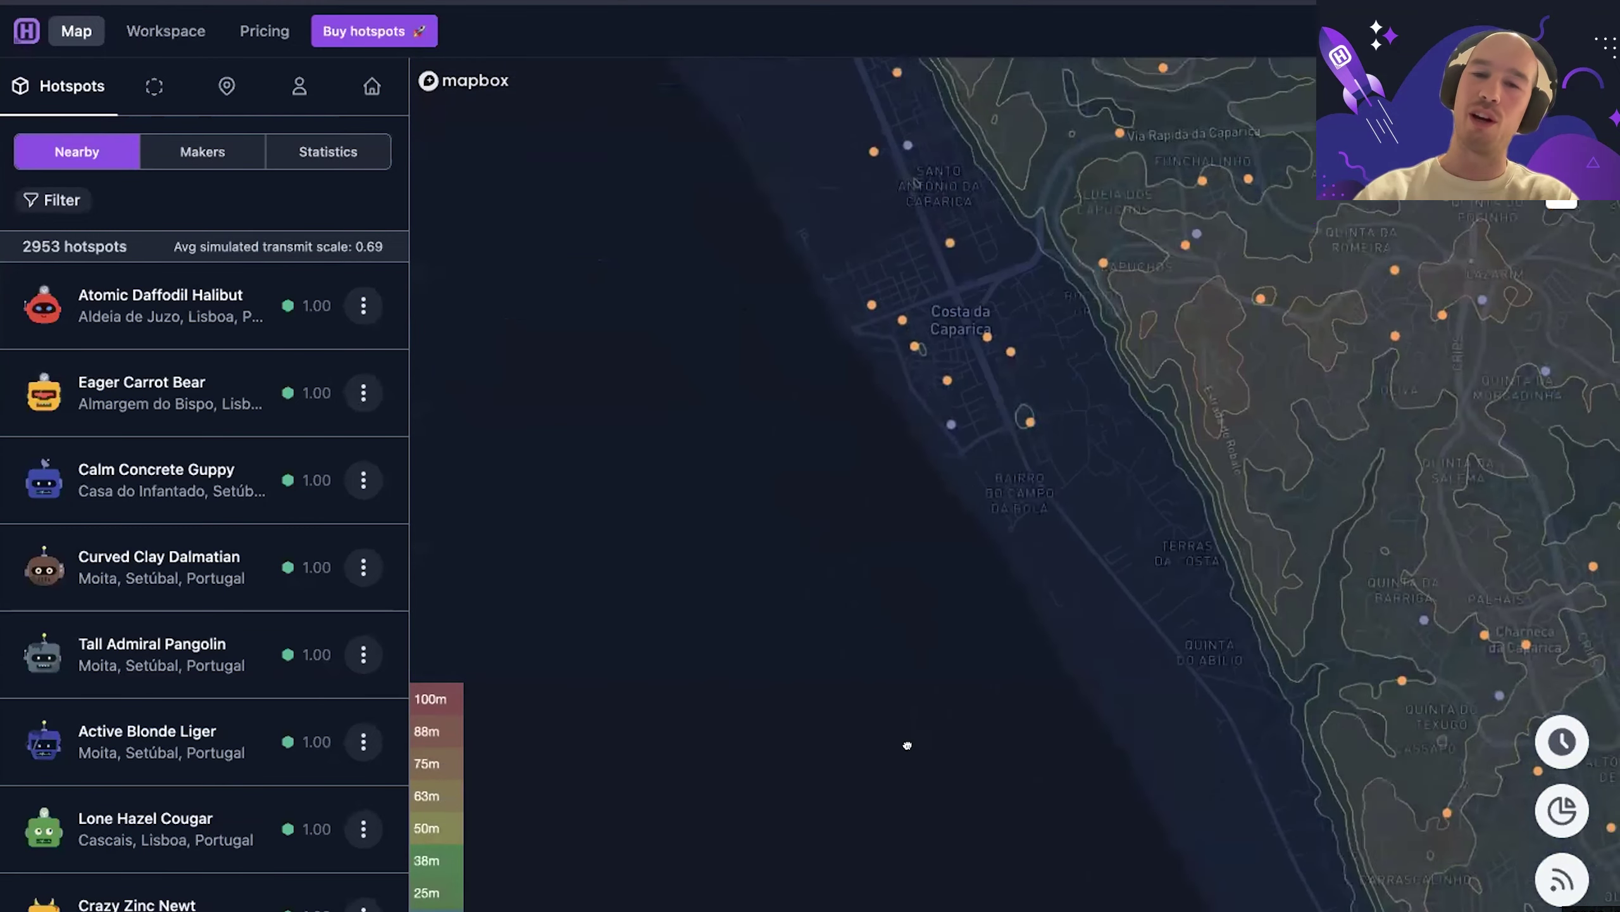
drag(907, 745, 882, 771)
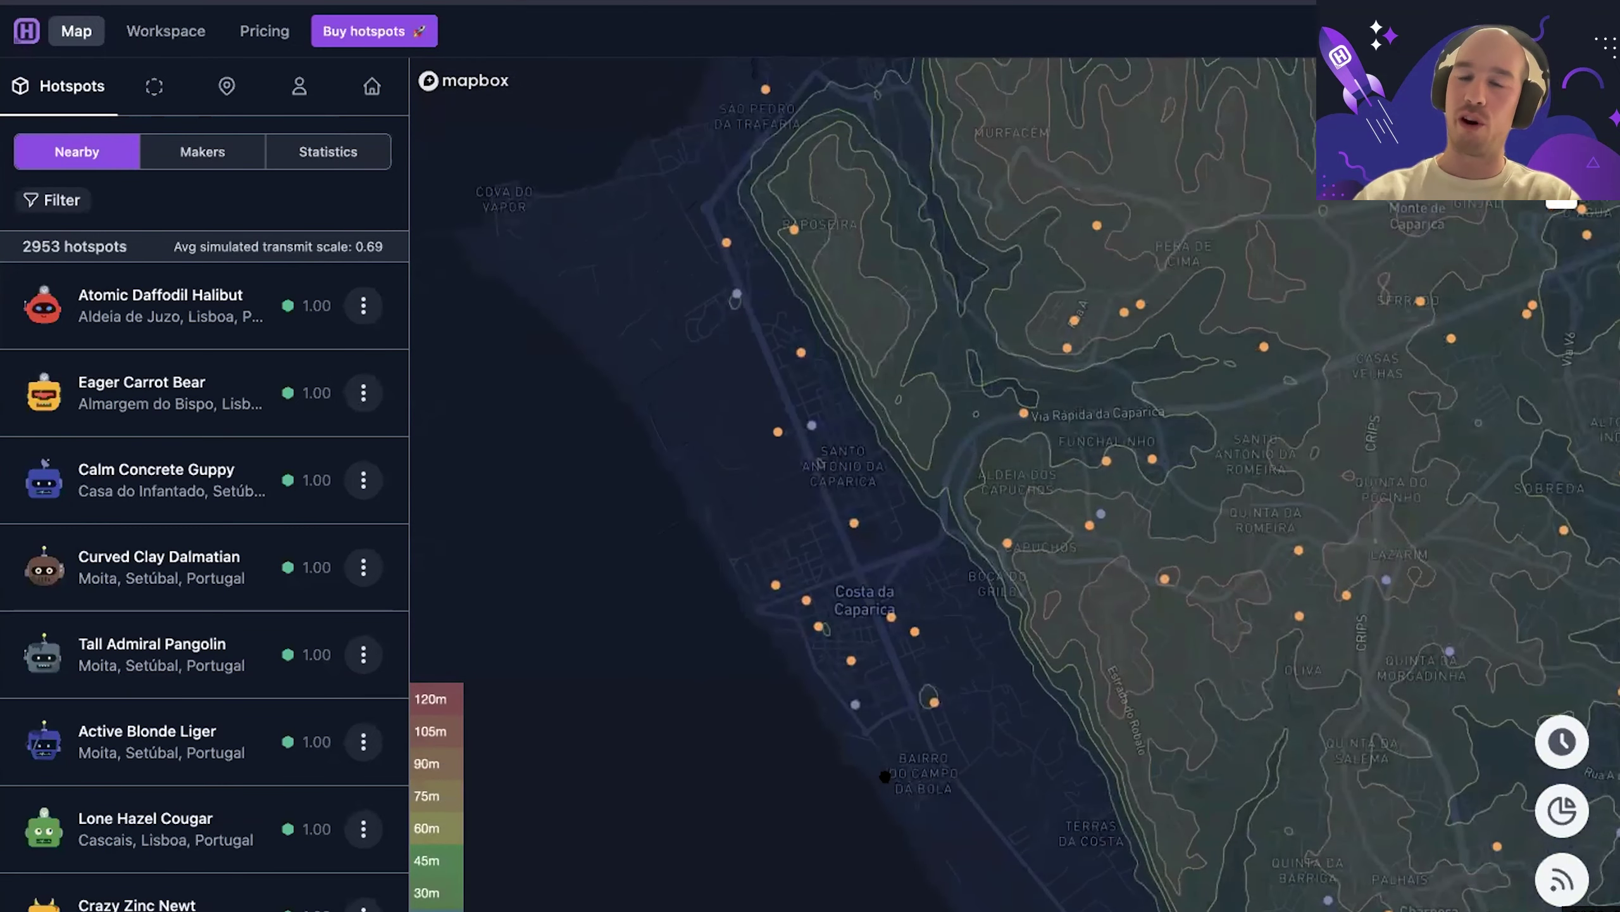
scroll(989, 637, down, 2)
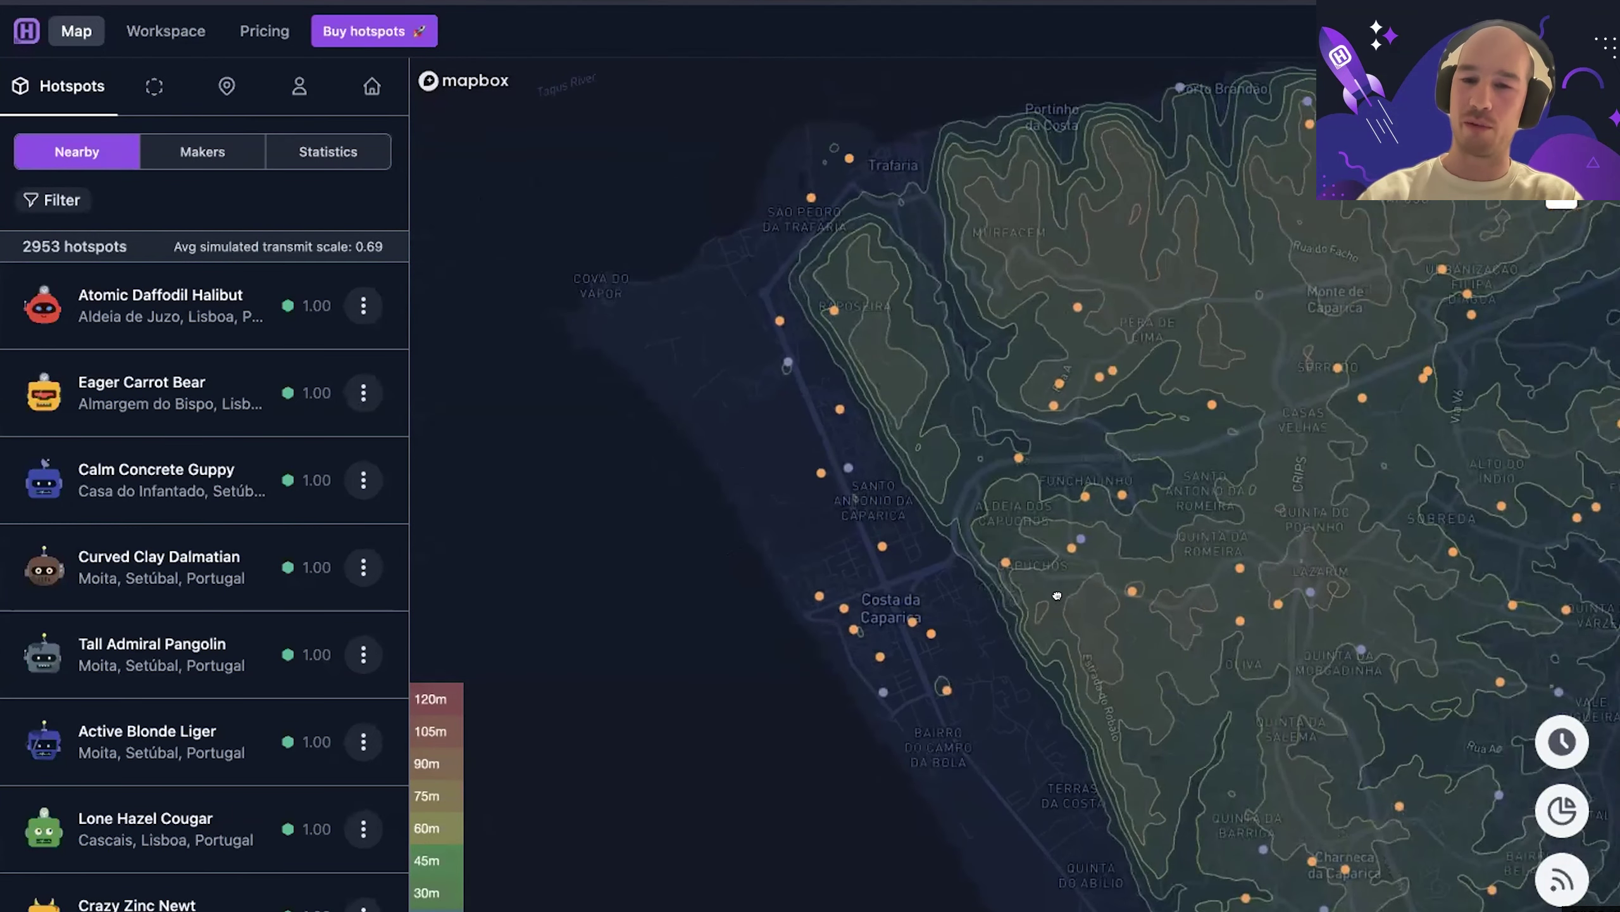
drag(1058, 597, 1097, 576)
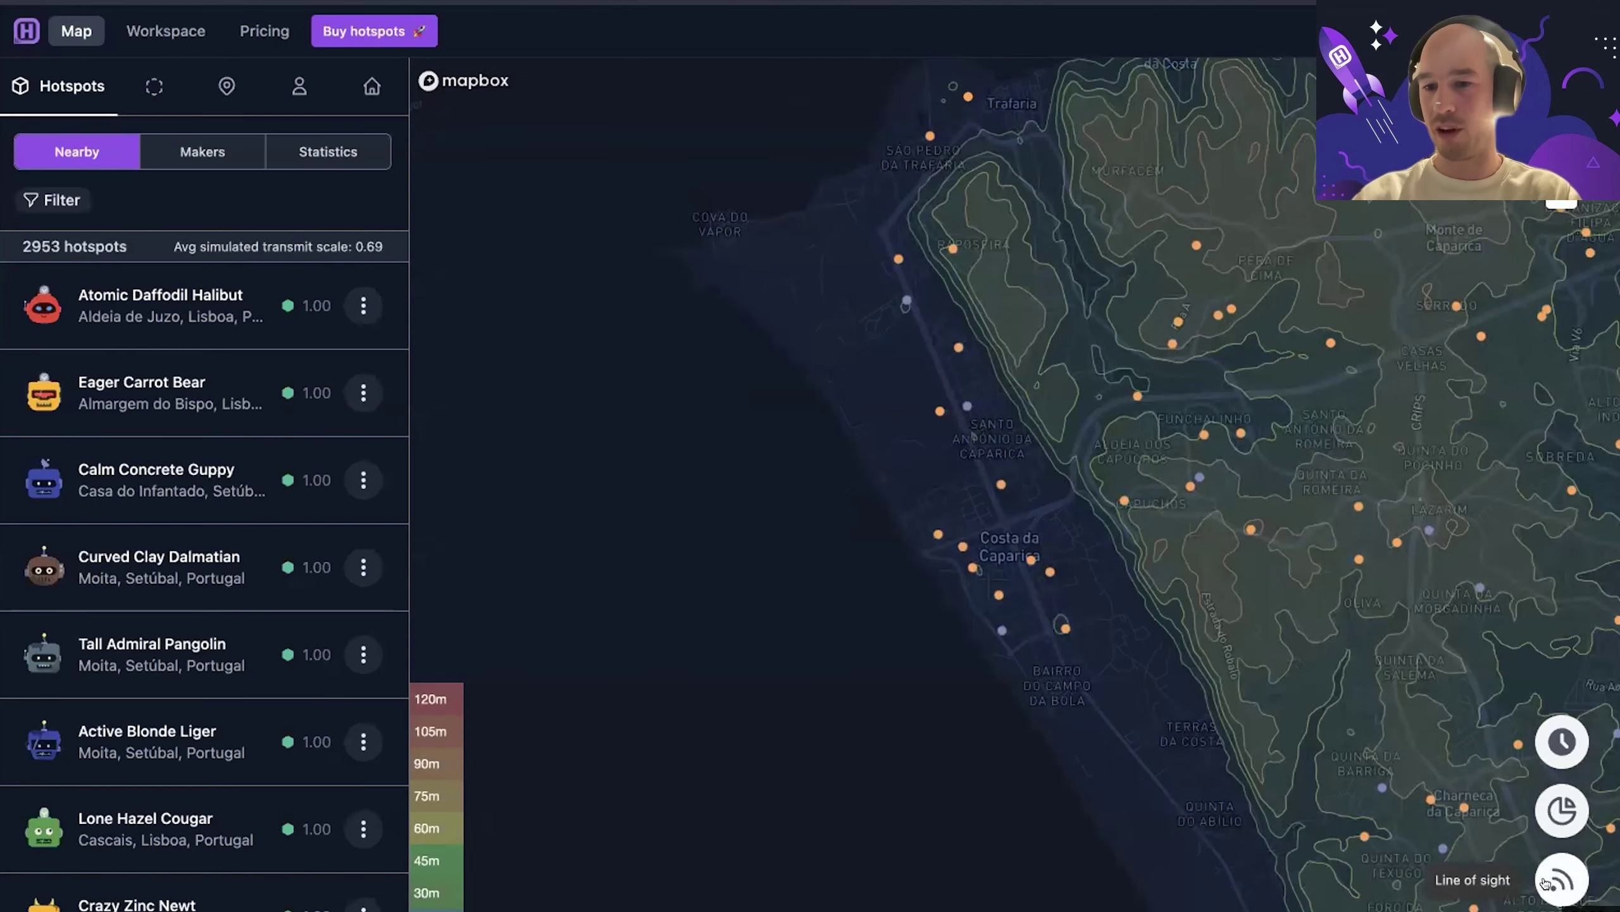
Draw a 3.5 km line of sight from near Bairro do Campo da Bola to Cova do Vapor
click(1545, 884)
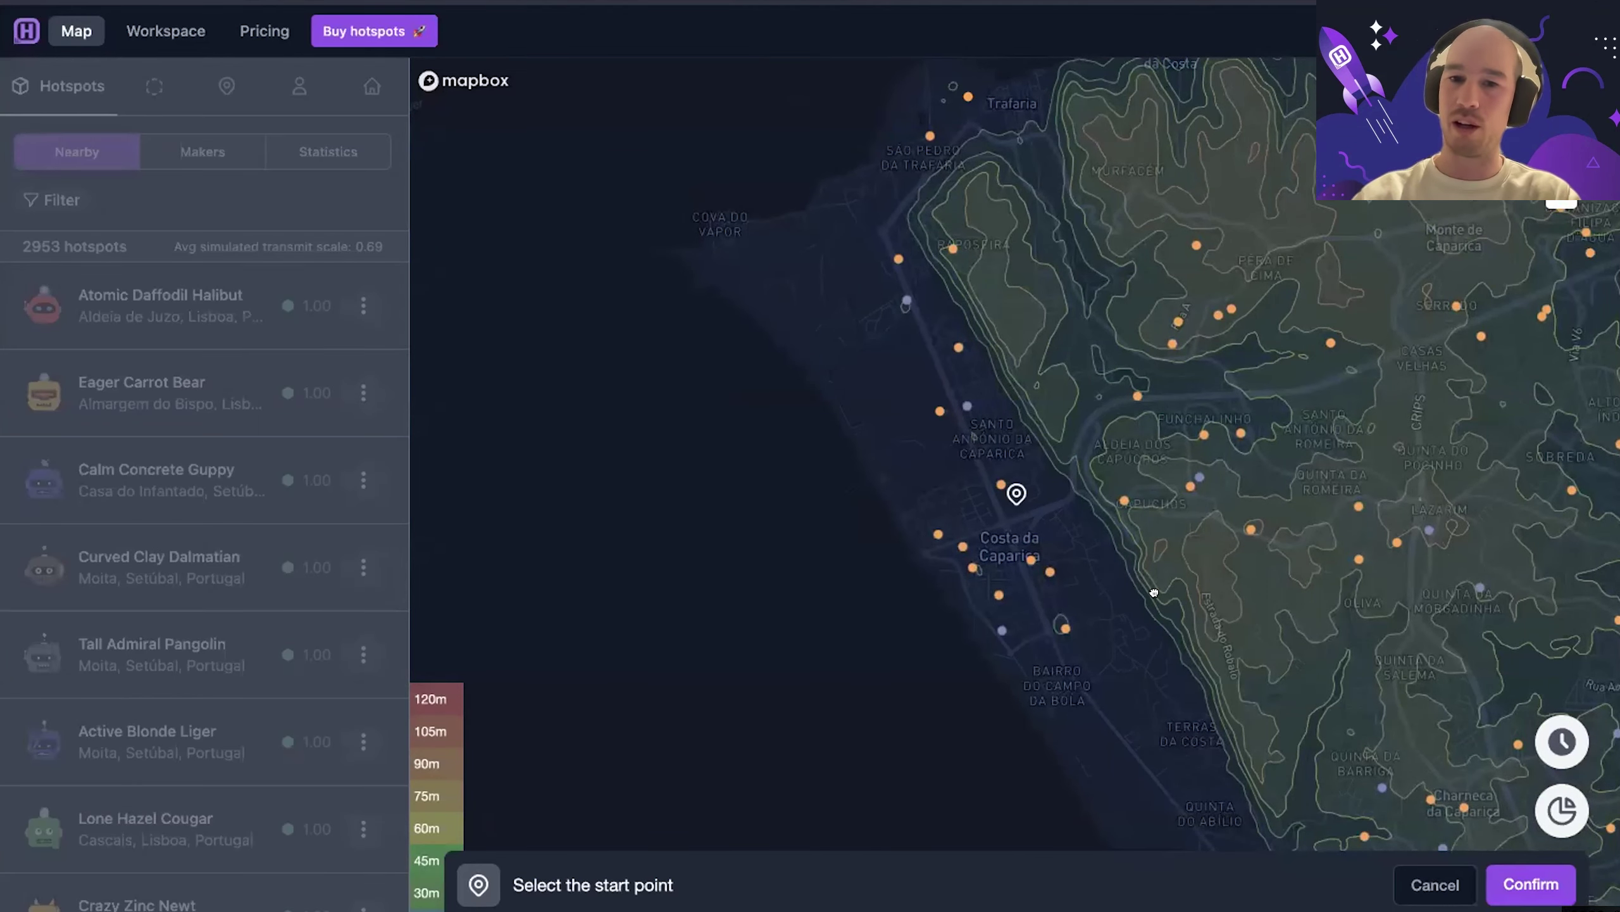
drag(1149, 592, 1057, 399)
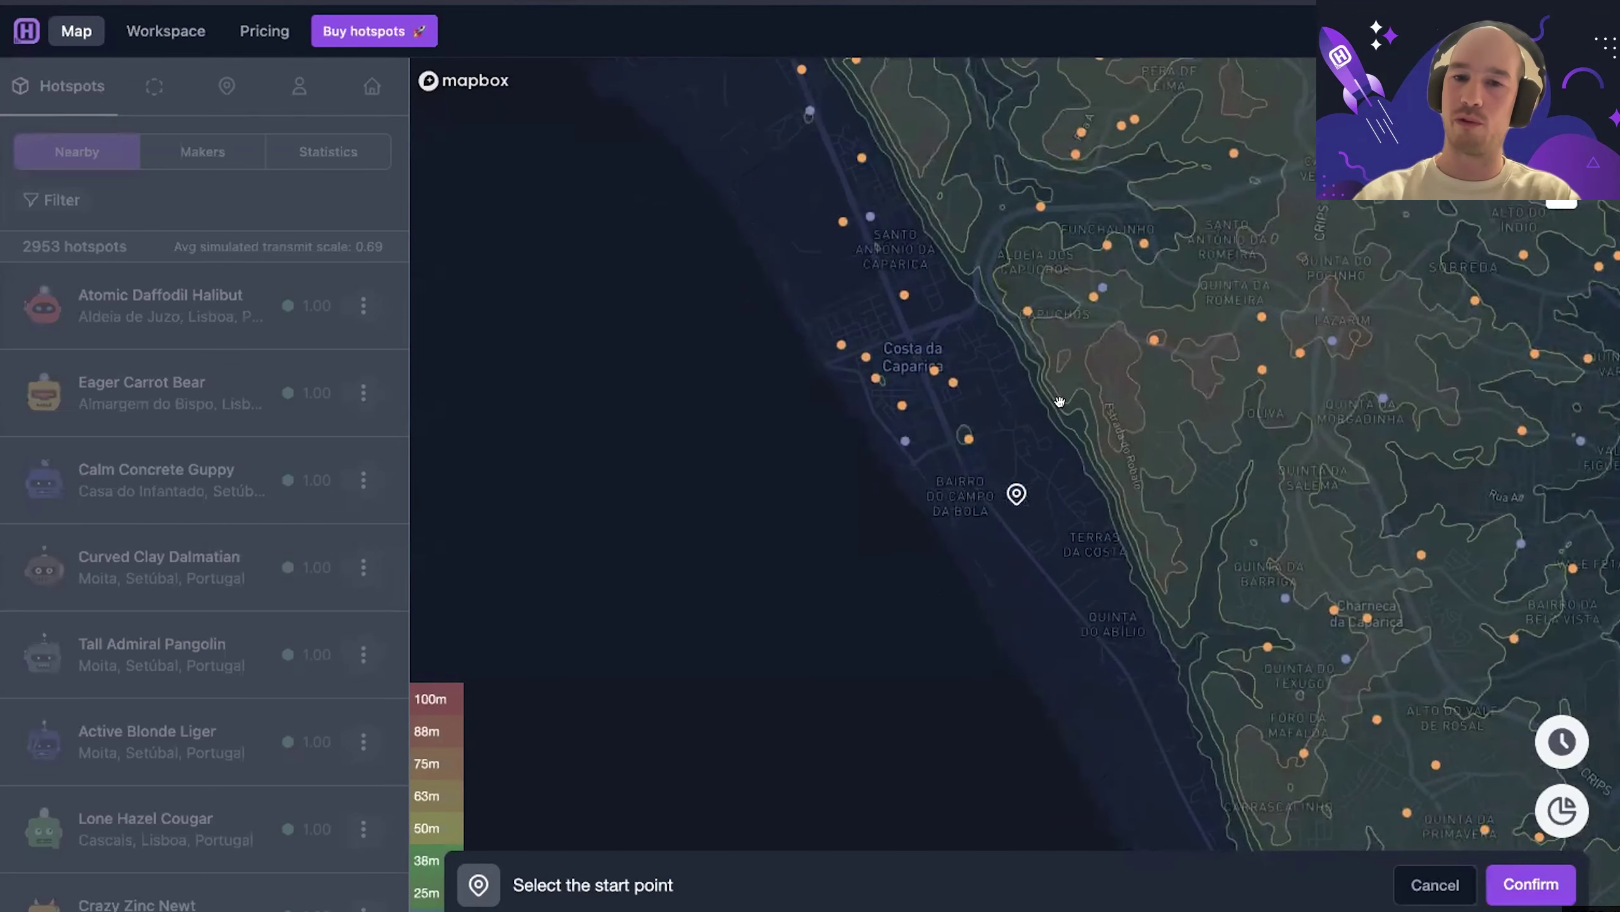
click(1526, 883)
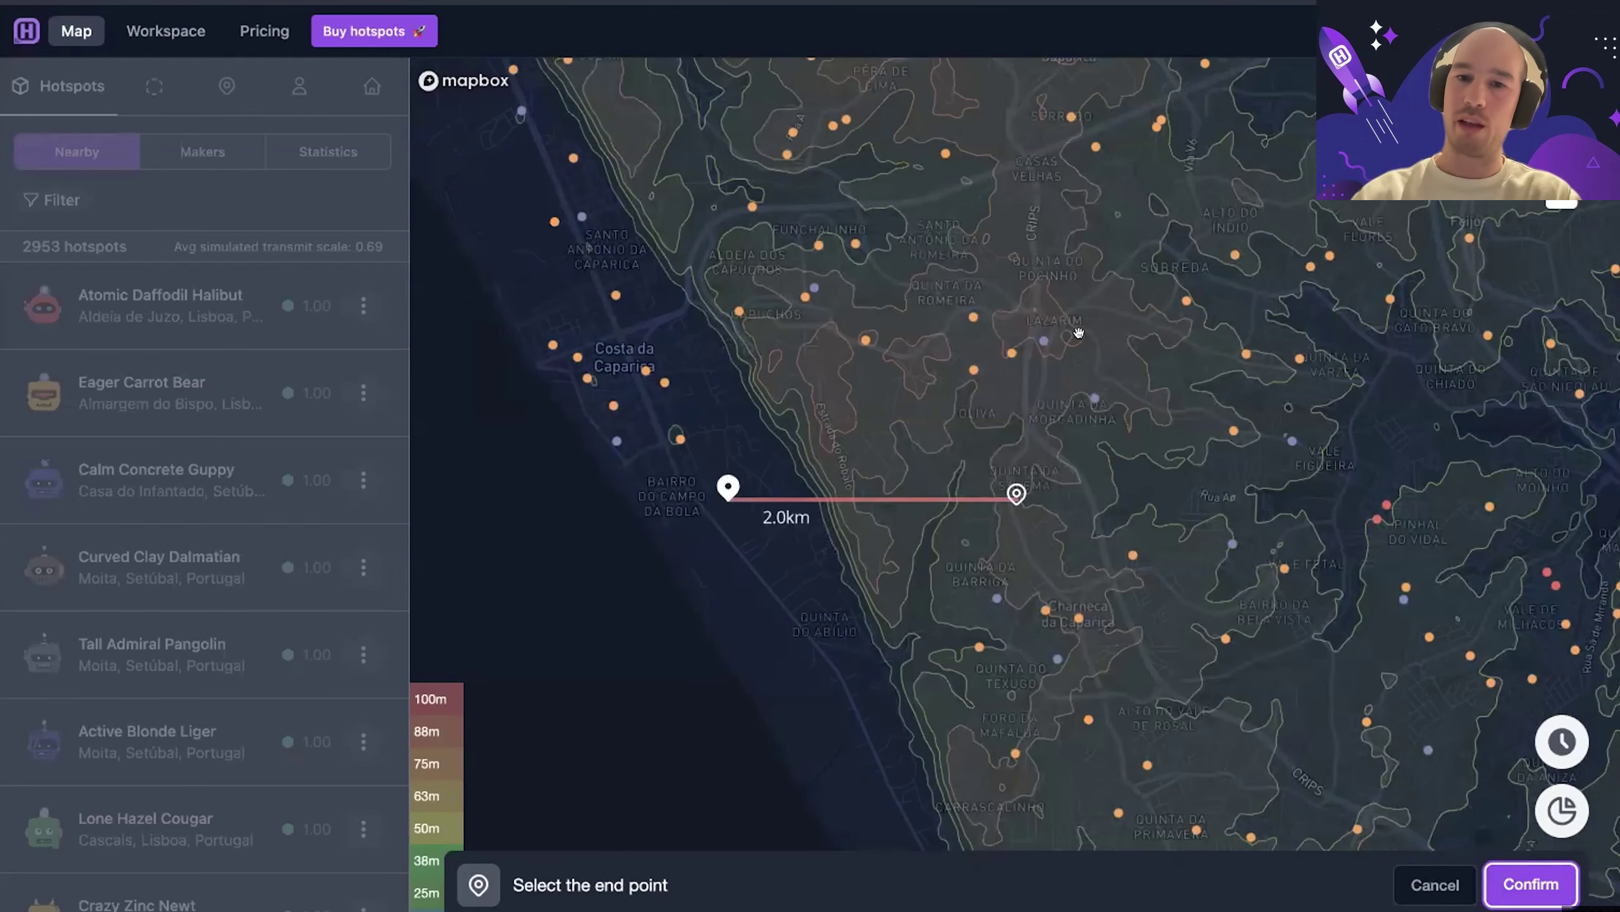
drag(1078, 332, 1214, 389)
drag(756, 365, 1392, 590)
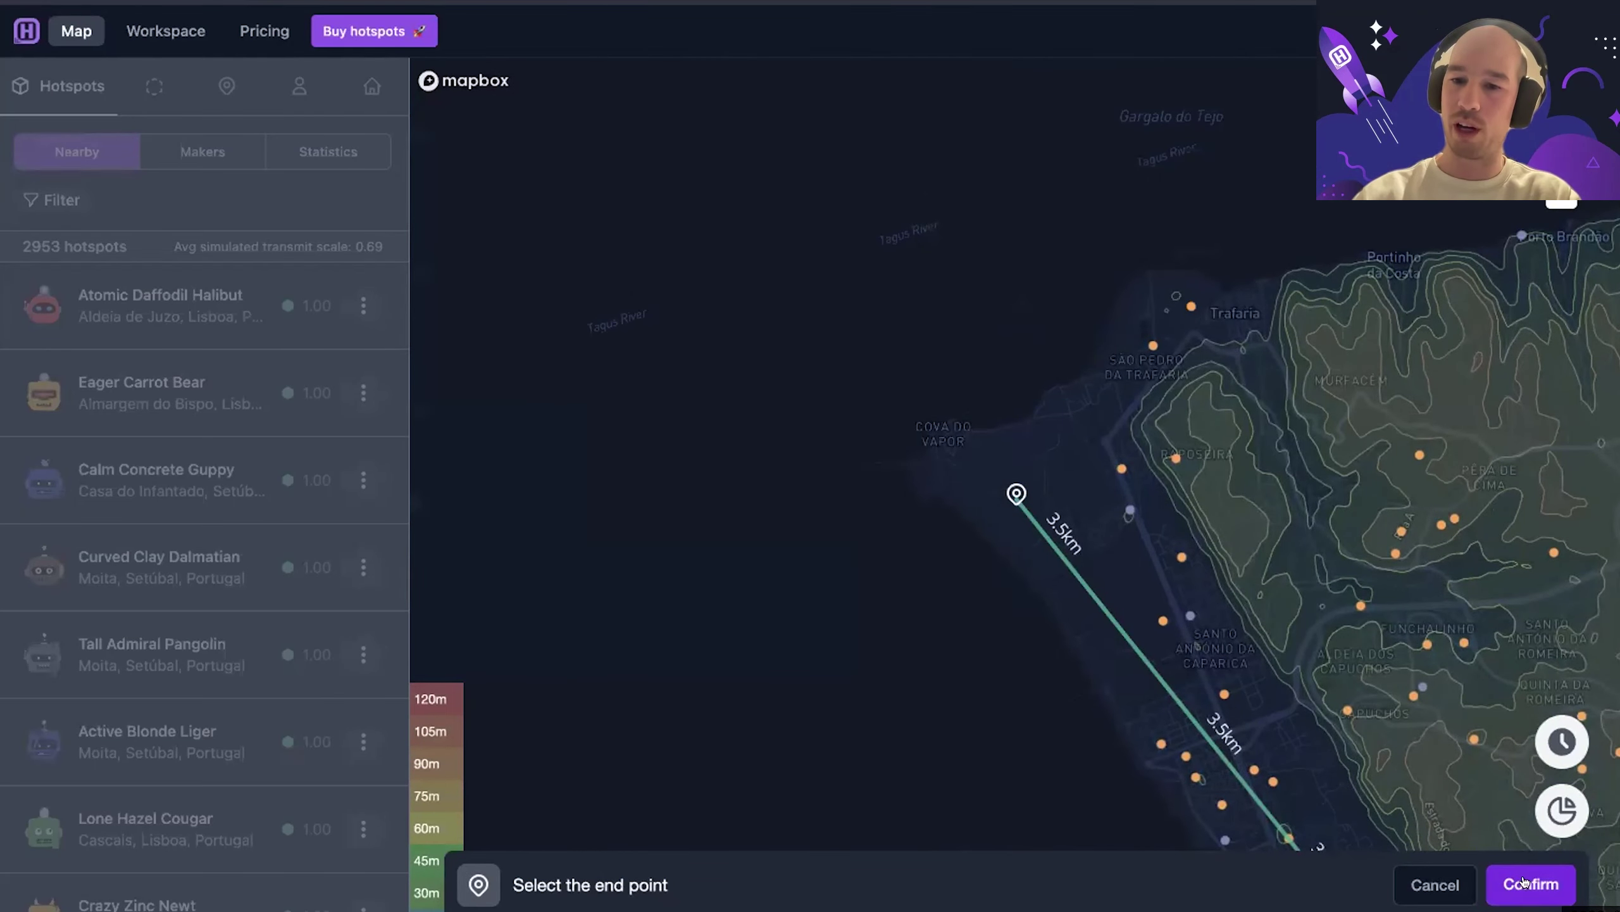
click(1530, 885)
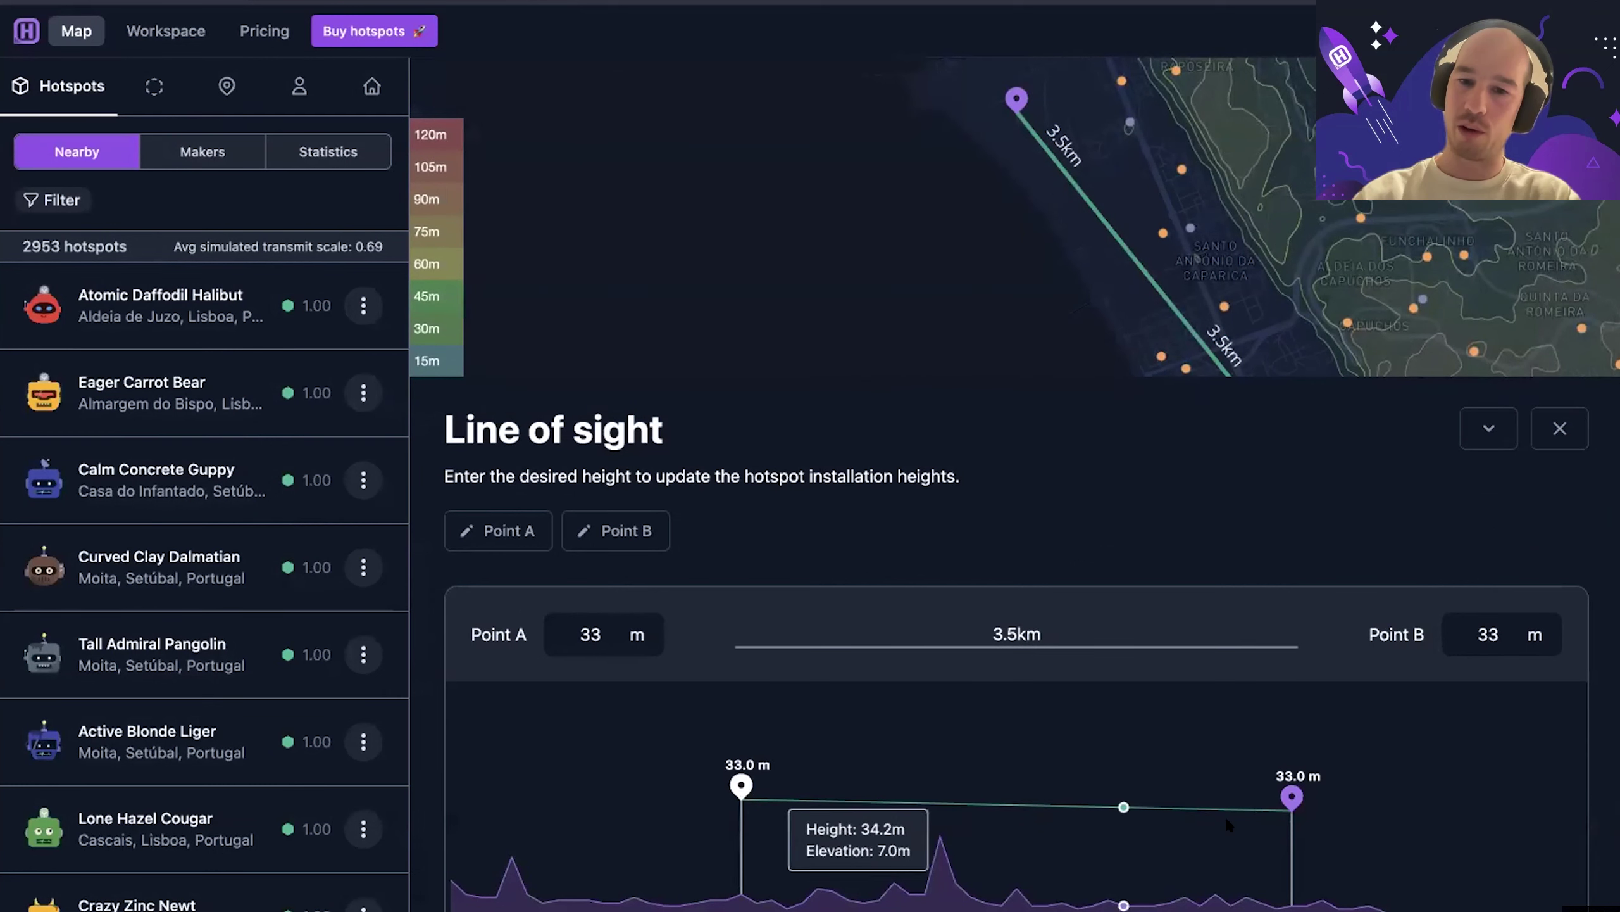
Lower Point A's height, then set both Point A and Point B heights to 10 m
click(608, 639)
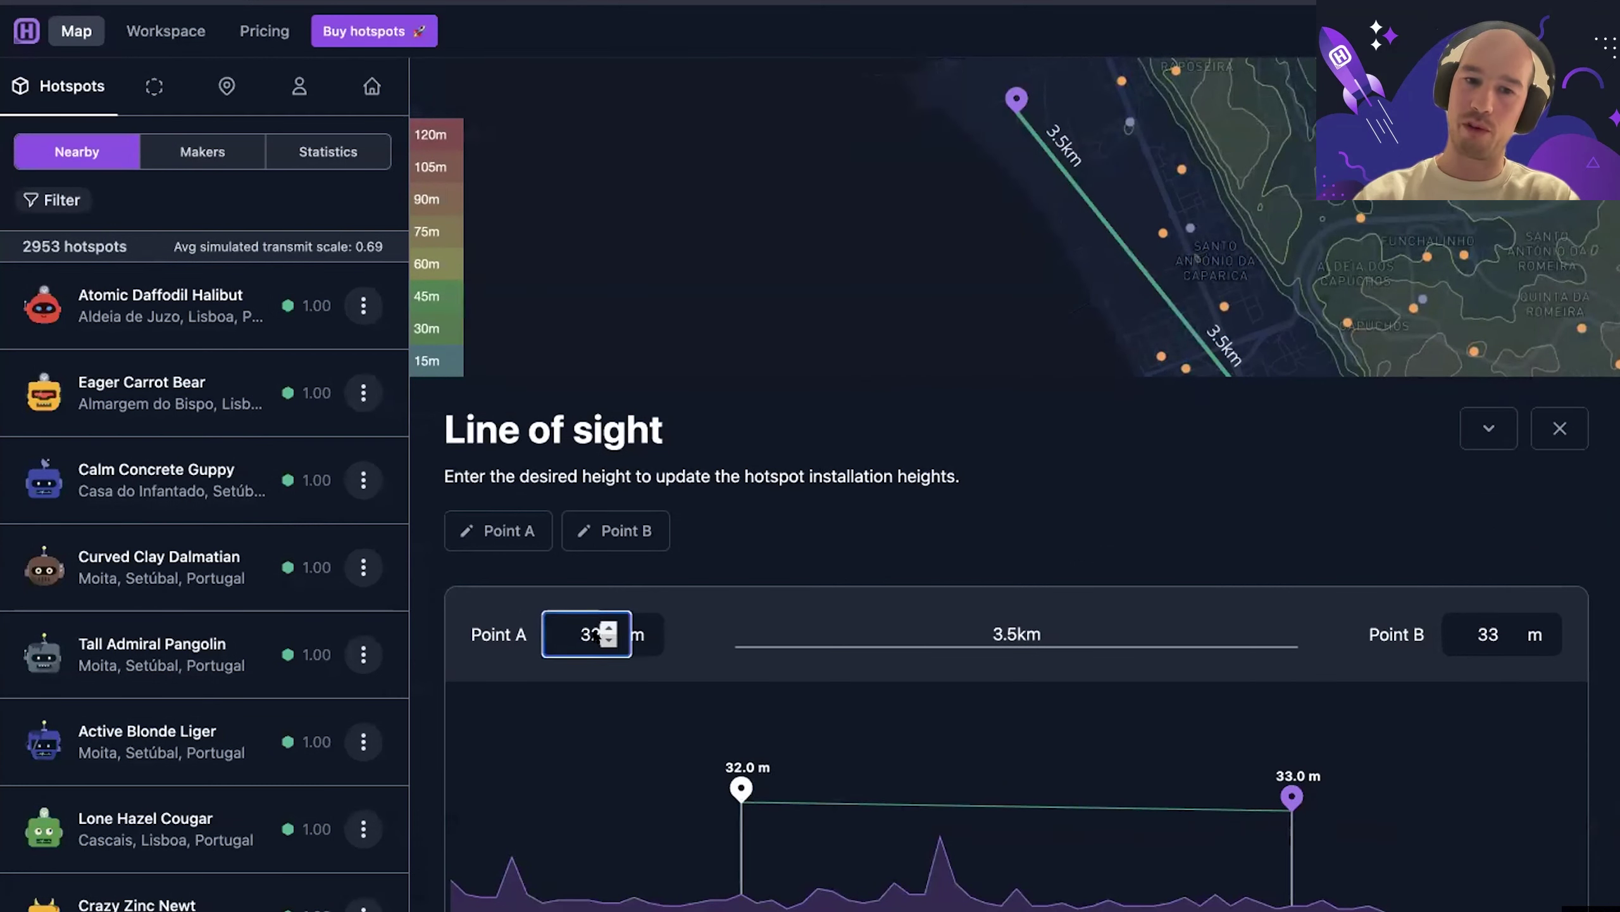
click(609, 639)
double_click(591, 634)
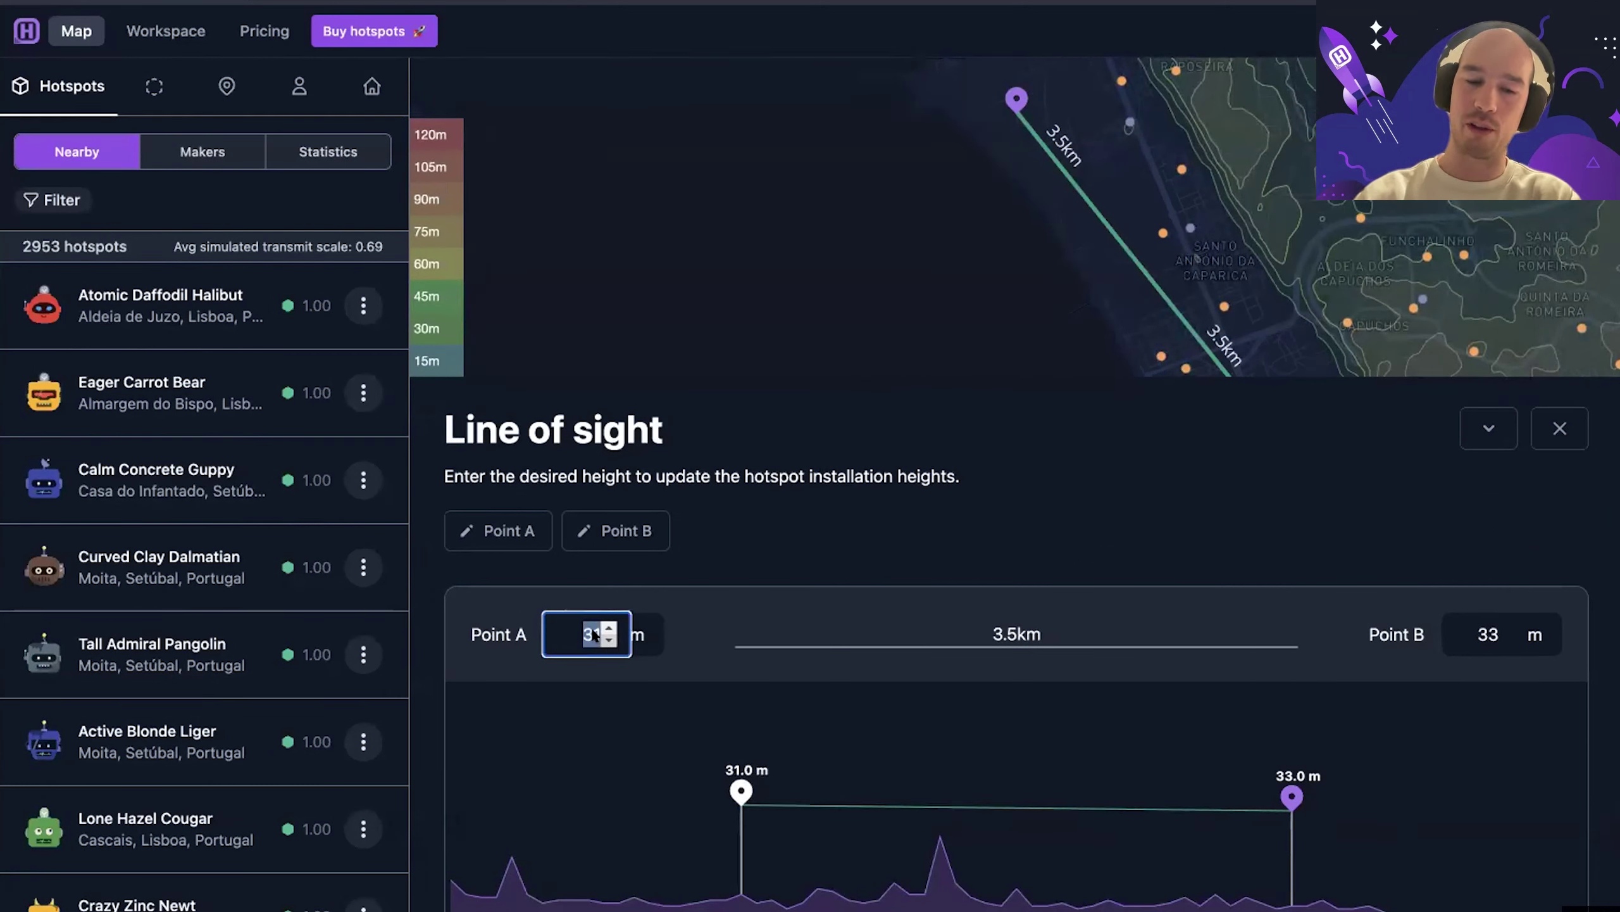
text(10)
double_click(1533, 634)
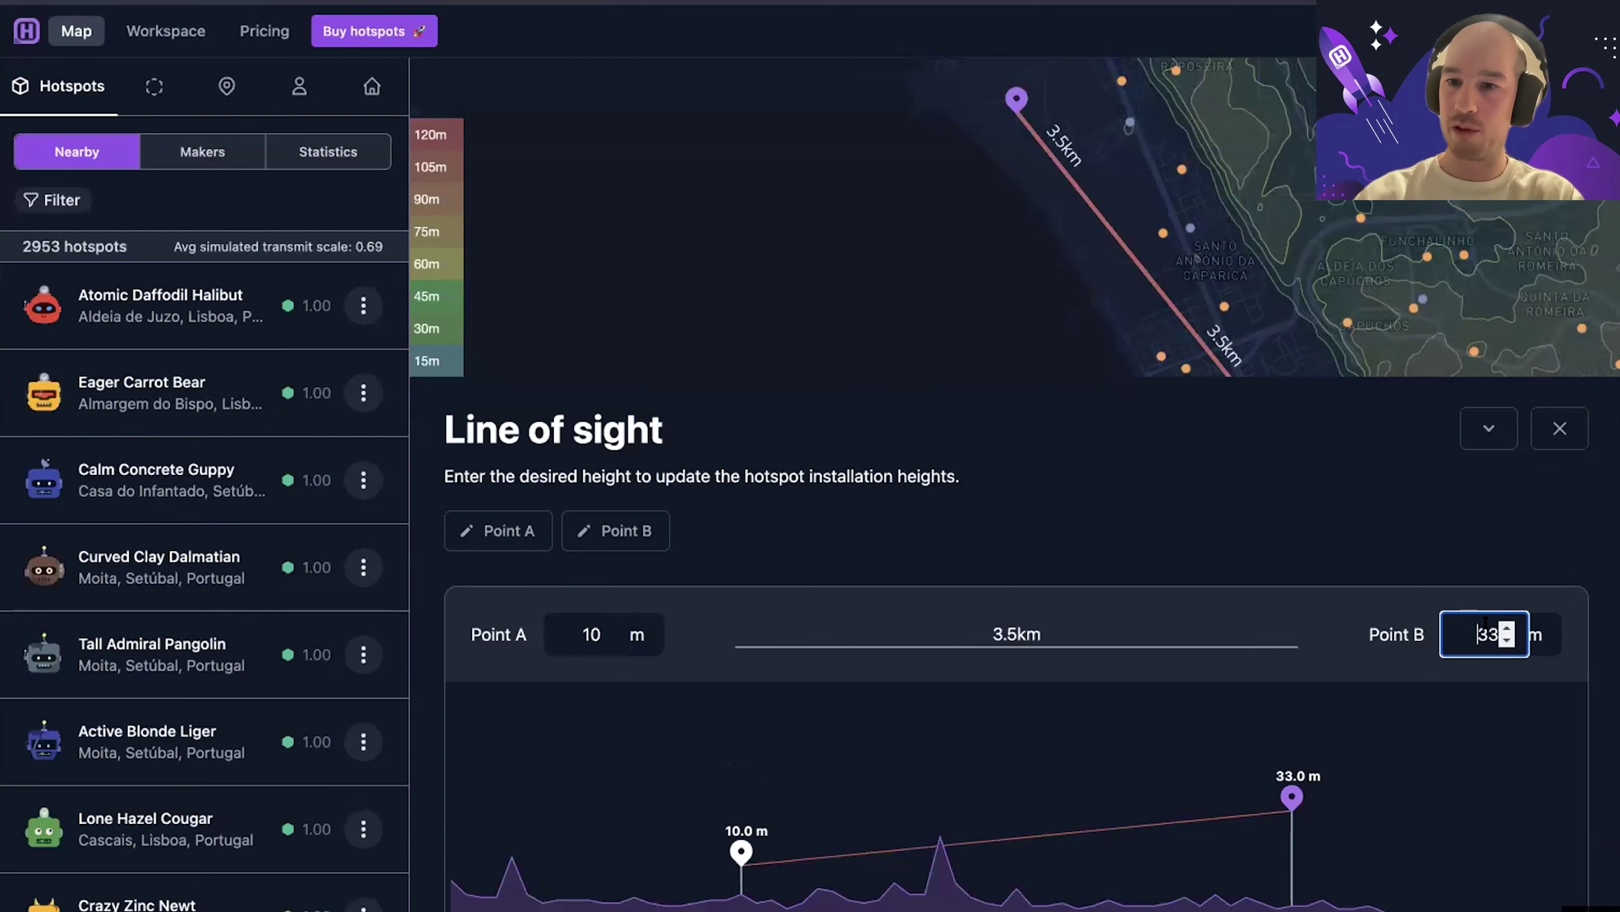
text(10)
click(1394, 550)
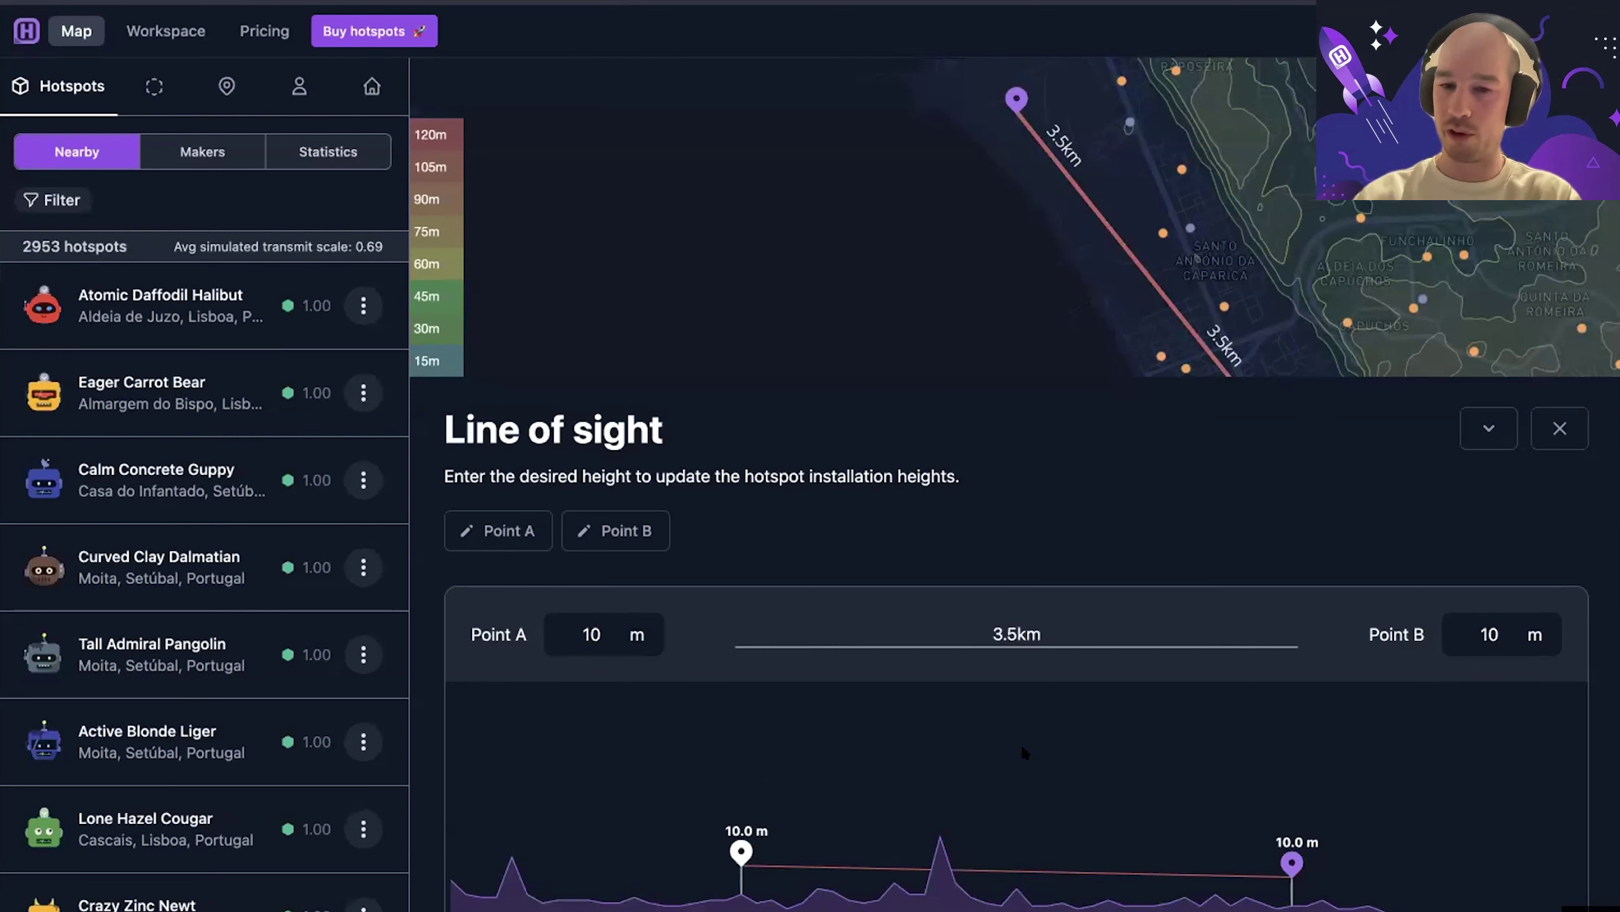
Pan the map so the Point B end of the obstructed link sits mid-map
mouse_move(971, 872)
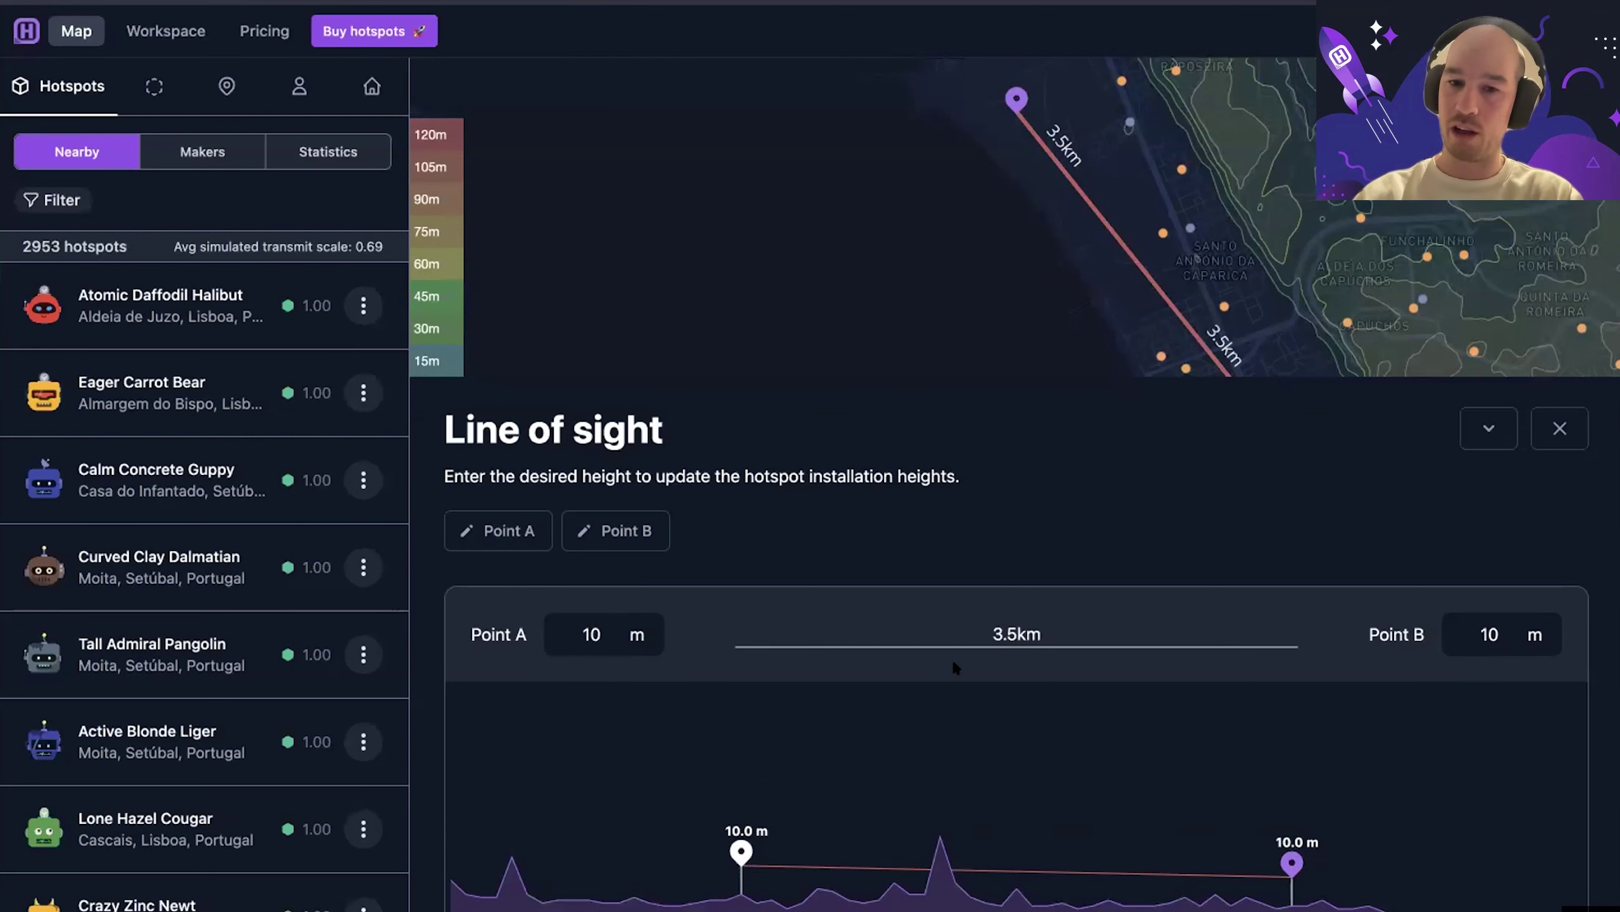
drag(1060, 262, 836, 136)
scroll(837, 136, down, 3)
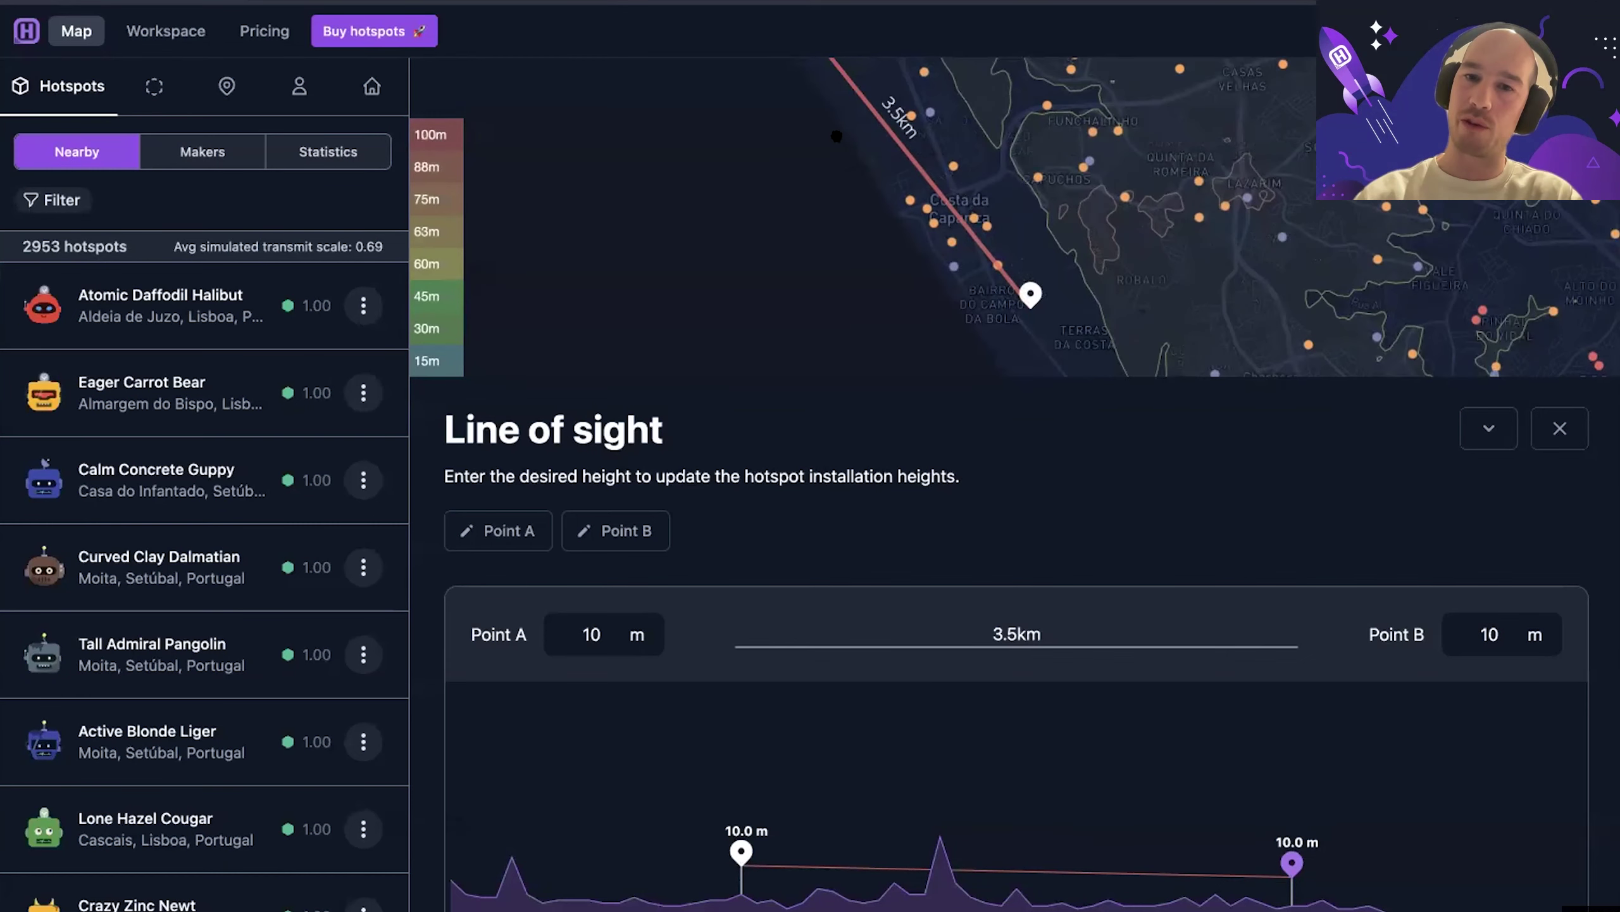
mouse_move(937, 840)
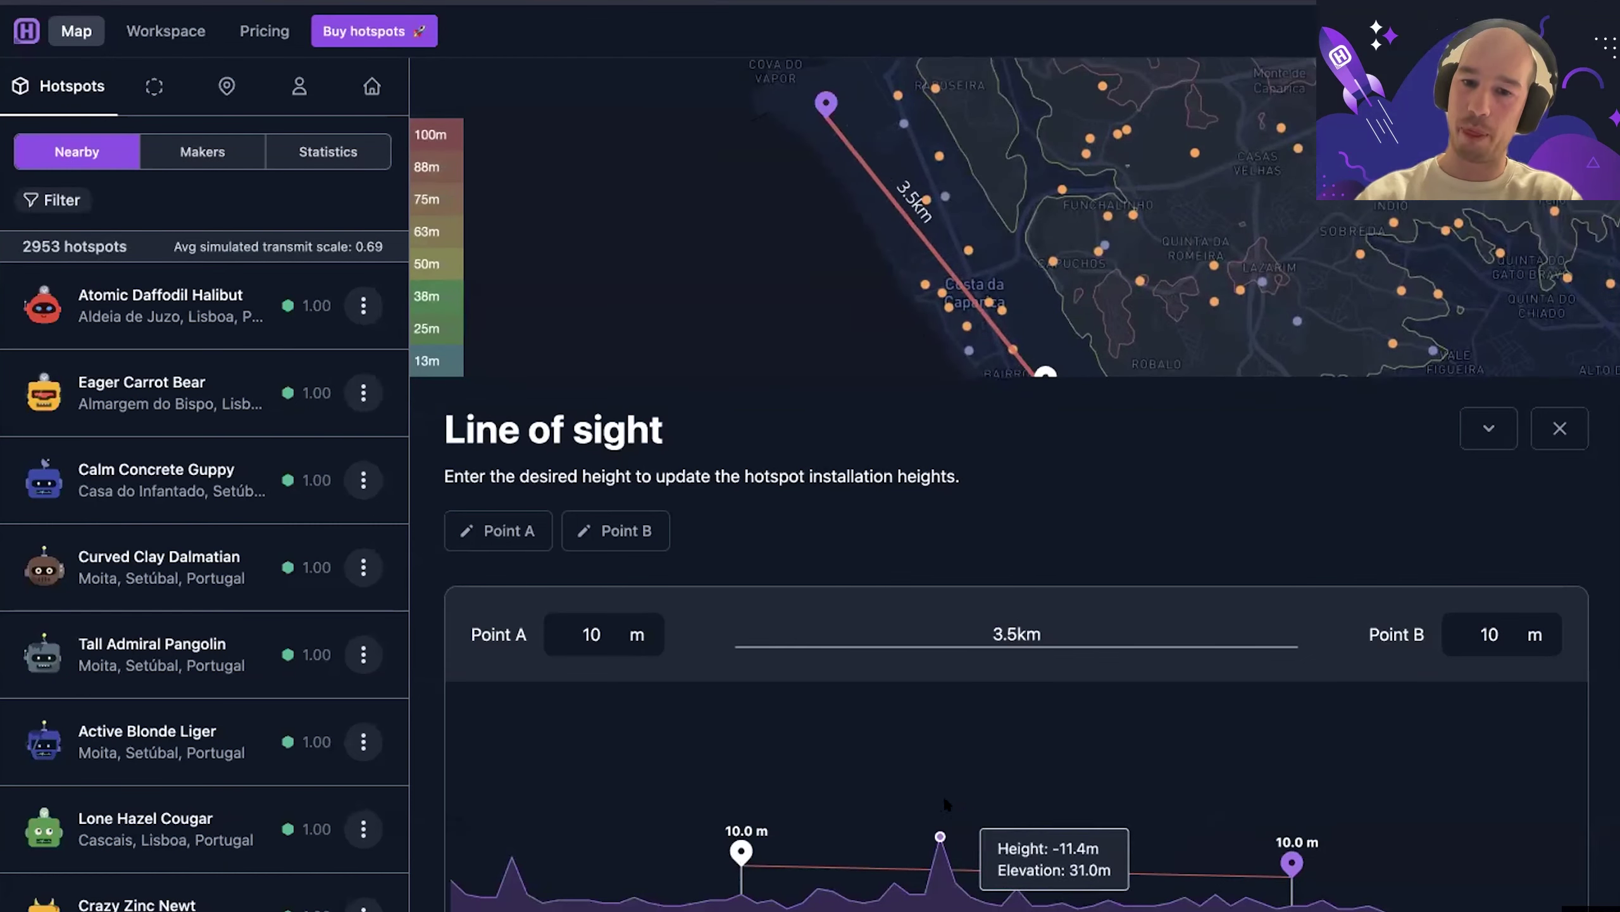
drag(865, 336, 834, 362)
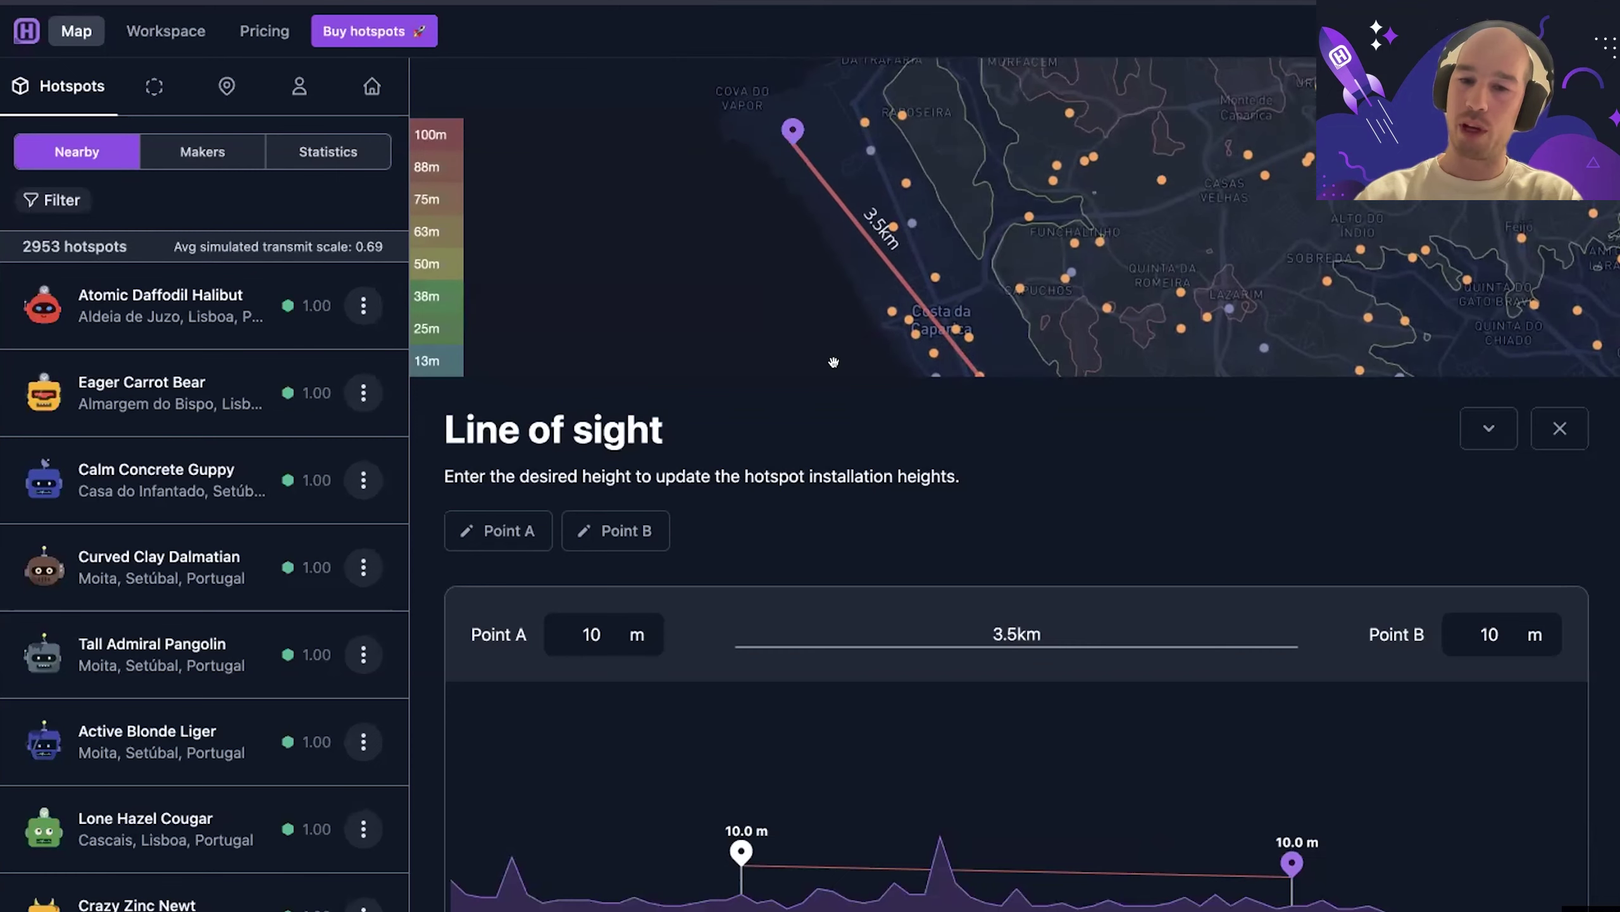
Move Point B to Lisbon, extending the line of sight to 11.6 km
click(628, 533)
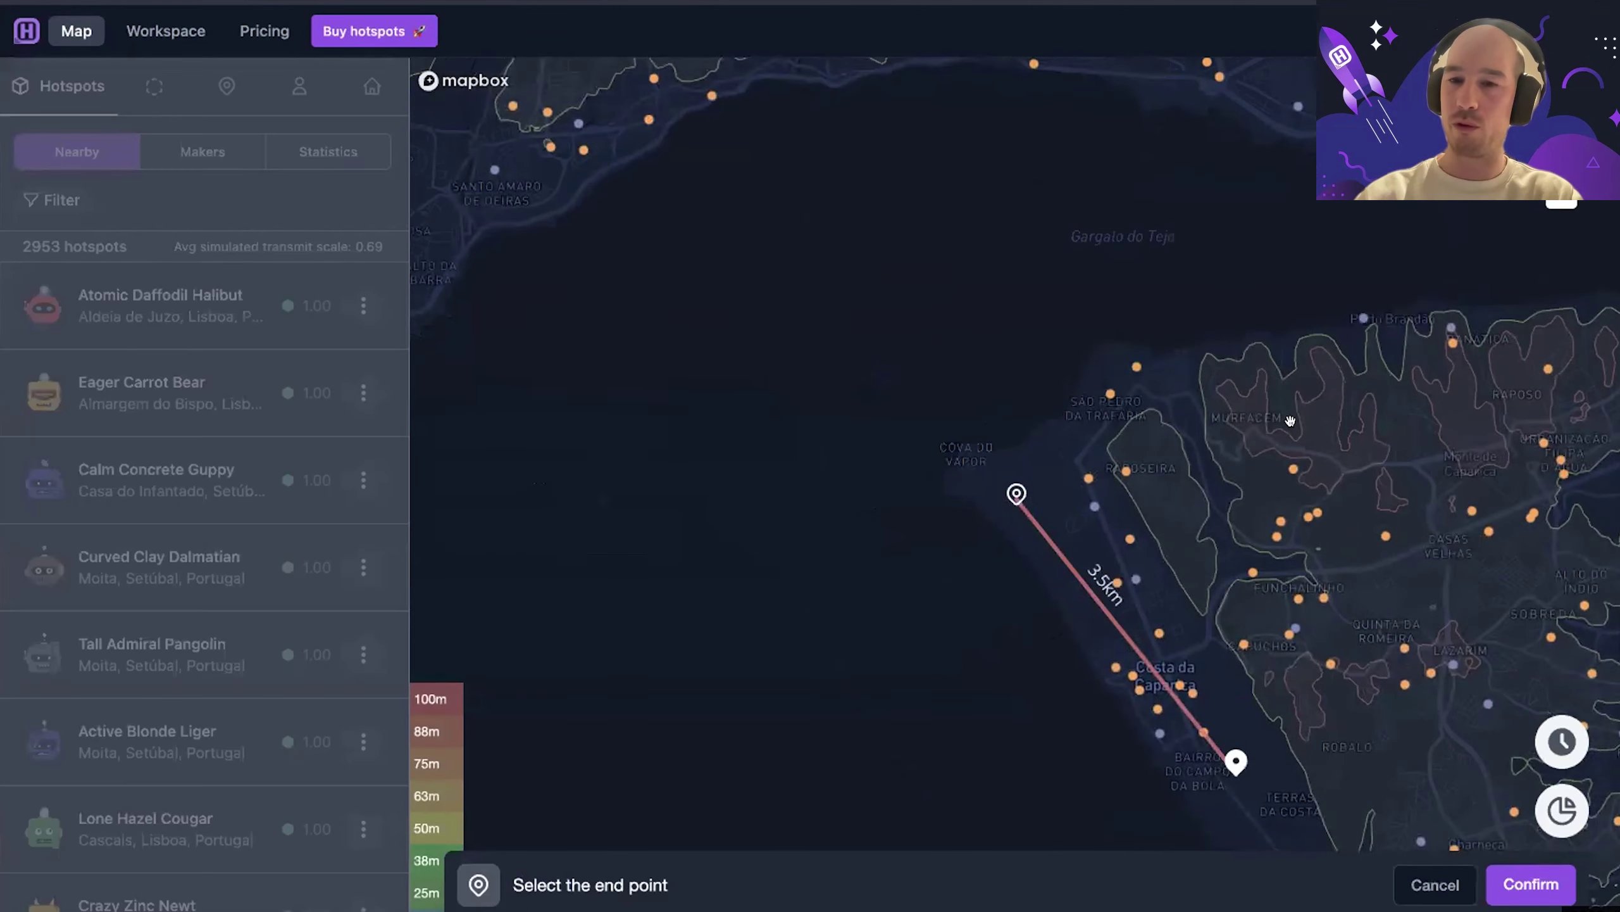
scroll(1080, 569, down, 5)
drag(1219, 520, 1089, 593)
click(1531, 884)
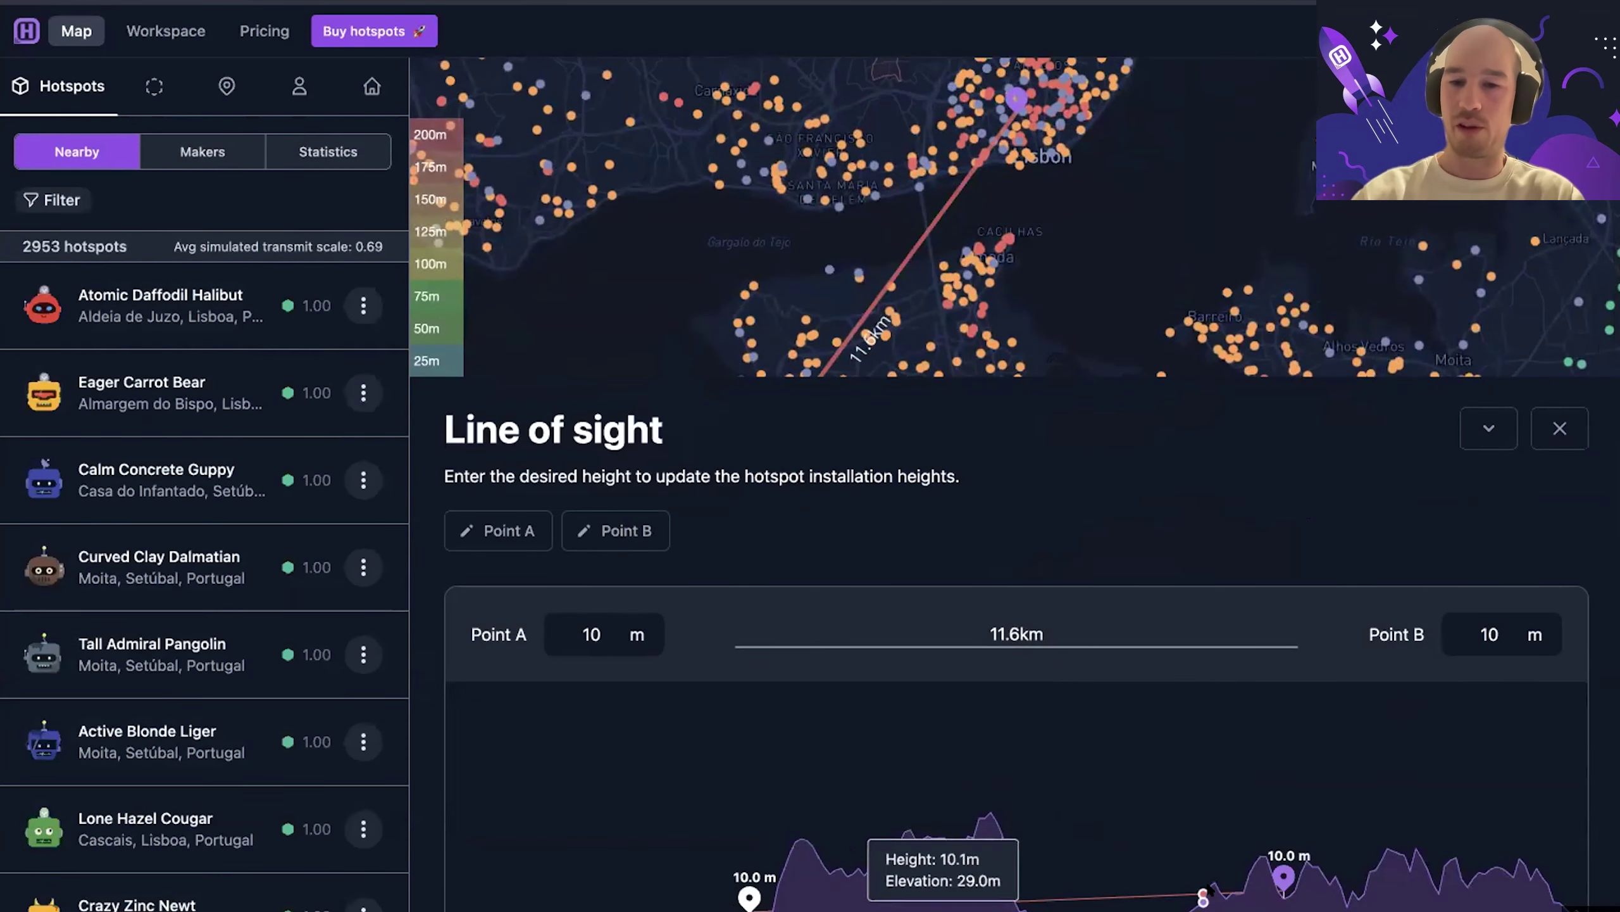
Raise Point A to 100 m and bring the Point B marker into view
click(590, 633)
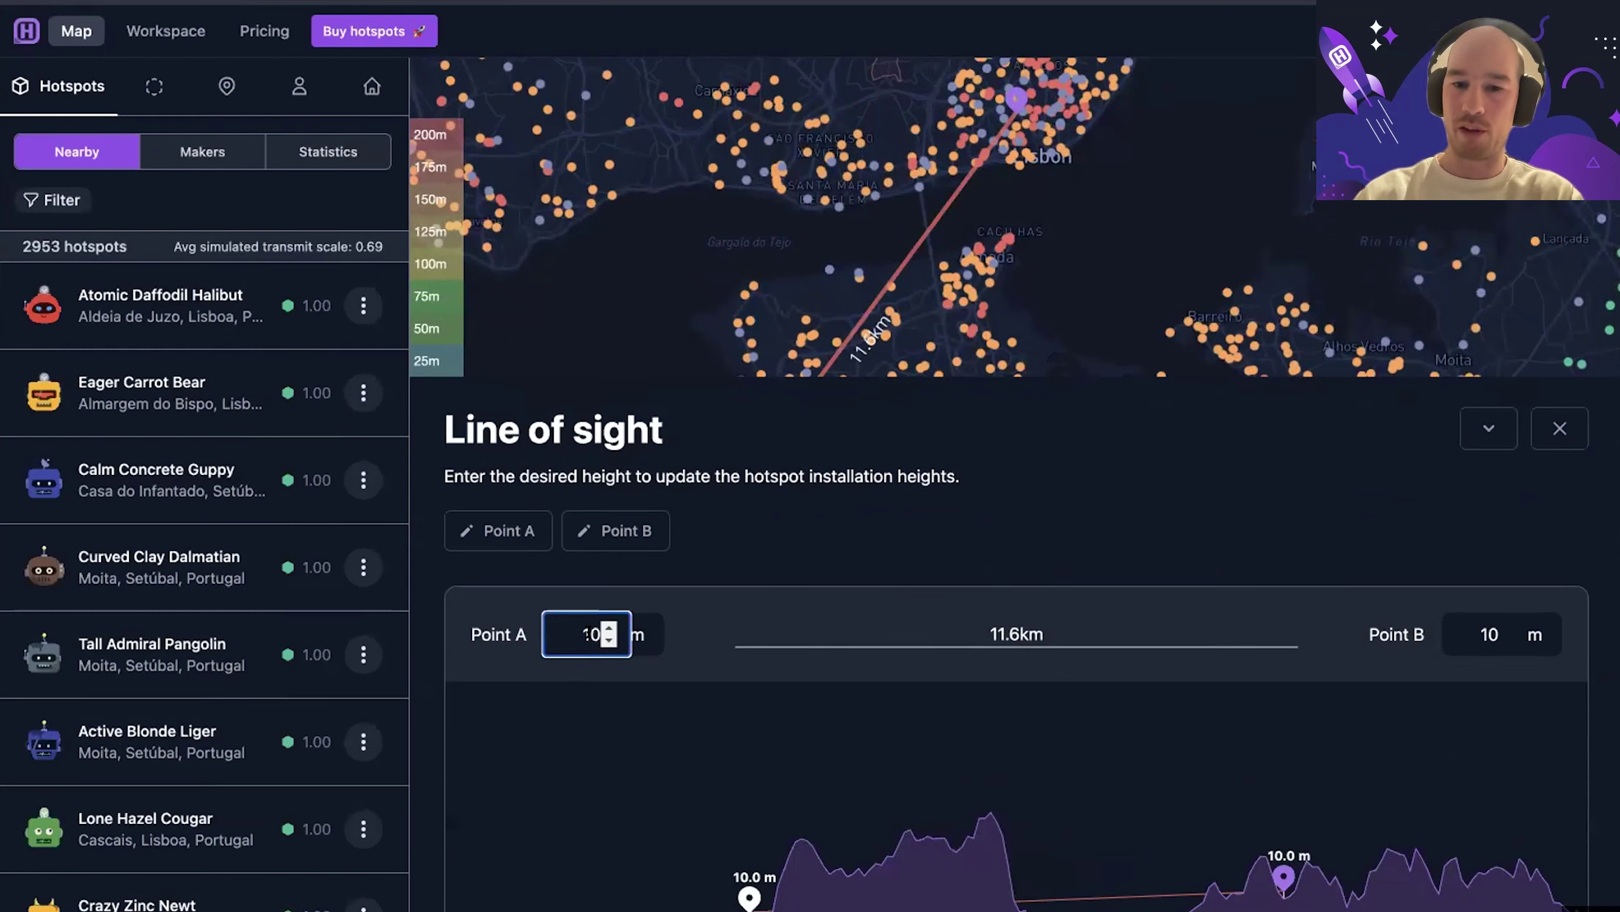
text(0)
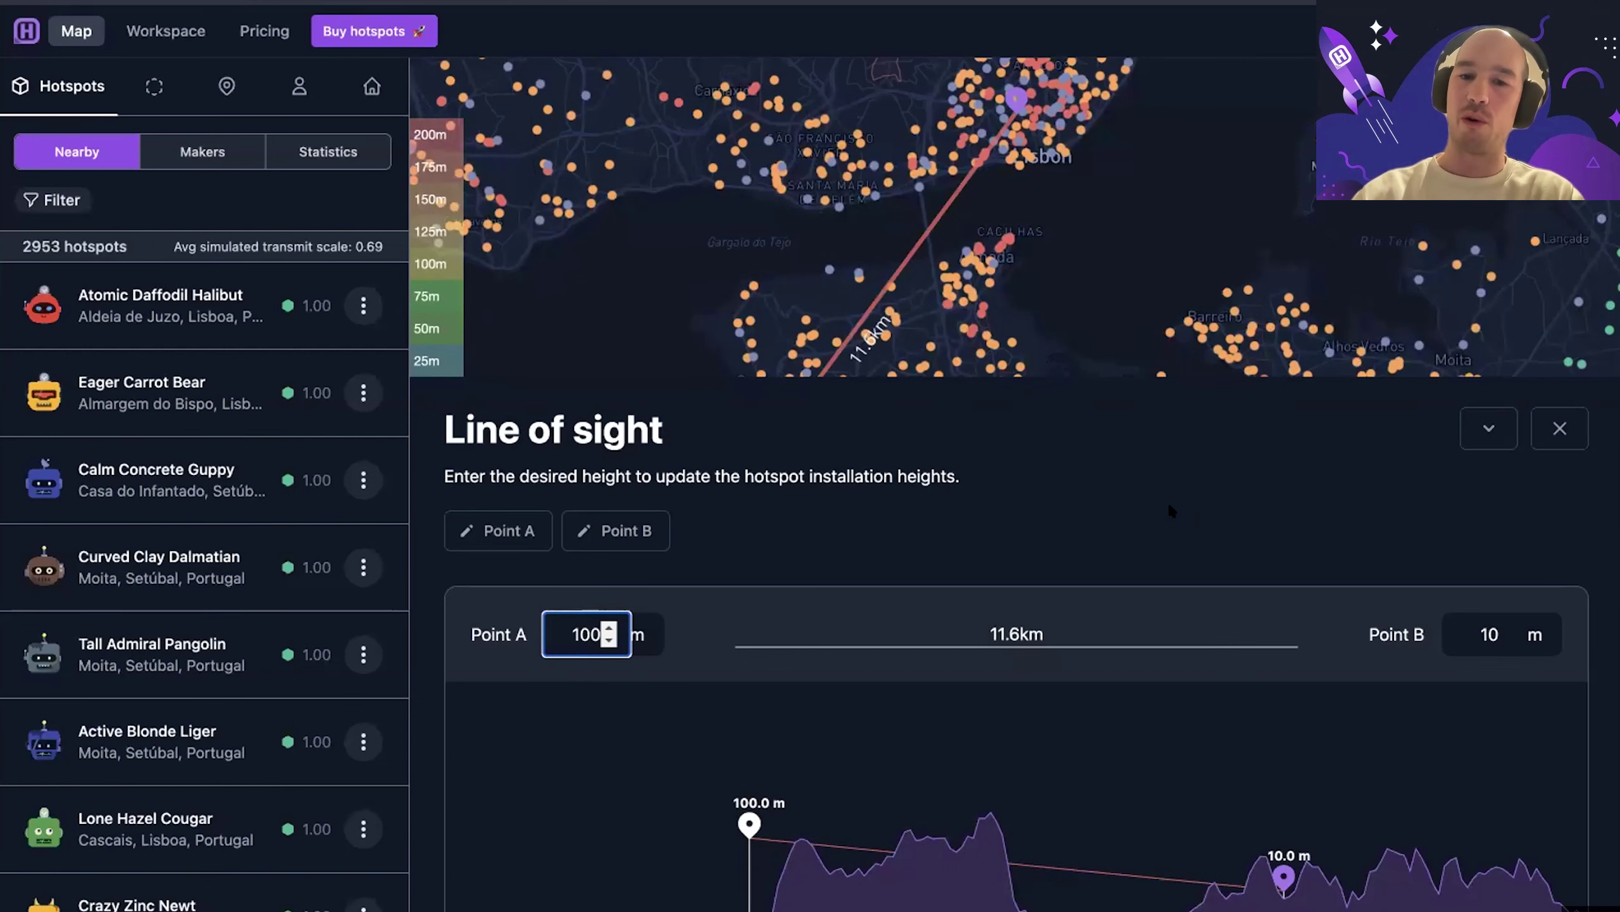
scroll(1167, 501, up, 3)
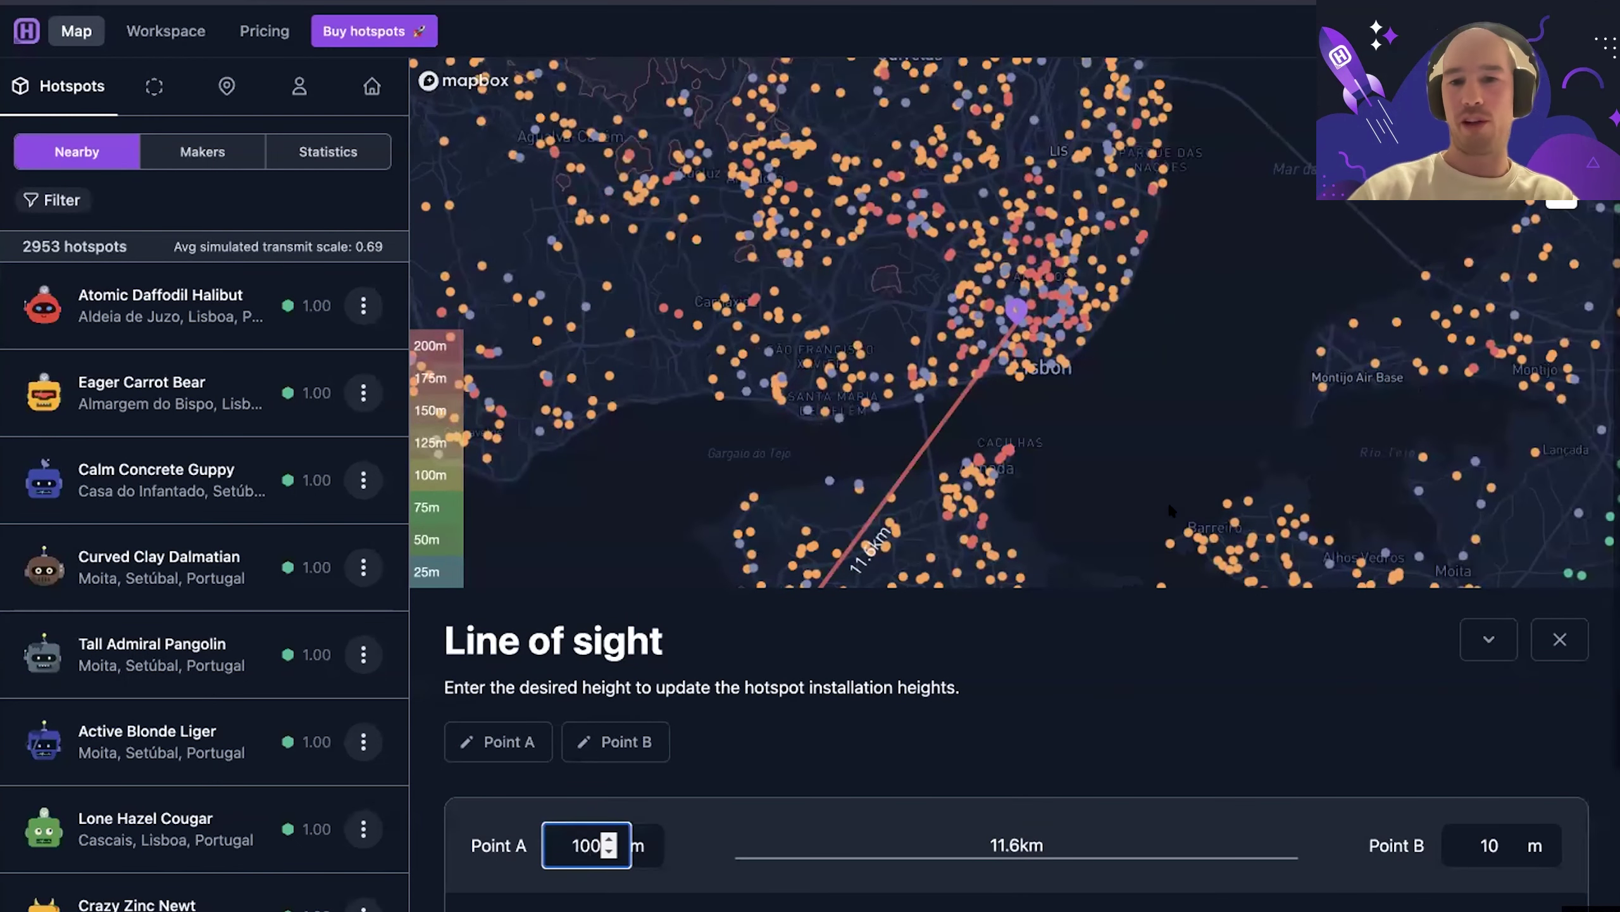
scroll(1051, 659, down, 3)
scroll(1051, 659, up, 3)
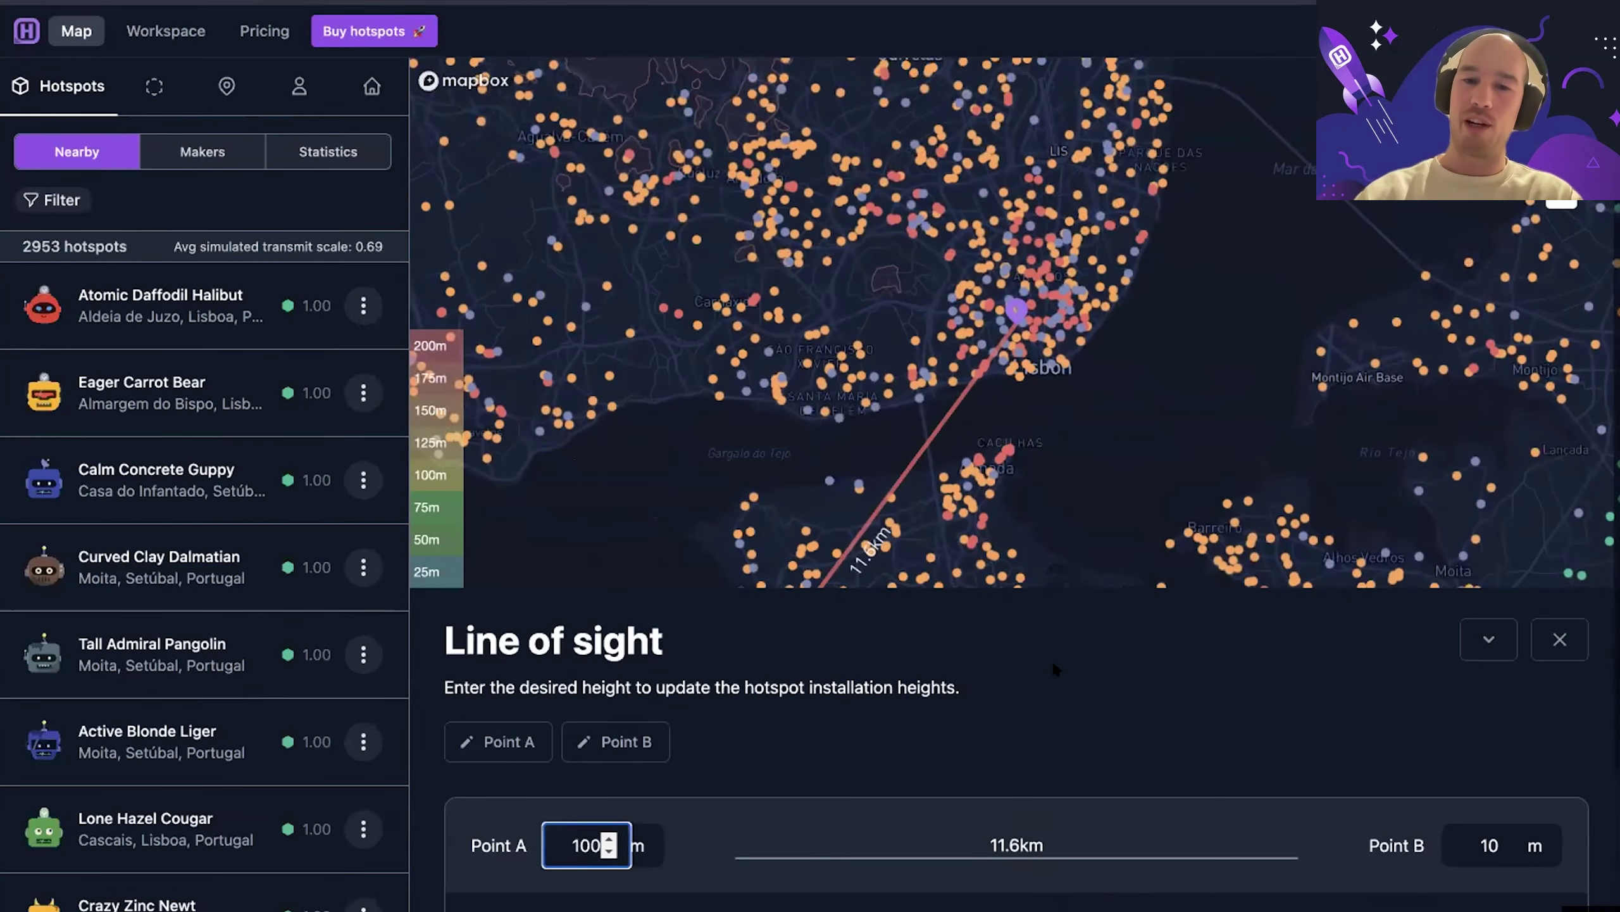
drag(948, 492, 937, 351)
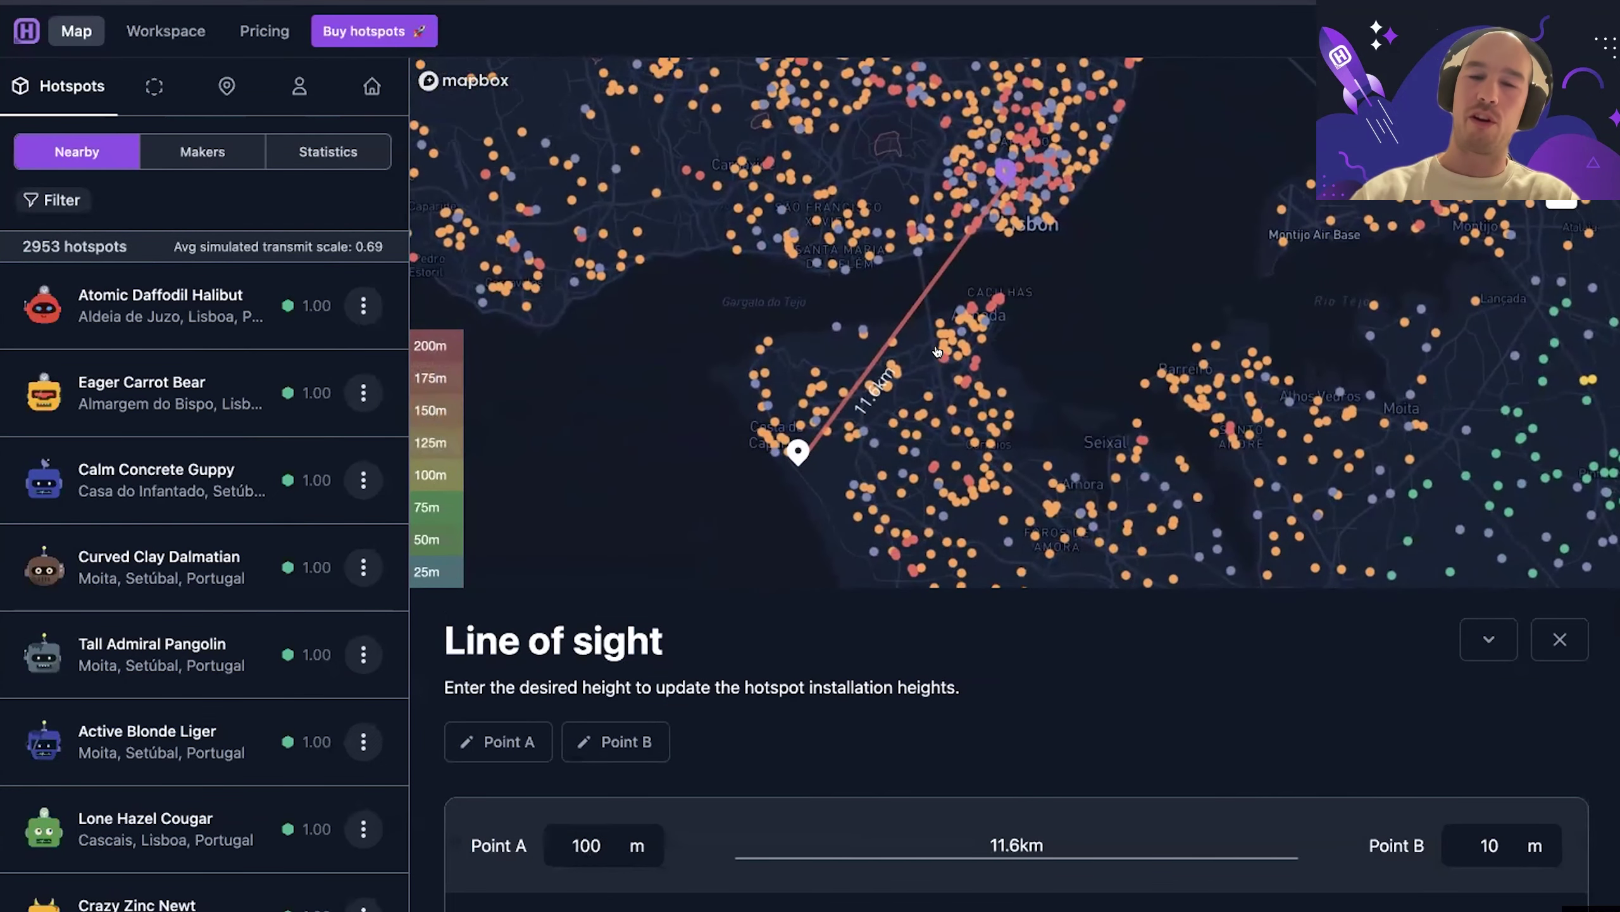
scroll(1046, 662, down, 3)
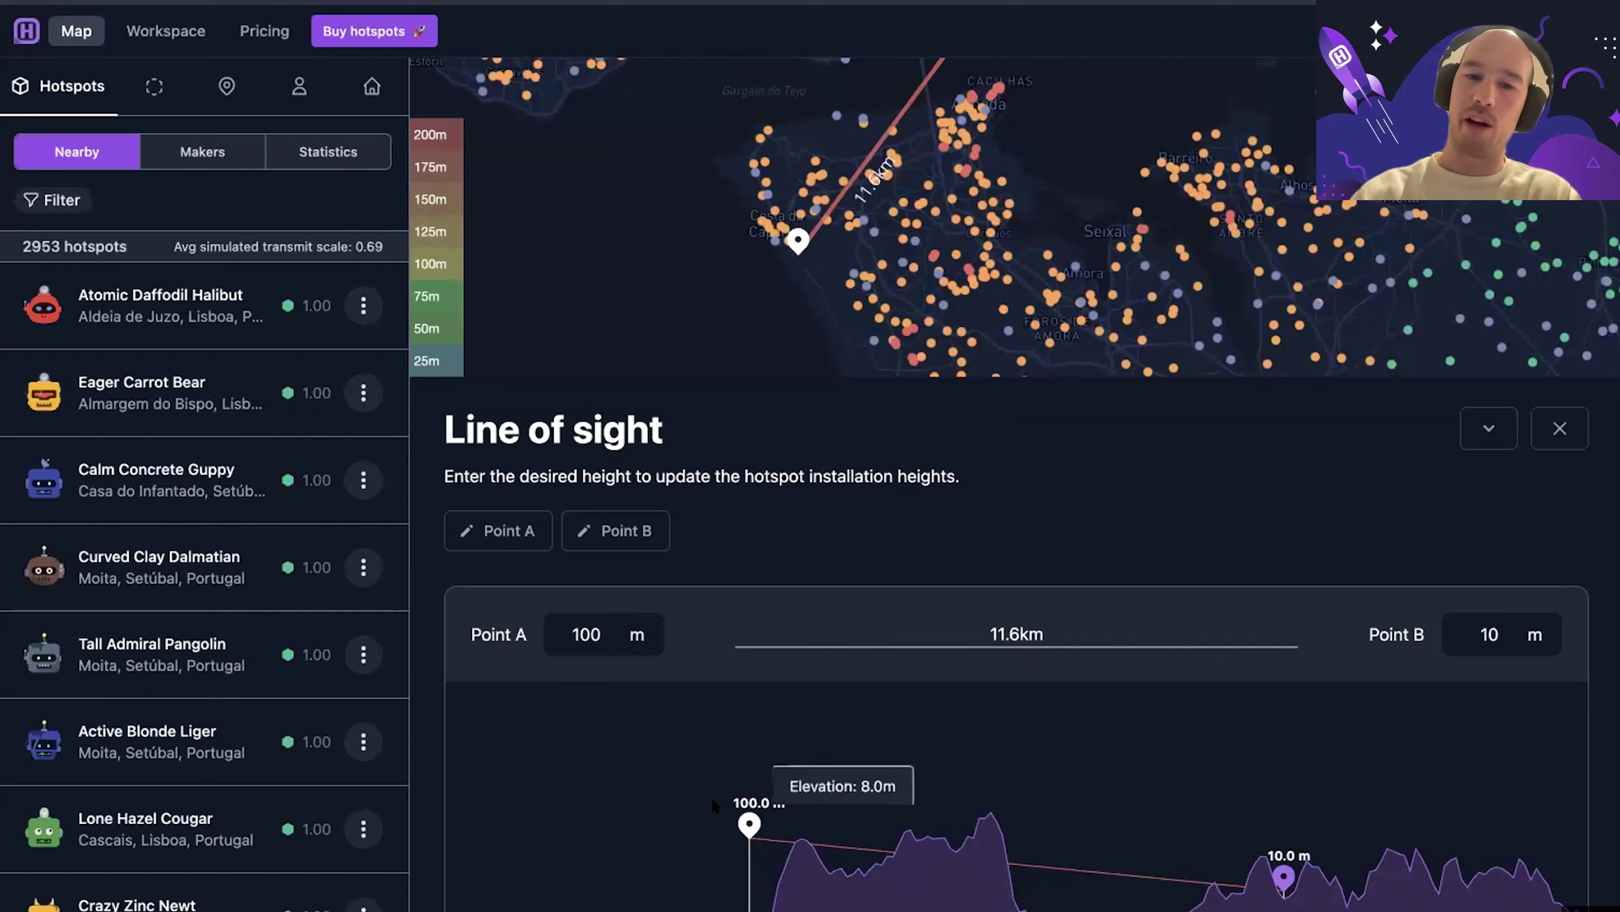
Adjust the Lisbon–Almada view, then close the line-of-sight panel
scroll(1011, 333, down, 5)
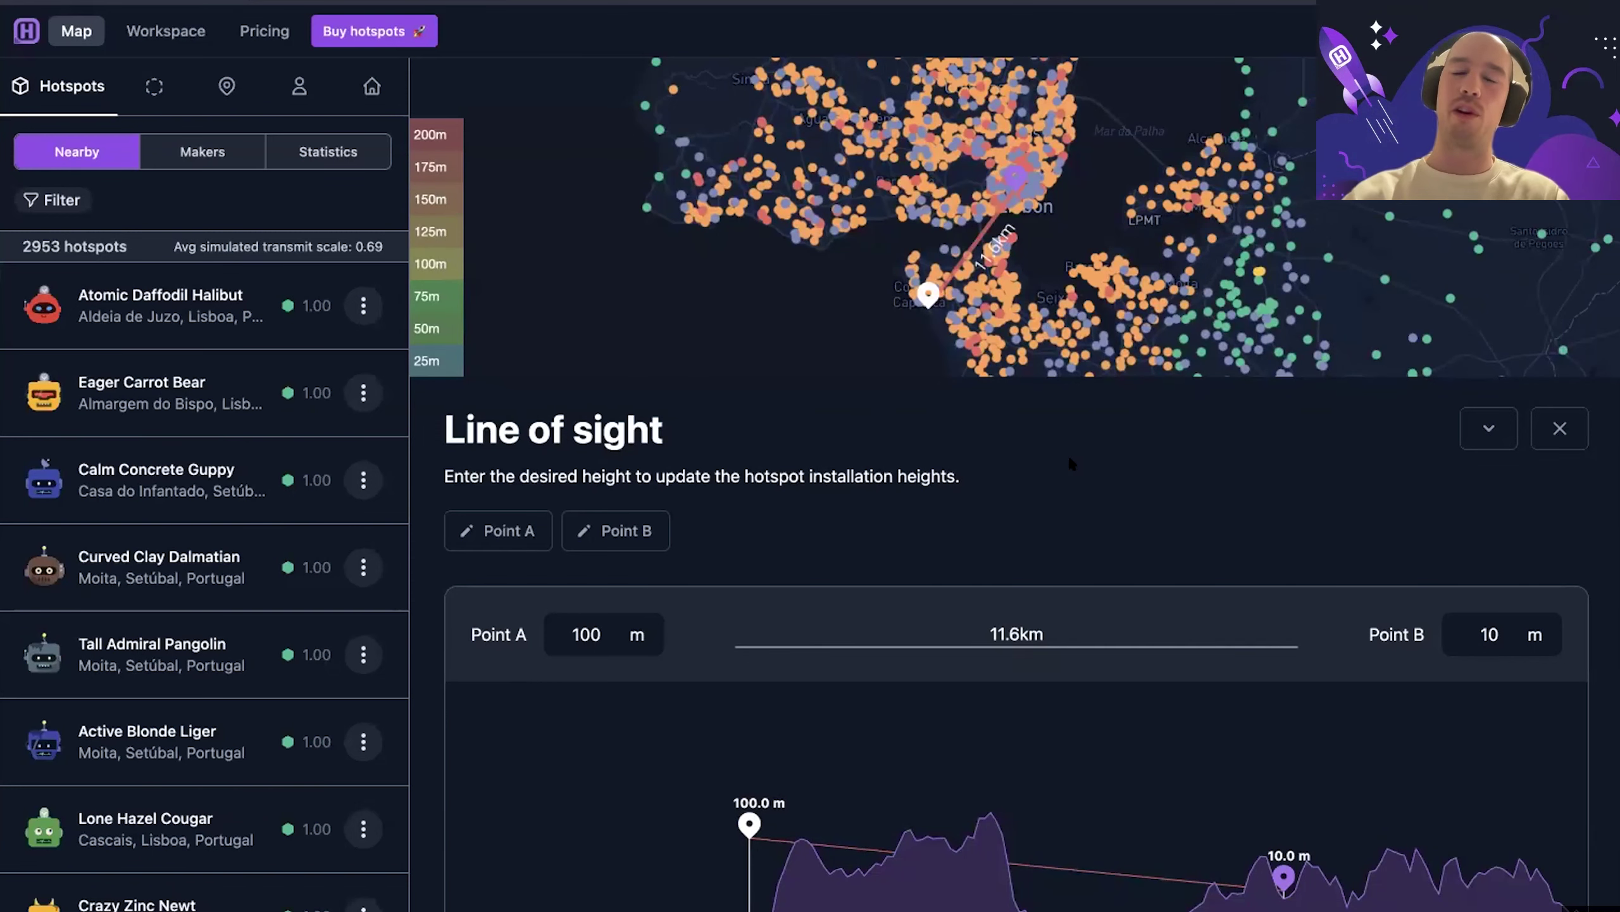
scroll(1107, 546, up, 4)
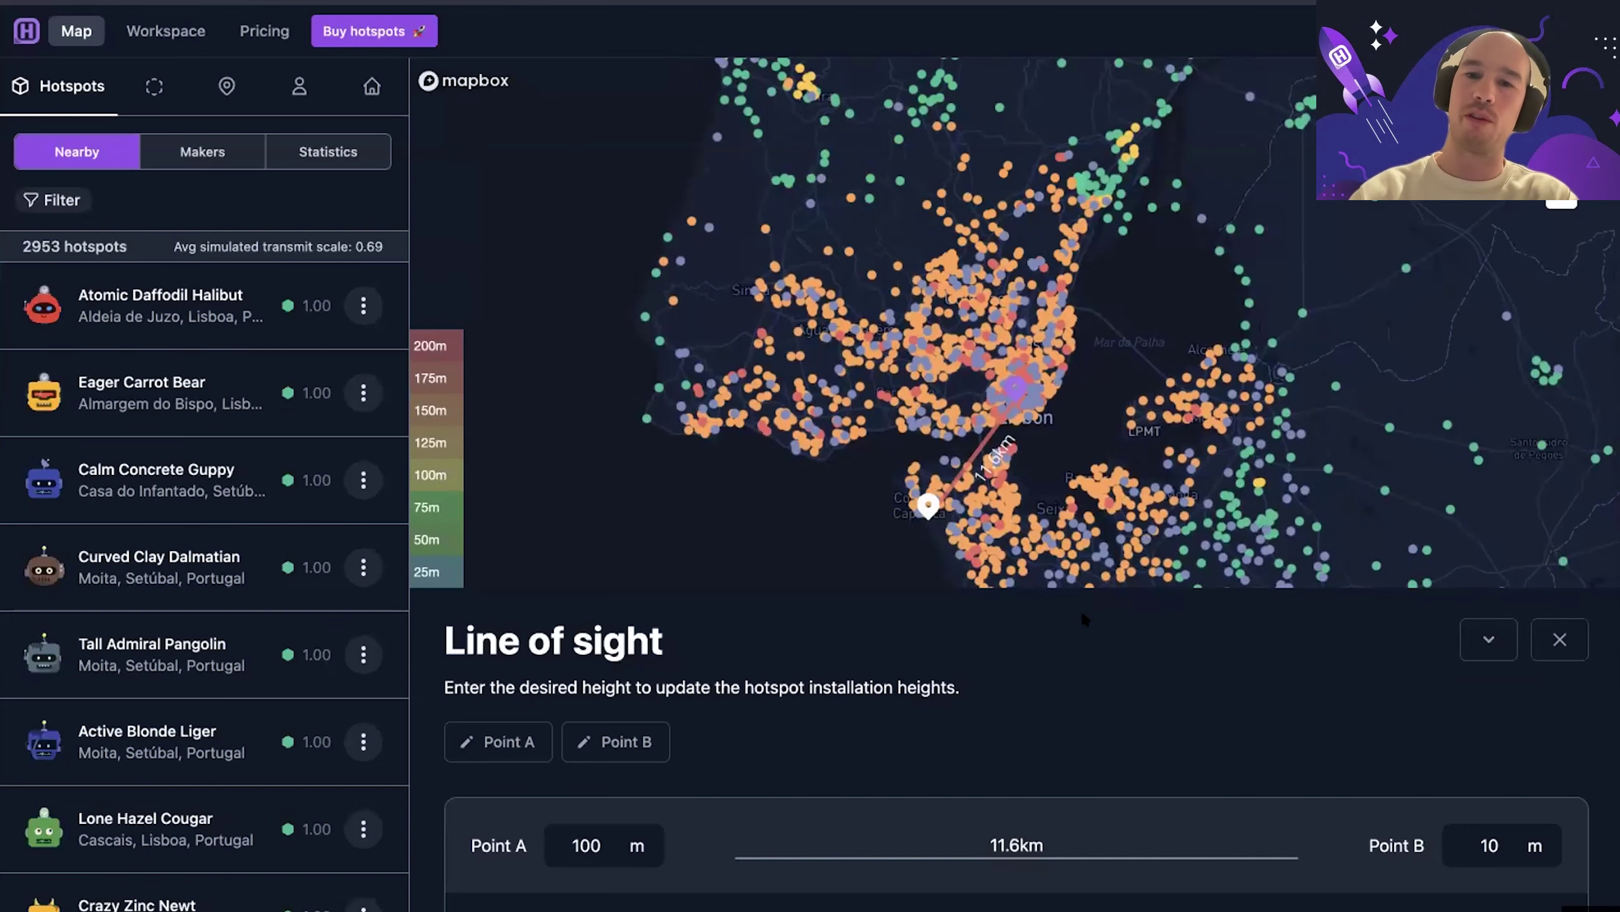
scroll(1049, 454, down, 2)
scroll(1049, 455, up, 3)
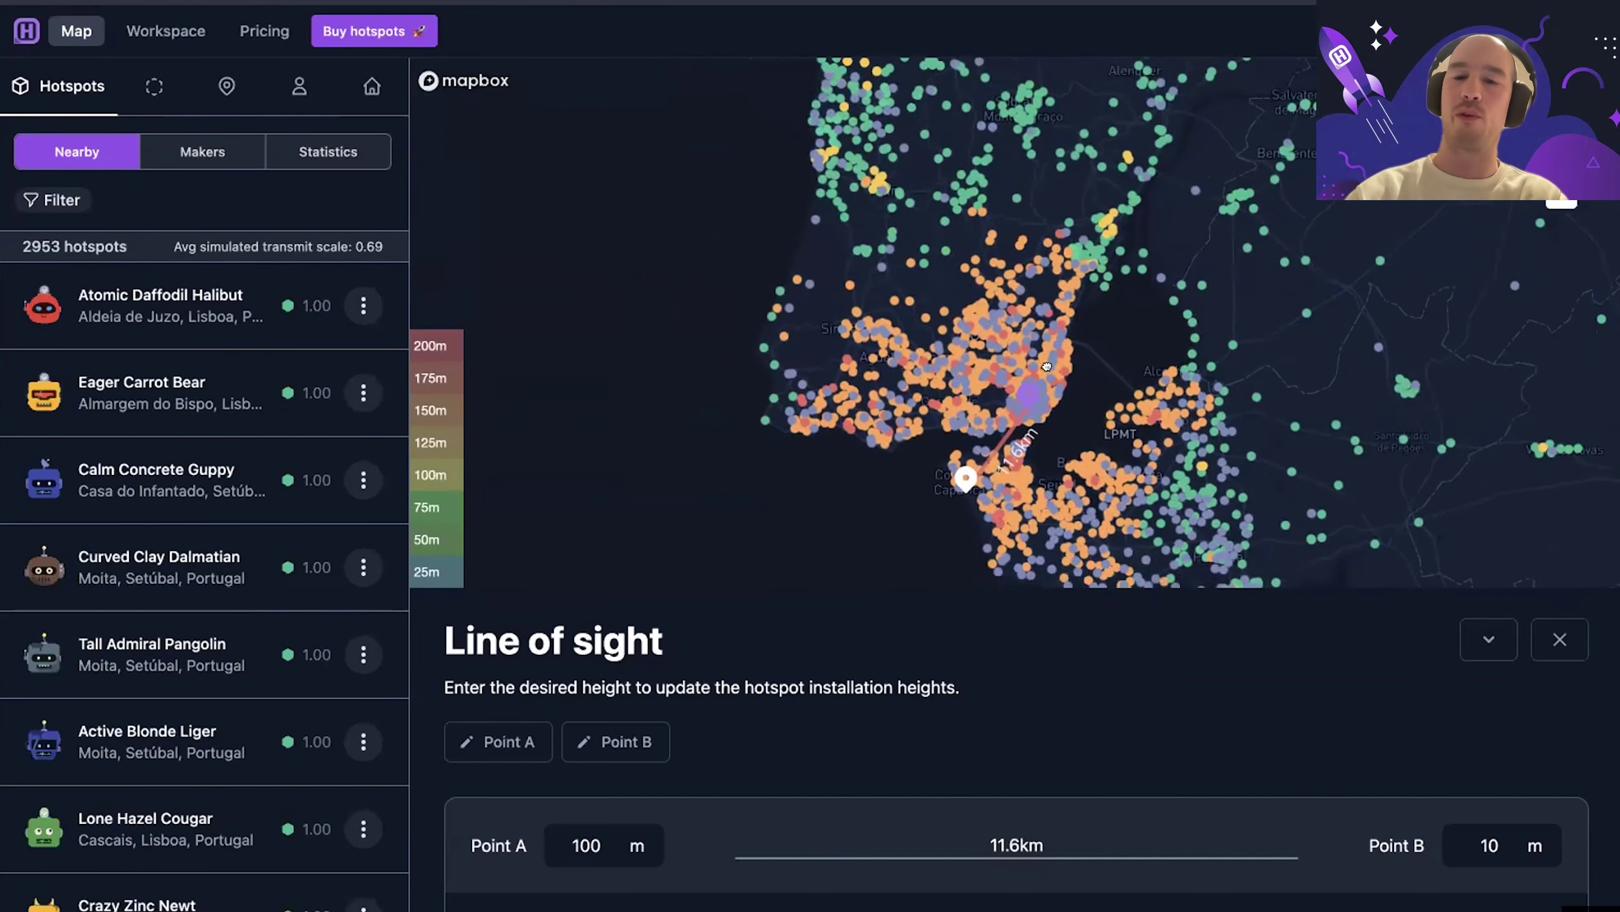
scroll(1144, 366, down, 4)
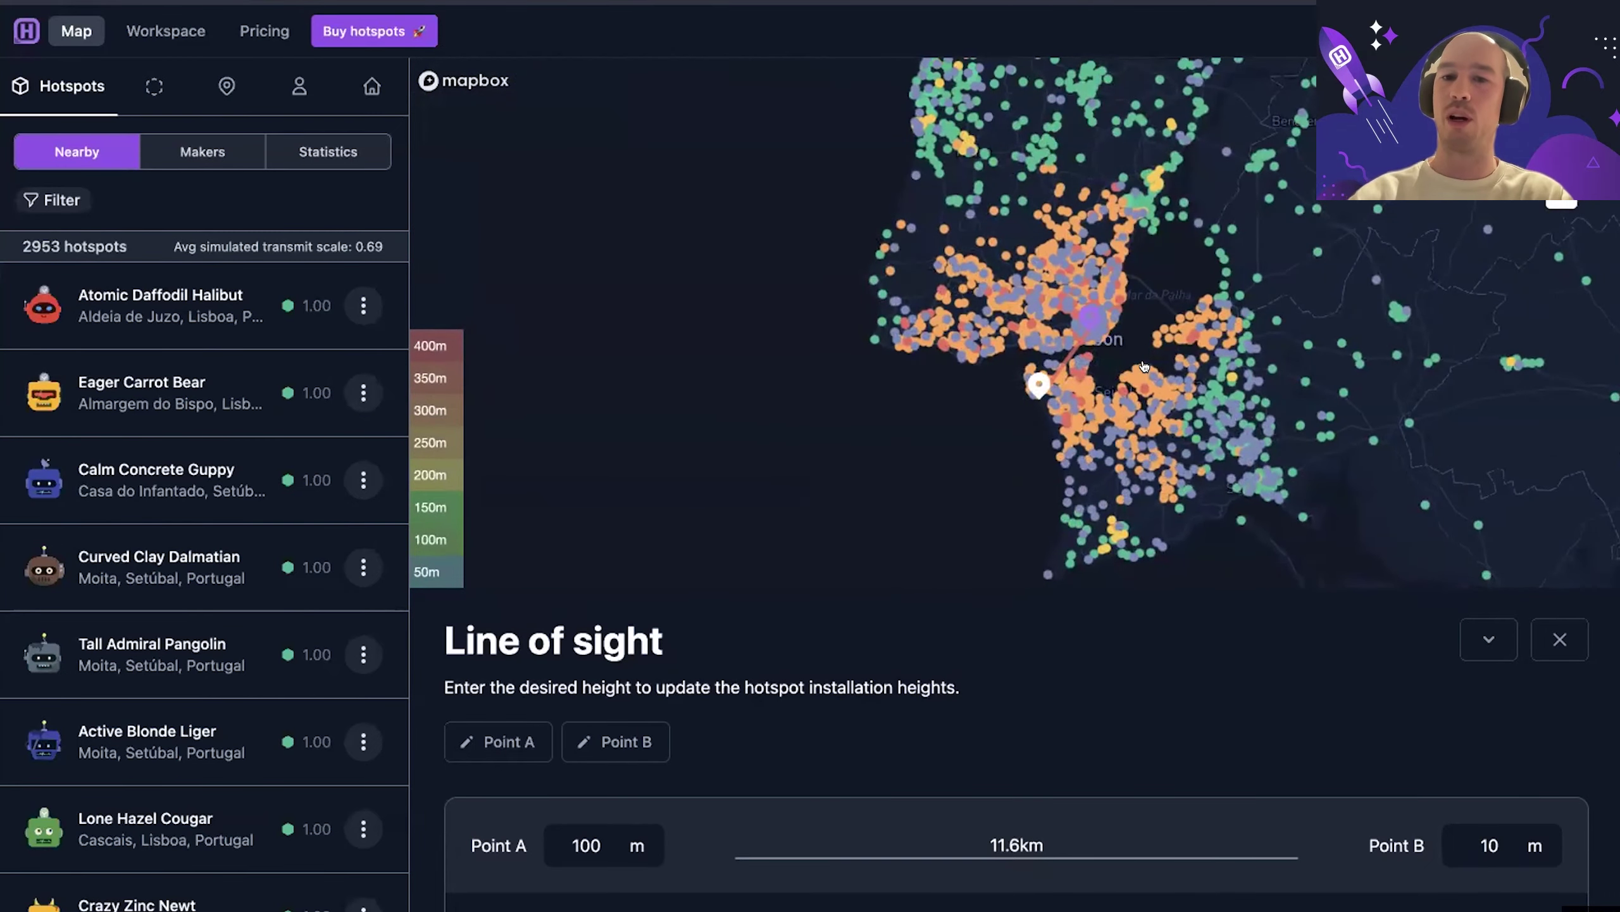
scroll(1097, 367, up, 5)
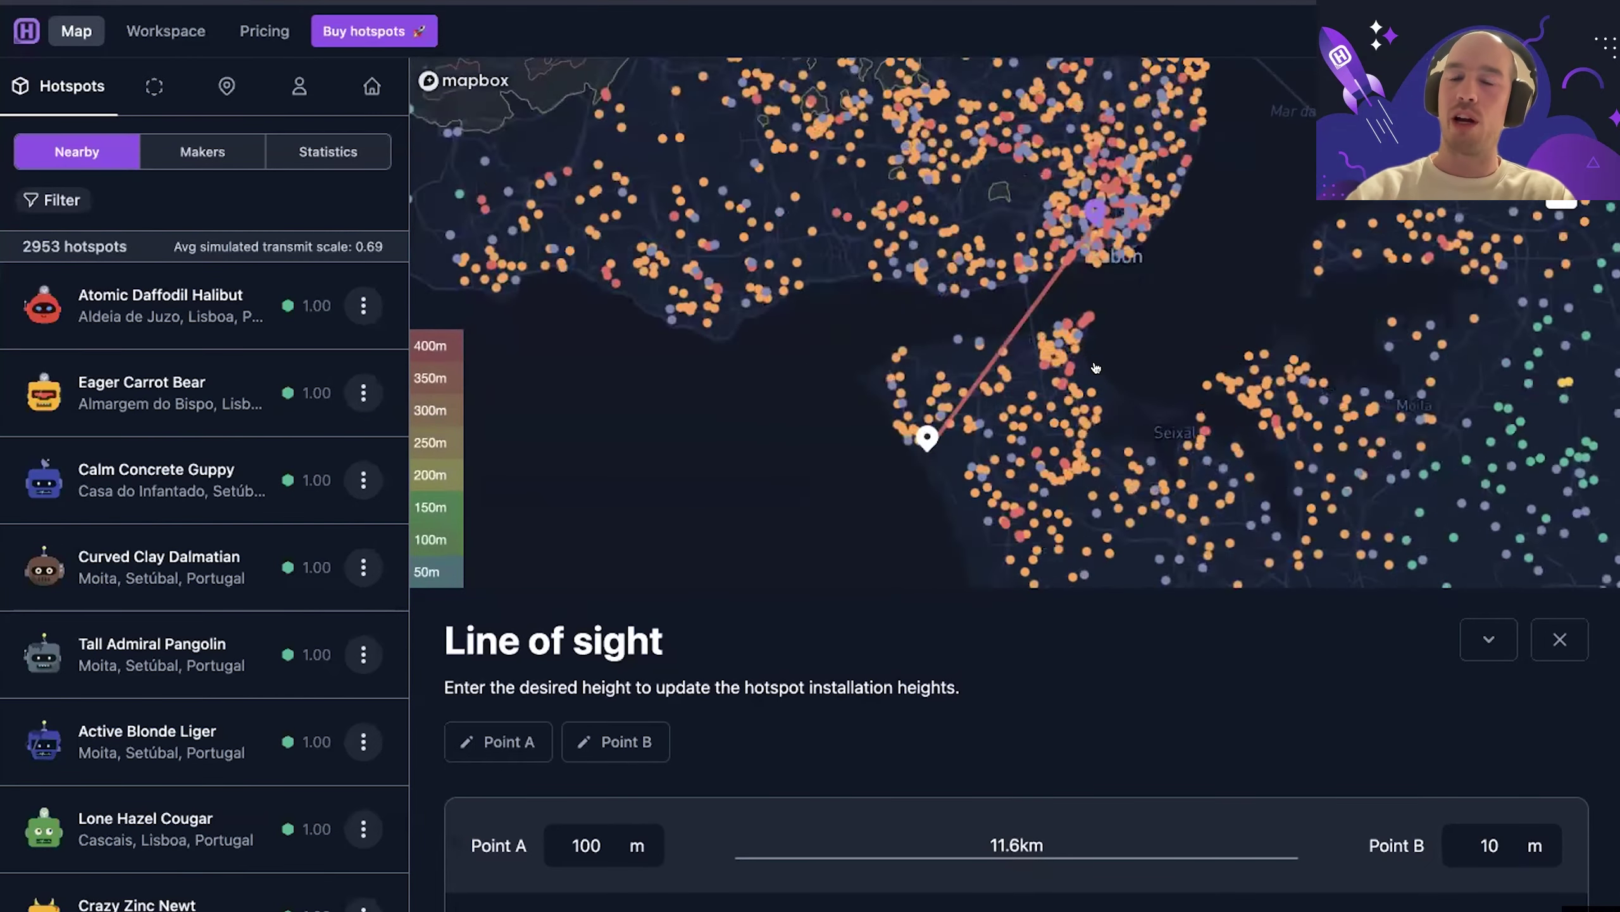
drag(1163, 313, 1143, 333)
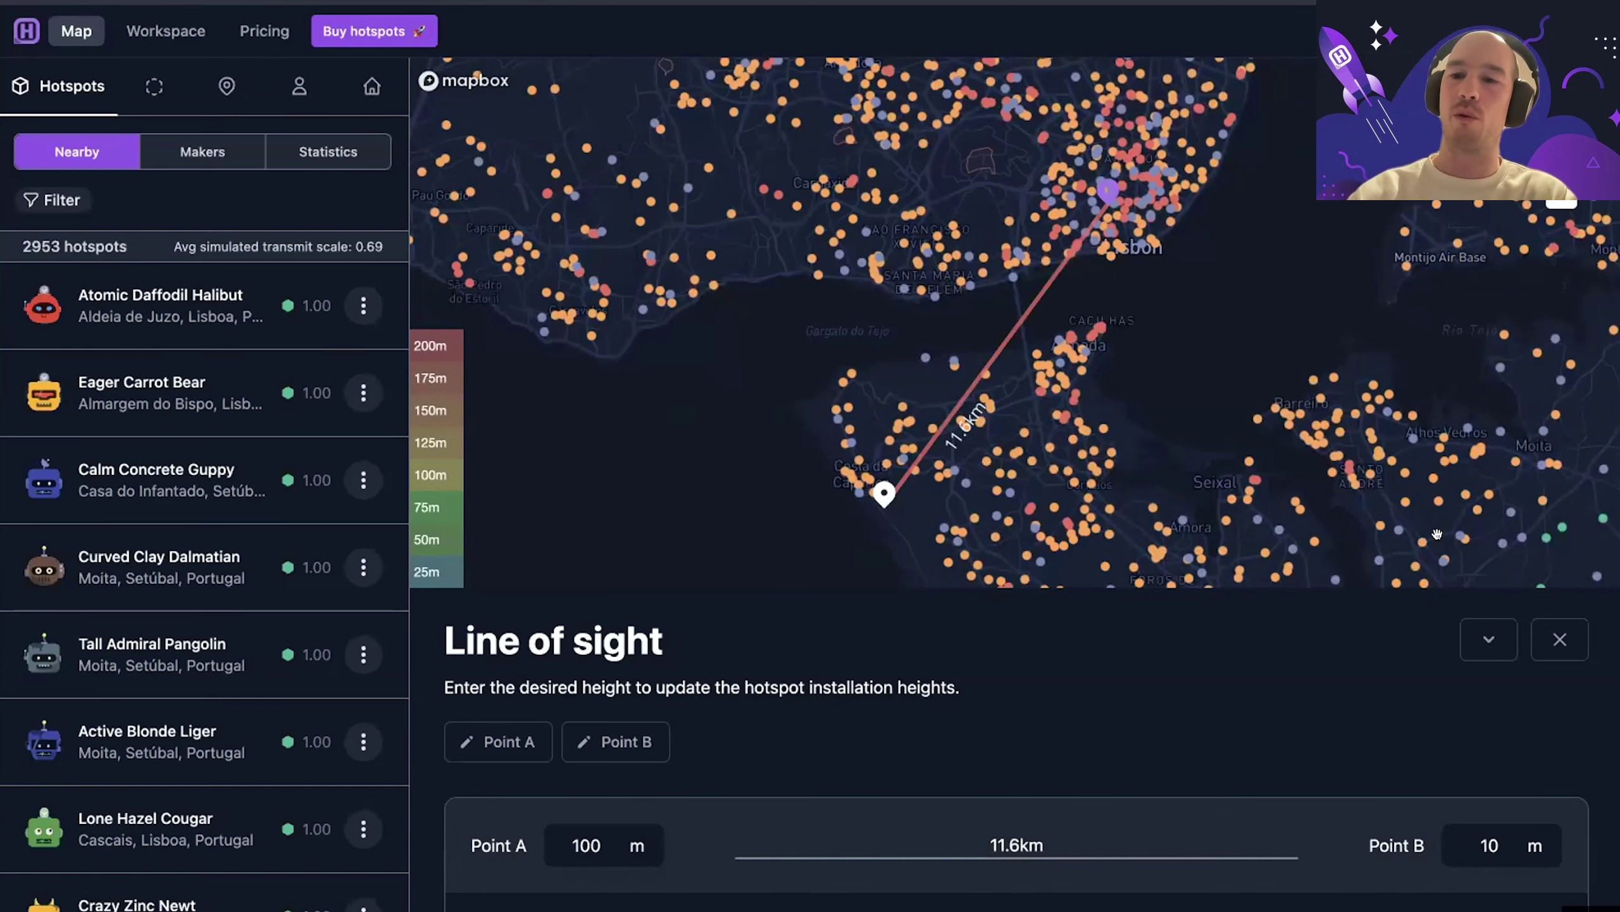
click(1545, 636)
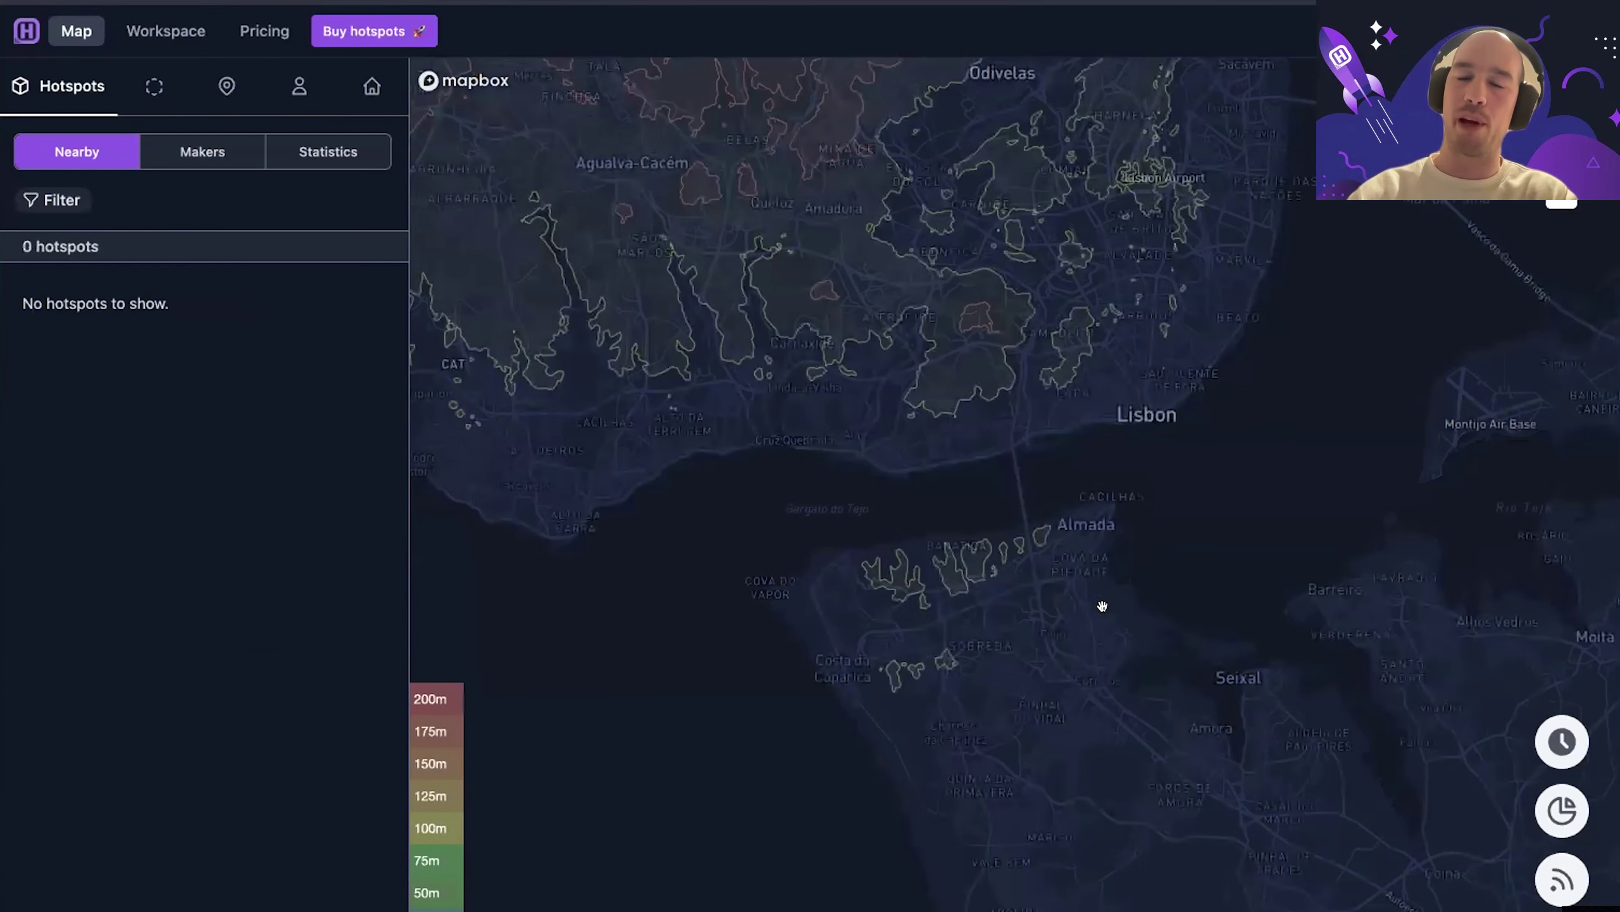
Show the saved Locations list and open the second Estrada Florestal location in Costa da Caparica
drag(974, 606, 1005, 539)
scroll(1005, 540, up, 3)
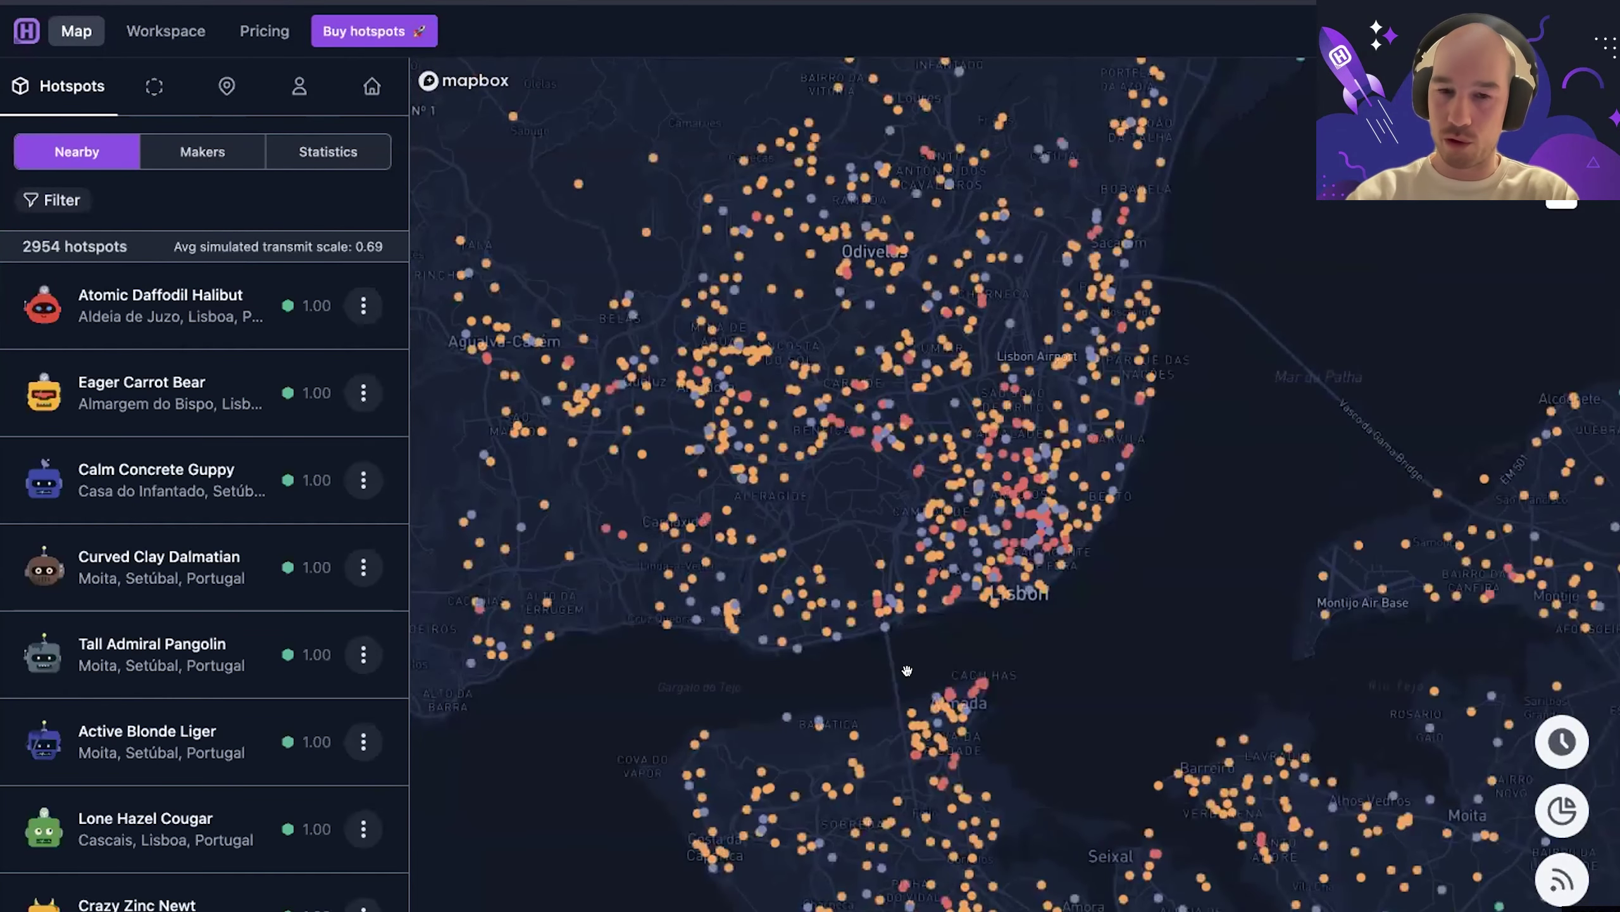
drag(878, 662, 903, 551)
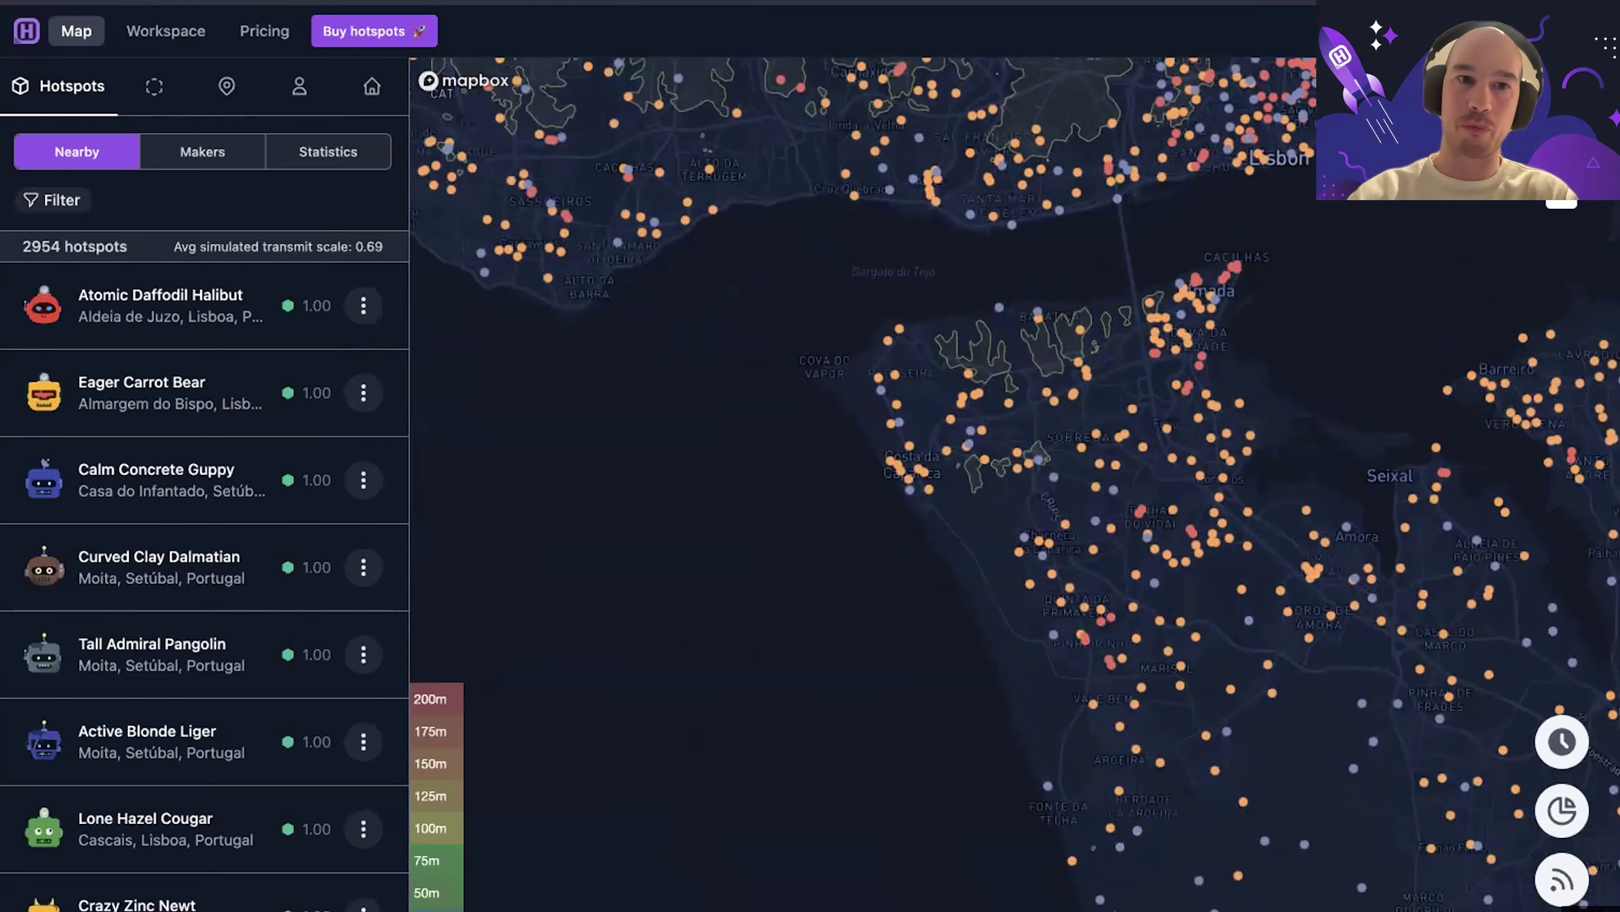
click(224, 86)
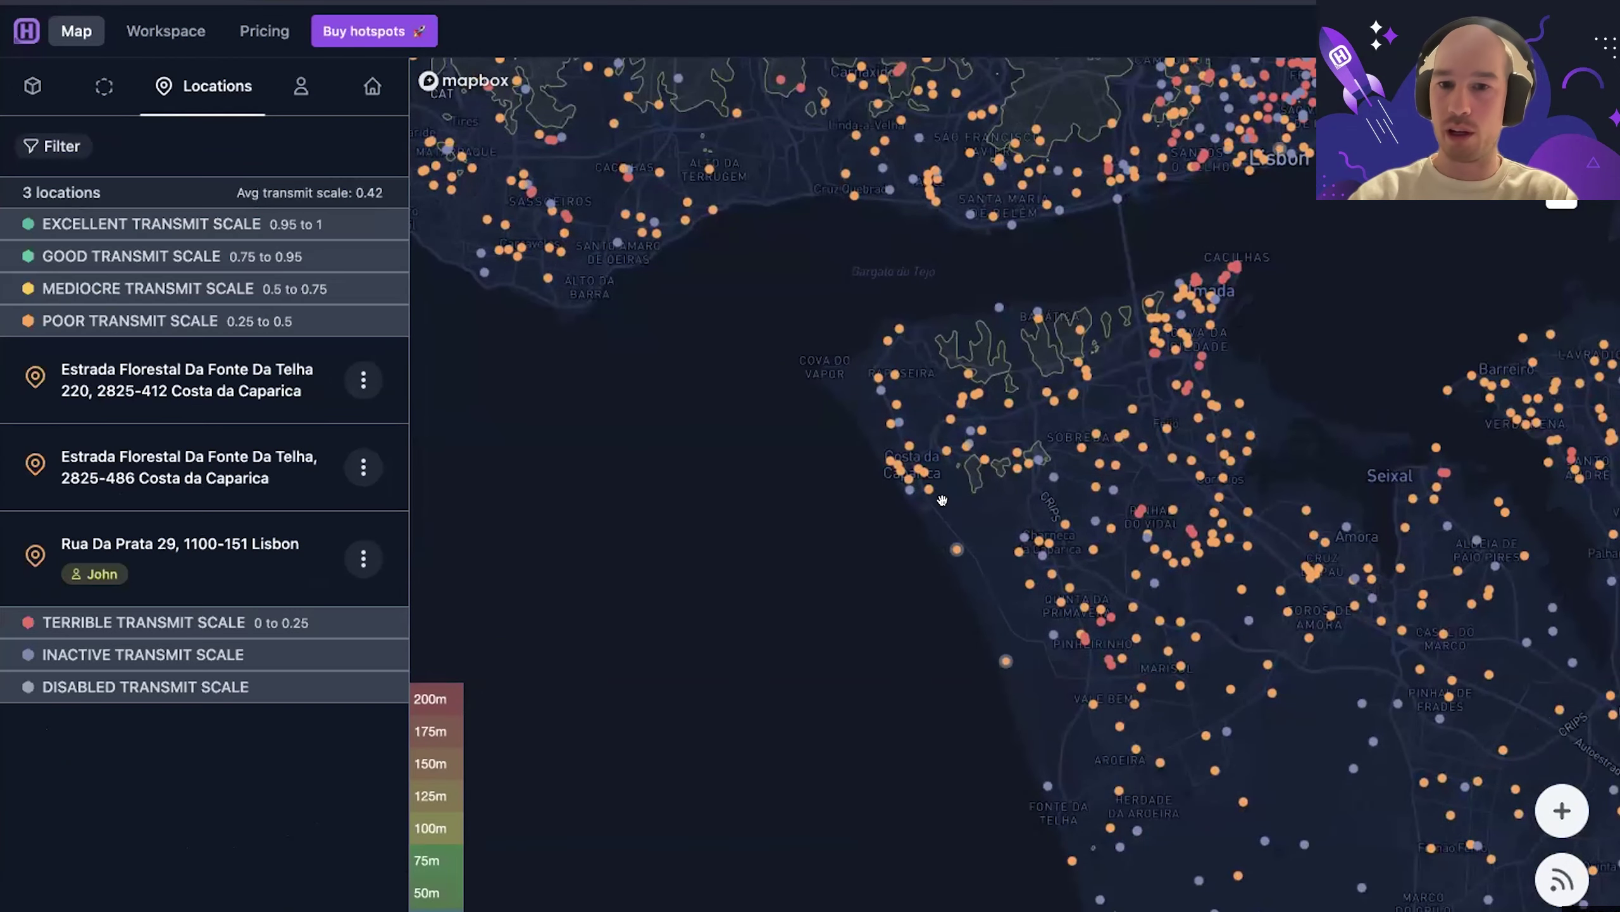
drag(1076, 711, 993, 657)
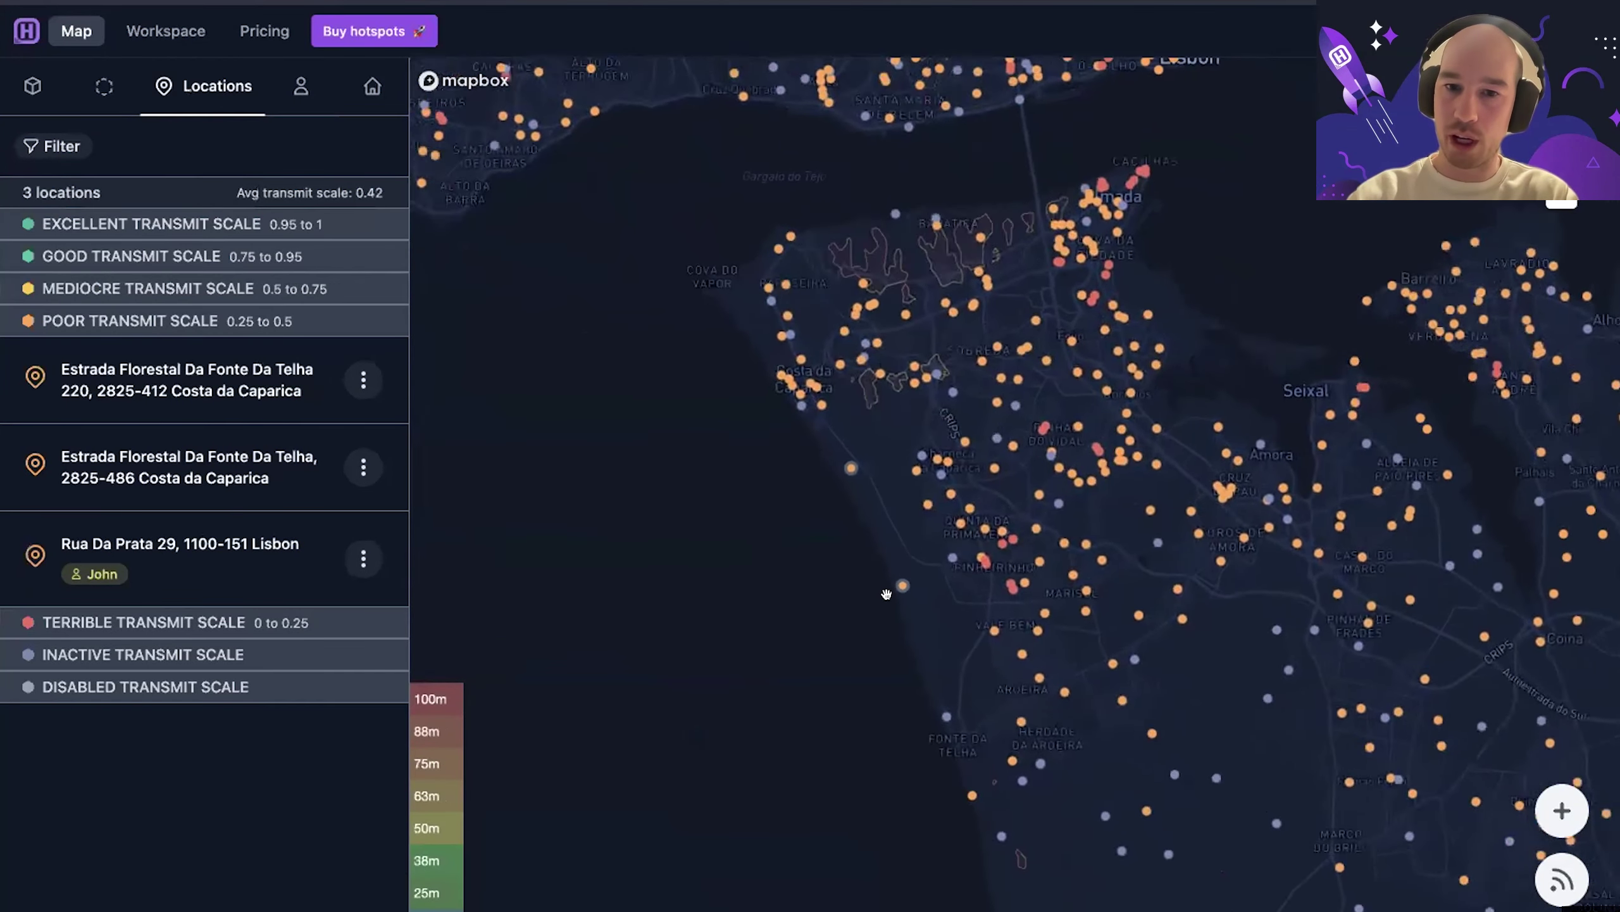
scroll(940, 638, up, 5)
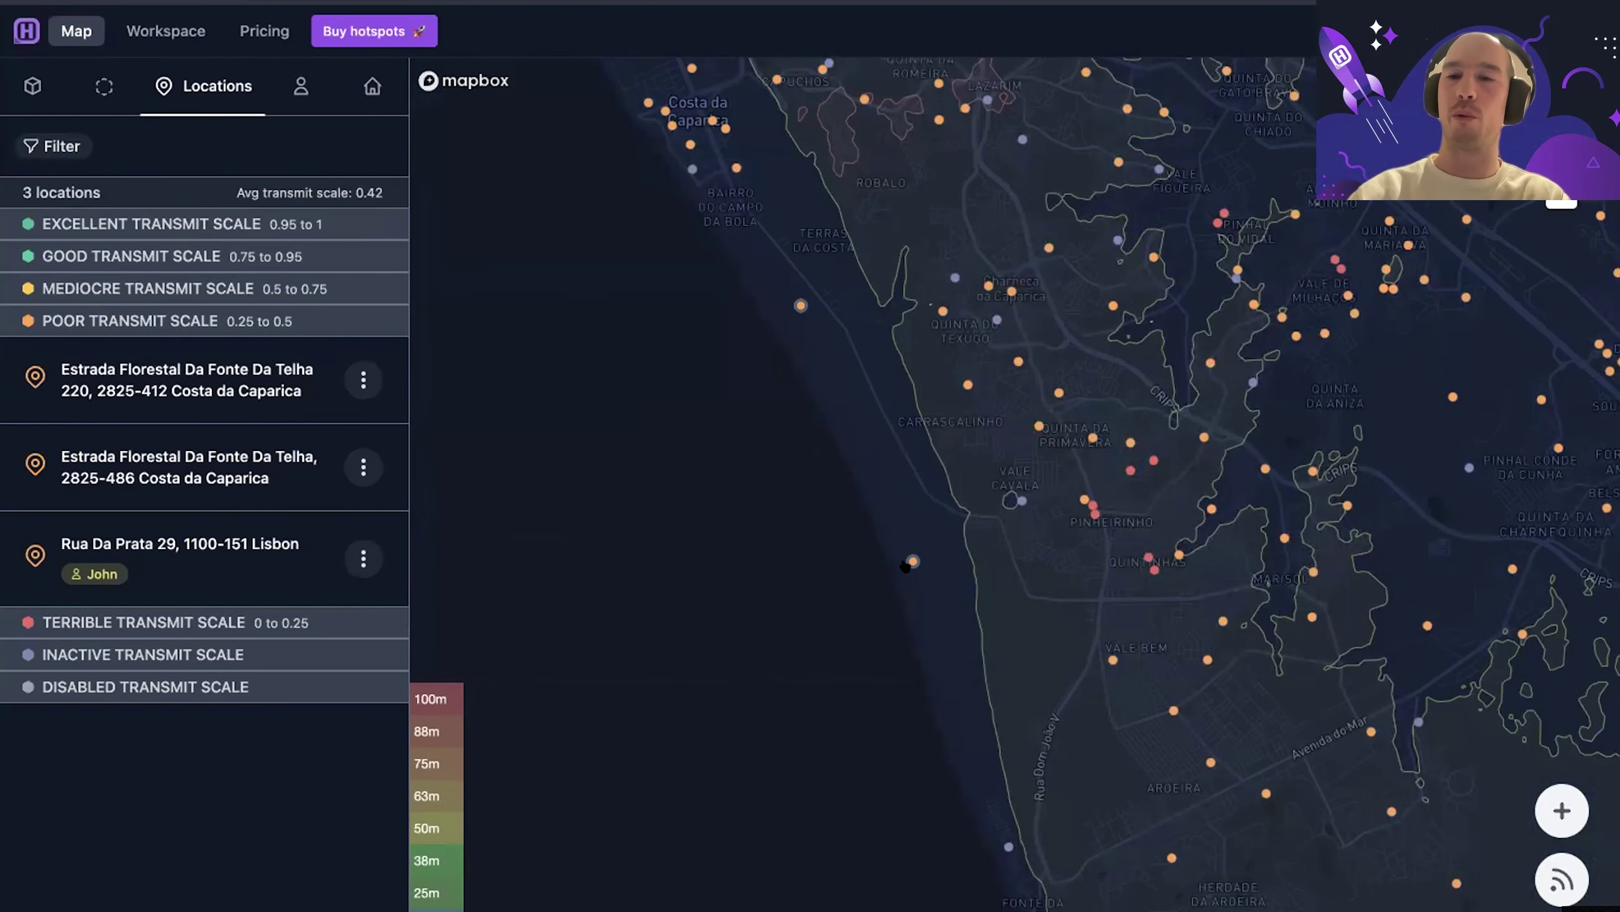
click(911, 562)
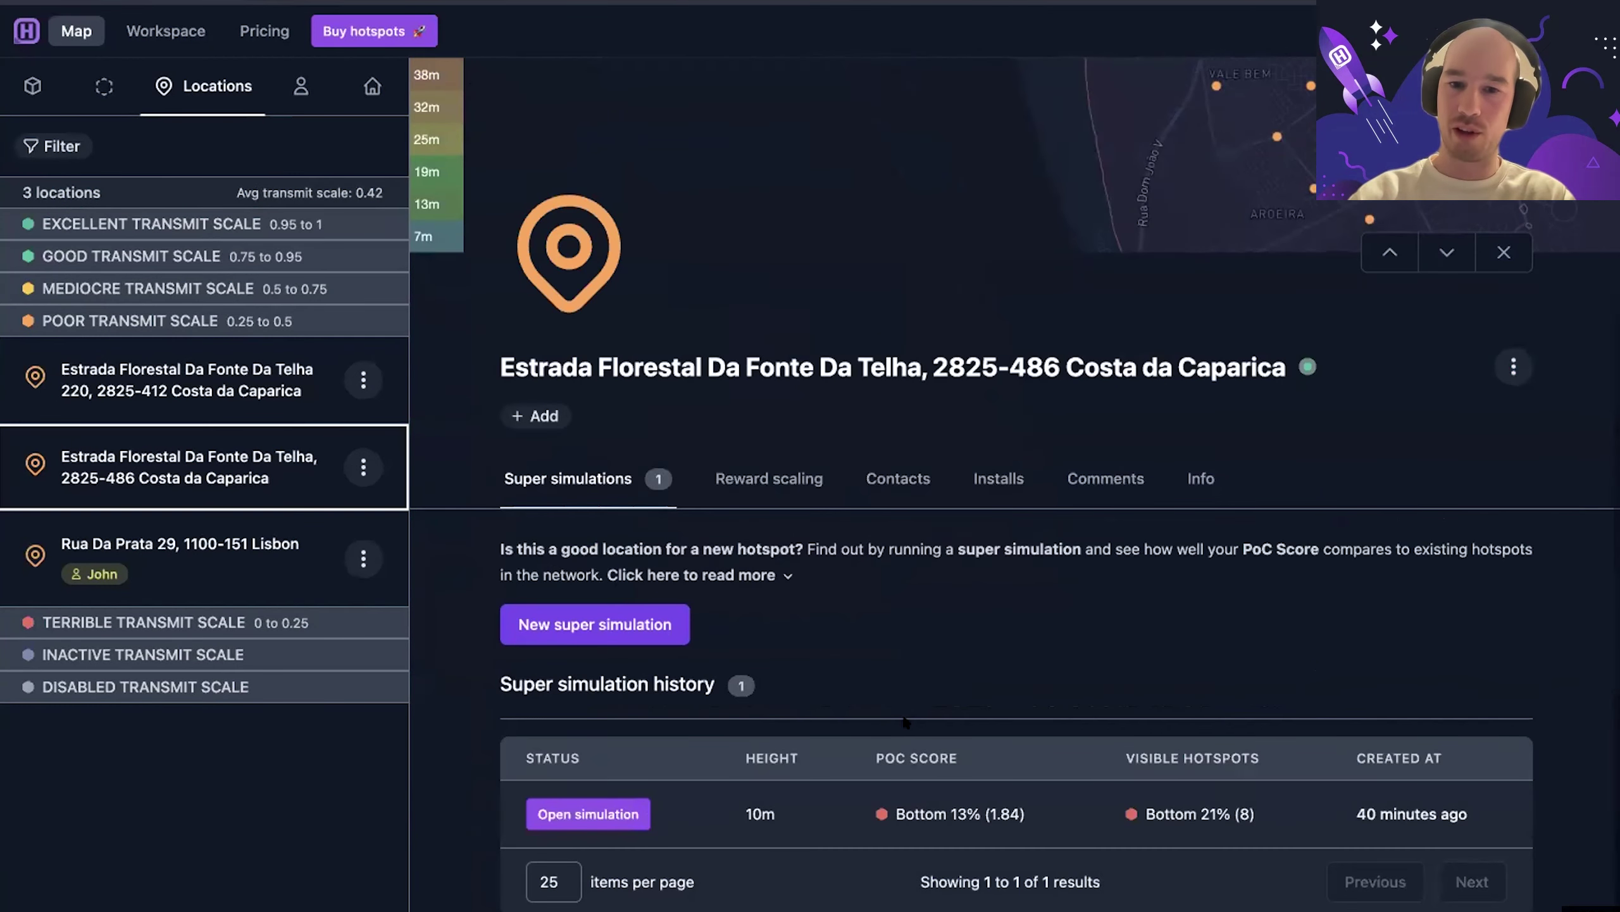
scroll(949, 736, up, 5)
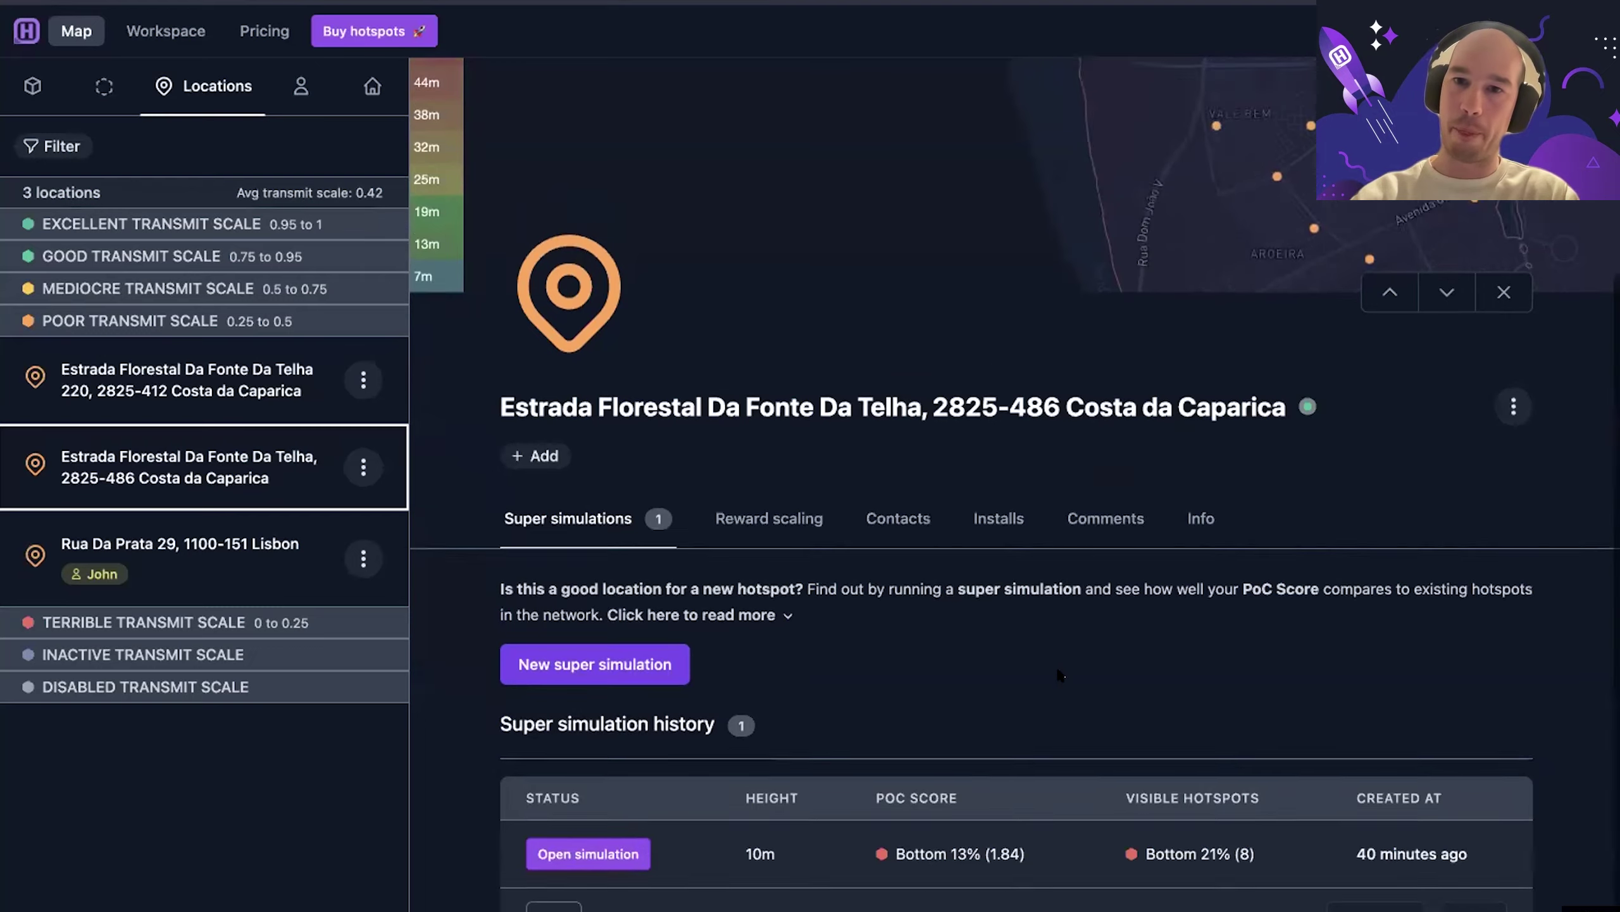
scroll(833, 659, down, 5)
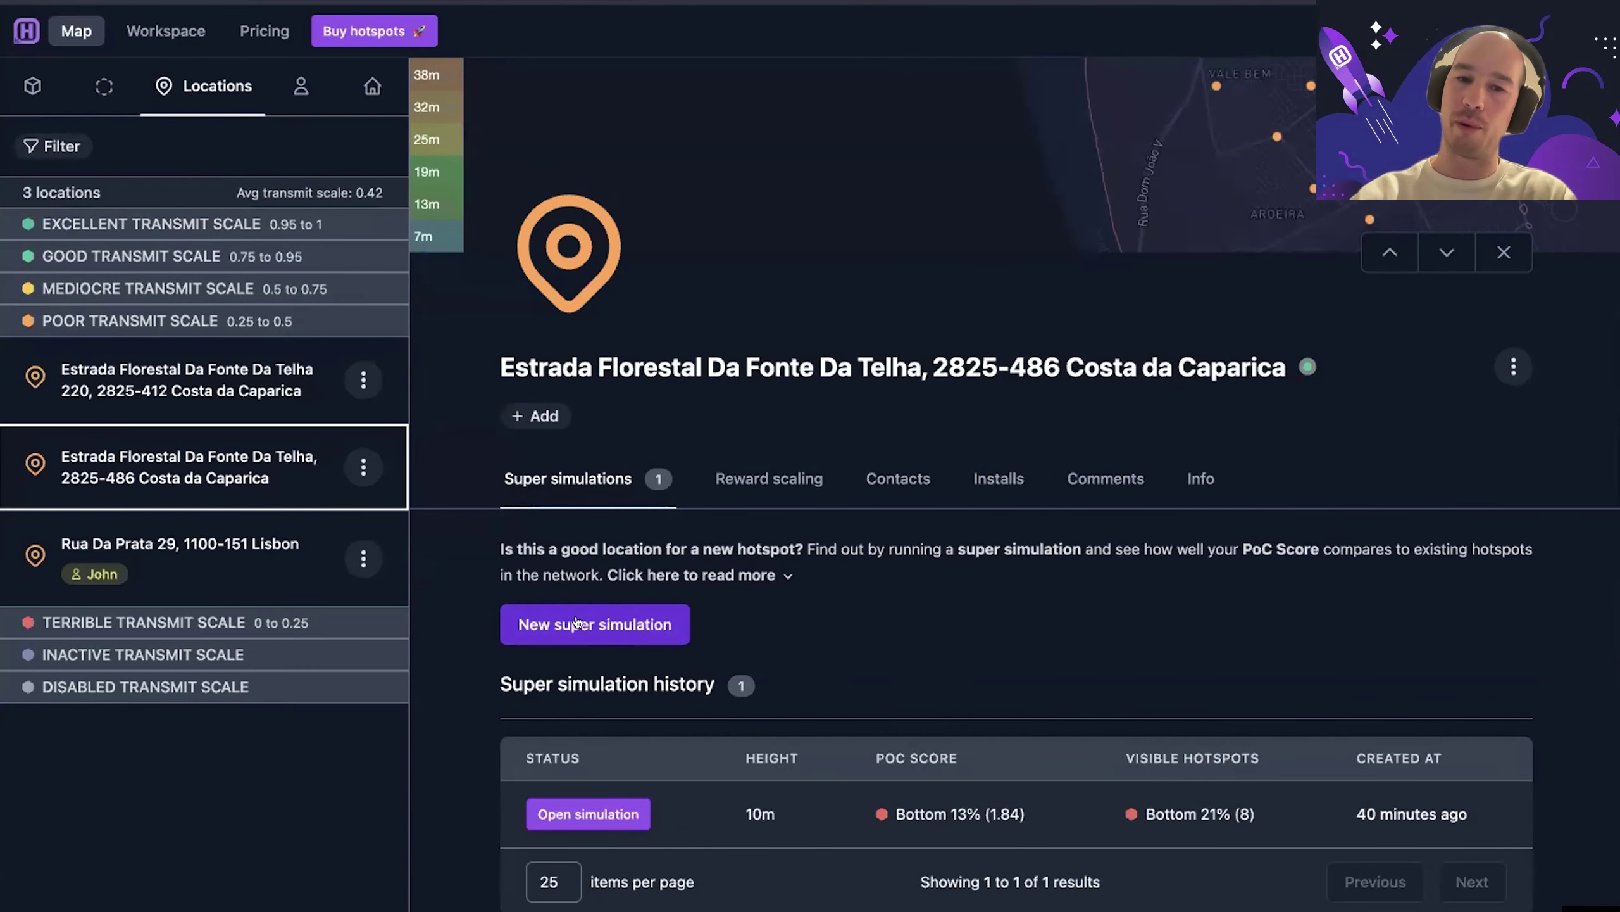
Run a new 10 m witness super simulation, then open the earlier completed simulation's results
click(628, 623)
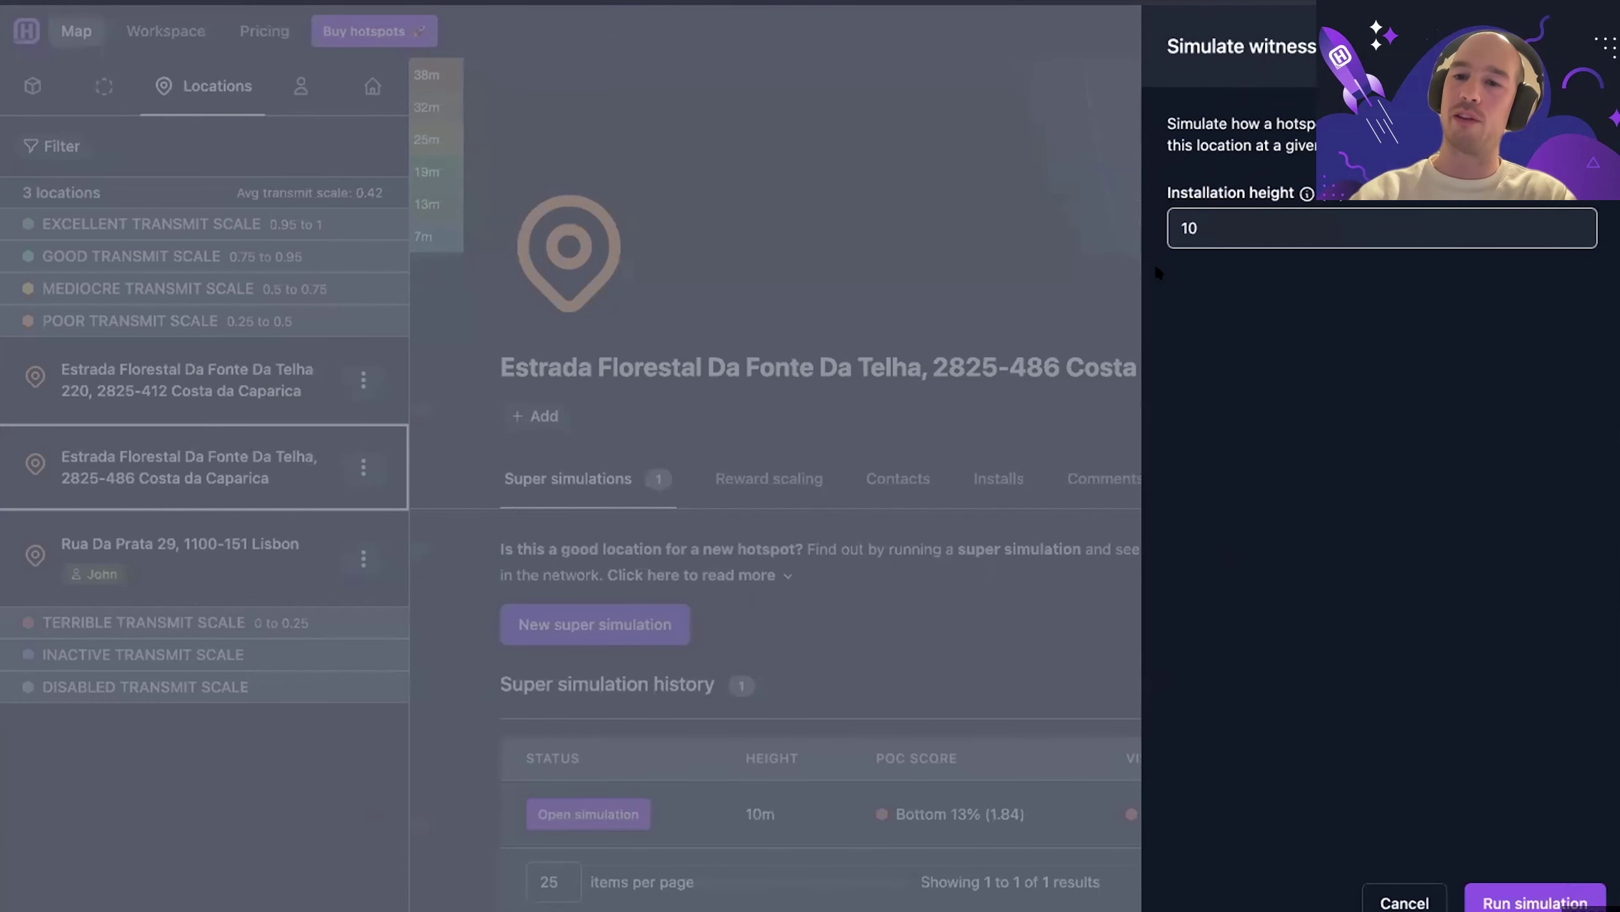
click(1508, 900)
scroll(883, 544, down, 2)
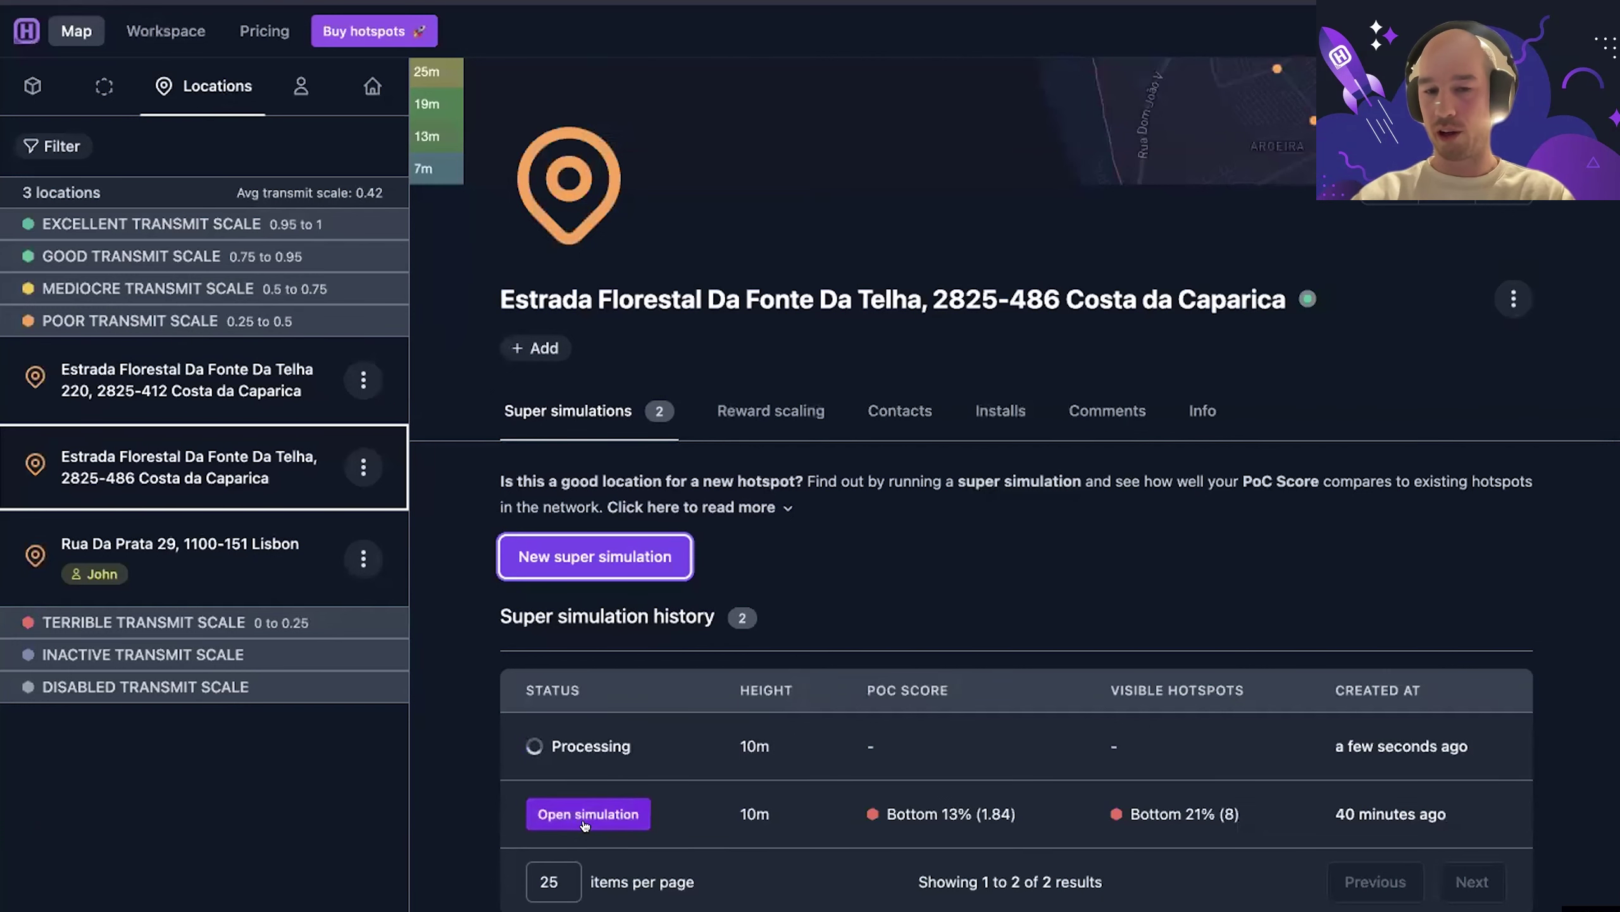
click(584, 824)
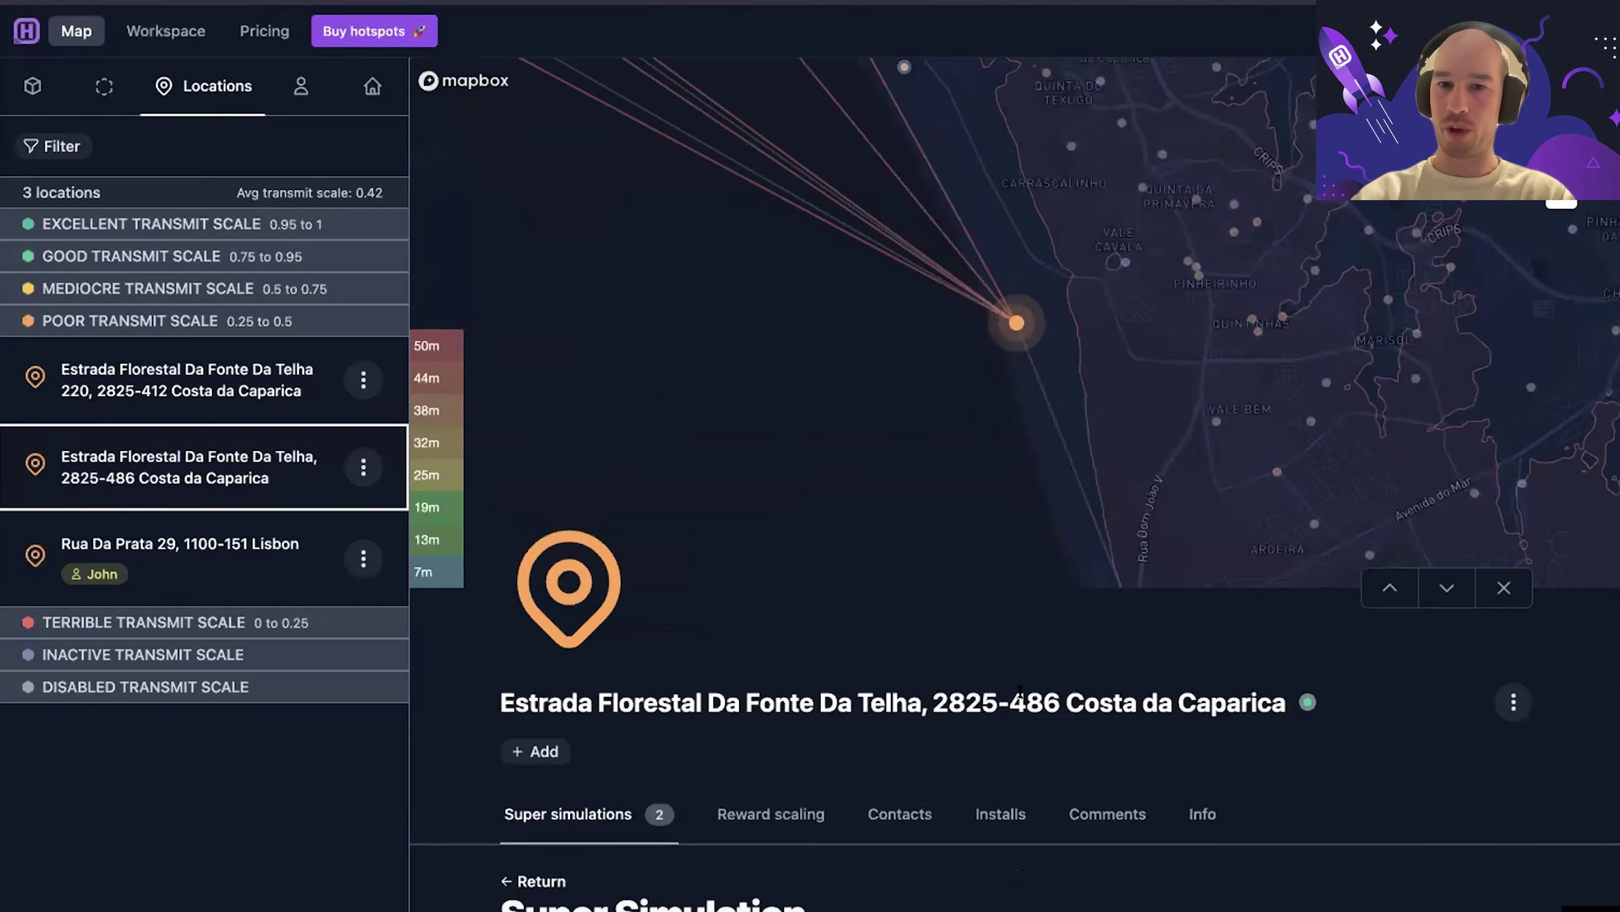
scroll(1020, 693, down, 10)
scroll(1022, 702, up, 6)
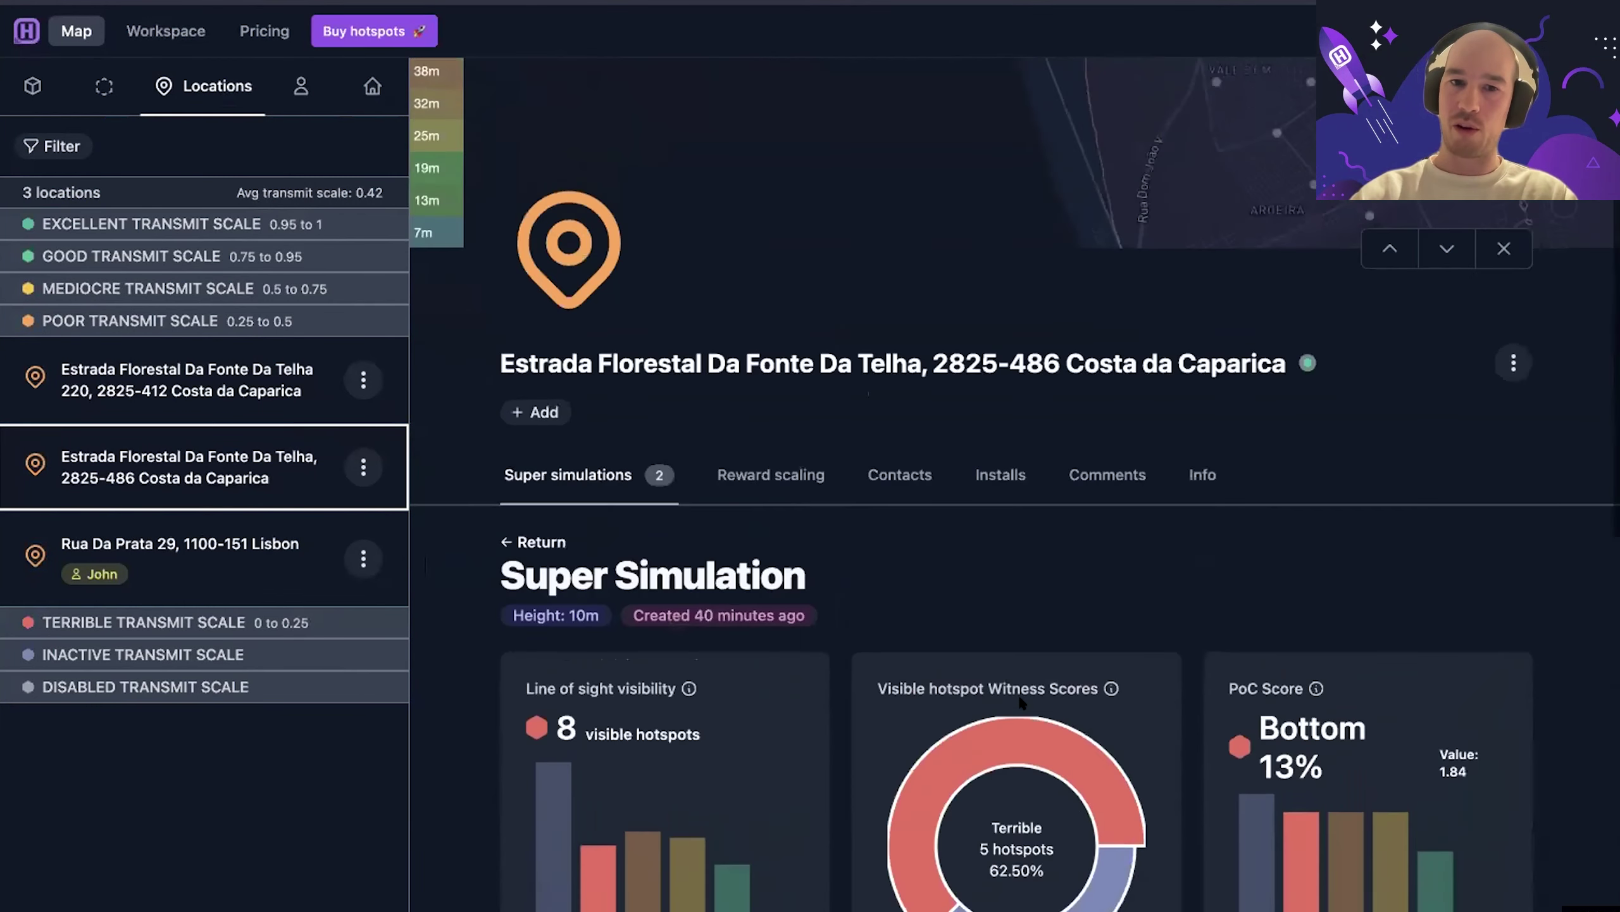
scroll(1022, 702, up, 5)
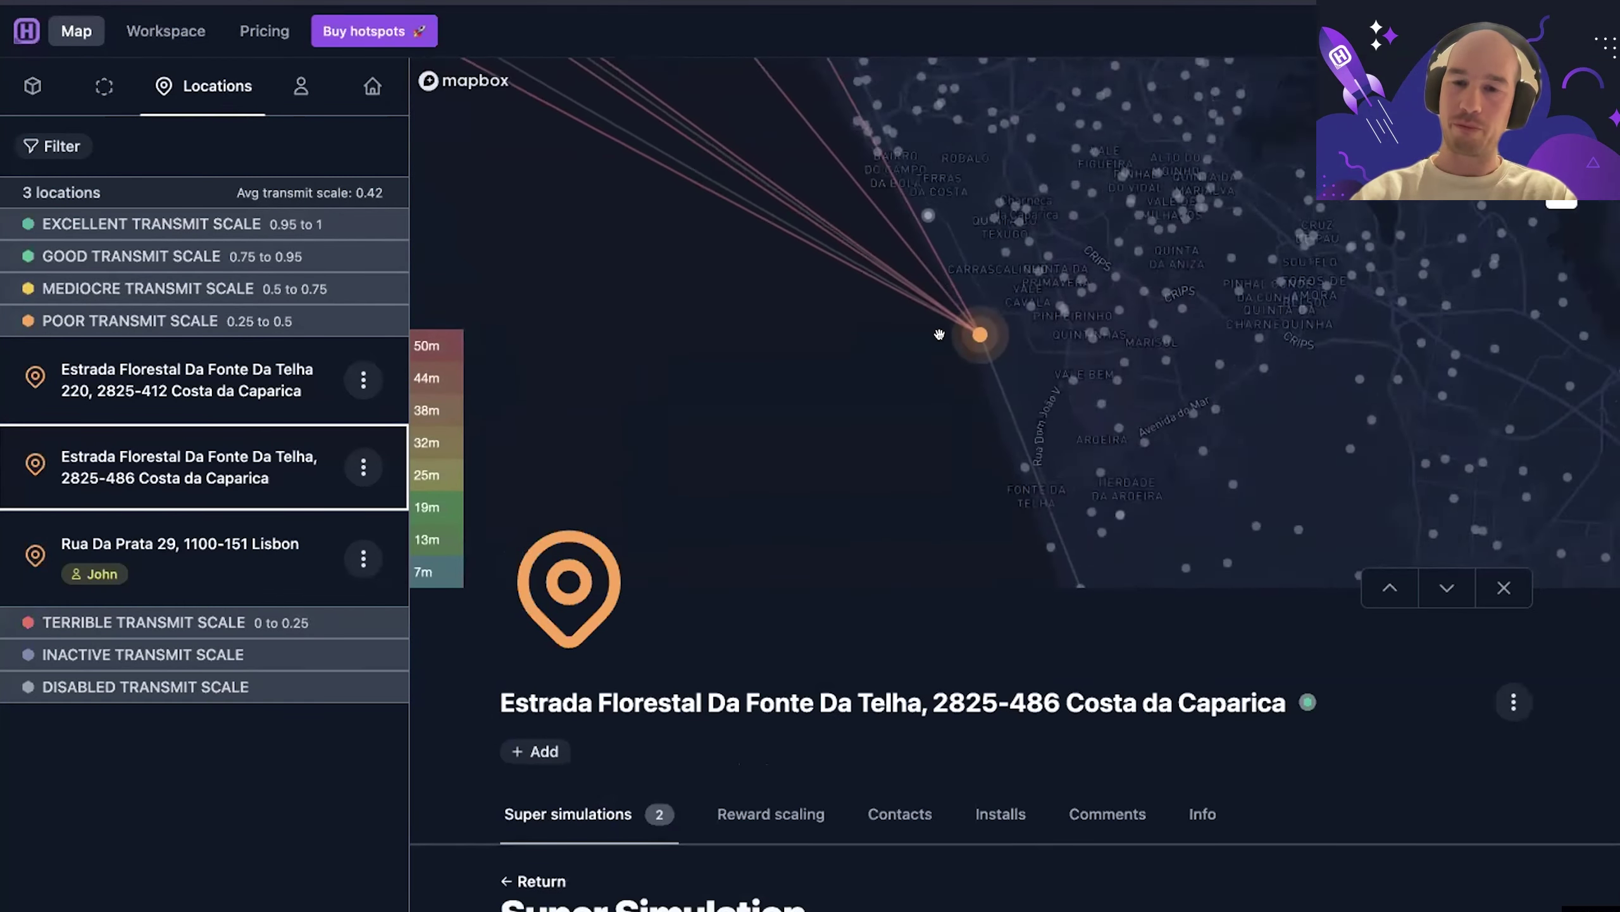
scroll(939, 333, down, 5)
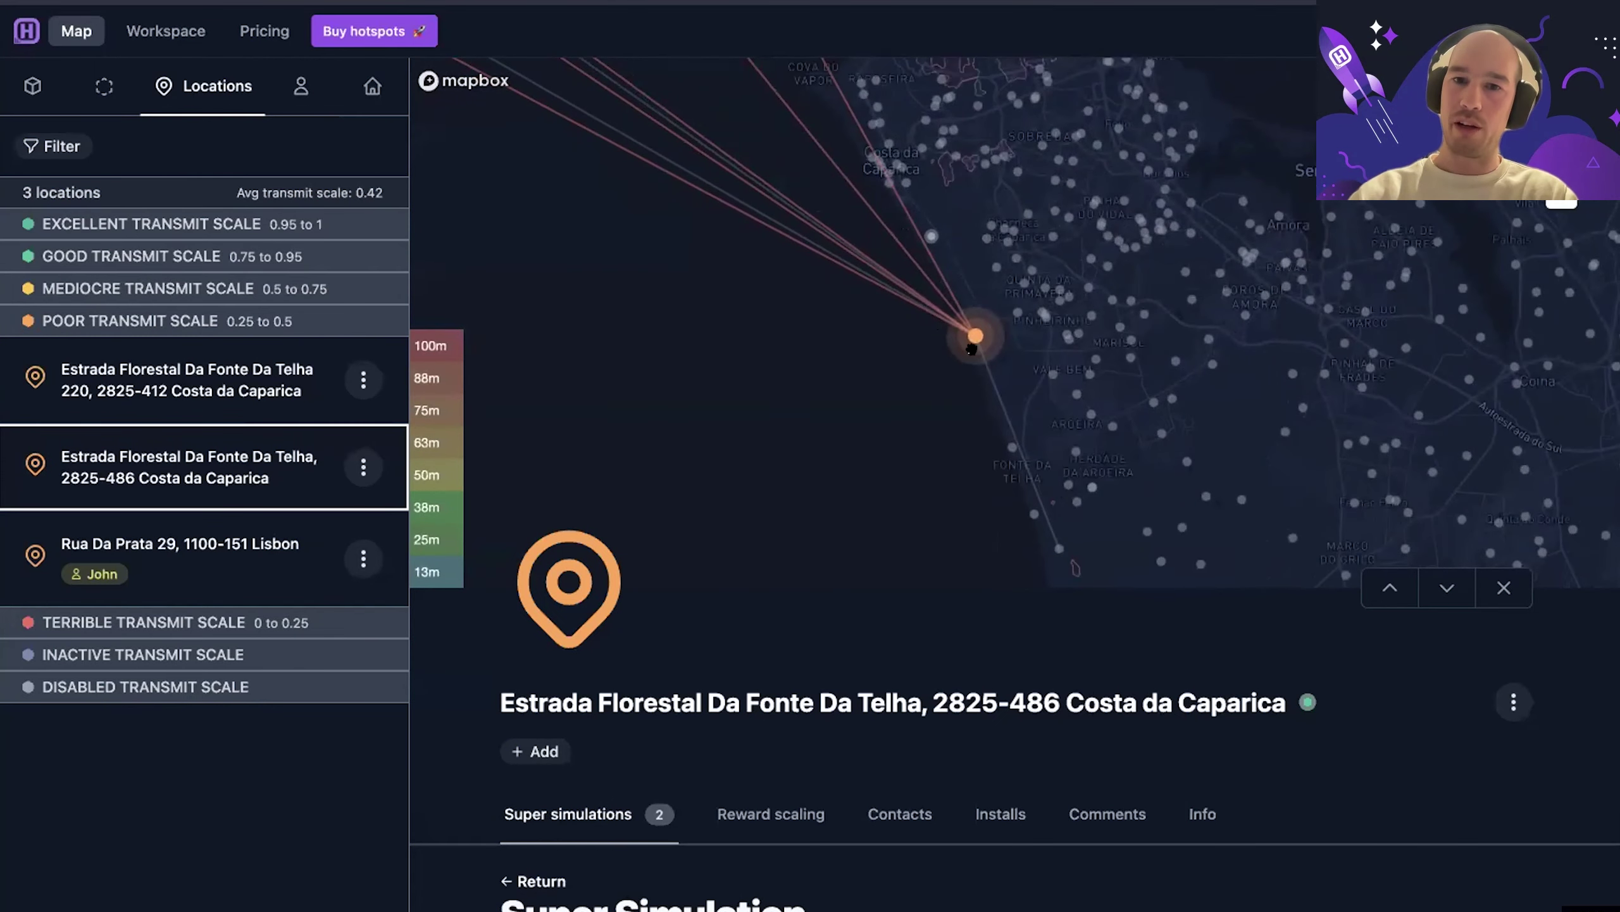
scroll(971, 350, down, 5)
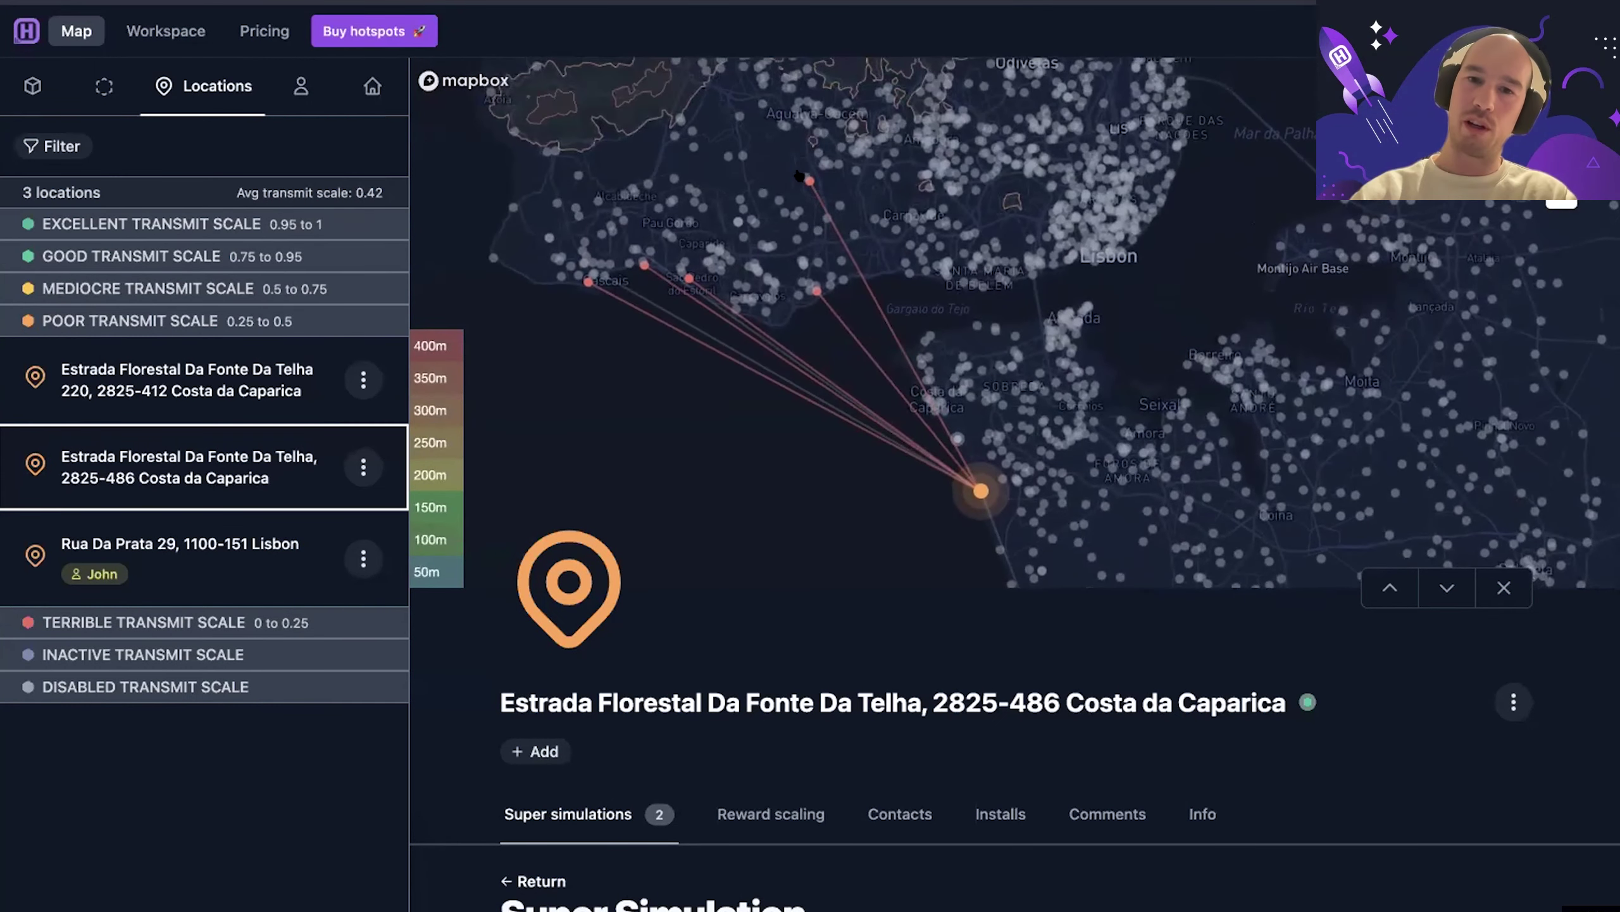
scroll(912, 671, down, 5)
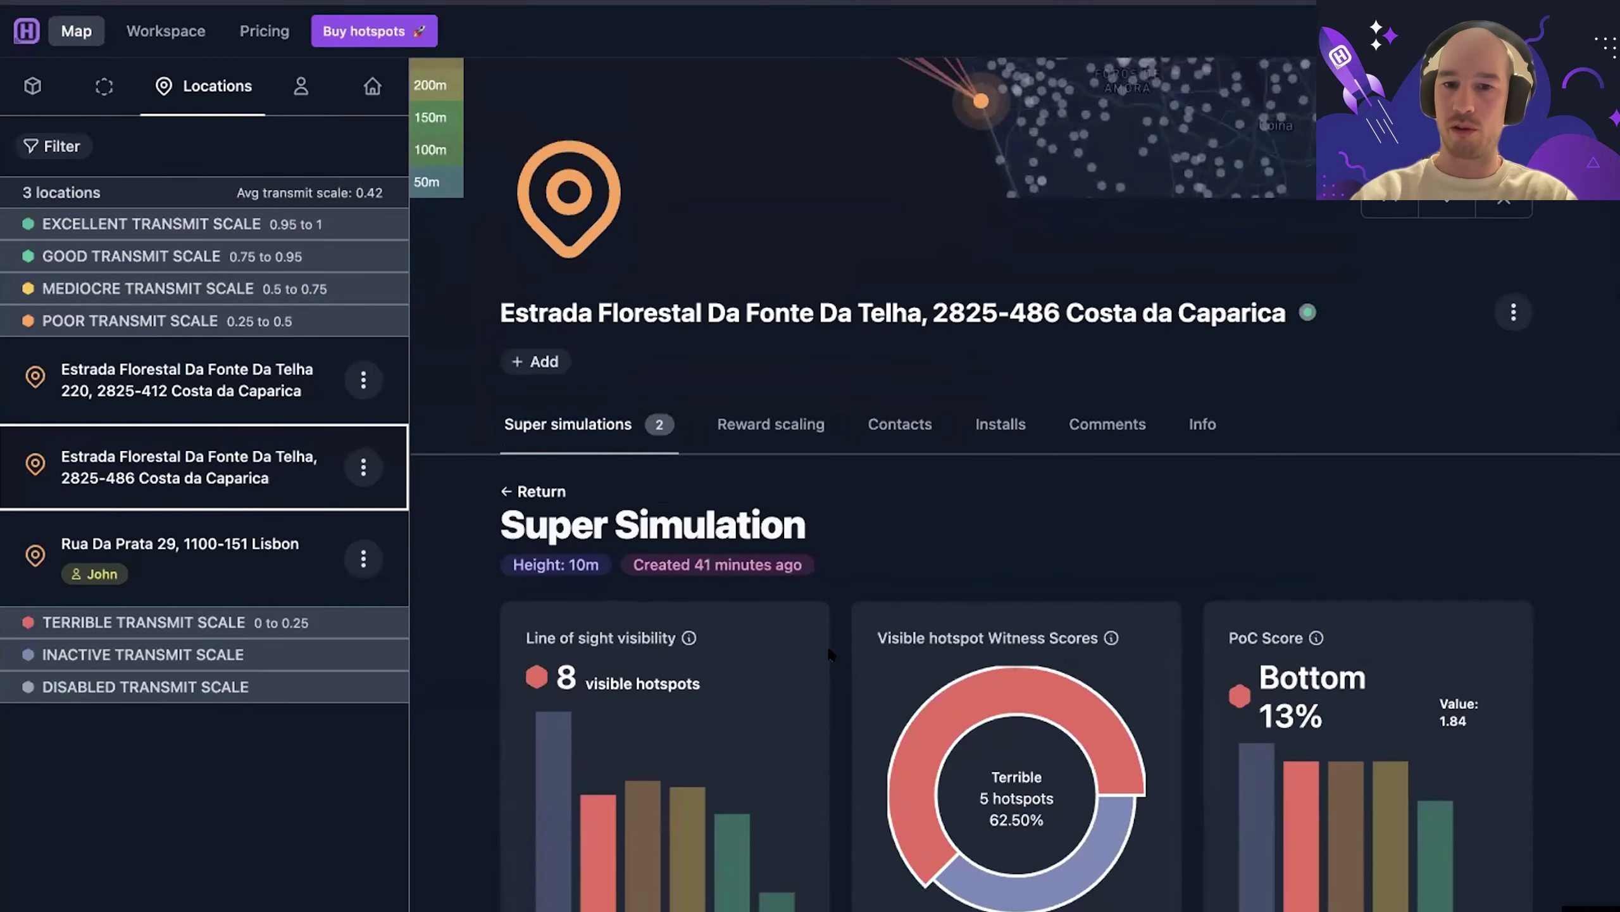
scroll(828, 644, down, 4)
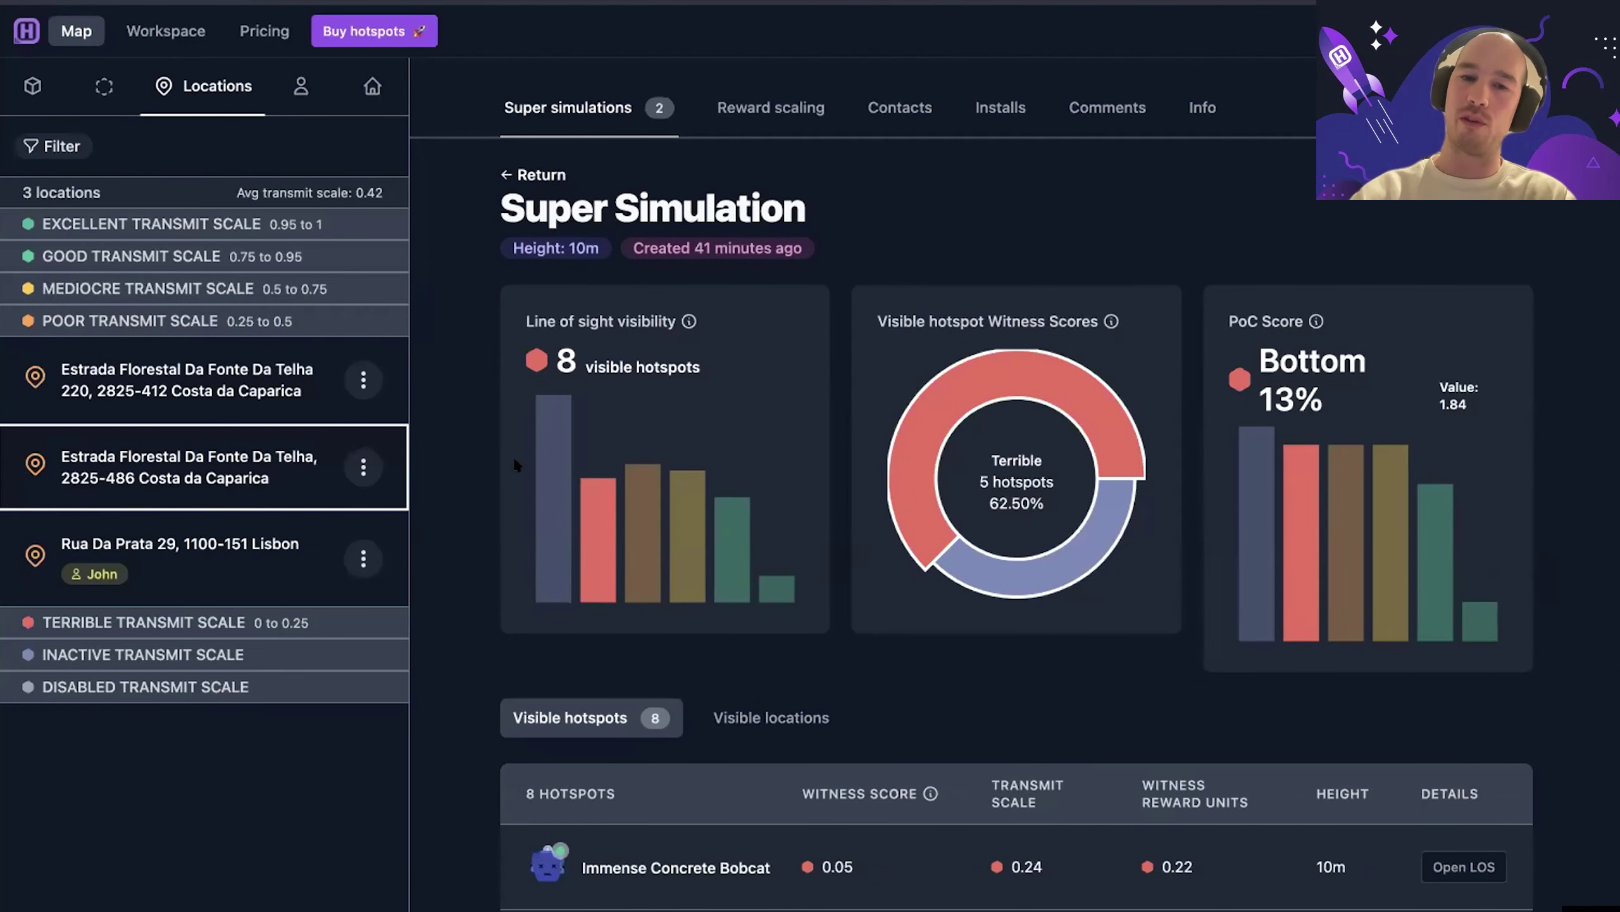
mouse_move(623, 495)
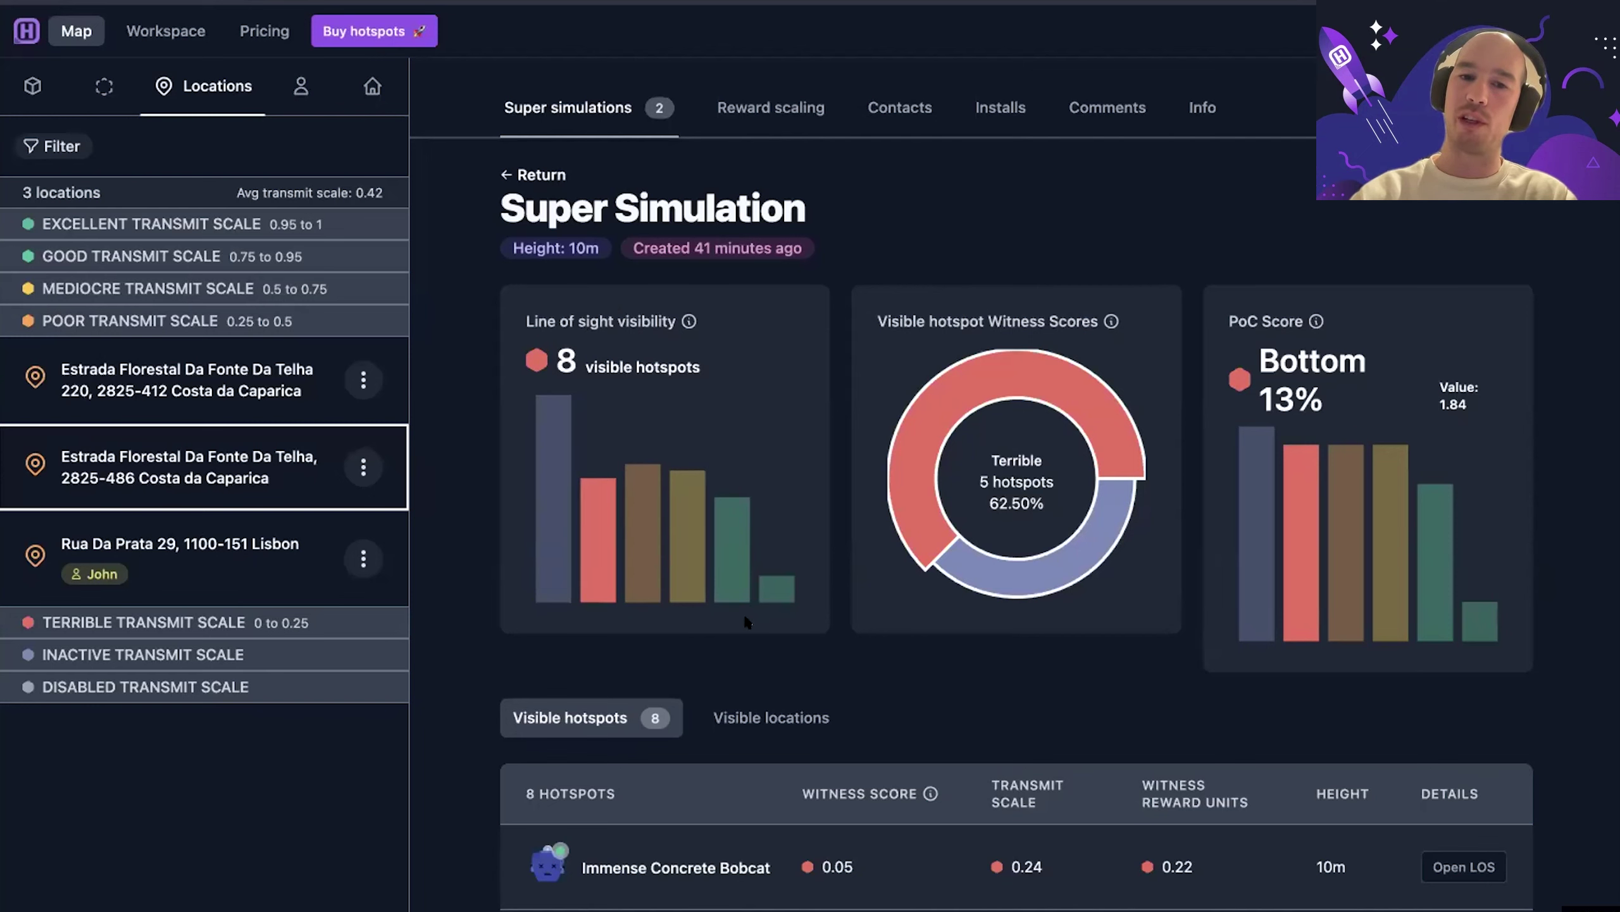
mouse_move(599, 597)
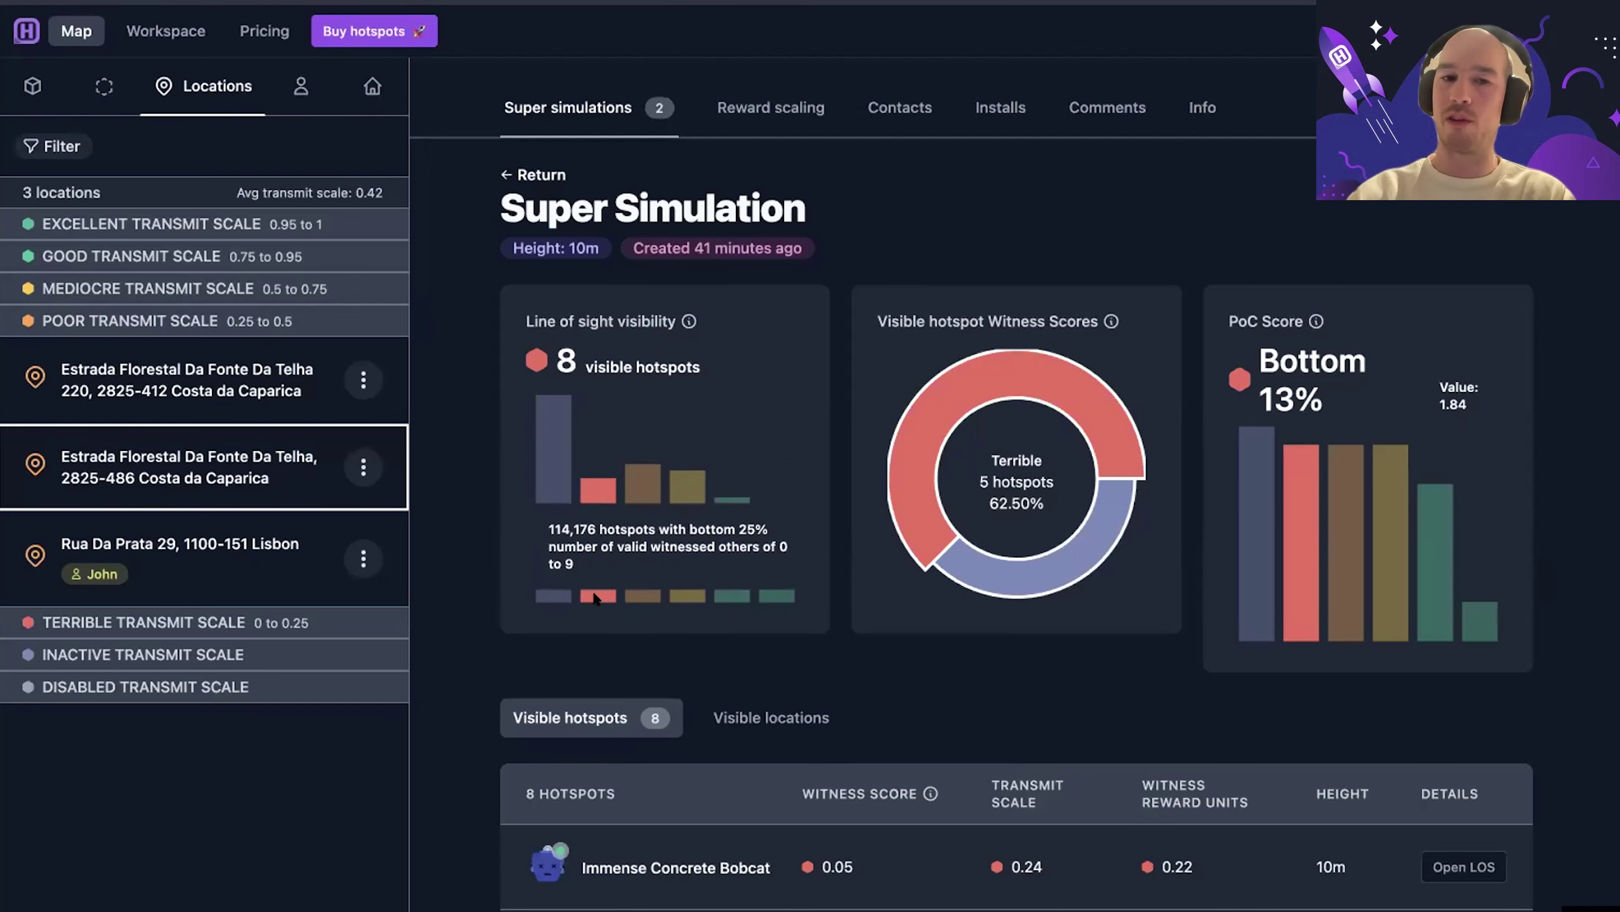
mouse_move(779, 590)
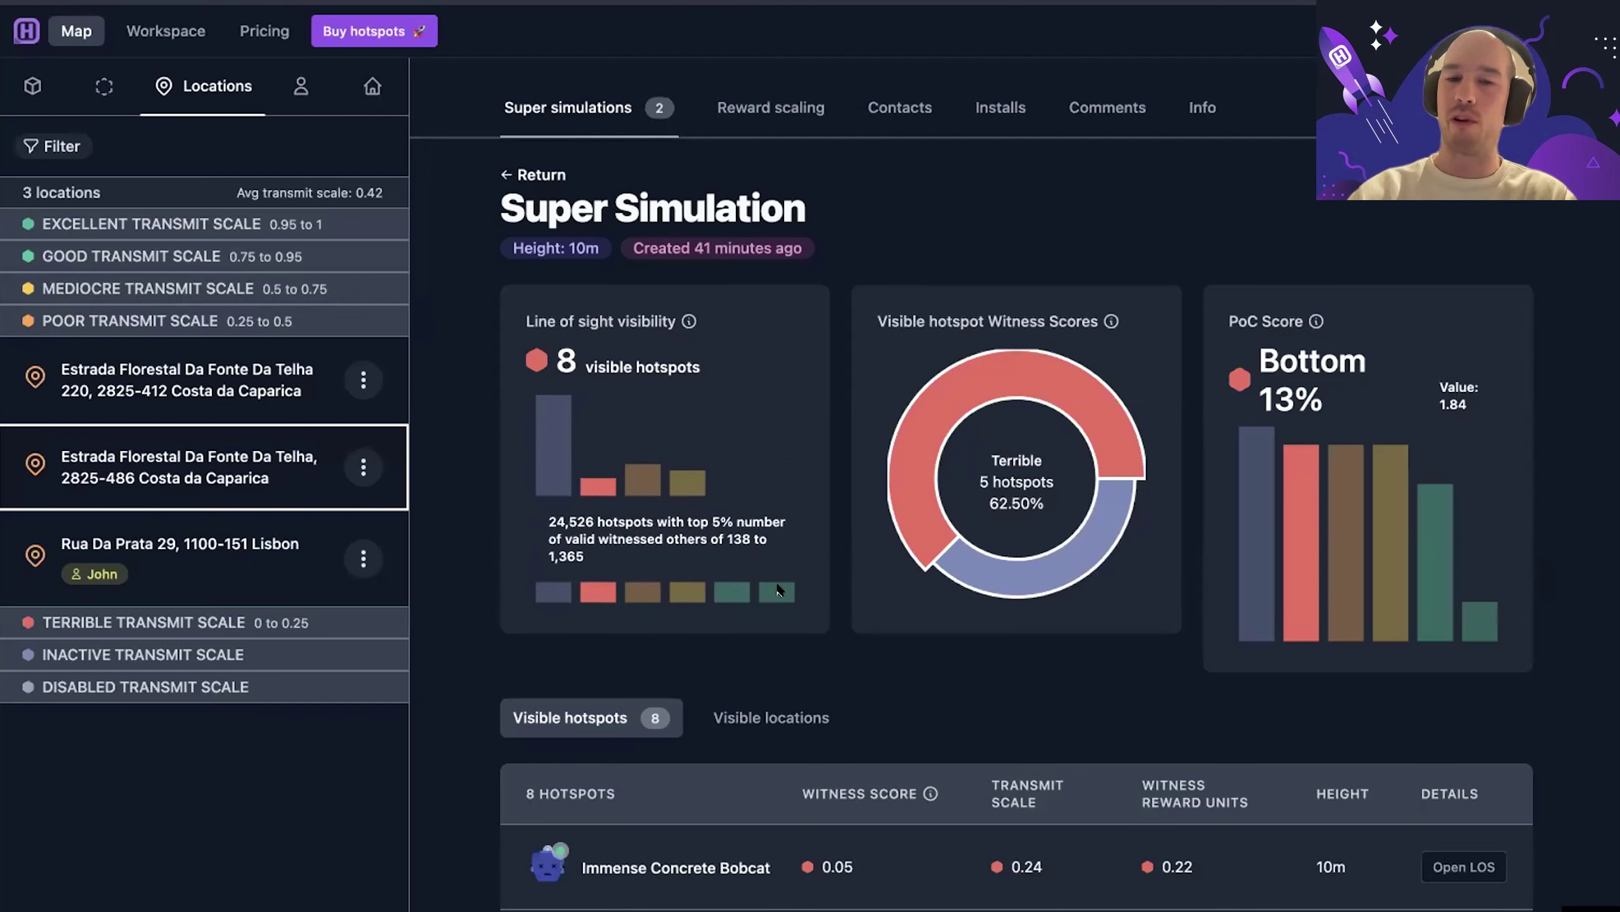
double_click(559, 355)
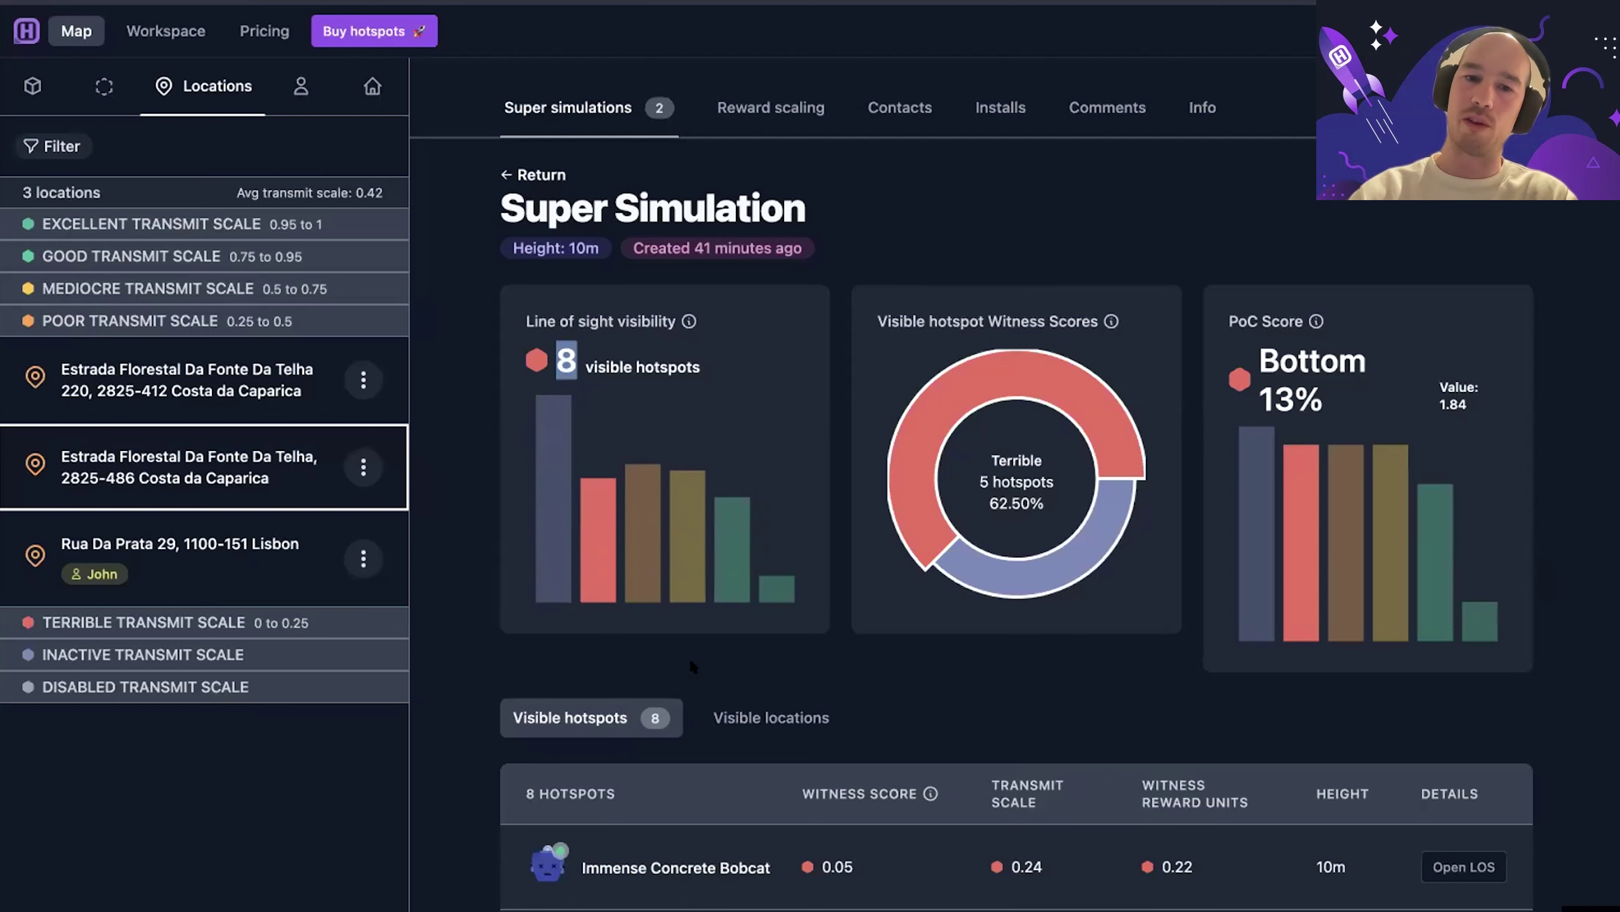
click(601, 578)
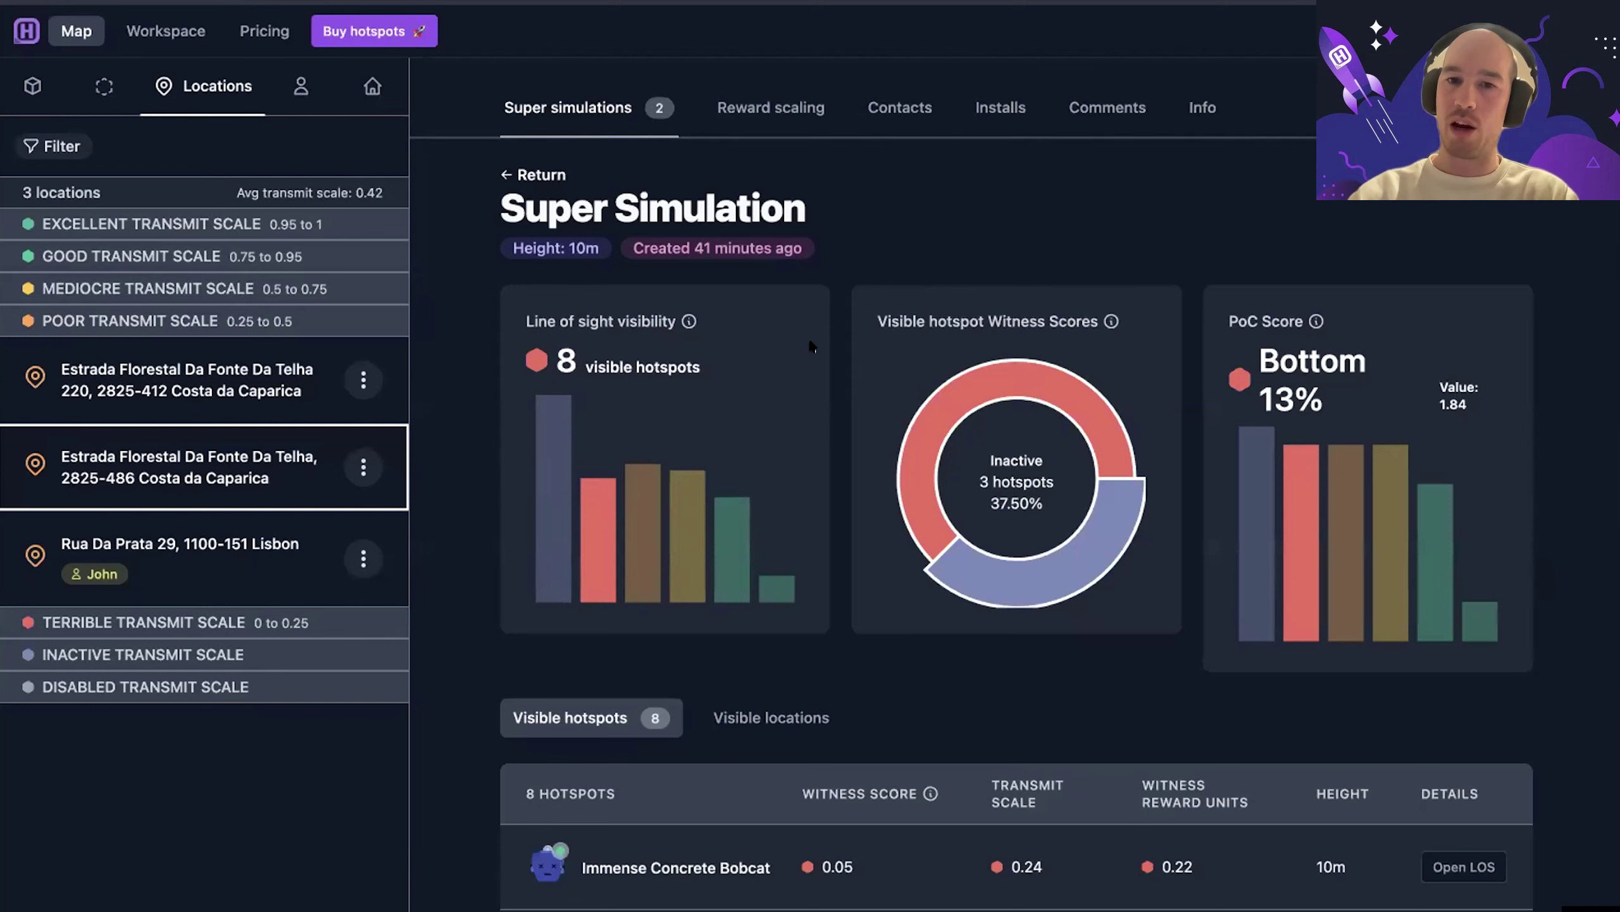
scroll(811, 347, down, 7)
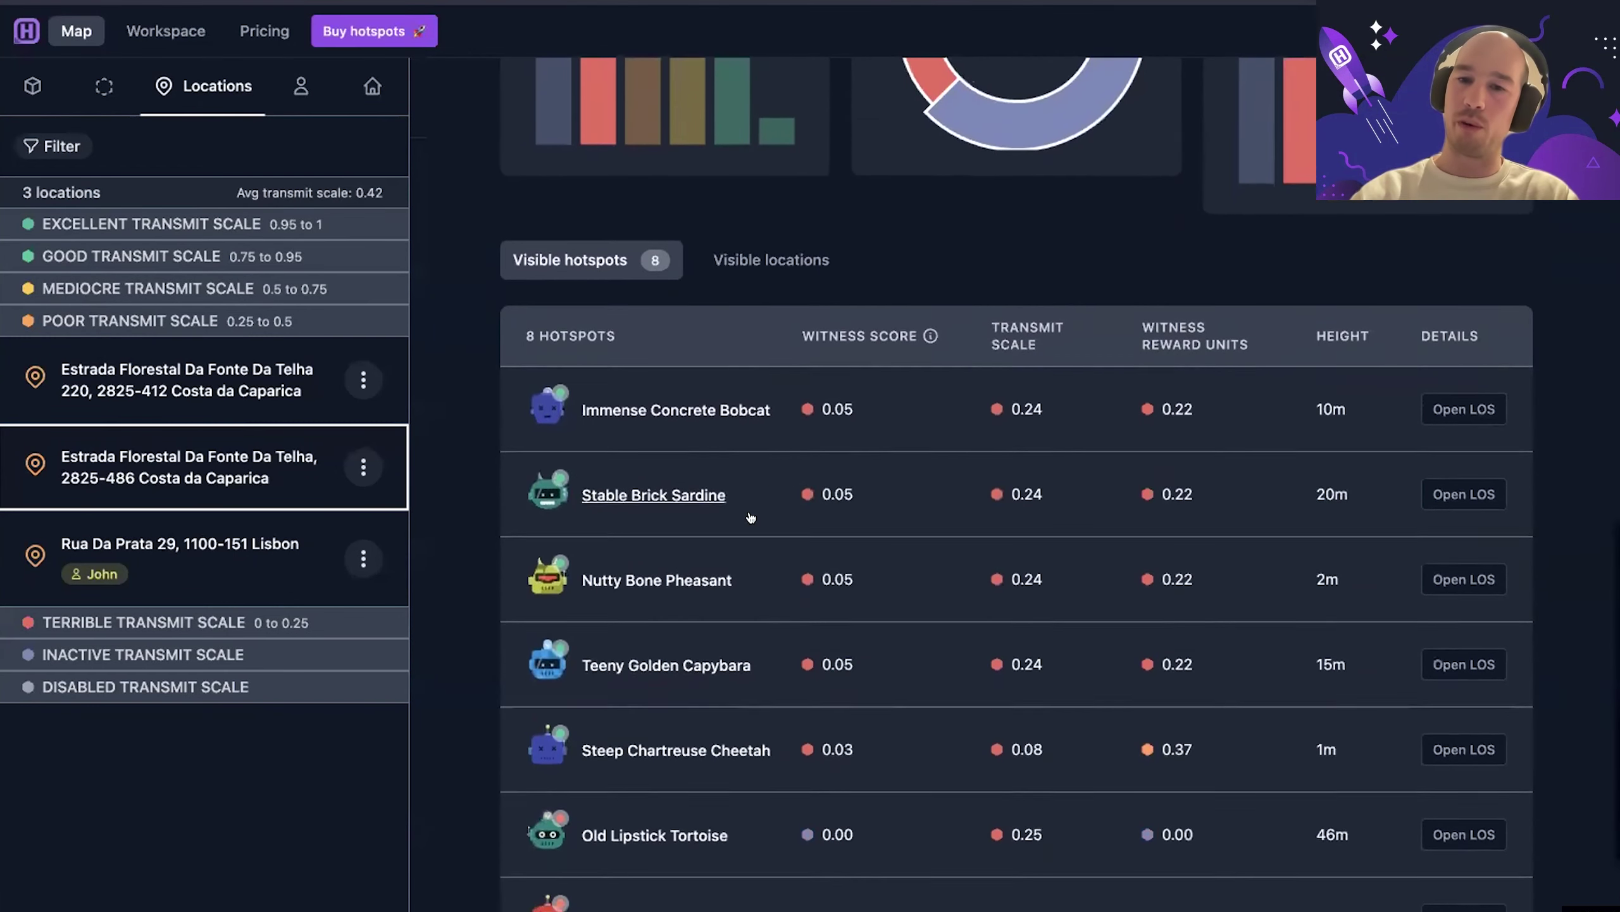
scroll(751, 517, down, 3)
scroll(799, 802, up, 7)
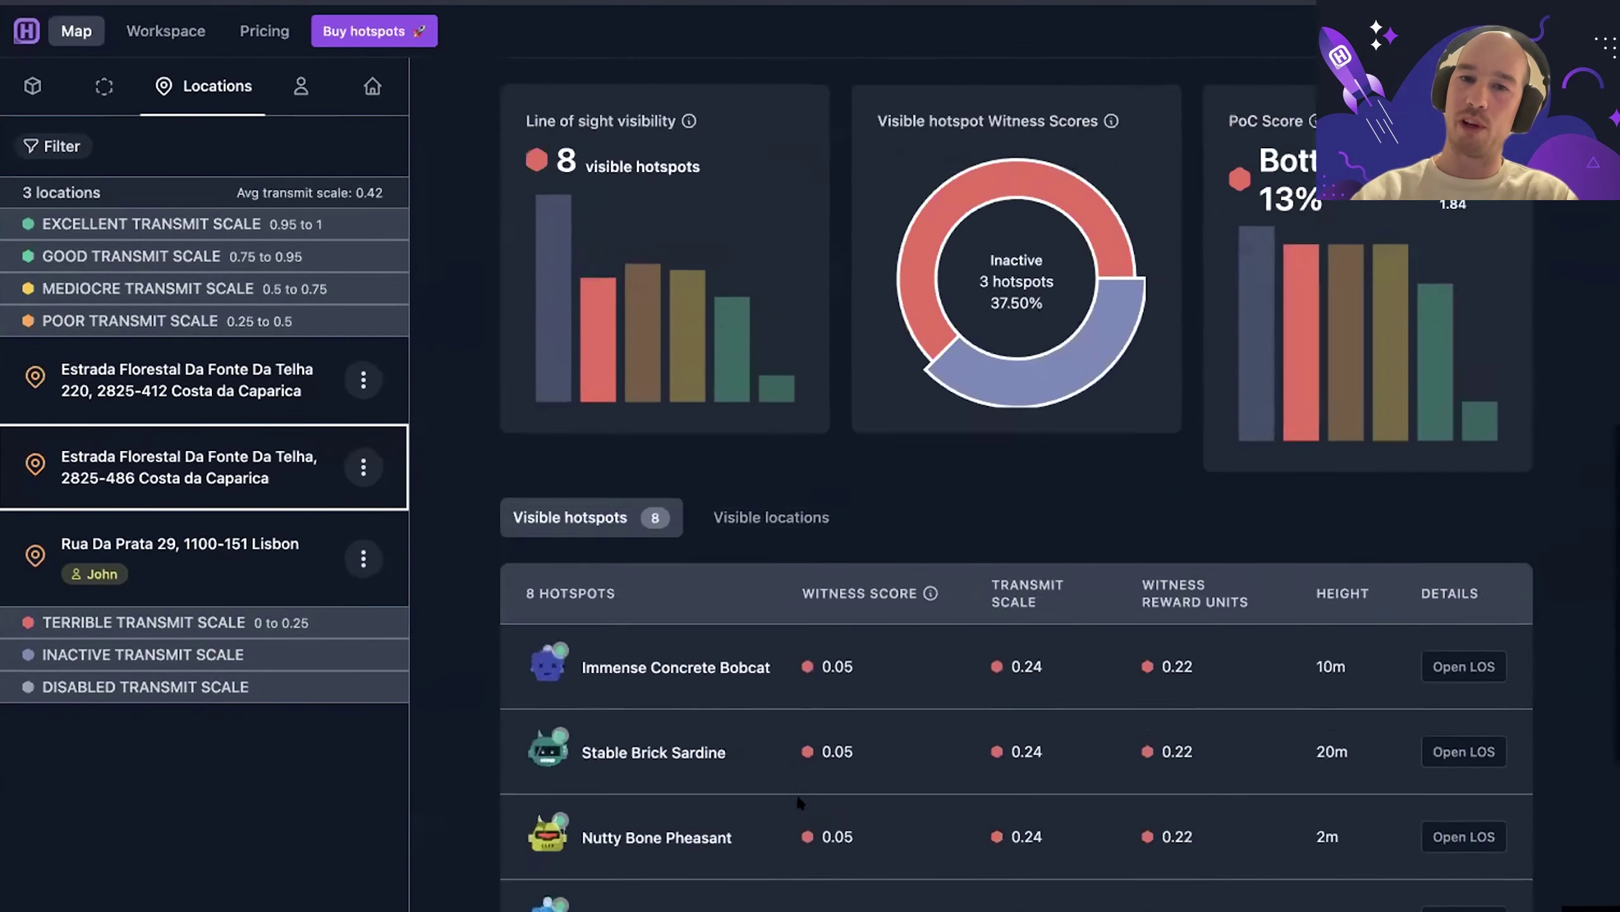
scroll(825, 710, up, 6)
scroll(971, 448, down, 2)
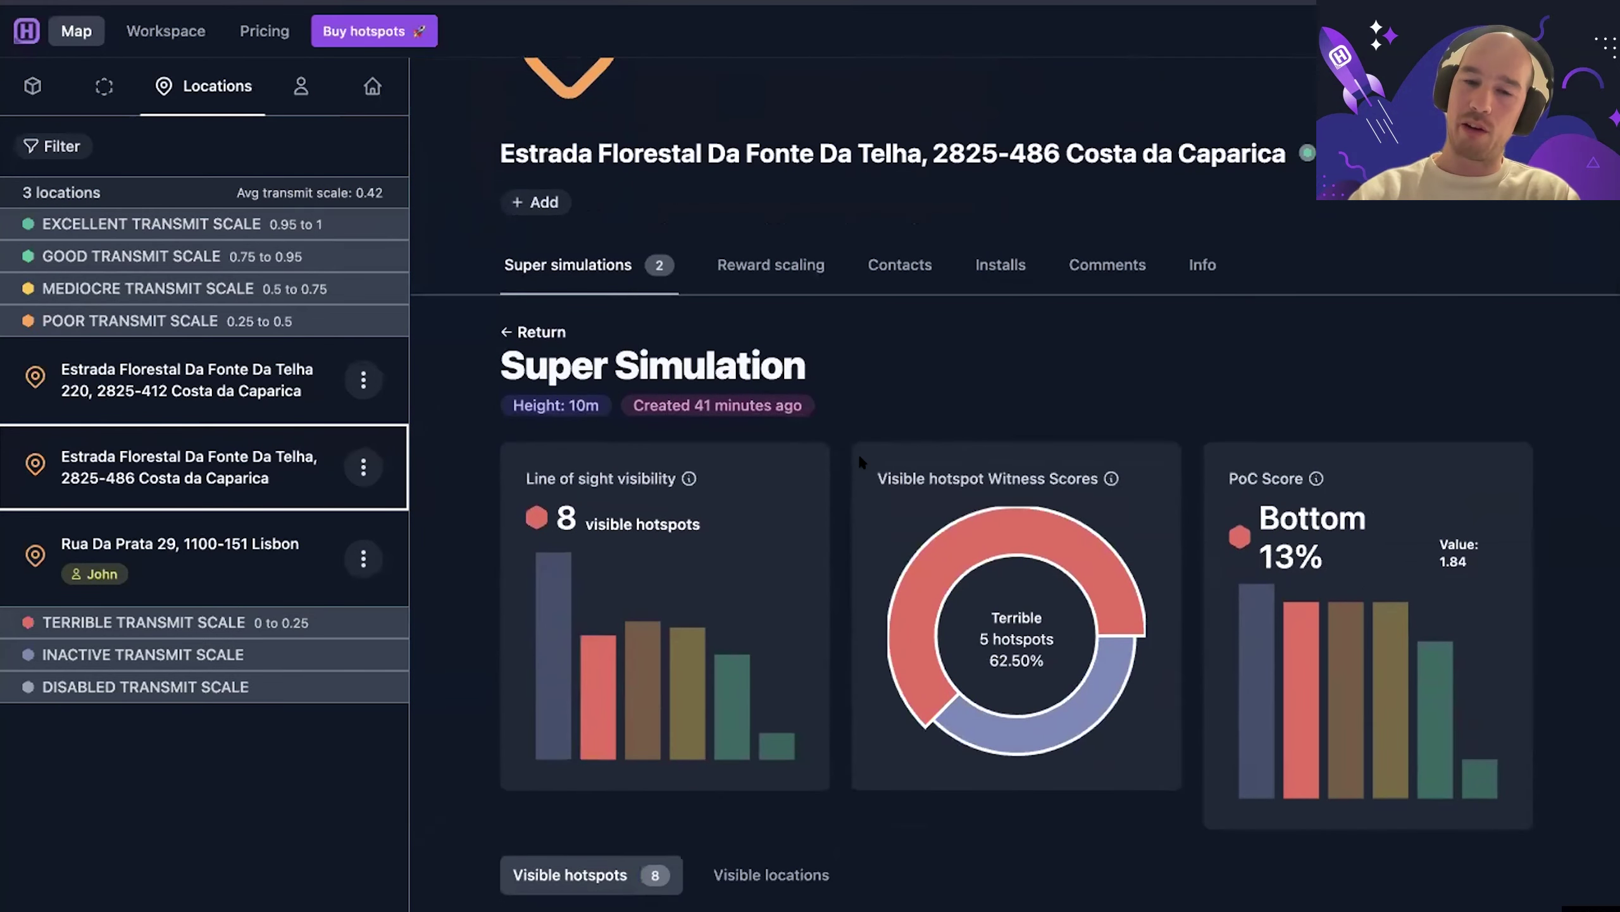
drag(859, 452, 1335, 532)
click(1359, 380)
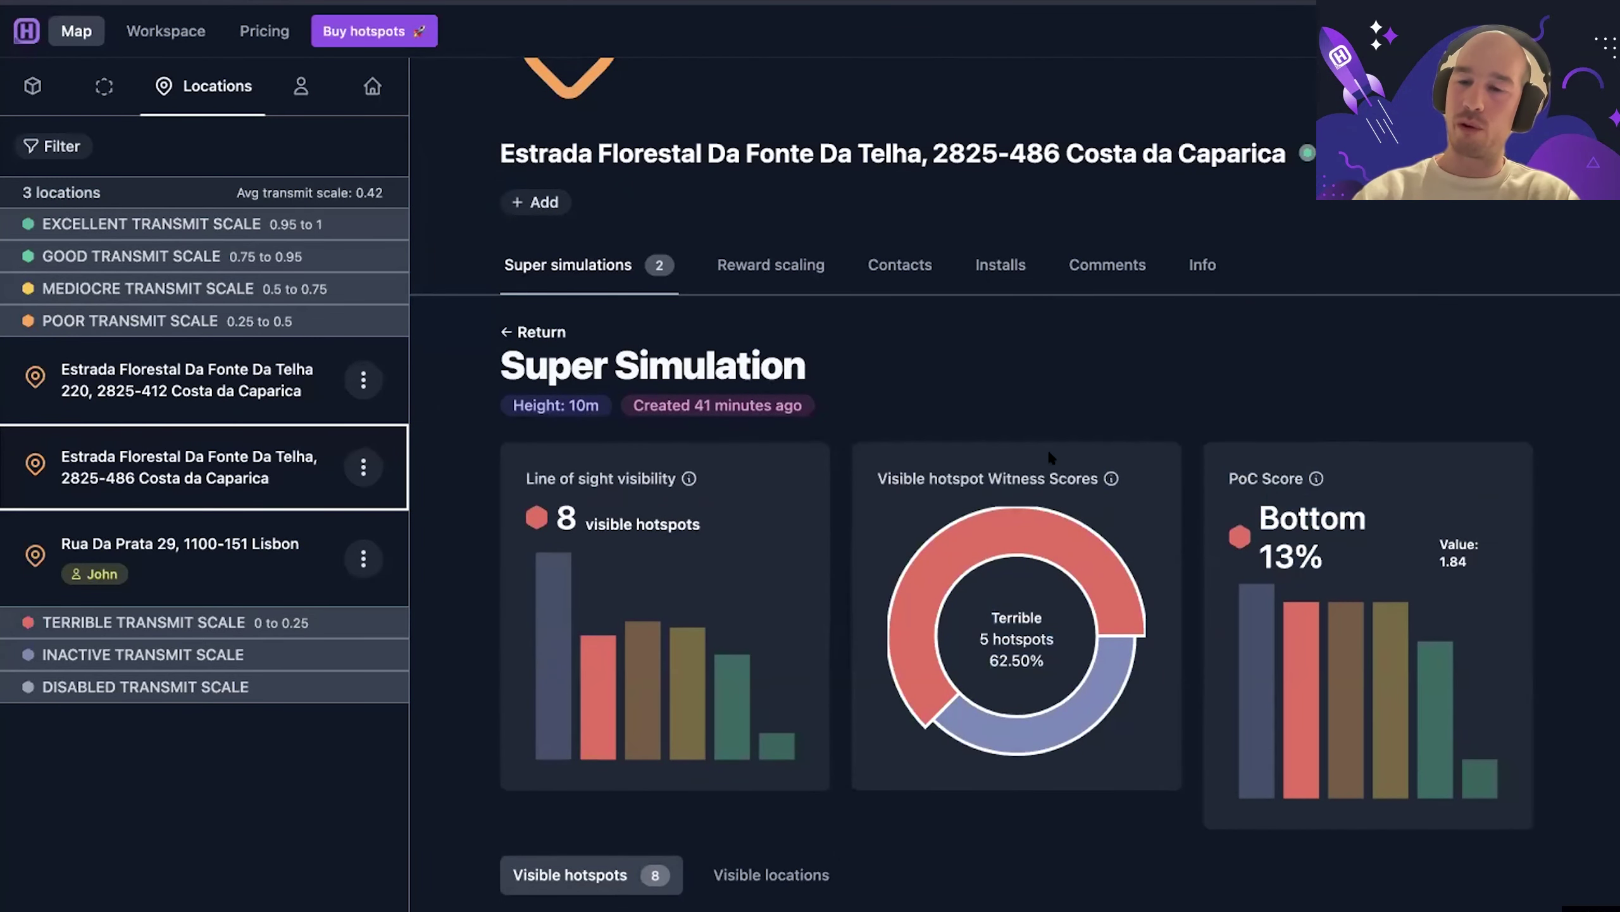
scroll(1047, 447, up, 1)
scroll(757, 504, up, 1)
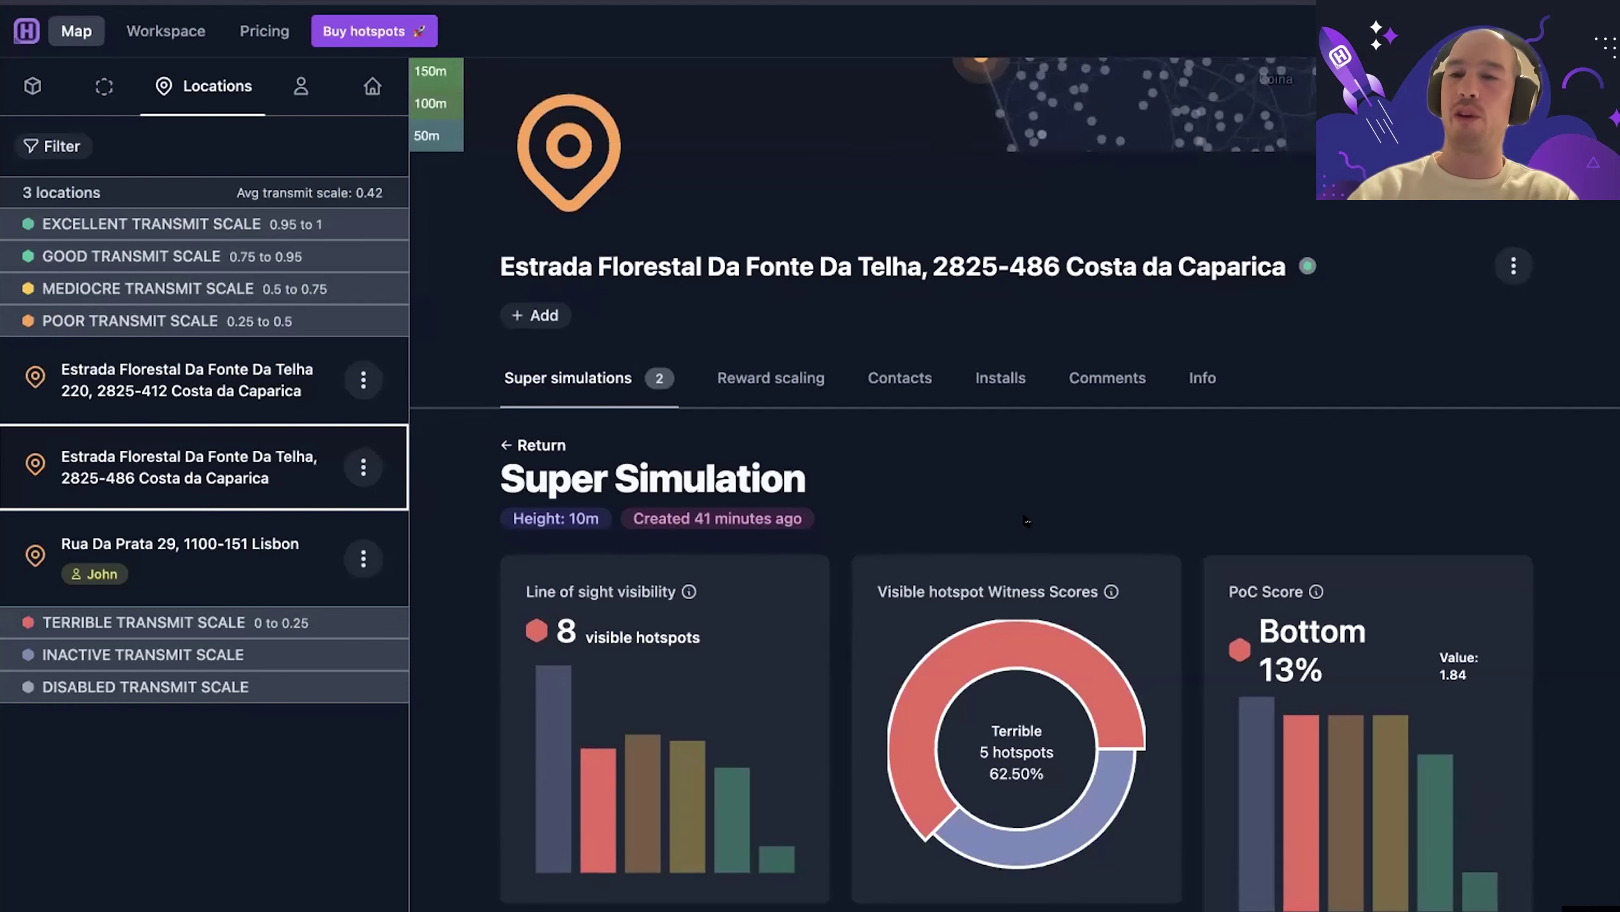
scroll(848, 553, down, 10)
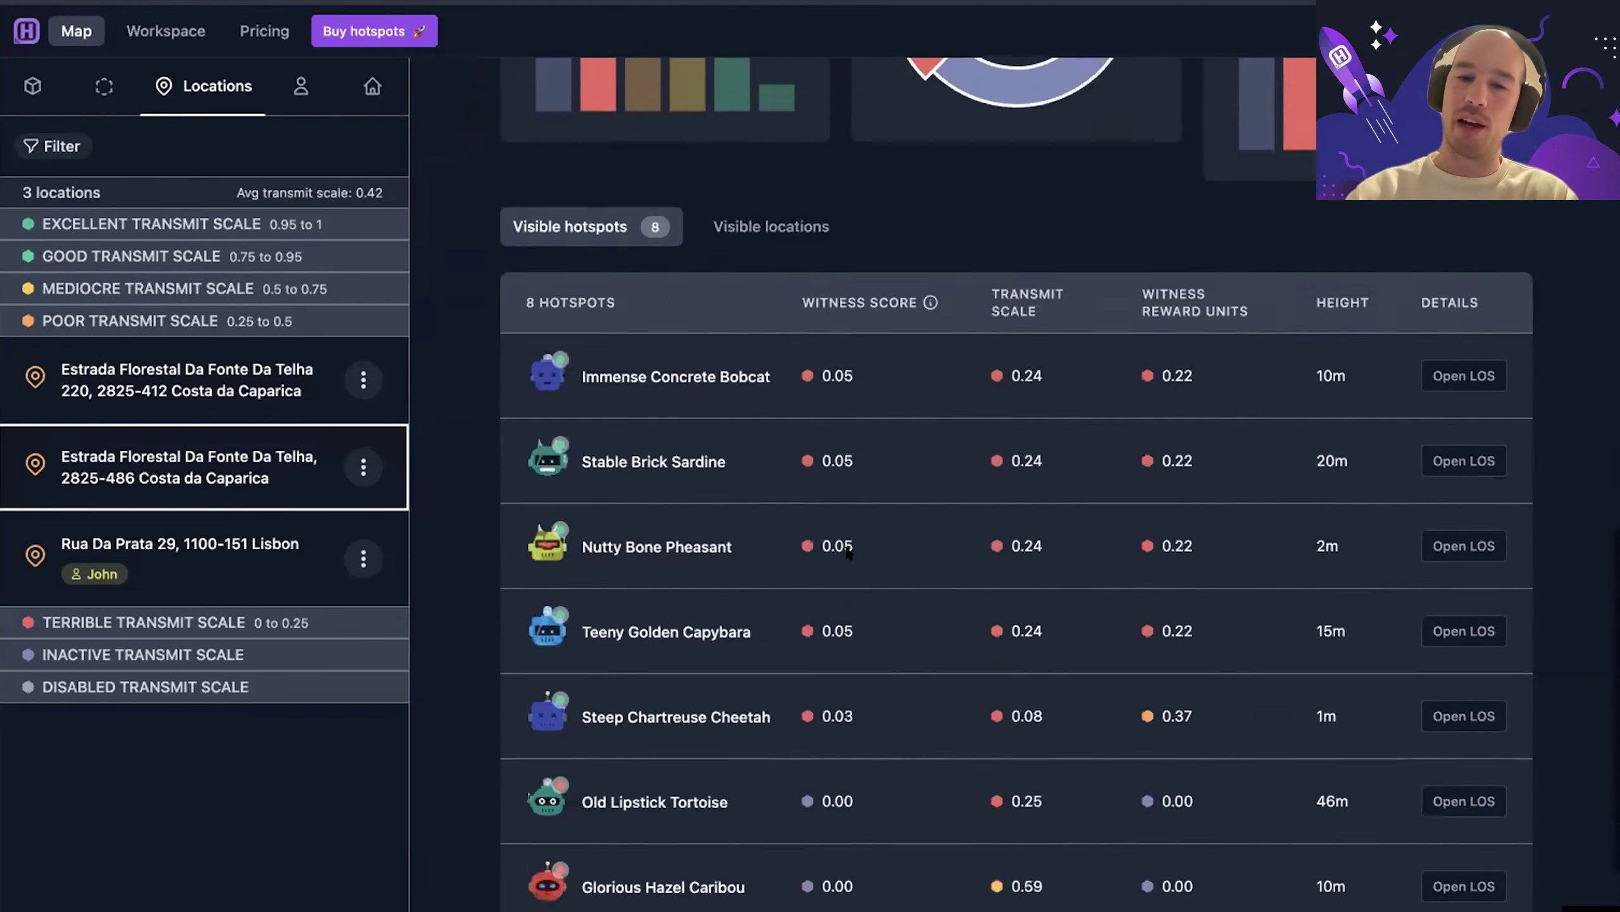
scroll(949, 384, up, 1)
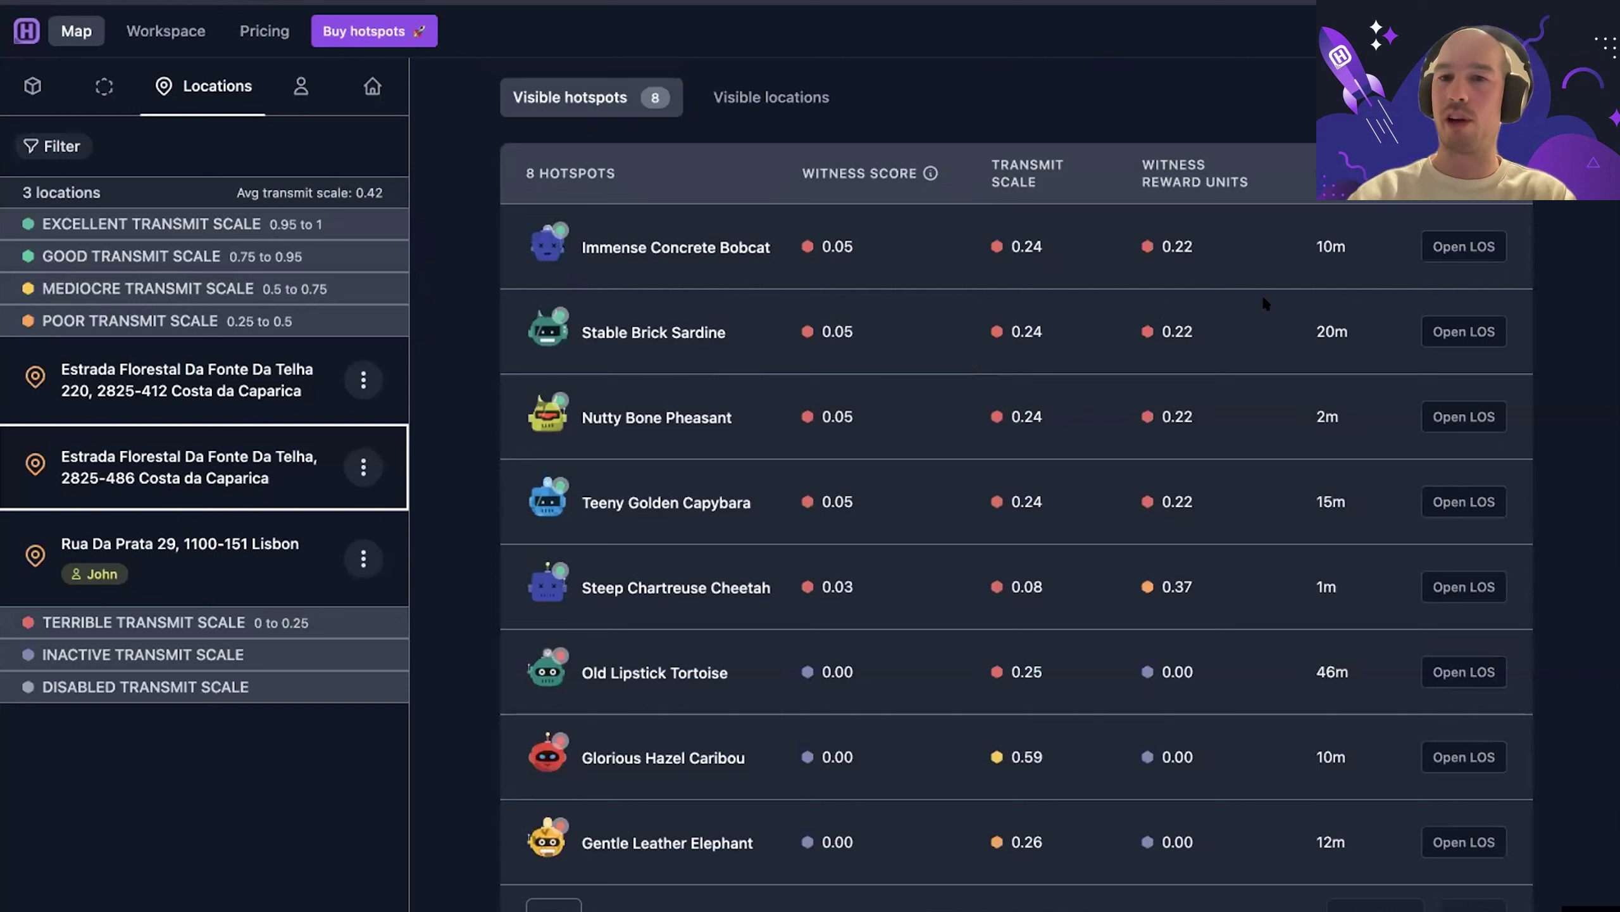
drag(1142, 159, 1258, 185)
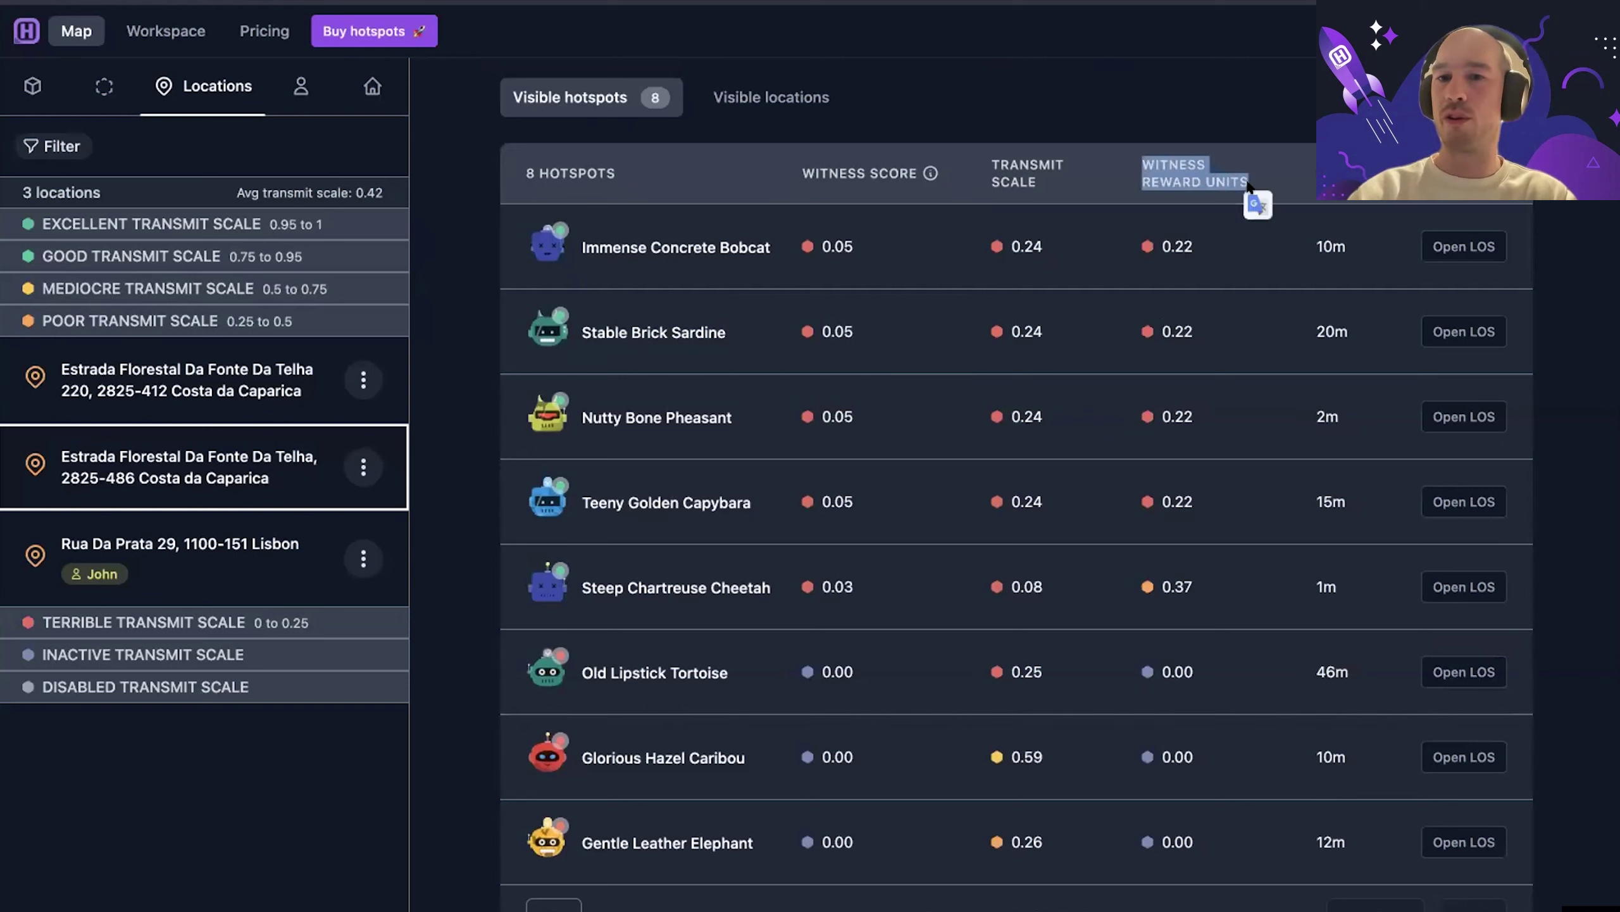
click(1255, 186)
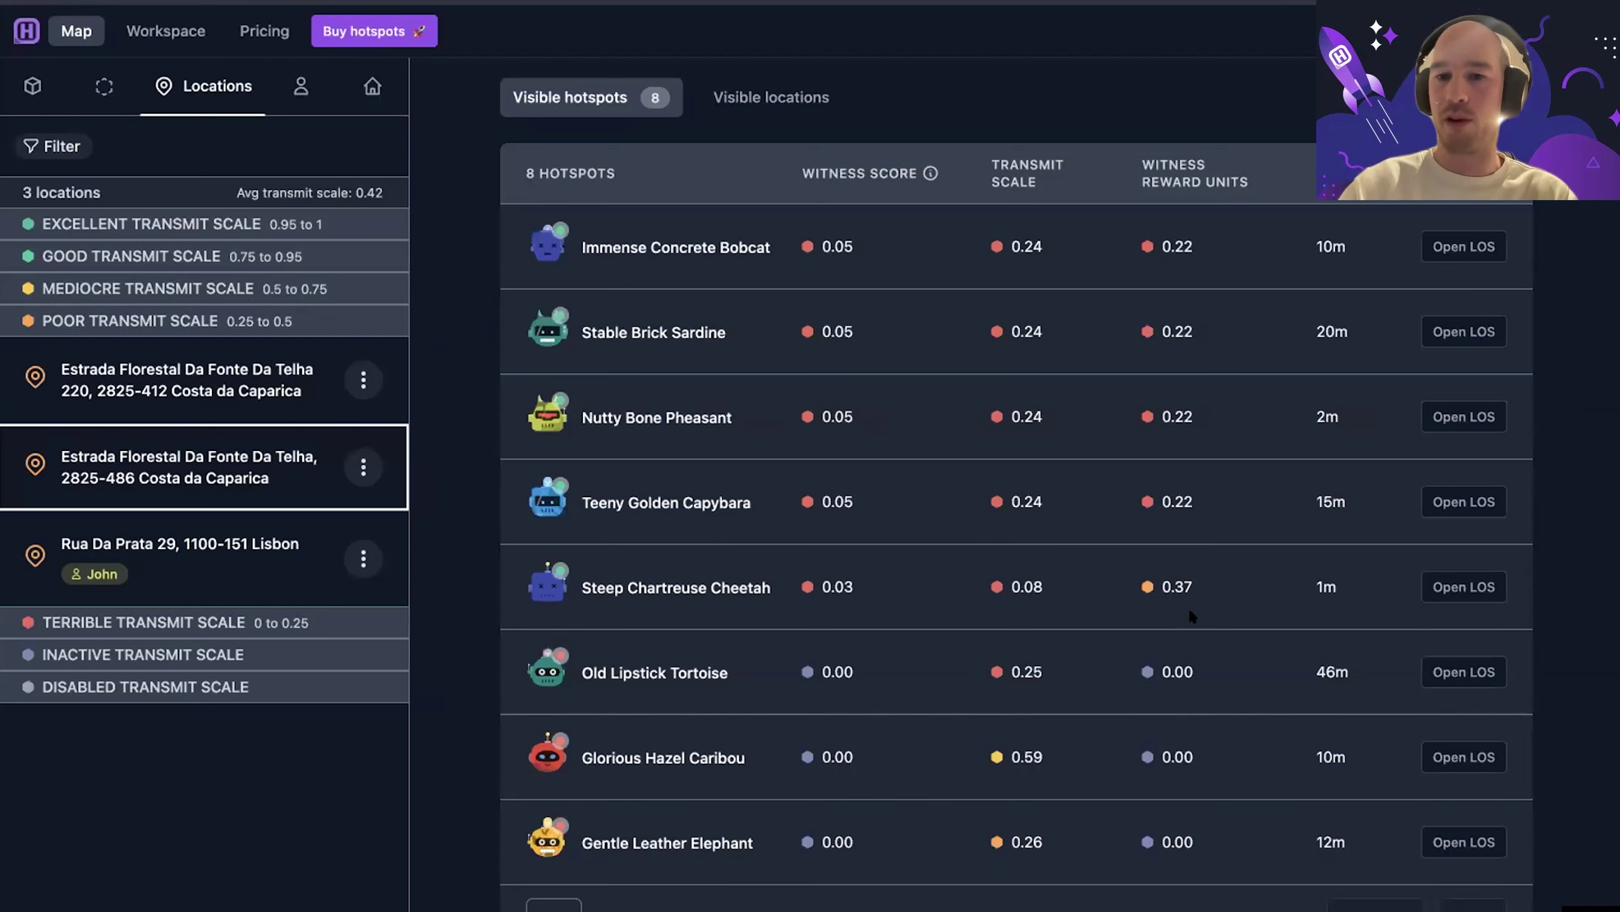
double_click(1178, 587)
click(1192, 589)
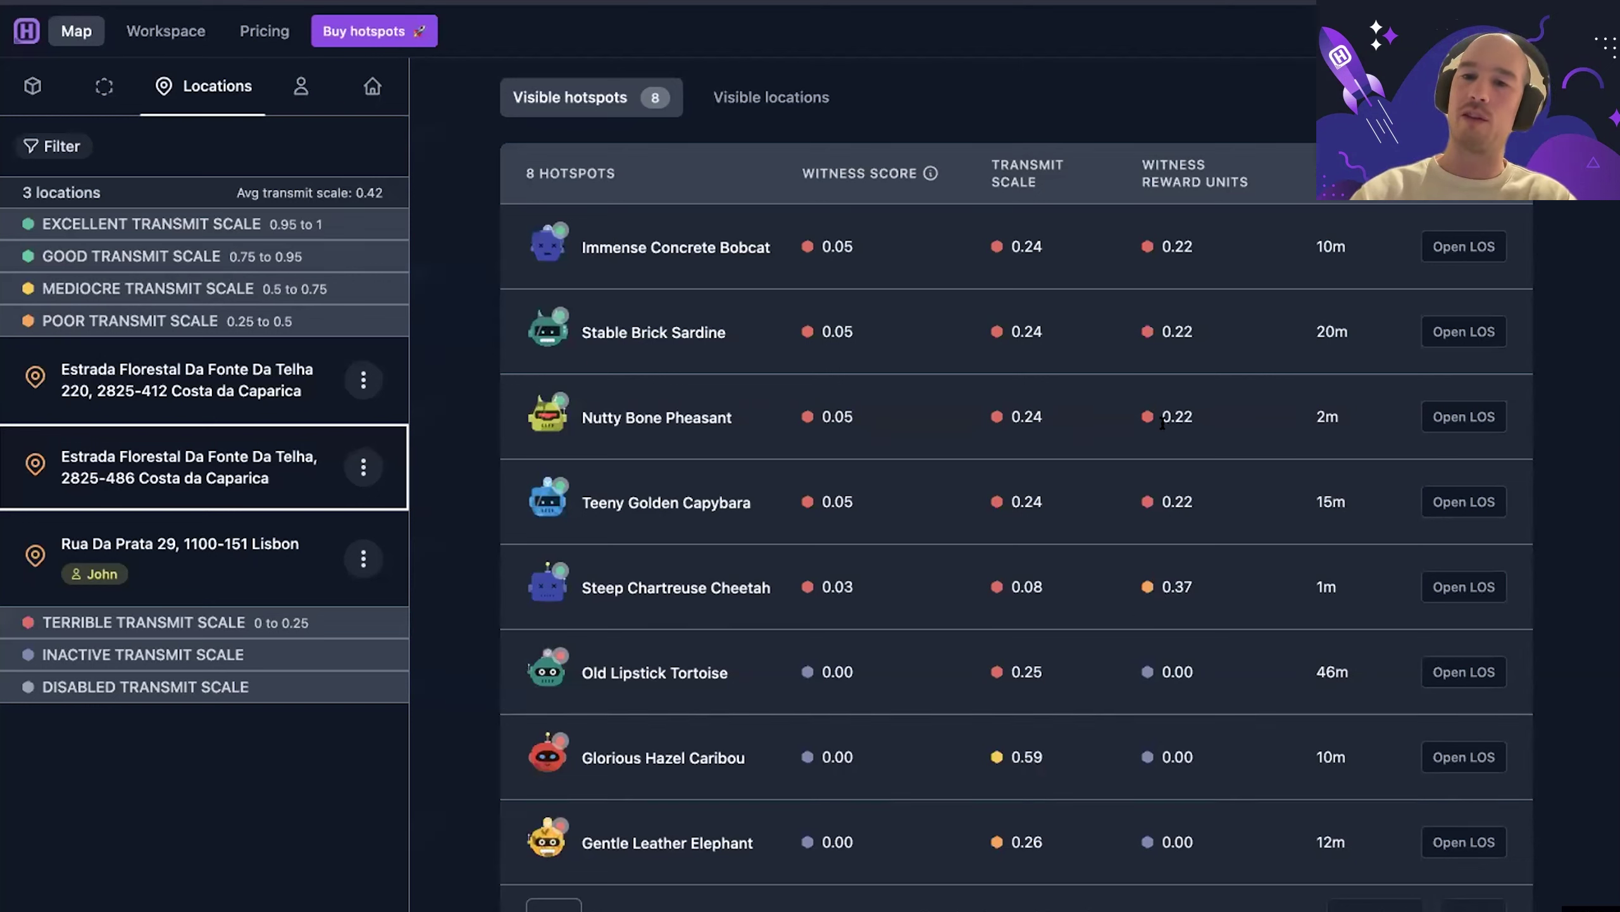
drag(1162, 422, 1191, 408)
click(1189, 426)
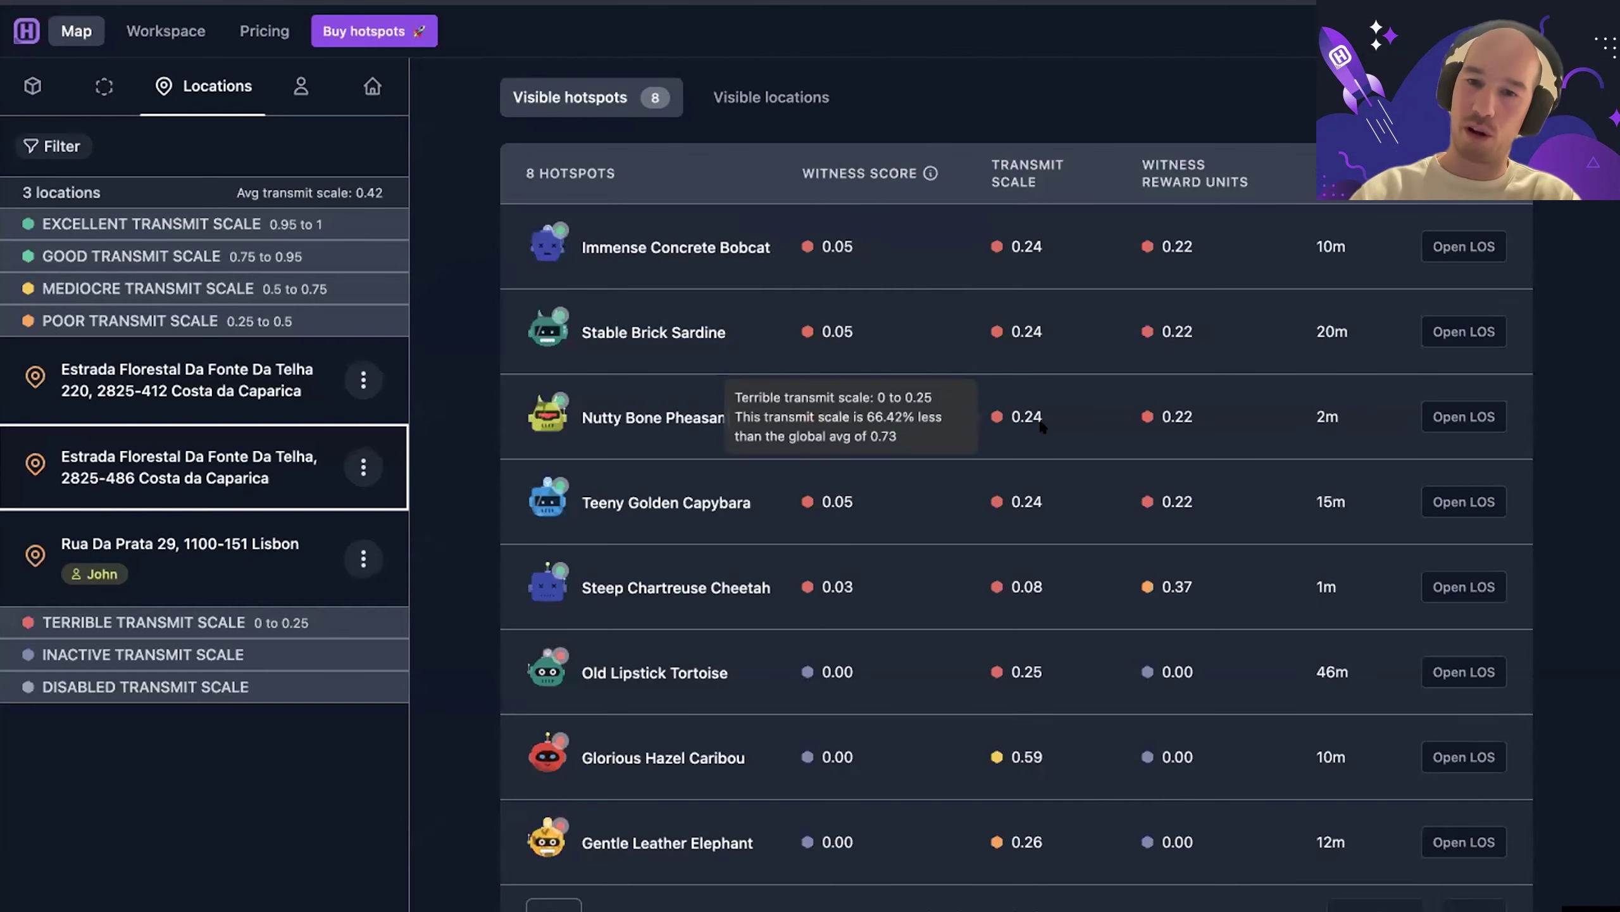
scroll(1038, 417, up, 3)
scroll(1040, 425, up, 3)
scroll(1022, 419, down, 5)
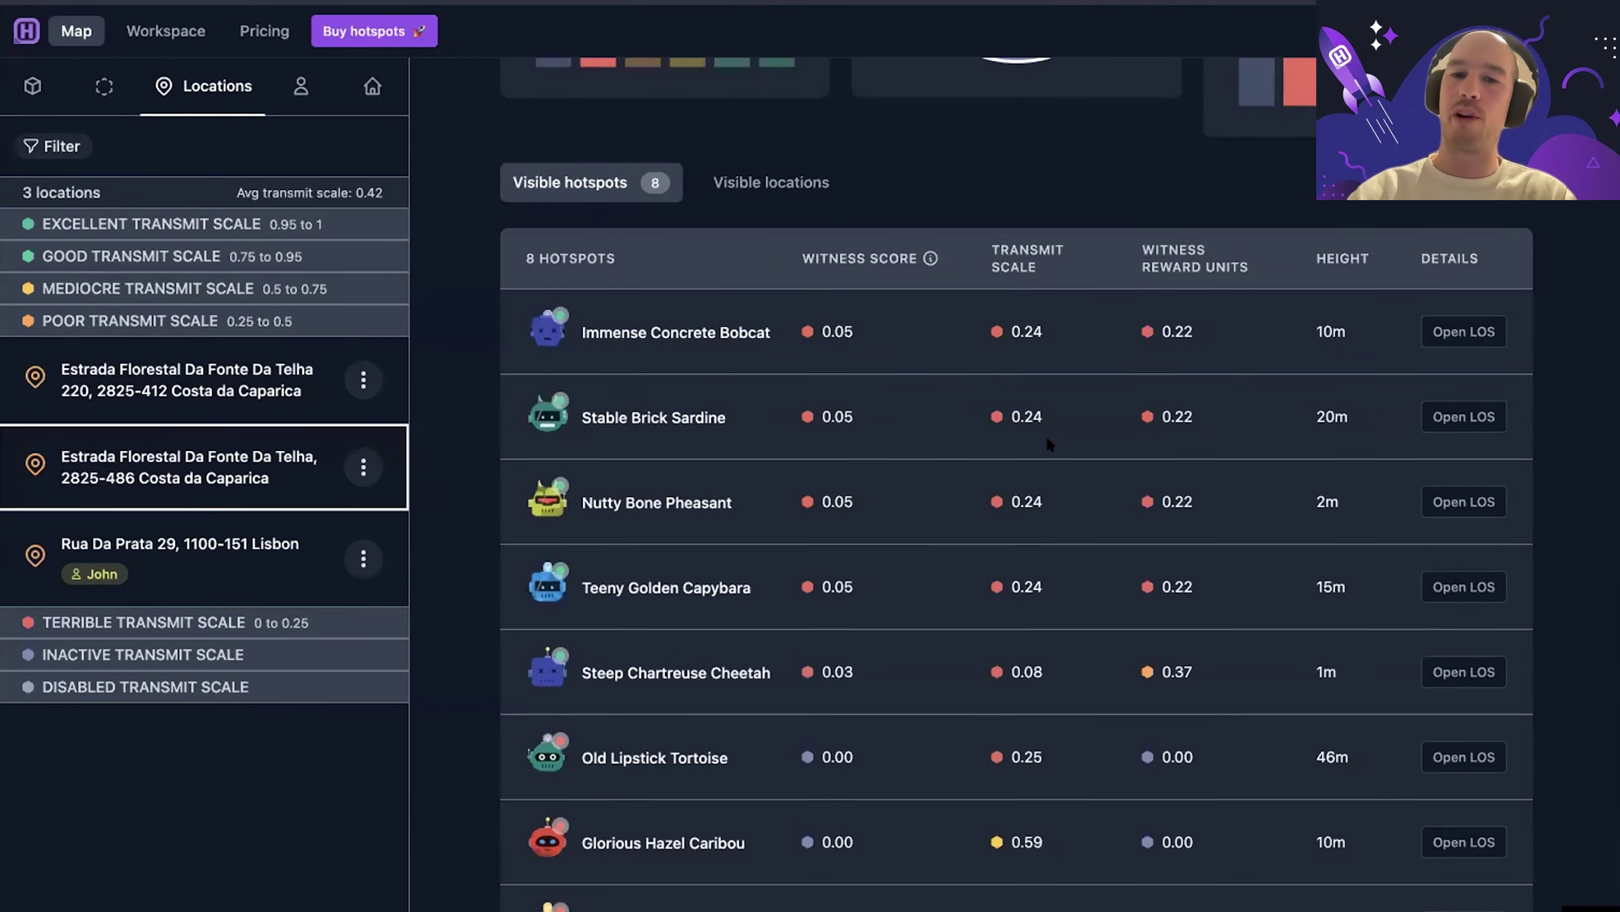
scroll(1046, 434, up, 10)
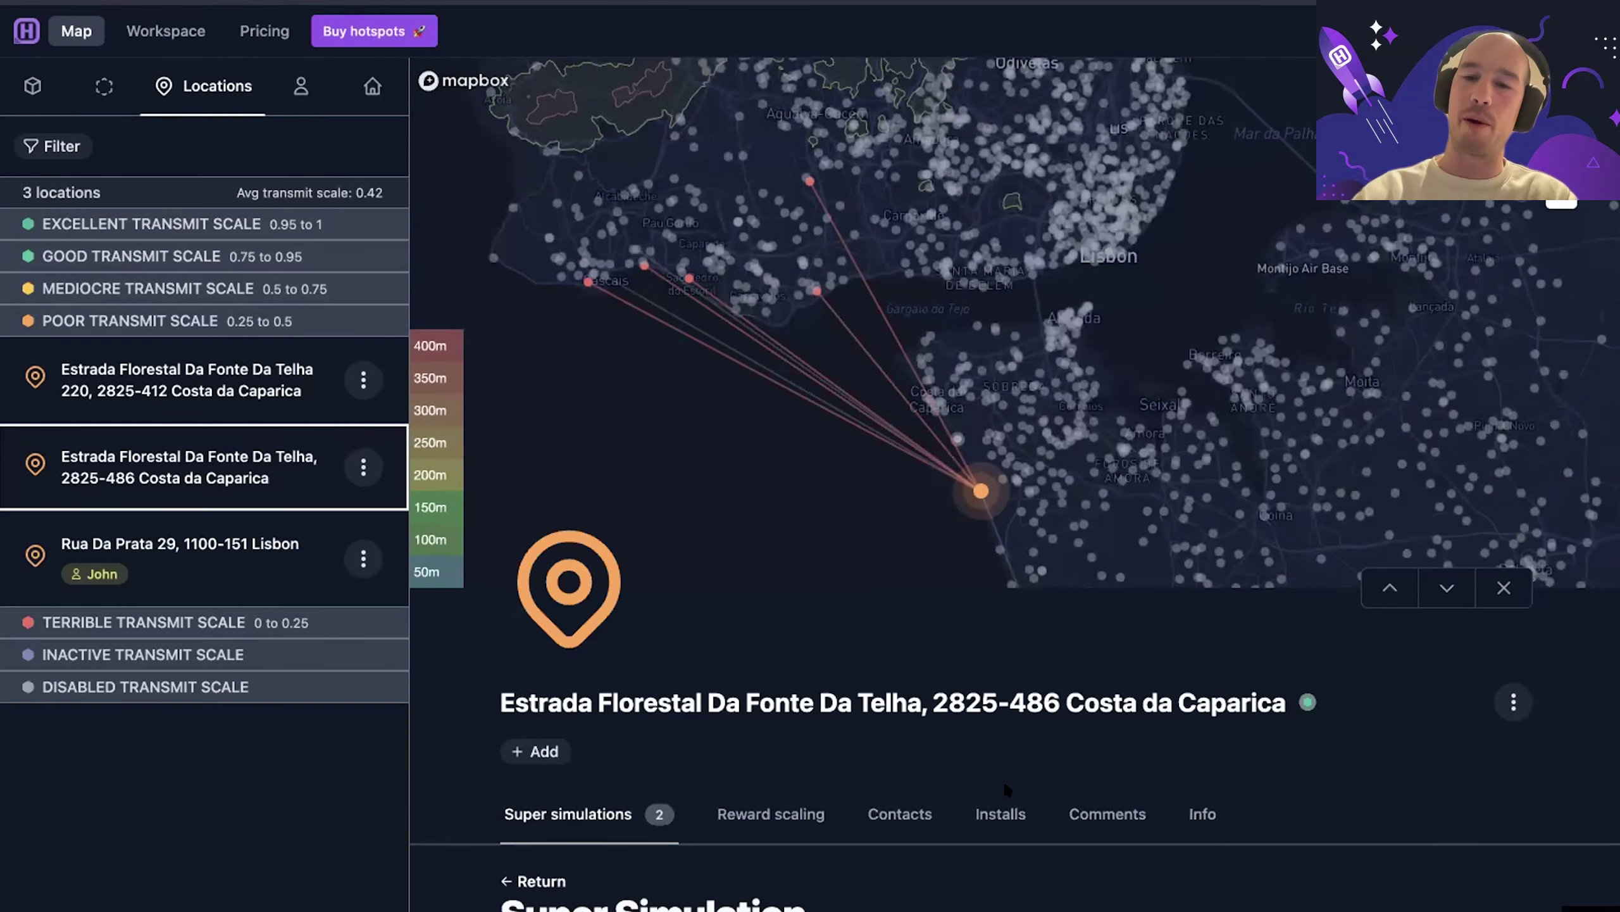
scroll(1003, 780, down, 10)
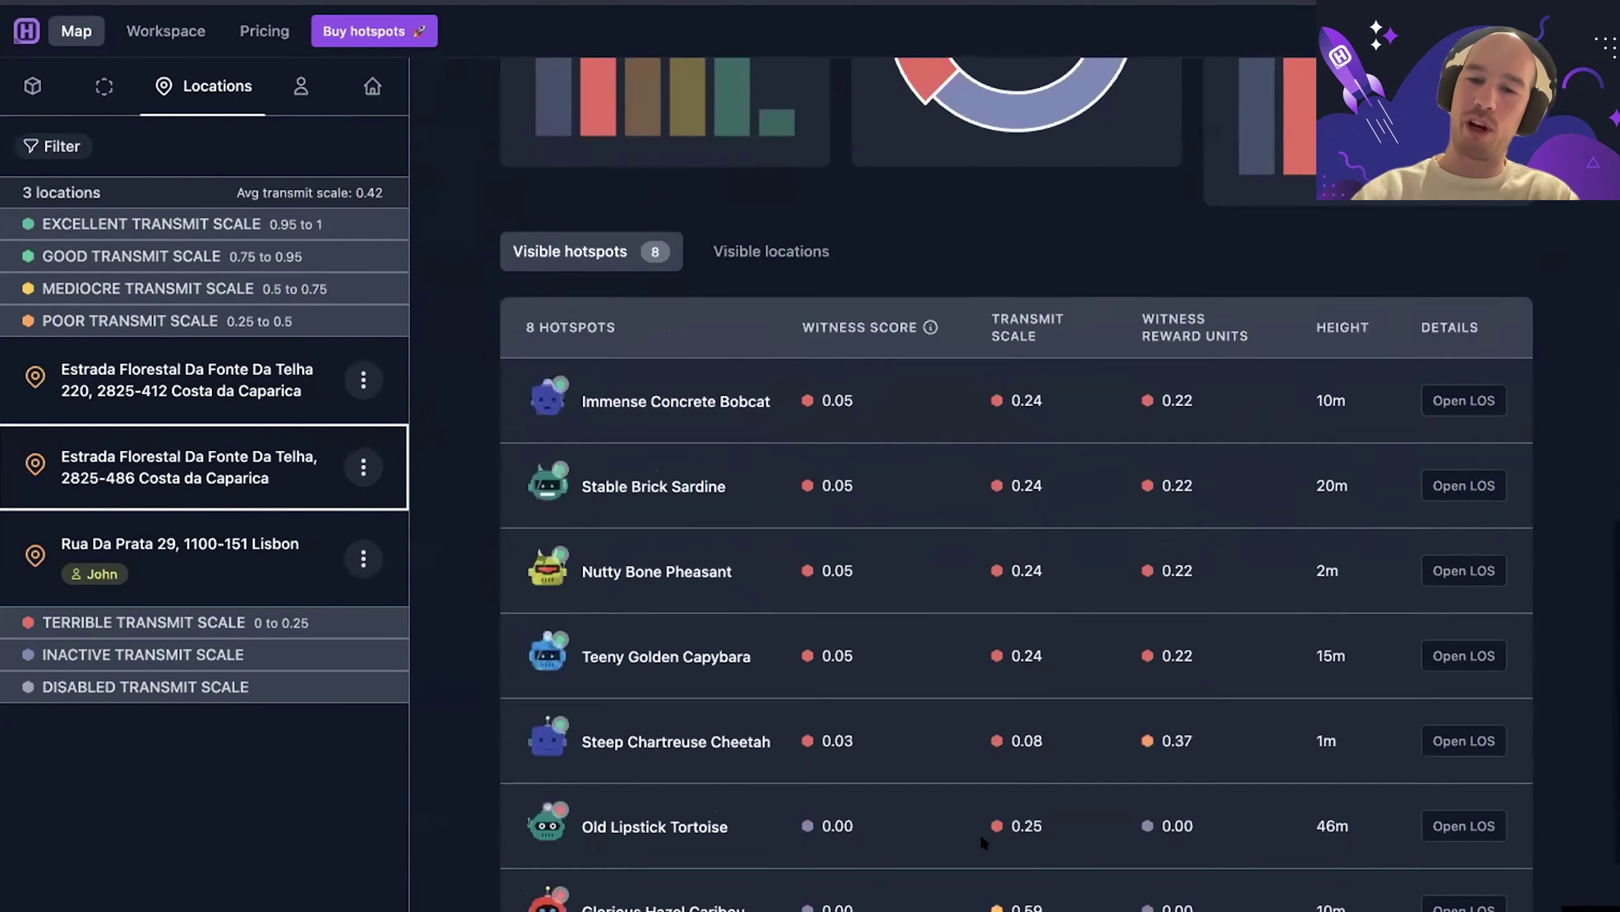
scroll(980, 833, down, 2)
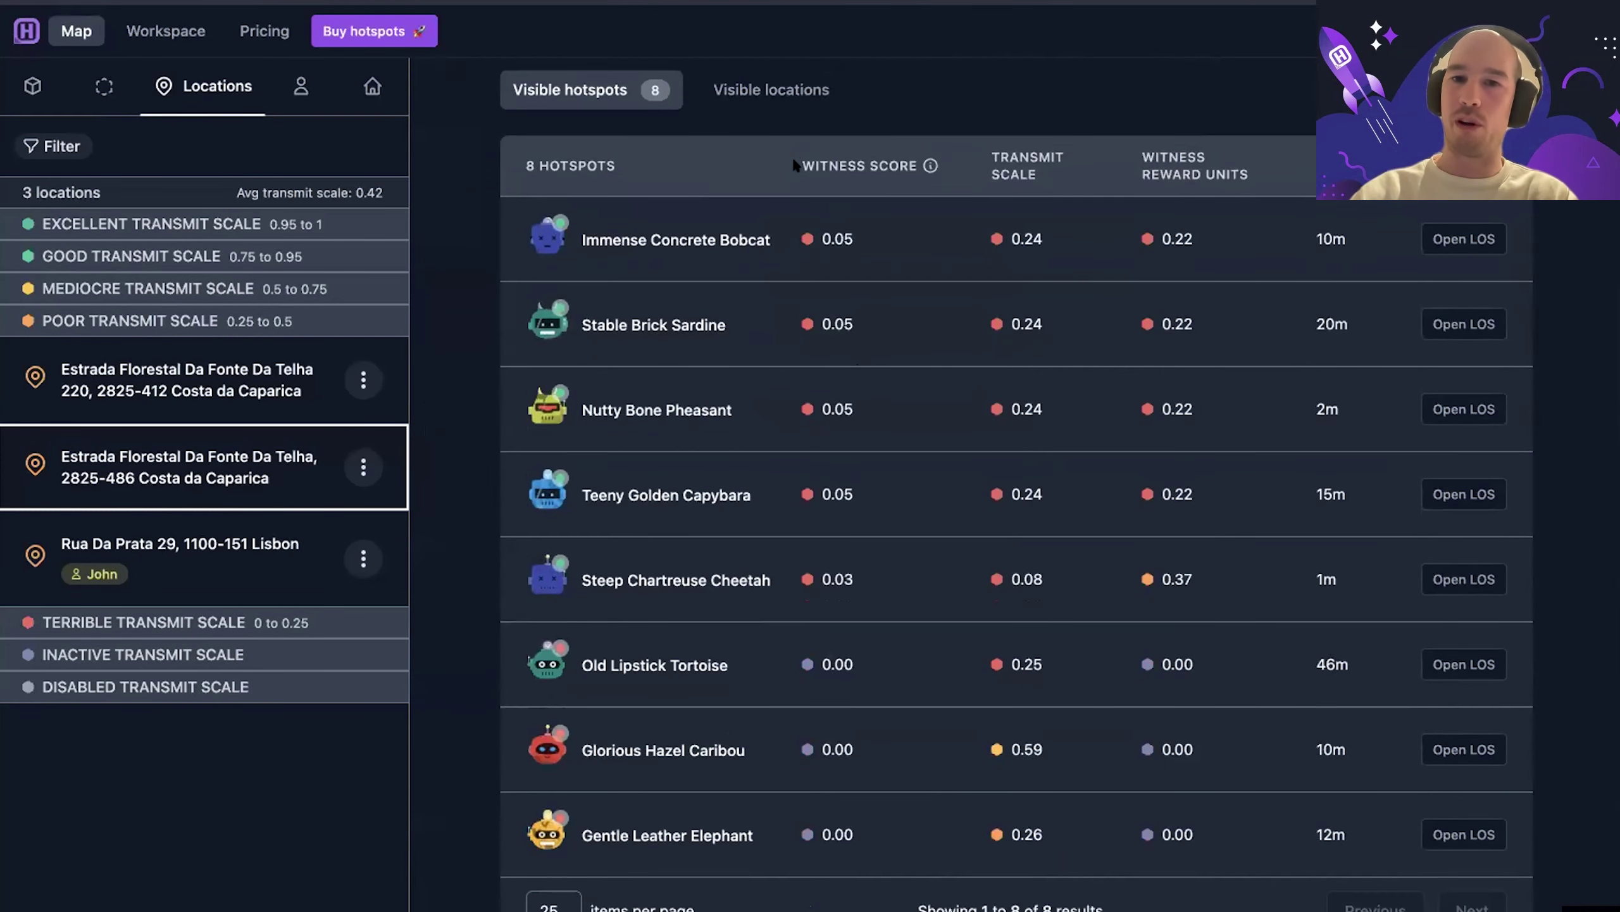
drag(911, 155, 802, 164)
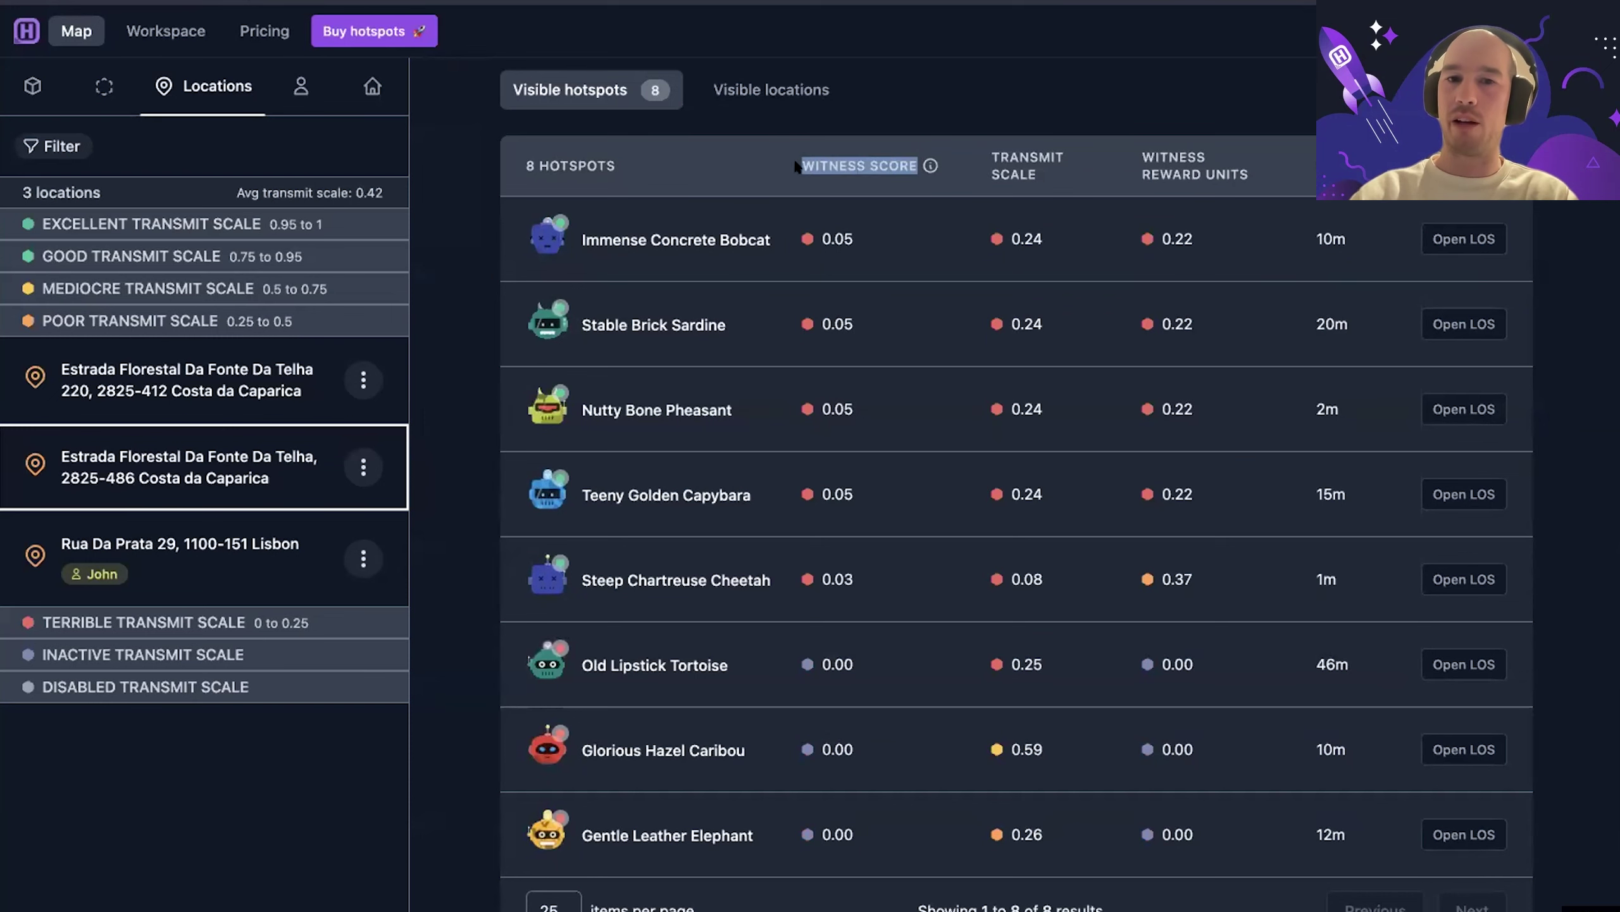
scroll(813, 205, up, 6)
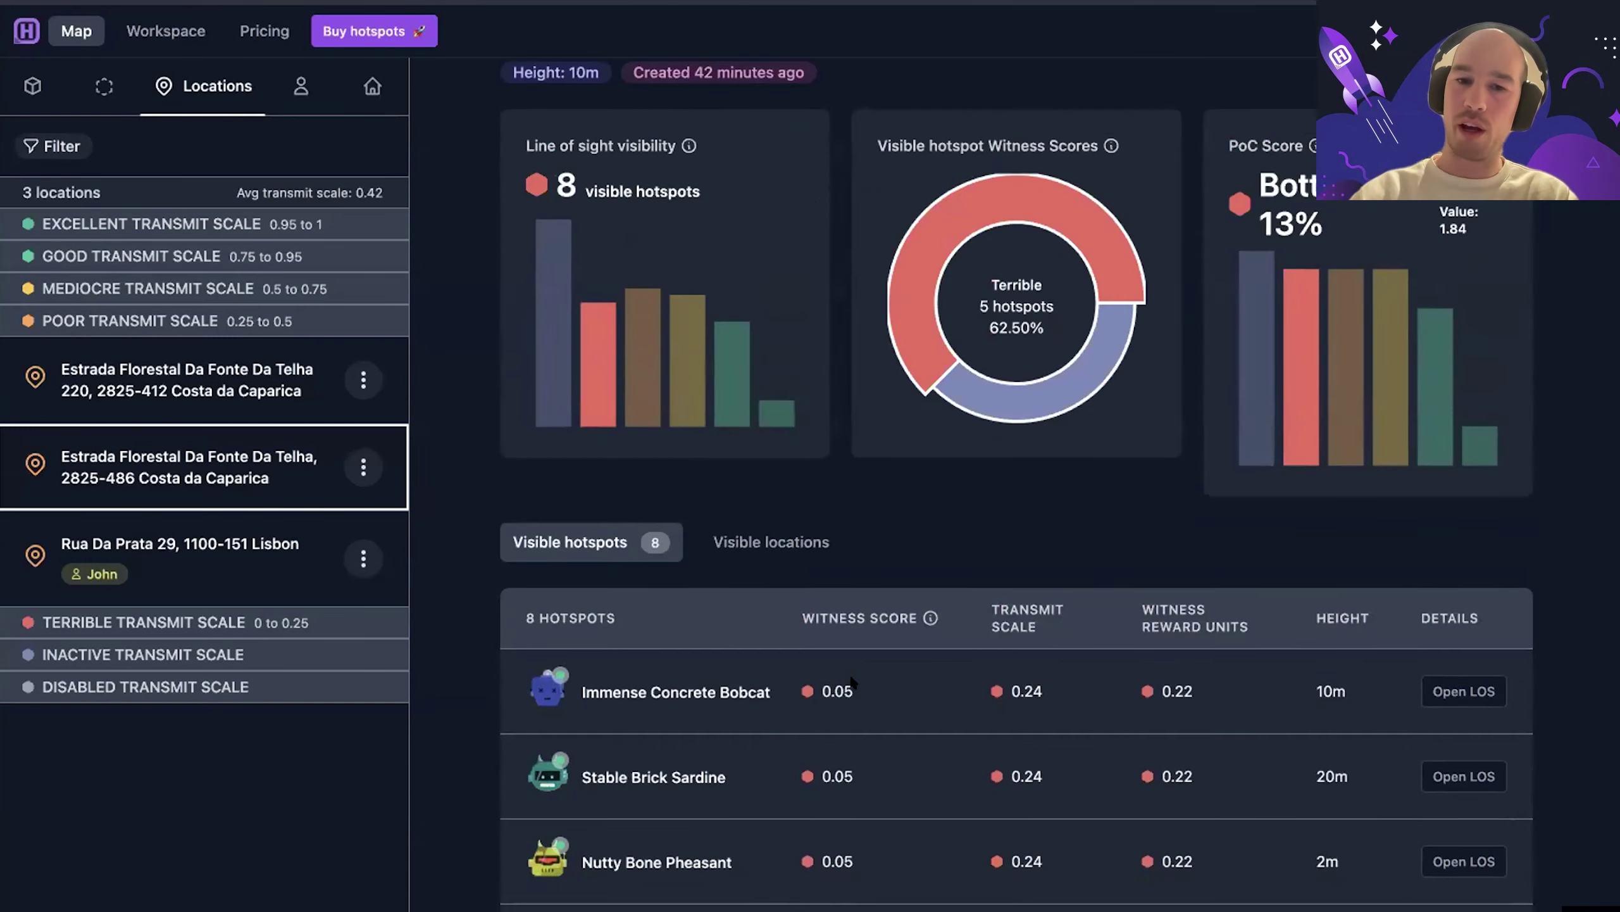
scroll(847, 666, down, 4)
scroll(865, 708, up, 5)
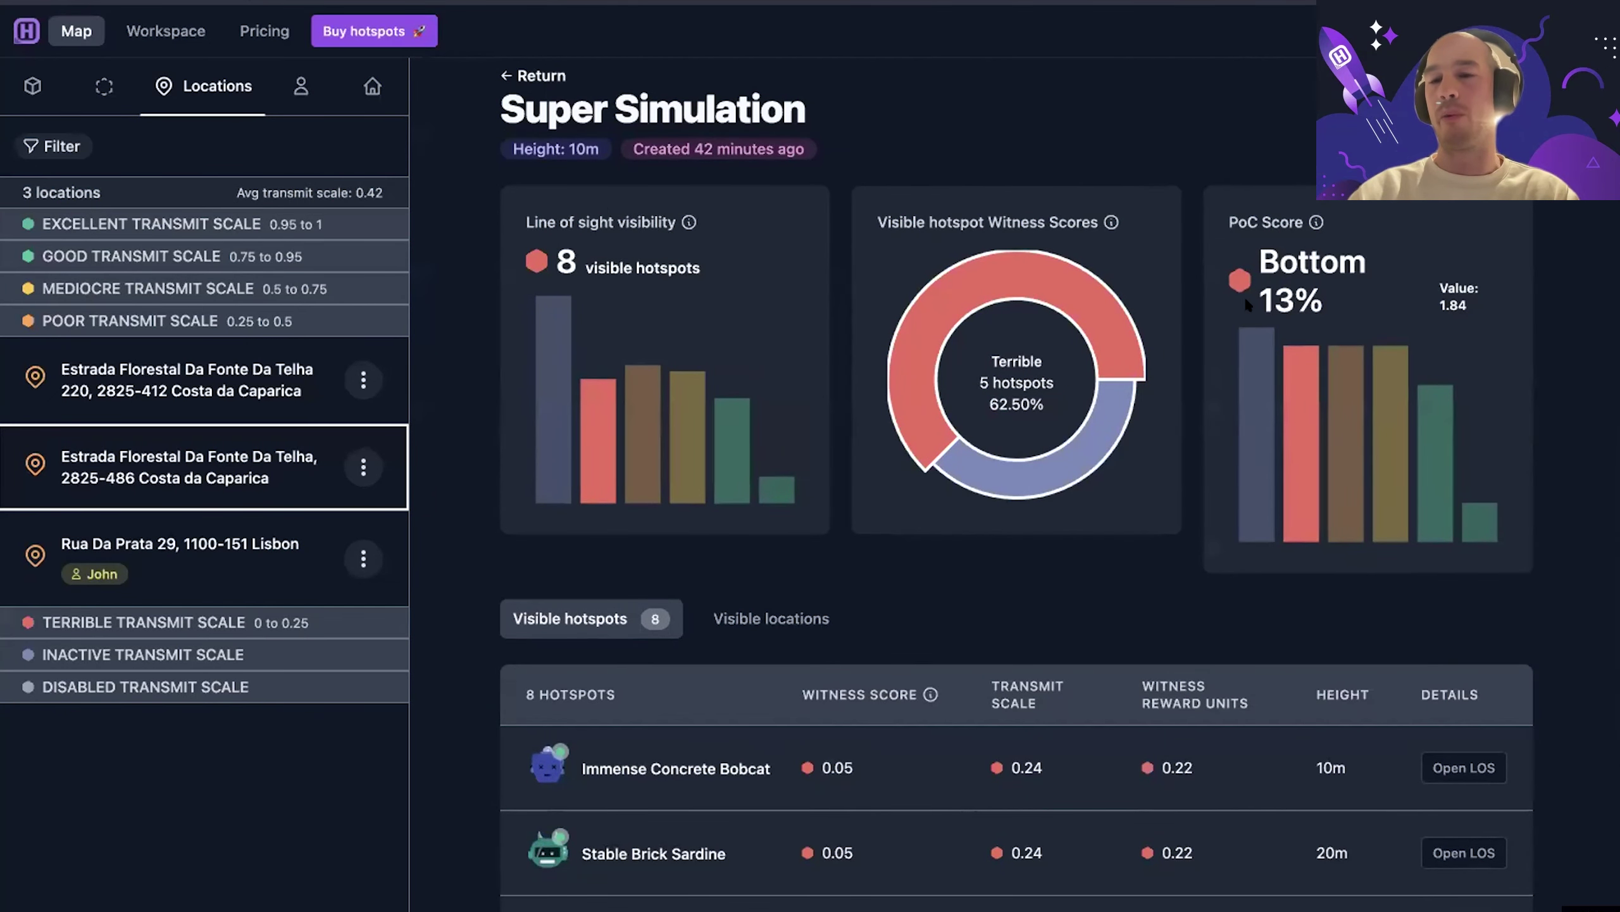
drag(1227, 217, 1307, 192)
click(1295, 210)
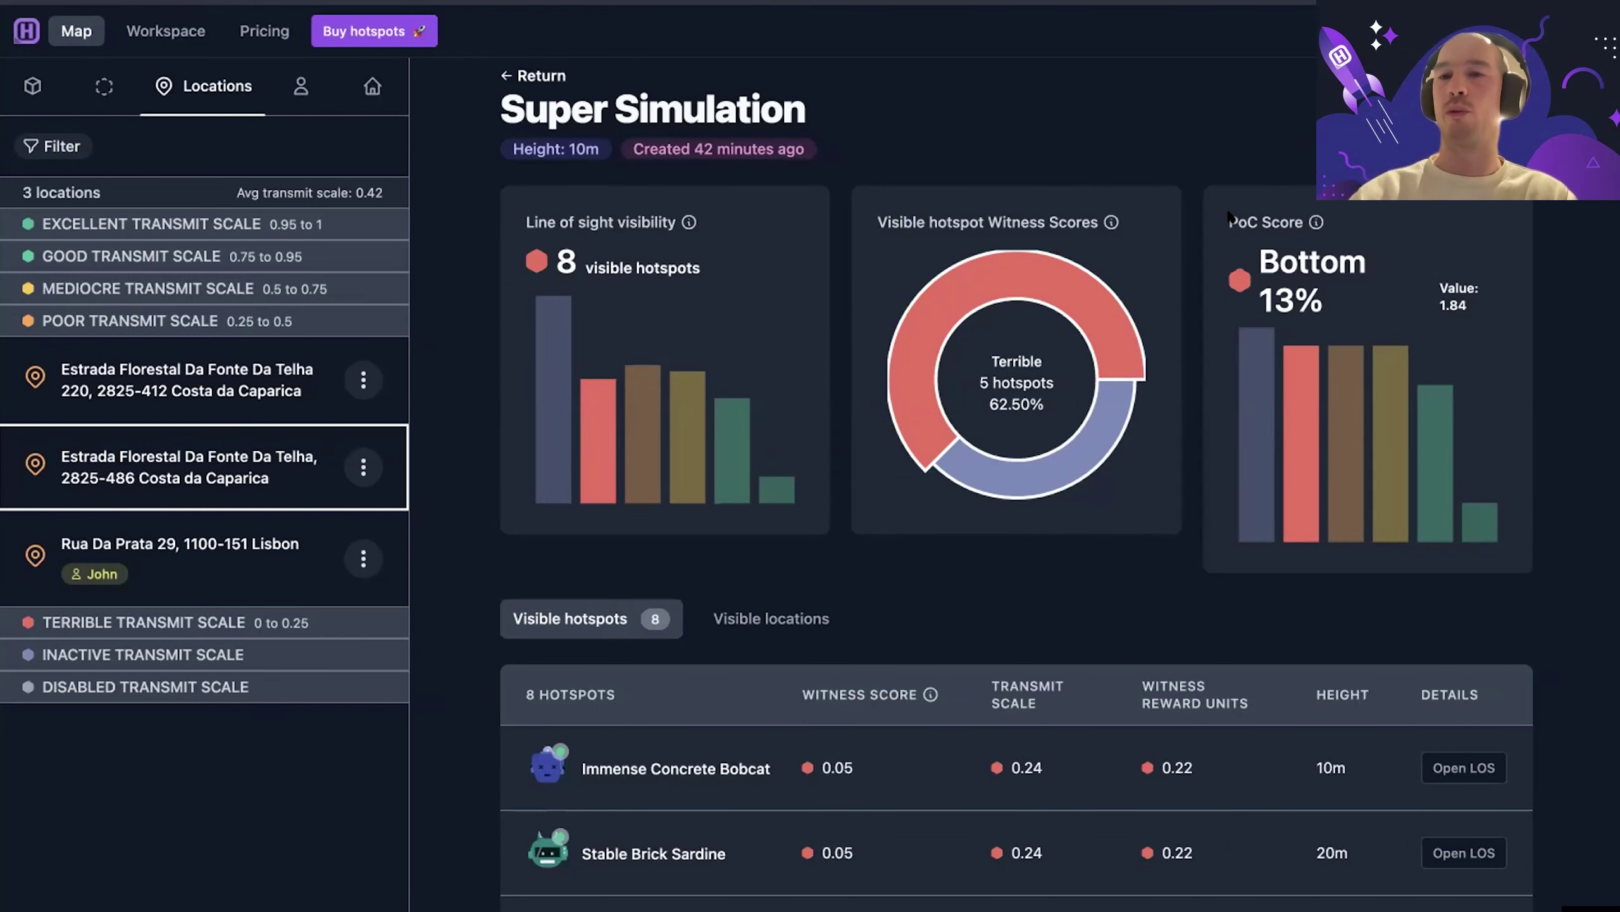
scroll(1210, 199, up, 2)
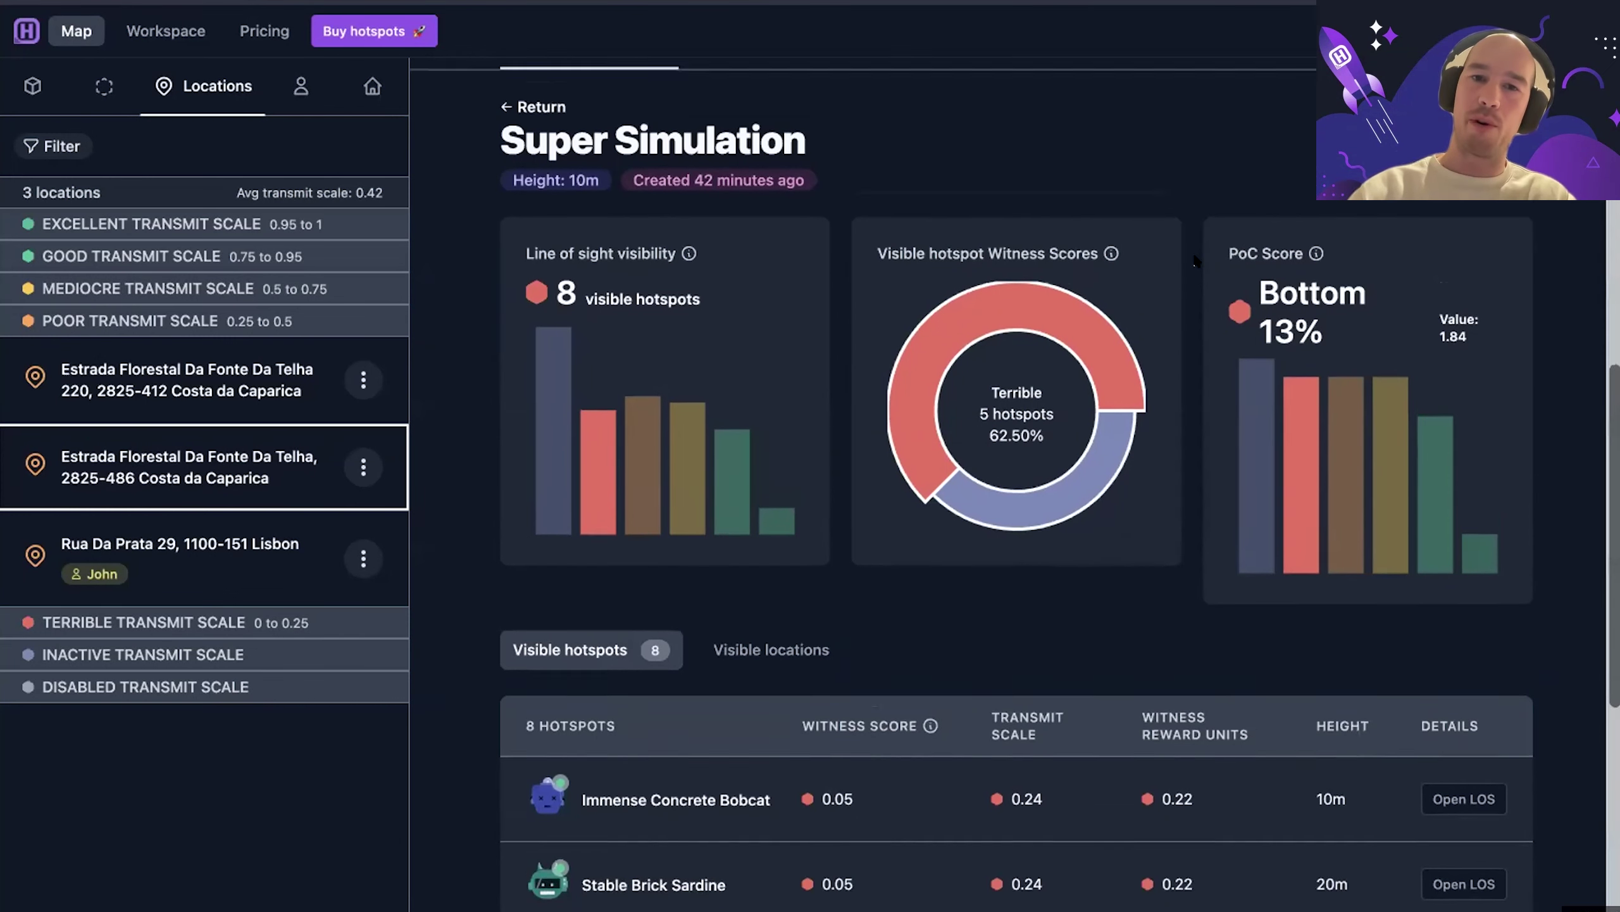
drag(507, 222, 823, 233)
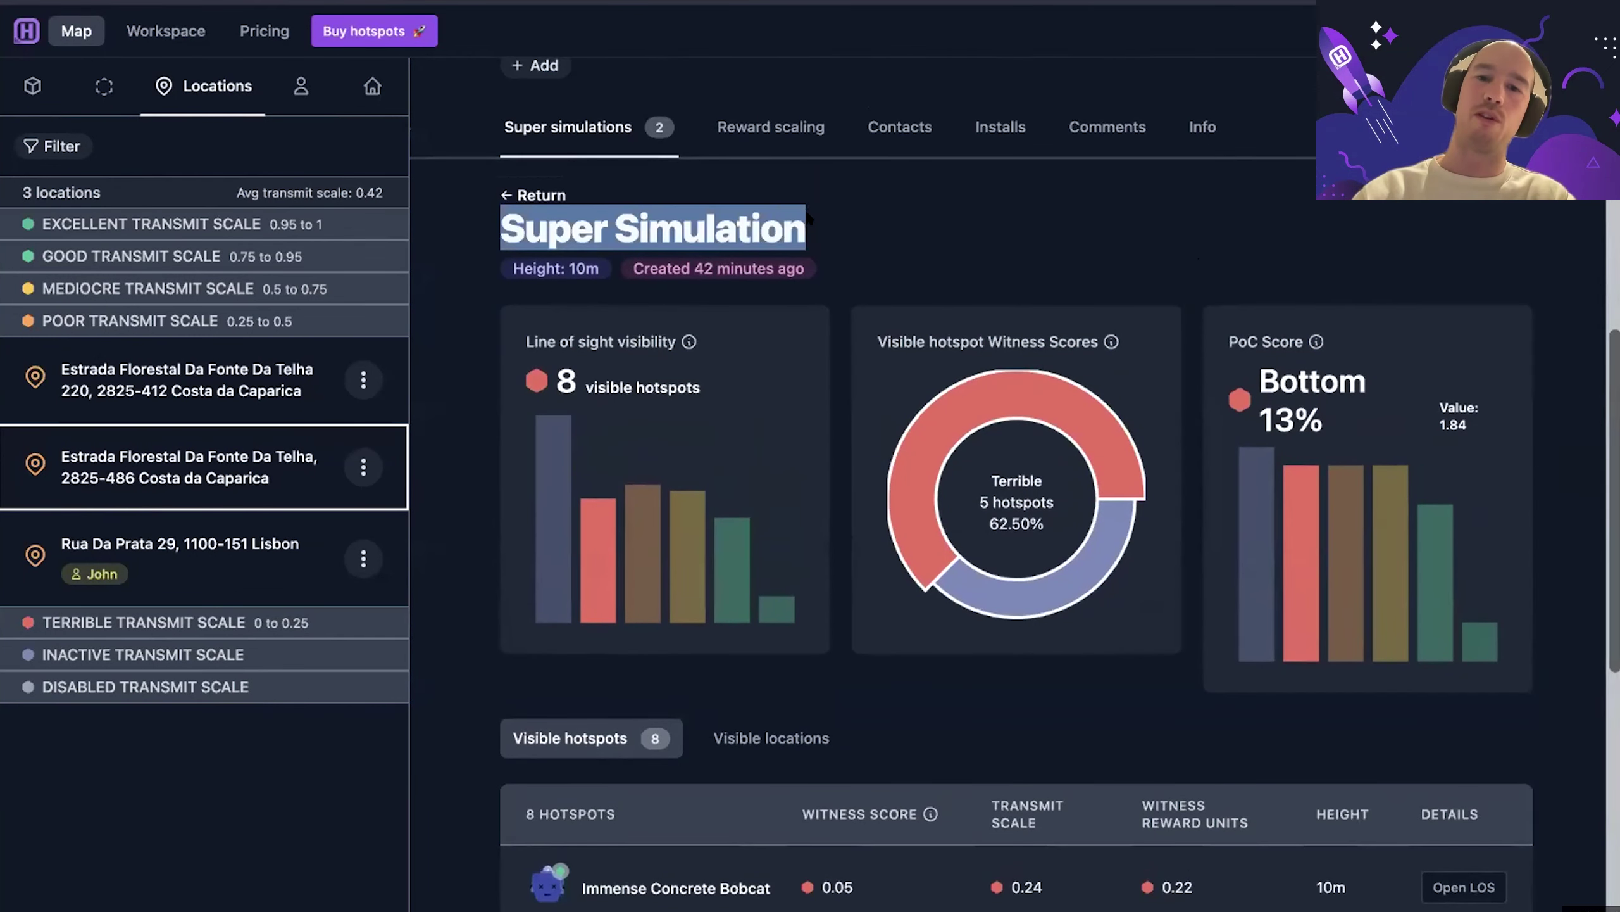
click(863, 243)
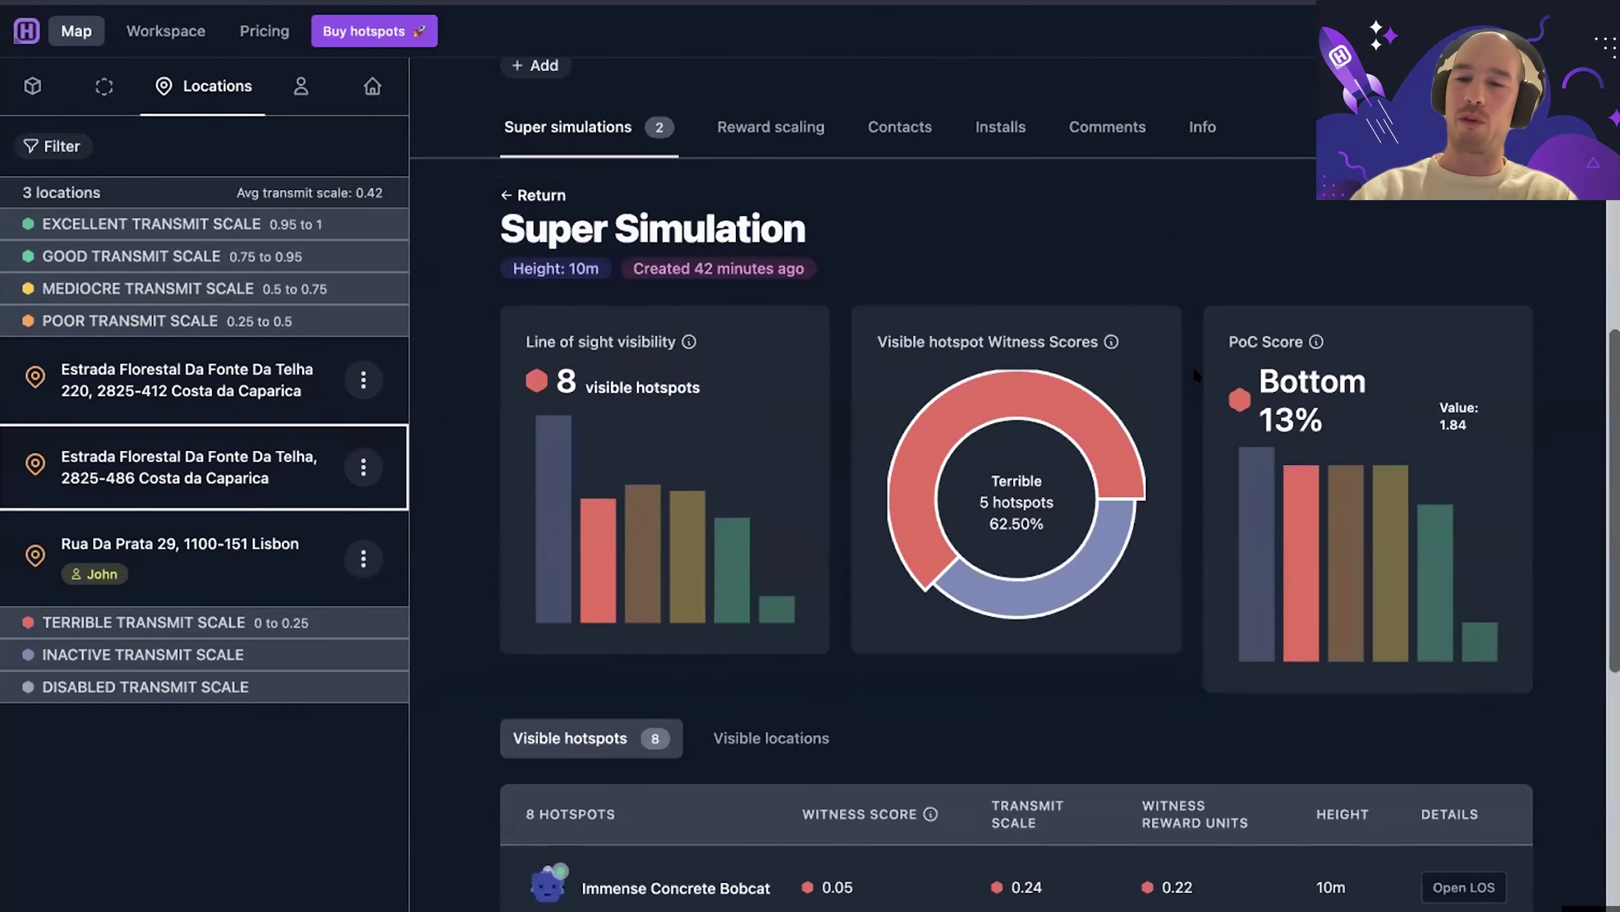
scroll(1180, 368, down, 1)
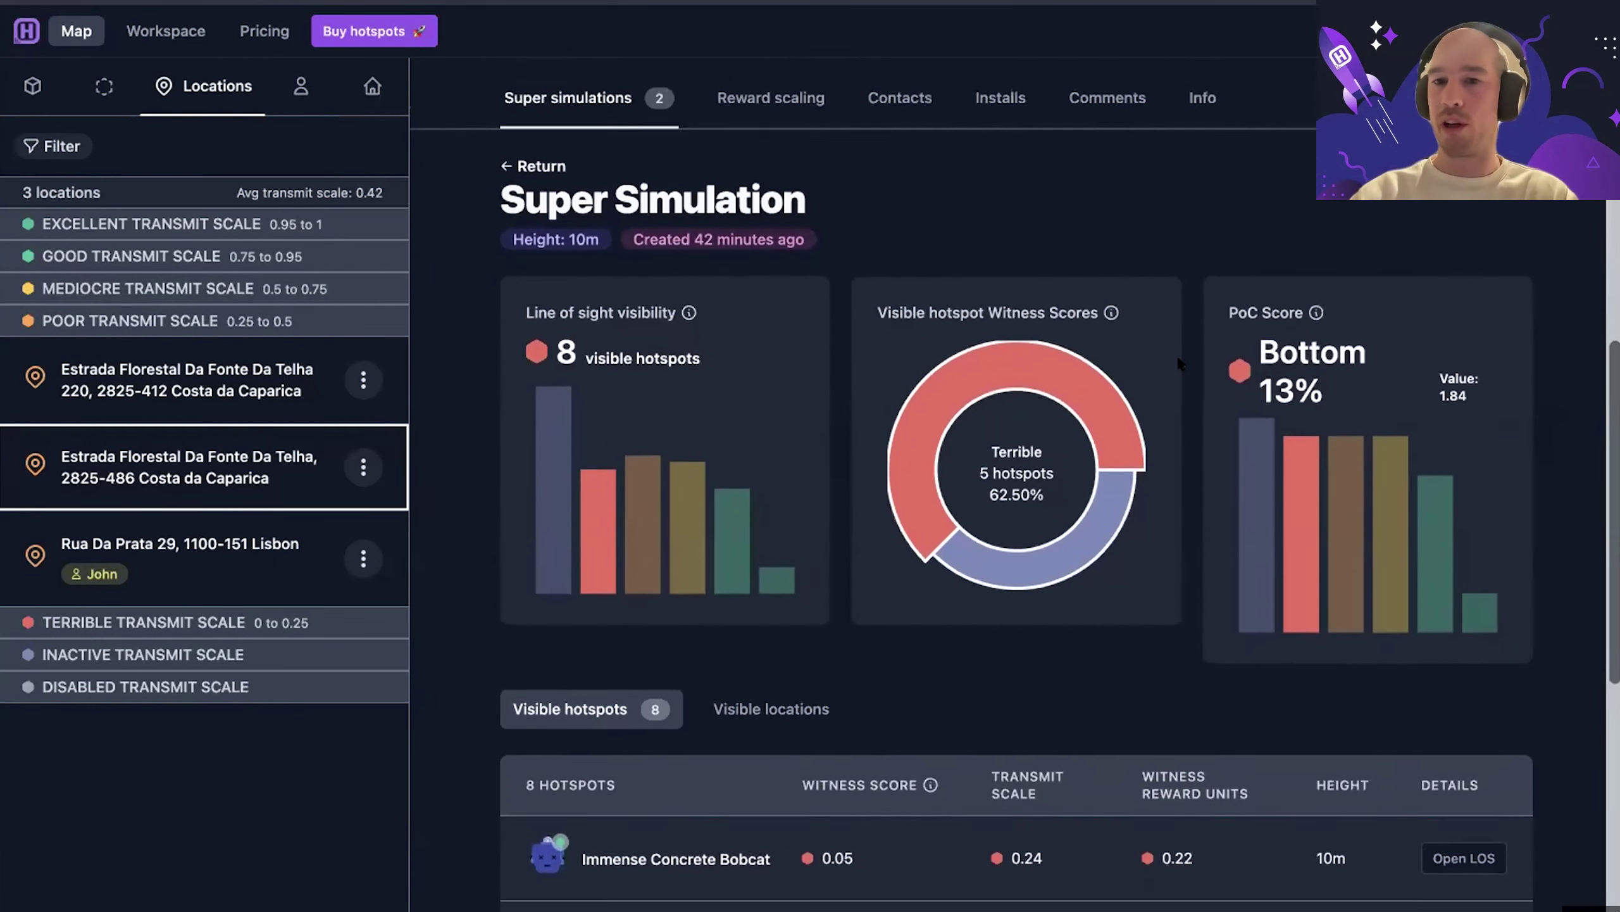
scroll(1185, 371, up, 1)
scroll(1184, 503, down, 3)
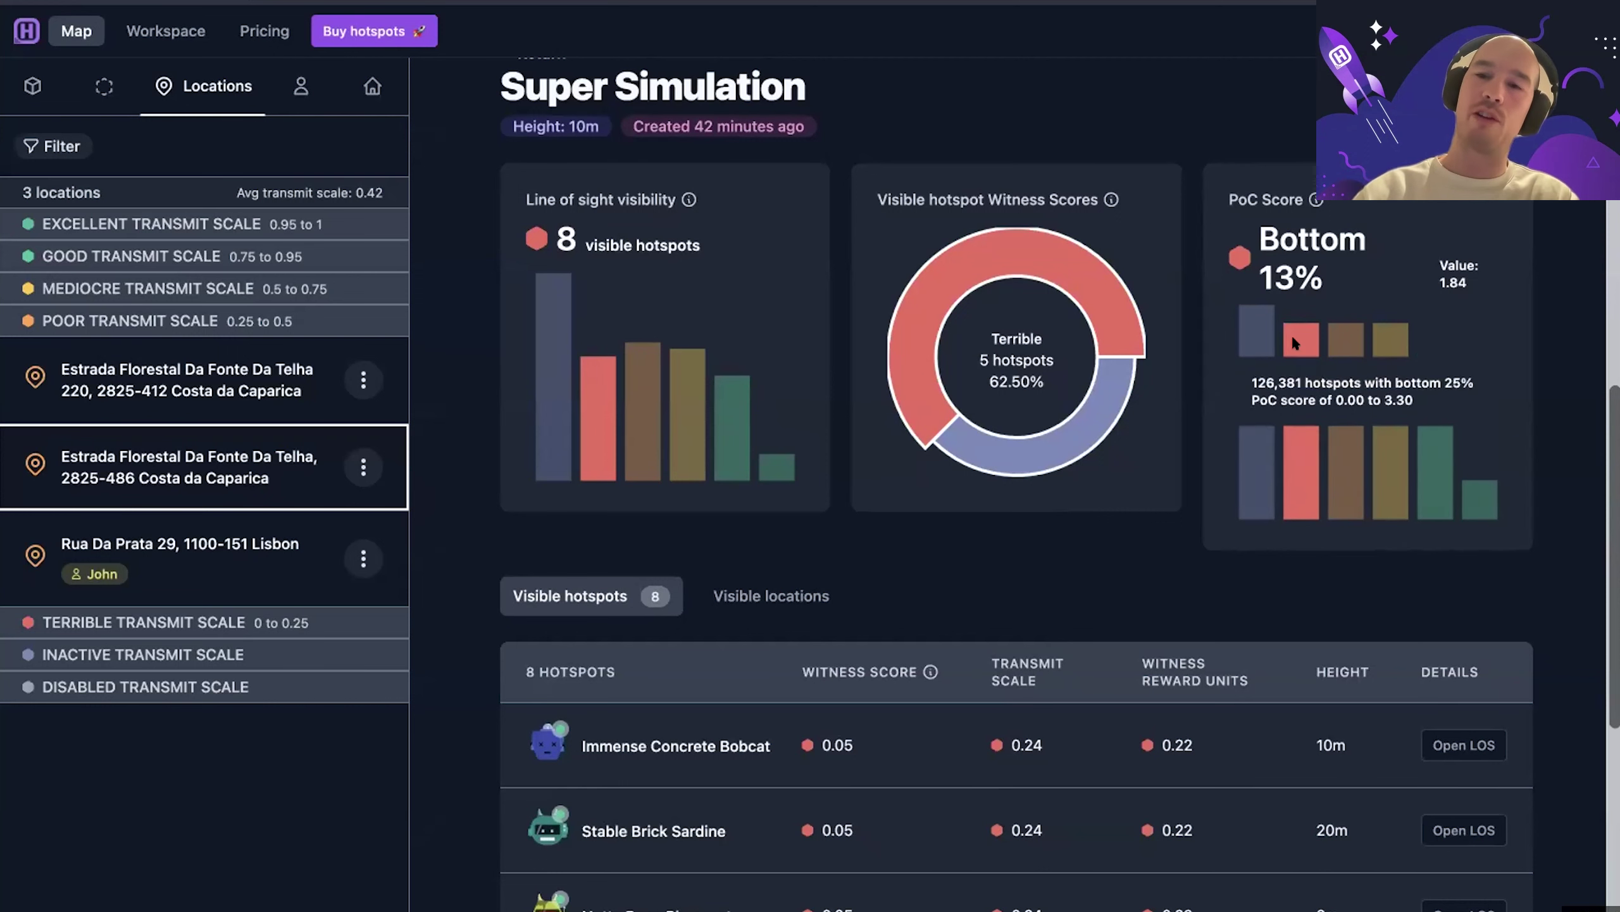
scroll(1041, 114, up, 1)
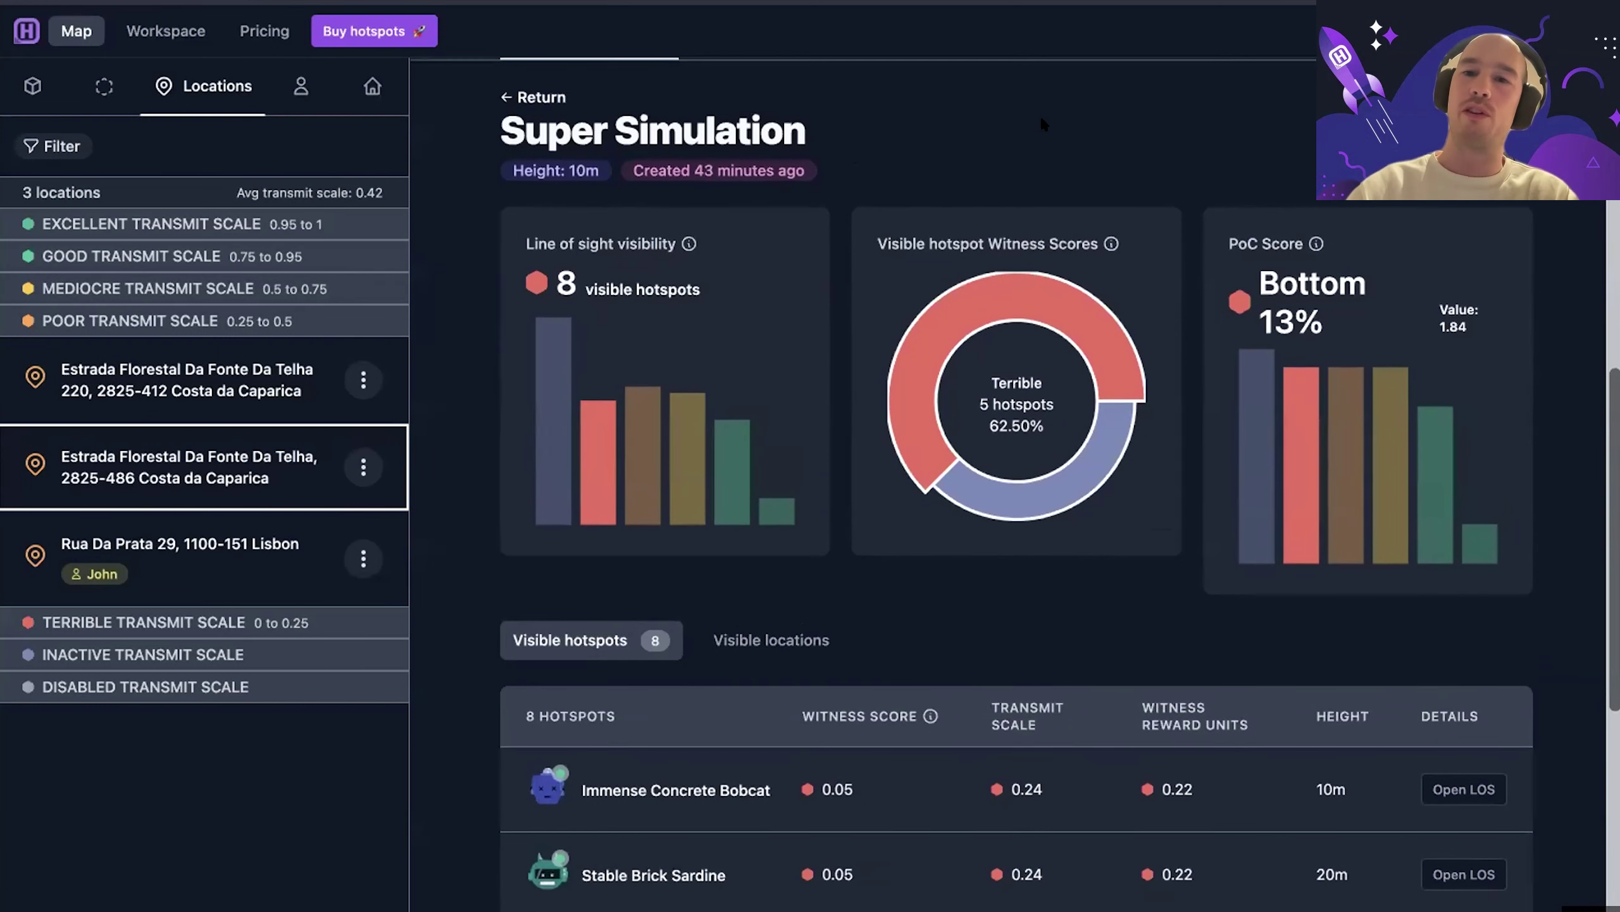
scroll(1128, 154, down, 1)
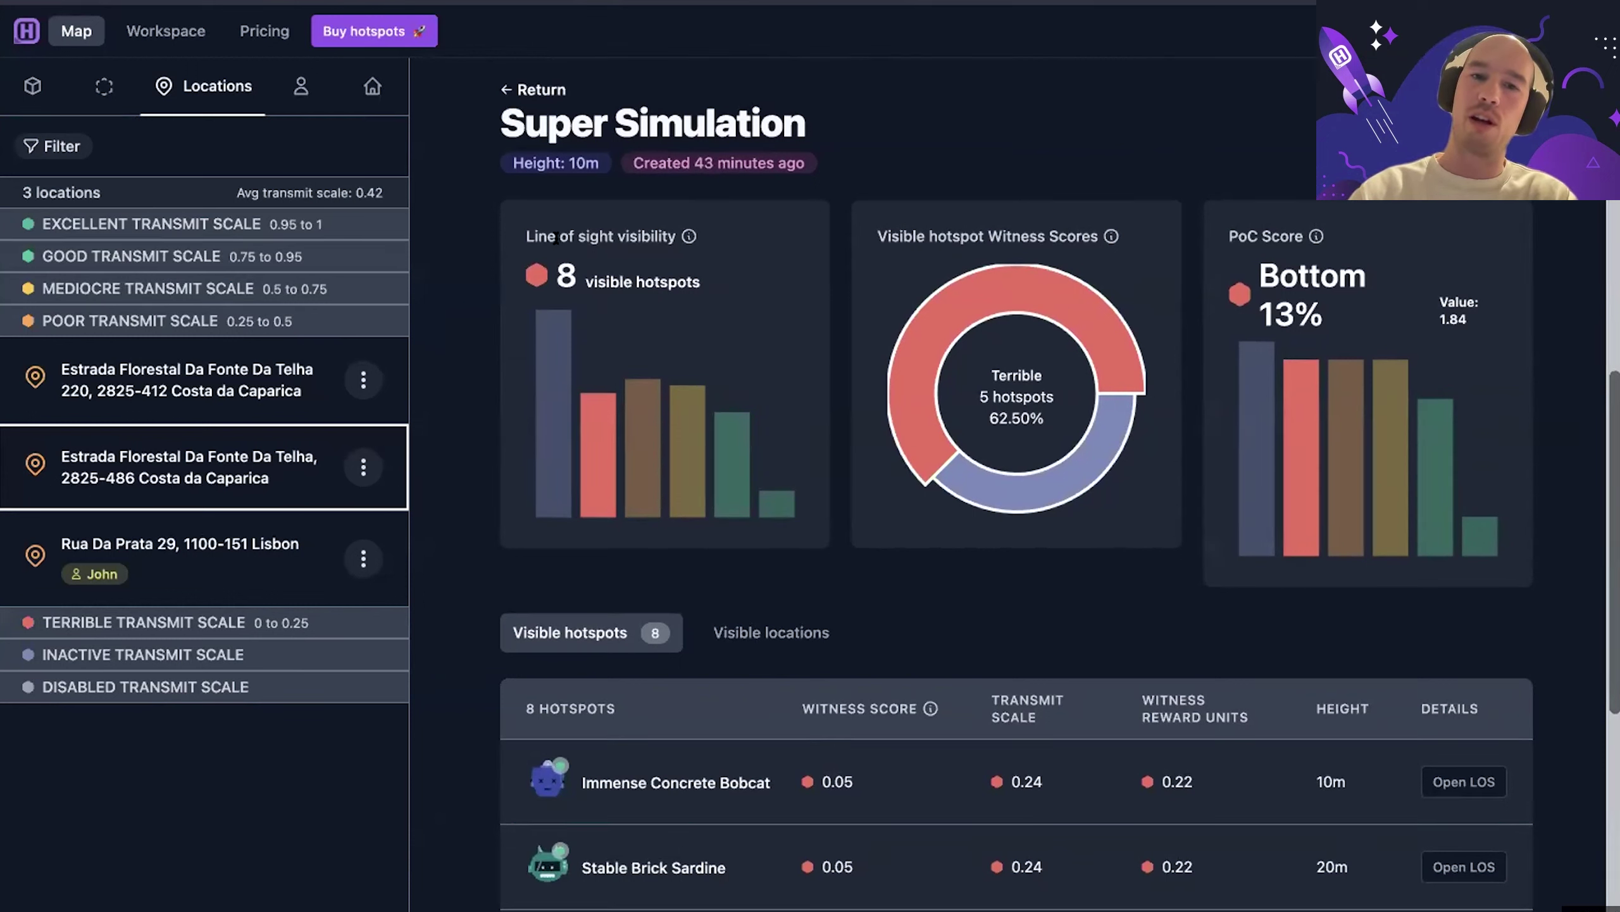
drag(521, 236, 690, 238)
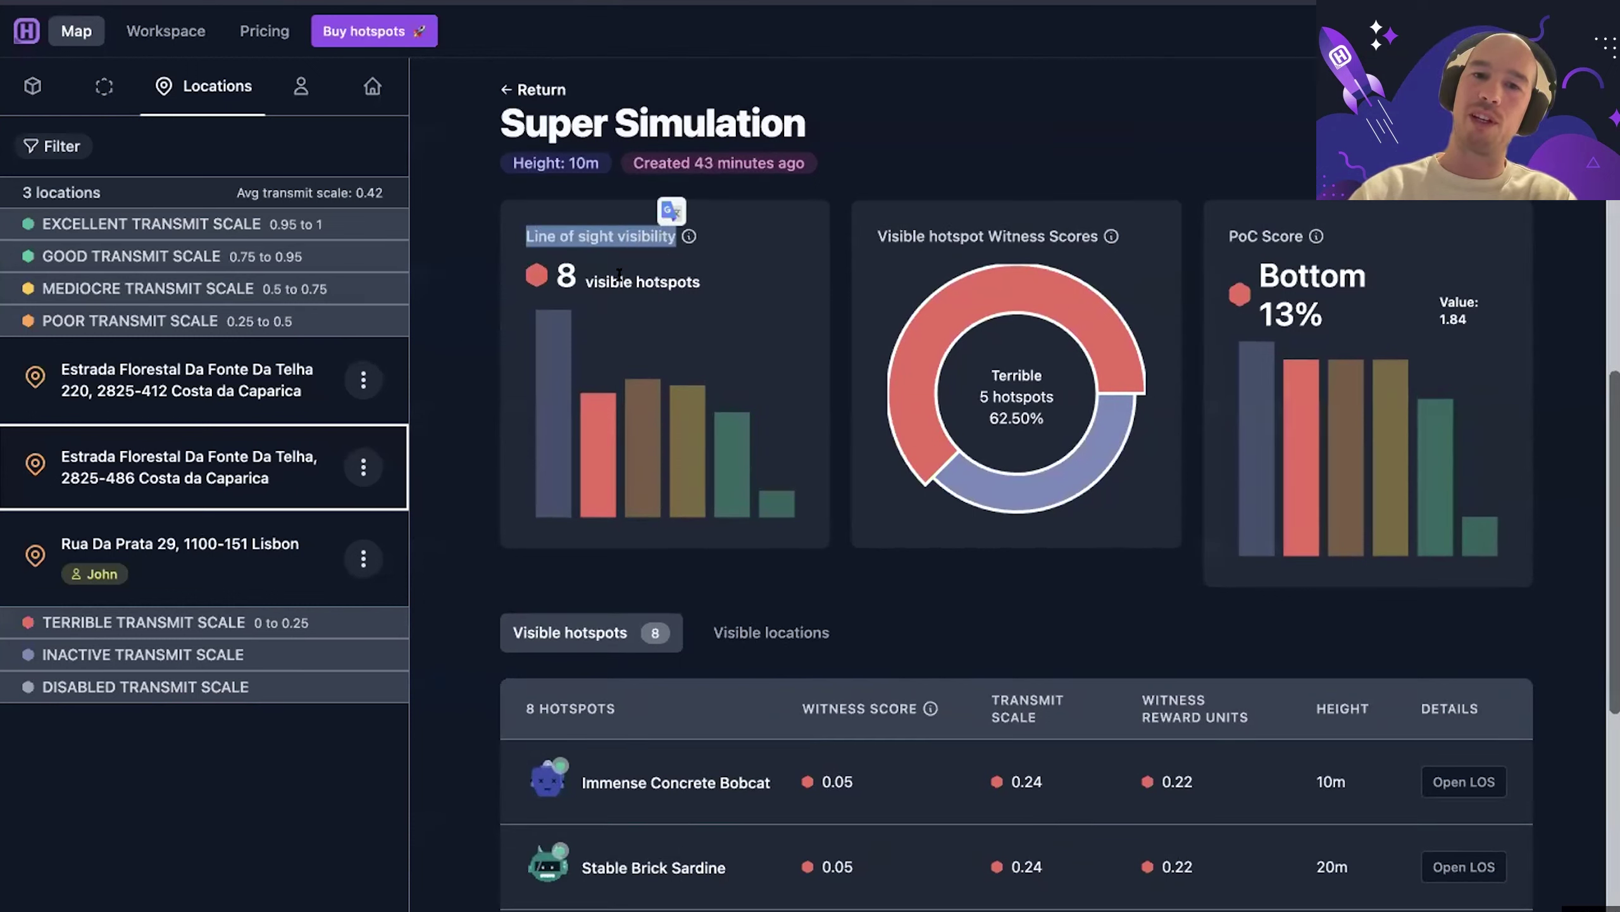
click(573, 325)
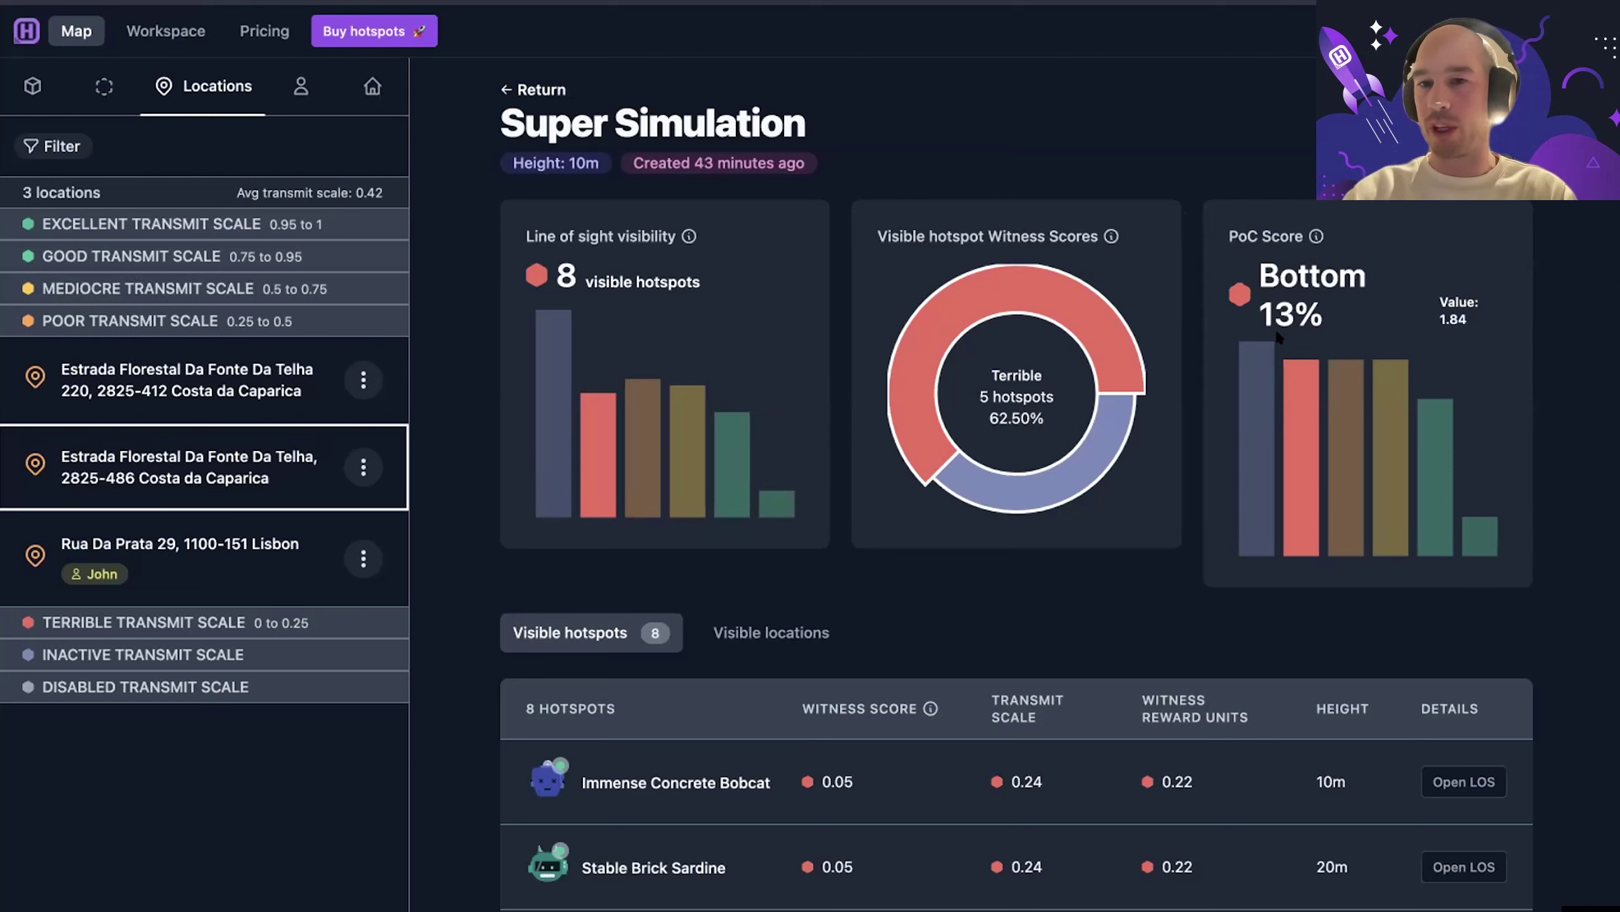
triple_click(1314, 313)
click(1331, 311)
scroll(1333, 311, up, 10)
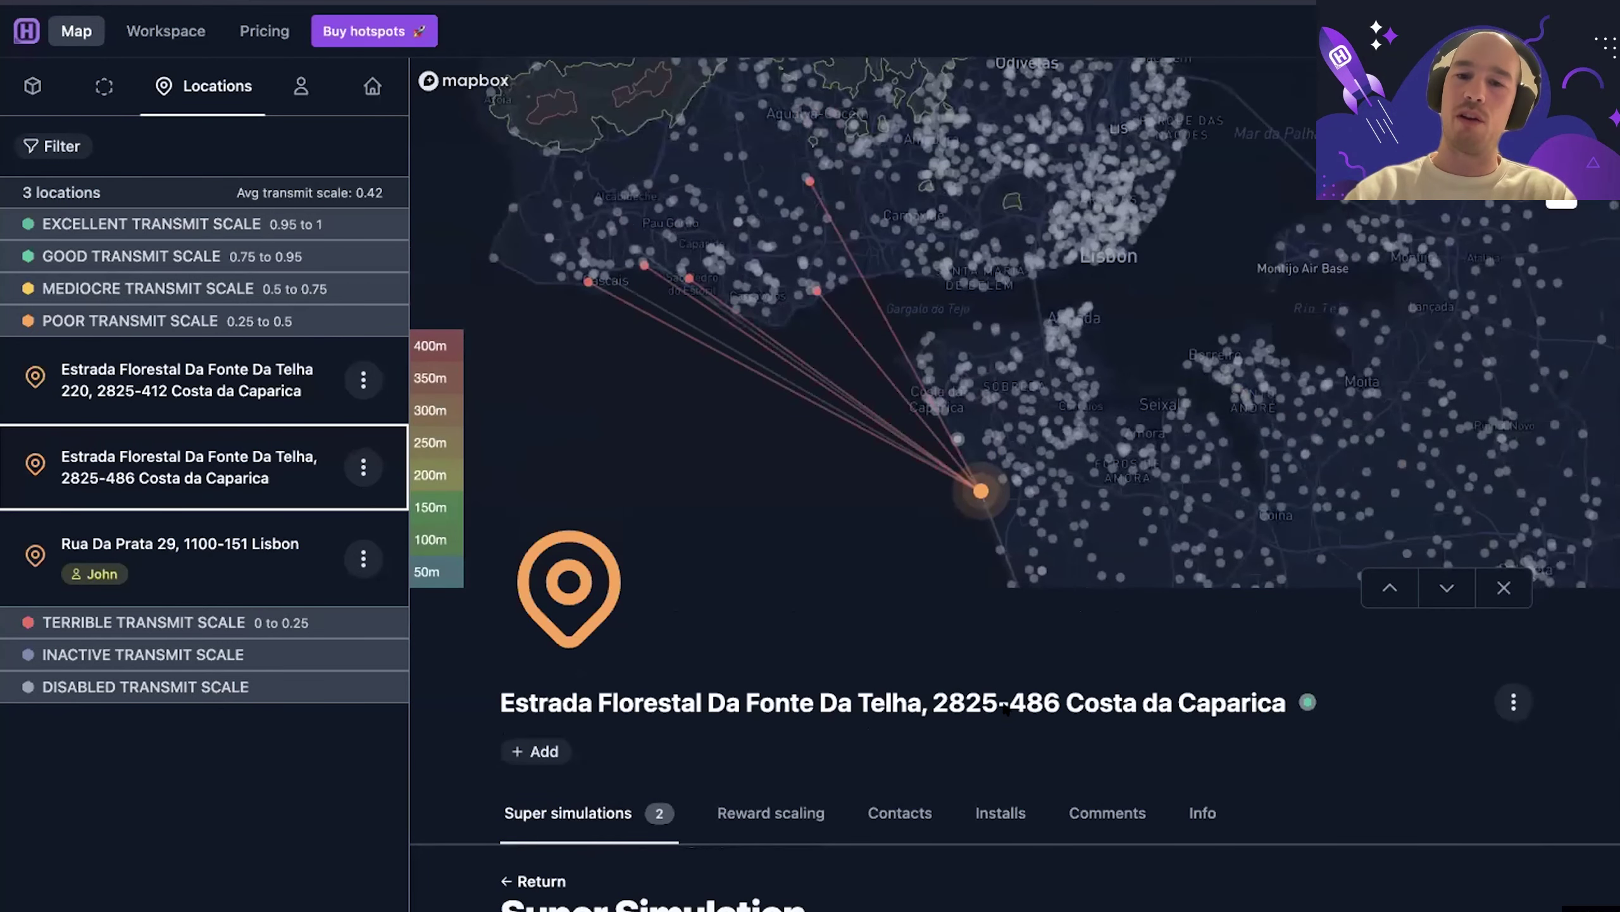
scroll(563, 240, down, 9)
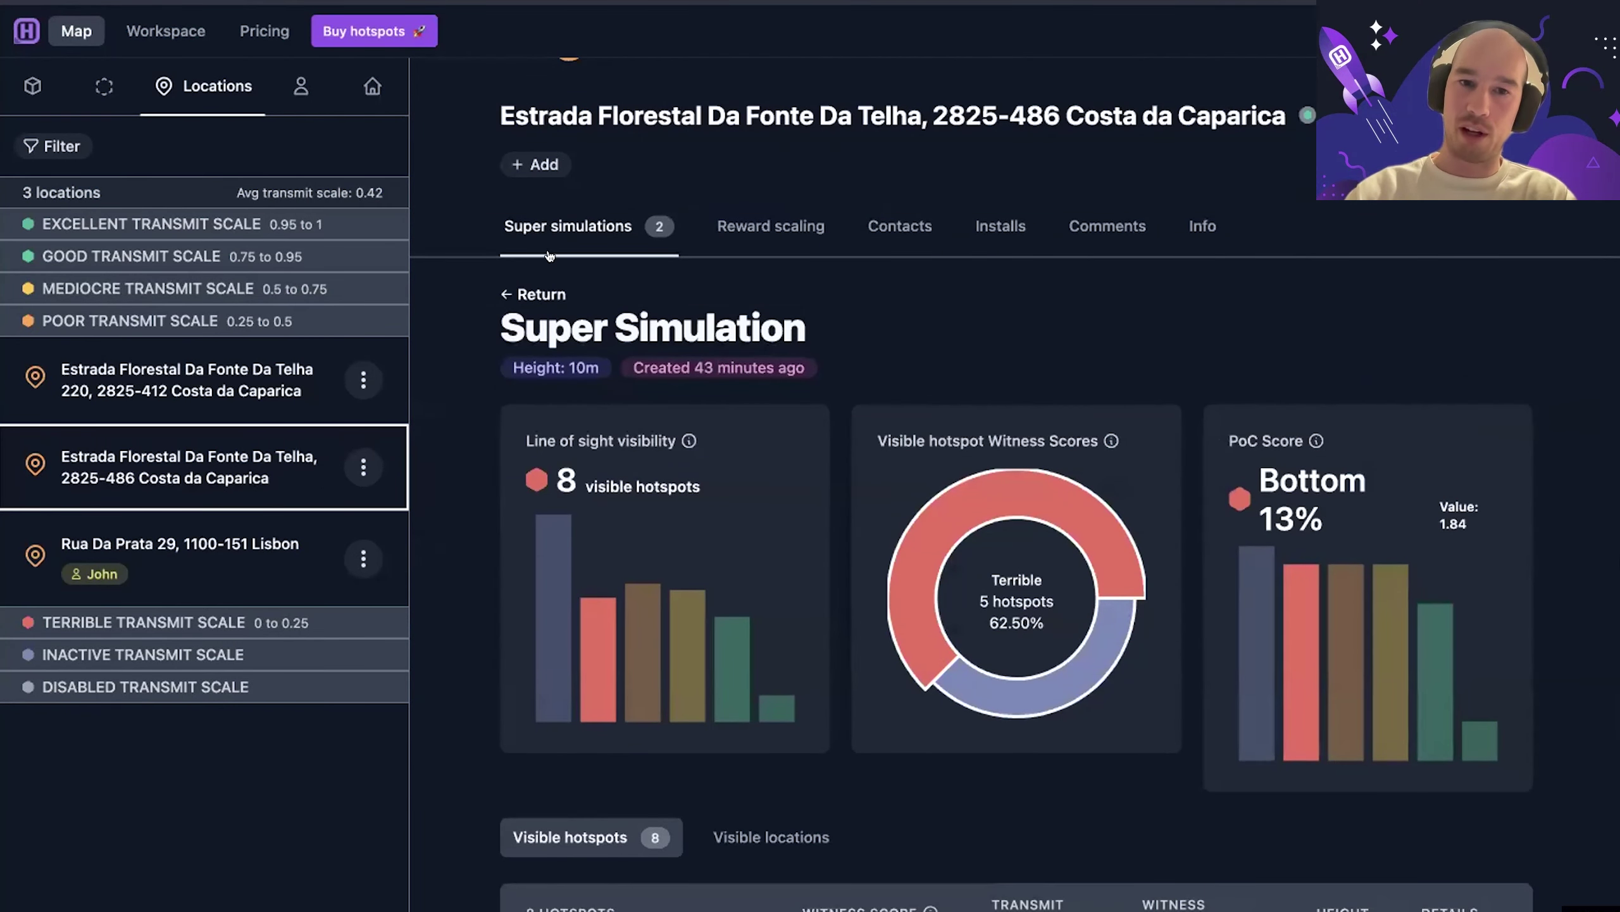
scroll(861, 326, down, 10)
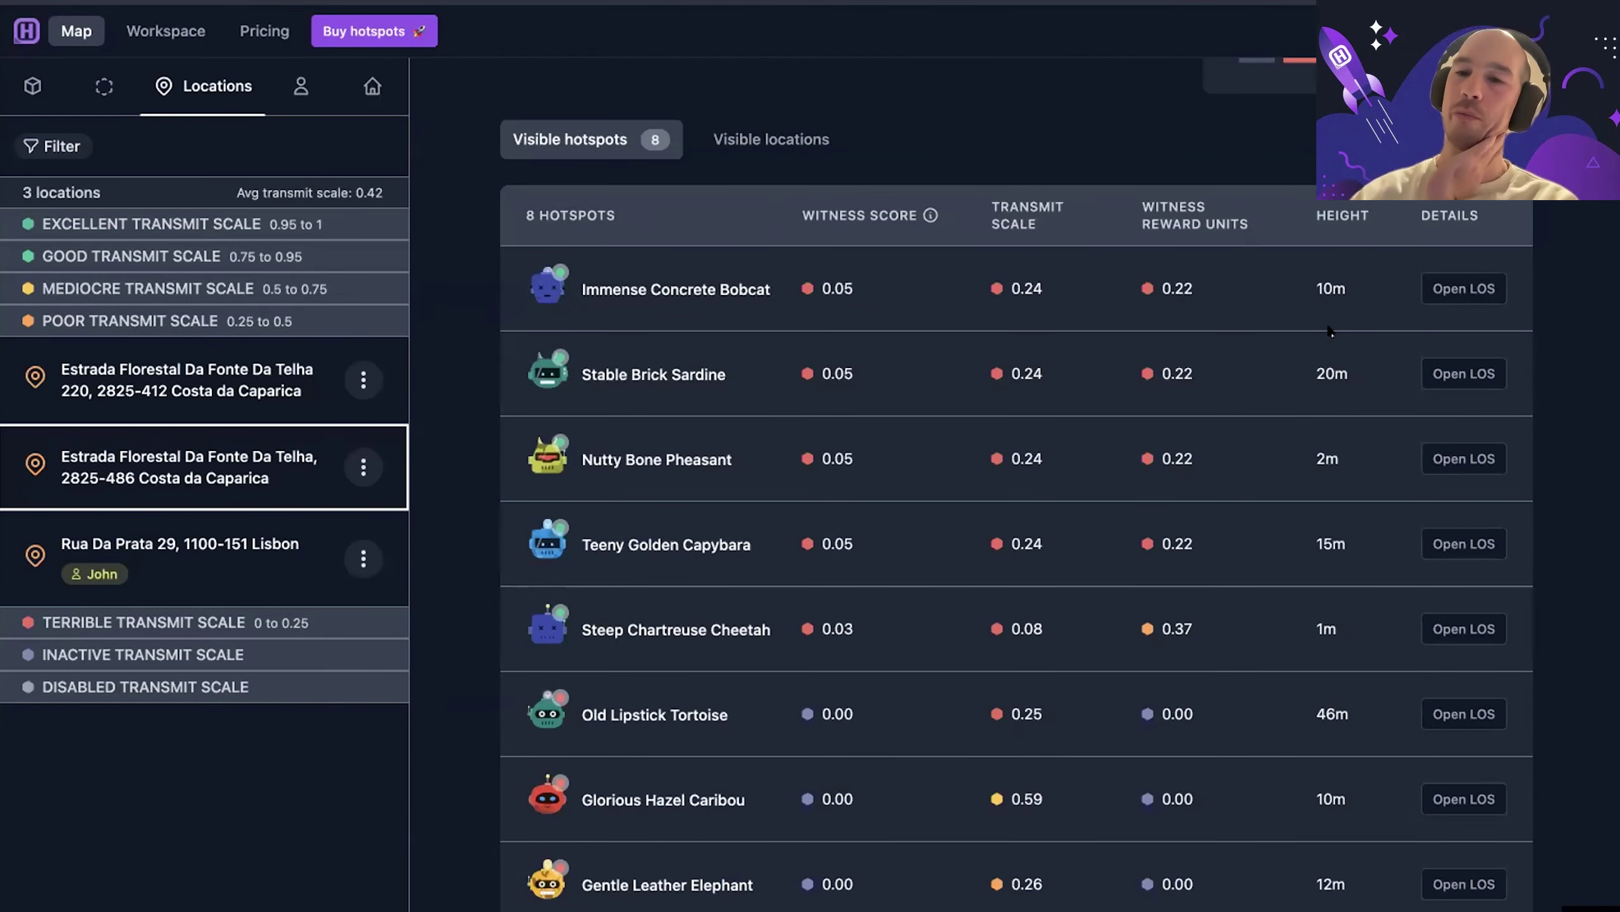
scroll(1337, 294, down, 2)
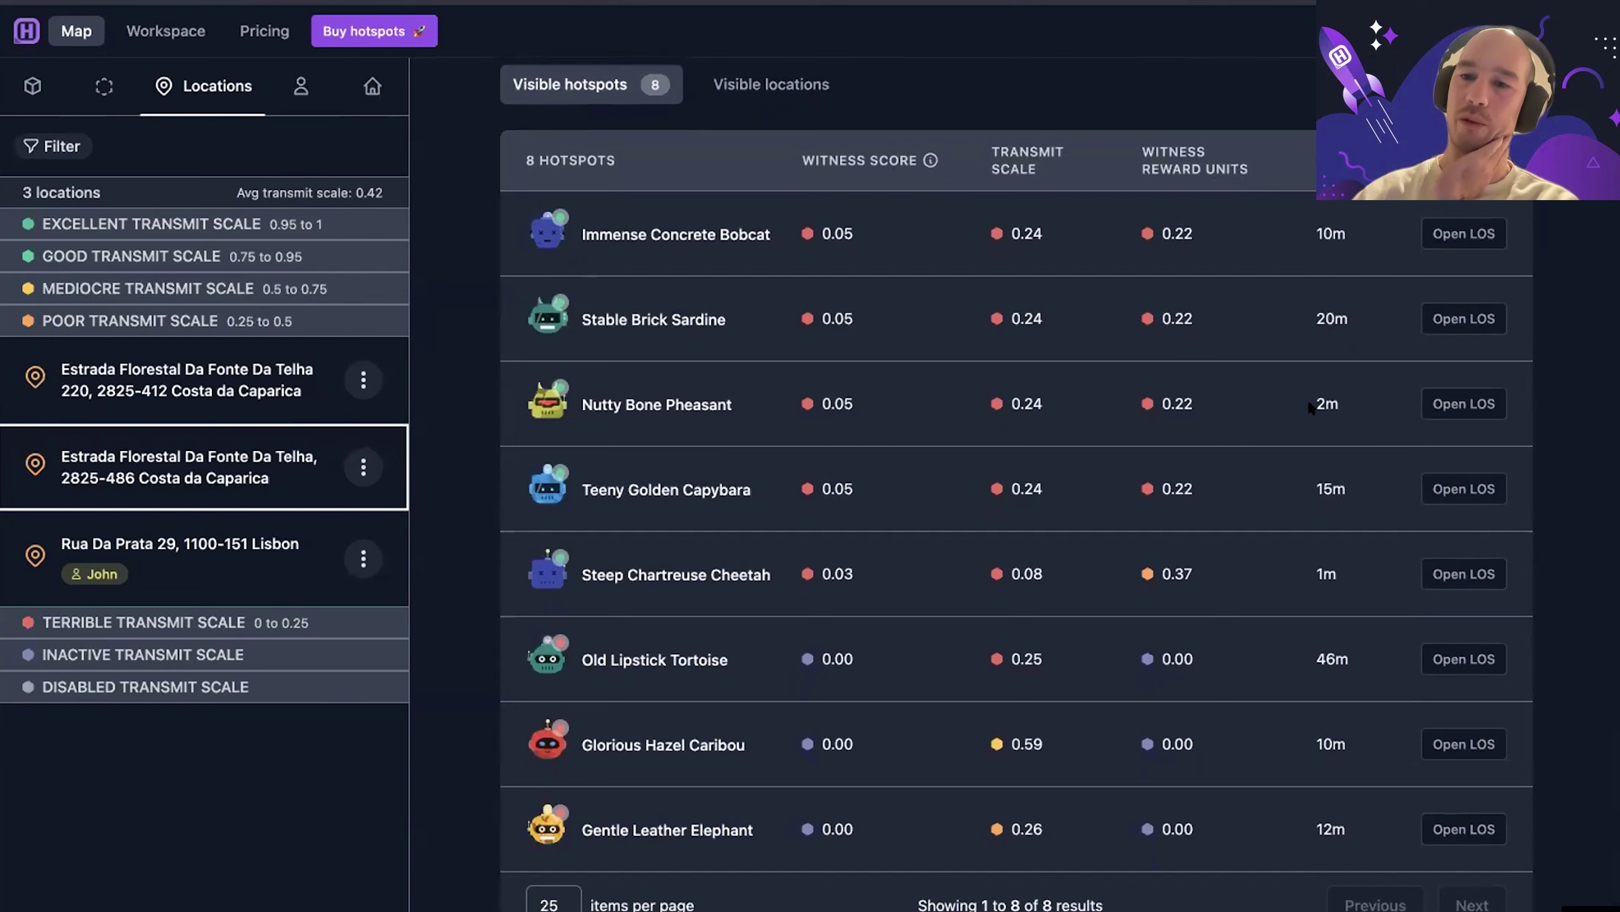
drag(1310, 407, 1338, 410)
drag(1315, 490, 1346, 495)
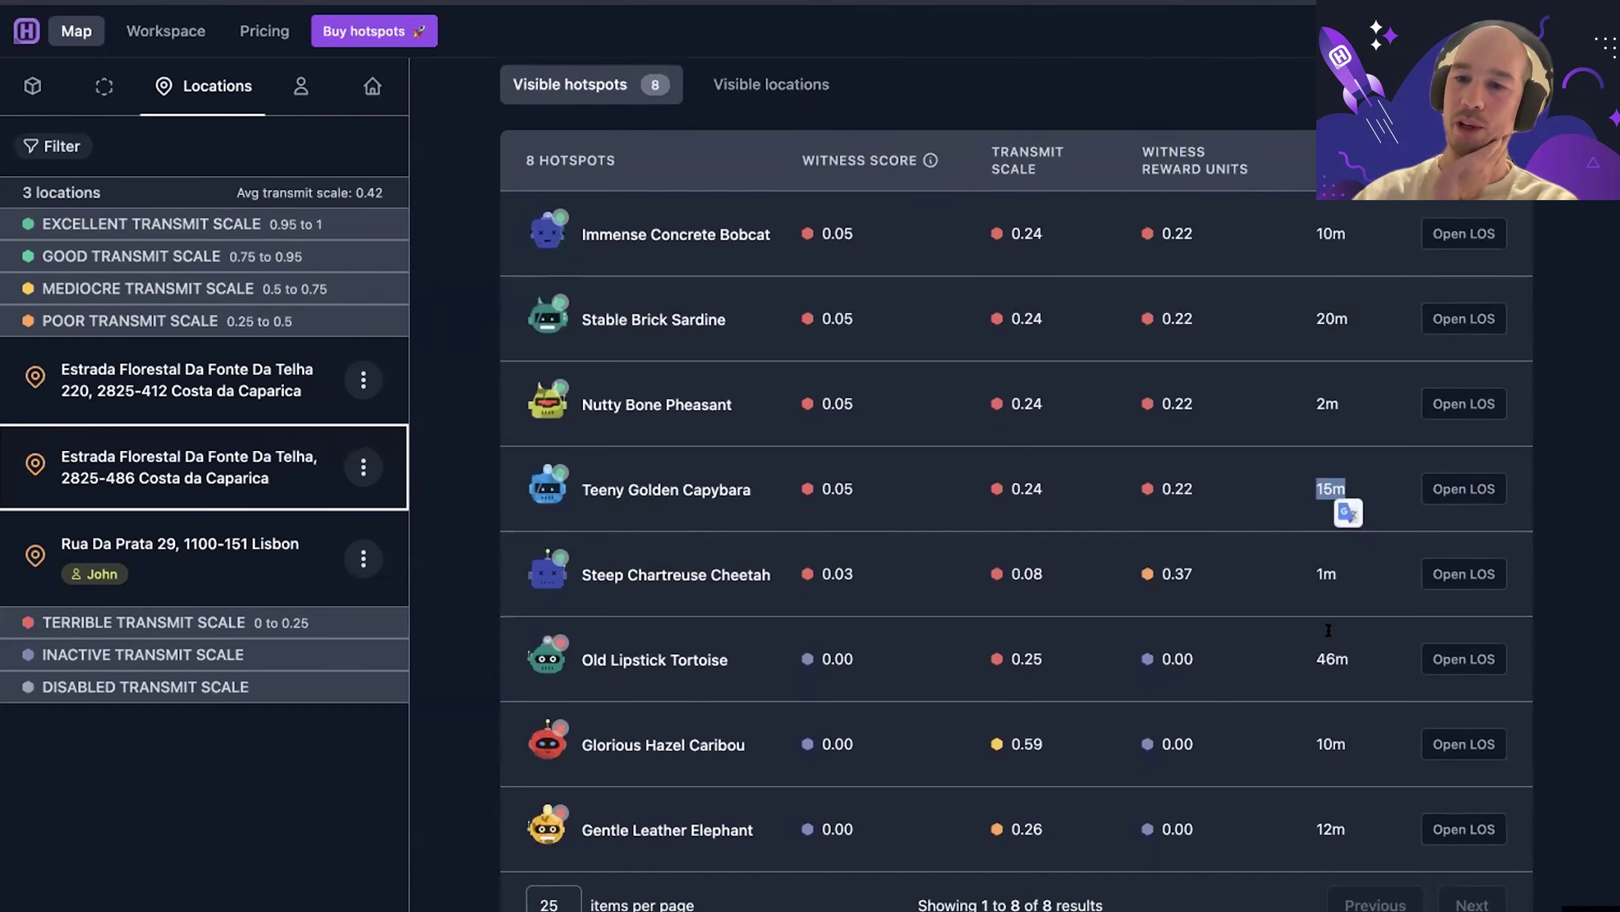
drag(1316, 659, 1360, 658)
click(1294, 685)
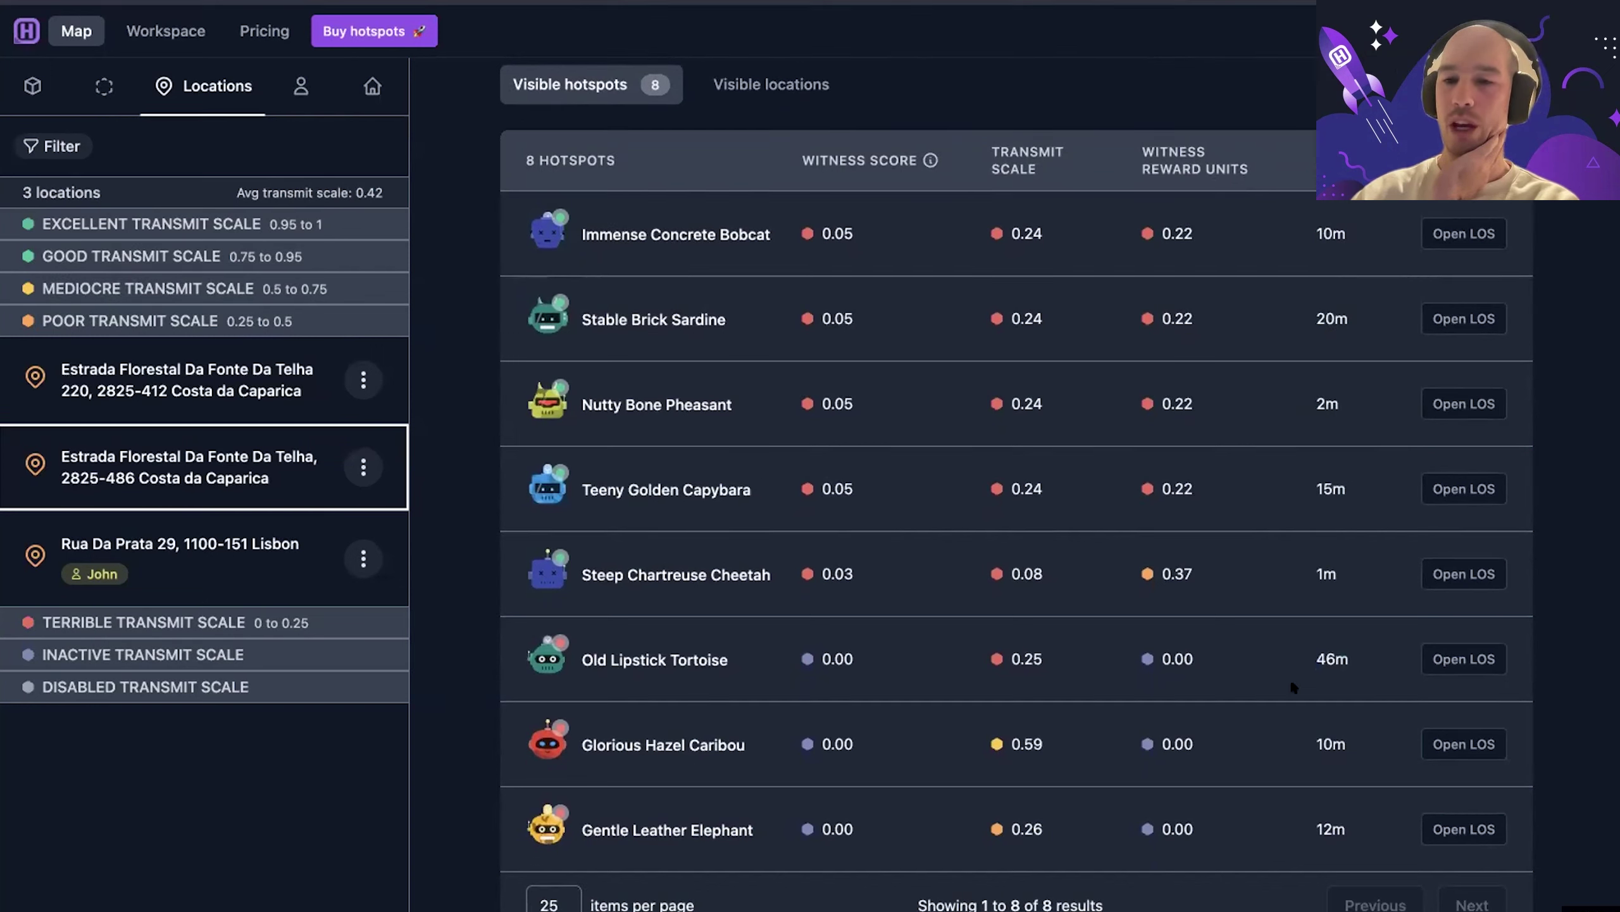
scroll(1295, 677, down, 1)
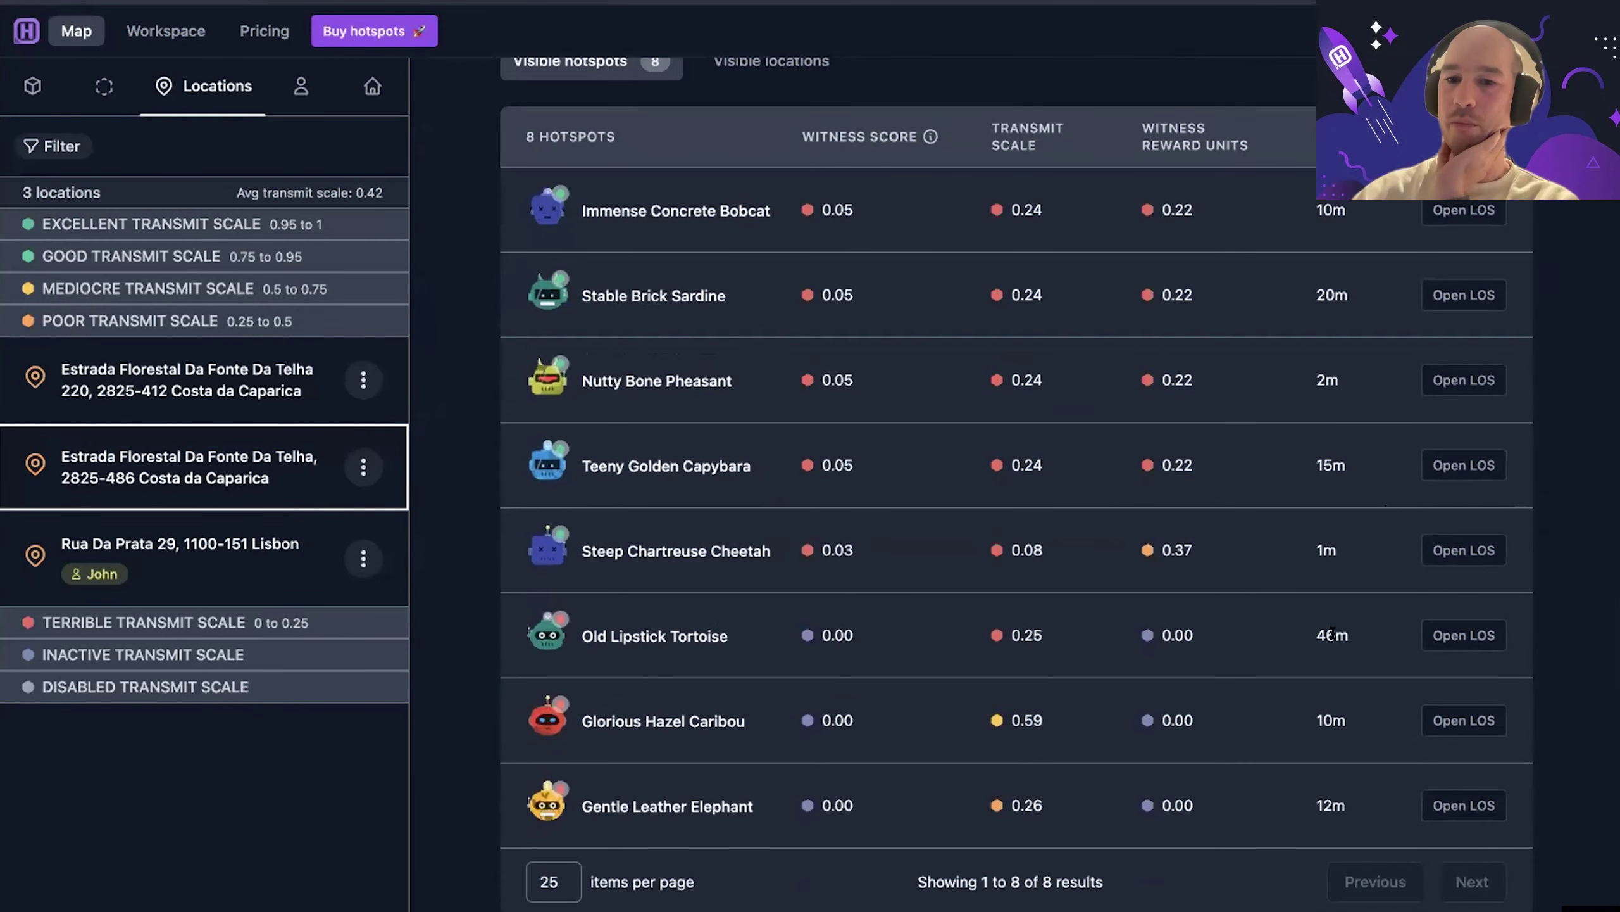
click(1462, 636)
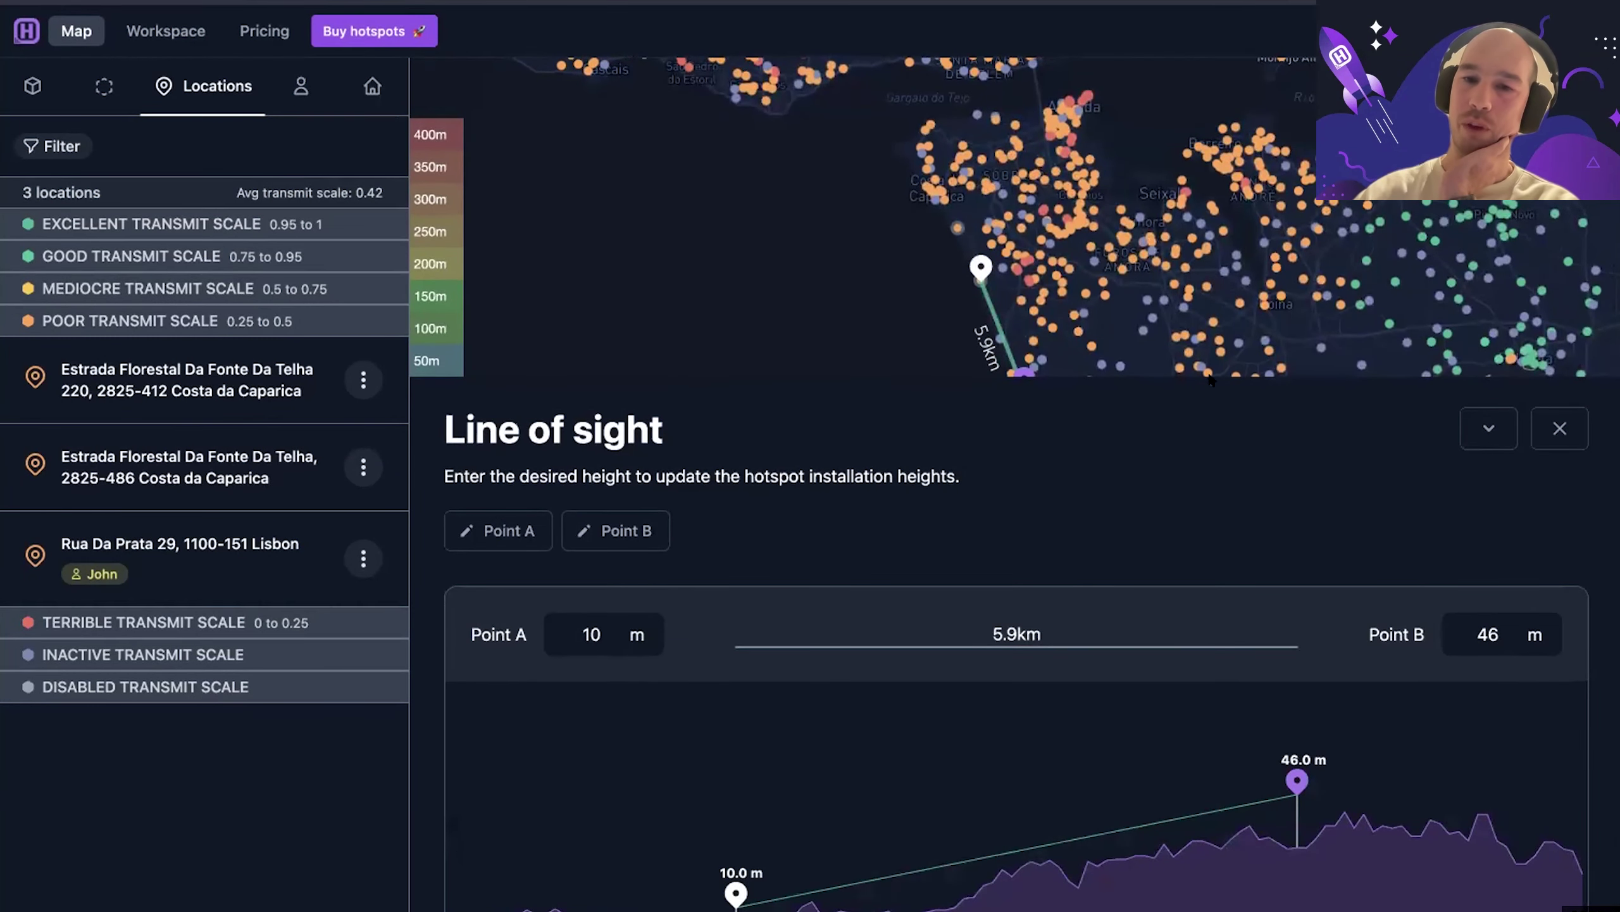
scroll(1032, 215, up, 5)
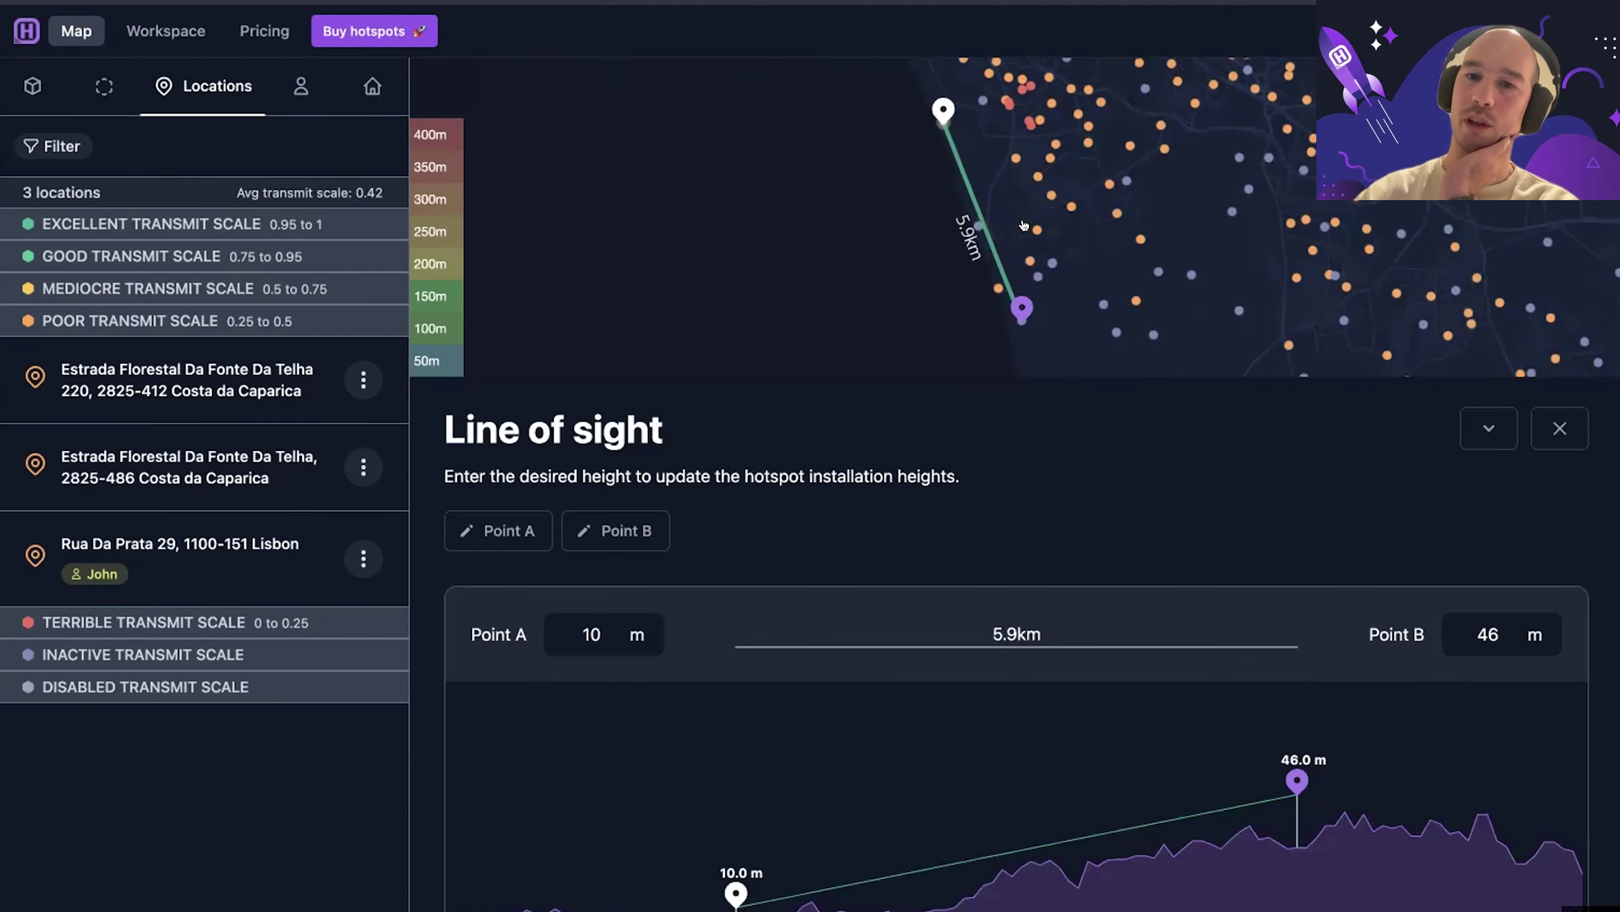
drag(1033, 215, 1017, 236)
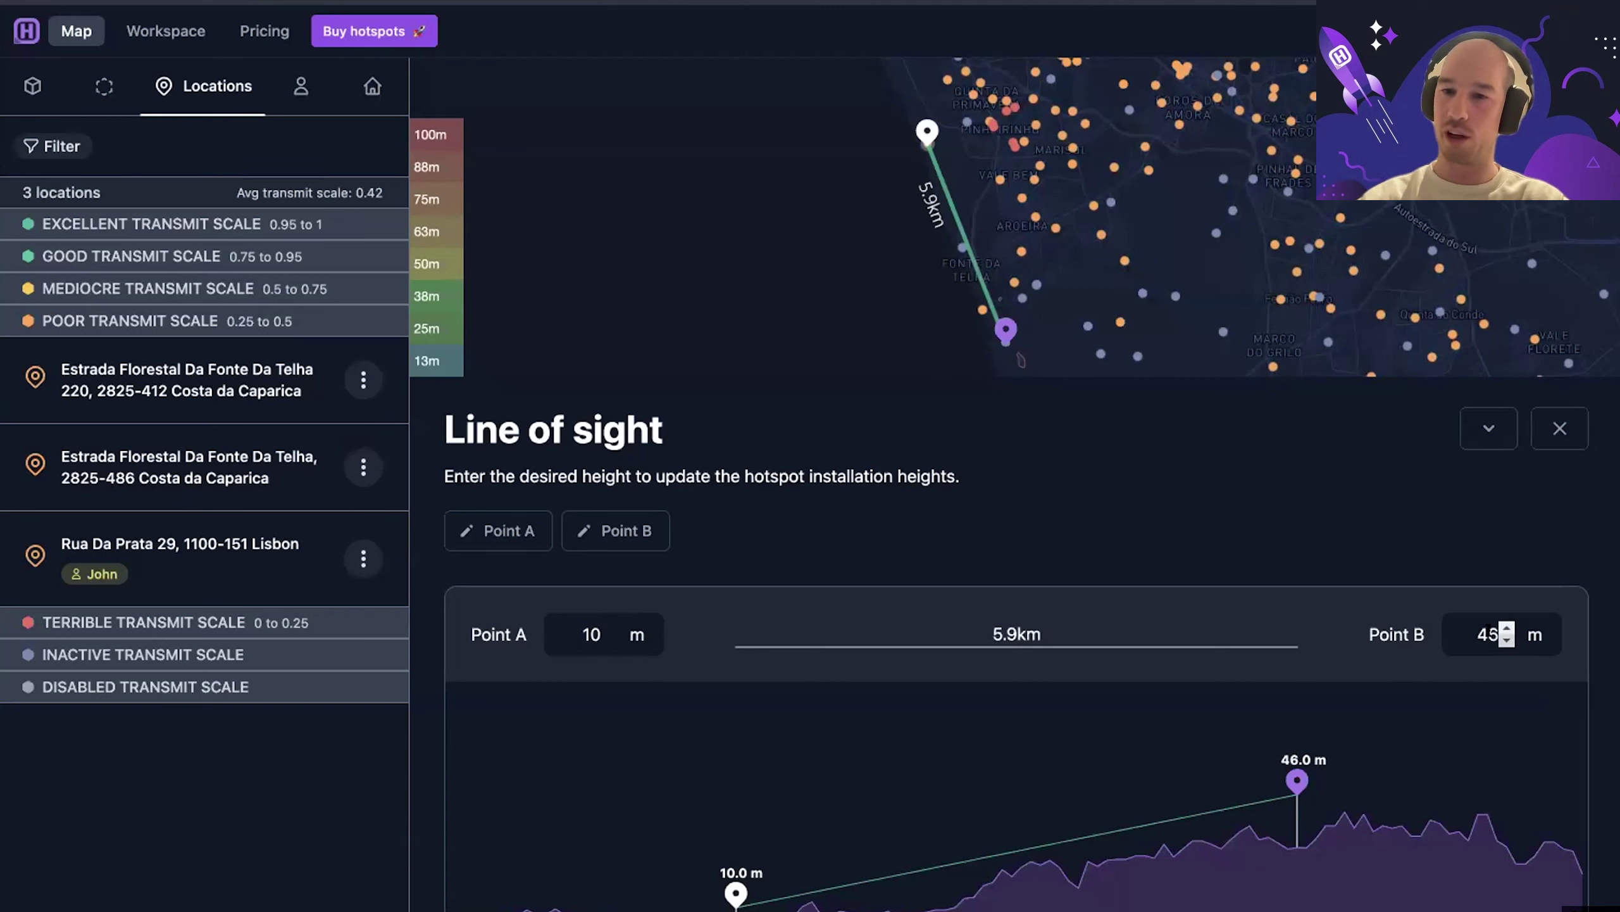
mouse_move(730, 897)
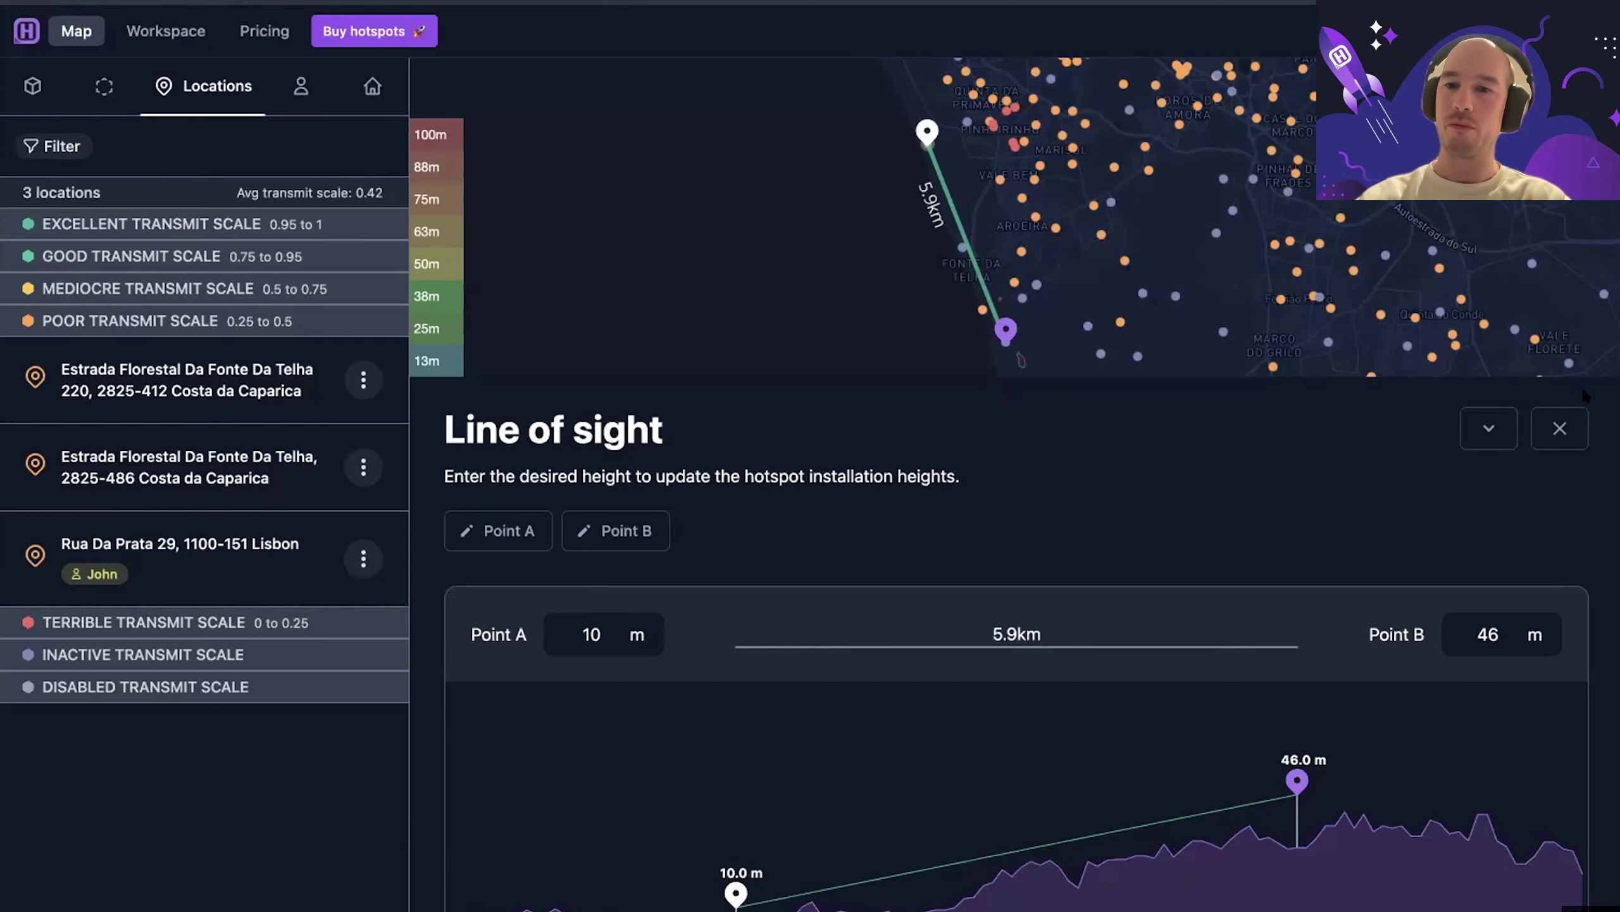
click(1557, 427)
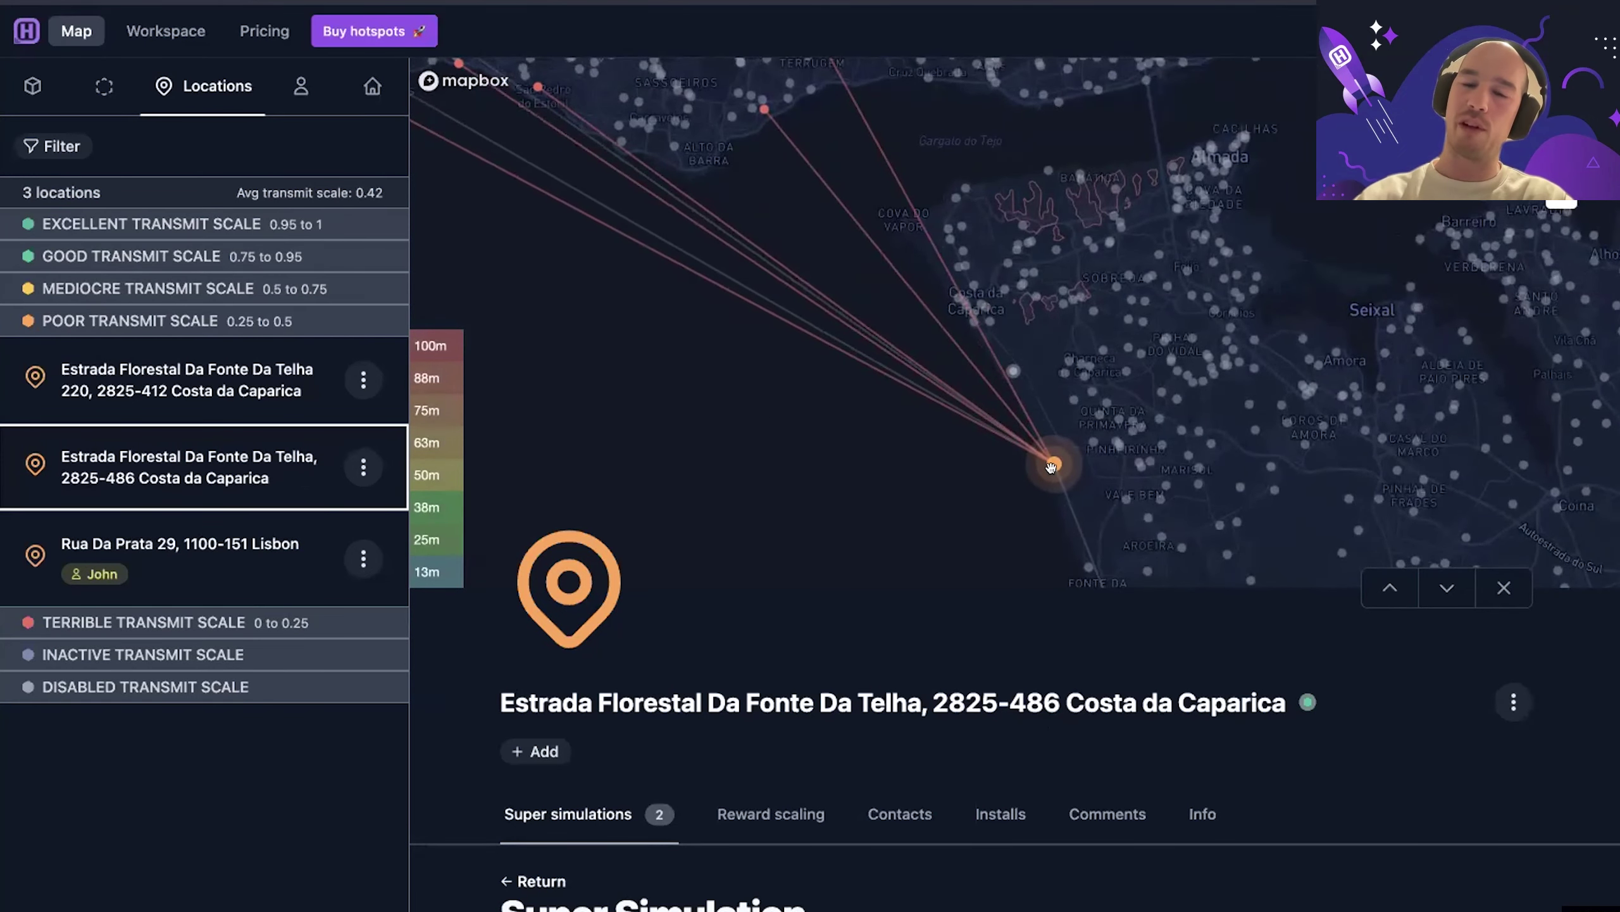
Zoom around the simulation results and clear the highlighted 0.00 witness score
scroll(964, 707, down, 3)
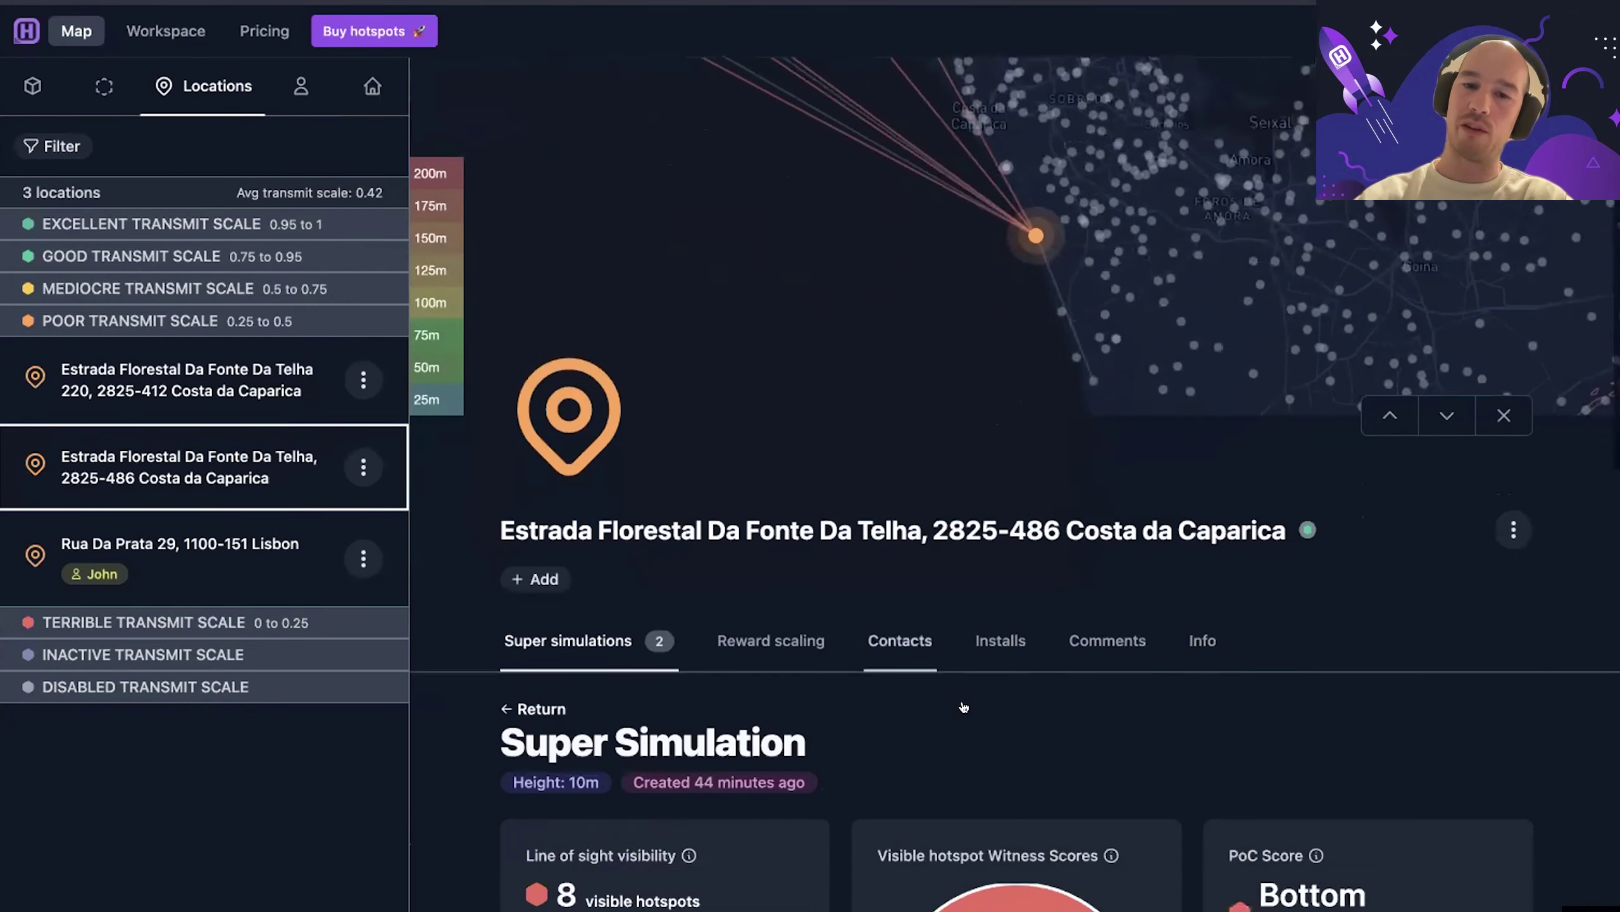
scroll(964, 706, down, 3)
scroll(841, 621, up, 6)
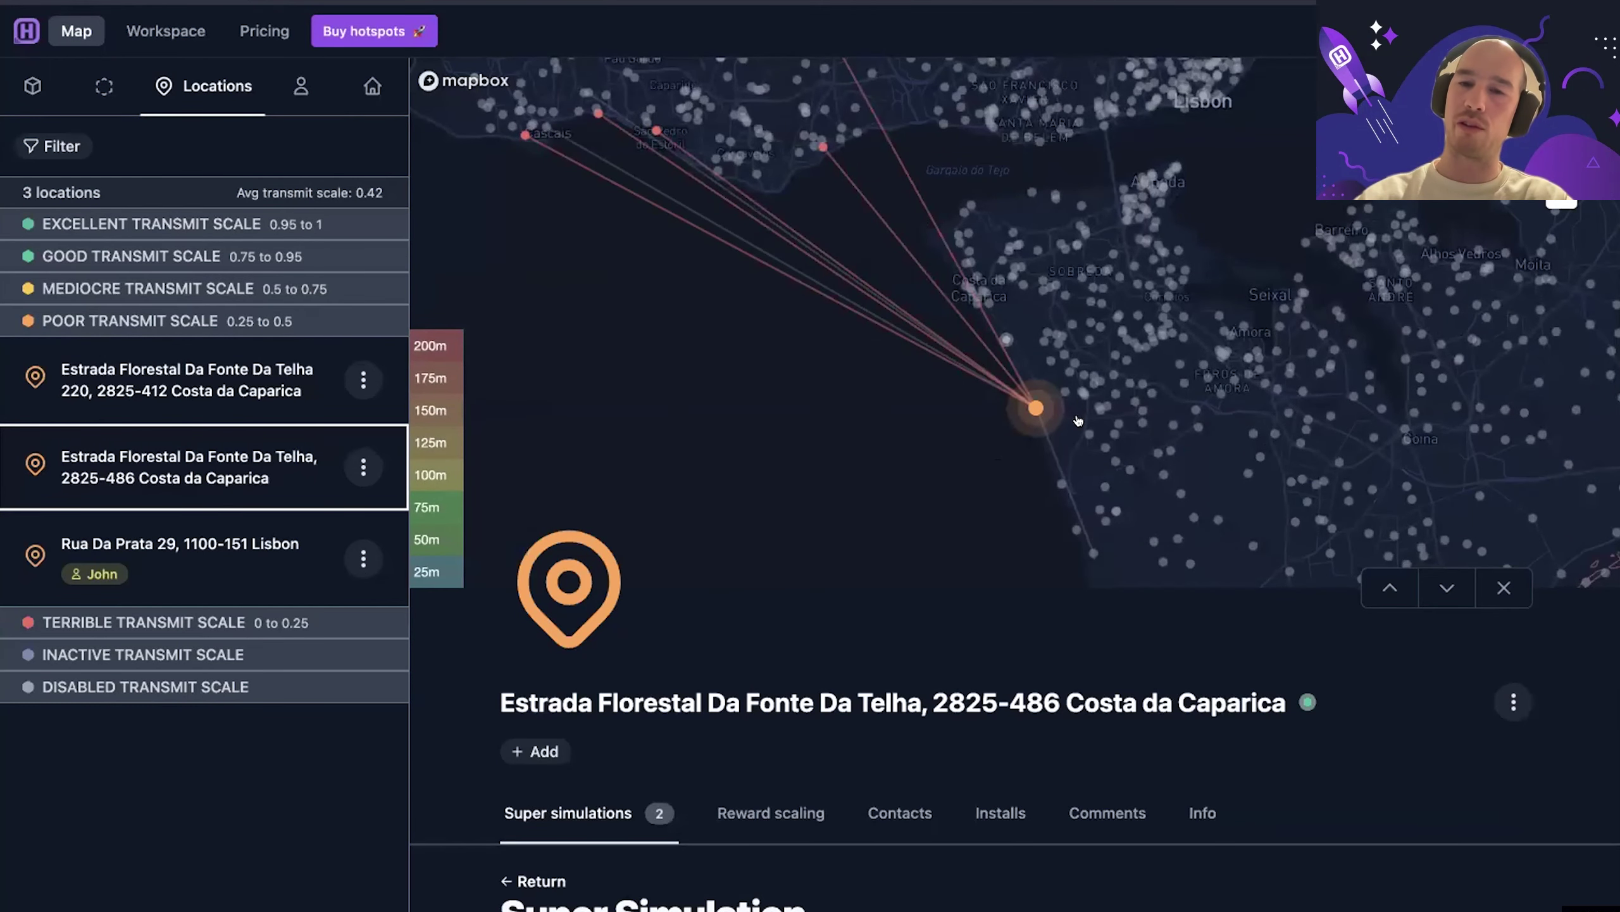
scroll(1087, 423, up, 3)
scroll(1006, 410, down, 3)
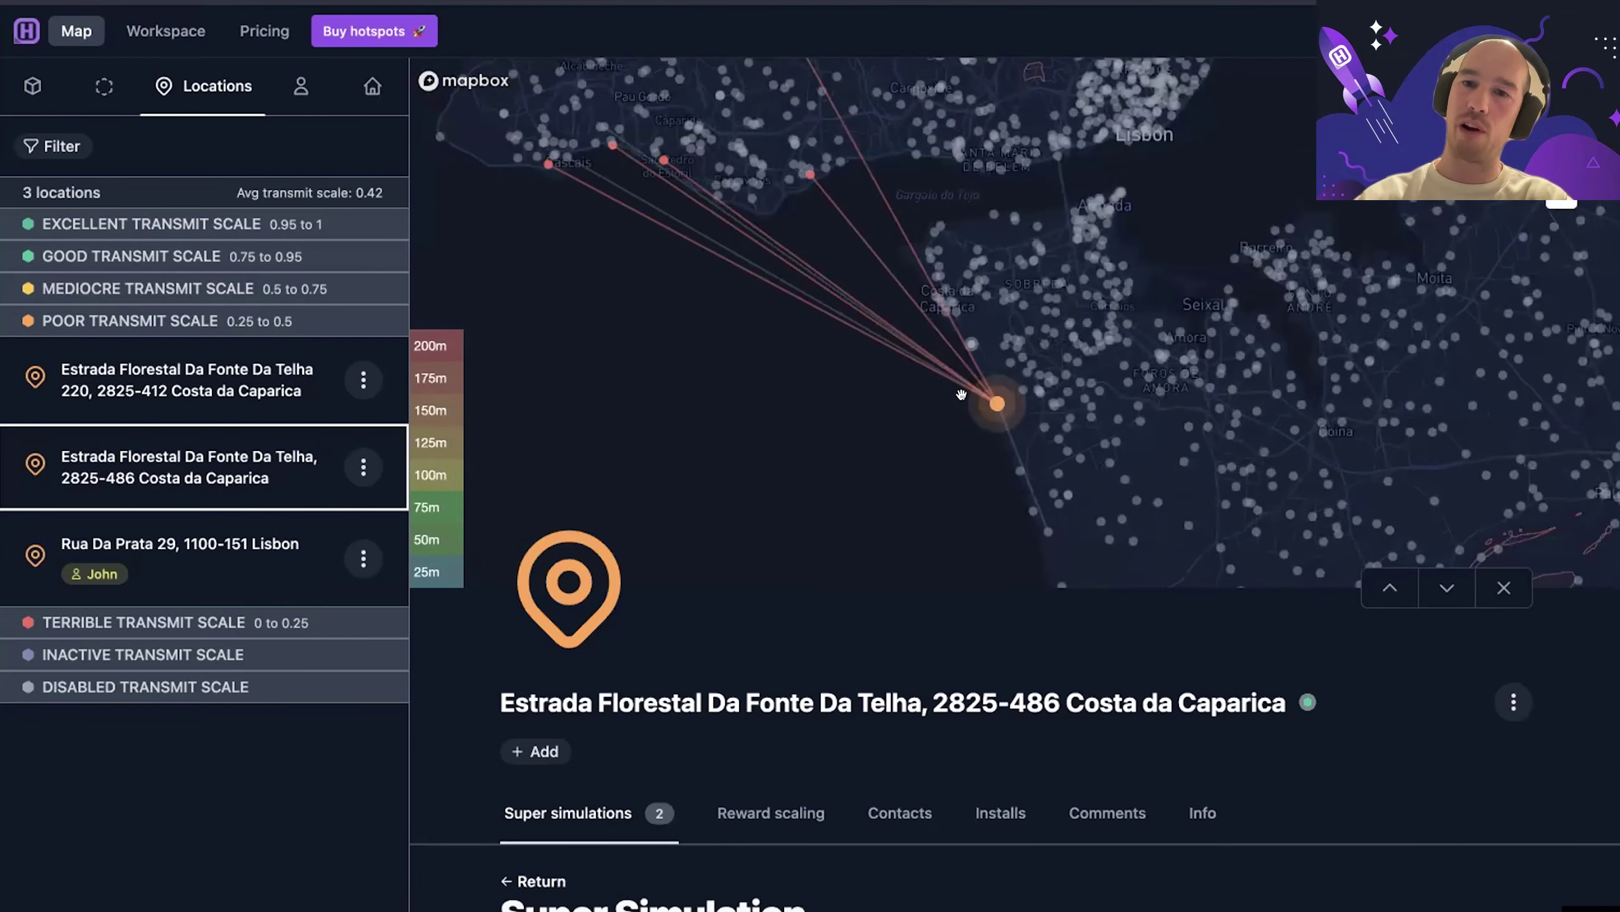
scroll(1015, 479, up, 3)
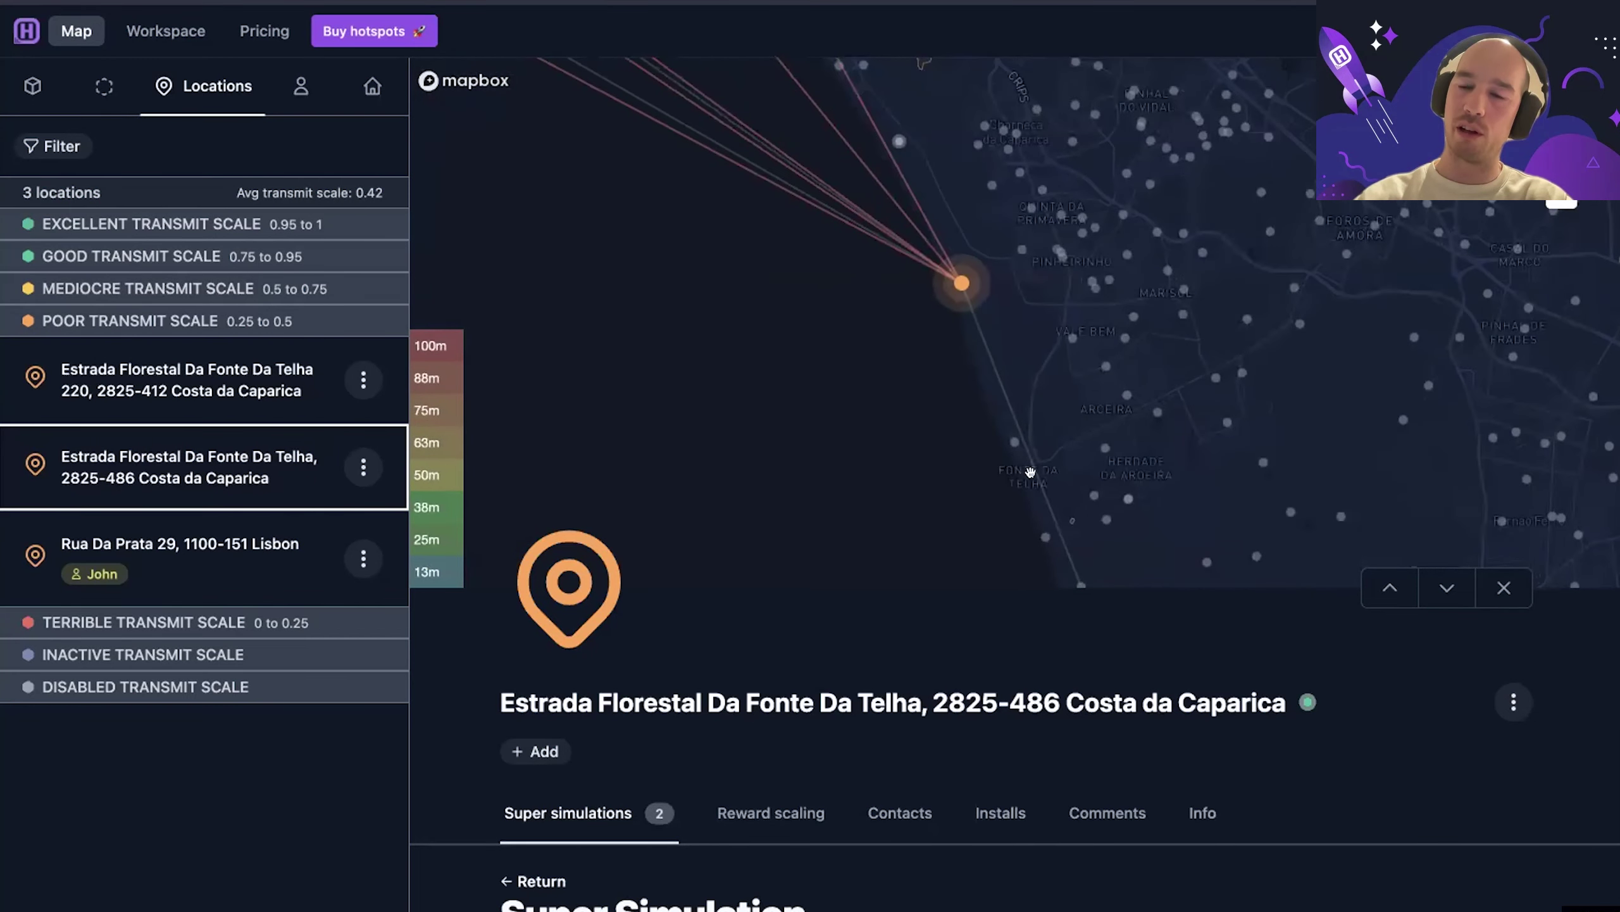
scroll(801, 228, down, 3)
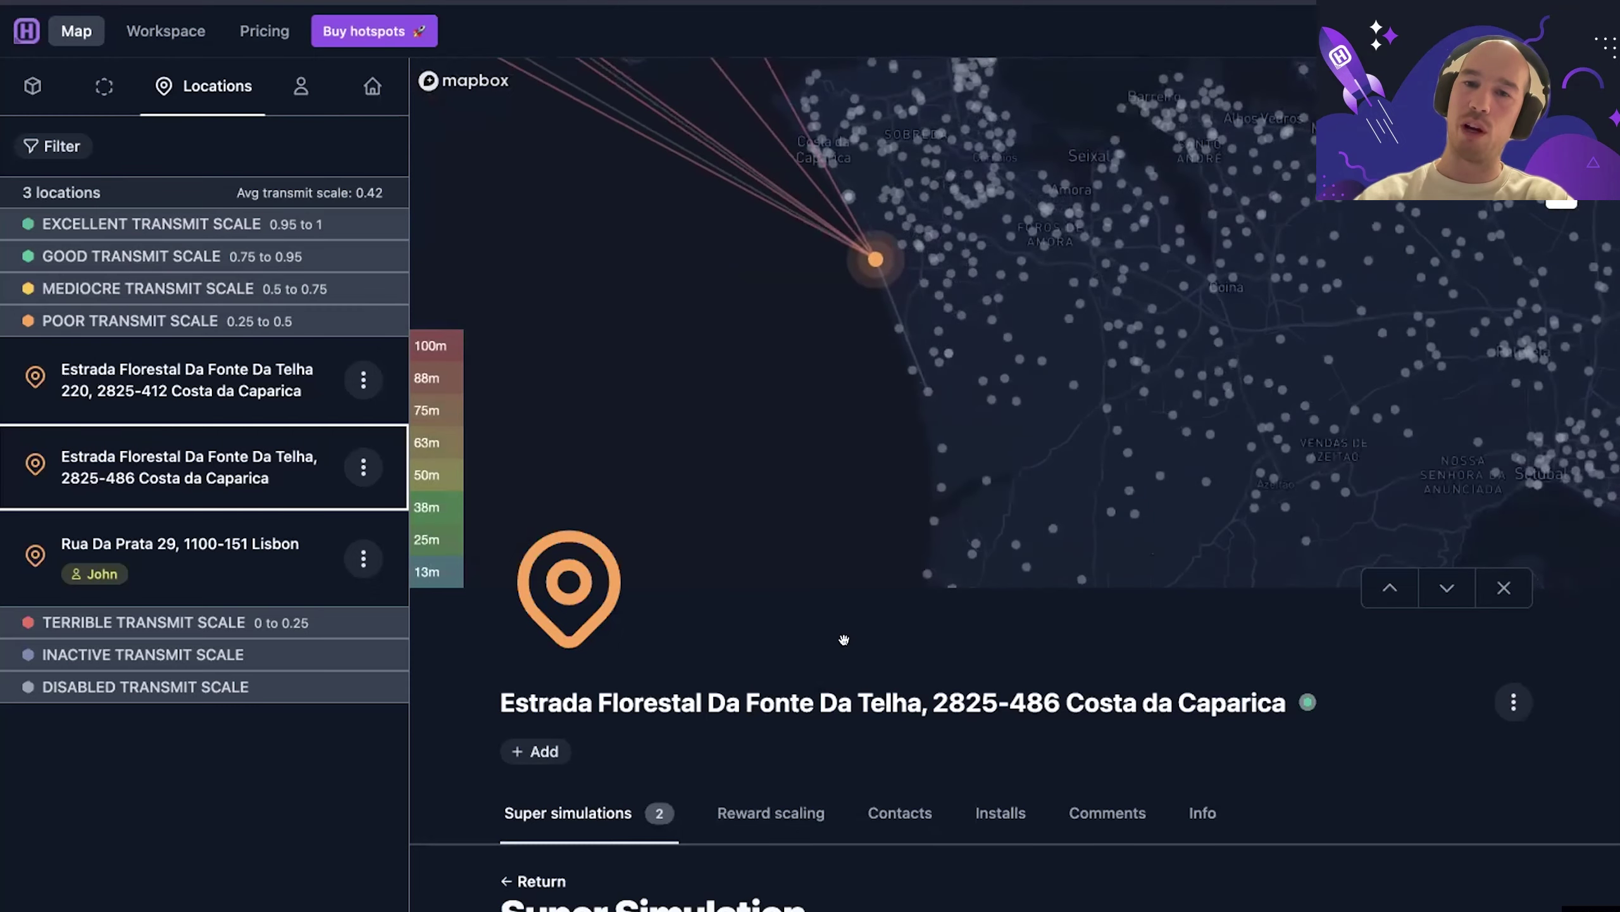
scroll(848, 638, down, 10)
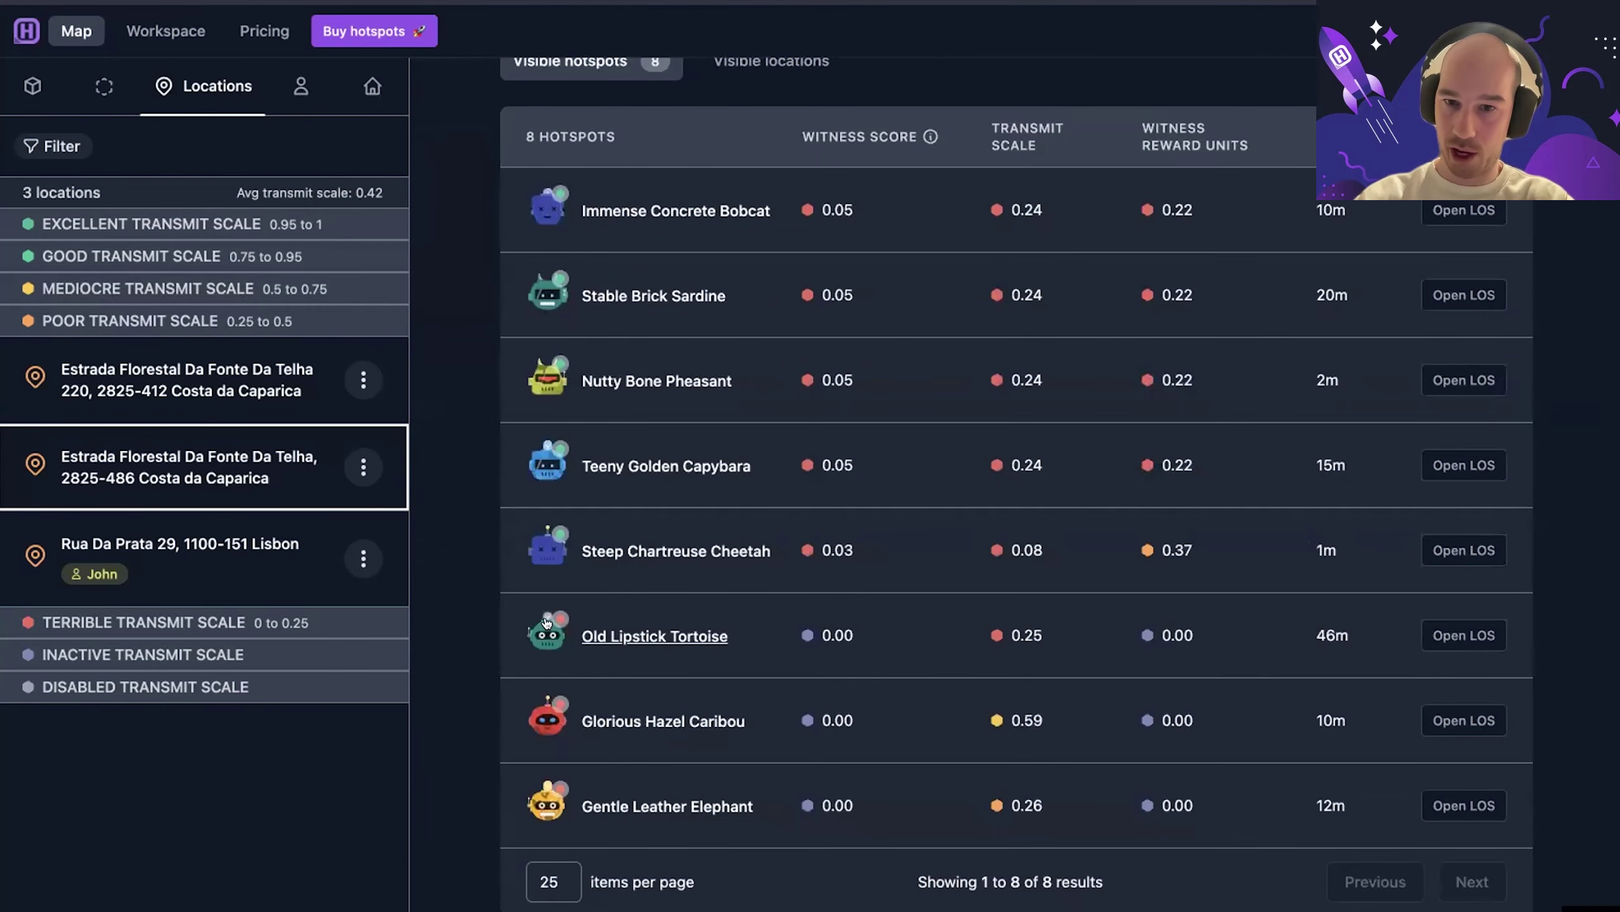
click(860, 628)
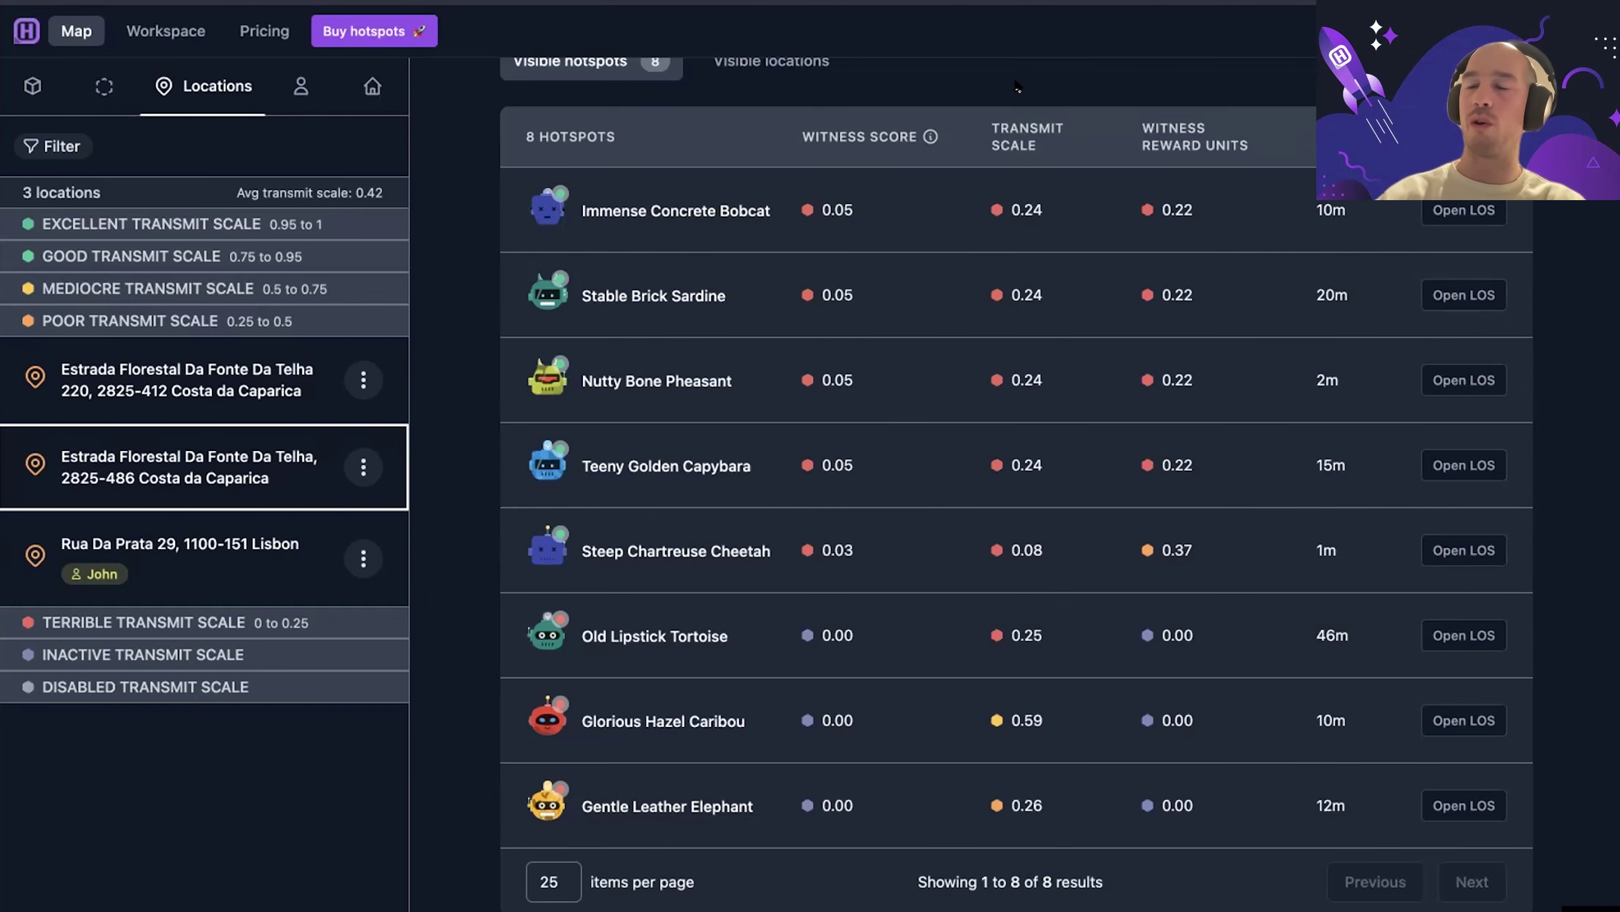
Zoom over the Lisbon–Caparica map, then close the location details panel
scroll(1017, 85, up, 3)
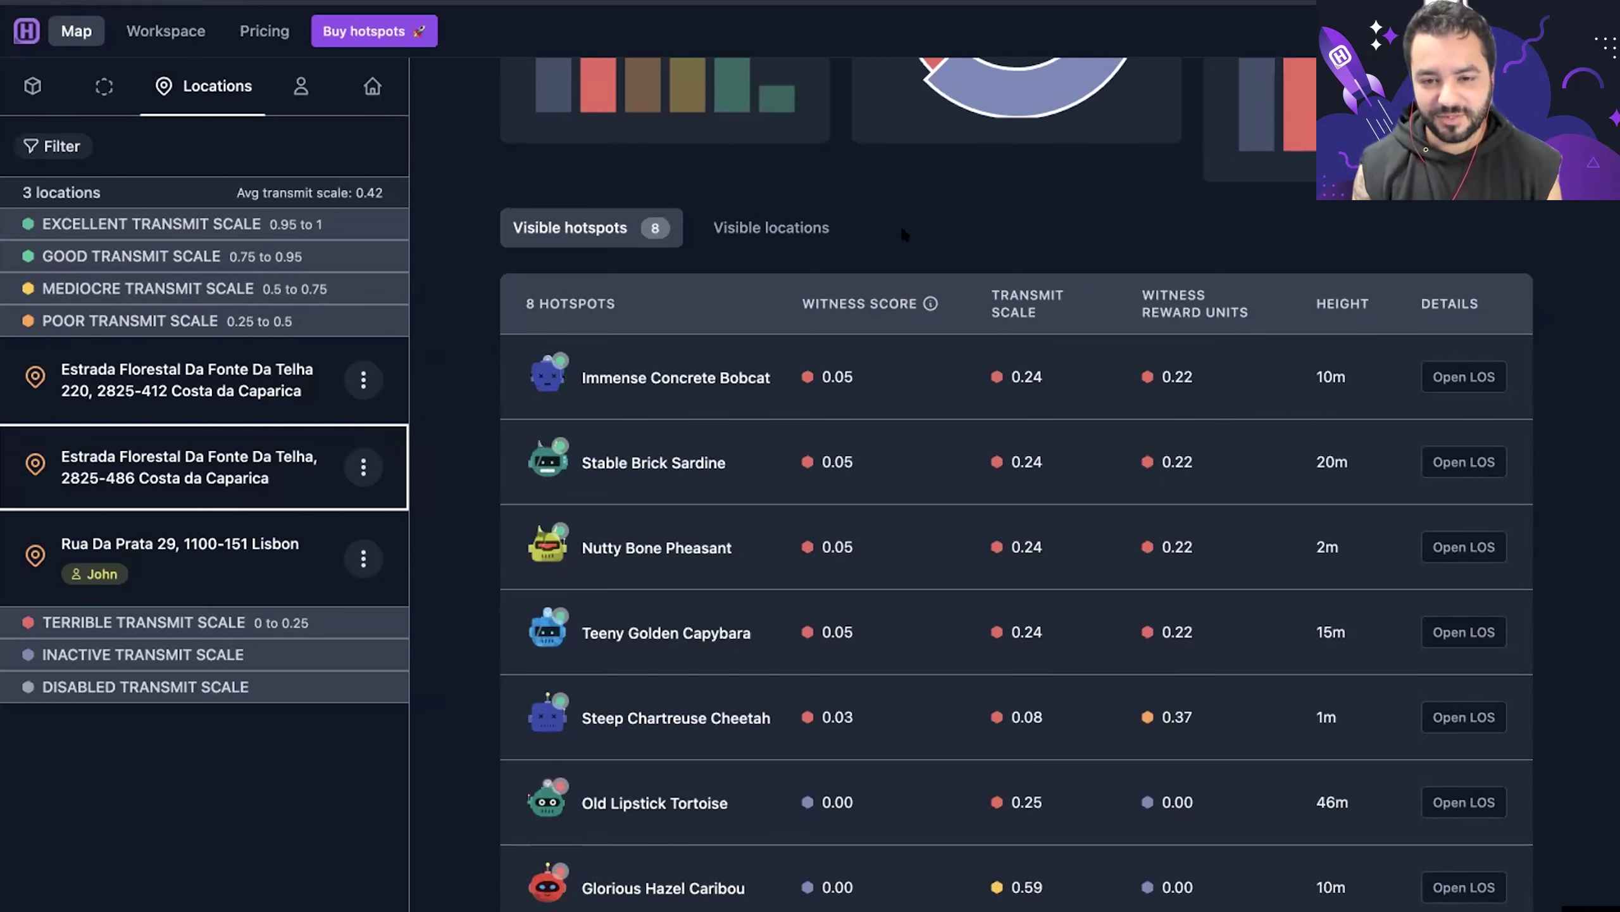
scroll(905, 235, down, 5)
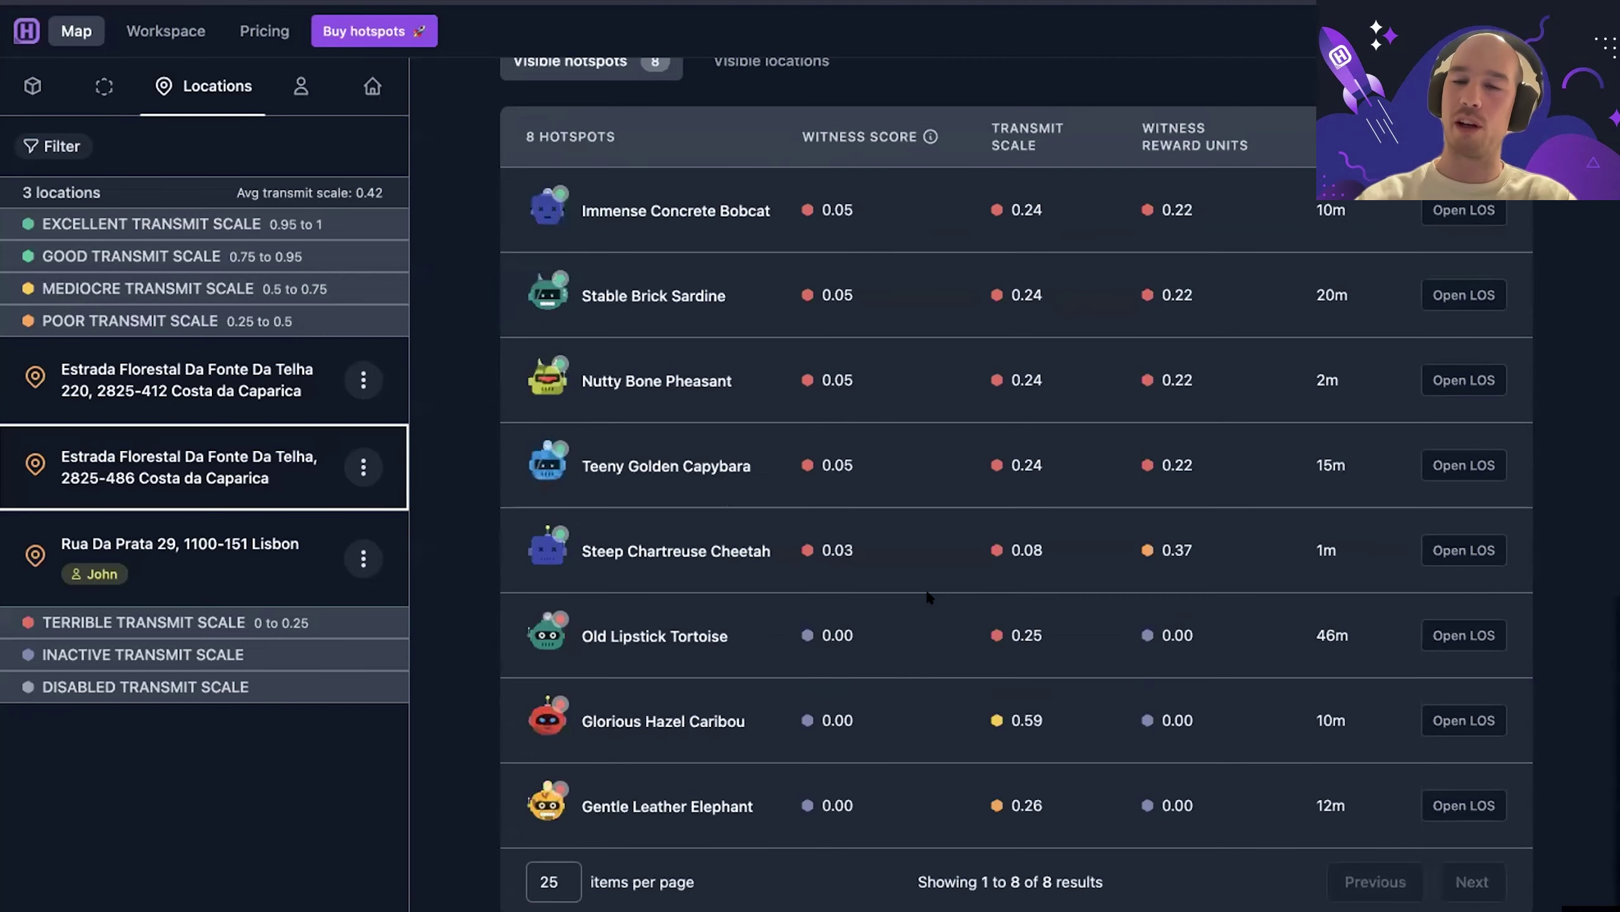
scroll(926, 588, up, 15)
scroll(895, 291, up, 1)
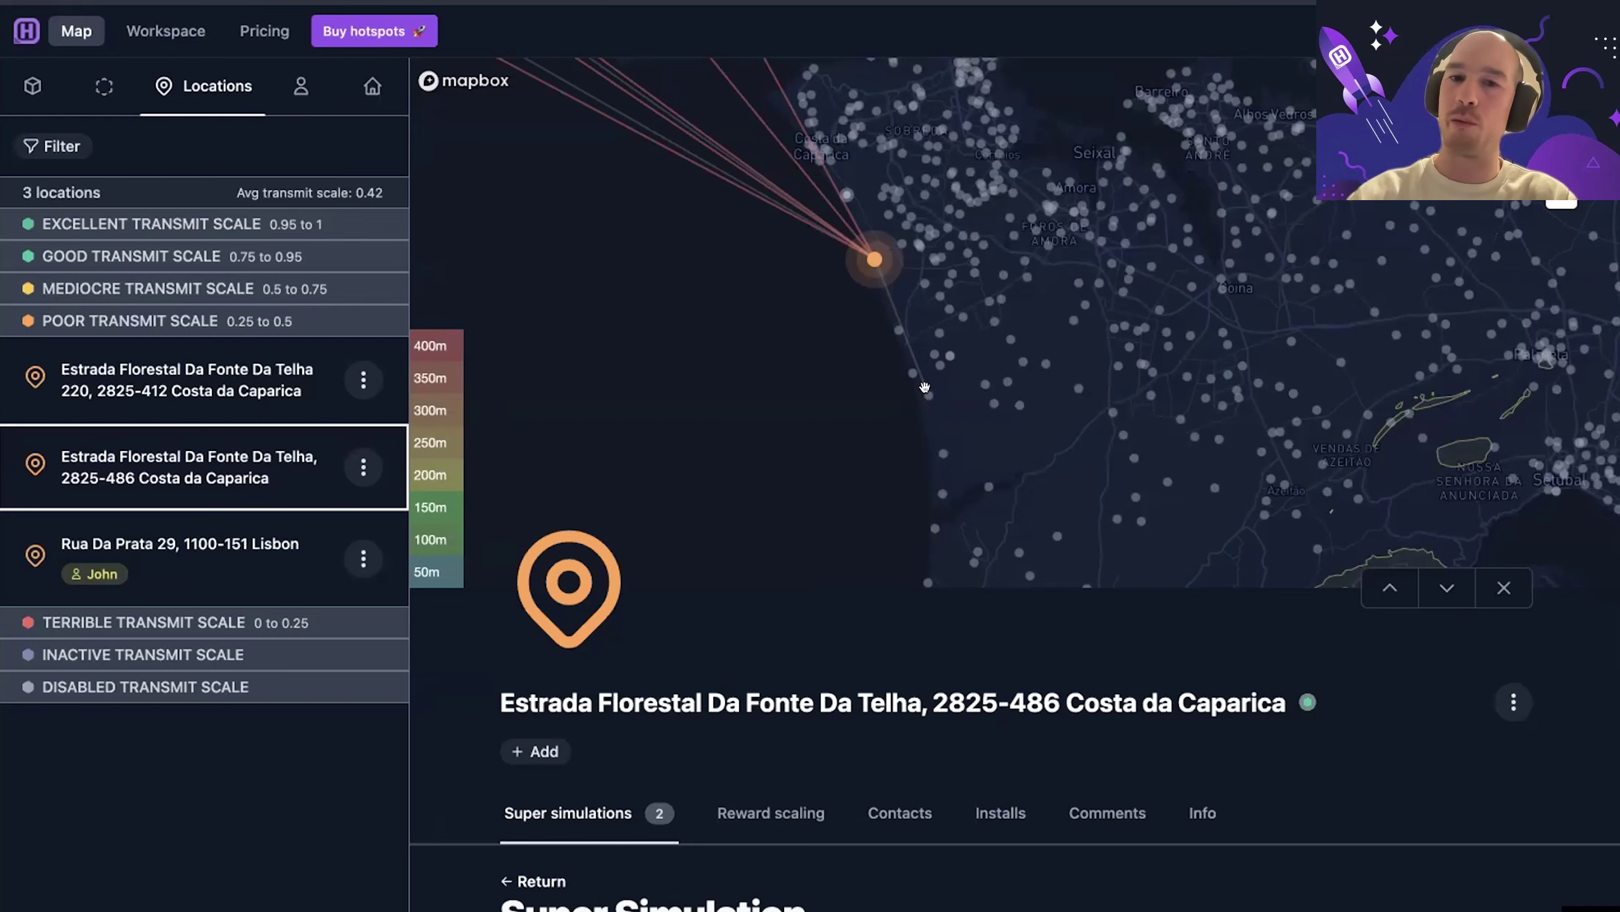
scroll(982, 612, down, 10)
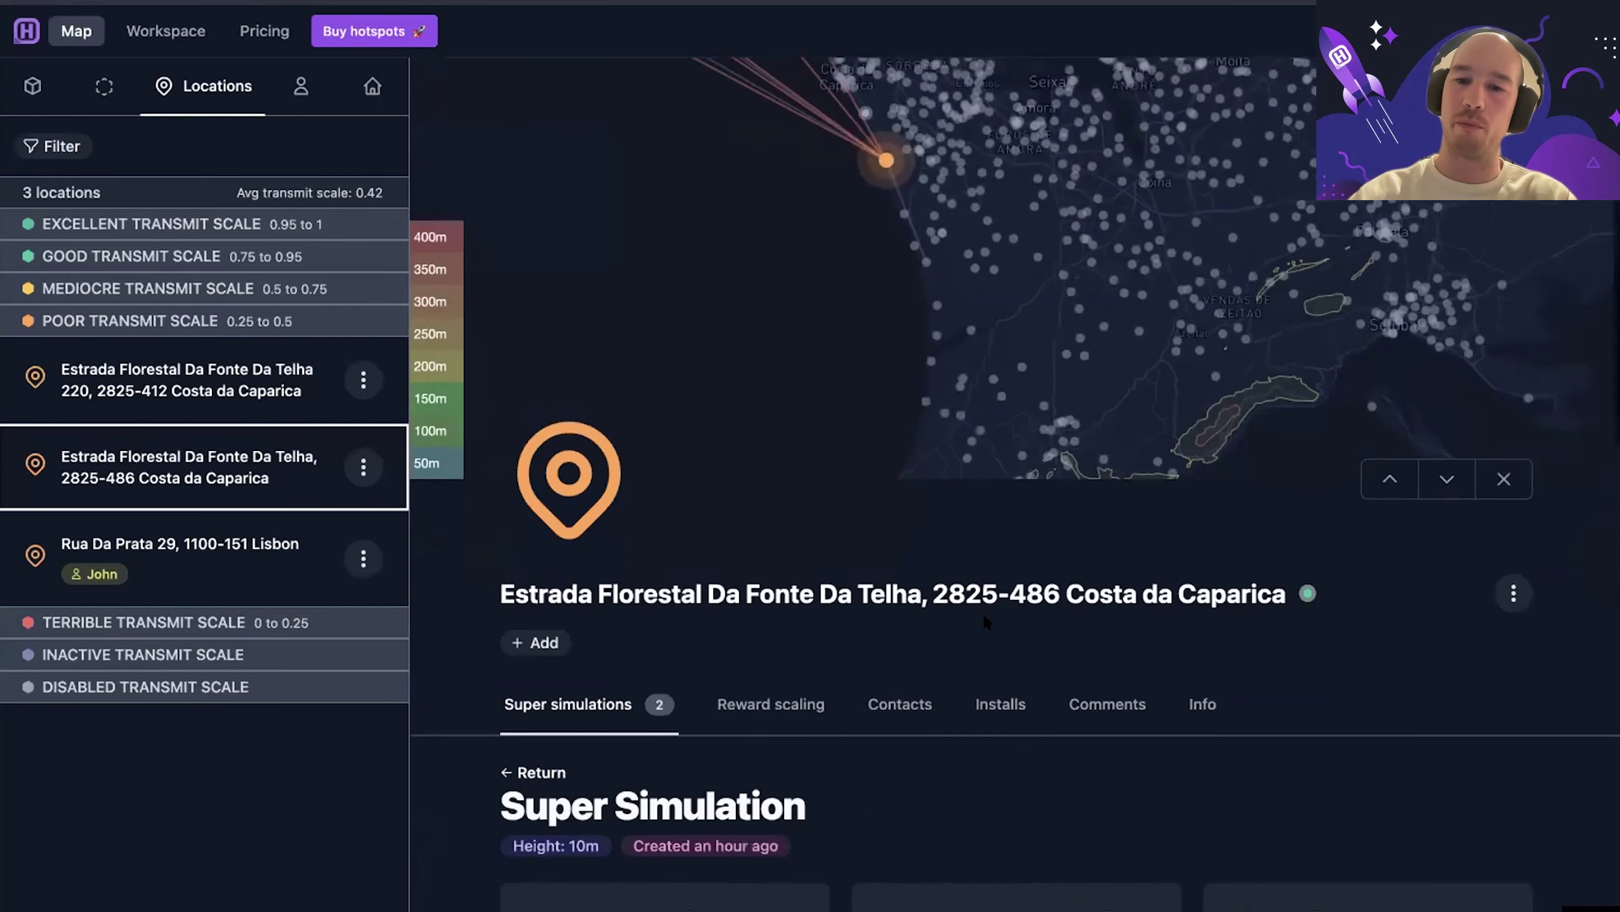
mouse_move(1109, 404)
scroll(1105, 405, up, 10)
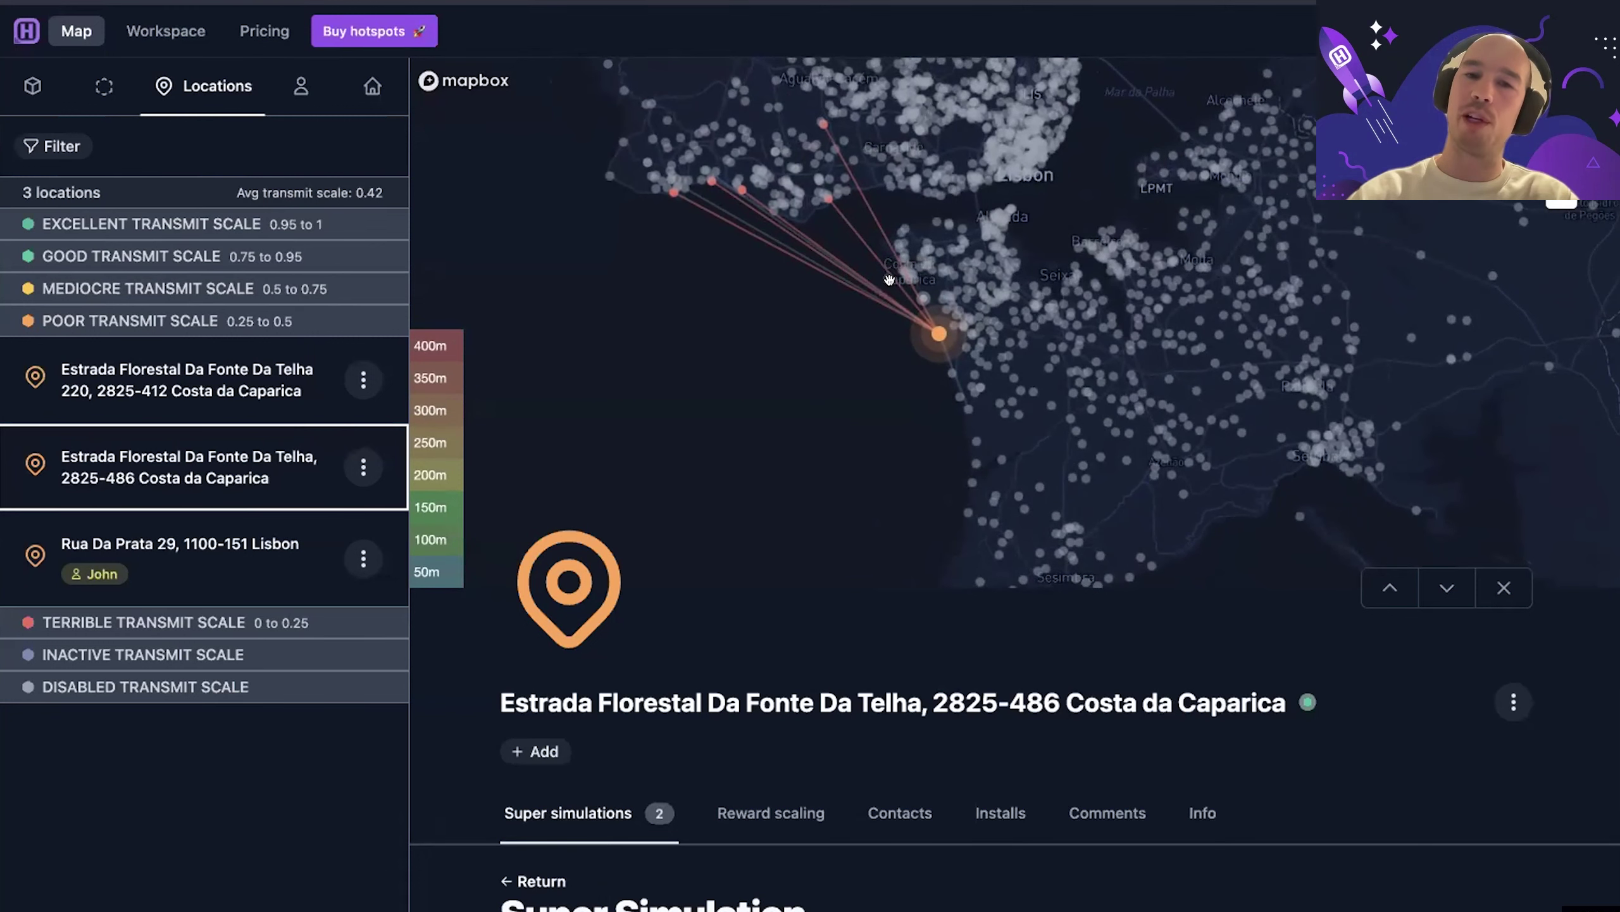
scroll(889, 345, up, 2)
scroll(829, 306, up, 3)
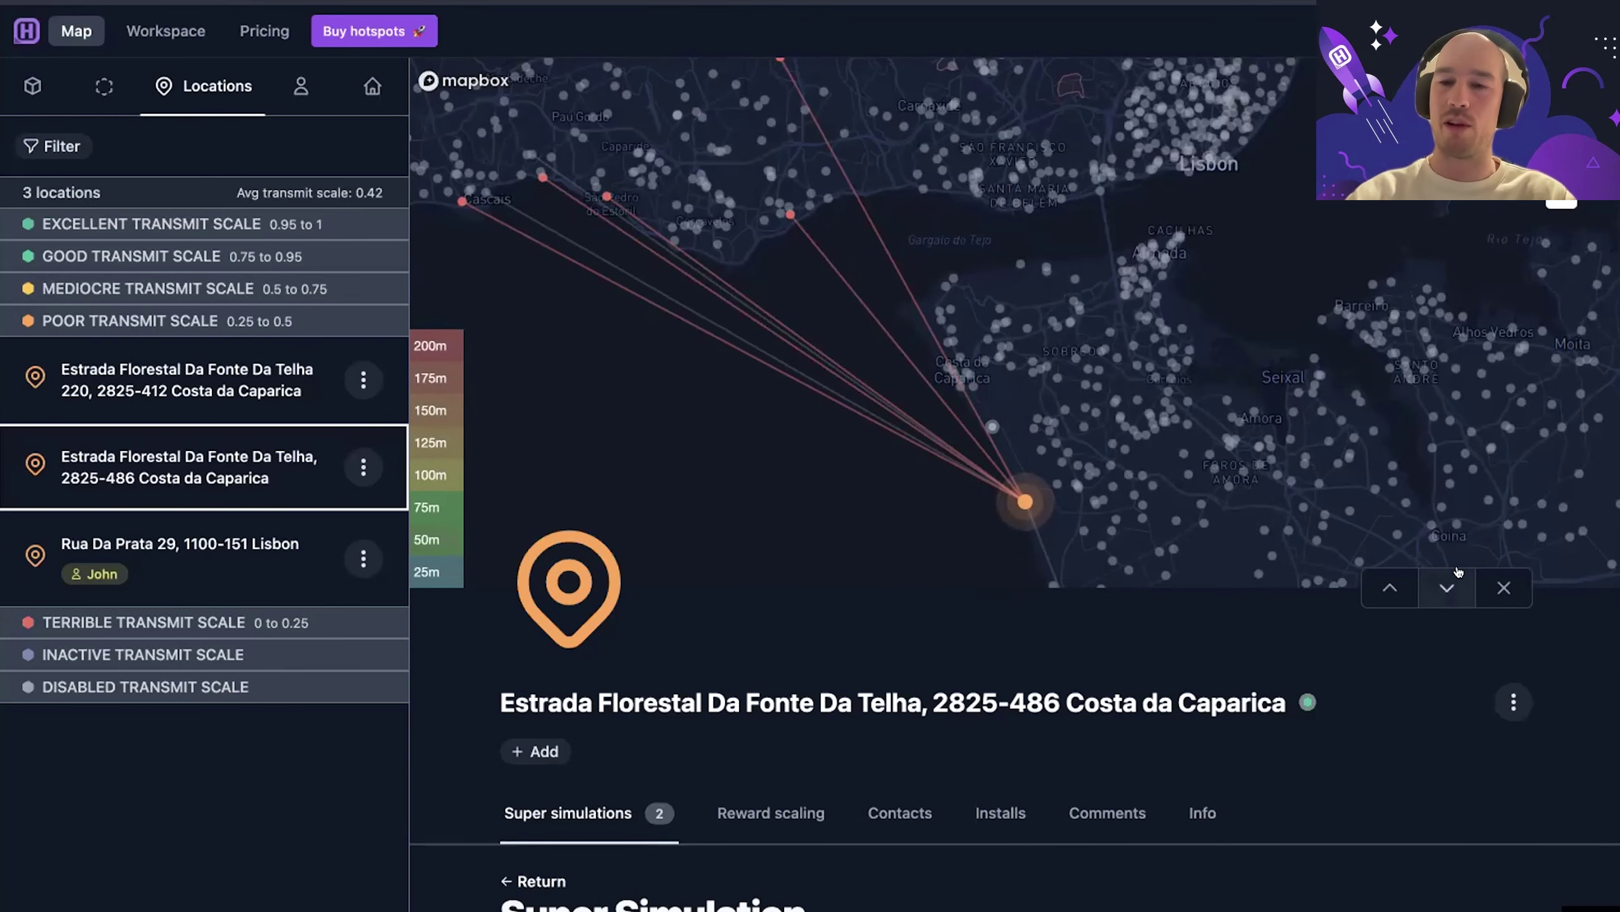
click(1504, 588)
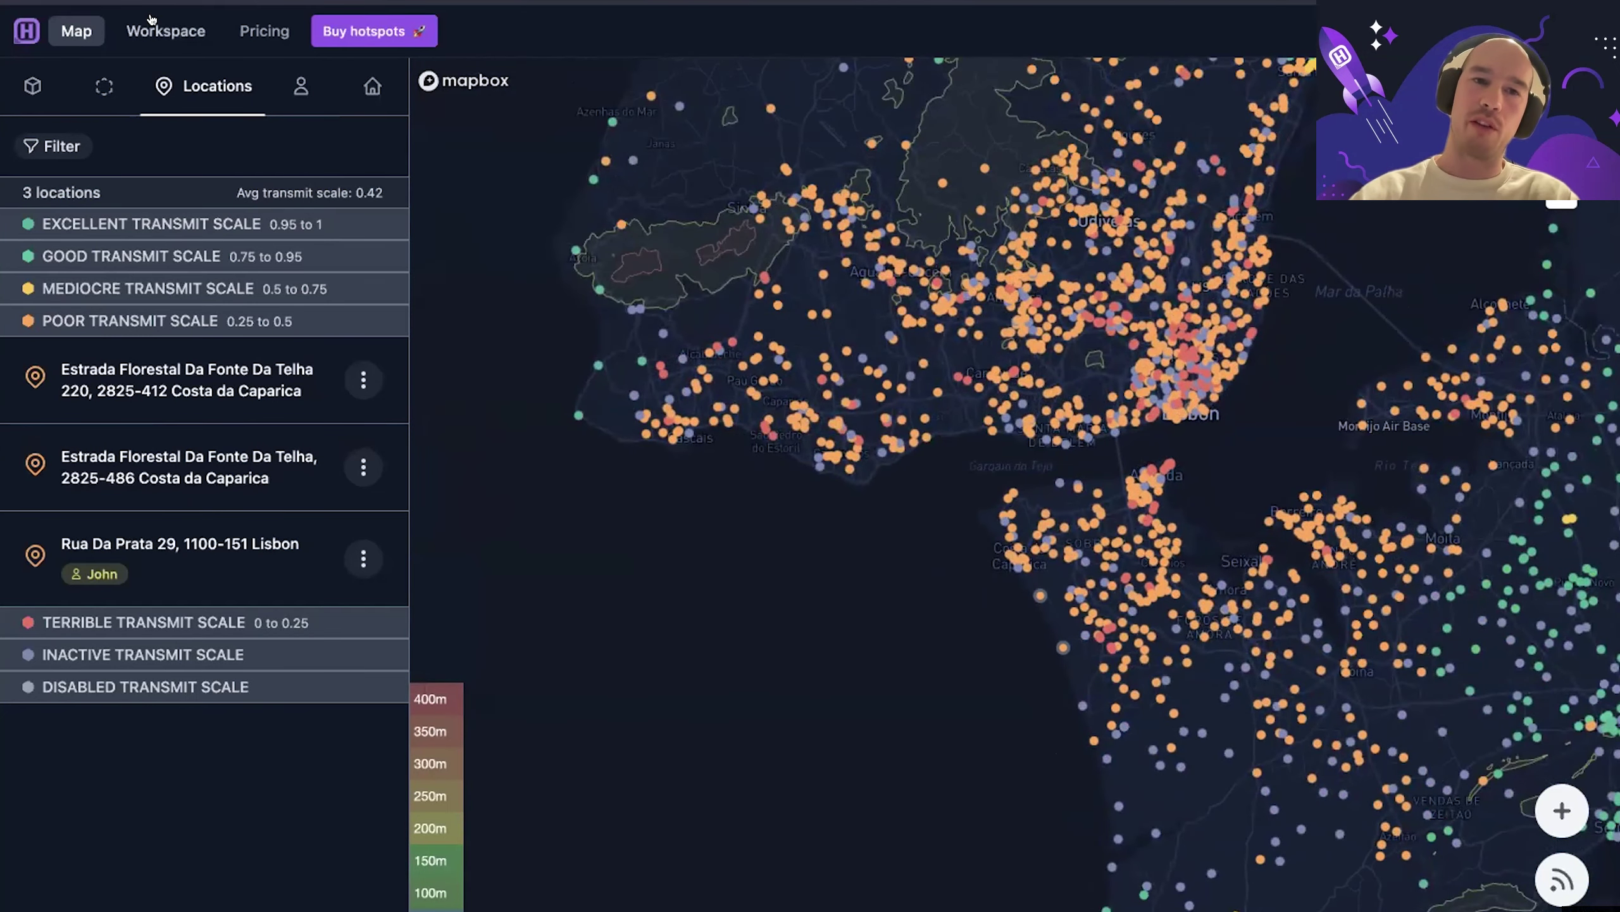
Open the workspace's Locations list of all 7 locations and its bulk-actions ⋮ menu
click(165, 30)
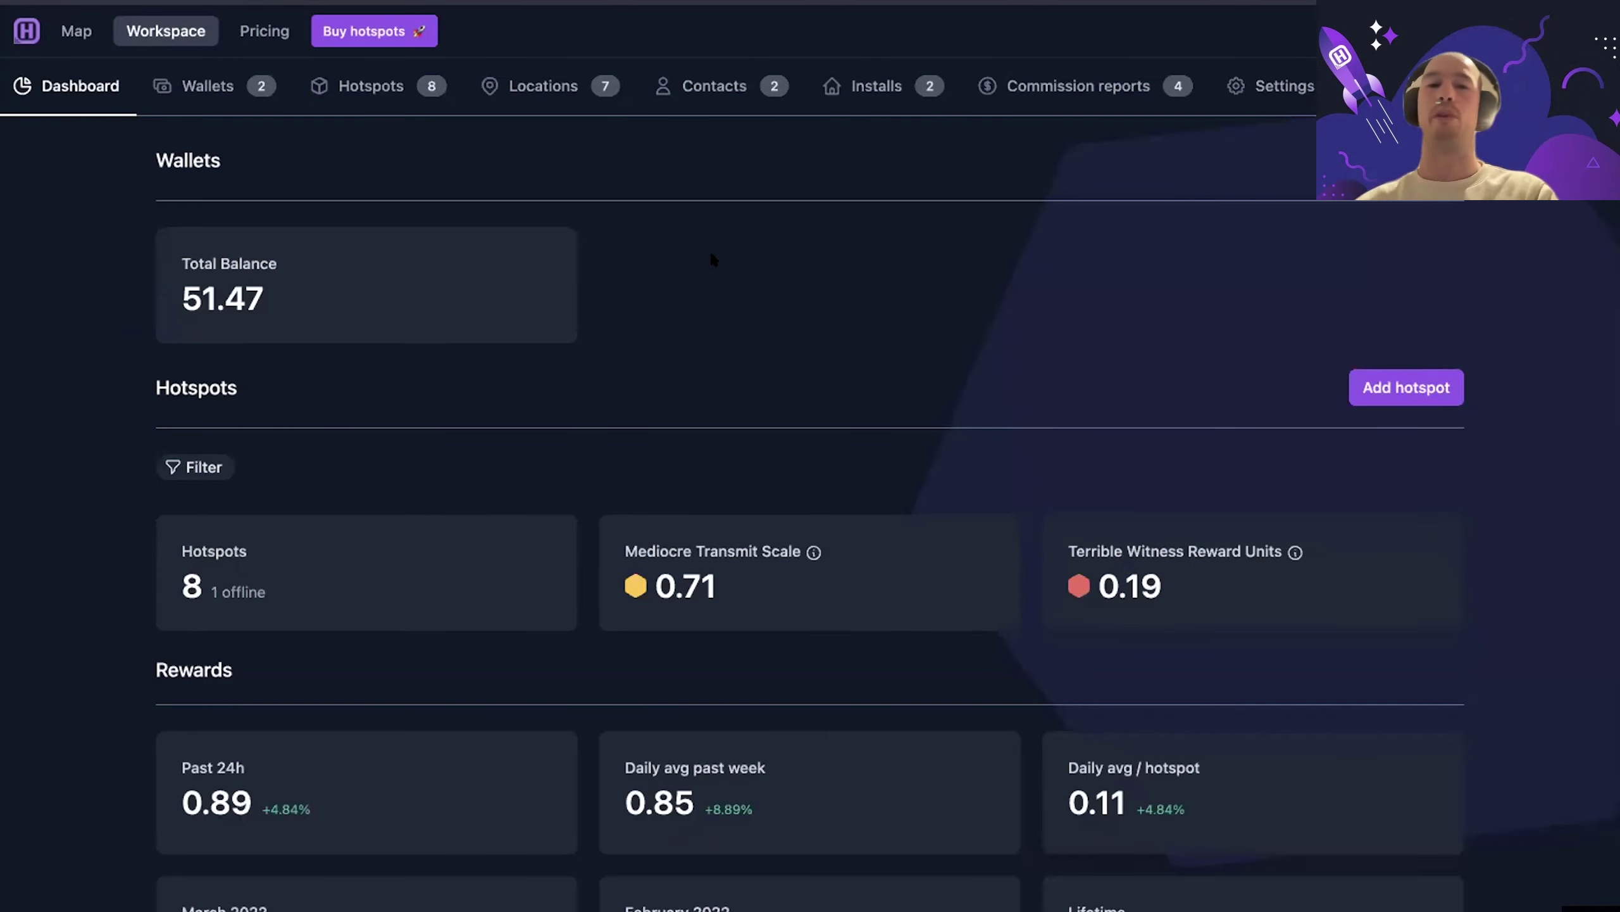
click(543, 87)
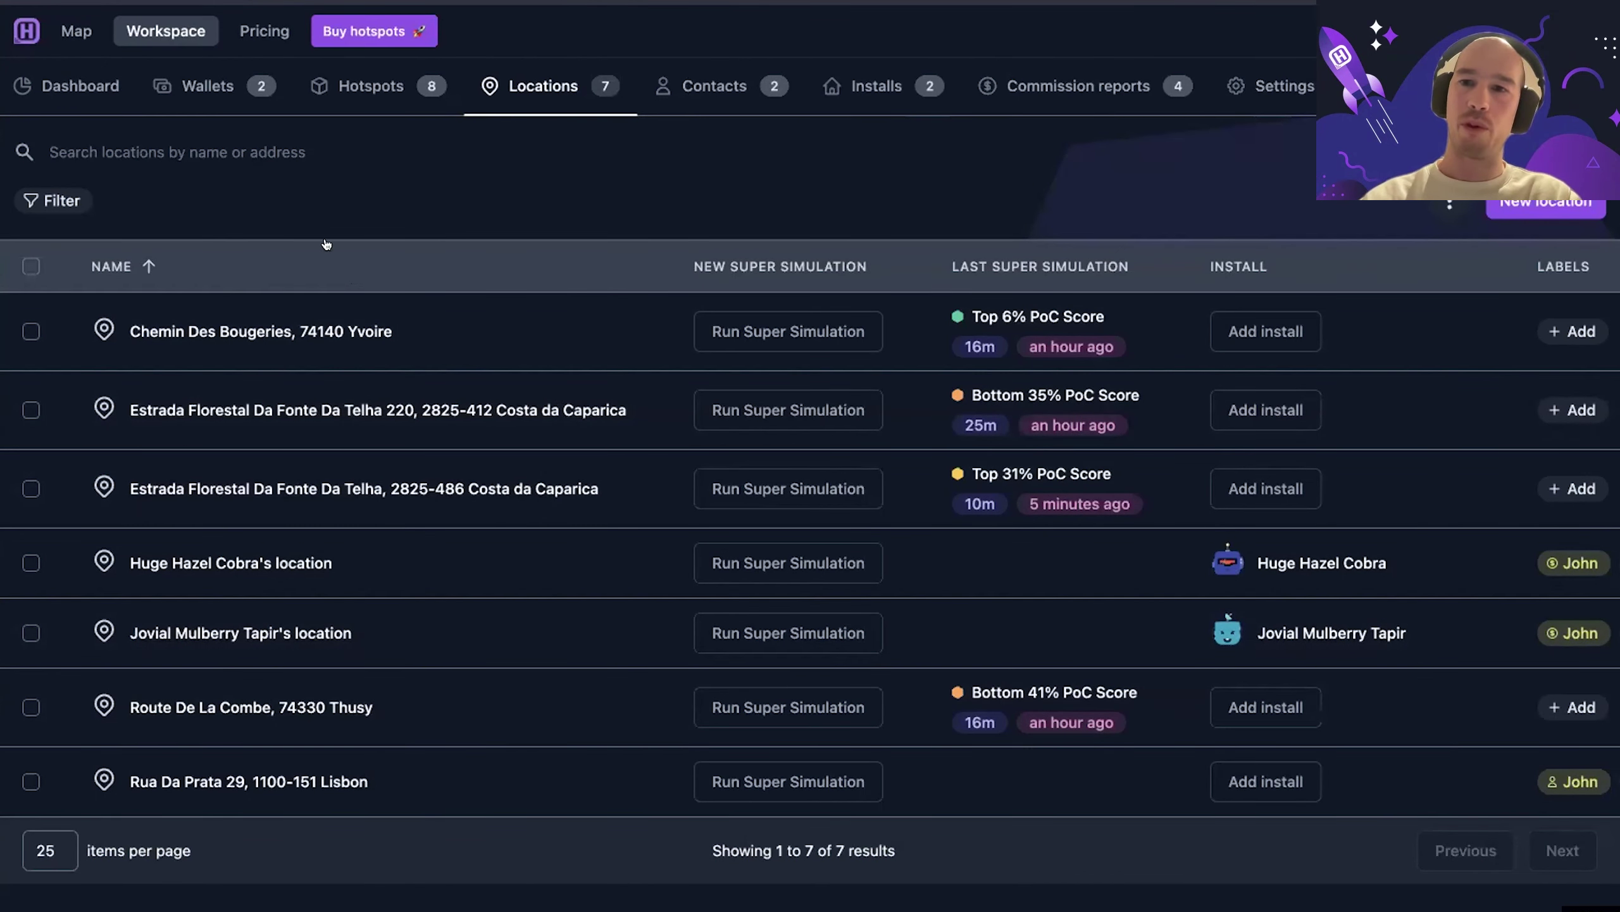
click(1449, 204)
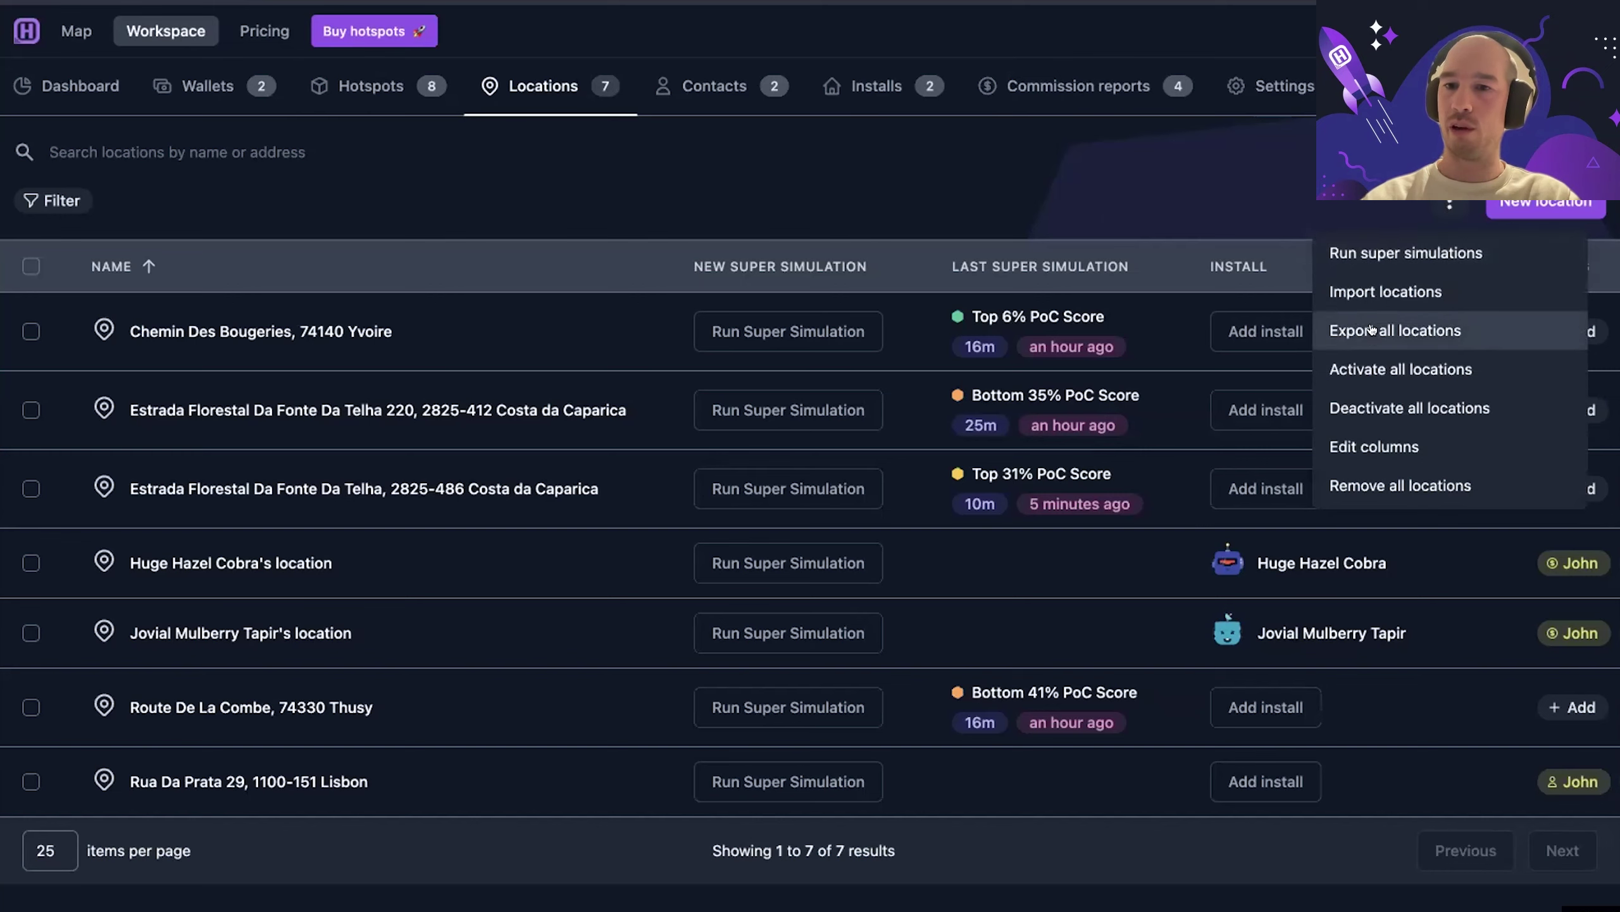
Open the Import locations form, close it without importing, and reopen the bulk-actions menu
click(1425, 293)
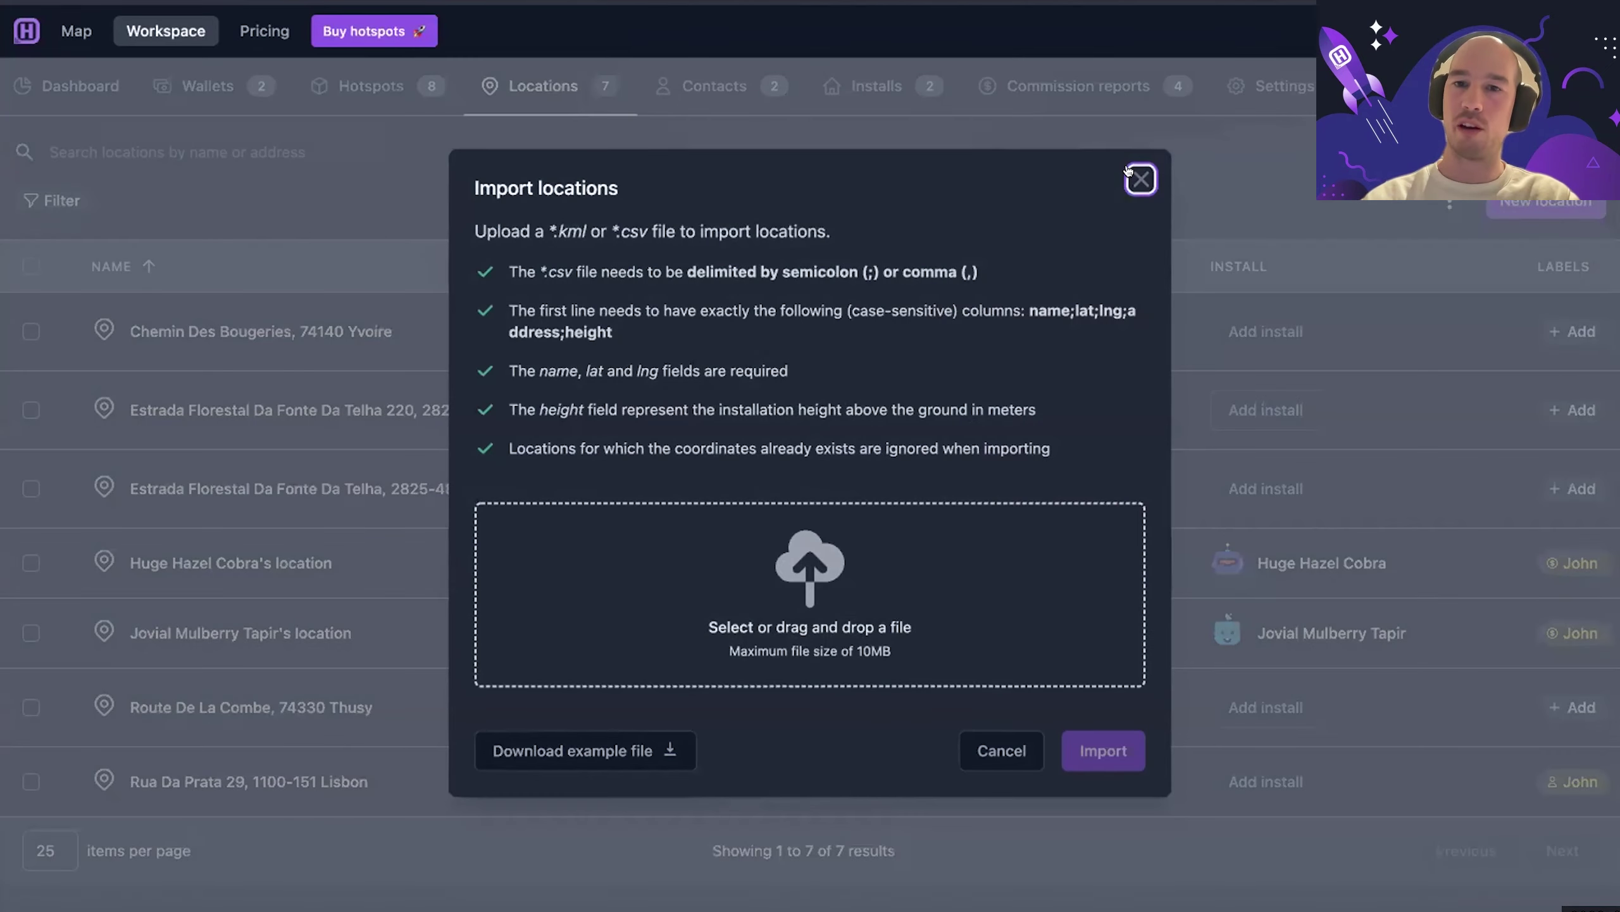
click(1134, 170)
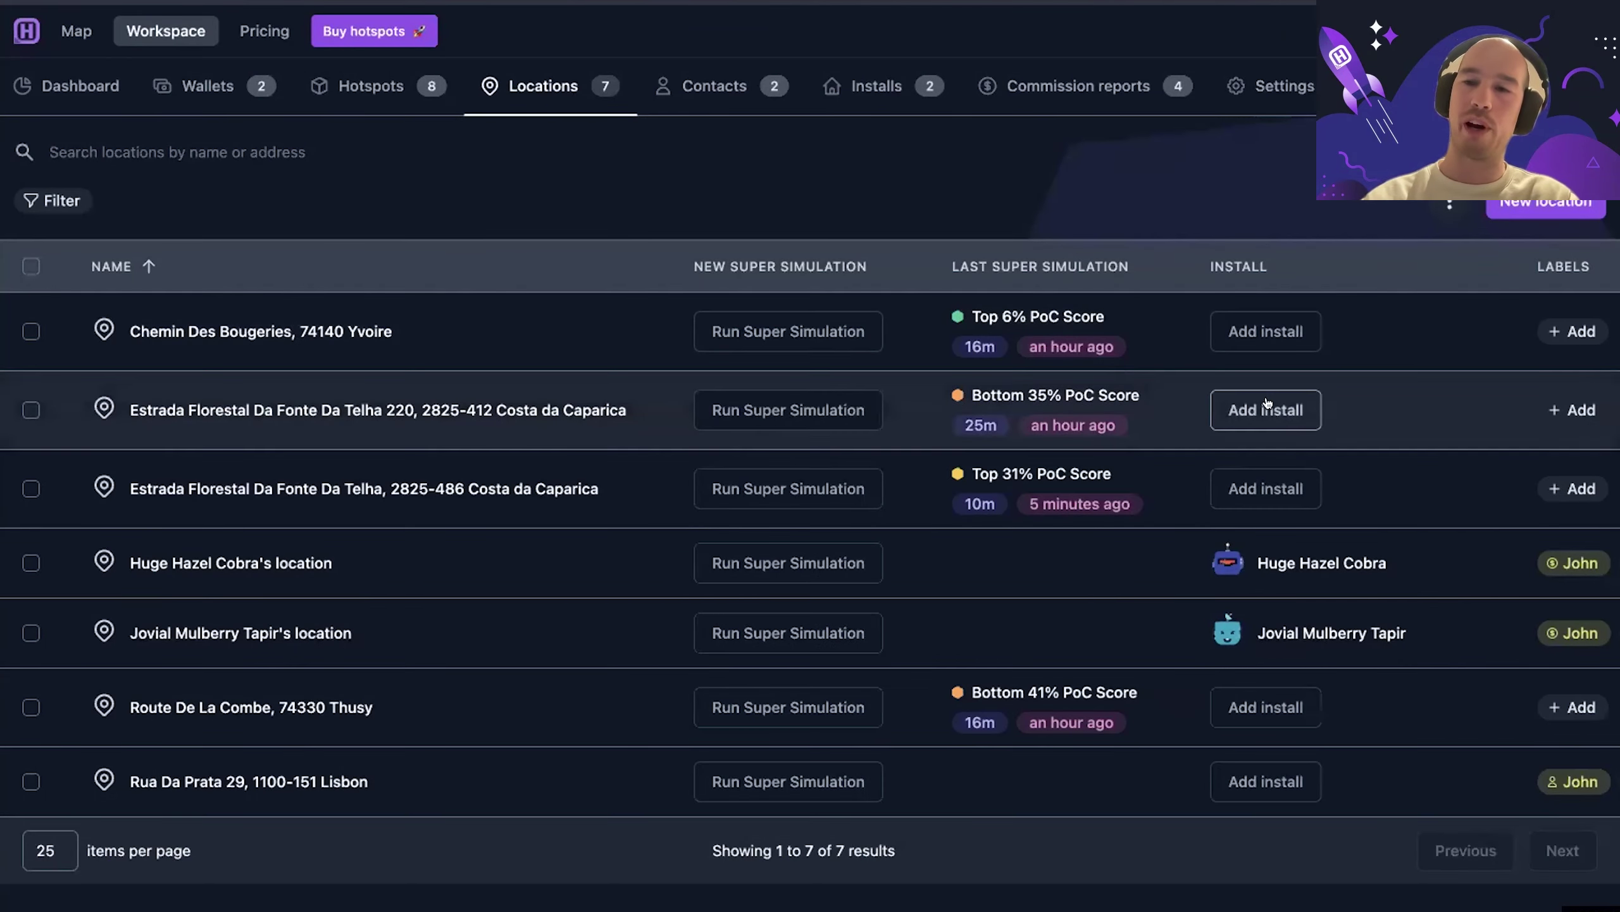
scroll(1295, 392, right, 5)
scroll(1270, 400, left, 5)
scroll(1268, 399, right, 5)
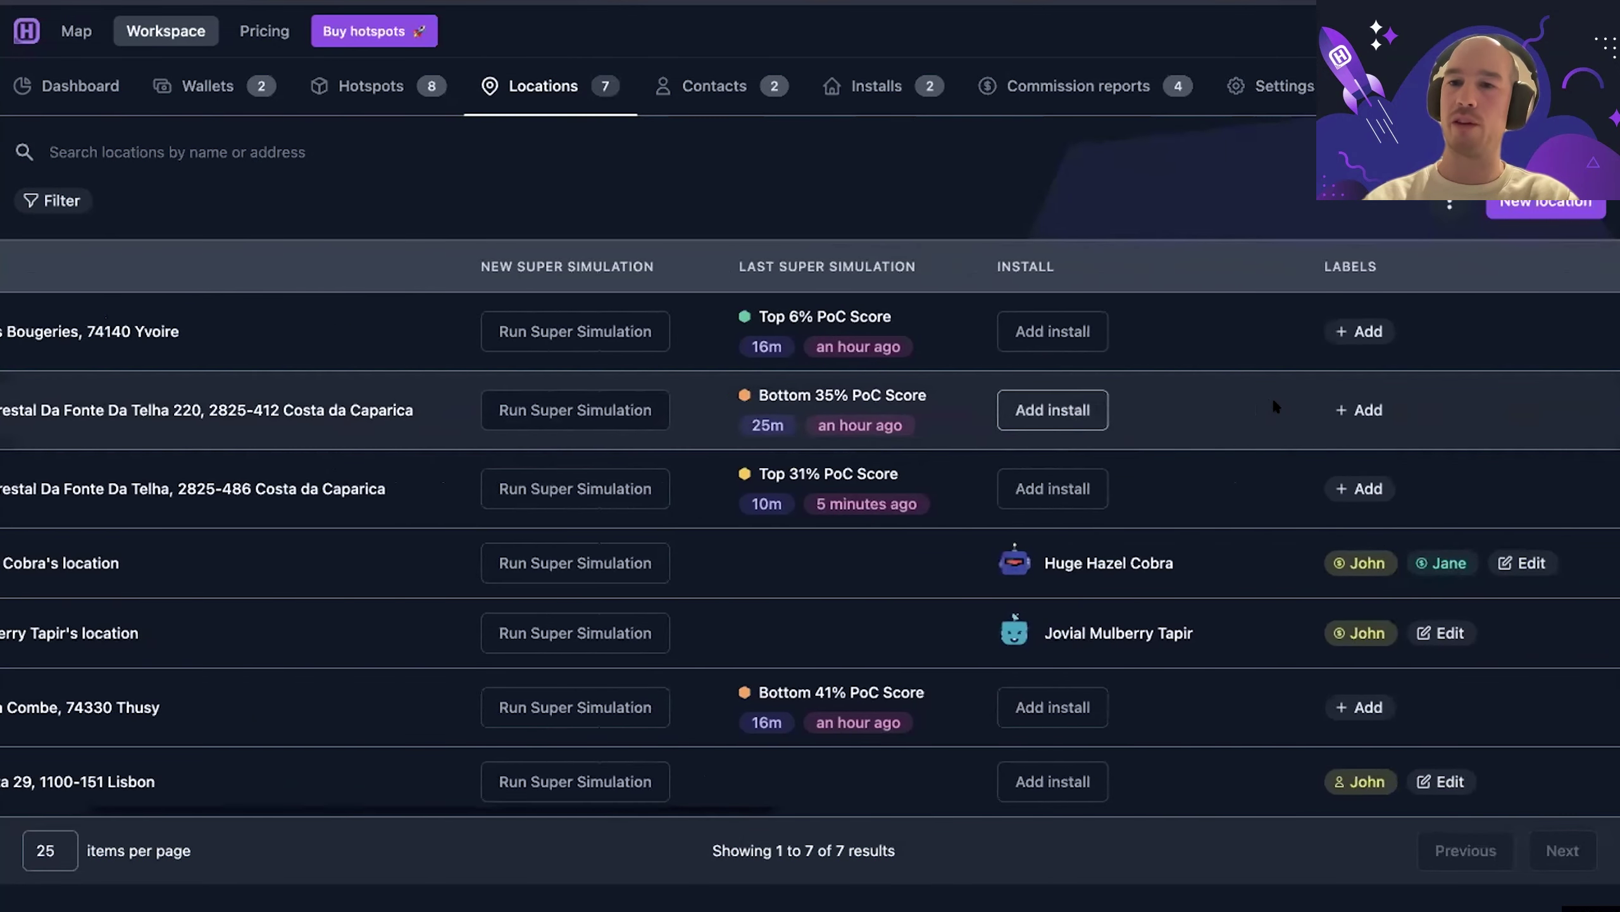
scroll(1271, 395, left, 5)
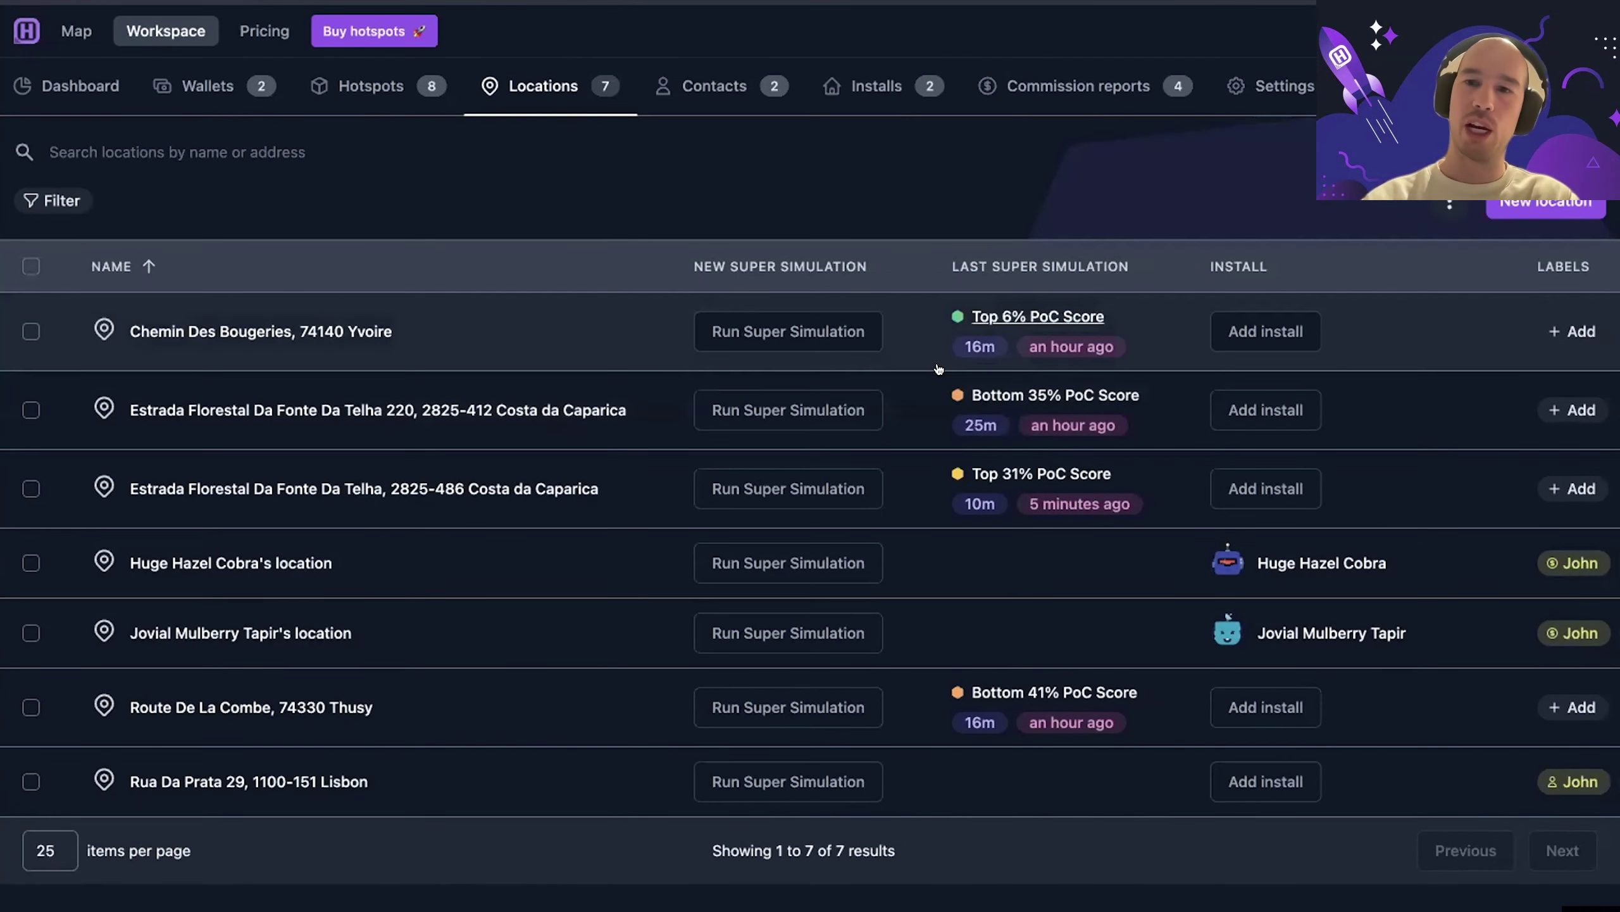
click(1450, 203)
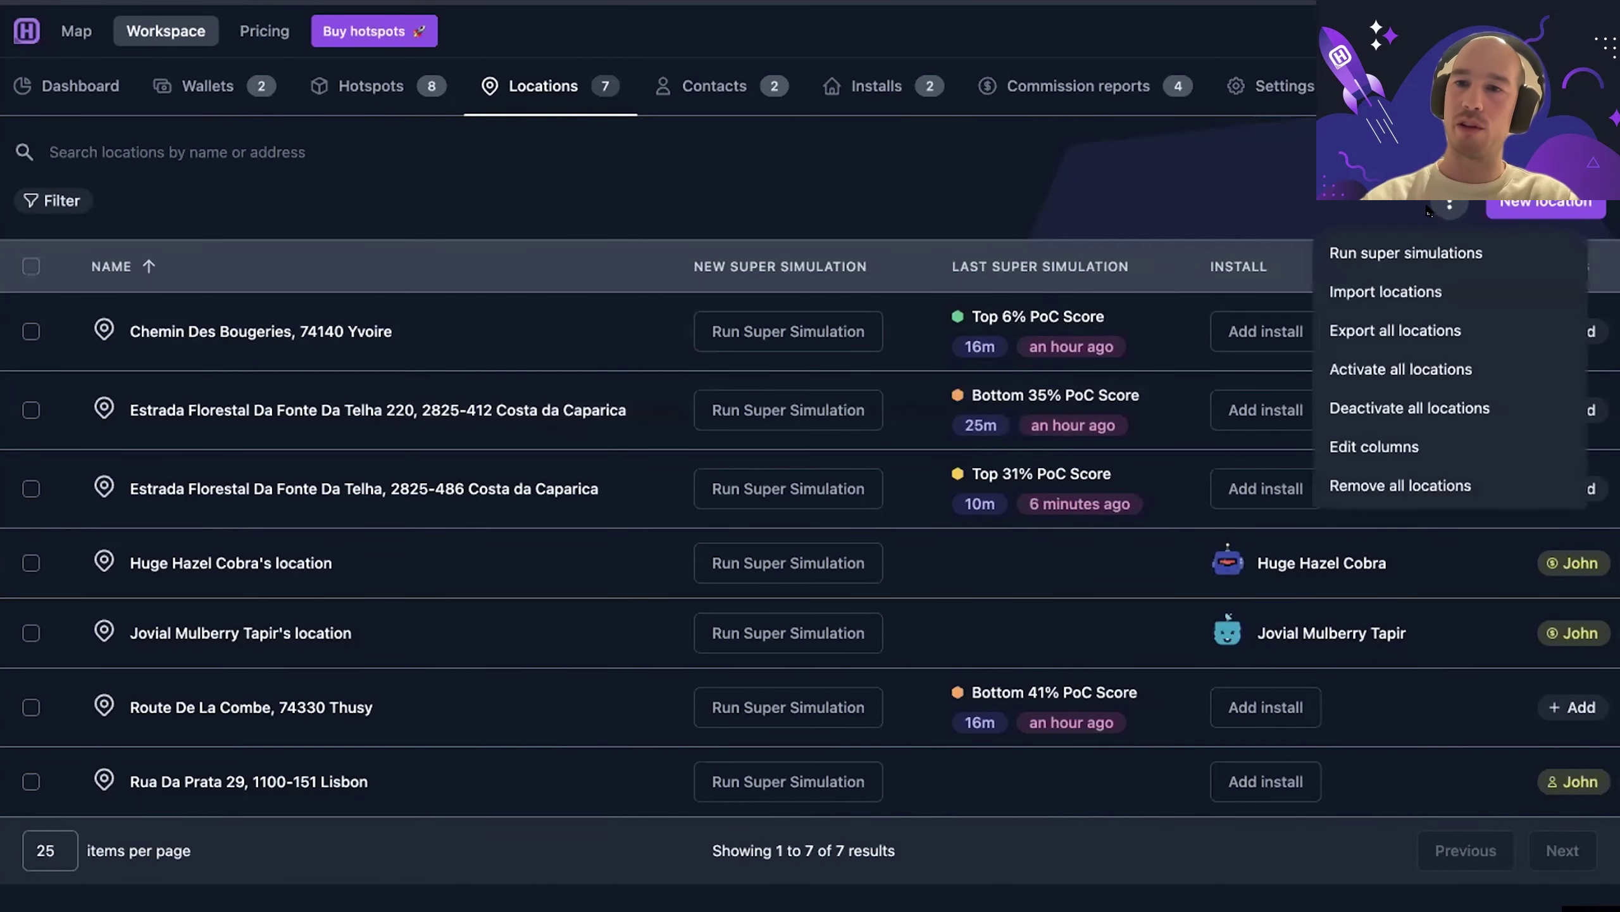
Start Run super simulations for all 7 locations, then cancel the dialog
click(1420, 250)
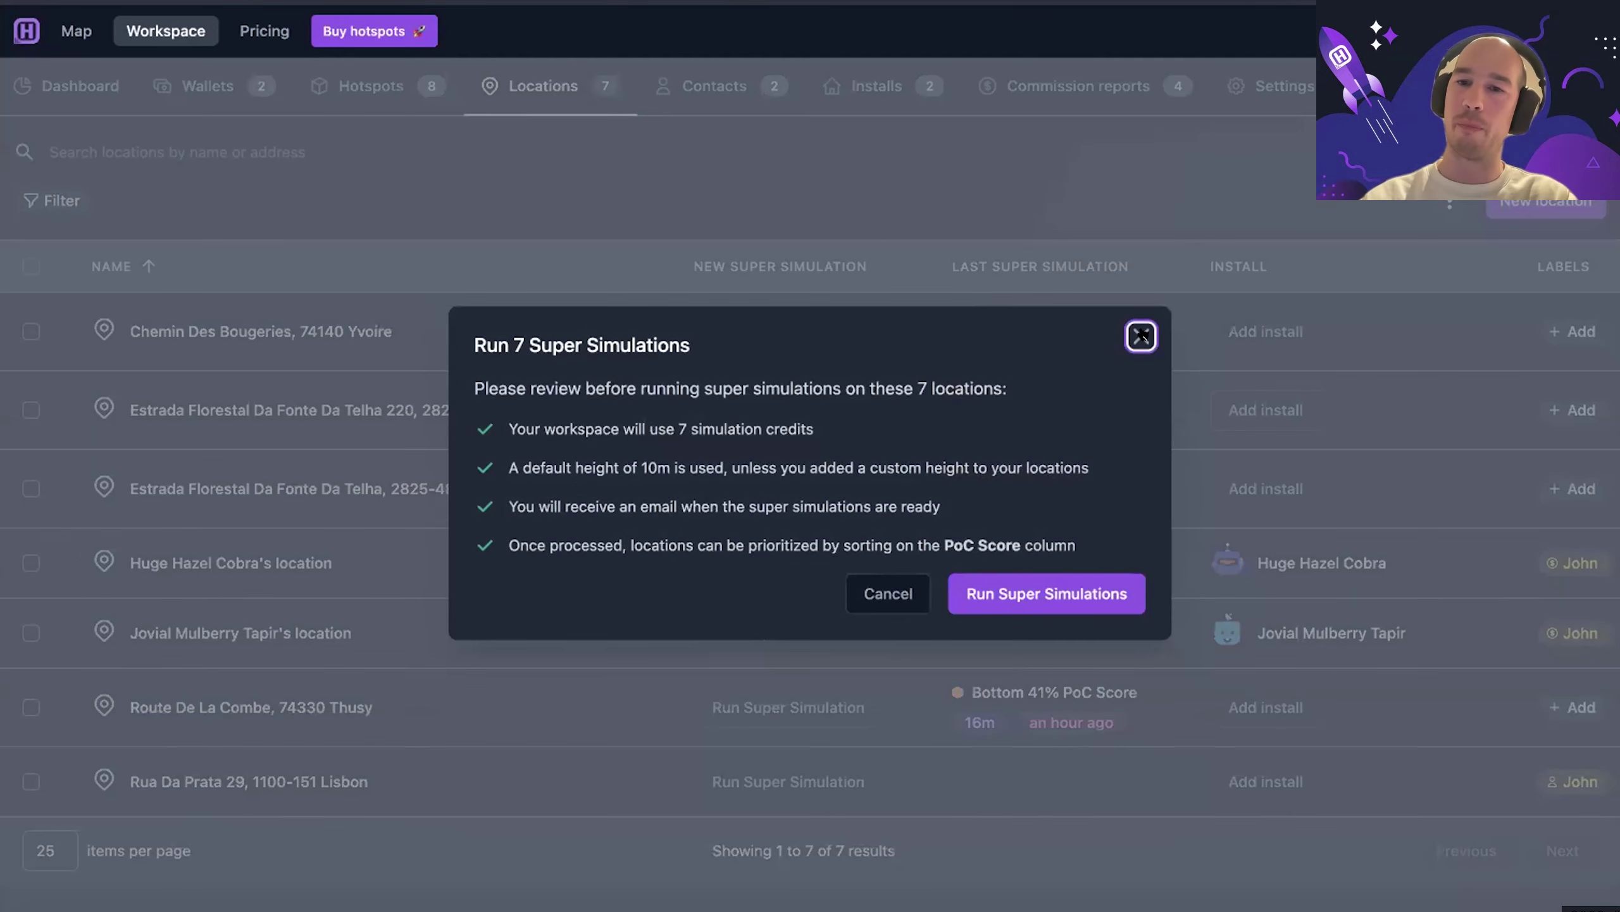
right_click(1138, 327)
click(1139, 335)
click(1140, 335)
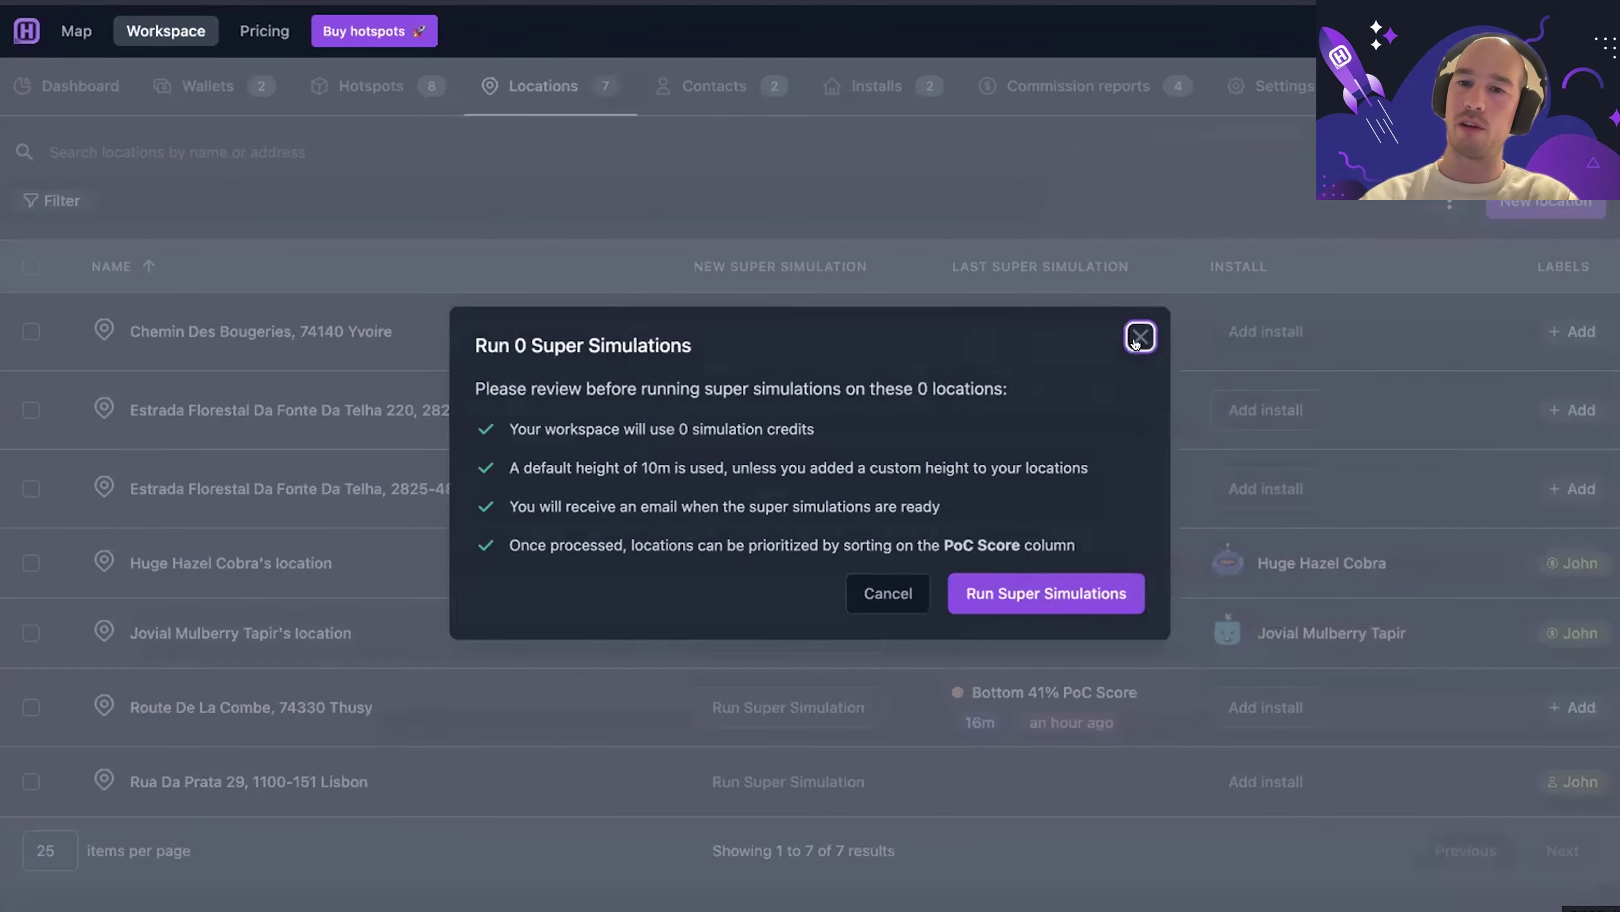
Sort by last super simulation, best first, and open the Top 6% Chemin Des Bougeries location
click(1027, 261)
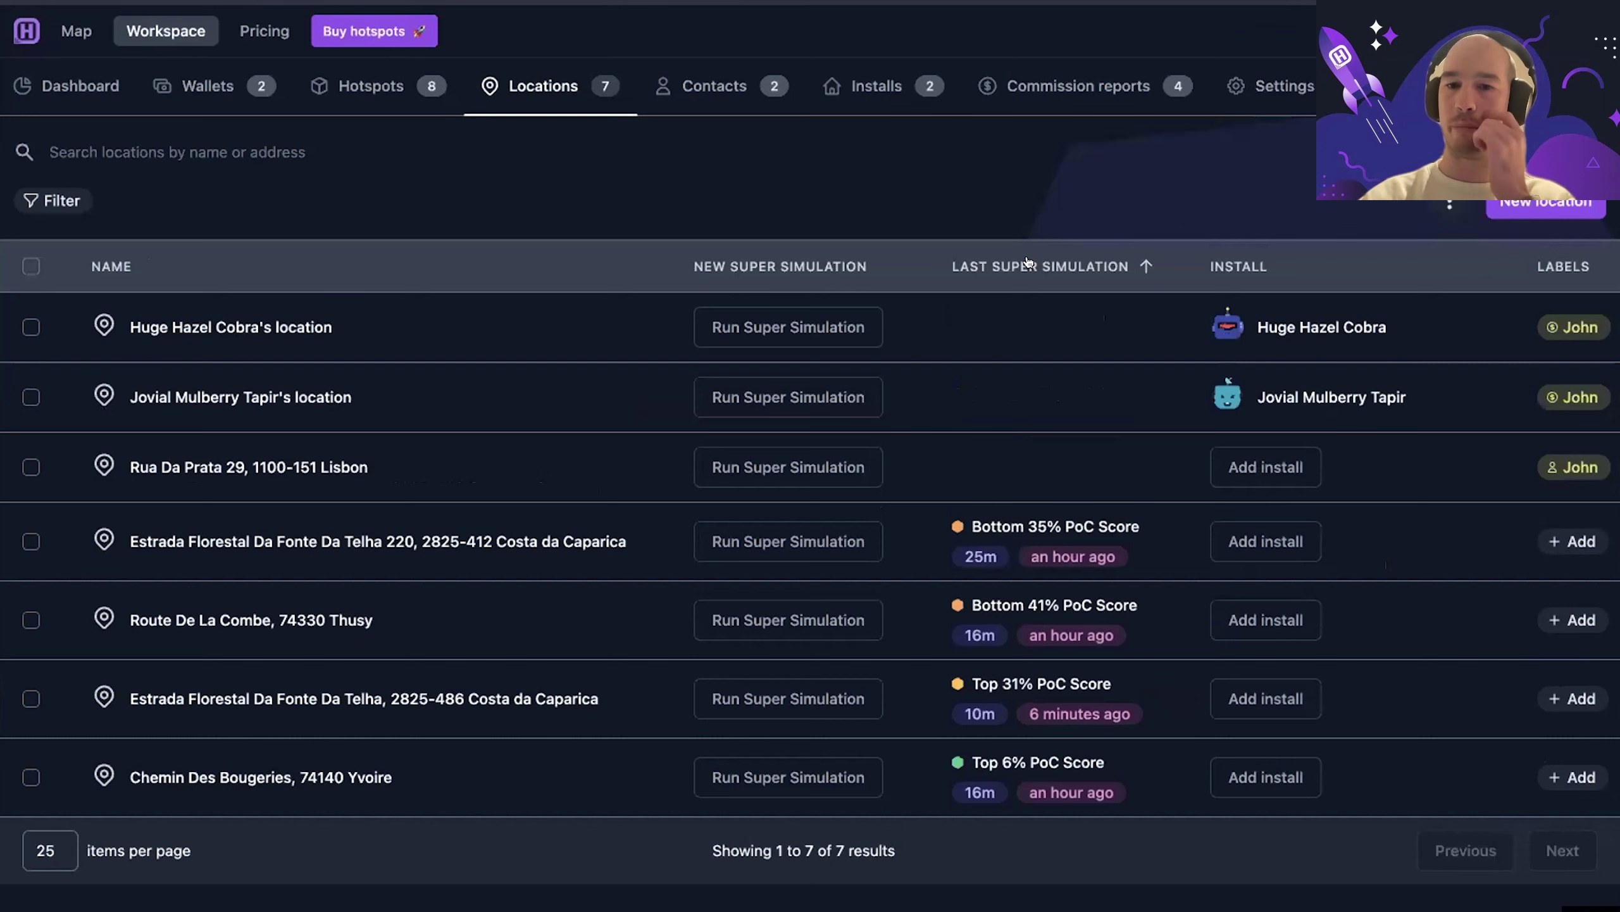
click(1027, 262)
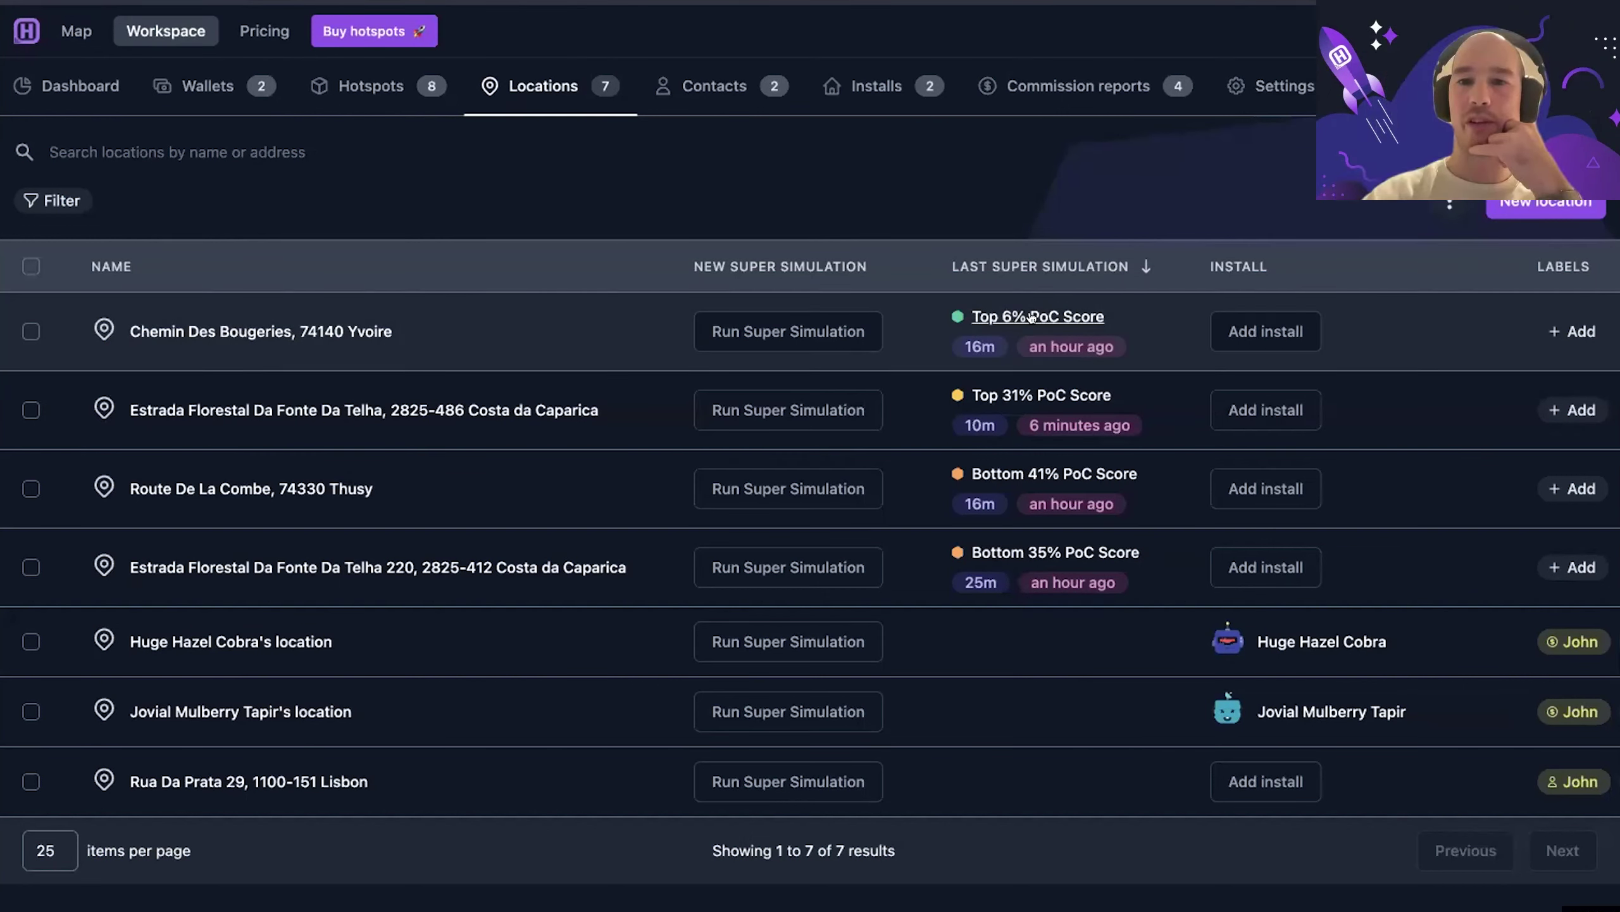
click(1032, 317)
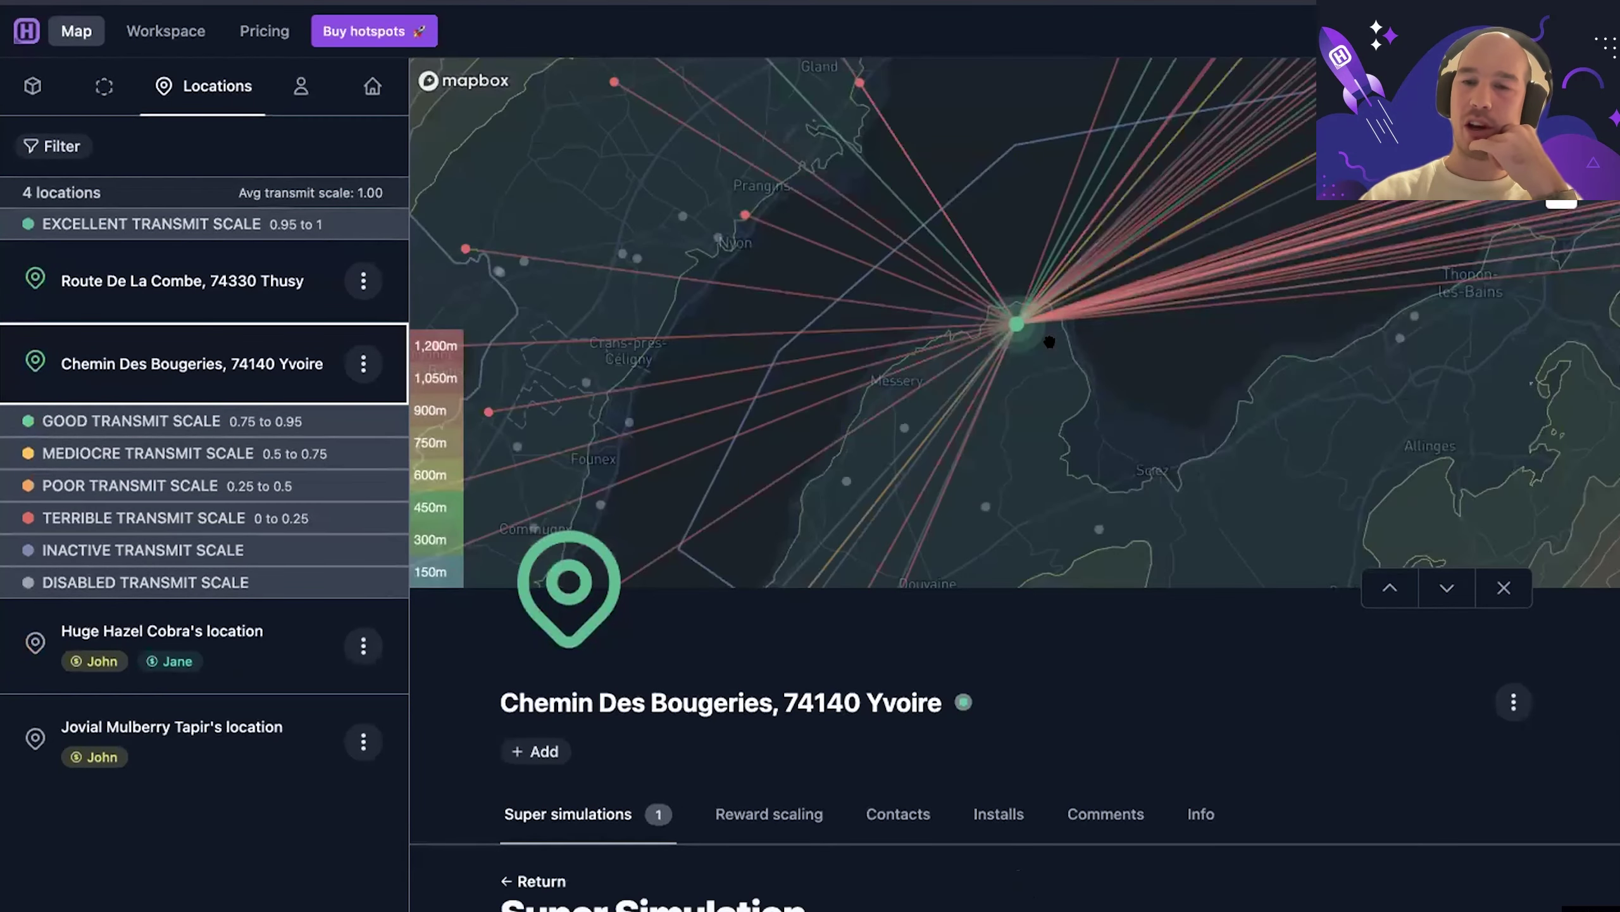
scroll(1050, 341, down, 5)
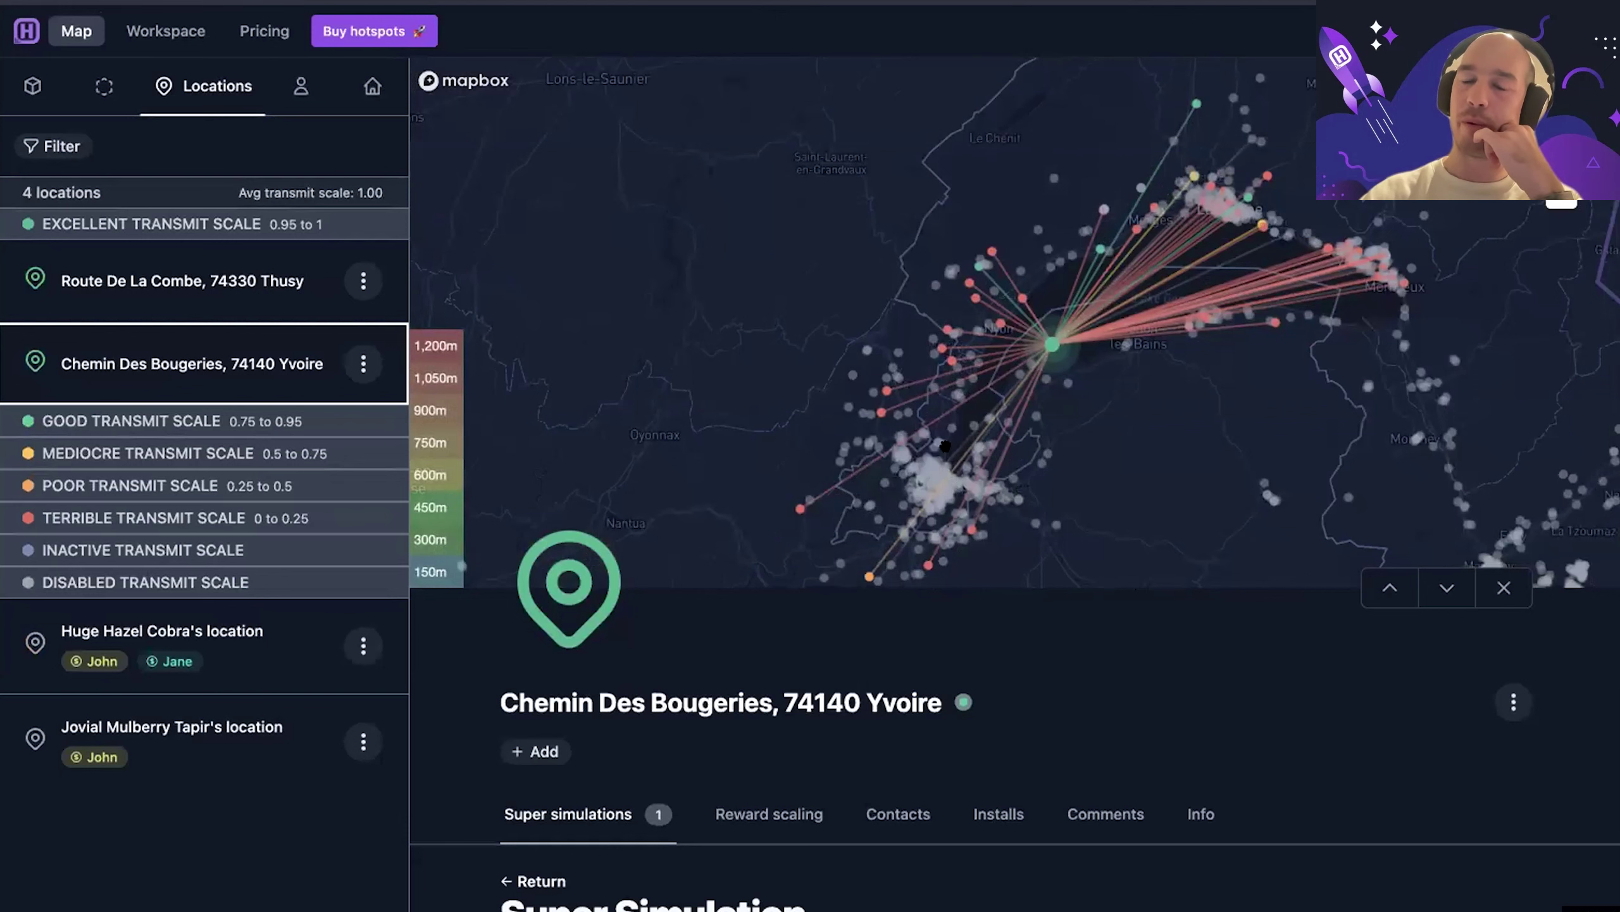
scroll(1076, 294, up, 5)
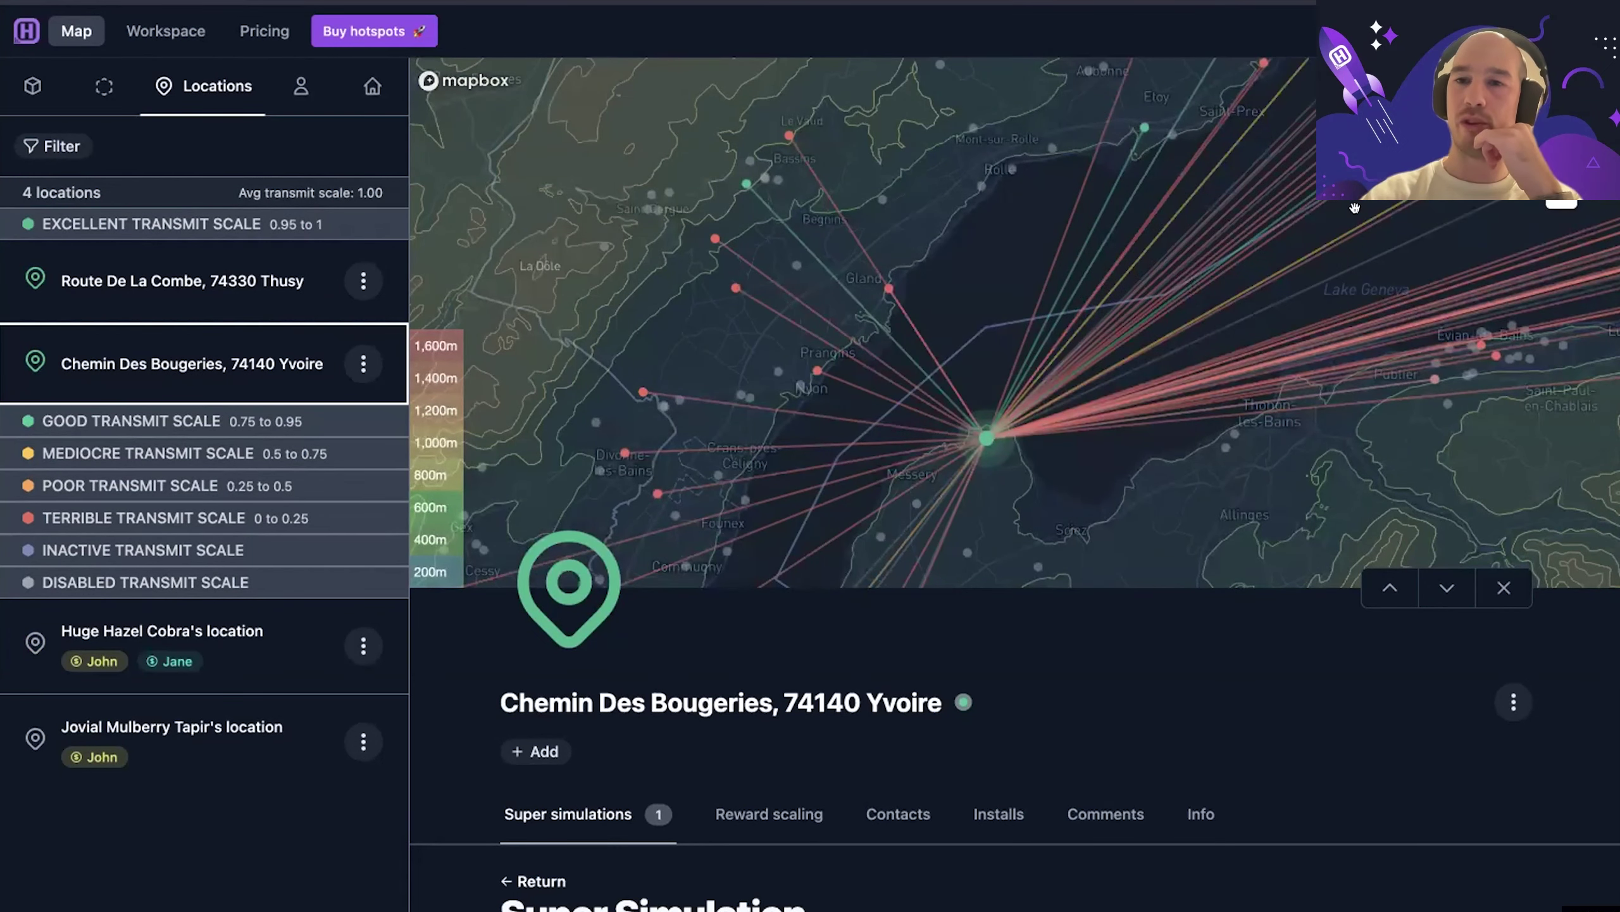
drag(961, 361, 1035, 219)
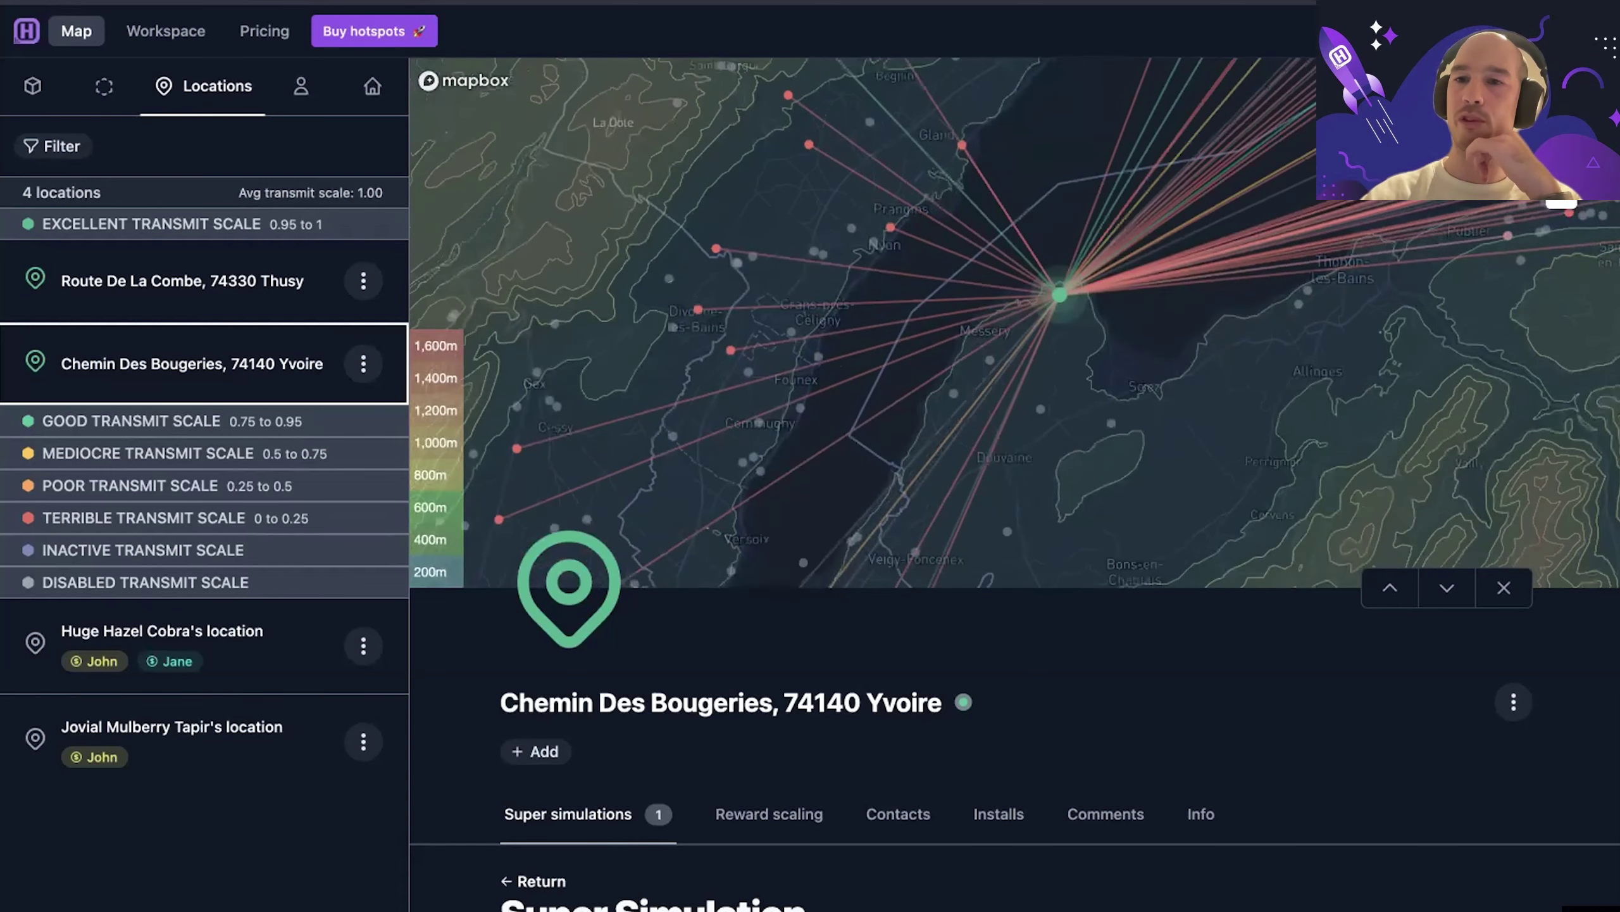
click(1557, 181)
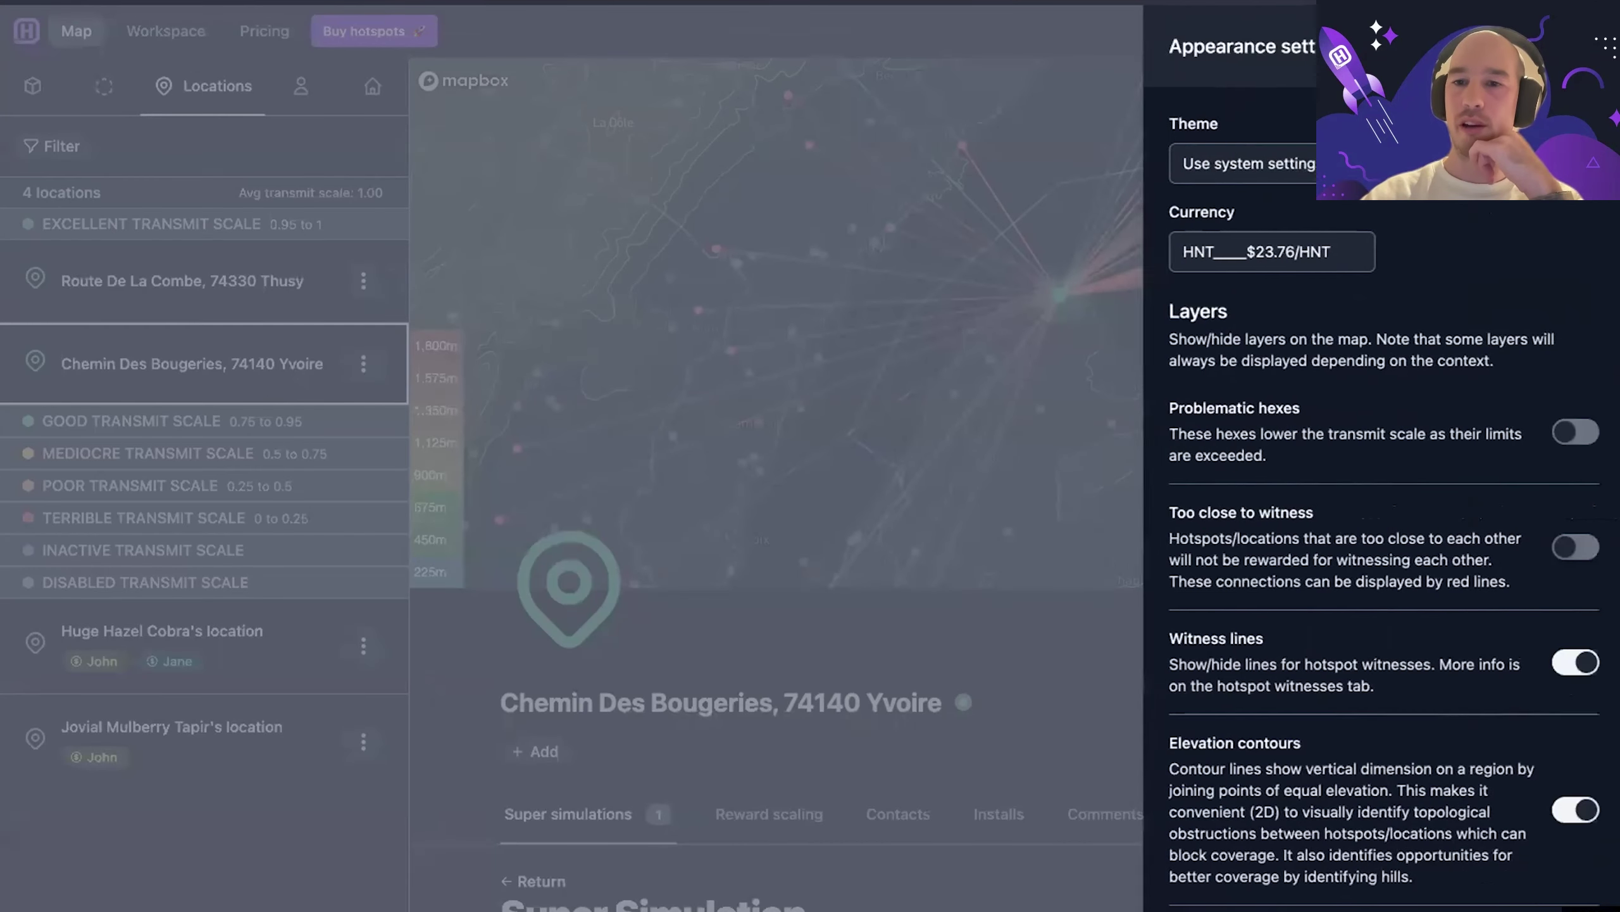
click(1572, 662)
click(1153, 638)
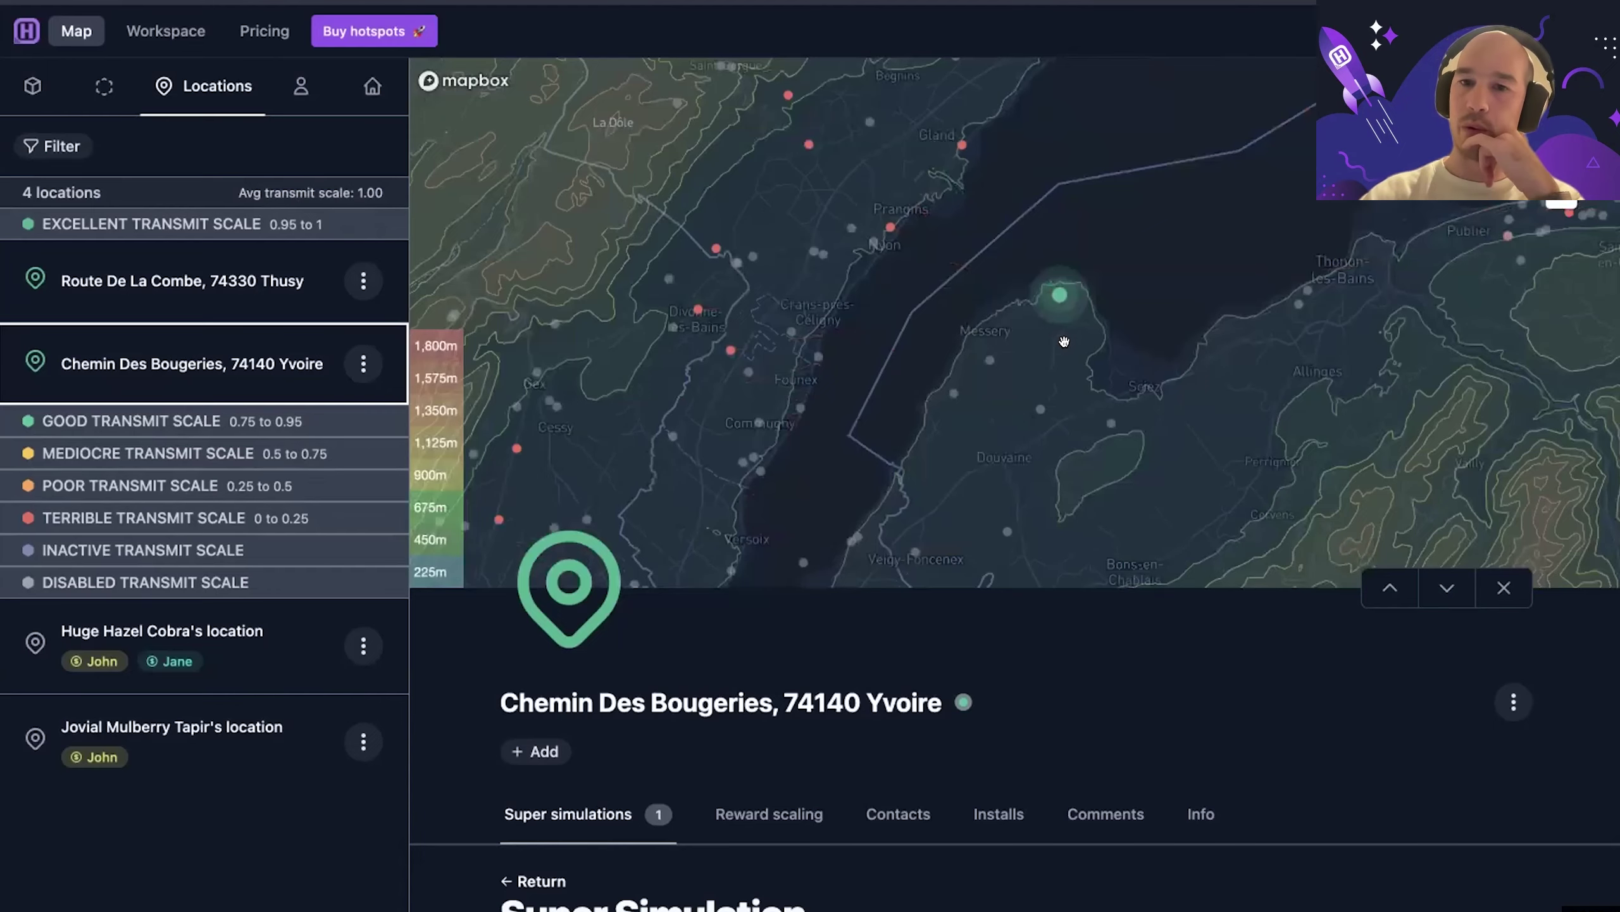
scroll(1078, 344, up, 5)
scroll(1092, 350, up, 3)
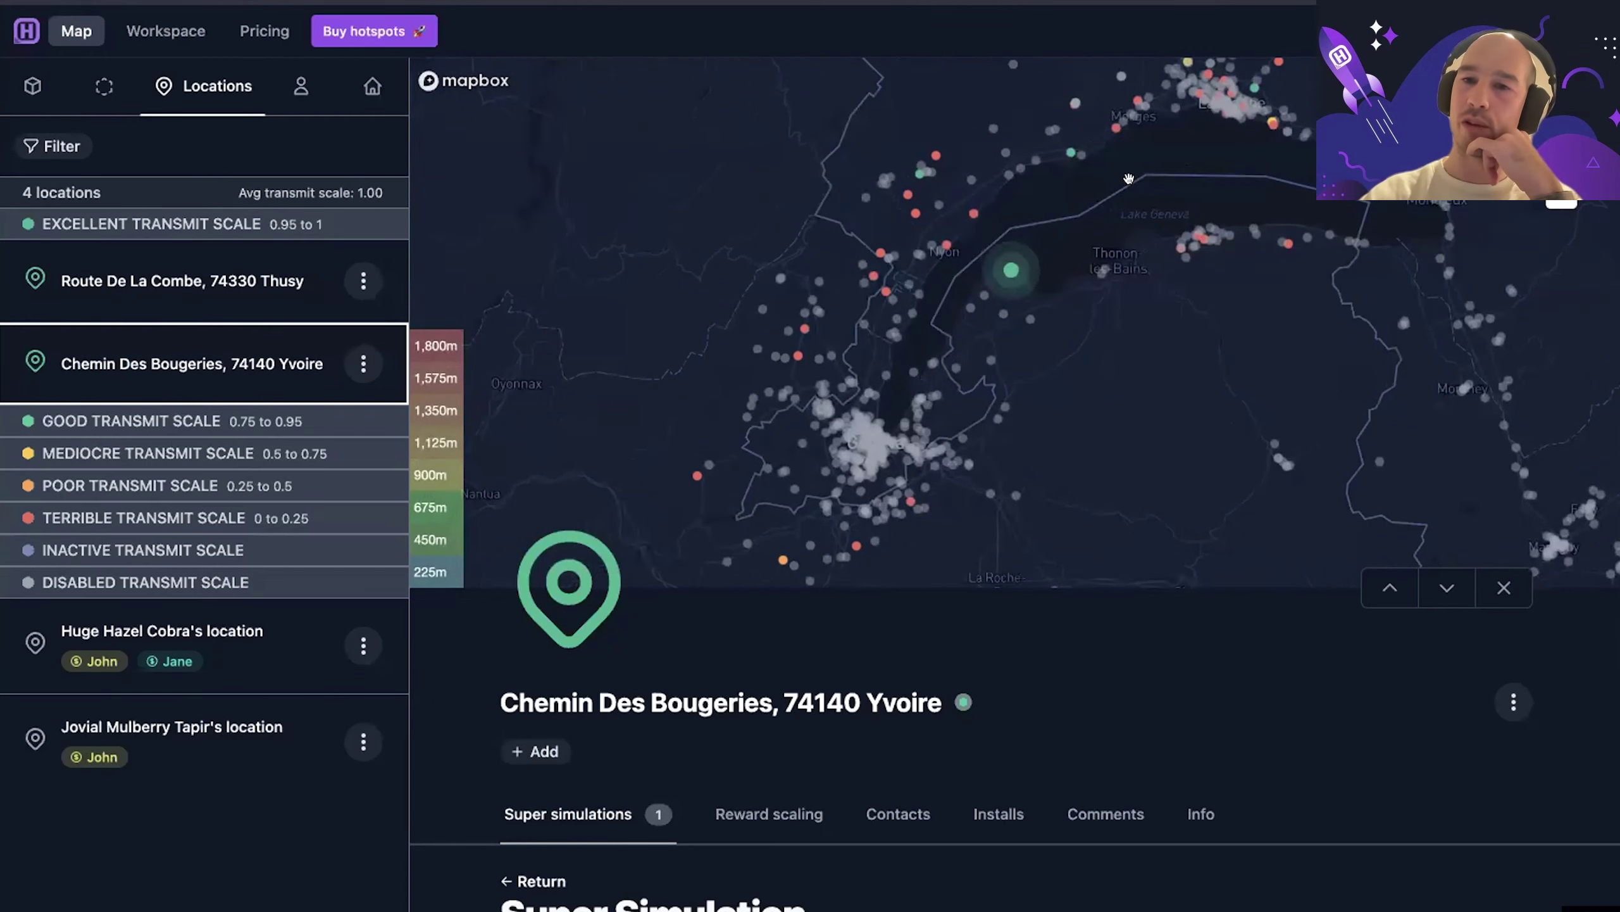
scroll(1129, 178, up, 5)
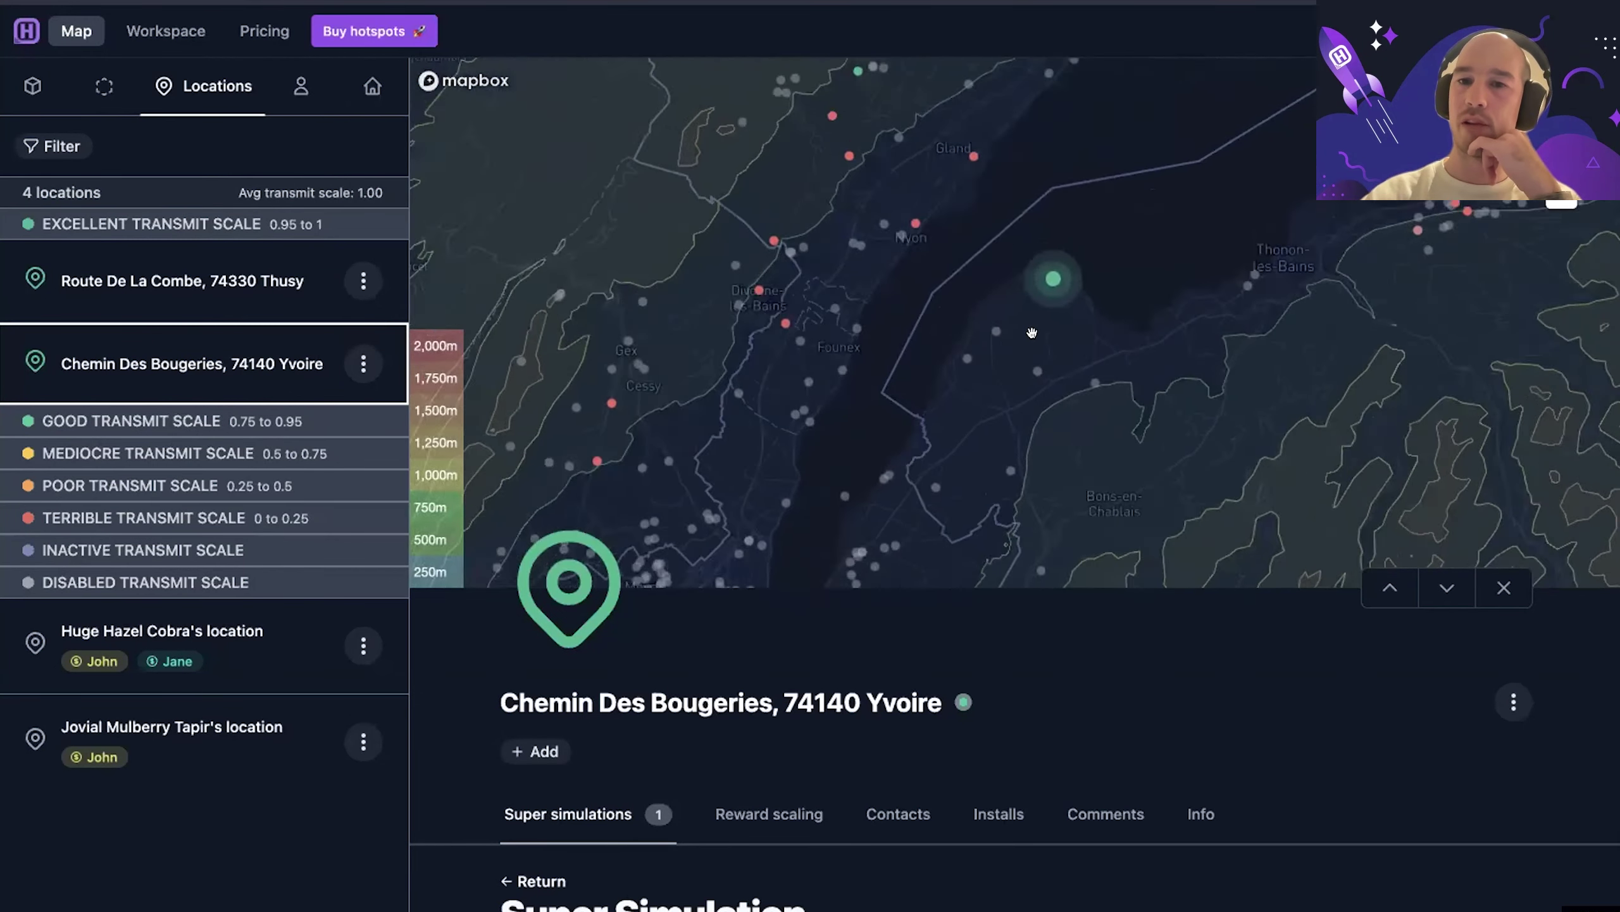
scroll(1142, 348, up, 5)
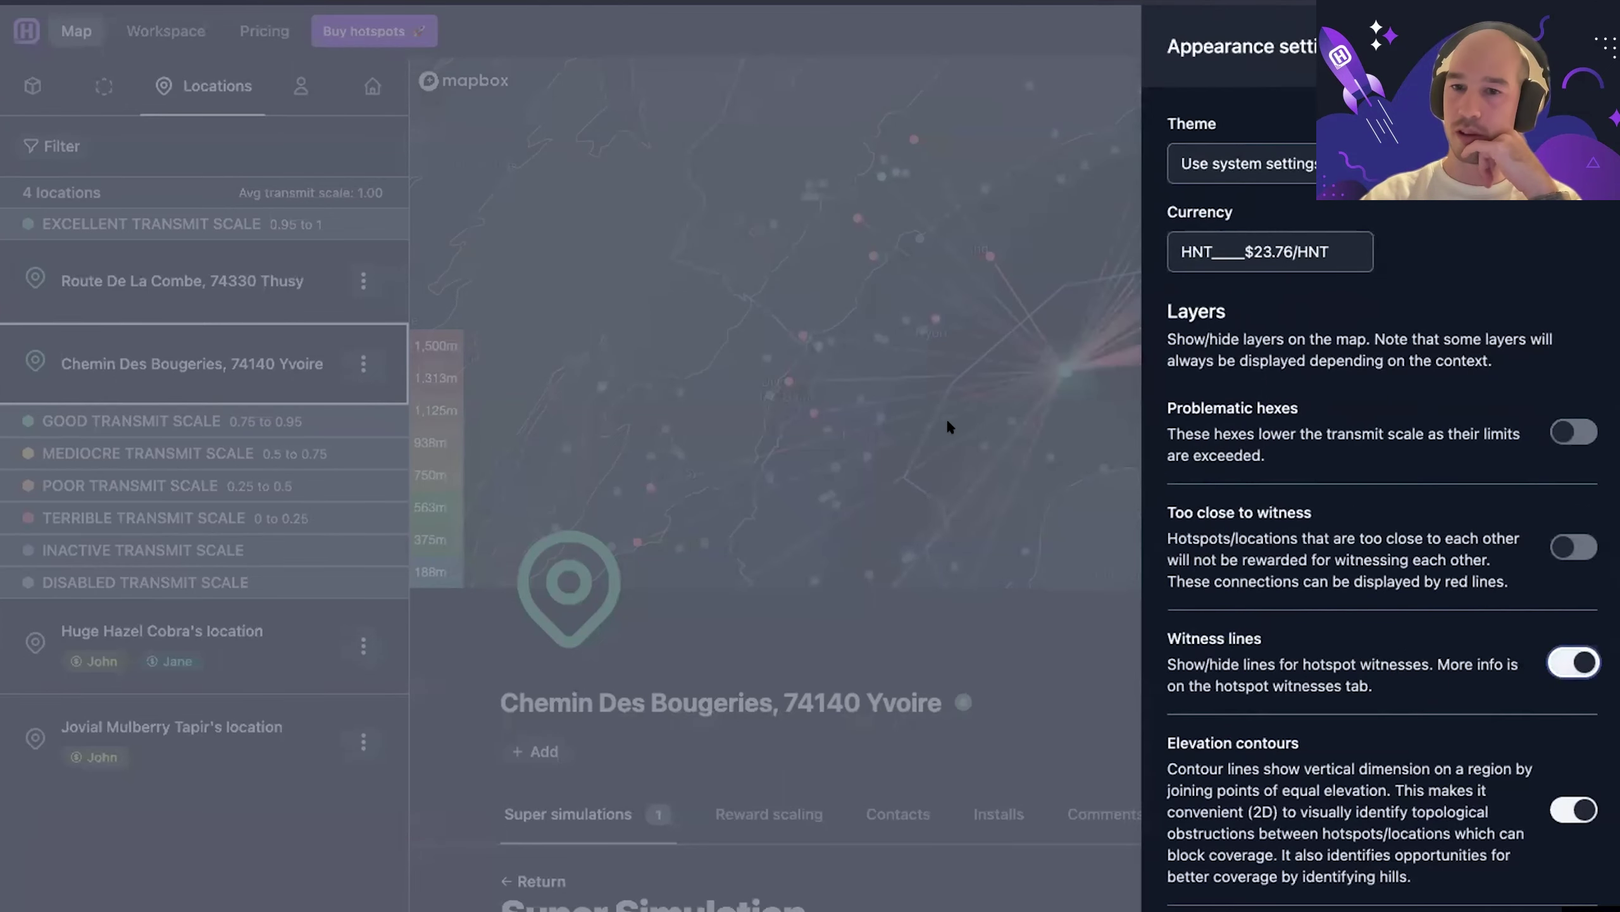
click(946, 417)
scroll(1071, 388, down, 2)
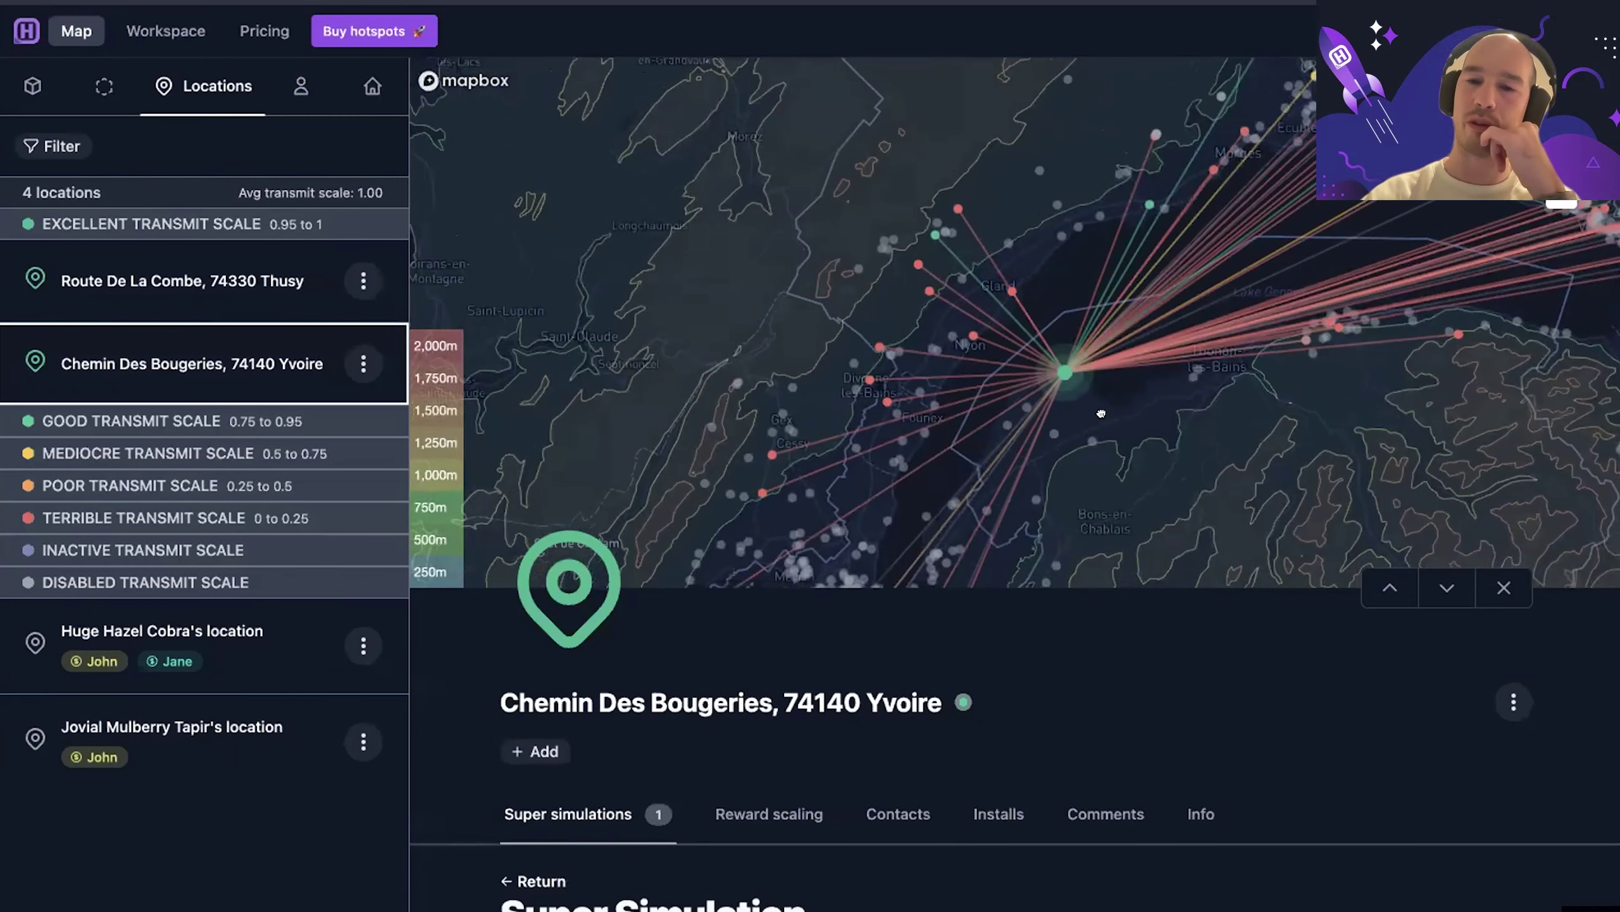
Pan the map around the Yvoire hub's sight lines toward Gland and Geneva
scroll(1101, 413, down, 3)
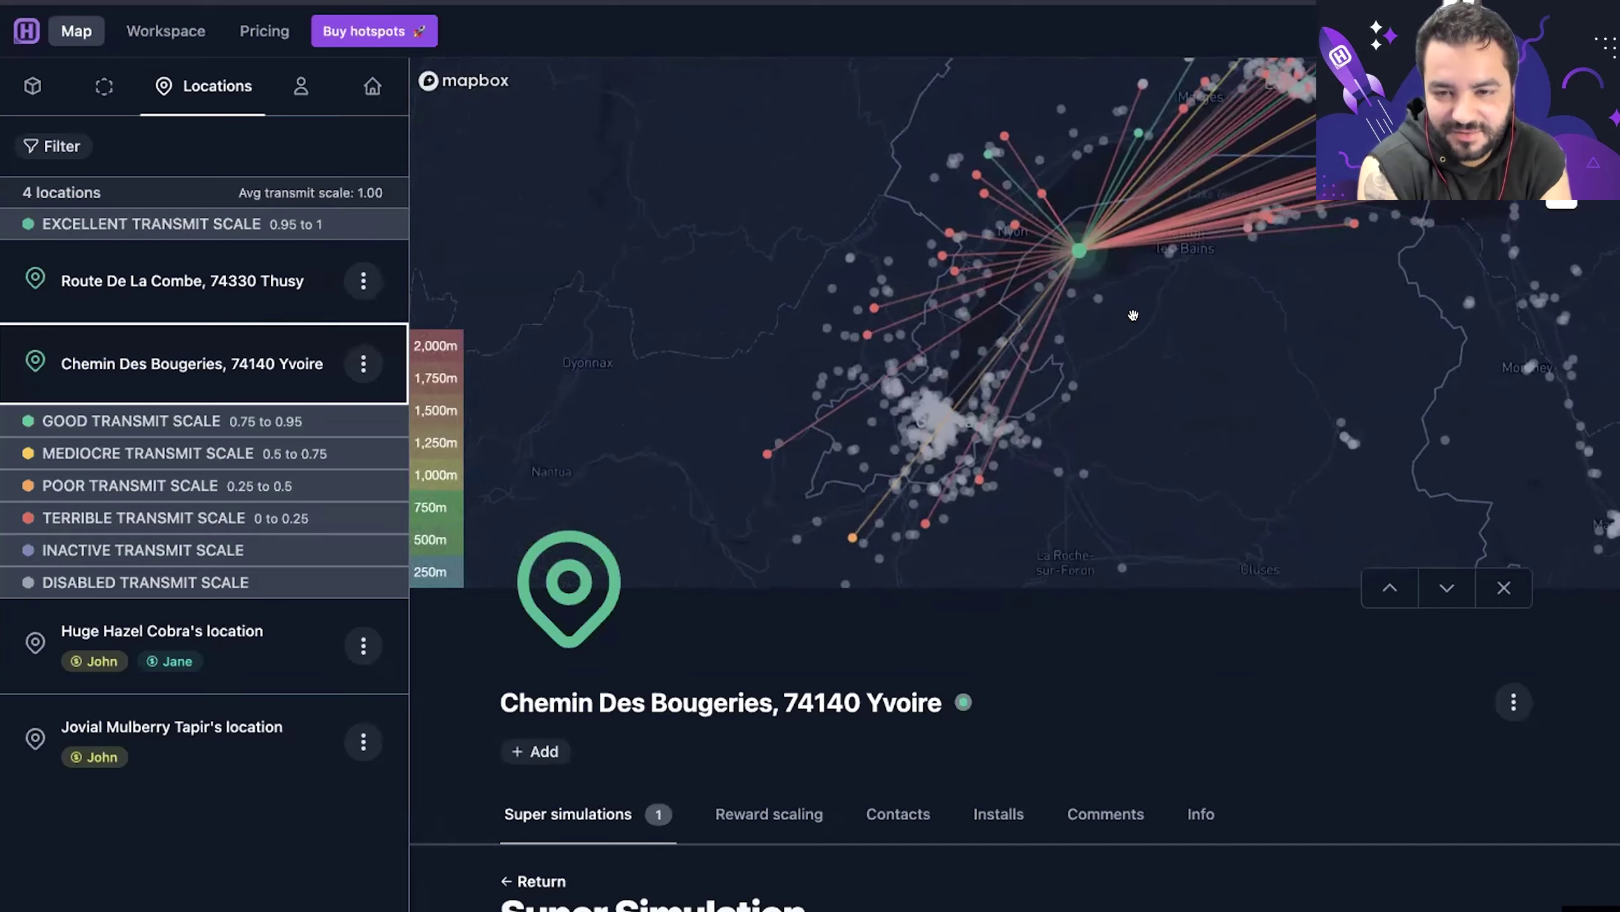
scroll(1133, 314, up, 3)
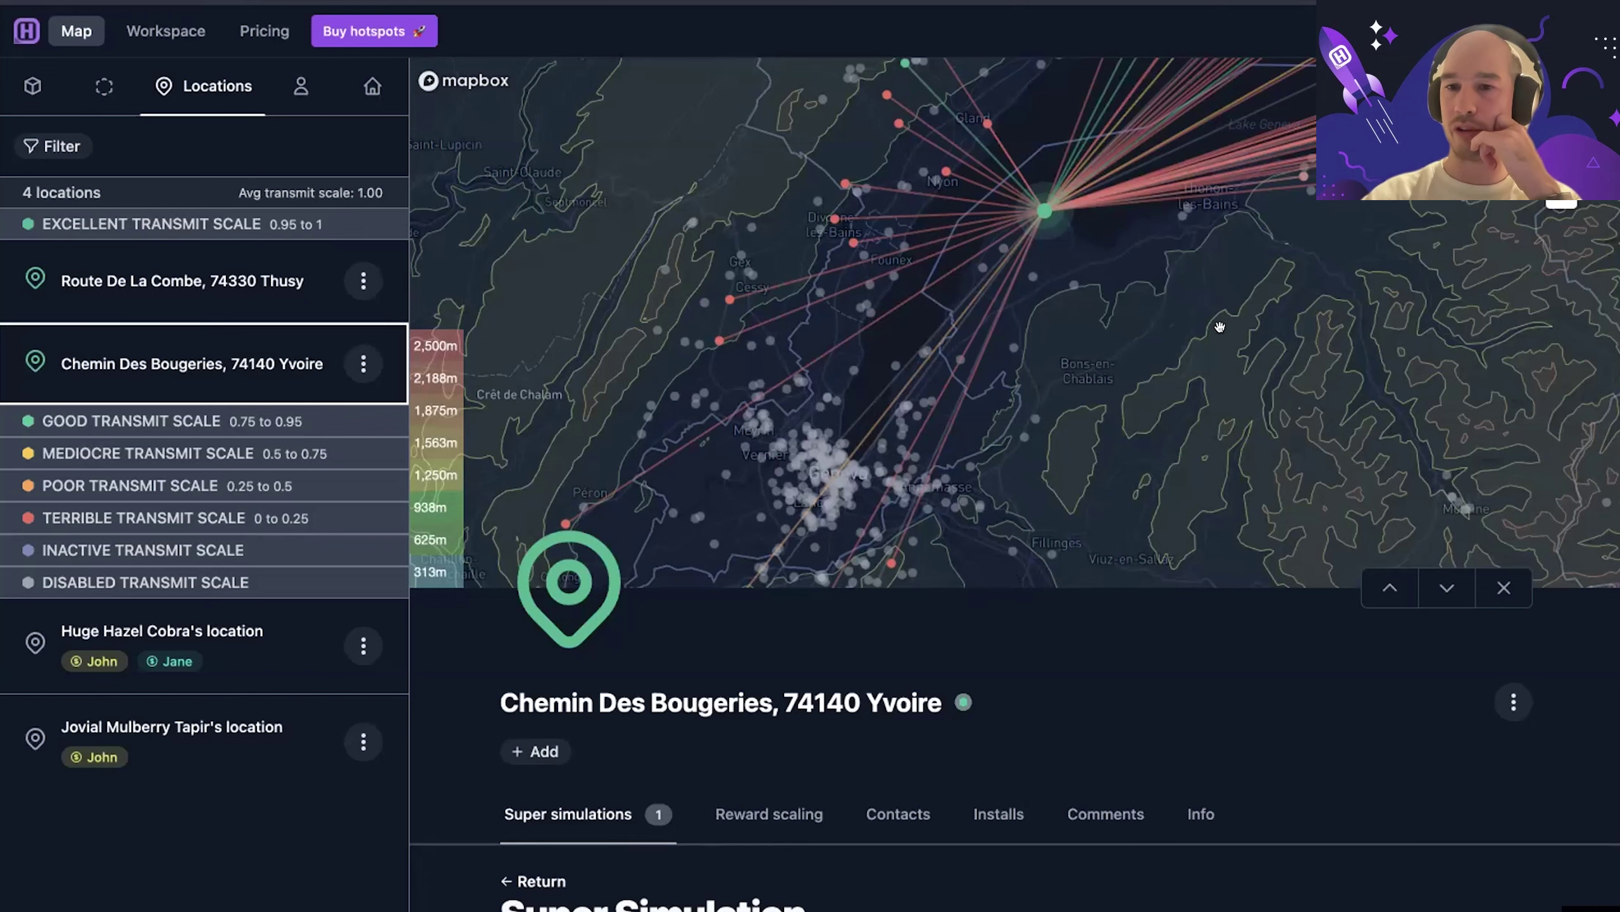
scroll(1271, 388, up, 3)
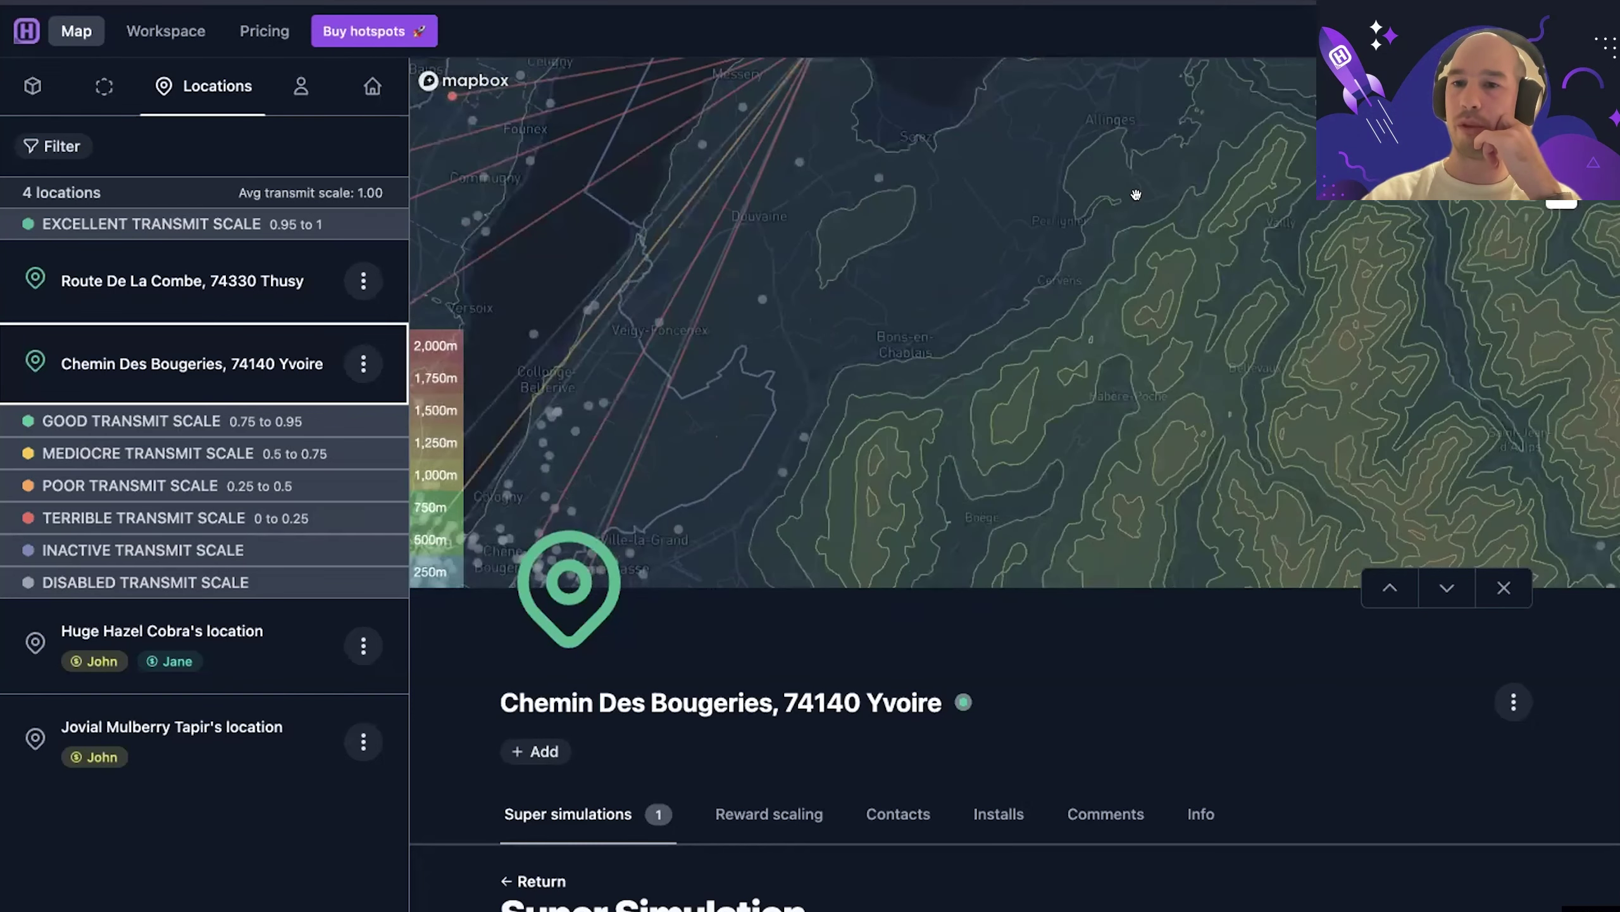
scroll(1231, 368, down, 3)
drag(1064, 294, 873, 606)
scroll(1103, 418, down, 1)
scroll(1173, 216, down, 2)
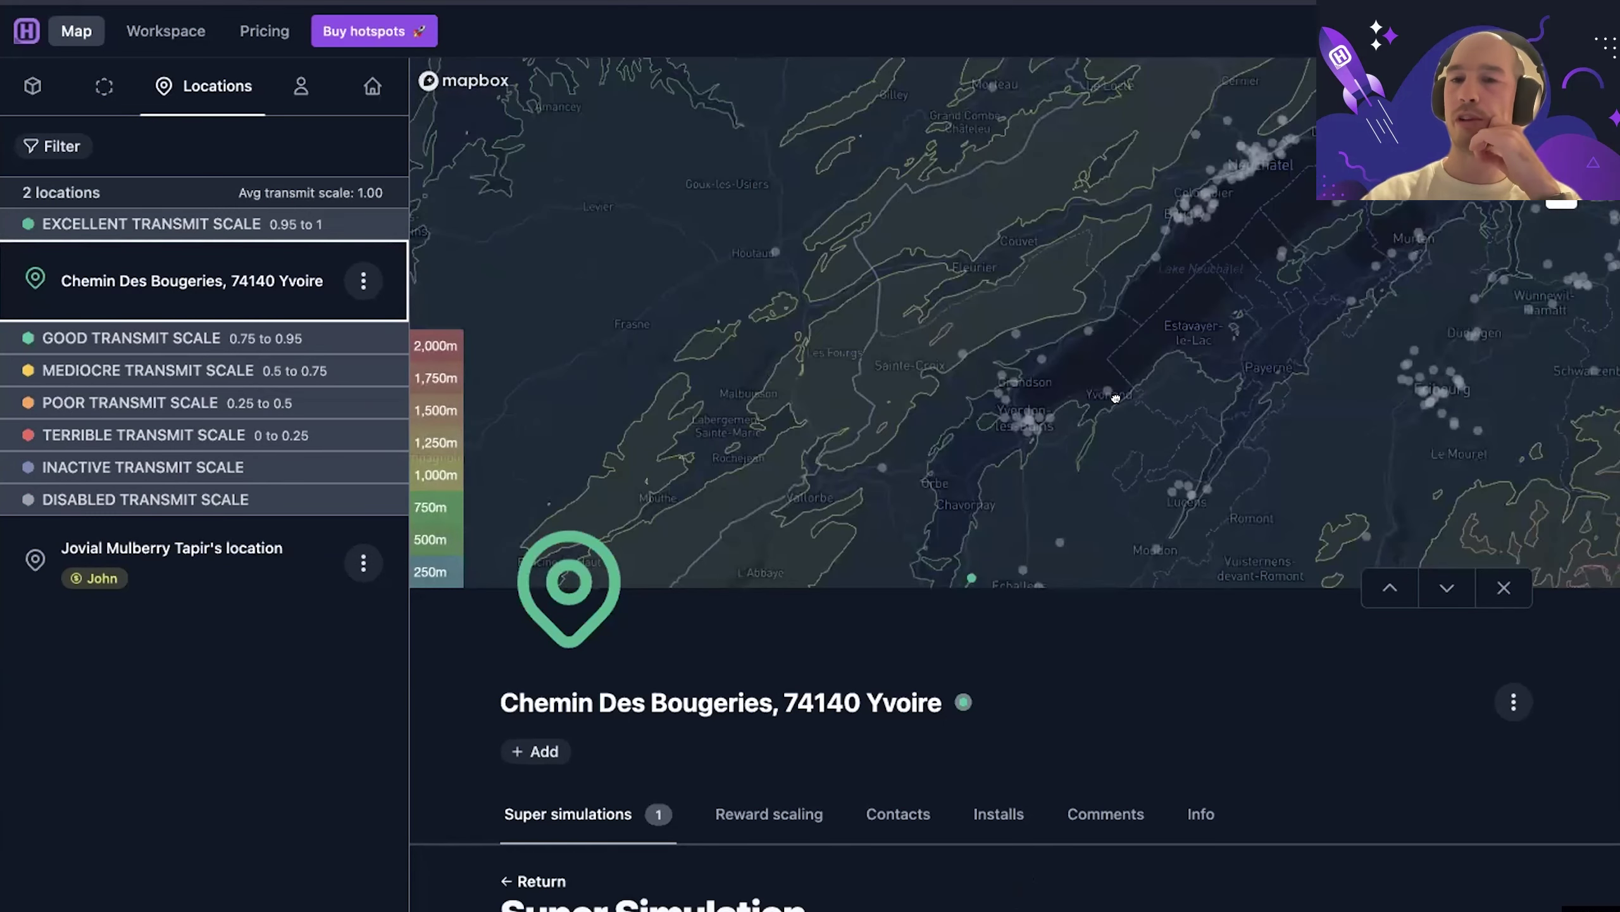
scroll(1251, 243, up, 2)
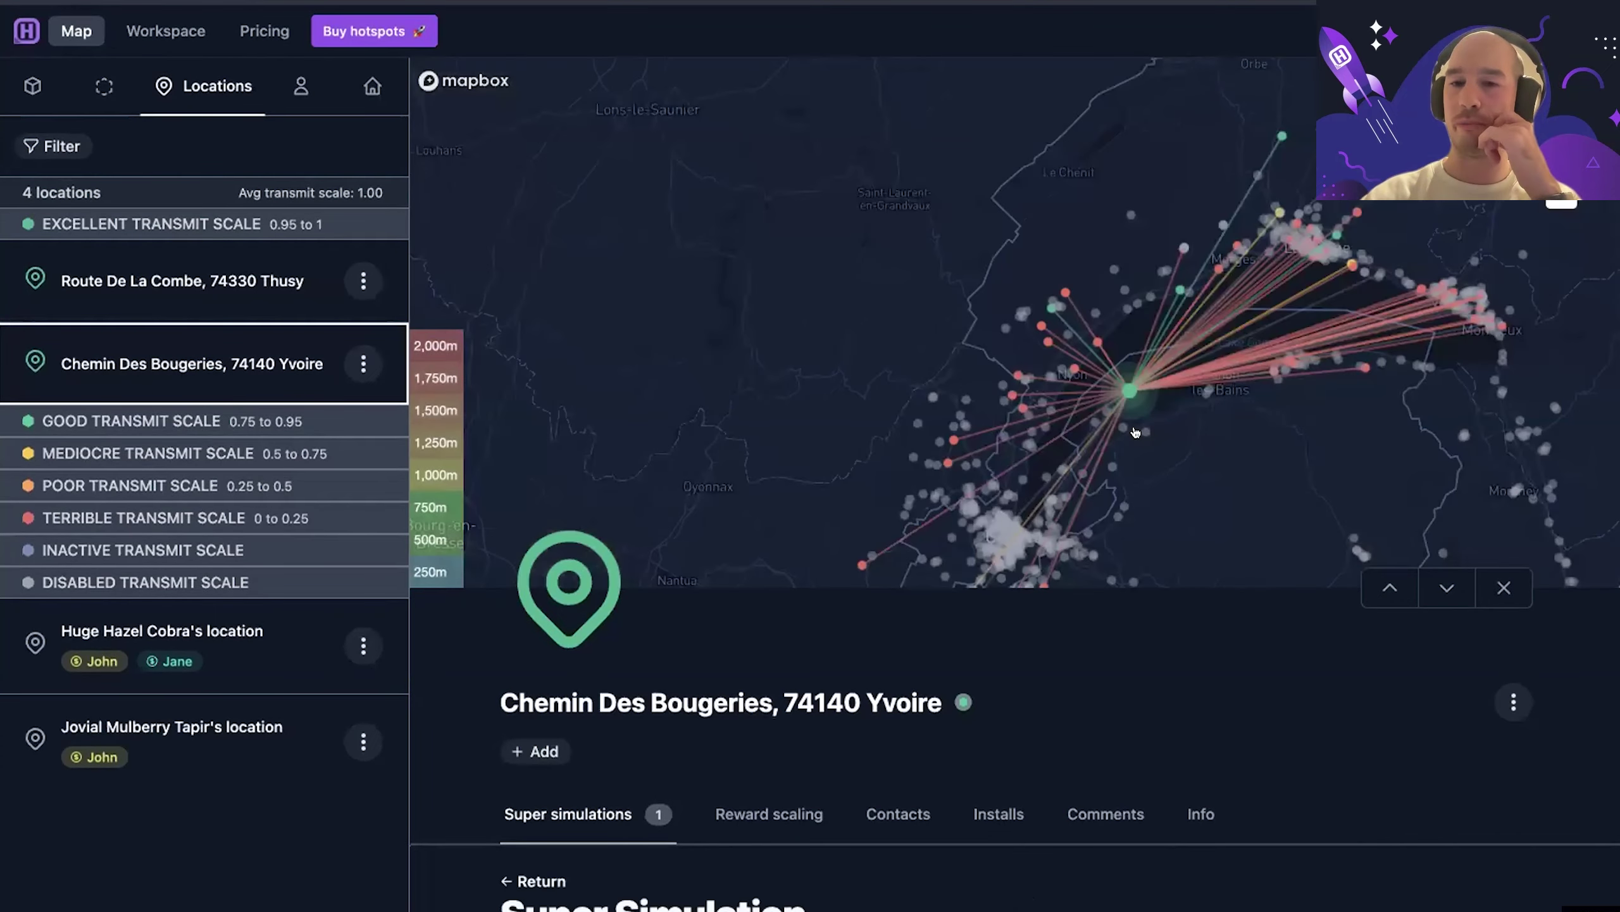
scroll(1136, 432, up, 3)
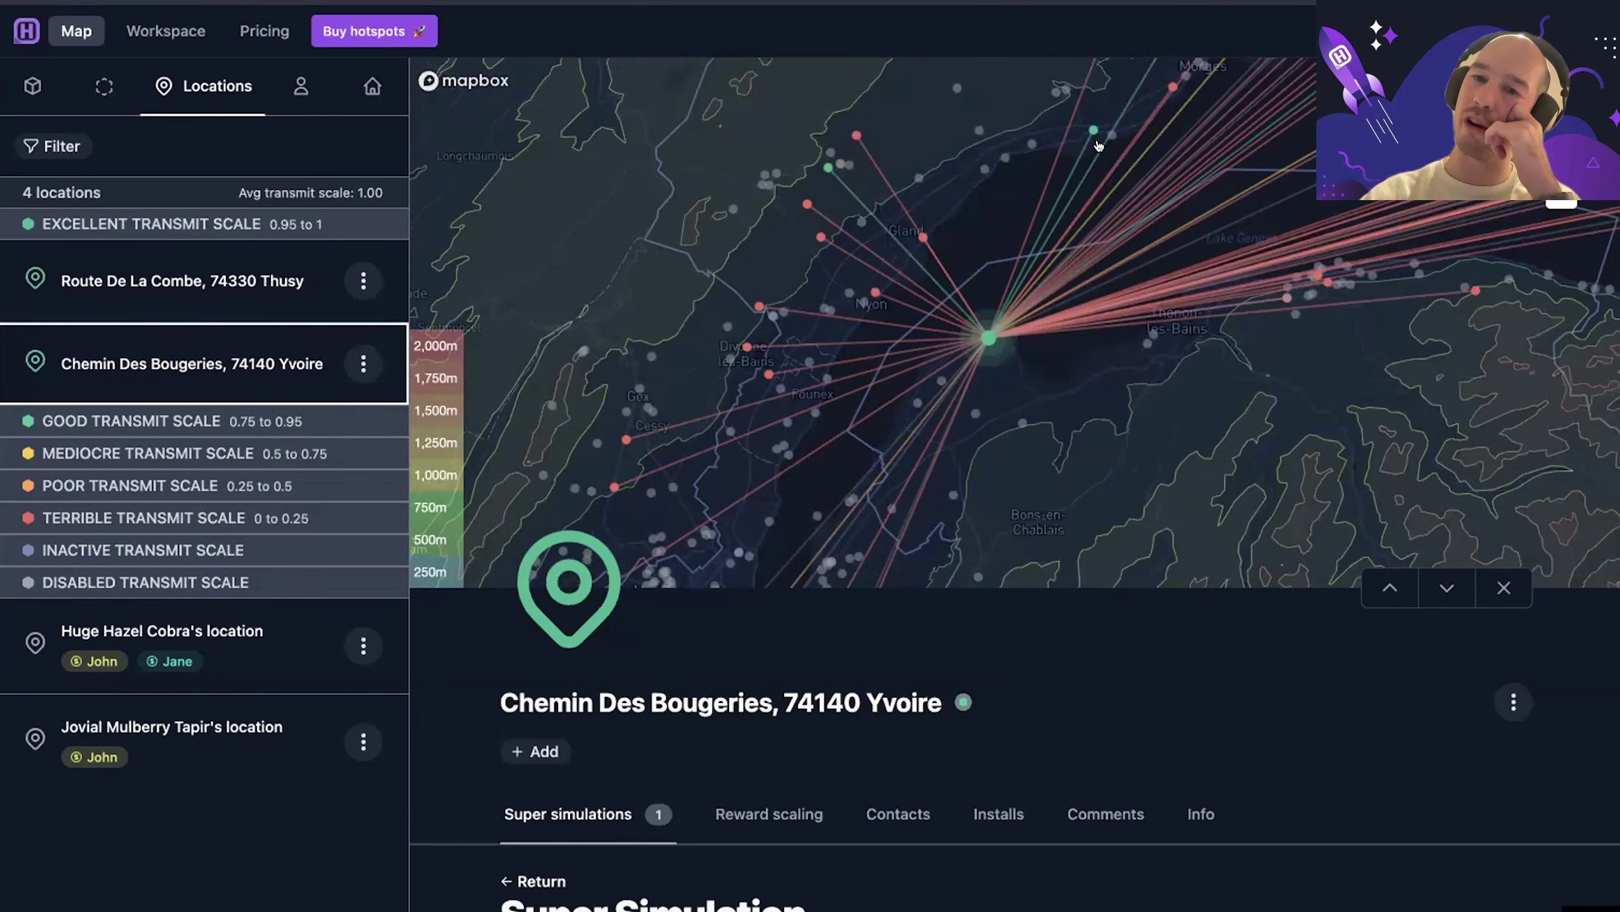
drag(940, 147, 891, 224)
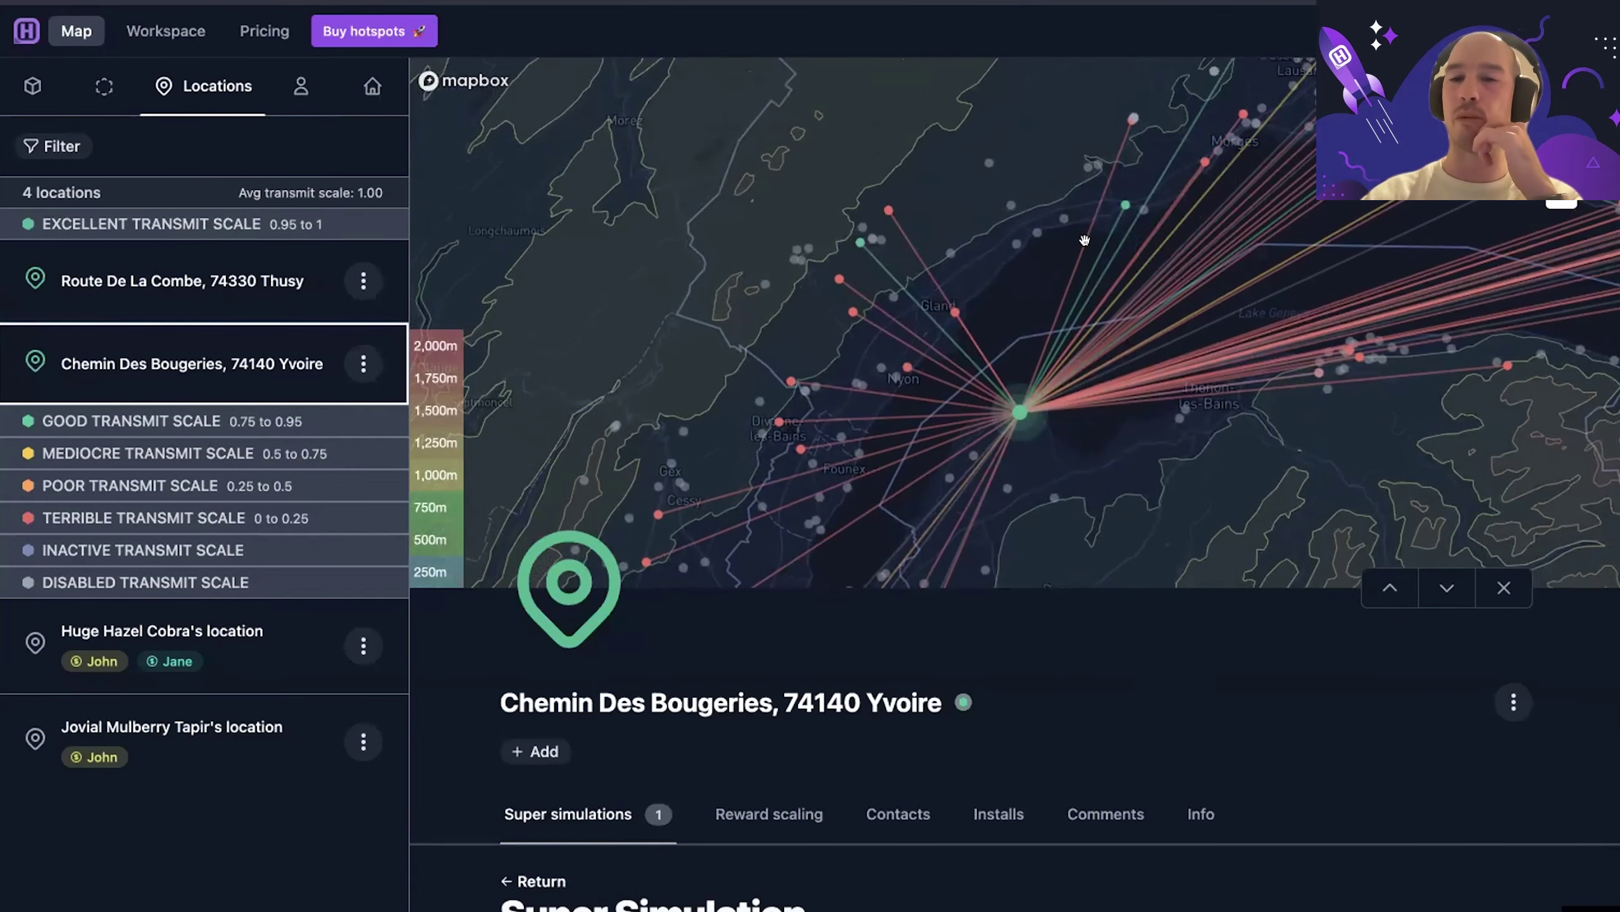
drag(1092, 198, 1066, 175)
drag(823, 584, 939, 384)
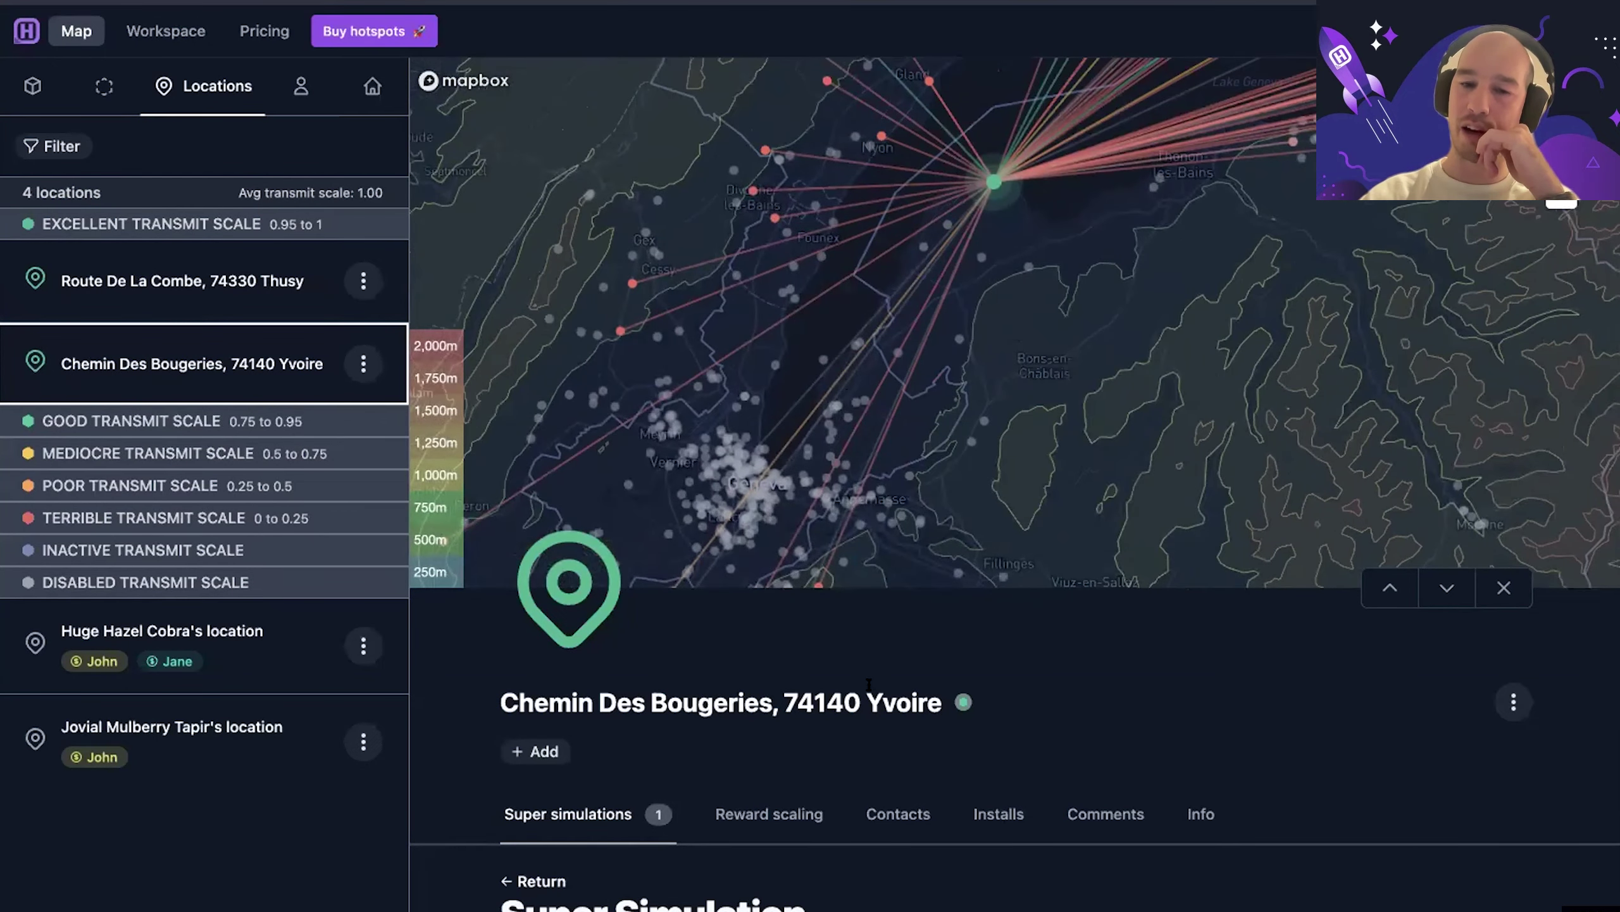
Scroll the details to the Super Simulation results: 83 visible hotspots, PoC Top 6%
scroll(869, 685, down, 3)
scroll(869, 684, down, 10)
mouse_move(914, 333)
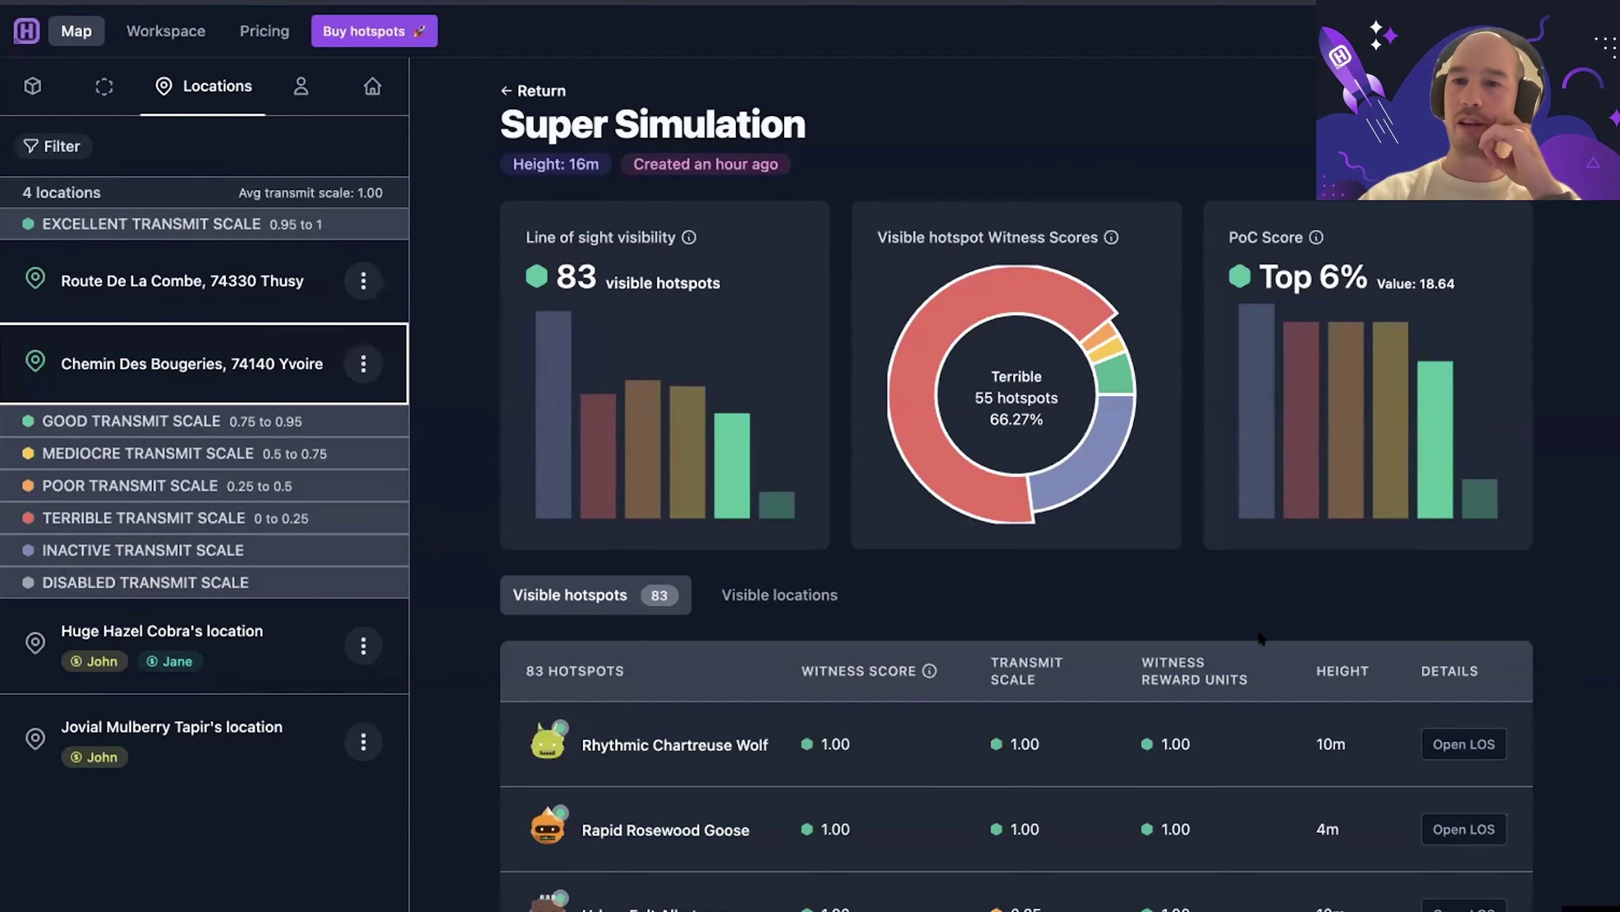
scroll(1261, 637, up, 9)
scroll(1261, 637, up, 3)
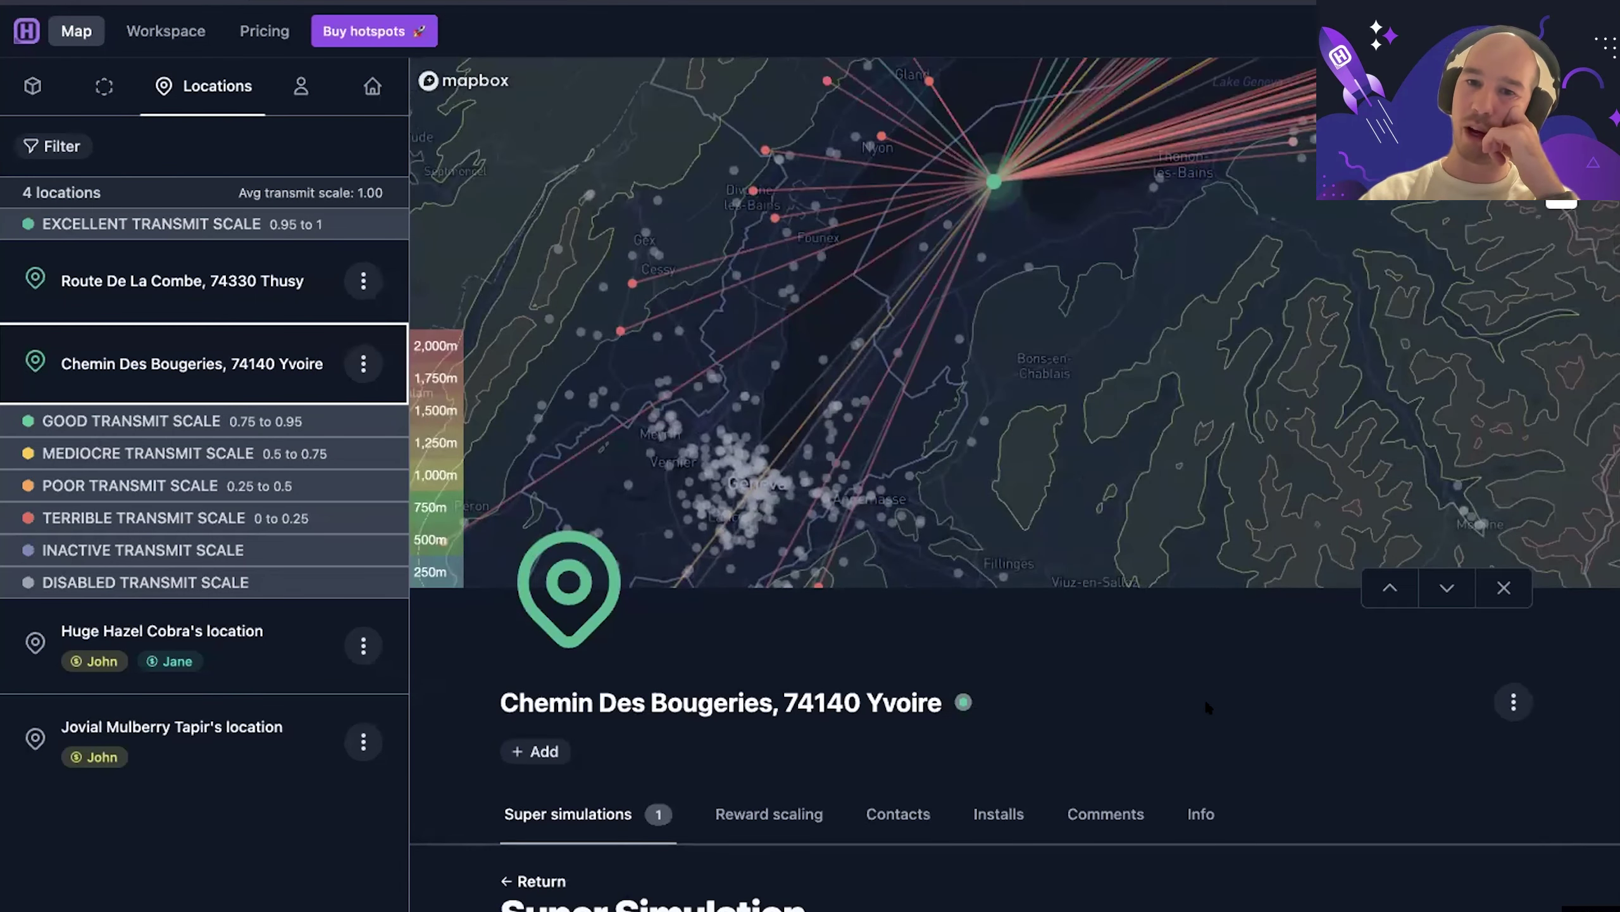
scroll(1204, 697, down, 6)
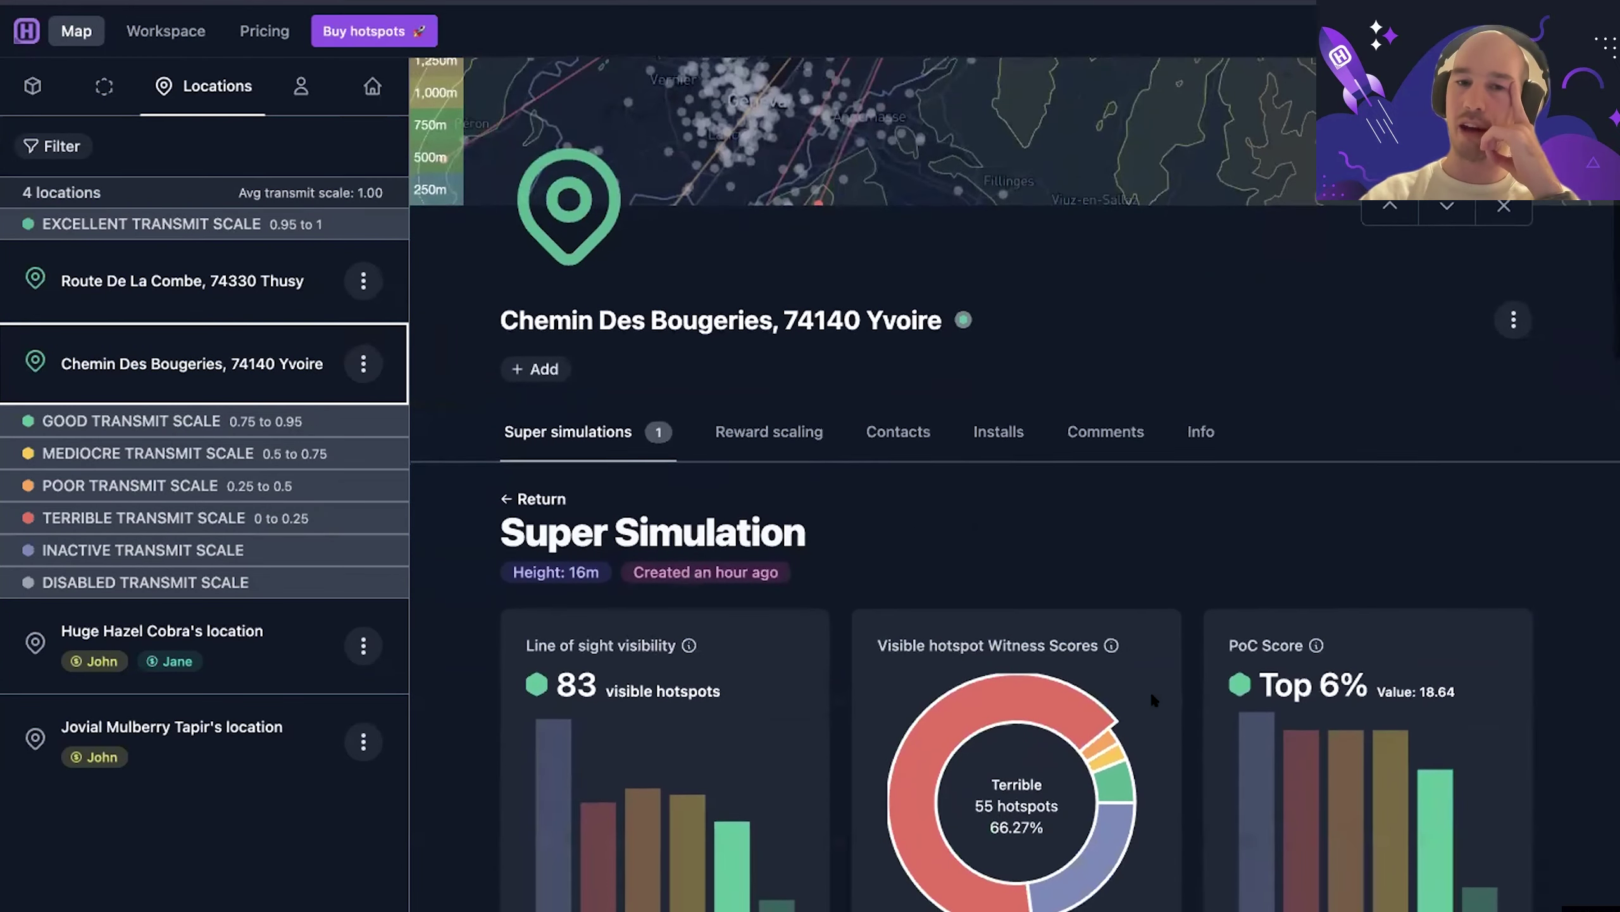
scroll(1153, 699, down, 6)
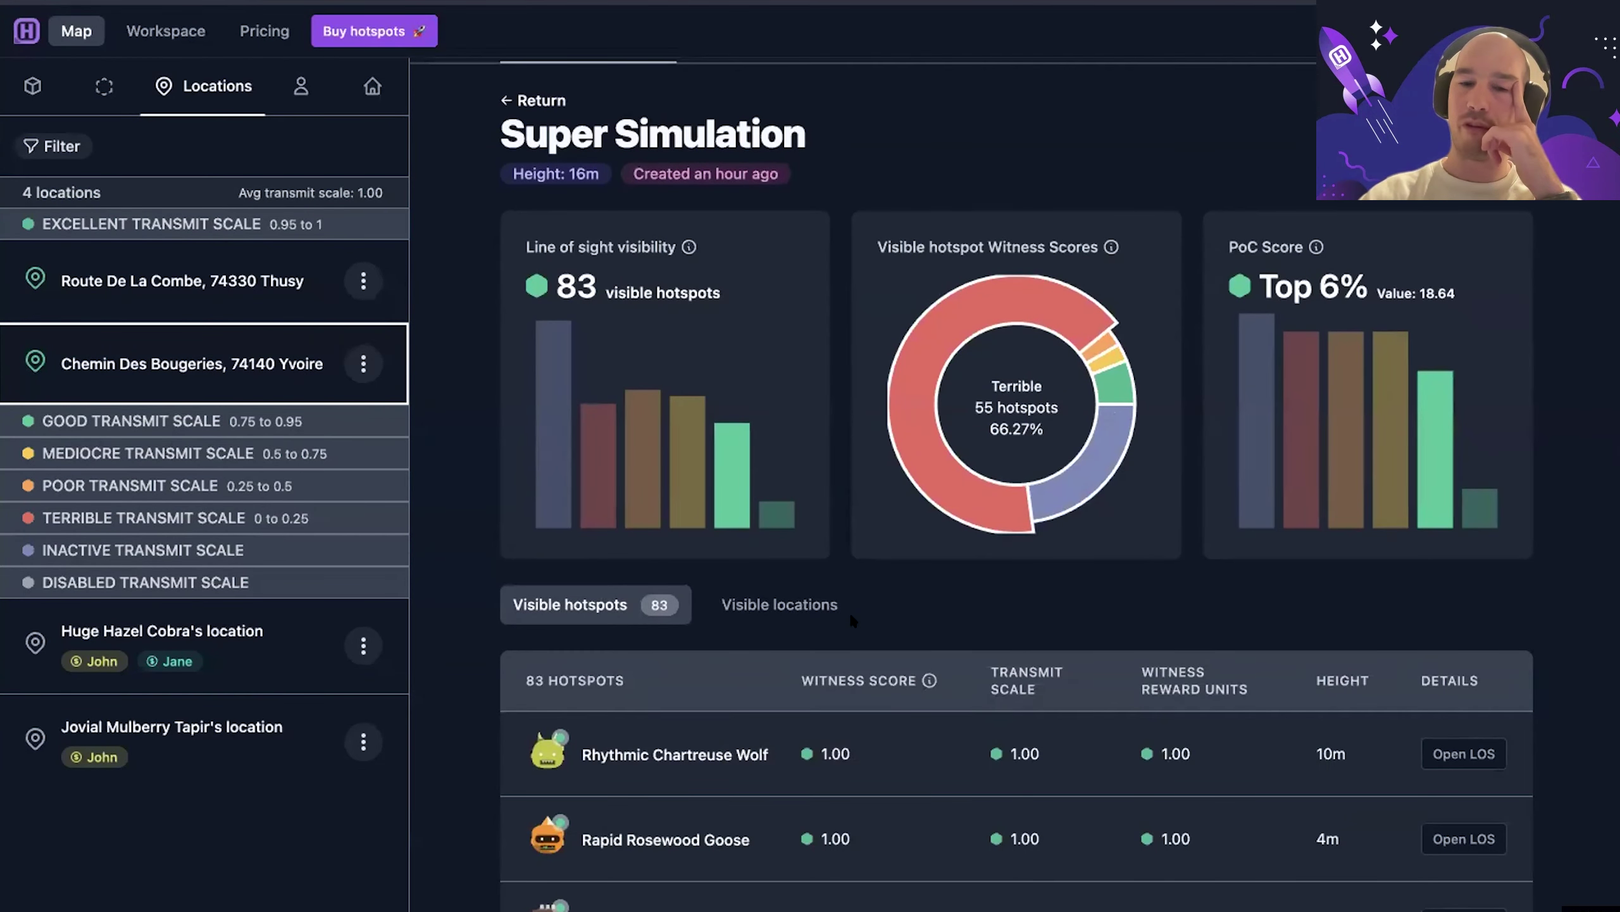
click(746, 607)
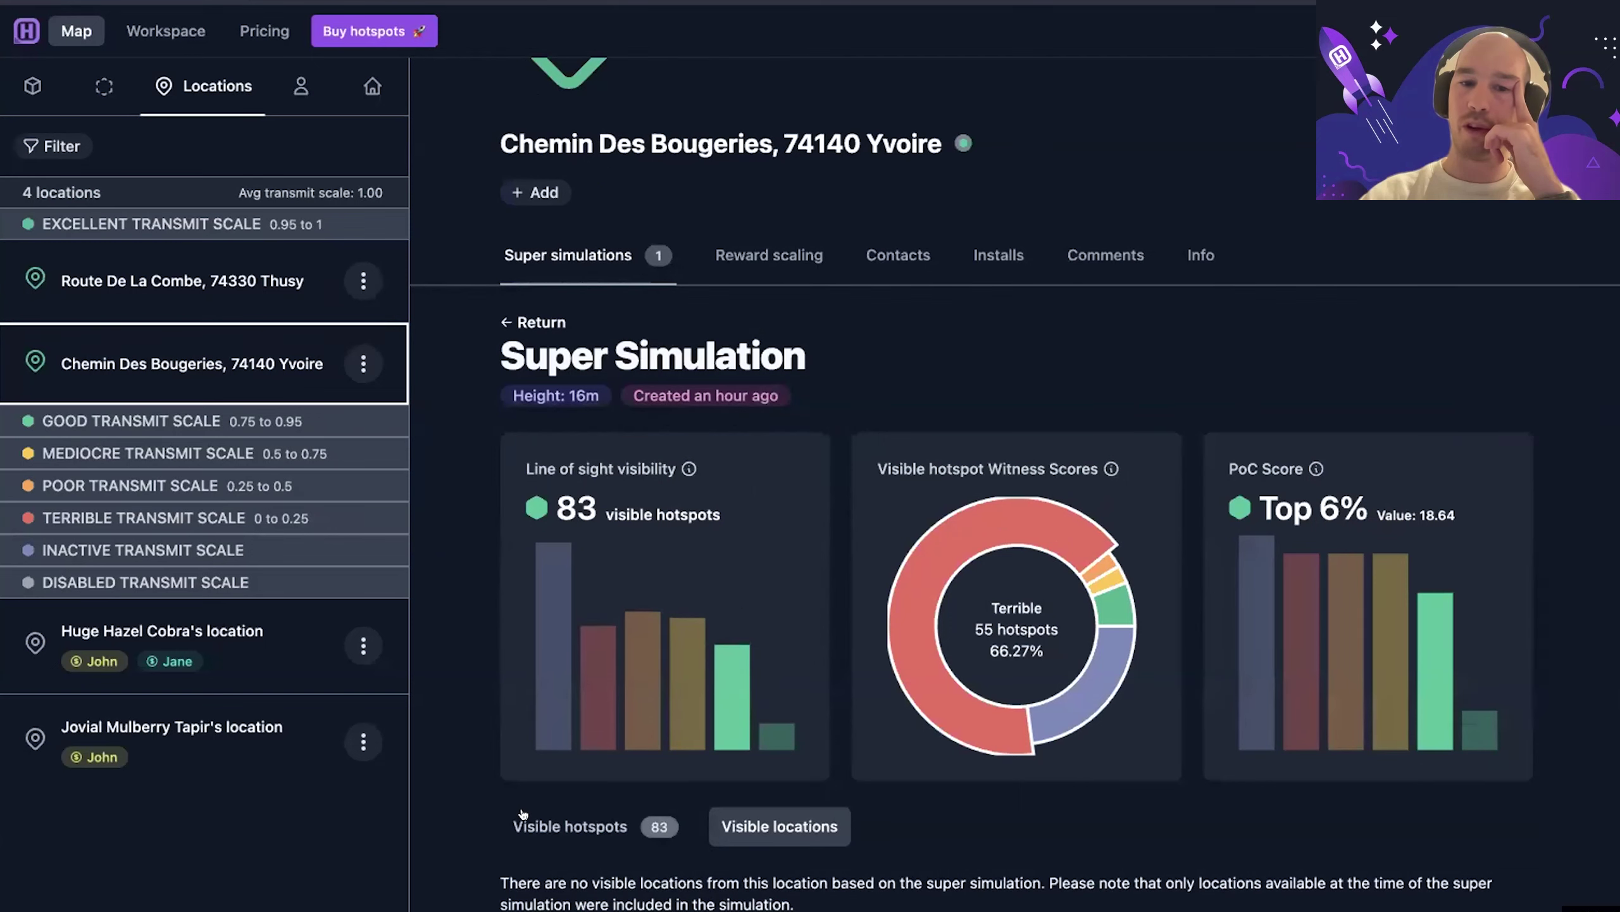
click(522, 814)
scroll(661, 688, down, 5)
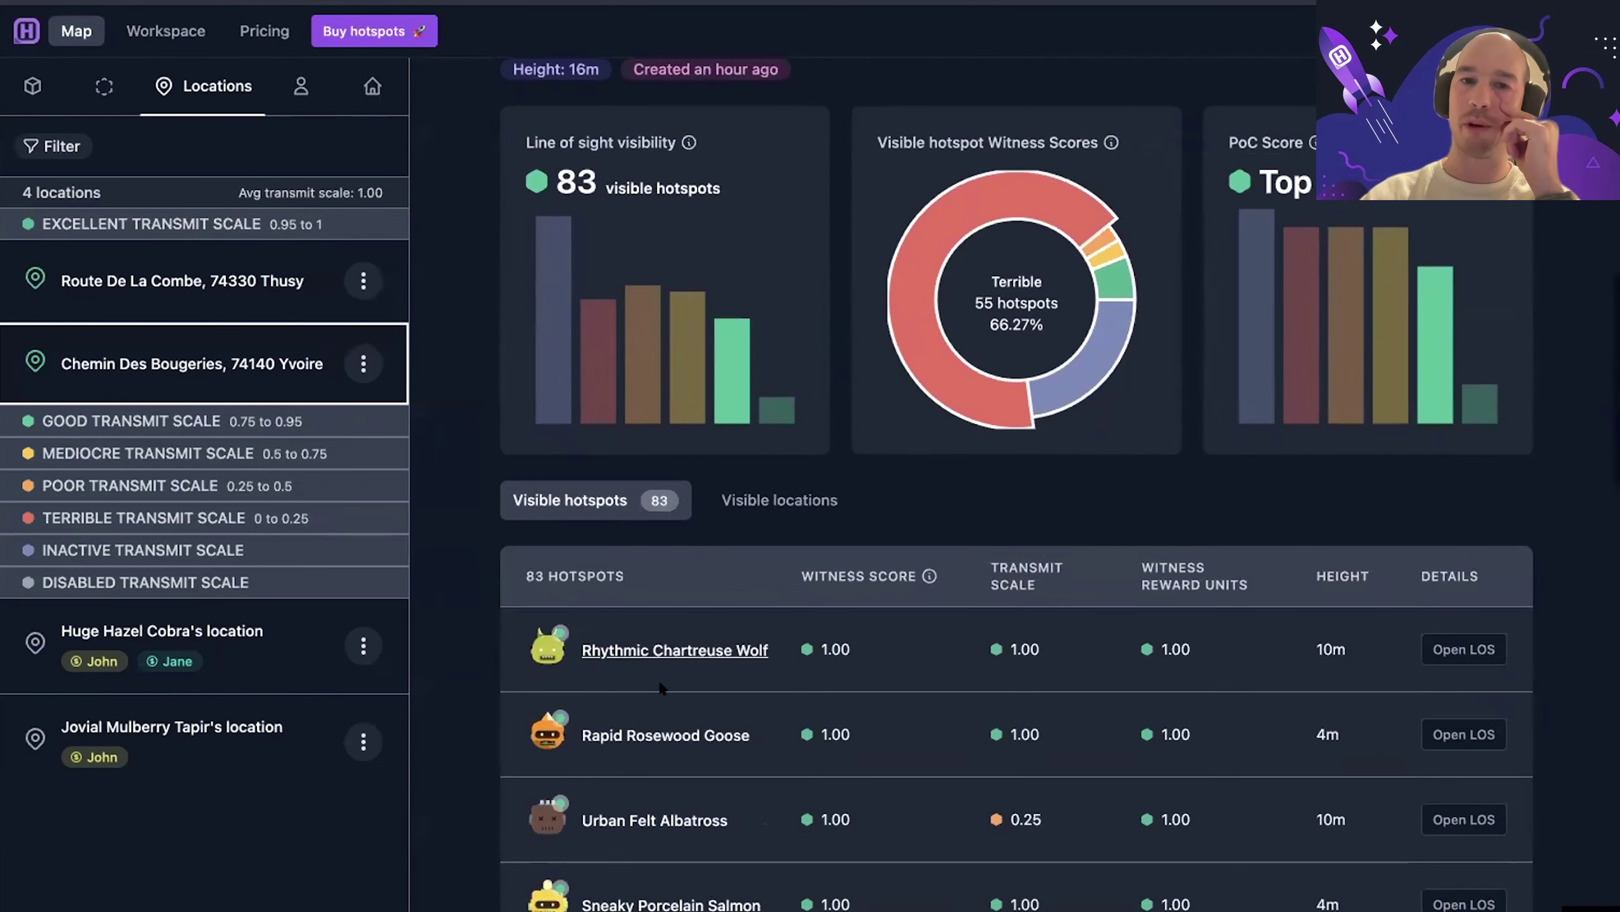
scroll(849, 552, up, 1)
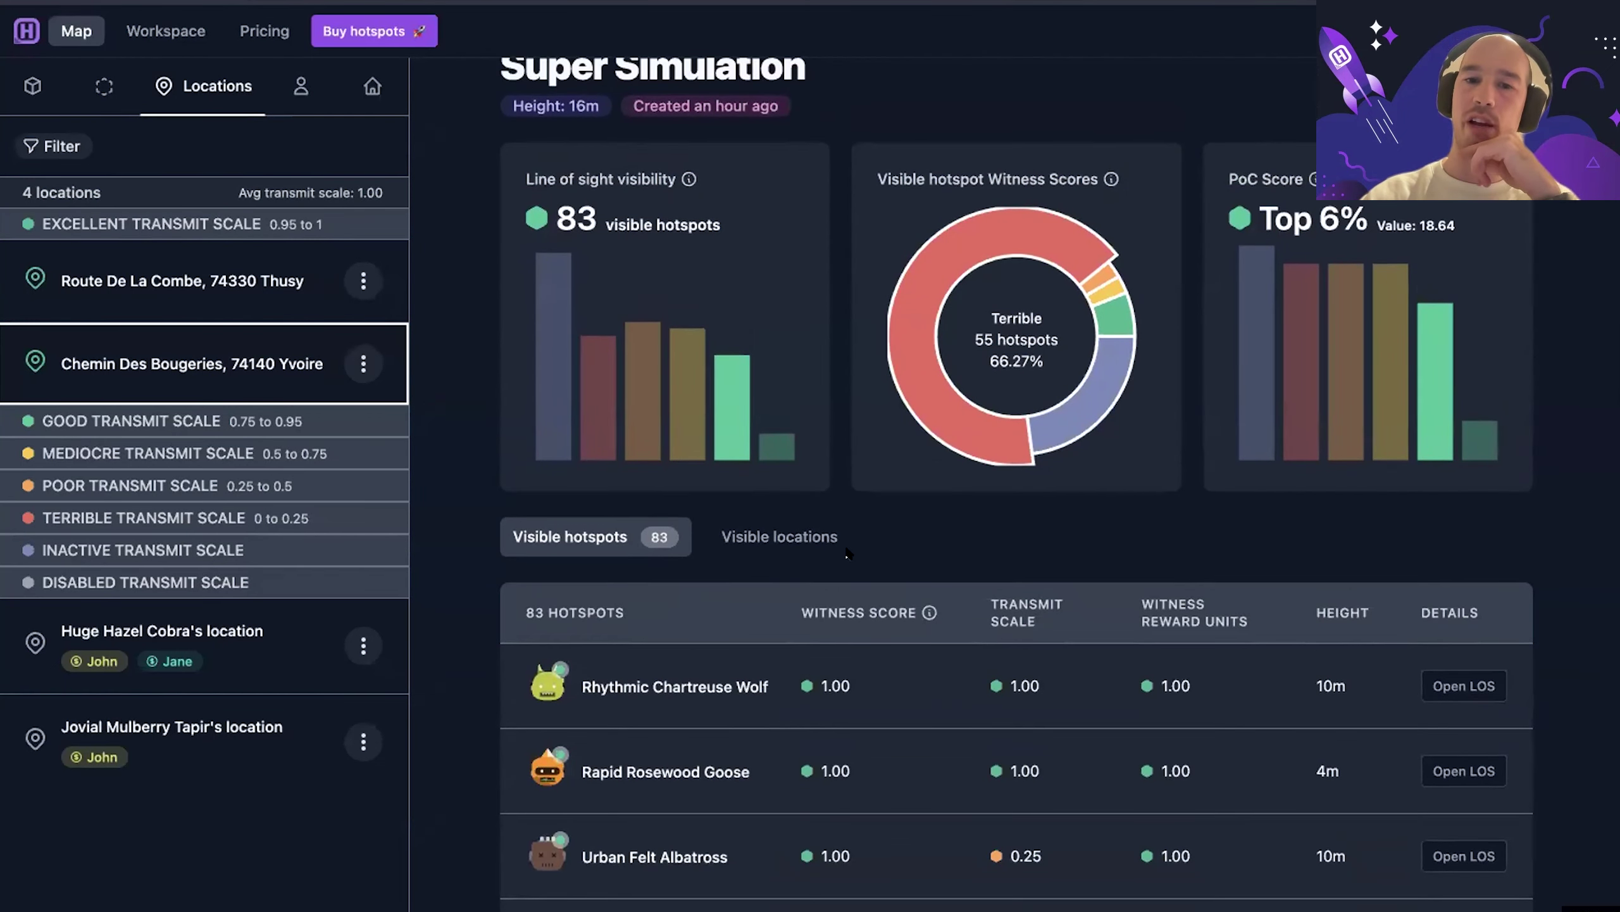
scroll(848, 552, up, 1)
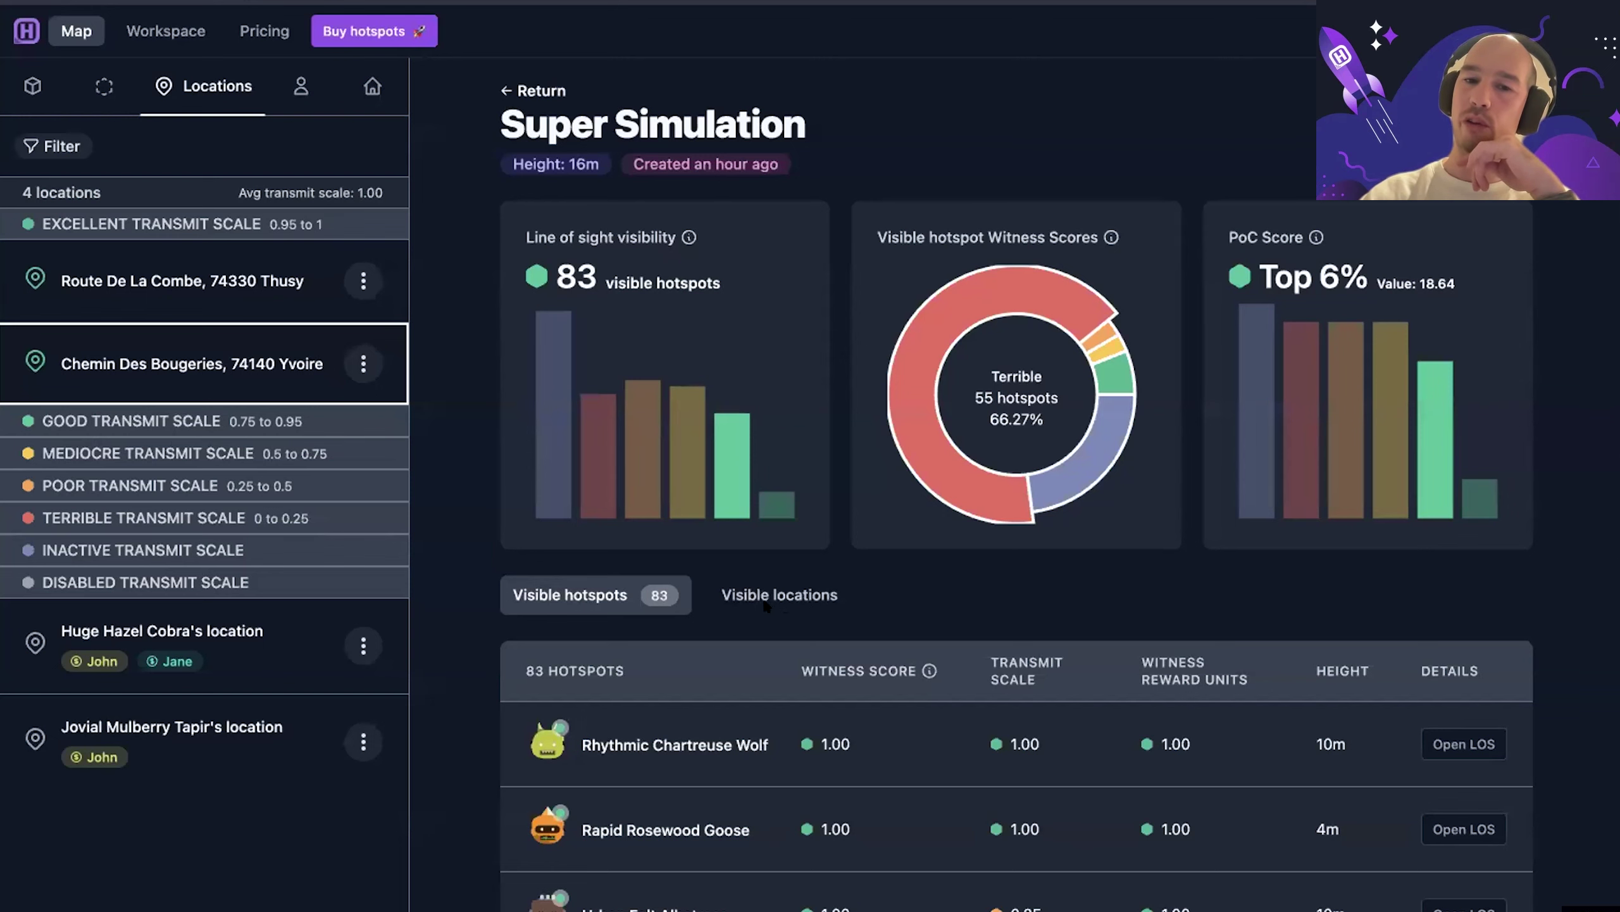
scroll(766, 605, up, 12)
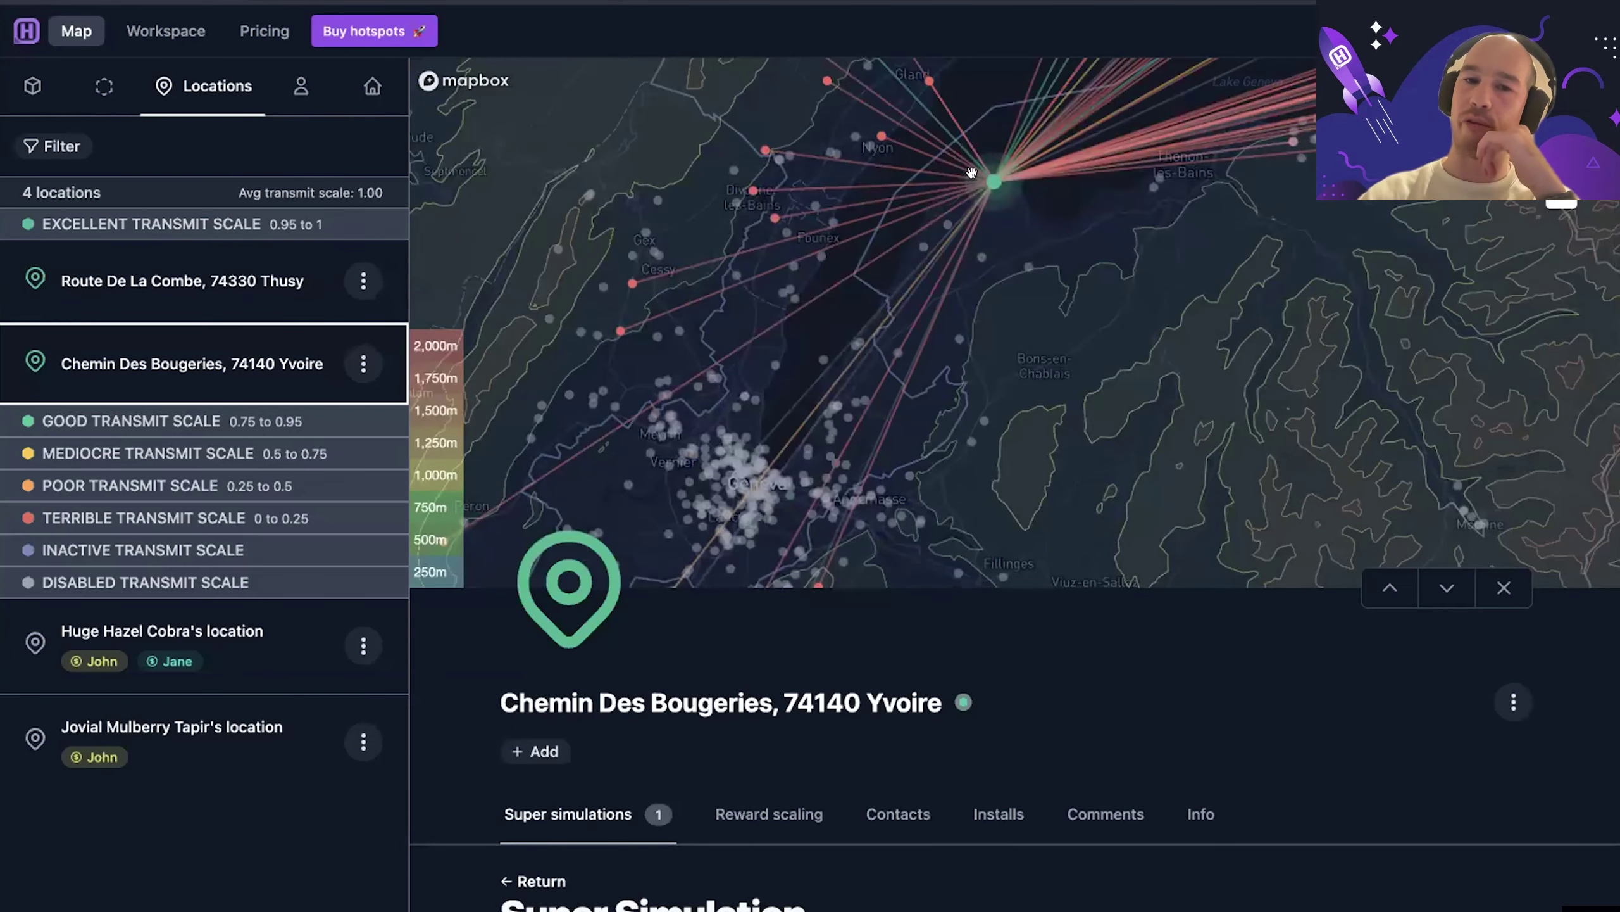
scroll(997, 330, down, 5)
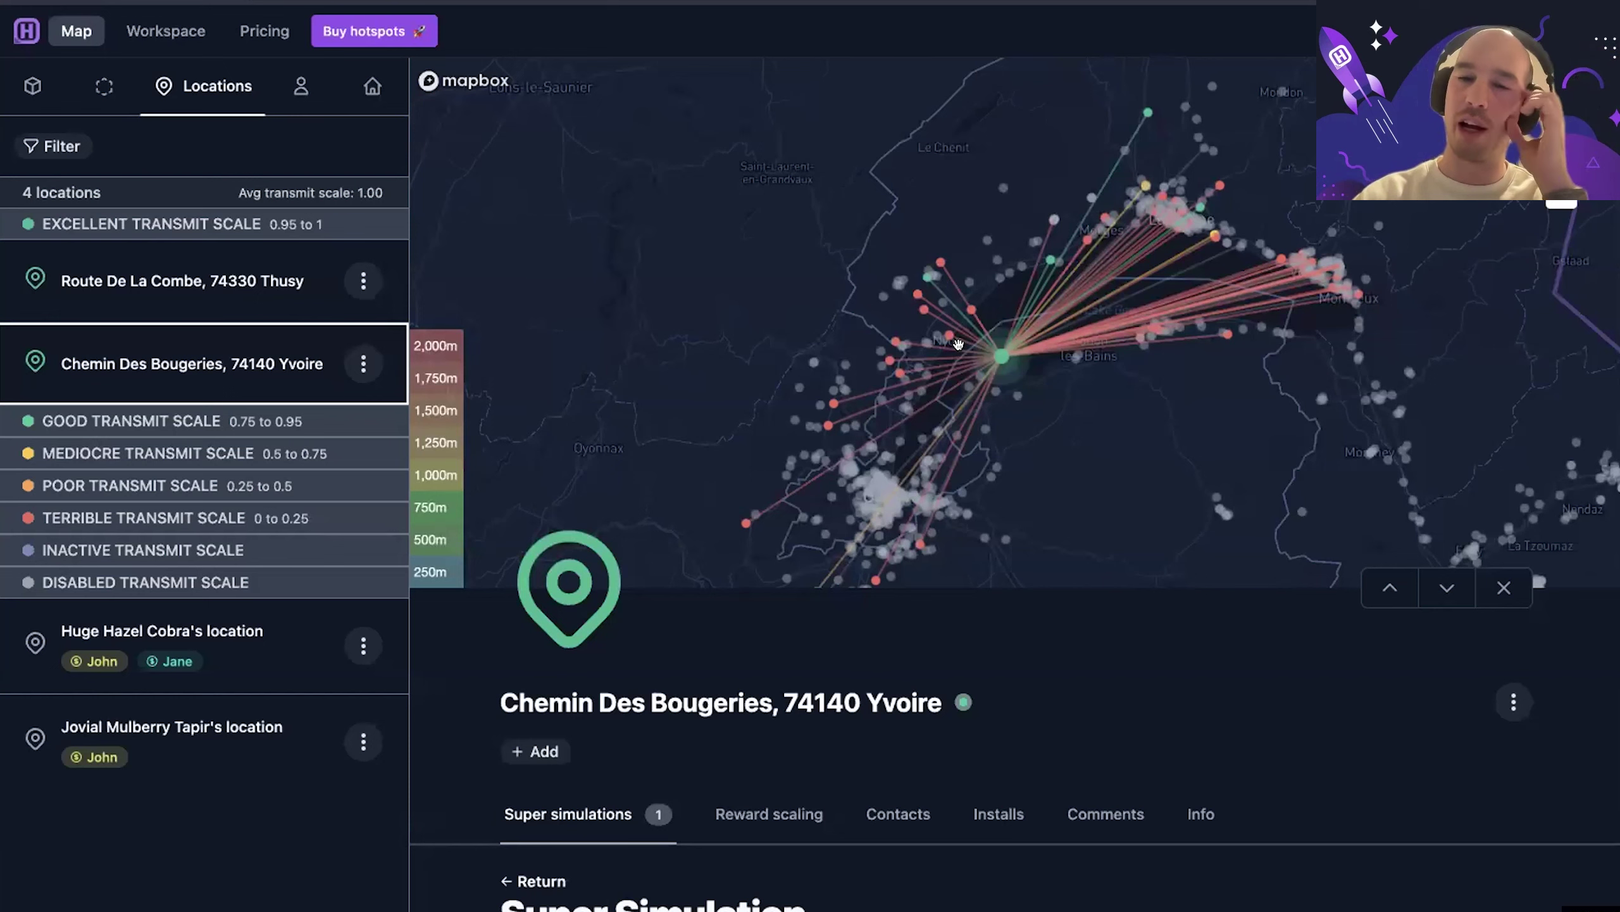
scroll(1030, 689, down, 3)
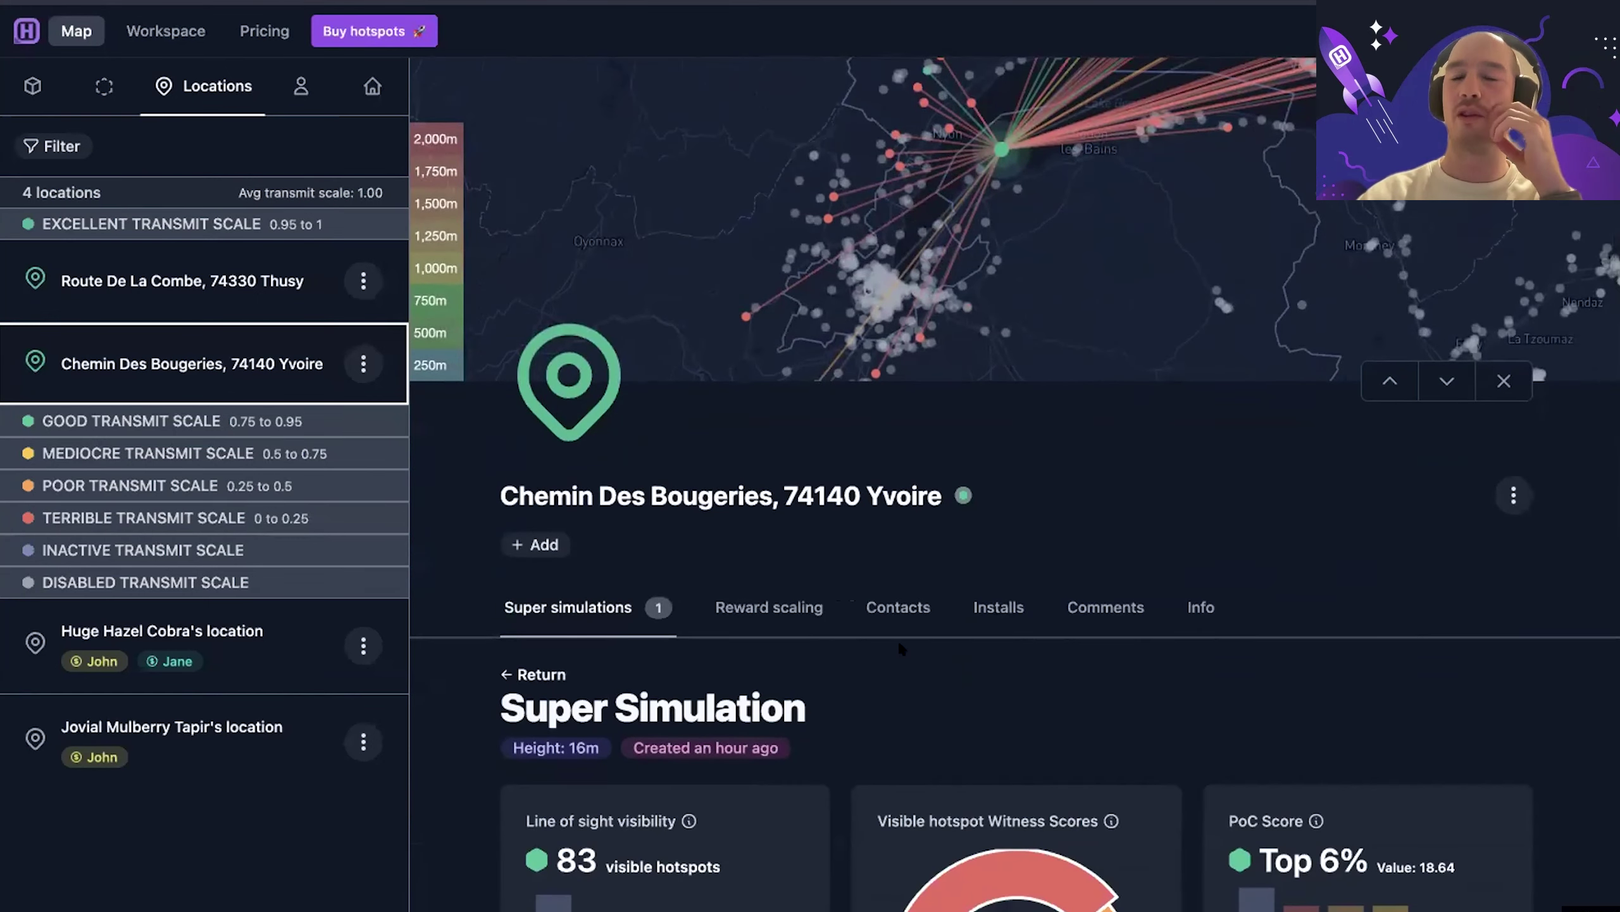
scroll(897, 638, down, 10)
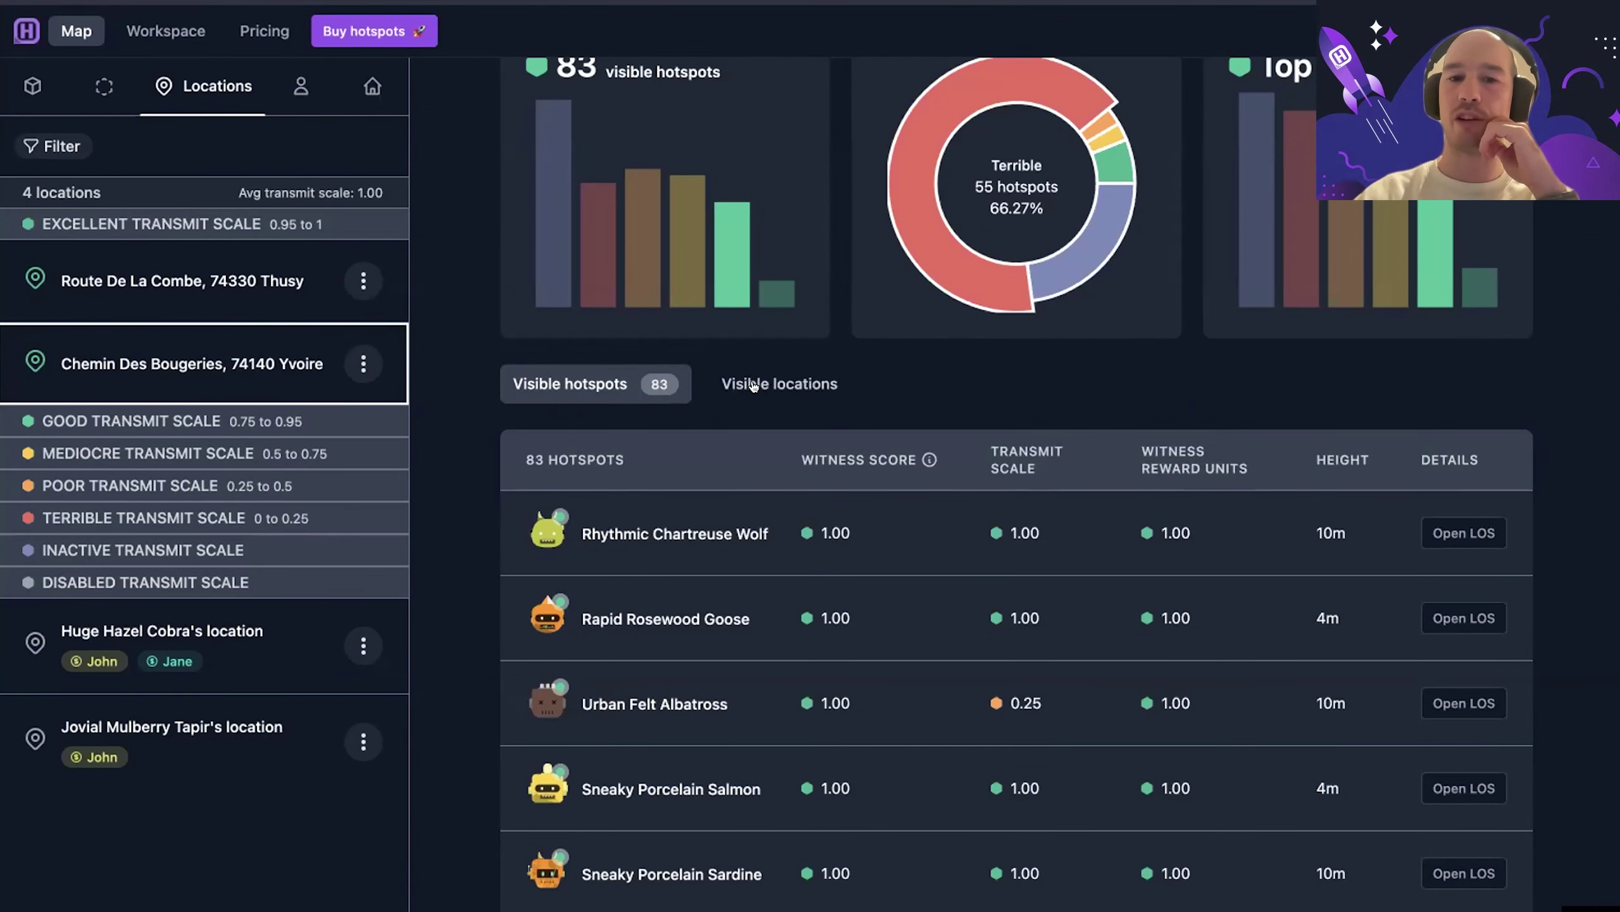
scroll(786, 397, up, 5)
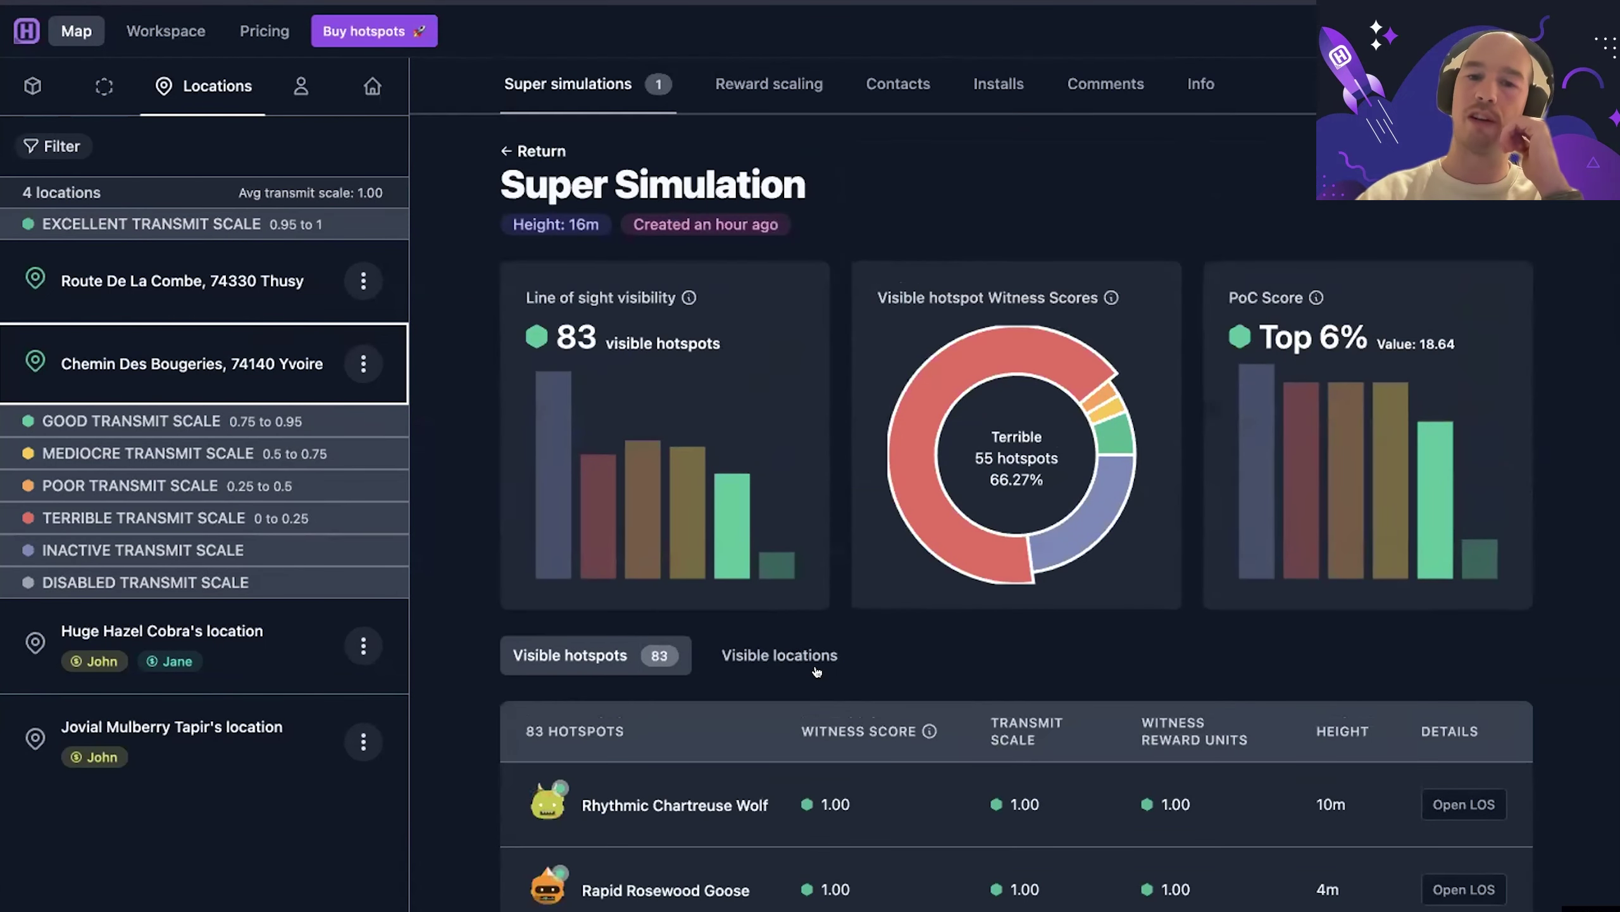
mouse_move(610, 502)
scroll(1174, 487, down, 5)
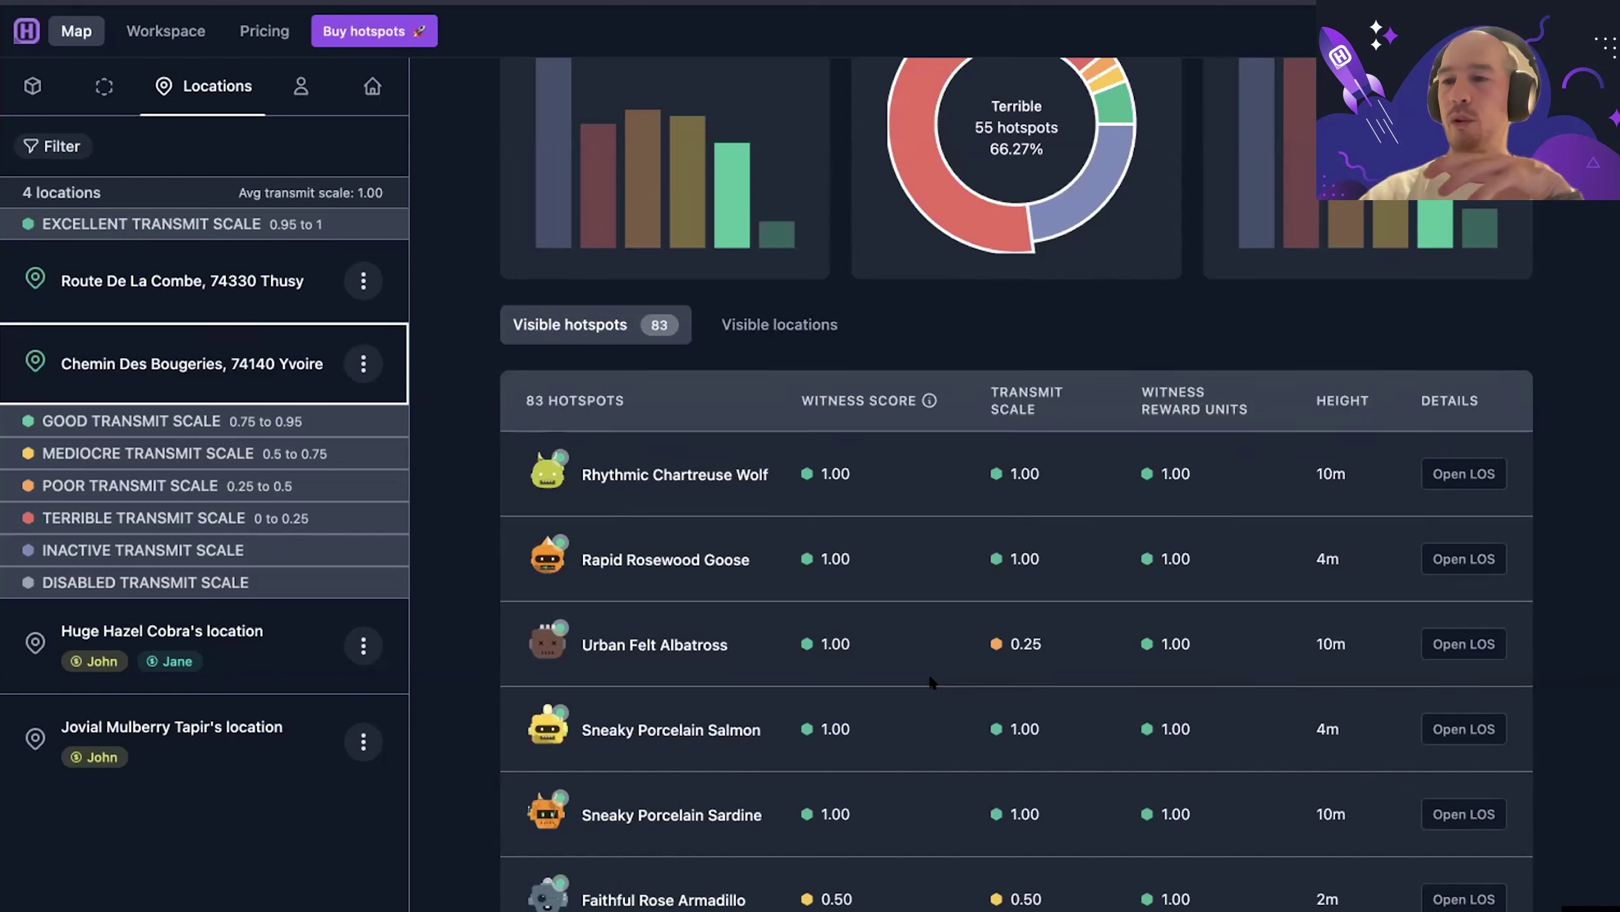
scroll(930, 684, up, 4)
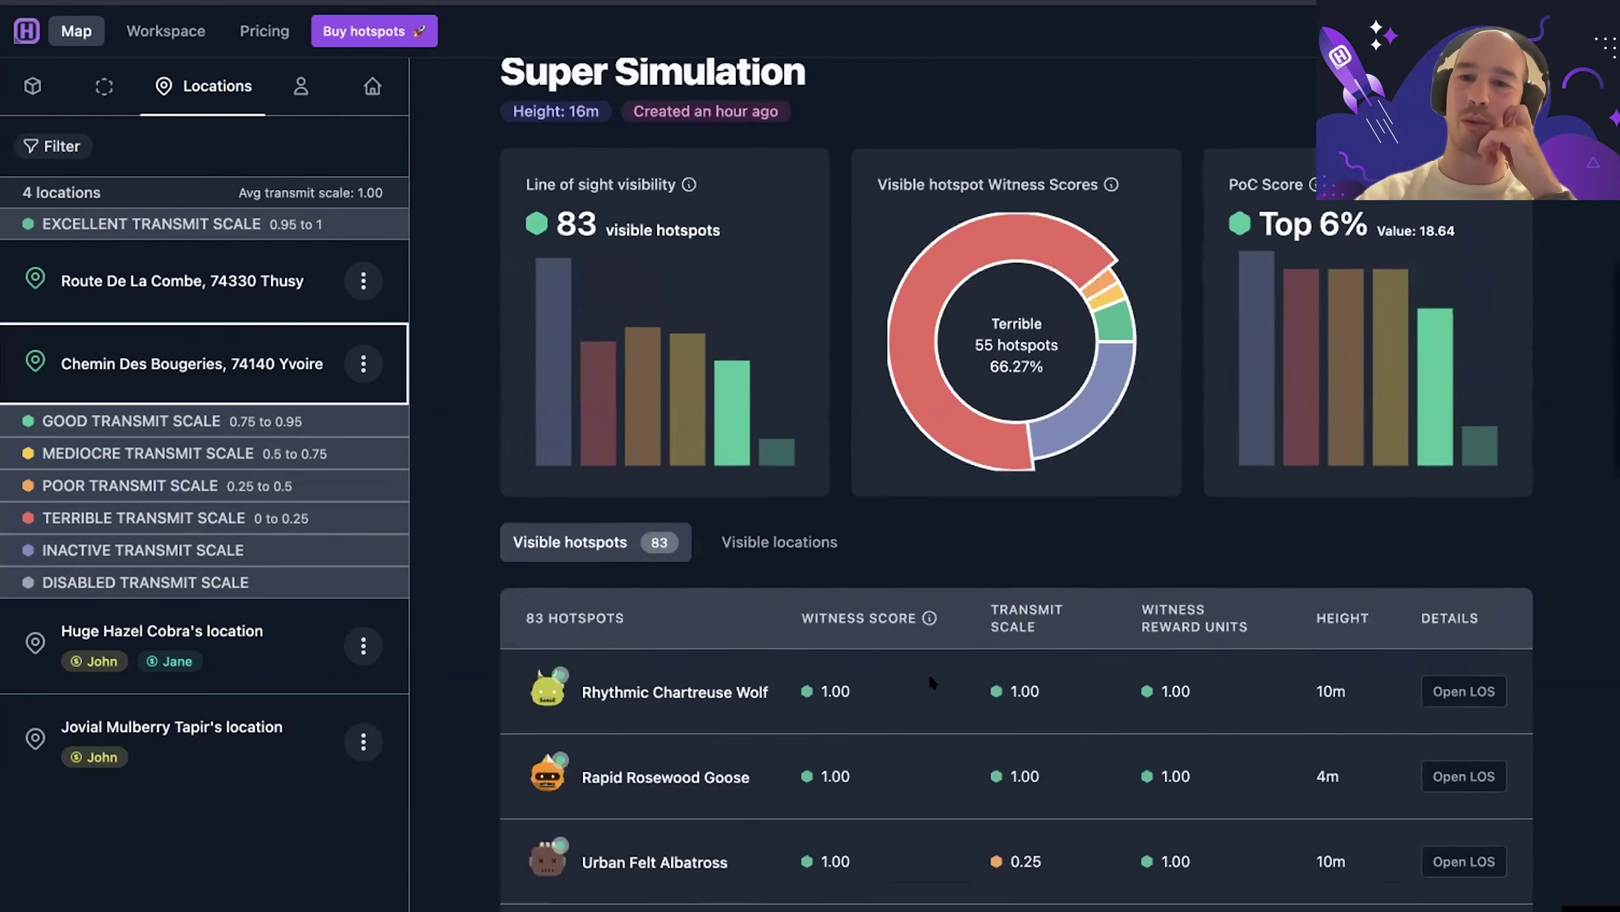
scroll(932, 684, up, 10)
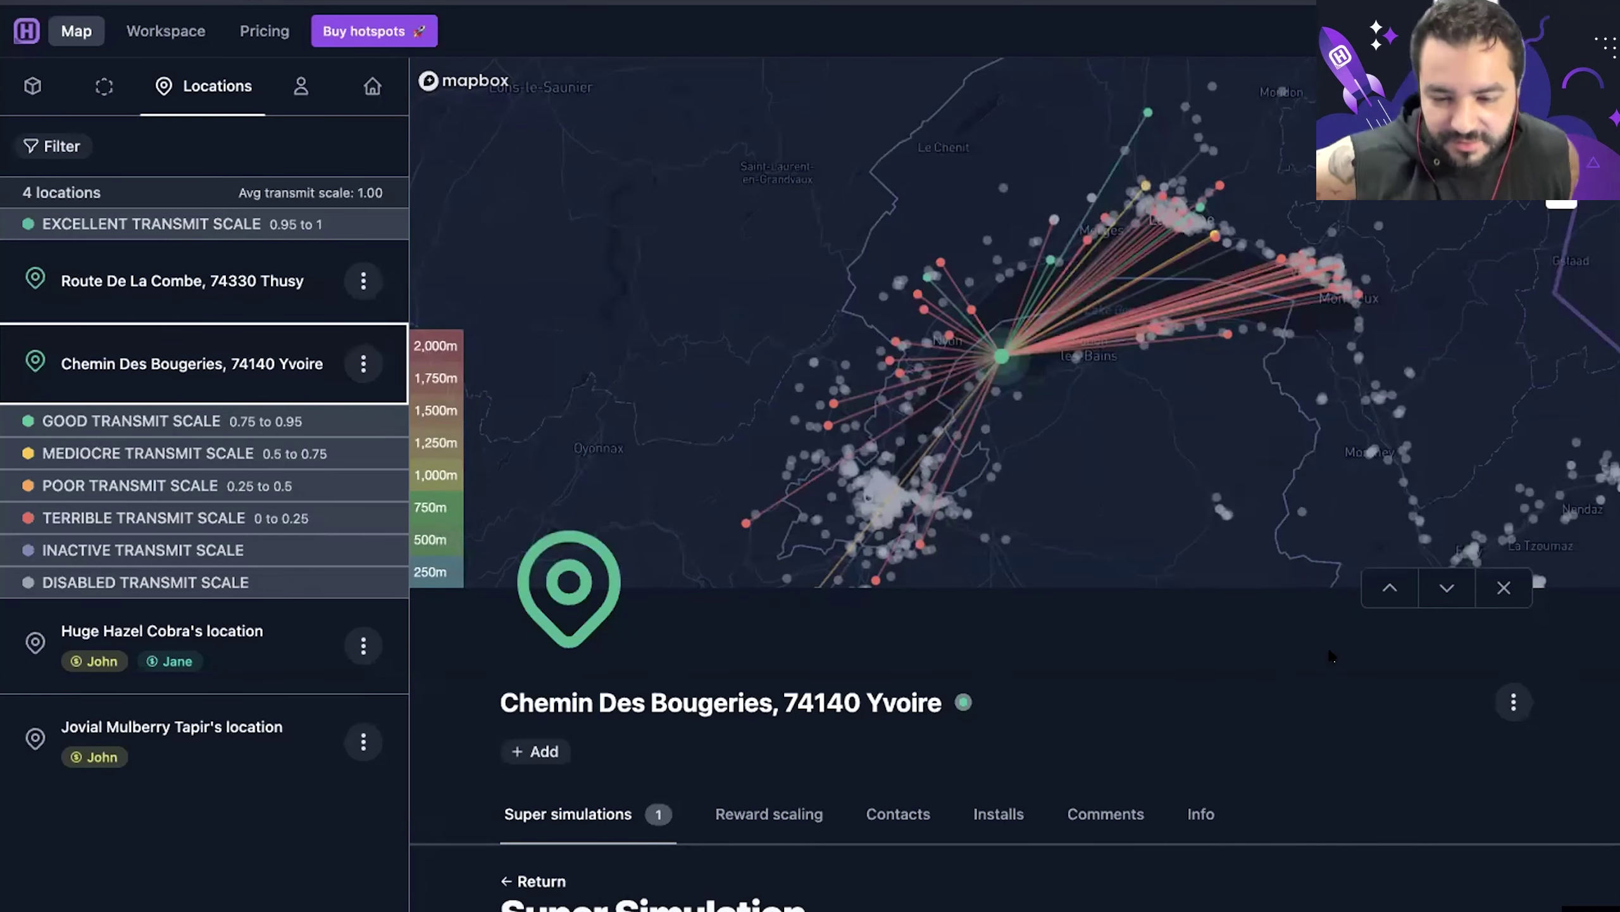
scroll(1330, 656, down, 10)
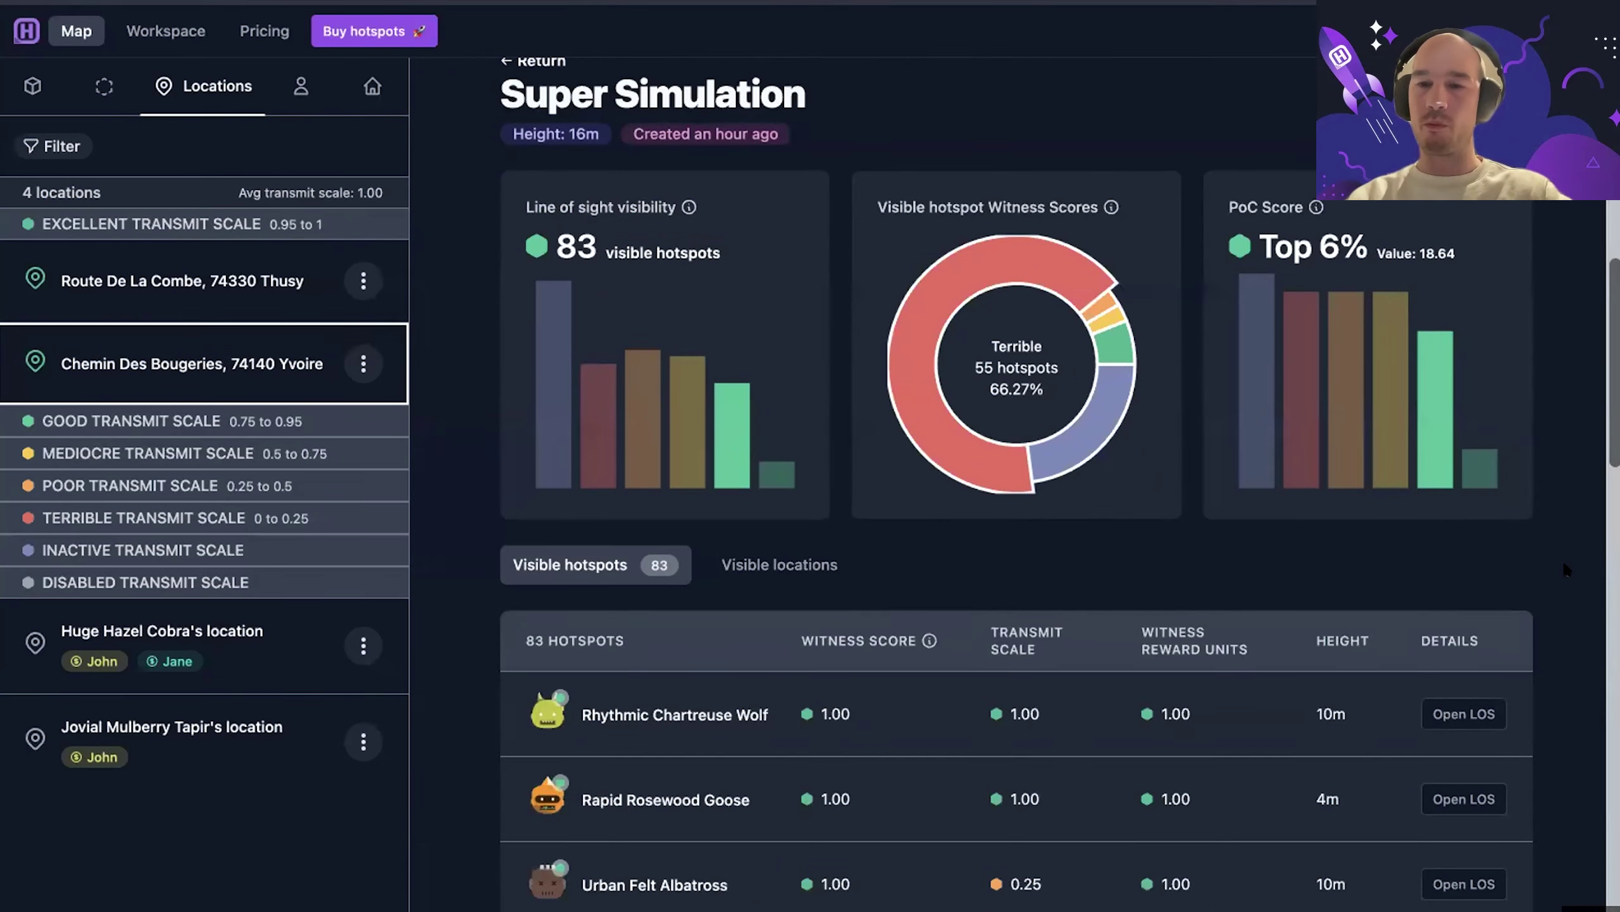
scroll(1562, 560, down, 1)
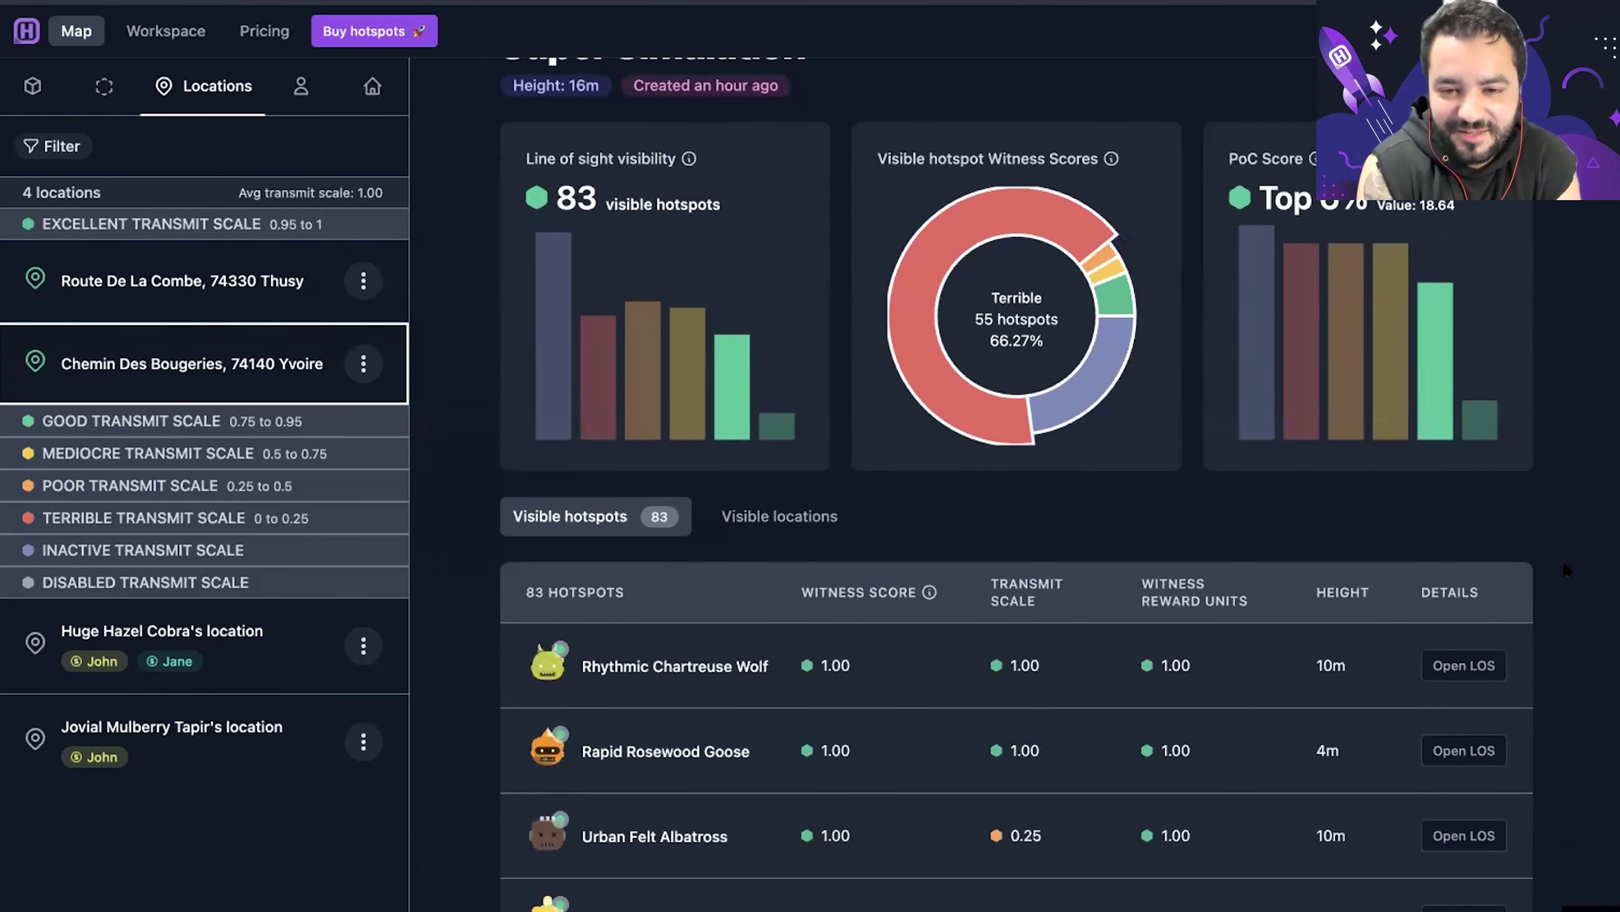
scroll(1562, 560, up, 2)
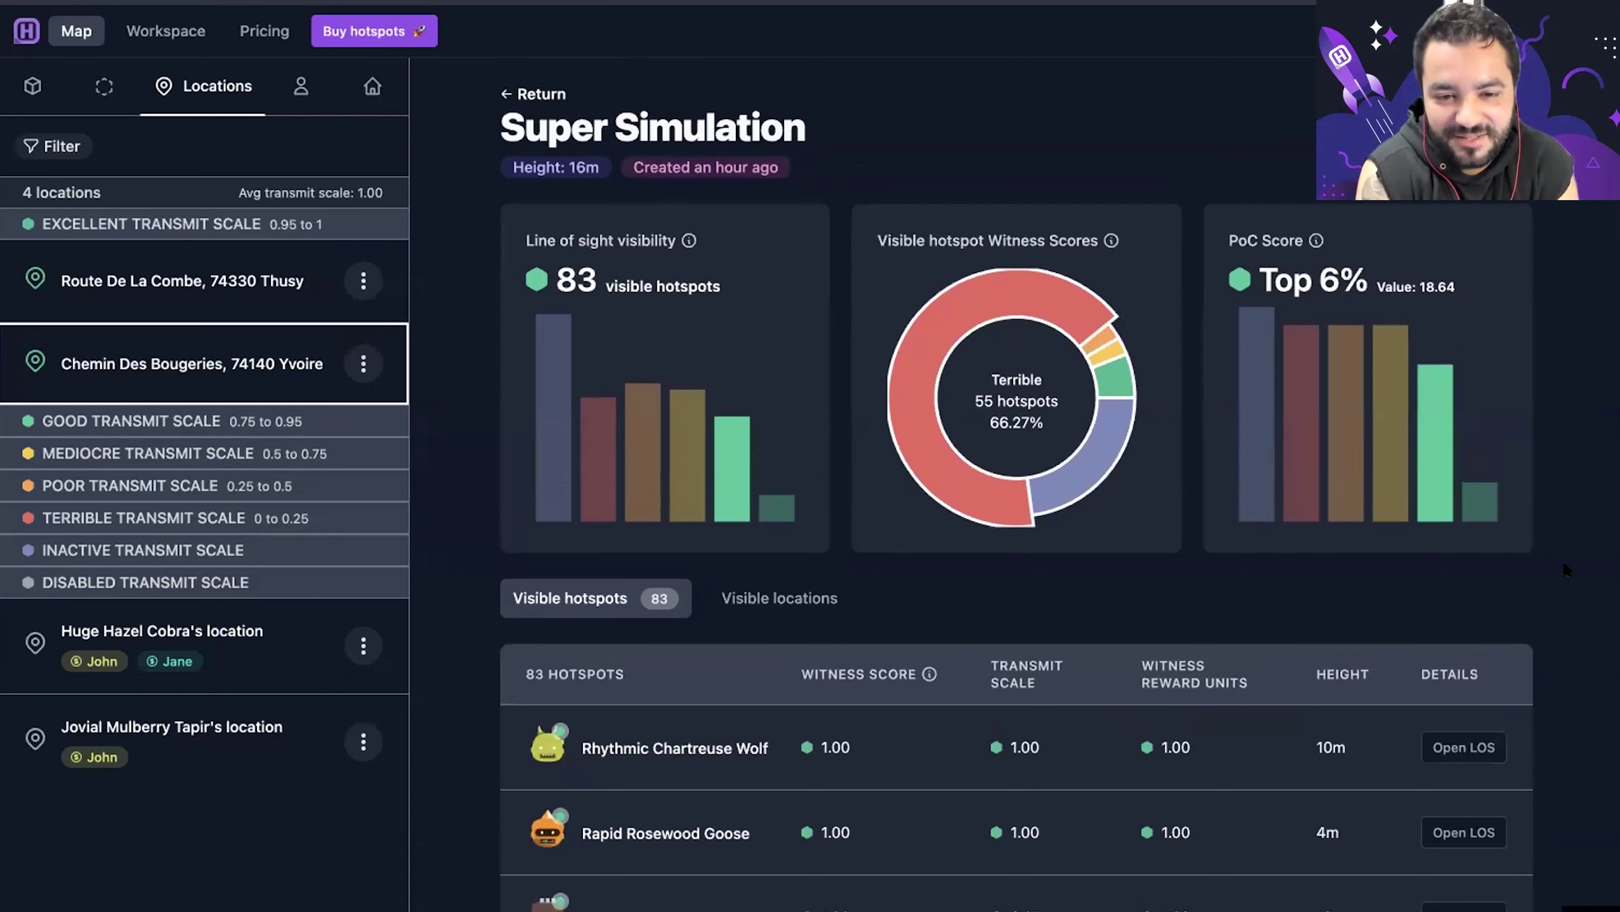
mouse_move(1427, 385)
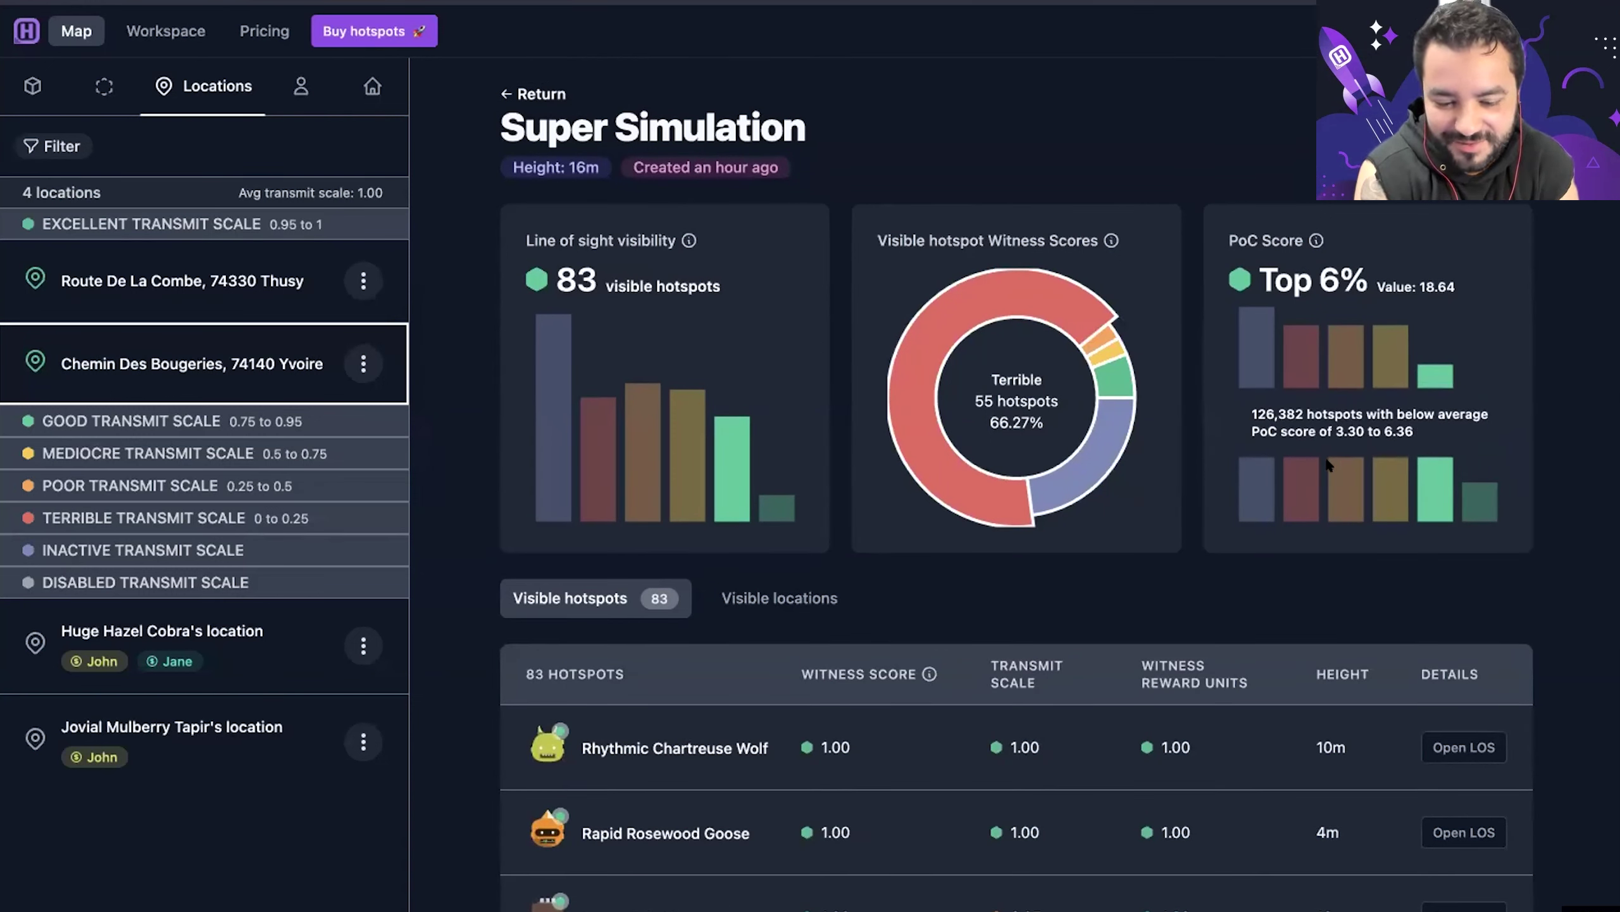
mouse_move(1238, 464)
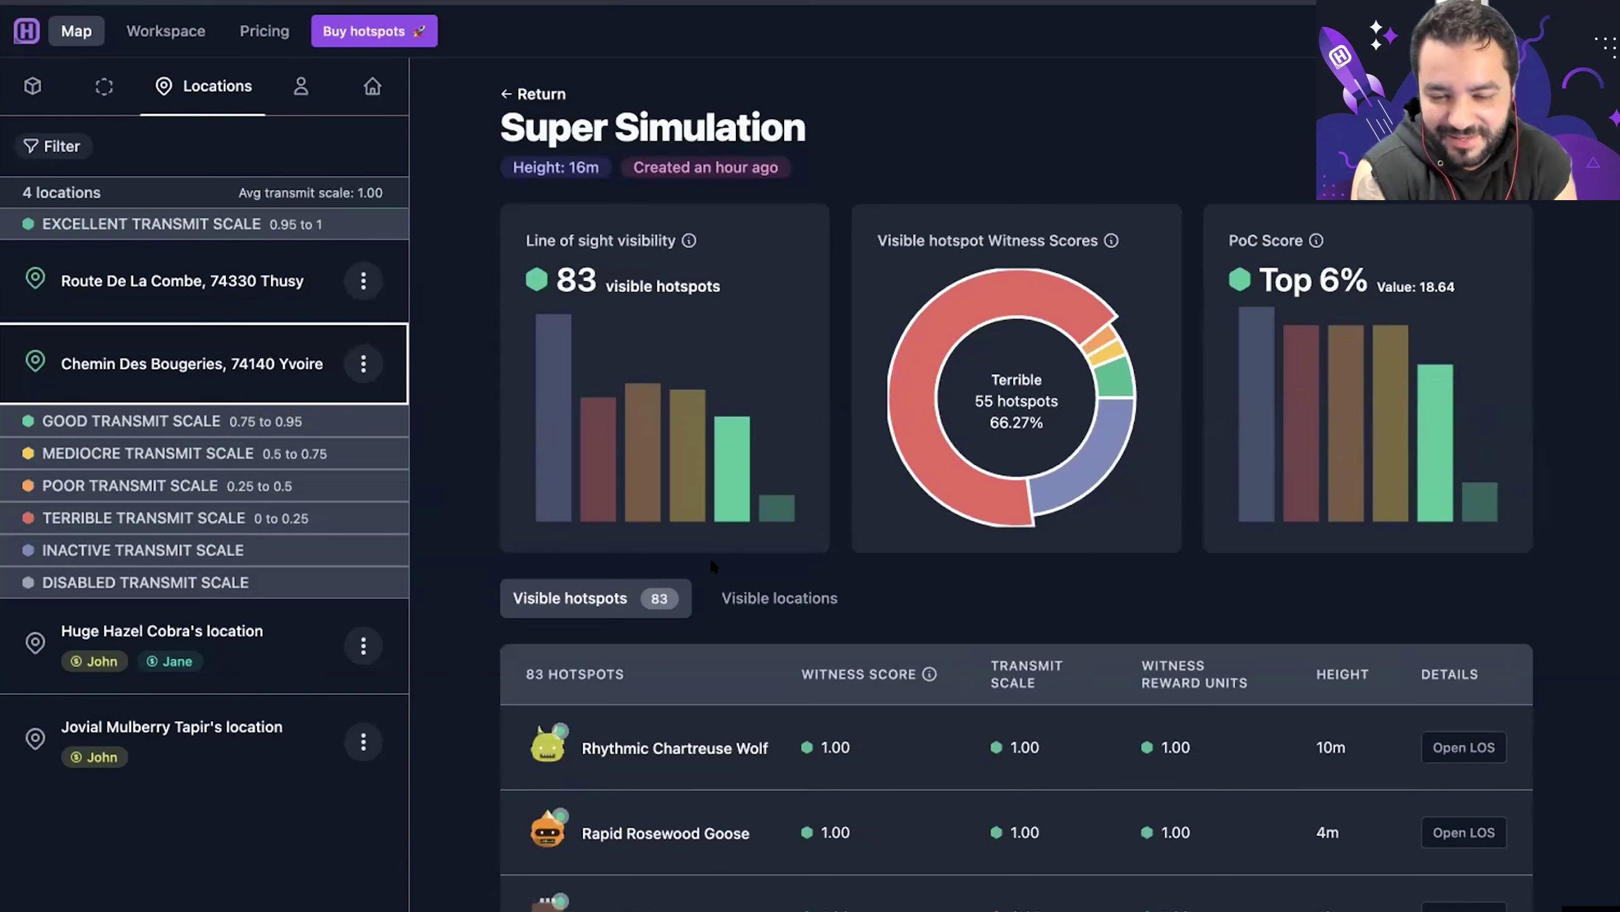
mouse_move(698, 510)
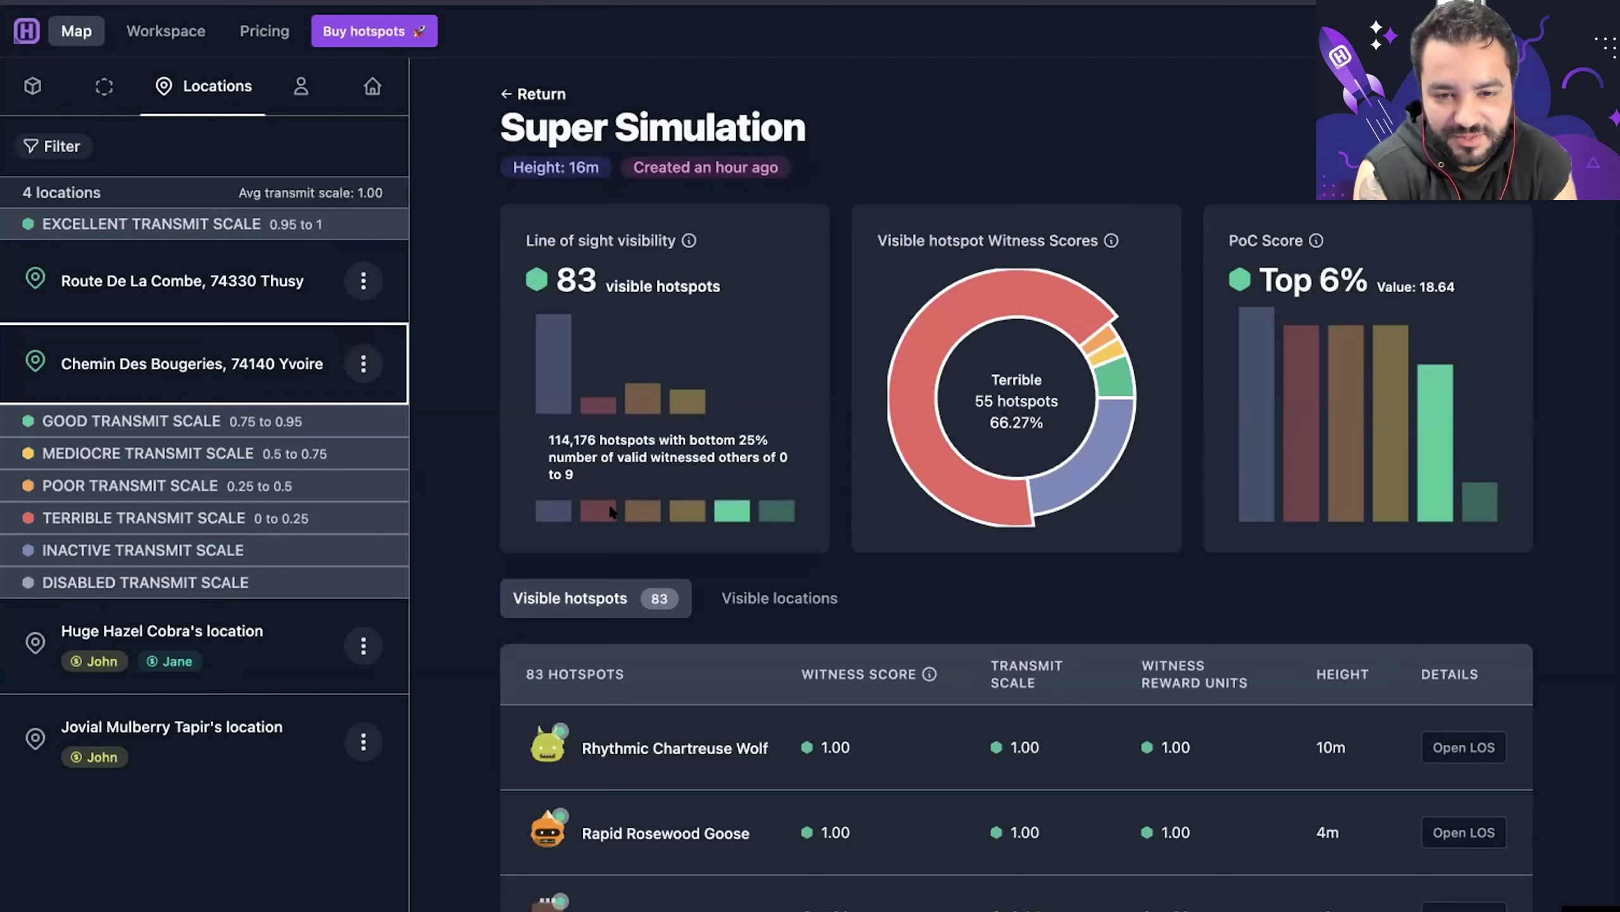
mouse_move(767, 509)
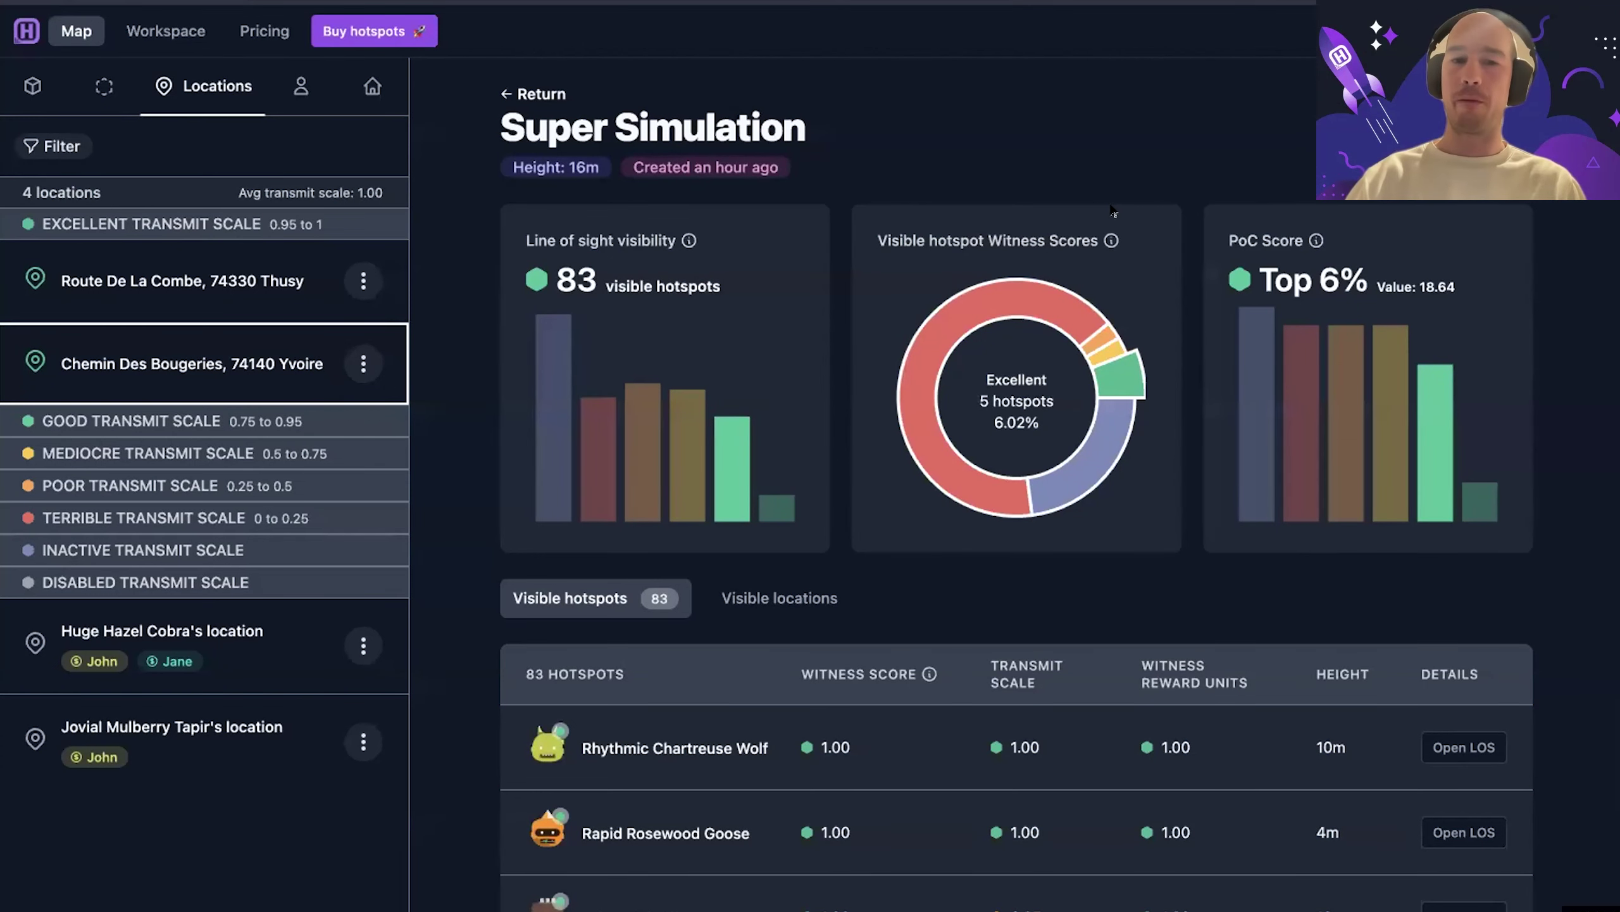
drag(1232, 224, 1295, 238)
click(1262, 227)
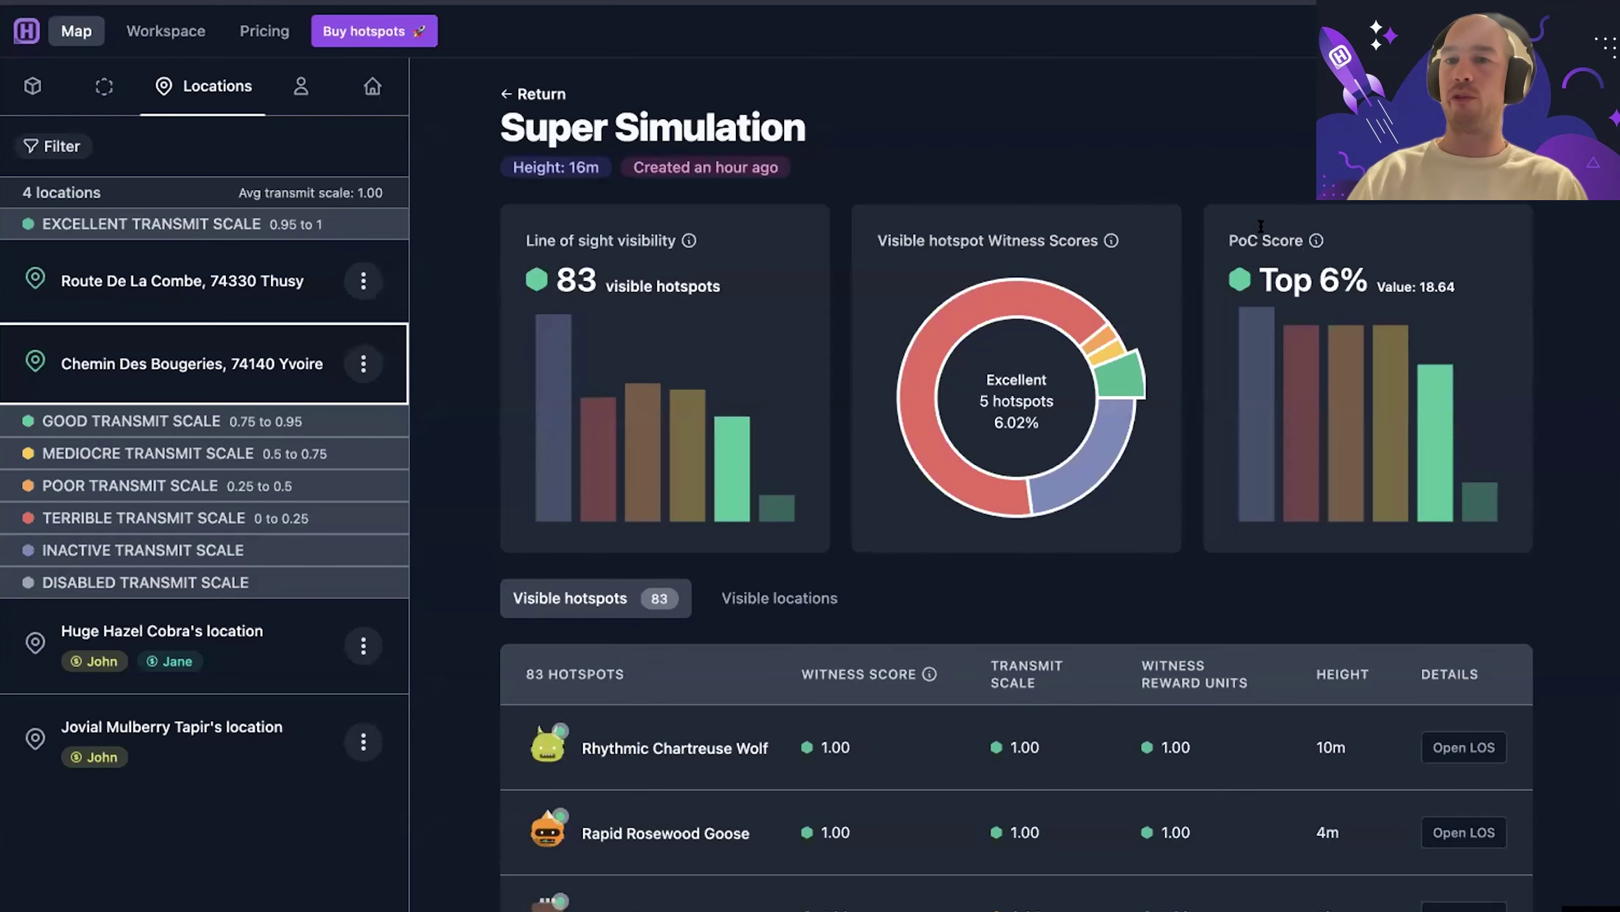
scroll(1155, 331, down, 5)
scroll(1212, 447, up, 7)
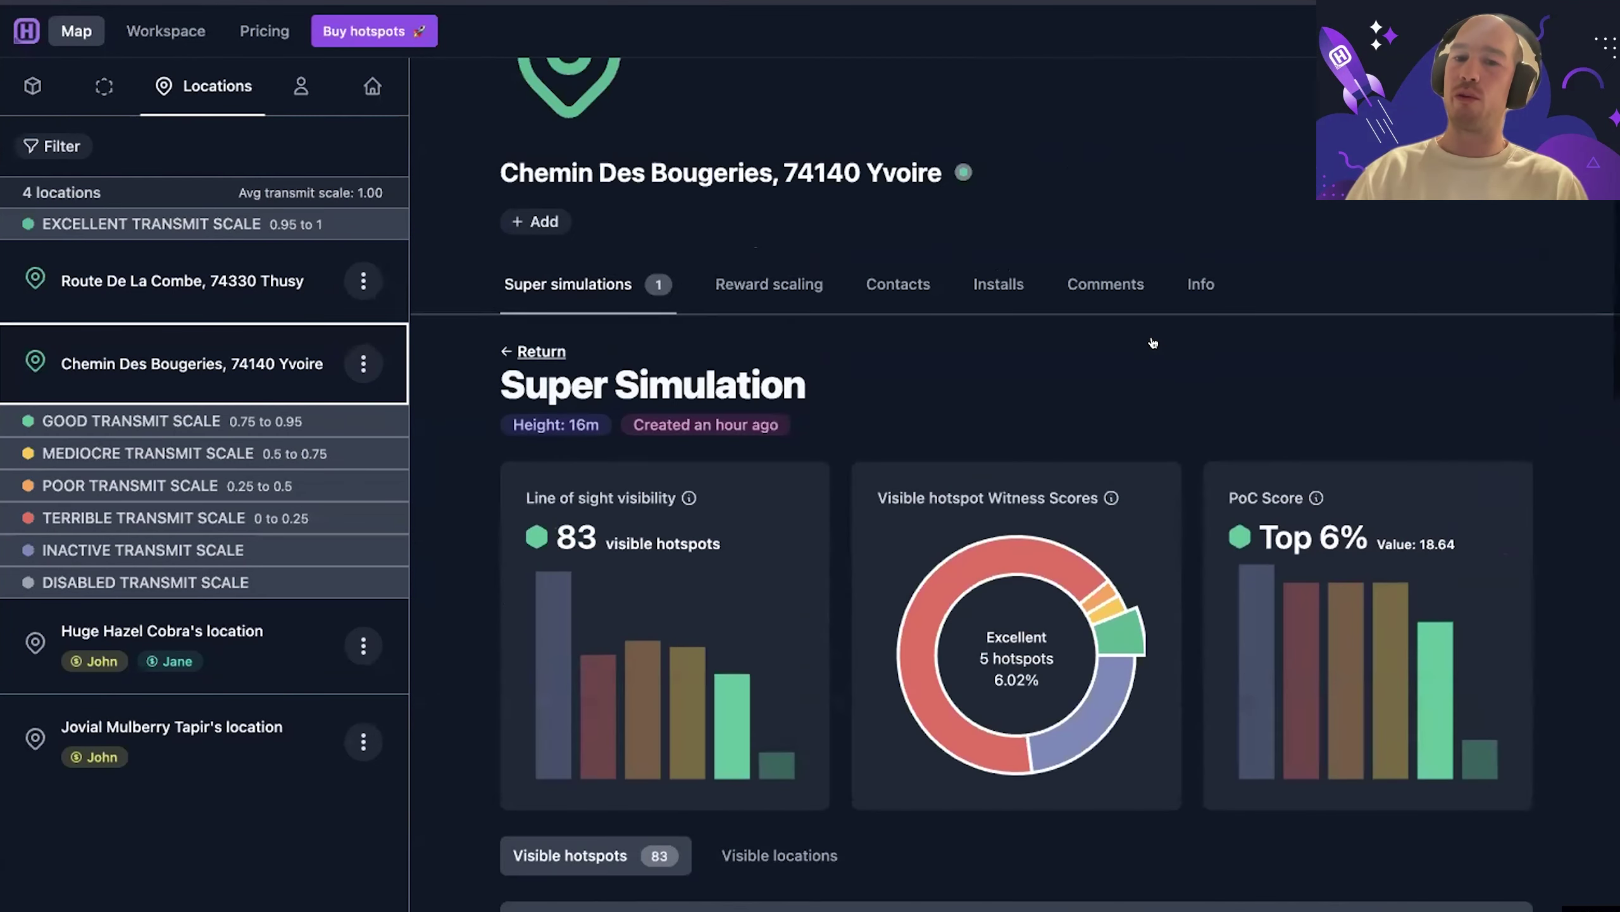
drag(1238, 543, 1302, 472)
click(1168, 411)
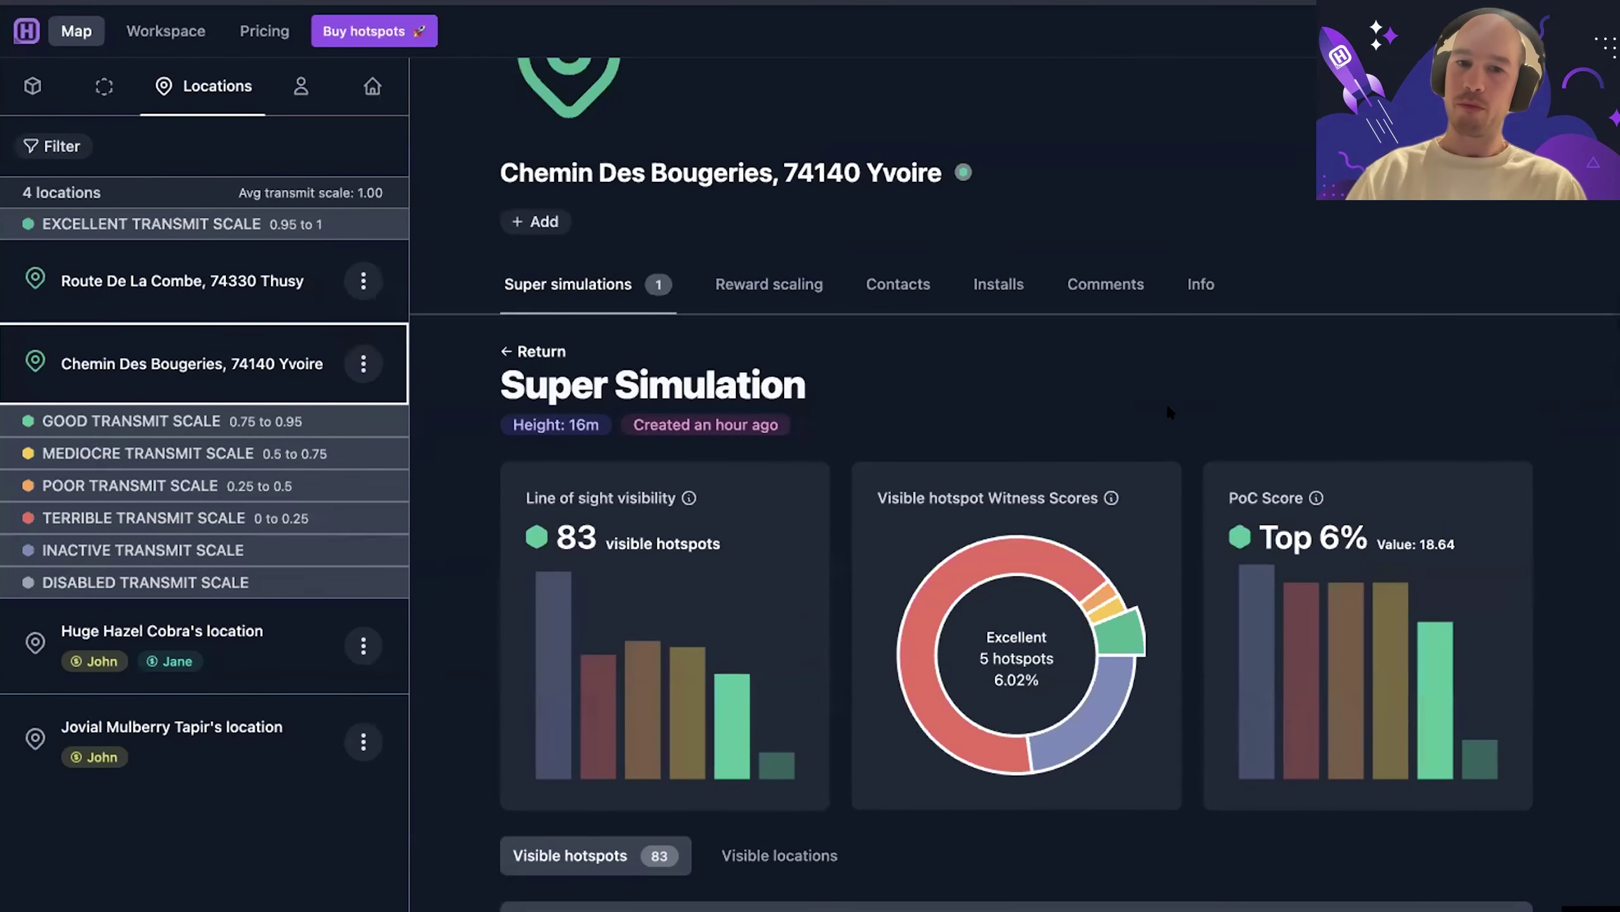
Return from the Super Simulation details to the Yvoire location's one-entry simulation history
click(535, 352)
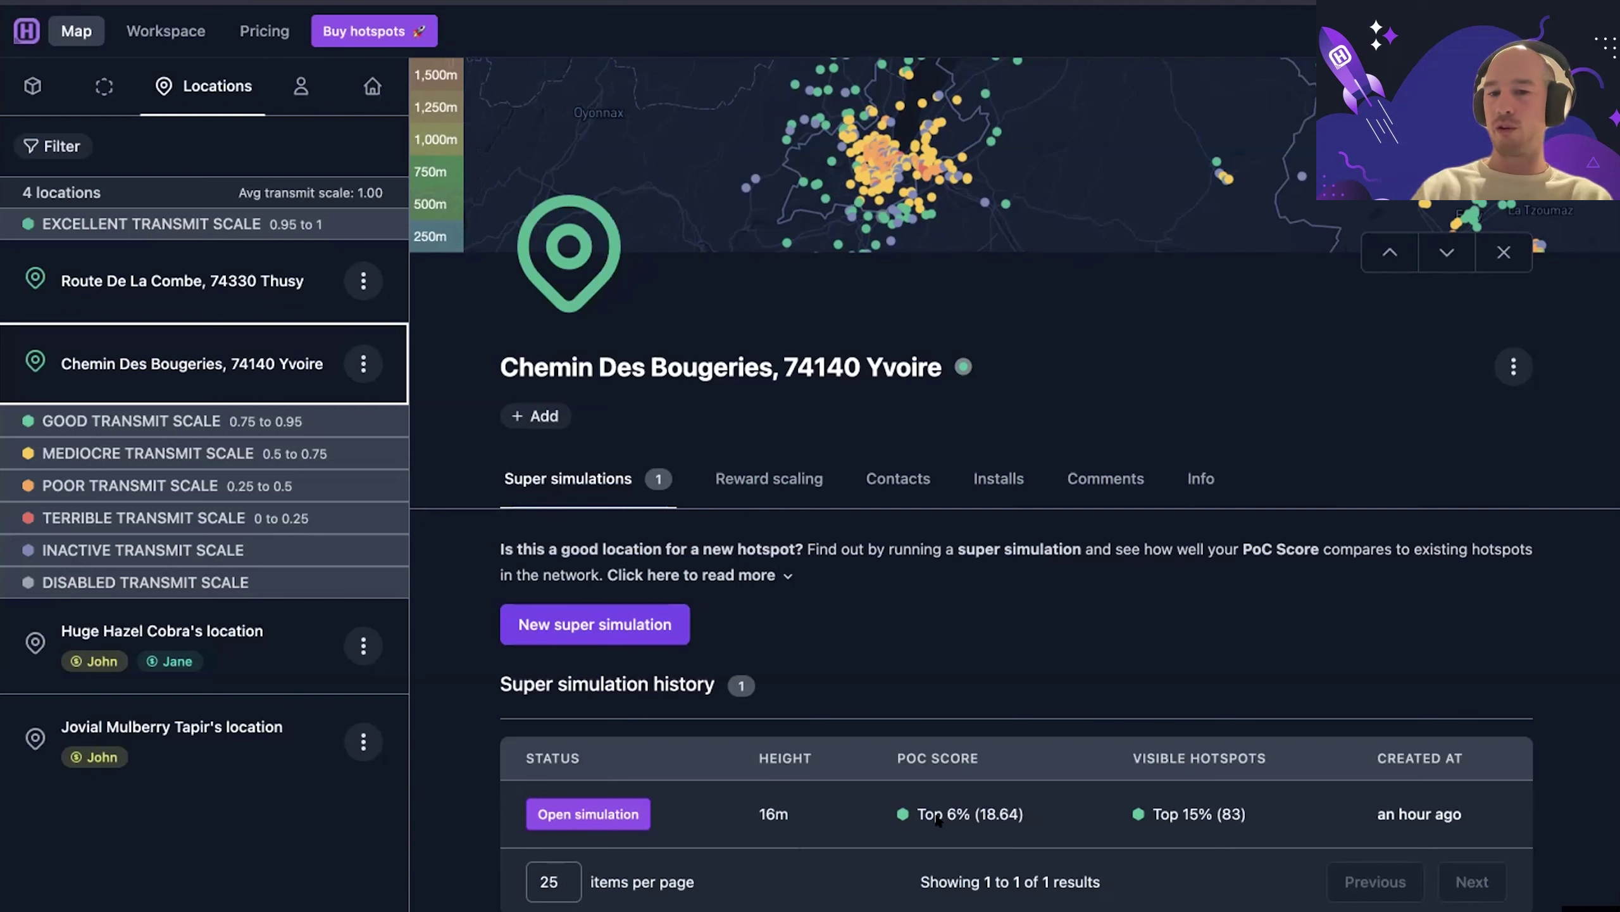
mouse_move(885, 760)
mouse_down()
mouse_move(979, 756)
mouse_move(880, 756)
mouse_up()
click(878, 755)
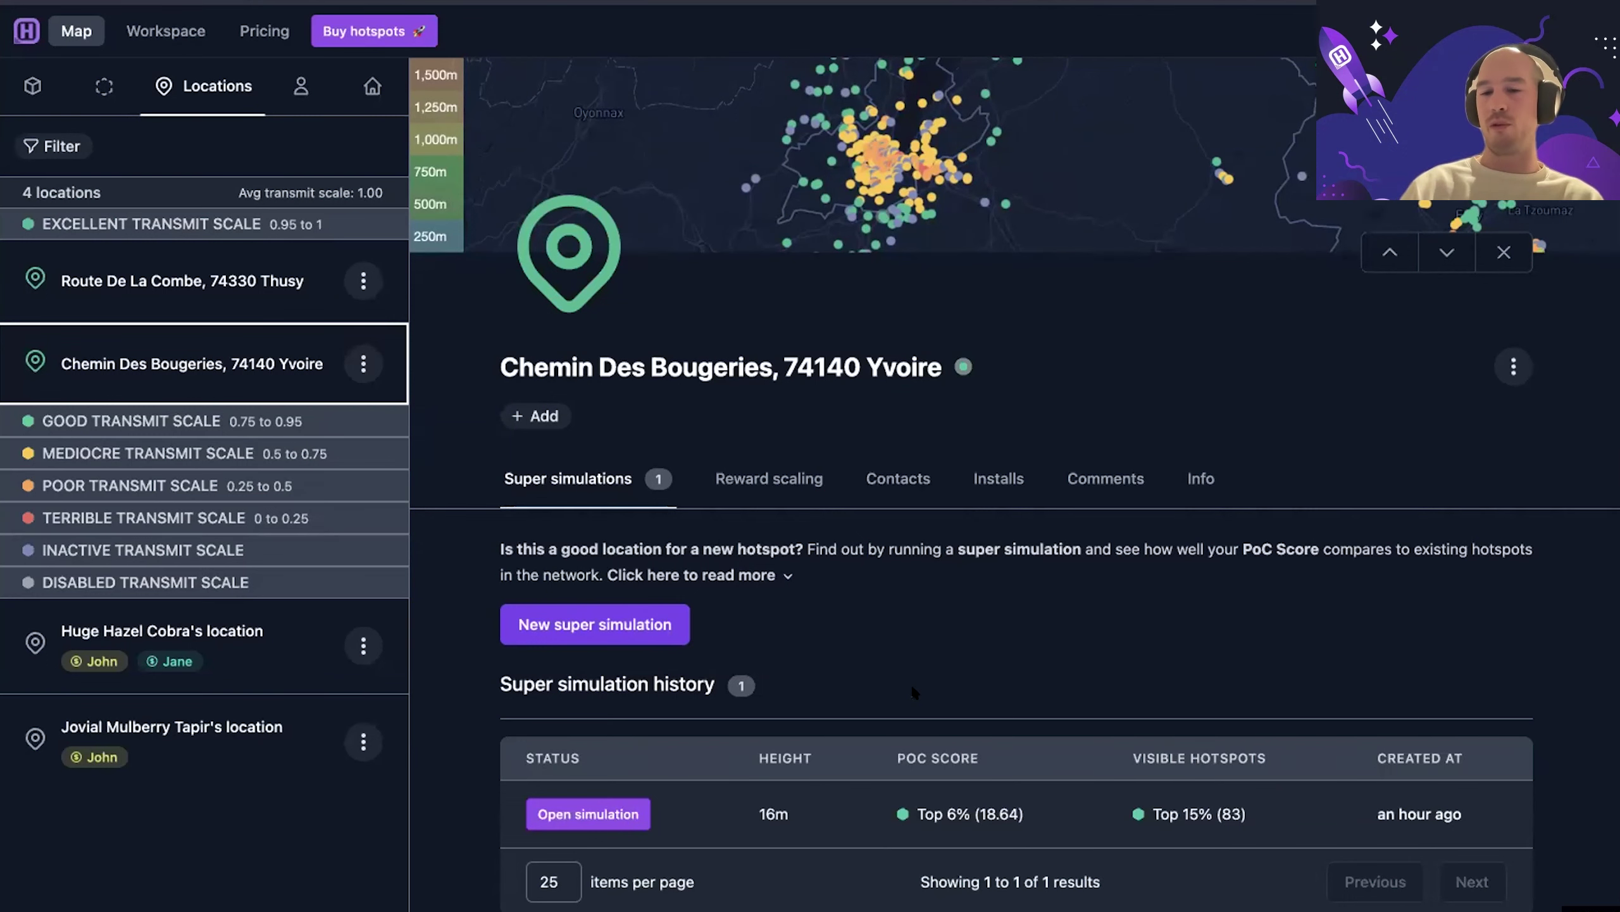
scroll(911, 683, up, 1)
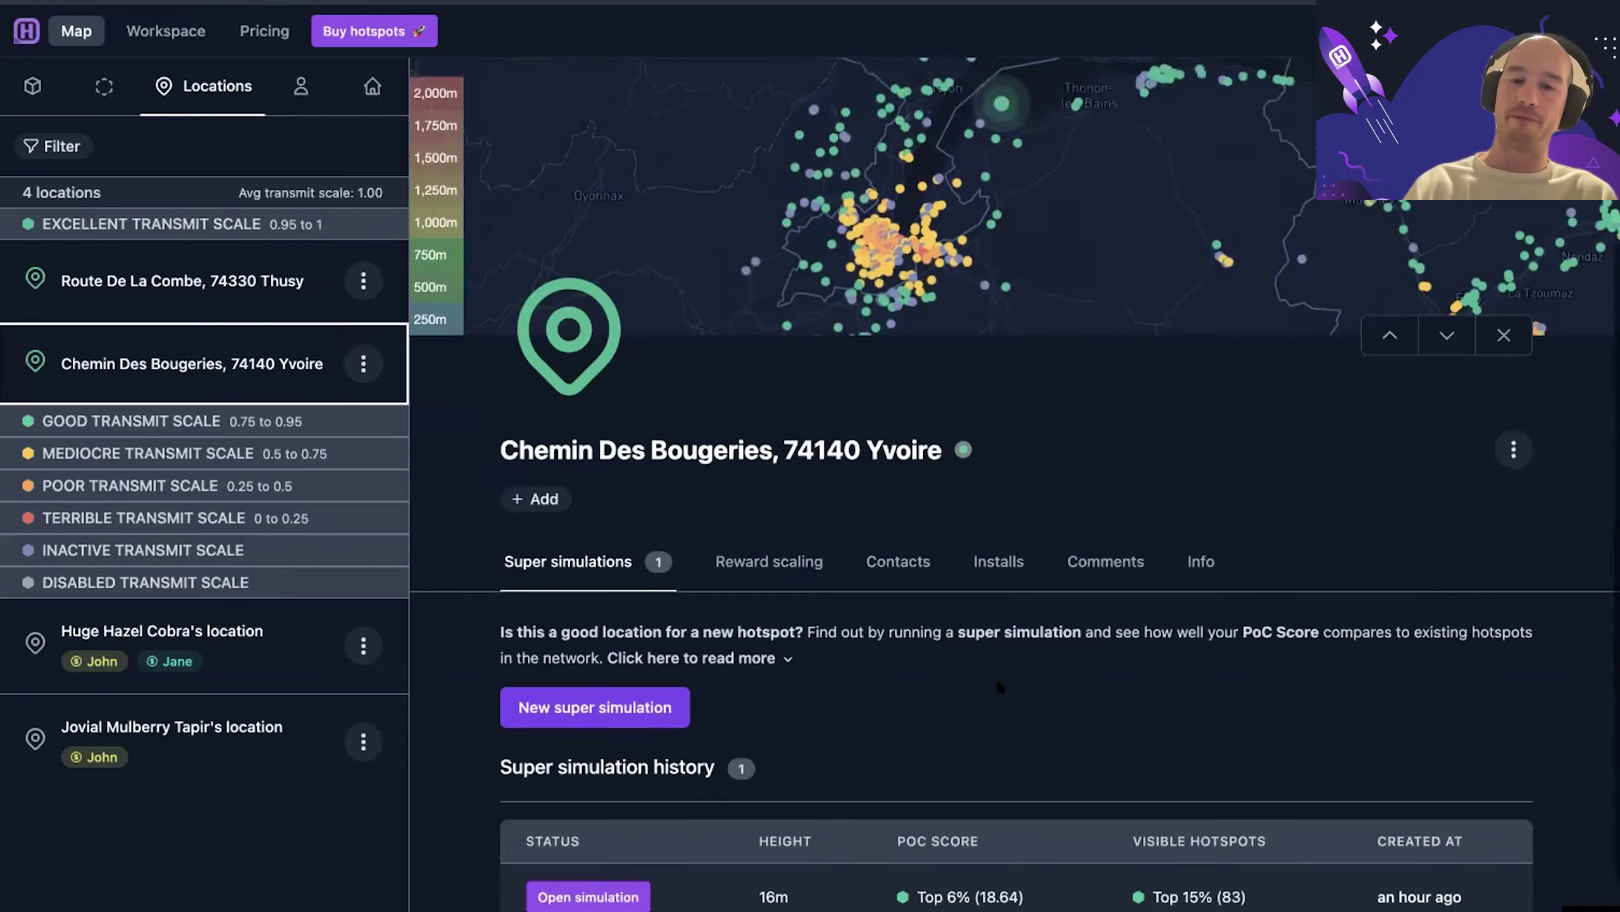
scroll(999, 687, up, 3)
scroll(1038, 623, down, 4)
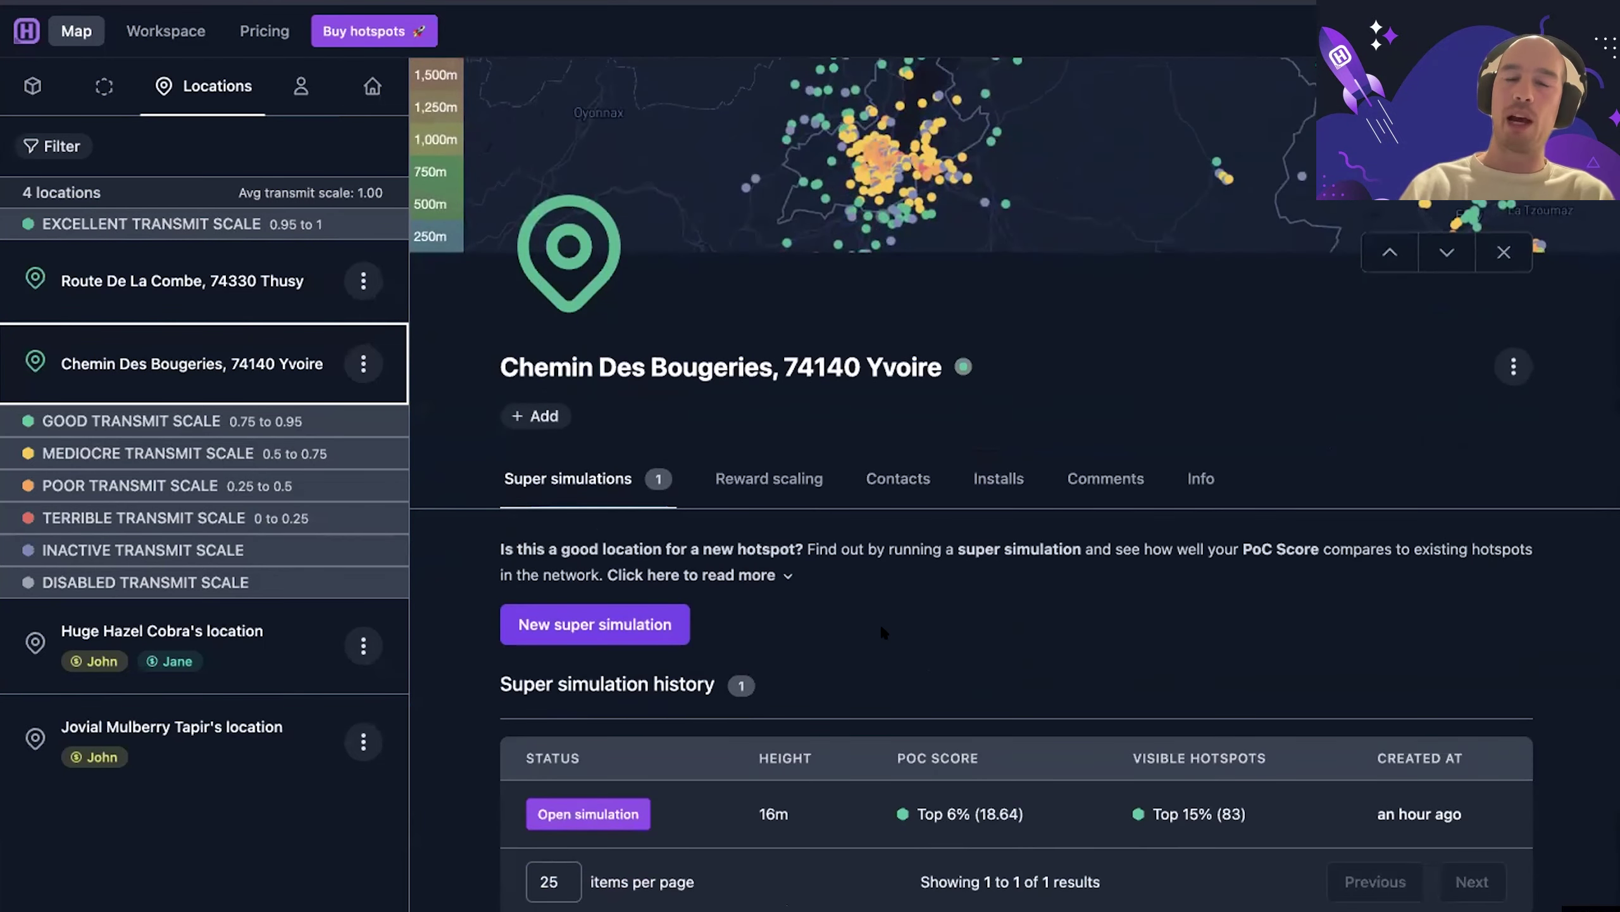
scroll(879, 623, up, 5)
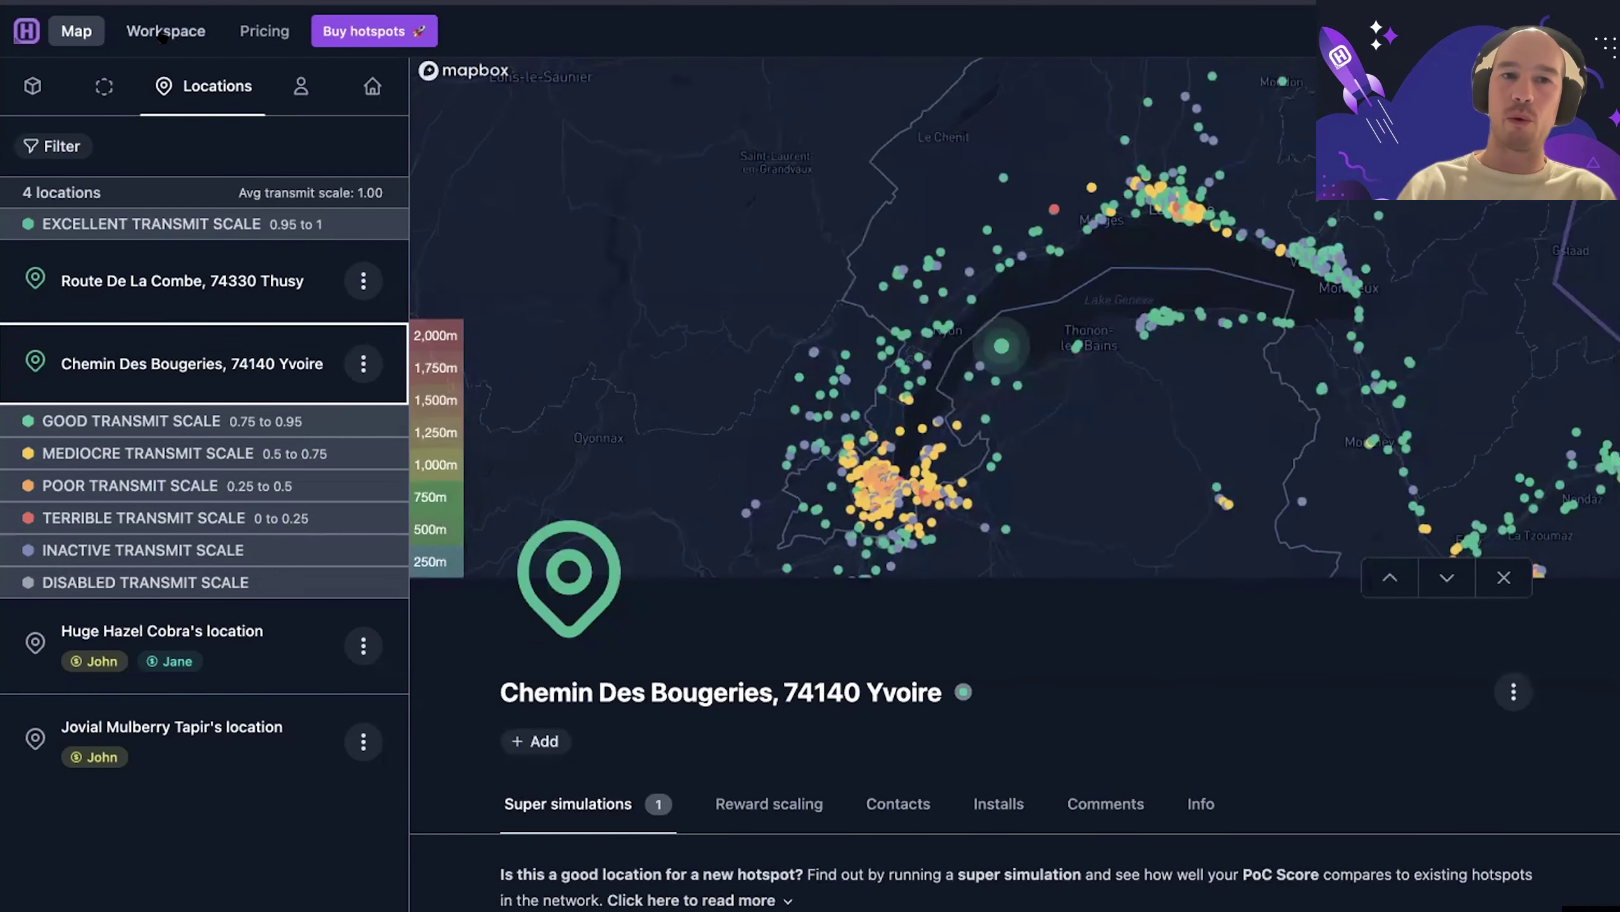
Show the Hotspots Statistics and browse the PoC, witness score and transmit scale donut charts
click(32, 86)
click(317, 152)
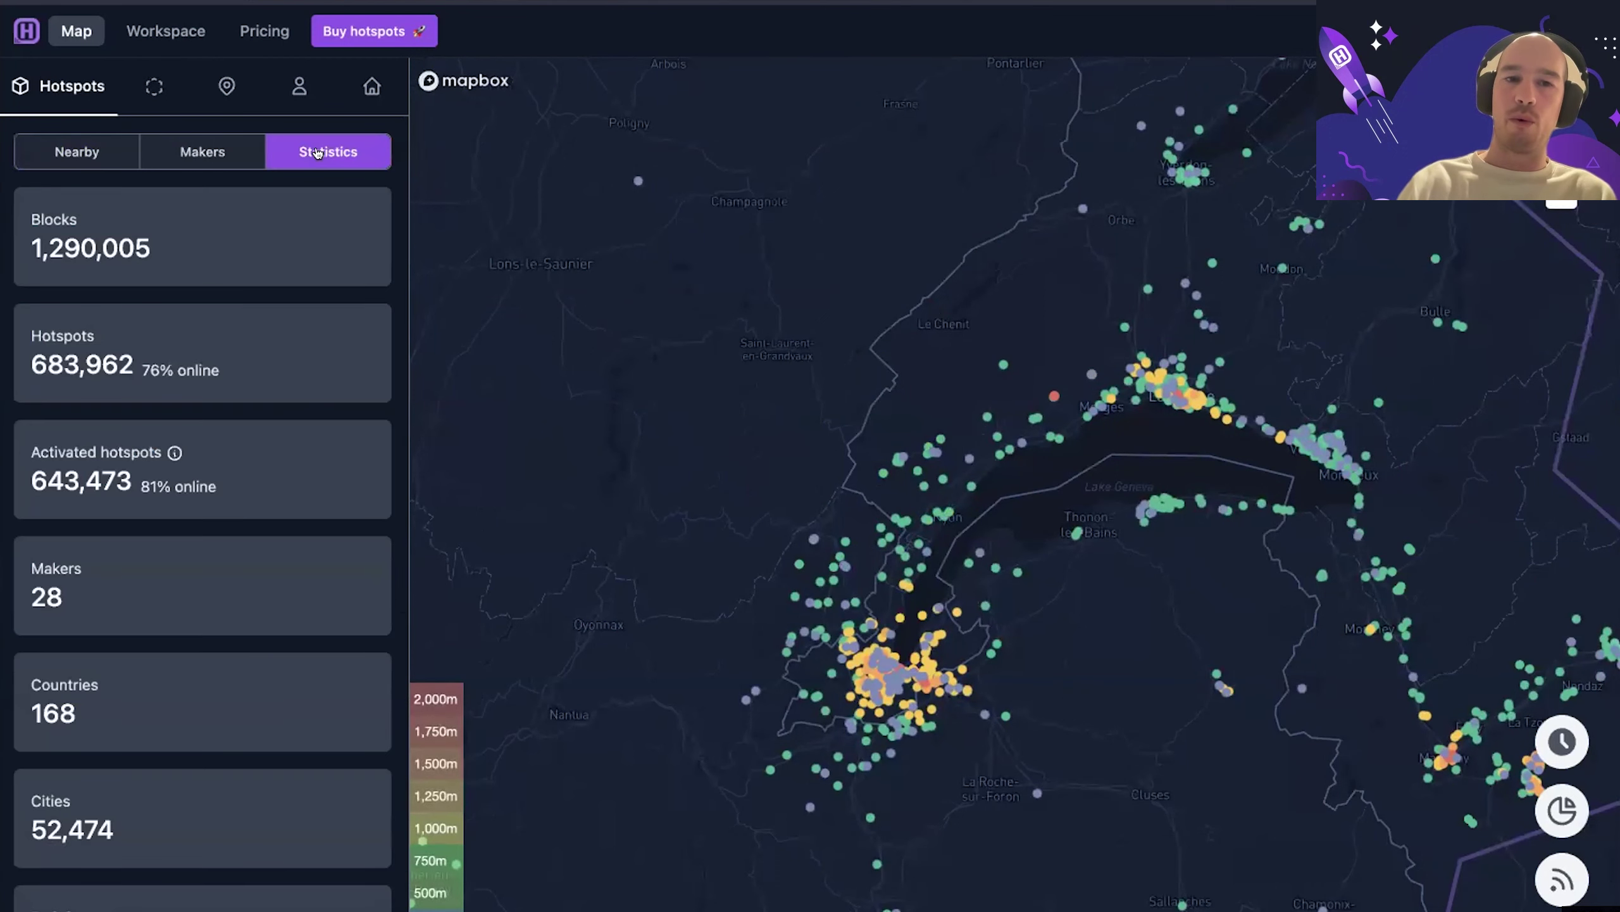
scroll(278, 372, down, 10)
scroll(278, 372, up, 3)
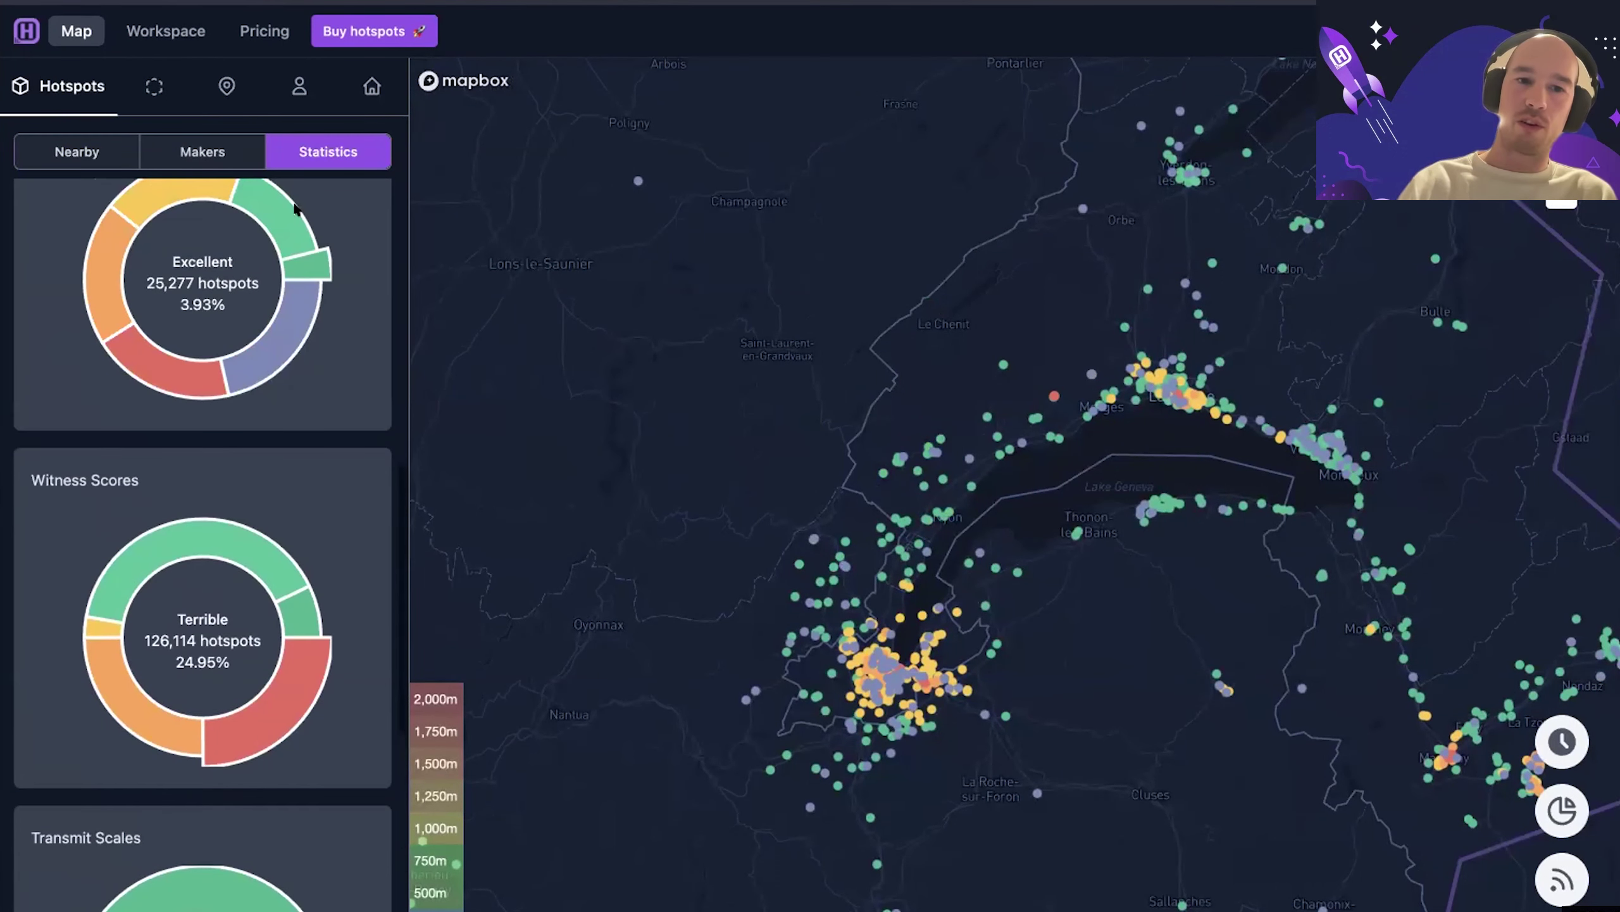
scroll(296, 208, up, 2)
scroll(191, 606, down, 4)
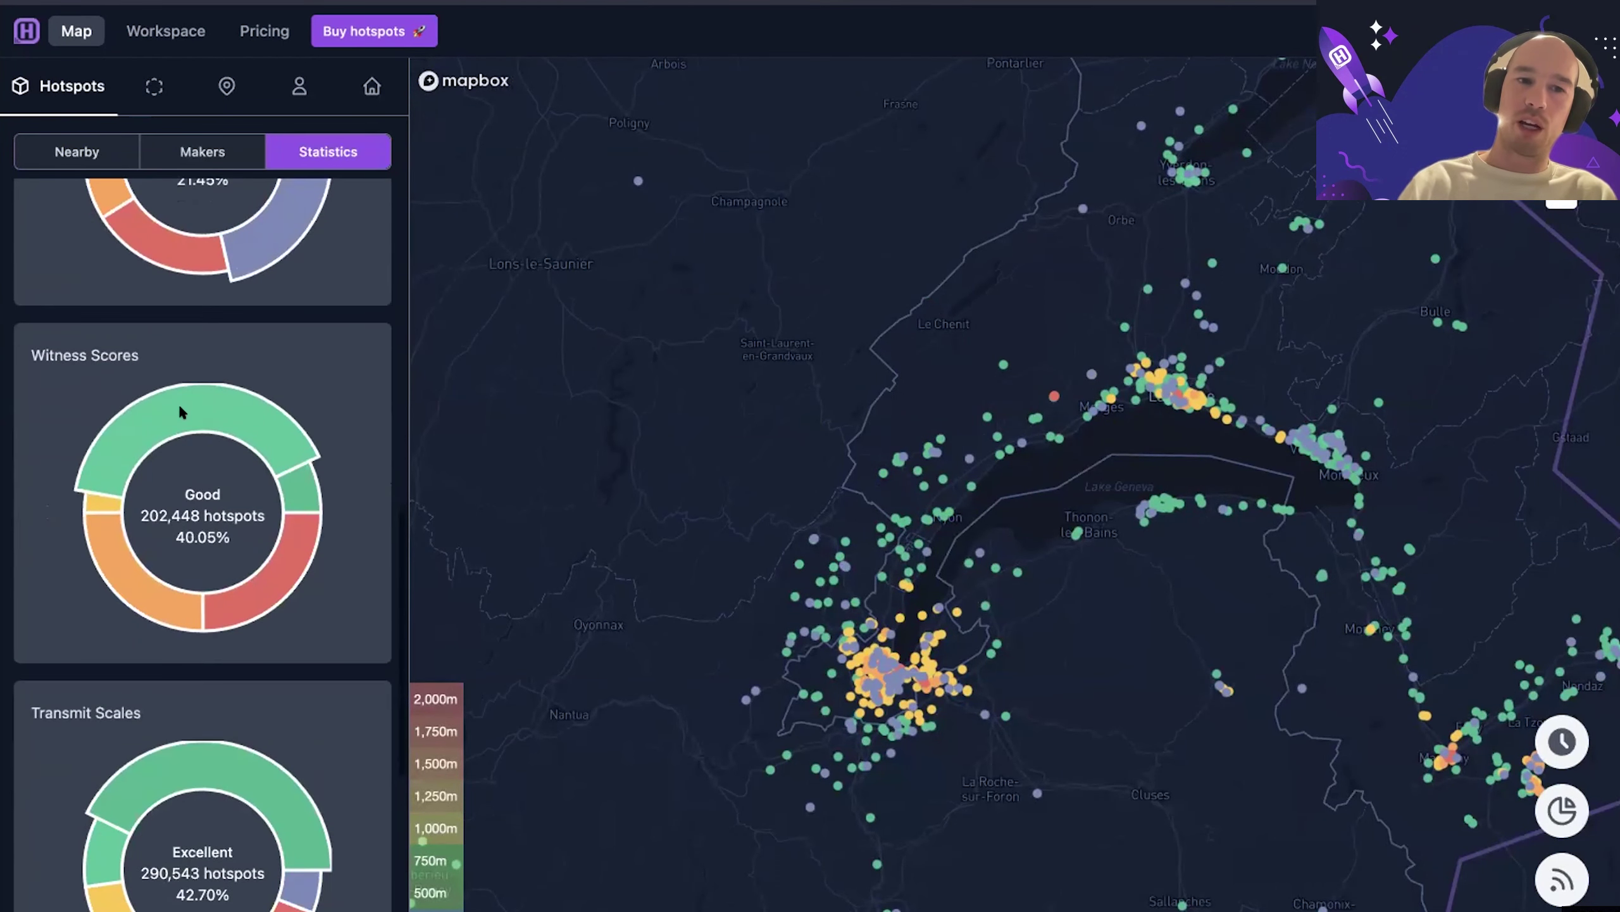
scroll(158, 457, down, 7)
scroll(158, 457, up, 9)
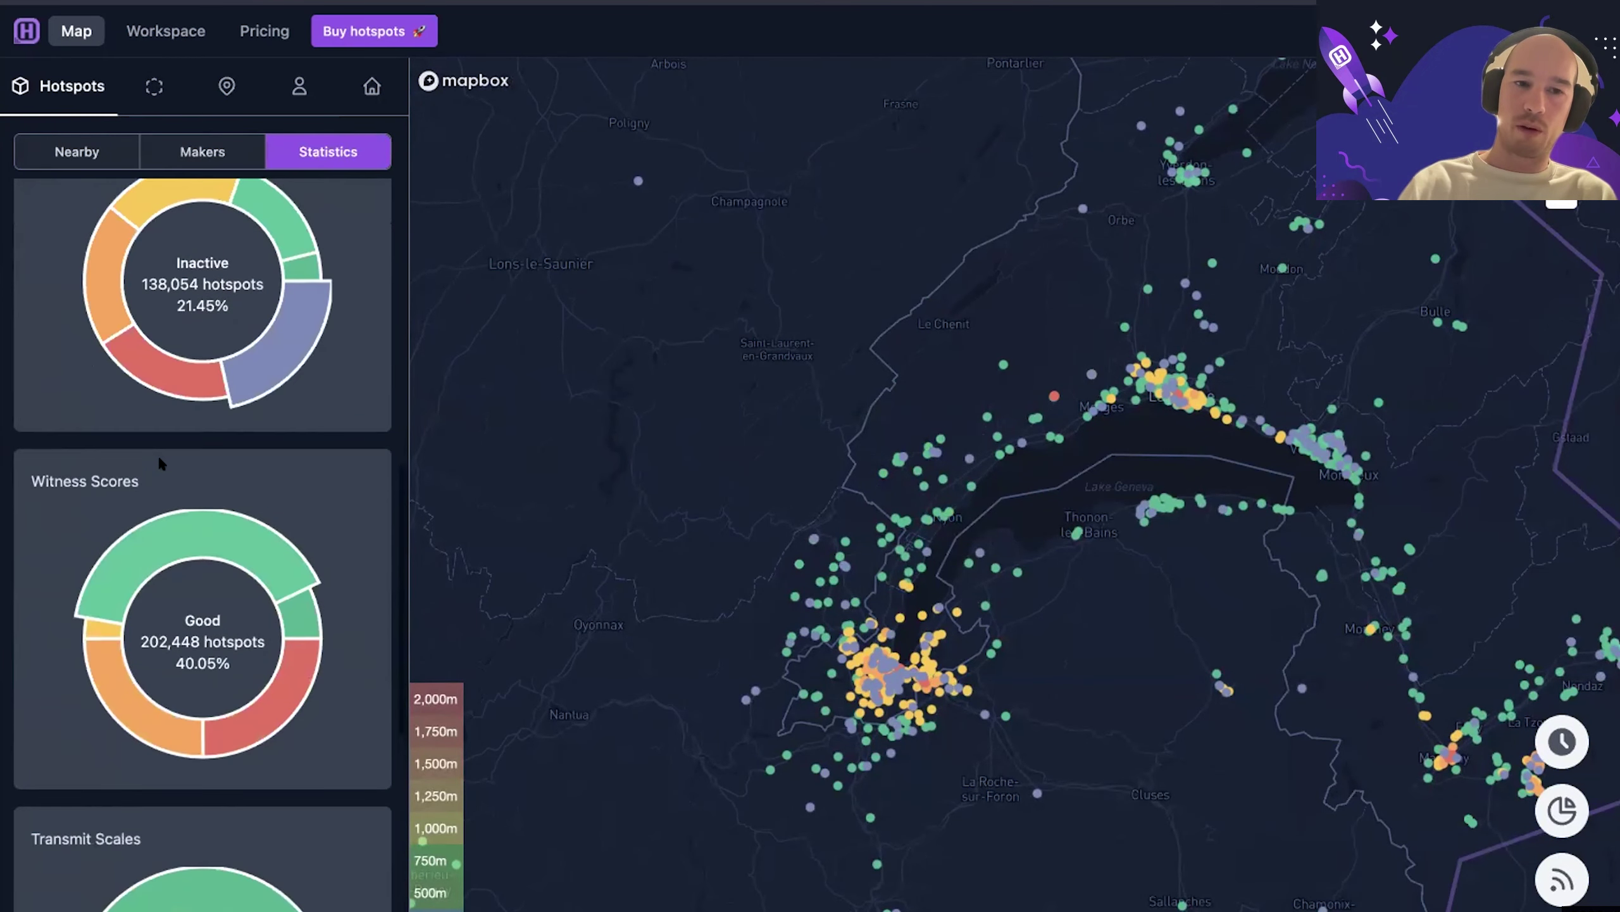
scroll(159, 457, up, 2)
scroll(248, 389, down, 4)
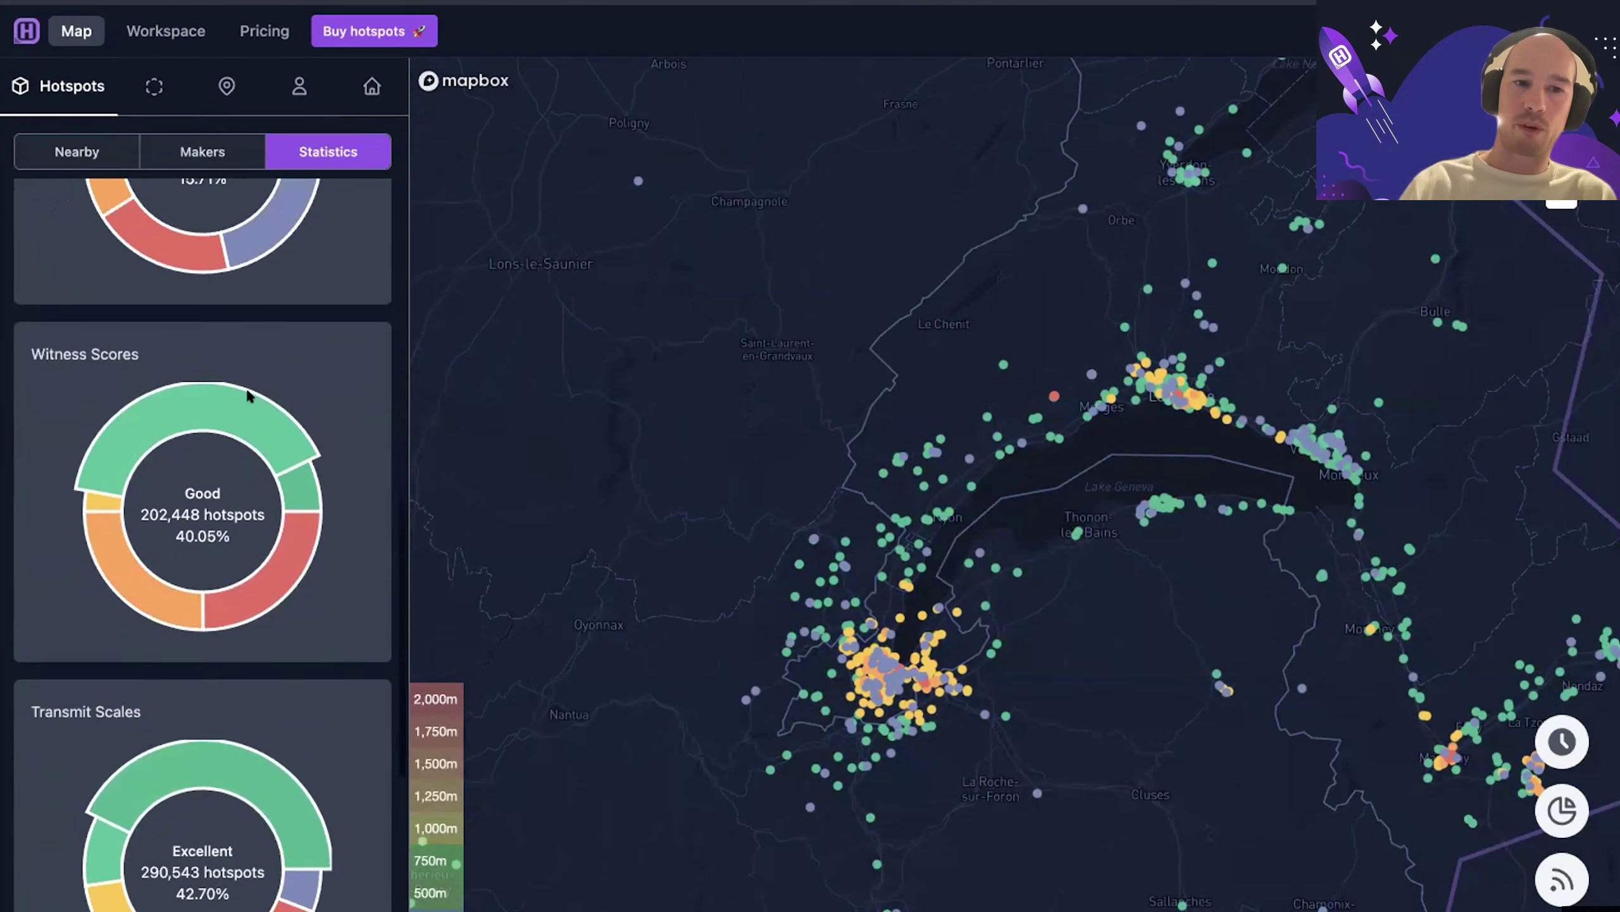
scroll(248, 395, down, 1)
scroll(283, 455, down, 4)
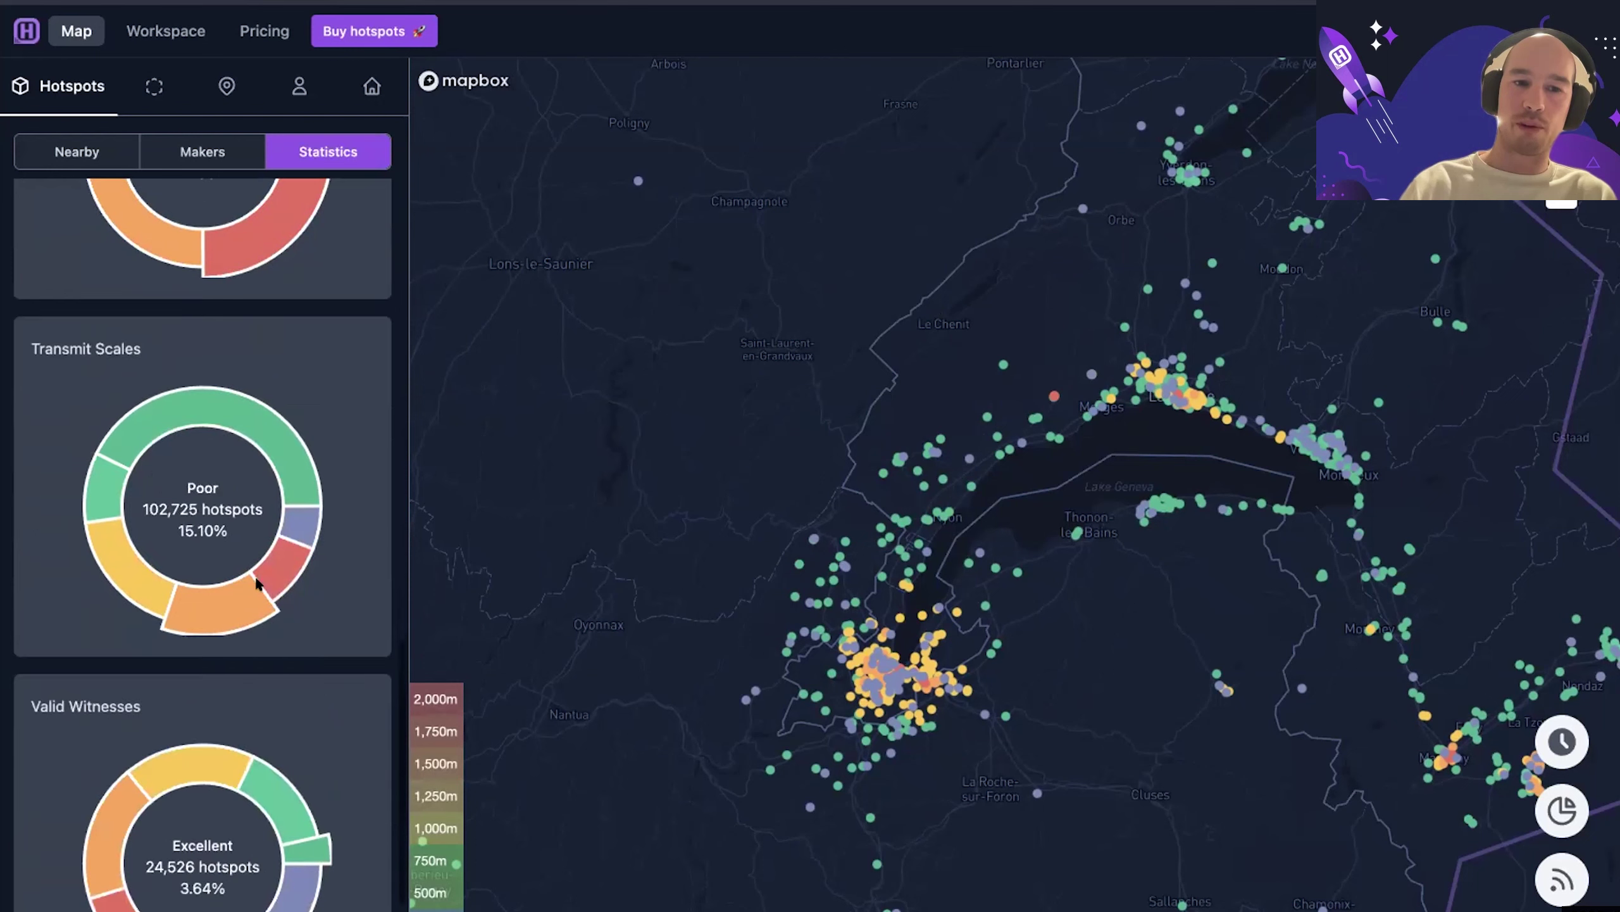
scroll(257, 582, down, 1)
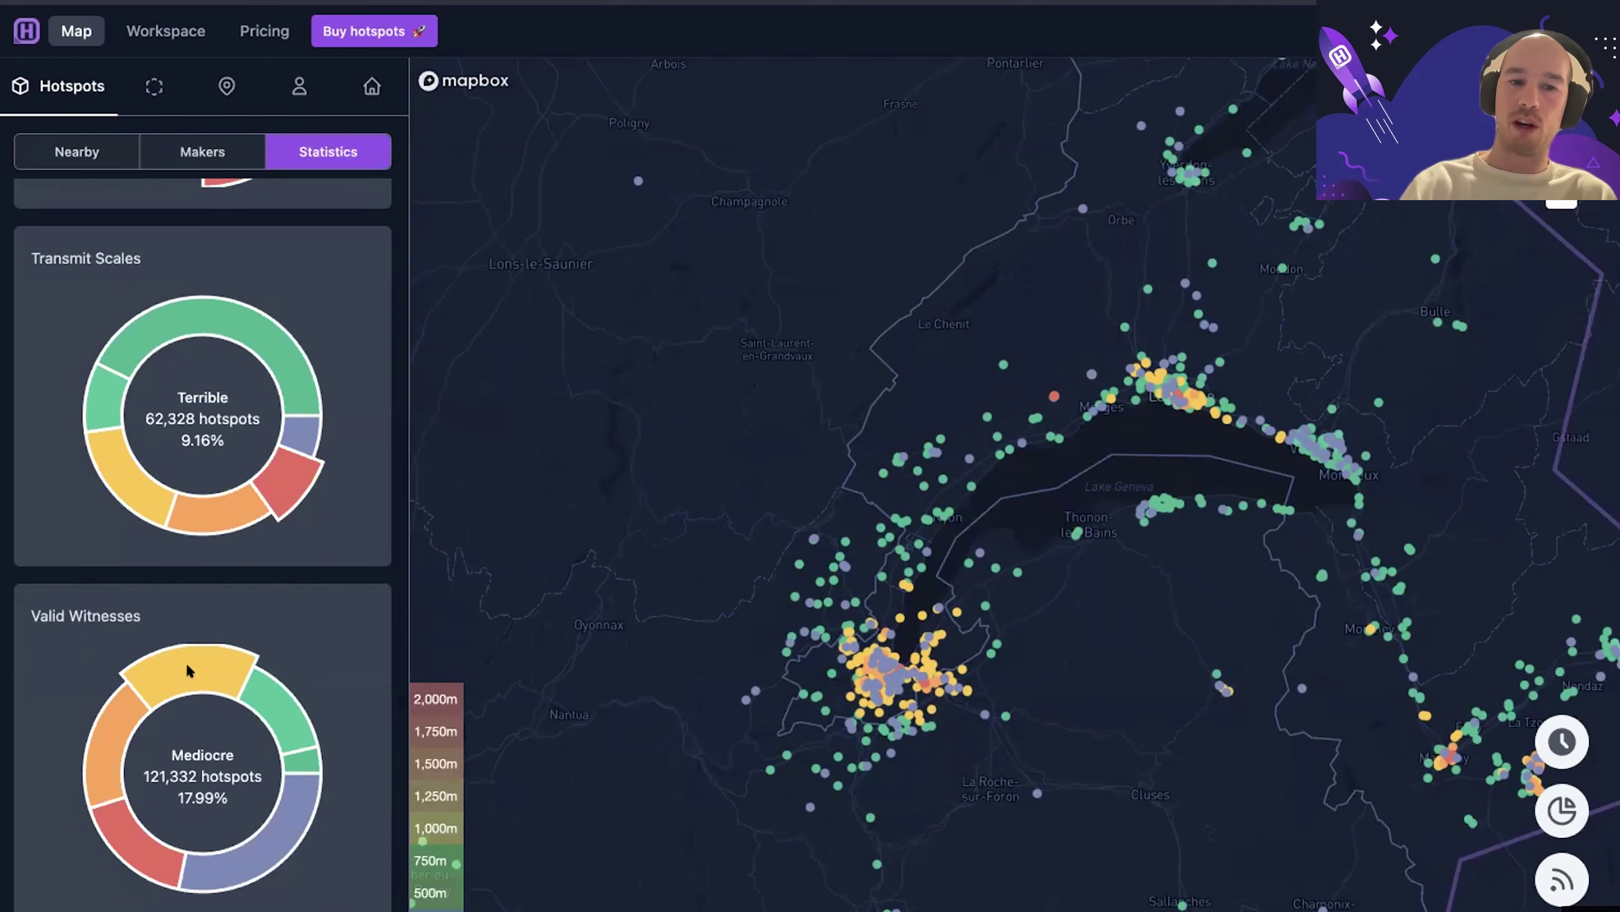
scroll(189, 670, up, 5)
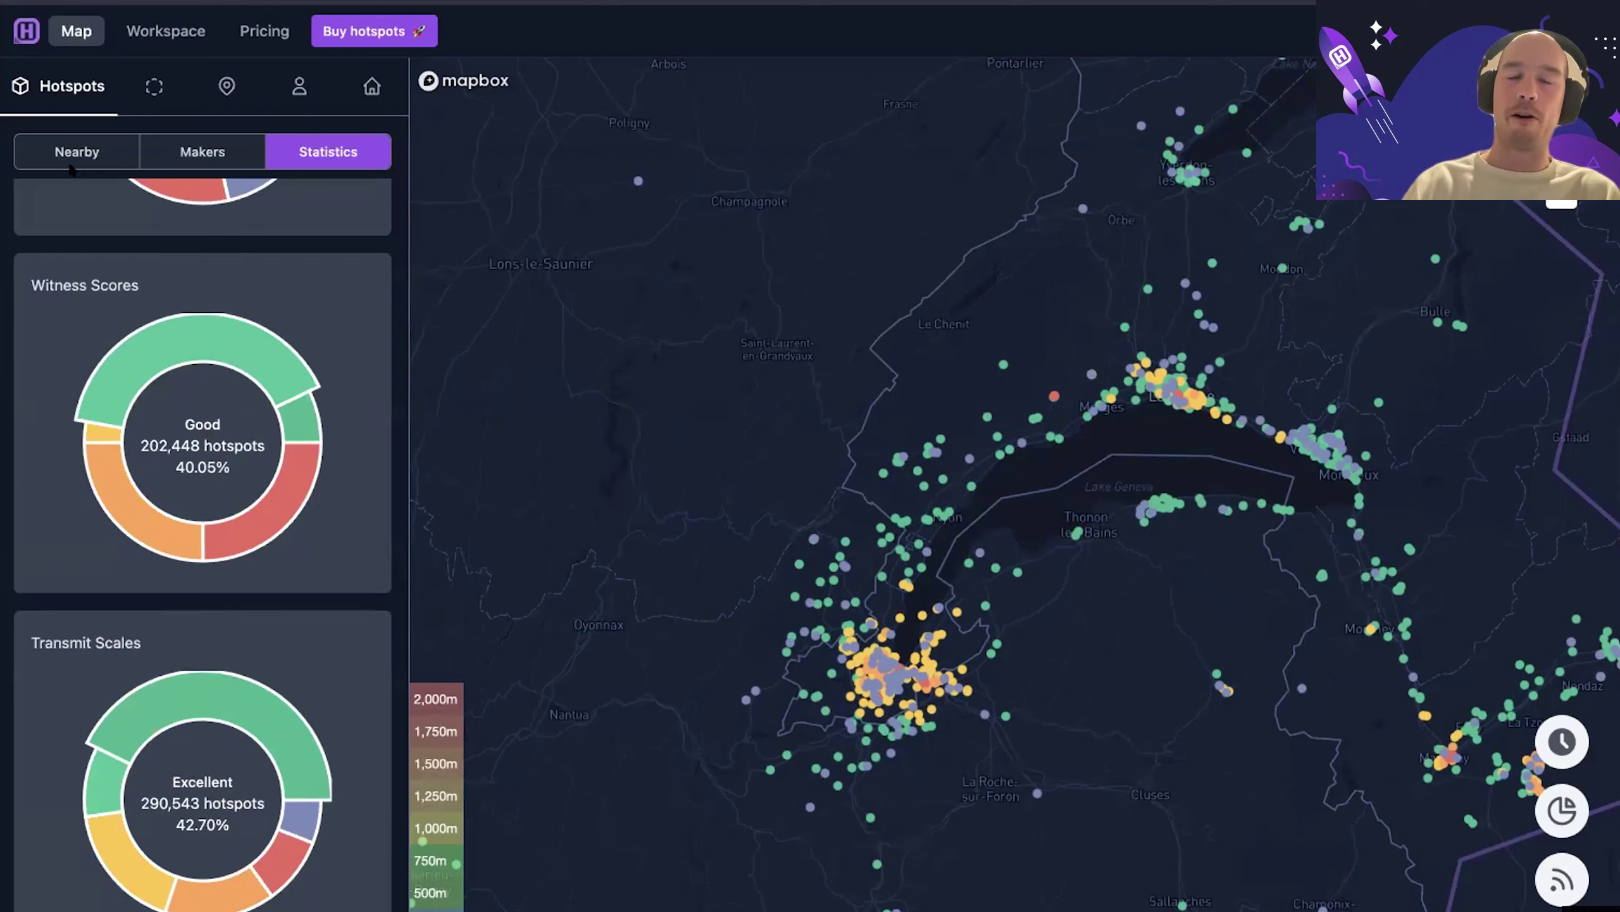
scroll(154, 337, down, 2)
scroll(140, 460, up, 3)
scroll(137, 511, up, 3)
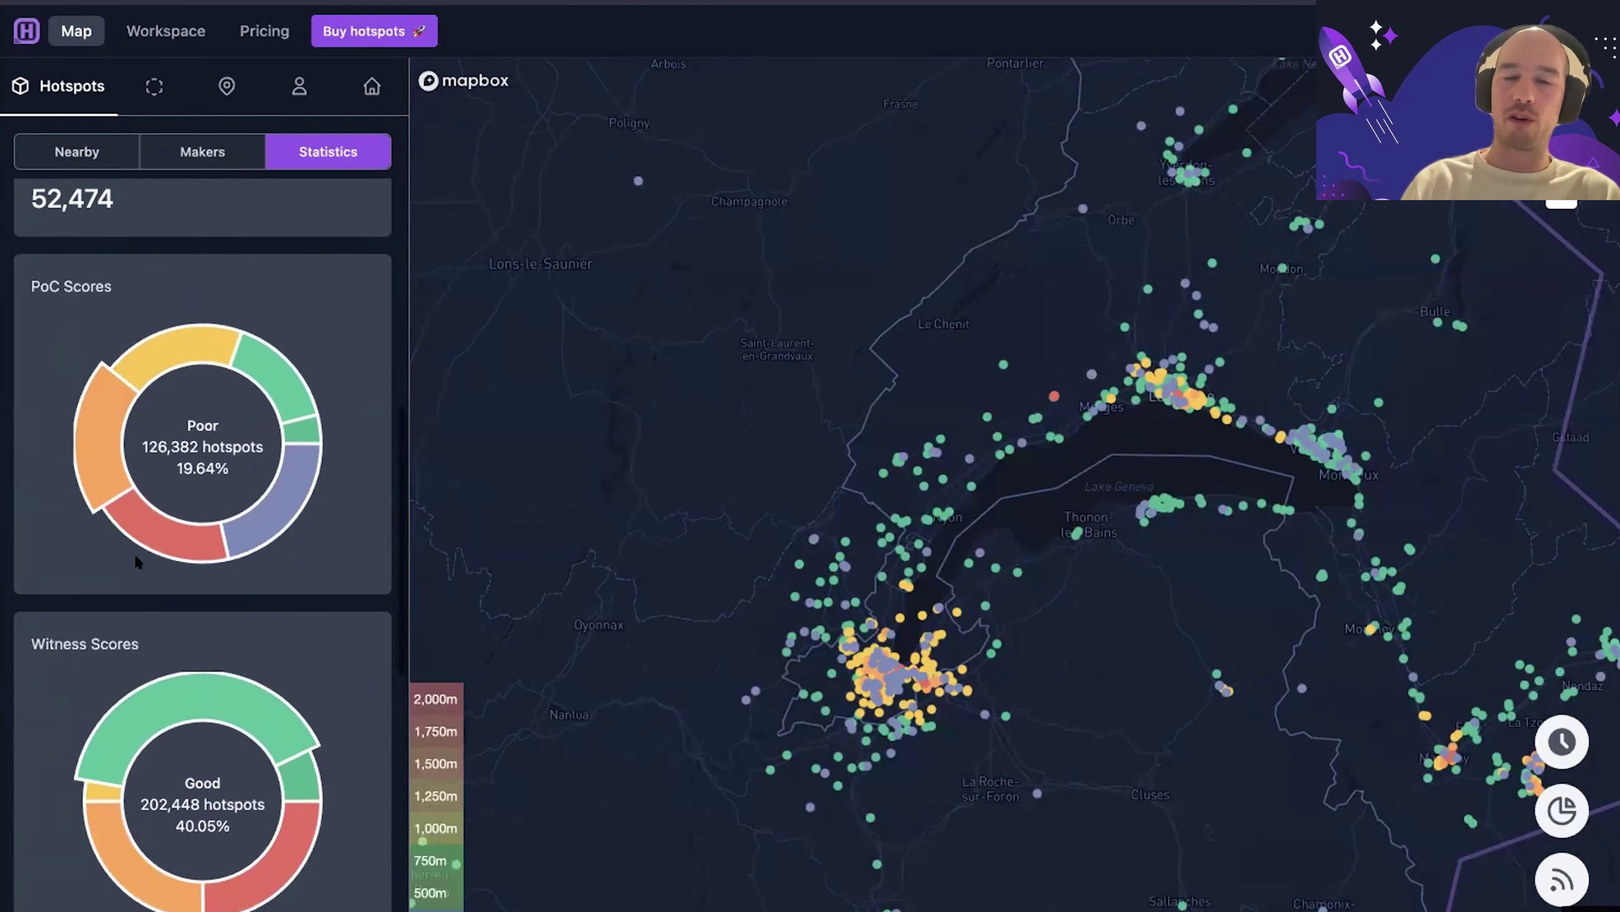
List the 1145 nearby hotspots, frame Lake Geneva on the map, and dismiss the Appearance panel
click(59, 142)
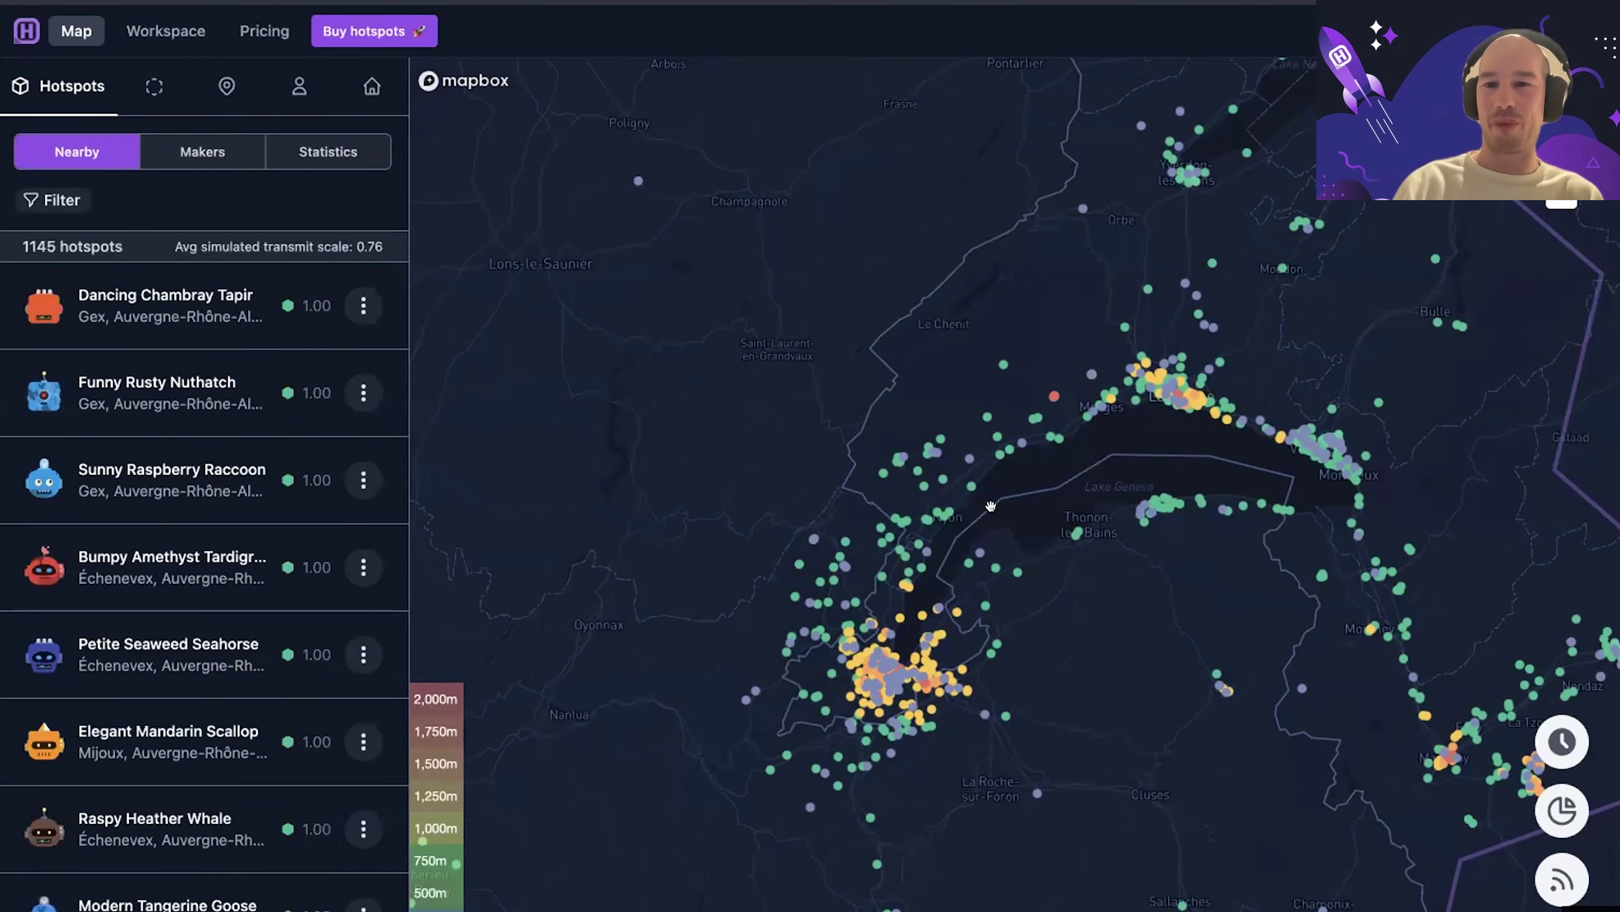
scroll(990, 505, up, 2)
drag(990, 506, 928, 514)
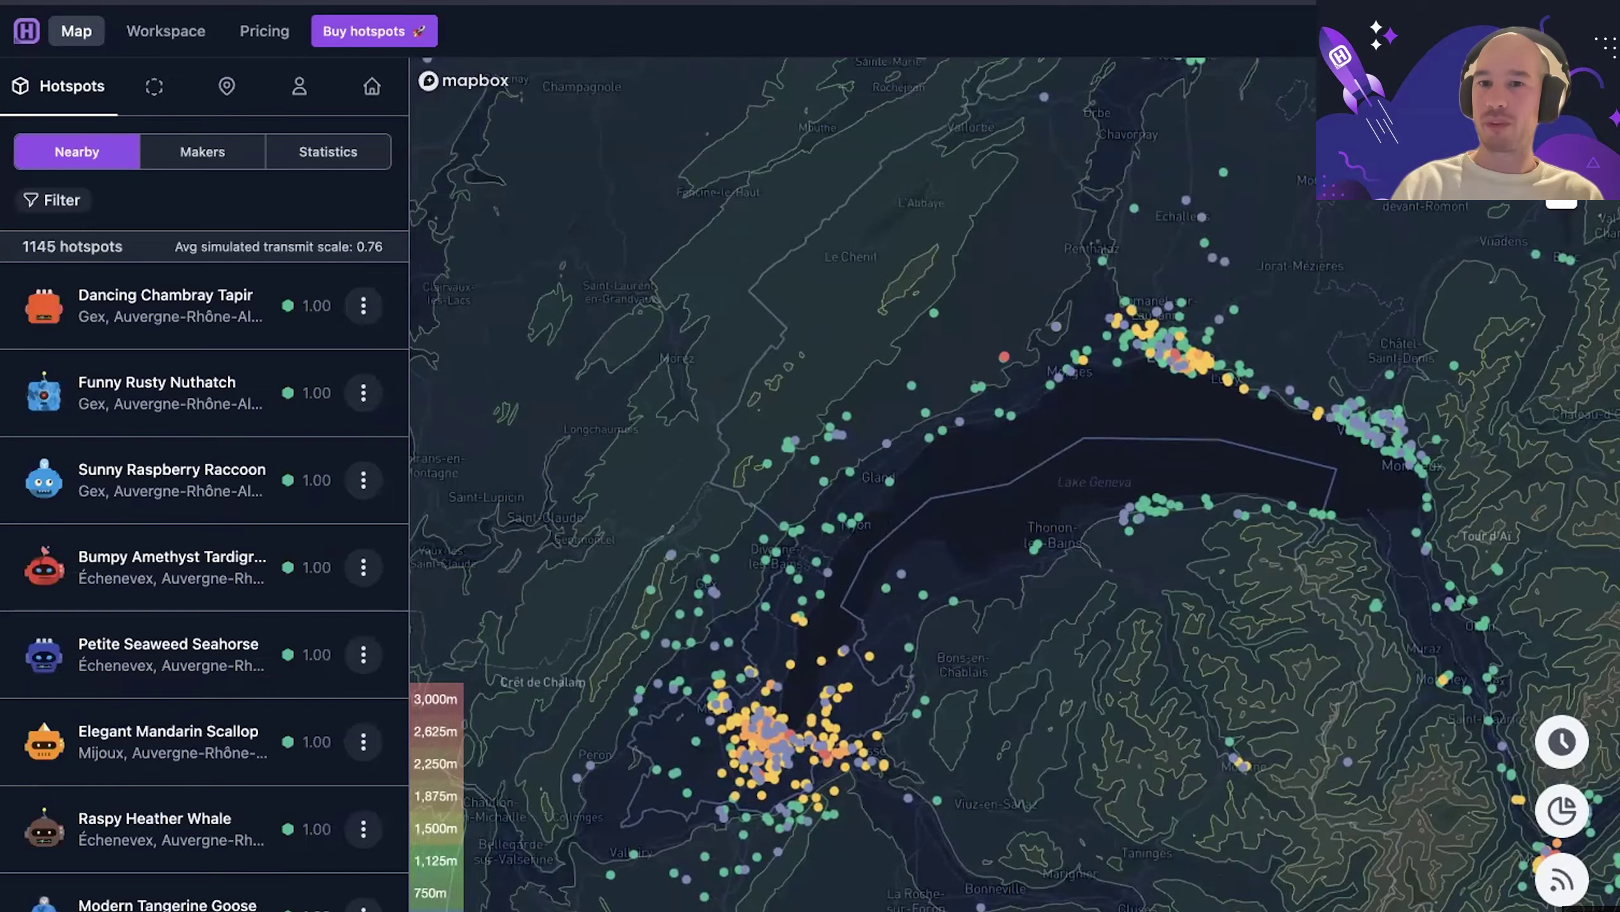
scroll(1309, 715, down, 10)
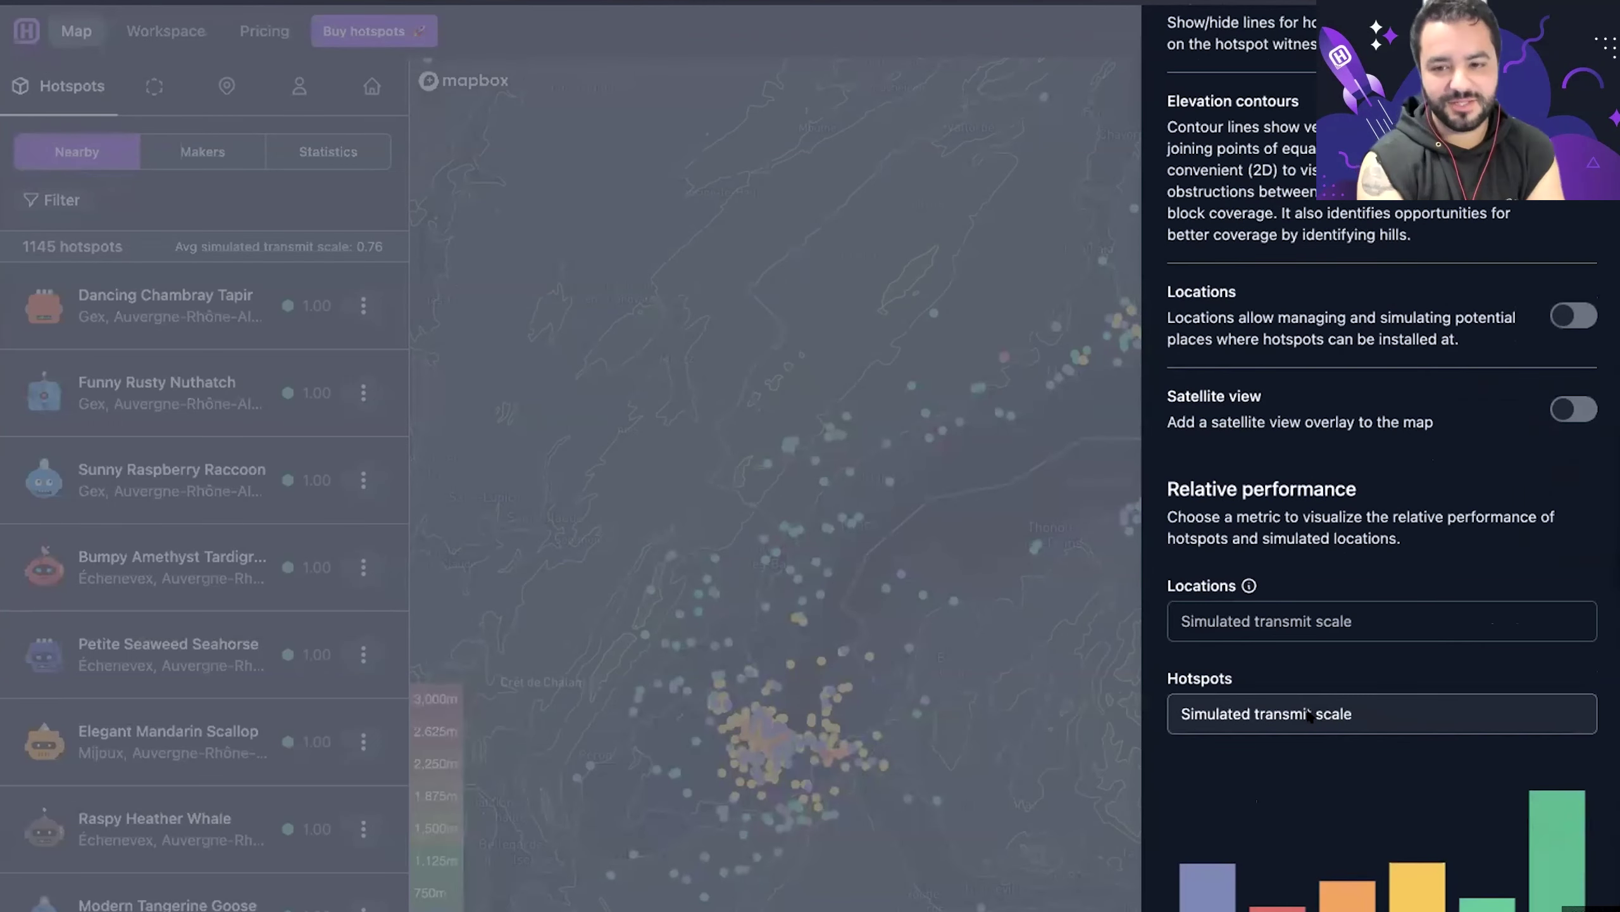
click(1064, 630)
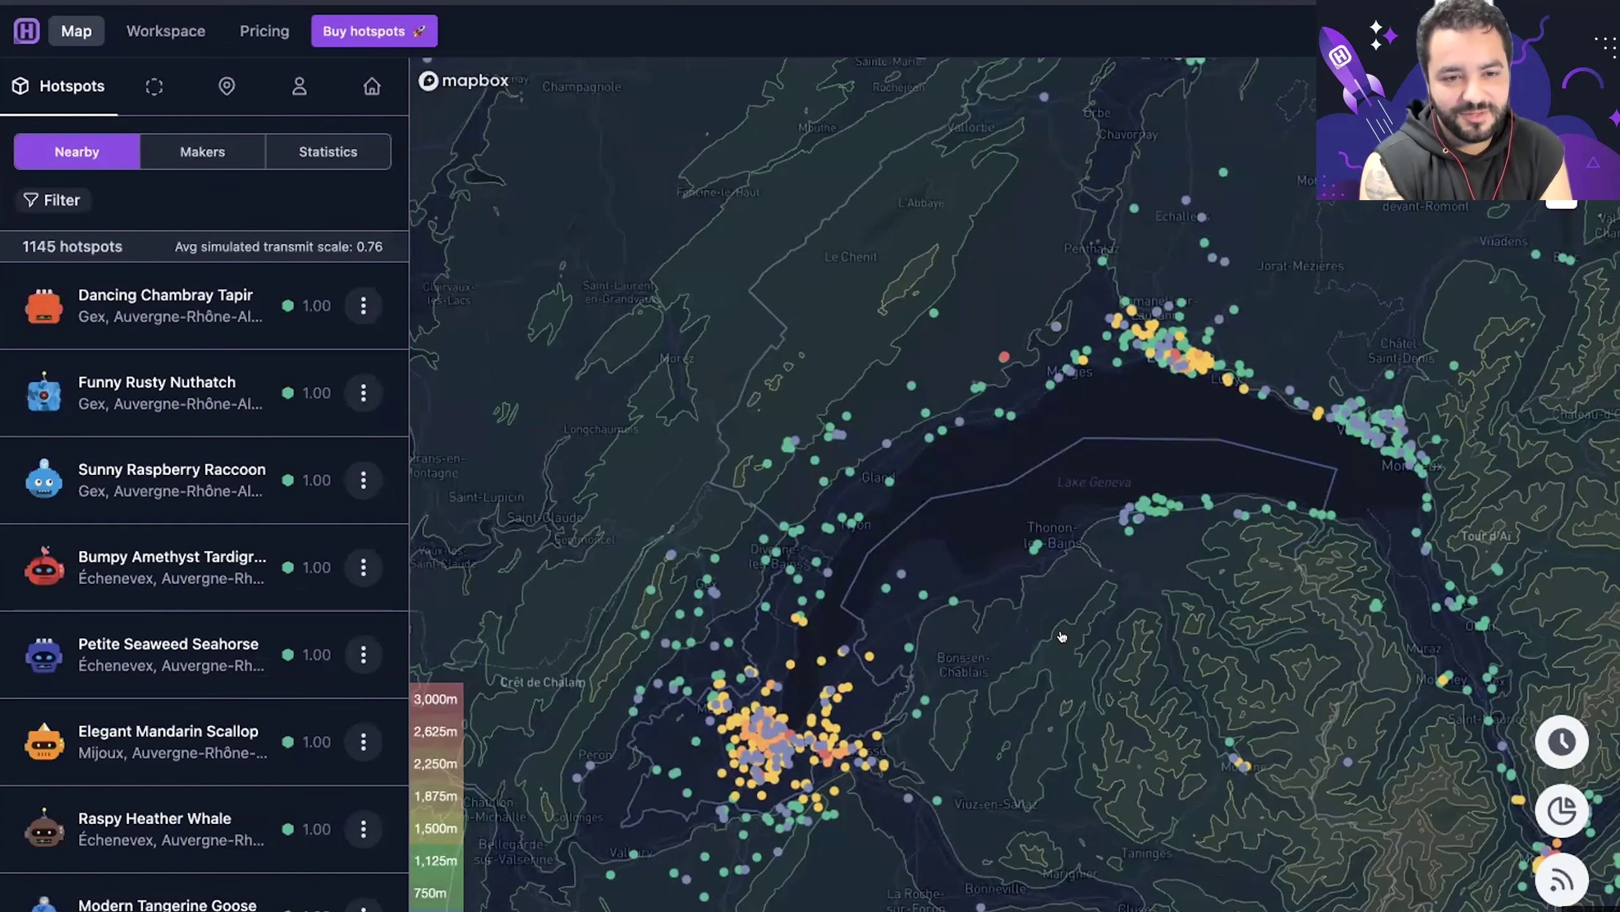
scroll(1062, 636, up, 3)
scroll(1048, 669, down, 5)
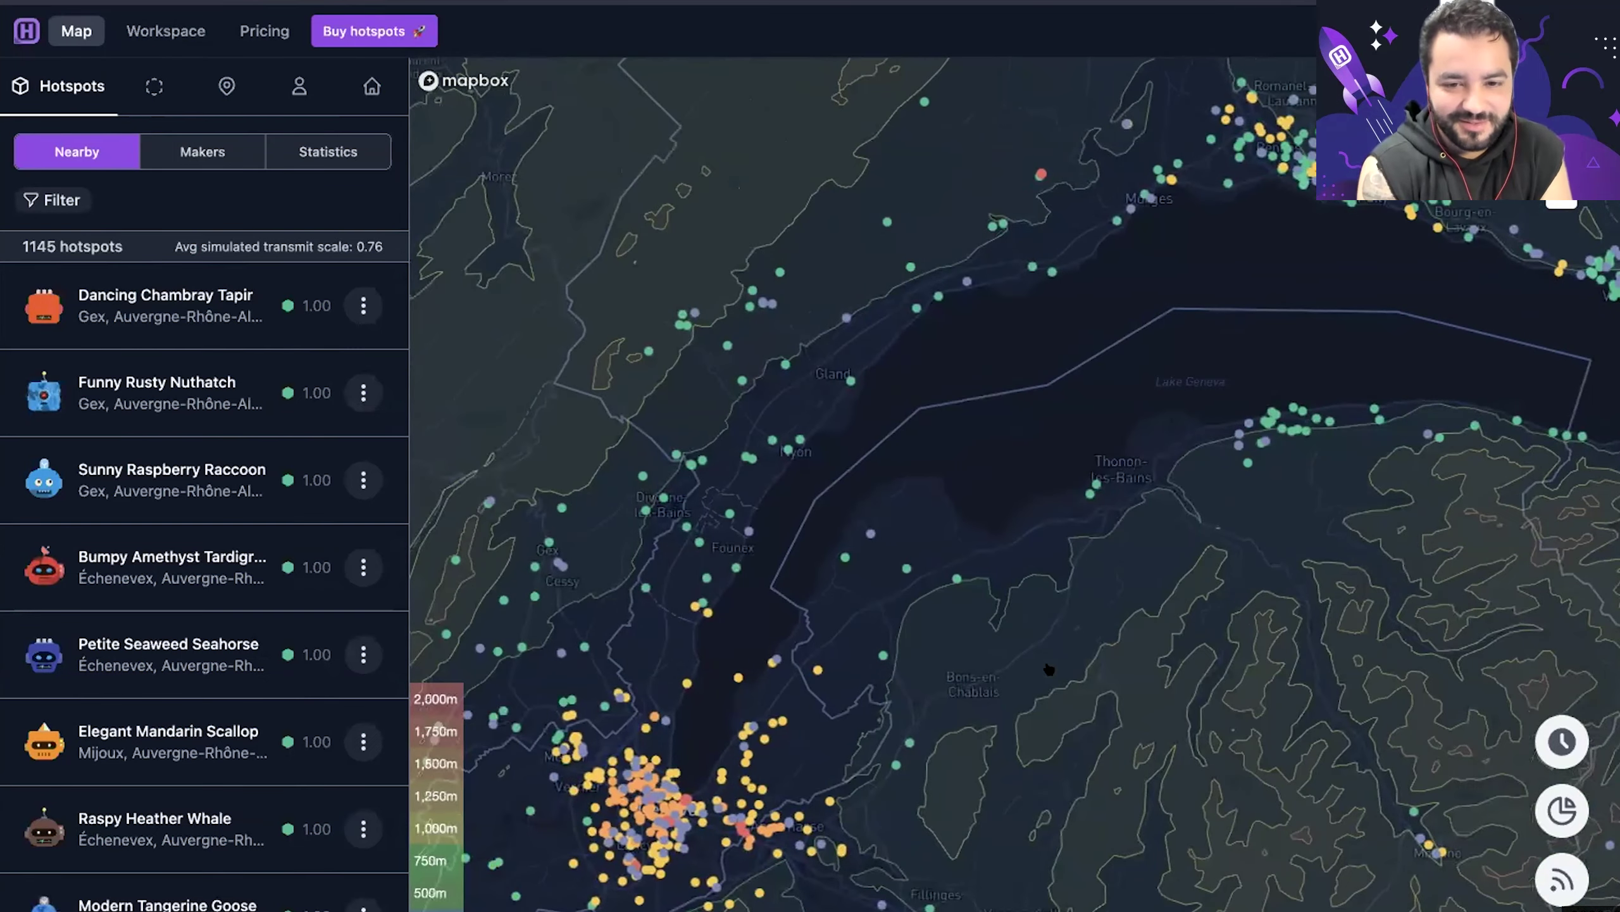
scroll(1050, 669, down, 4)
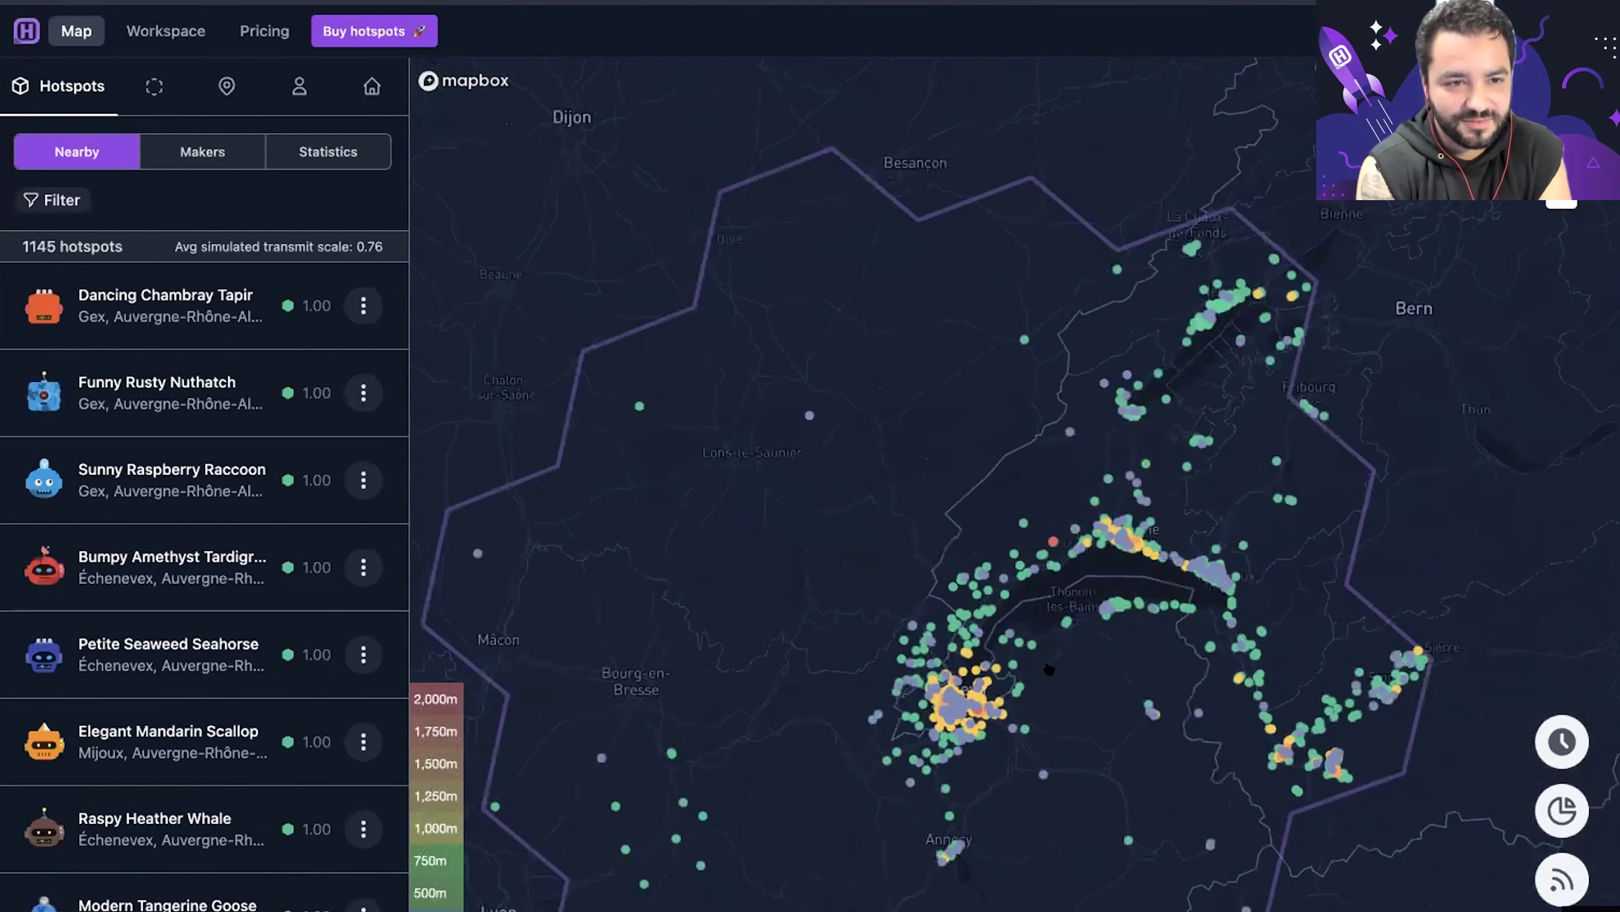
scroll(1050, 669, up, 5)
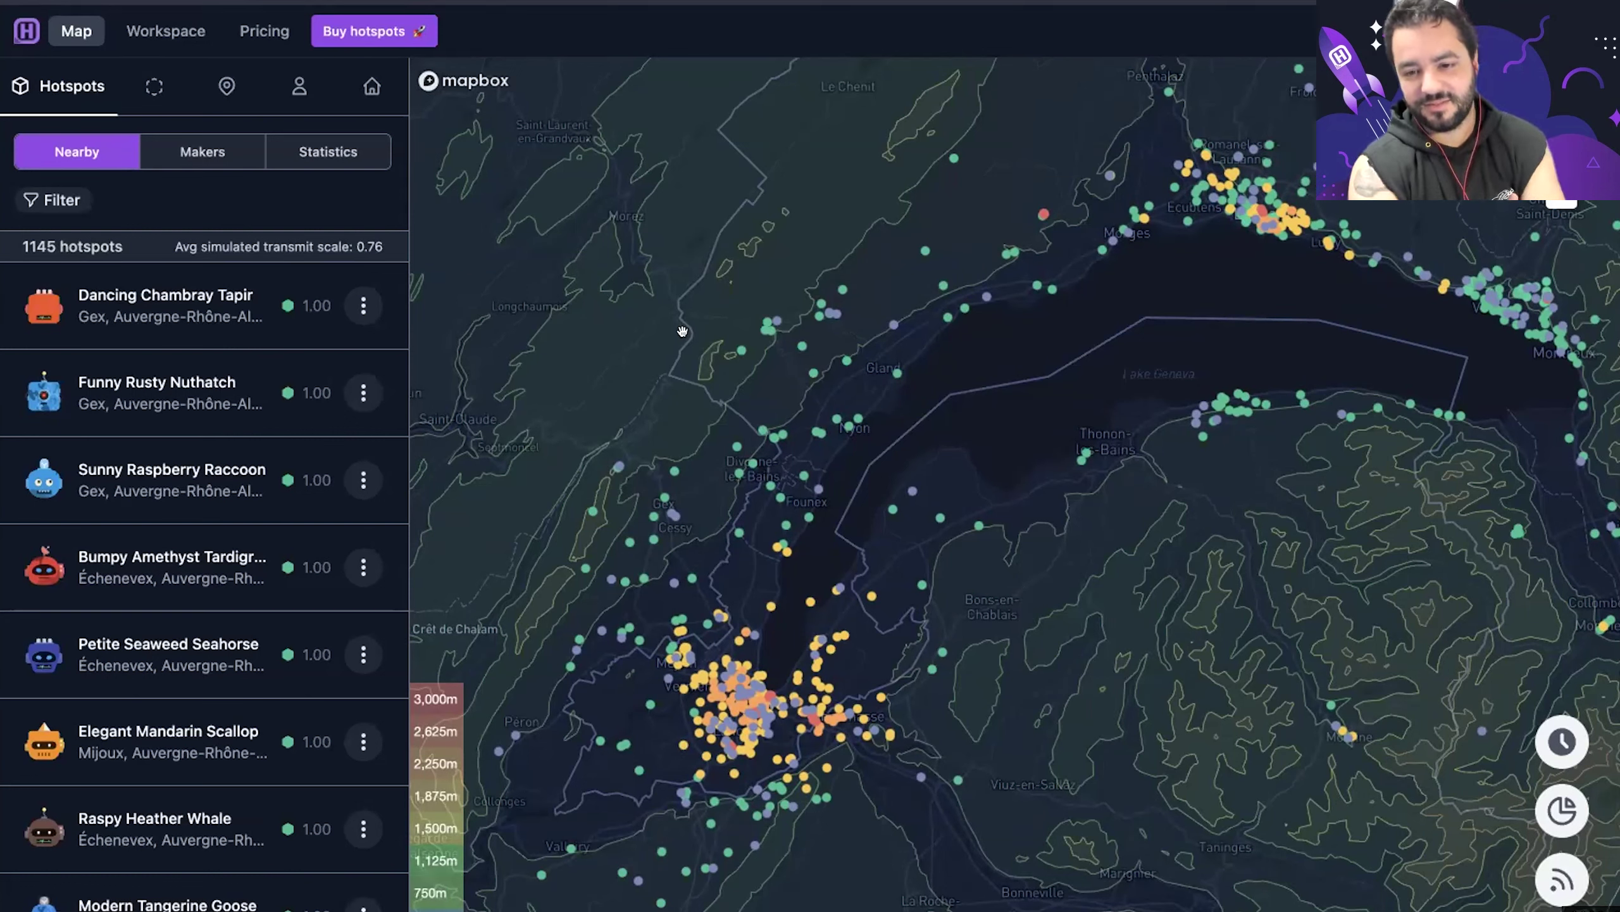
click(227, 85)
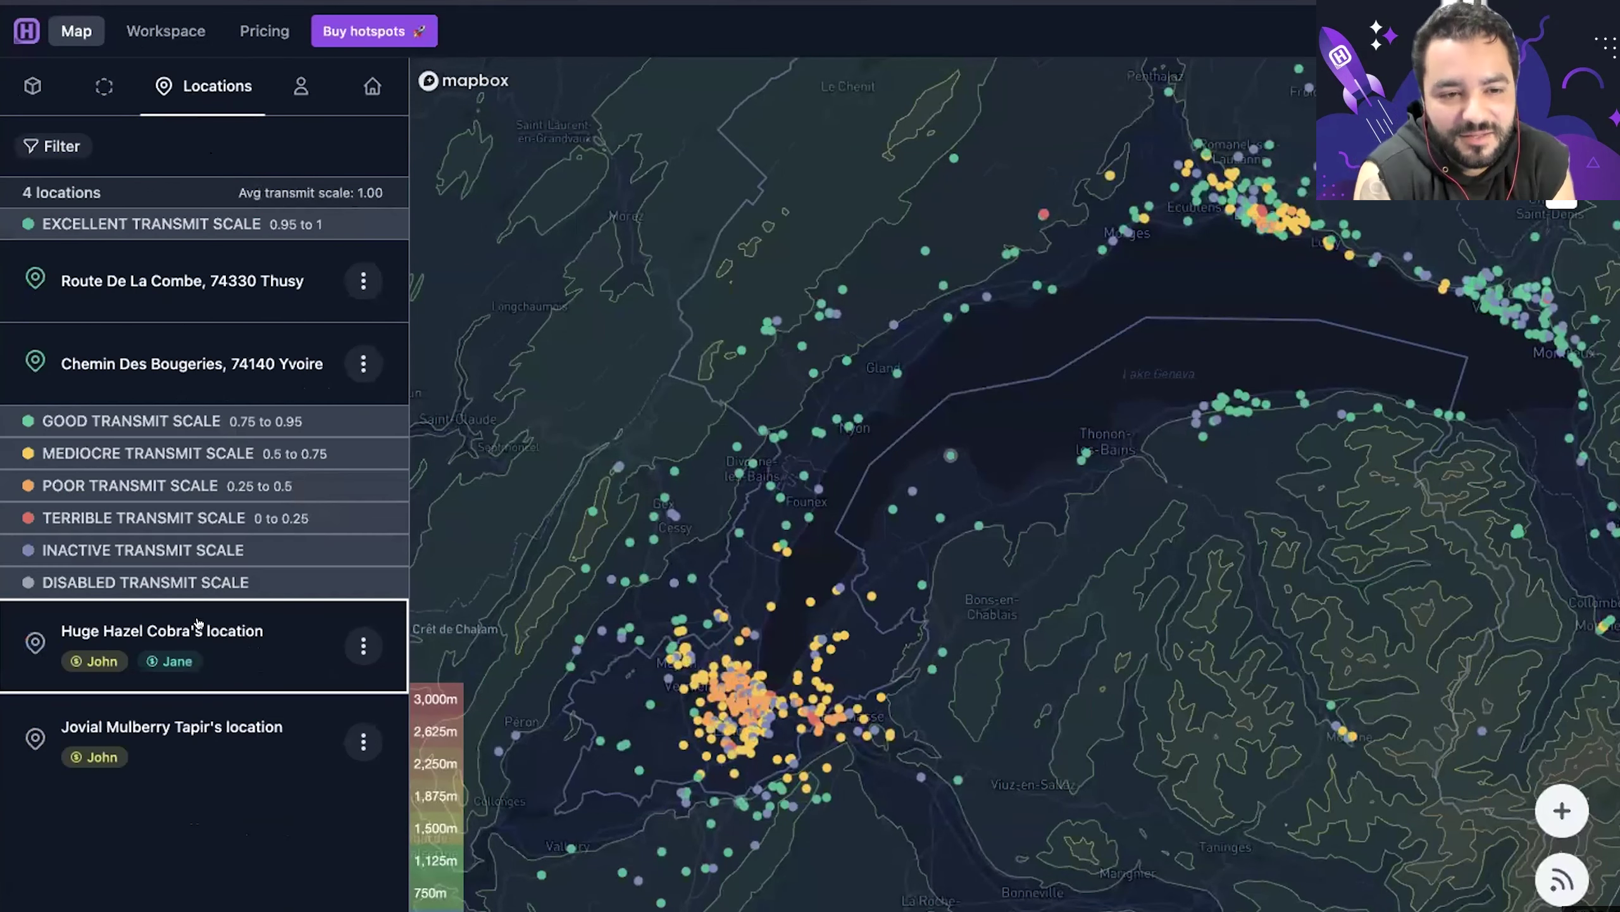
click(183, 353)
scroll(1089, 659, down, 4)
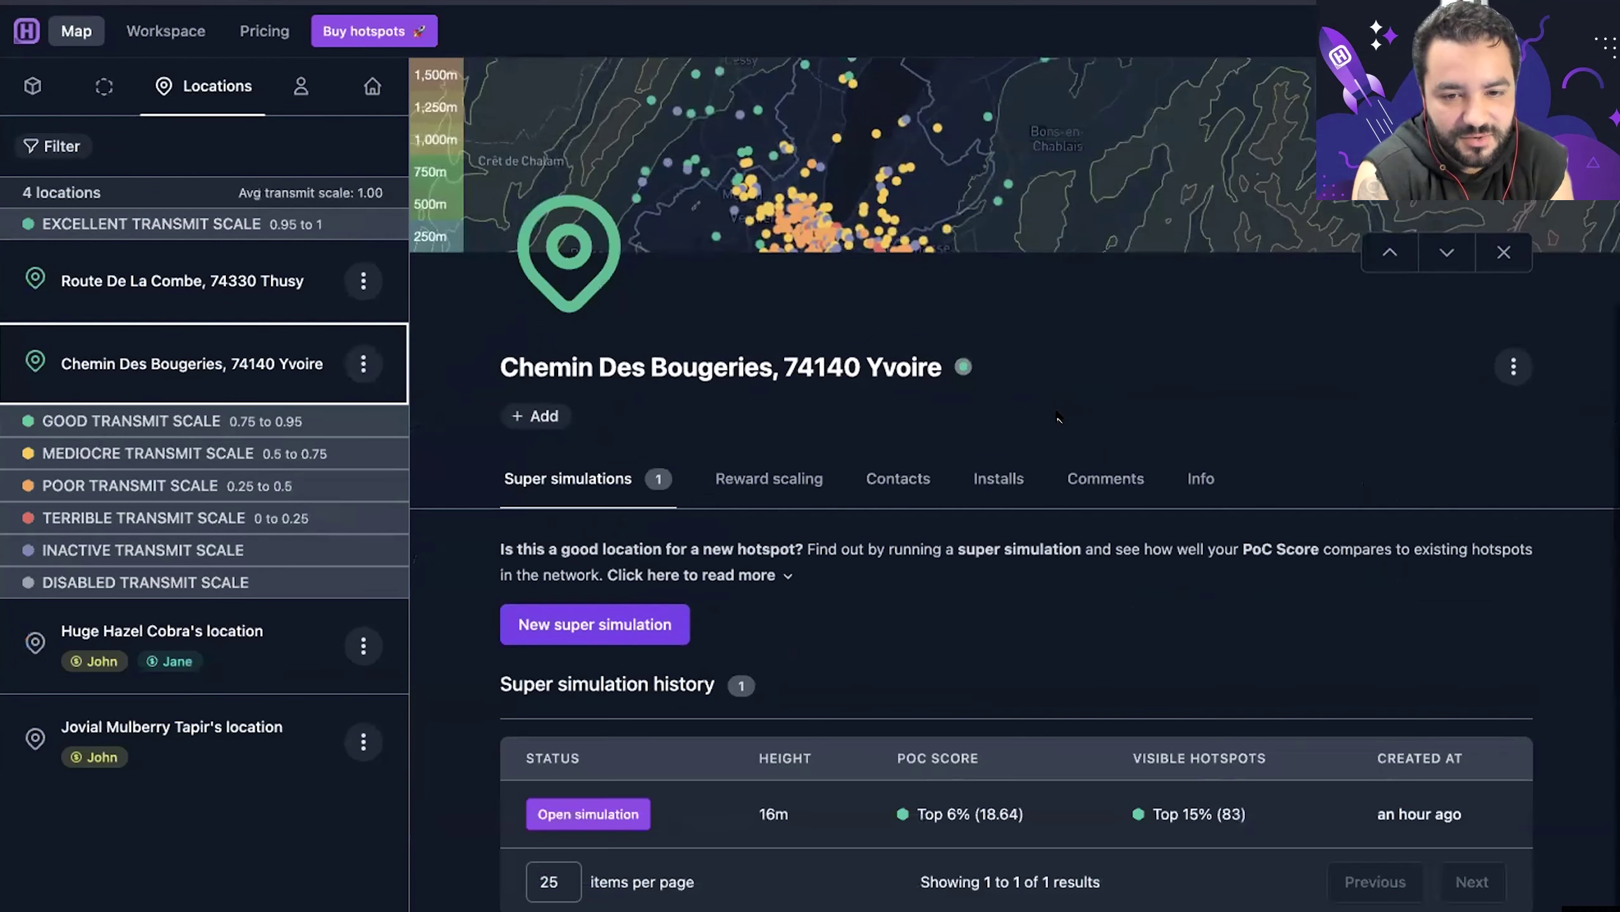
scroll(1089, 659, up, 5)
scroll(753, 640, down, 5)
scroll(754, 641, down, 1)
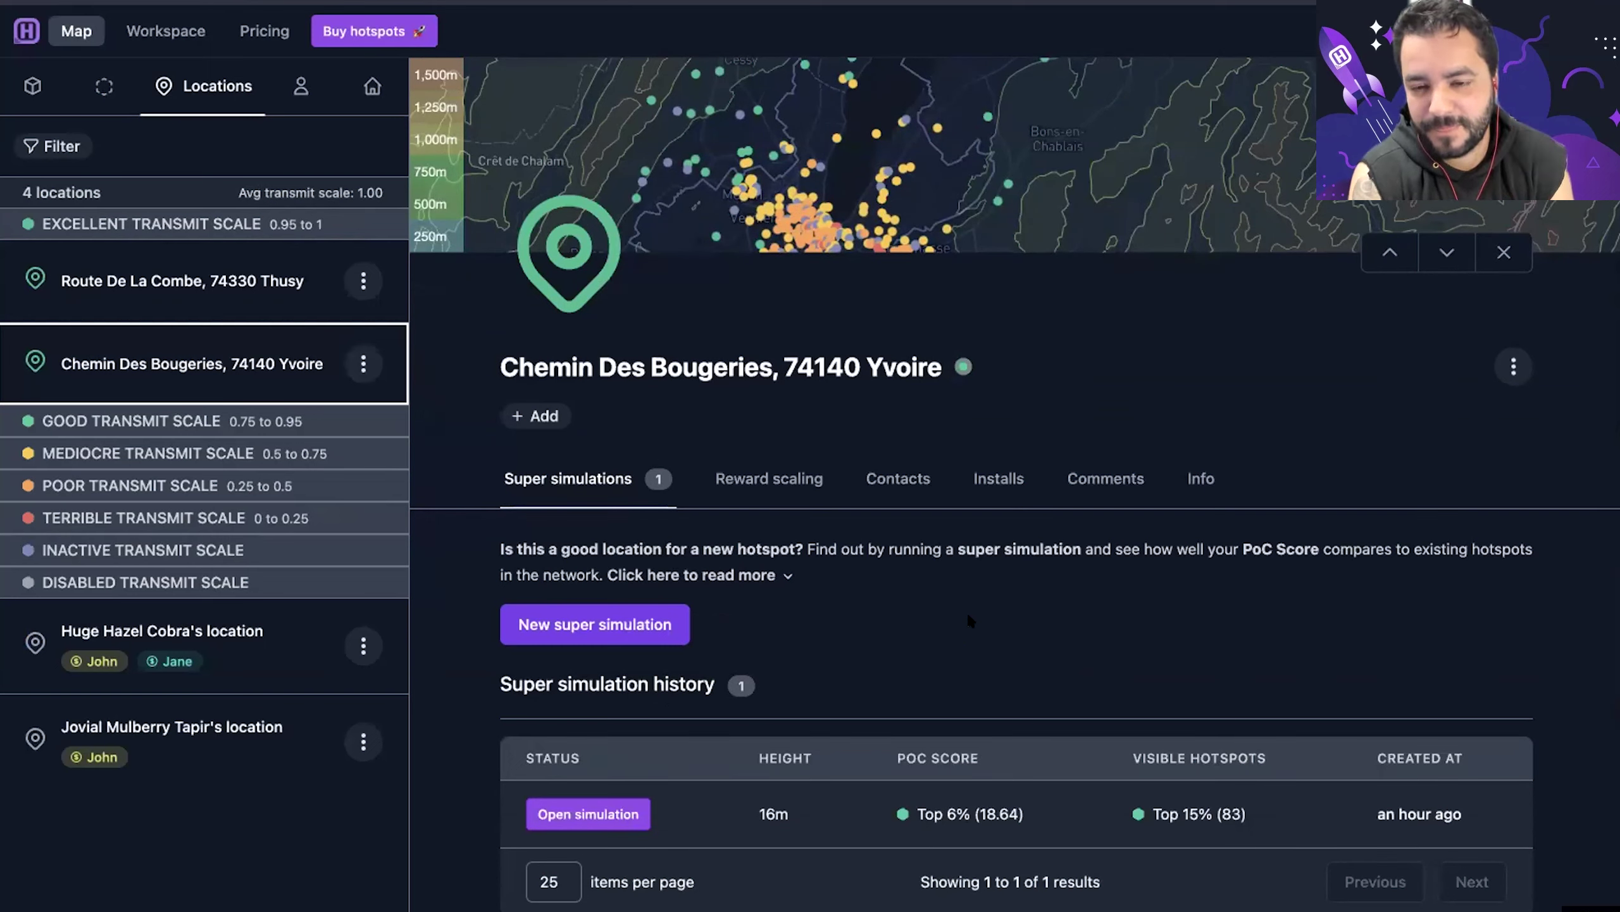
scroll(967, 610, up, 4)
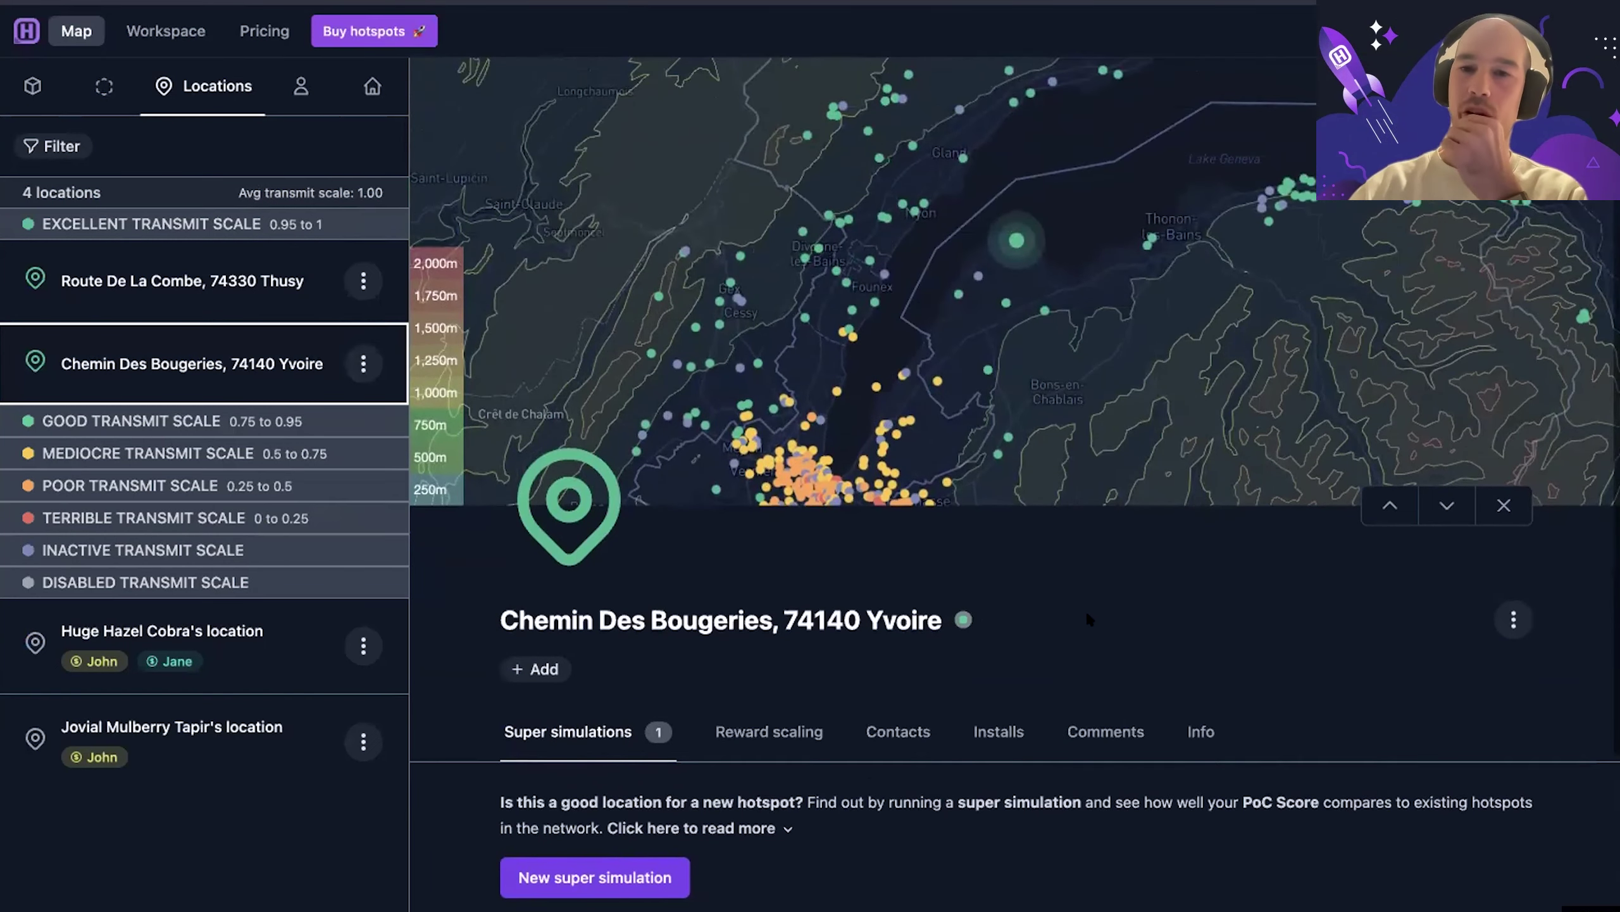
scroll(1085, 608, up, 1)
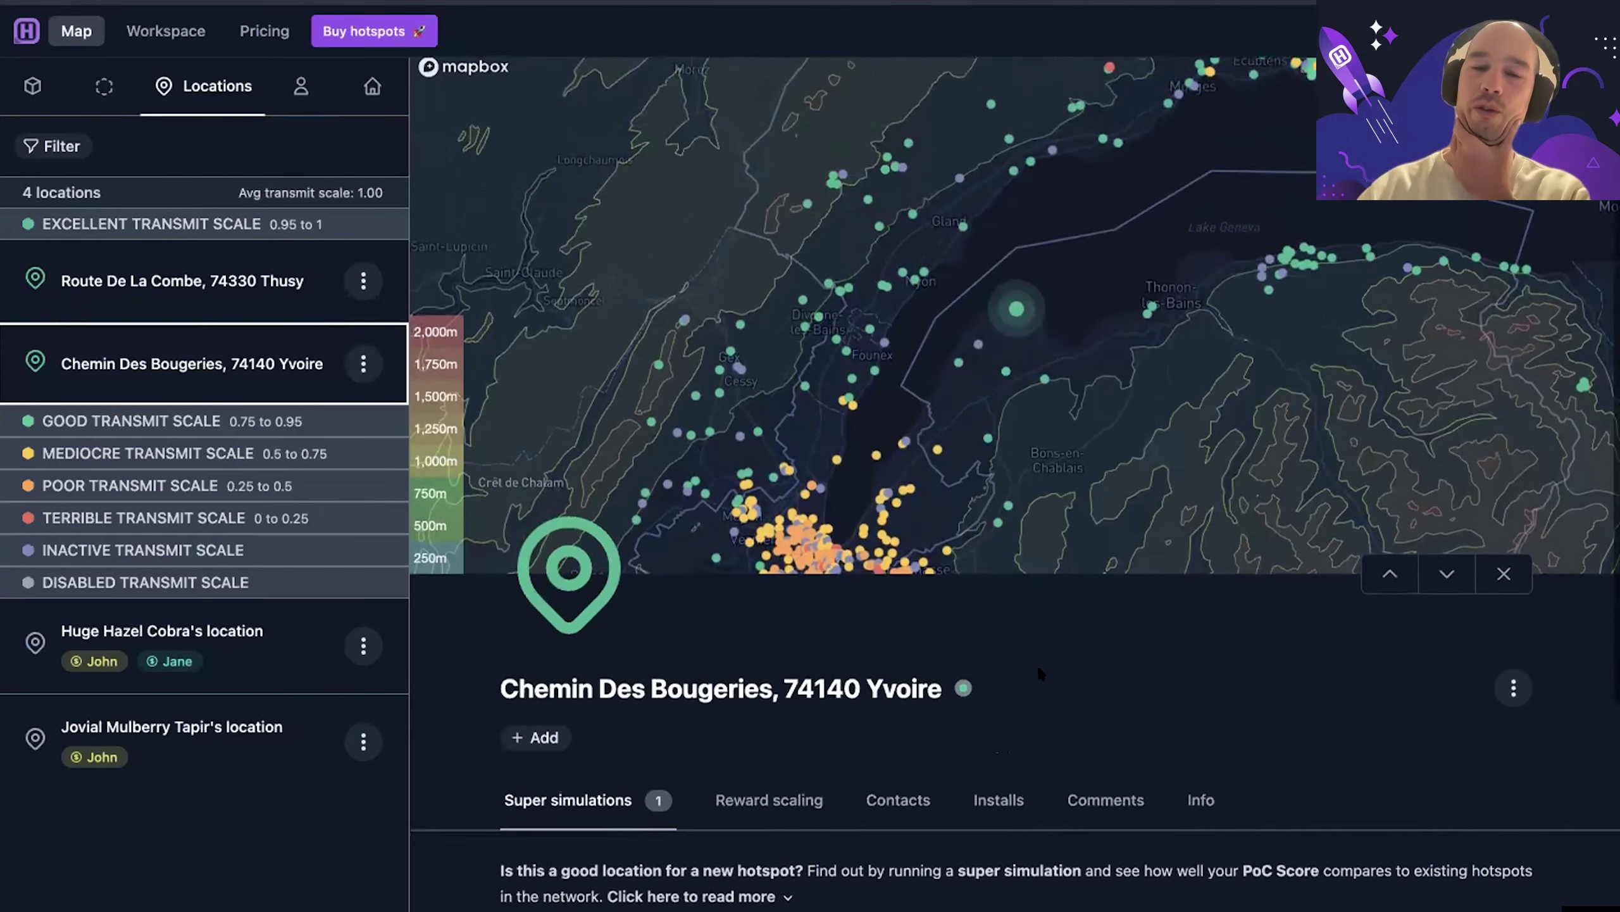
scroll(1039, 671, down, 5)
scroll(1039, 672, up, 5)
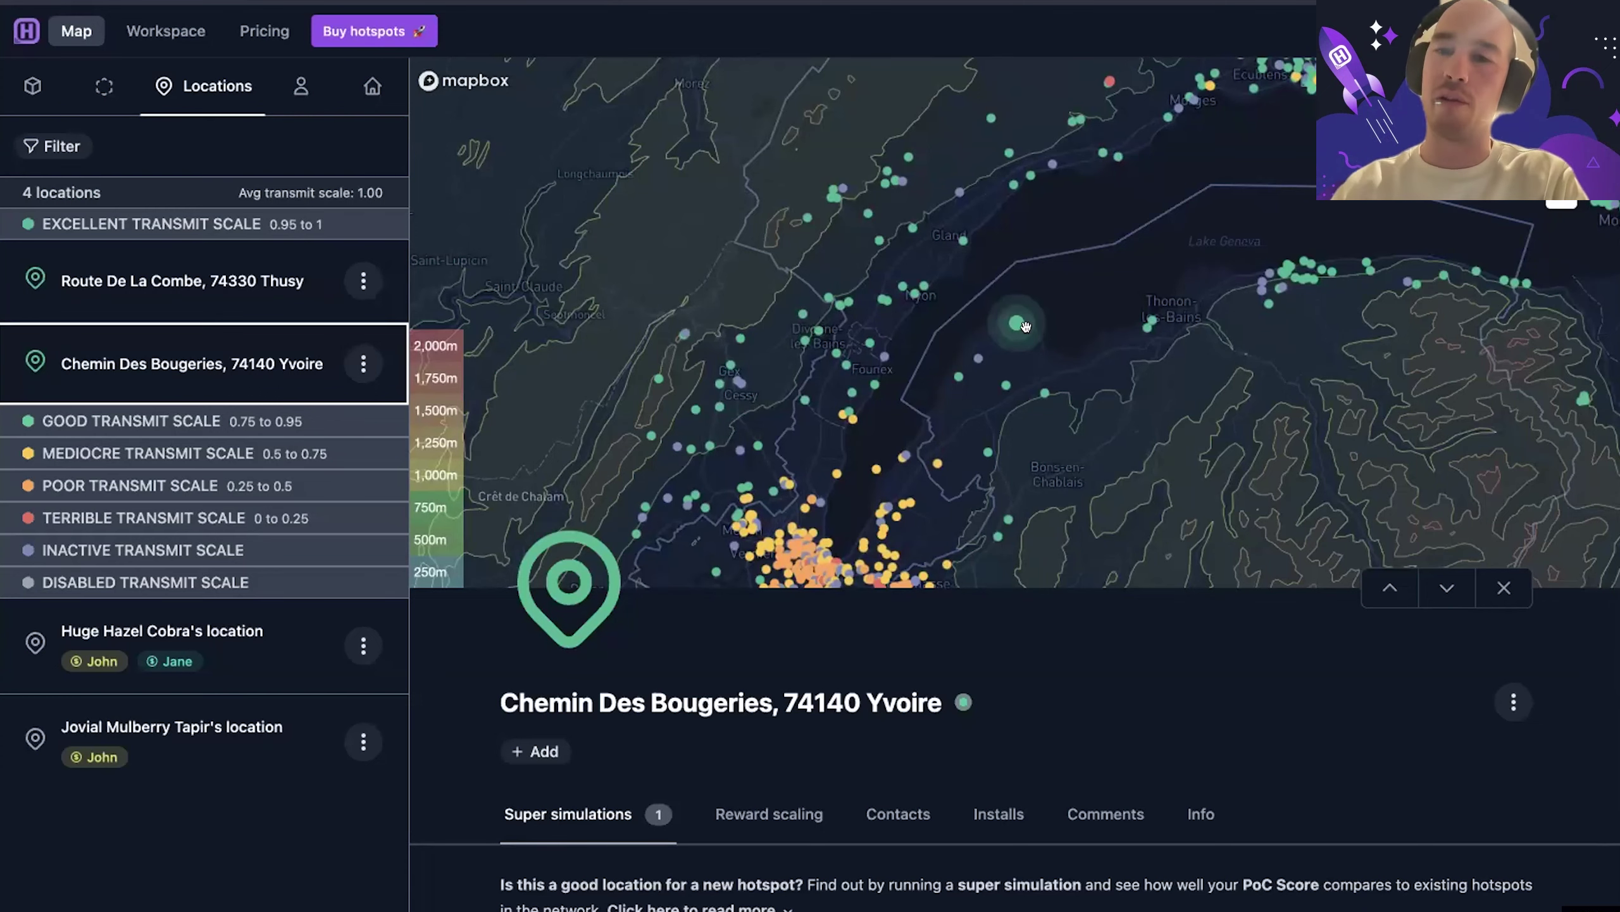
scroll(1016, 319, up, 2)
scroll(1029, 331, down, 3)
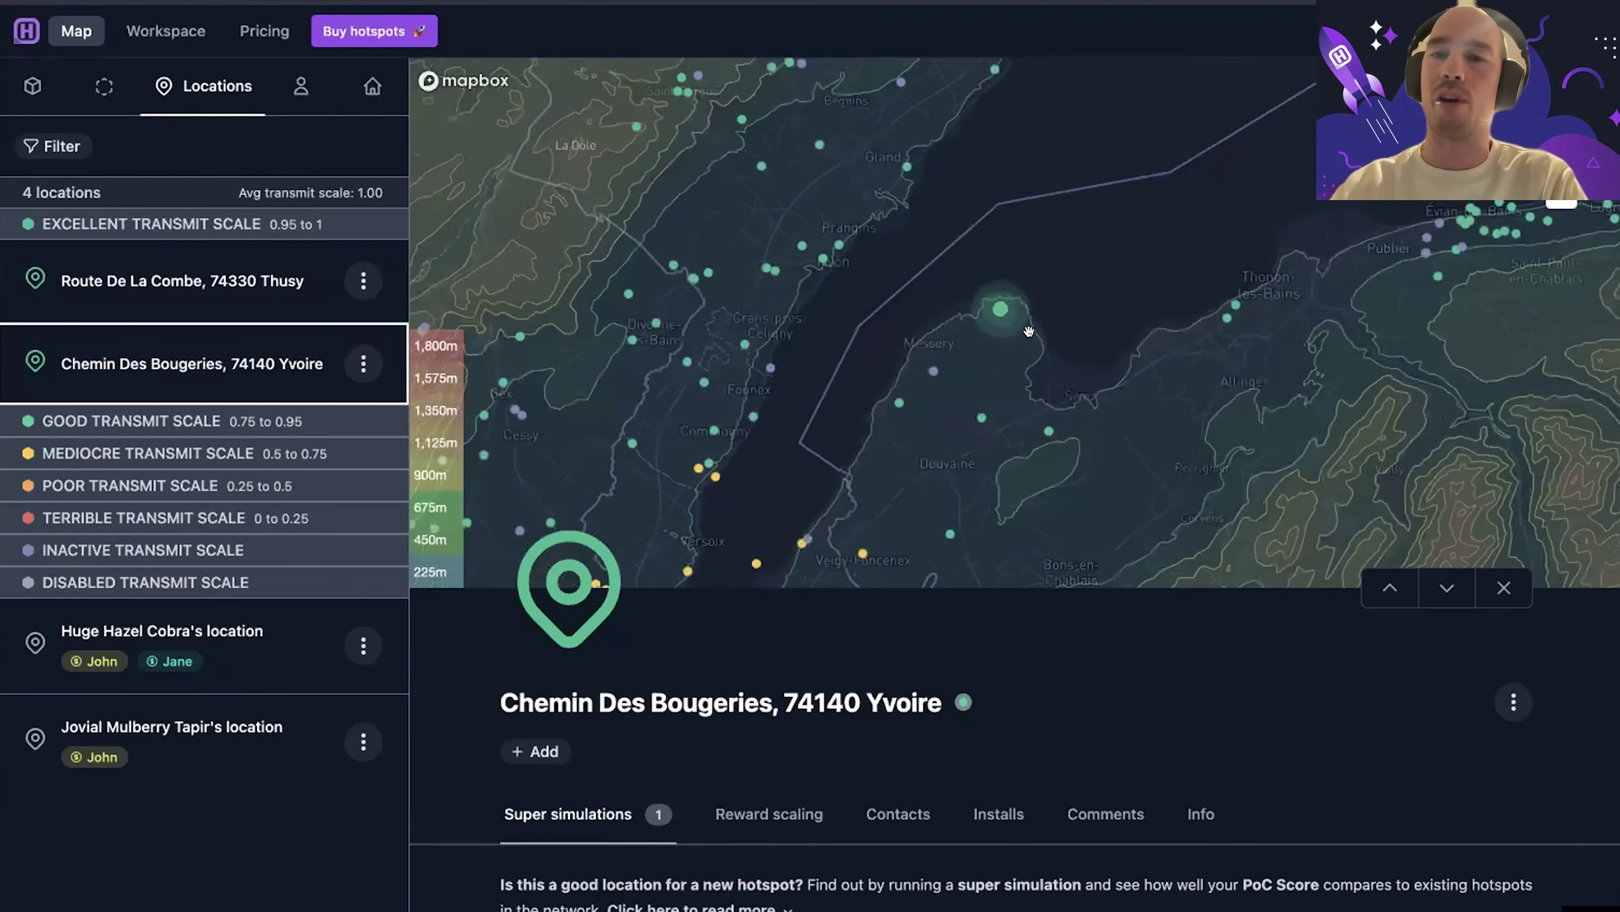
scroll(1016, 312, down, 3)
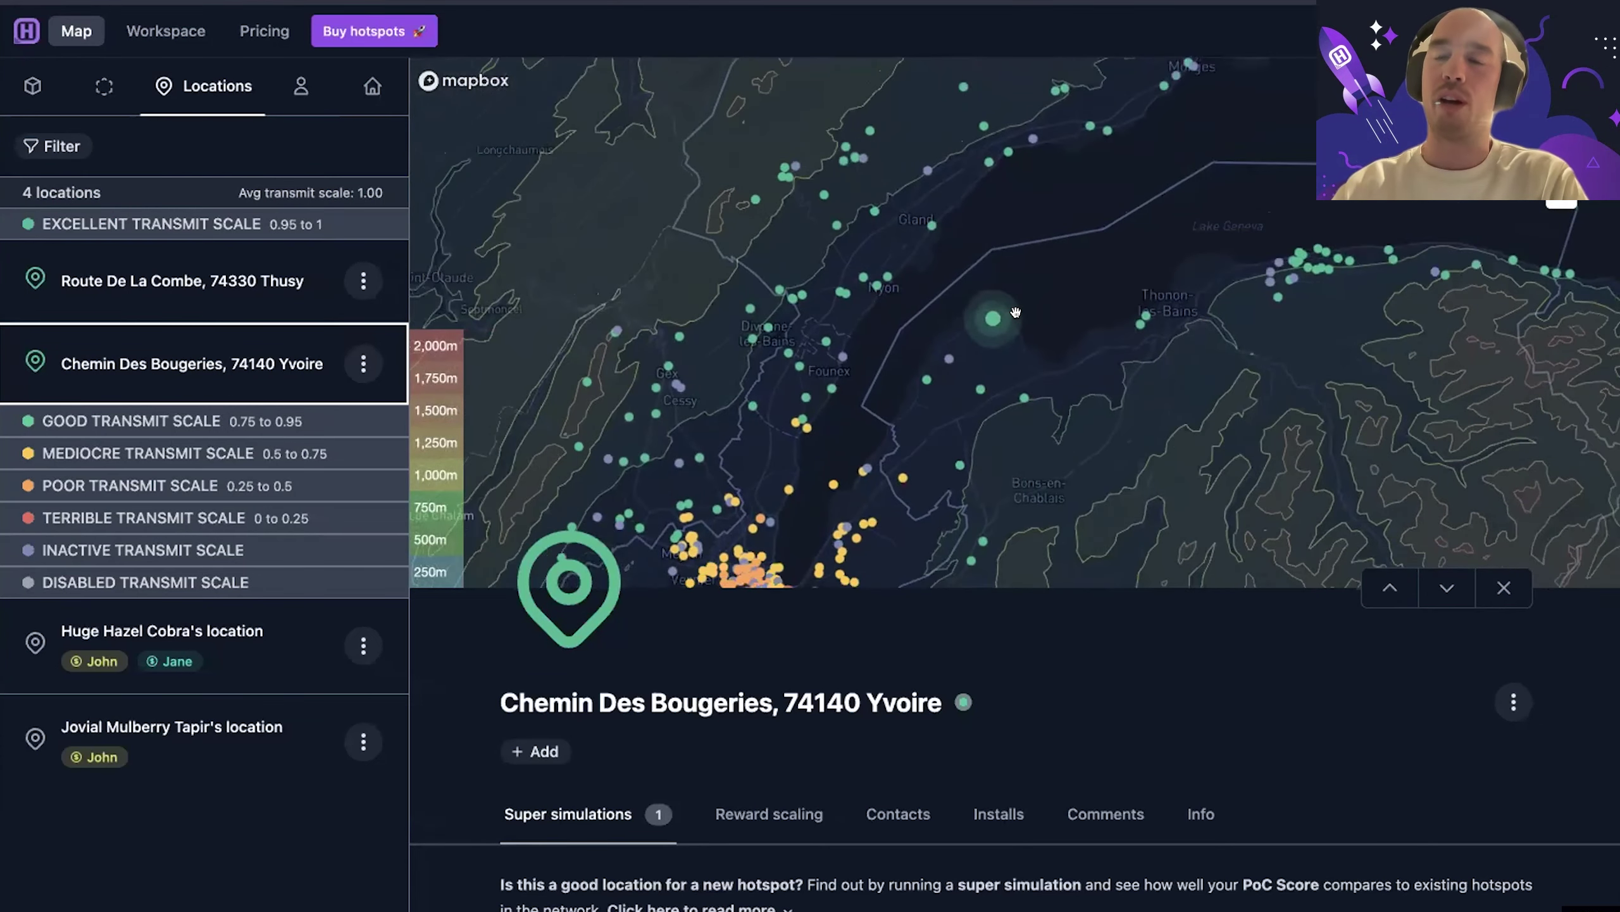
scroll(1045, 334, up, 2)
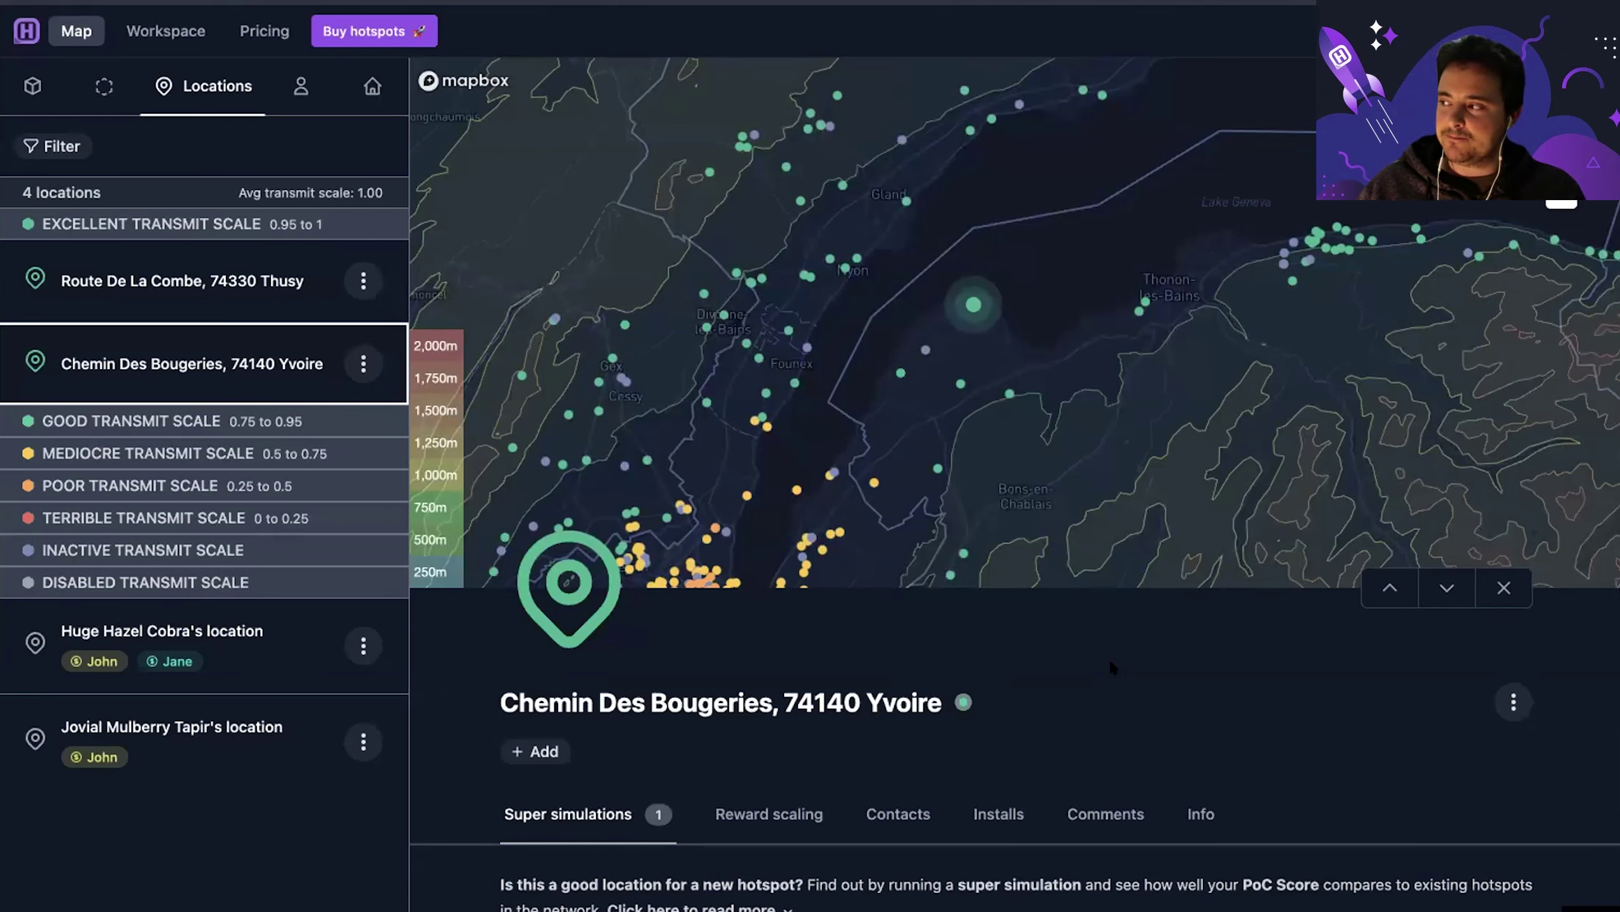
scroll(1109, 659, down, 5)
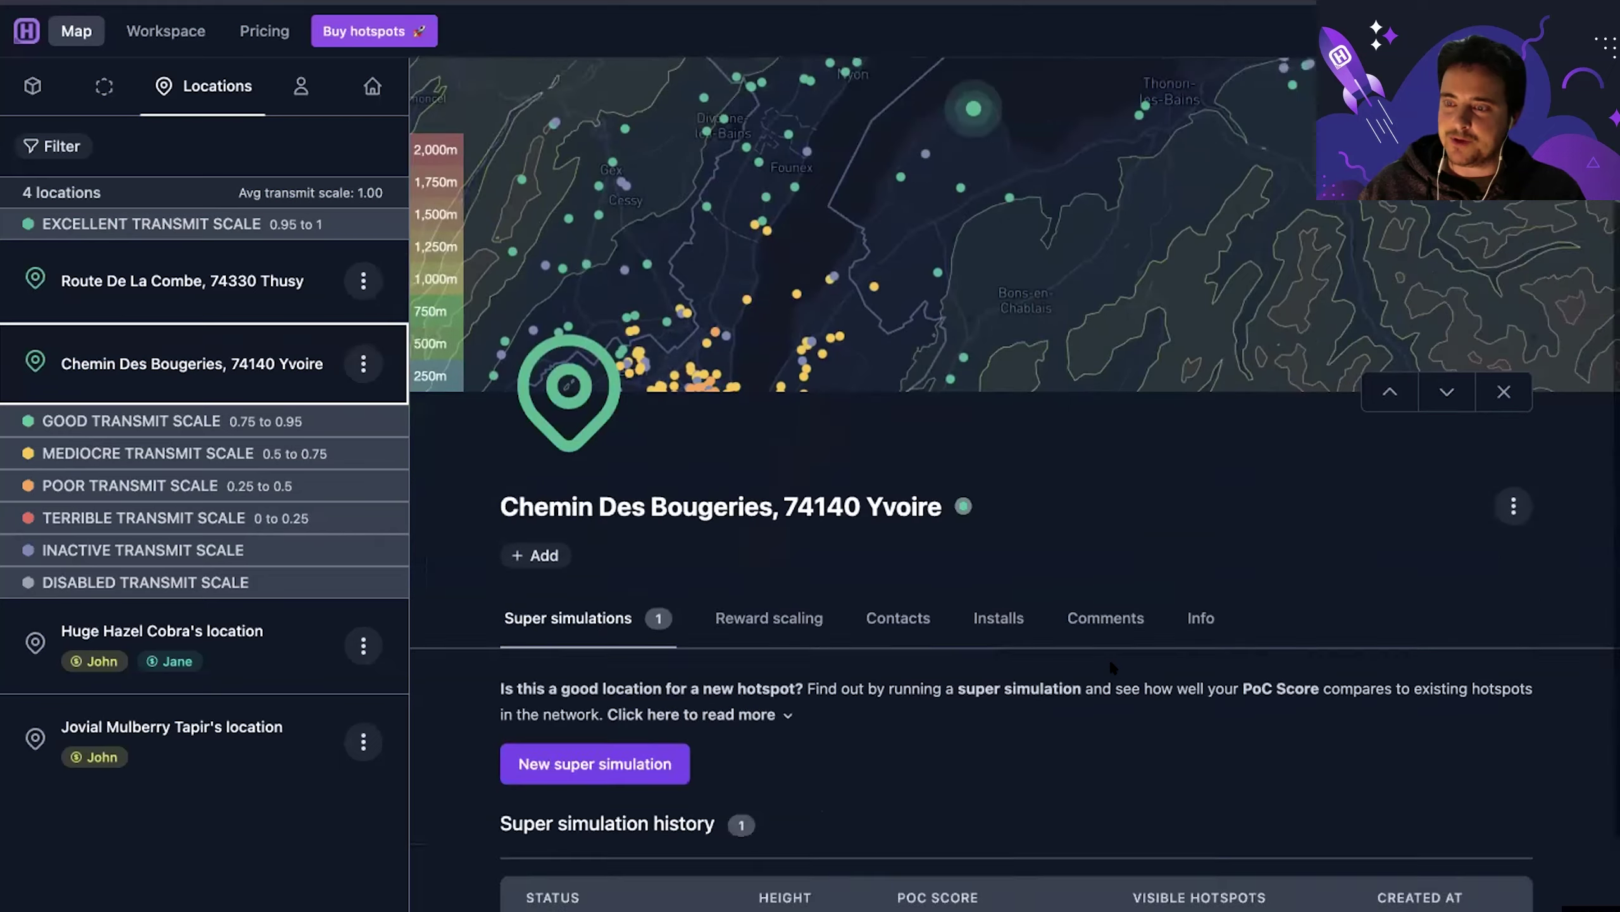
click(725, 578)
scroll(841, 588, down, 4)
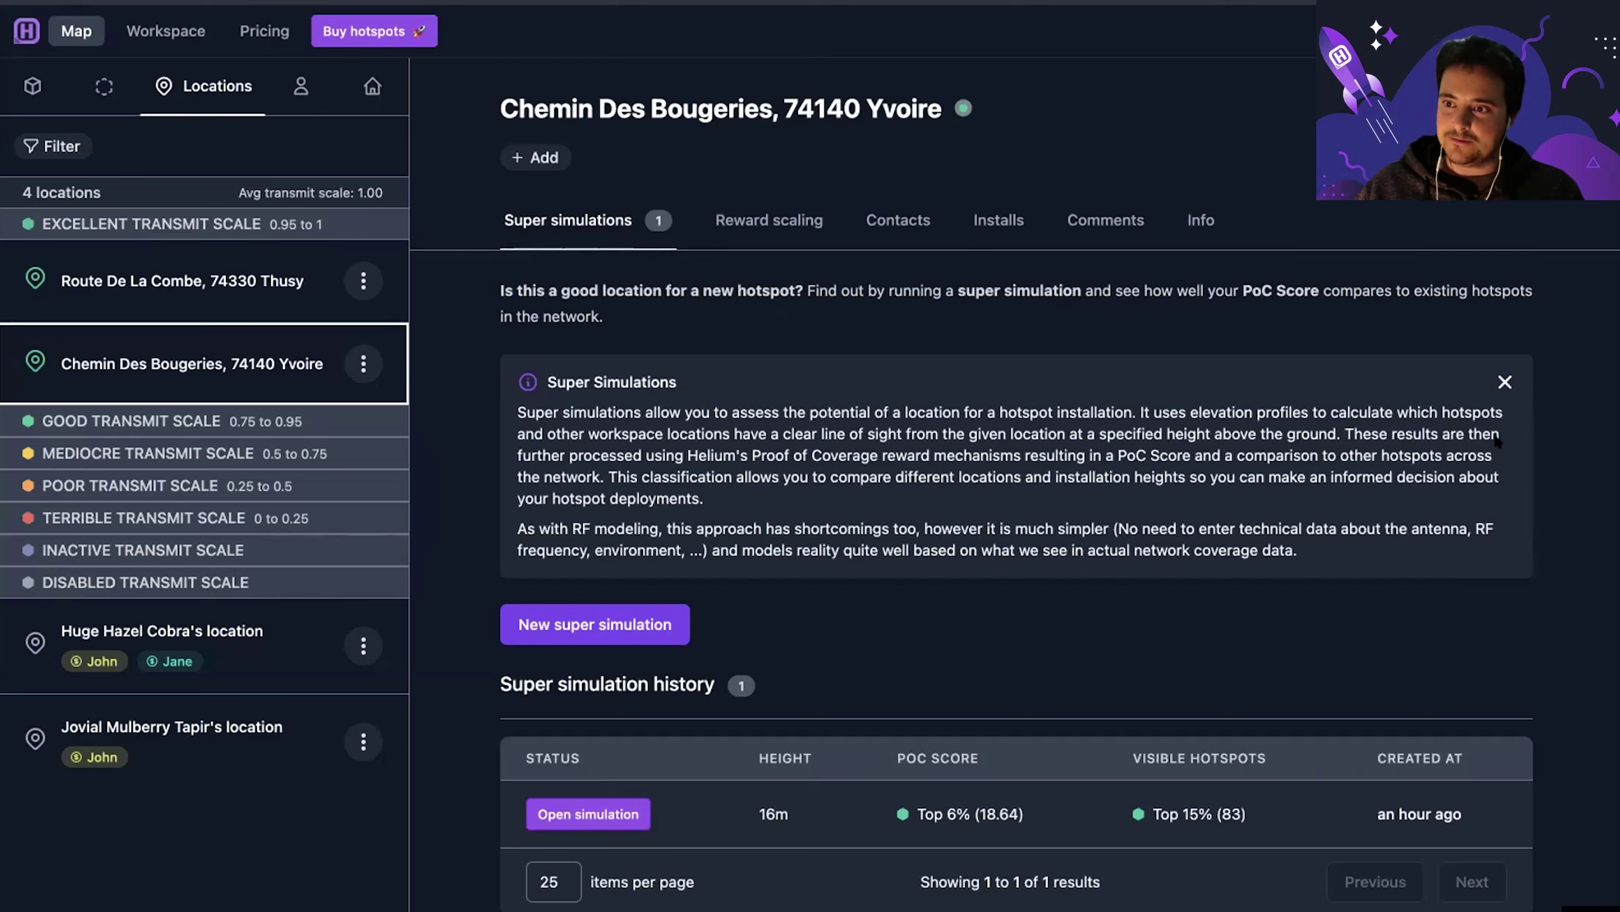
click(1504, 382)
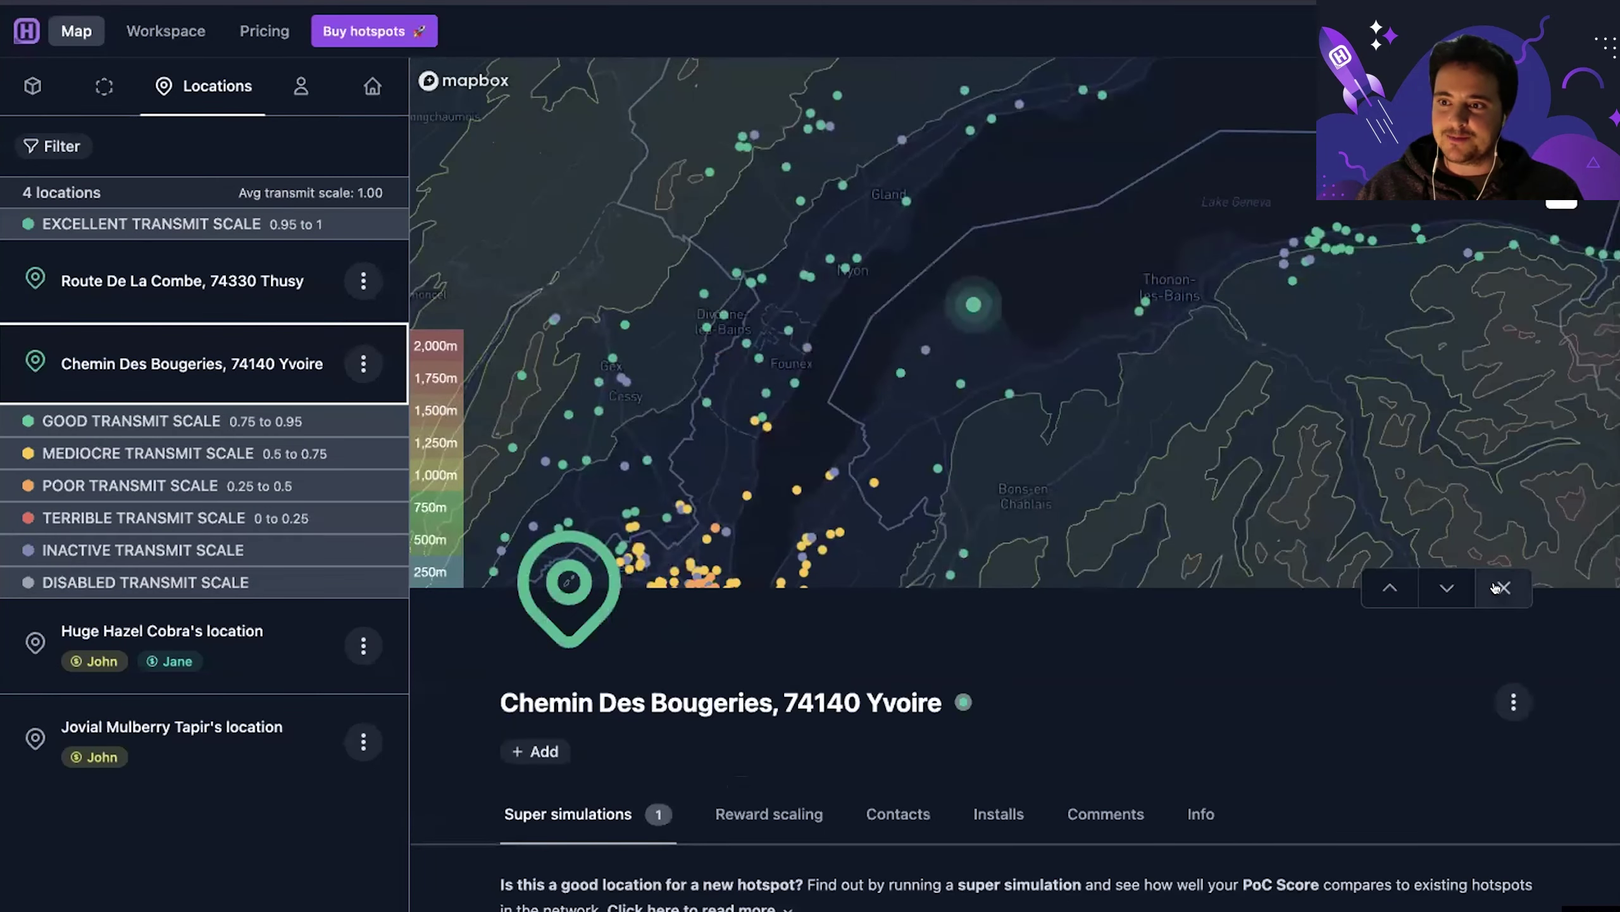
Close the Yvoire location details and zoom the map in on Messery and Sciez
click(1495, 579)
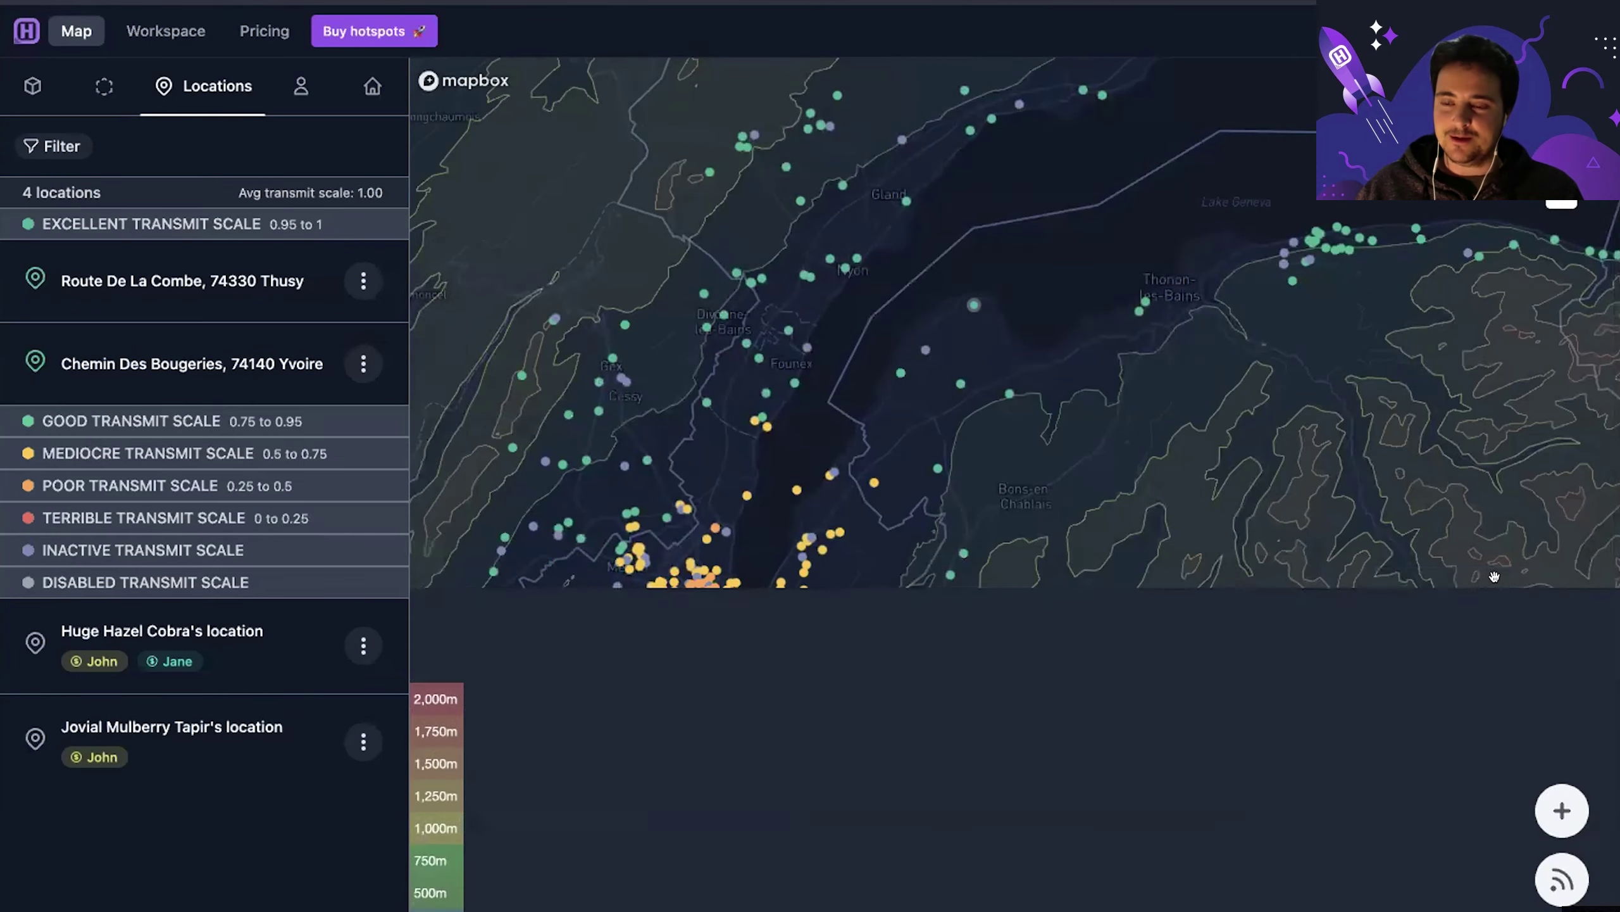
scroll(1080, 507, down, 2)
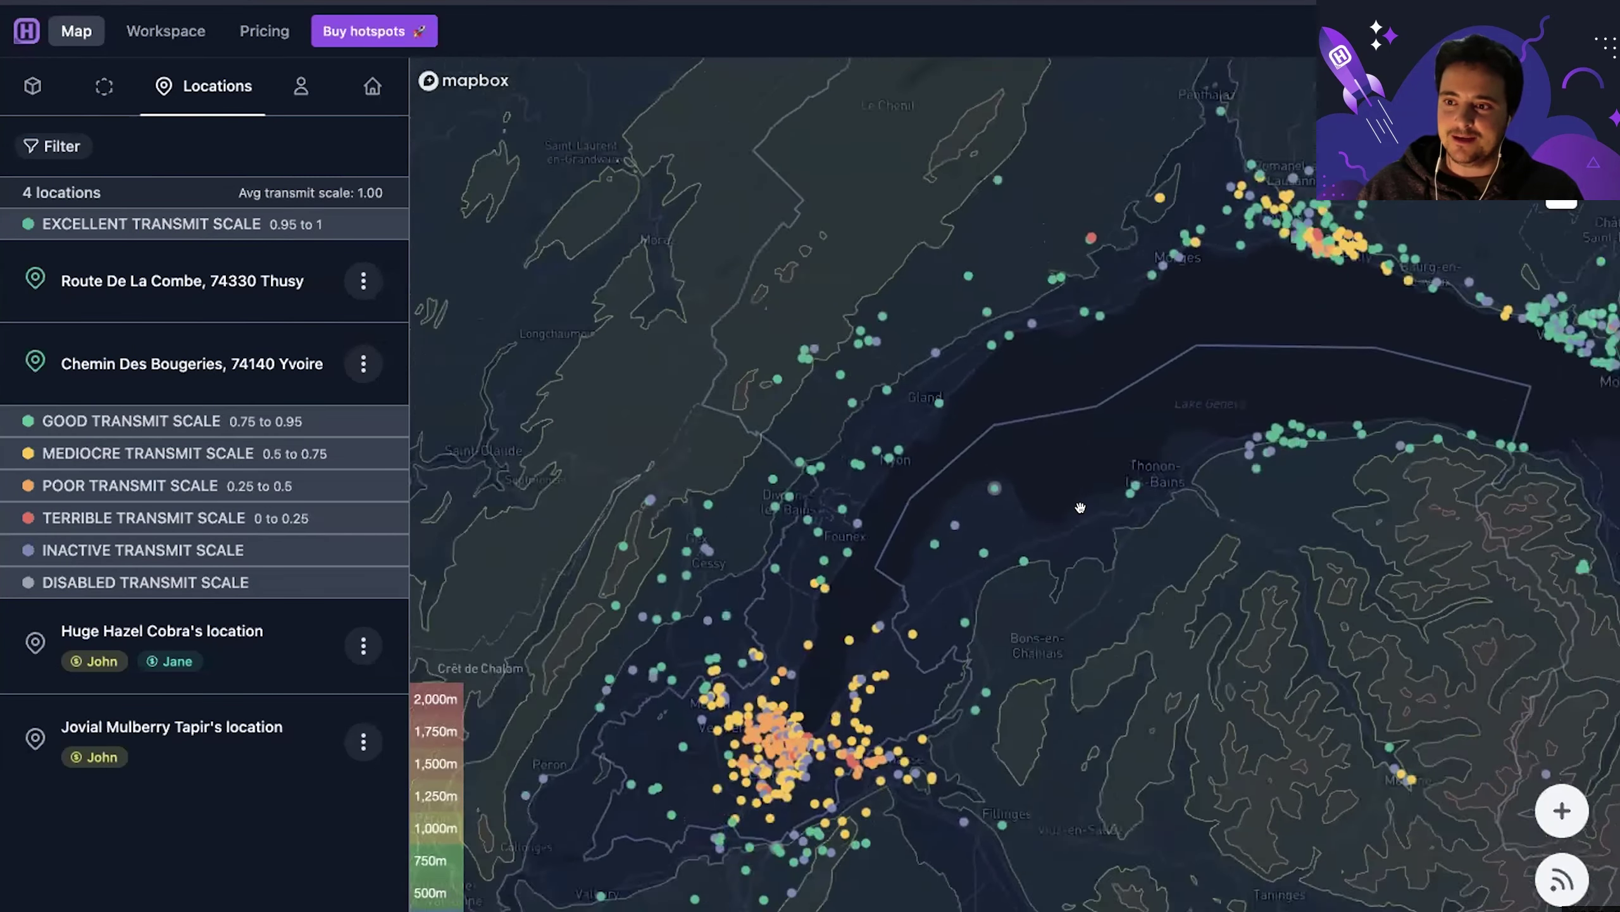
scroll(1080, 508, down, 3)
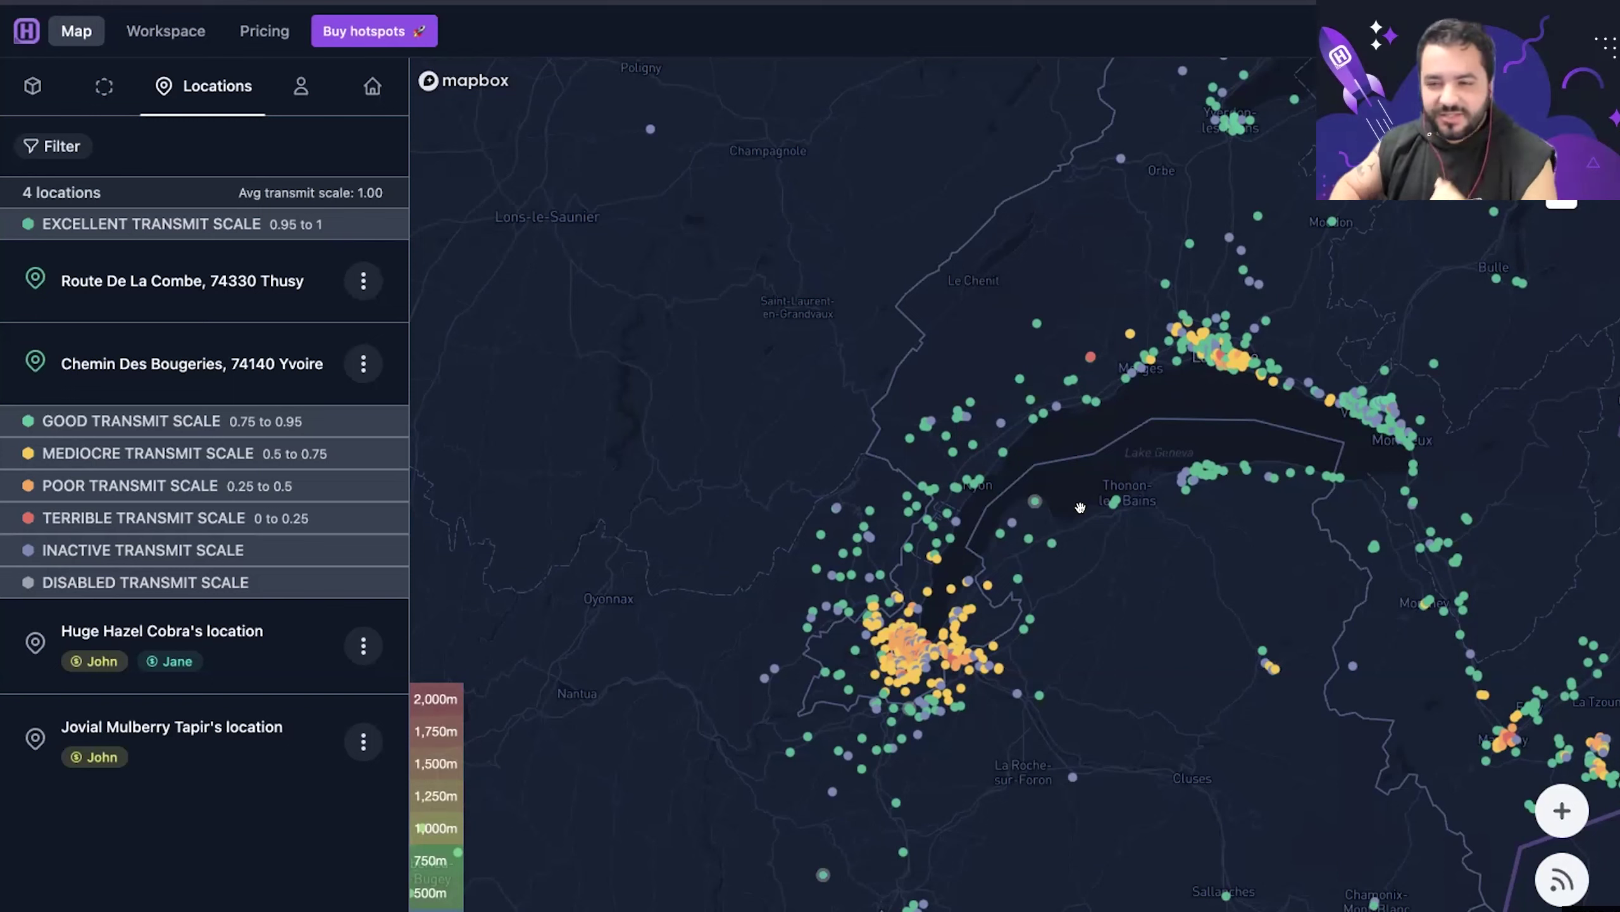
scroll(1043, 519, up, 5)
scroll(973, 519, up, 3)
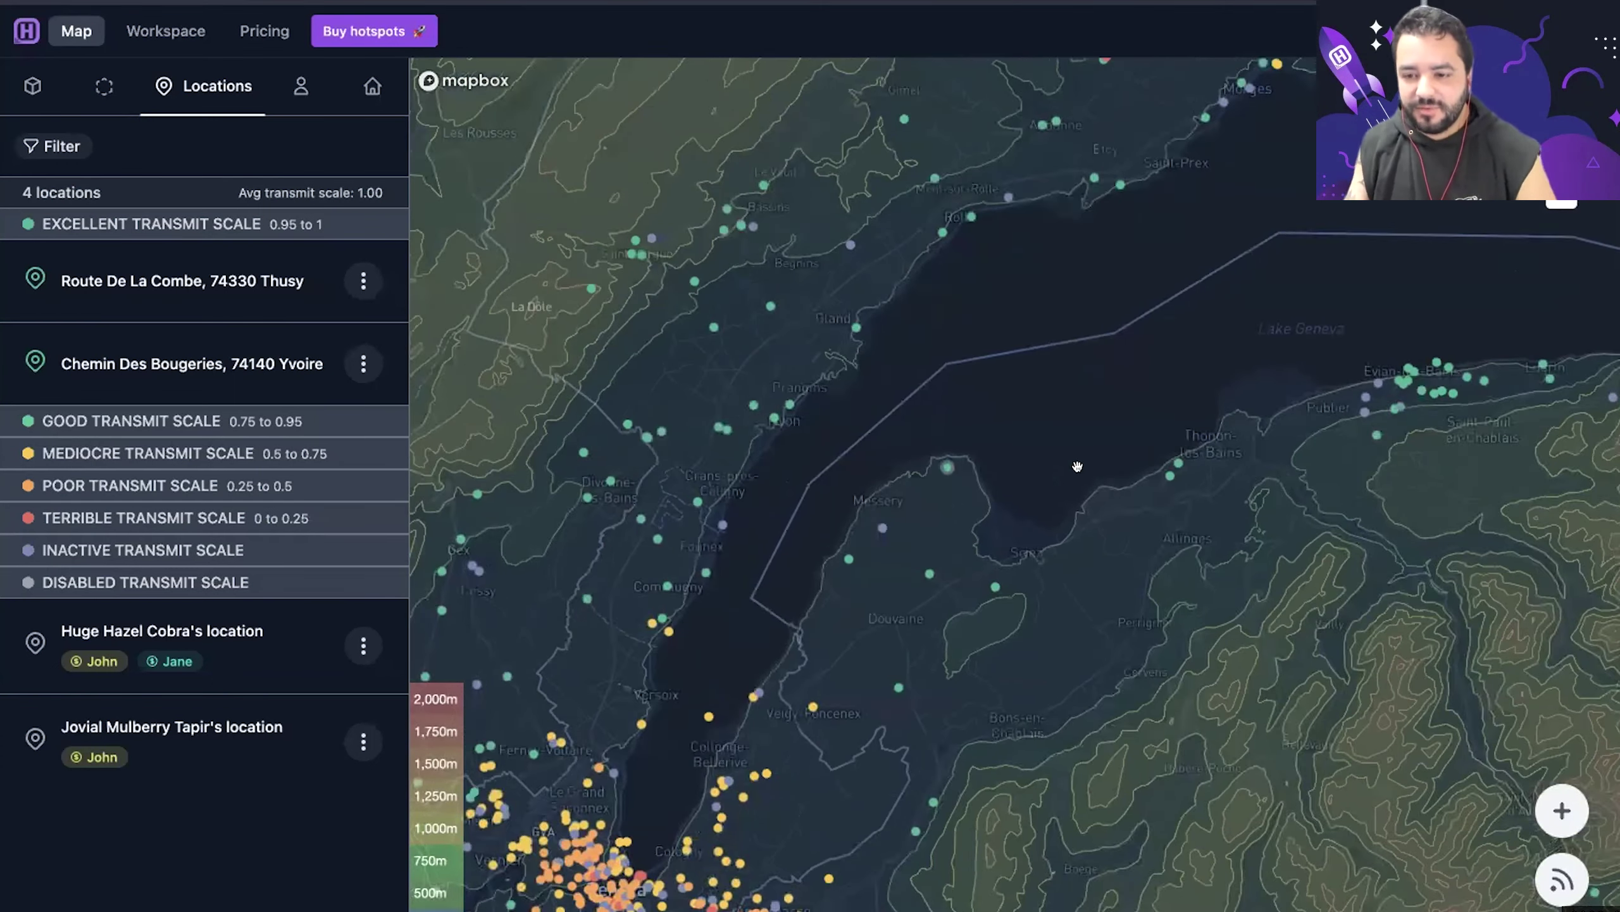
Draw a line of sight from near Sciez across Lake Geneva to the north shore near Rolle
click(1563, 893)
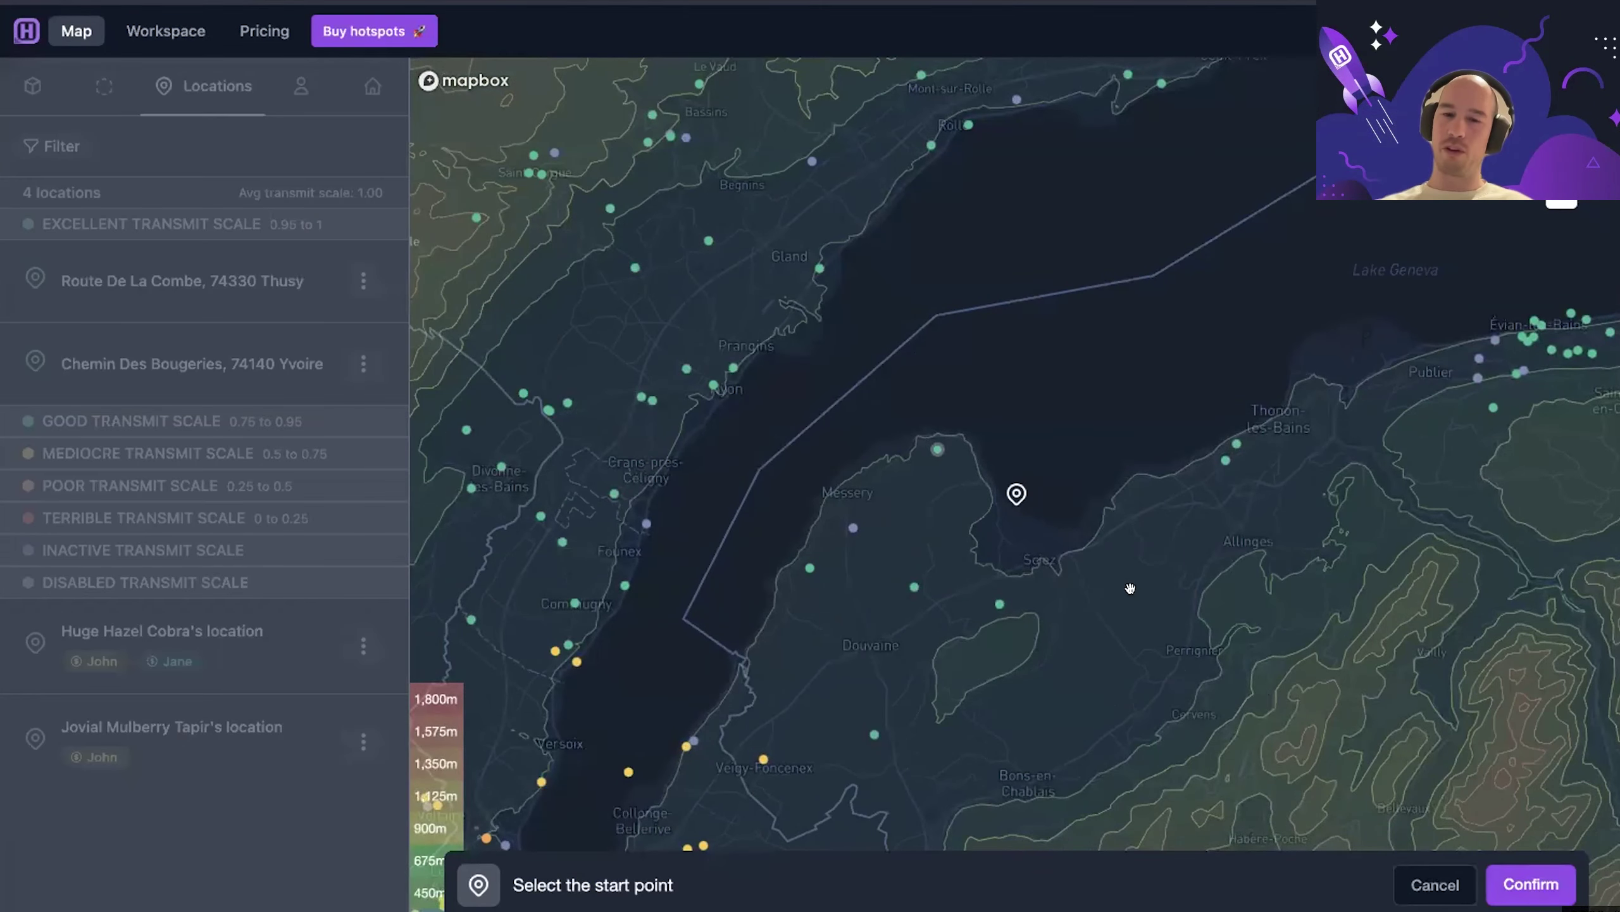
mouse_move(1114, 522)
mouse_down()
mouse_move(1166, 570)
mouse_move(1110, 521)
mouse_up()
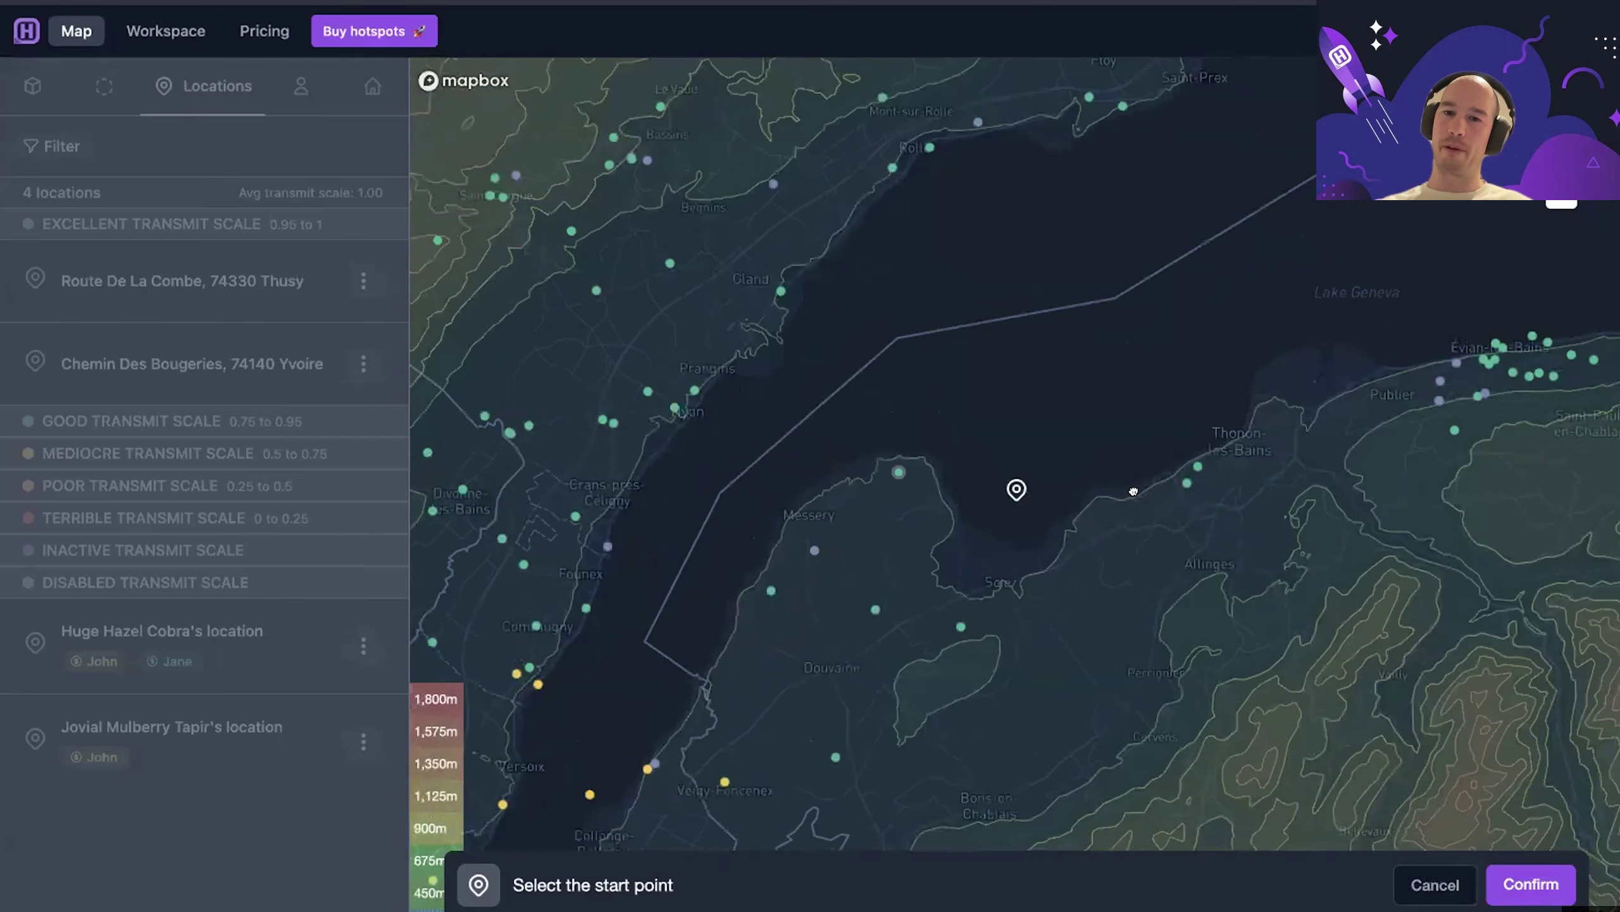
click(1530, 884)
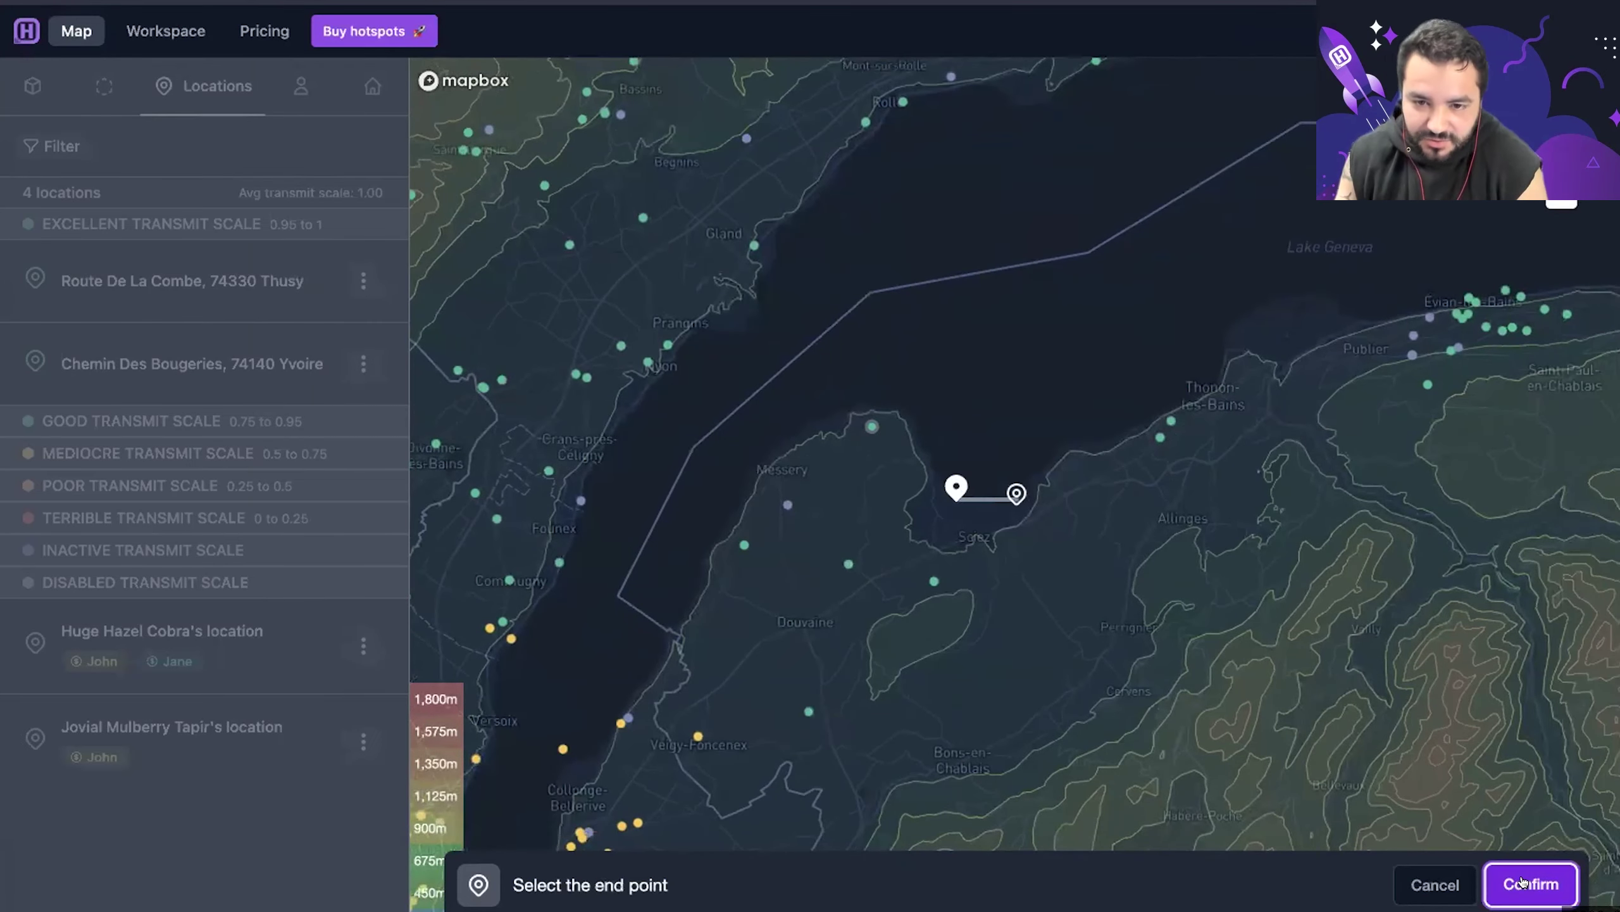
drag(1301, 231, 1214, 556)
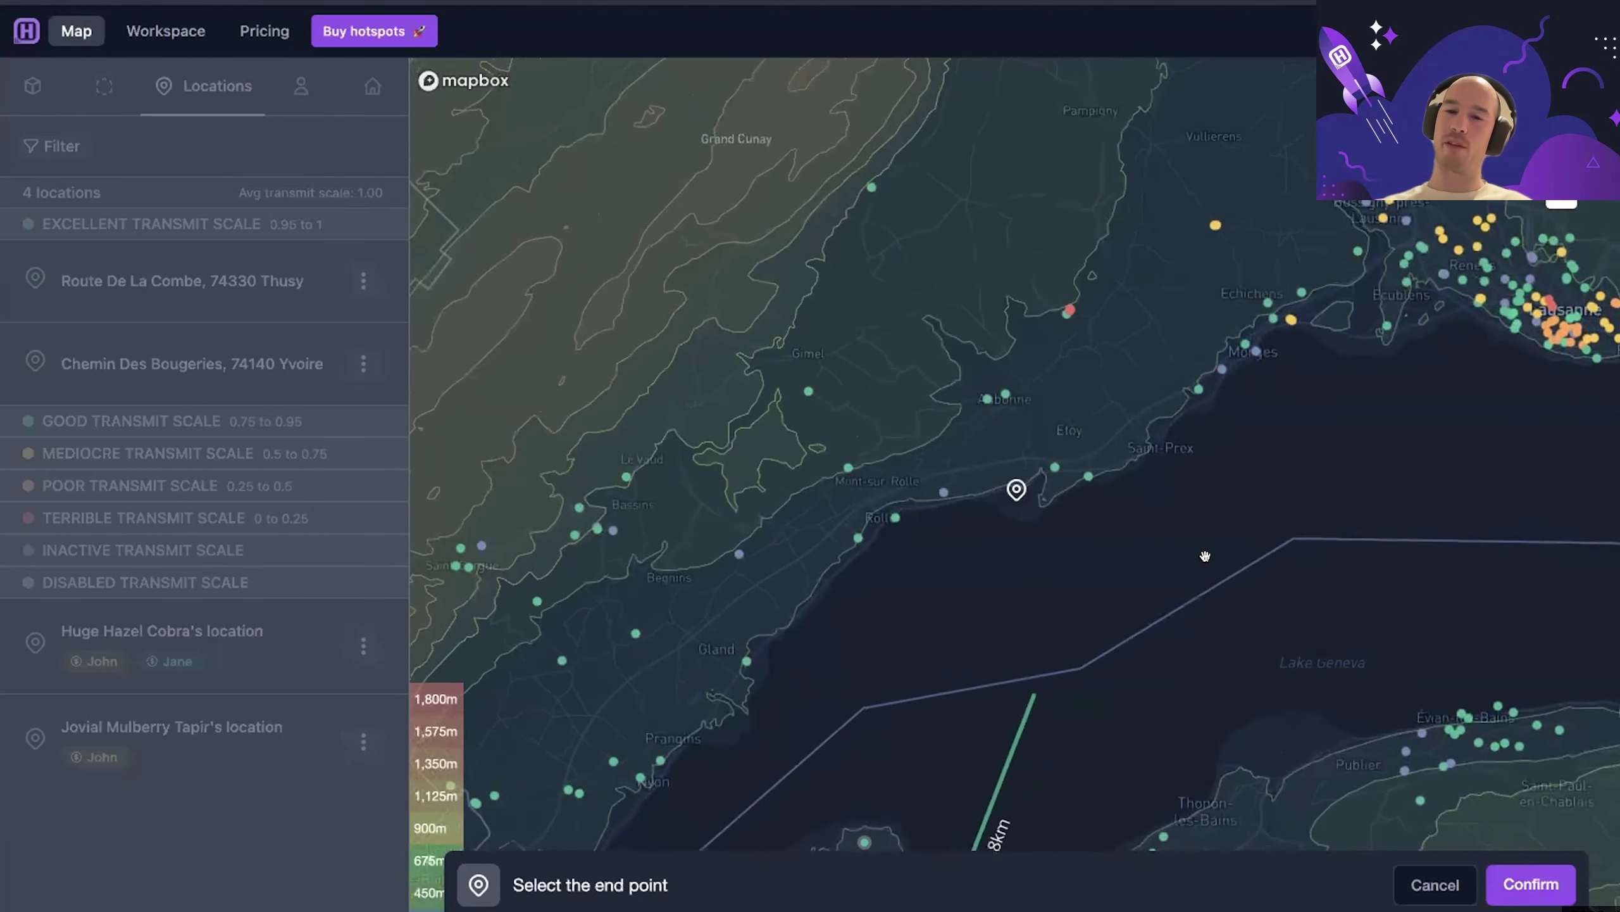
click(1515, 865)
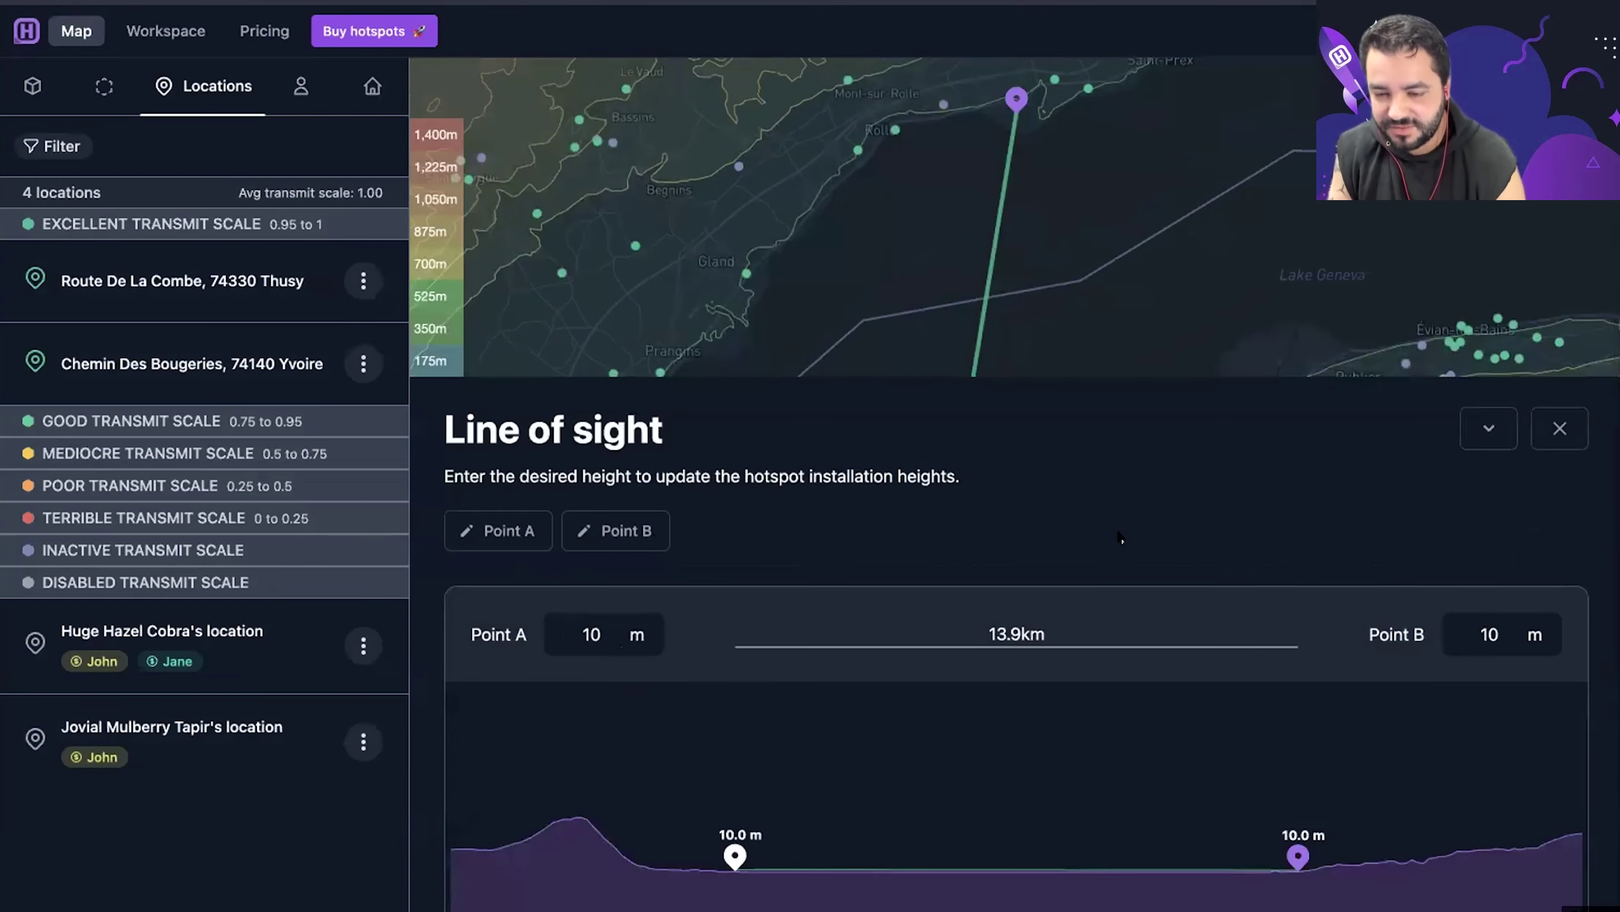
Review the 13.9km elevation profile and adjust the map to show the whole sight line
drag(1022, 634, 1043, 630)
click(1041, 631)
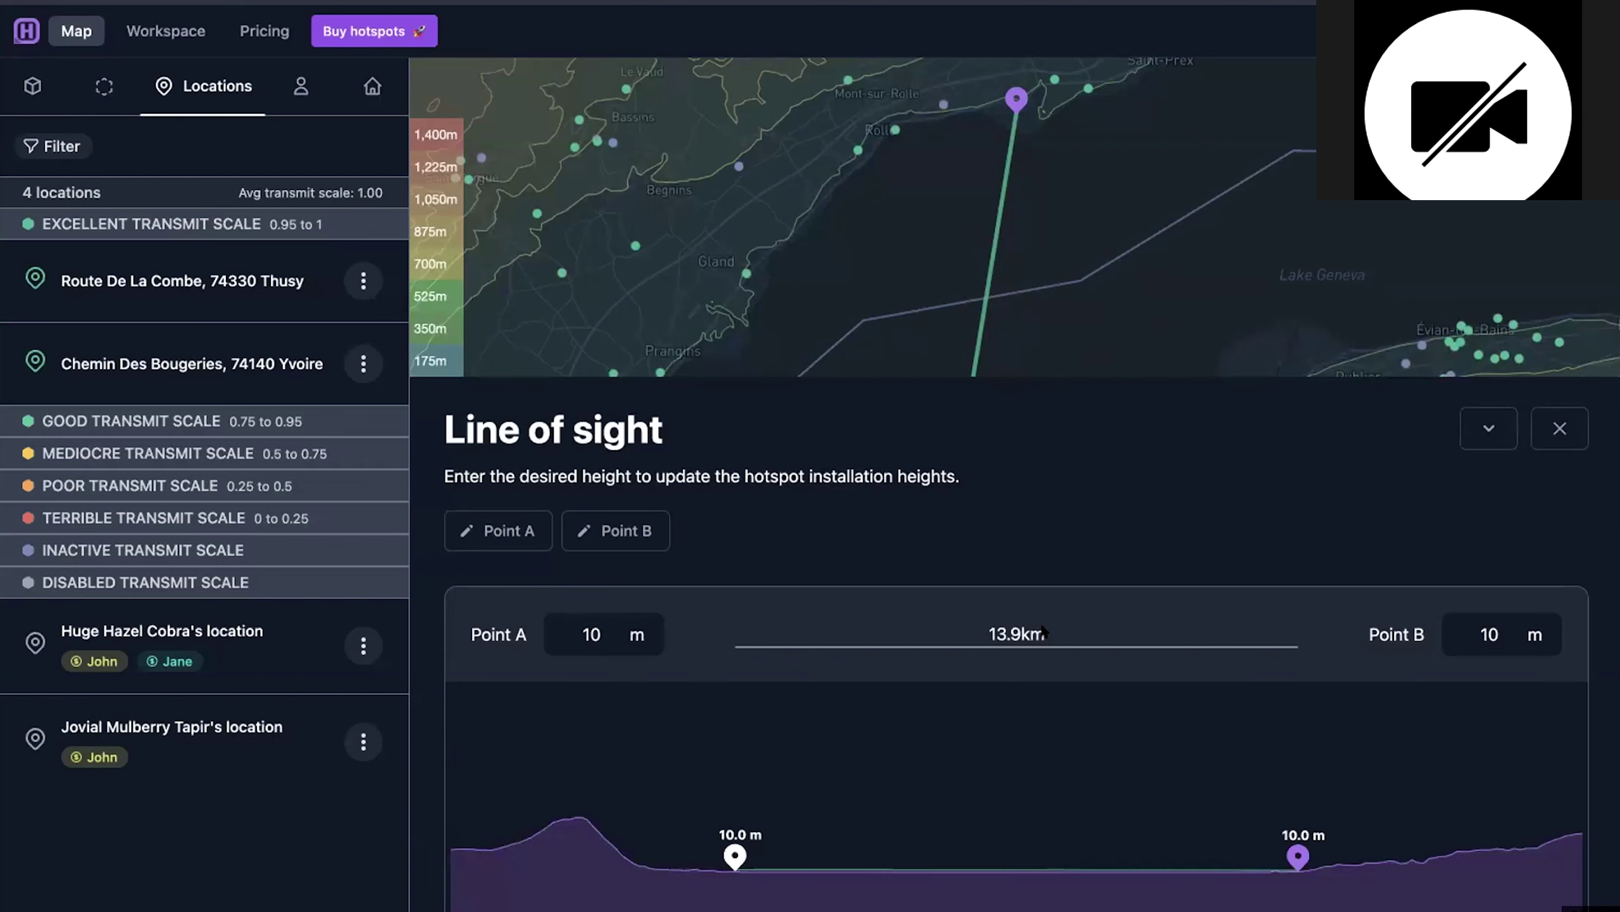
scroll(1006, 244, down, 1)
scroll(1011, 273, up, 5)
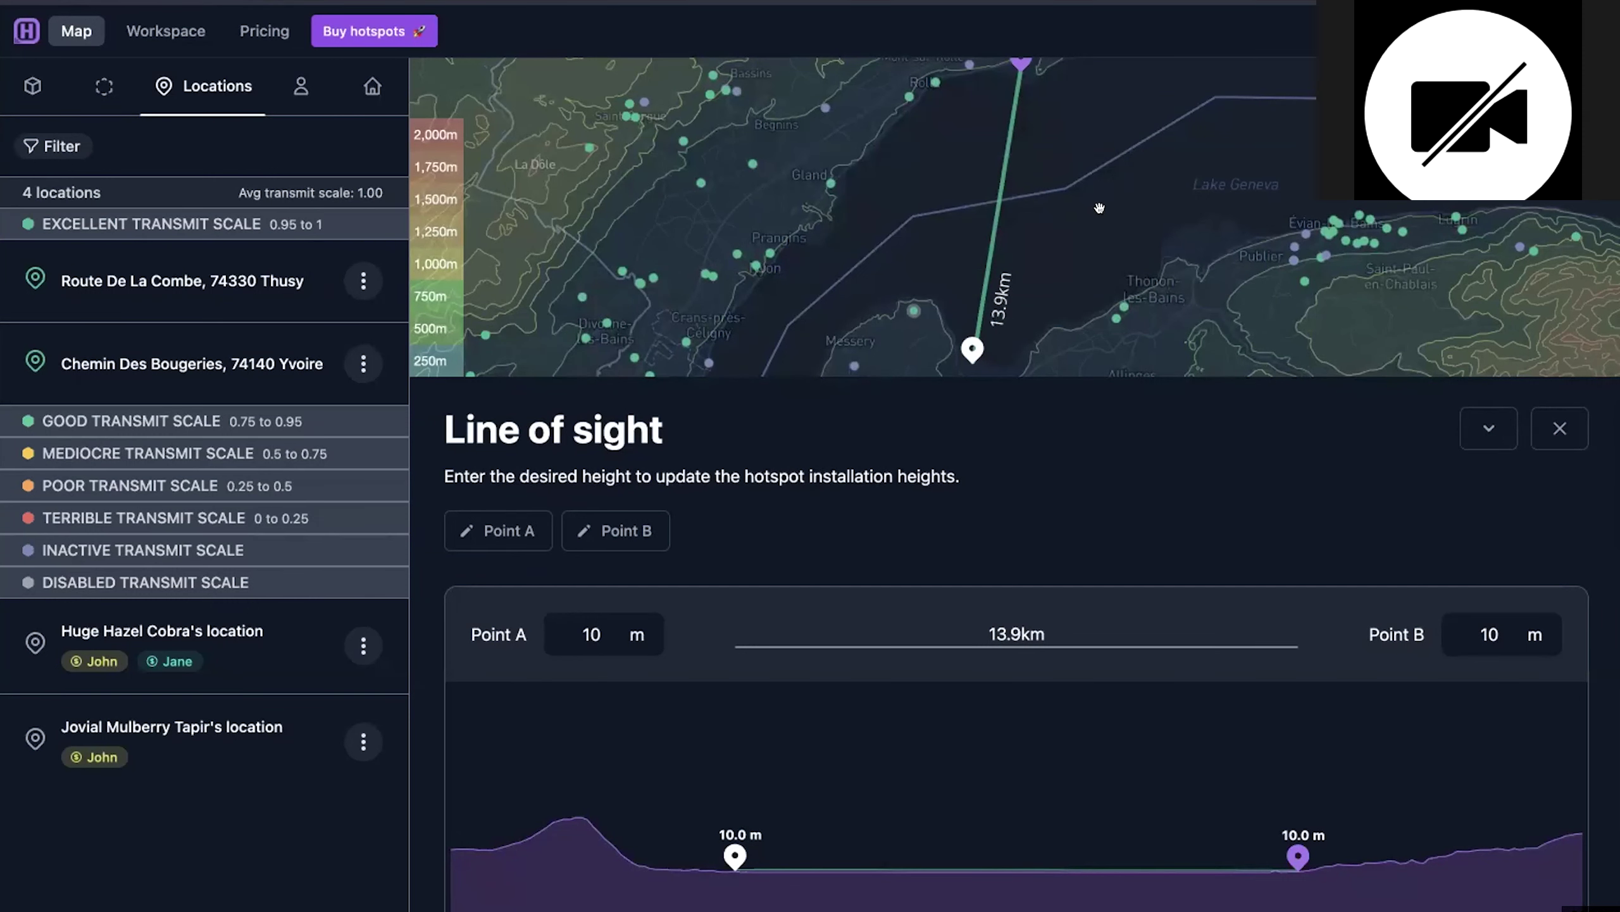
drag(1100, 209, 1097, 222)
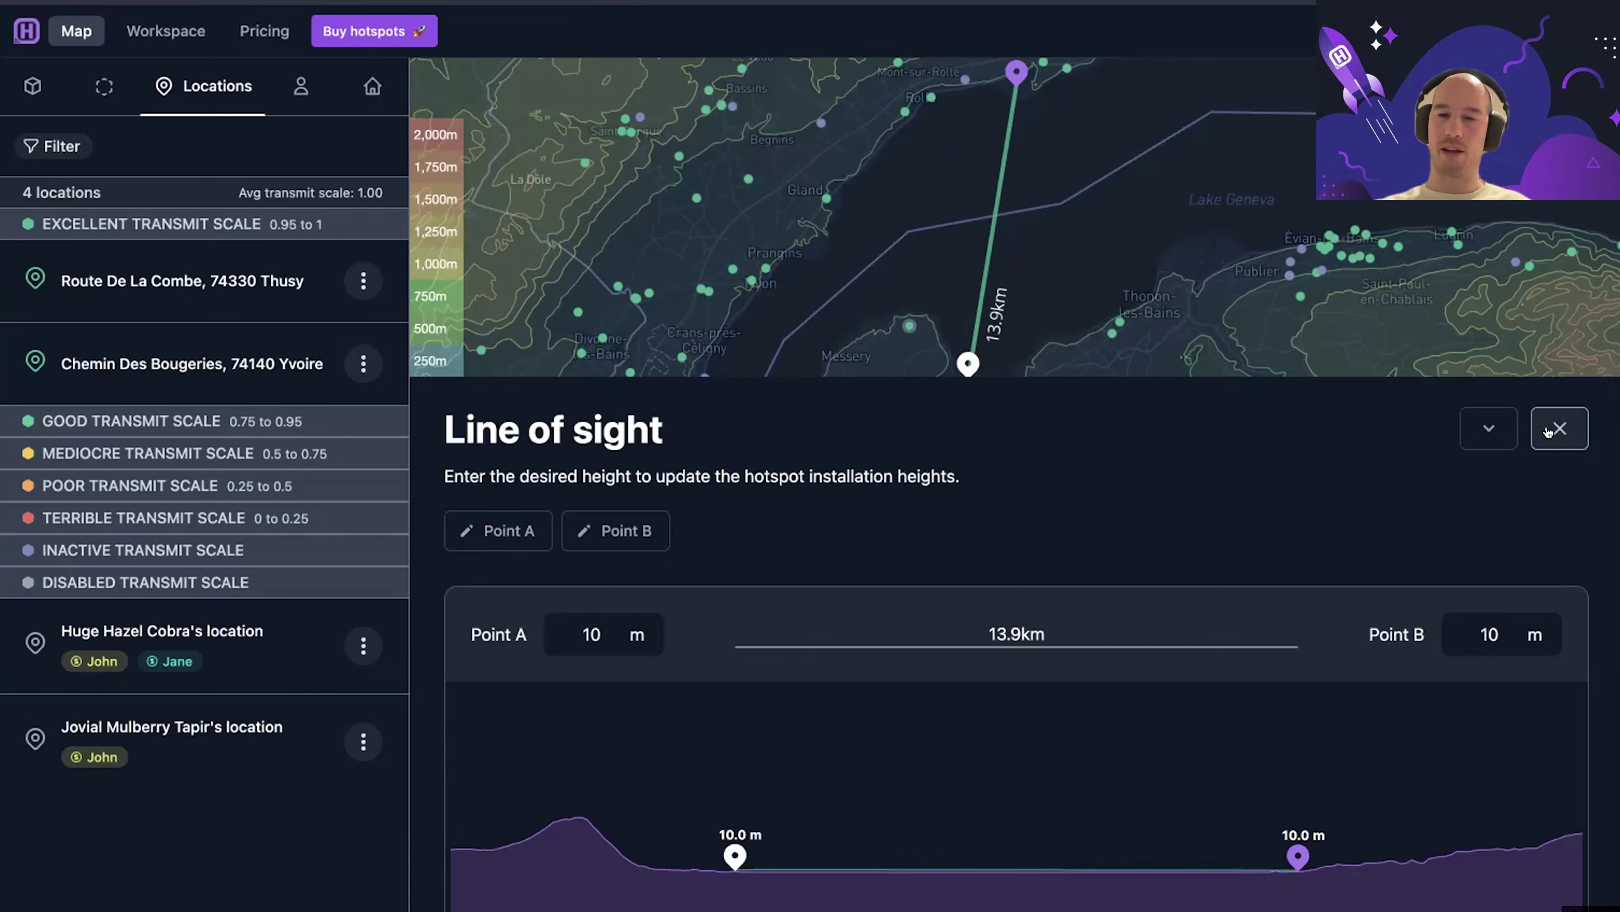
Close the 13.9km profile and start a new line of sight with its start point near Excenevex
click(1559, 428)
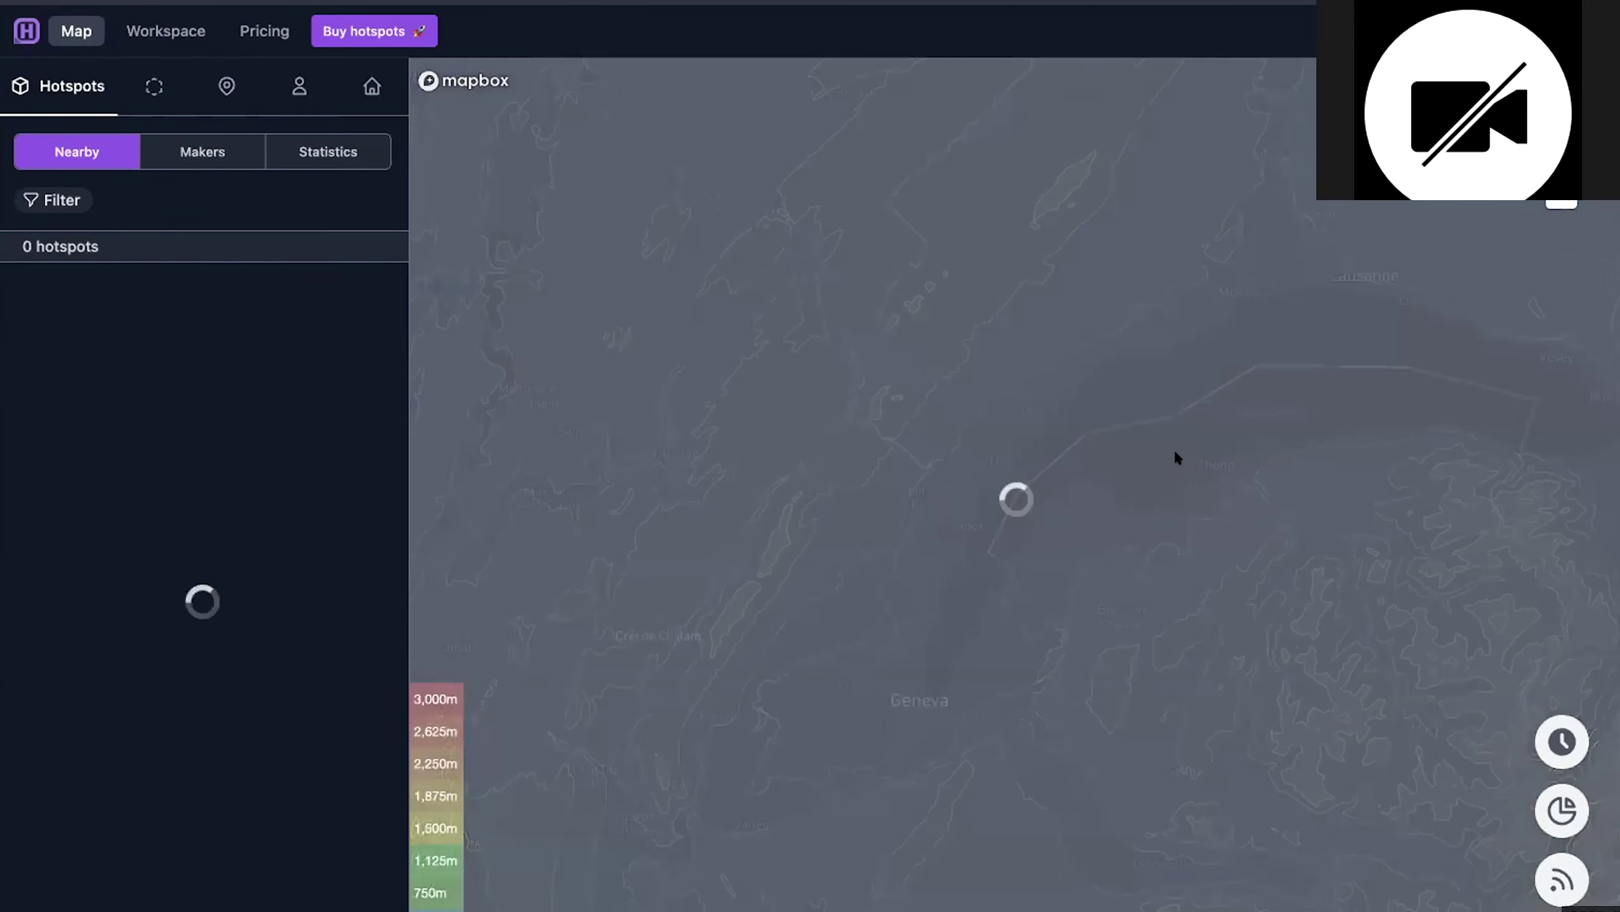
scroll(1098, 538, up, 5)
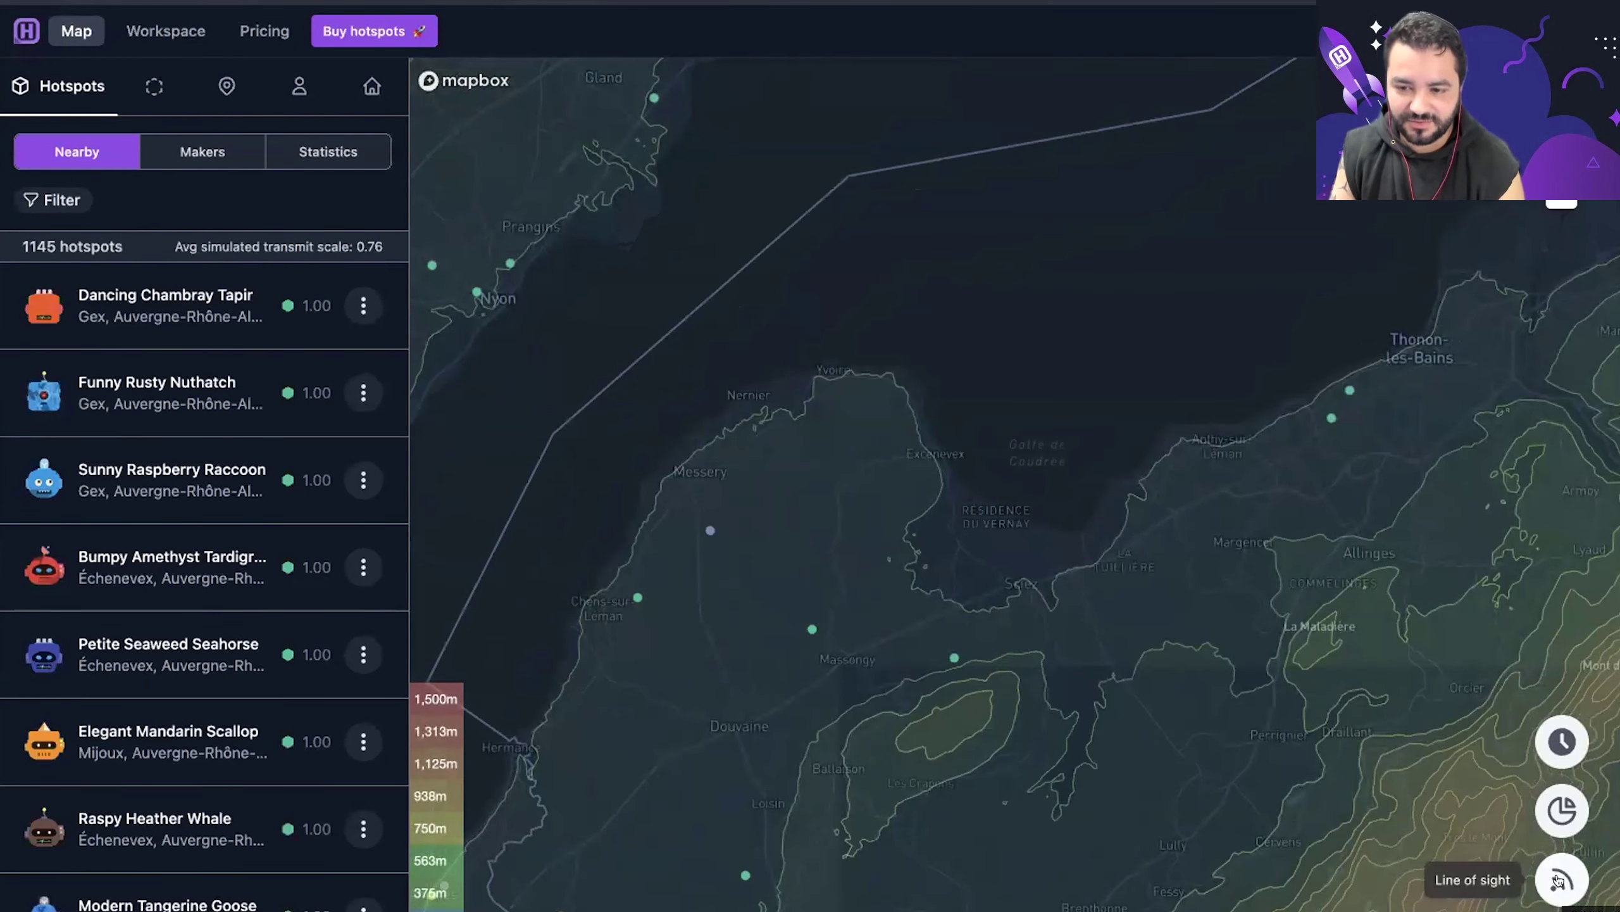
click(1561, 880)
drag(1212, 552, 1163, 521)
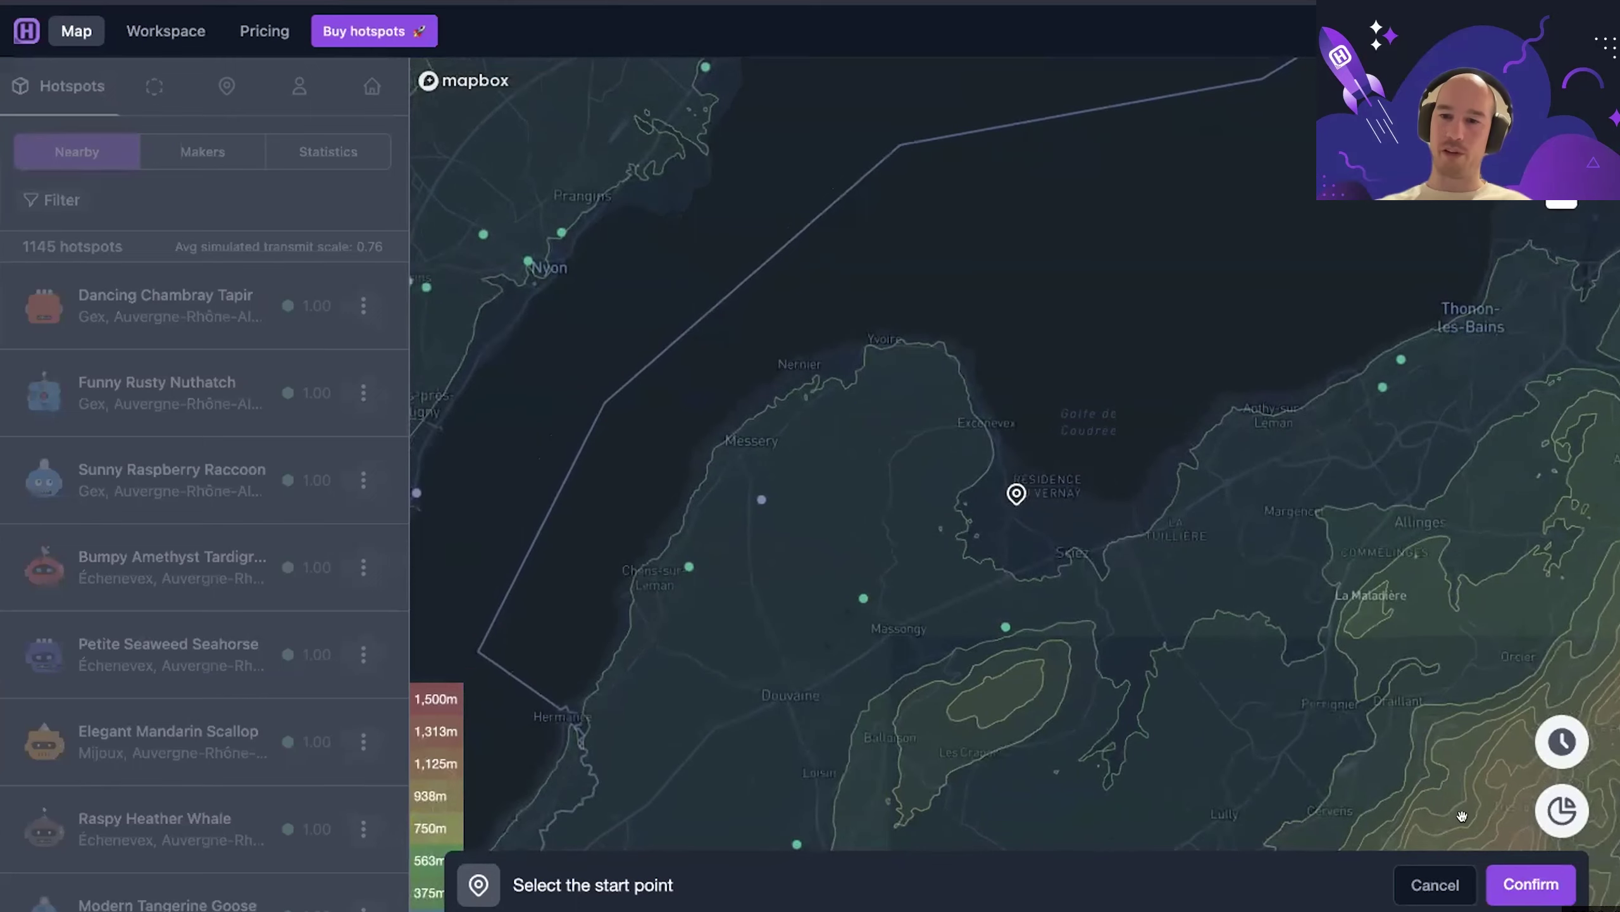
click(1531, 885)
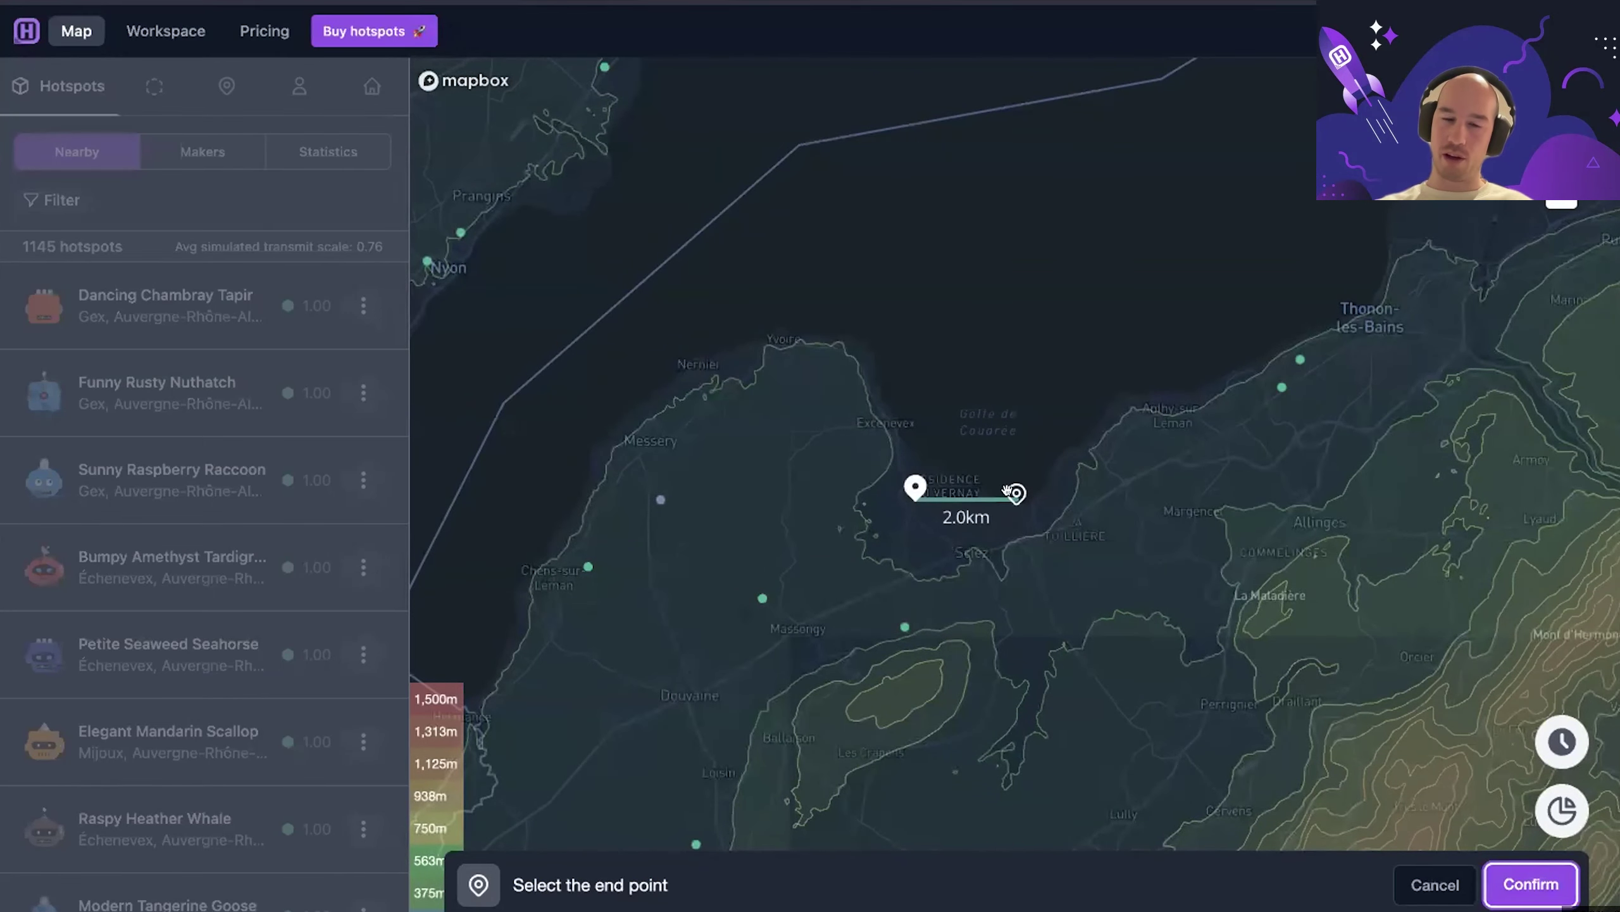
Bring the end point right beside the start pin, toward La Fattaz
scroll(999, 500, up, 2)
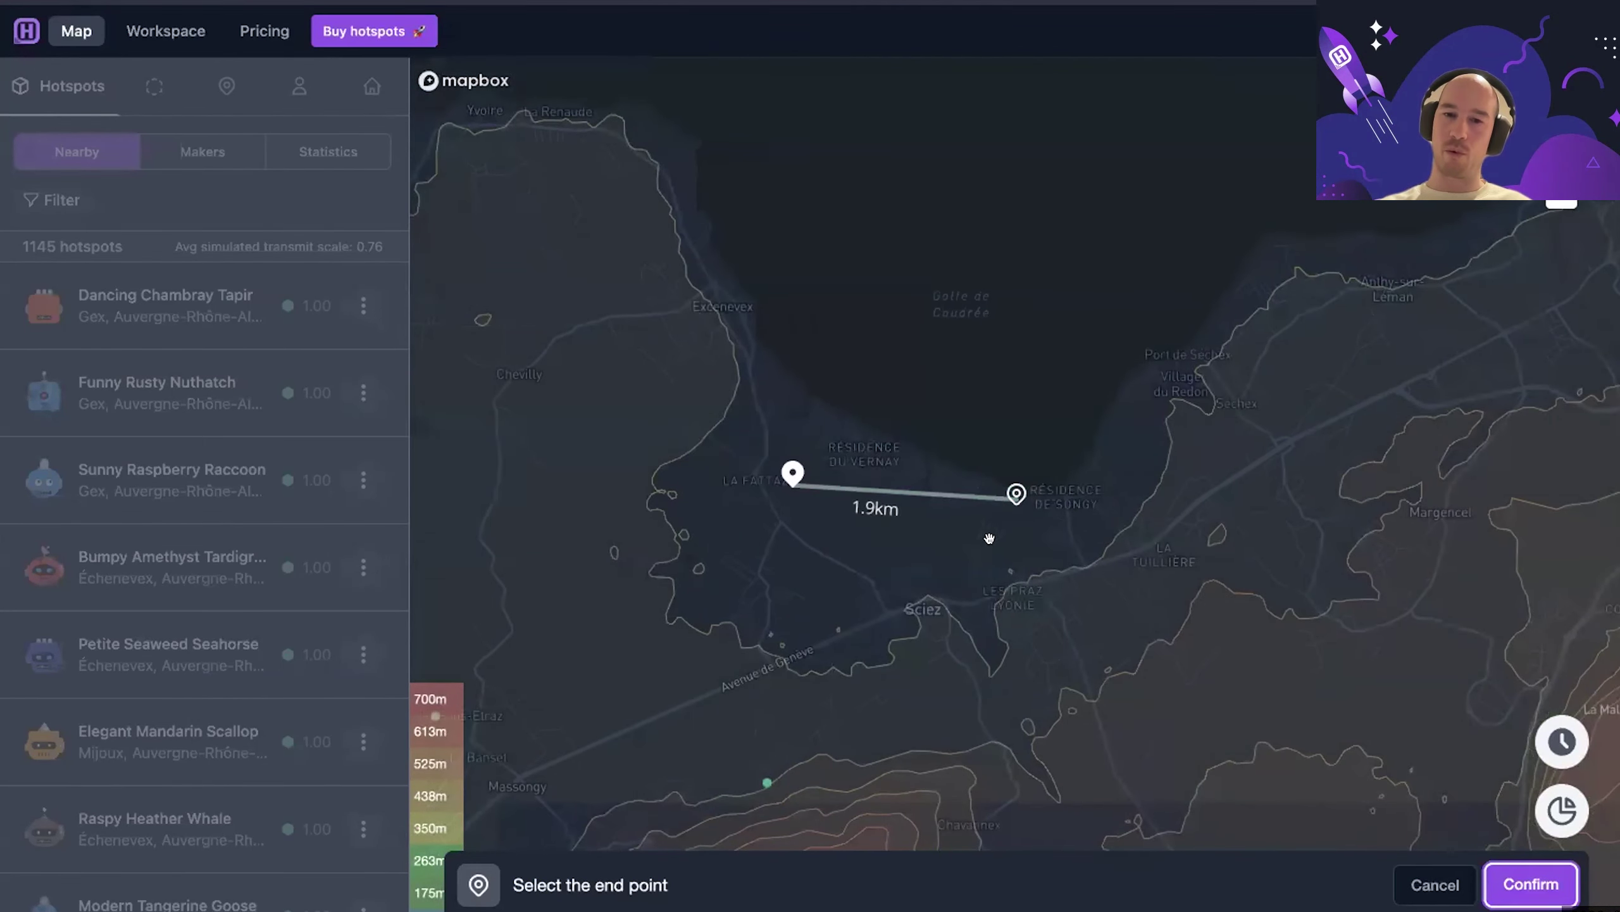
drag(996, 501, 1161, 539)
drag(995, 557, 1011, 562)
scroll(978, 522, up, 3)
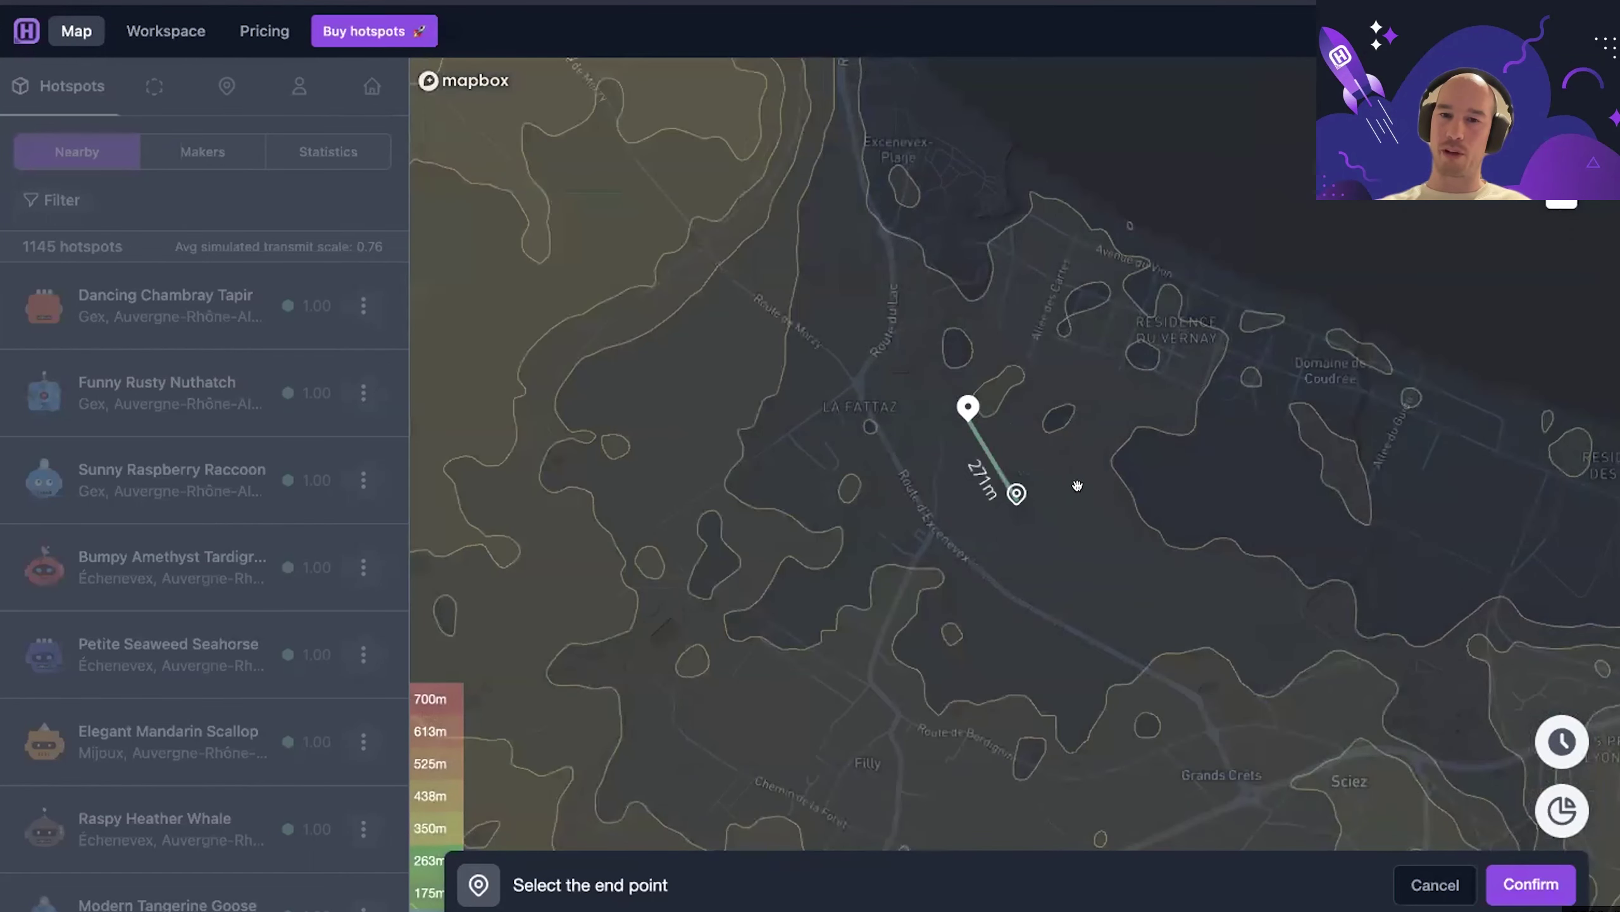
scroll(1057, 468, up, 3)
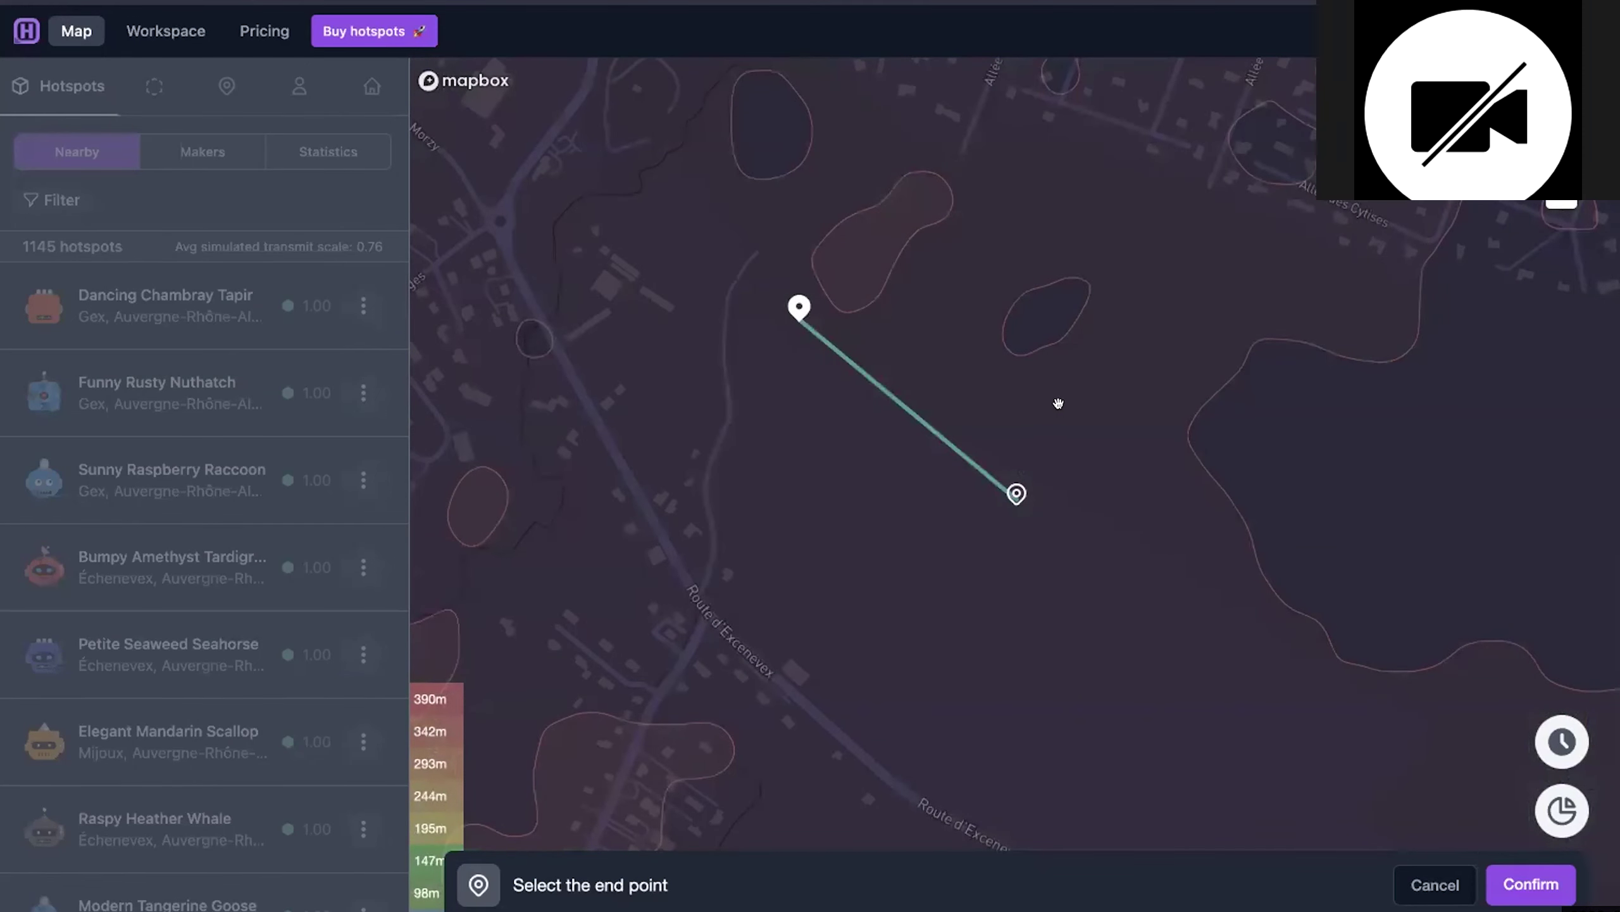
drag(1059, 406, 1147, 490)
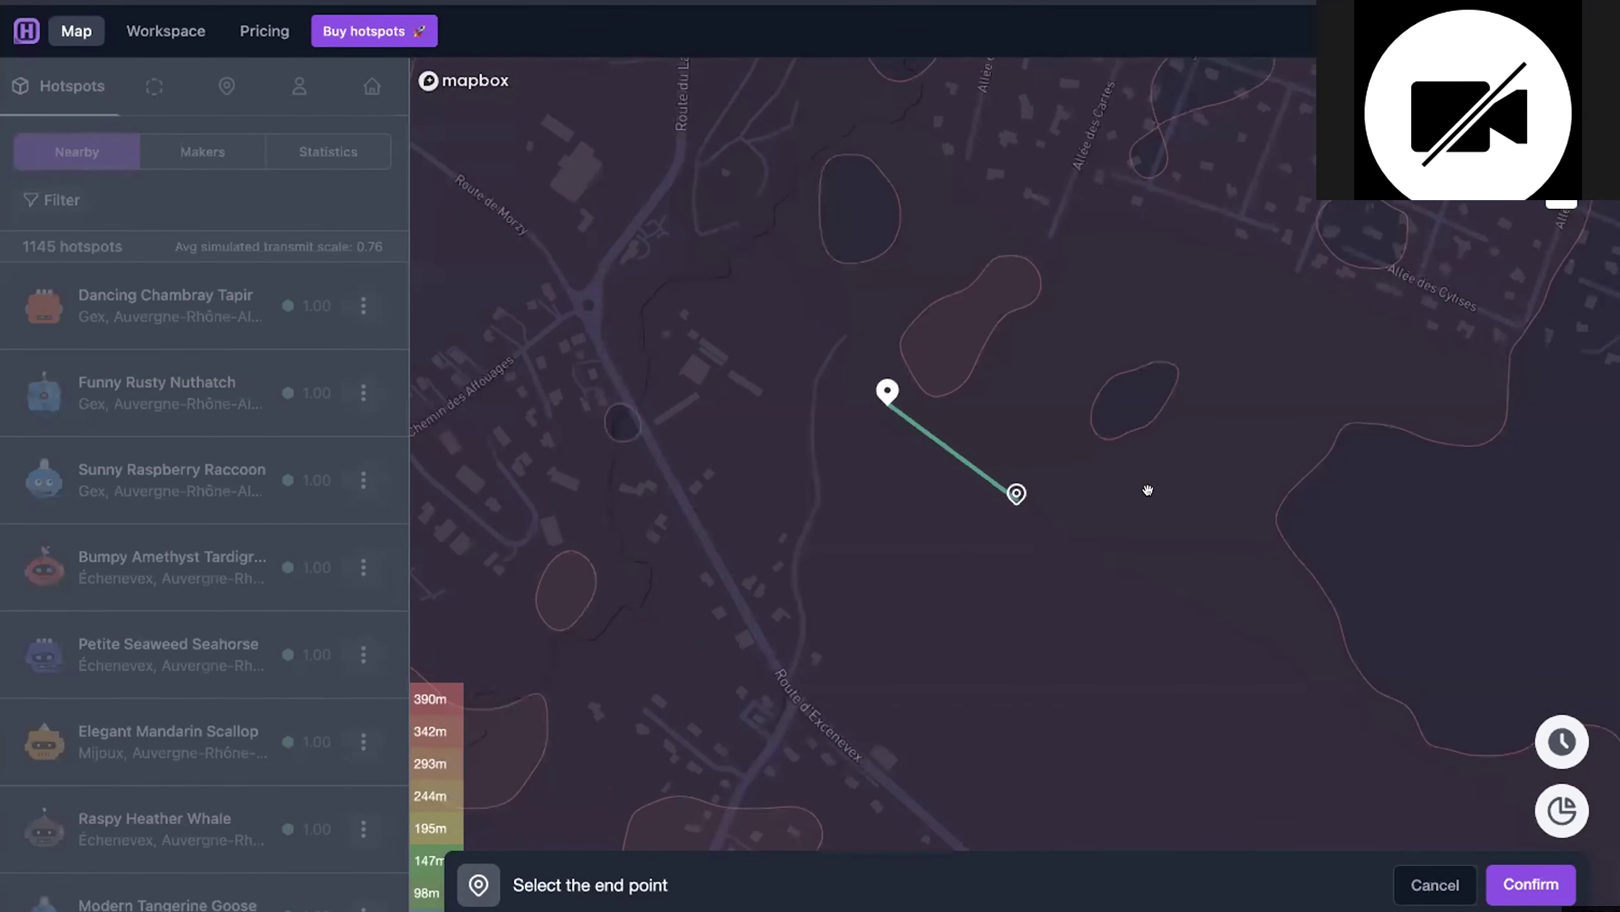
Confirm the end point, review the 172m elevation profile near Excenevex, then close the results
click(1539, 884)
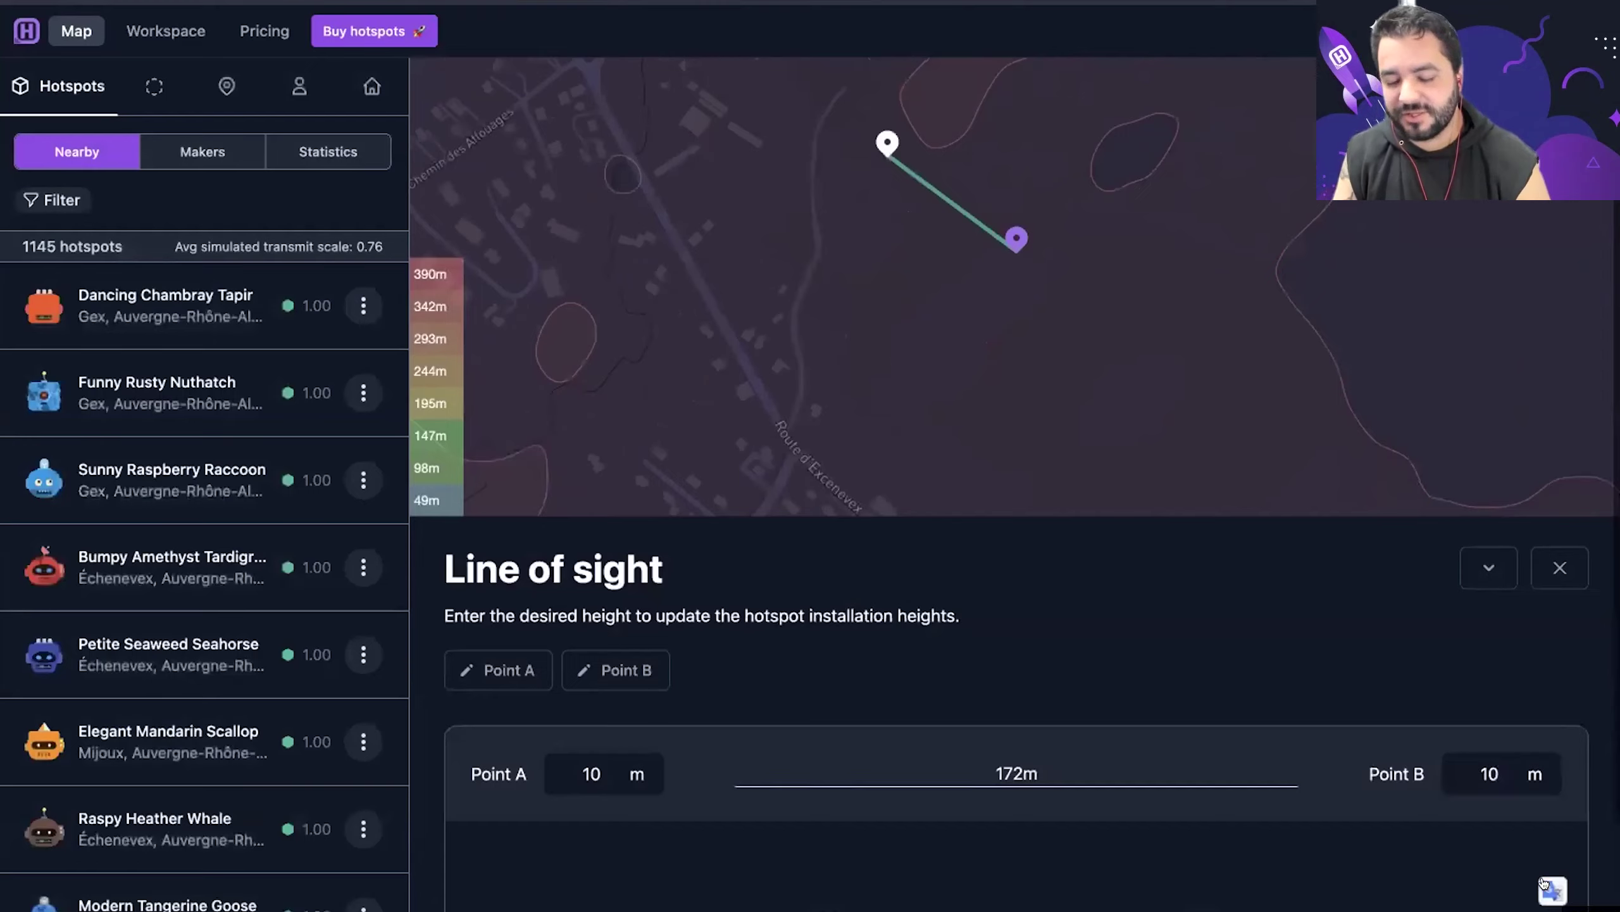
scroll(1543, 883, down, 3)
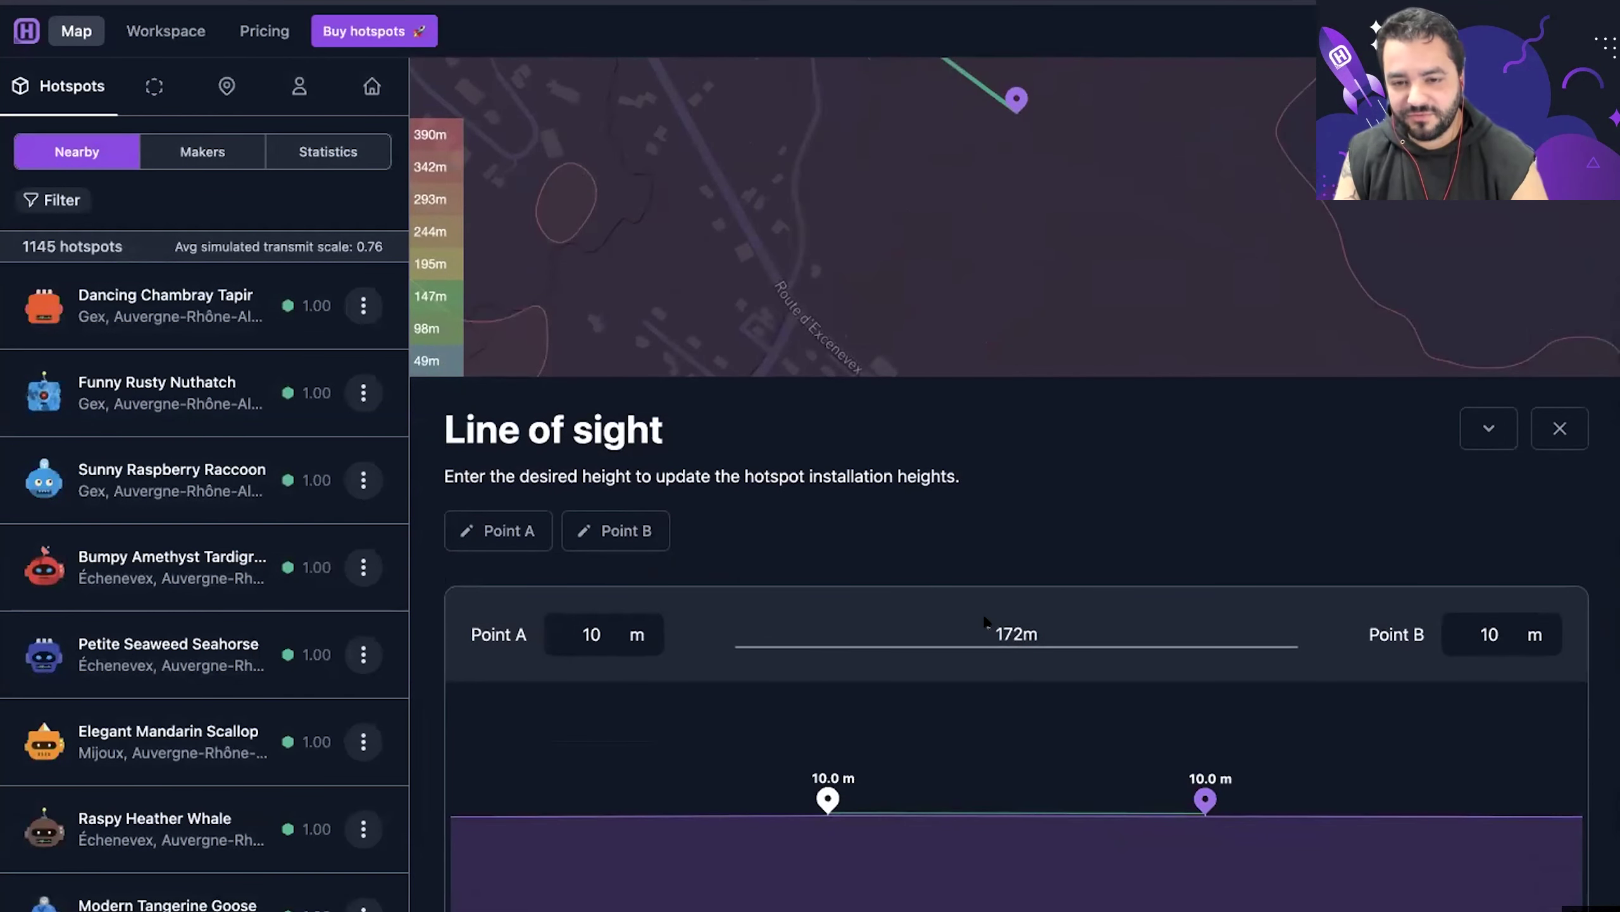
double_click(1014, 633)
click(1124, 502)
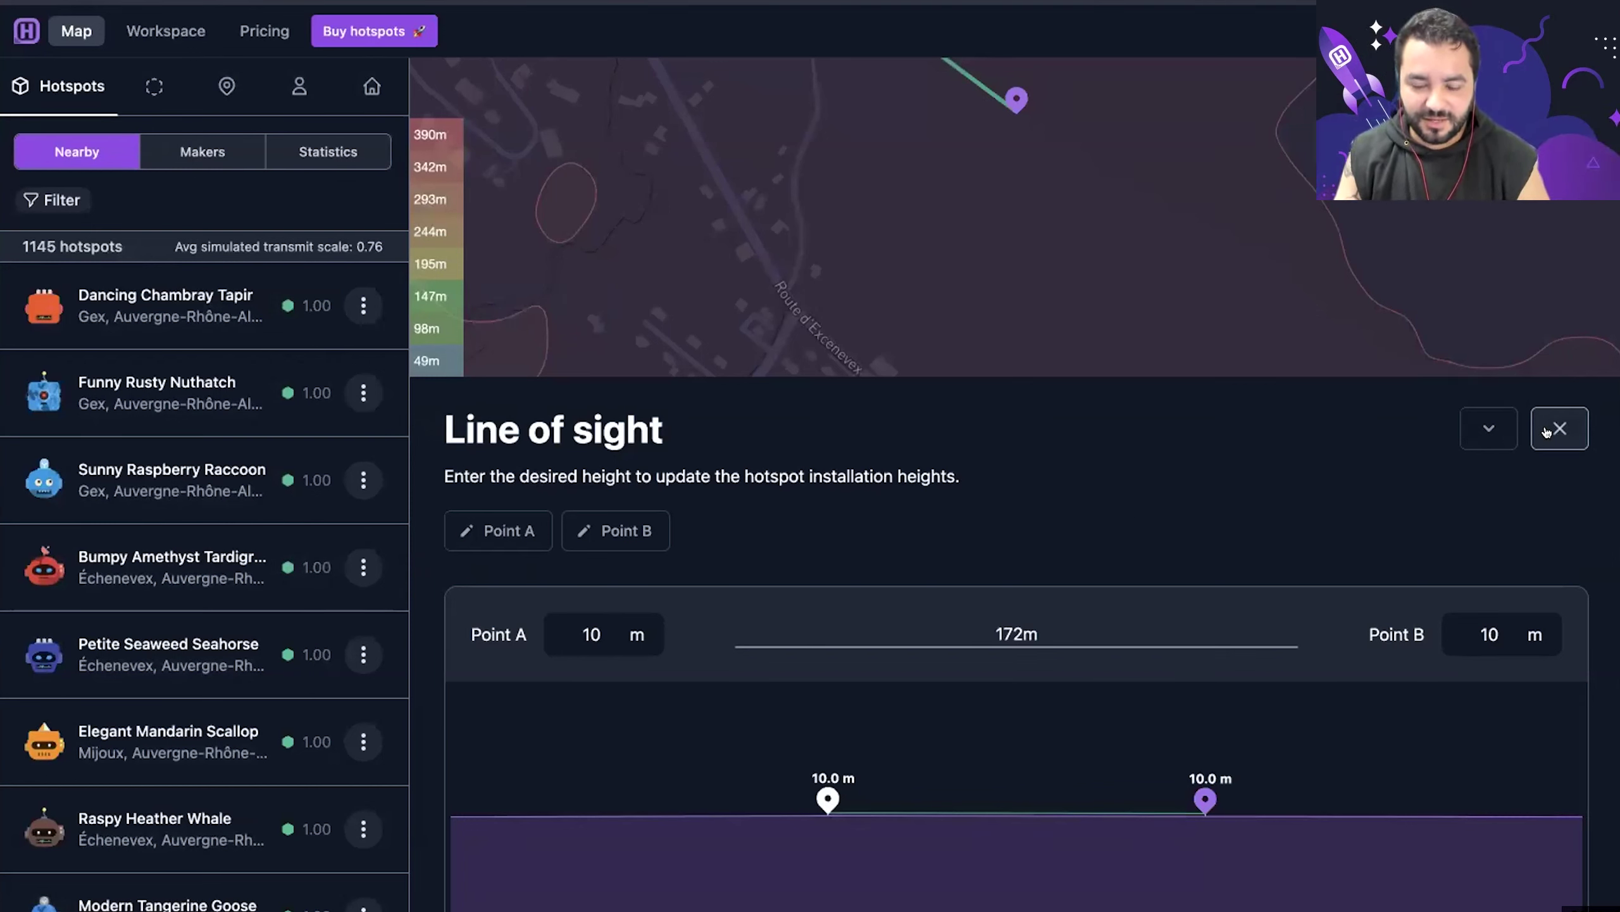
click(1547, 432)
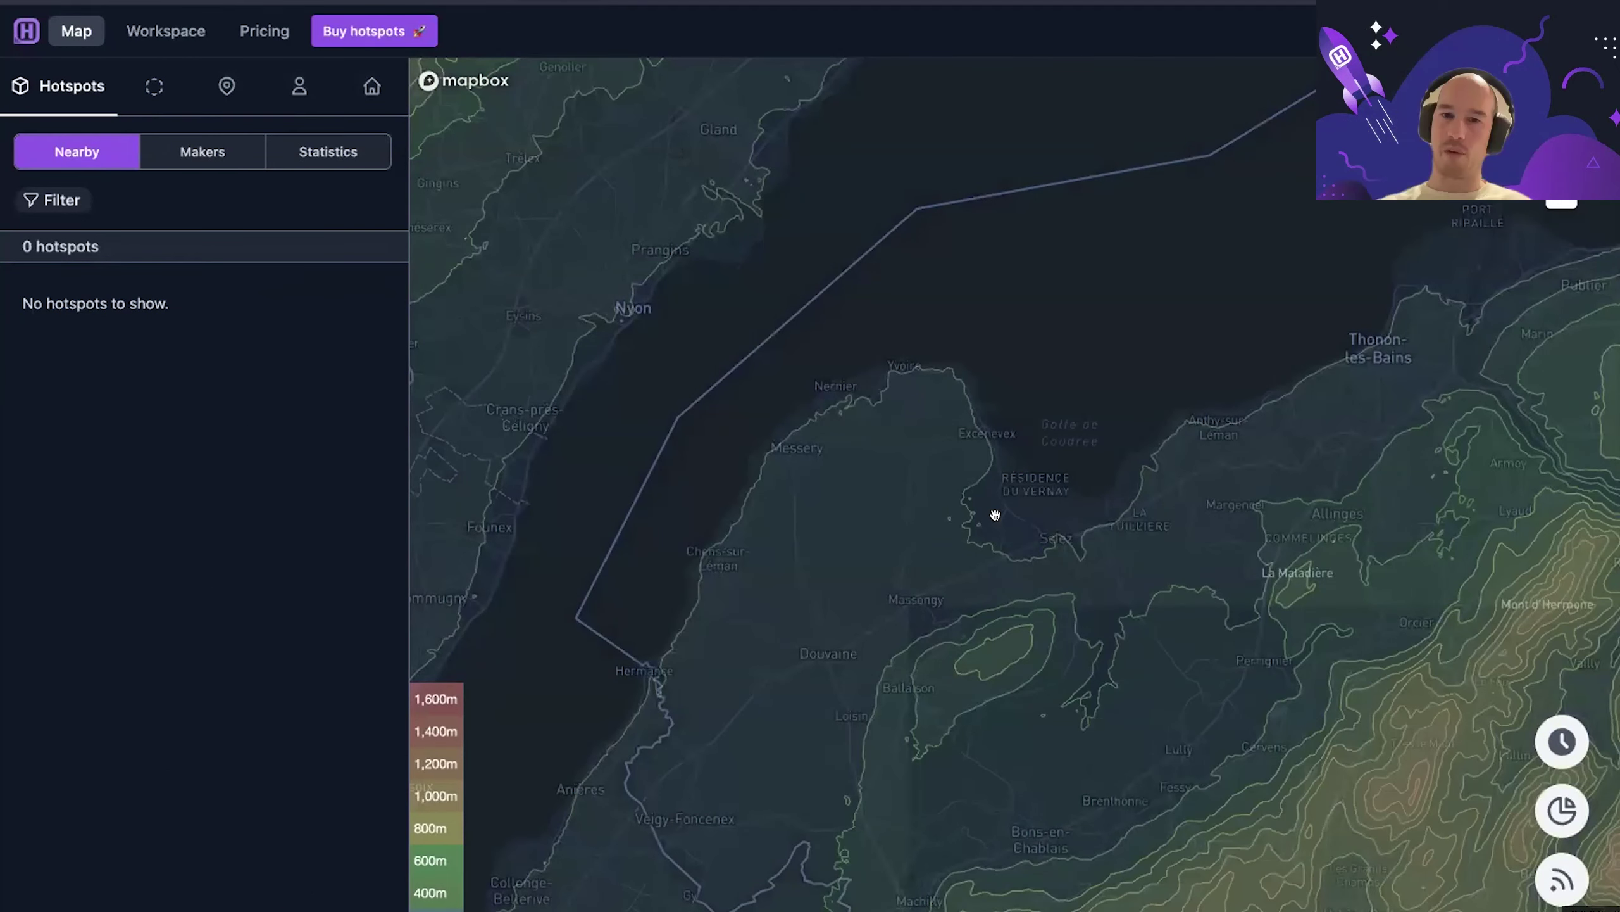
Start a new line-of-sight measurement with its start point near Avenue du Vion
scroll(995, 514, up, 10)
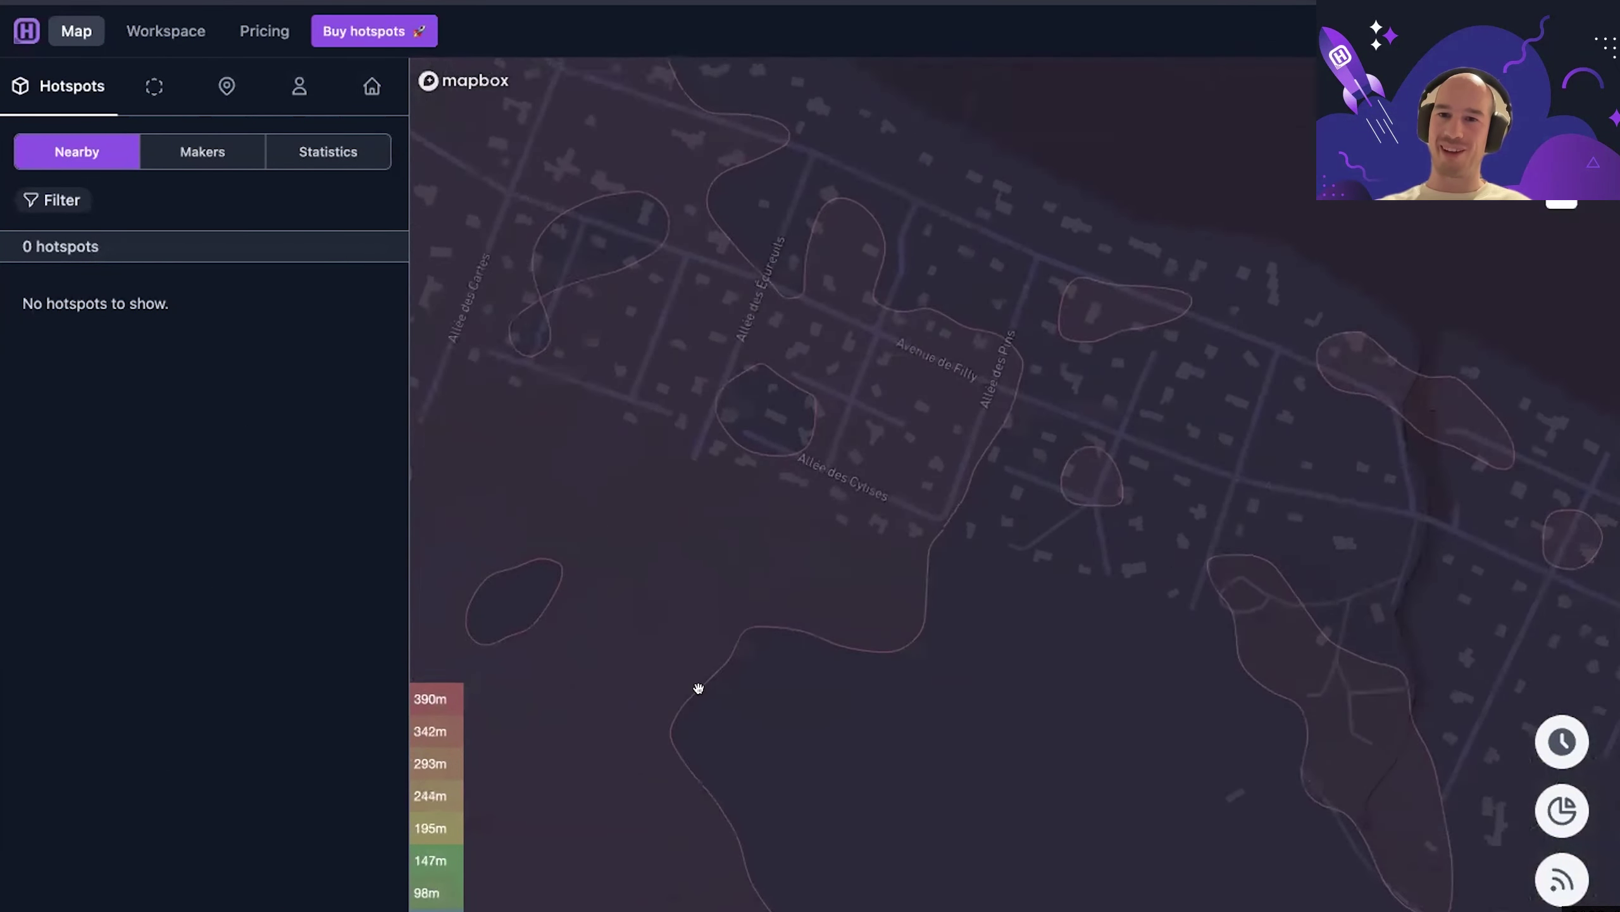
click(1569, 880)
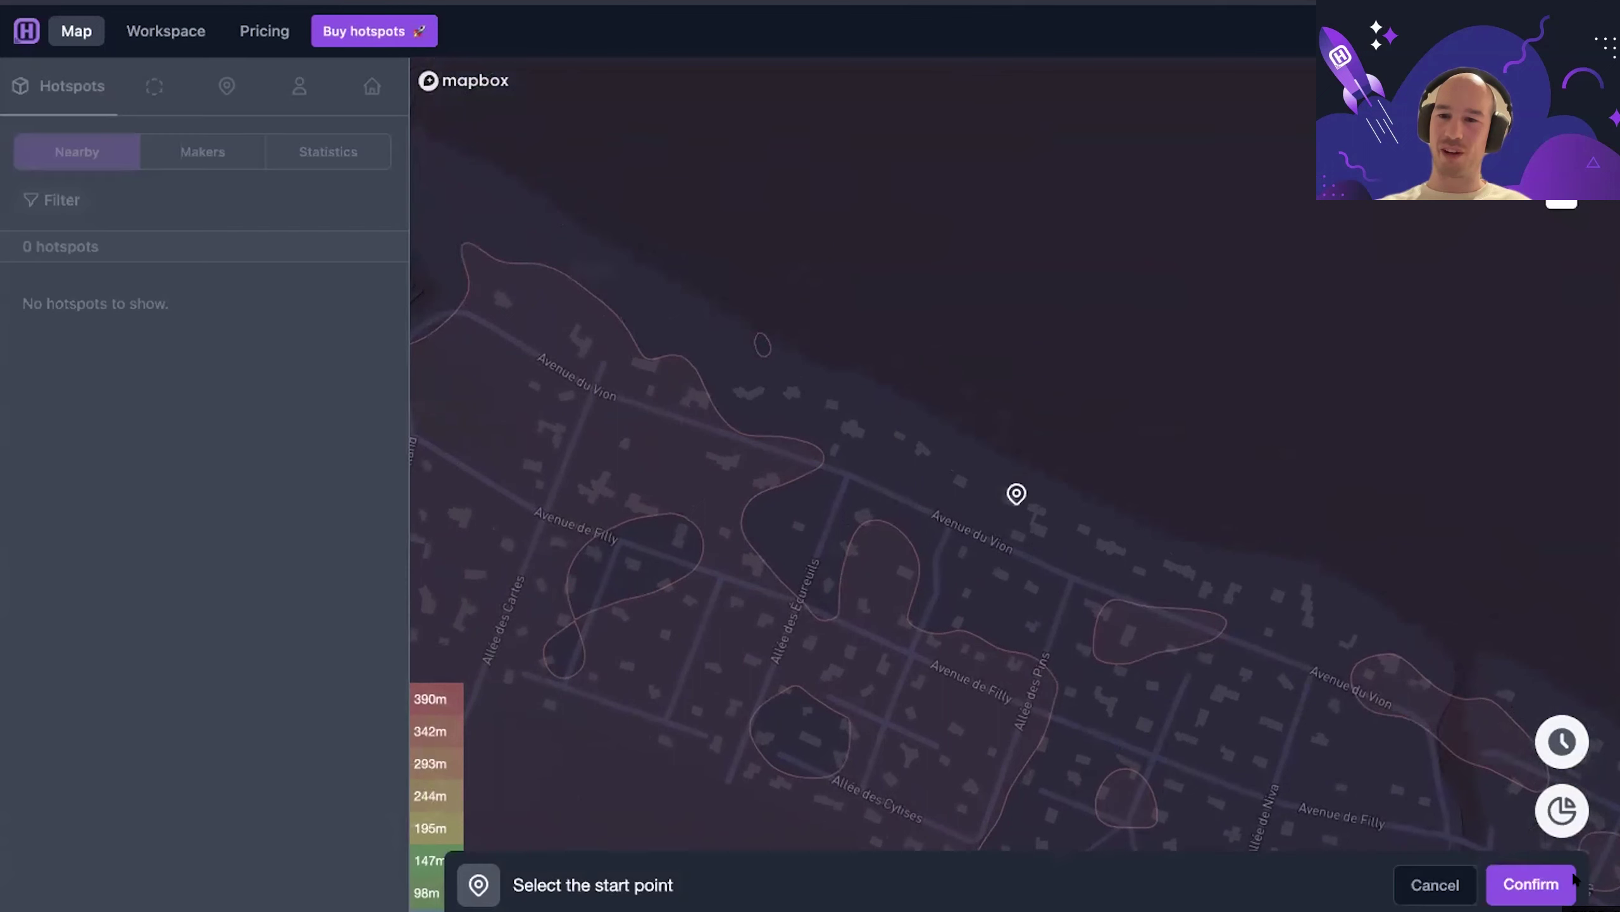
click(1526, 892)
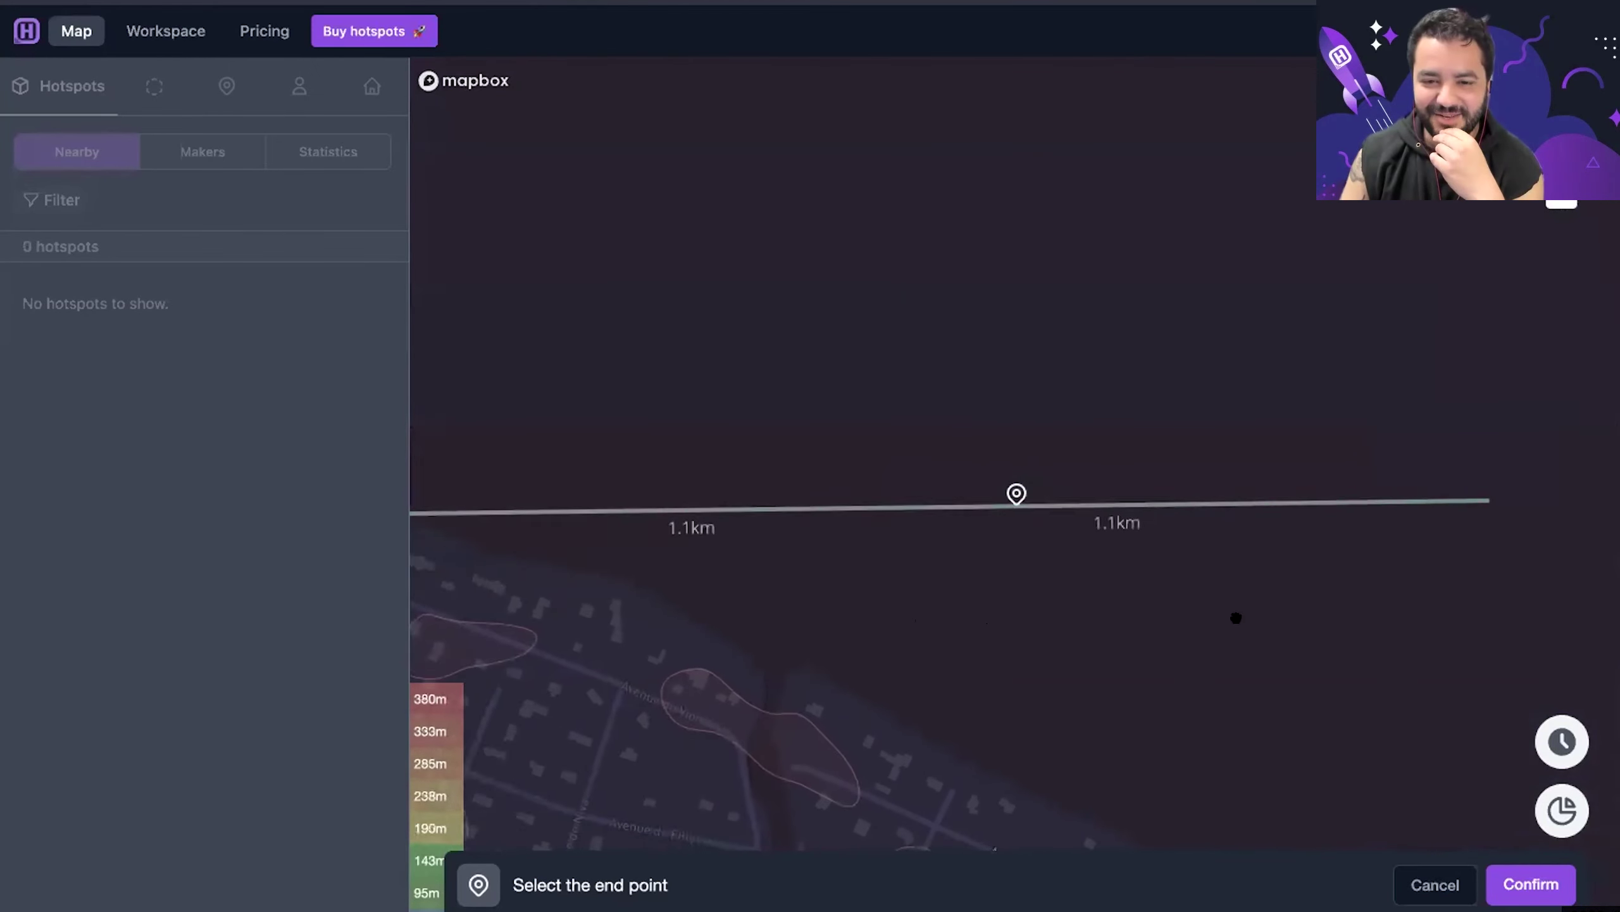
scroll(1236, 618, down, 5)
drag(1143, 590, 1095, 551)
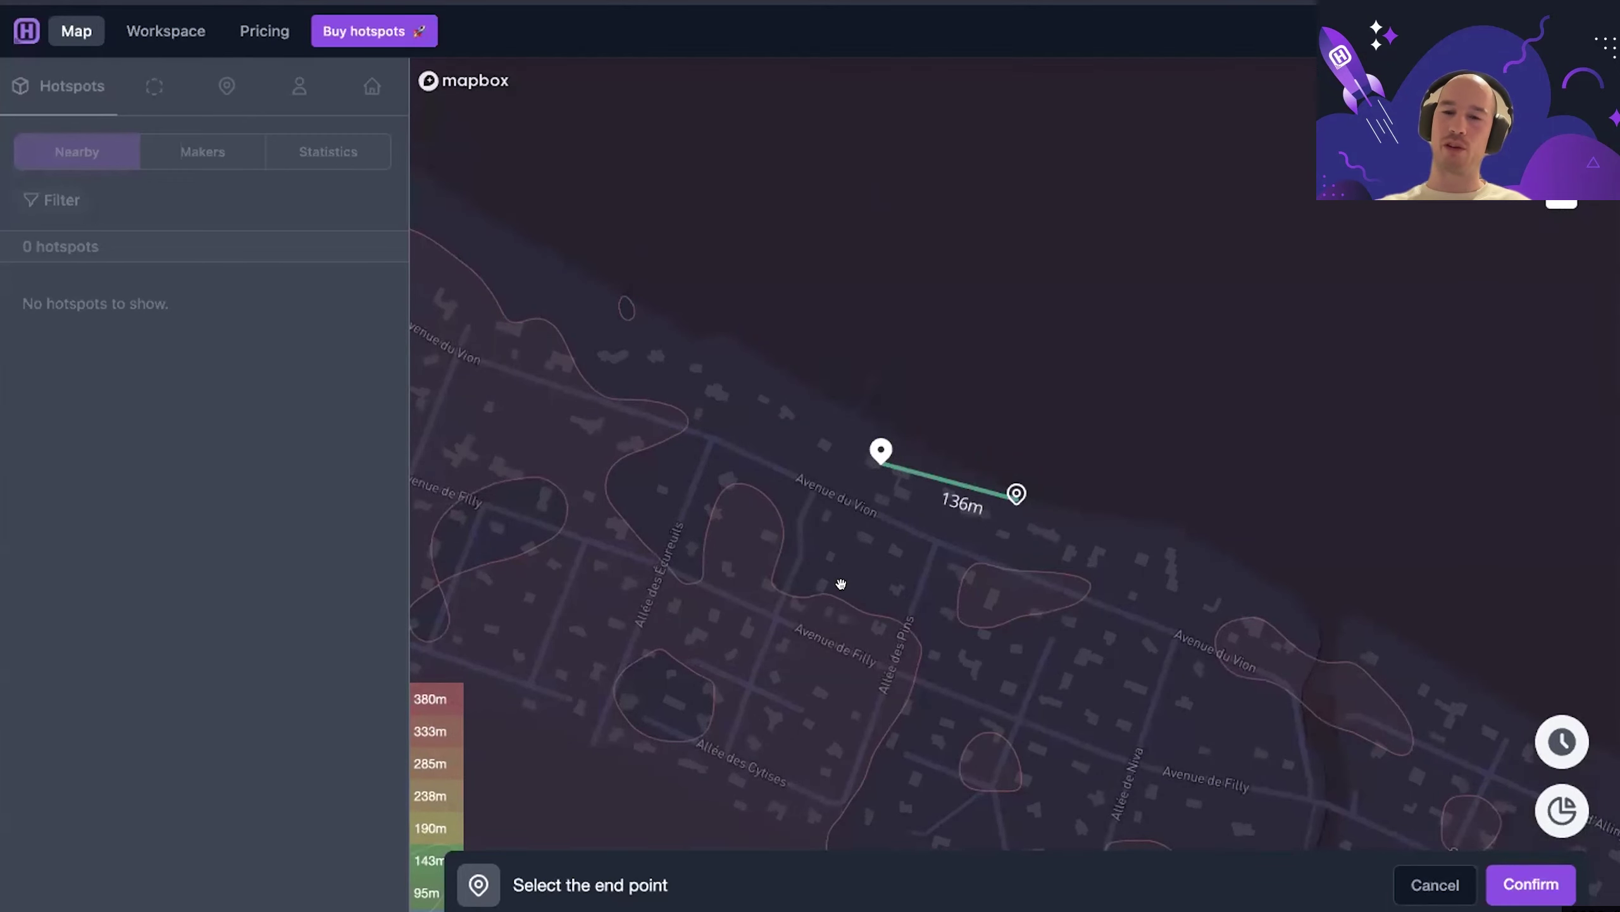
scroll(995, 600, down, 1)
scroll(995, 600, up, 3)
scroll(995, 600, down, 5)
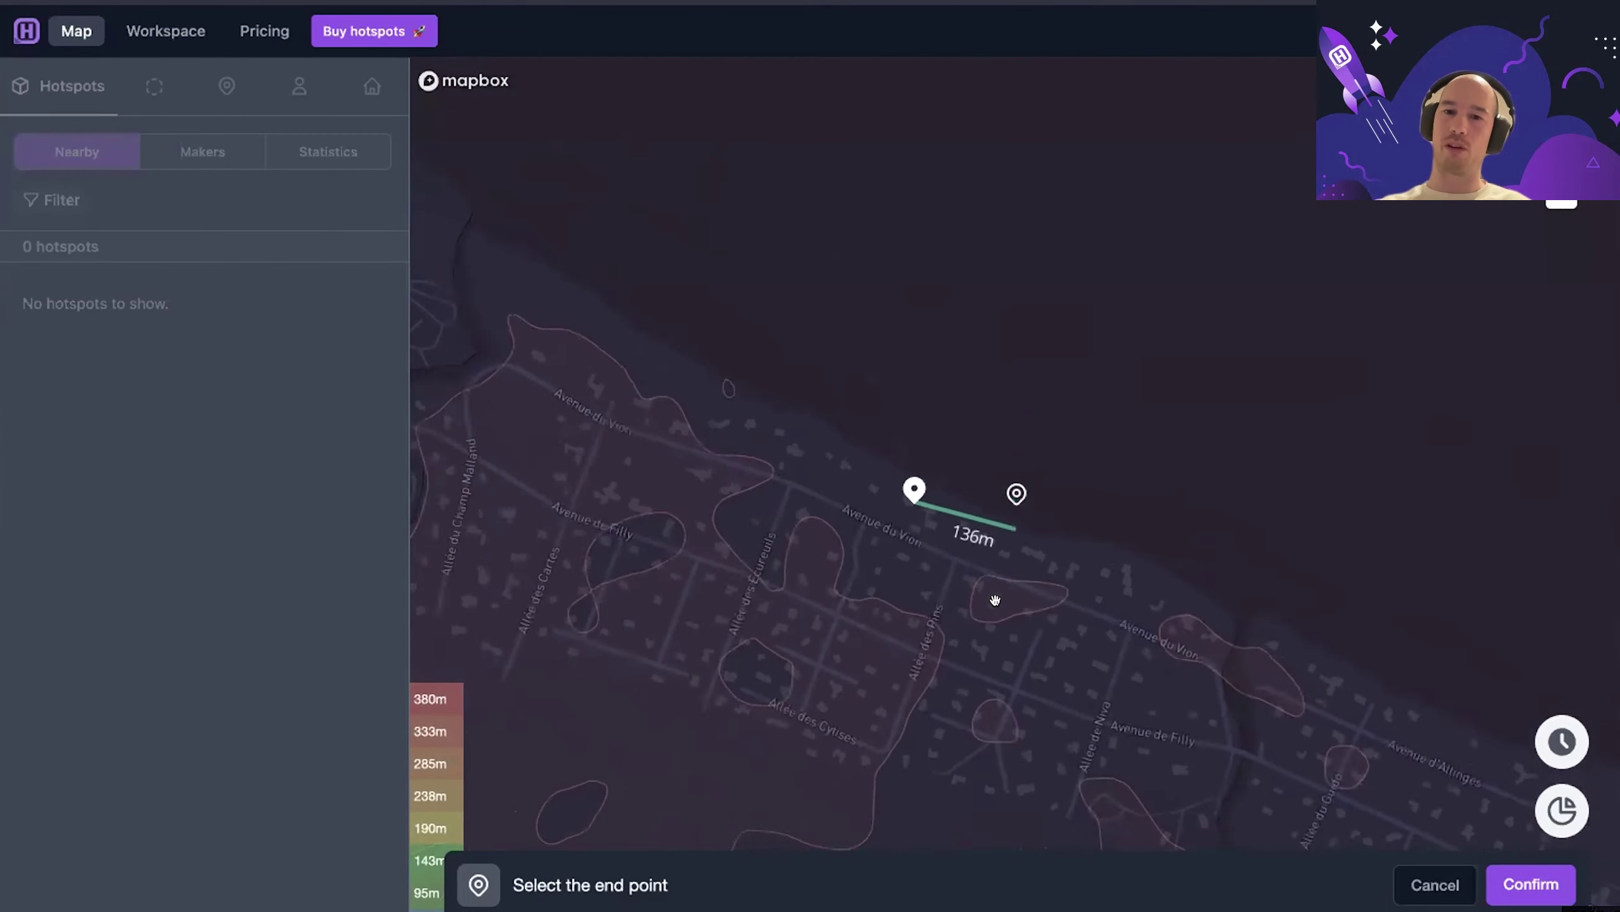
scroll(995, 600, up, 4)
scroll(995, 600, up, 2)
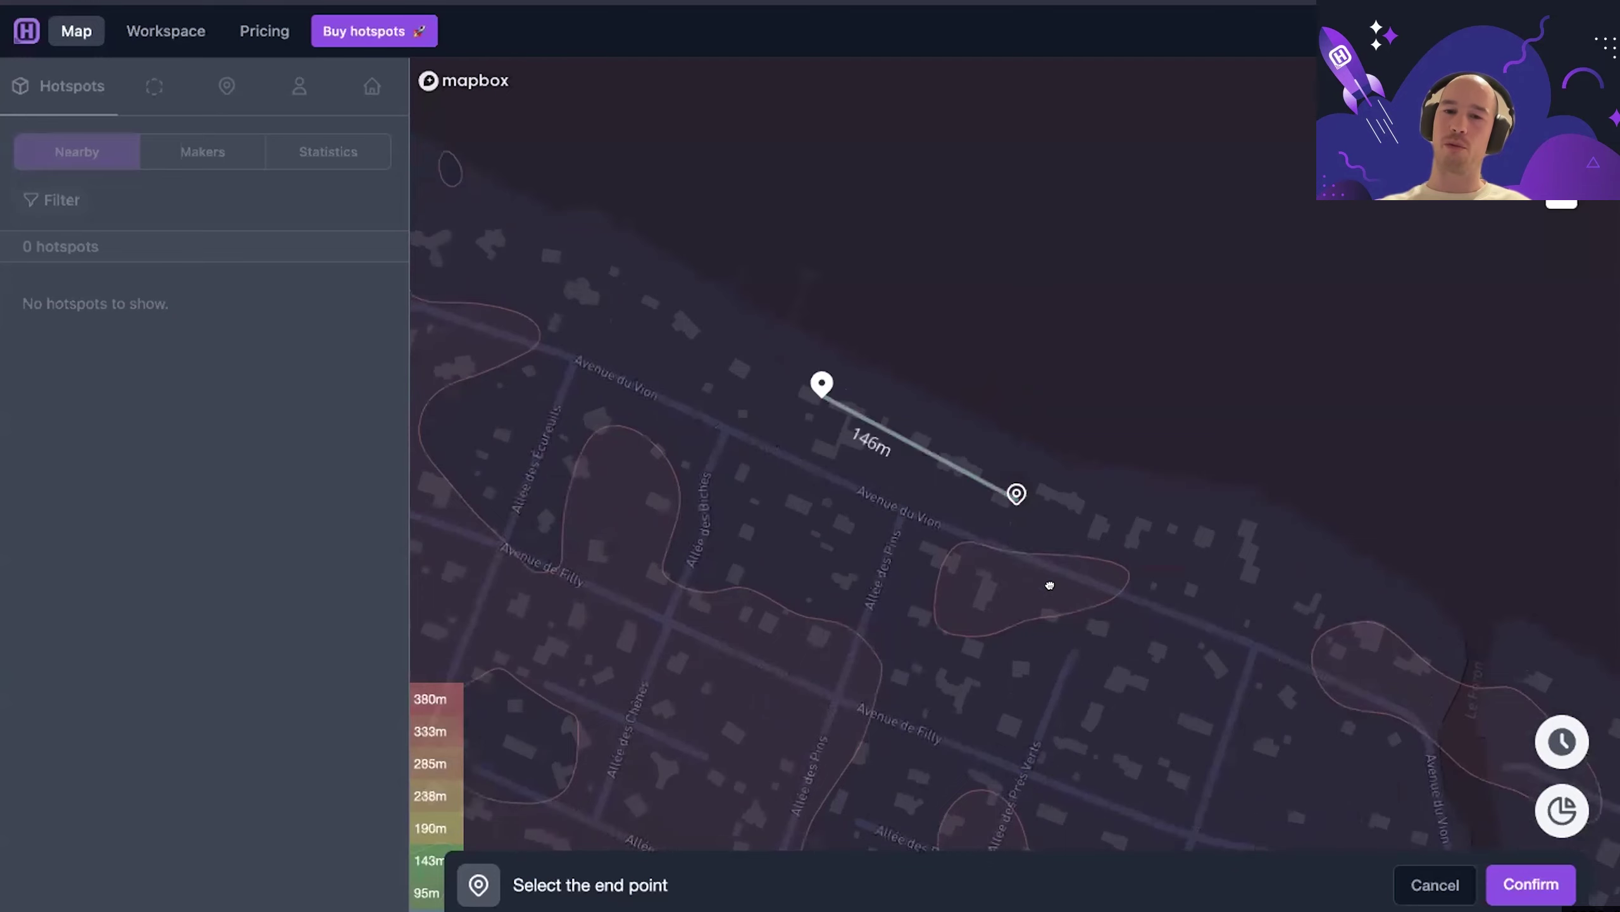
Stretch the sight line's end point across the bay to about 2.1–2.2km
mouse_move(1049, 586)
mouse_down()
mouse_move(1099, 629)
mouse_move(1092, 653)
mouse_move(1067, 623)
mouse_up()
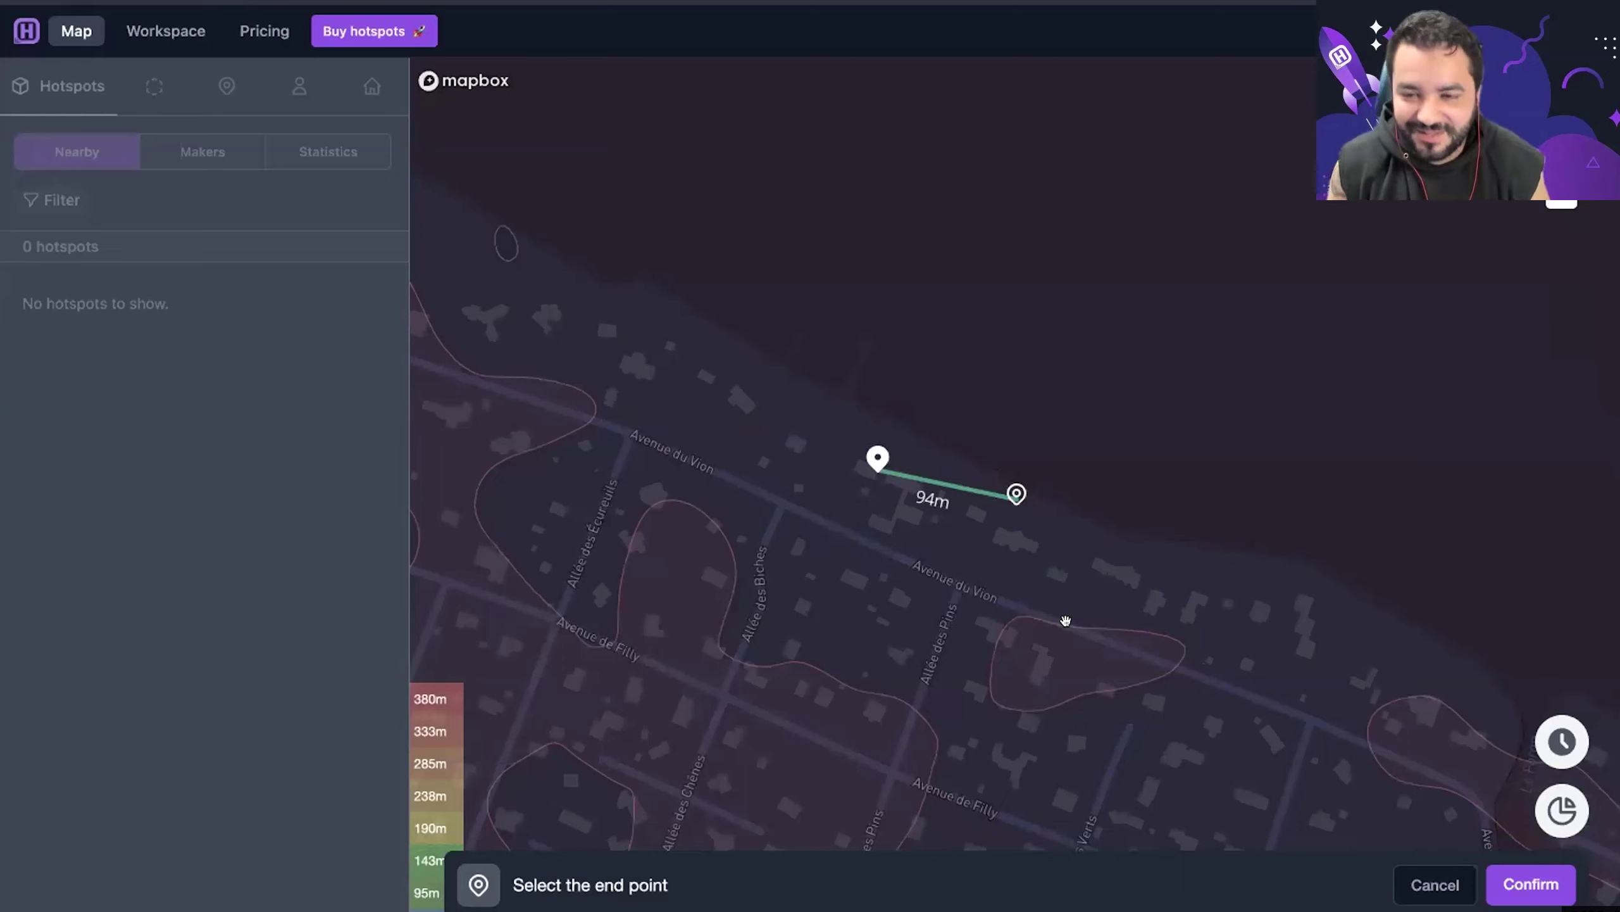
scroll(765, 678, right, 10)
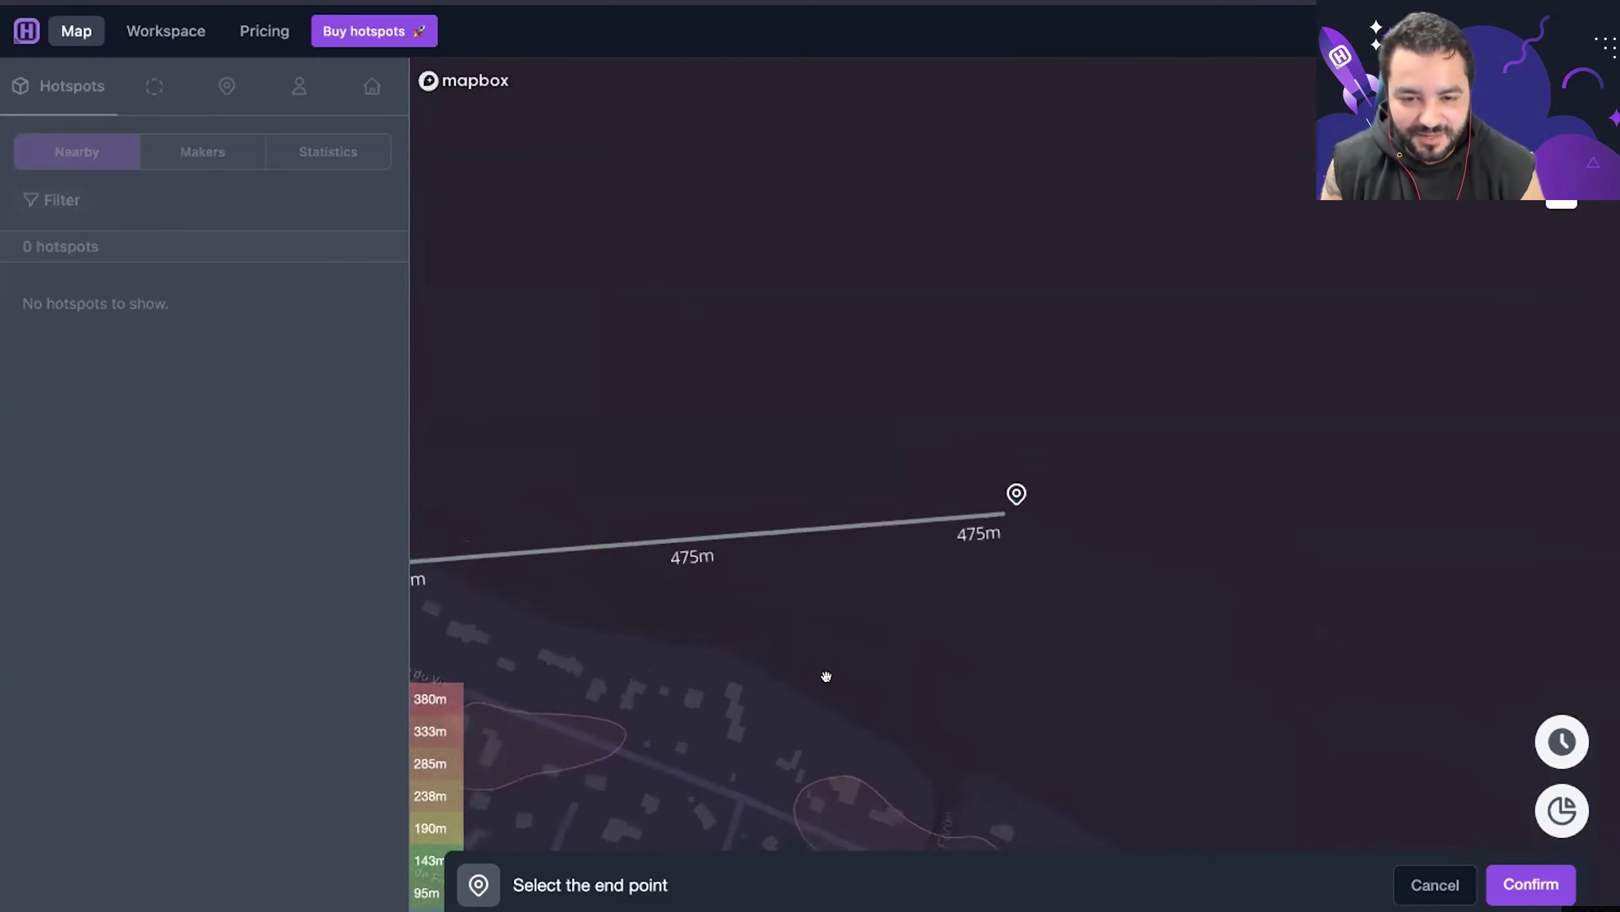
scroll(862, 695, down, 5)
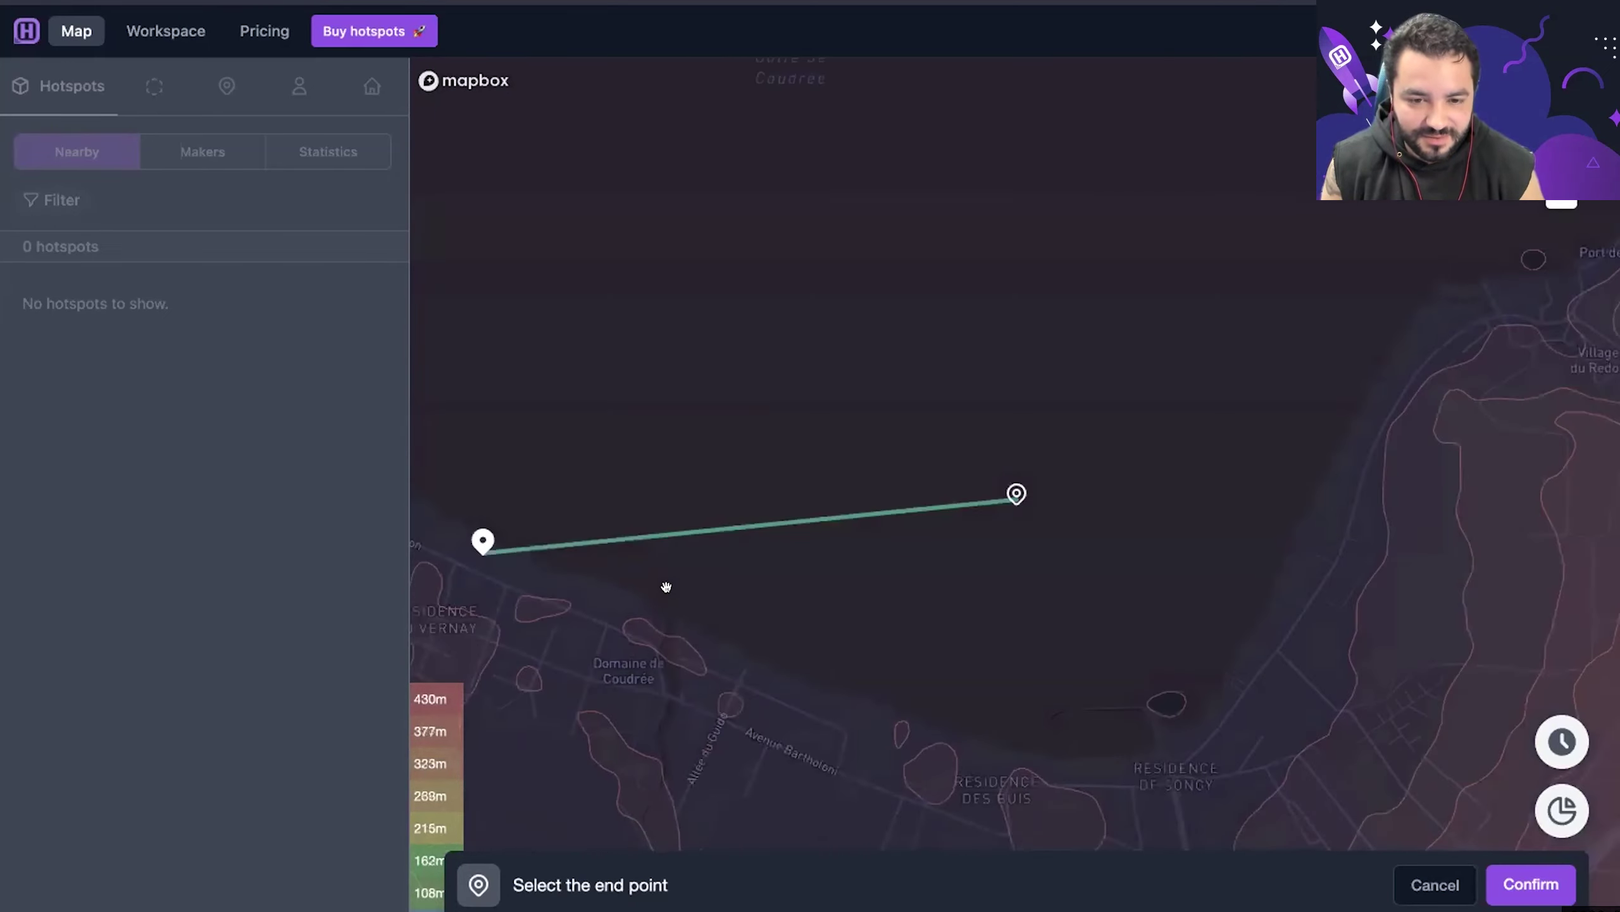
drag(853, 573, 513, 626)
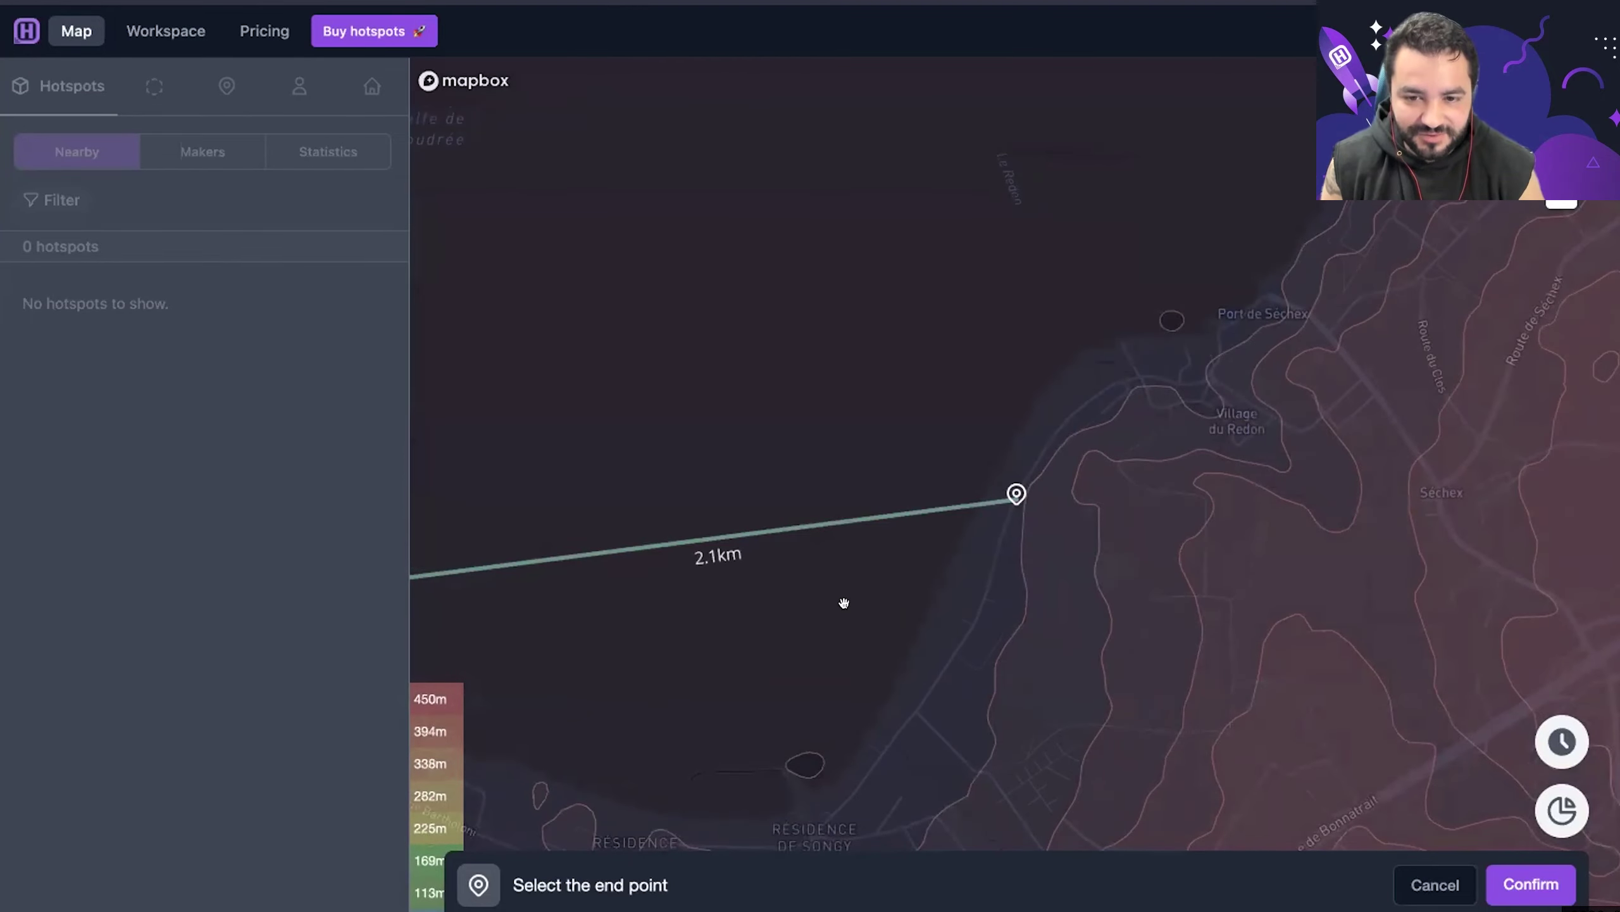
scroll(882, 572, up, 5)
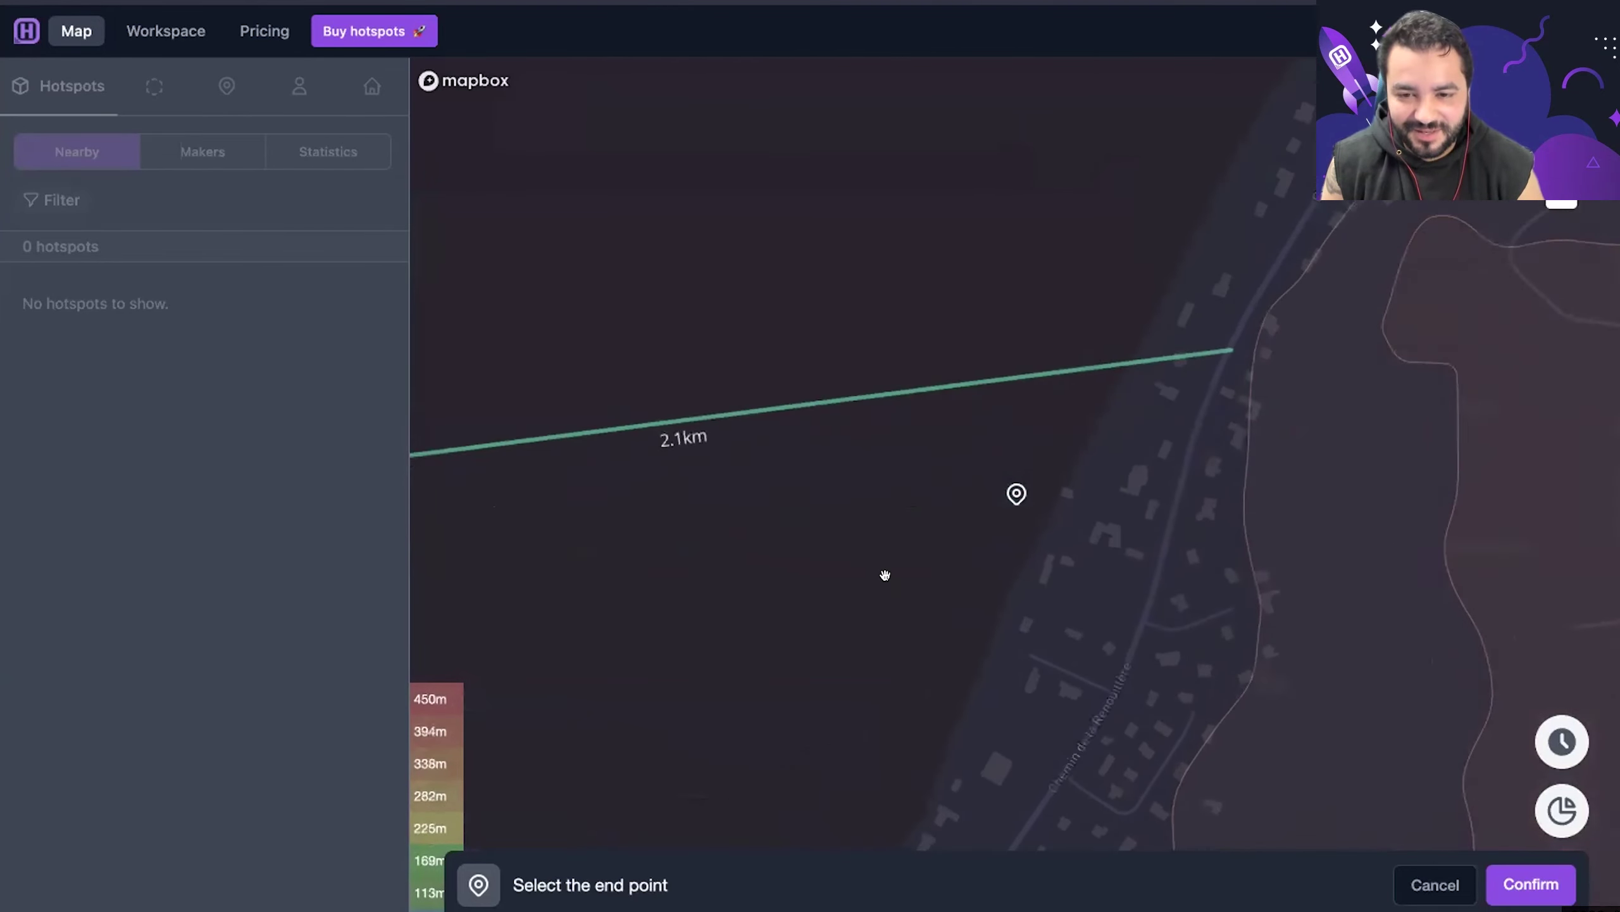
drag(974, 636, 741, 705)
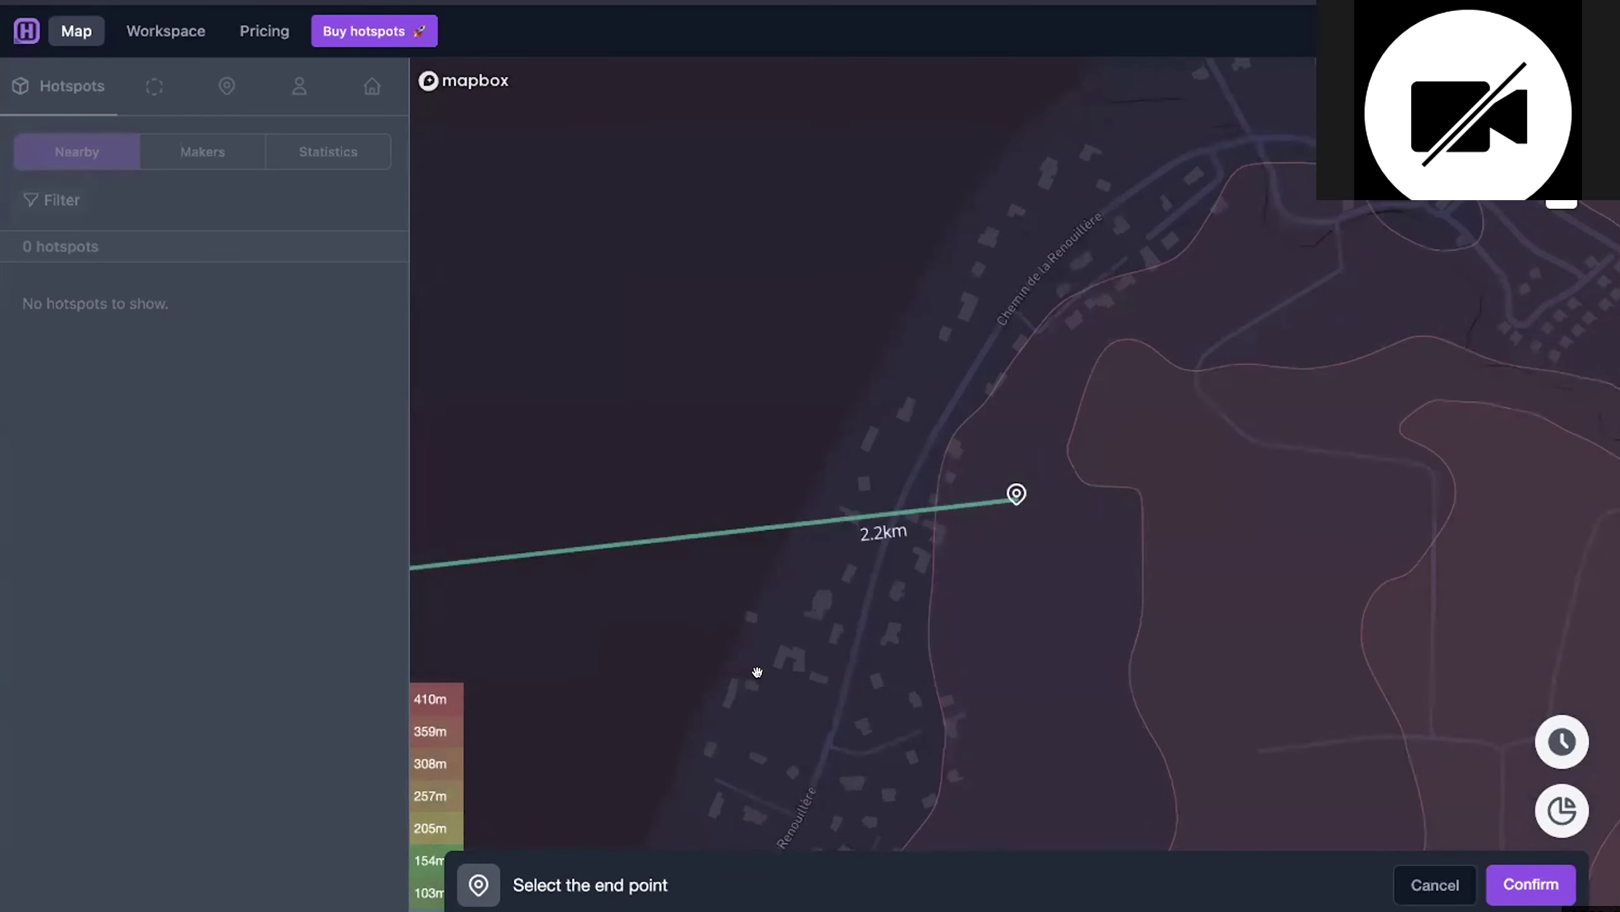
Bring the end point back near the start pin and cancel the measurement
drag(757, 672, 1129, 640)
drag(987, 659, 1288, 640)
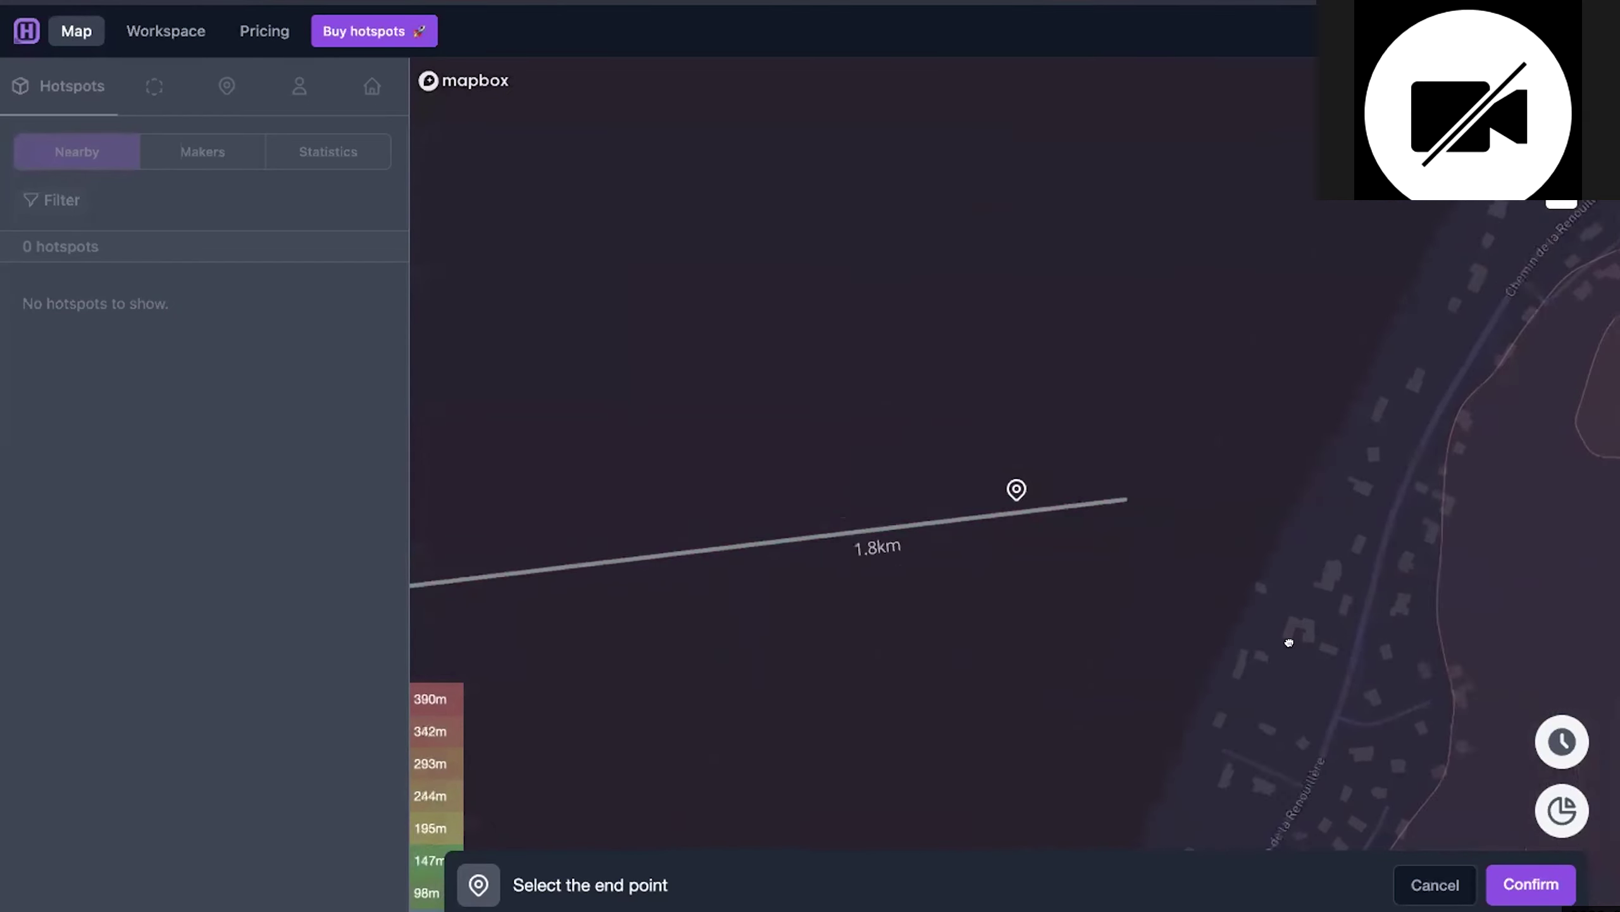
mouse_move(1101, 652)
mouse_down()
mouse_move(1085, 655)
mouse_move(1132, 670)
mouse_move(1371, 608)
mouse_move(1061, 626)
mouse_up()
mouse_move(1248, 586)
mouse_down()
mouse_move(1165, 572)
mouse_move(1131, 502)
mouse_up()
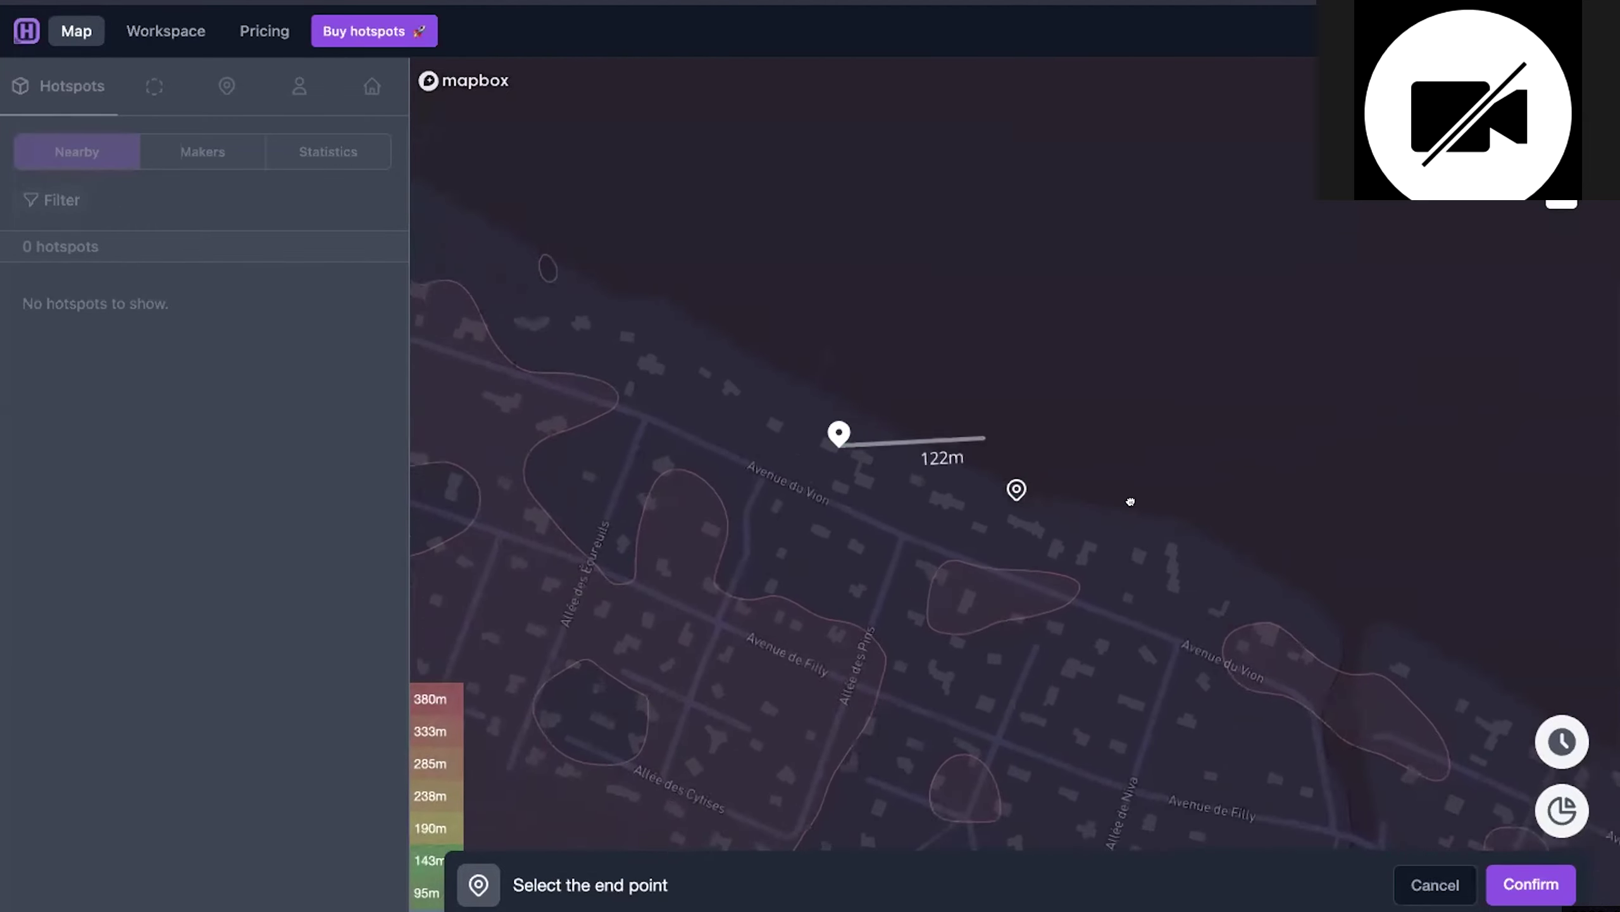
click(1424, 882)
scroll(1231, 601, down, 5)
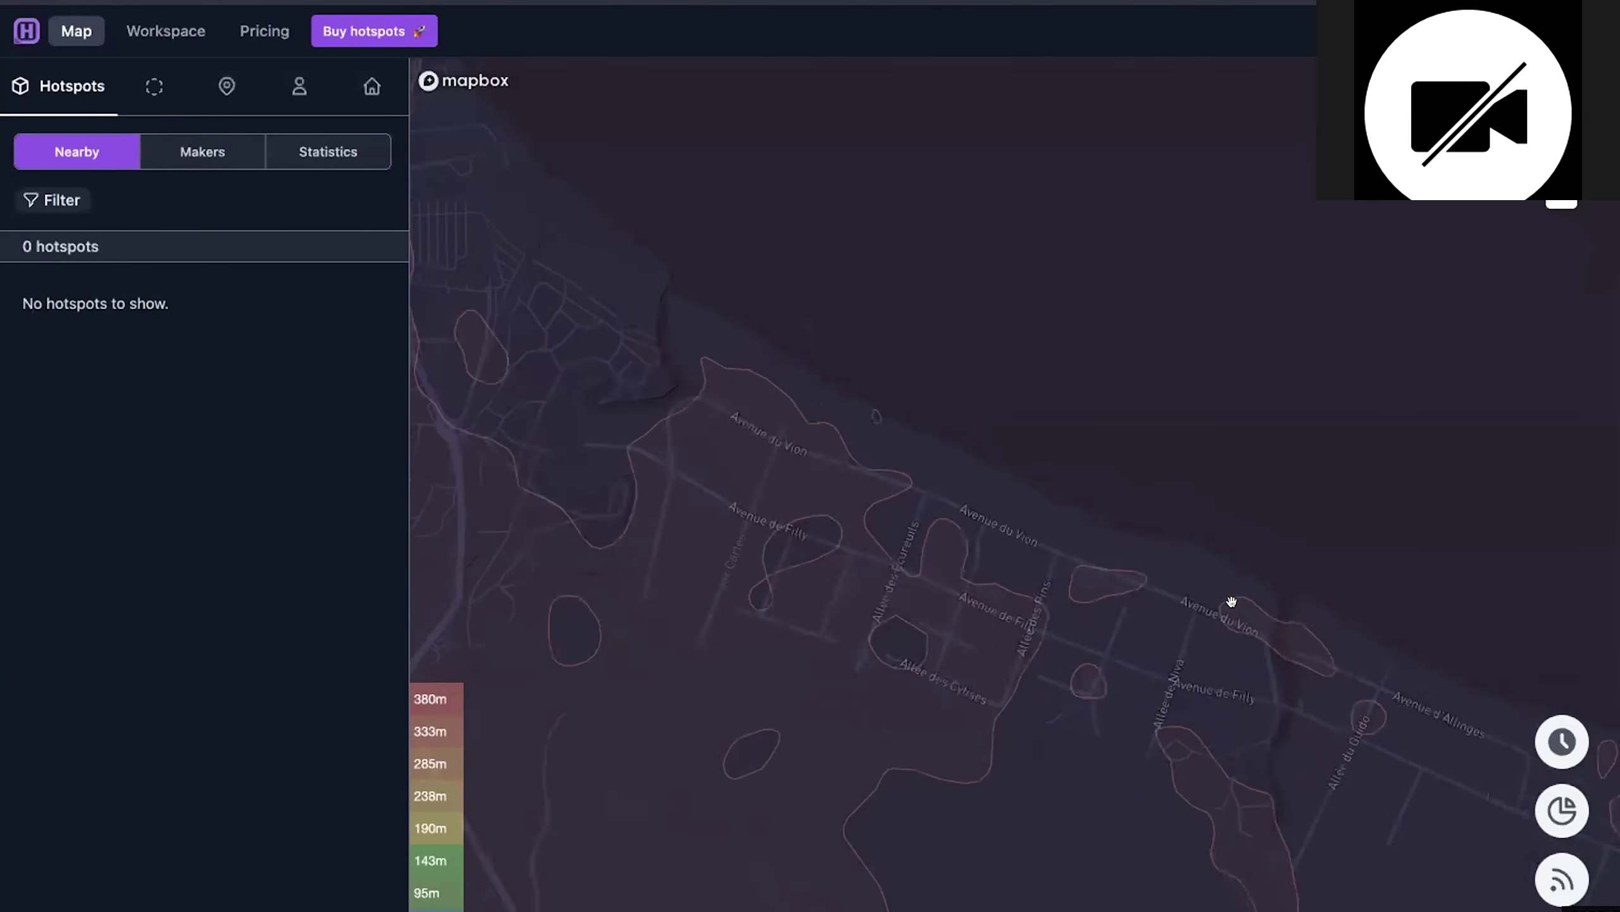
Zoom out and pan south until all 1145 Lake Geneva hotspots are plotted
scroll(1164, 565, down, 5)
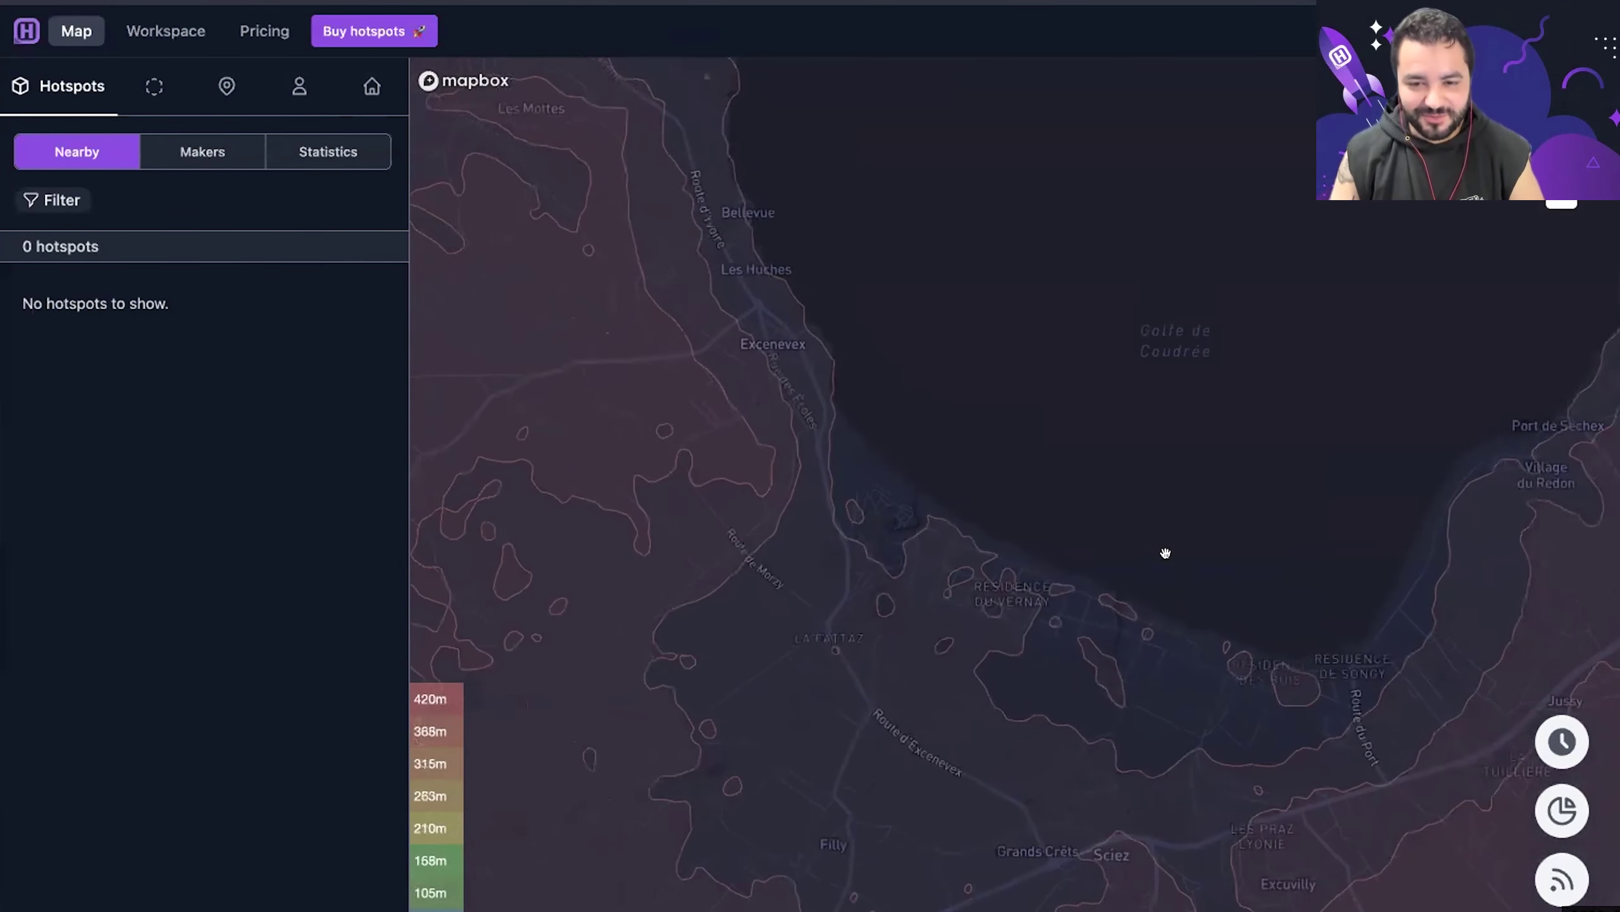
scroll(1034, 523, down, 5)
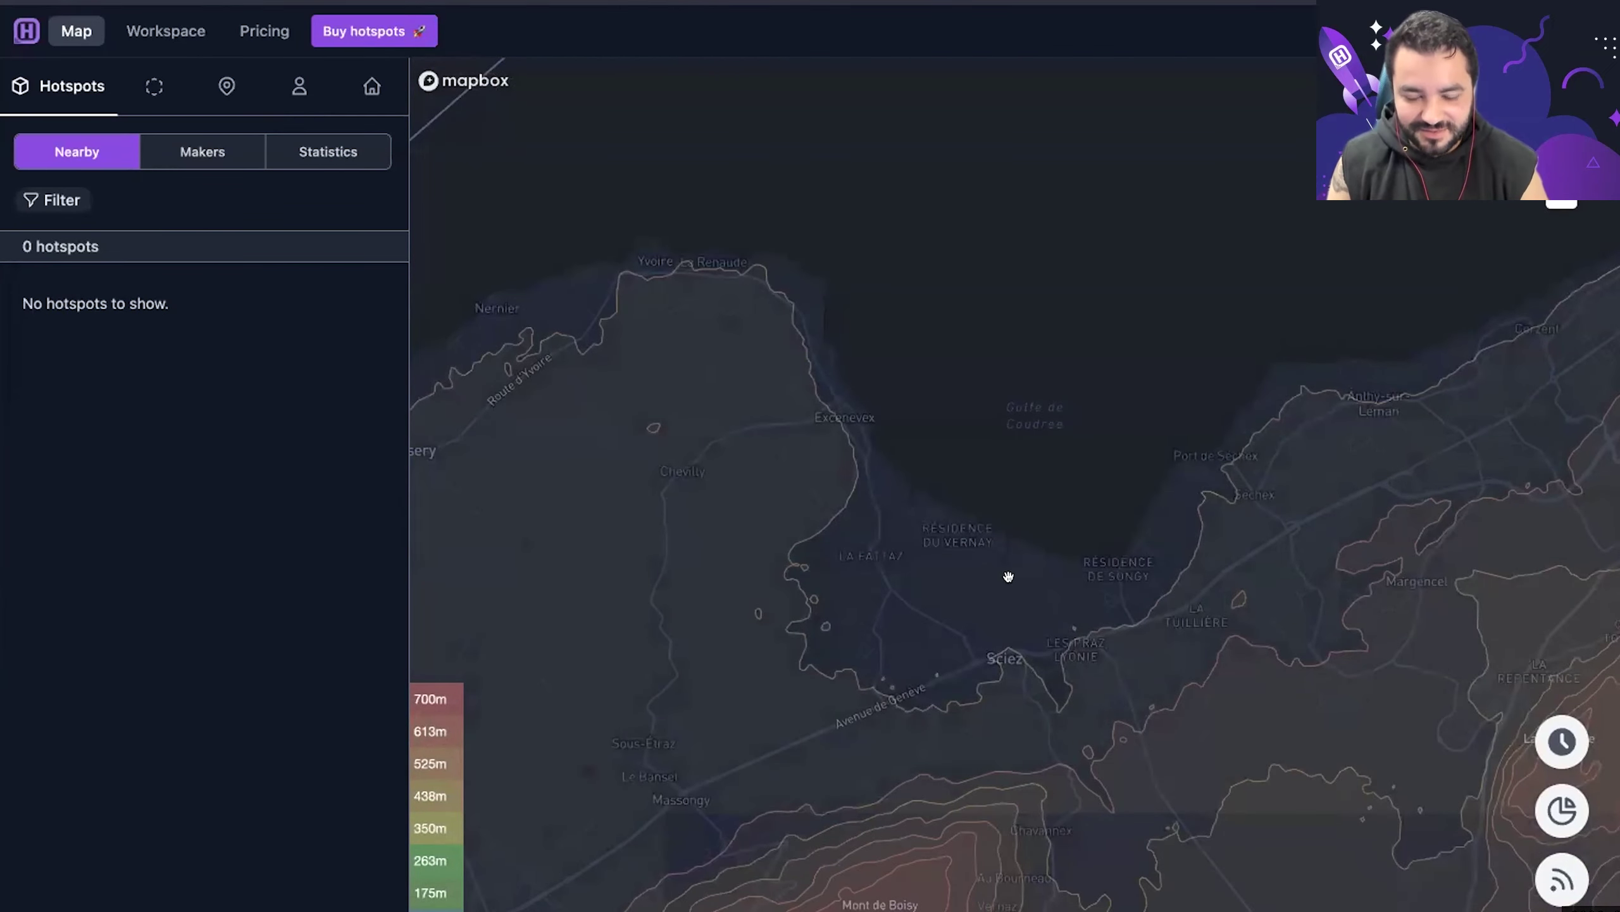
drag(1005, 571, 1027, 260)
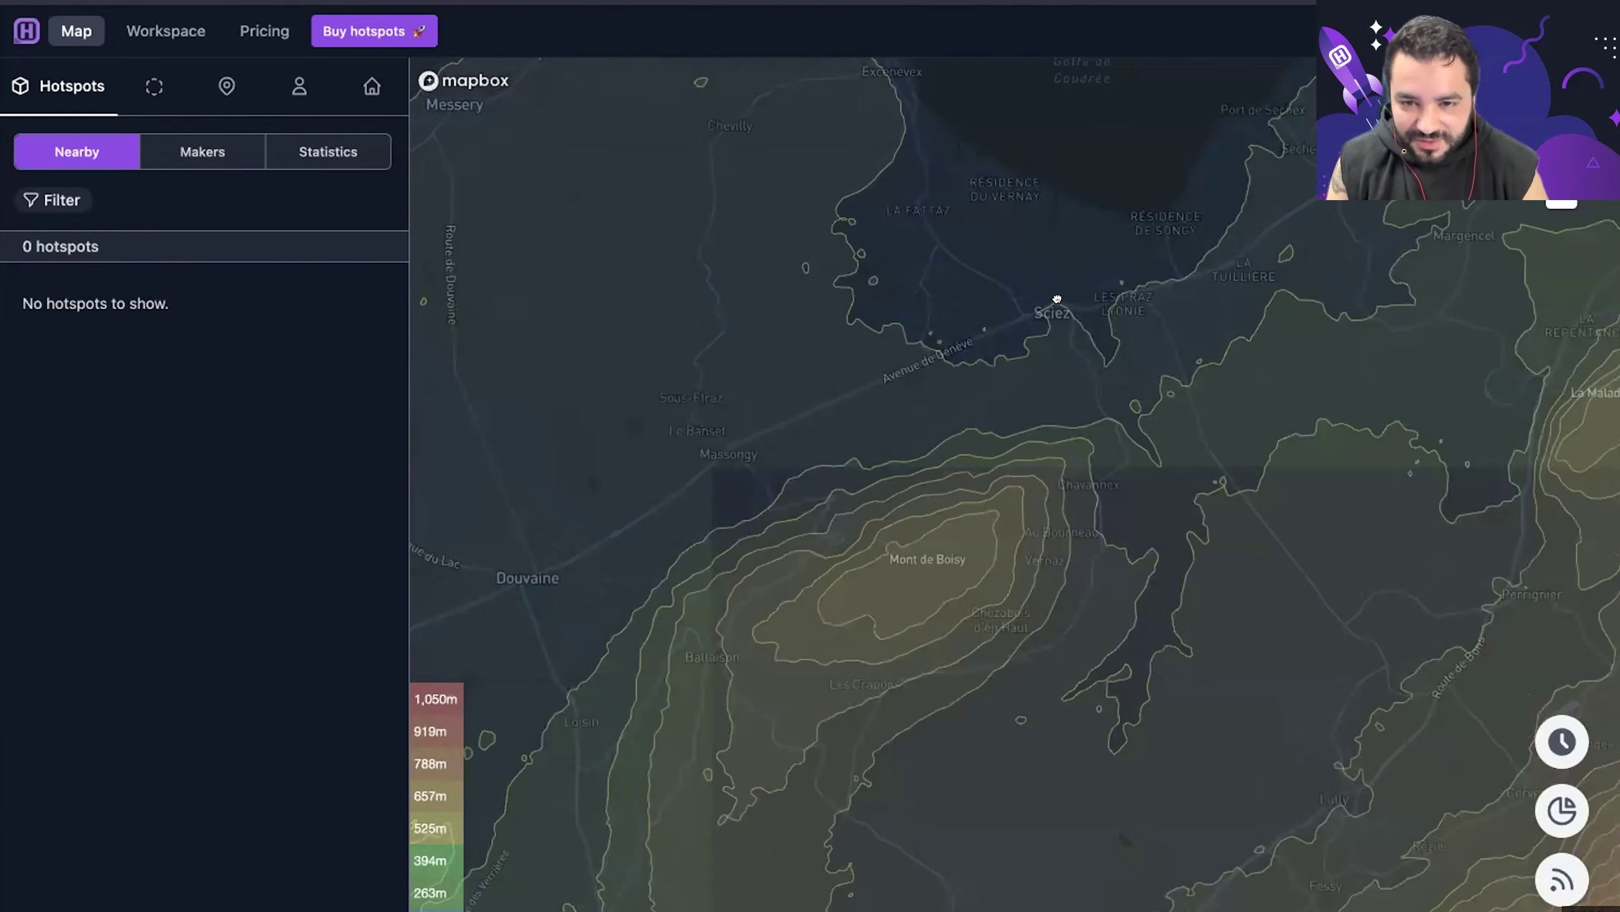
scroll(1063, 504, down, 5)
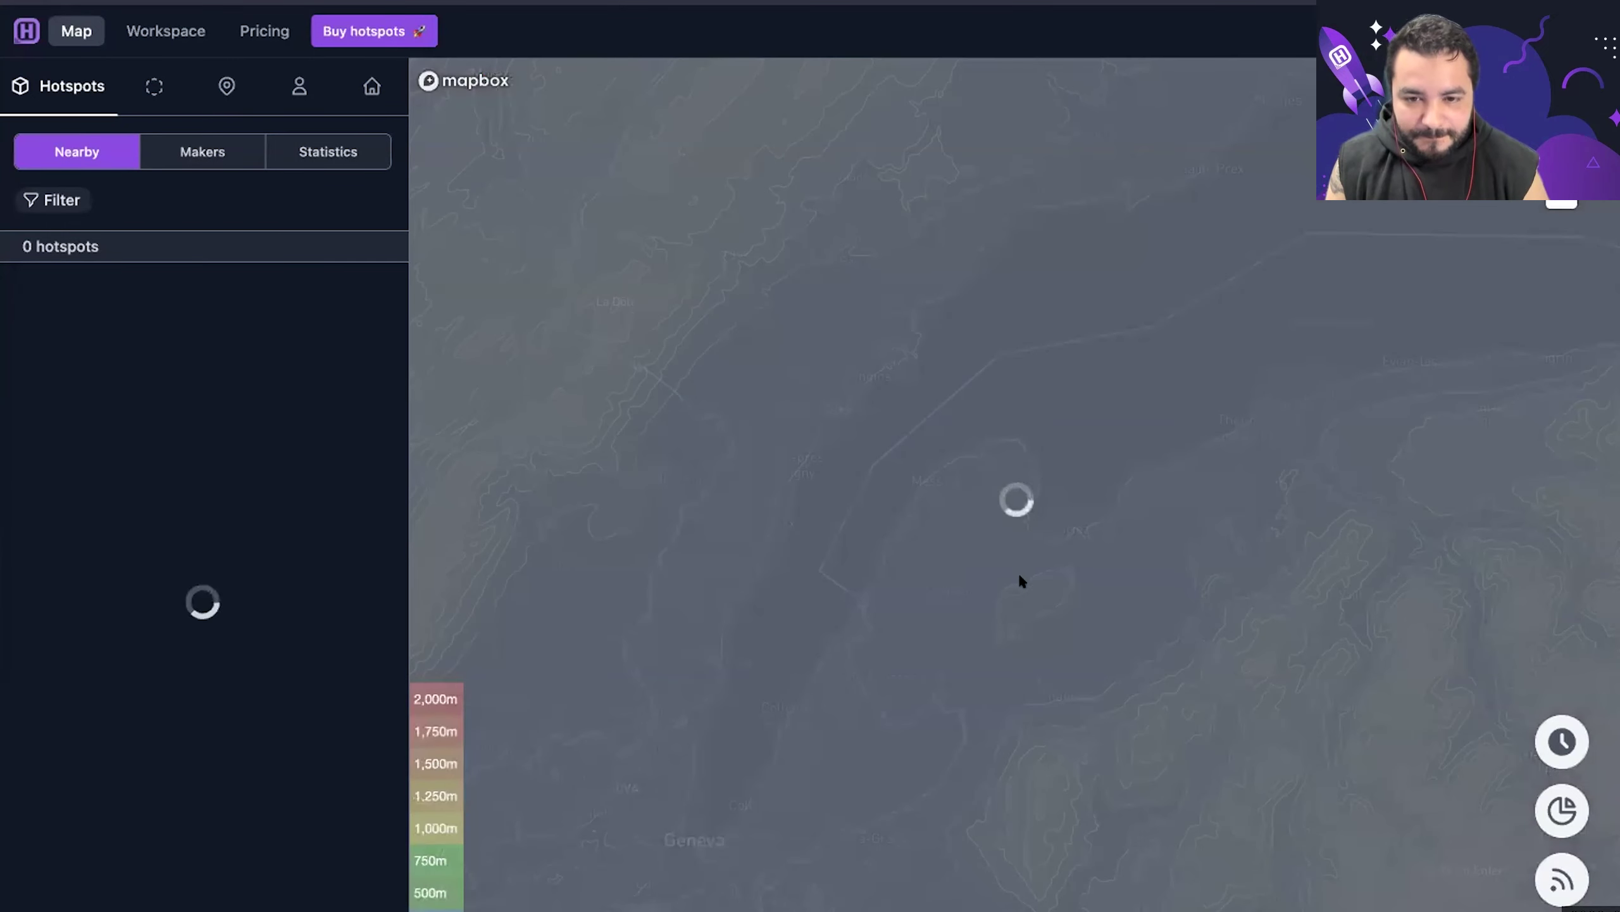
drag(1020, 580, 1119, 447)
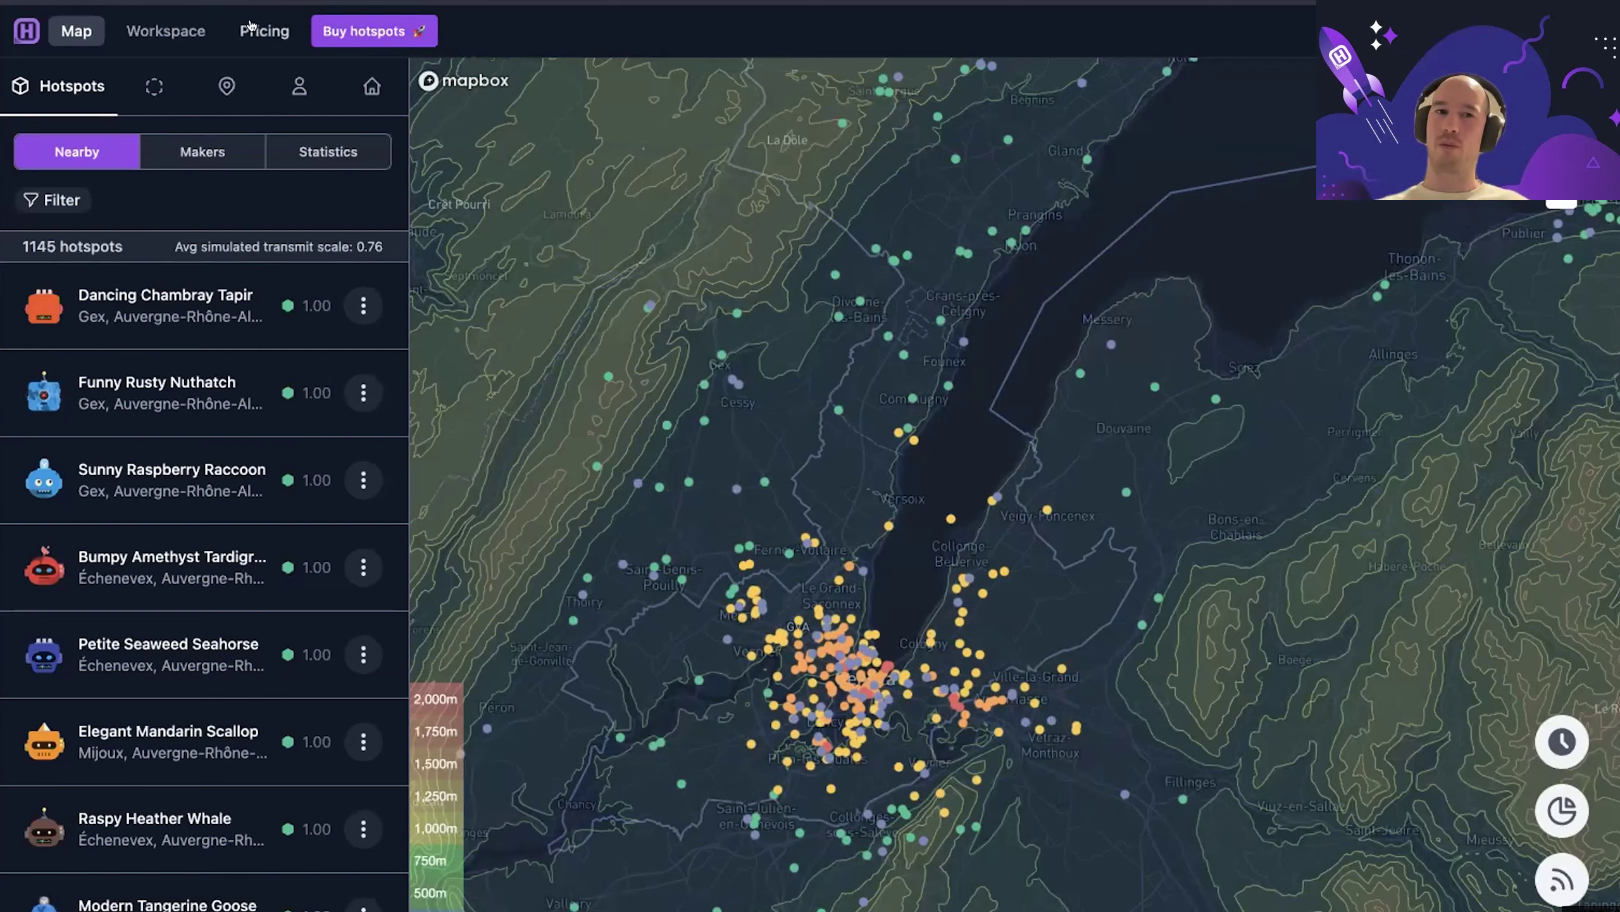
click(263, 30)
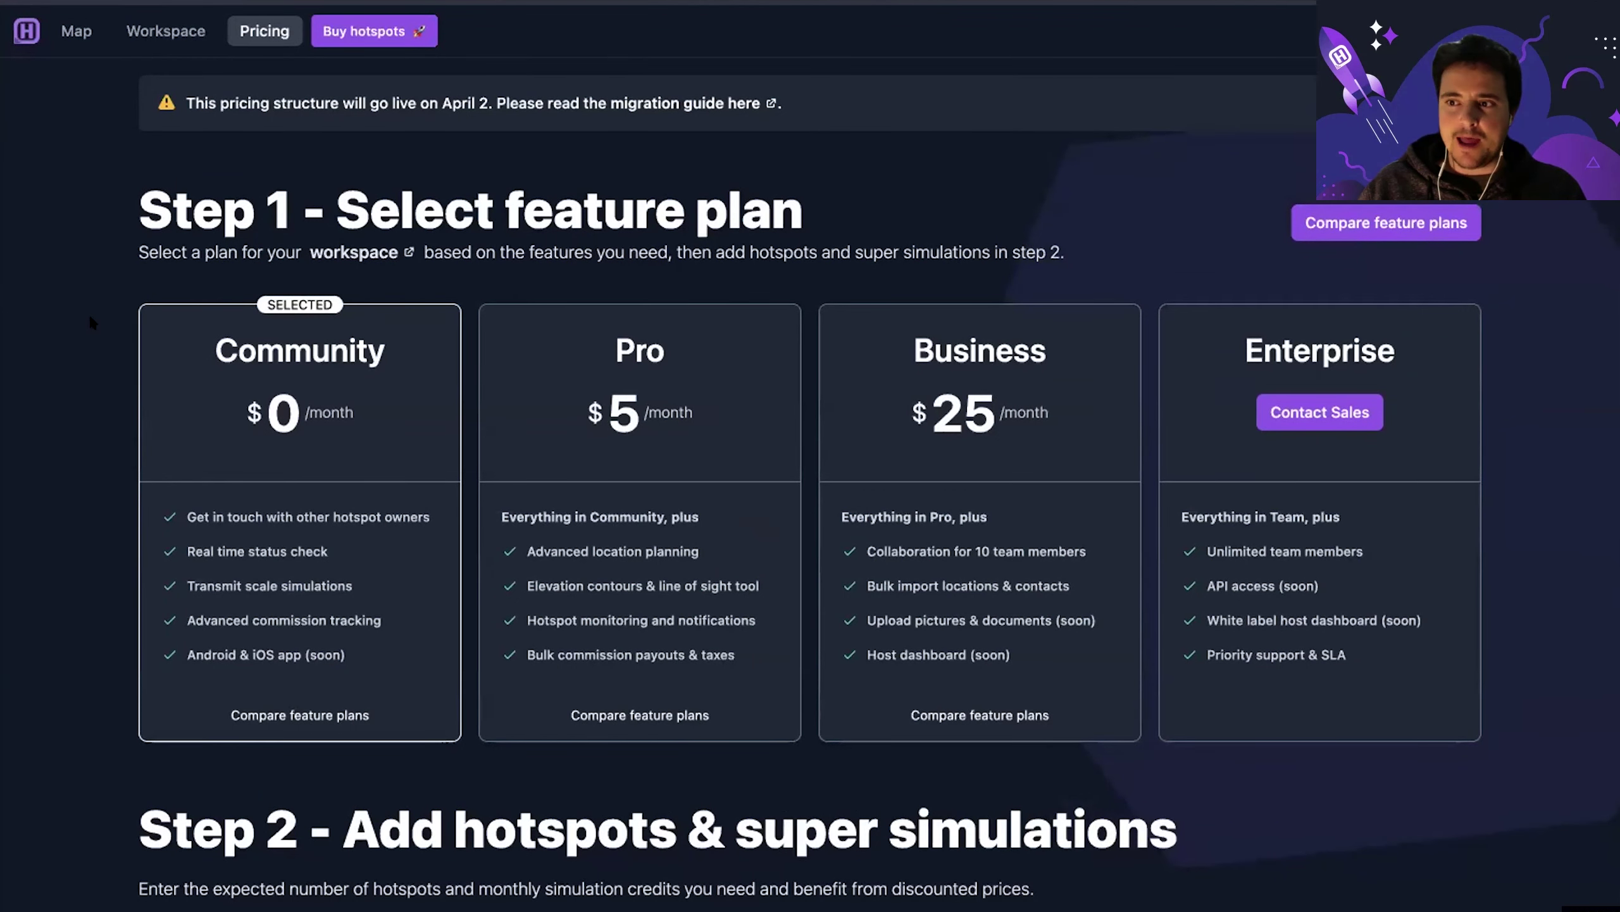
click(164, 33)
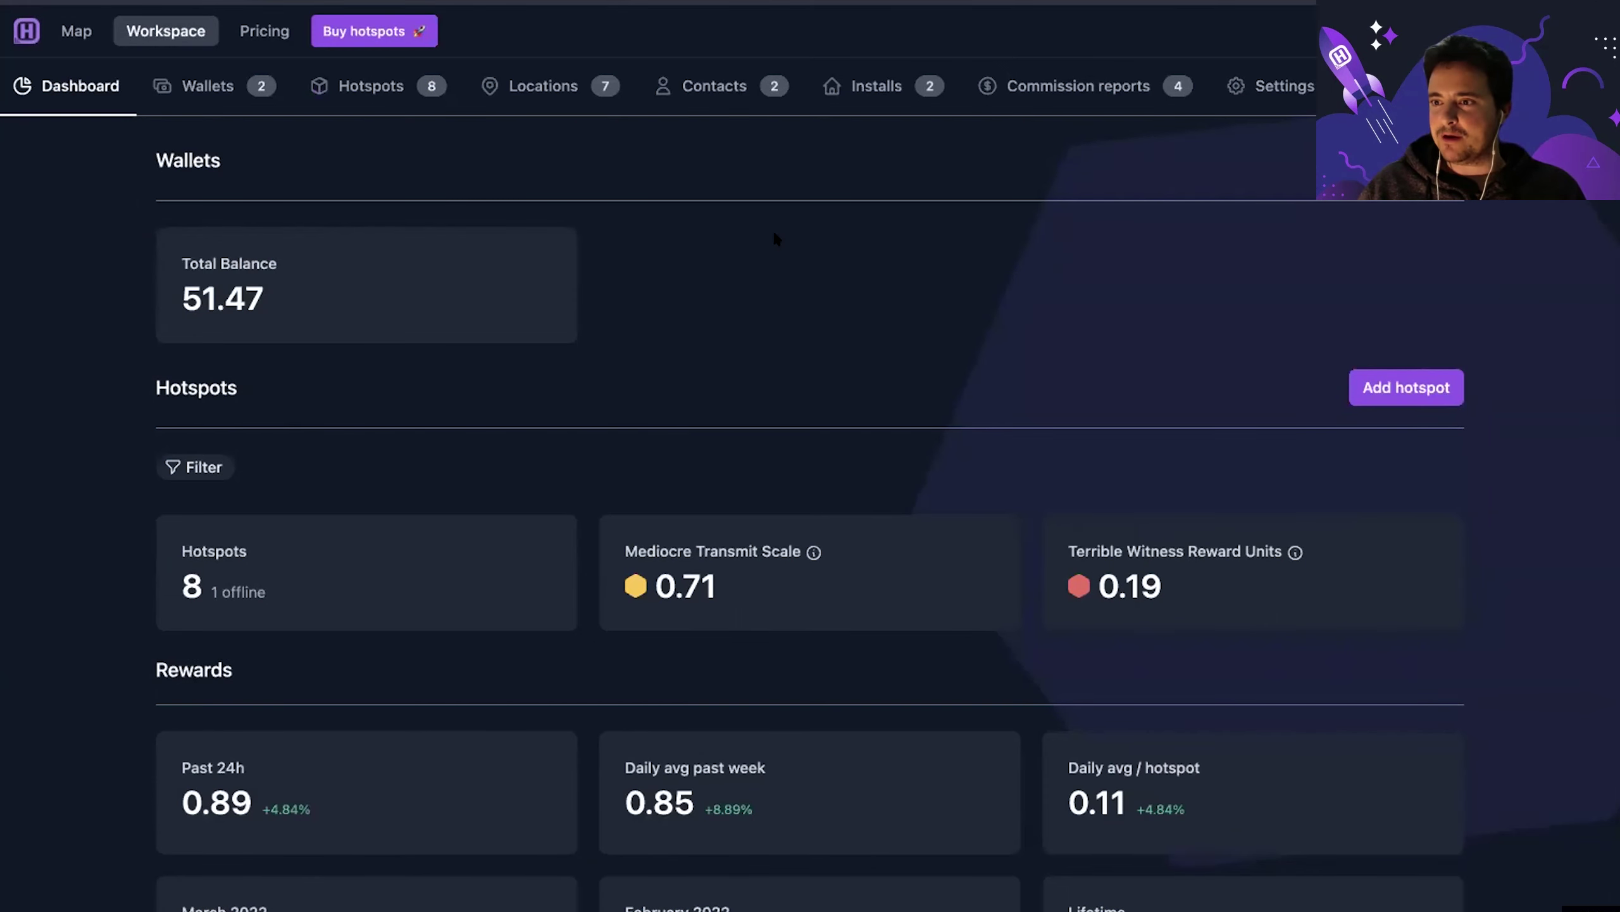
scroll(775, 236, down, 10)
scroll(774, 236, up, 10)
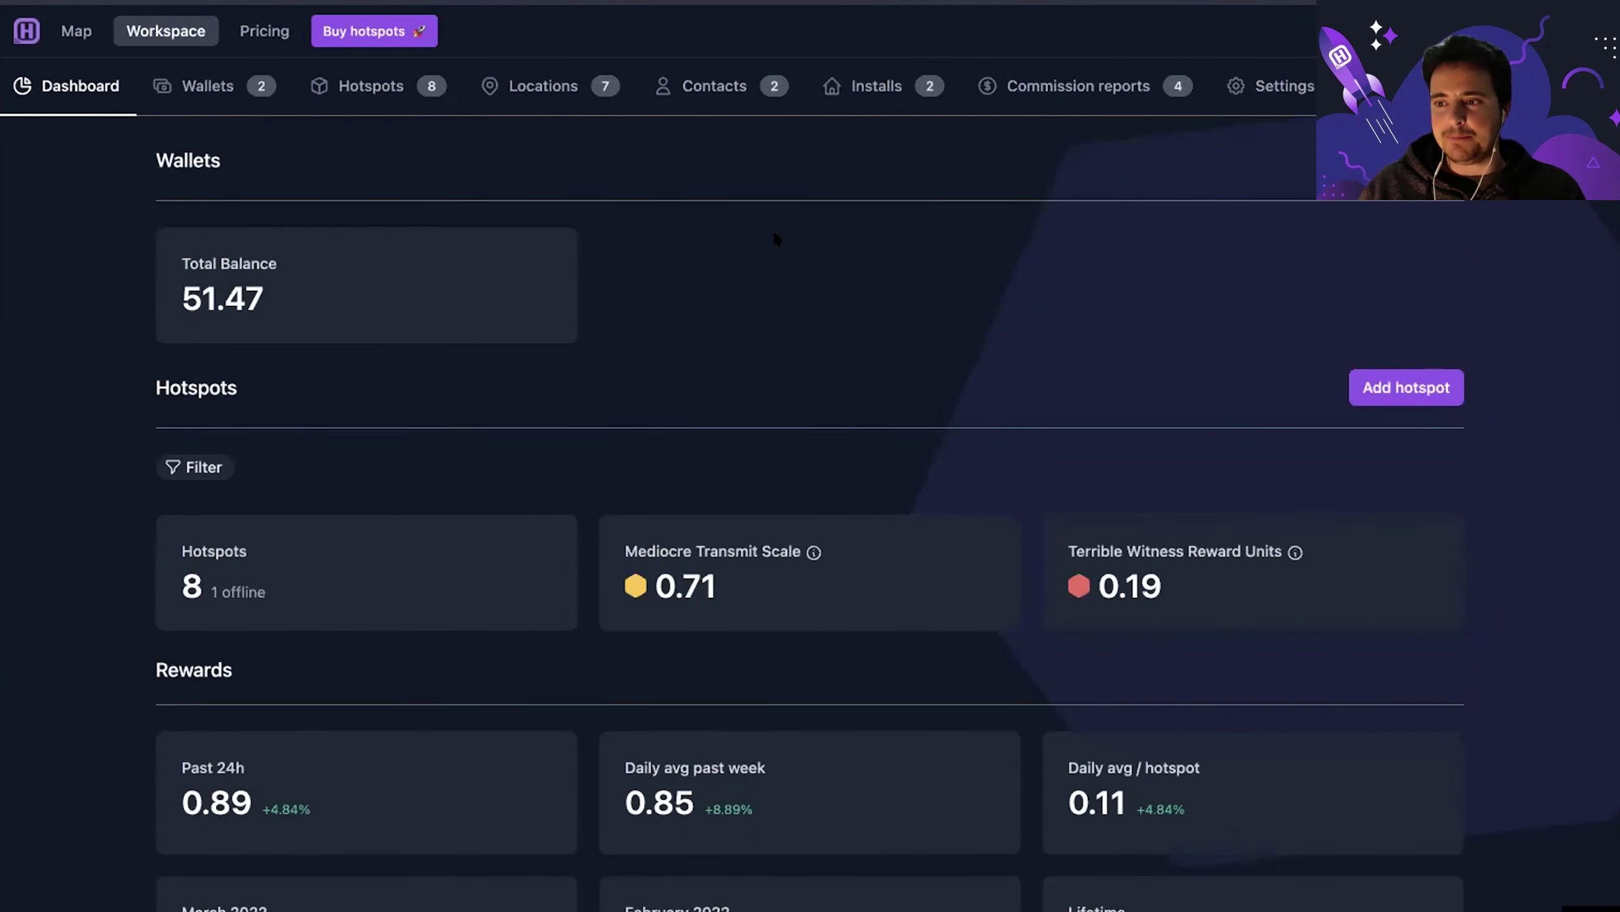
click(76, 30)
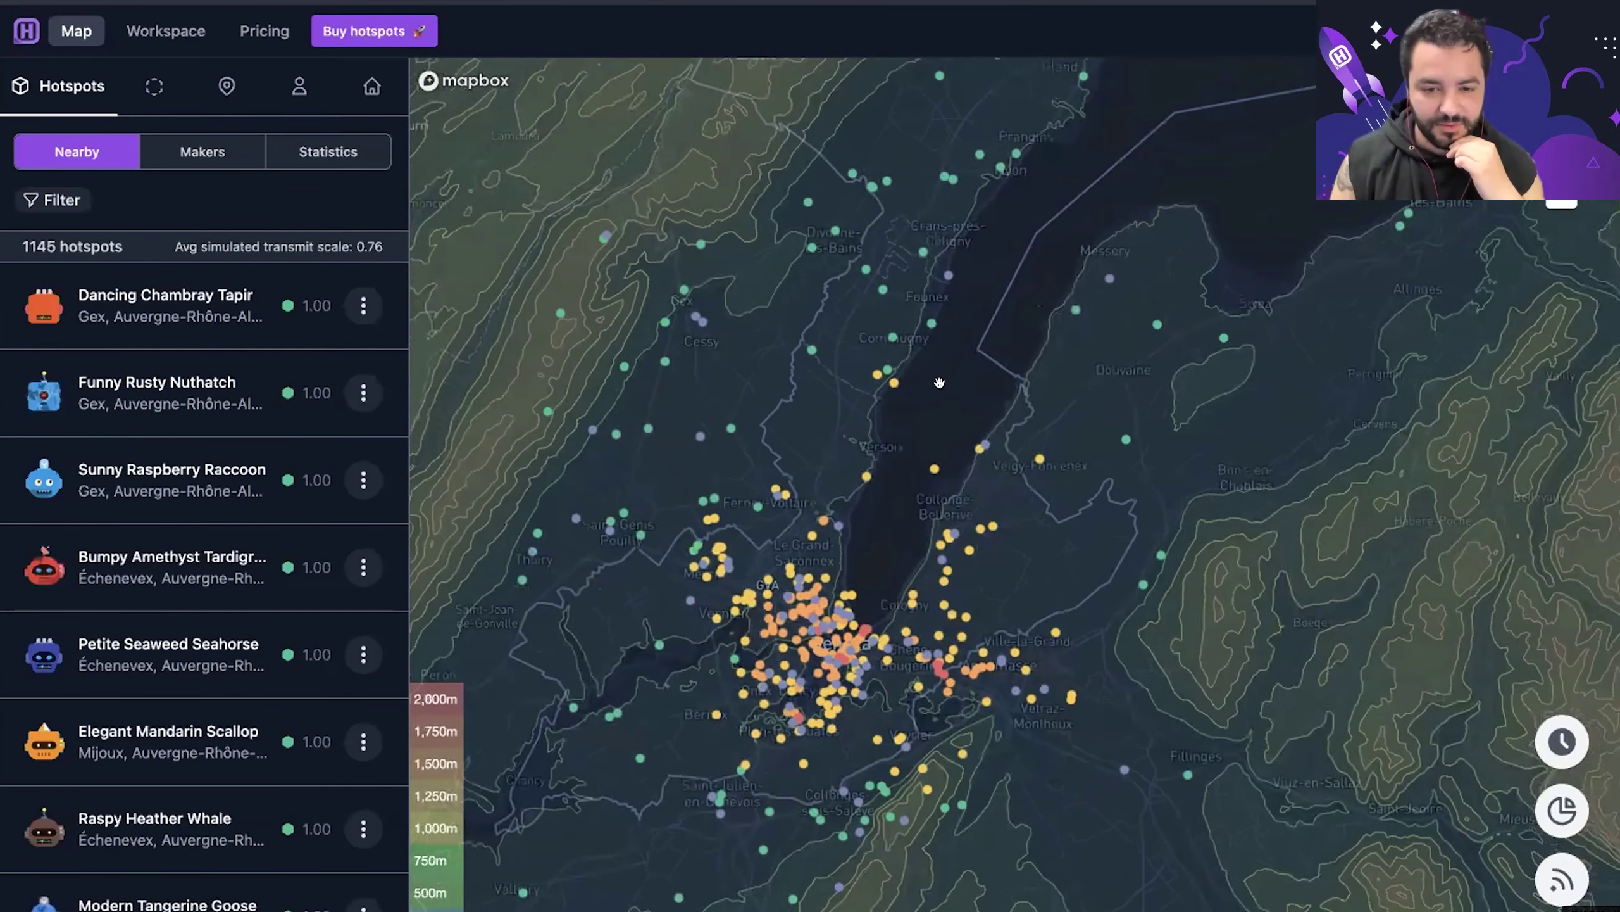
Centre the map on Geneva, then open the Workspace dashboard showing 8 hotspots and 24h rewards
scroll(924, 507, up, 5)
drag(924, 508, 945, 447)
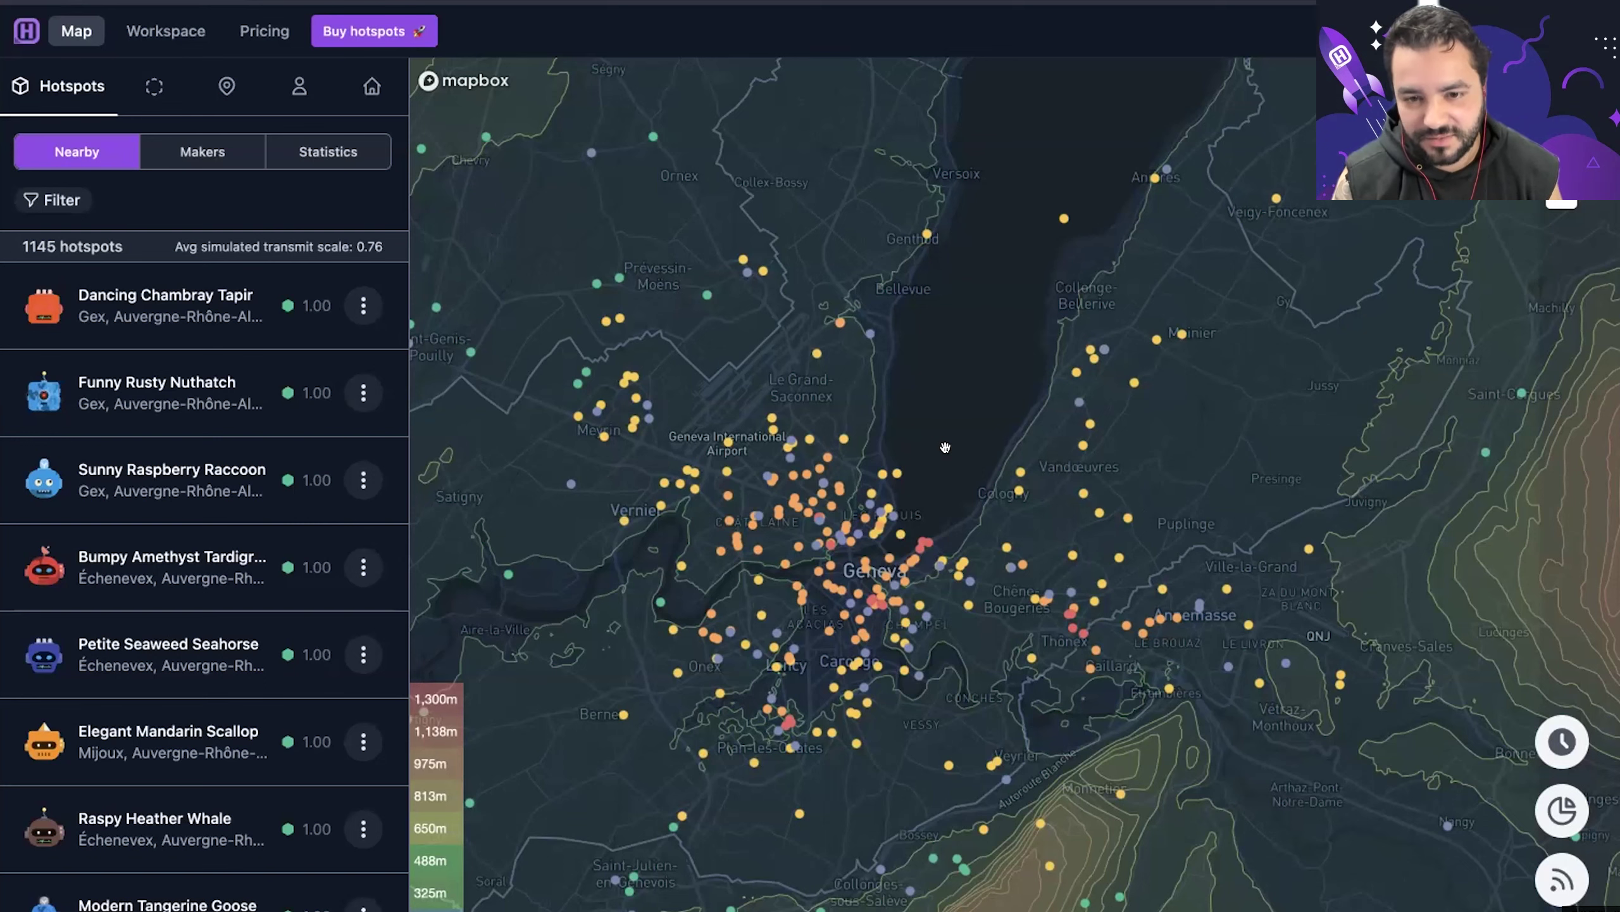
scroll(946, 446, down, 5)
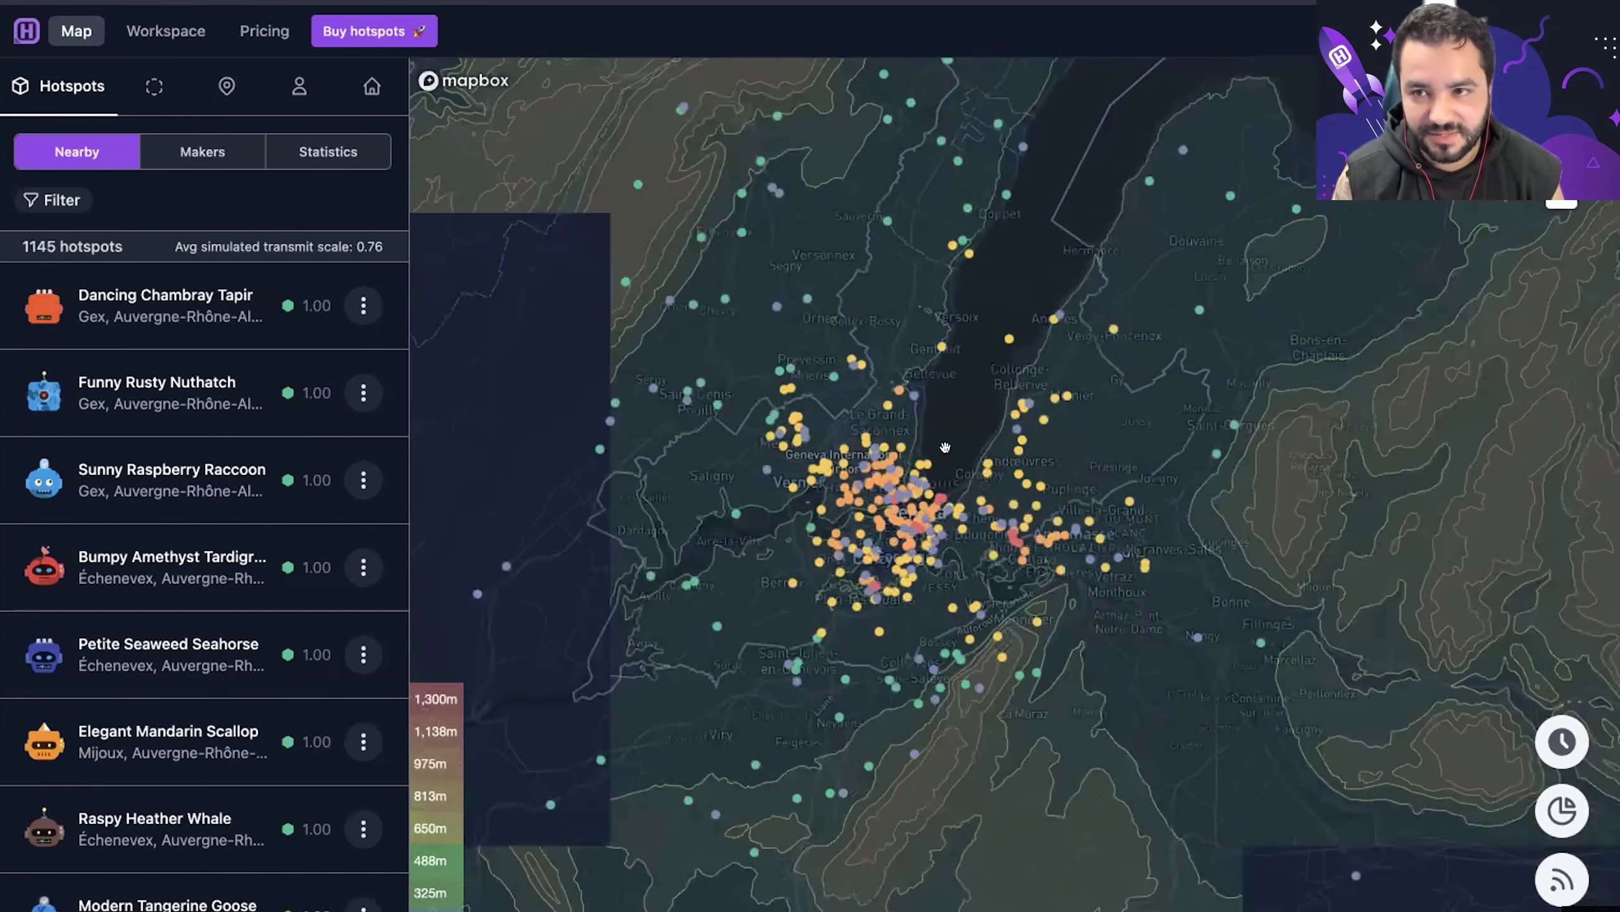
scroll(951, 440, up, 3)
scroll(957, 432, down, 2)
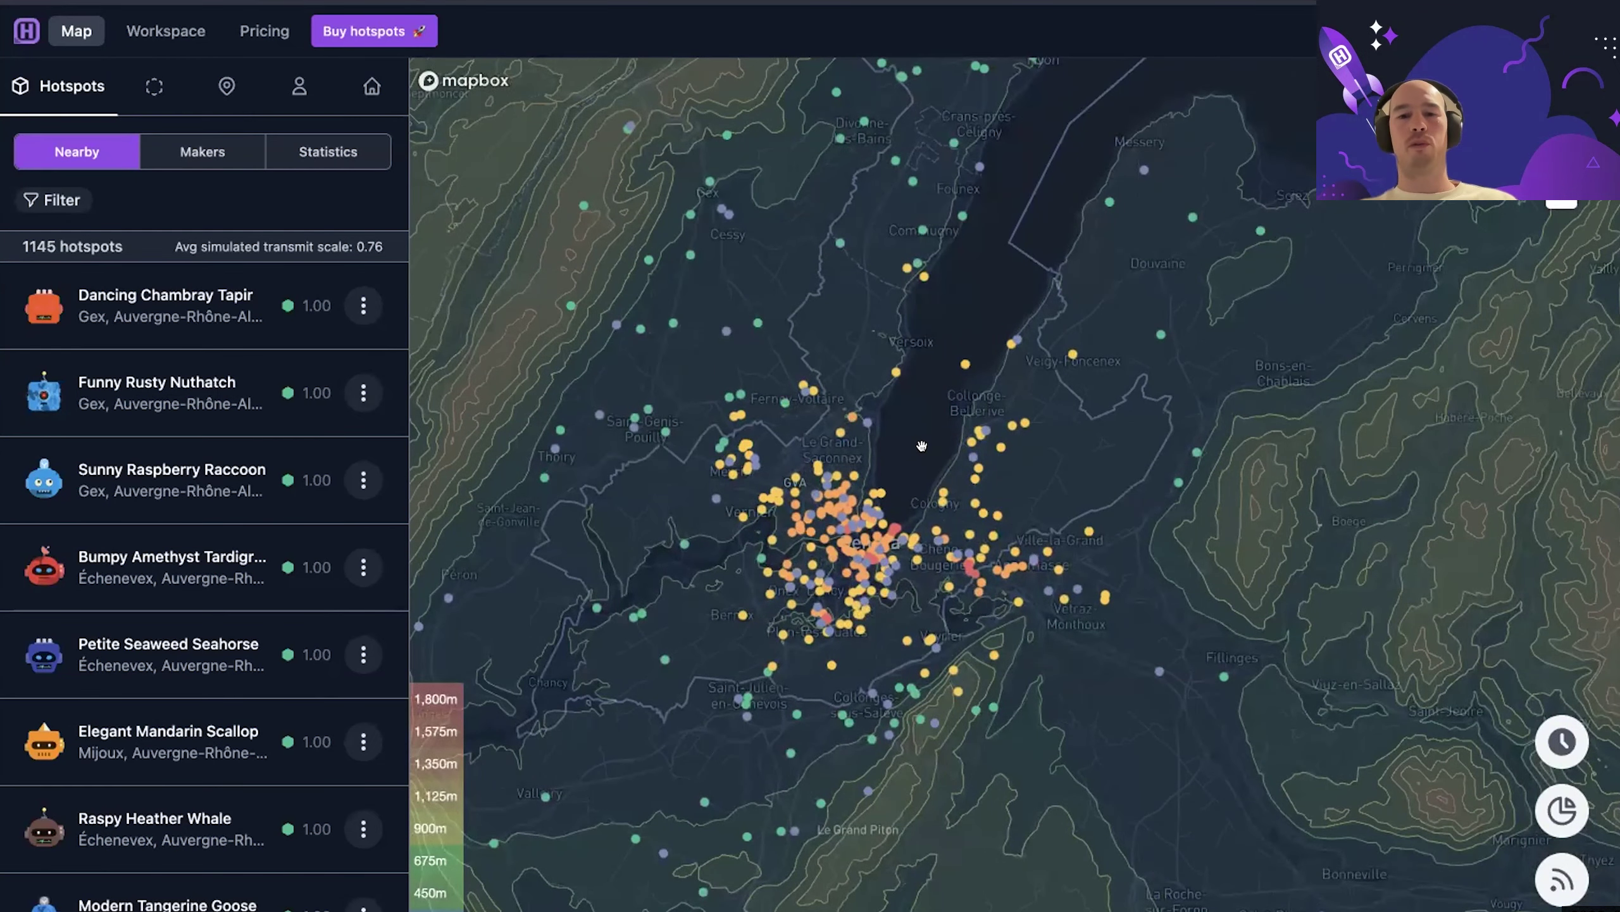
scroll(921, 446, down, 2)
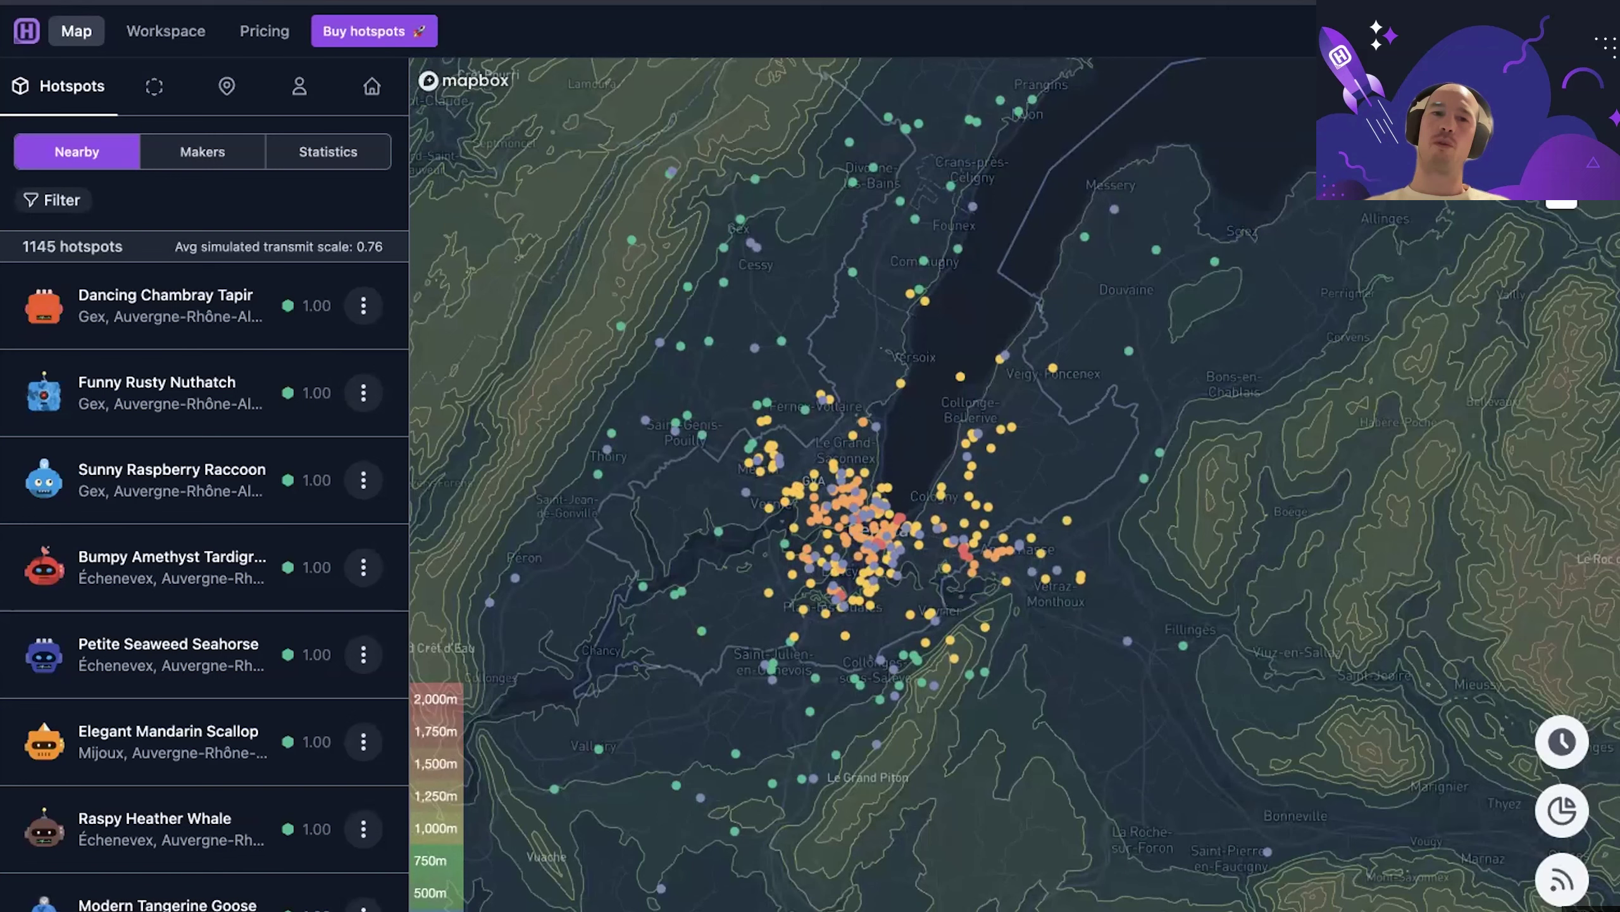
click(185, 21)
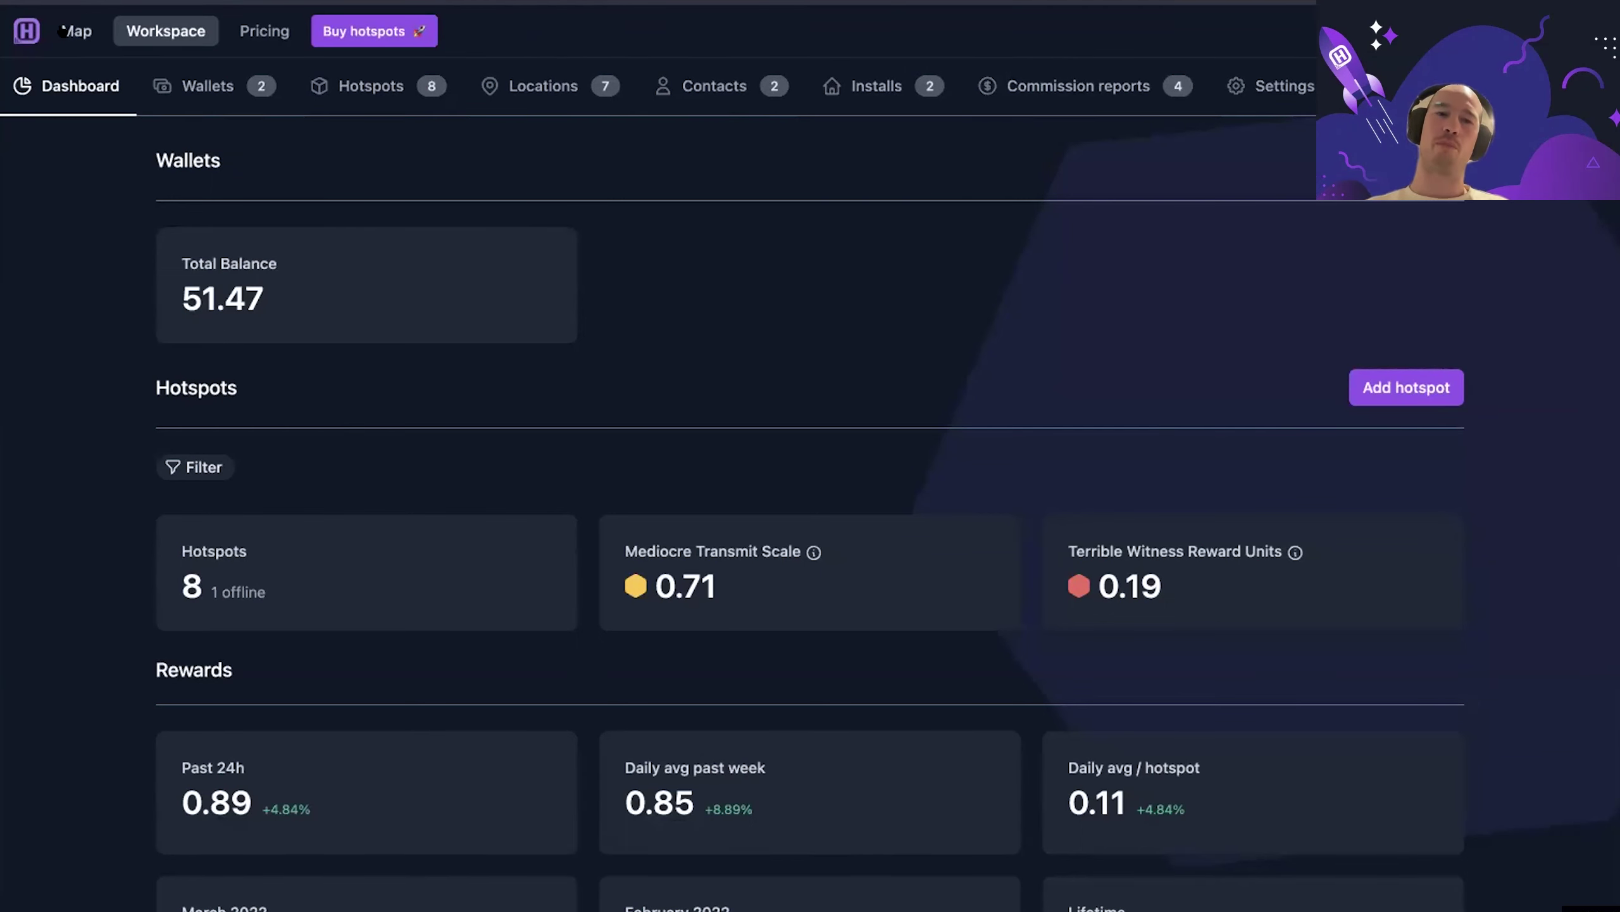
Switch back to the Map view and recentre it on Geneva's hotspots
click(77, 30)
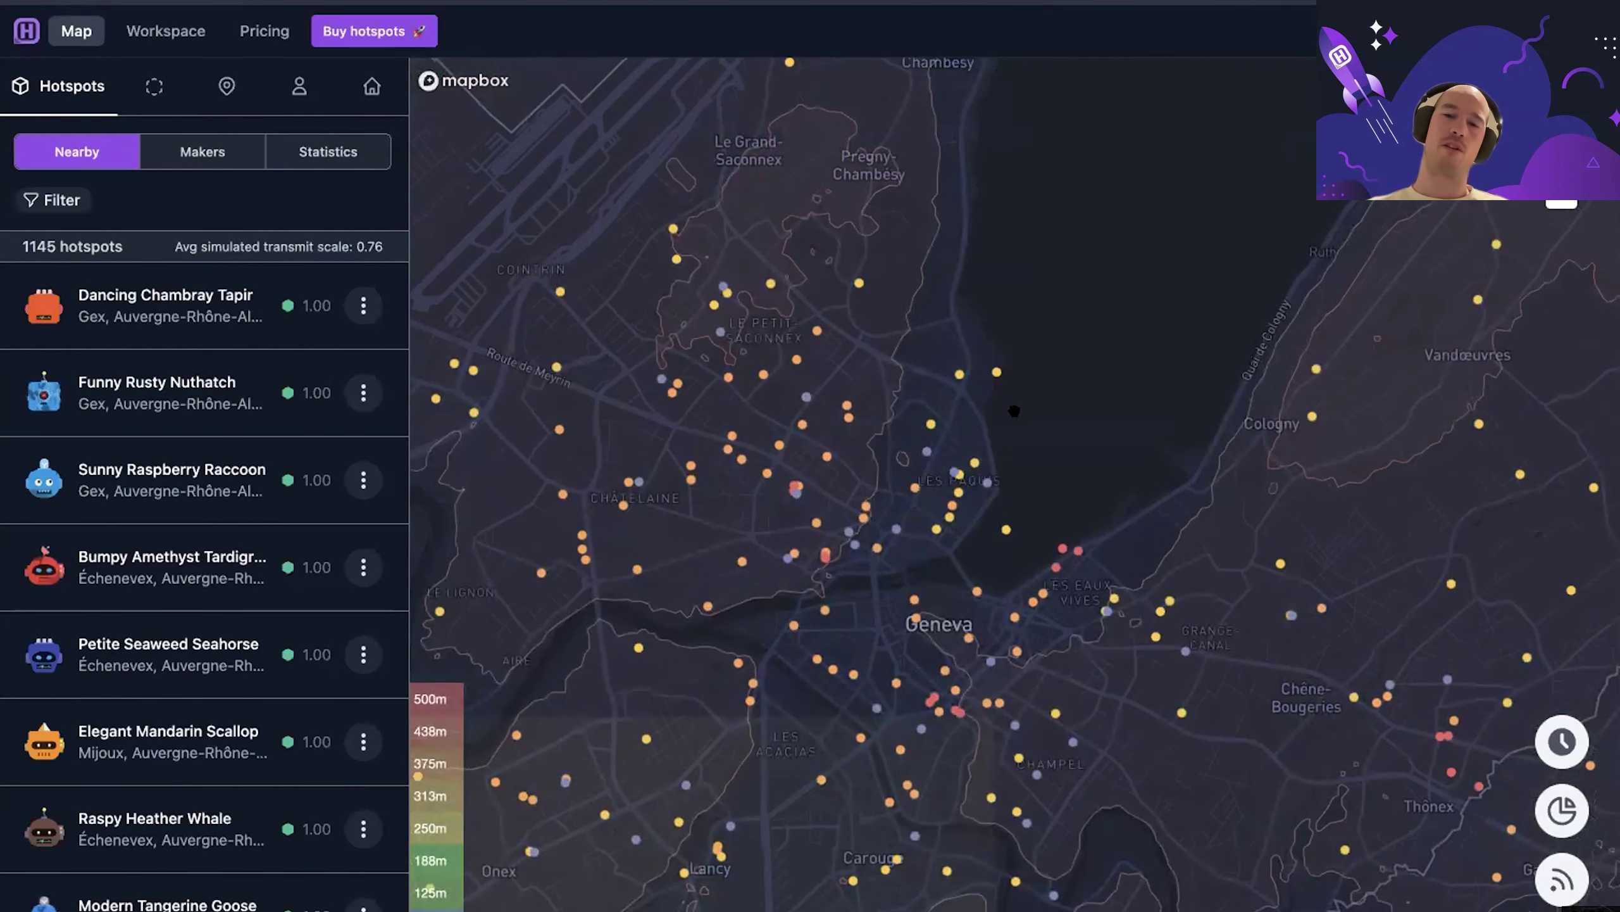
scroll(1015, 410, down, 5)
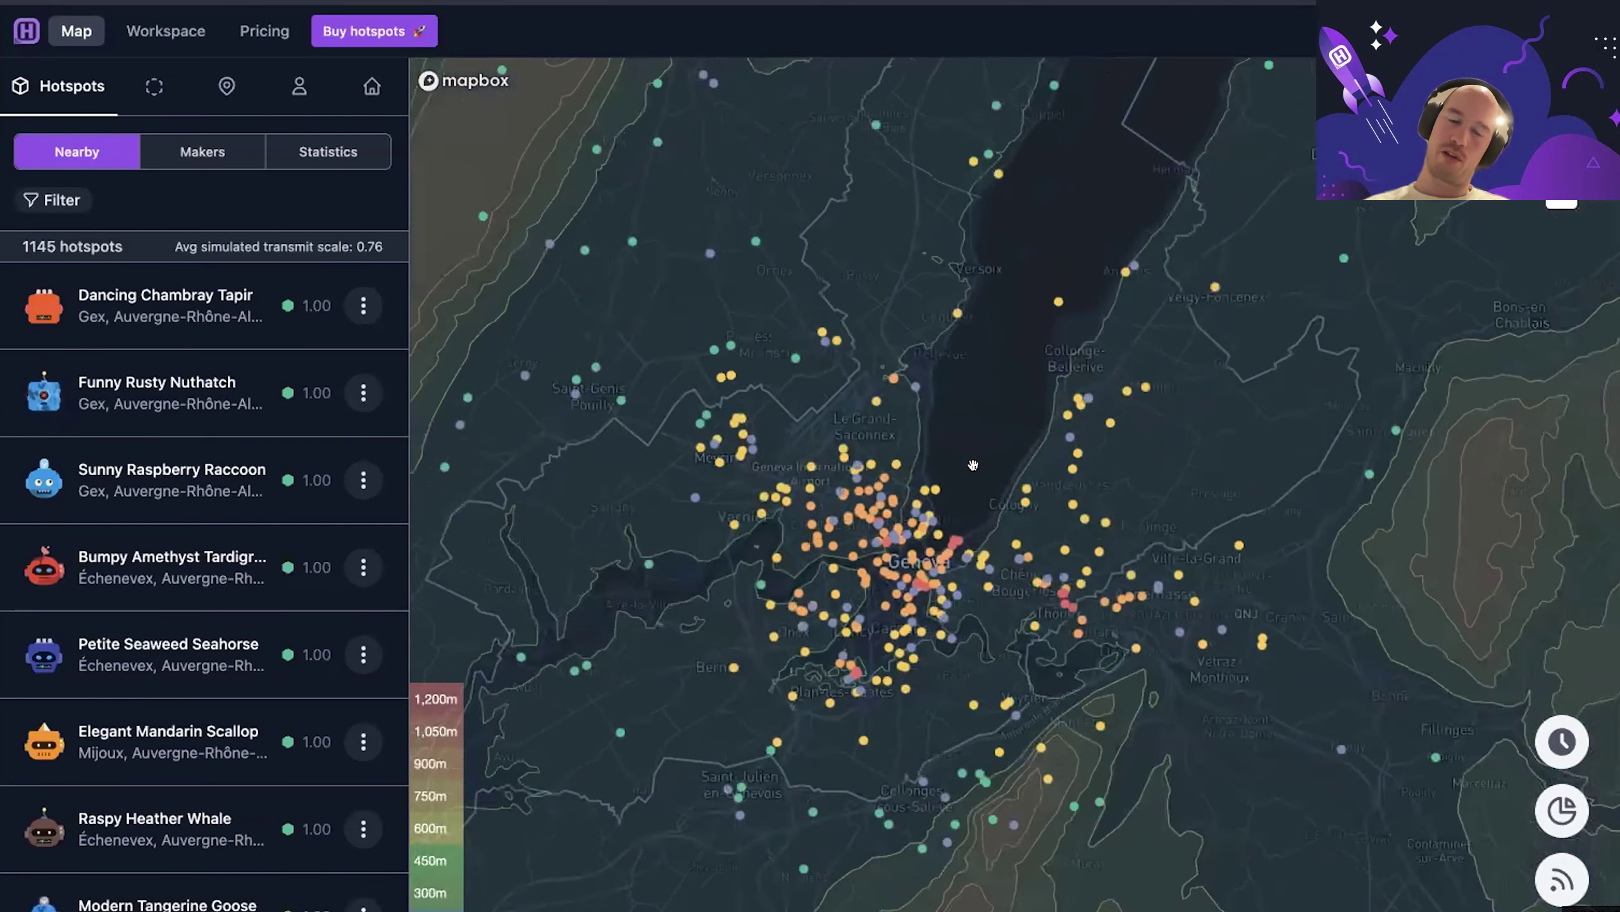
drag(973, 464, 925, 506)
scroll(926, 505, up, 3)
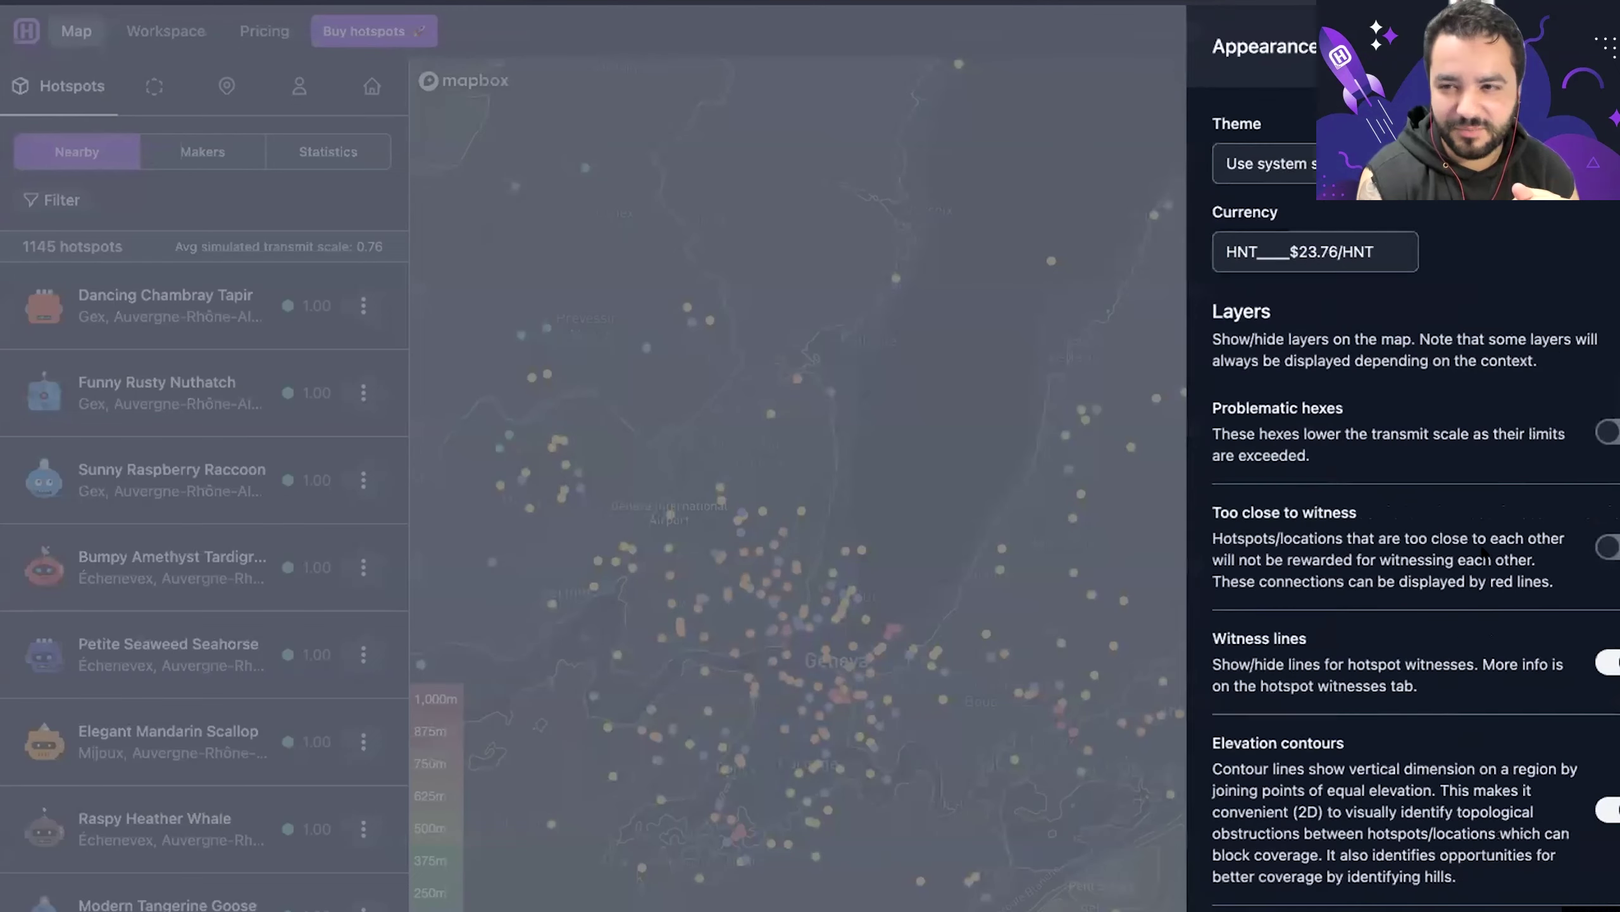
Colour hotspots by Online status in Appearance settings, then open the Pricing page
scroll(1378, 446, down, 10)
click(1378, 709)
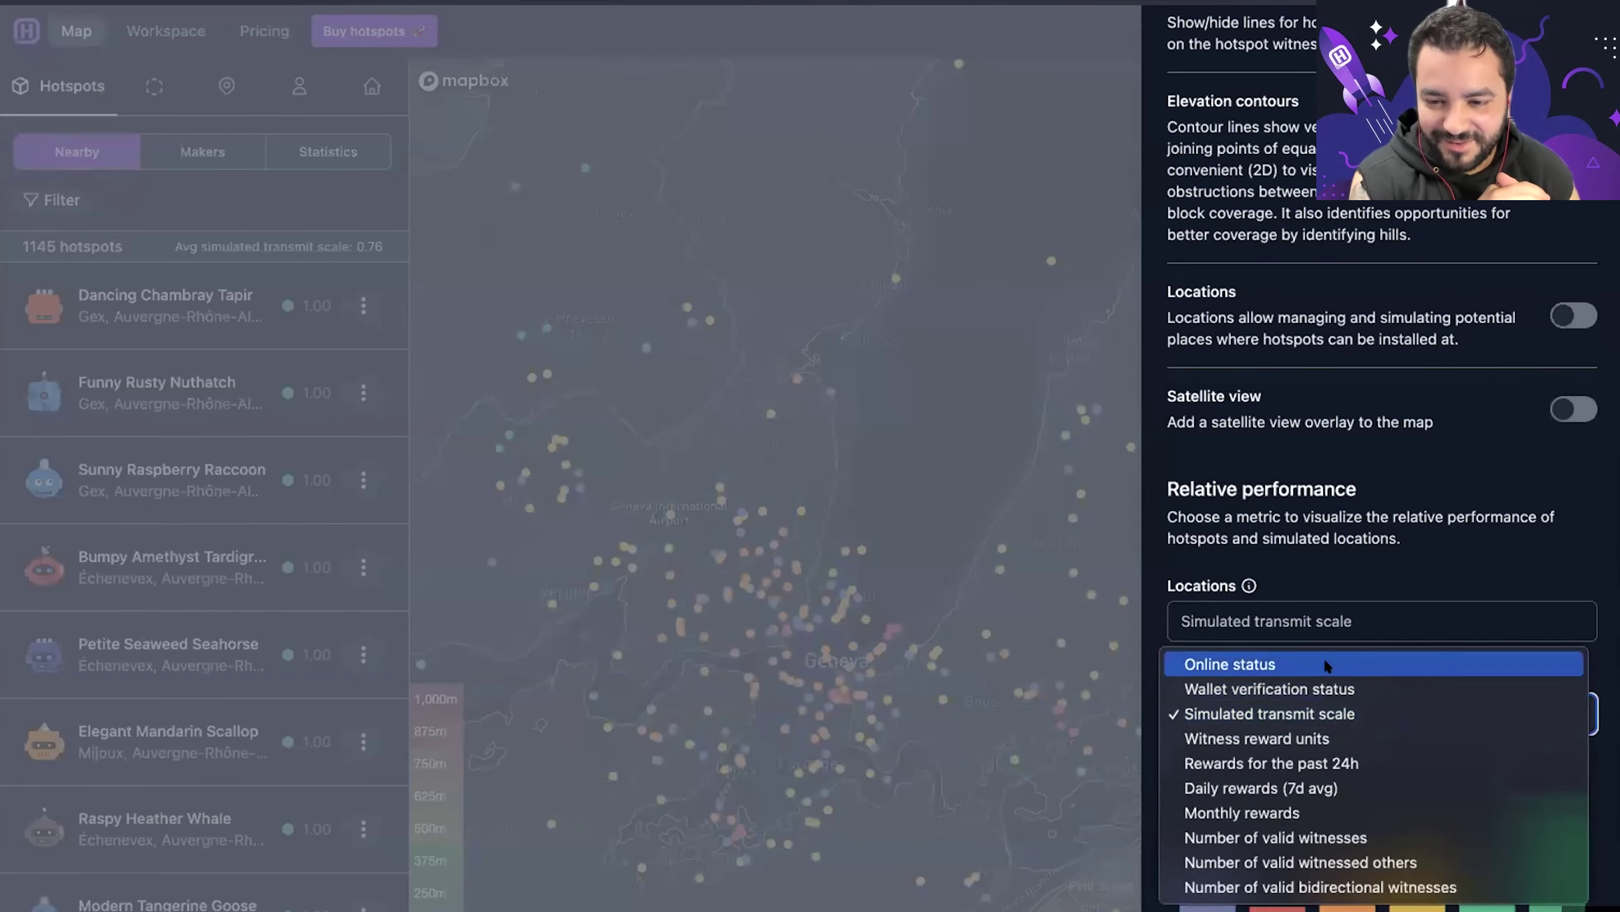
click(1324, 658)
click(1052, 614)
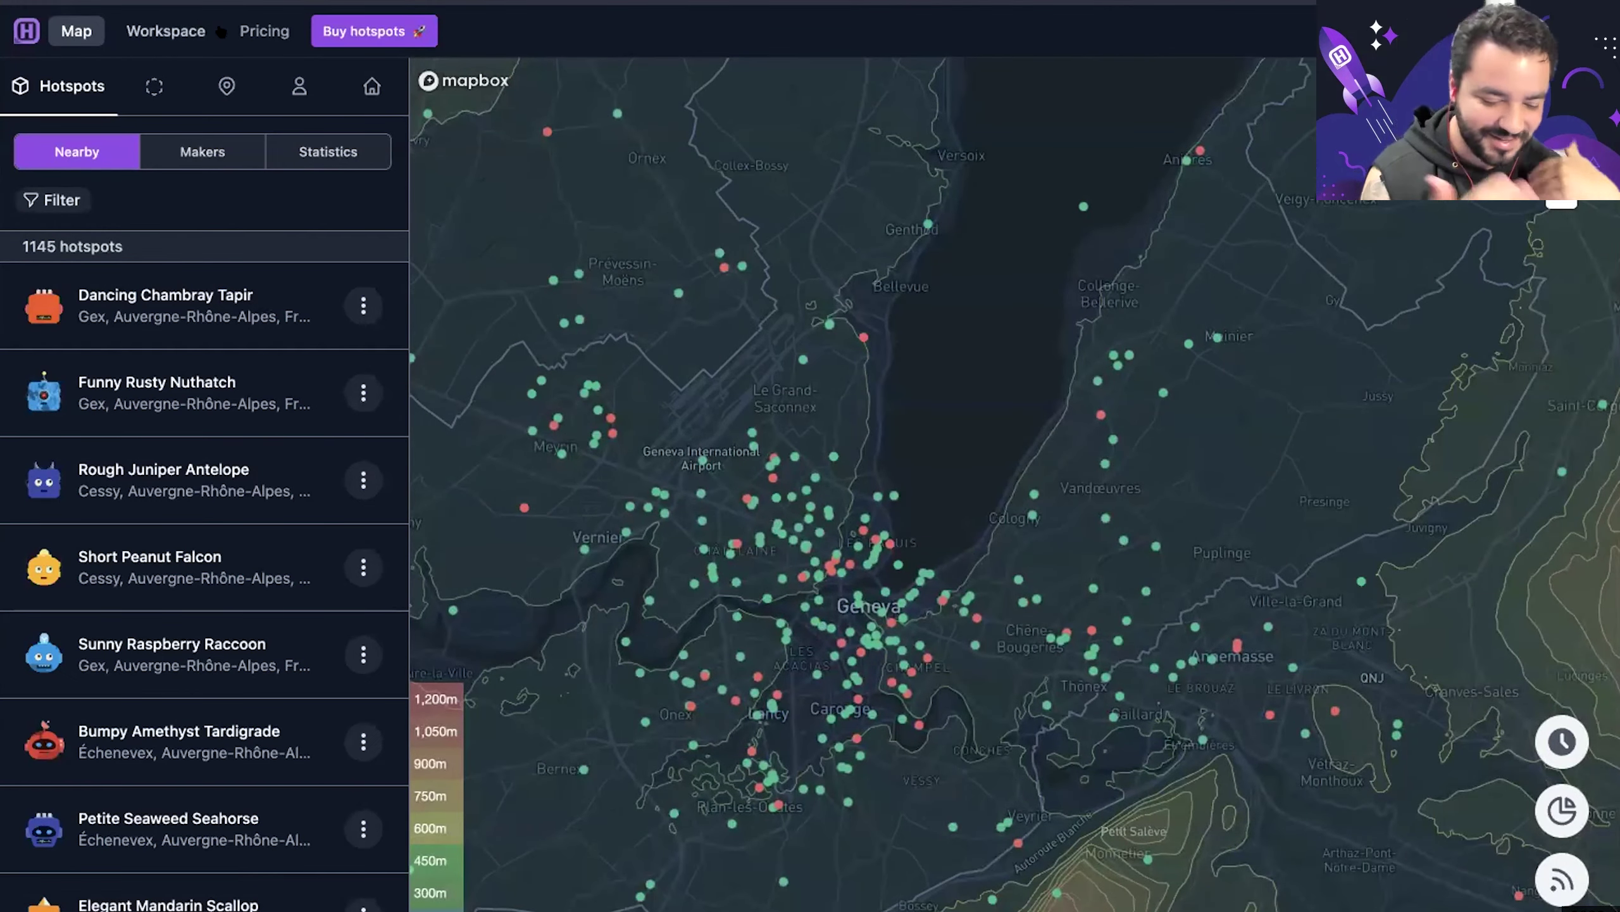
click(264, 31)
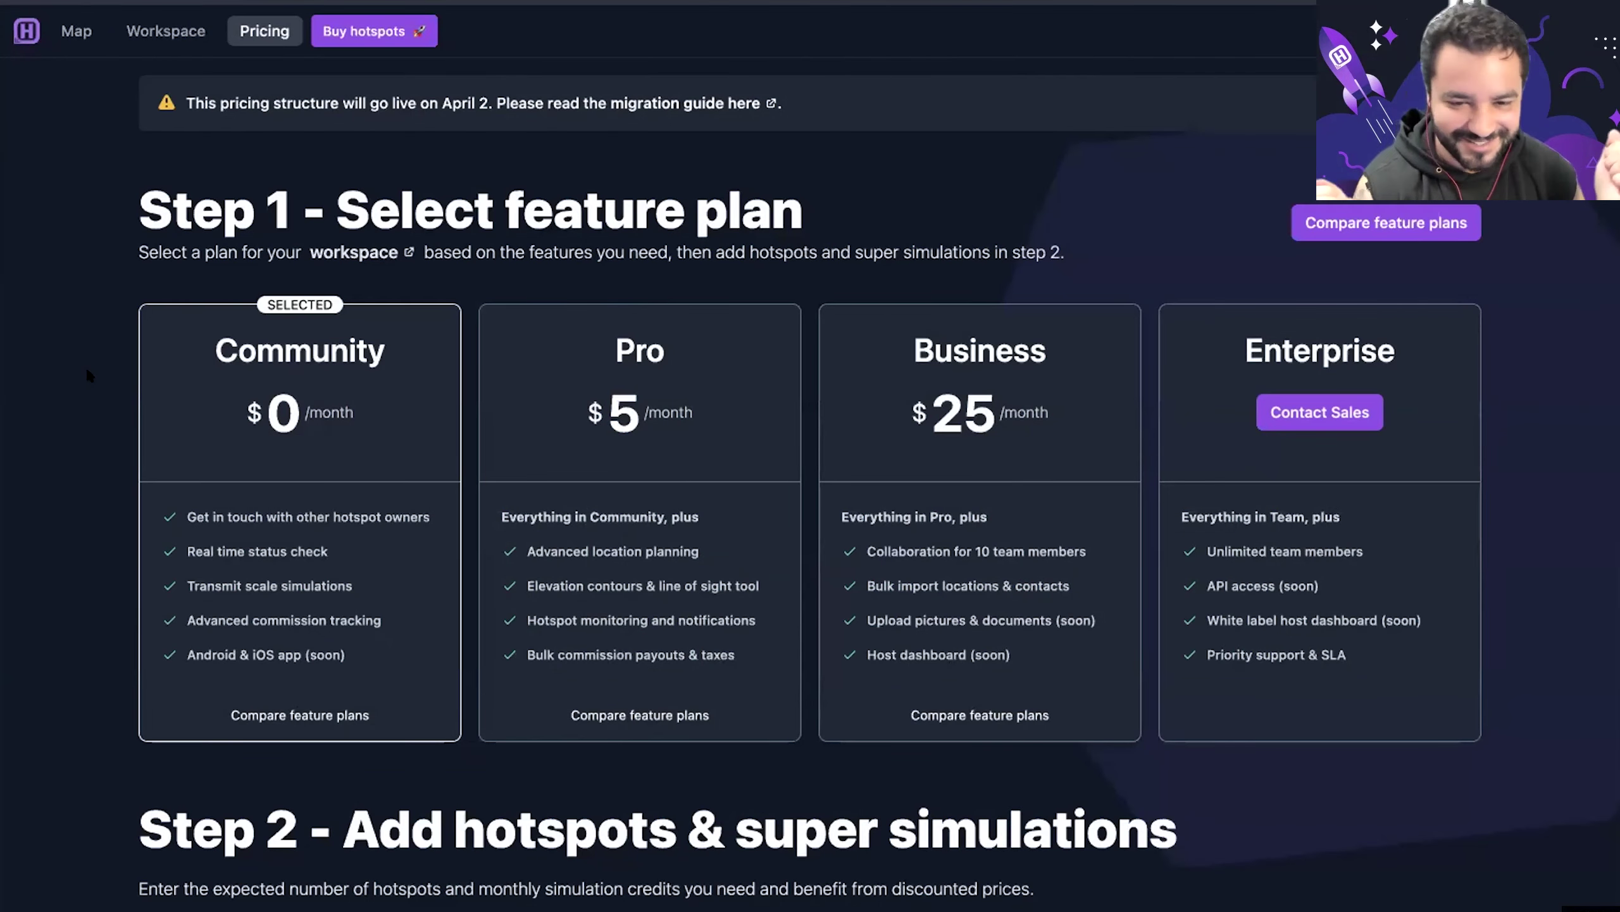
Scroll through the Community, Pro, Business and Enterprise plans, then view the landing page's five feature cards
scroll(71, 507, down, 10)
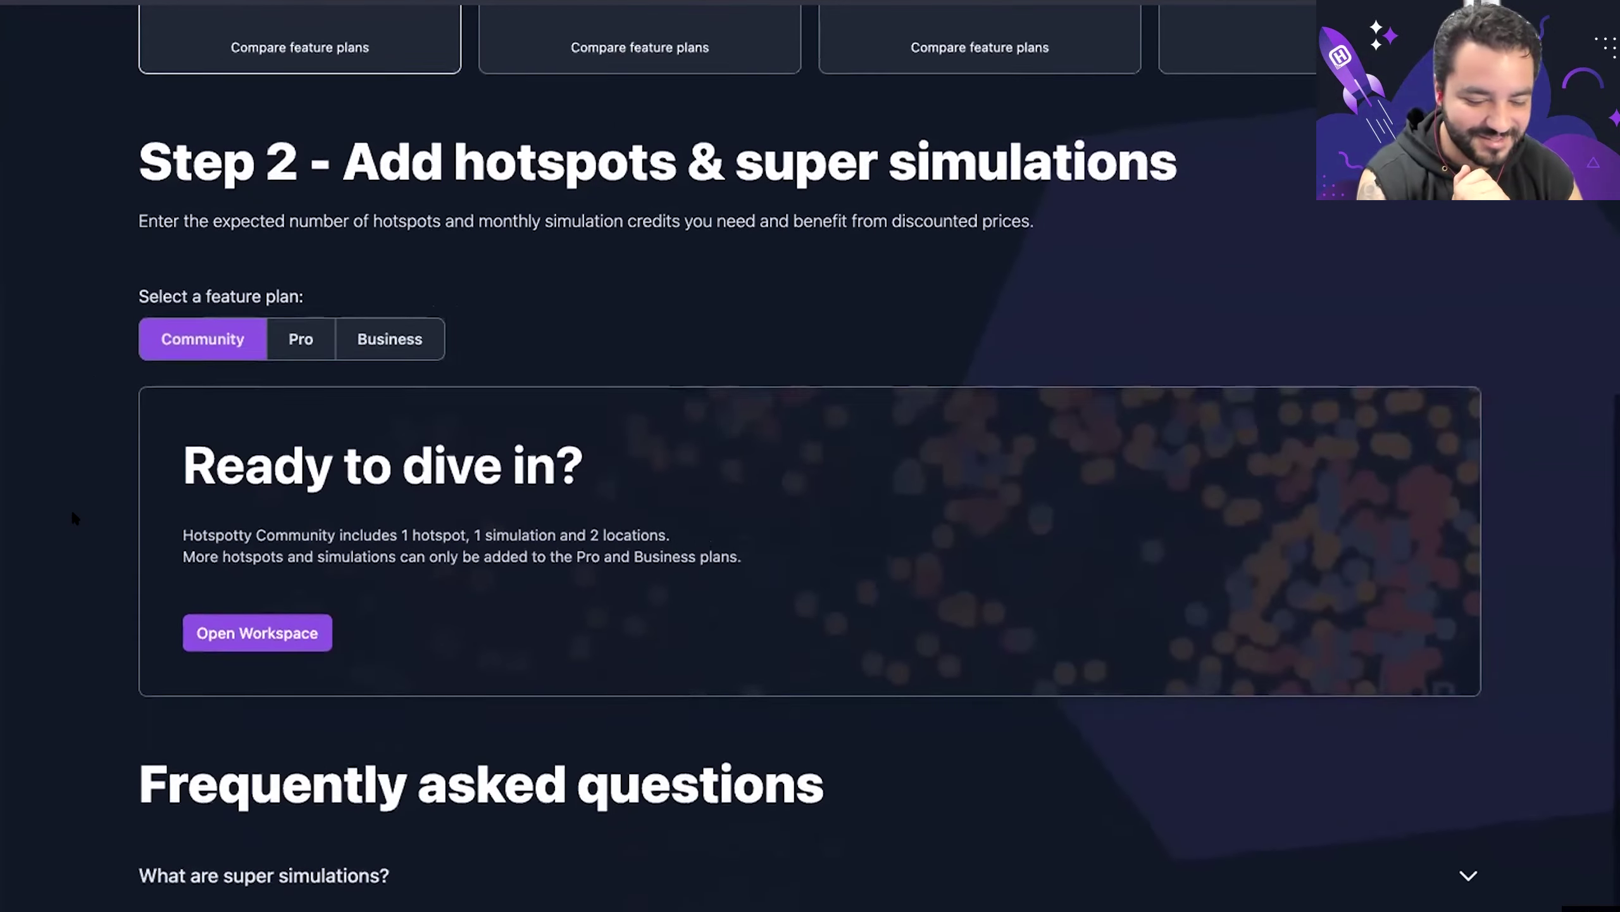
scroll(74, 518, up, 10)
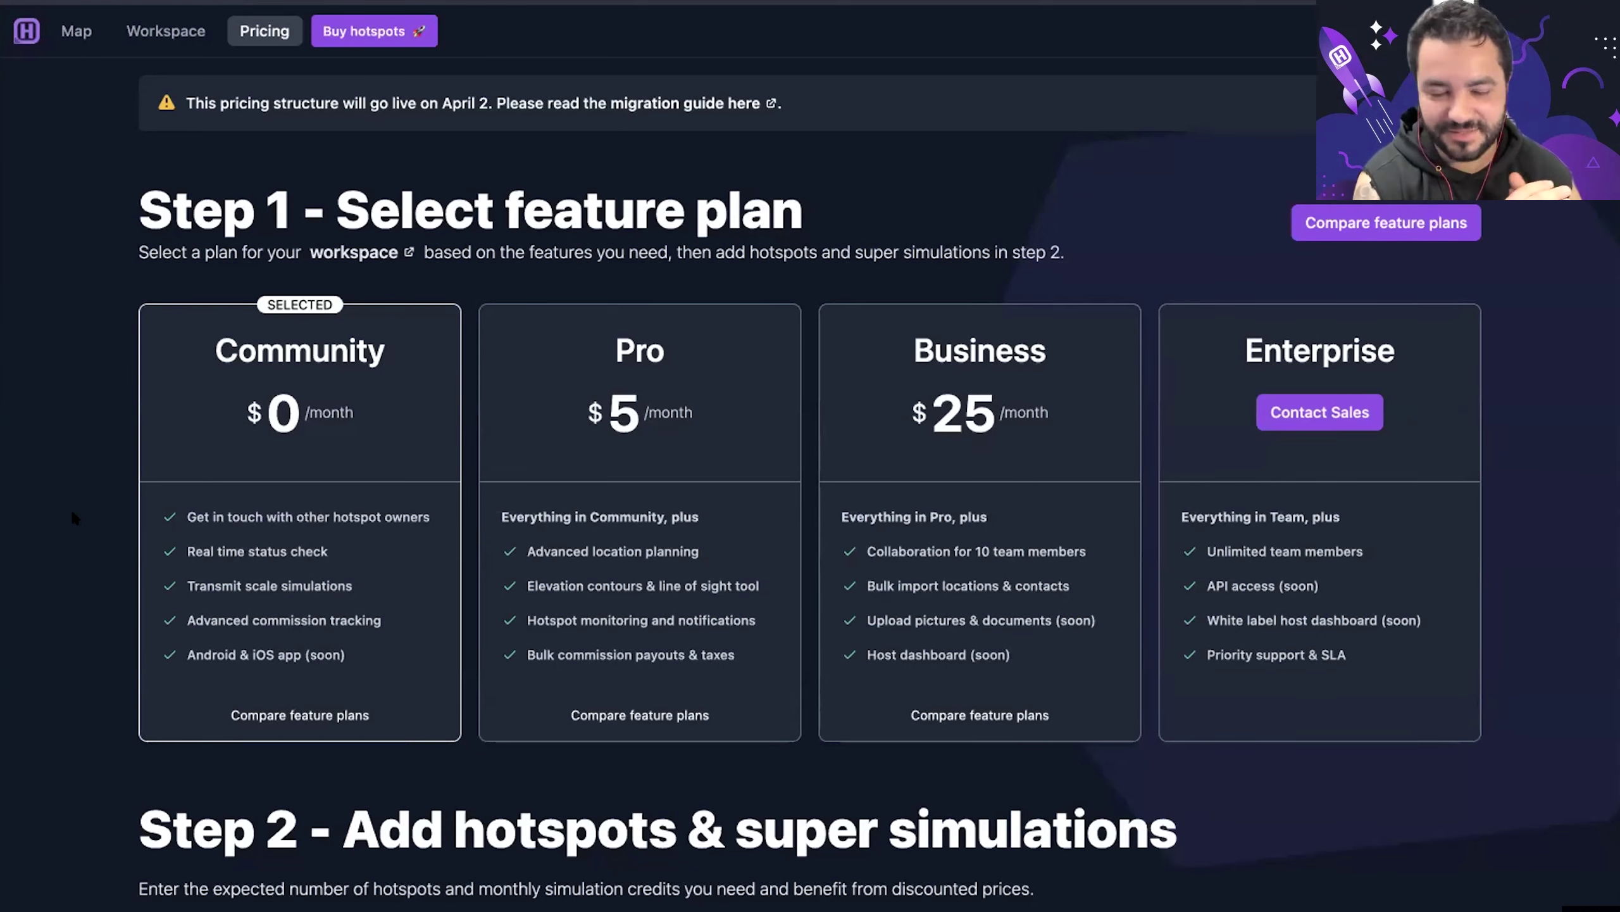
scroll(70, 507, down, 10)
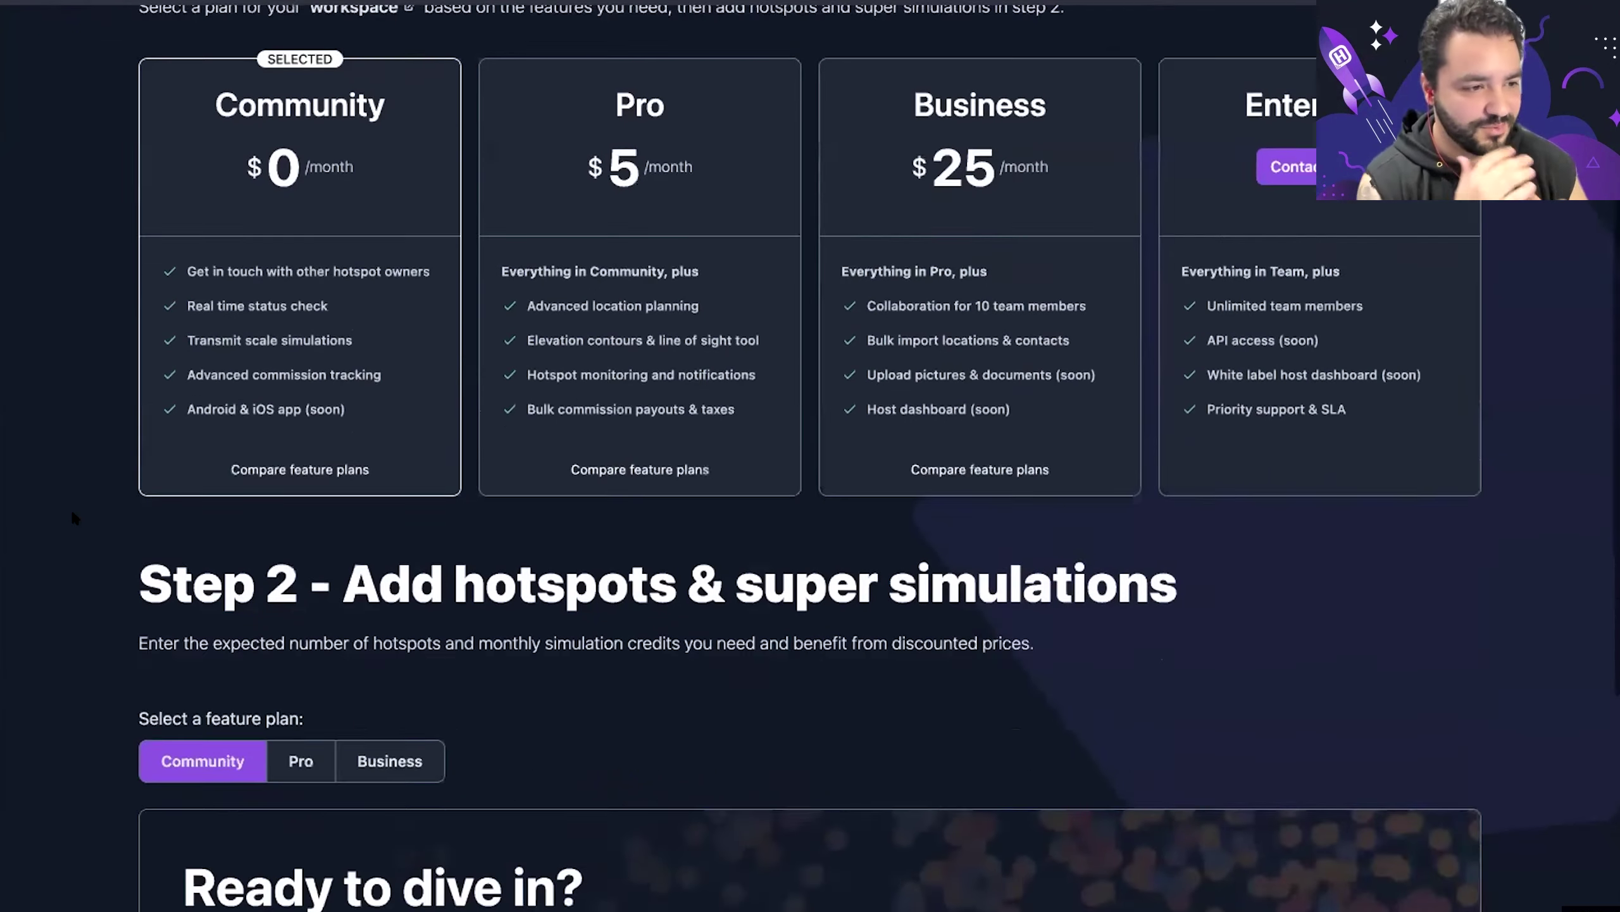
scroll(71, 507, up, 10)
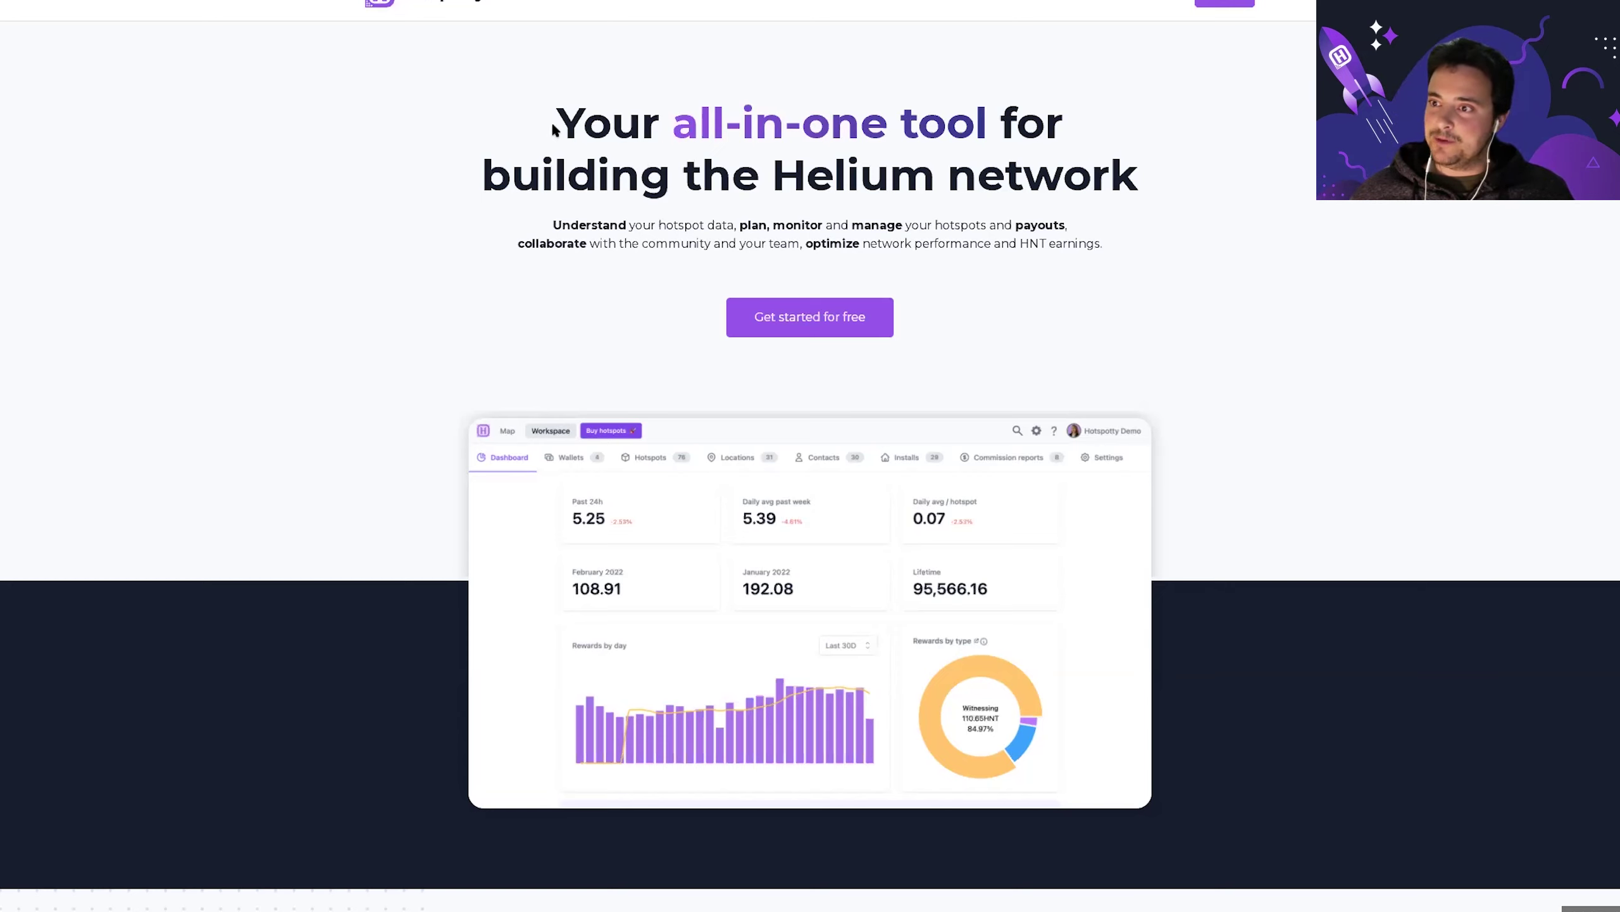
scroll(554, 128, down, 6)
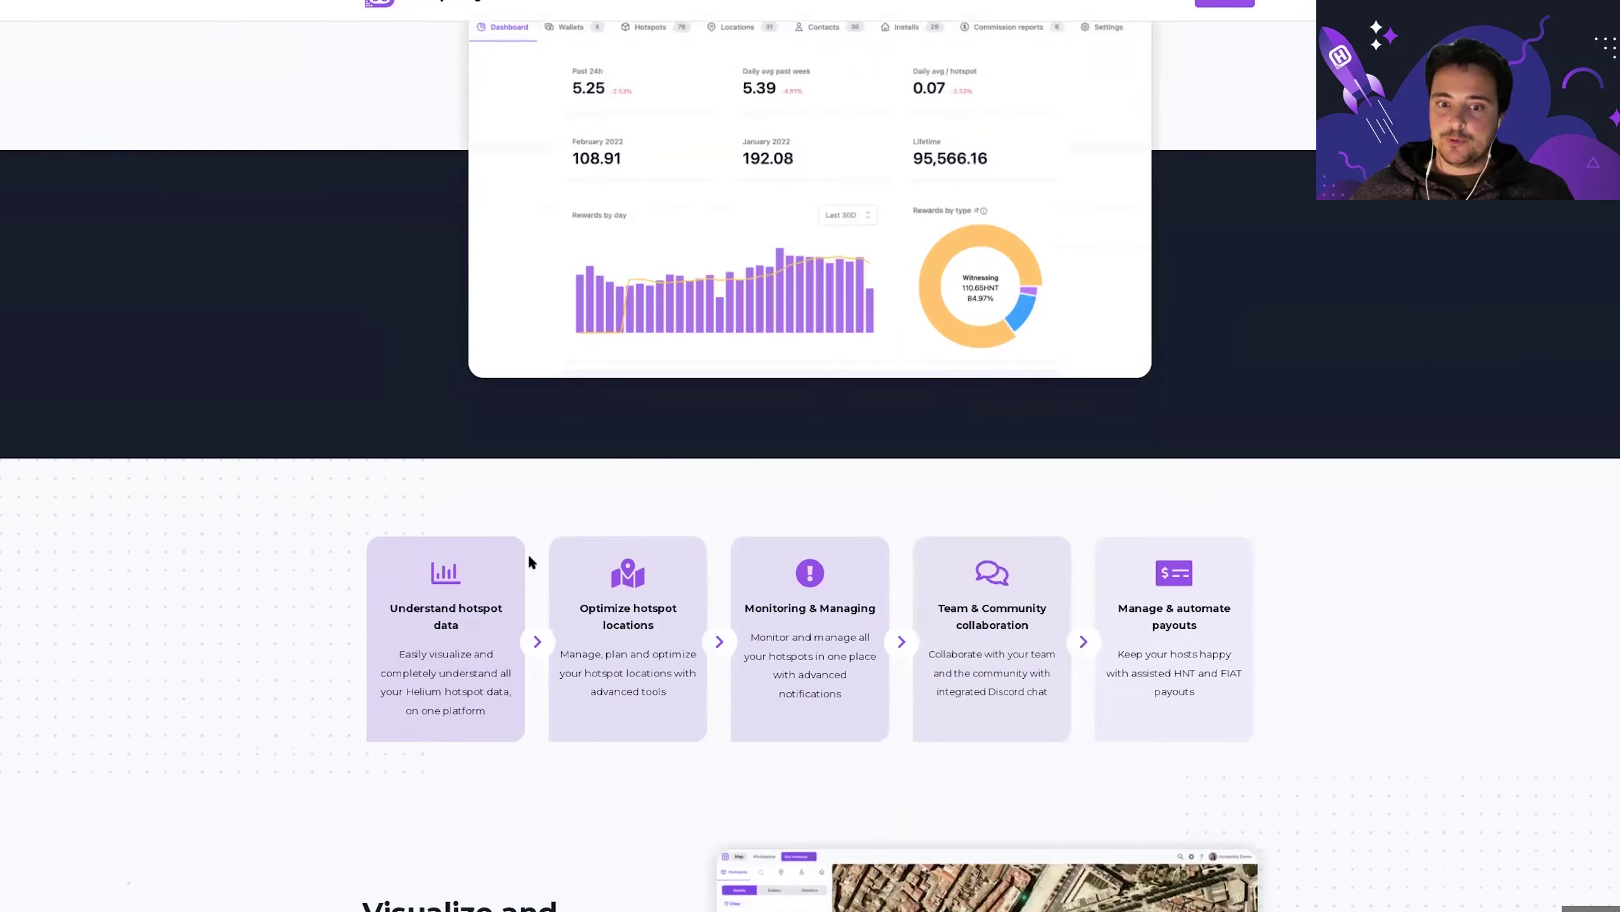